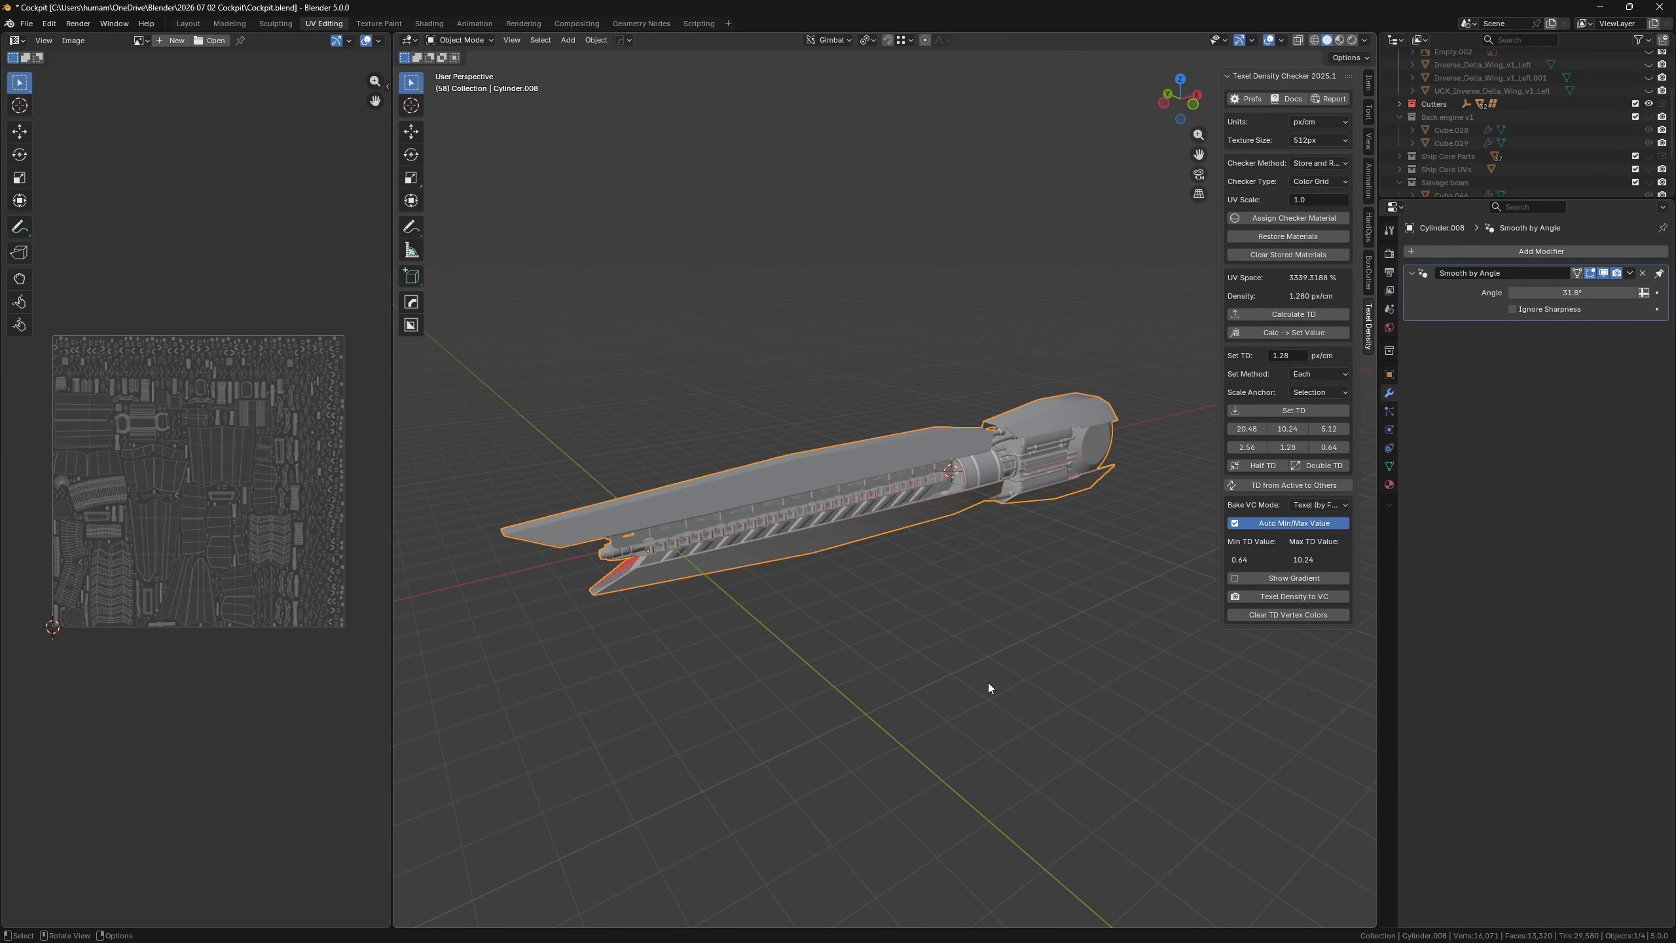
- Inspect the selected engine object from several angles, including the rail detail between its hull plates
{"action": "middle_click_drag", "start_coordinate": [966, 628], "coordinate": [933, 562]}
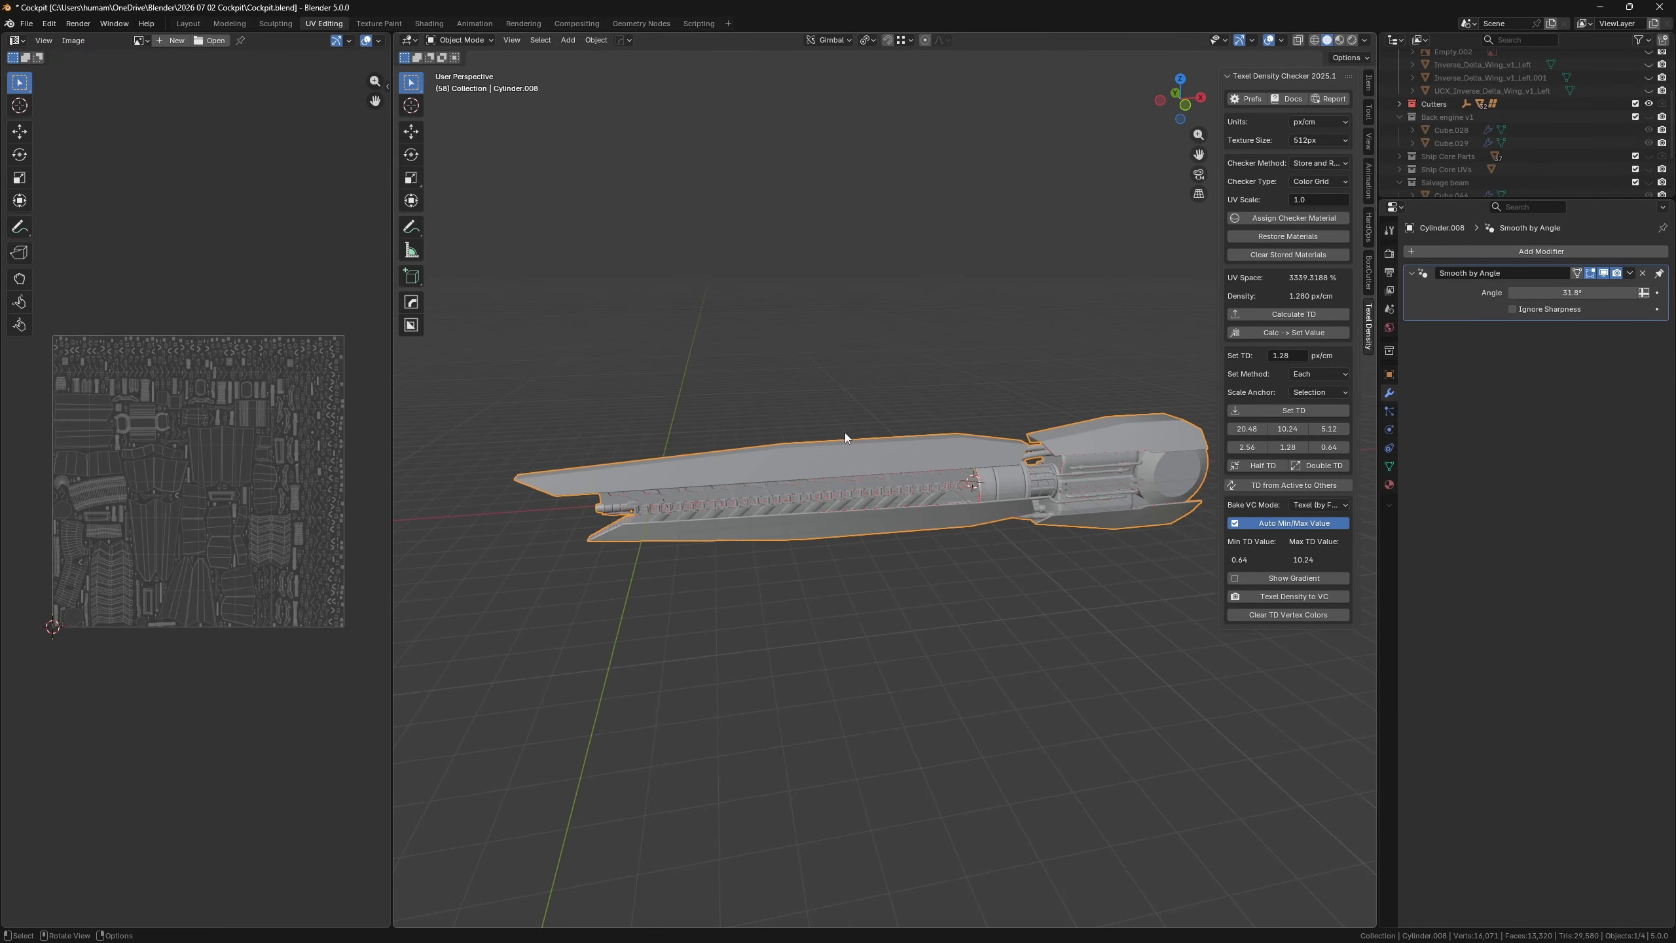
{"action": "scroll", "coordinate": [878, 465], "scroll_direction": "up", "scroll_amount": 7}
{"action": "scroll", "coordinate": [904, 424], "scroll_direction": "down", "scroll_amount": 5}
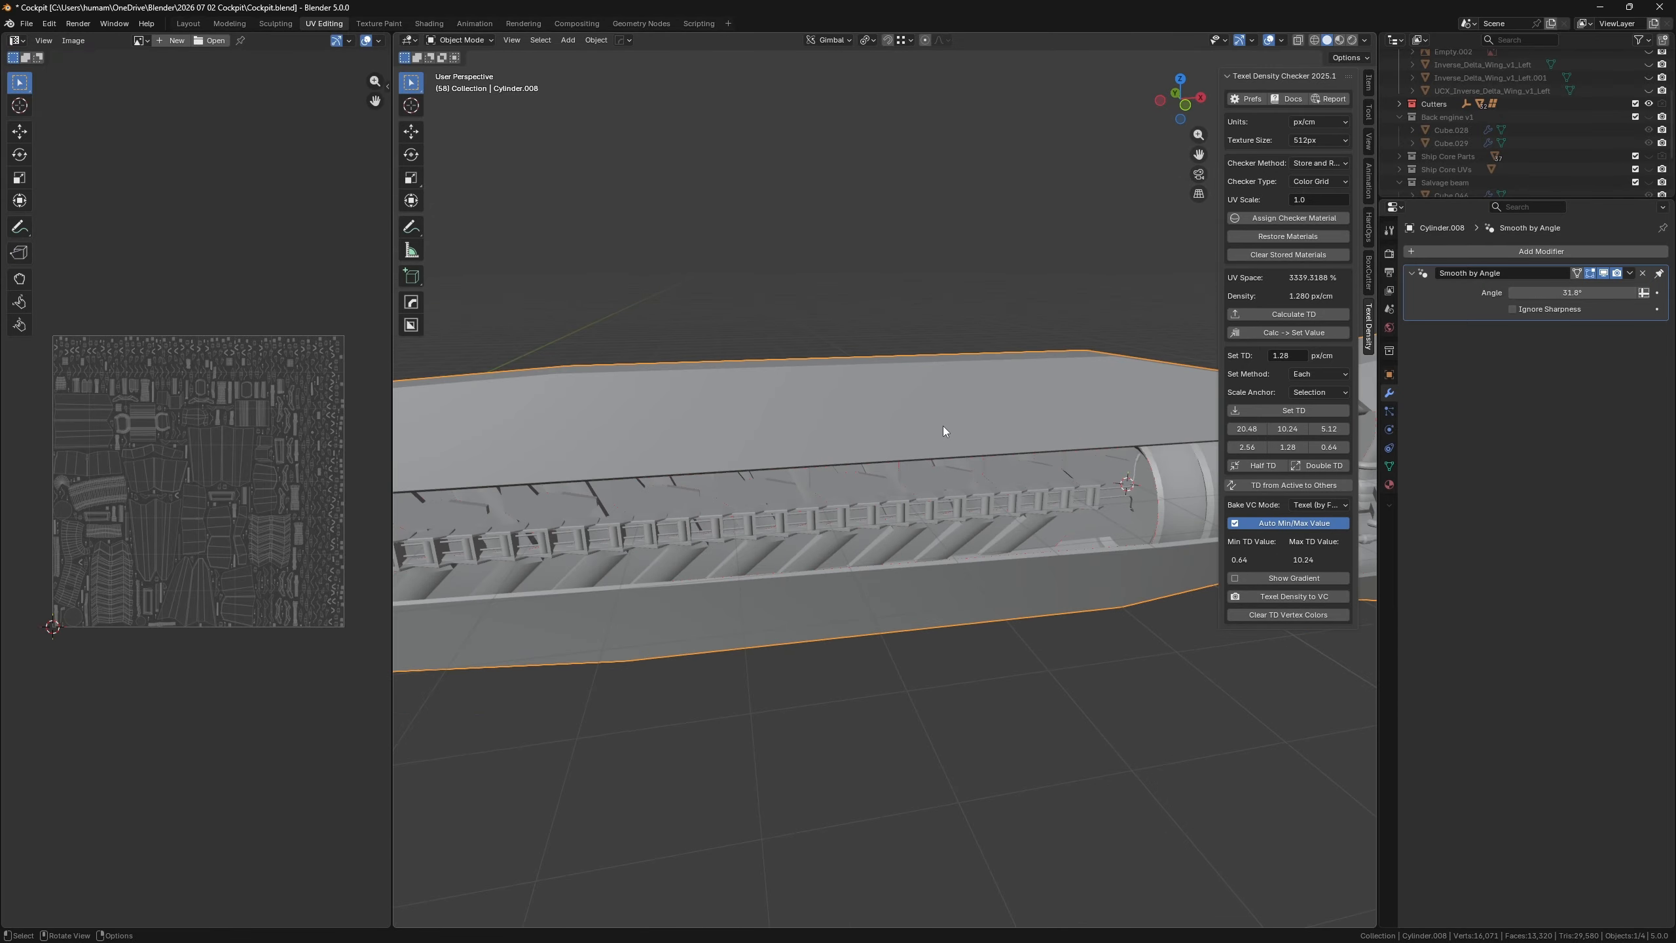
{"action": "mouse_move", "coordinate": [943, 425]}
{"action": "middle_mouse_down"}
{"action": "mouse_move", "coordinate": [1019, 424]}
{"action": "mouse_move", "coordinate": [1017, 407]}
{"action": "mouse_move", "coordinate": [1123, 387]}
{"action": "mouse_move", "coordinate": [940, 440]}
{"action": "middle_mouse_up"}
{"action": "scroll", "coordinate": [940, 441], "scroll_direction": "down", "scroll_amount": 5}
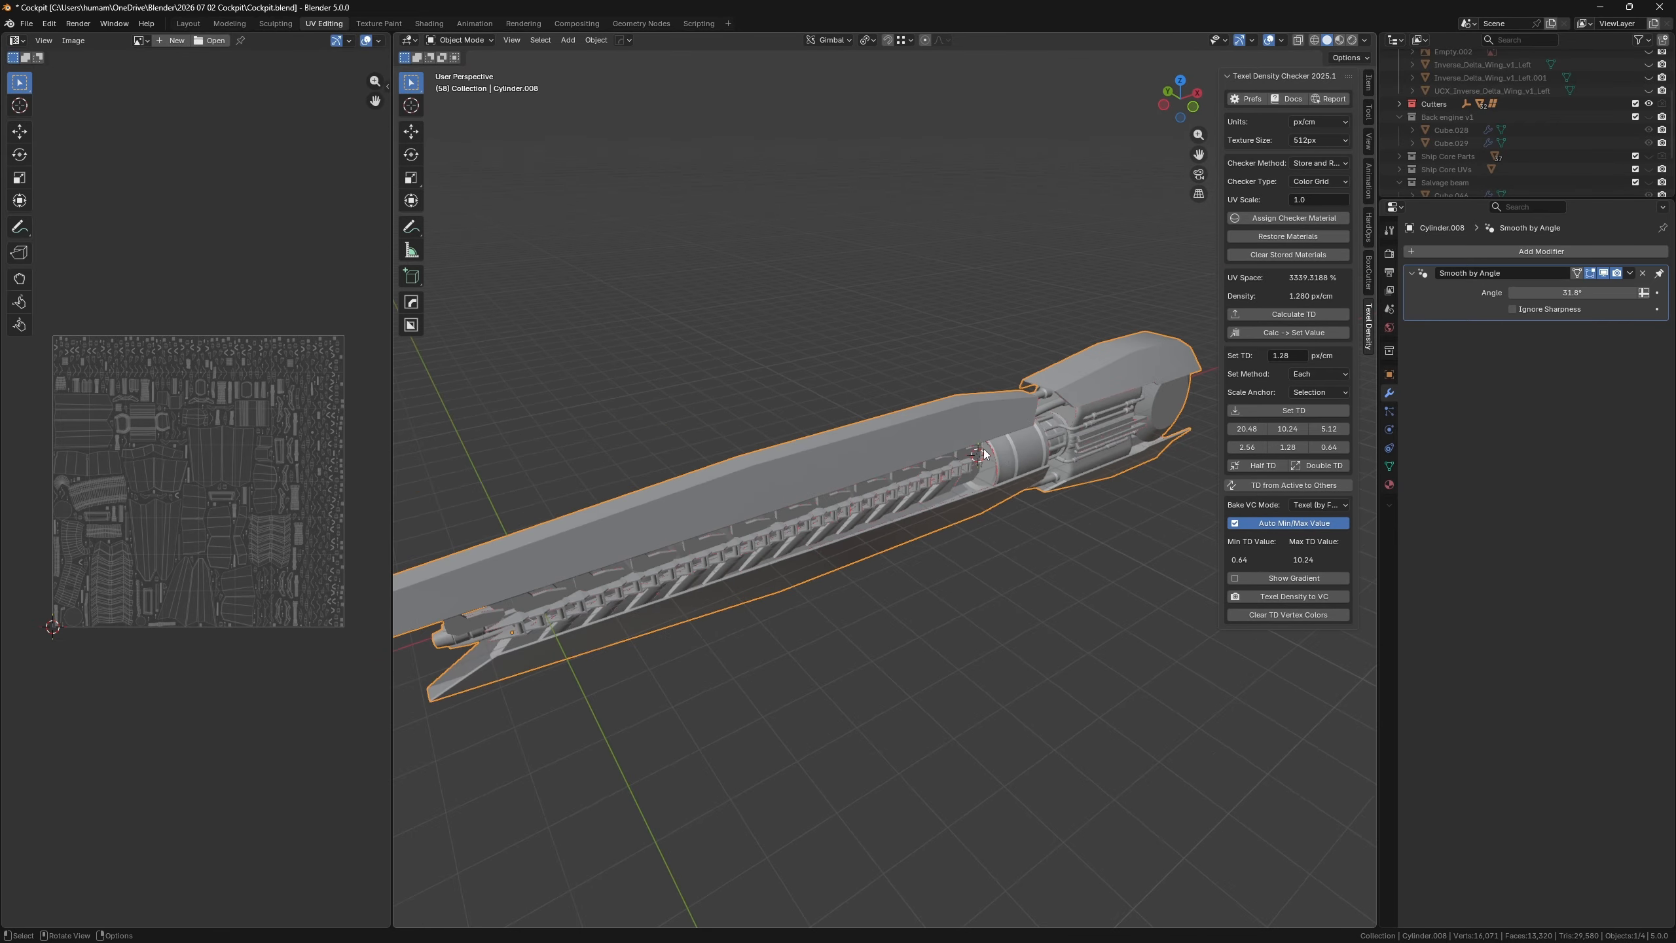
- Enter Edit Mode on the engine object and examine the seam and edge markings along its whole length
{"action": "key", "text": "Tab"}
{"action": "middle_click_drag", "start_coordinate": [917, 592], "coordinate": [1006, 528]}
{"action": "mouse_move", "coordinate": [1054, 461]}
{"action": "middle_mouse_down"}
{"action": "mouse_move", "coordinate": [1119, 446]}
{"action": "mouse_move", "coordinate": [1082, 451]}
{"action": "middle_mouse_up"}
{"action": "middle_click", "coordinate": [863, 461], "text": "alt"}
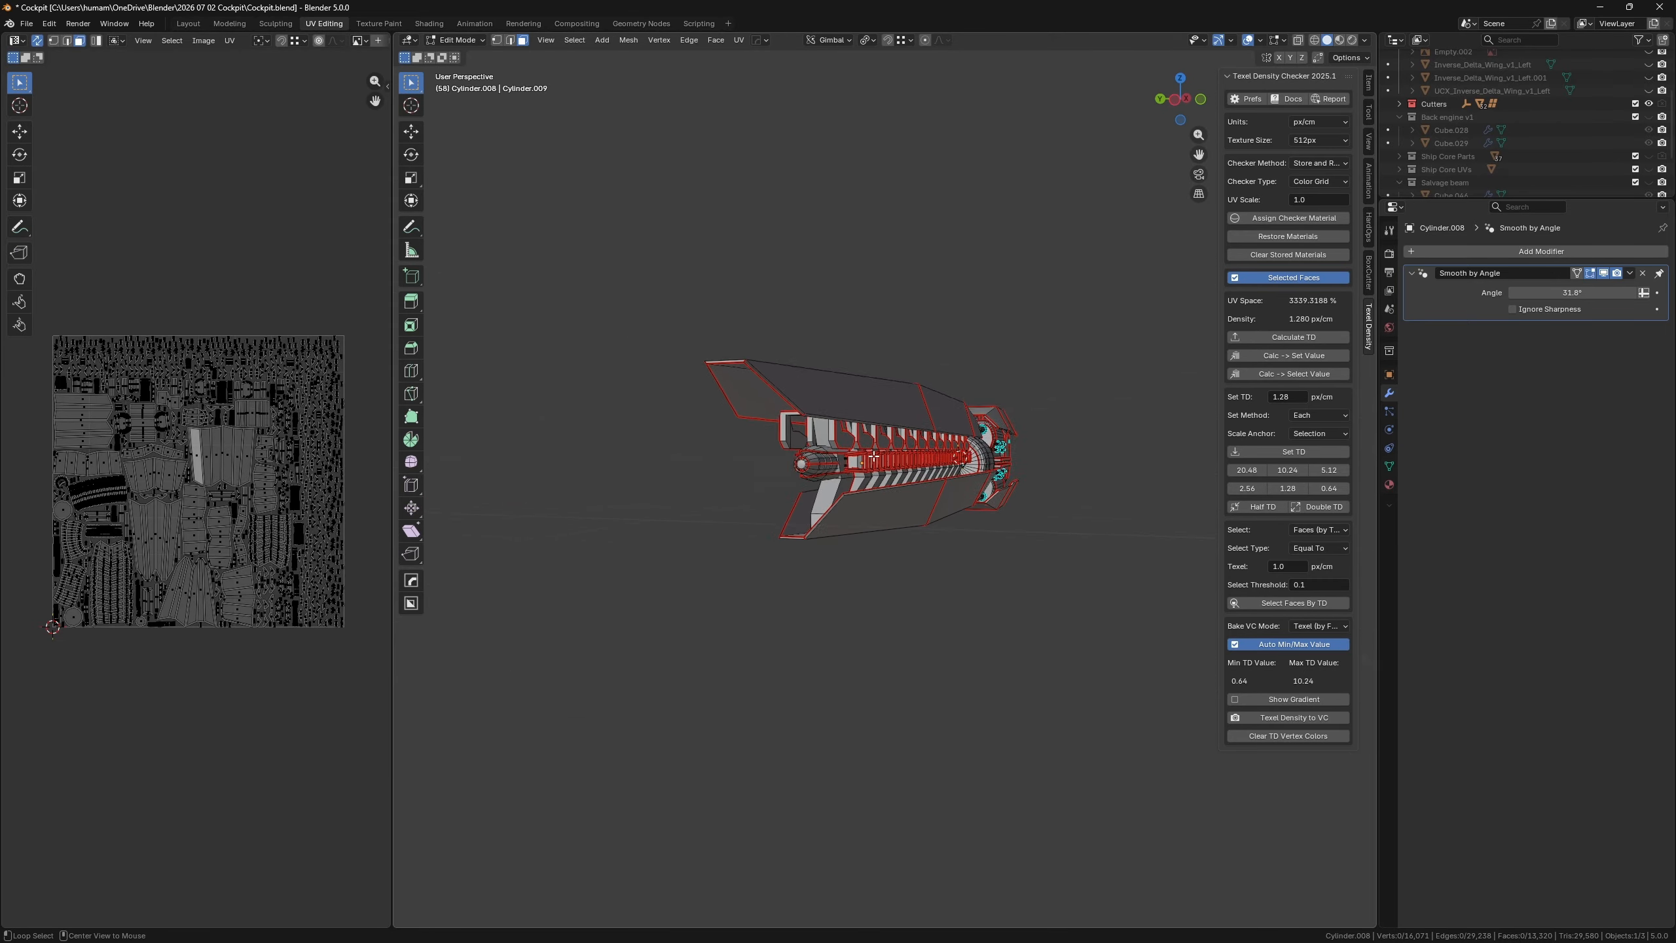
{"action": "middle_click_drag", "start_coordinate": [860, 492], "coordinate": [1177, 482]}
{"action": "scroll", "coordinate": [834, 514], "scroll_direction": "up", "scroll_amount": 5}
{"action": "scroll", "coordinate": [1015, 522], "scroll_direction": "down", "scroll_amount": 5}
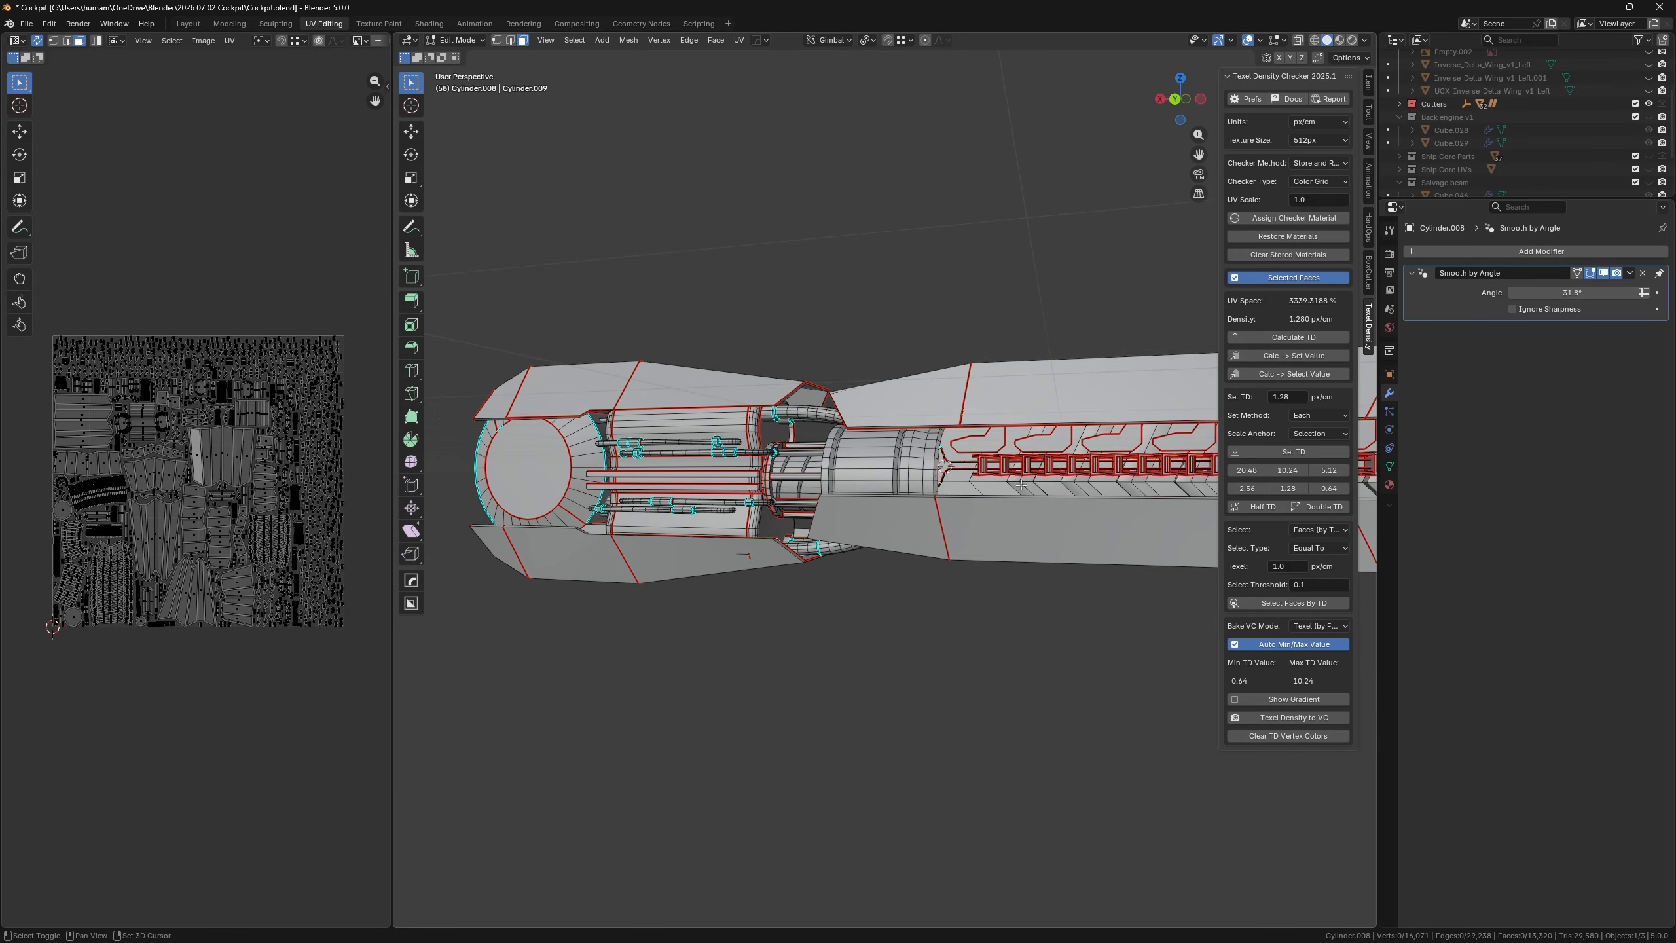
{"action": "scroll", "coordinate": [805, 456], "scroll_direction": "up", "scroll_amount": 3}
{"action": "middle_click_drag", "start_coordinate": [805, 455], "coordinate": [978, 483], "text": "shift"}
{"action": "middle_click_drag", "start_coordinate": [818, 515], "coordinate": [957, 560], "text": "shift"}
{"action": "middle_click_drag", "start_coordinate": [726, 598], "coordinate": [835, 541]}
{"action": "scroll", "coordinate": [791, 602], "scroll_direction": "down", "scroll_amount": 2}
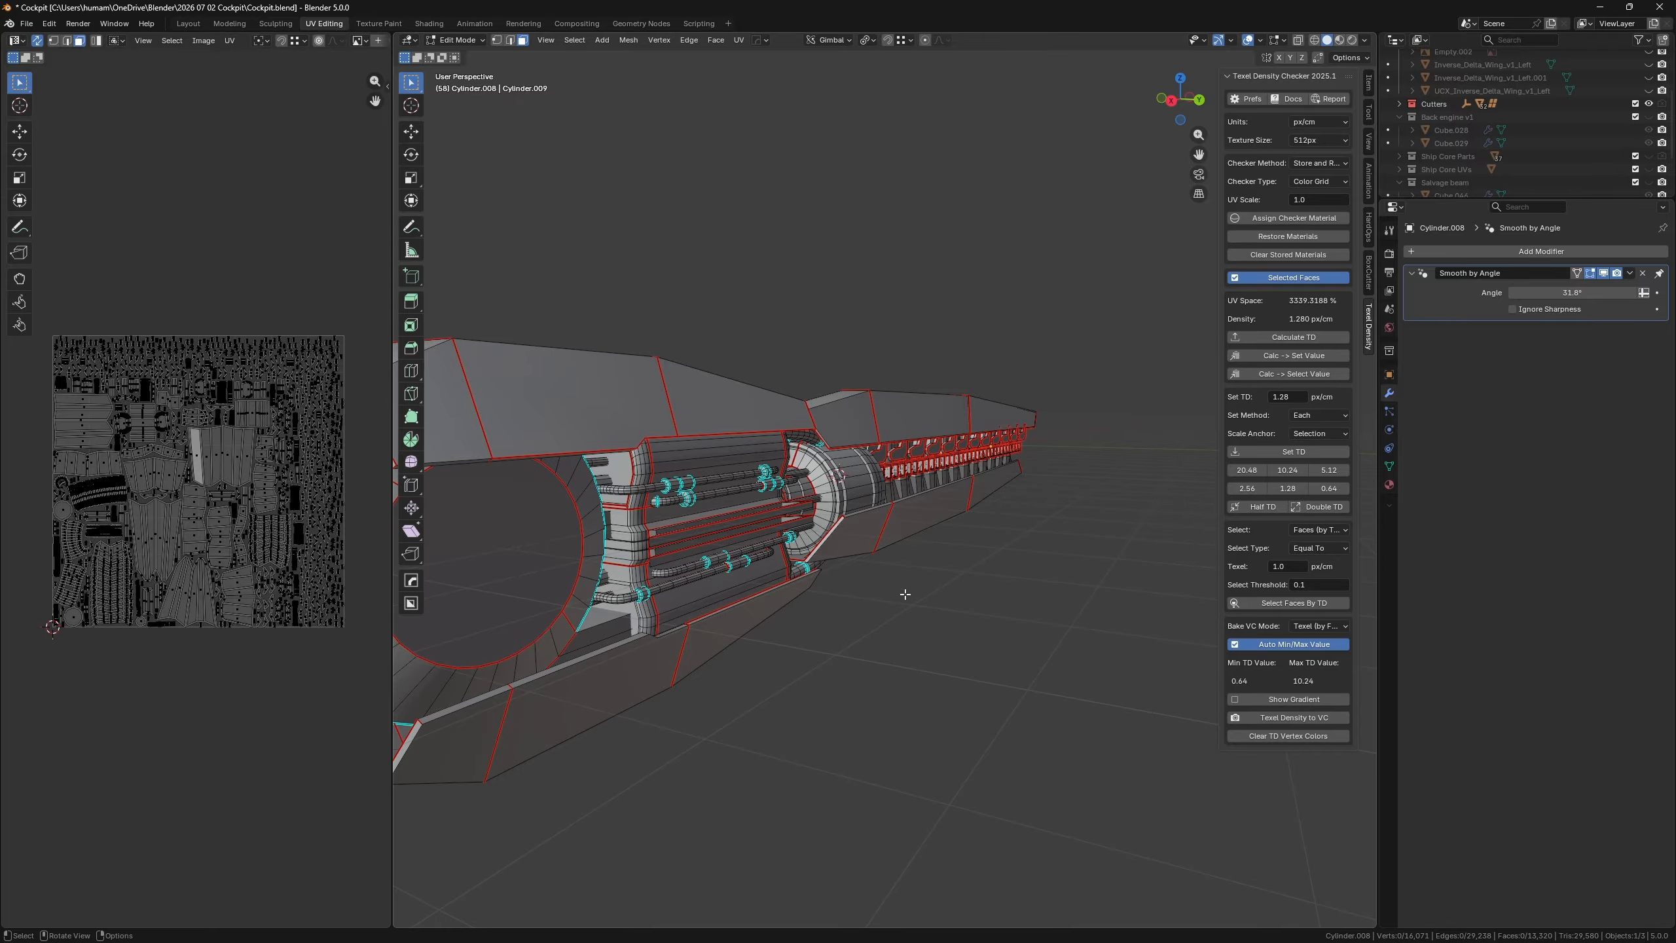
{"action": "middle_click_drag", "start_coordinate": [898, 587], "coordinate": [1073, 525]}
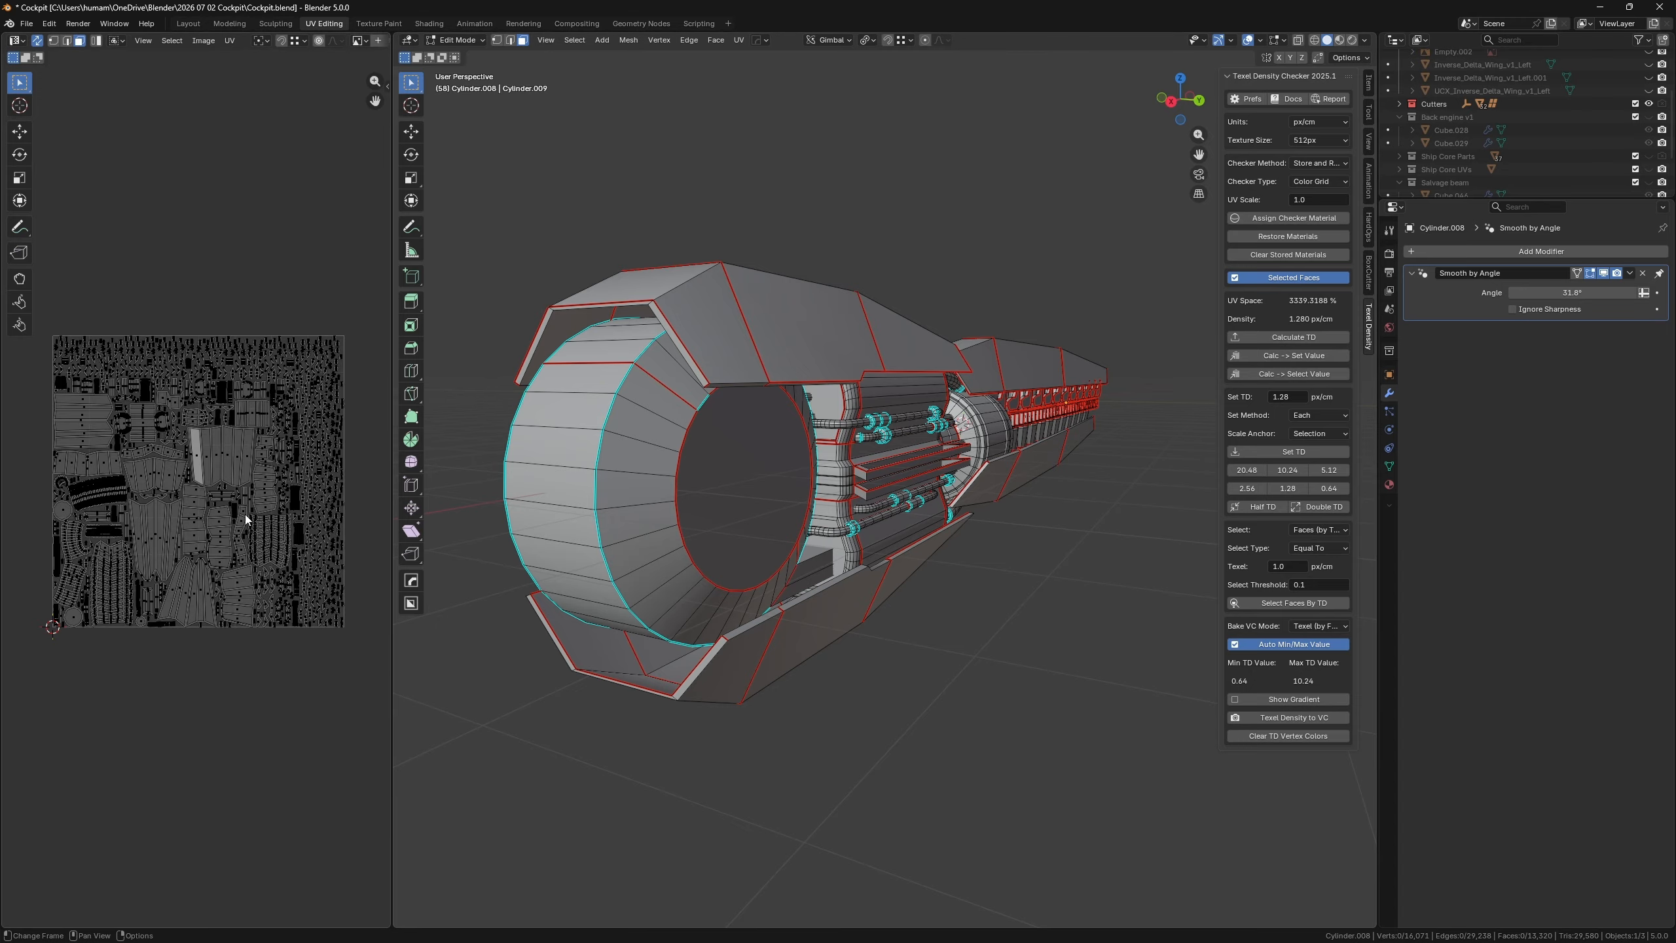
- Select all faces of the mesh and enlarge the UV editor to view the complete UV layout
{"action": "key", "text": "a"}
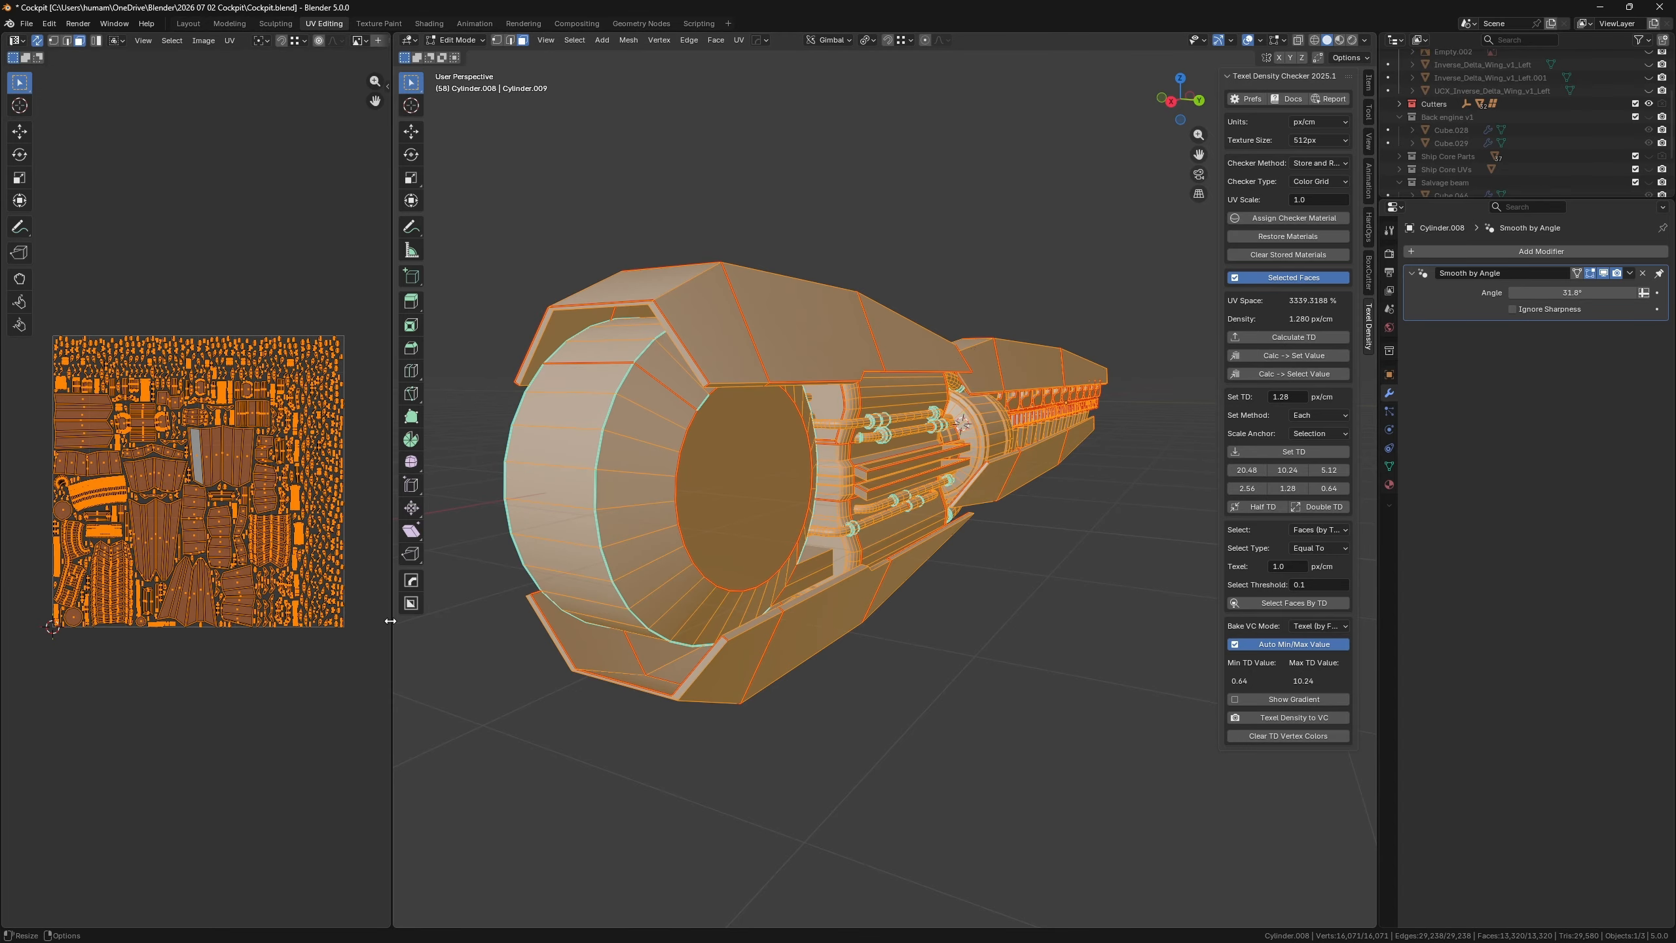
{"action": "left_click_drag", "start_coordinate": [390, 621], "coordinate": [908, 660]}
{"action": "key", "text": "Home"}
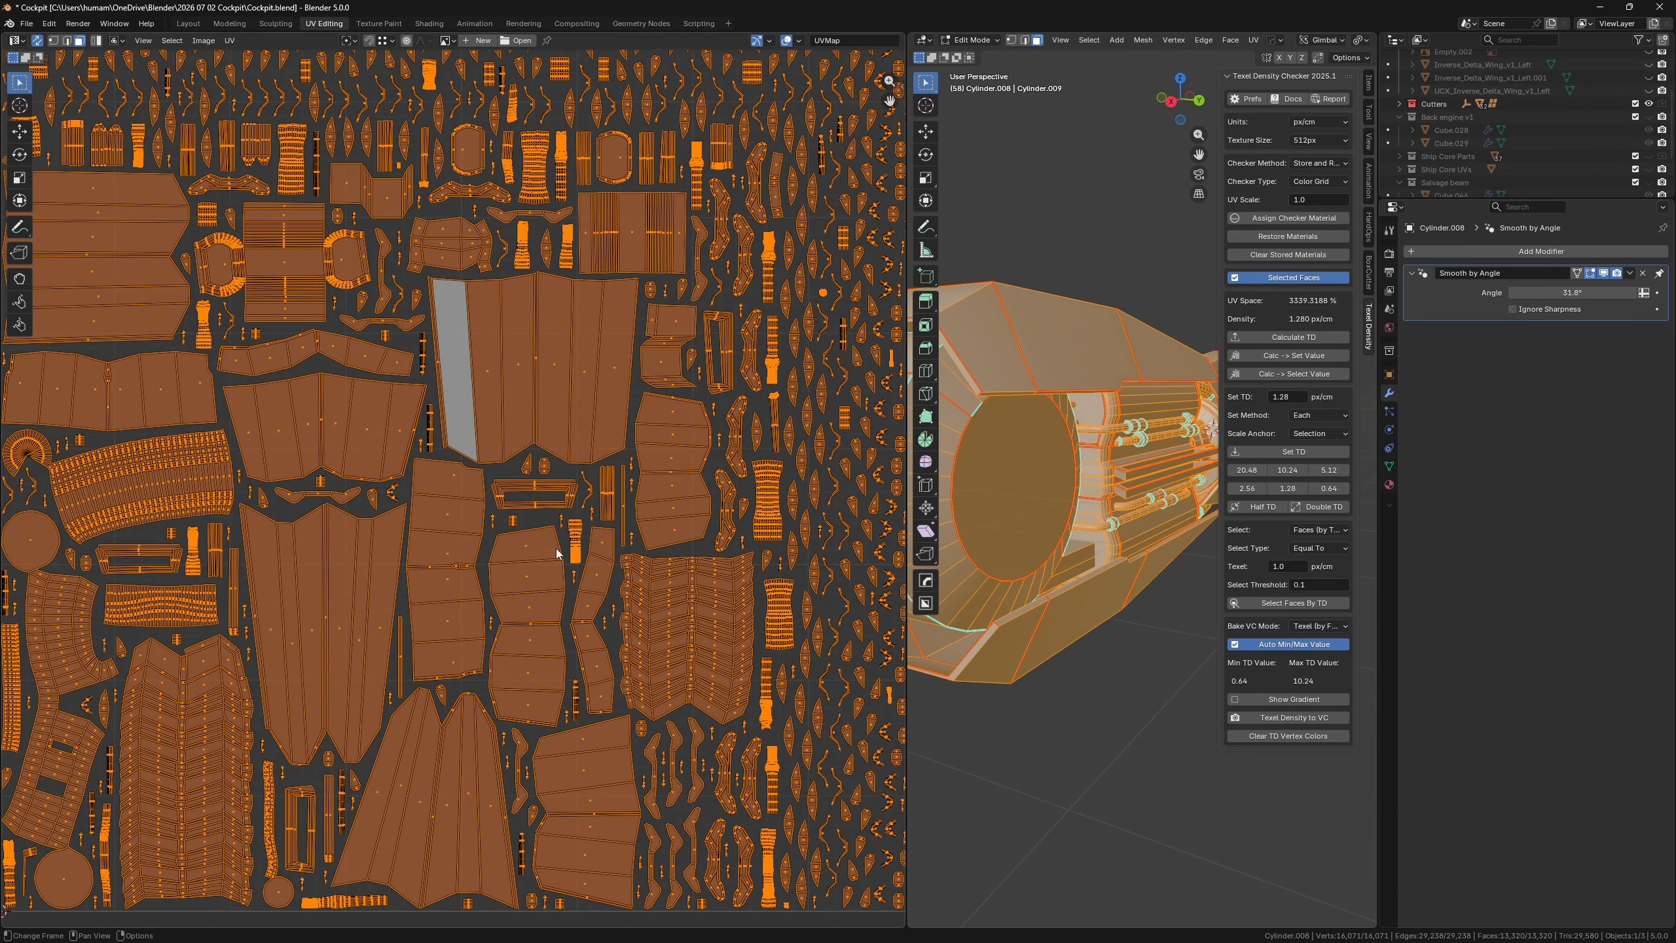
{"action": "scroll", "coordinate": [587, 525], "scroll_direction": "down", "scroll_amount": 1}
{"action": "middle_click_drag", "start_coordinate": [573, 501], "coordinate": [506, 550]}
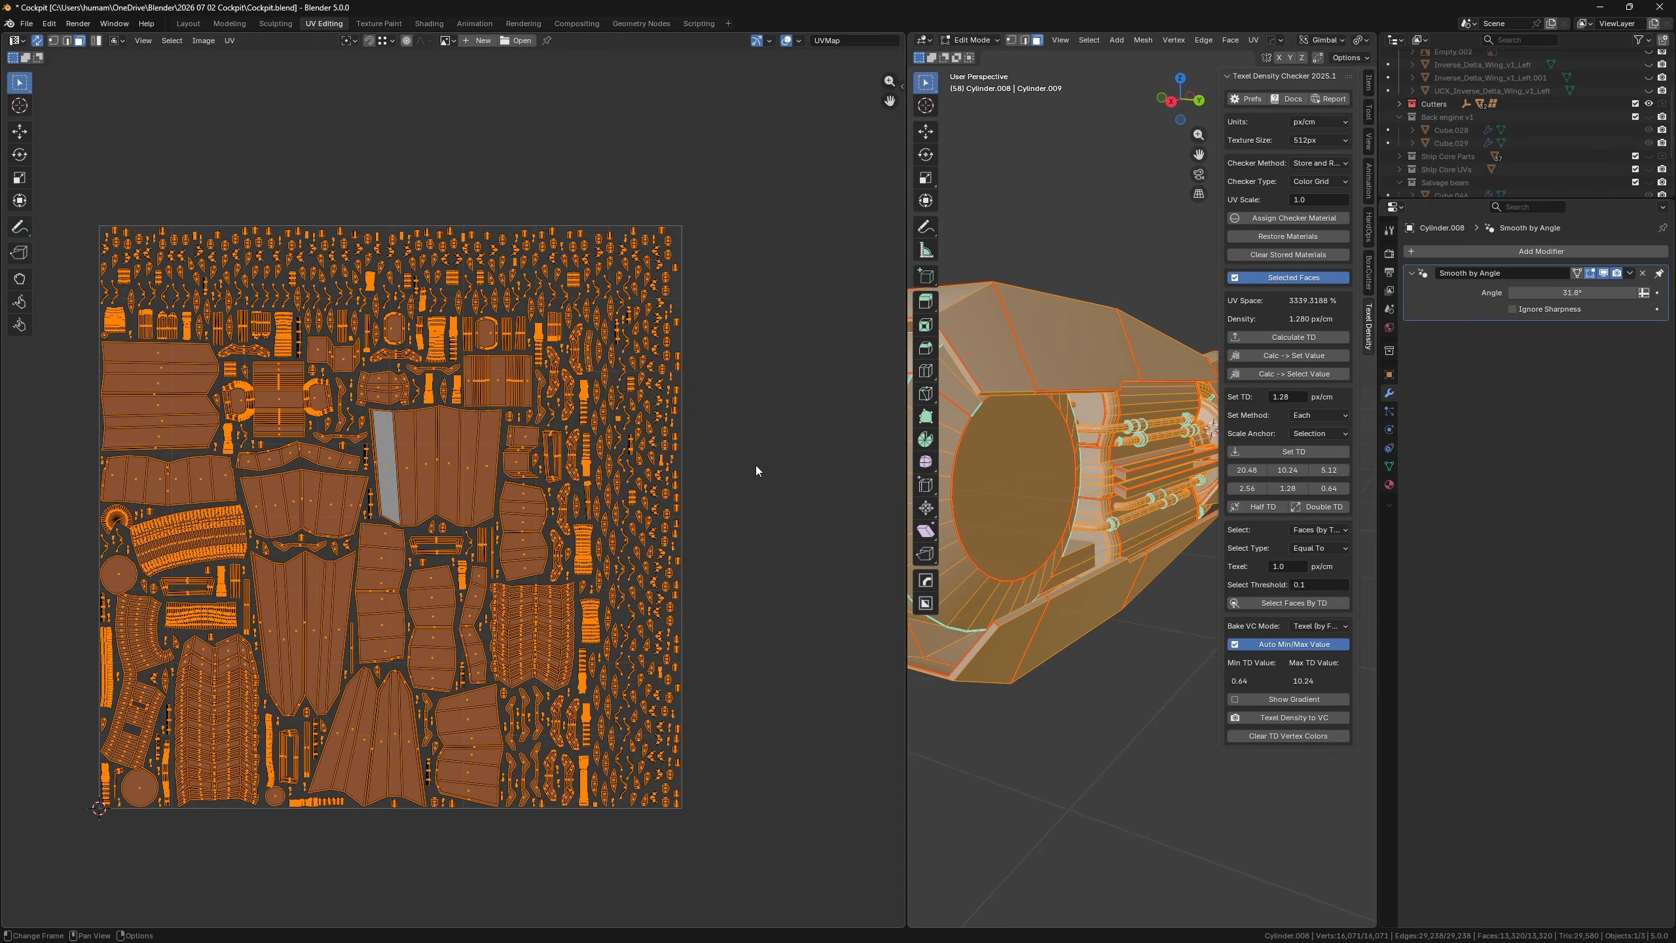
- Examine the repeated rail details and seams between the engine's hull plates up close
{"action": "middle_click_drag", "start_coordinate": [1124, 526], "coordinate": [1344, 571], "text": "shift"}
{"action": "scroll", "coordinate": [1102, 424], "scroll_direction": "up", "scroll_amount": 4}
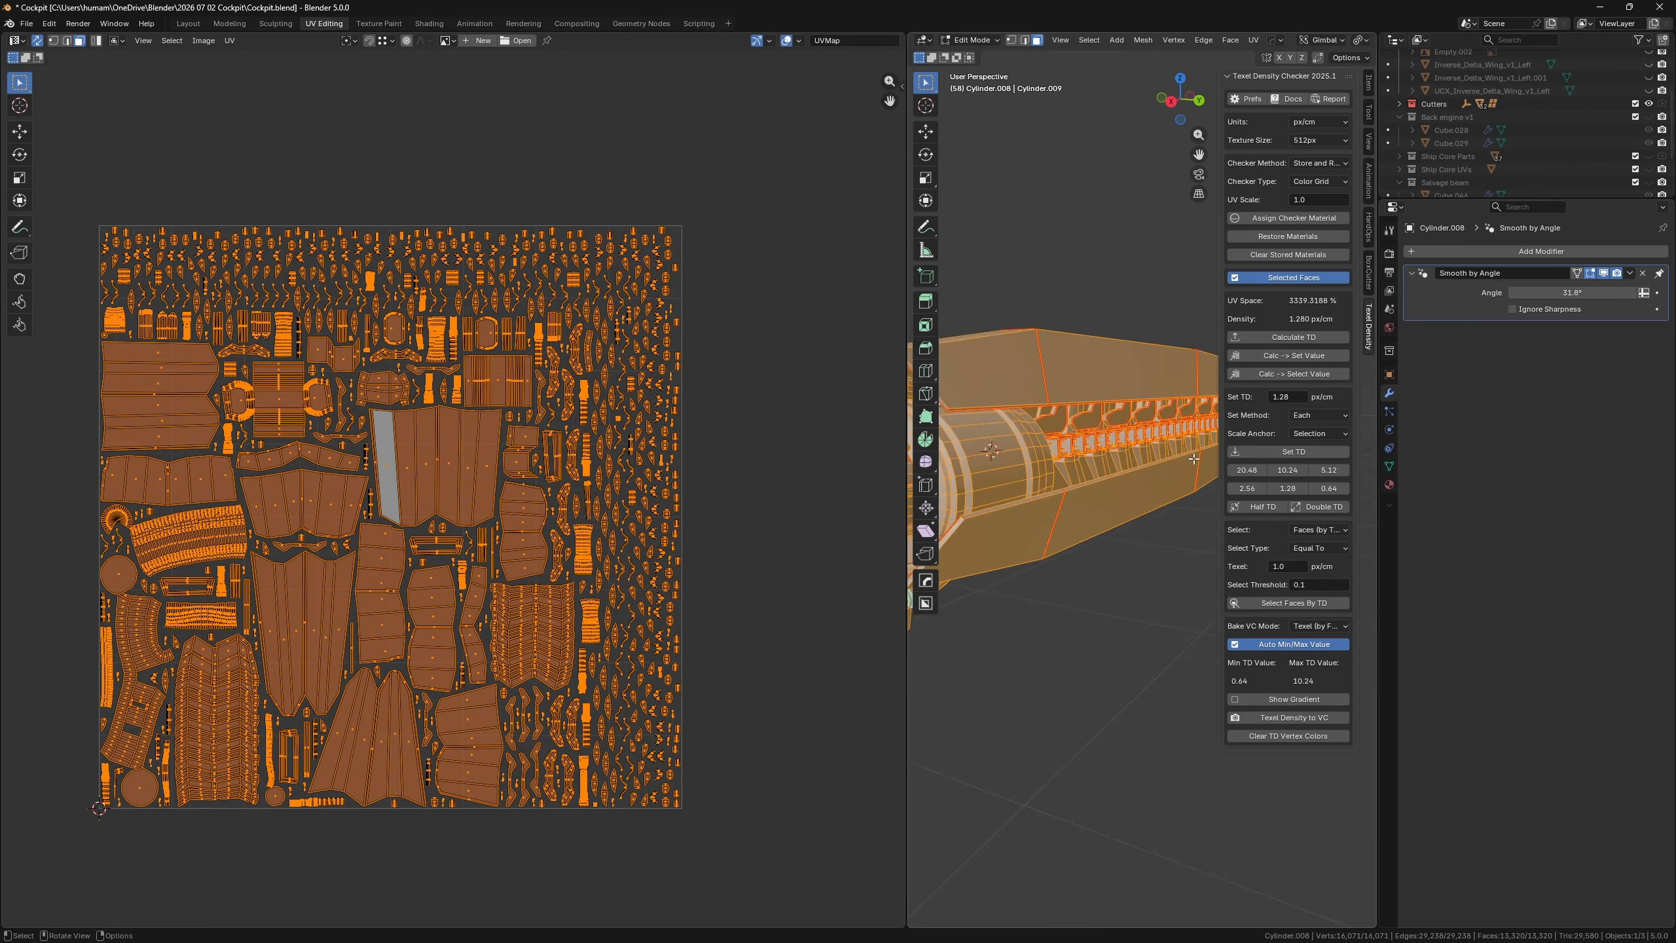
{"action": "scroll", "coordinate": [1103, 425], "scroll_direction": "up", "scroll_amount": 3}
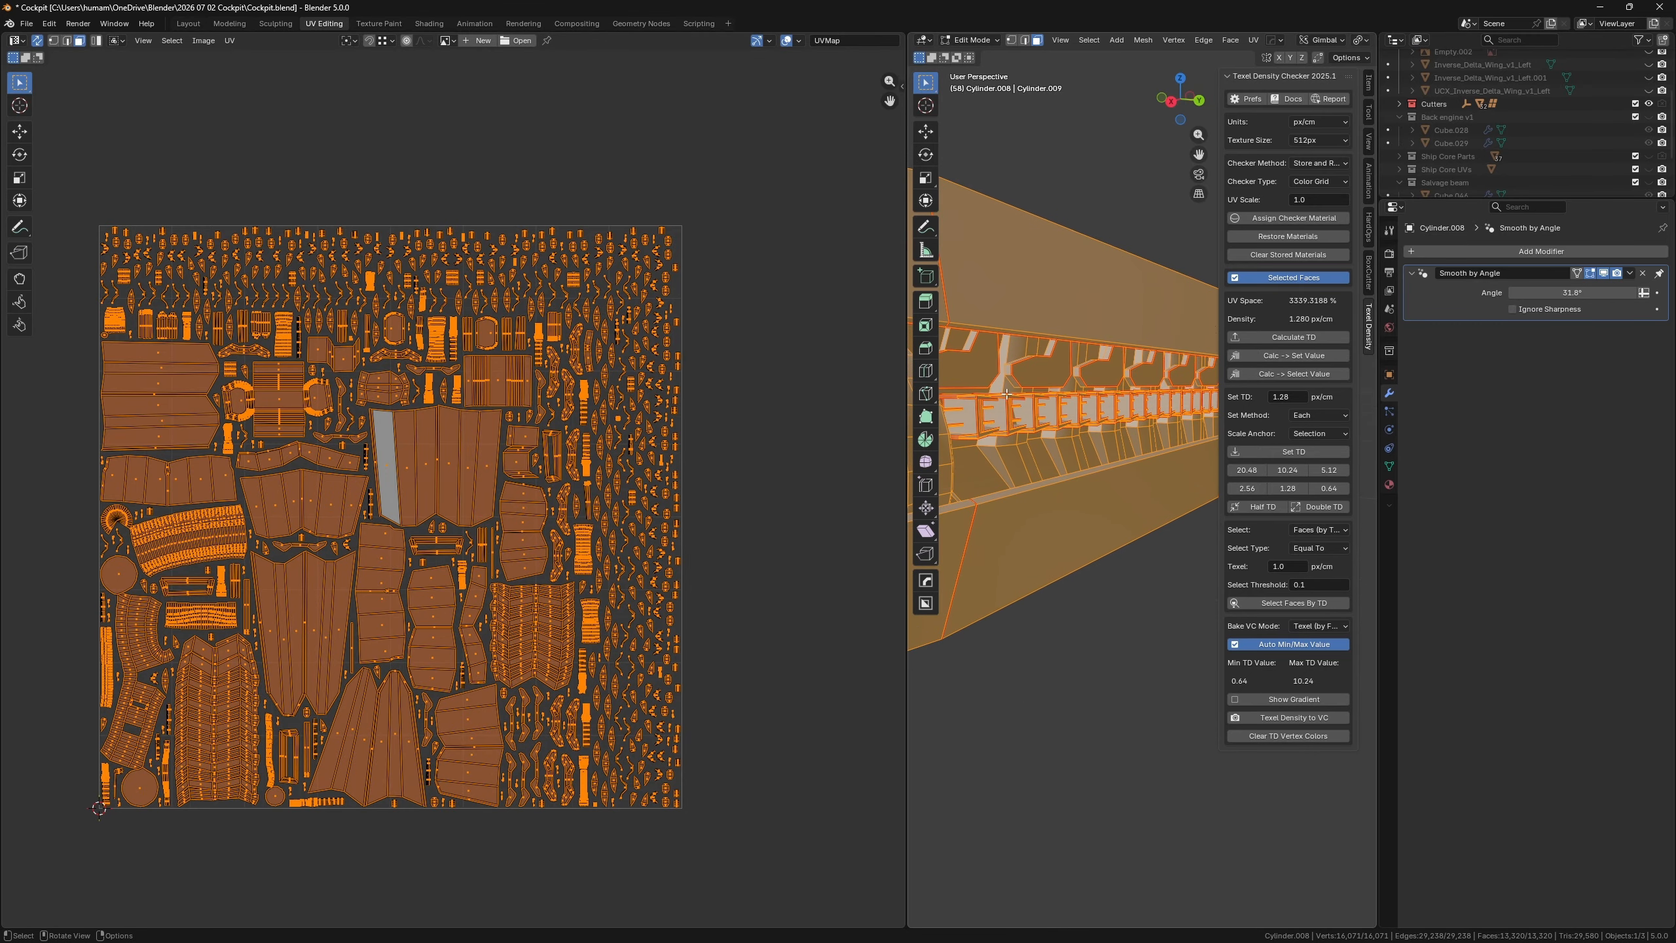
{"action": "scroll", "coordinate": [1080, 405], "scroll_direction": "up", "scroll_amount": 5}
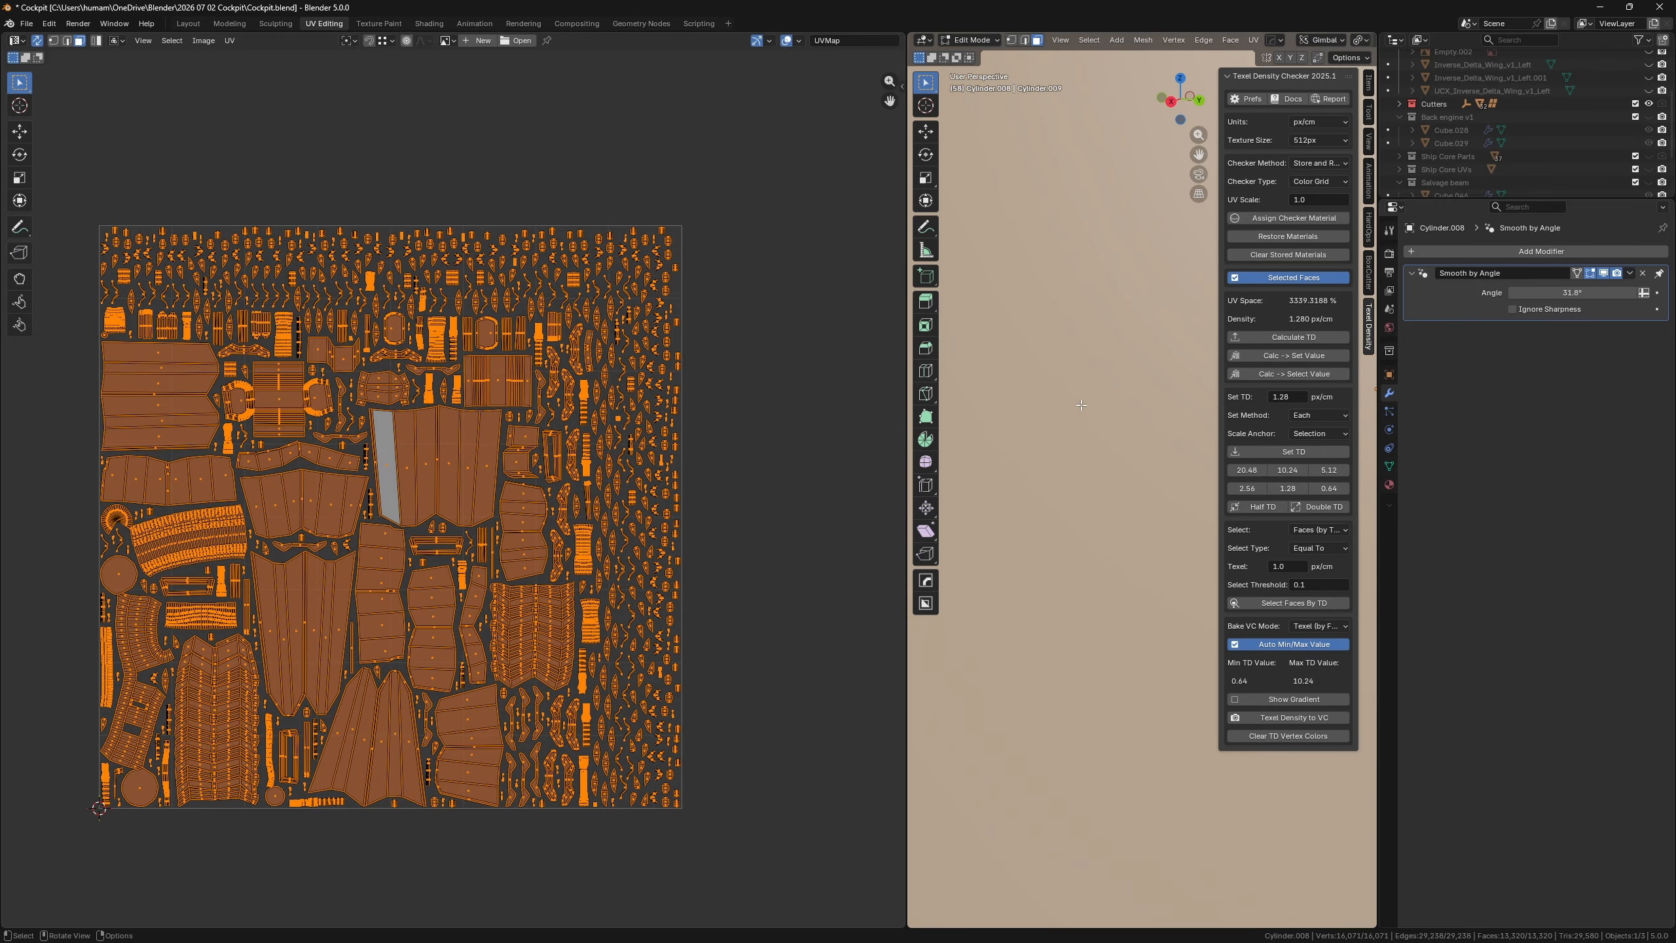
{"action": "middle_click_drag", "start_coordinate": [1119, 391], "coordinate": [990, 499]}
{"action": "scroll", "coordinate": [990, 499], "scroll_direction": "up", "scroll_amount": 2}
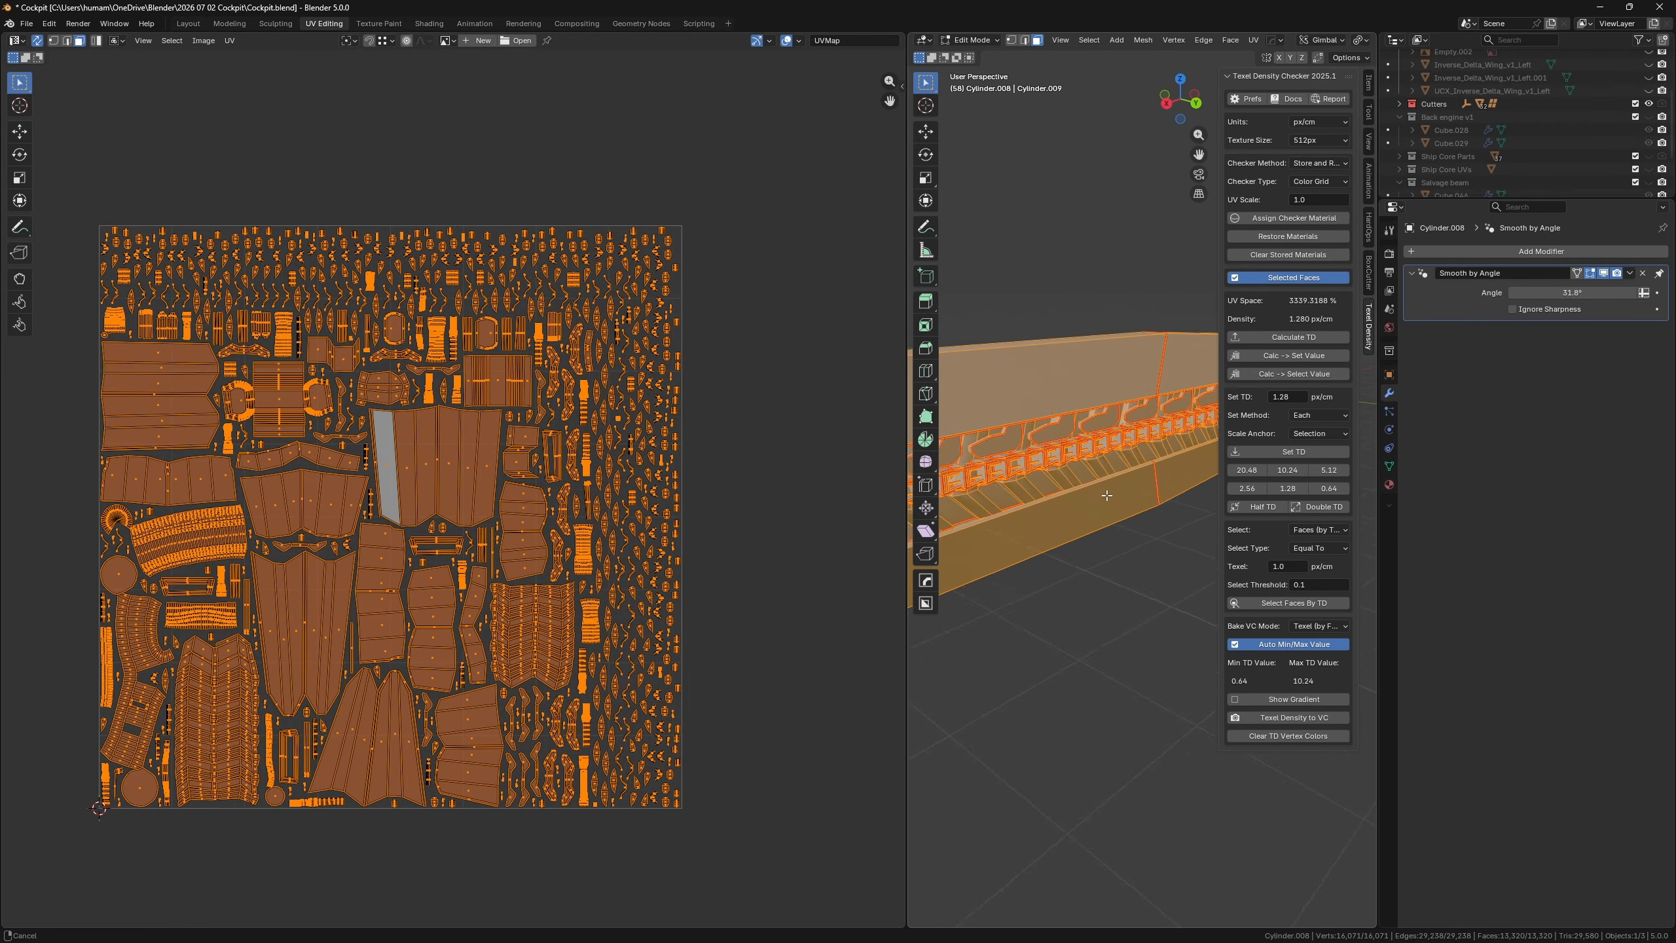
{"action": "middle_click_drag", "start_coordinate": [1109, 464], "coordinate": [1062, 457]}
{"action": "scroll", "coordinate": [999, 453], "scroll_direction": "up", "scroll_amount": 2}
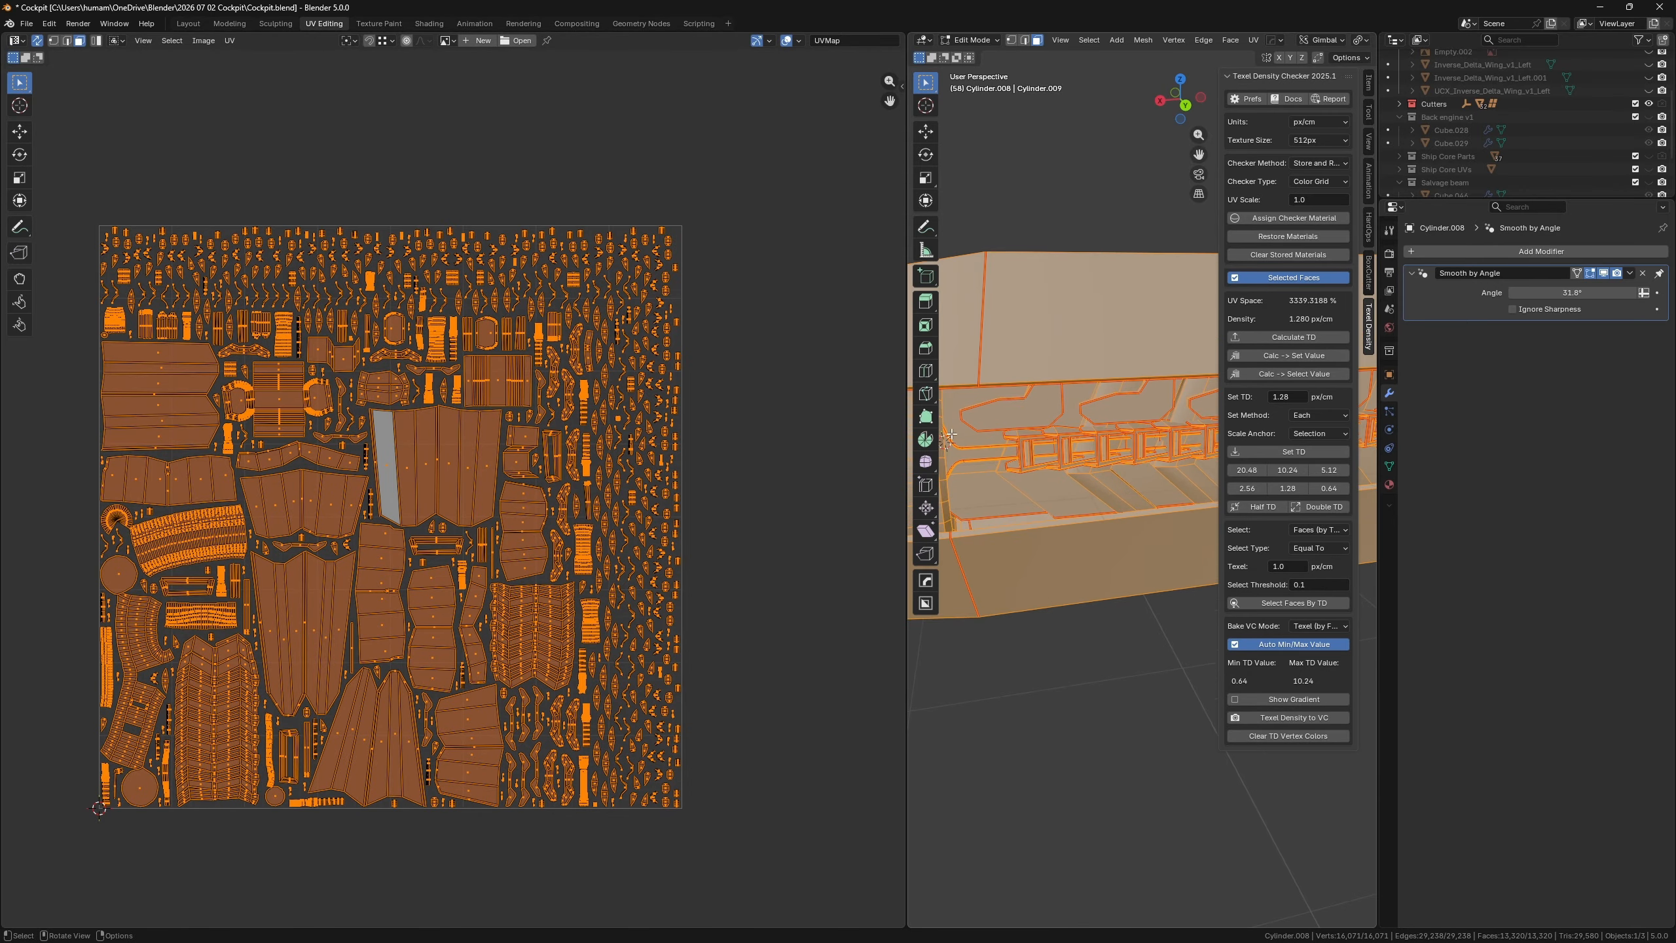
- Return to Object Mode and narrow the UV editor to give the 3D viewport more room
{"action": "key", "text": "Tab"}
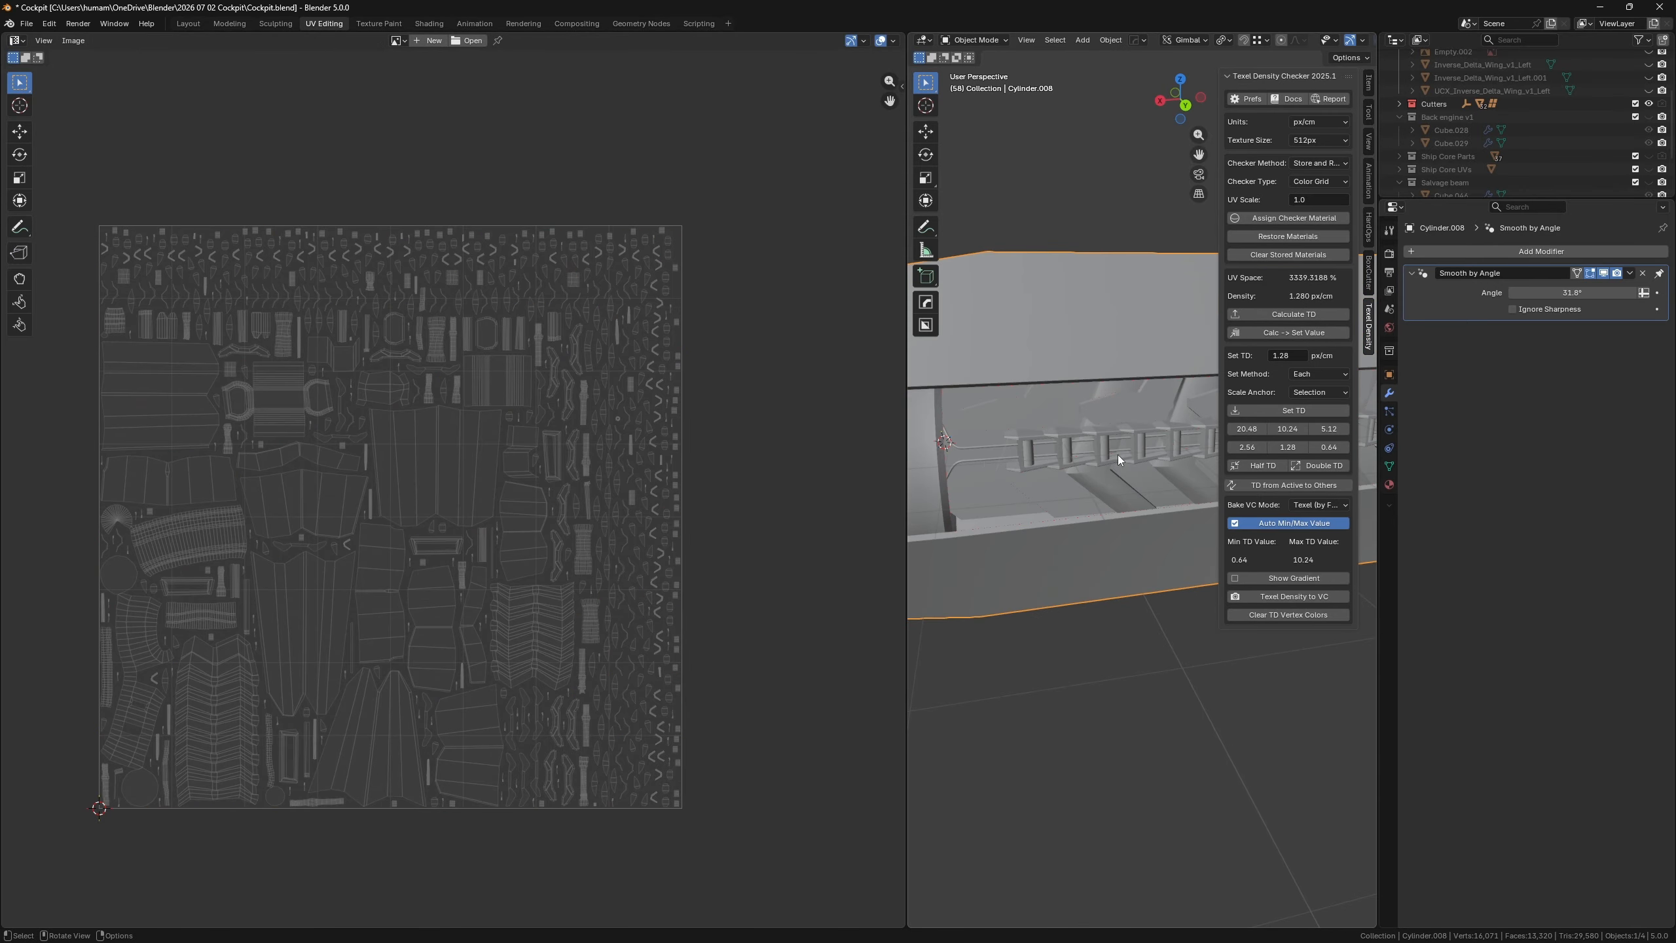
{"action": "middle_click_drag", "start_coordinate": [1205, 449], "coordinate": [1085, 451]}
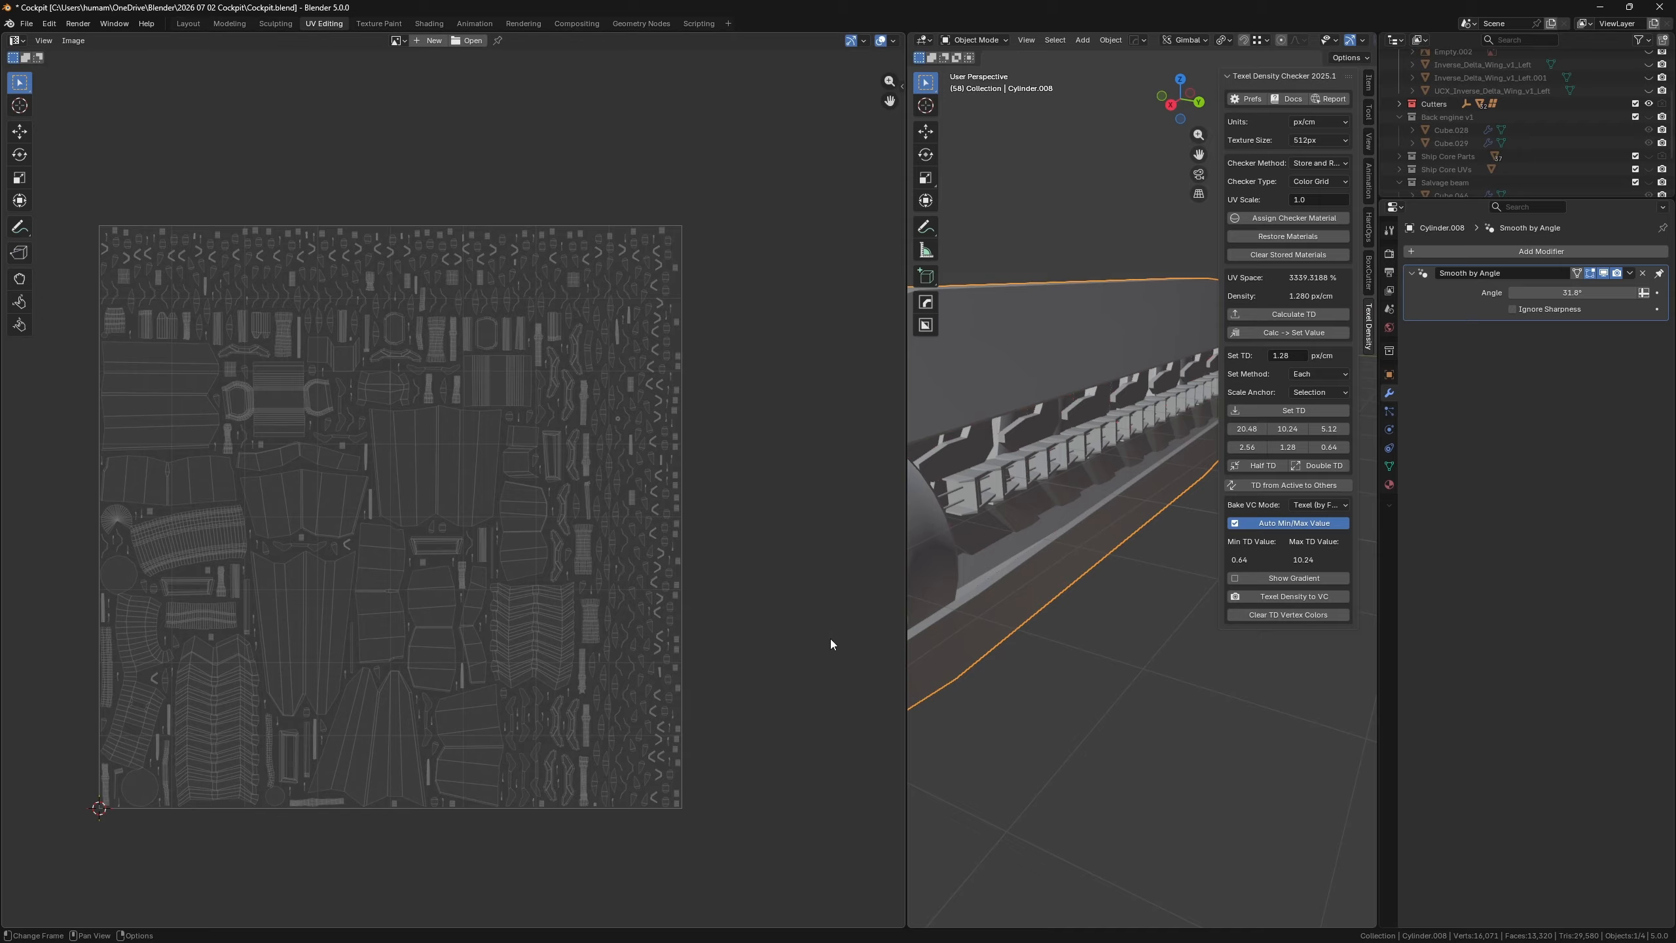
{"action": "middle_click_drag", "start_coordinate": [1107, 535], "coordinate": [937, 595]}
{"action": "left_click_drag", "start_coordinate": [909, 685], "coordinate": [545, 693]}
{"action": "scroll", "coordinate": [800, 613], "scroll_direction": "down", "scroll_amount": 4}
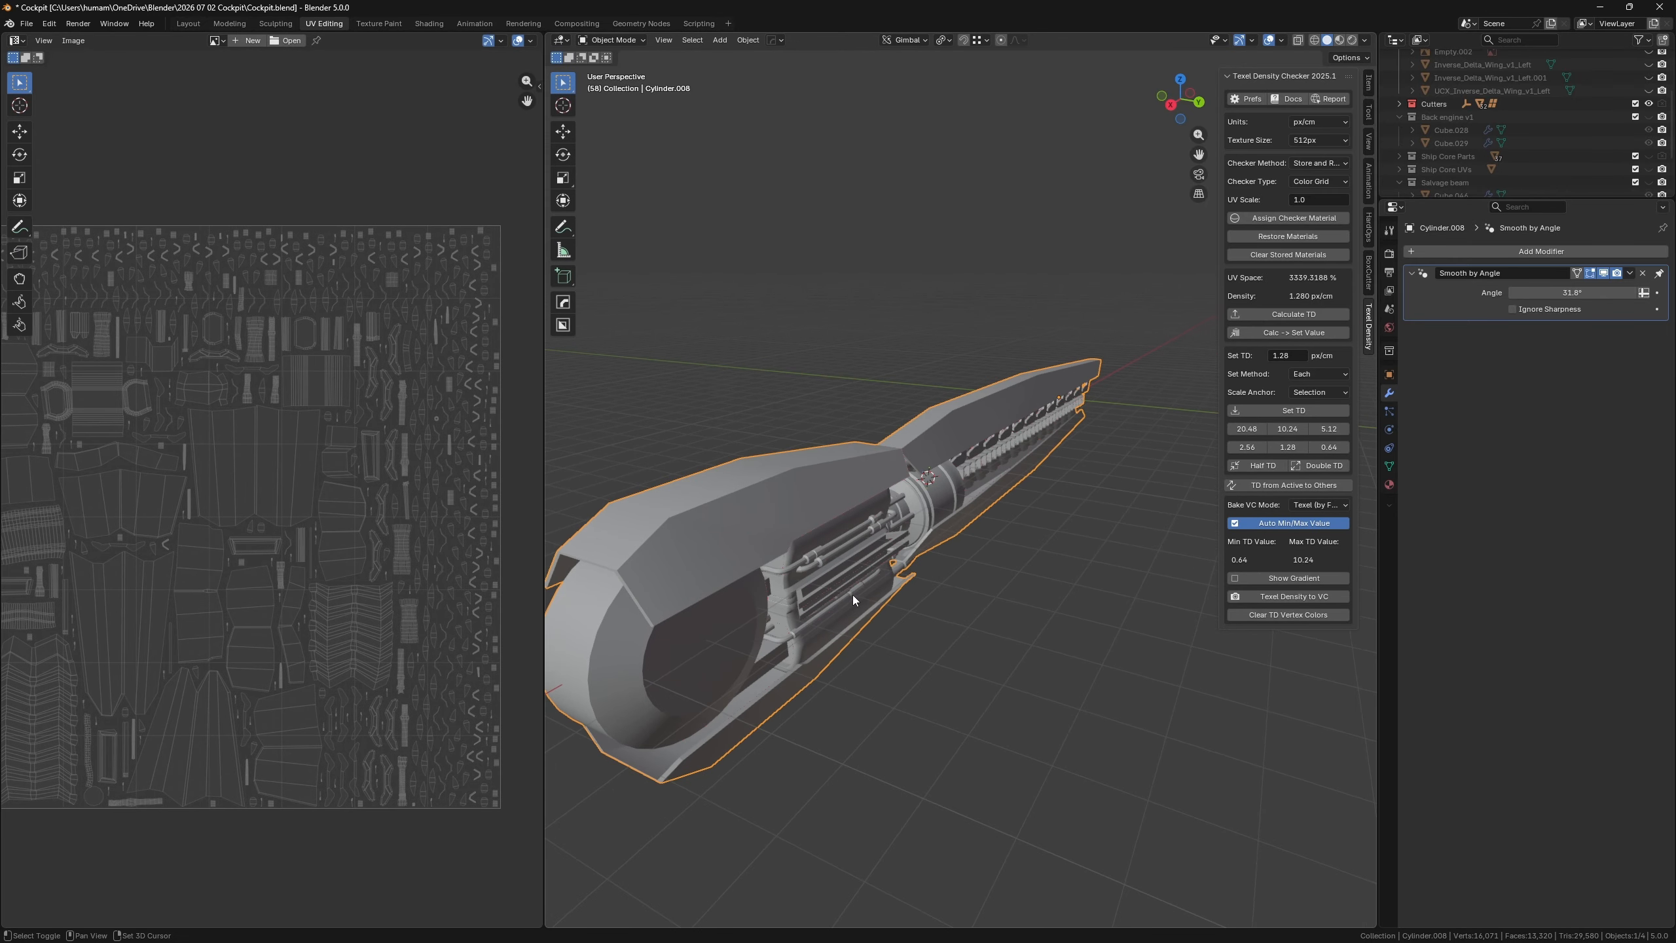
{"action": "middle_click_drag", "start_coordinate": [853, 595], "coordinate": [914, 576]}
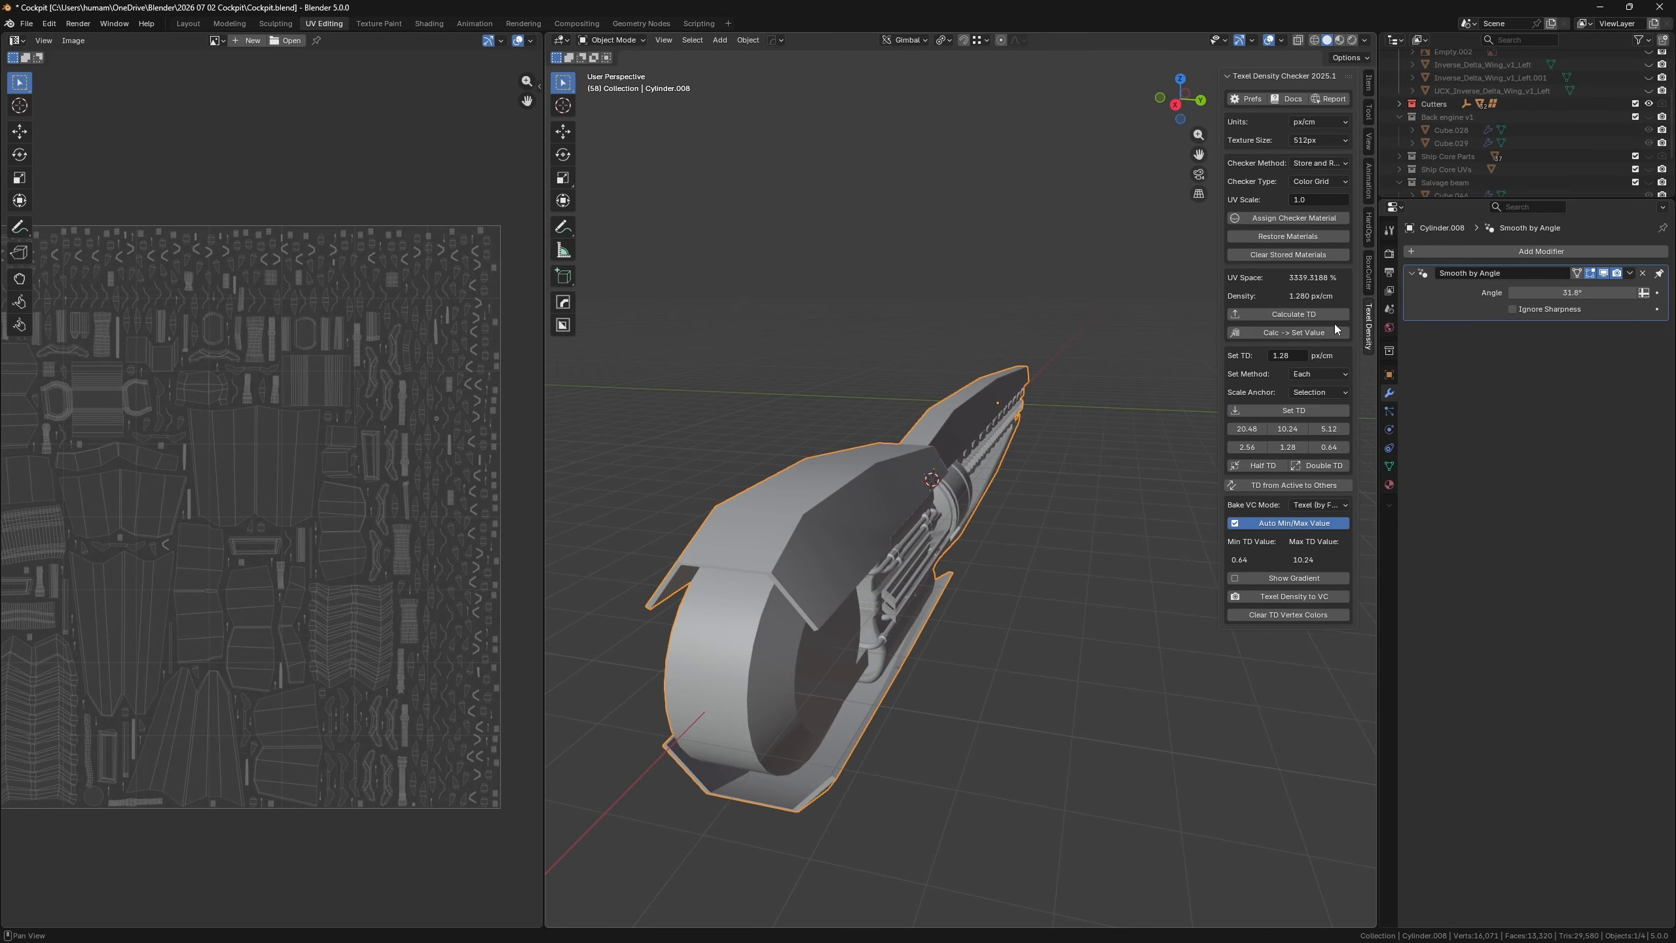
- Look up the Texel Density Checker add-on in the add-on preferences by searching for "te", then close the preferences
{"action": "left_click", "coordinate": [27, 22]}
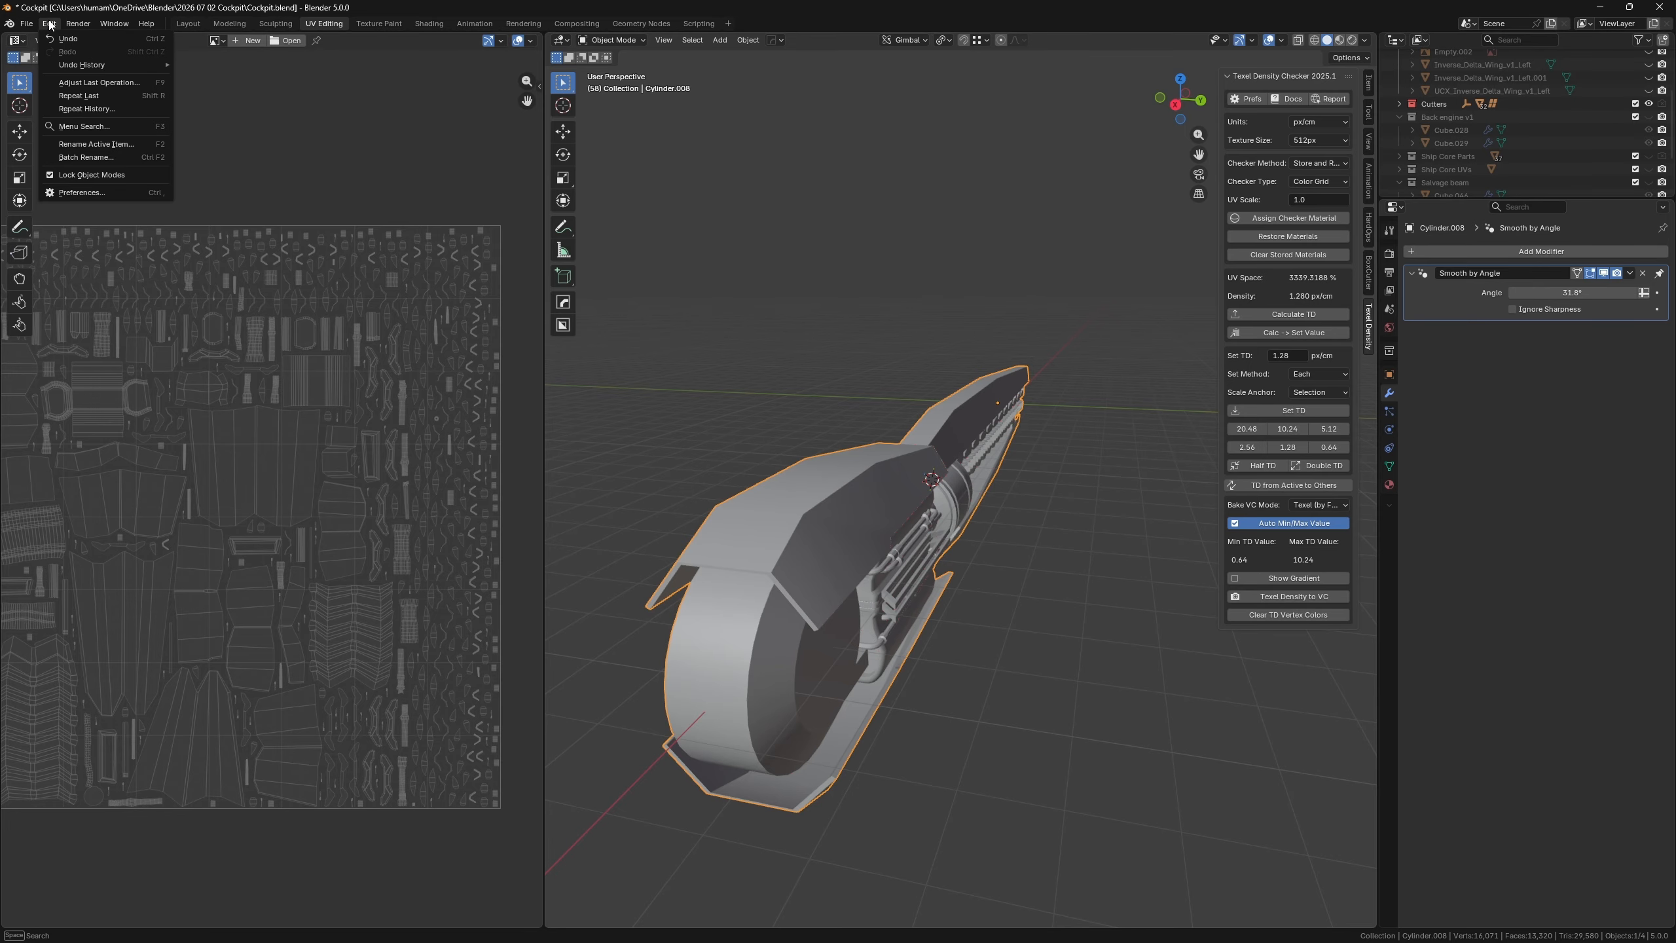
{"action": "left_click", "coordinate": [50, 22]}
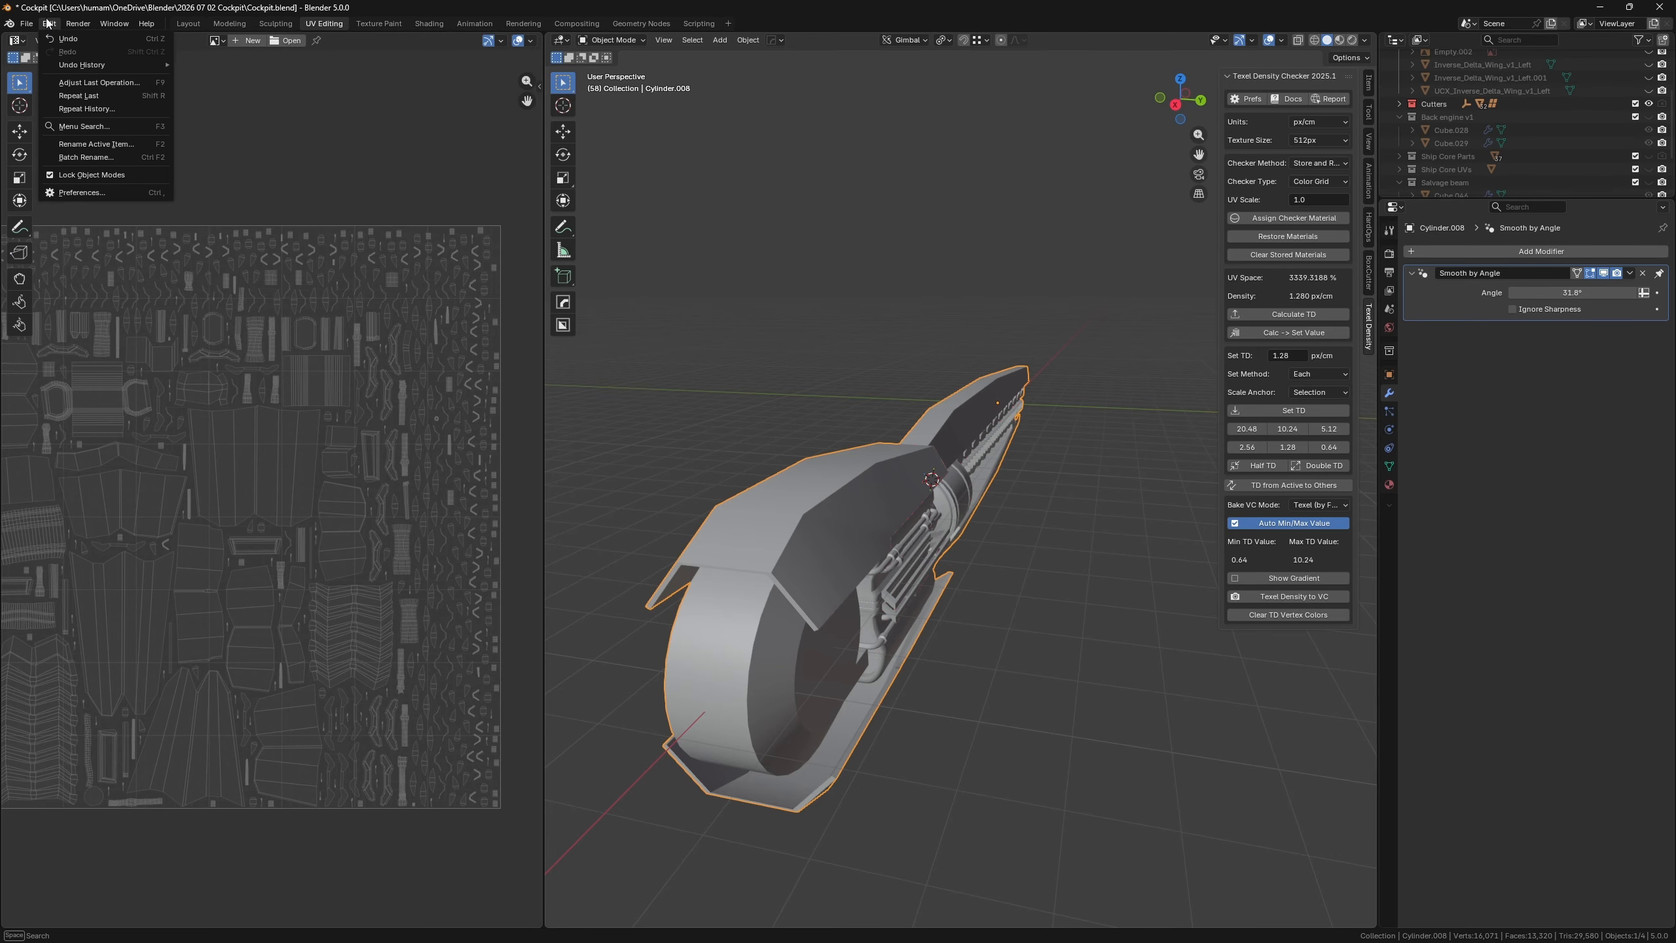
{"action": "left_click", "coordinate": [102, 191]}
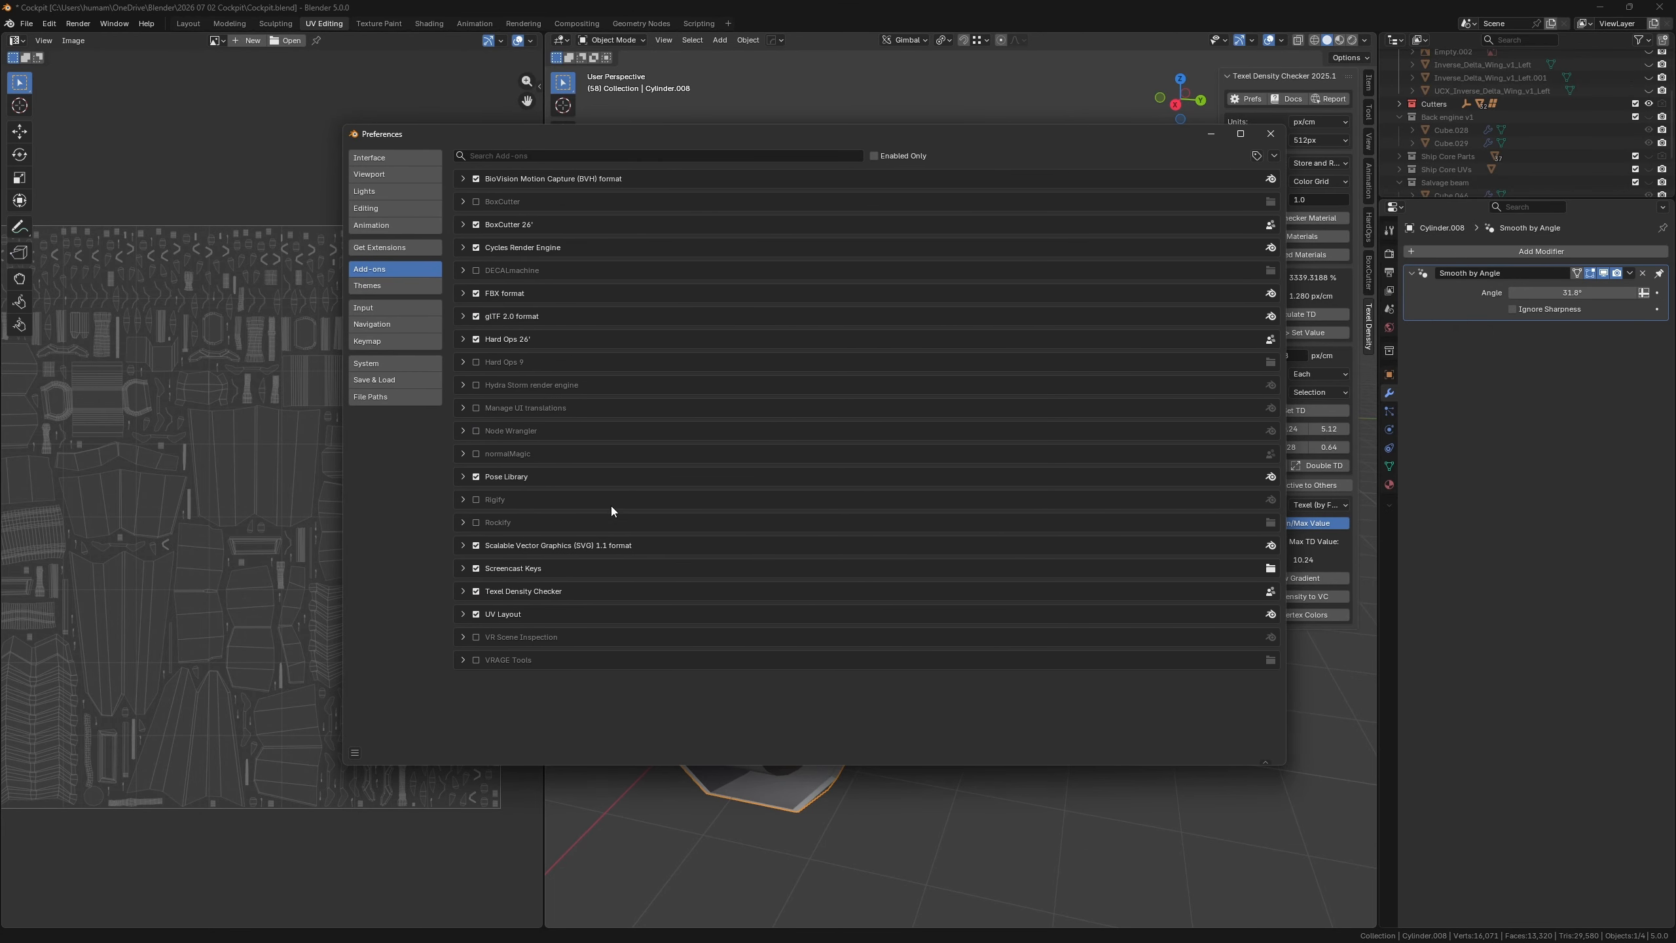
{"action": "left_click", "coordinate": [487, 151]}
{"action": "type", "text": "te"}
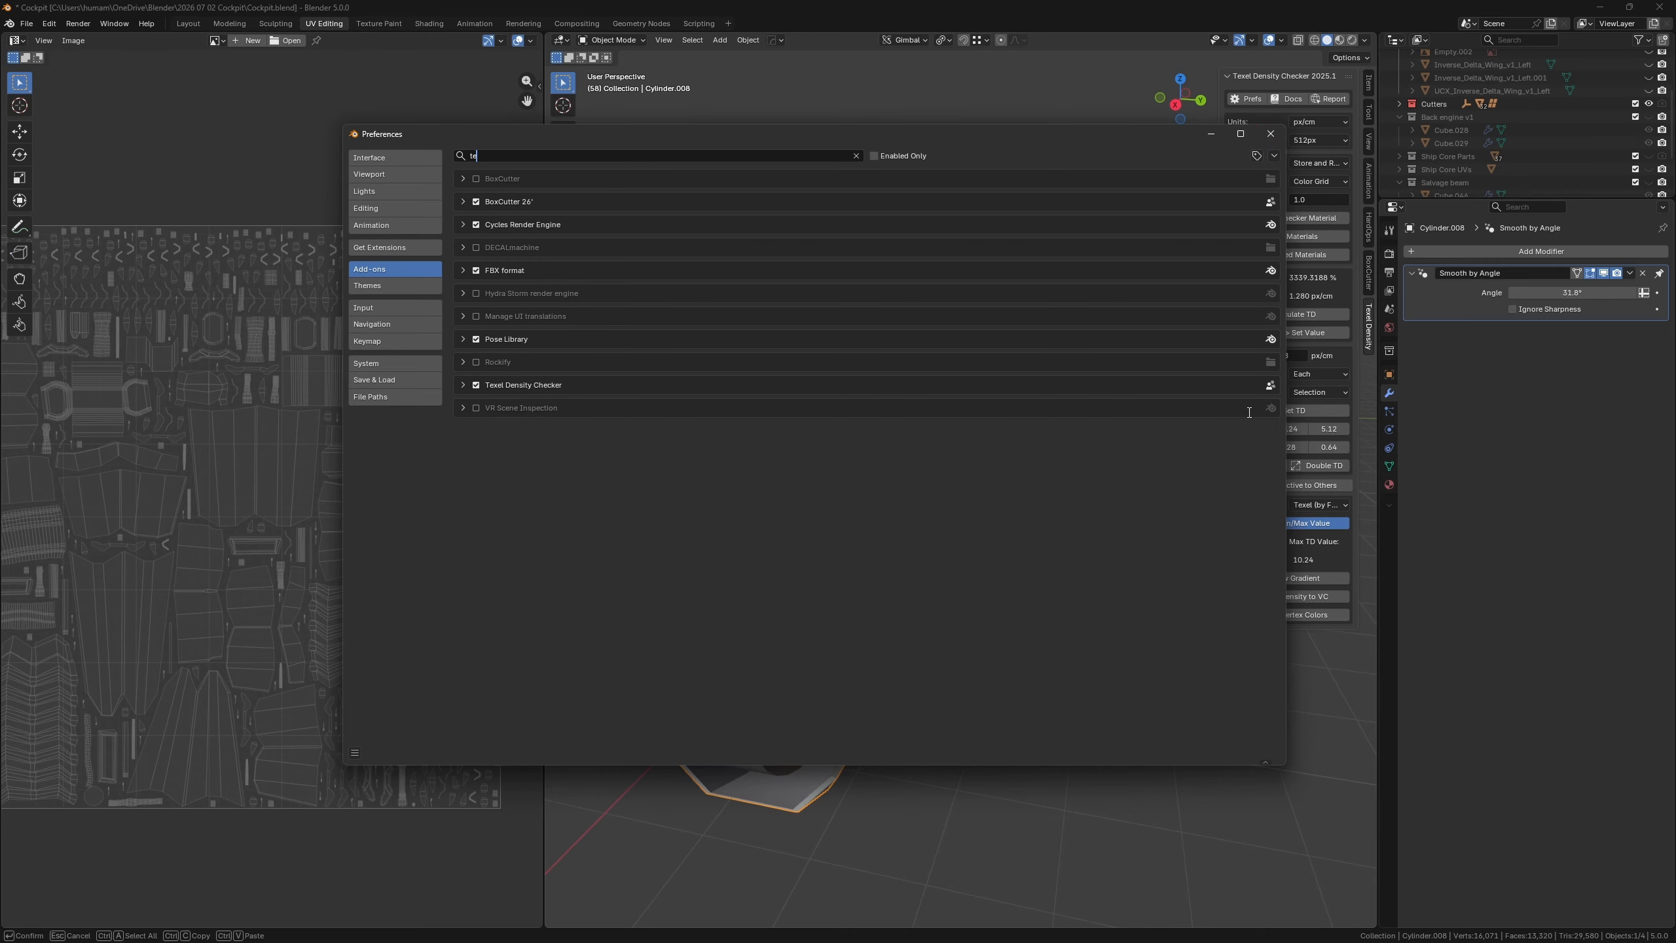
{"action": "left_click", "coordinate": [1270, 134]}
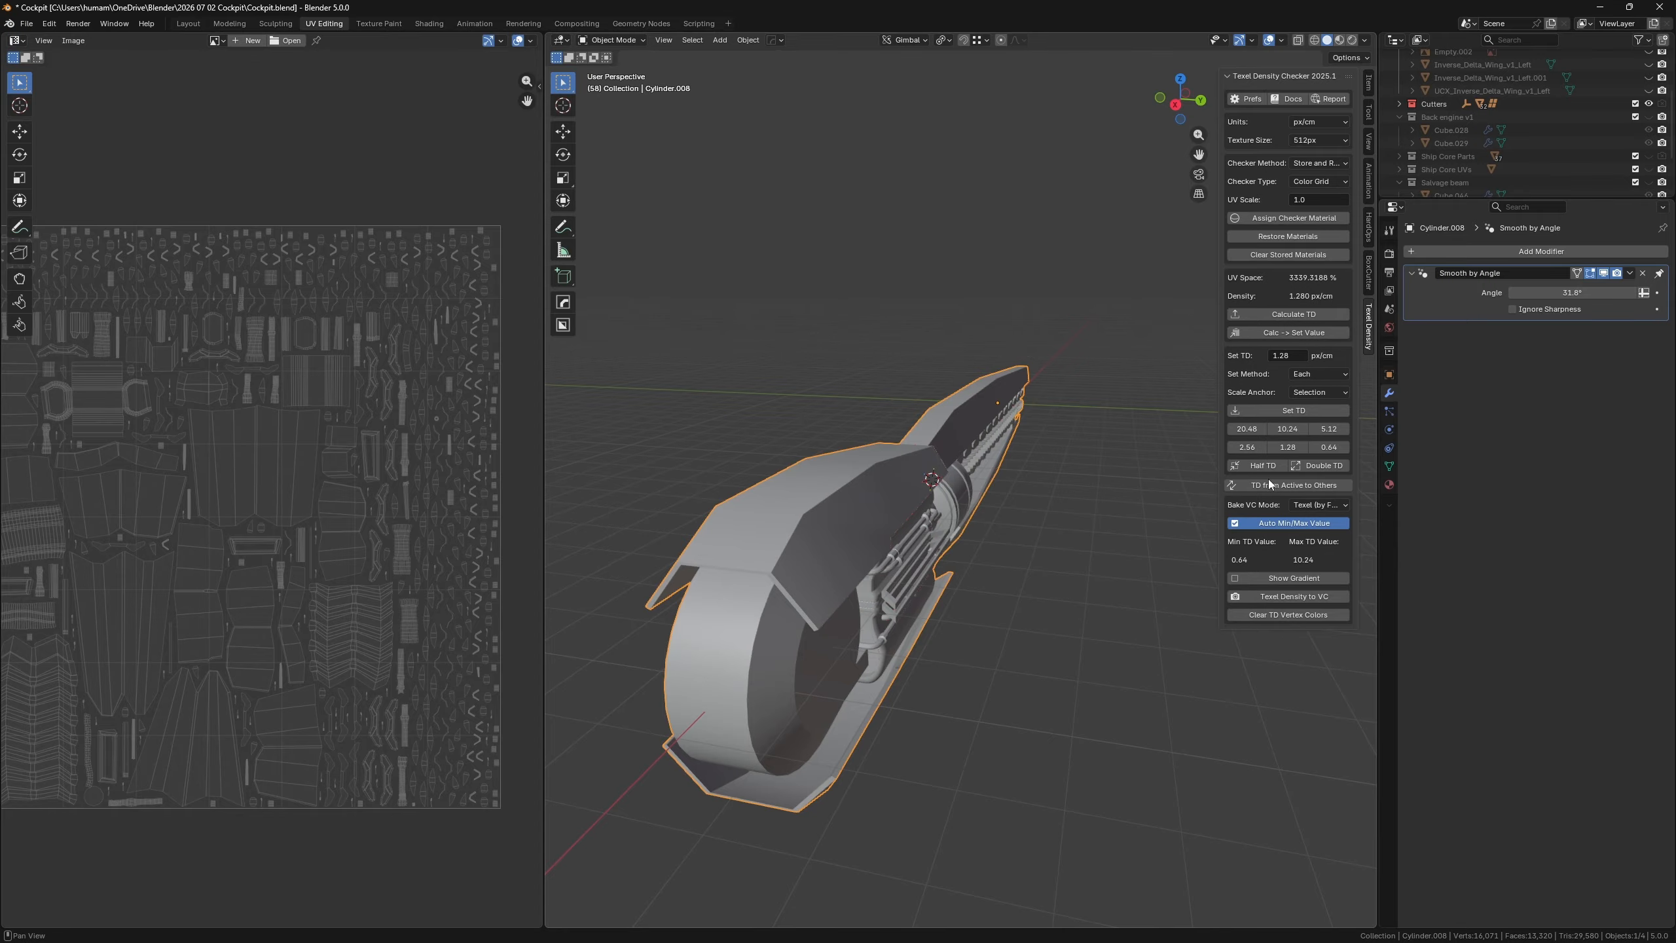
- In Edit Mode, select the seam-delimited linked faces of the large ring and disc at the engine's wide end
{"action": "middle_click_drag", "start_coordinate": [1177, 508], "coordinate": [1003, 574]}
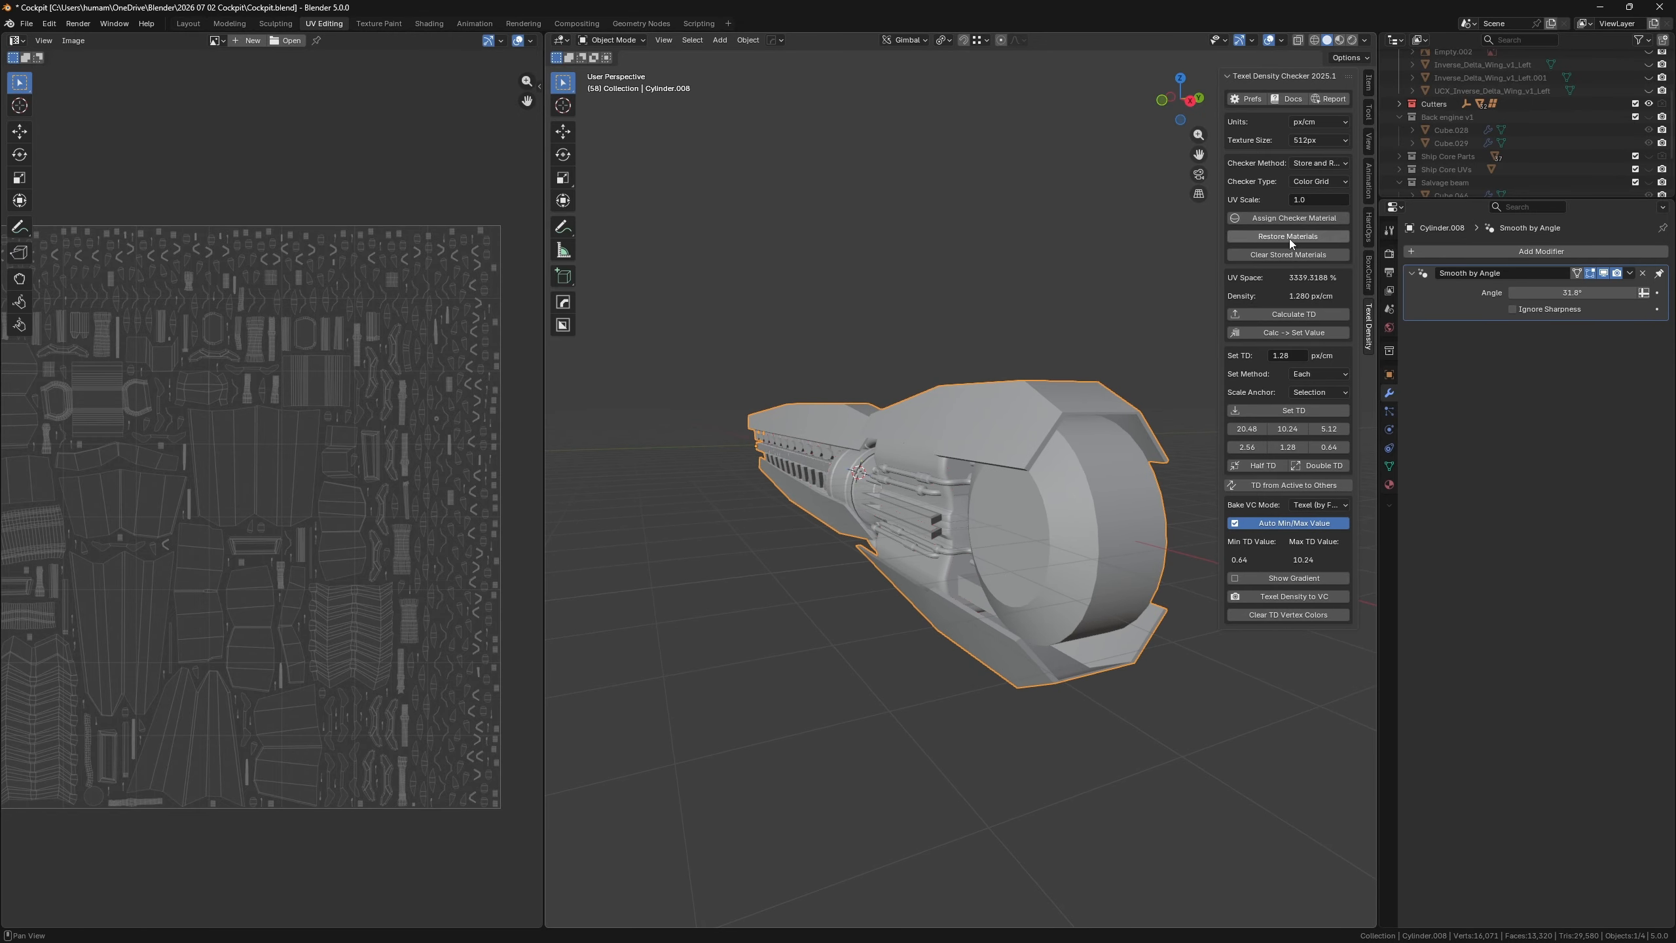
{"action": "middle_click_drag", "start_coordinate": [1094, 433], "coordinate": [1052, 424]}
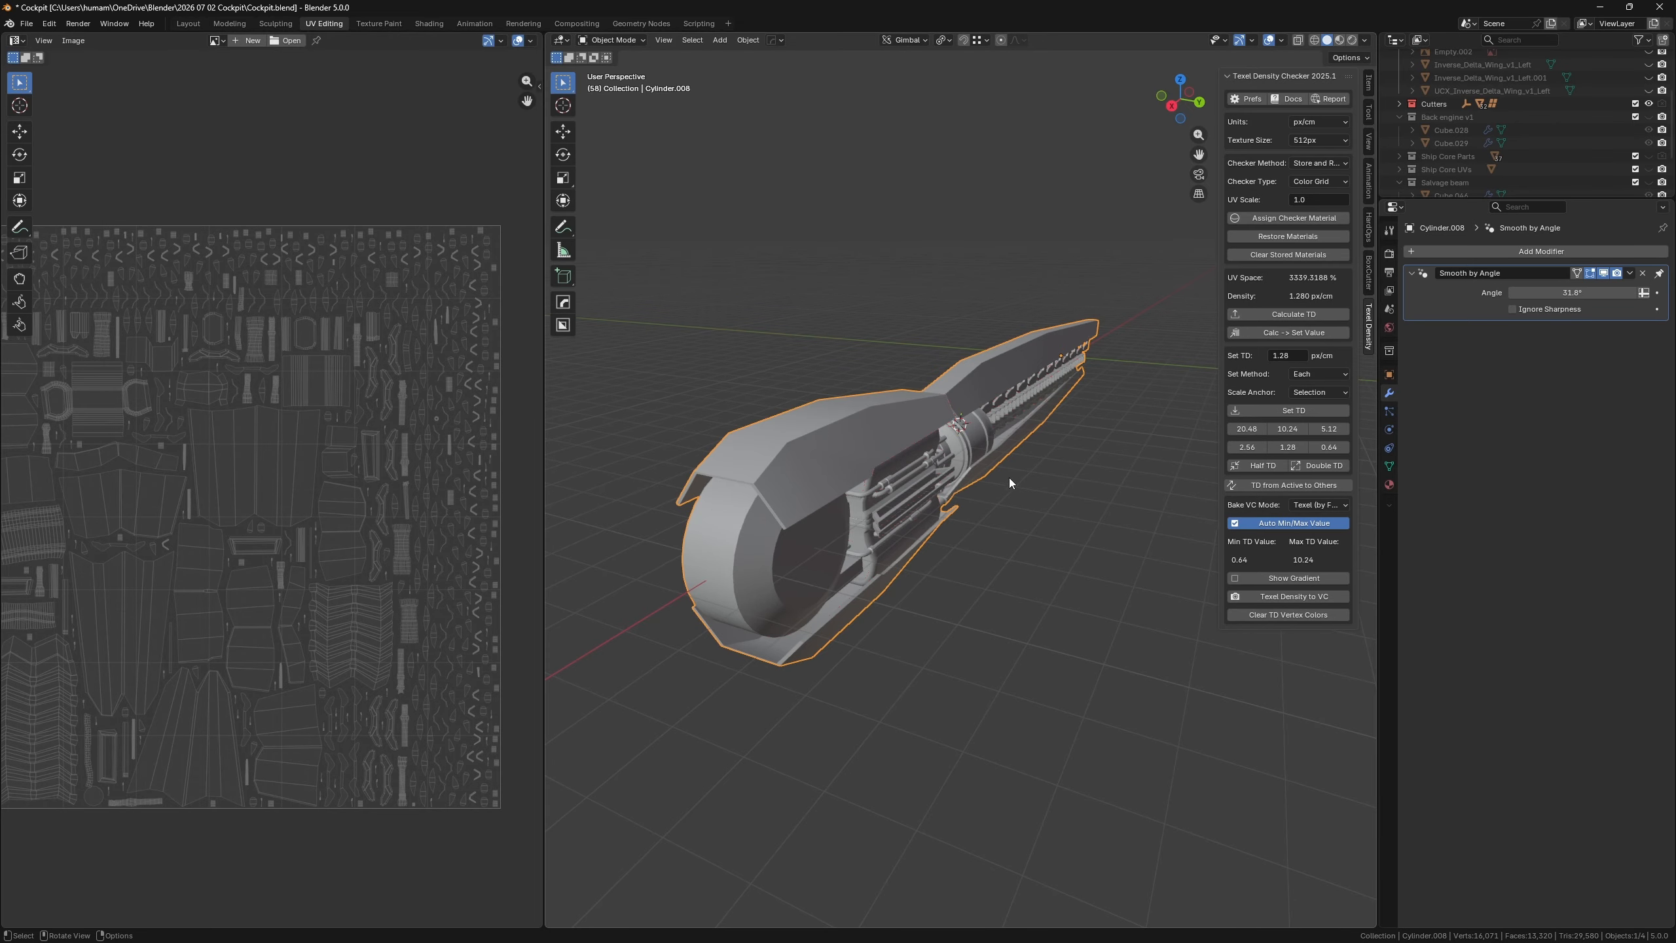
{"action": "key", "text": "Tab"}
{"action": "left_click", "coordinate": [782, 558]}
{"action": "key", "text": "l"}
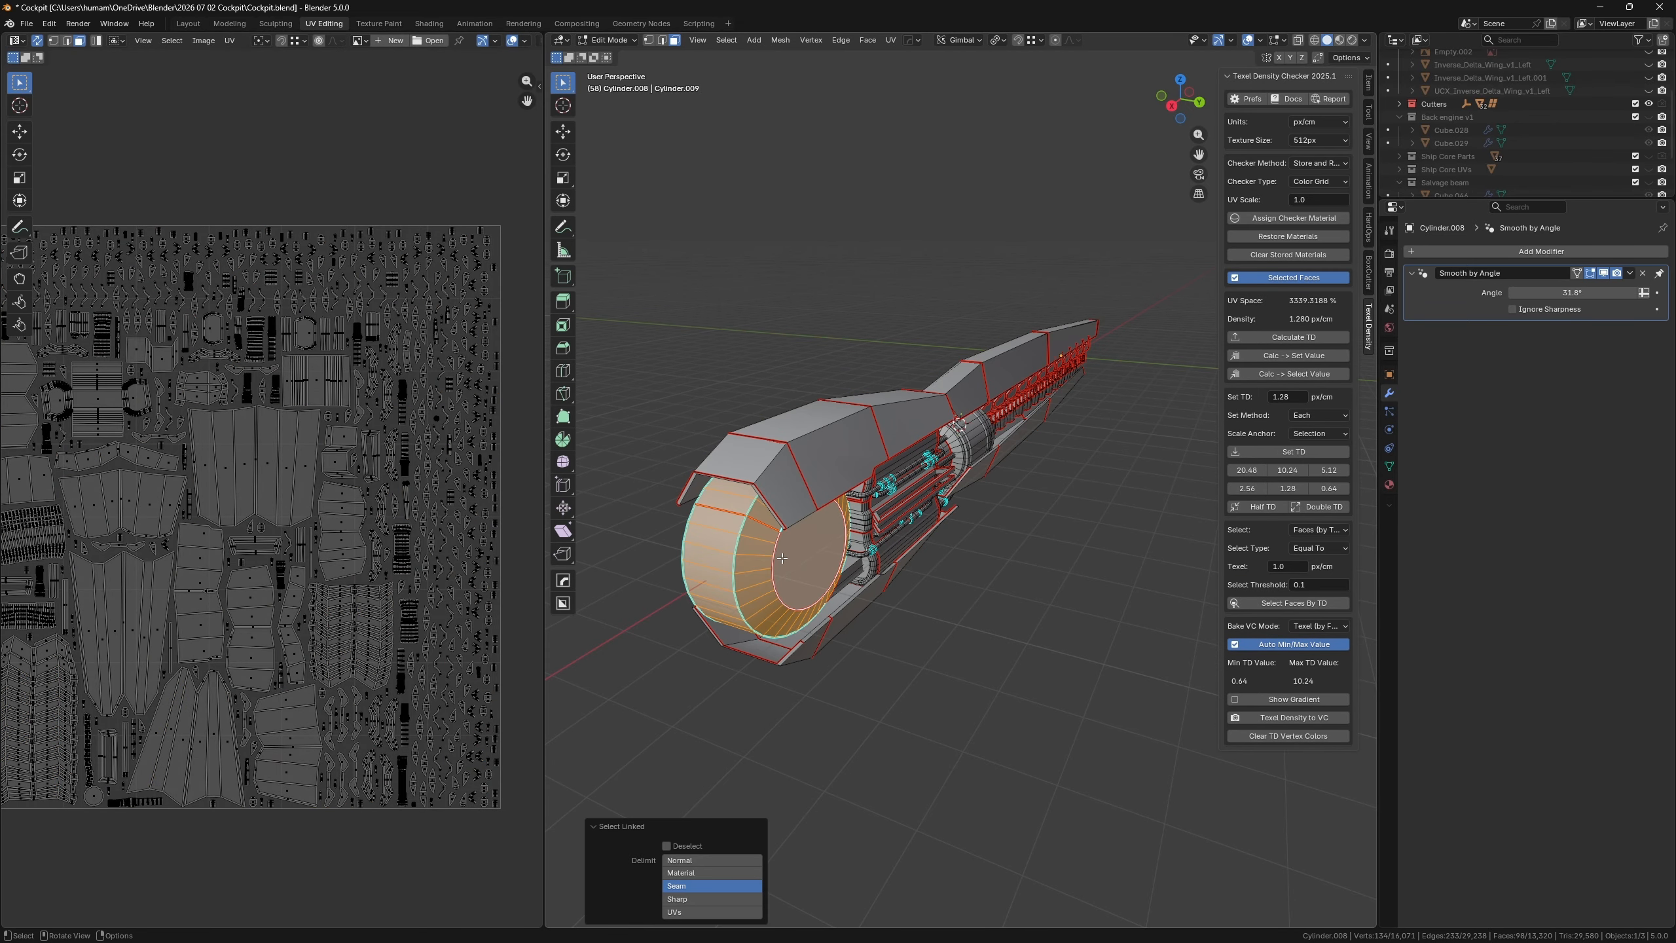
- Locate the selected ring's islands in the UV layout and calculate their texel density
{"action": "scroll", "coordinate": [348, 594], "scroll_direction": "down", "scroll_amount": 2}
{"action": "middle_click_drag", "start_coordinate": [234, 488], "coordinate": [294, 442]}
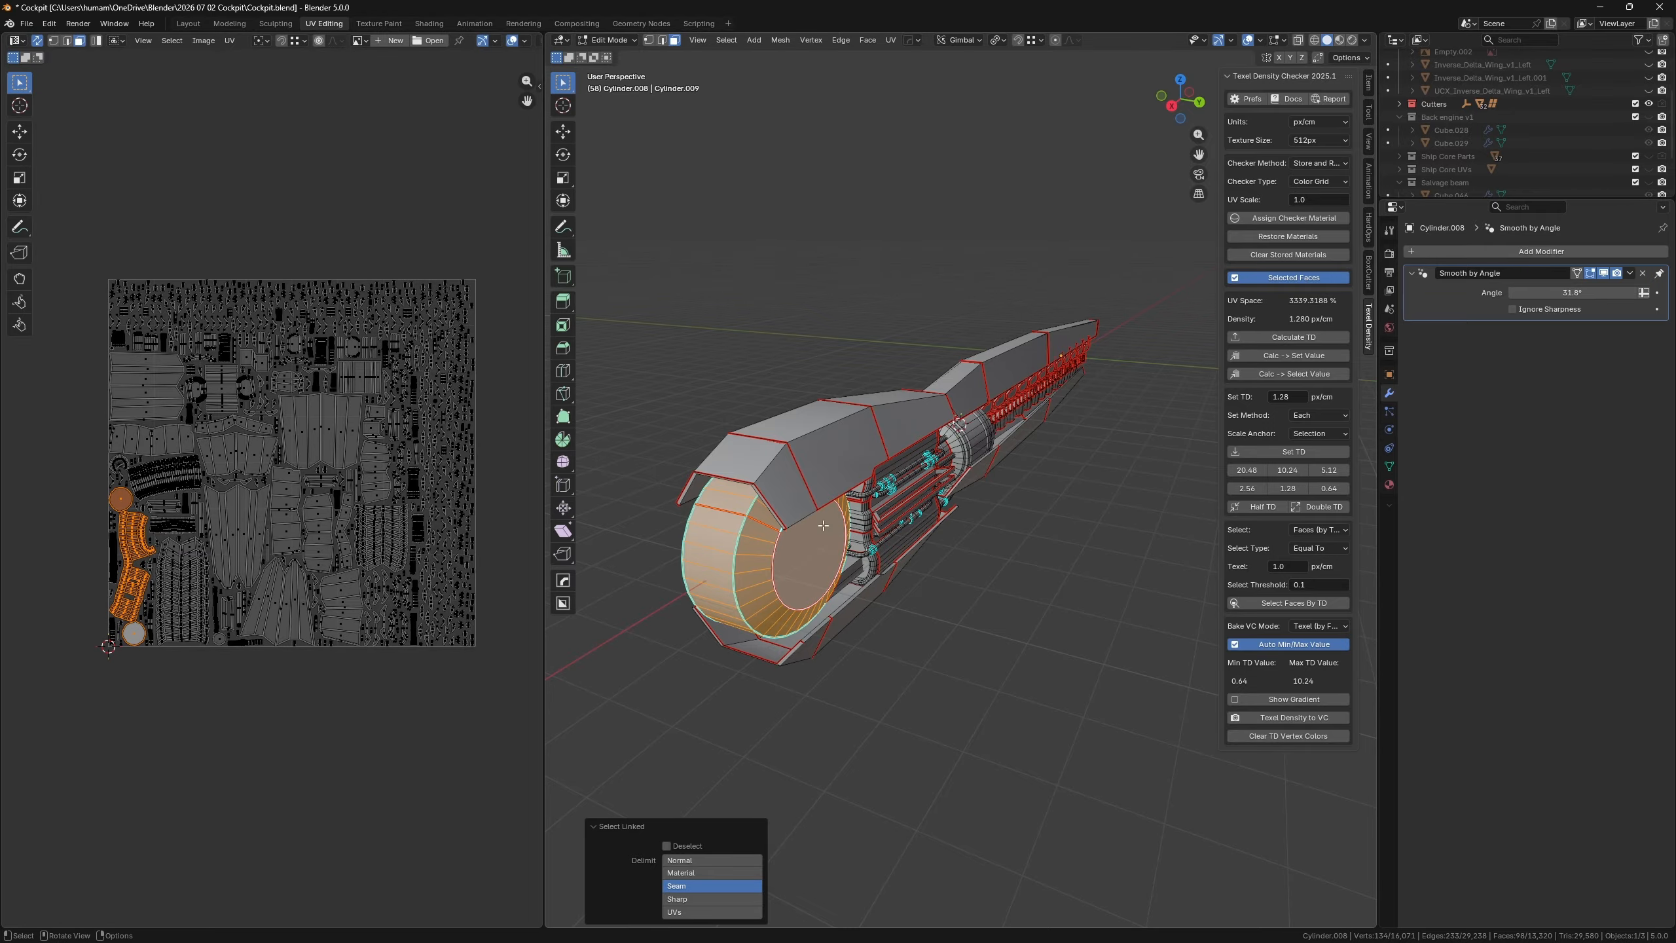
{"action": "scroll", "coordinate": [52, 556], "scroll_direction": "up", "scroll_amount": 3}
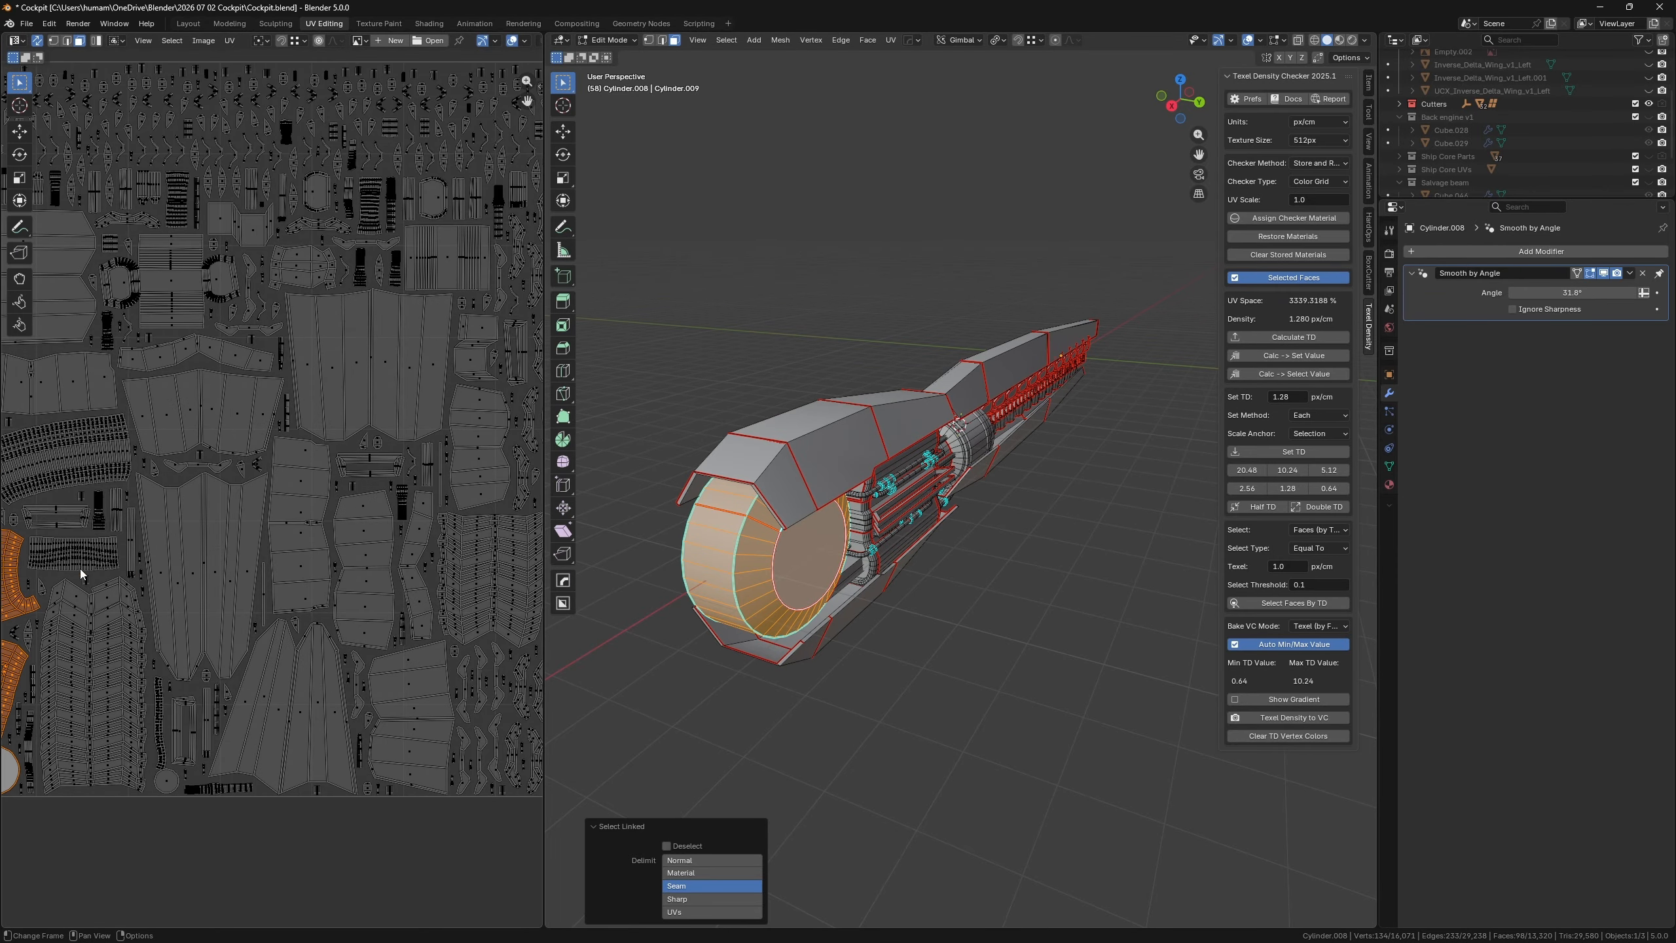
{"action": "middle_click_drag", "start_coordinate": [80, 569], "coordinate": [280, 502]}
{"action": "middle_click_drag", "start_coordinate": [833, 632], "coordinate": [781, 679], "text": "shift"}
{"action": "scroll", "coordinate": [419, 587], "scroll_direction": "down", "scroll_amount": 5}
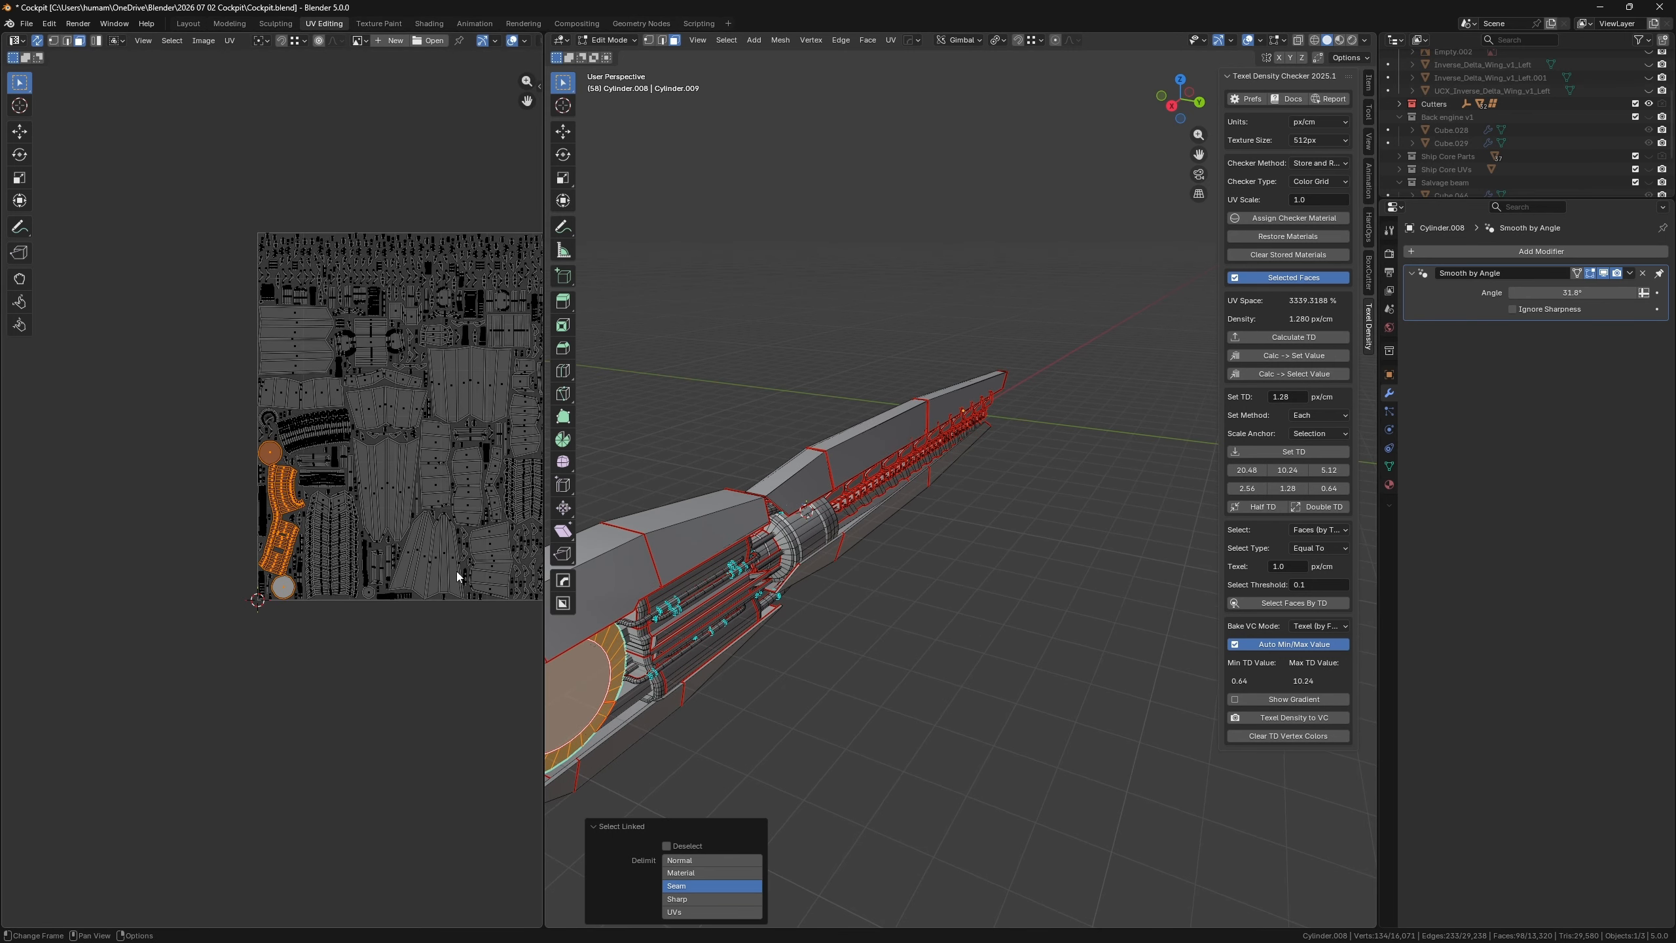
{"action": "middle_click_drag", "start_coordinate": [456, 571], "coordinate": [304, 620]}
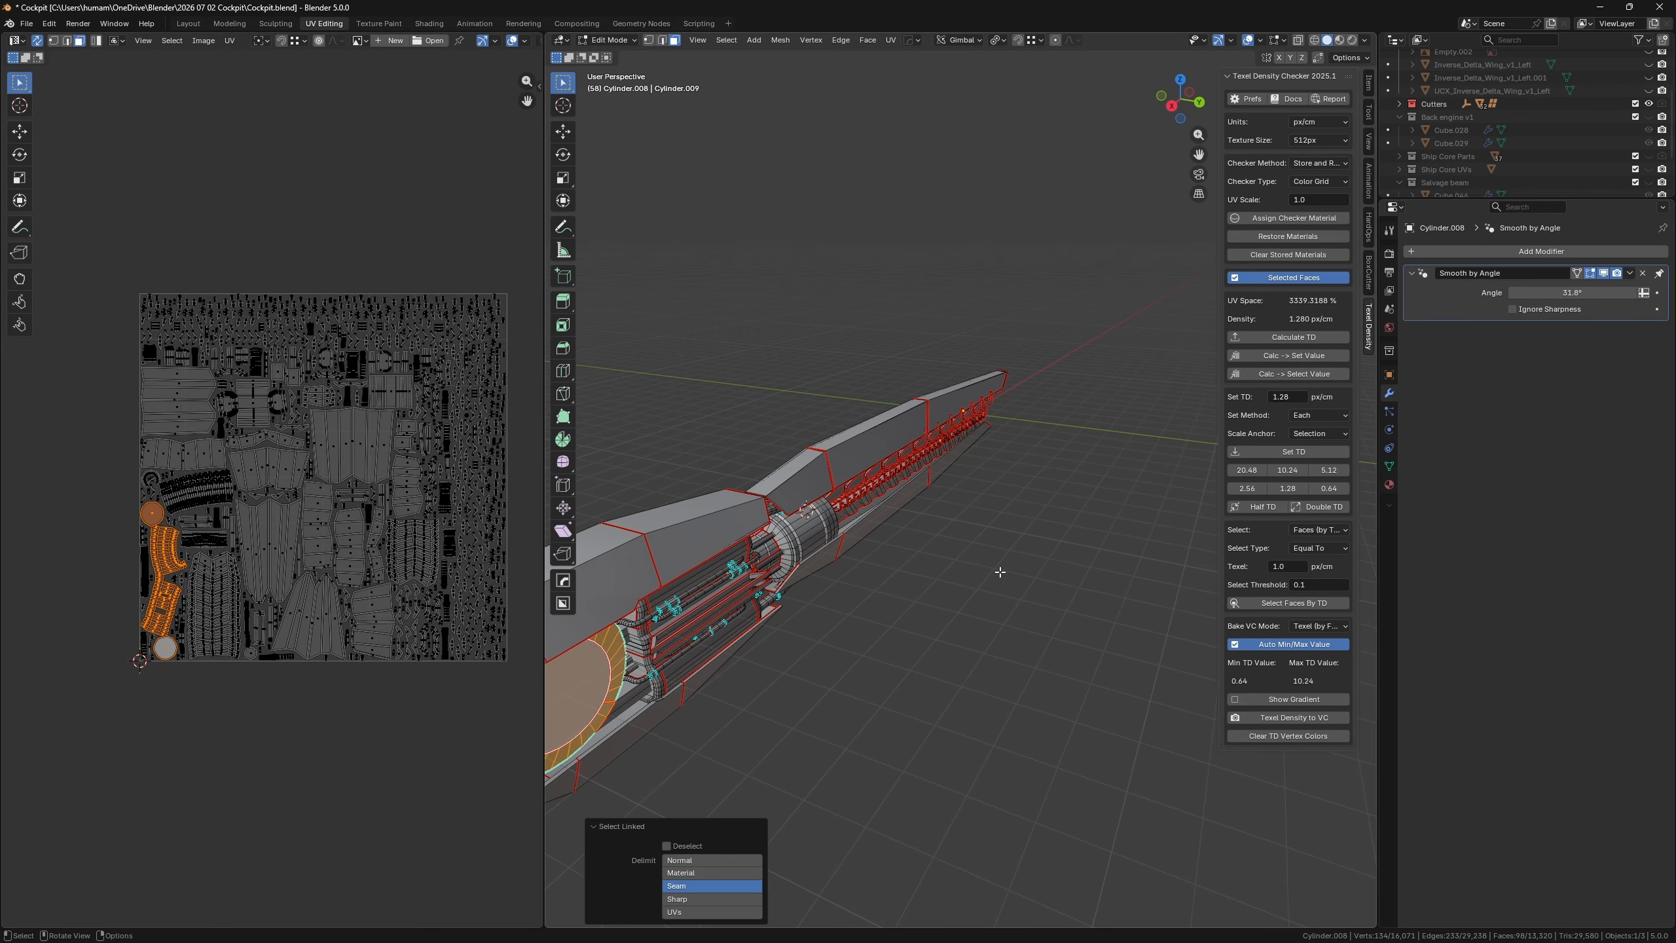
{"action": "middle_click_drag", "start_coordinate": [999, 572], "coordinate": [1089, 487], "text": "shift"}
{"action": "scroll", "coordinate": [981, 494], "scroll_direction": "down", "scroll_amount": 1}
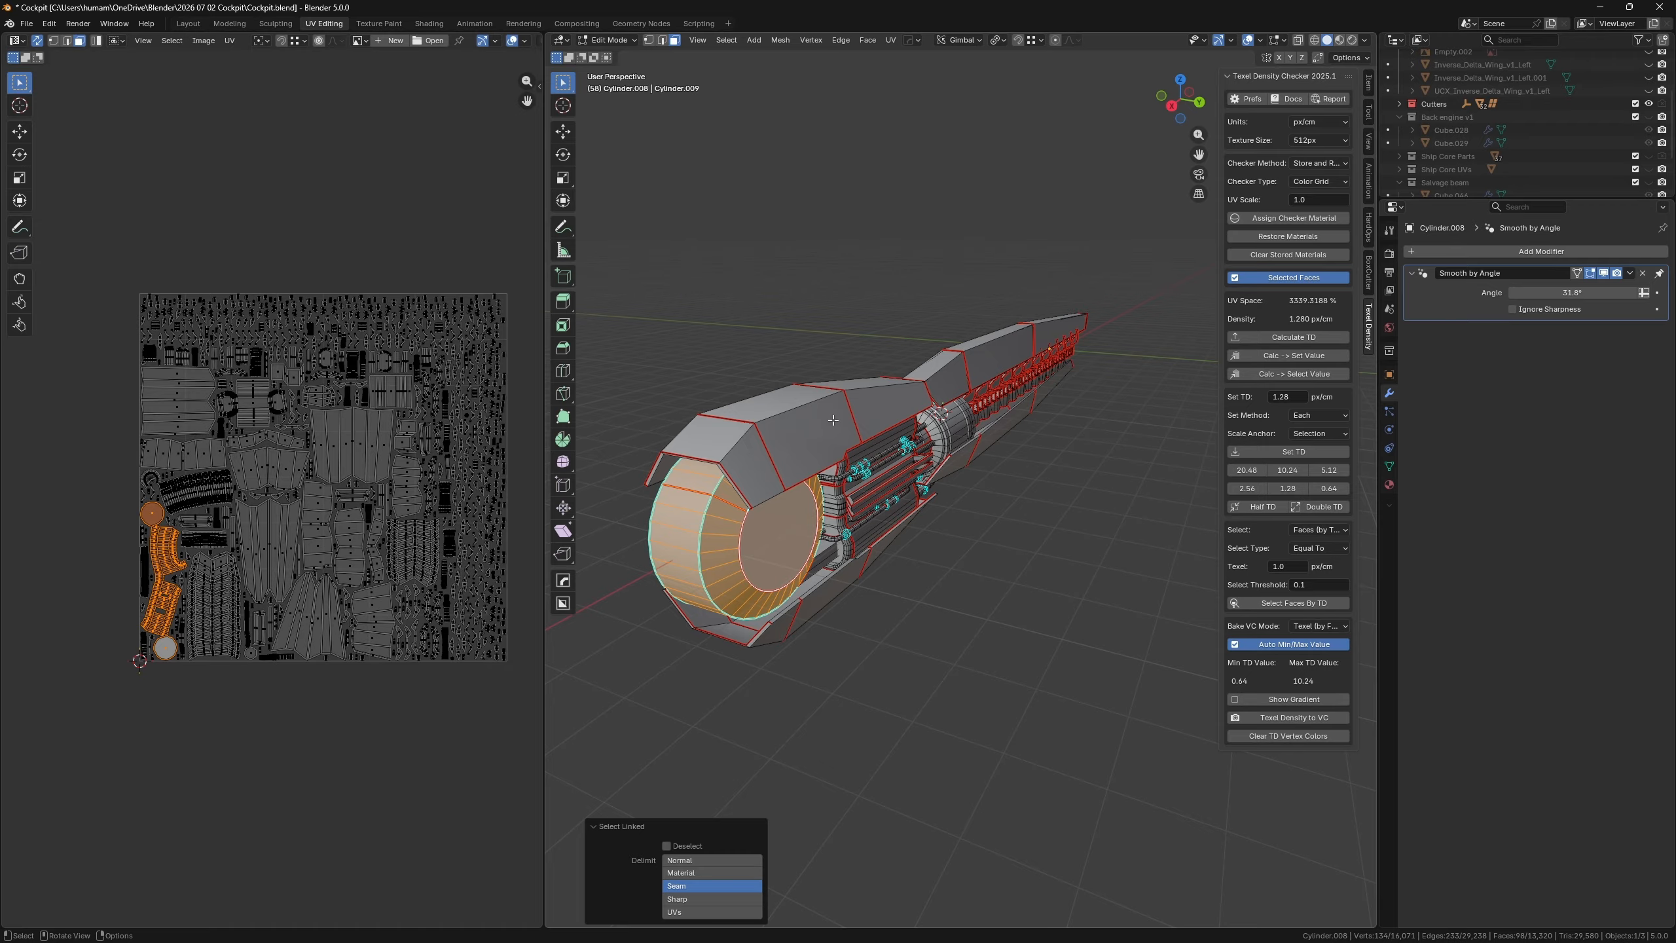
{"action": "left_click", "coordinate": [1297, 337]}
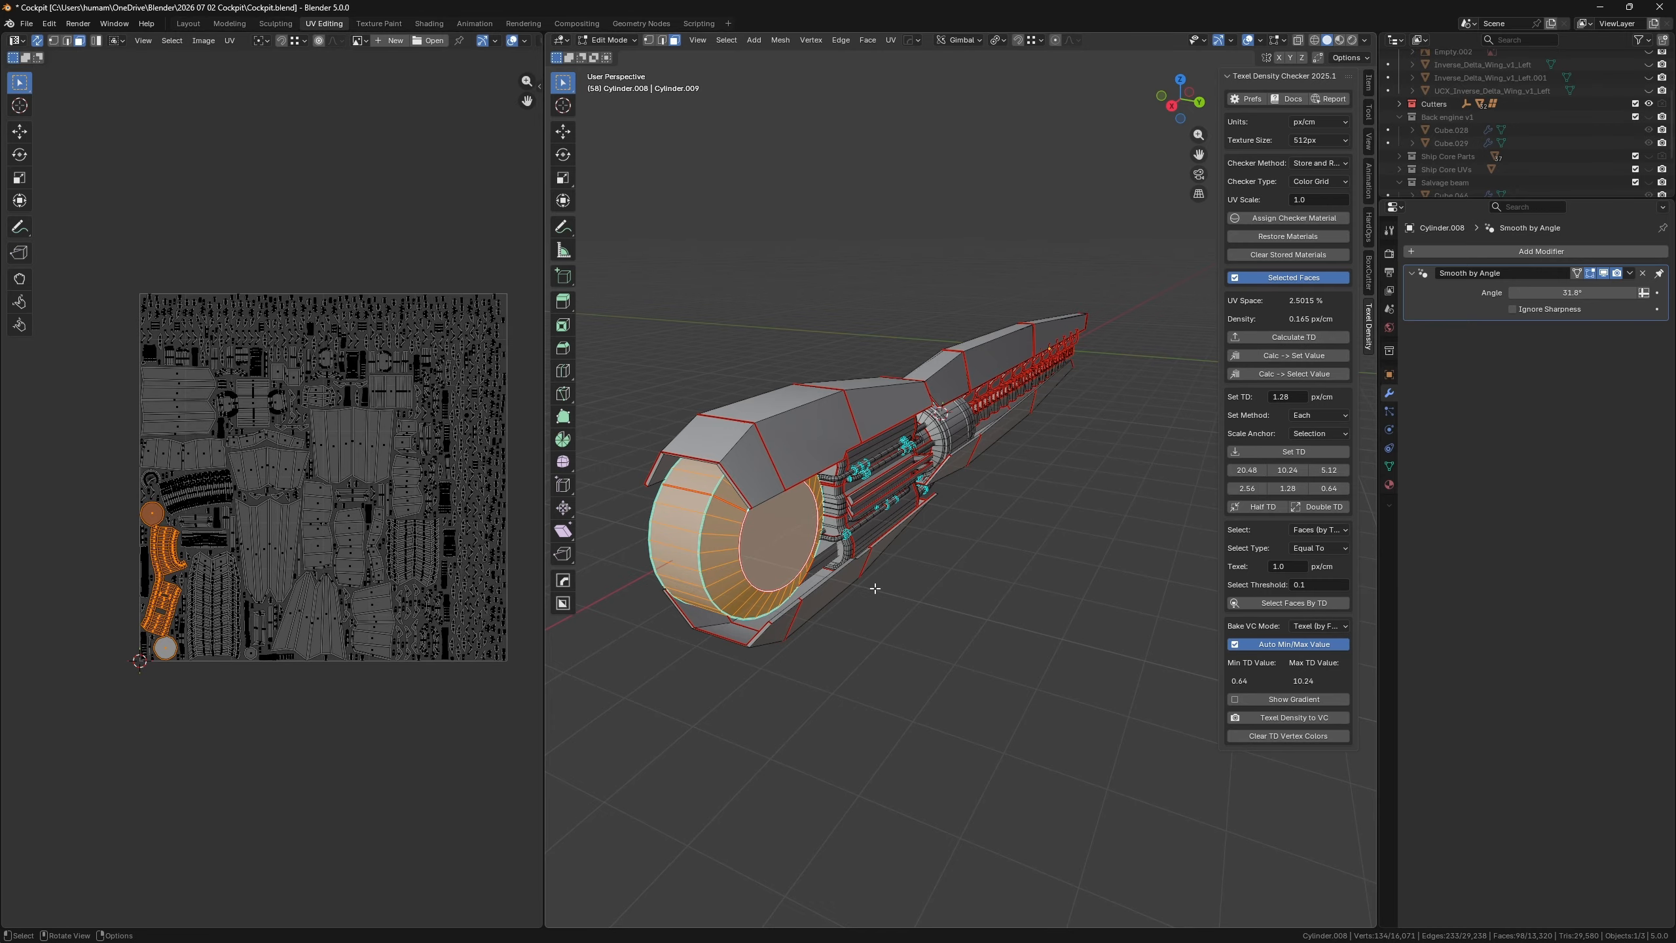
- Select all faces of the mesh and set their texel density to 1.28 px/cm with the Each method
{"action": "left_click", "coordinate": [1307, 374]}
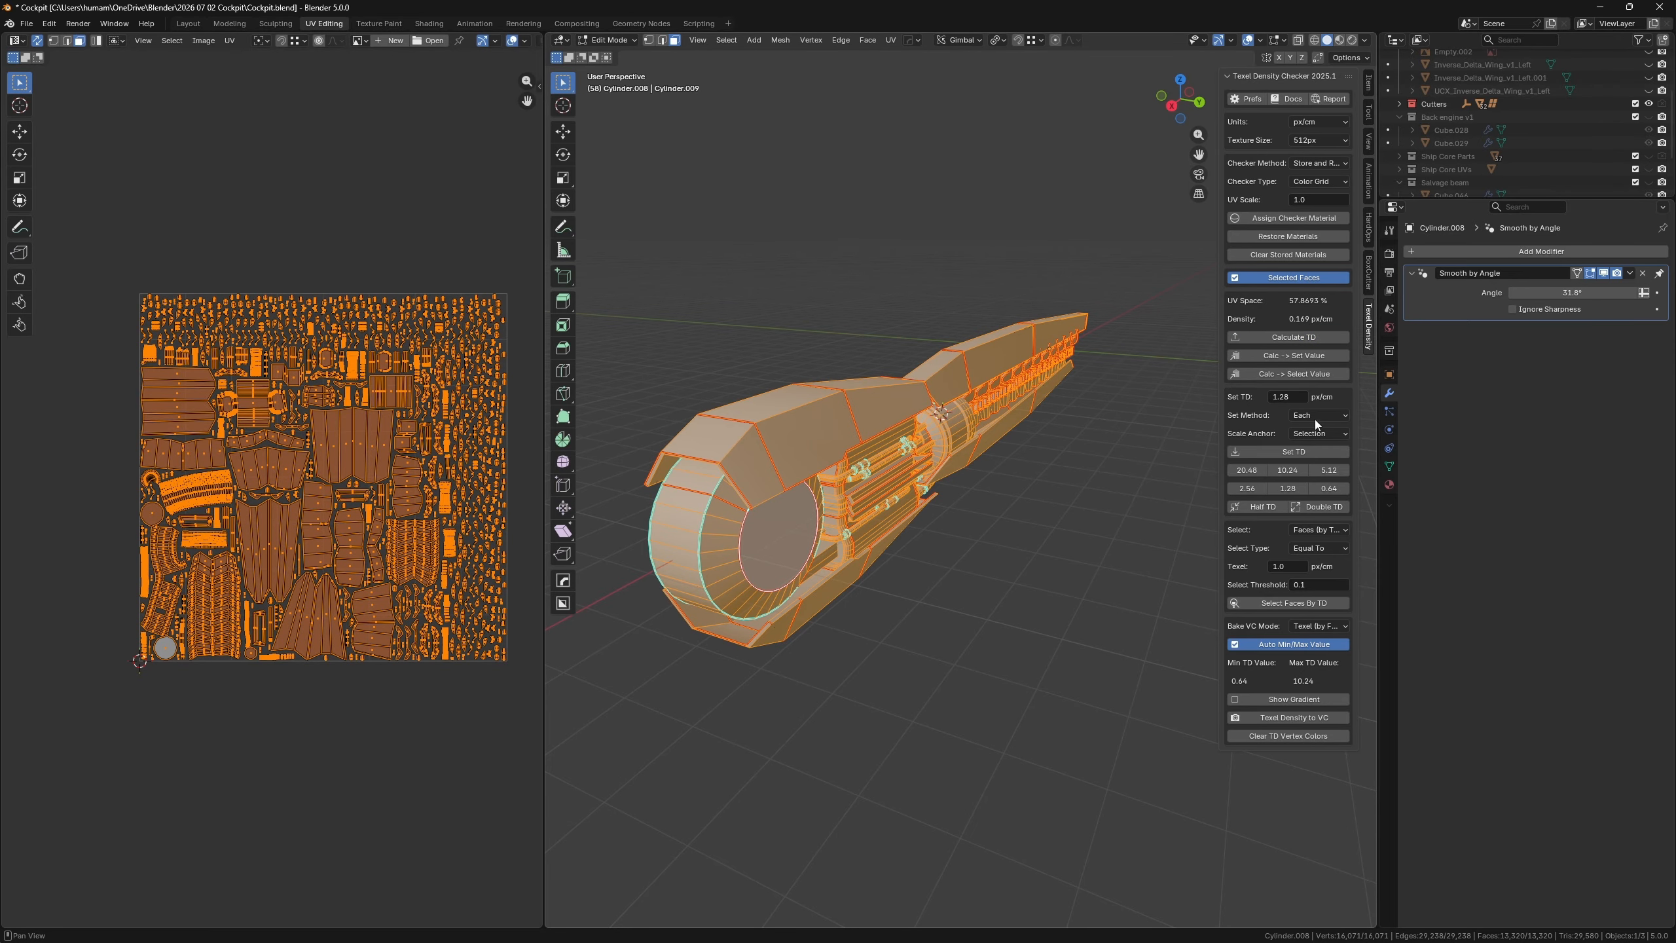
{"action": "left_click", "coordinate": [1295, 452]}
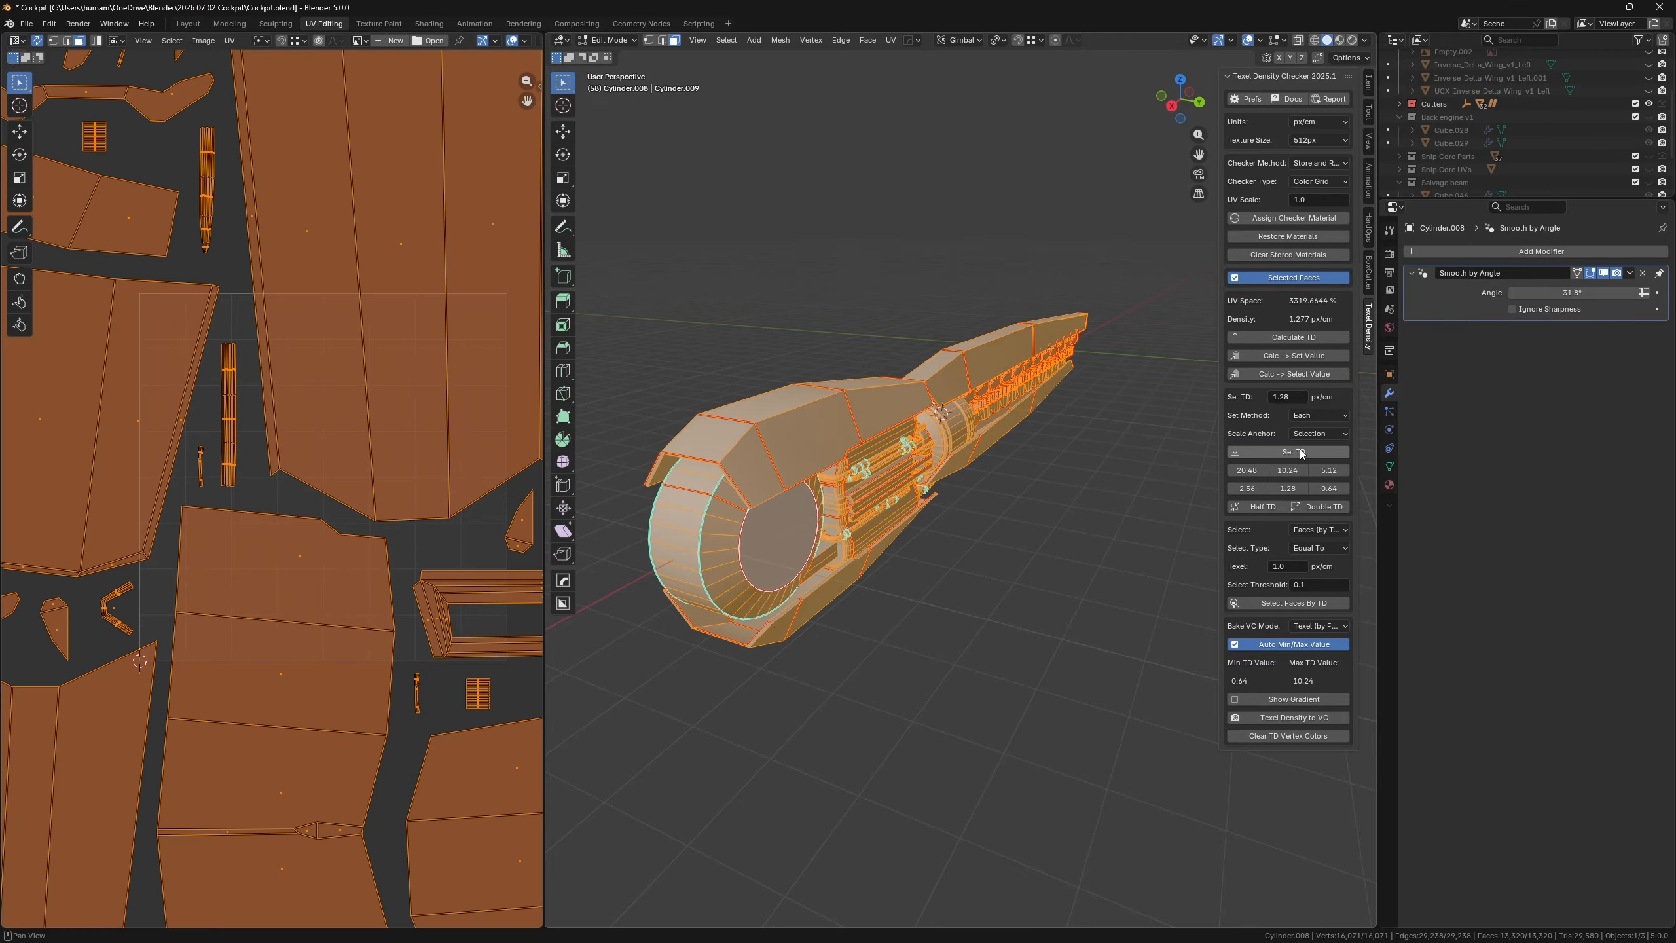
- Pack all of the mesh's UV islands with the Exact Shape (Concave) method and a margin of 0.002
{"action": "key", "text": "Home"}
{"action": "scroll", "coordinate": [310, 527], "scroll_direction": "down", "scroll_amount": 2}
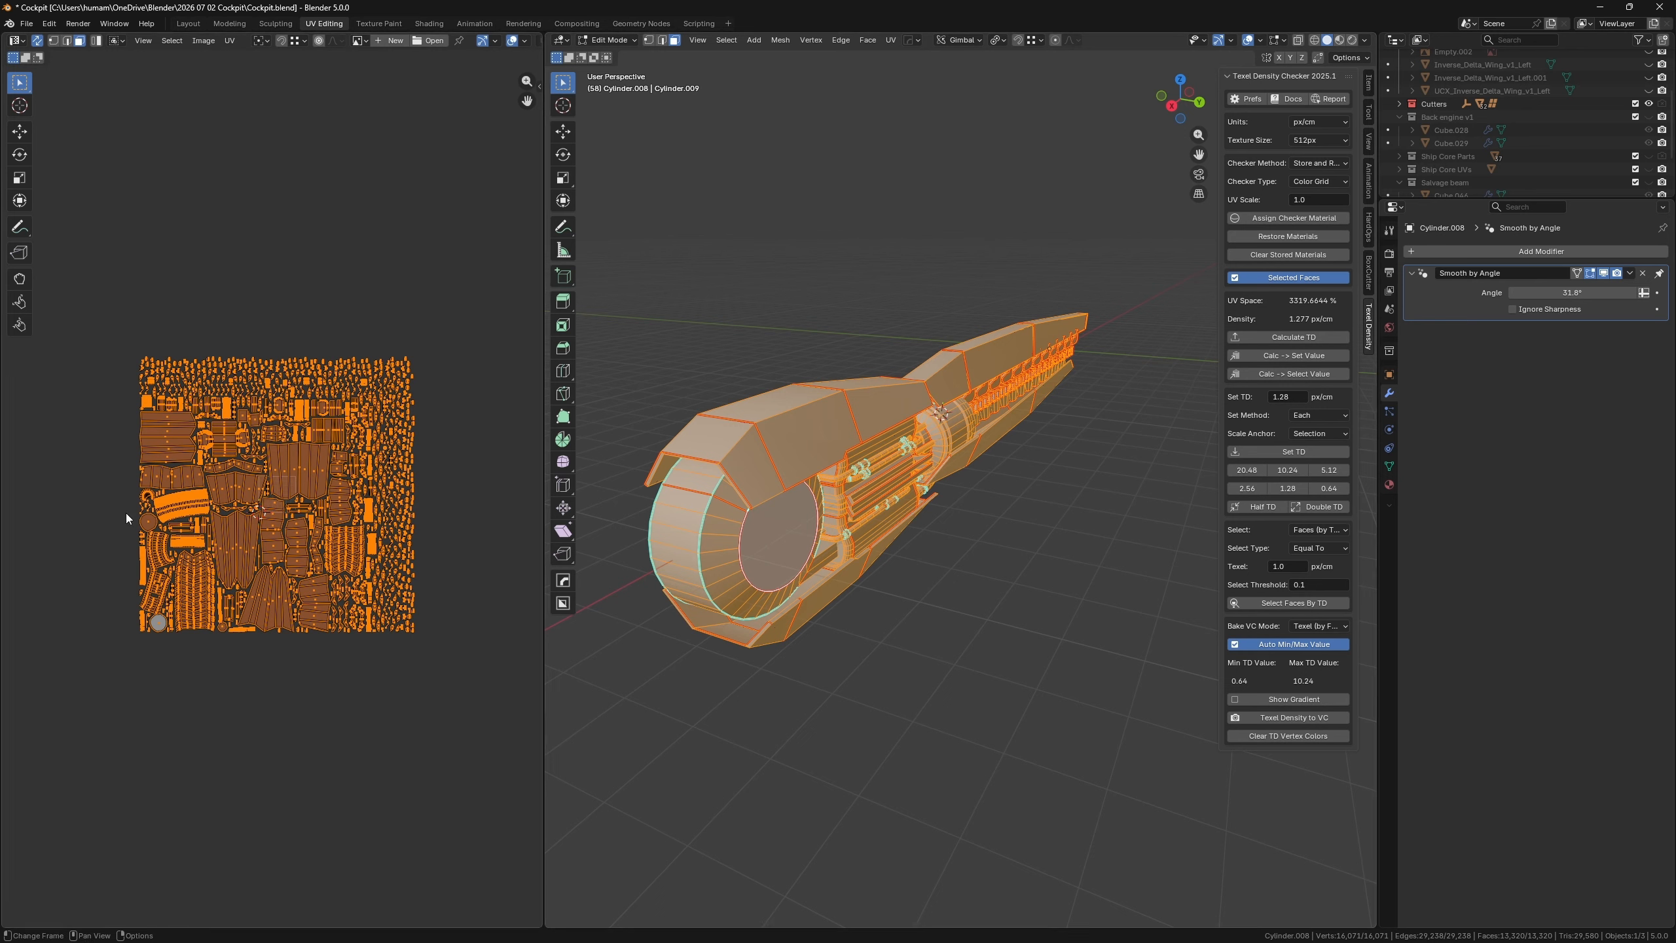
{"action": "left_click", "coordinate": [233, 40]}
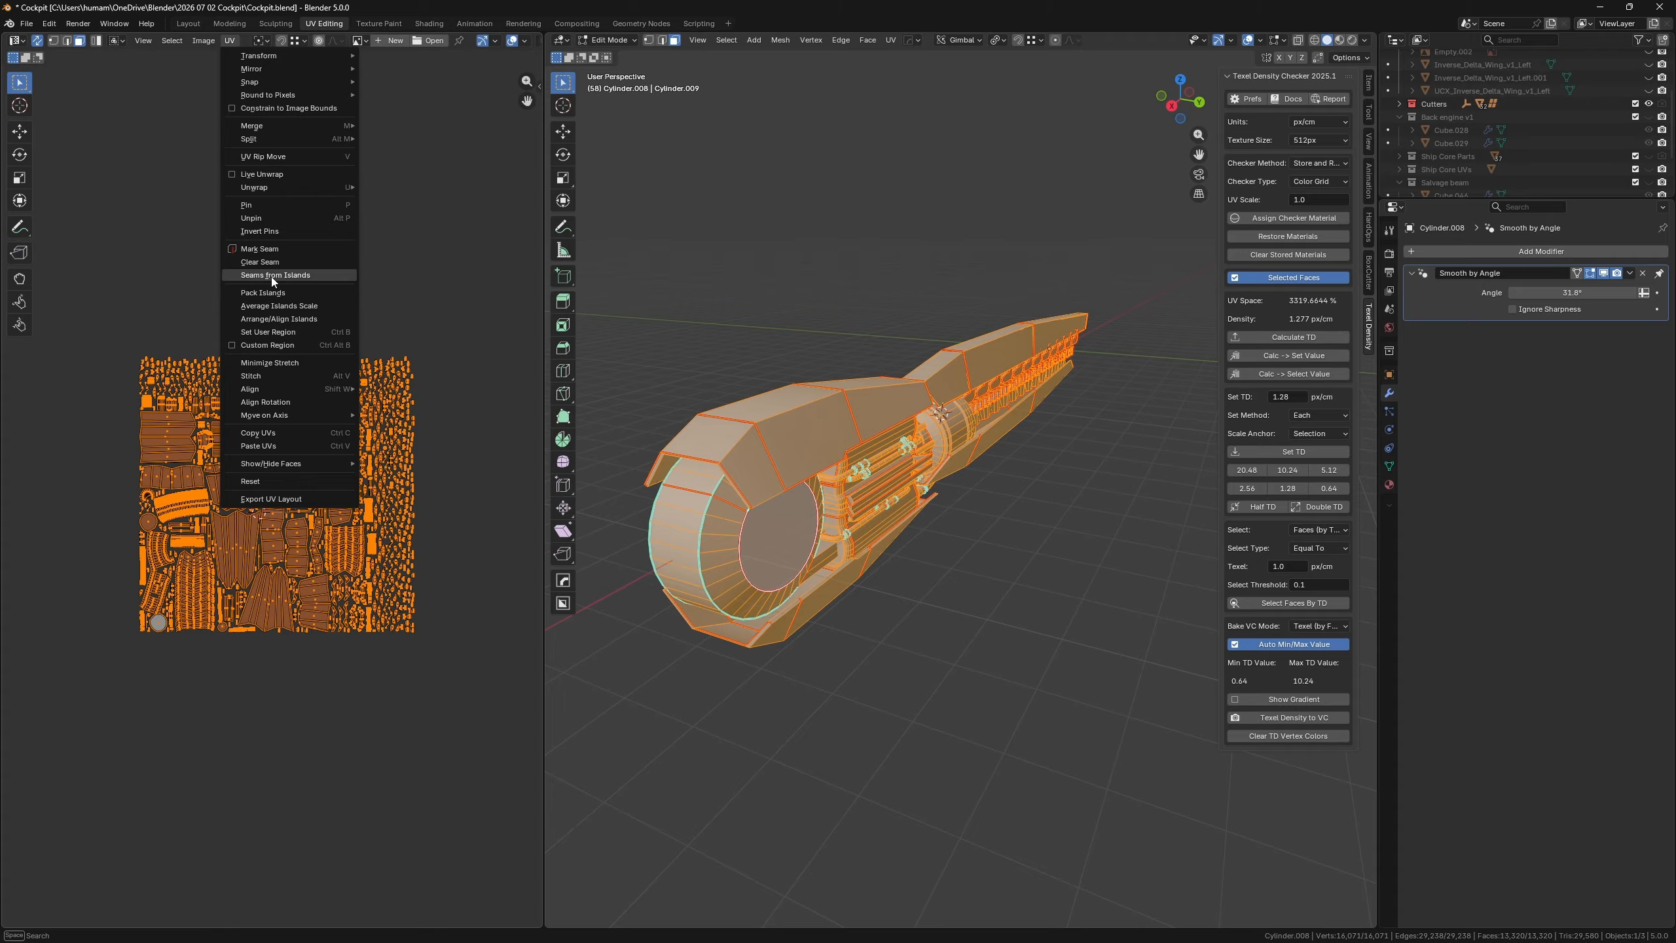
{"action": "left_click", "coordinate": [277, 292]}
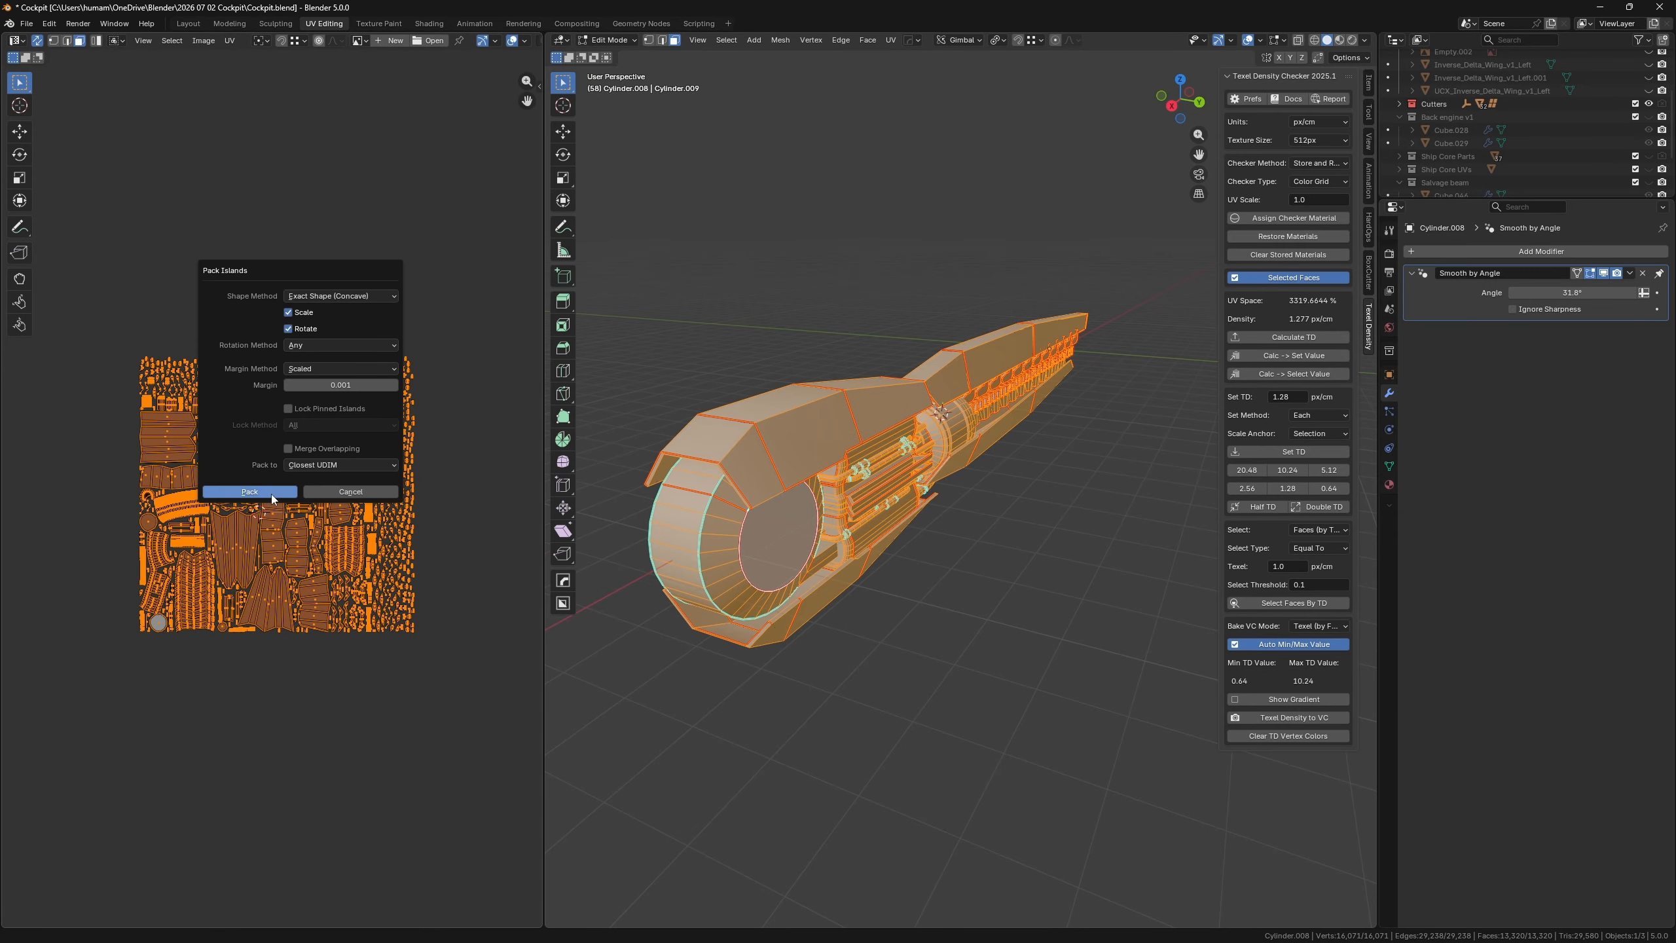
{"action": "left_click", "coordinate": [371, 384]}
{"action": "left_click", "coordinate": [328, 384]}
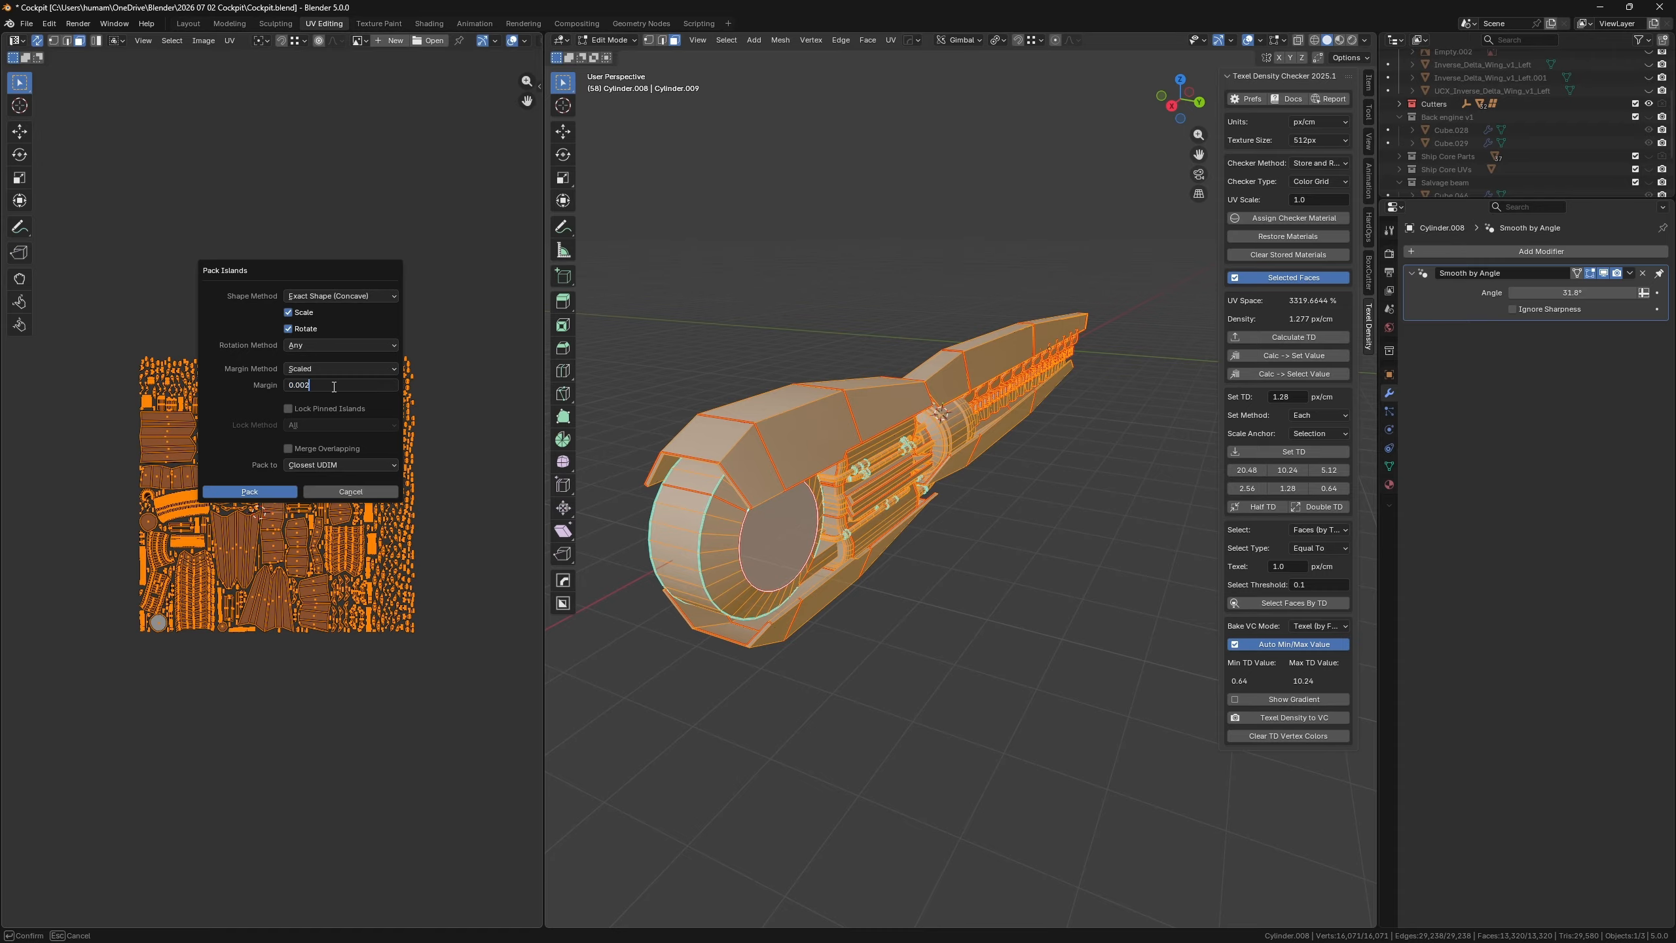
{"action": "left_click", "coordinate": [237, 491]}
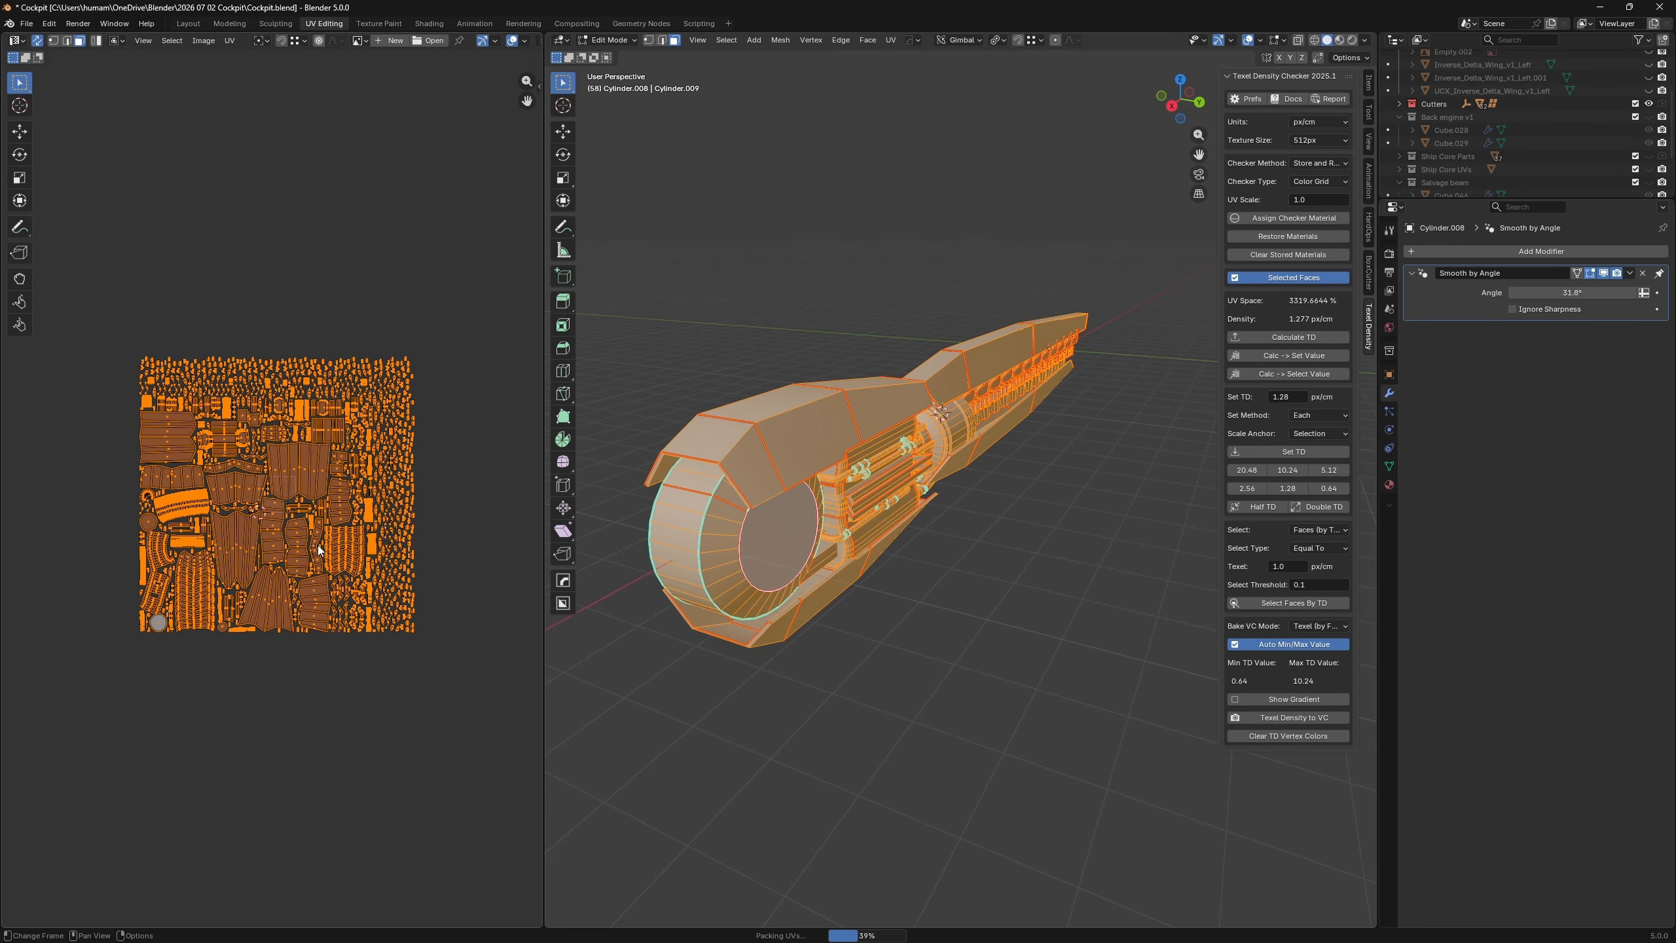
{"action": "scroll", "coordinate": [264, 565], "scroll_direction": "up", "scroll_amount": 10}
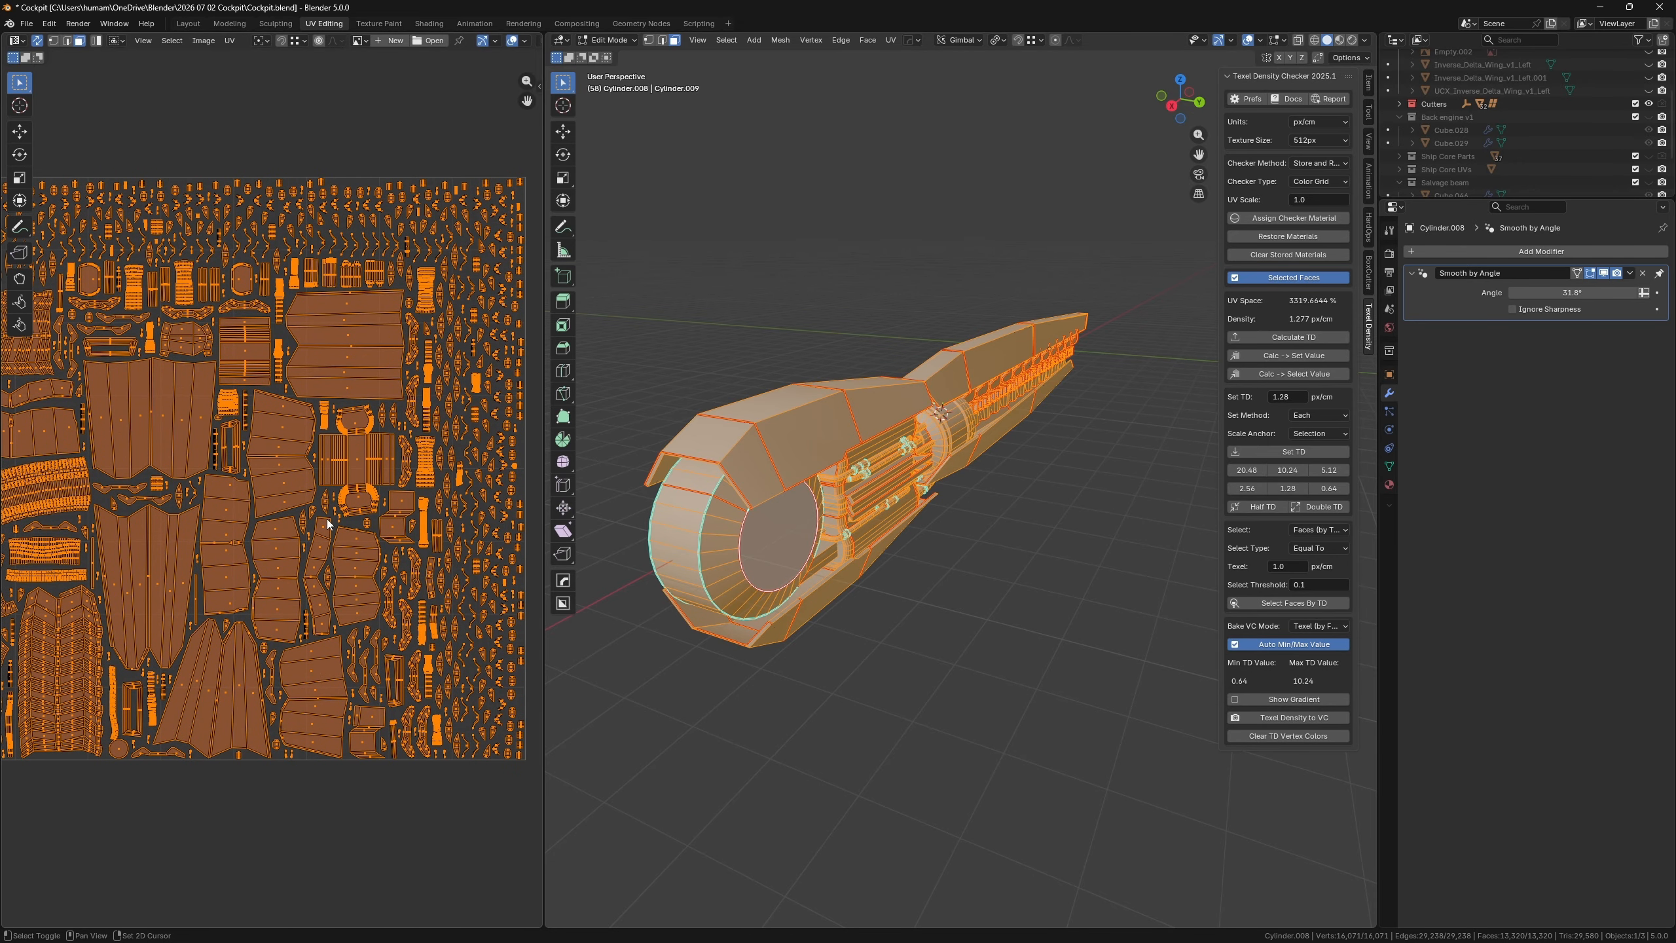
{"action": "scroll", "coordinate": [330, 516], "scroll_direction": "up", "scroll_amount": 2}
{"action": "scroll", "coordinate": [380, 511], "scroll_direction": "down", "scroll_amount": 3}
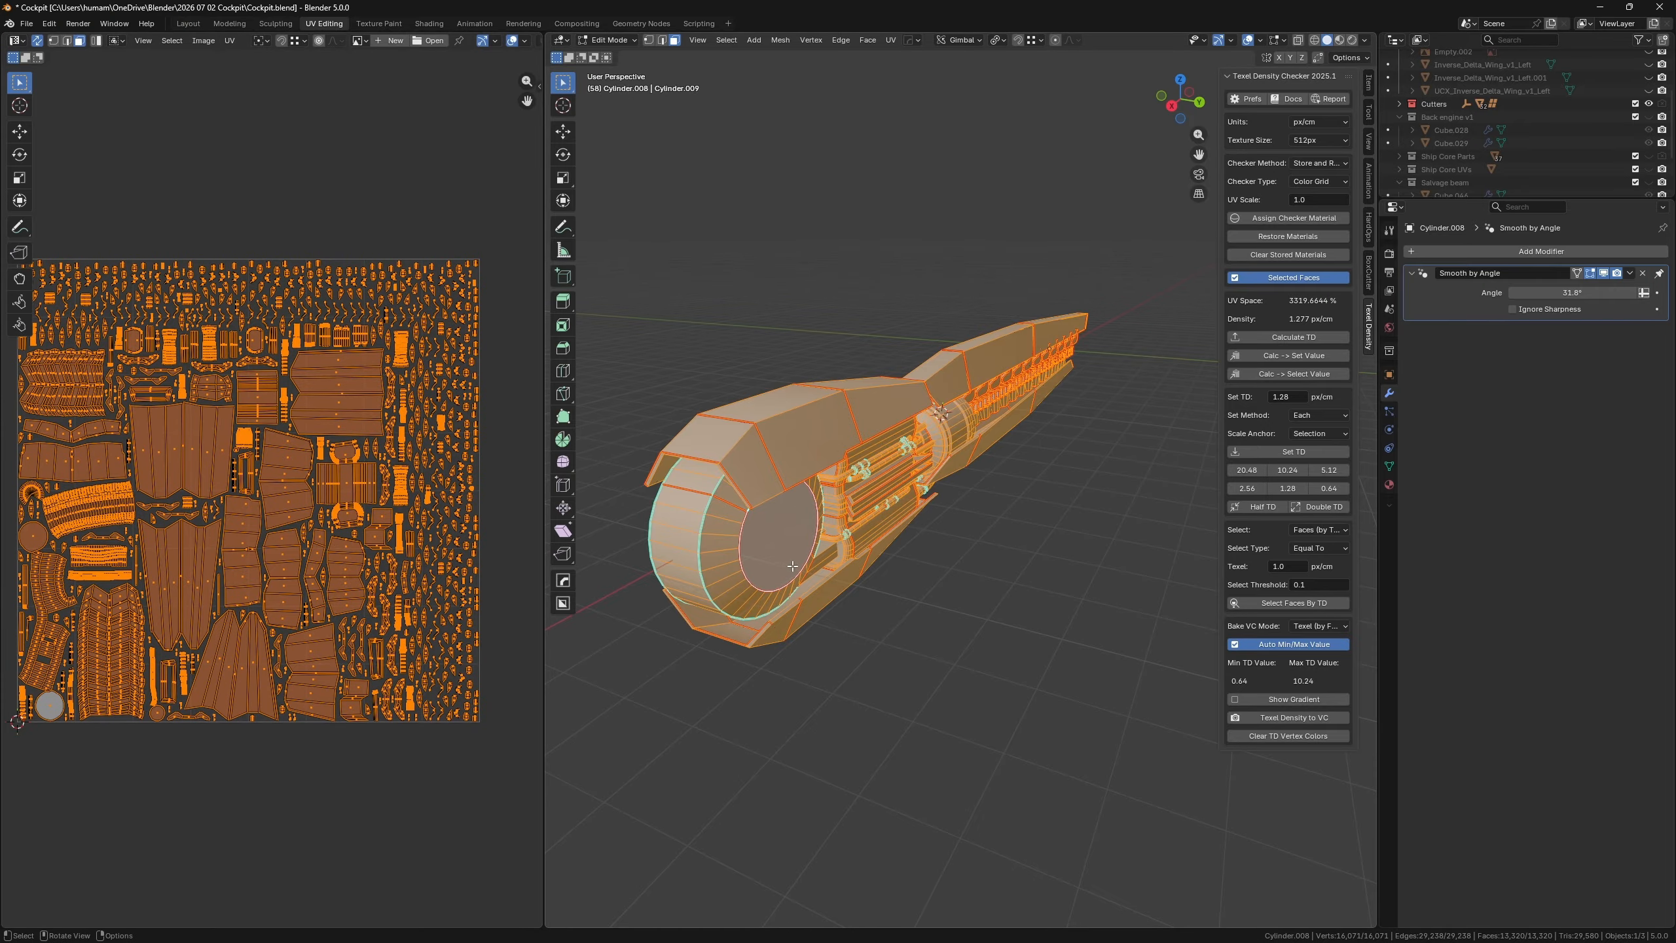
- Select the seam-delimited faces of the nozzle tip at the engine's narrow end and locate their island in the UV layout
{"action": "middle_click_drag", "start_coordinate": [1021, 460], "coordinate": [924, 470]}
{"action": "middle_click_drag", "start_coordinate": [1149, 457], "coordinate": [988, 470], "text": "shift"}
{"action": "scroll", "coordinate": [989, 471], "scroll_direction": "up", "scroll_amount": 3}
{"action": "middle_click_drag", "start_coordinate": [673, 281], "coordinate": [783, 522], "text": "shift"}
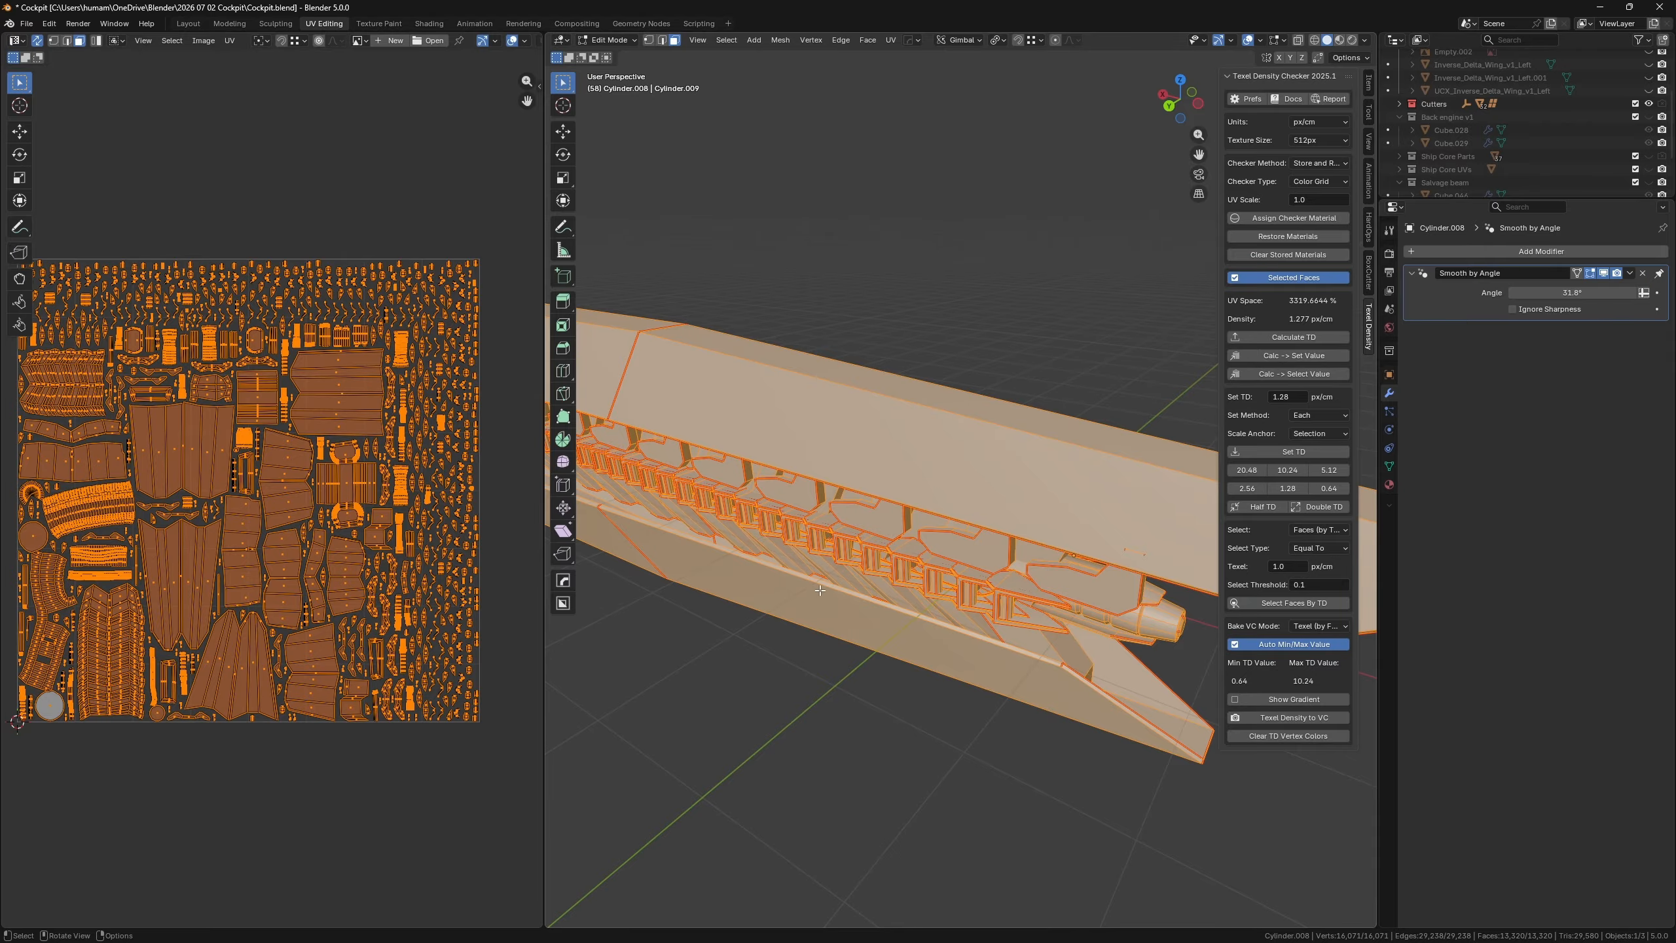
{"action": "middle_click_drag", "start_coordinate": [1115, 608], "coordinate": [829, 458], "text": "shift"}
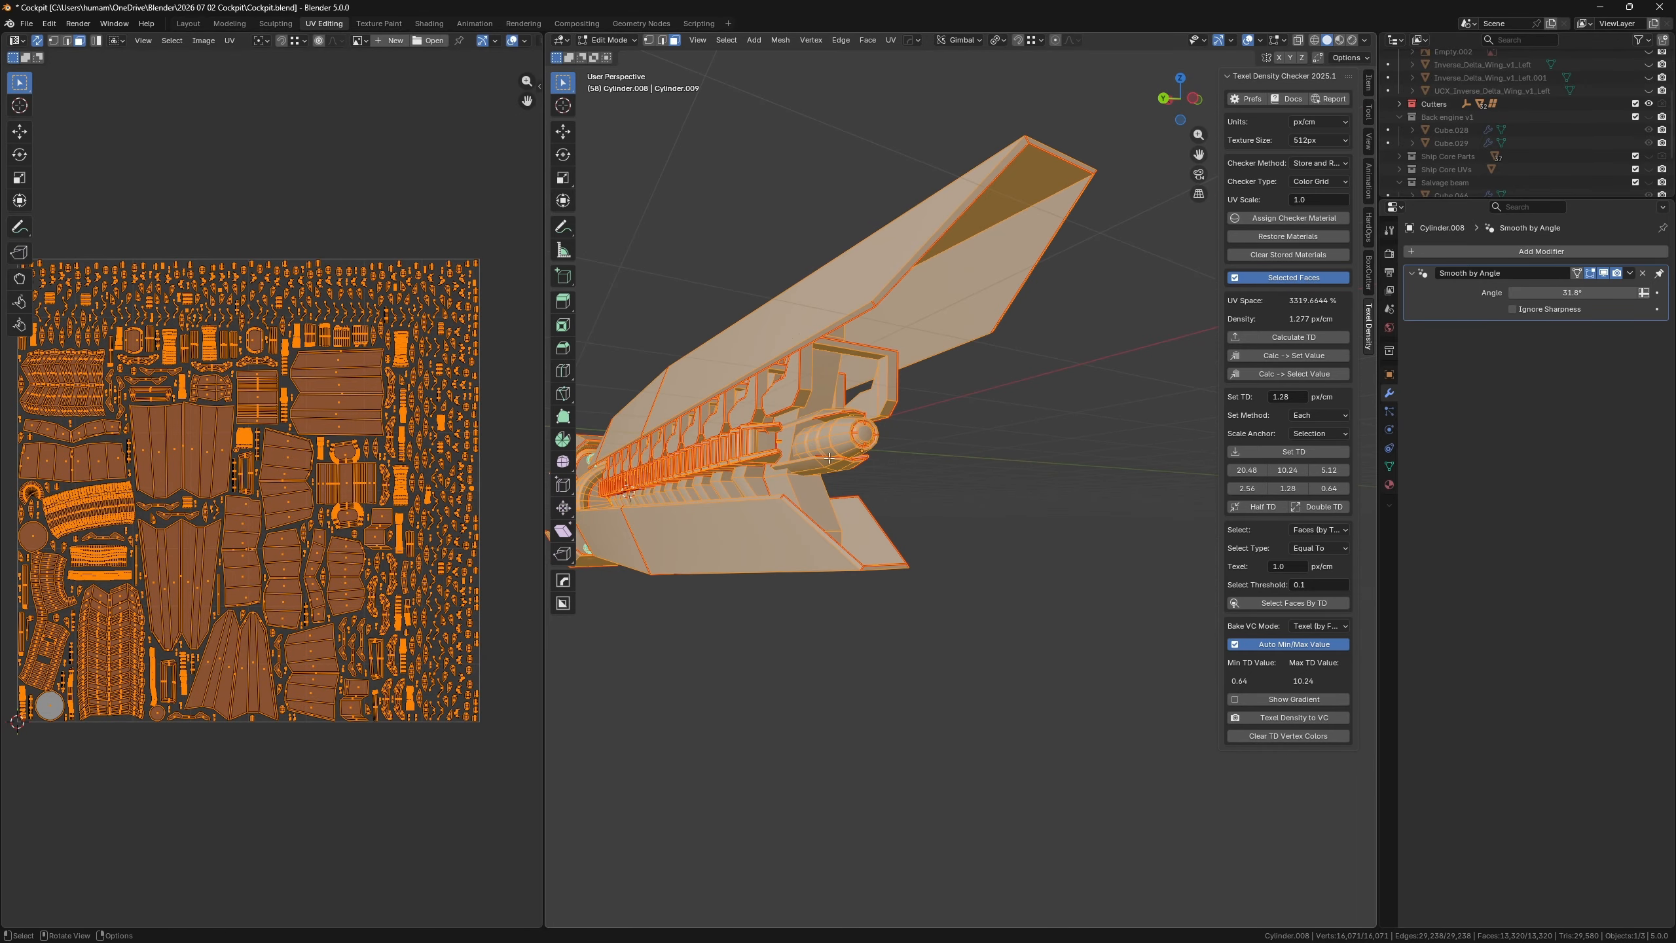
{"action": "left_click", "coordinate": [861, 434]}
{"action": "key", "text": "l"}
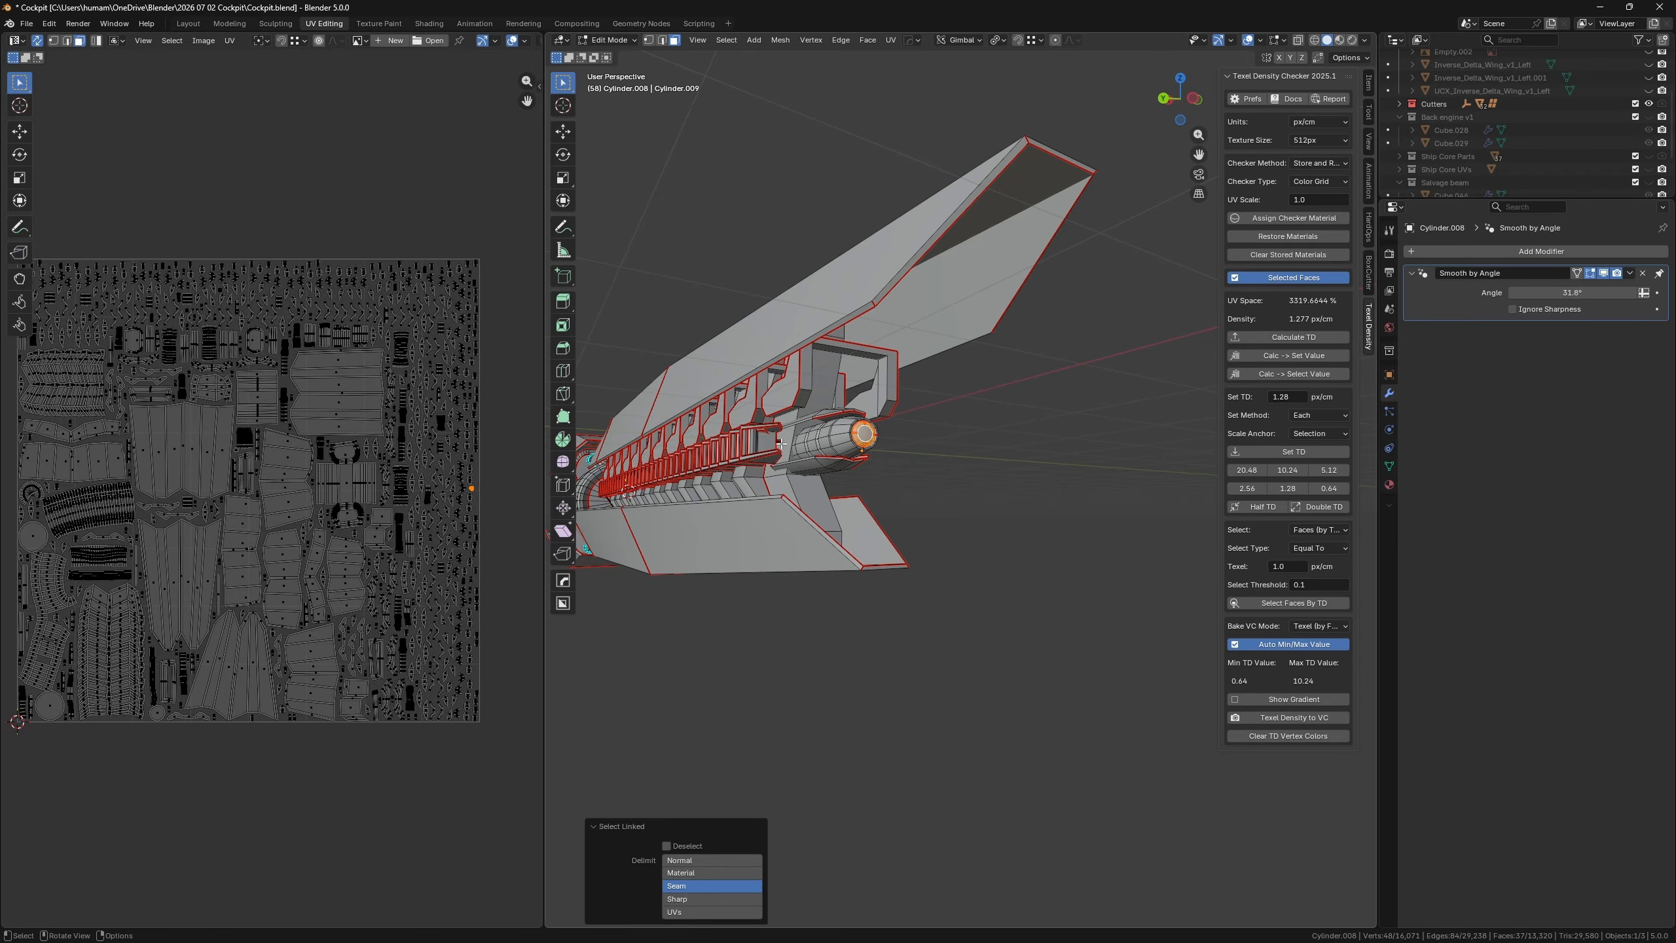
{"action": "scroll", "coordinate": [455, 488], "scroll_direction": "up", "scroll_amount": 6}
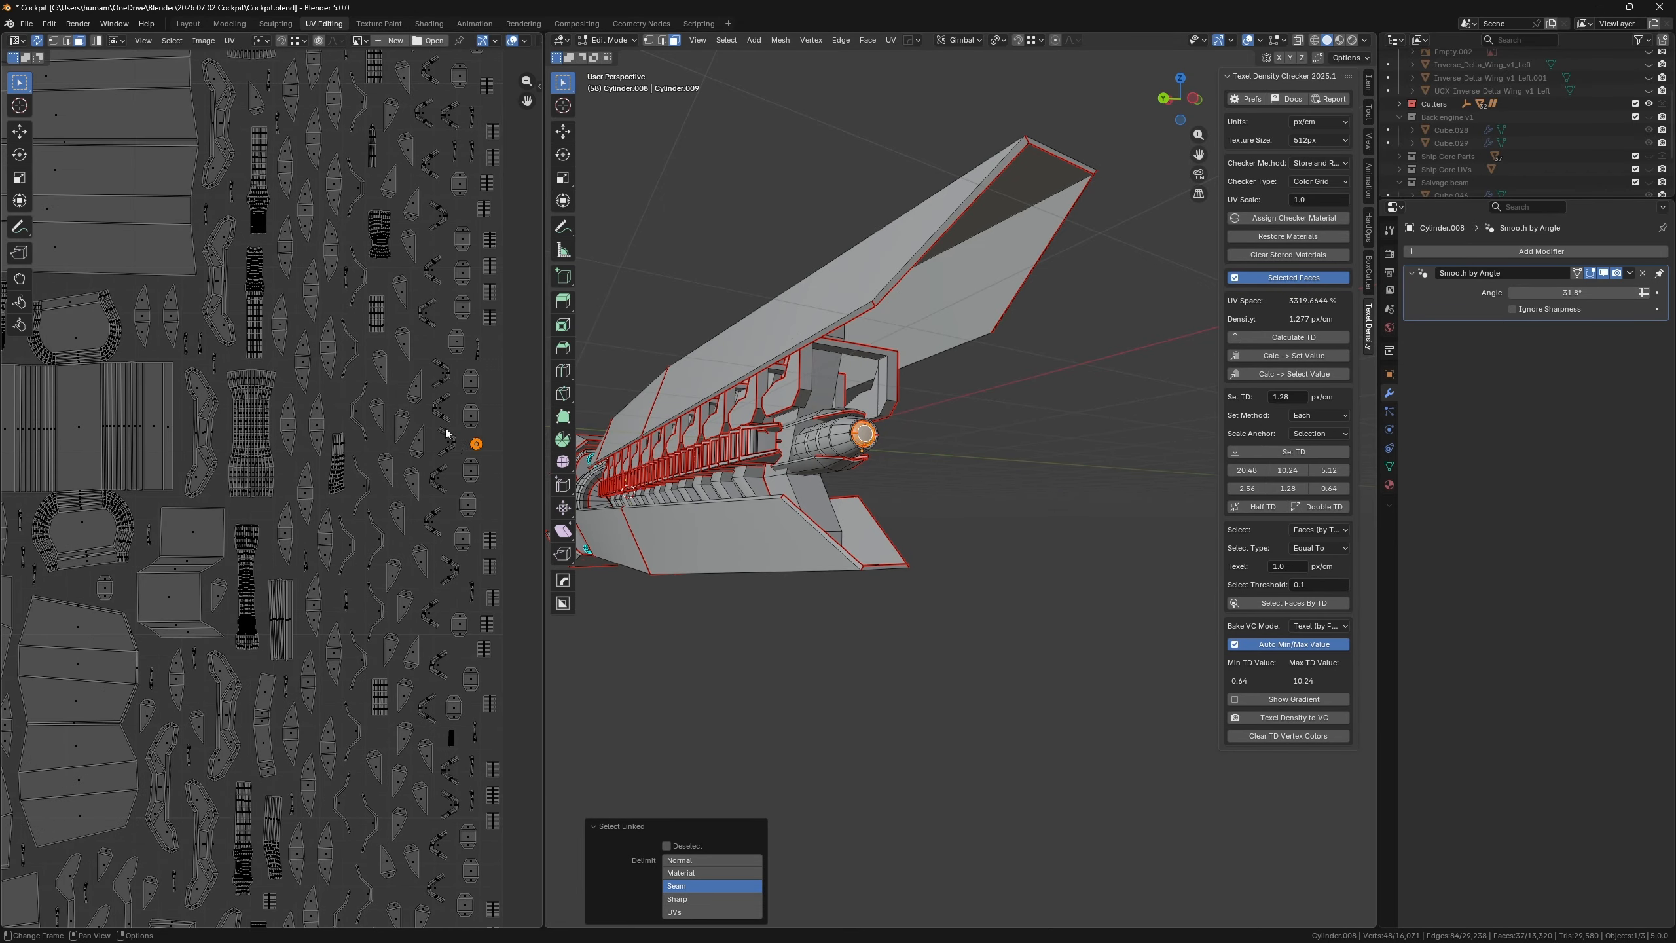
{"action": "scroll", "coordinate": [446, 433], "scroll_direction": "up", "scroll_amount": 6}
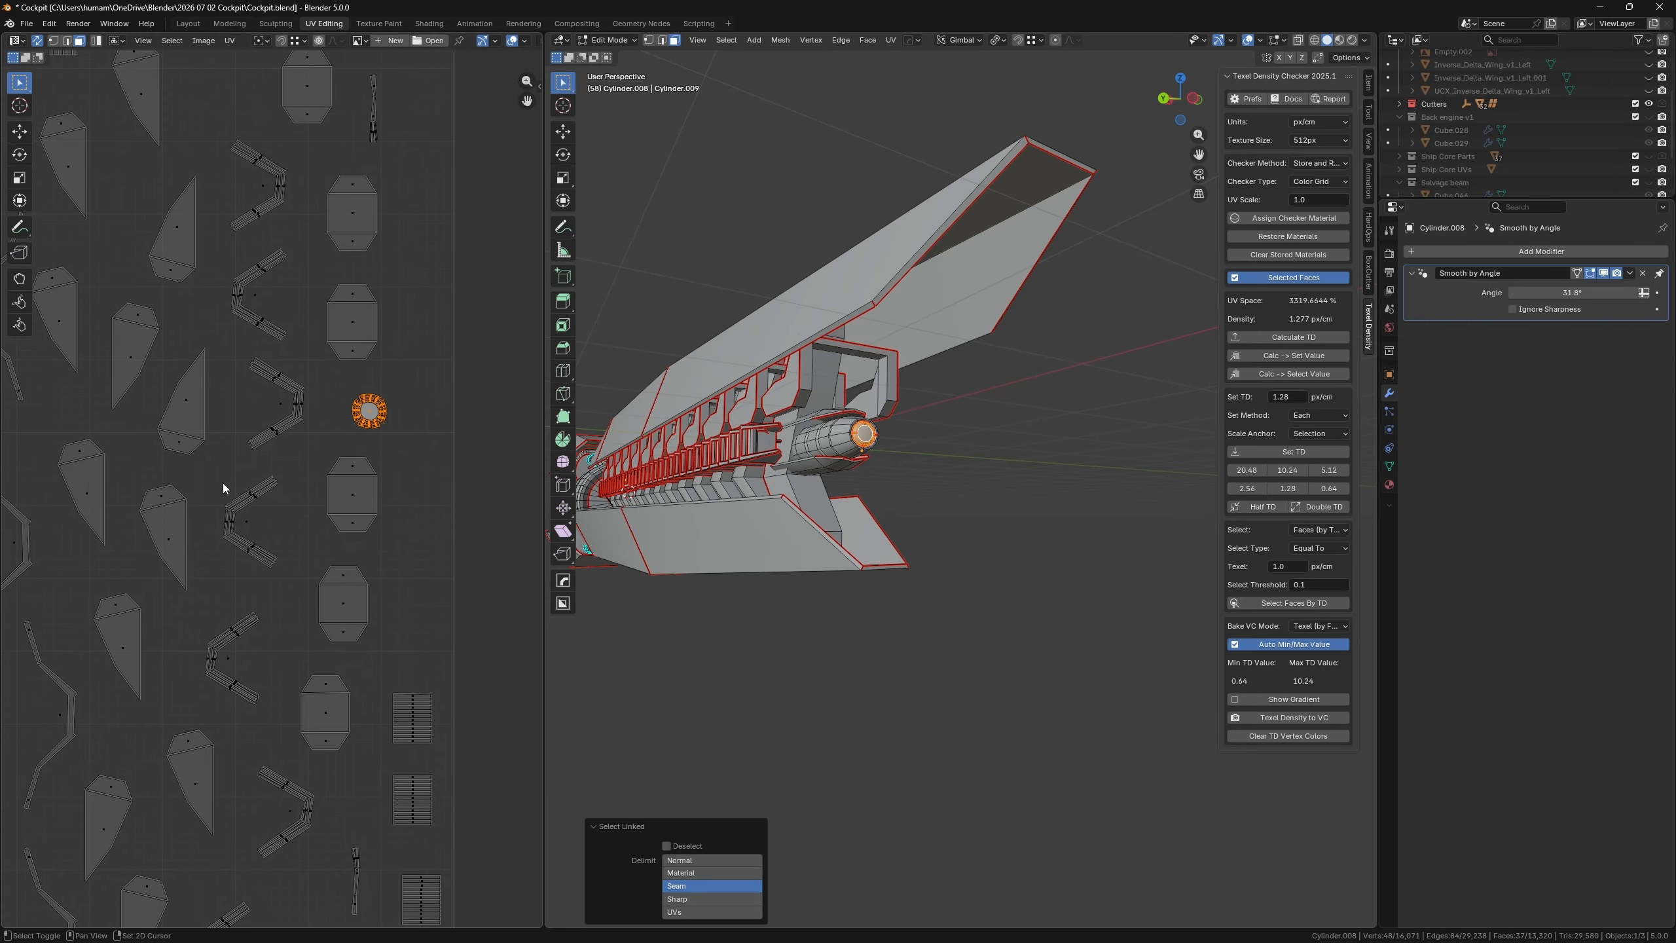
{"action": "scroll", "coordinate": [343, 416], "scroll_direction": "down", "scroll_amount": 10}
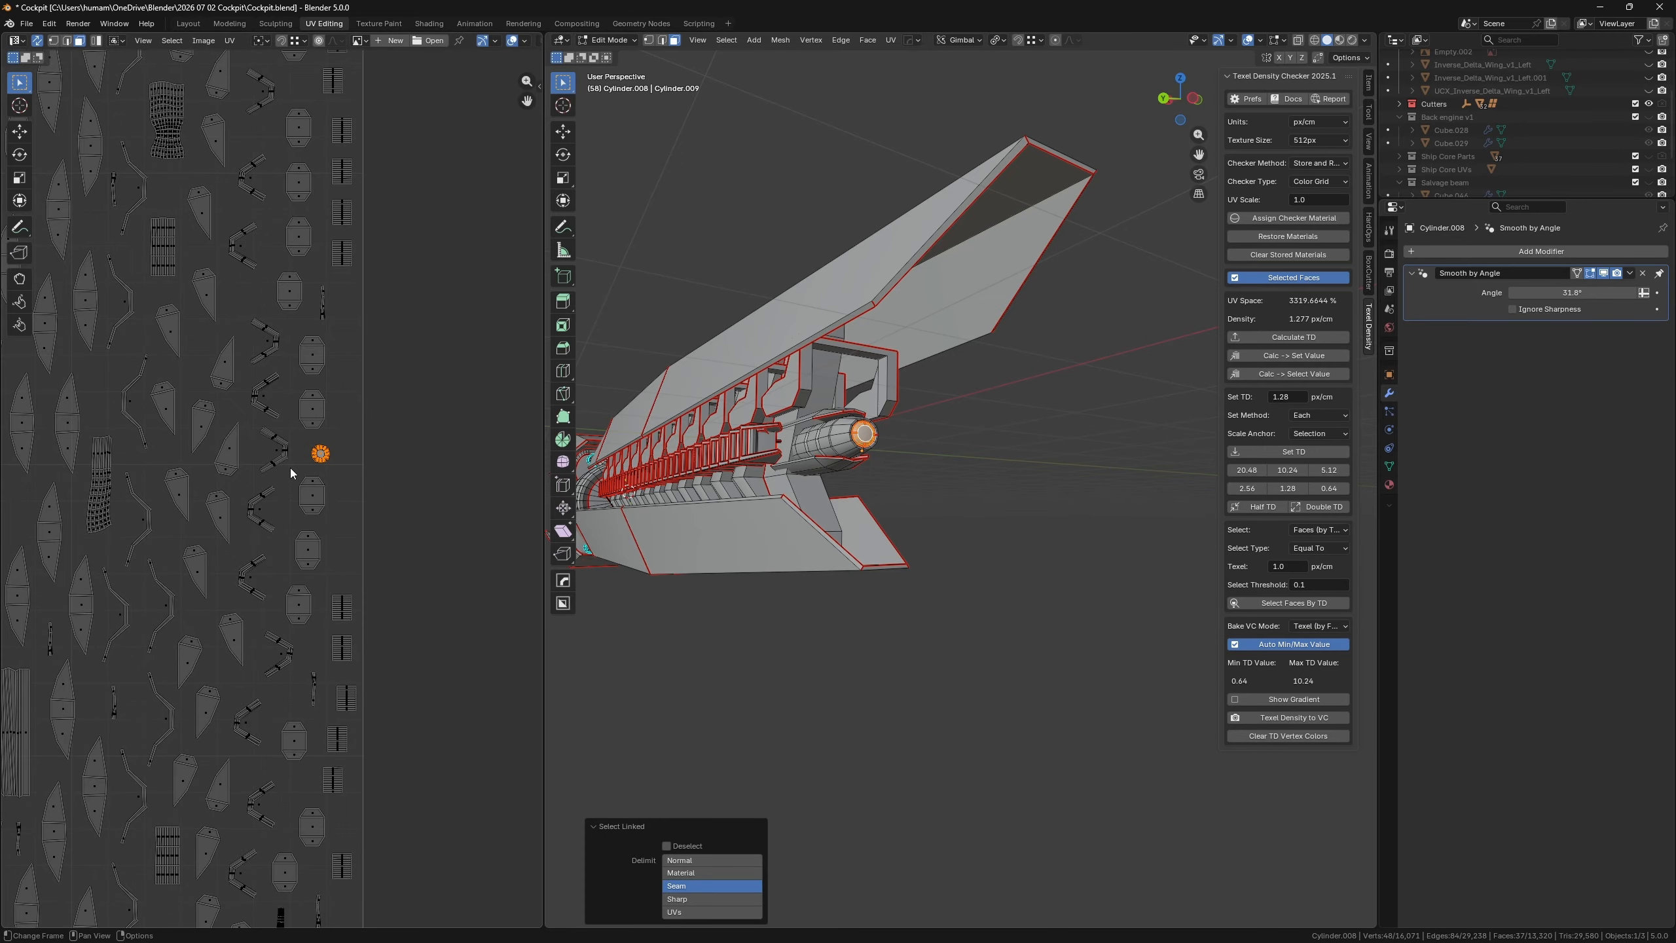
- Examine the seams and parts at the engine's narrow end in perspective and in the Left Orthographic view
{"action": "middle_click_drag", "start_coordinate": [594, 303], "coordinate": [819, 414]}
{"action": "middle_click_drag", "start_coordinate": [1137, 491], "coordinate": [1015, 597]}
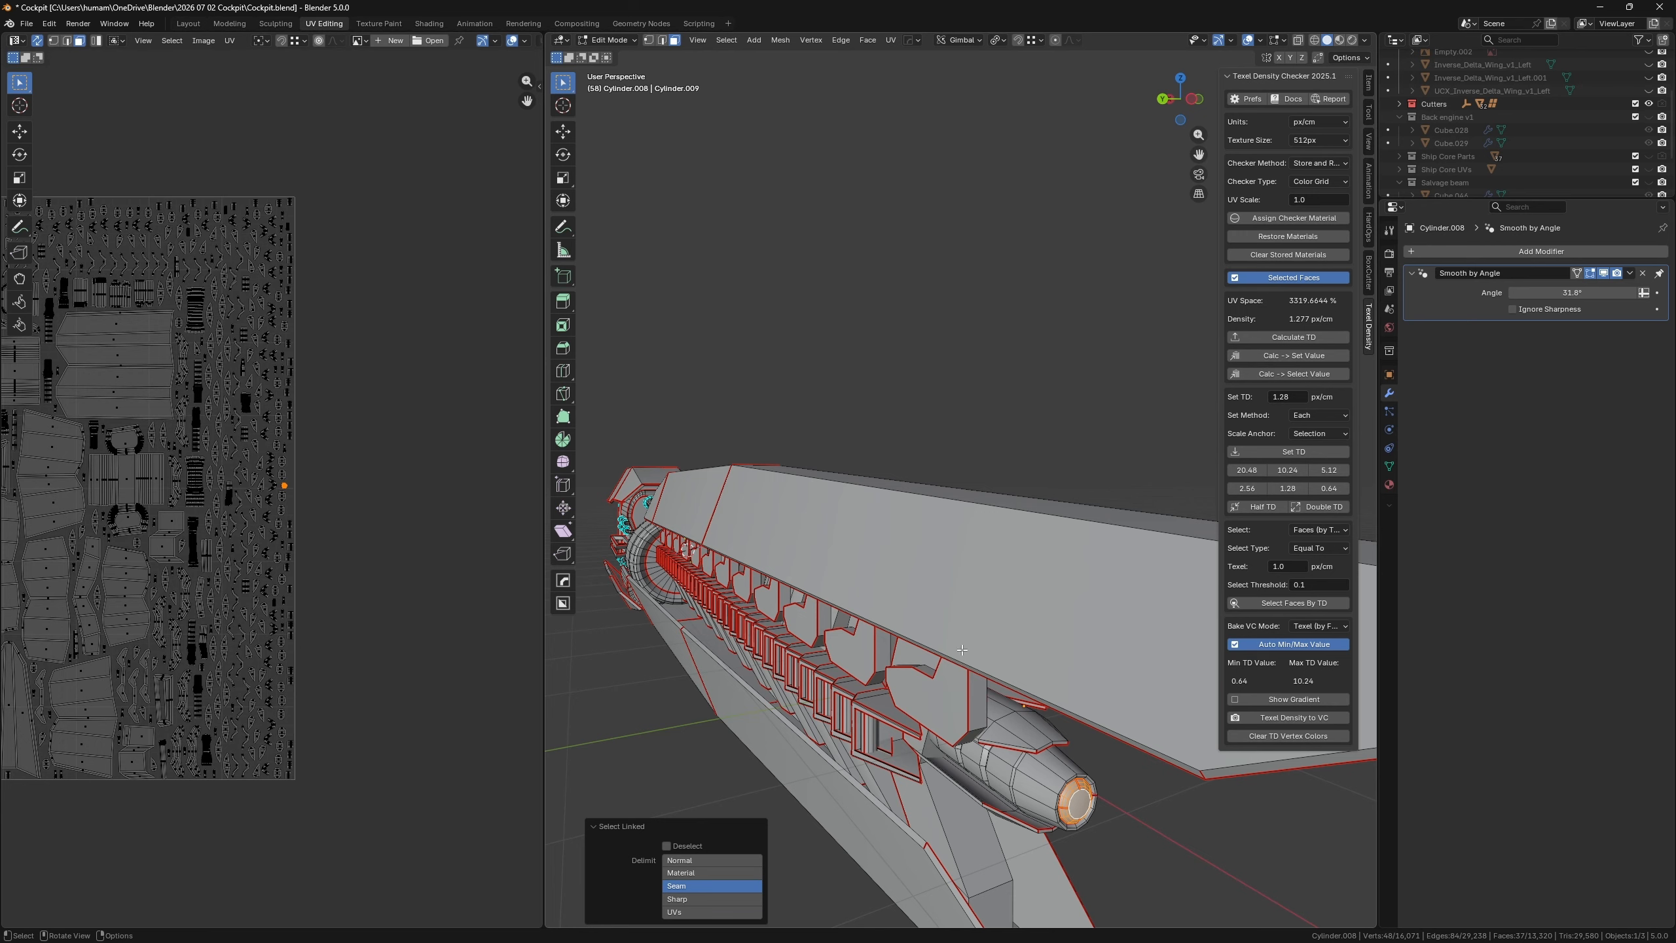
{"action": "scroll", "coordinate": [935, 648], "scroll_direction": "down", "scroll_amount": 10}
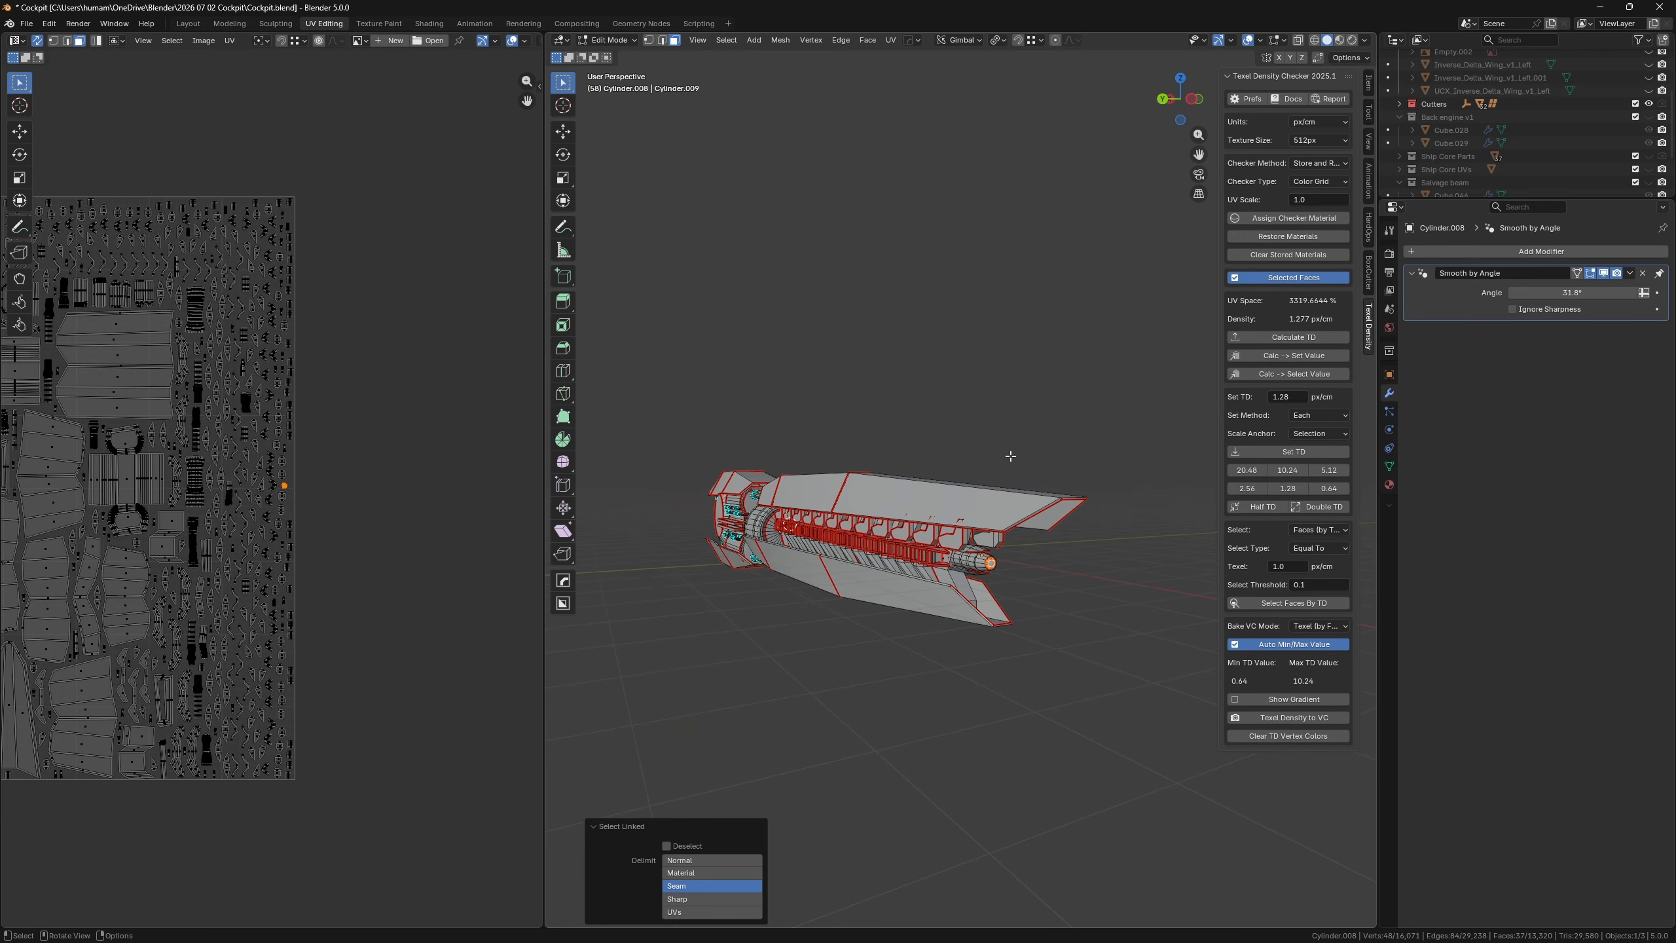
{"action": "scroll", "coordinate": [976, 512], "scroll_direction": "up", "scroll_amount": 10}
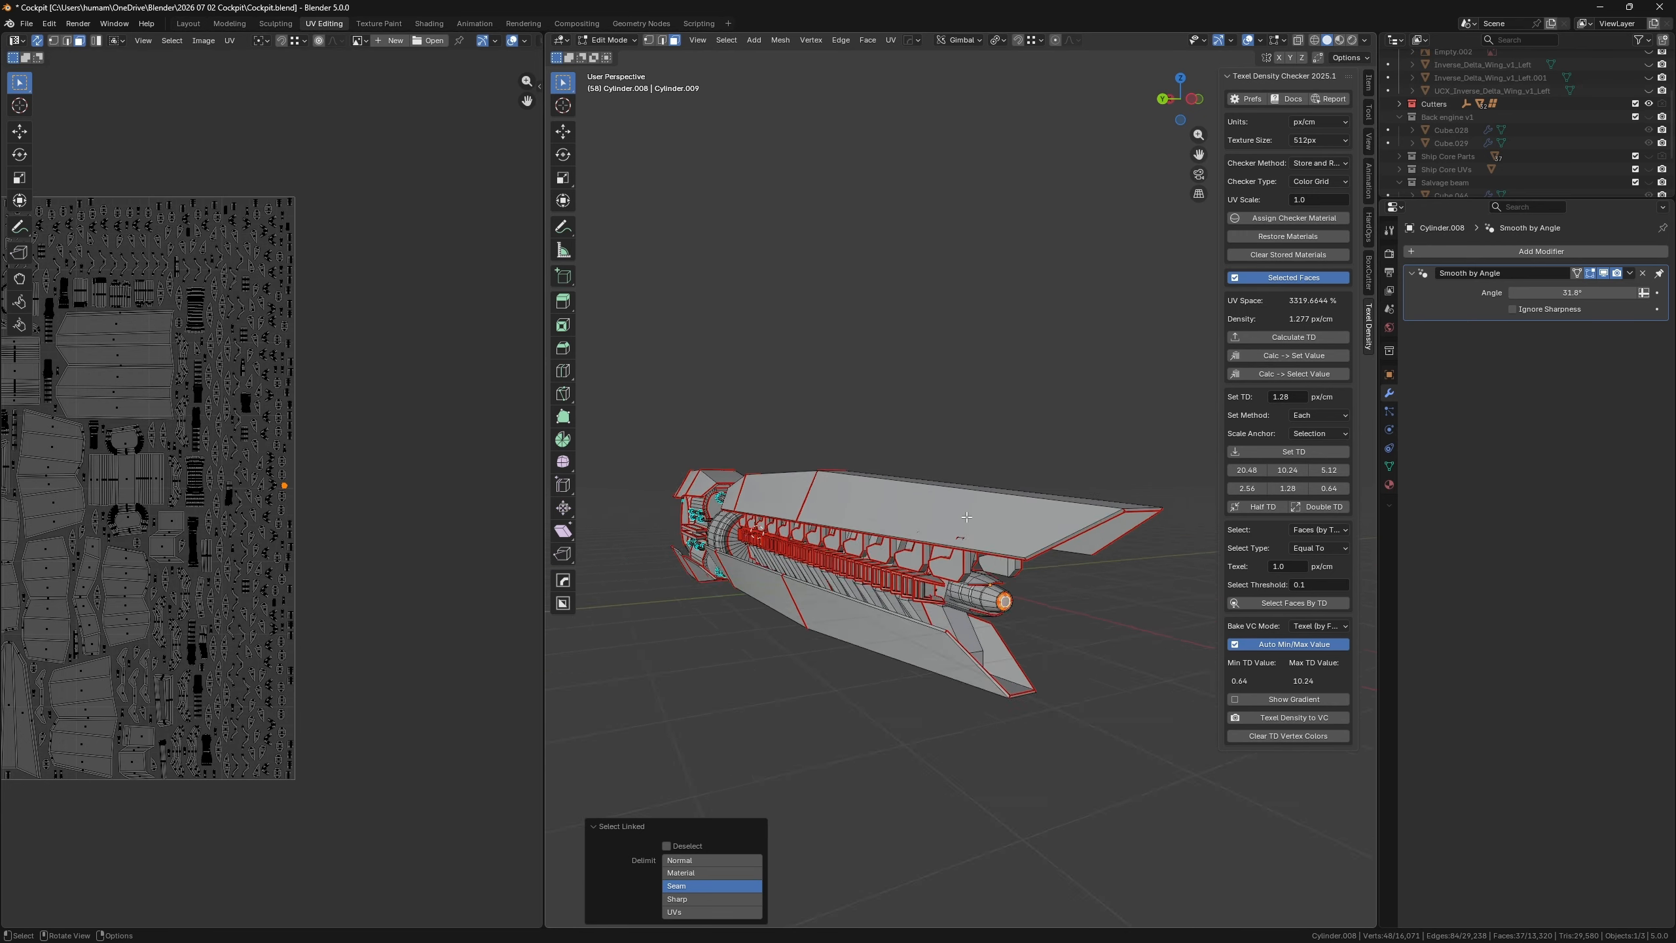
{"action": "mouse_move", "coordinate": [931, 606]}
{"action": "middle_mouse_down"}
{"action": "mouse_move", "coordinate": [879, 603]}
{"action": "mouse_move", "coordinate": [1059, 618]}
{"action": "mouse_move", "coordinate": [962, 607]}
{"action": "middle_mouse_up"}
{"action": "left_click", "coordinate": [1176, 101]}
{"action": "middle_click_drag", "start_coordinate": [1051, 579], "coordinate": [1021, 600], "text": "shift"}
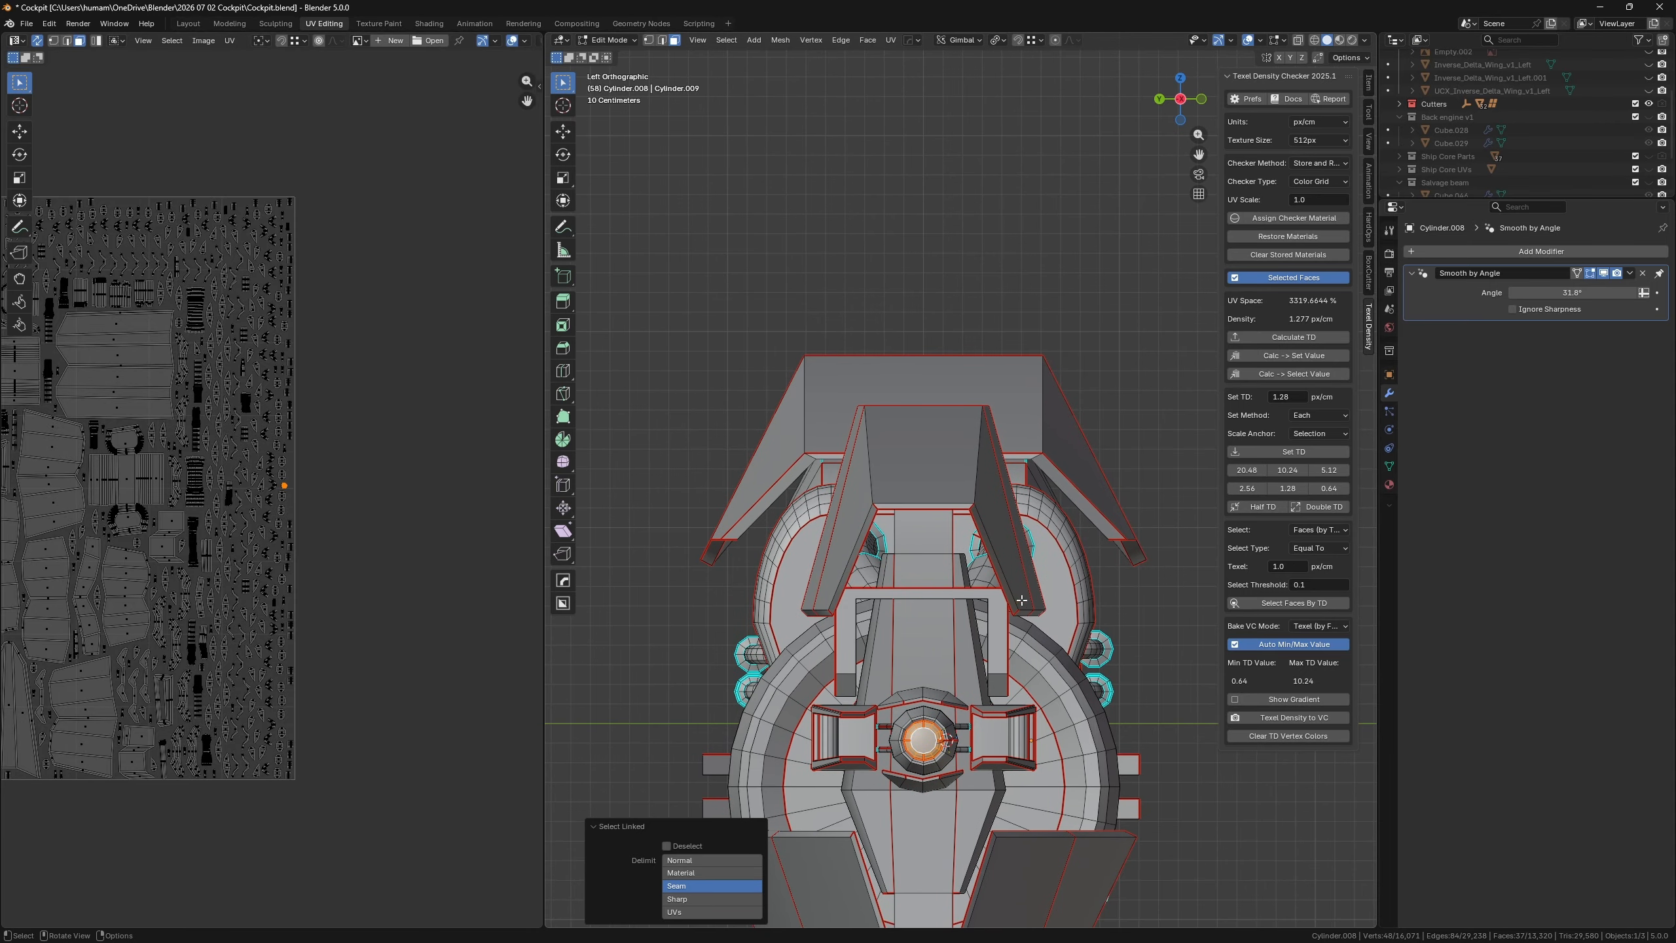
{"action": "scroll", "coordinate": [995, 520], "scroll_direction": "up", "scroll_amount": 2}
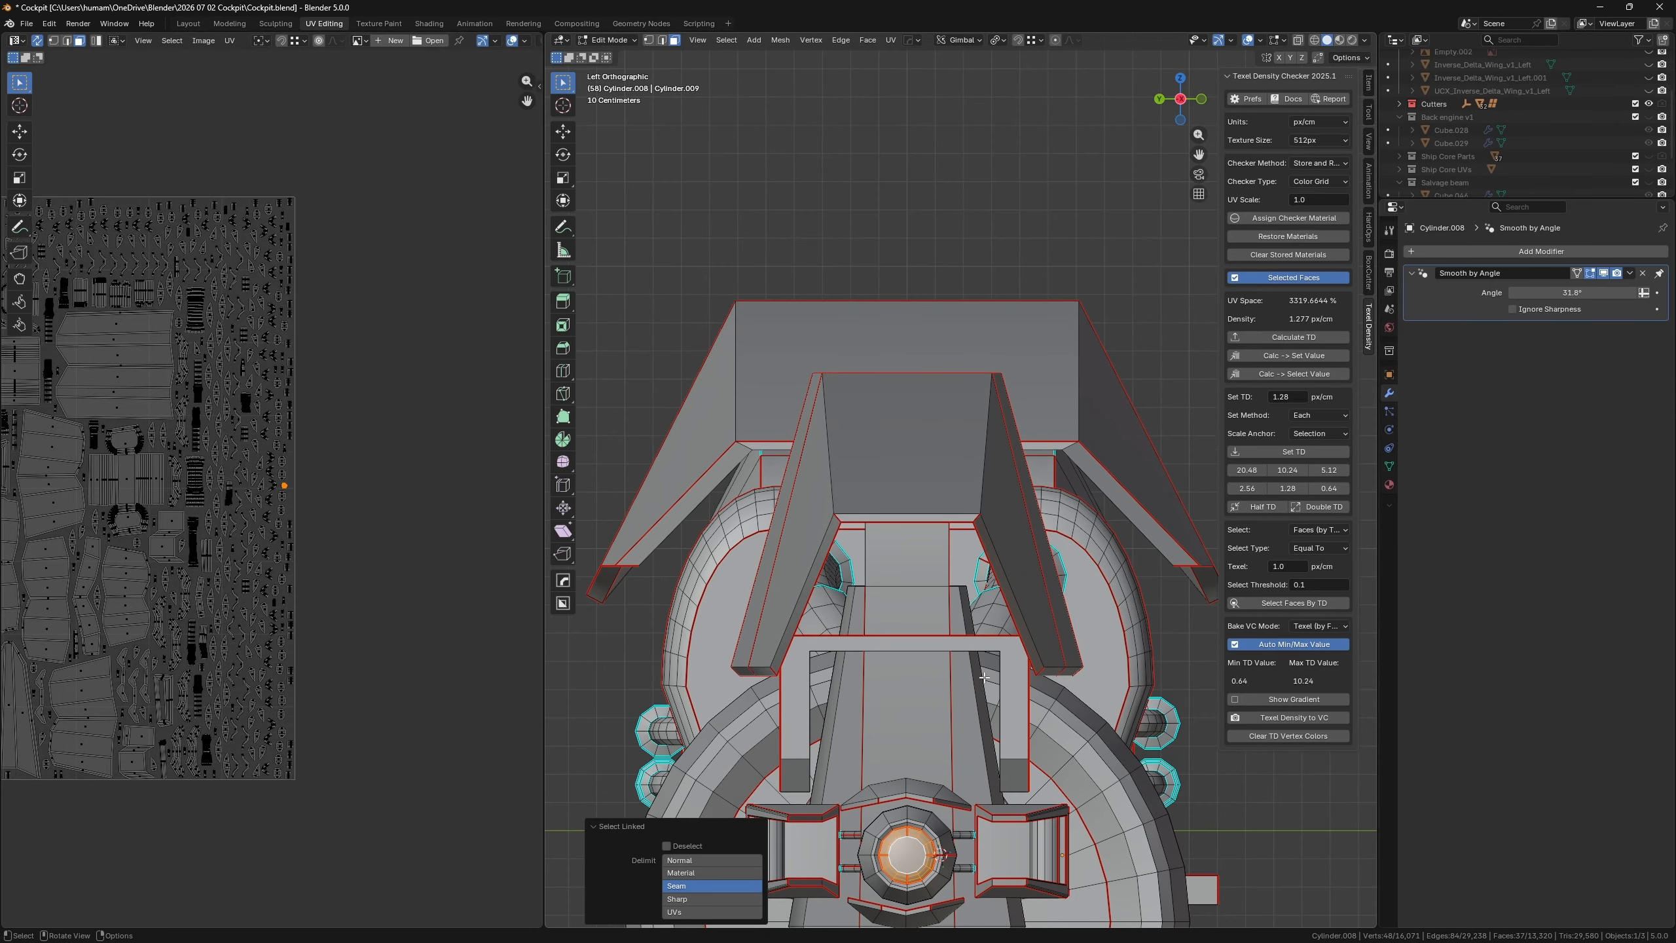
- Select the seam-delimited faces of the U-shaped bracket at the narrow end and the three similar brackets behind it
{"action": "left_click", "coordinate": [834, 640]}
{"action": "middle_click_drag", "start_coordinate": [821, 697], "coordinate": [764, 640]}
{"action": "scroll", "coordinate": [923, 675], "scroll_direction": "down", "scroll_amount": 2}
{"action": "scroll", "coordinate": [924, 676], "scroll_direction": "down", "scroll_amount": 3}
{"action": "middle_click_drag", "start_coordinate": [955, 614], "coordinate": [849, 625], "text": "shift"}
{"action": "key", "text": "l"}
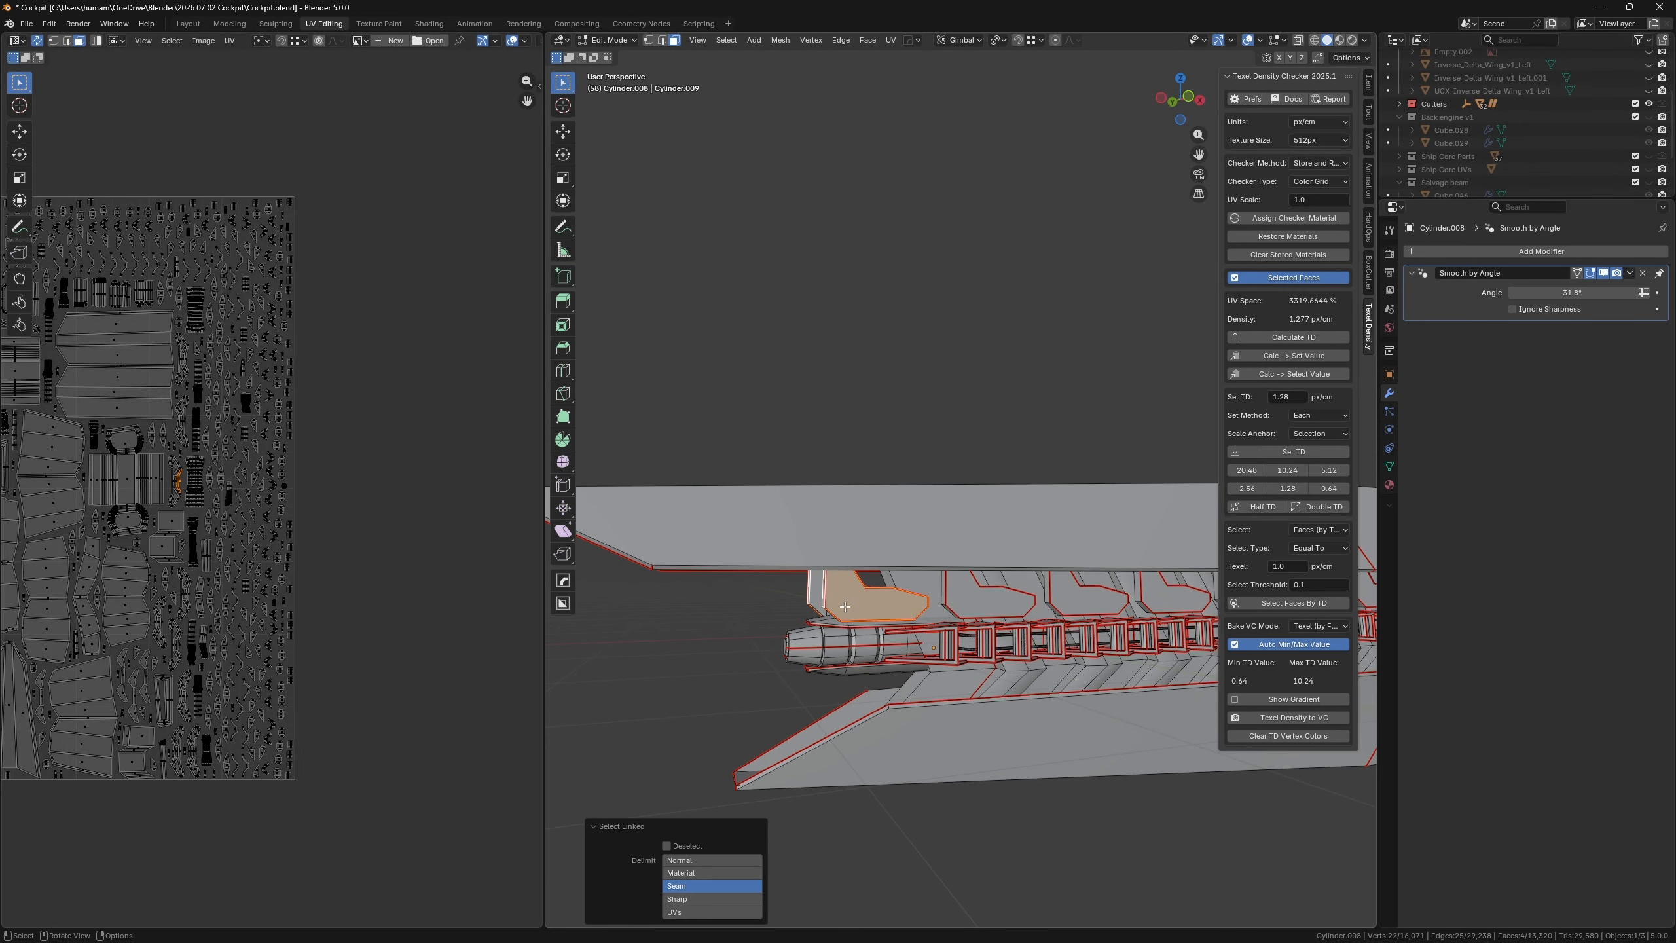
{"action": "key", "text": "l"}
{"action": "key", "text": "l"}
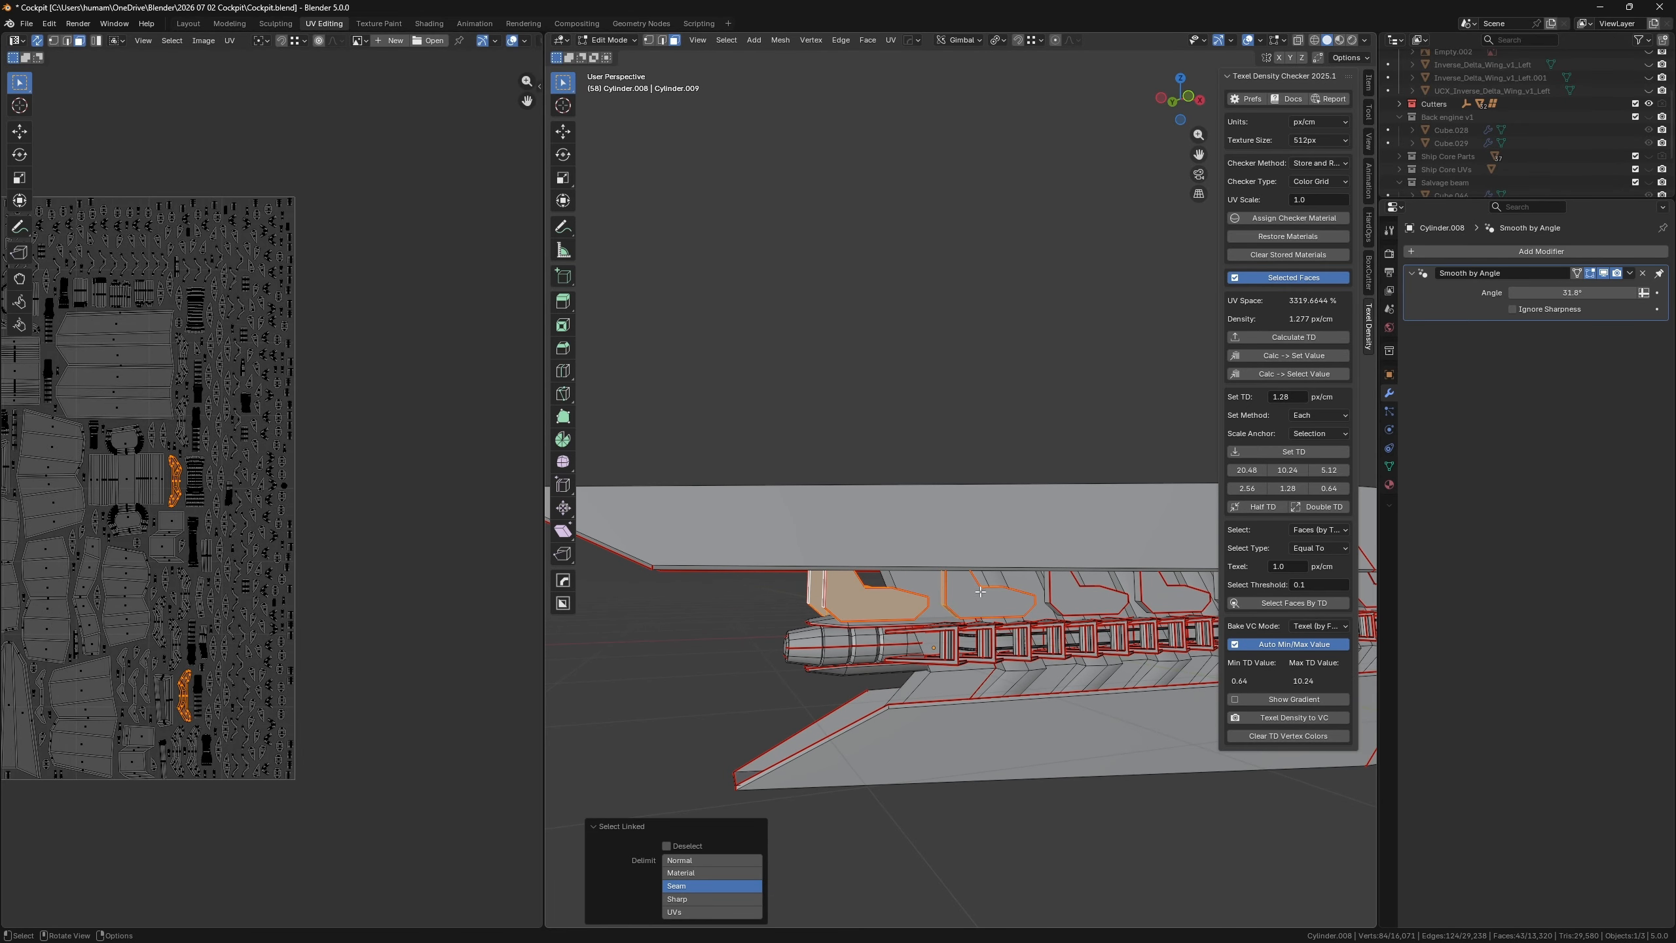
{"action": "key", "text": "l"}
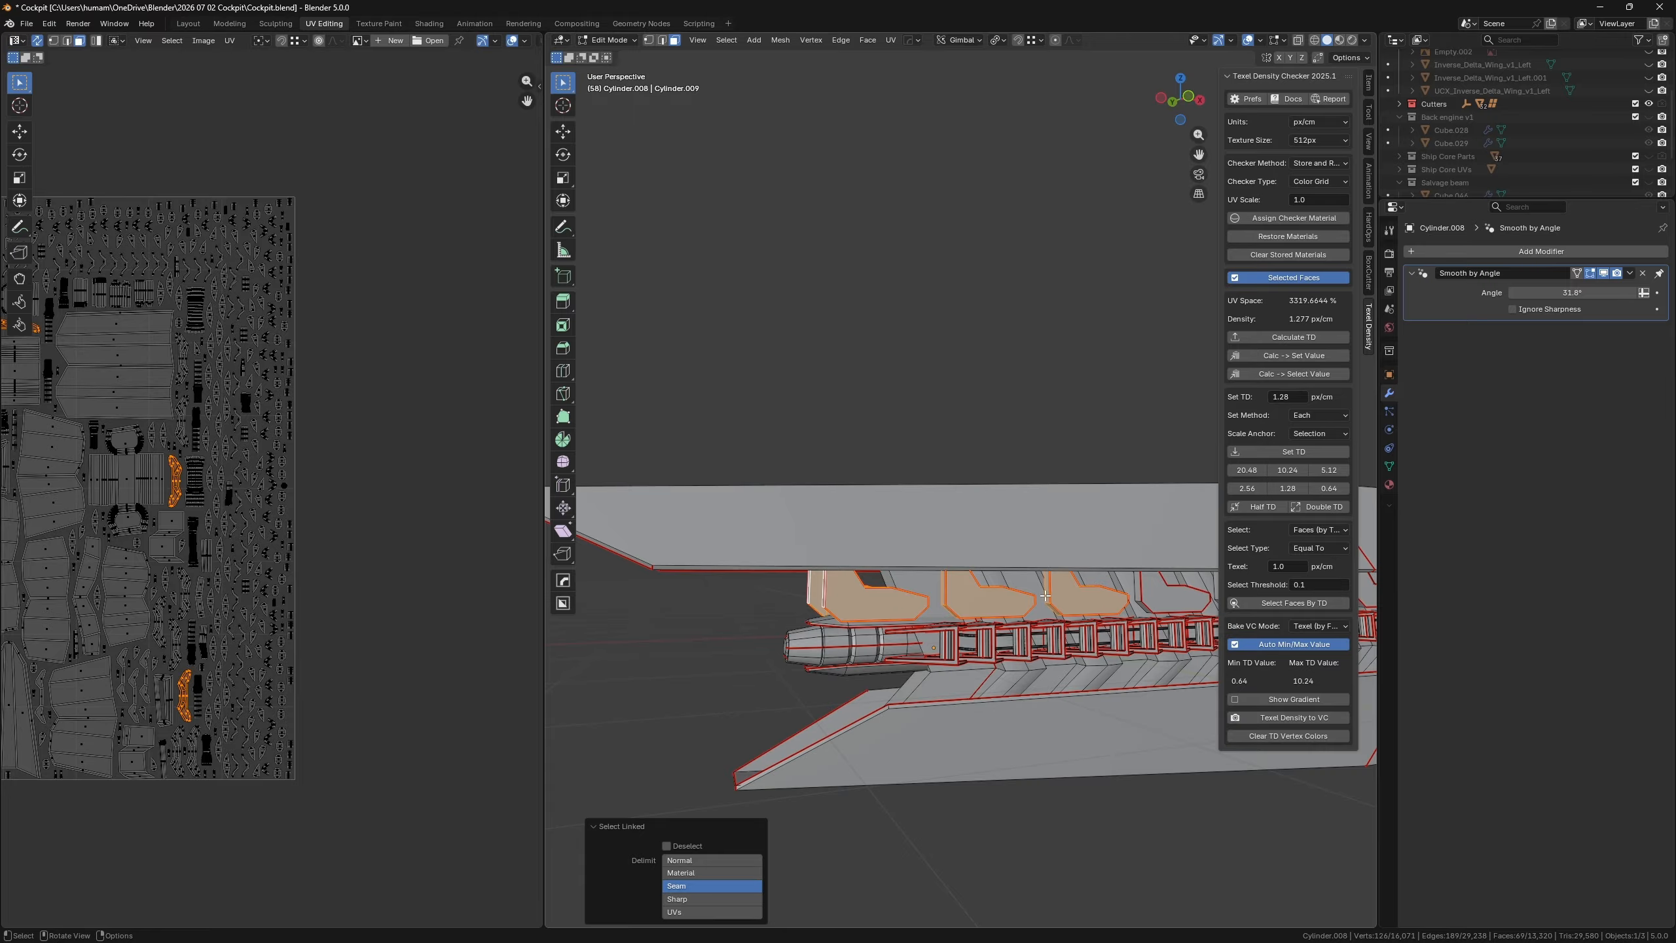
{"action": "key", "text": "l"}
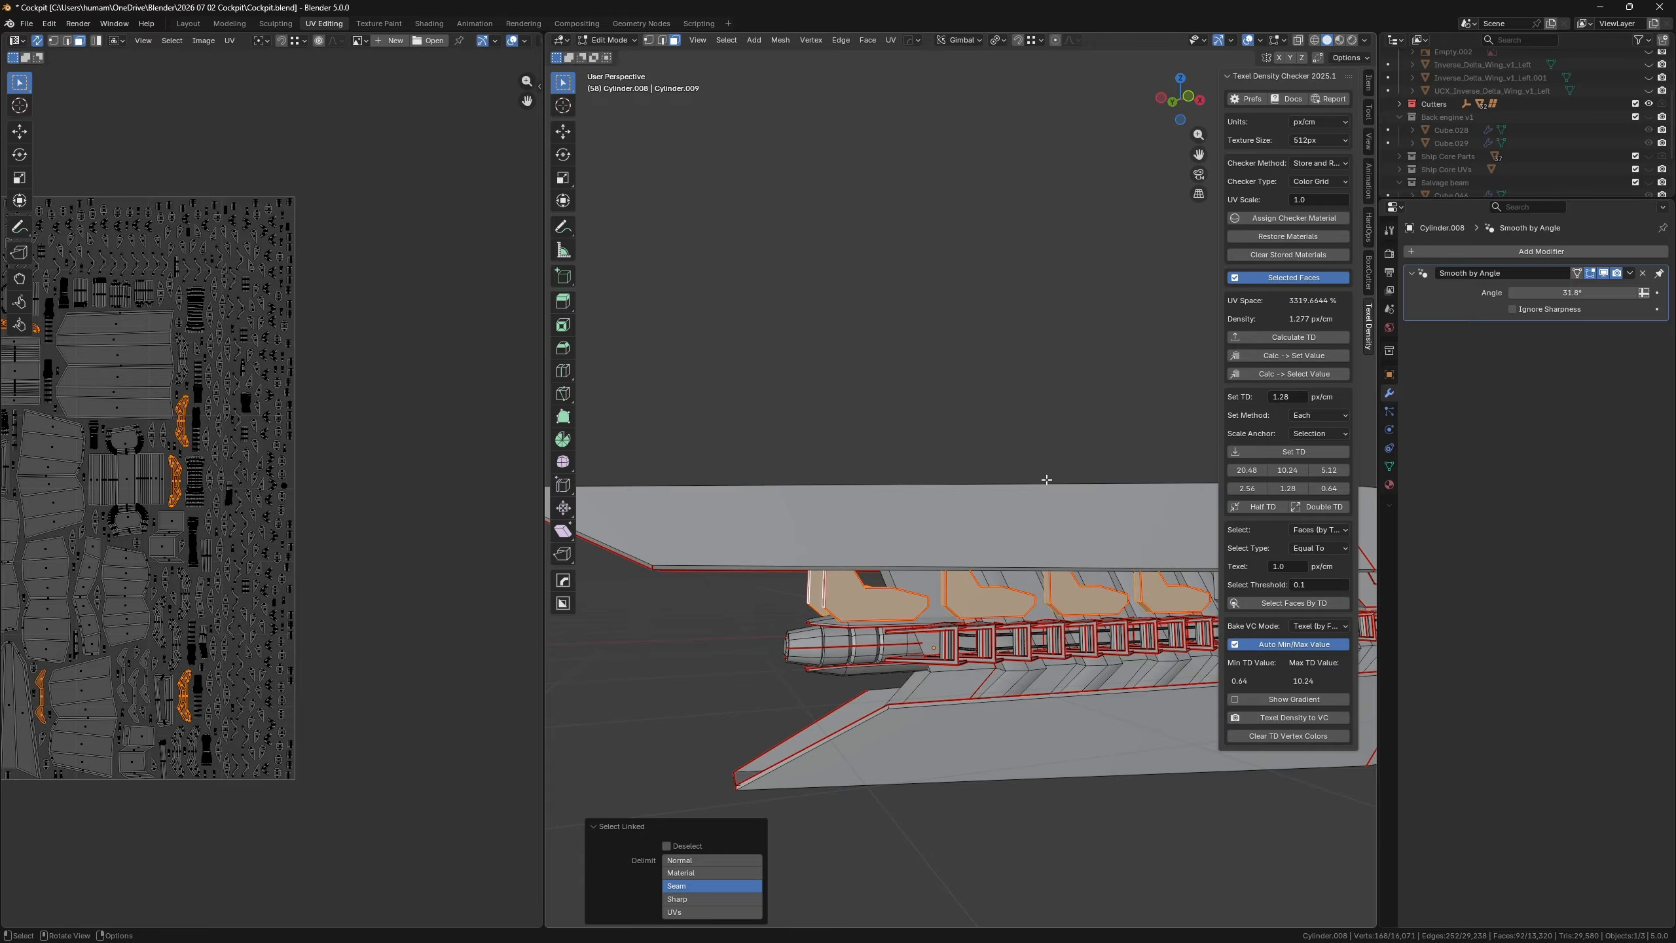
- Replace the selection with the seam-delimited faces of the long upper cover and its adjoining panel nearer the engine's wide end
{"action": "middle_click_drag", "start_coordinate": [851, 579], "coordinate": [1076, 580]}
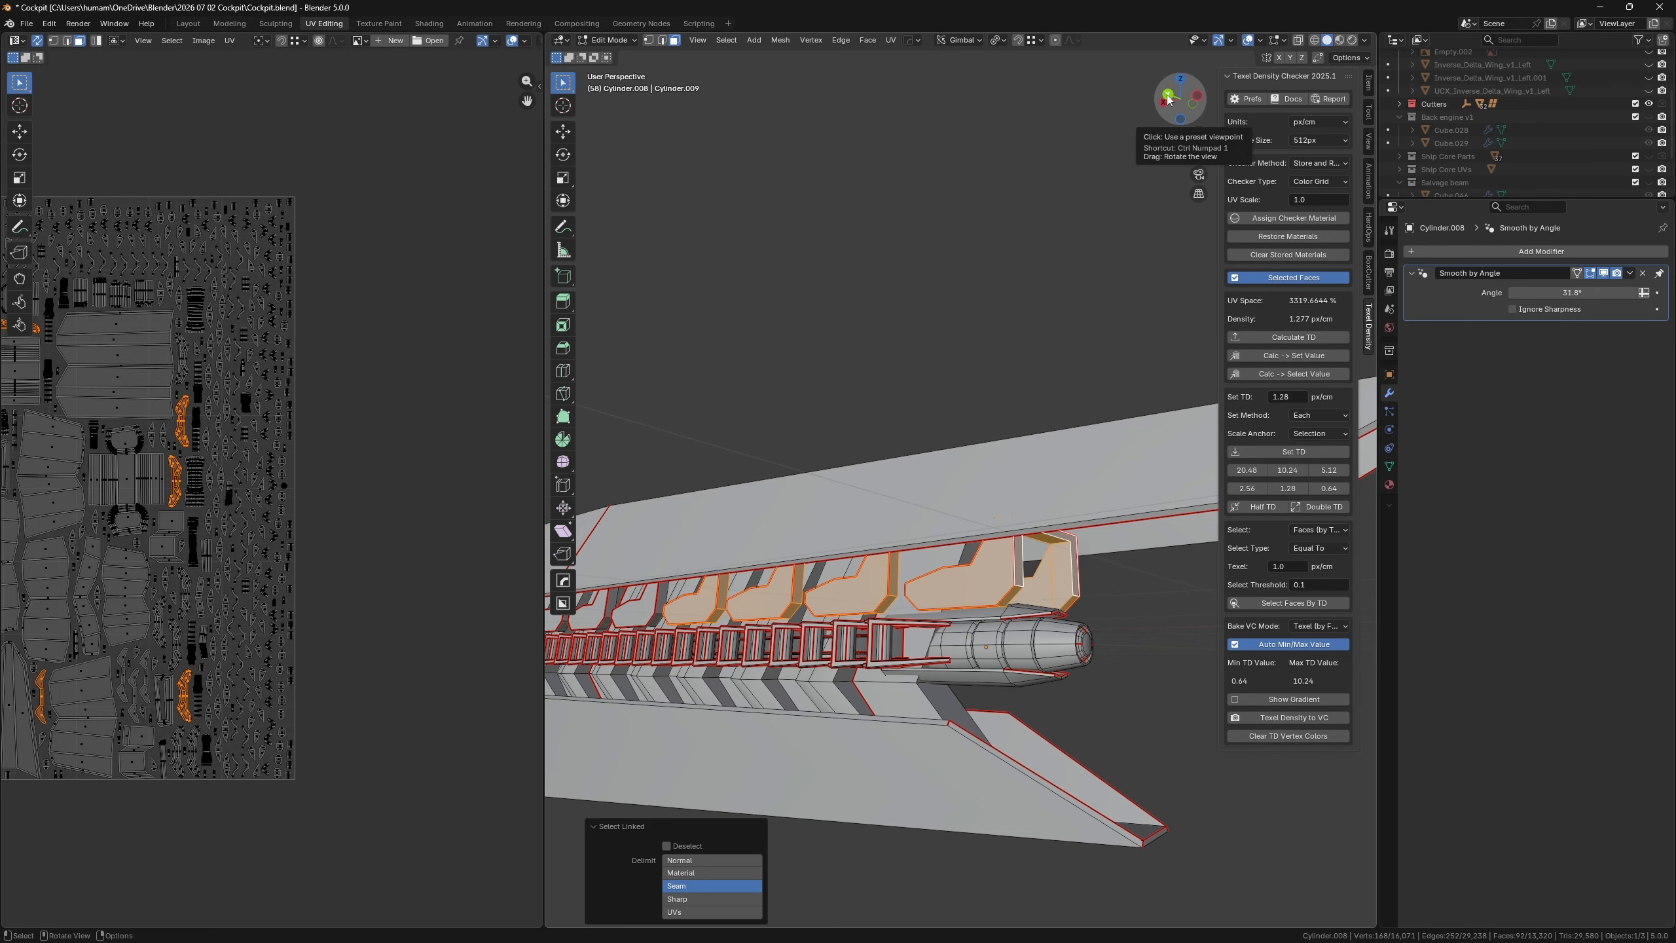
{"action": "left_click", "coordinate": [1196, 98]}
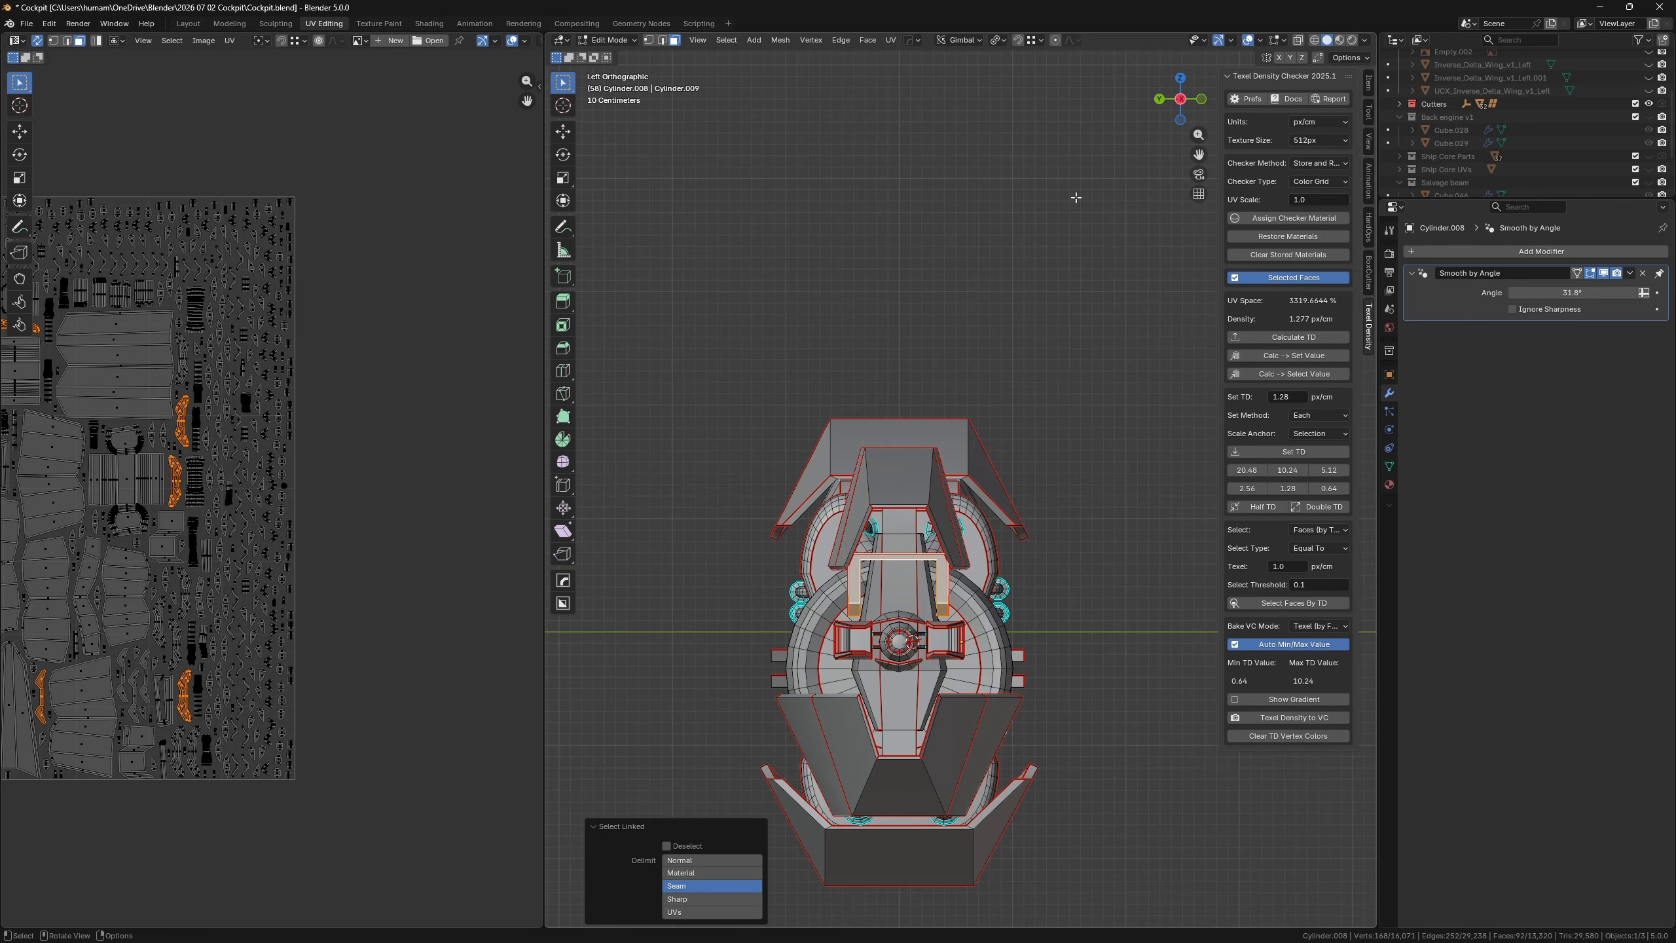
{"action": "scroll", "coordinate": [914, 544], "scroll_direction": "up", "scroll_amount": 5}
{"action": "scroll", "coordinate": [914, 544], "scroll_direction": "up", "scroll_amount": 1}
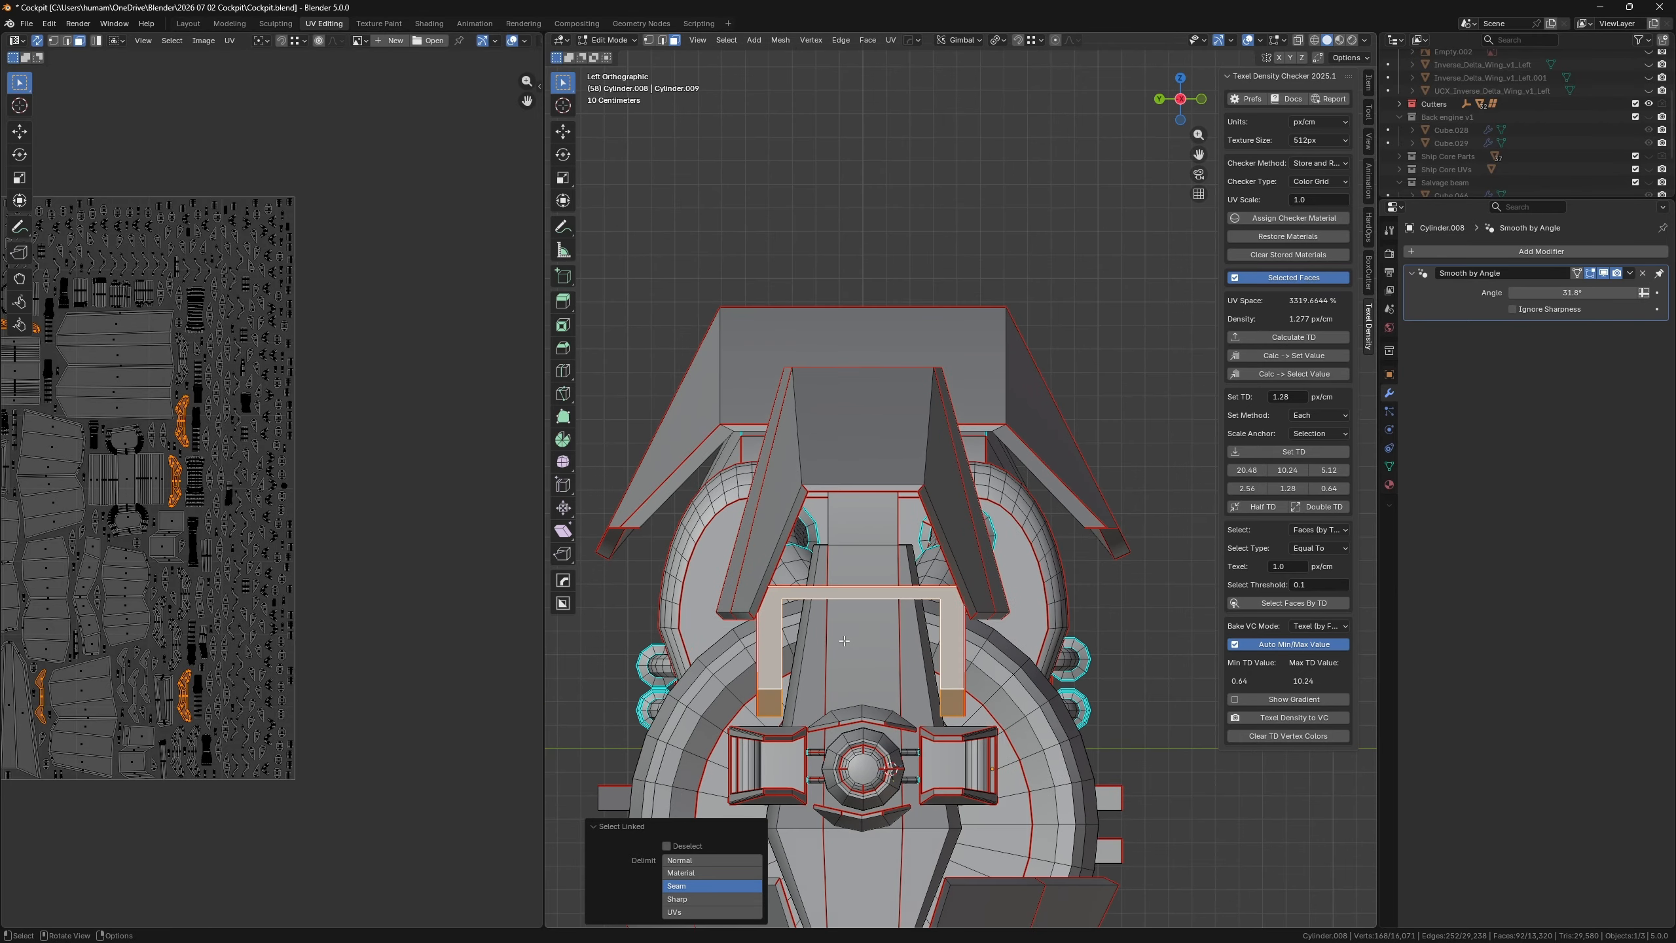
{"action": "scroll", "coordinate": [857, 604], "scroll_direction": "up", "scroll_amount": 1}
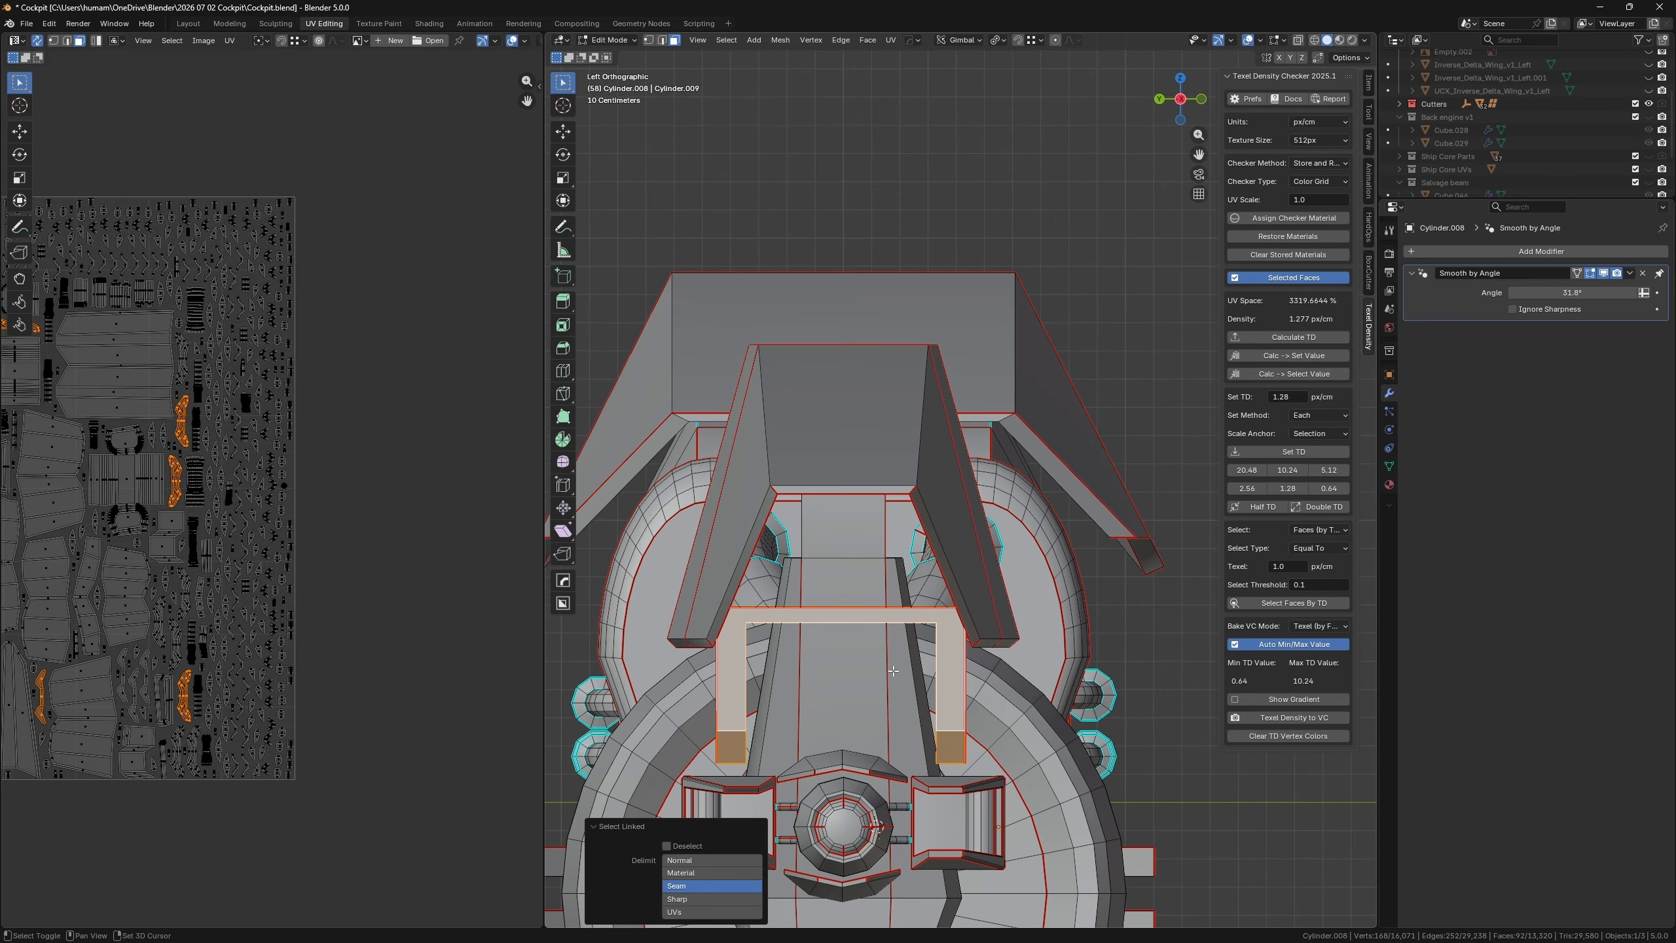
{"action": "left_click", "coordinate": [695, 563]}
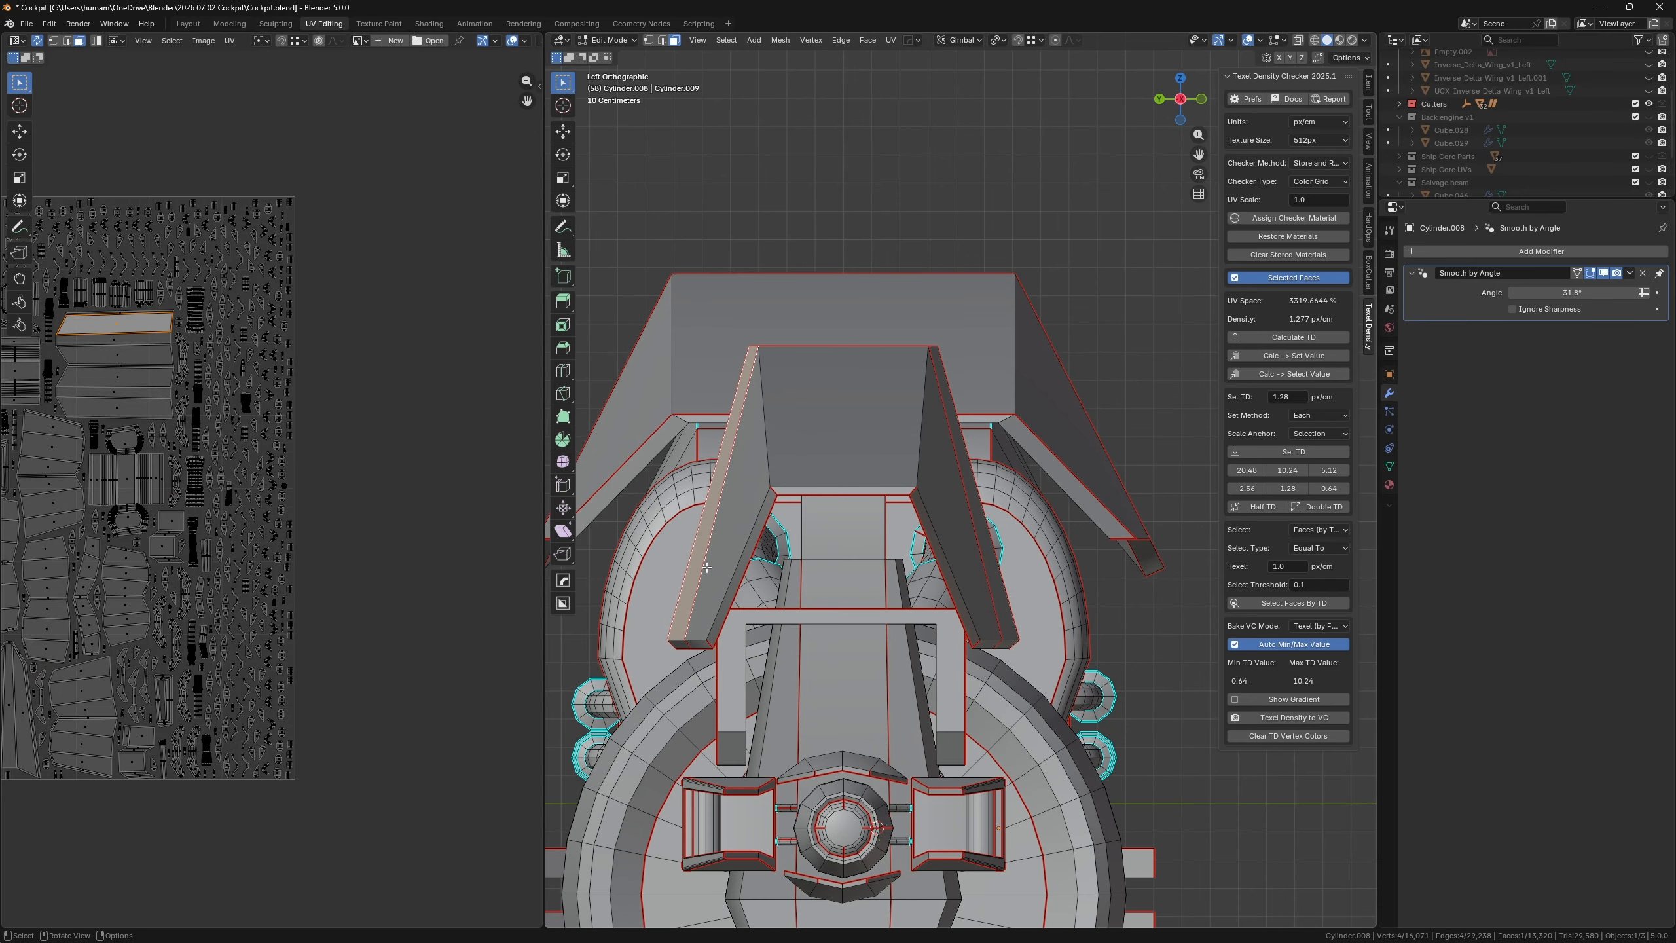
{"action": "key", "text": "l"}
{"action": "key", "text": "l"}
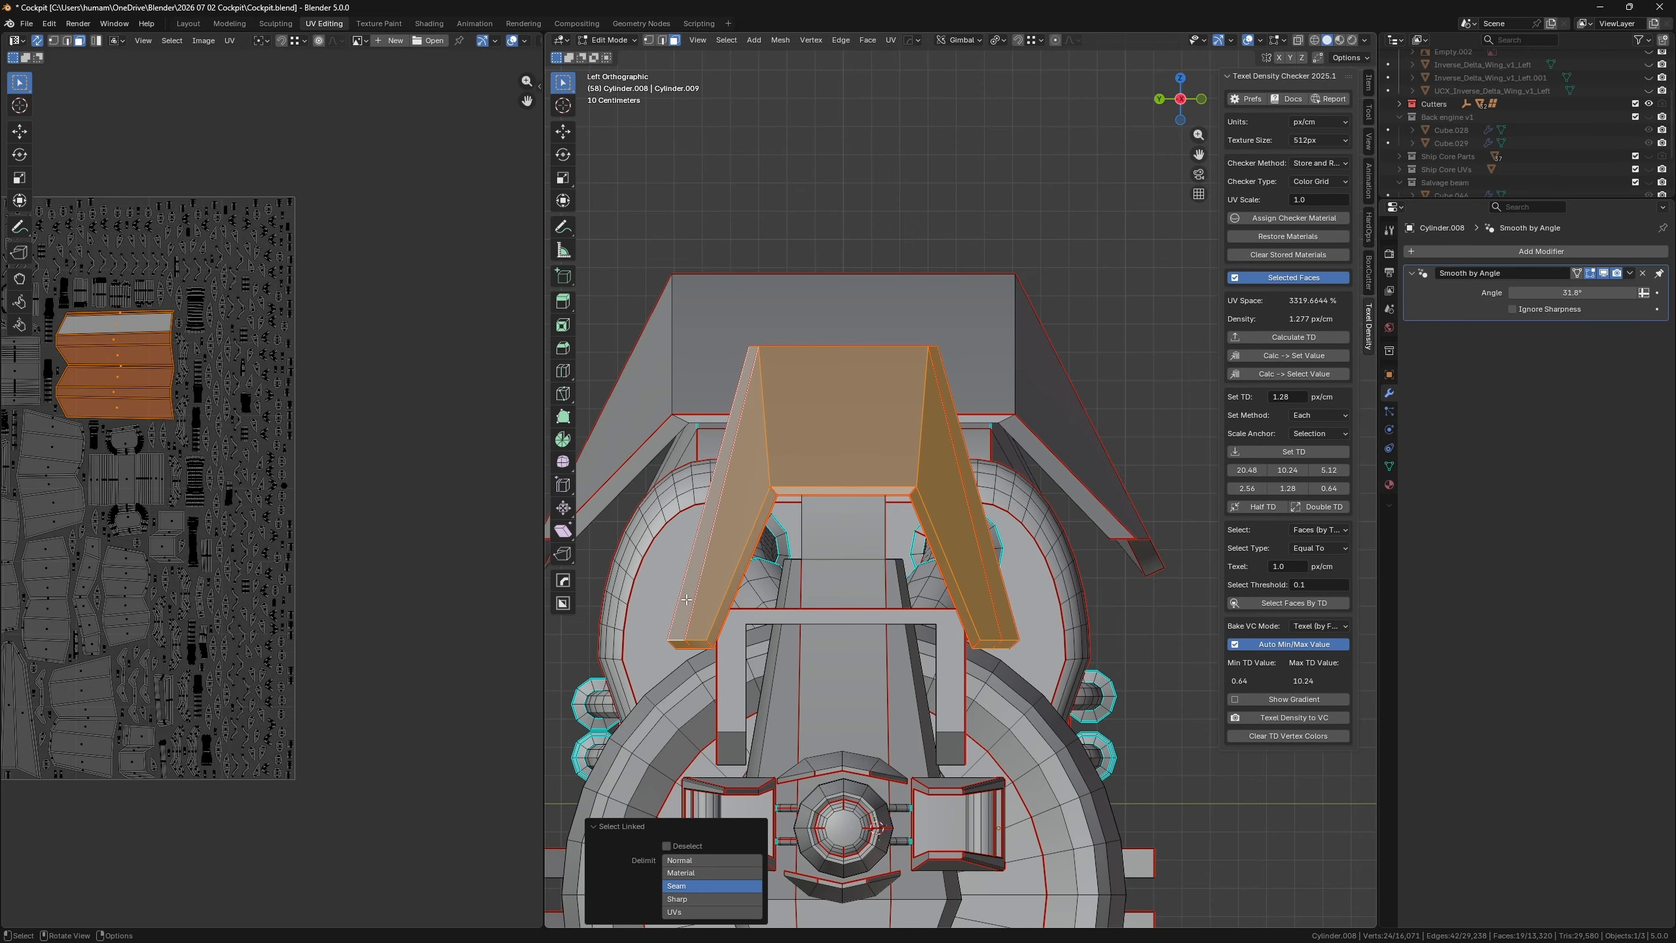
{"action": "middle_click_drag", "start_coordinate": [802, 494], "coordinate": [958, 463]}
{"action": "middle_click_drag", "start_coordinate": [628, 426], "coordinate": [602, 411]}
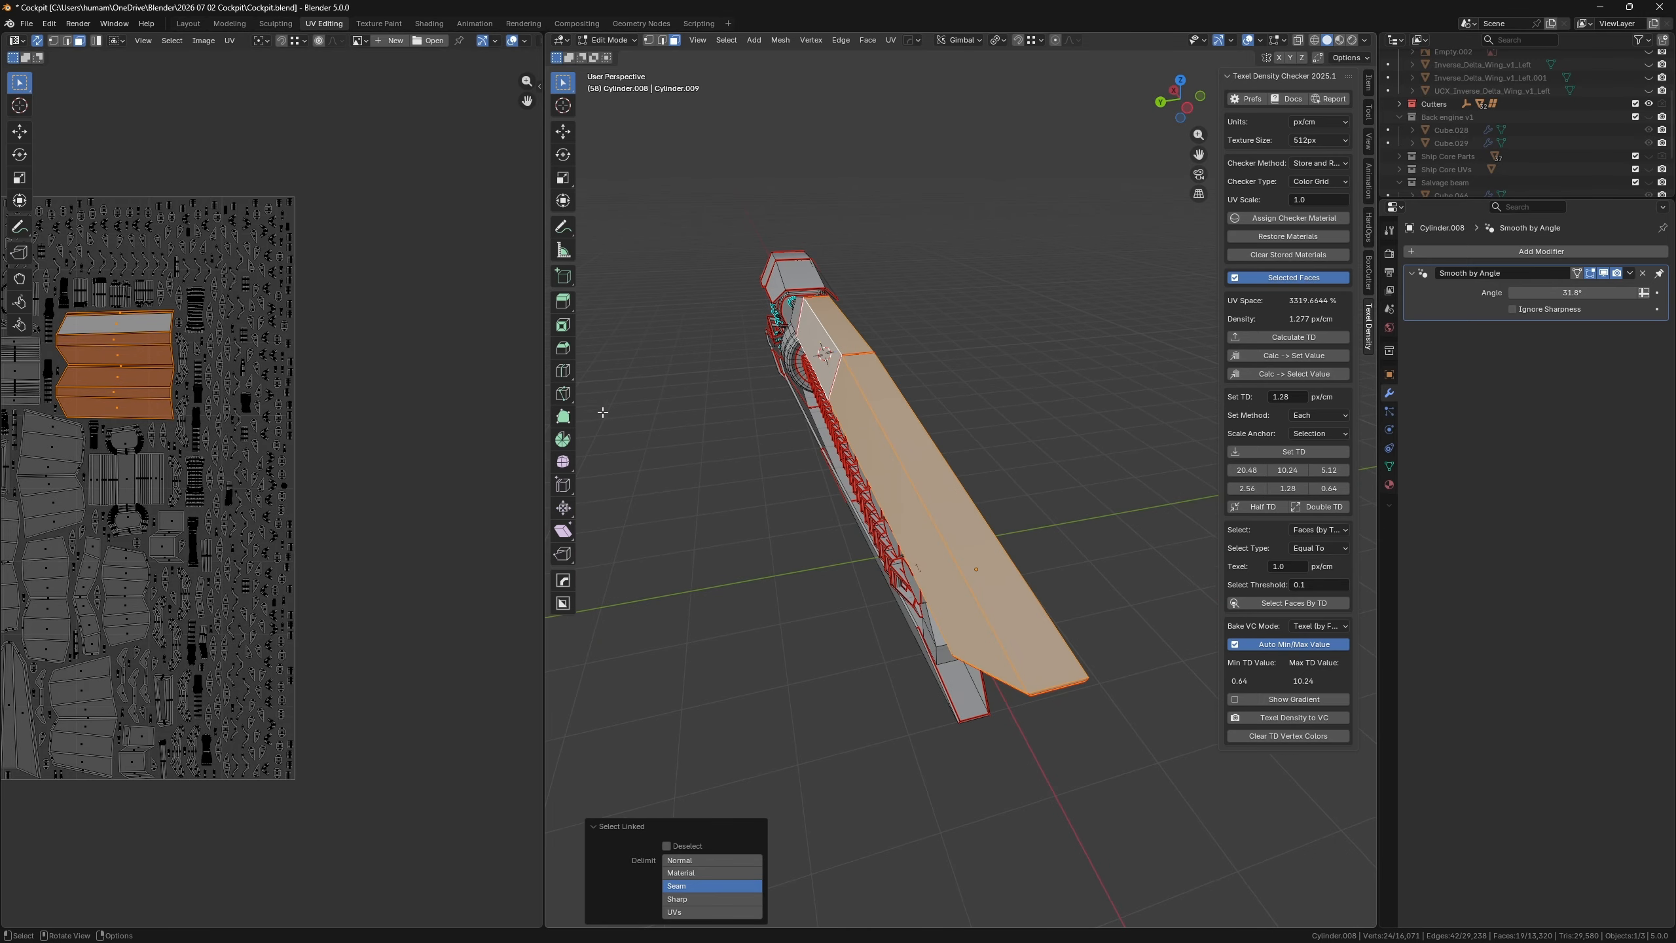
{"action": "key", "text": "l"}
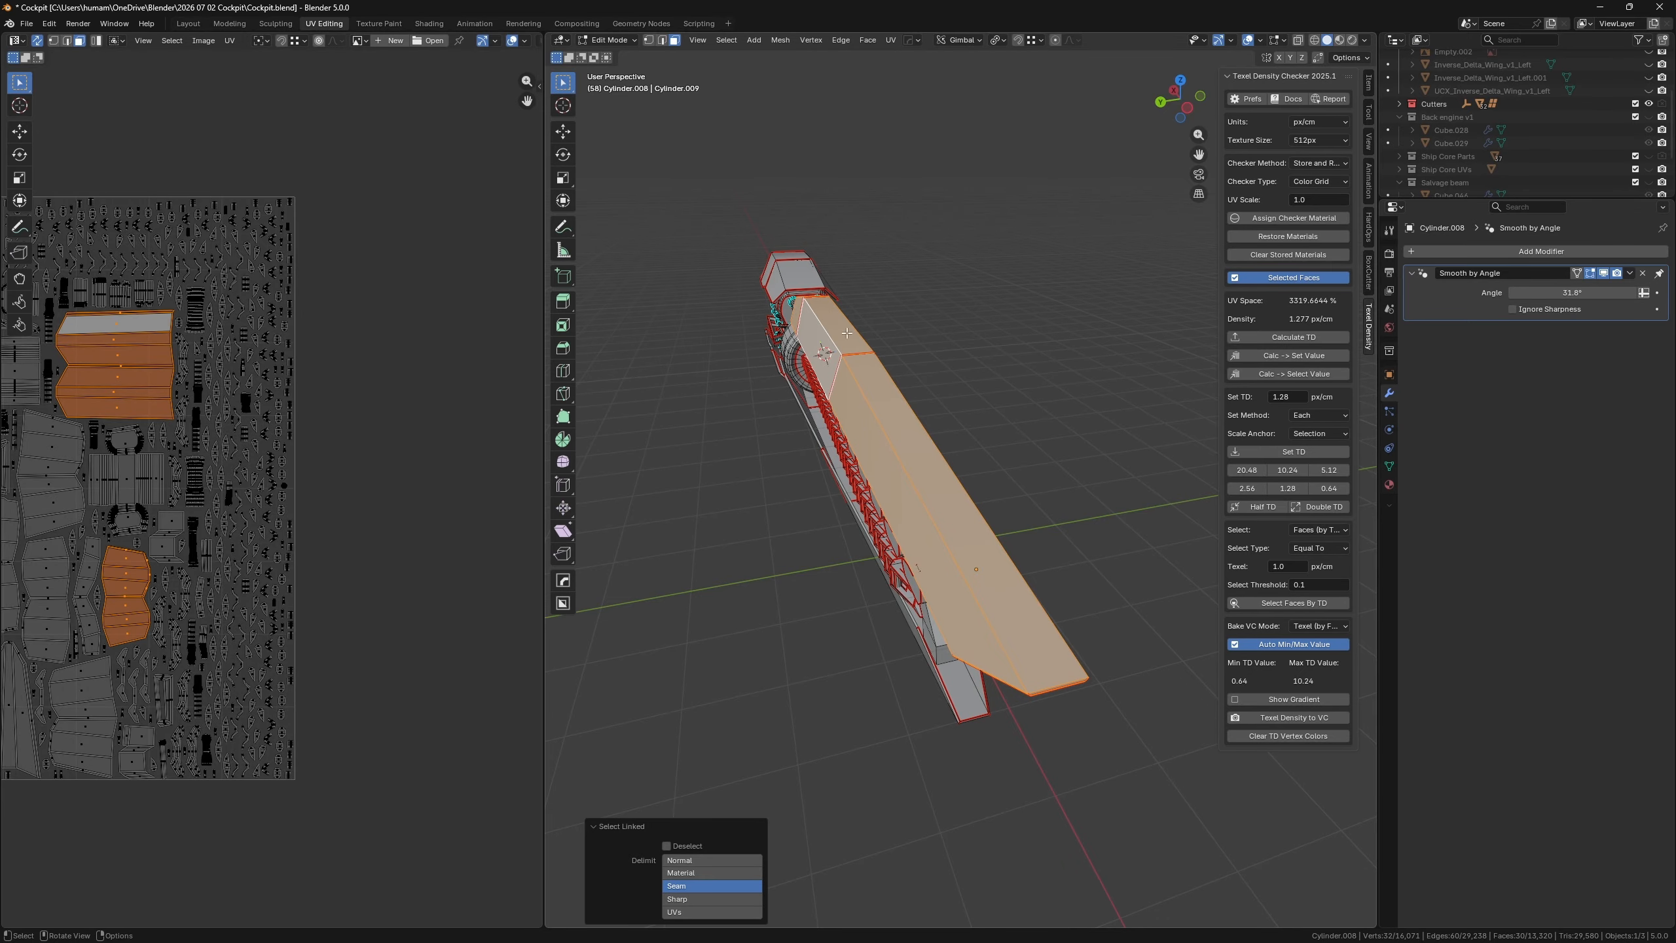
- View the selected upper cover end-on in the Left Orthographic view, close enough to compare it with the brackets below
{"action": "middle_click_drag", "start_coordinate": [891, 278], "coordinate": [1089, 199]}
{"action": "left_click", "coordinate": [1173, 111]}
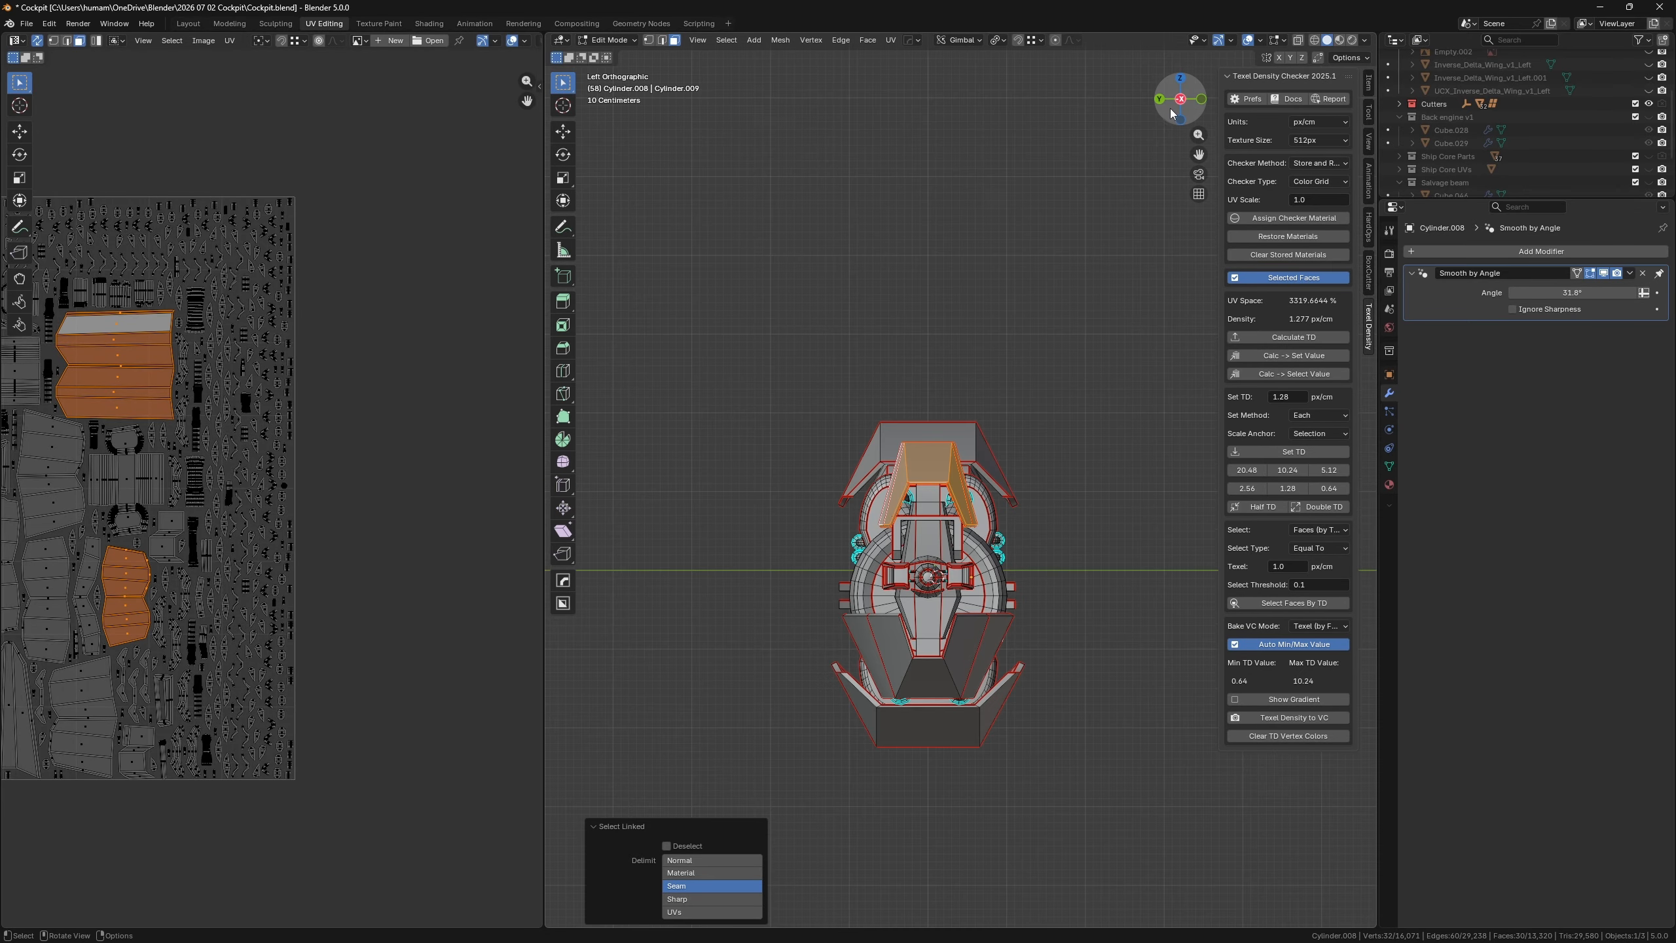
{"action": "scroll", "coordinate": [929, 558], "scroll_direction": "up", "scroll_amount": 6}
{"action": "middle_click_drag", "start_coordinate": [929, 557], "coordinate": [1015, 374], "text": "shift"}
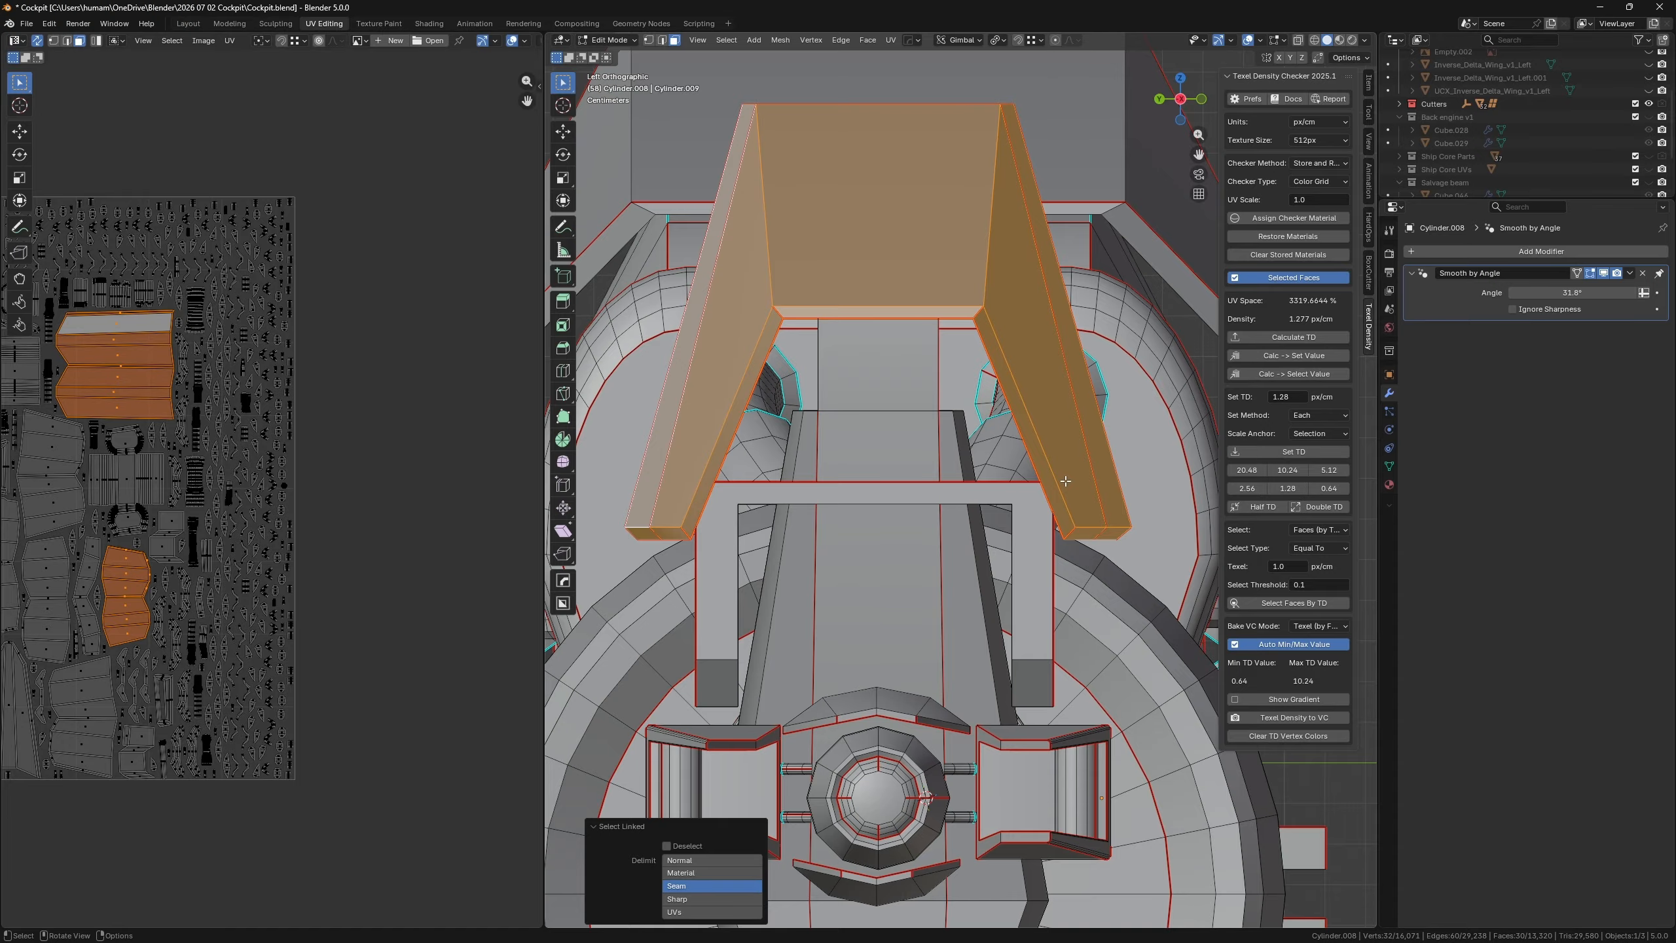
{"action": "key", "text": "g"}
{"action": "key", "text": "z"}
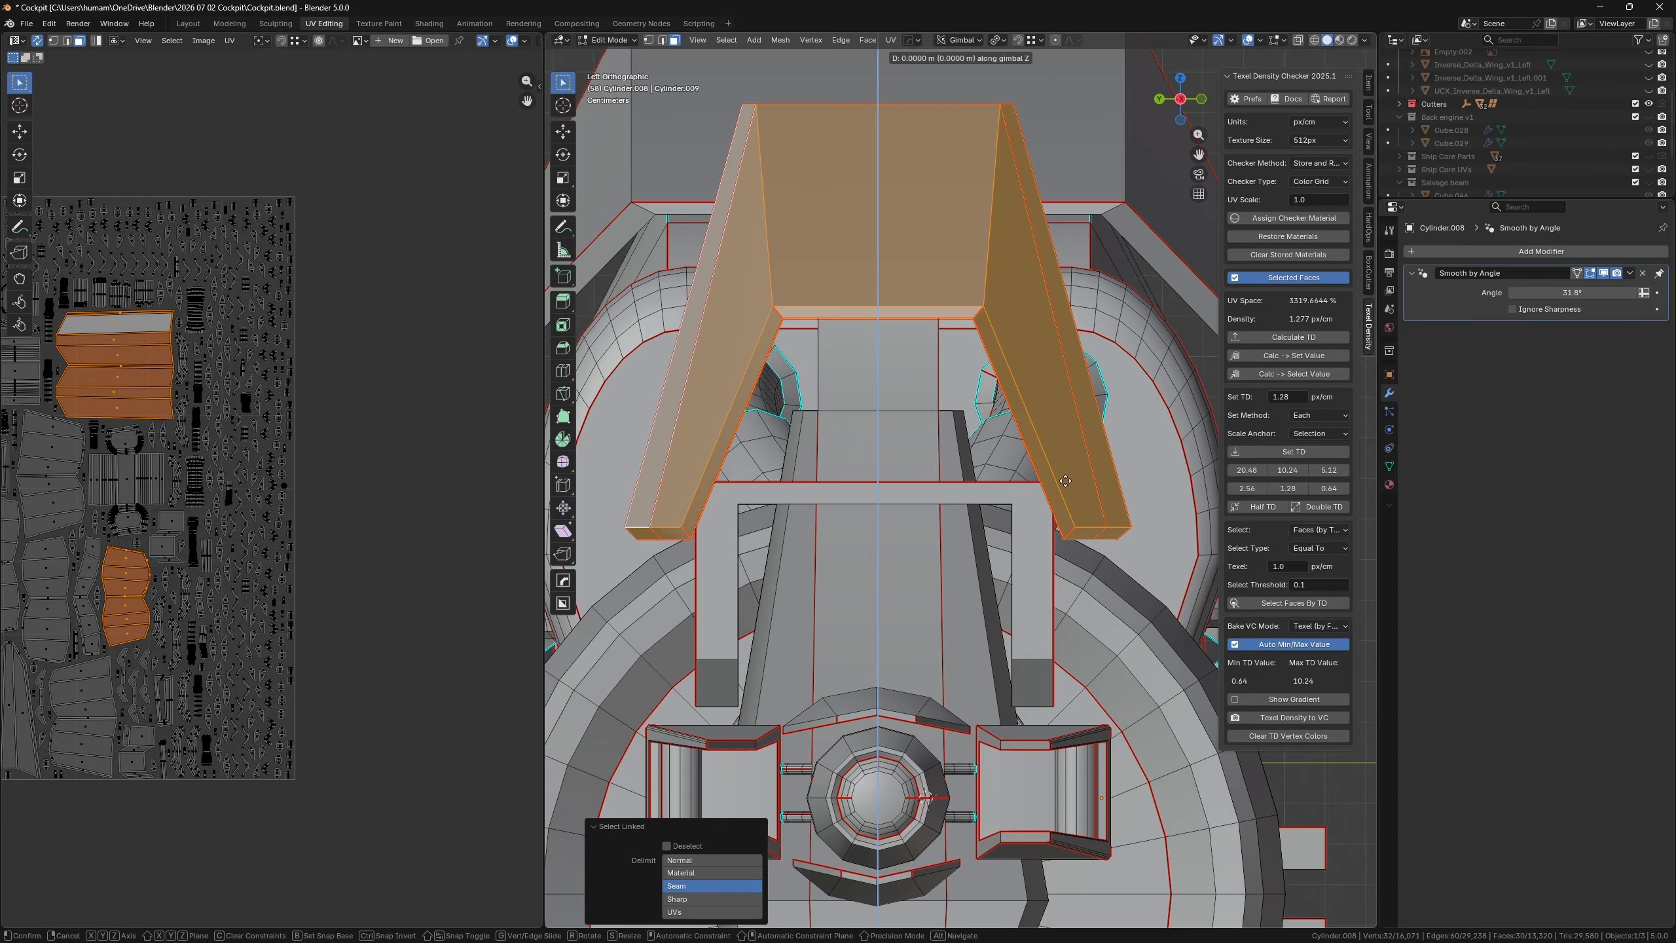
{"action": "key", "text": "y"}
{"action": "key", "text": "y"}
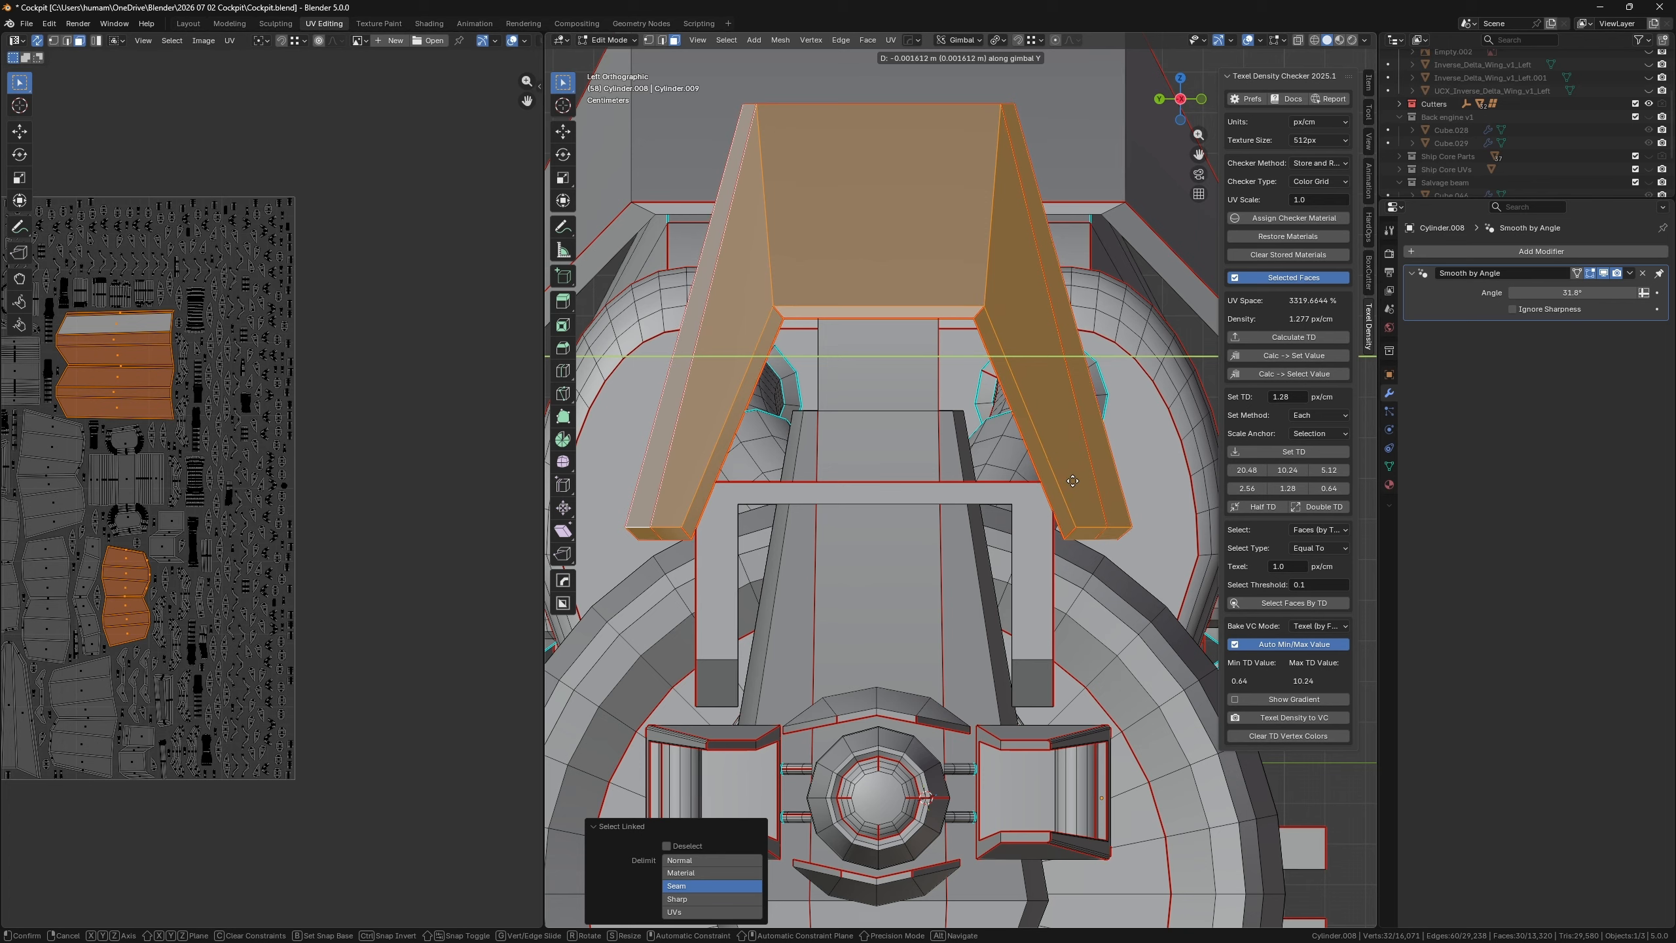
{"action": "left_click", "coordinate": [1013, 475]}
- Scale the selected upper cover and its adjoining panel by 1.037 along the Y axis
{"action": "key", "text": "s"}
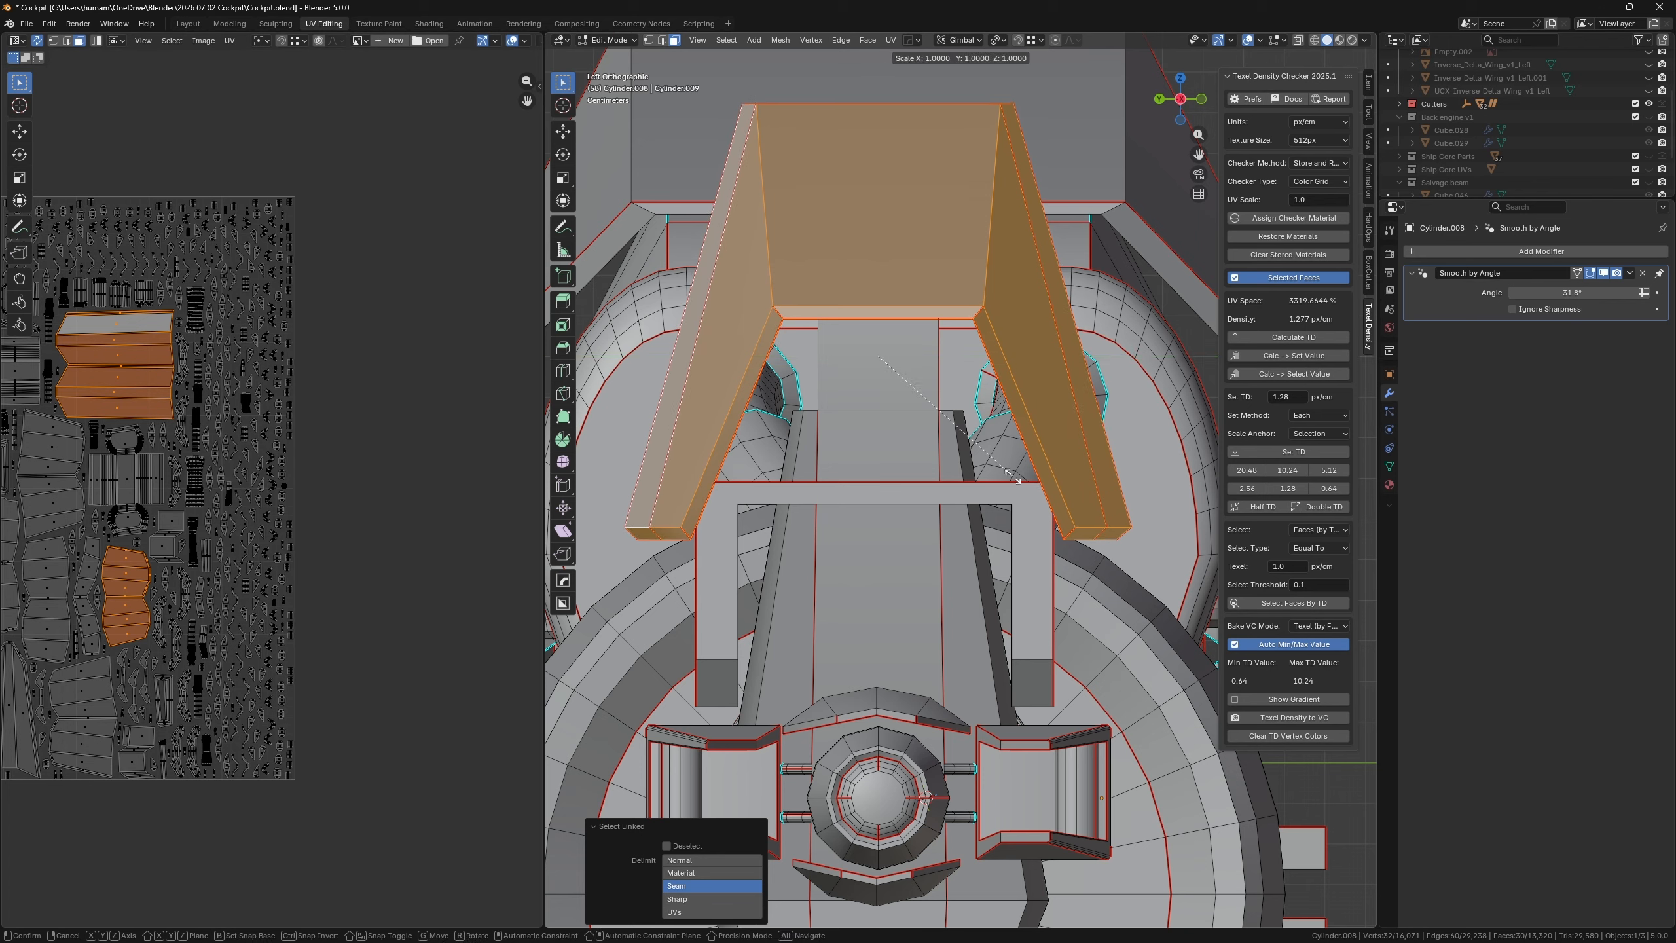
{"action": "key", "text": "y"}
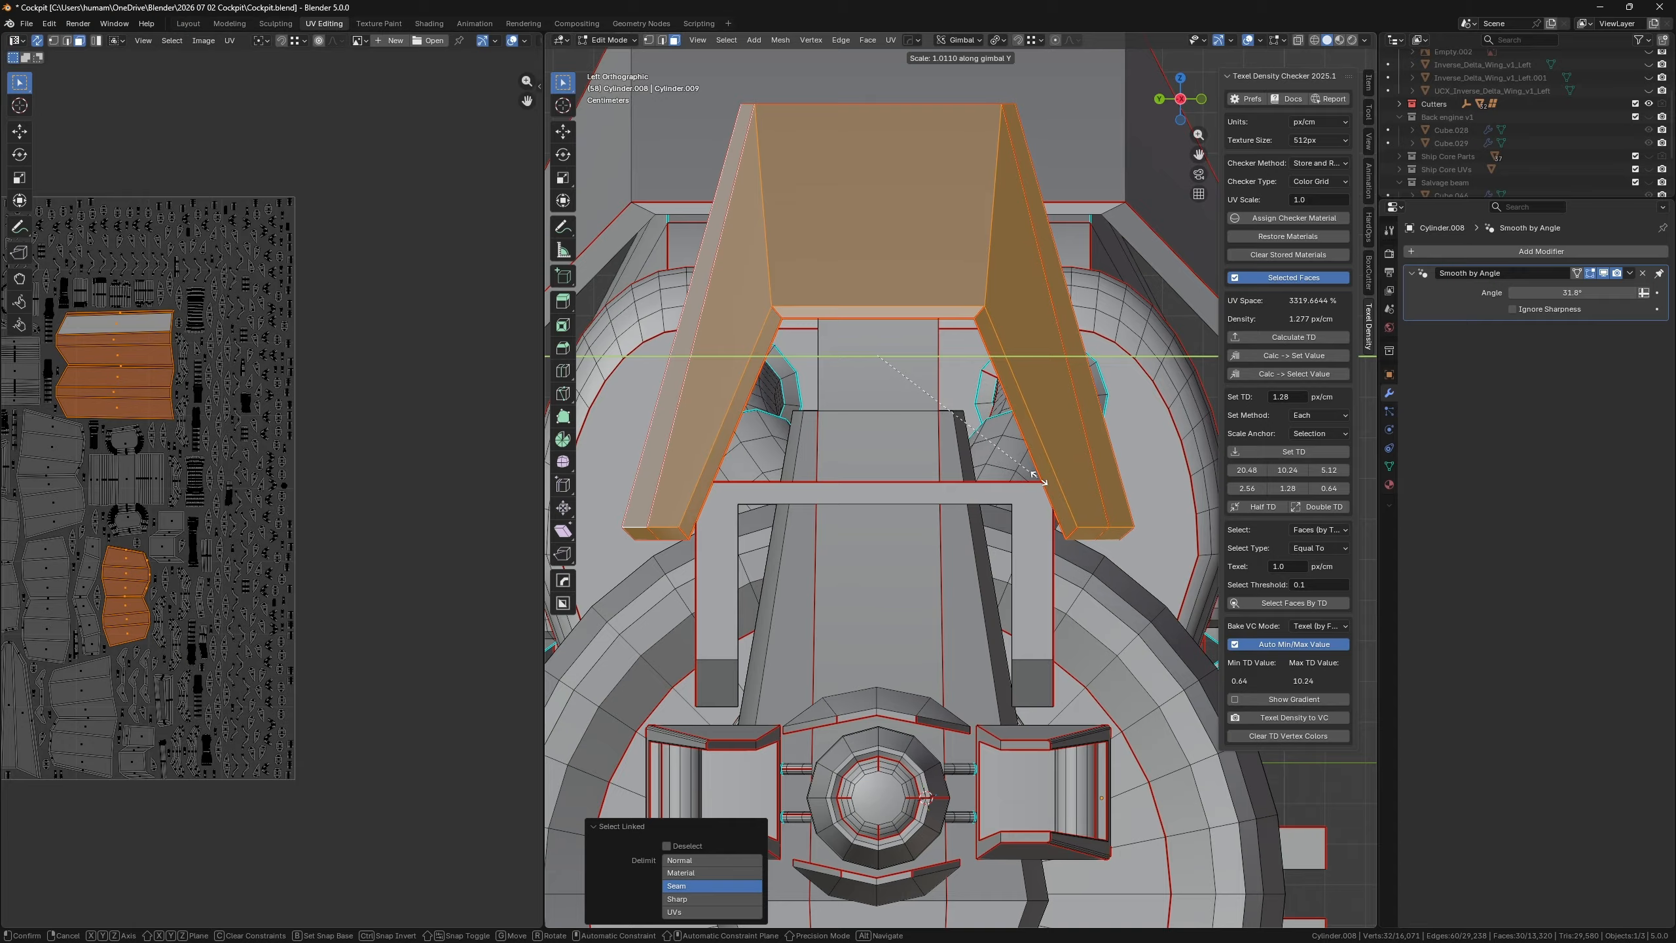
{"action": "left_click", "coordinate": [1117, 456]}
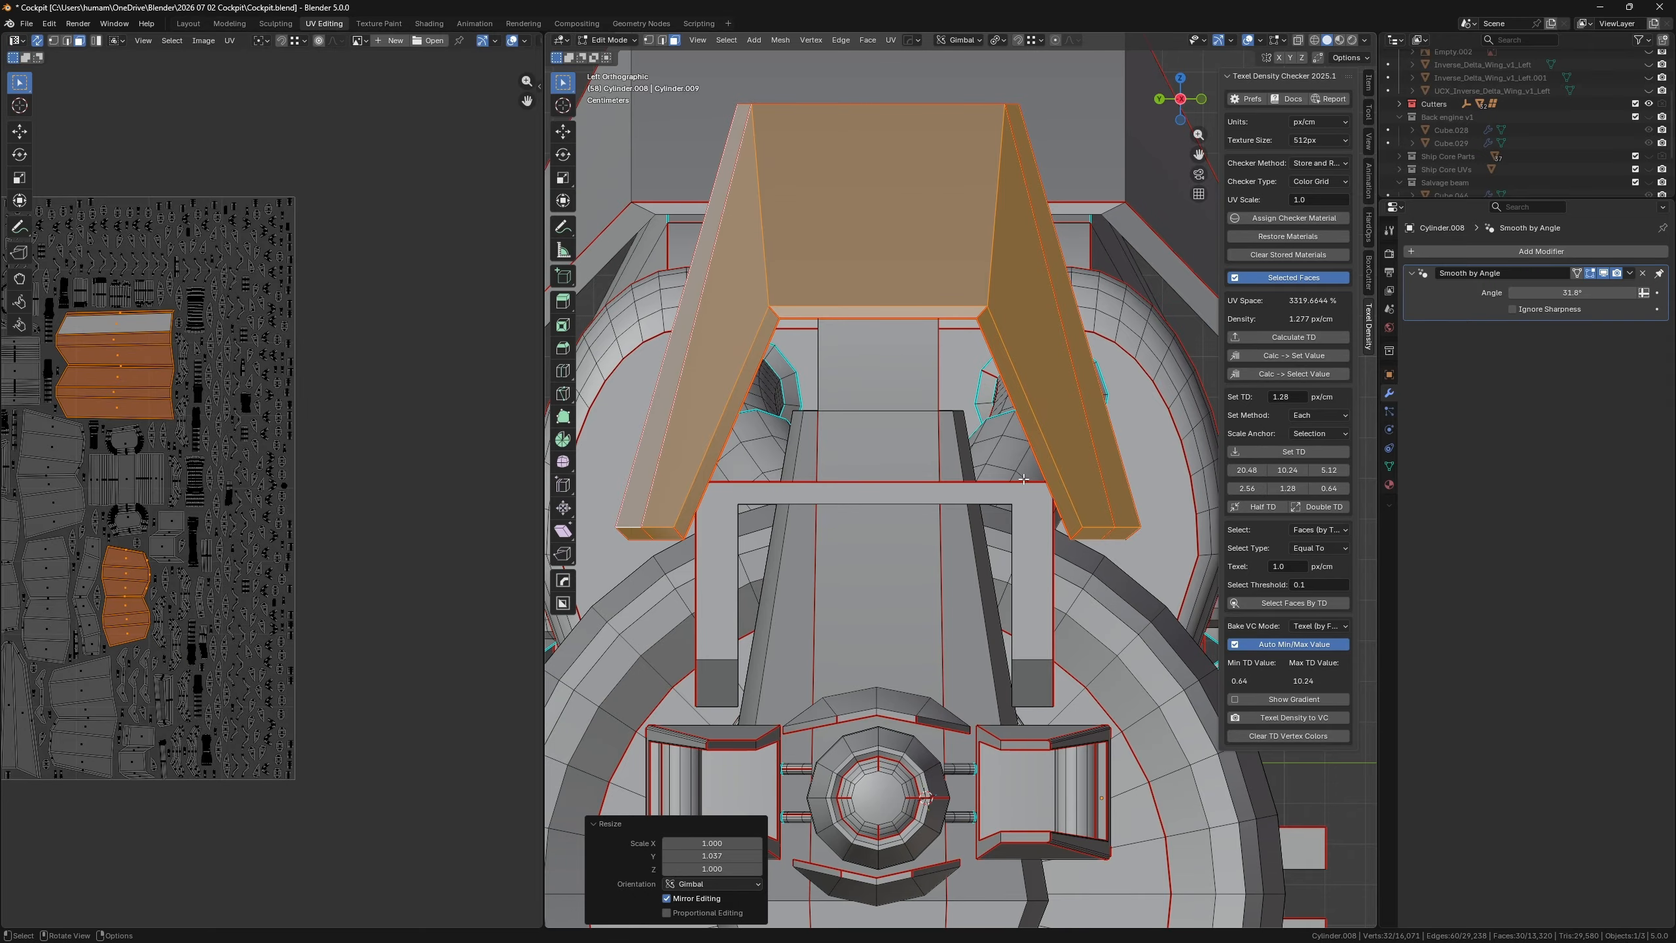
{"action": "middle_click_drag", "start_coordinate": [1116, 456], "coordinate": [988, 471]}
{"action": "scroll", "coordinate": [1011, 467], "scroll_direction": "down", "scroll_amount": 4}
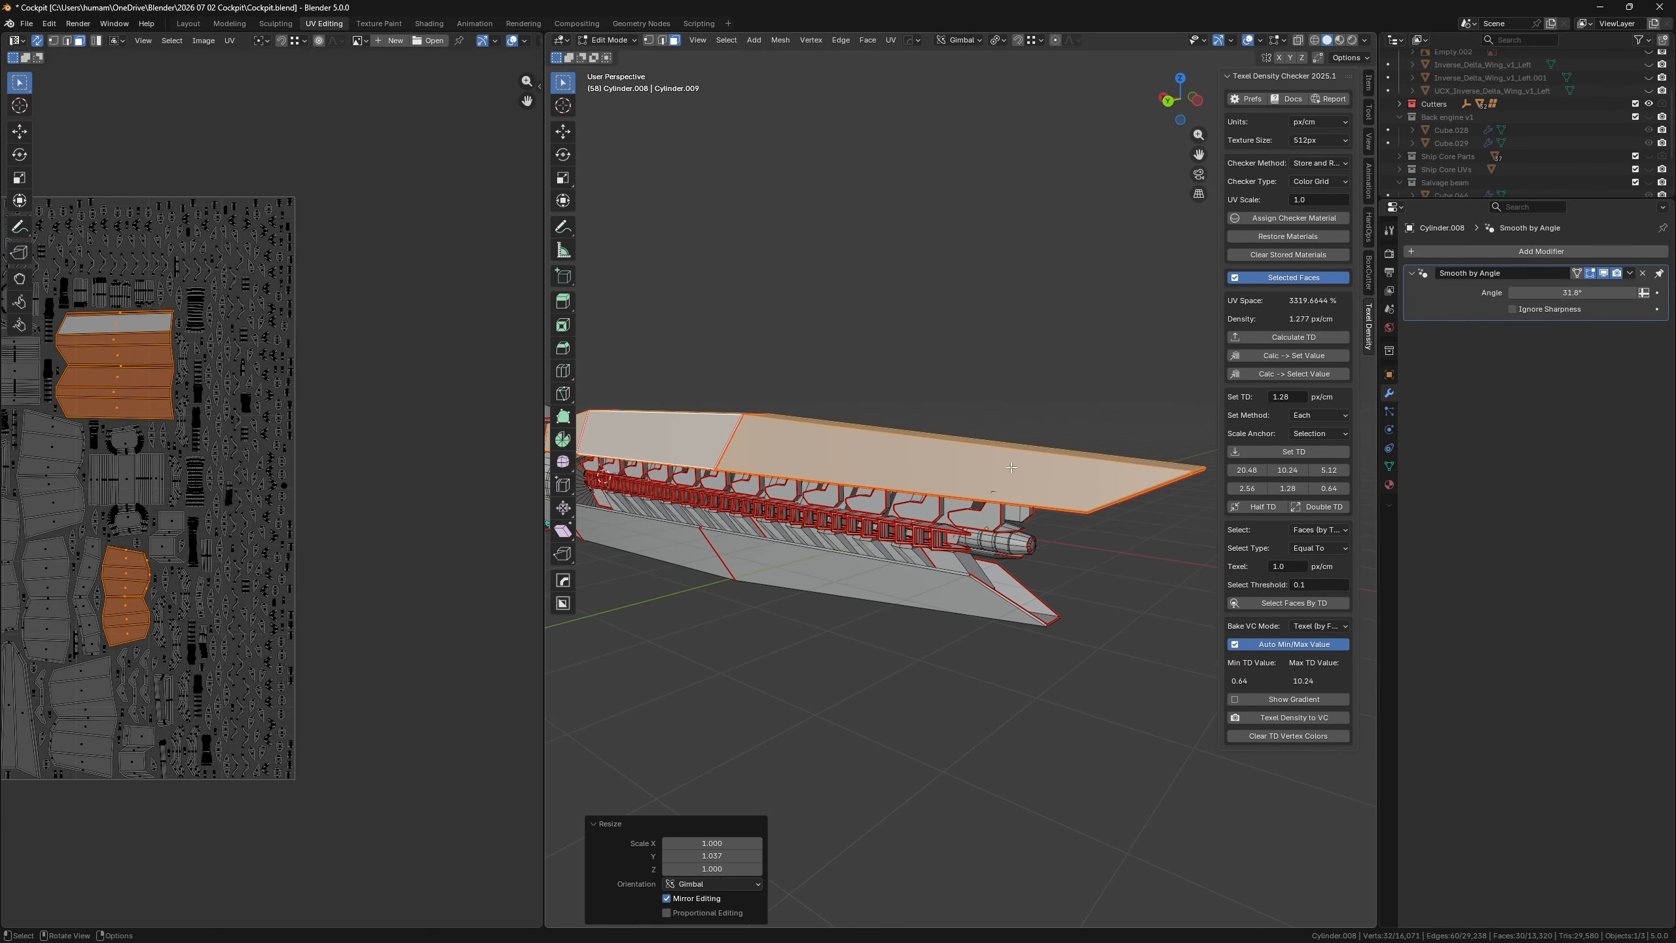
- Switch to Object Mode and examine the engine from its narrow end along with the complete UV layout
{"action": "key", "text": "Tab"}
{"action": "middle_click_drag", "start_coordinate": [1079, 639], "coordinate": [1001, 598]}
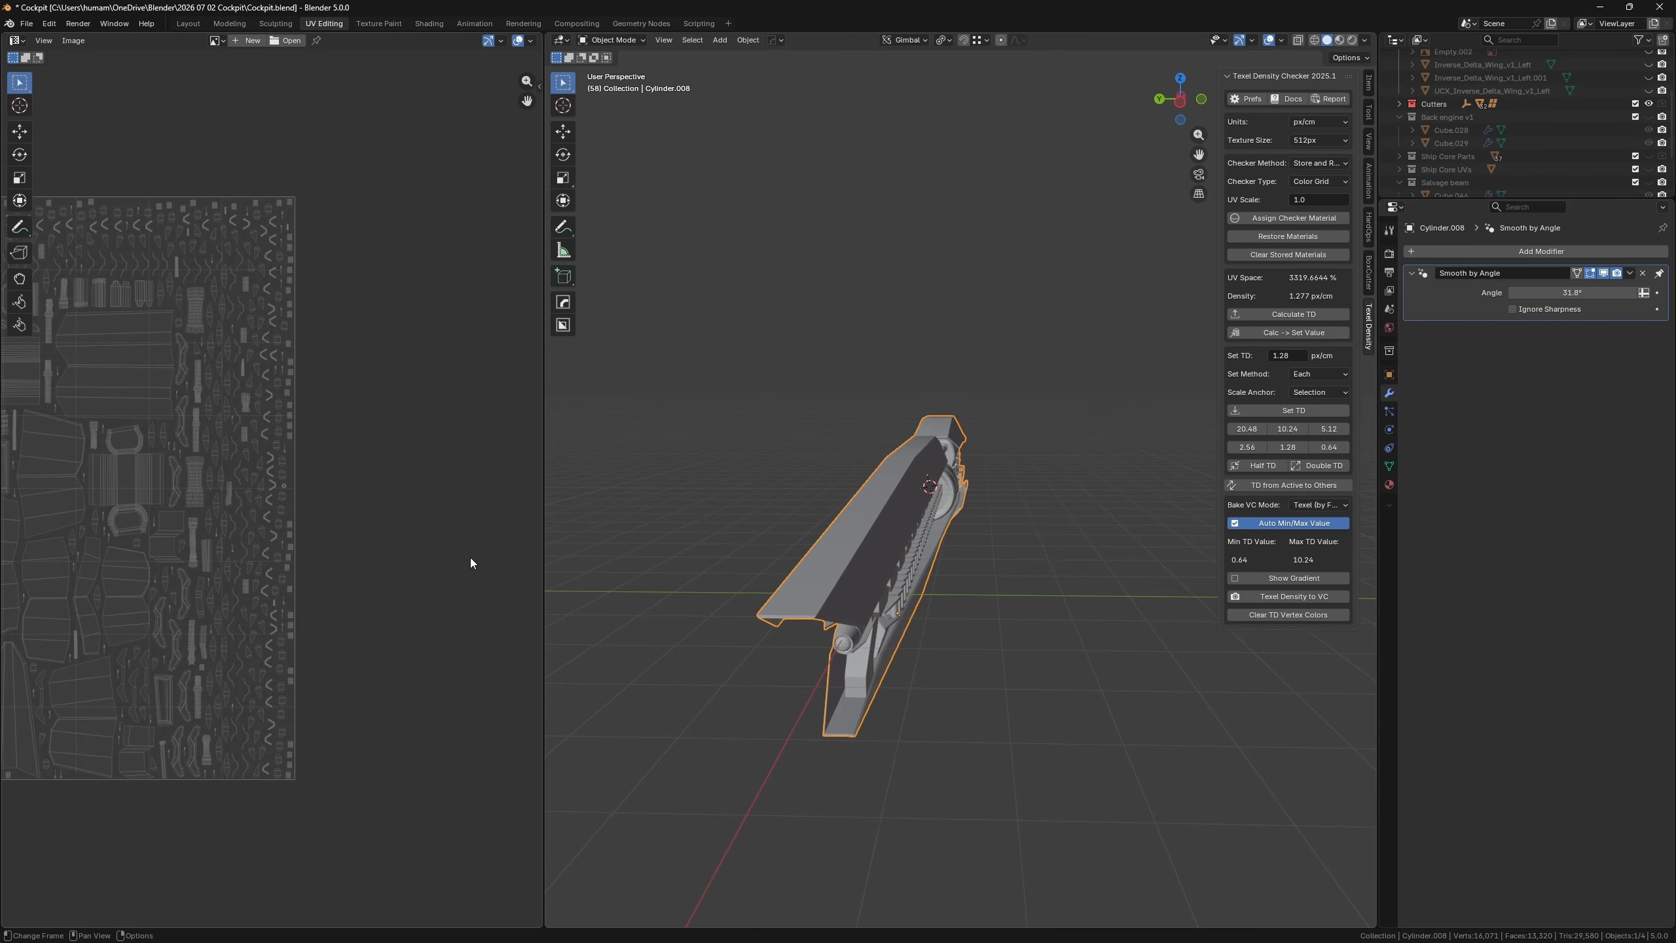
{"action": "scroll", "coordinate": [343, 552], "scroll_direction": "up", "scroll_amount": 3}
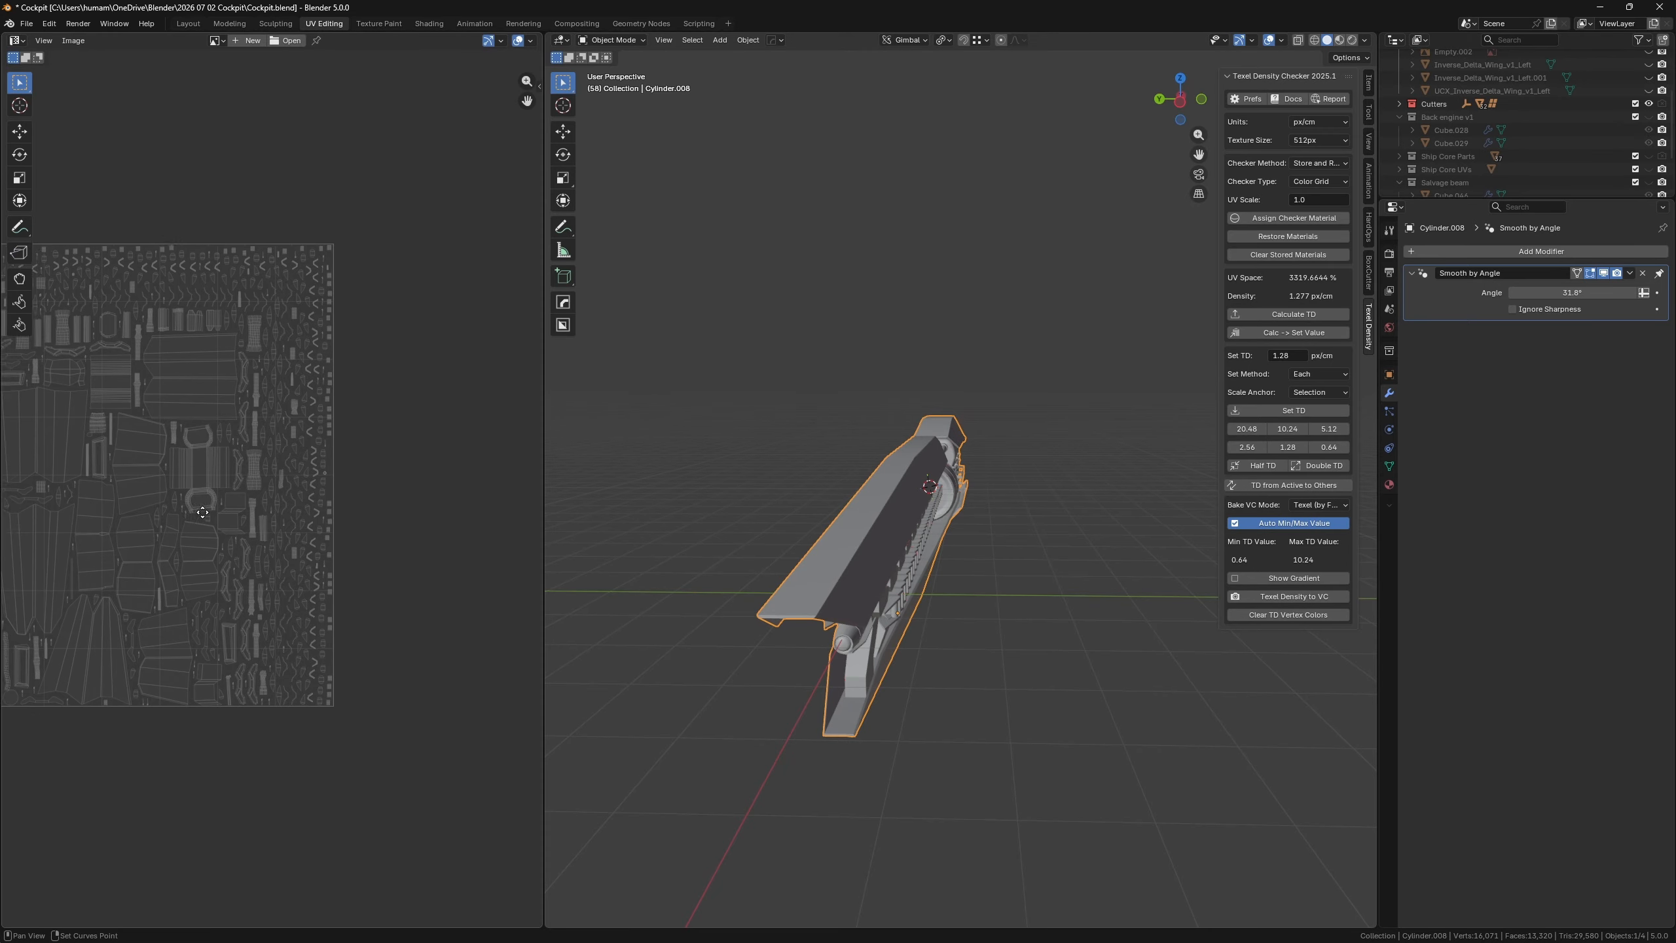
{"action": "scroll", "coordinate": [756, 549], "scroll_direction": "up", "scroll_amount": 3}
{"action": "middle_click_drag", "start_coordinate": [764, 784], "coordinate": [915, 532]}
- In Edit Mode, select the seam-delimited faces of the round nozzle tip and locate their island in the UV layout
{"action": "key", "text": "Tab"}
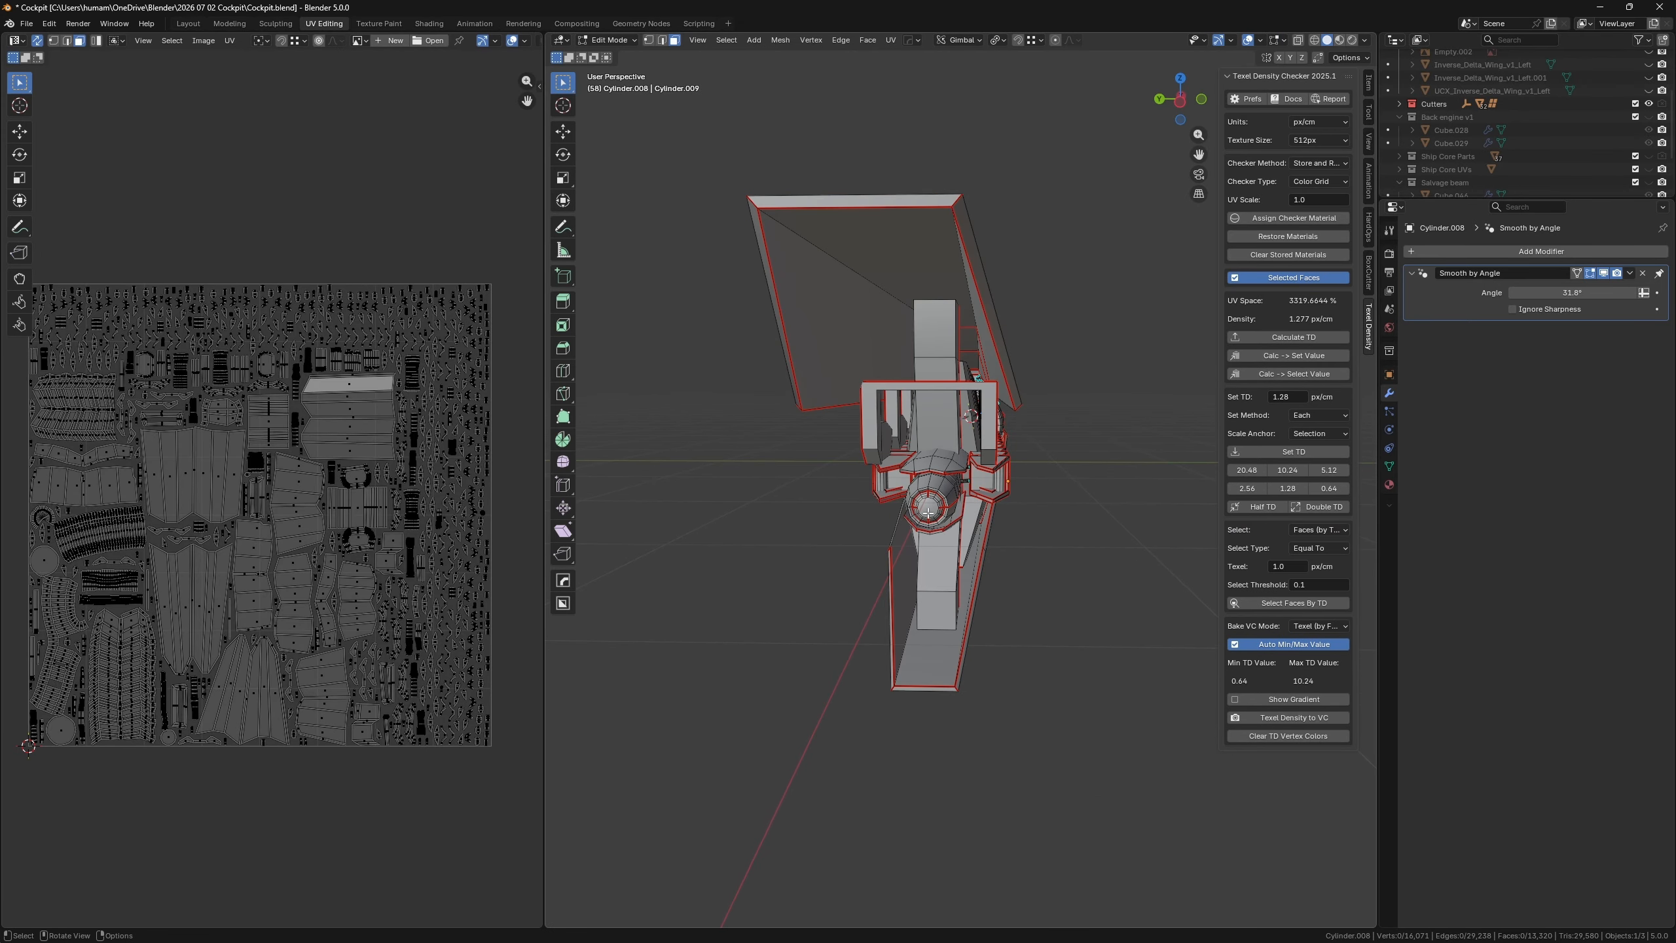
{"action": "left_click", "coordinate": [927, 507]}
{"action": "key", "text": "l"}
{"action": "scroll", "coordinate": [447, 662], "scroll_direction": "up", "scroll_amount": 5}
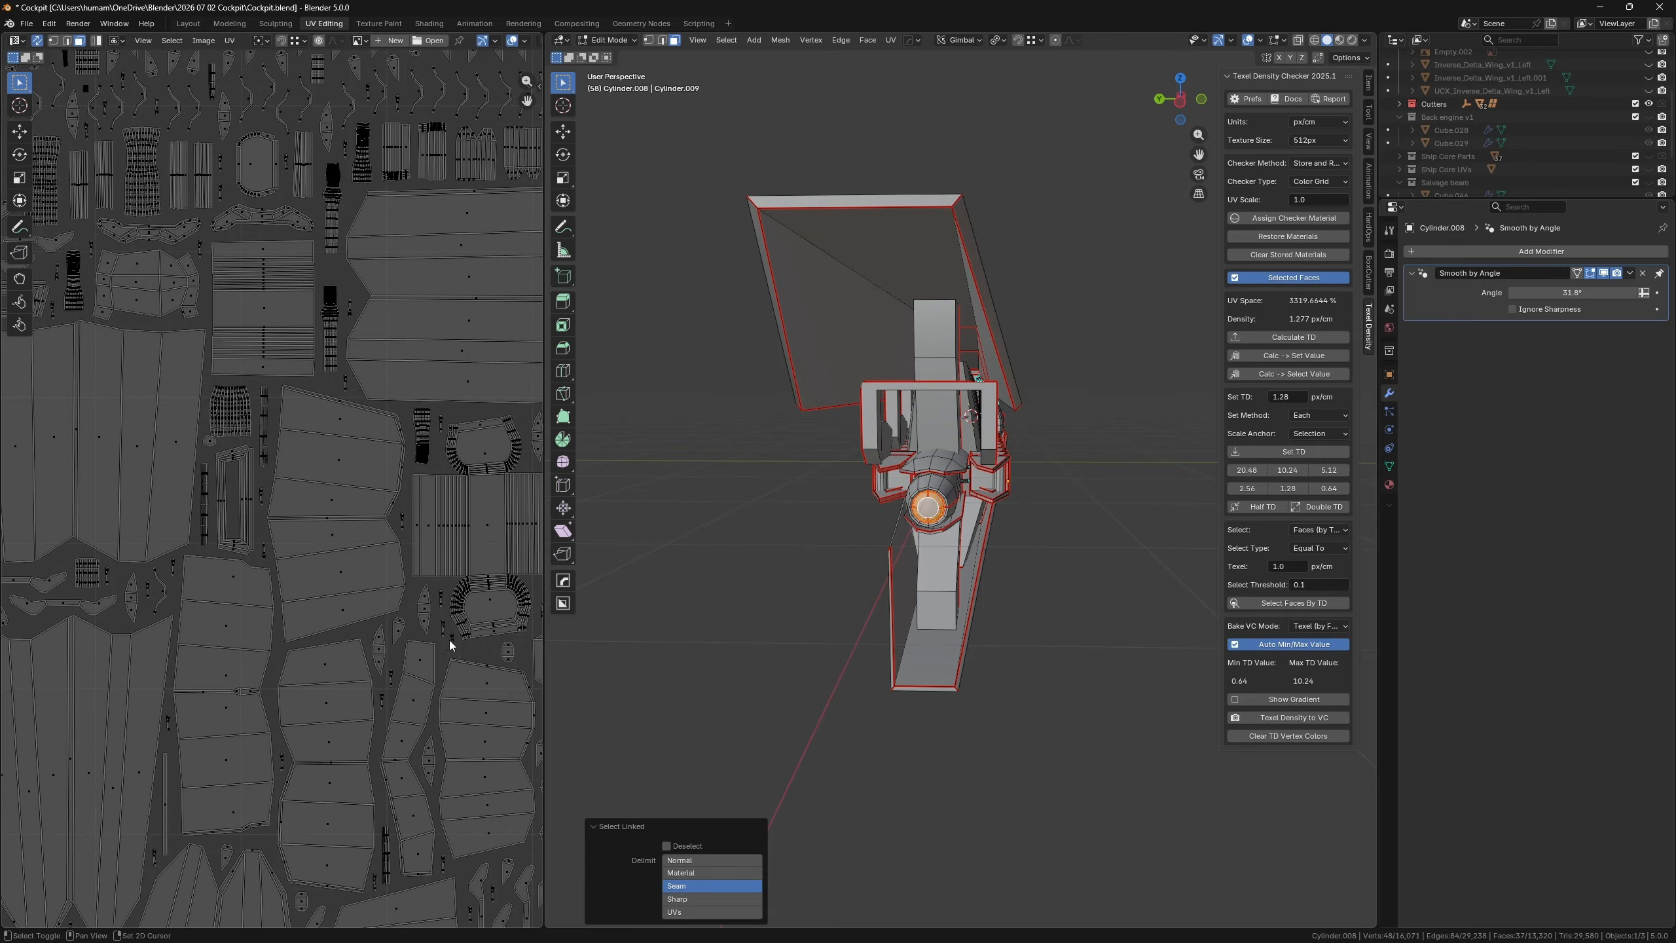
{"action": "scroll", "coordinate": [331, 545], "scroll_direction": "up", "scroll_amount": 2}
{"action": "middle_click_drag", "start_coordinate": [522, 412], "coordinate": [407, 405]}
{"action": "scroll", "coordinate": [396, 423], "scroll_direction": "down", "scroll_amount": 2}
{"action": "scroll", "coordinate": [329, 548], "scroll_direction": "up", "scroll_amount": 1}
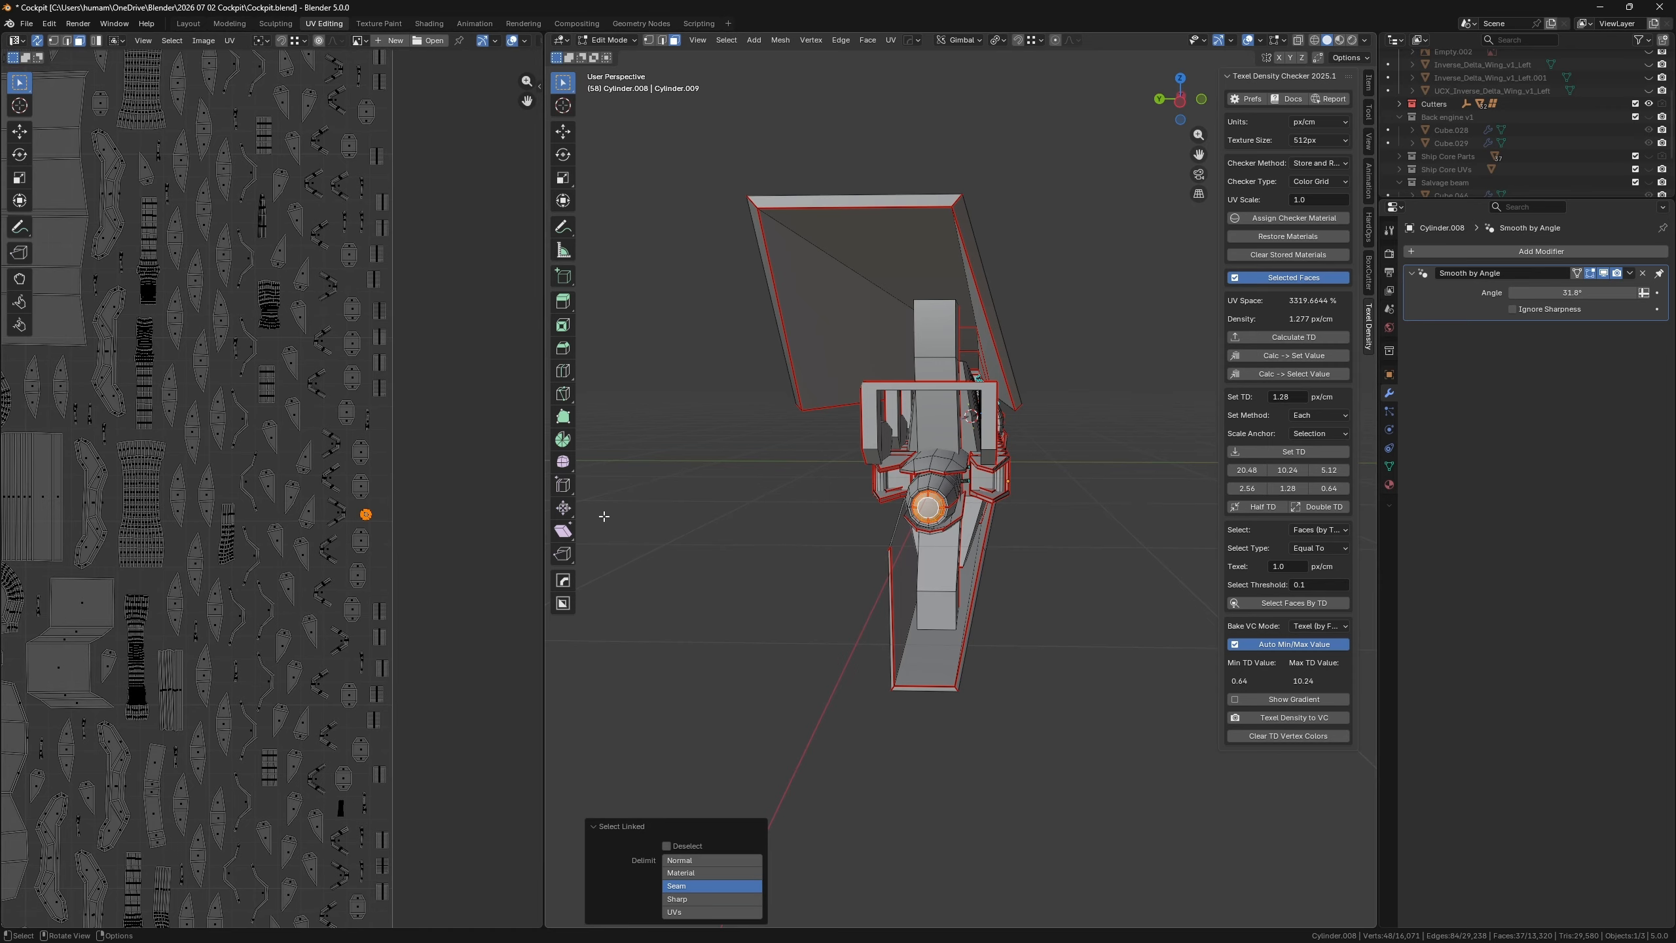
{"action": "scroll", "coordinate": [272, 528], "scroll_direction": "down", "scroll_amount": 4}
{"action": "middle_click_drag", "start_coordinate": [99, 498], "coordinate": [389, 469], "text": "shift"}
{"action": "middle_click_drag", "start_coordinate": [273, 486], "coordinate": [282, 485], "text": "shift"}
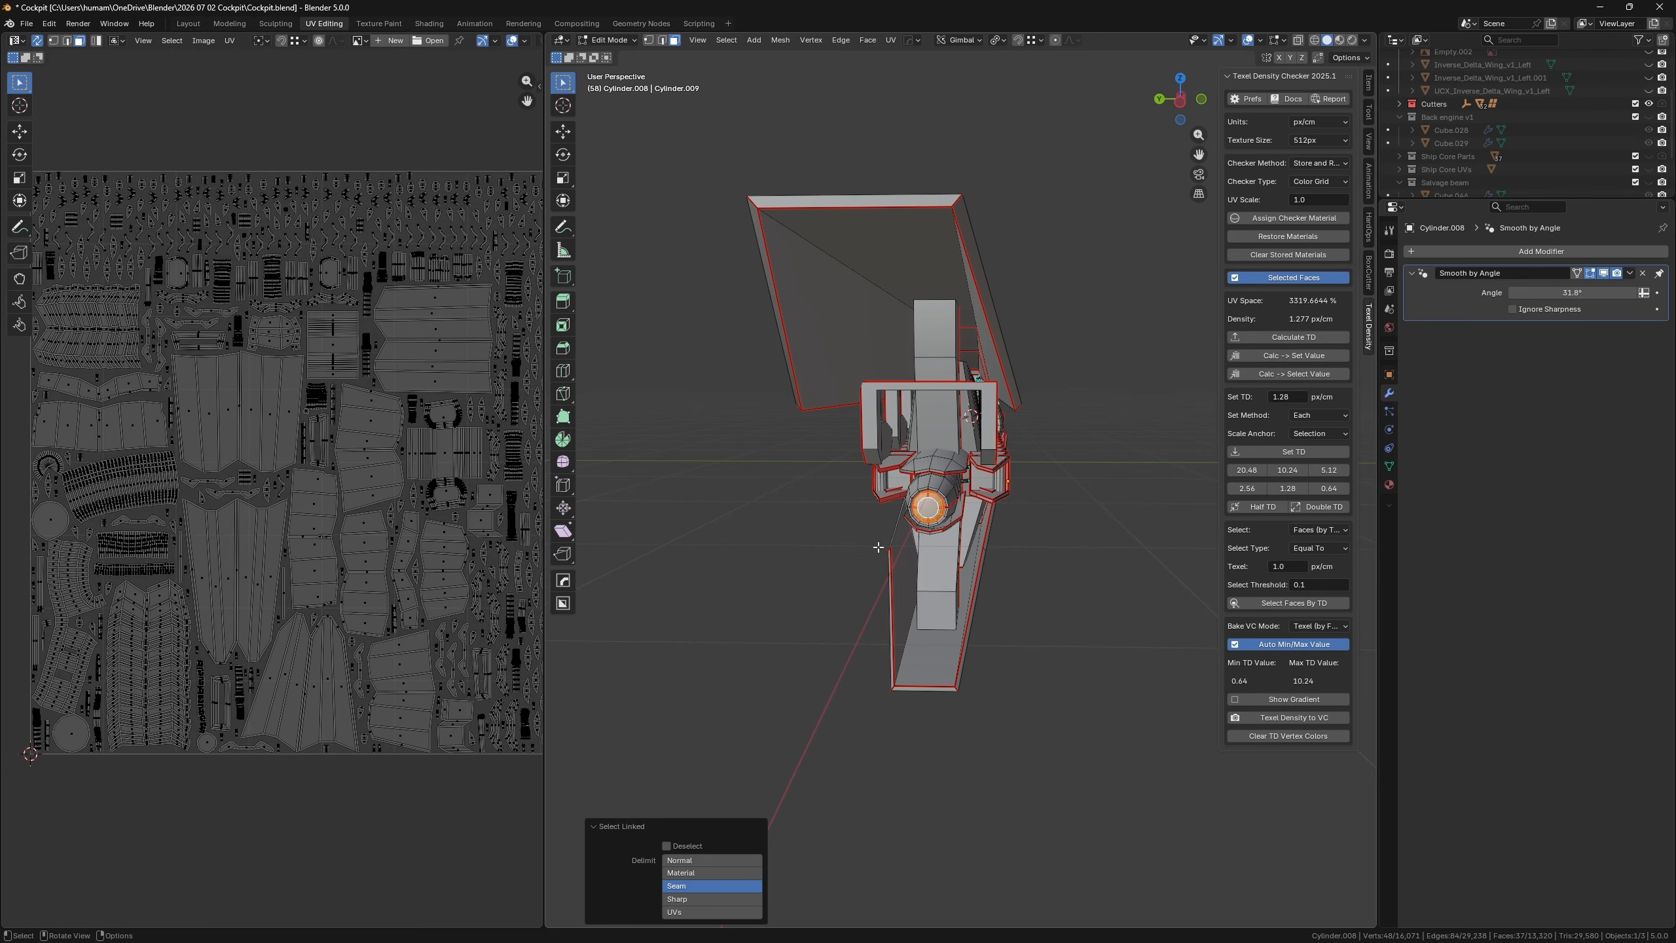
- Try to select the seam-delimited faces of the thin rods between the last brackets at the engine's narrow end
{"action": "middle_click_drag", "start_coordinate": [885, 538], "coordinate": [876, 476]}
{"action": "scroll", "coordinate": [788, 468], "scroll_direction": "up", "scroll_amount": 4}
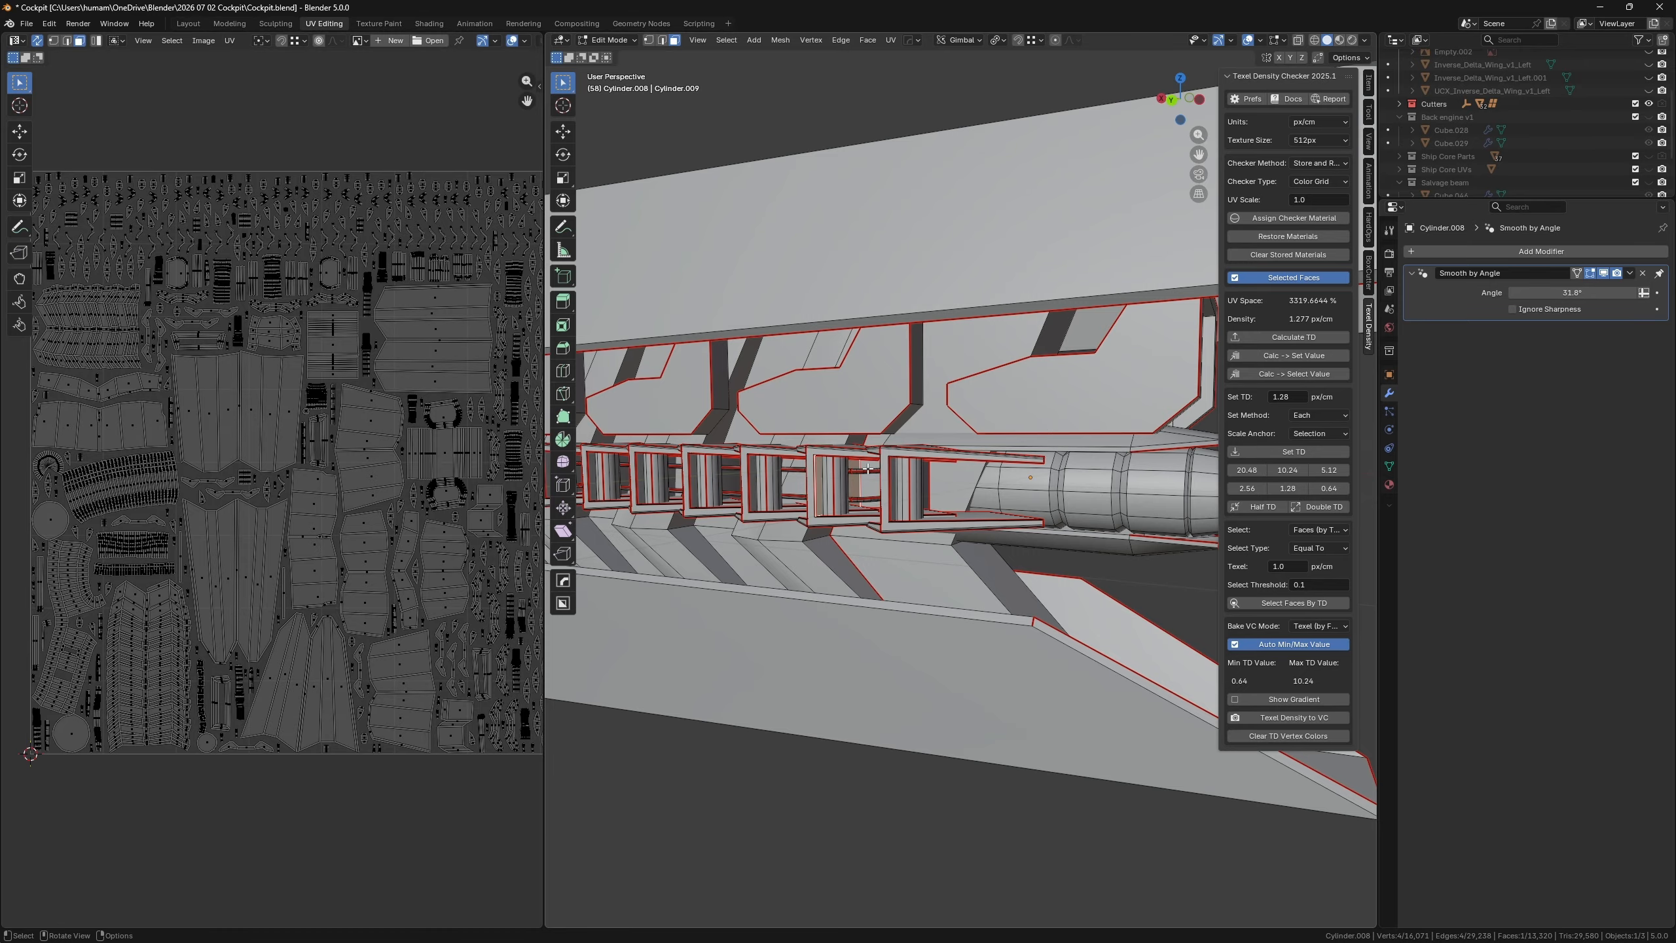
{"action": "left_click", "coordinate": [866, 468]}
{"action": "left_click", "coordinate": [861, 471]}
{"action": "key", "text": "ctrl+l"}
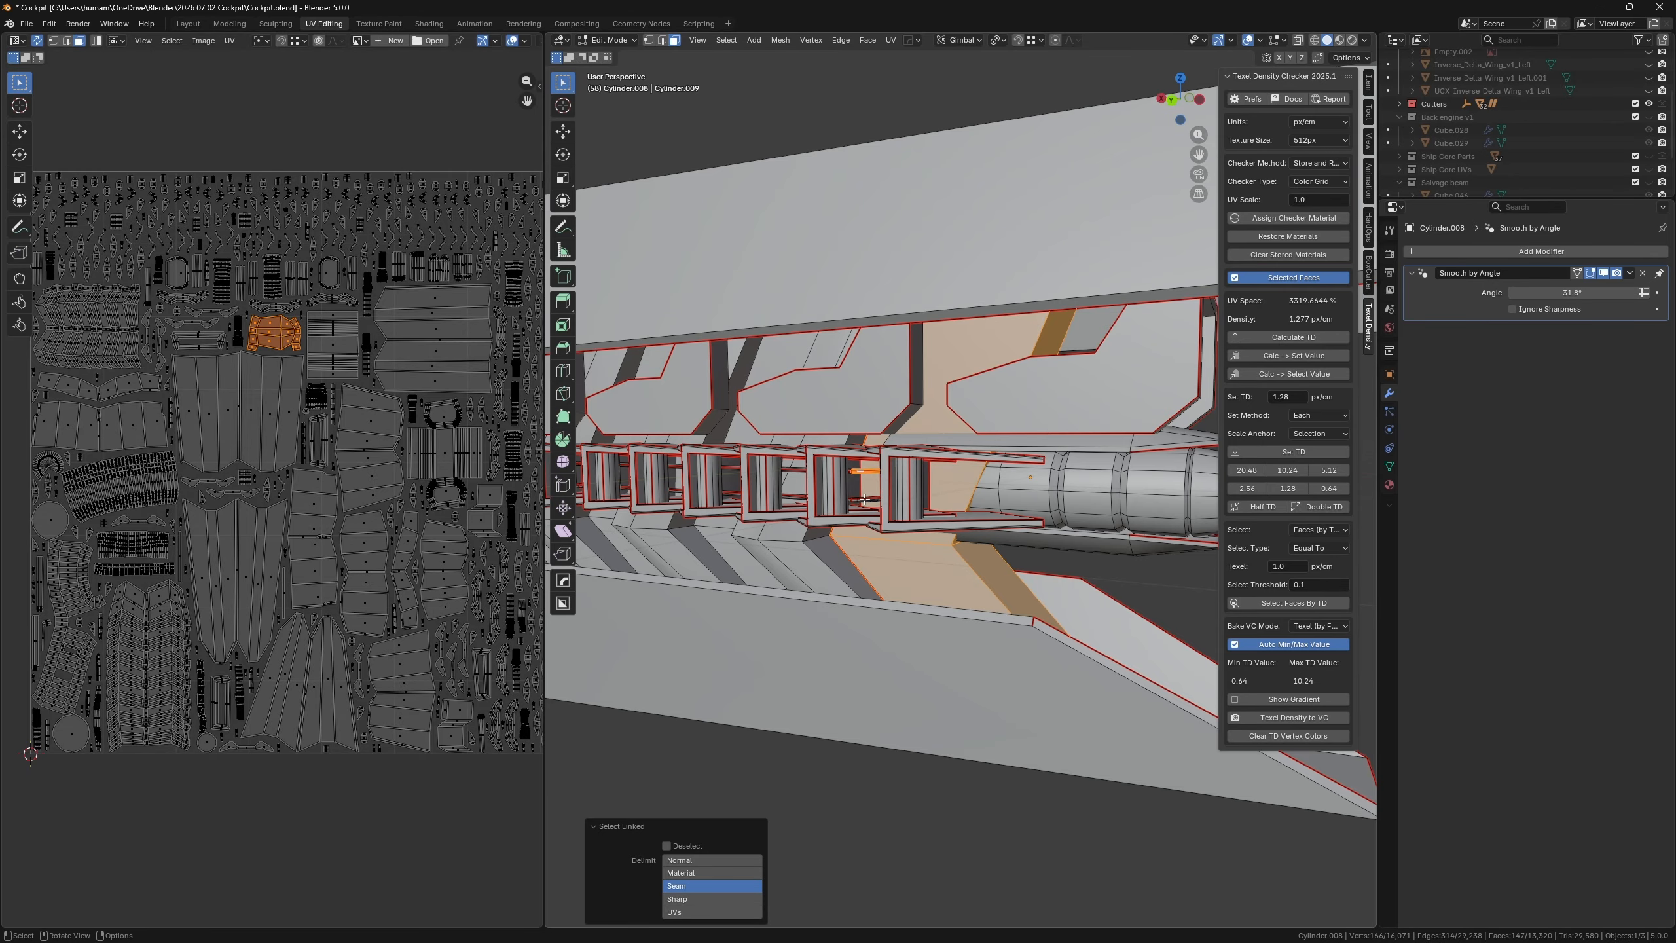
{"action": "left_click", "coordinate": [865, 500]}
{"action": "scroll", "coordinate": [792, 482], "scroll_direction": "up", "scroll_amount": 3}
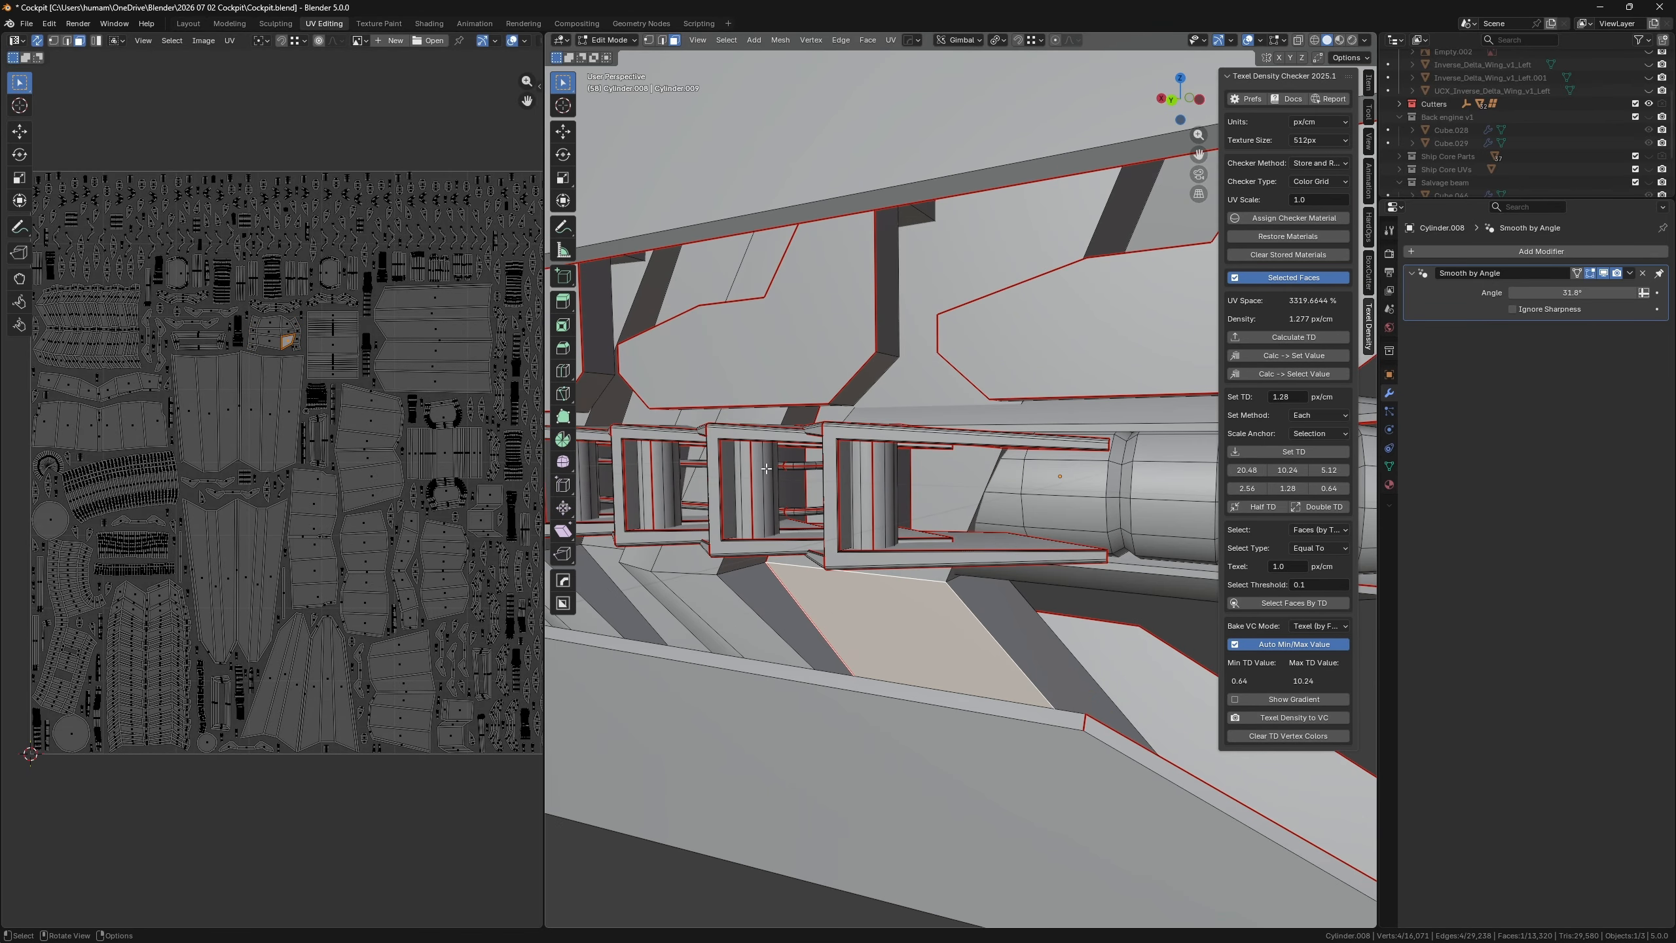
{"action": "key", "text": "l"}
{"action": "key", "text": "l"}
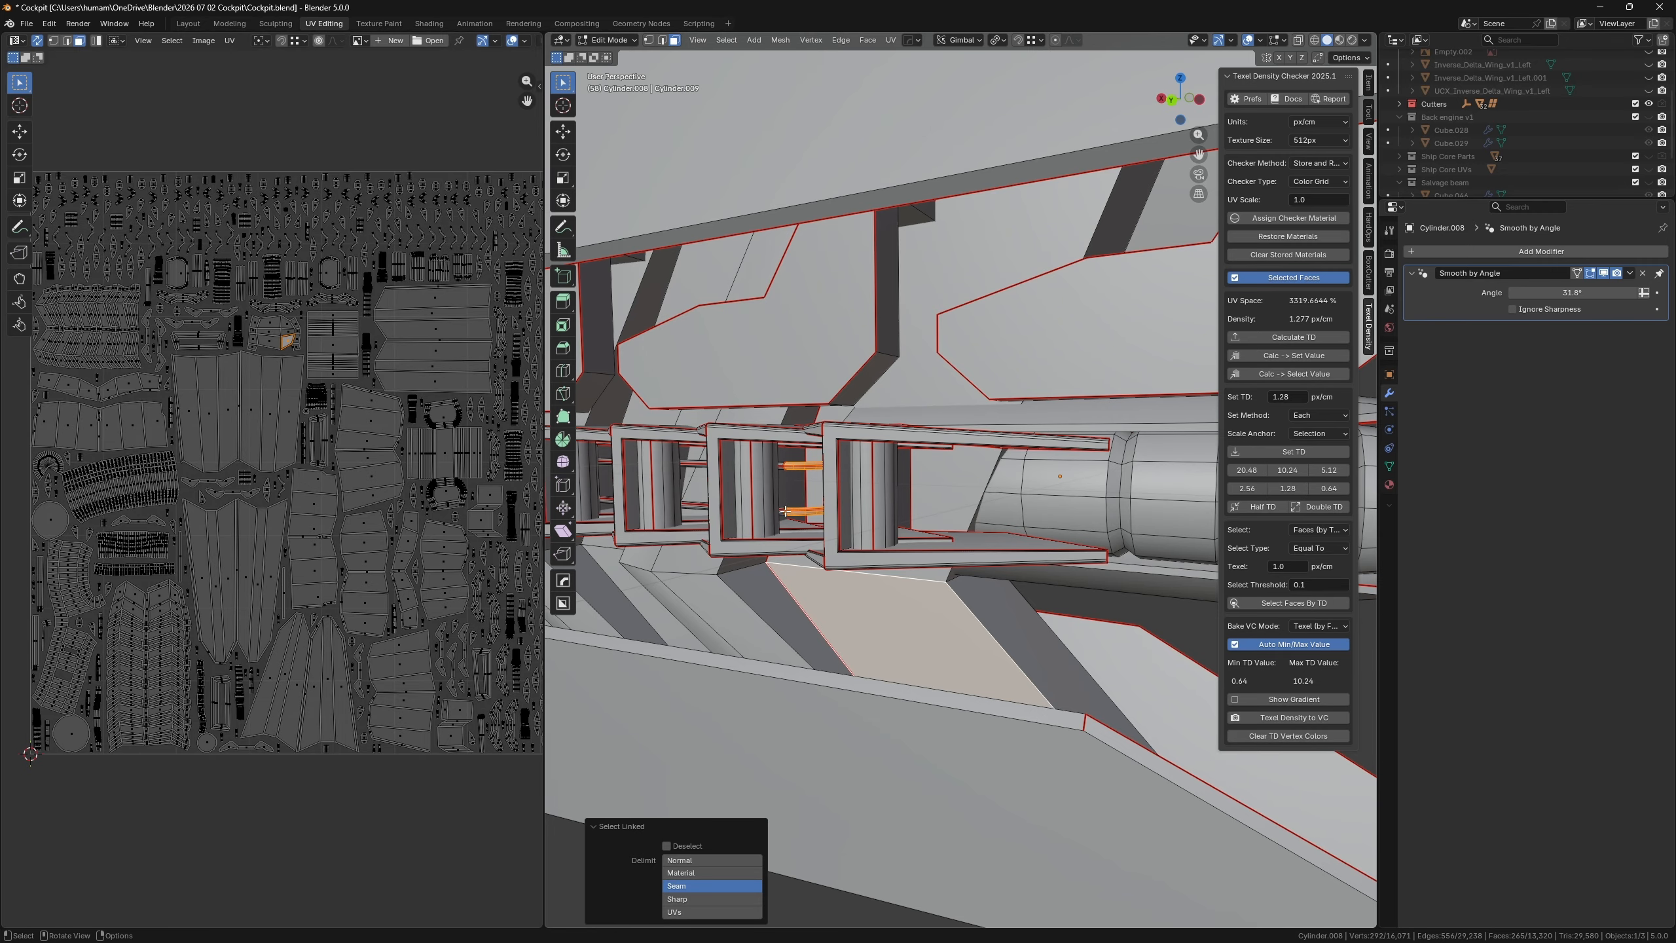
{"action": "key", "text": "l"}
{"action": "key", "text": "l"}
- Replace the selection with the seam-delimited faces of the upper and lower straight rods running through the narrow-end brackets
{"action": "middle_click_drag", "start_coordinate": [726, 497], "coordinate": [1024, 468]}
{"action": "left_click", "coordinate": [1038, 470]}
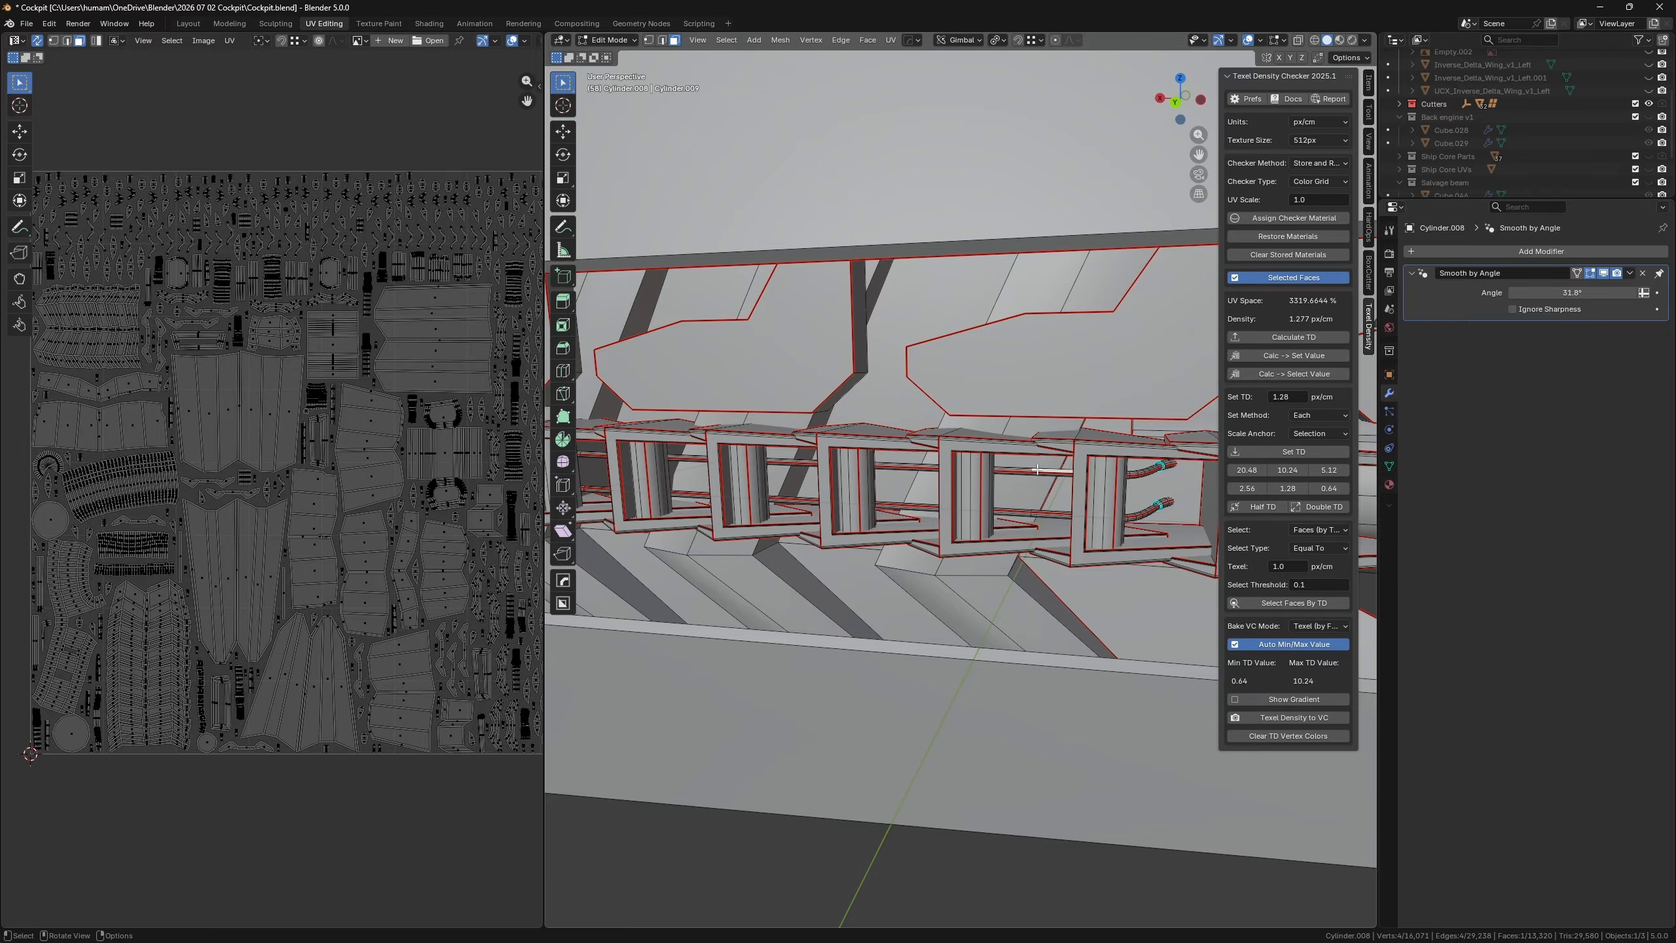
{"action": "key", "text": "ctrl+l"}
{"action": "key", "text": "l"}
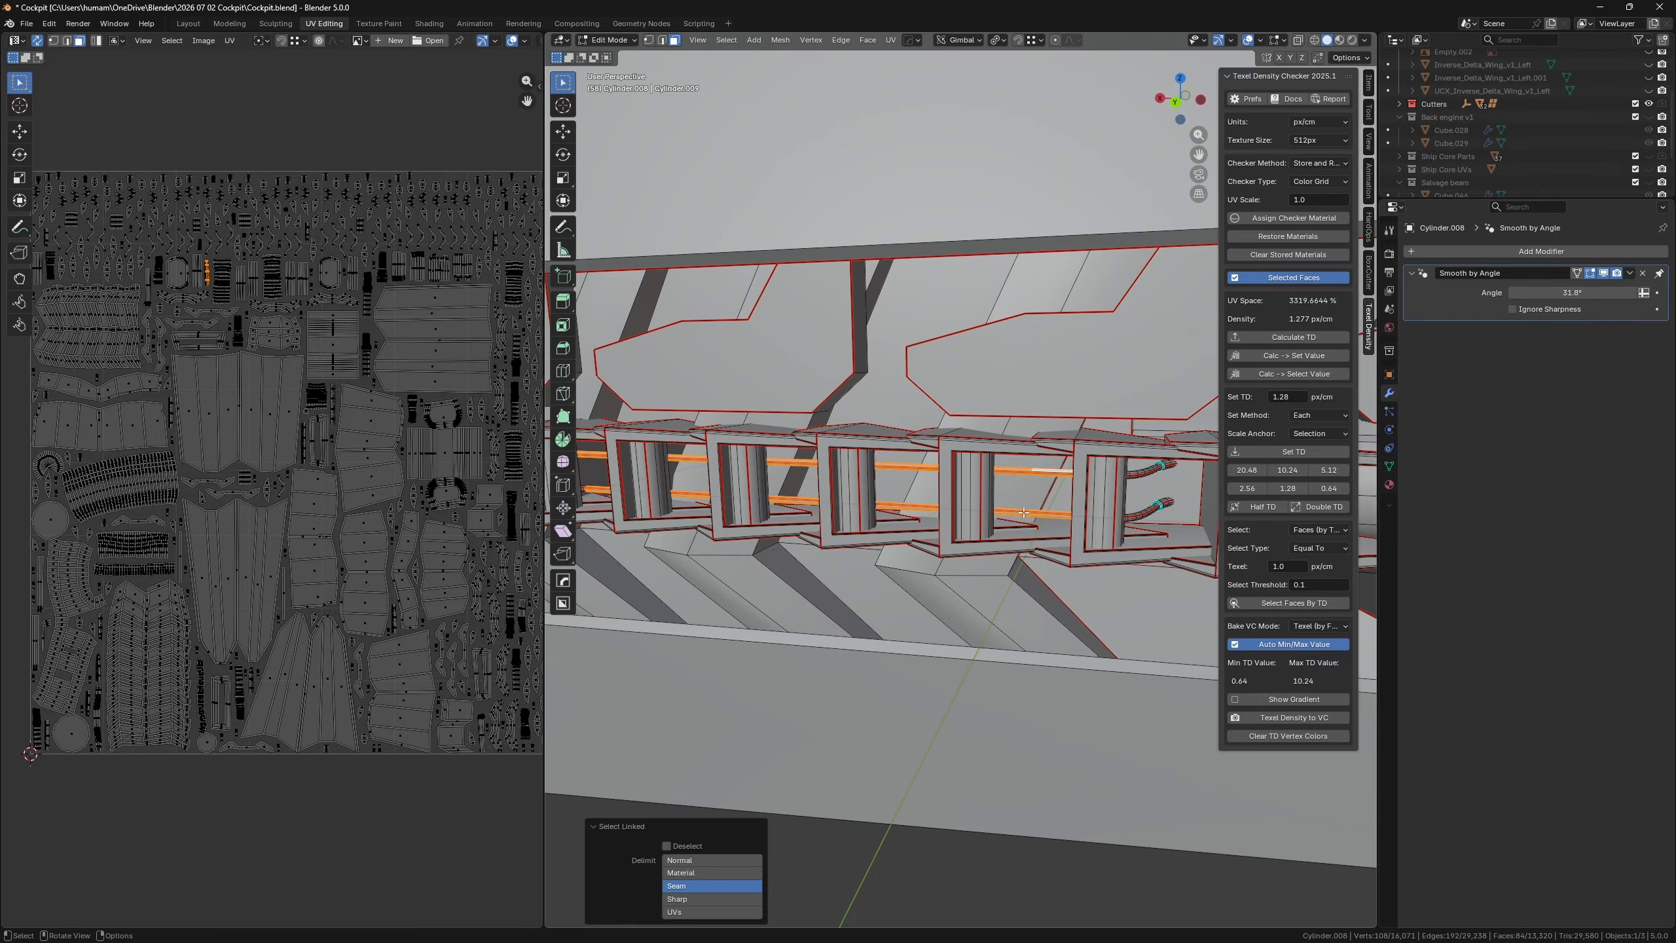
- Add the next seam-delimited stretches of the thin rods, further along the bracket row toward the wide end
{"action": "scroll", "coordinate": [1080, 517], "scroll_direction": "down", "scroll_amount": 4}
{"action": "middle_click_drag", "start_coordinate": [1080, 517], "coordinate": [1004, 525], "text": "shift"}
{"action": "scroll", "coordinate": [1050, 614], "scroll_direction": "up", "scroll_amount": 3}
{"action": "scroll", "coordinate": [1025, 529], "scroll_direction": "up", "scroll_amount": 1}
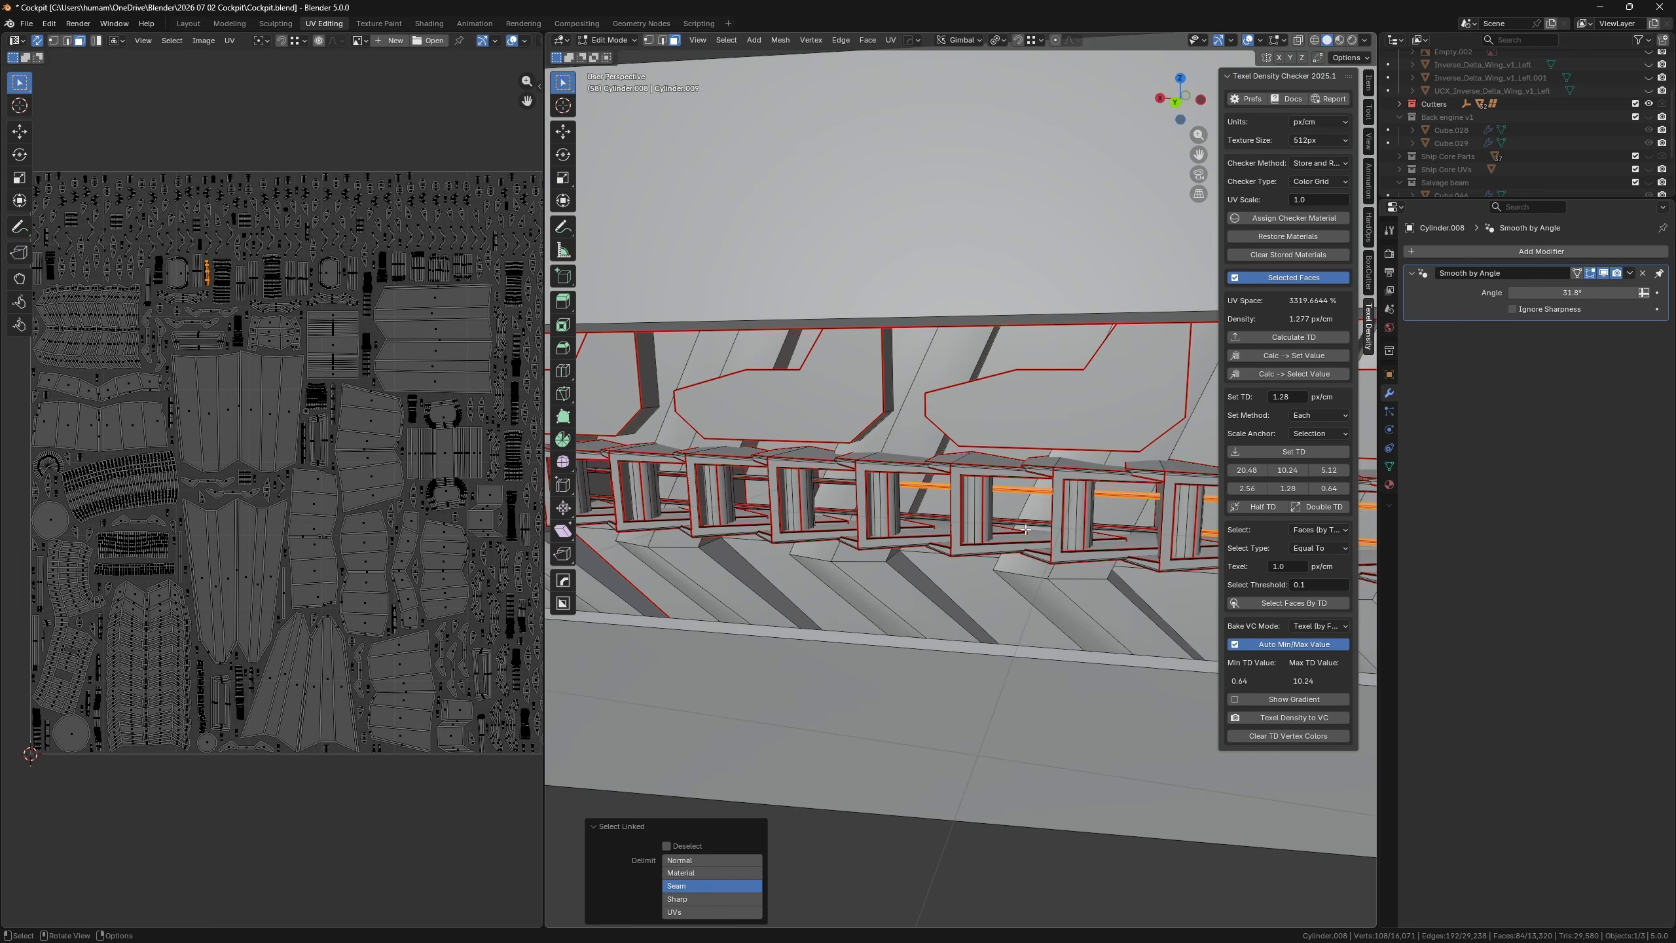
{"action": "key", "text": "l"}
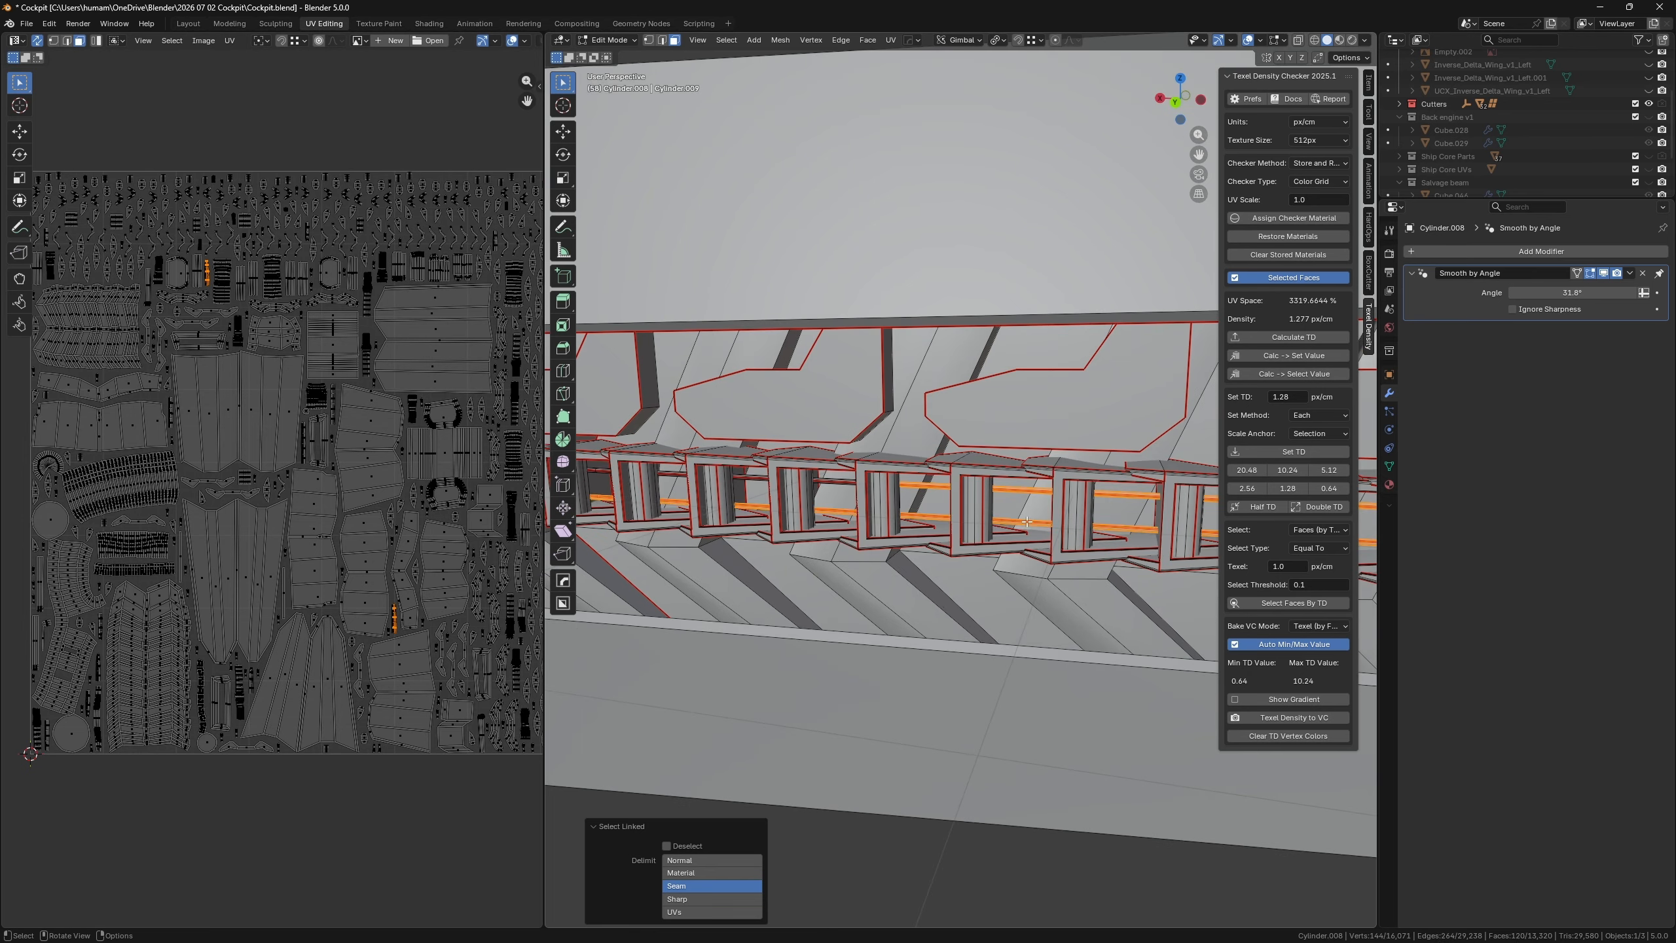
{"action": "key", "text": "l"}
- Extend the selection with the upper and lower rod stretches beyond the middle of the bracket row
{"action": "scroll", "coordinate": [832, 482], "scroll_direction": "down", "scroll_amount": 4}
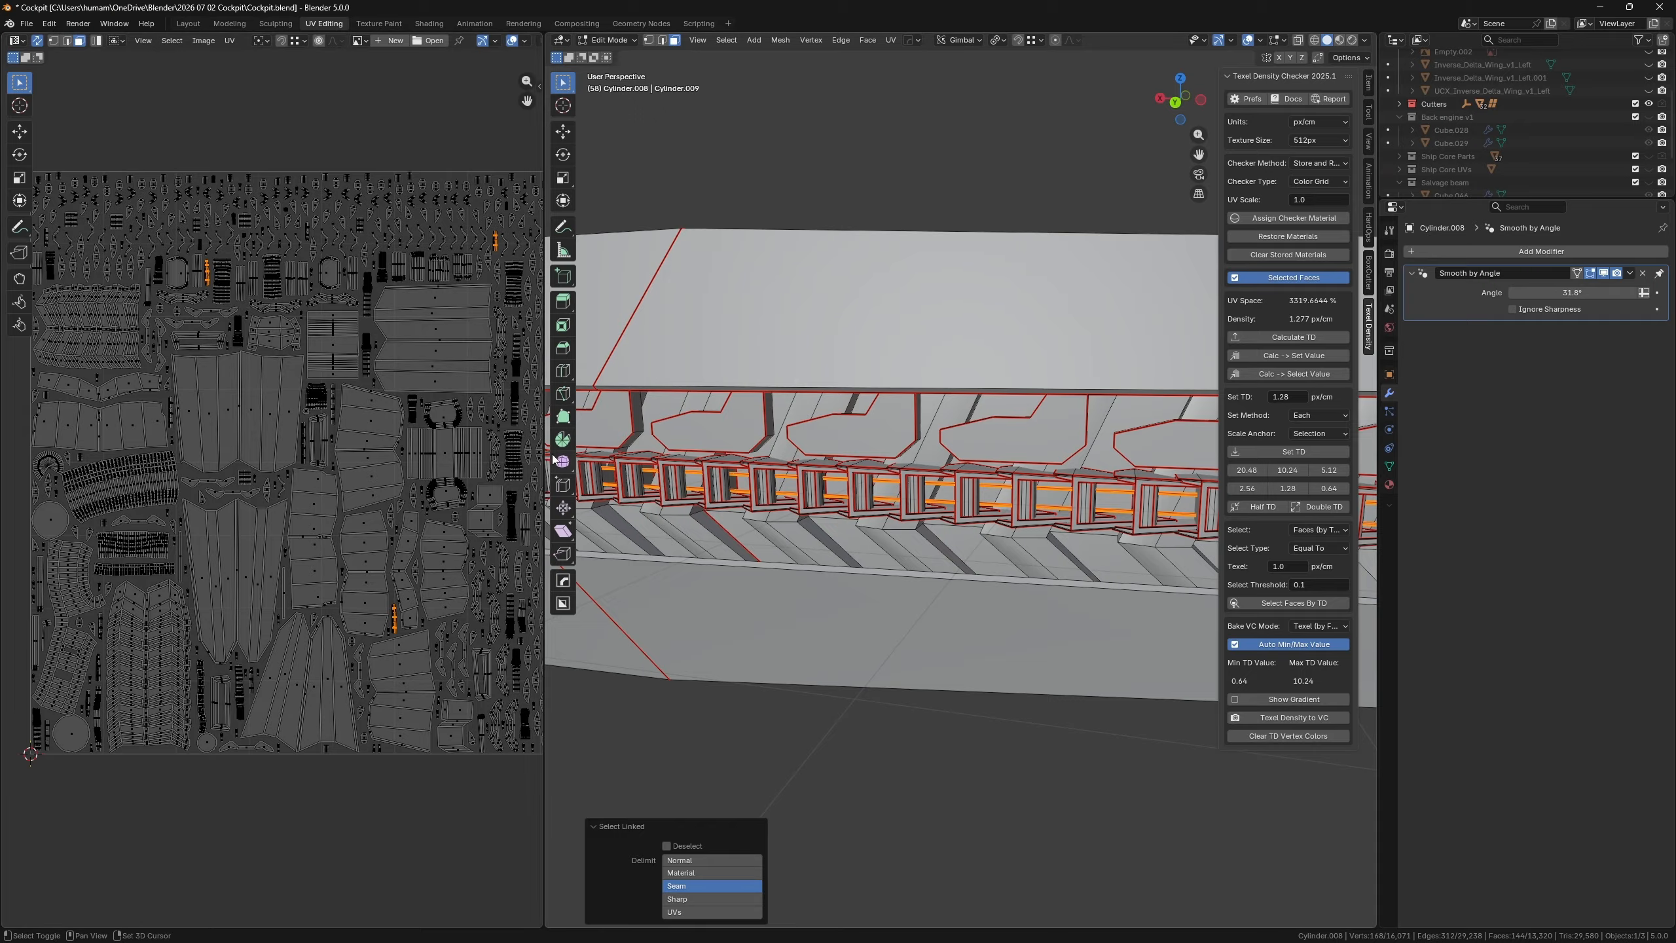
{"action": "middle_click_drag", "start_coordinate": [756, 506], "coordinate": [1088, 521], "text": "shift"}
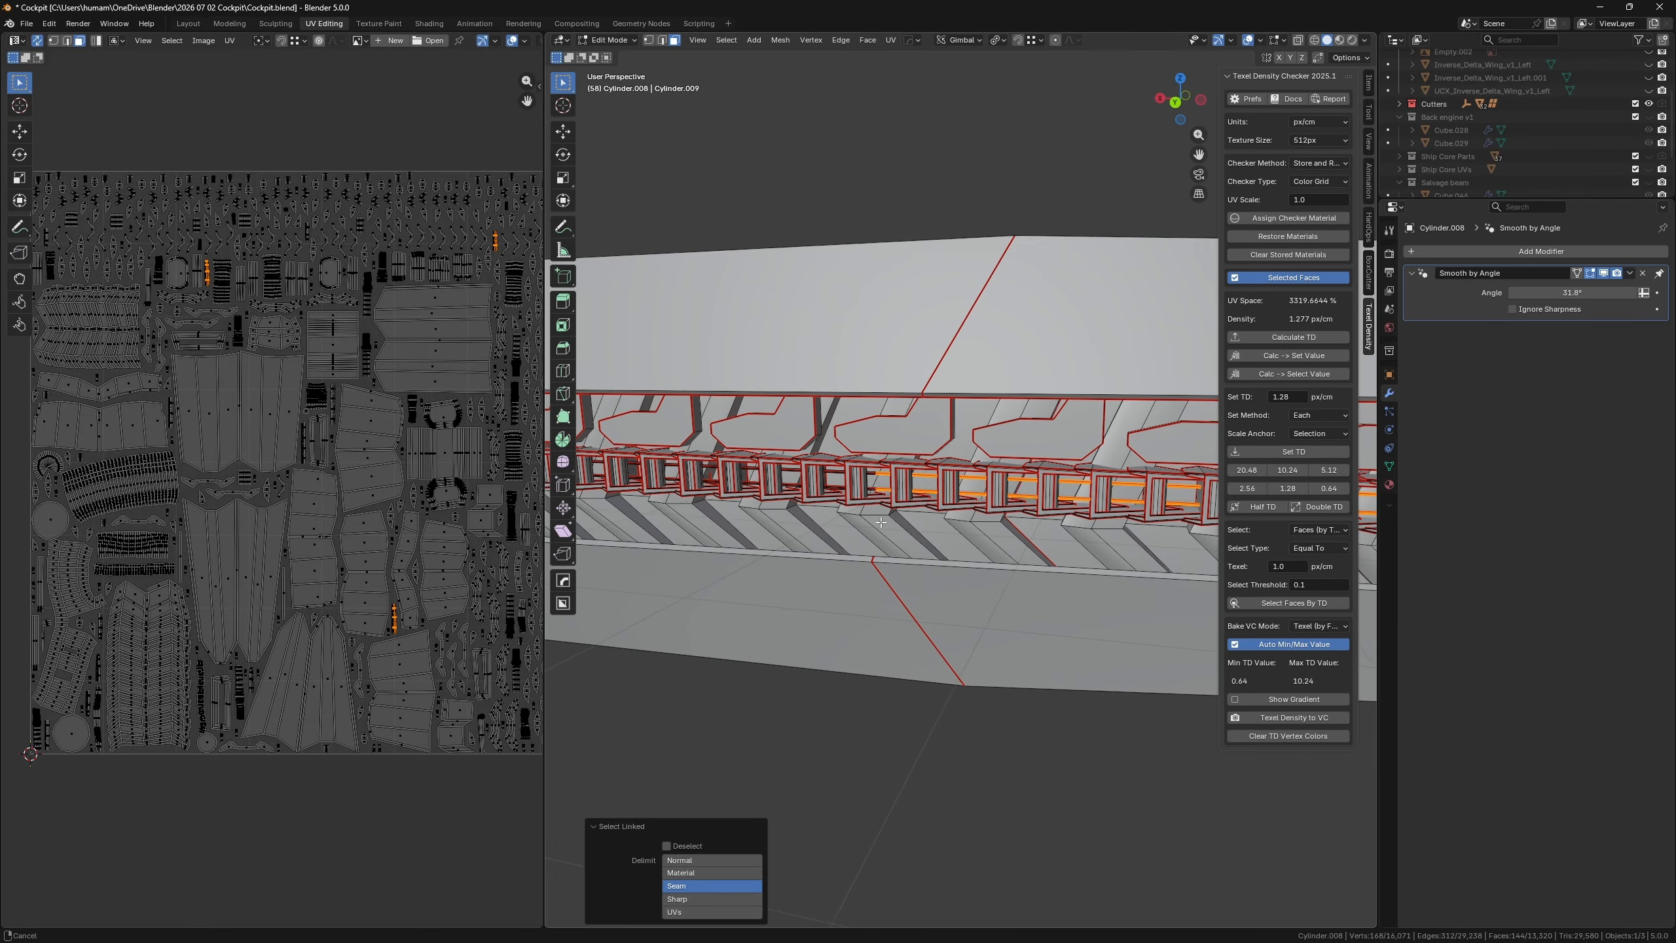
{"action": "scroll", "coordinate": [871, 501], "scroll_direction": "up", "scroll_amount": 2}
{"action": "middle_click_drag", "start_coordinate": [640, 476], "coordinate": [784, 485], "text": "shift"}
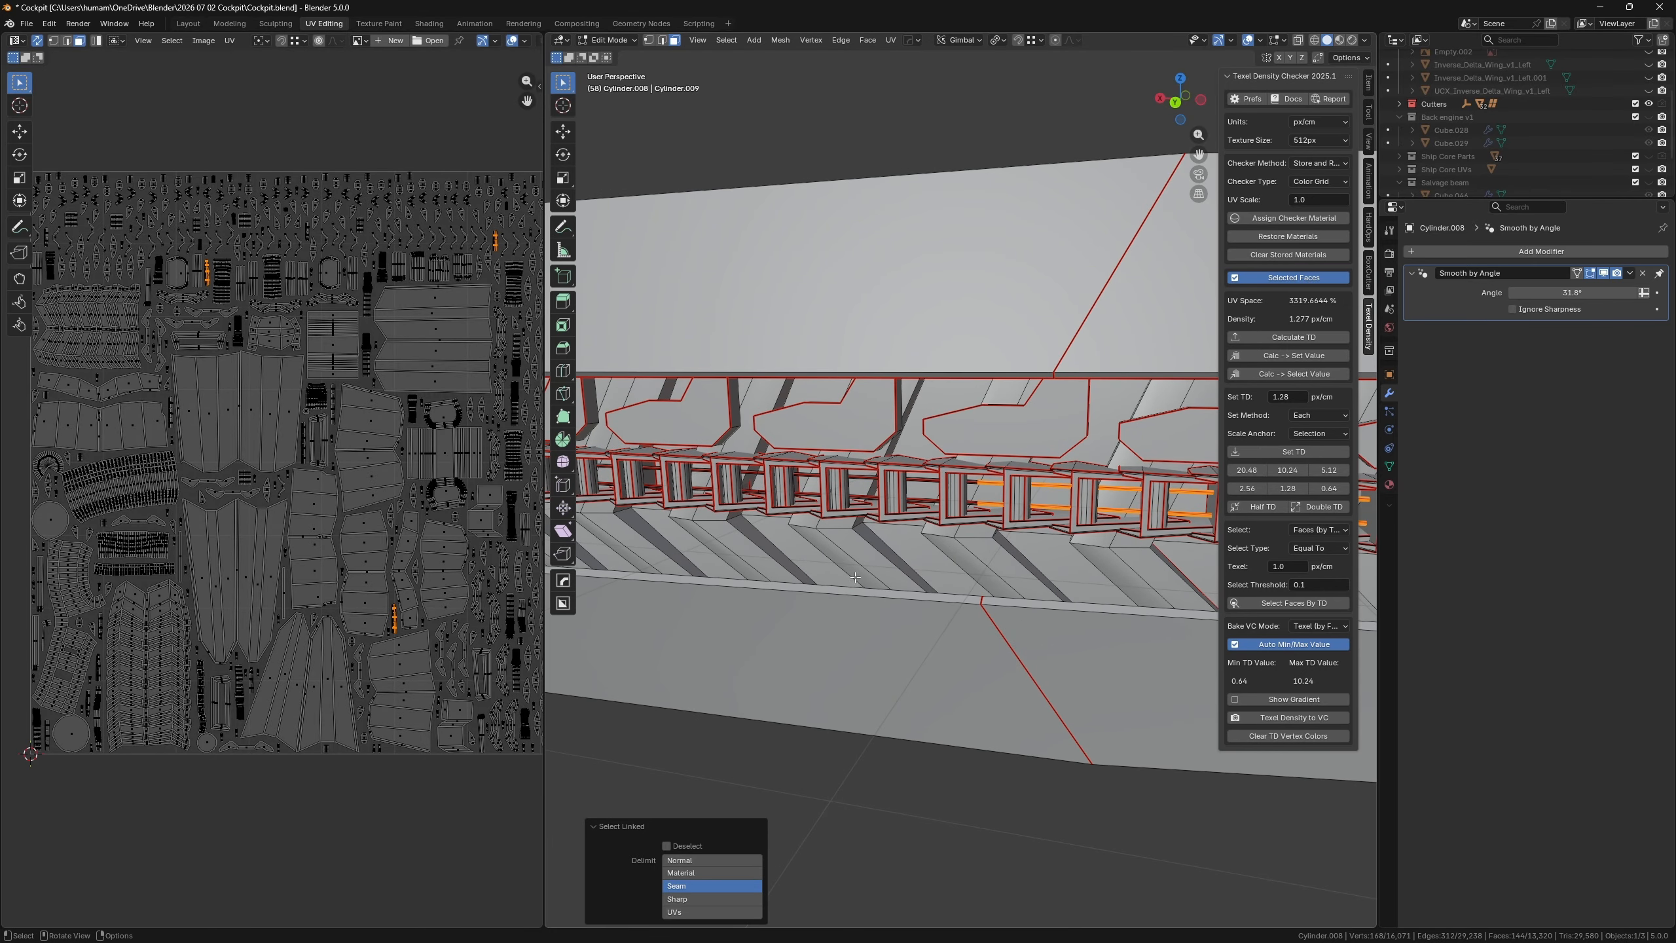
{"action": "scroll", "coordinate": [948, 537], "scroll_direction": "up", "scroll_amount": 1}
{"action": "scroll", "coordinate": [957, 491], "scroll_direction": "up", "scroll_amount": 2}
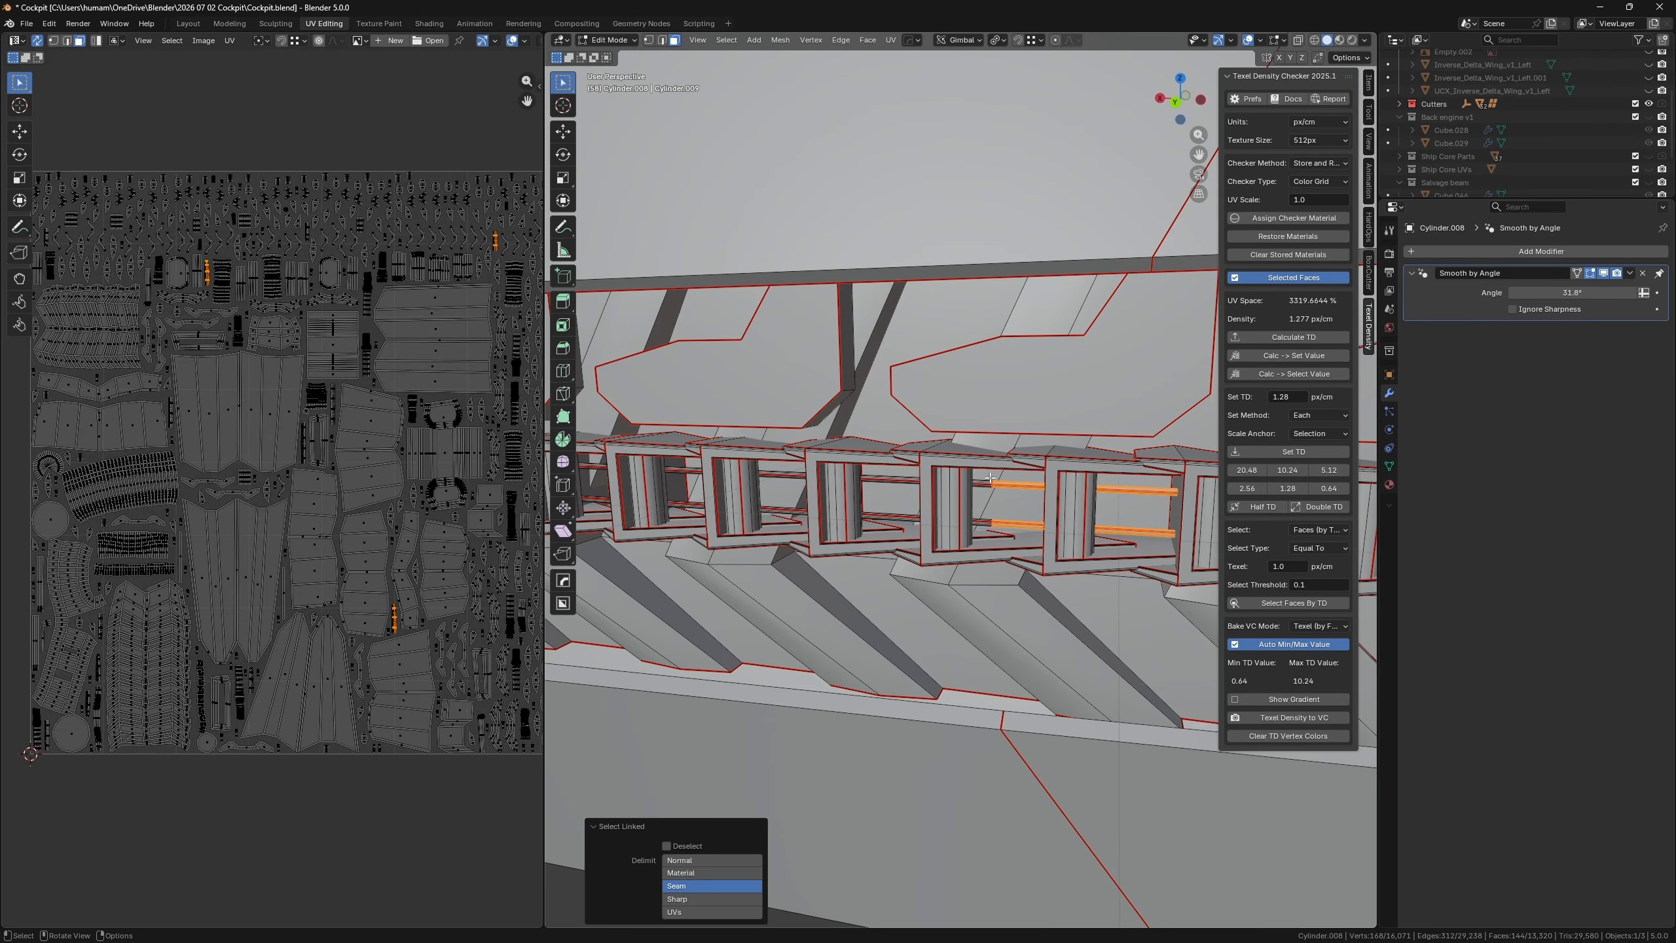
{"action": "key", "text": "l"}
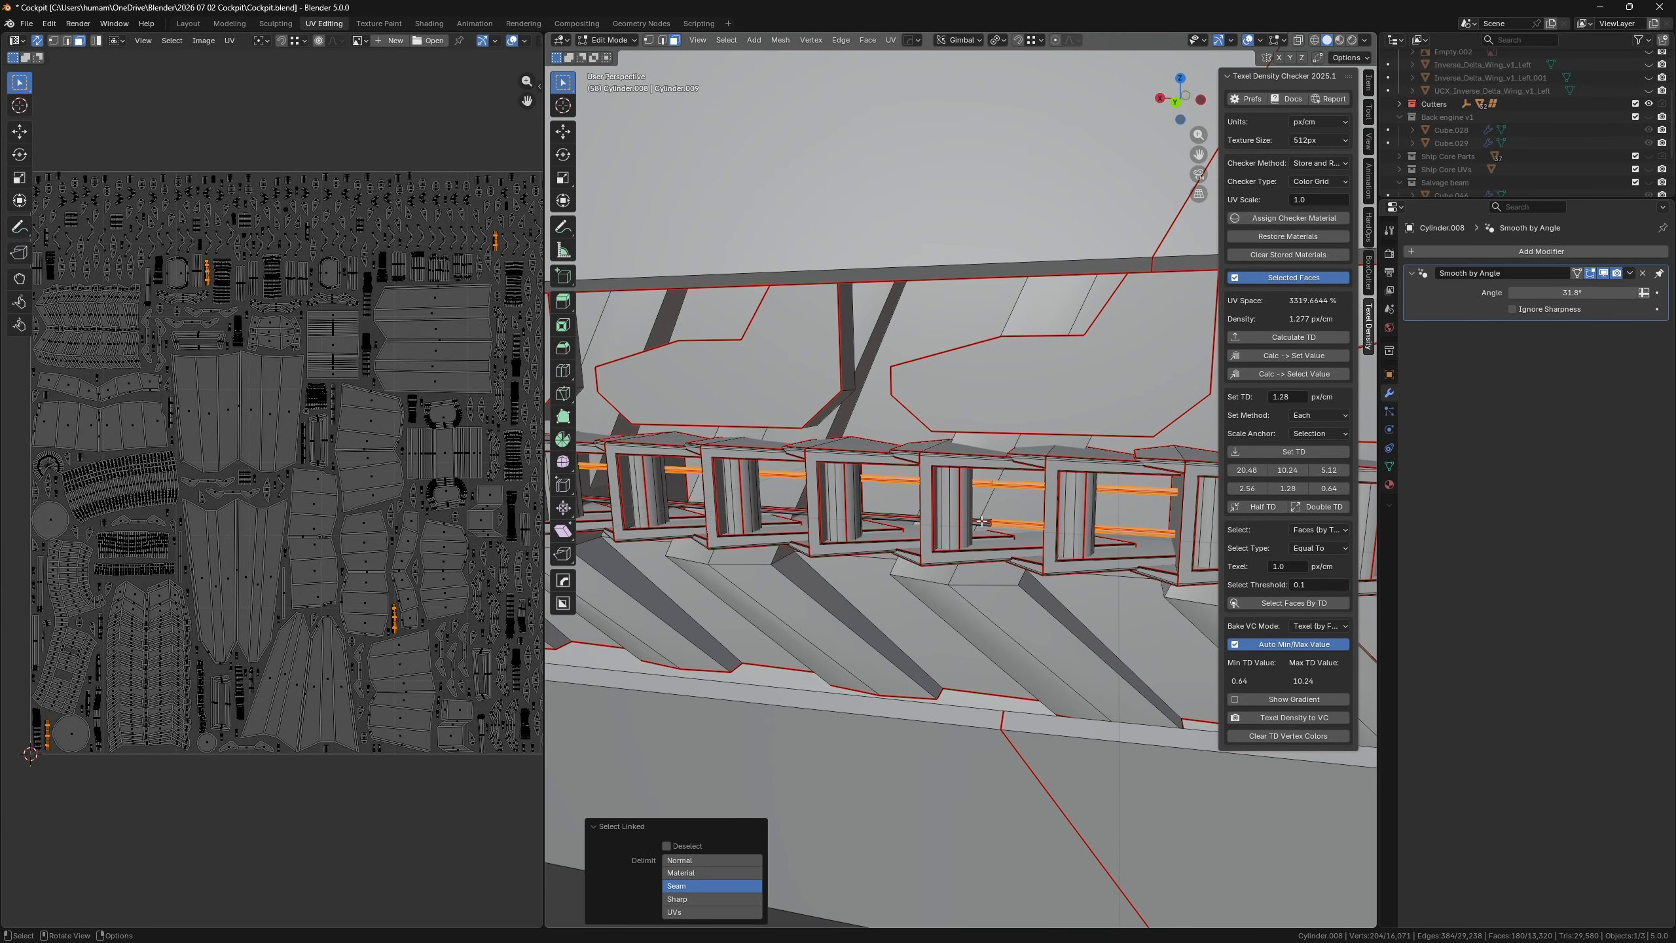
{"action": "key", "text": "l"}
- Add the final rod stretches and their bent ends beside the round housing at the wide end of the bracket row
{"action": "scroll", "coordinate": [990, 523], "scroll_direction": "down", "scroll_amount": 3}
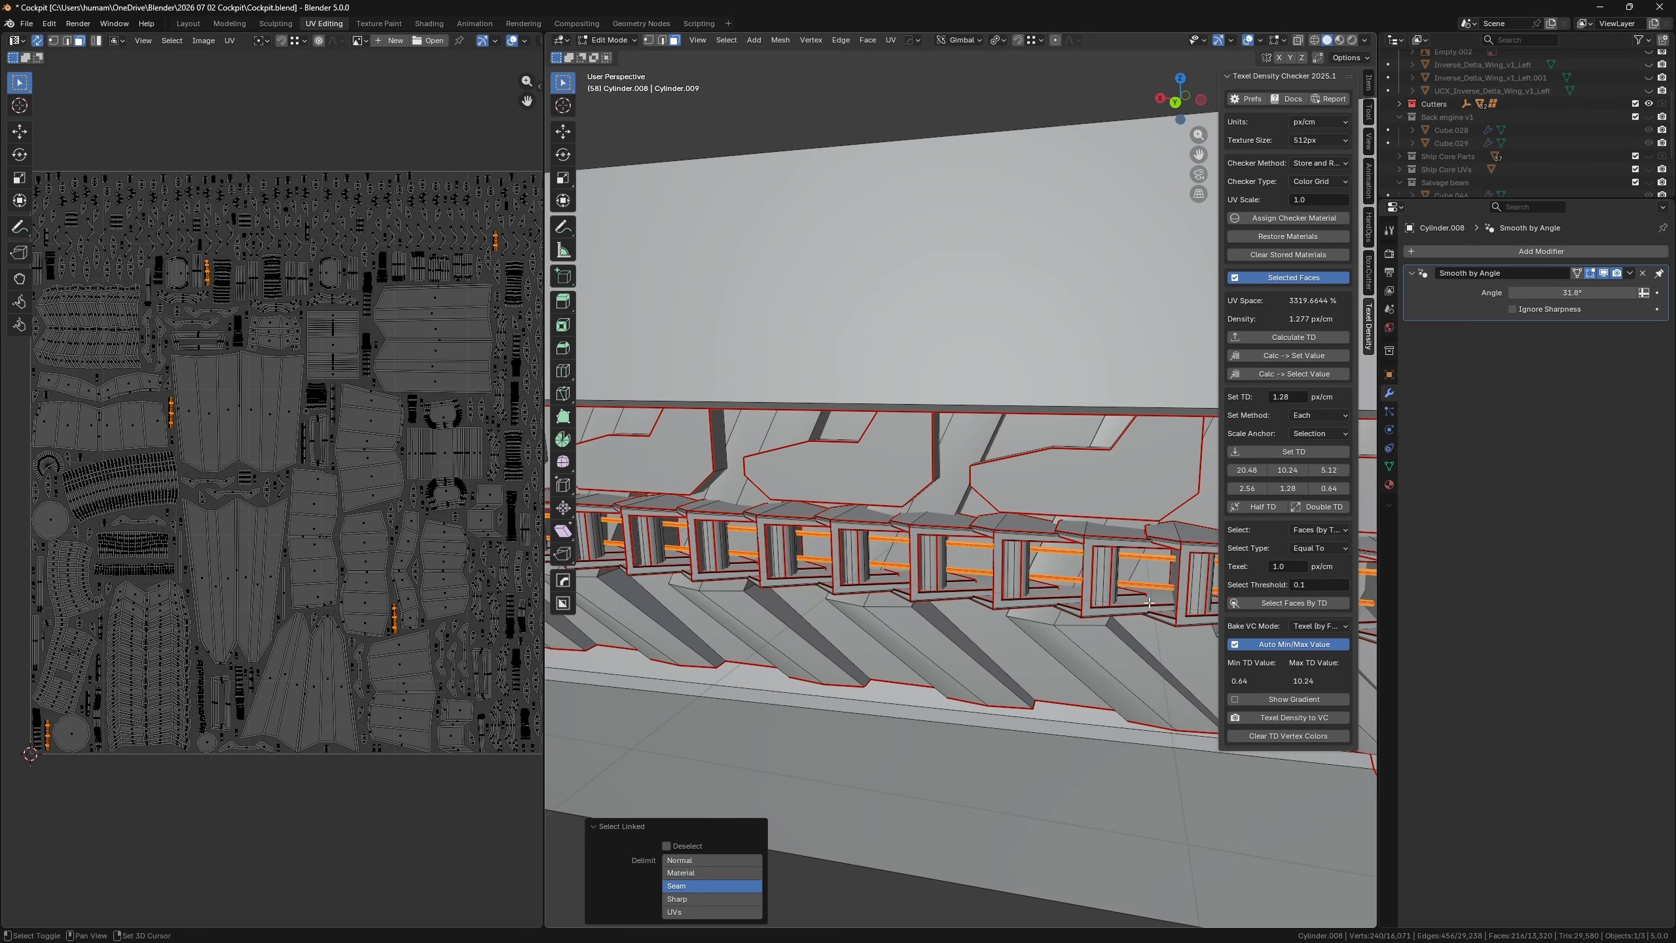
{"action": "middle_click_drag", "start_coordinate": [961, 593], "coordinate": [1178, 618], "text": "shift"}
{"action": "scroll", "coordinate": [778, 541], "scroll_direction": "up", "scroll_amount": 3}
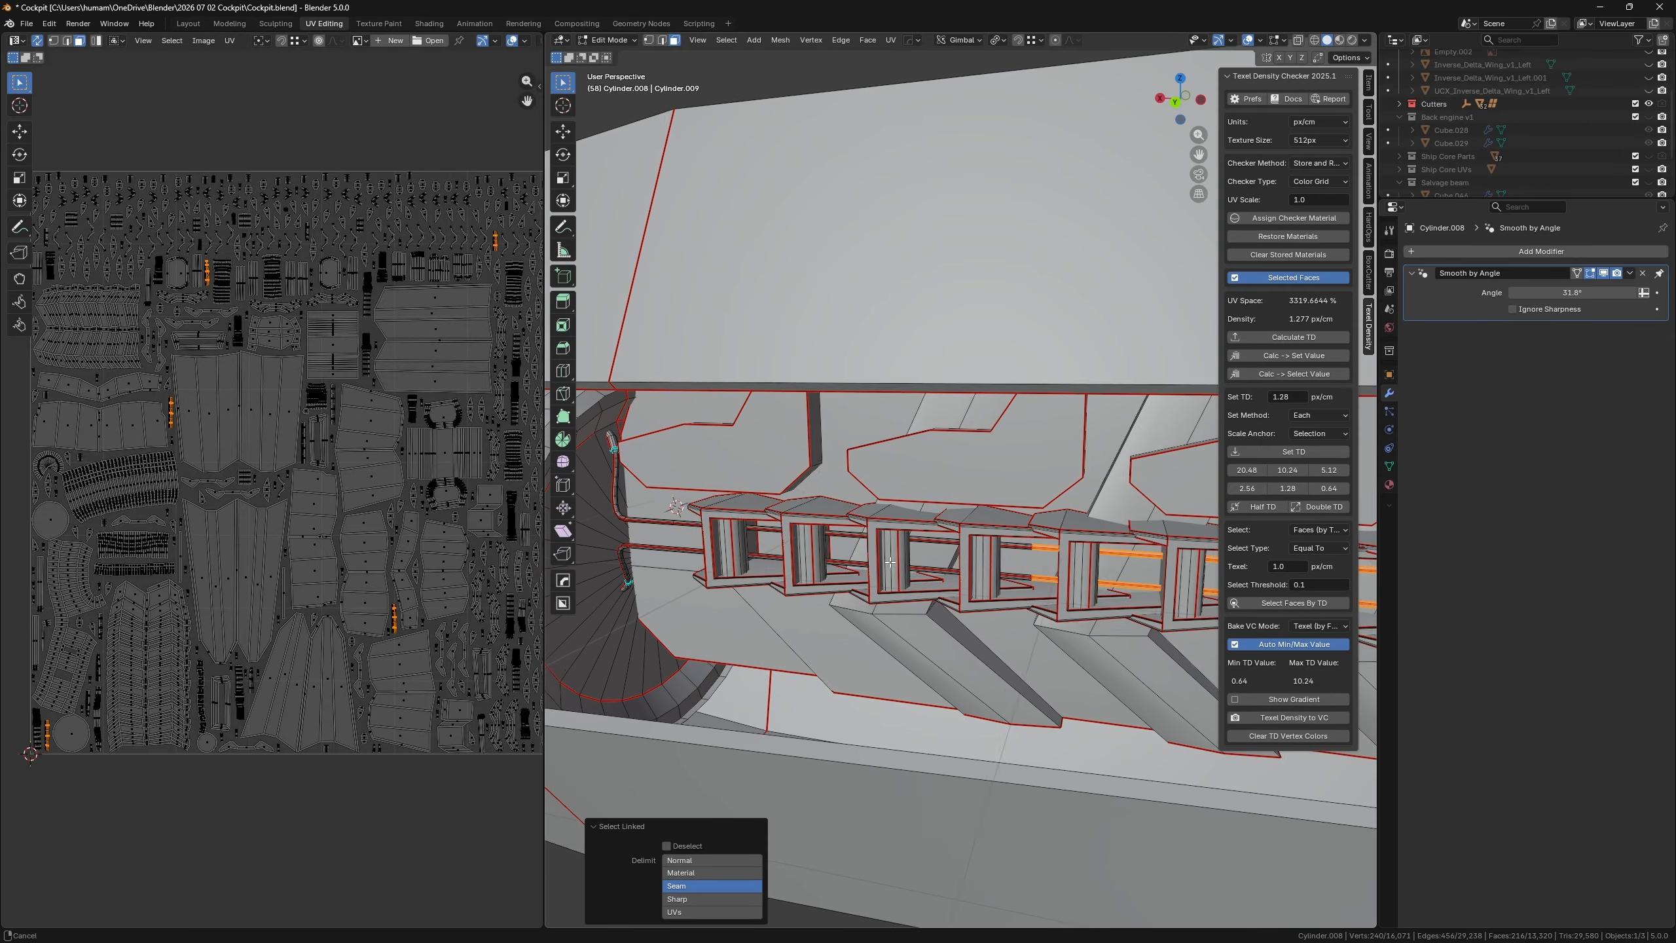
{"action": "middle_click_drag", "start_coordinate": [770, 545], "coordinate": [787, 549], "text": "shift"}
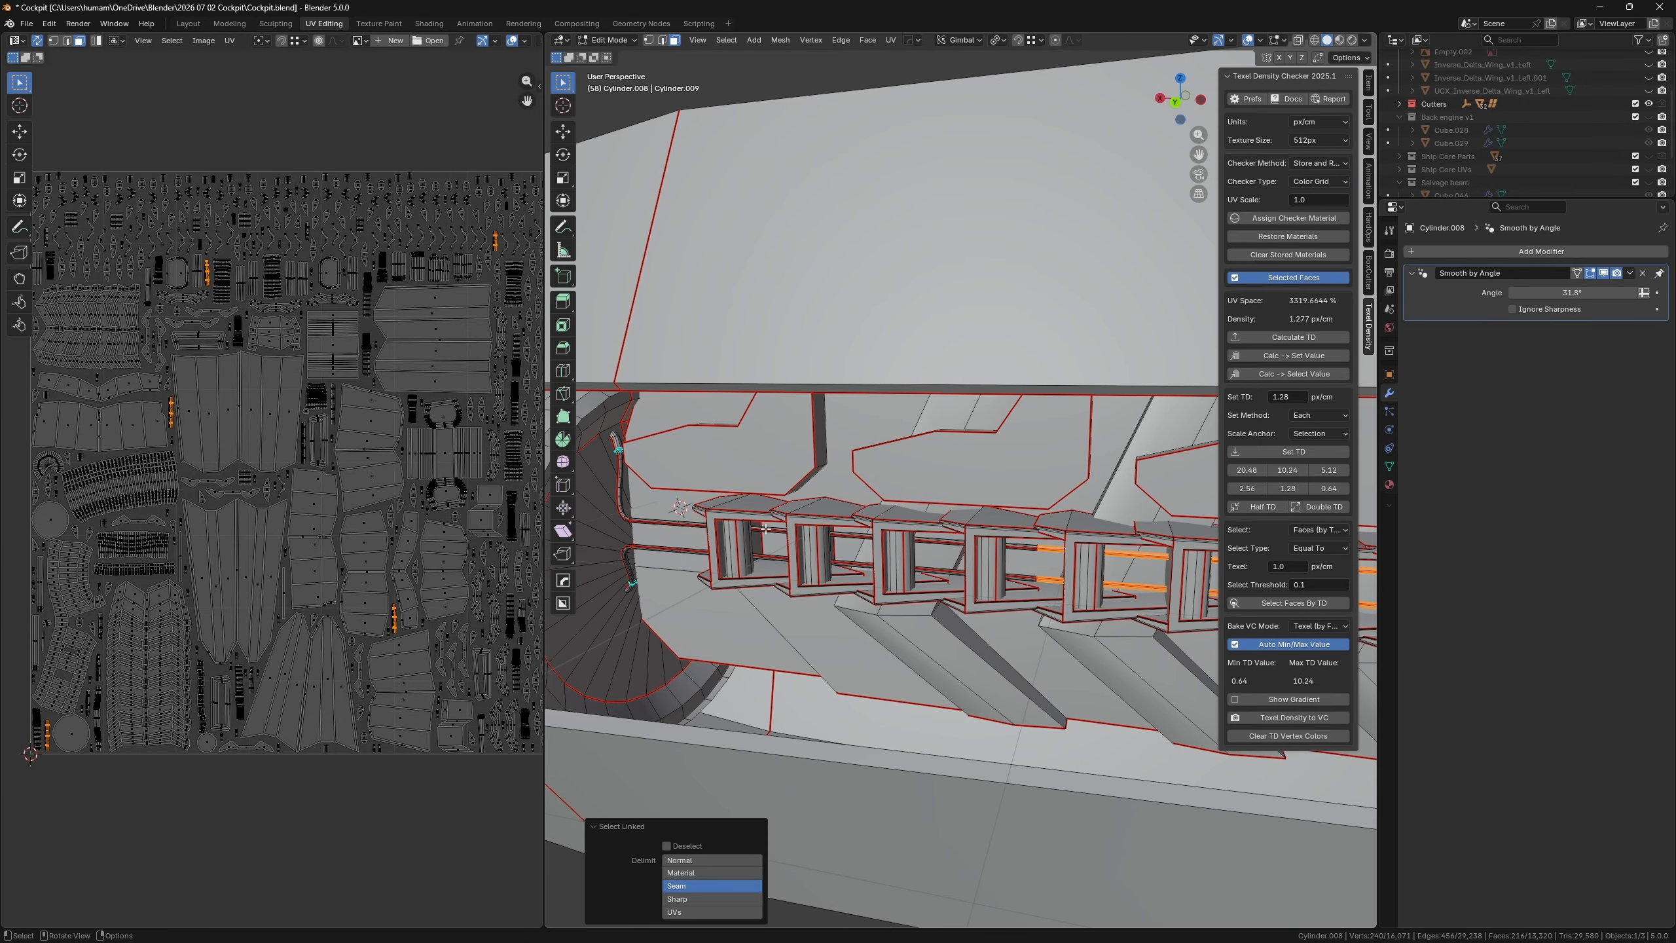
{"action": "key", "text": "l"}
{"action": "key", "text": "l"}
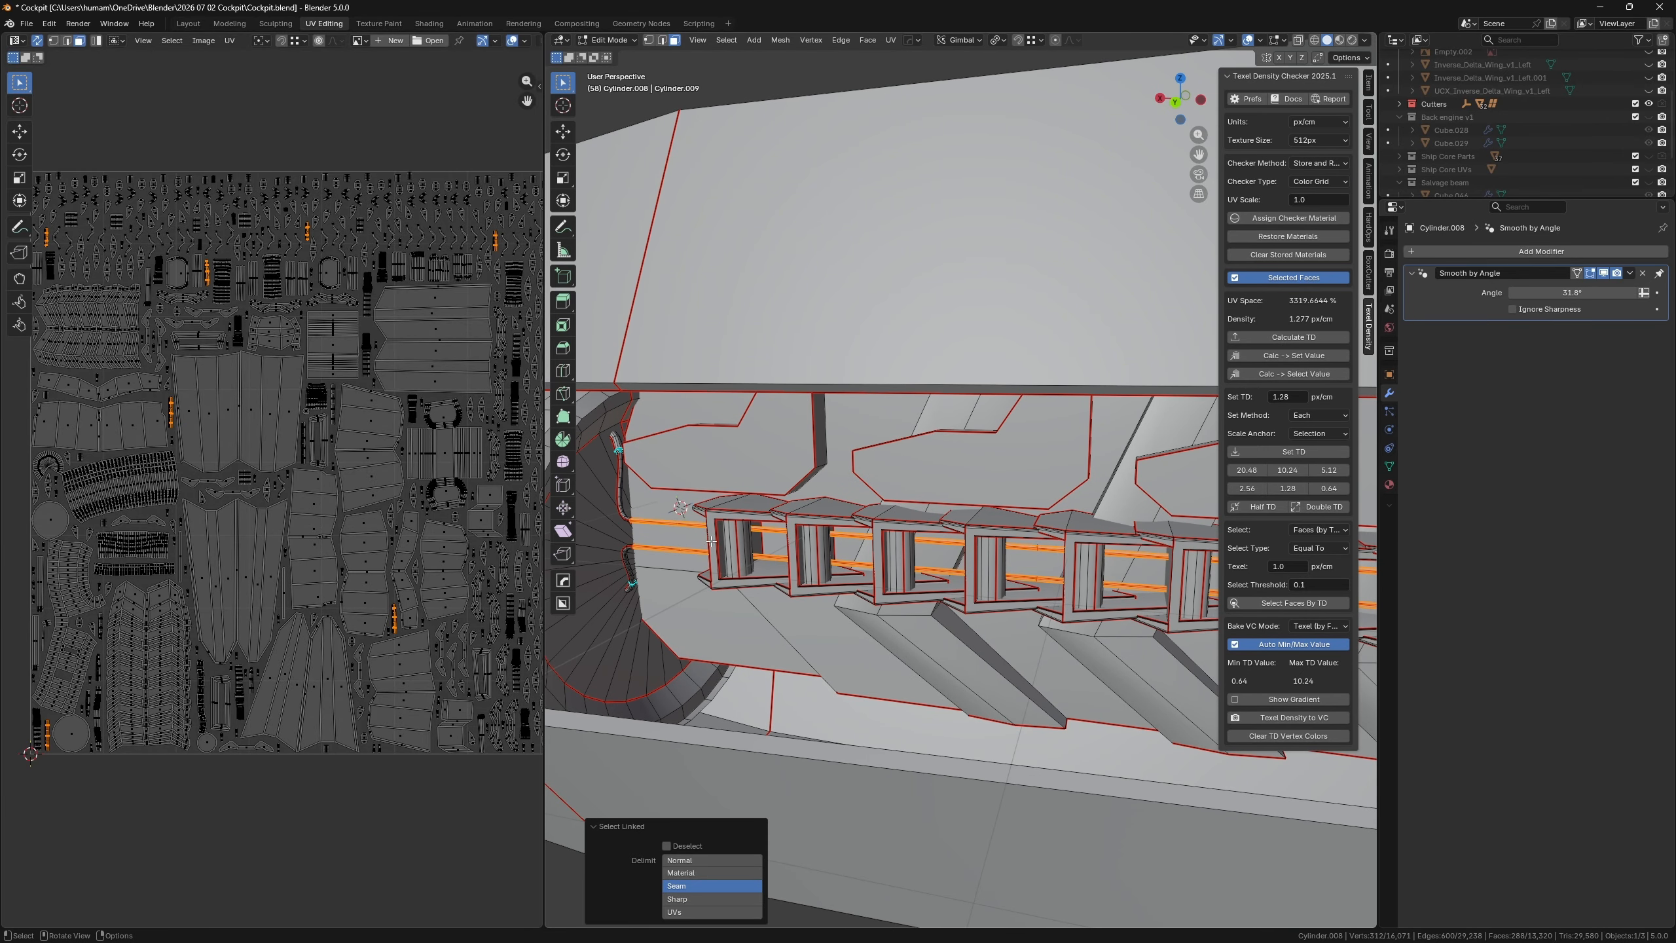
{"action": "key", "text": "l"}
{"action": "key", "text": "l"}
- Add the upper and lower curved rod ends between the last brackets at the narrow end of the row
{"action": "scroll", "coordinate": [683, 522], "scroll_direction": "down", "scroll_amount": 8}
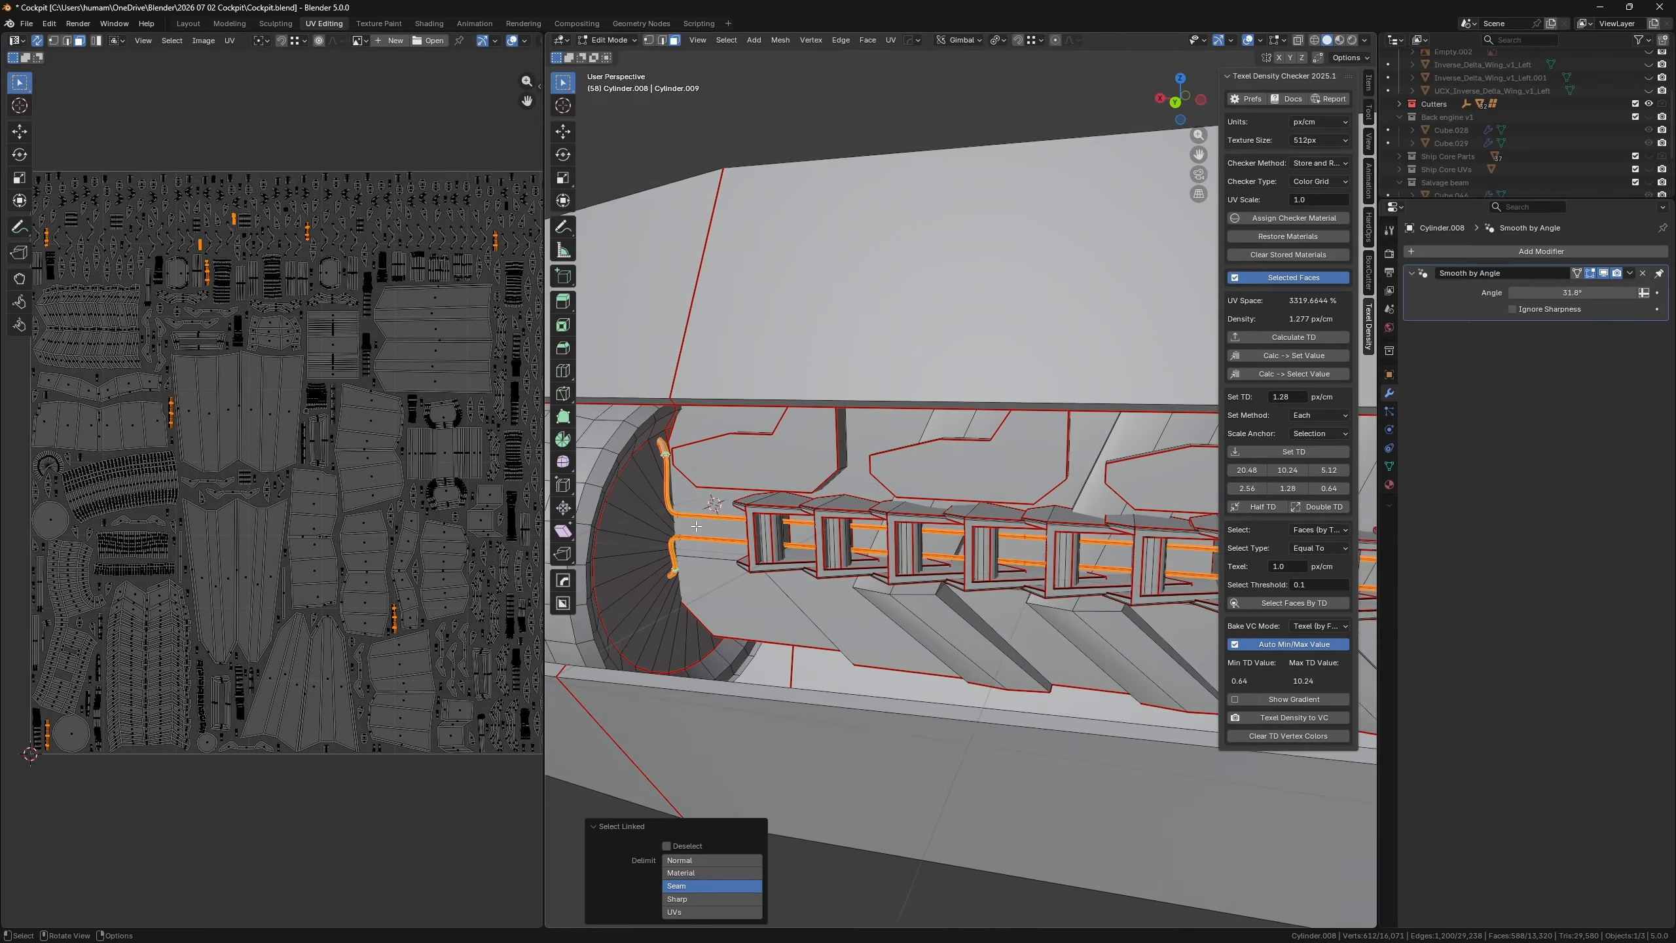
{"action": "middle_click_drag", "start_coordinate": [1020, 513], "coordinate": [686, 505], "text": "shift"}
{"action": "middle_click_drag", "start_coordinate": [1207, 566], "coordinate": [980, 550], "text": "shift"}
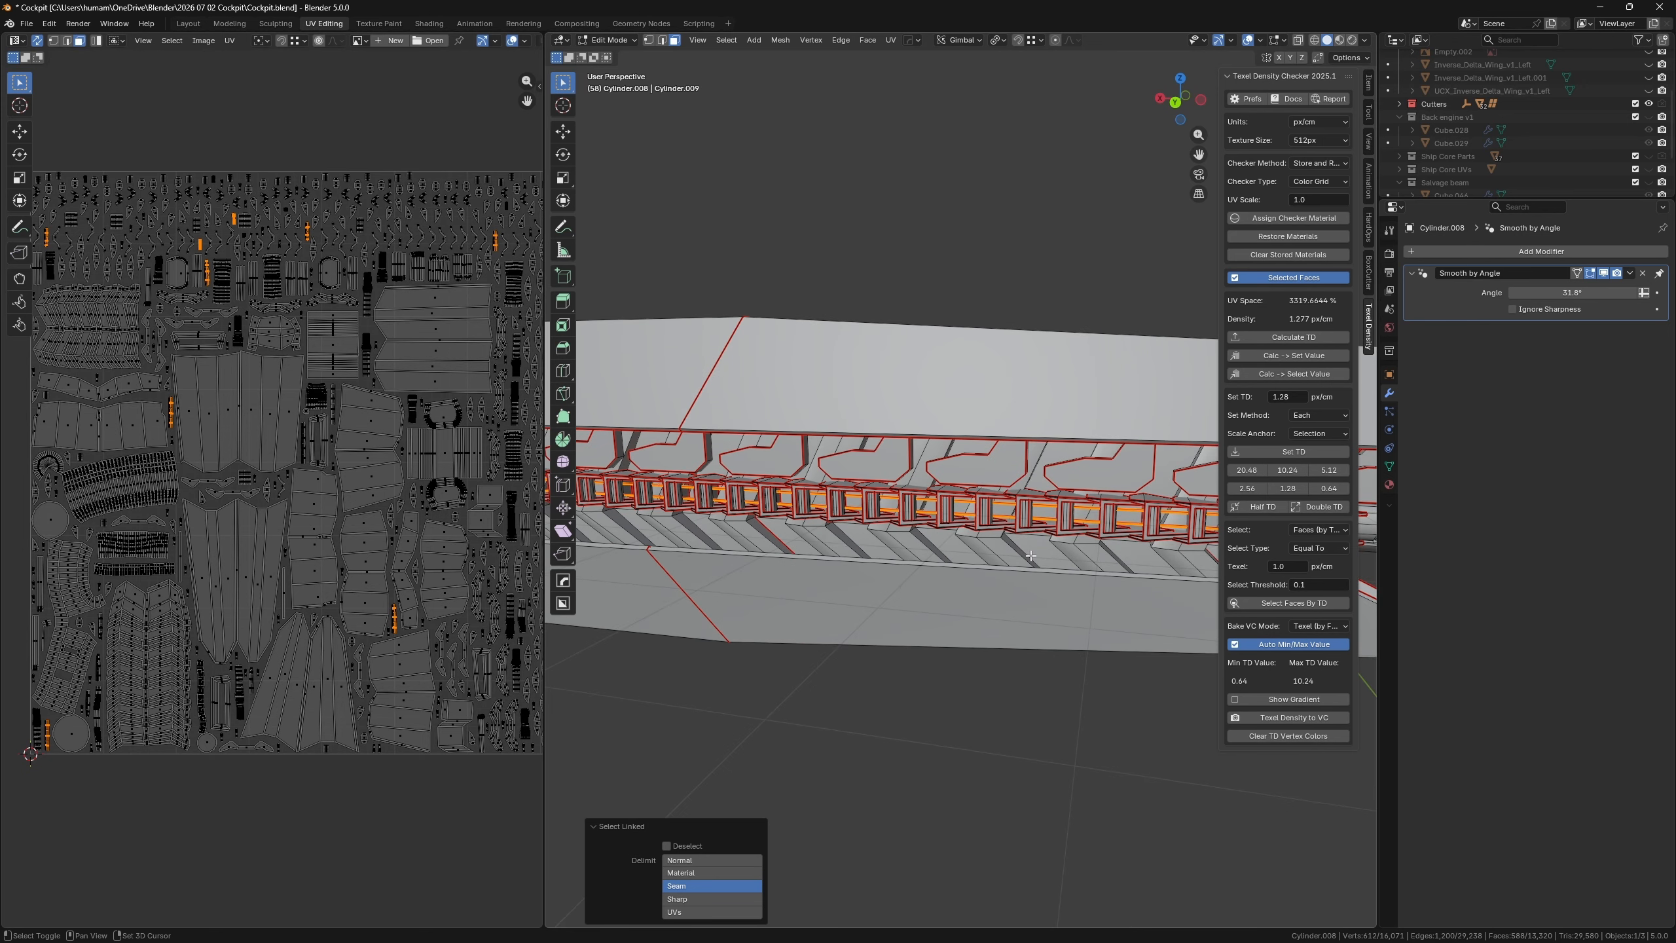
{"action": "scroll", "coordinate": [980, 550], "scroll_direction": "up", "scroll_amount": 6}
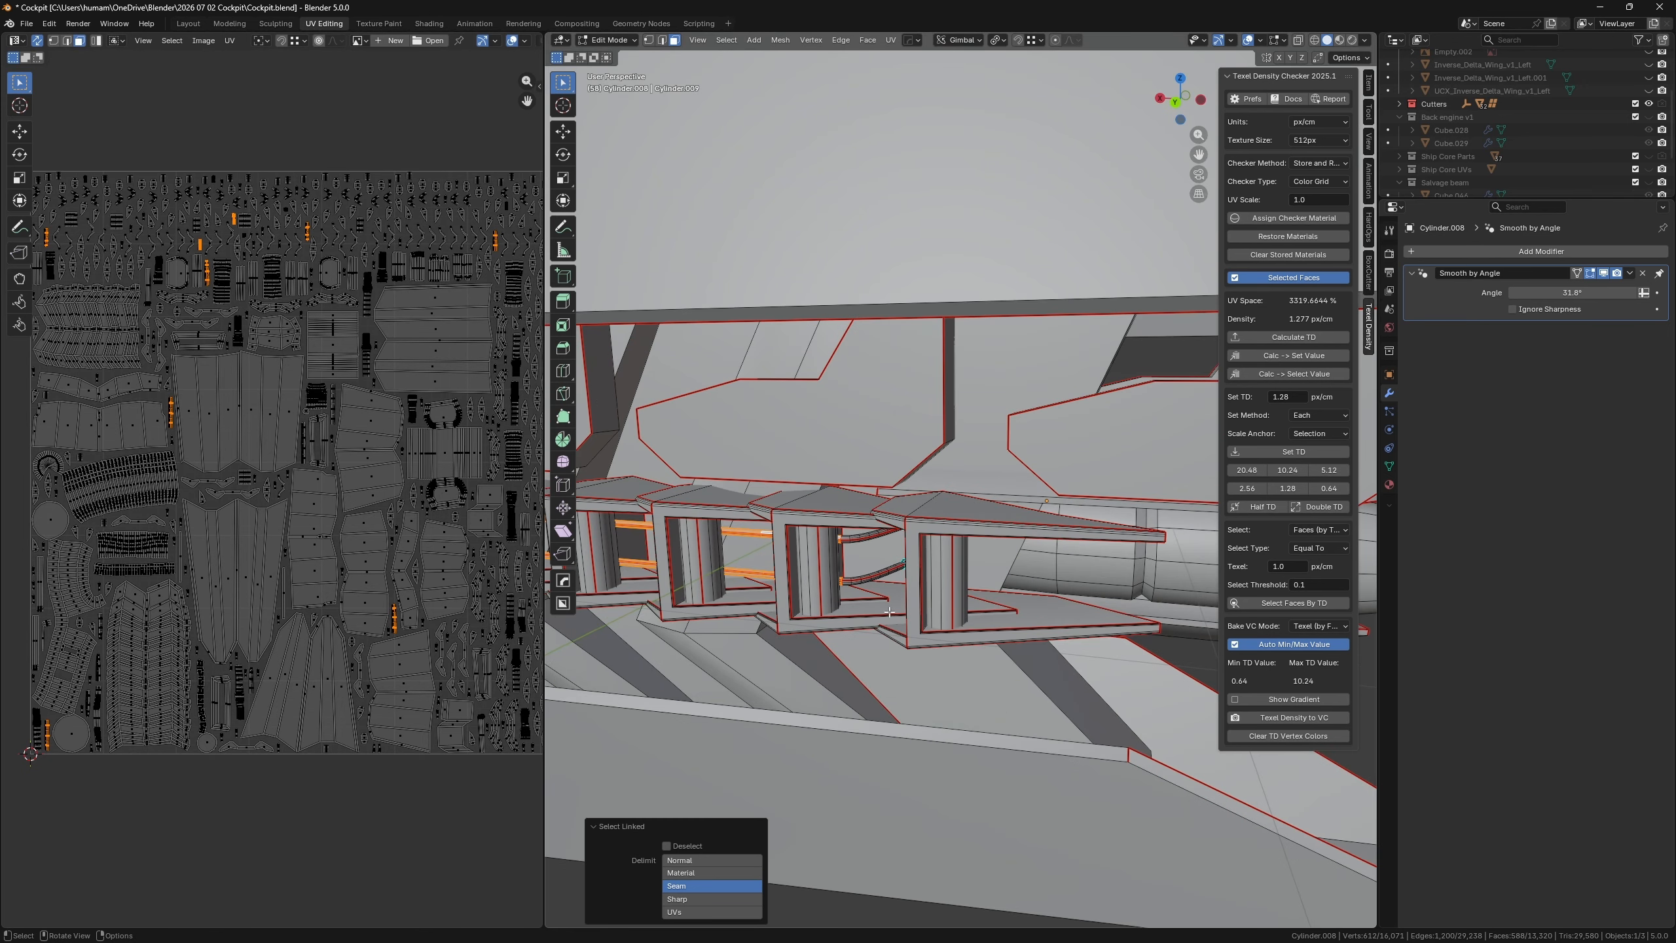
{"action": "middle_click_drag", "start_coordinate": [889, 612], "coordinate": [892, 523]}
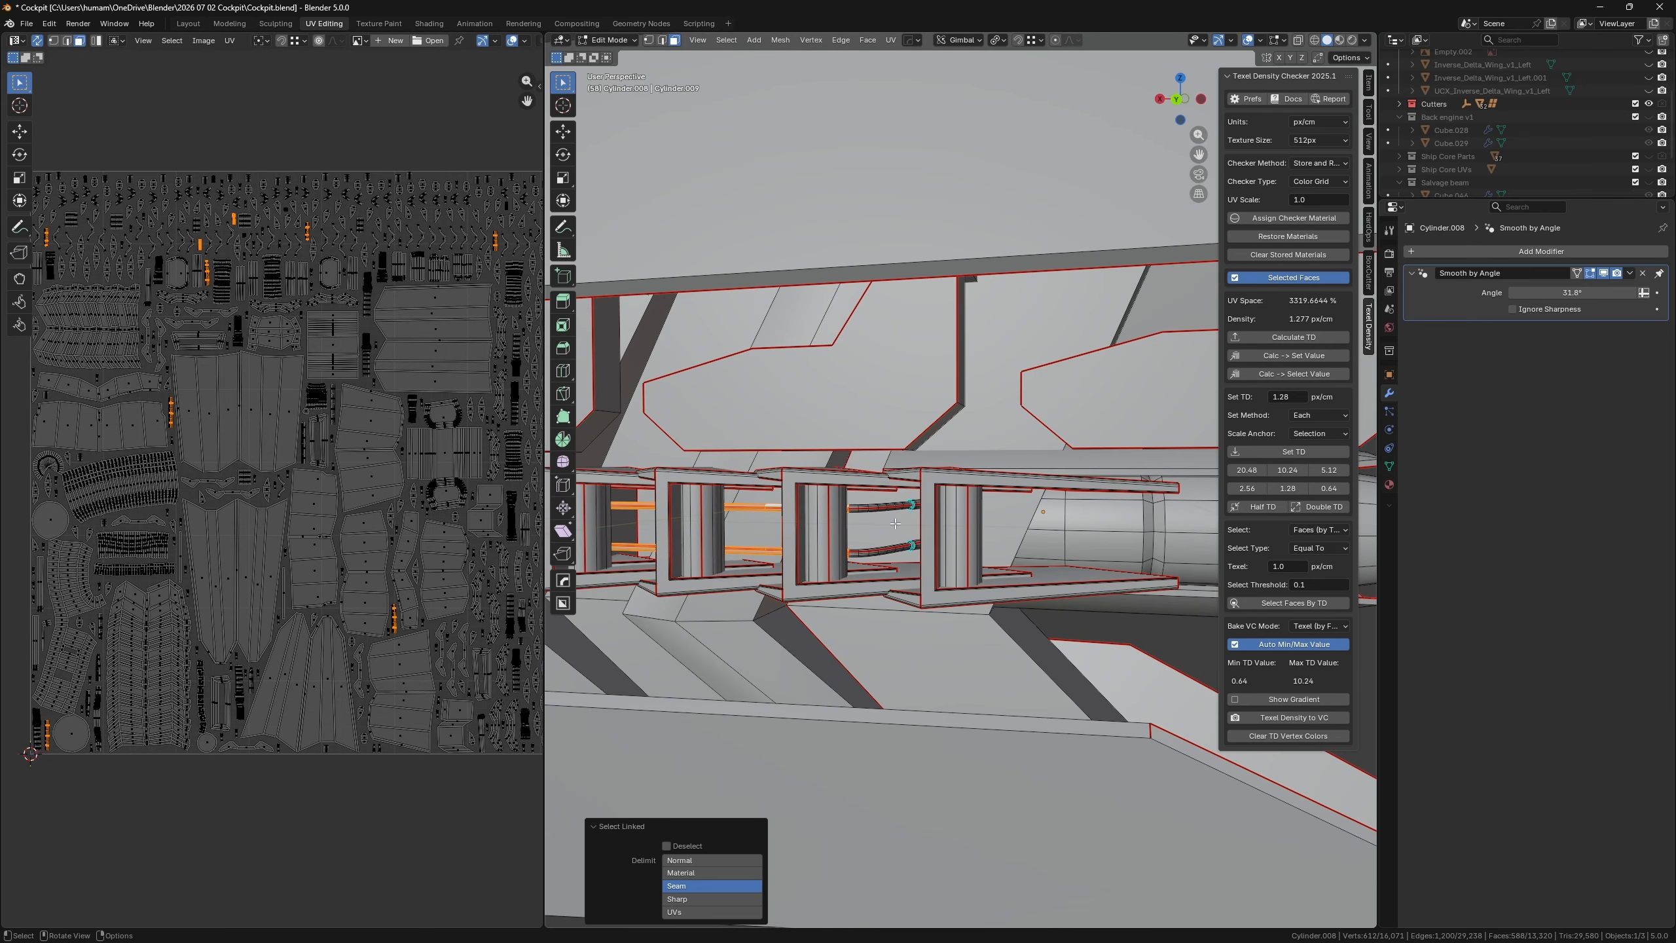
{"action": "key", "text": "l"}
{"action": "key", "text": "l"}
{"action": "scroll", "coordinate": [901, 534], "scroll_direction": "down", "scroll_amount": 5}
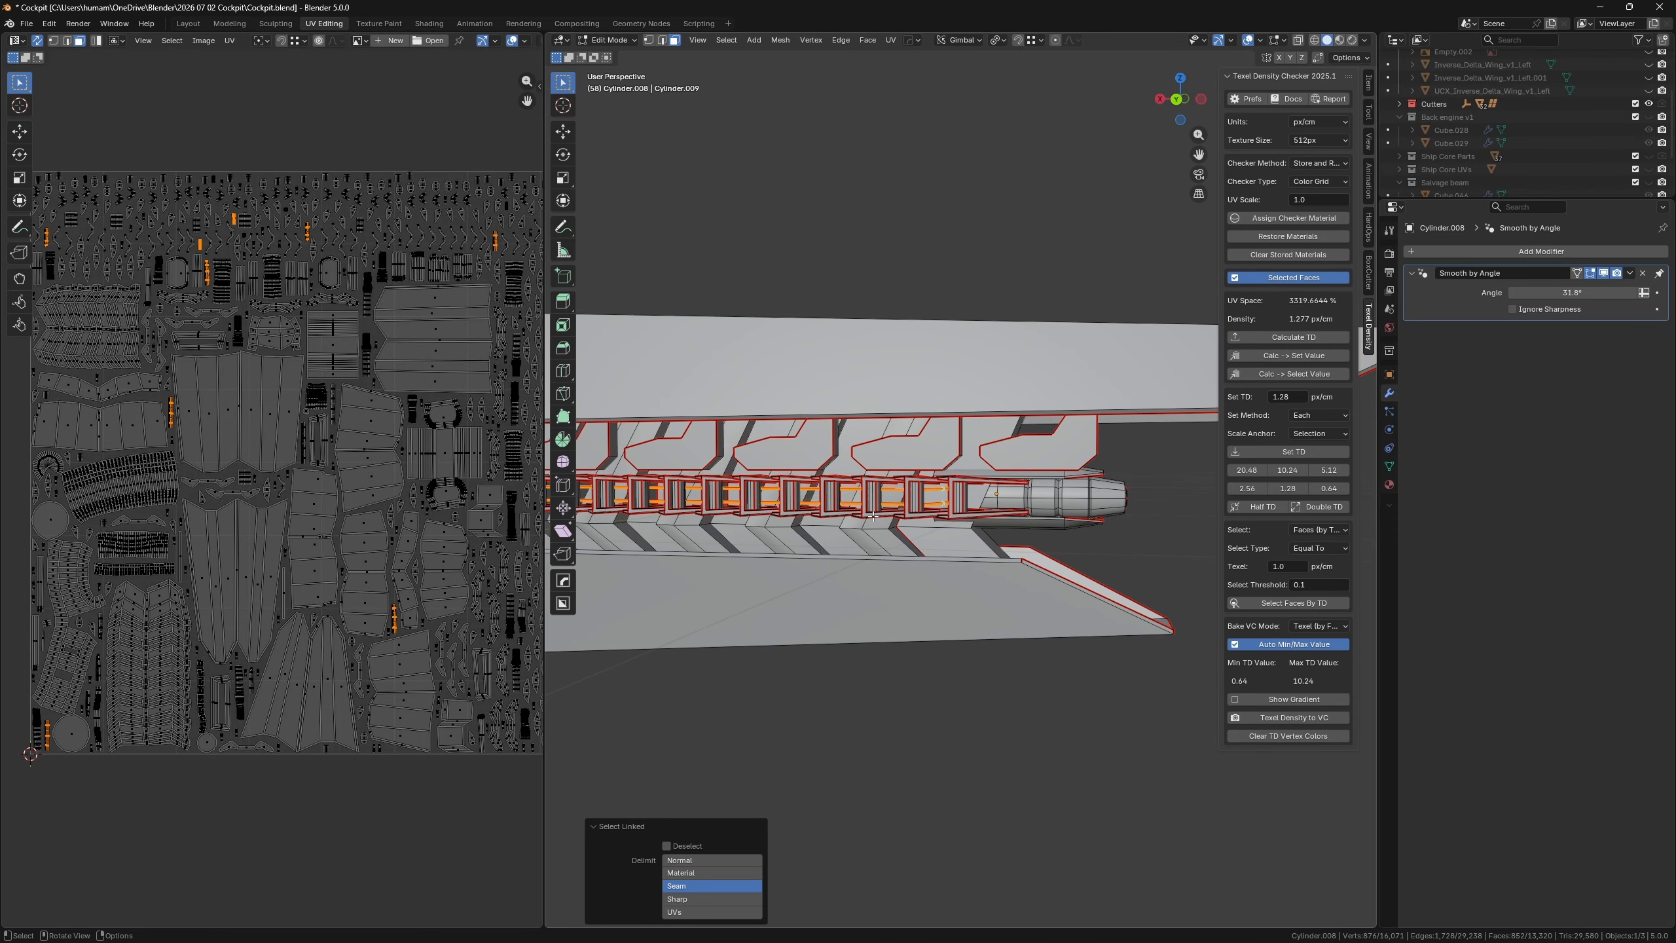
- Turn off UV sync selection to isolate the selected rod islands and move them about 1.12 units up, above the UV tile
{"action": "scroll", "coordinate": [872, 517], "scroll_direction": "down", "scroll_amount": 2}
{"action": "middle_click_drag", "start_coordinate": [1038, 517], "coordinate": [960, 517]}
{"action": "scroll", "coordinate": [337, 443], "scroll_direction": "down", "scroll_amount": 2}
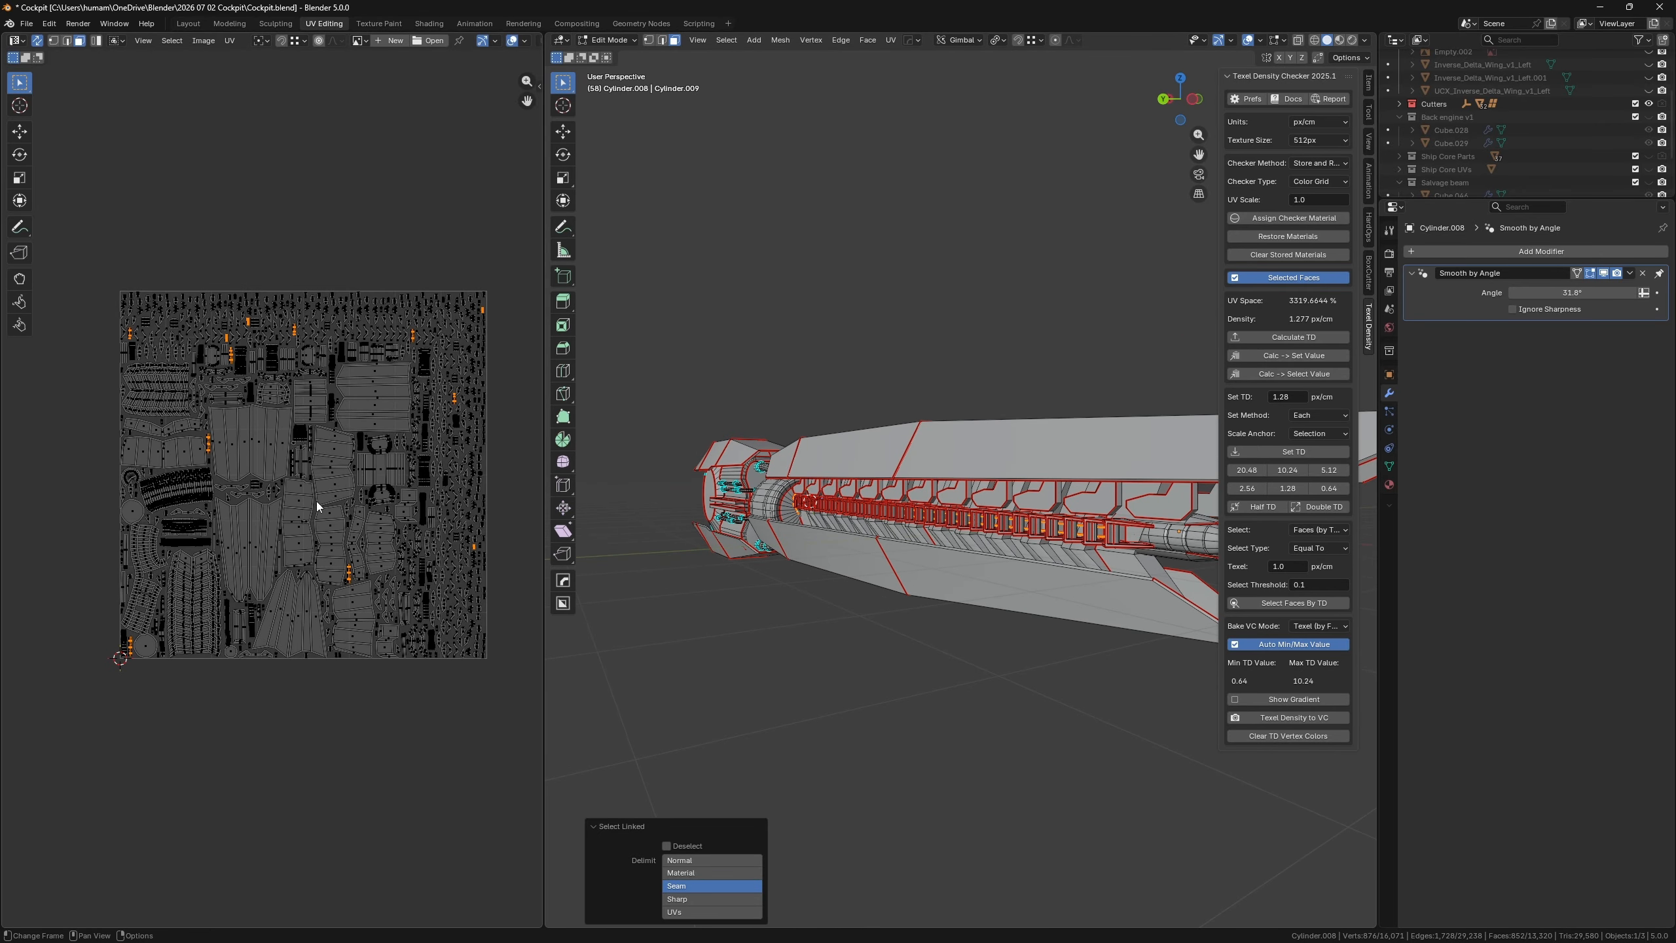
{"action": "left_click", "coordinate": [37, 42]}
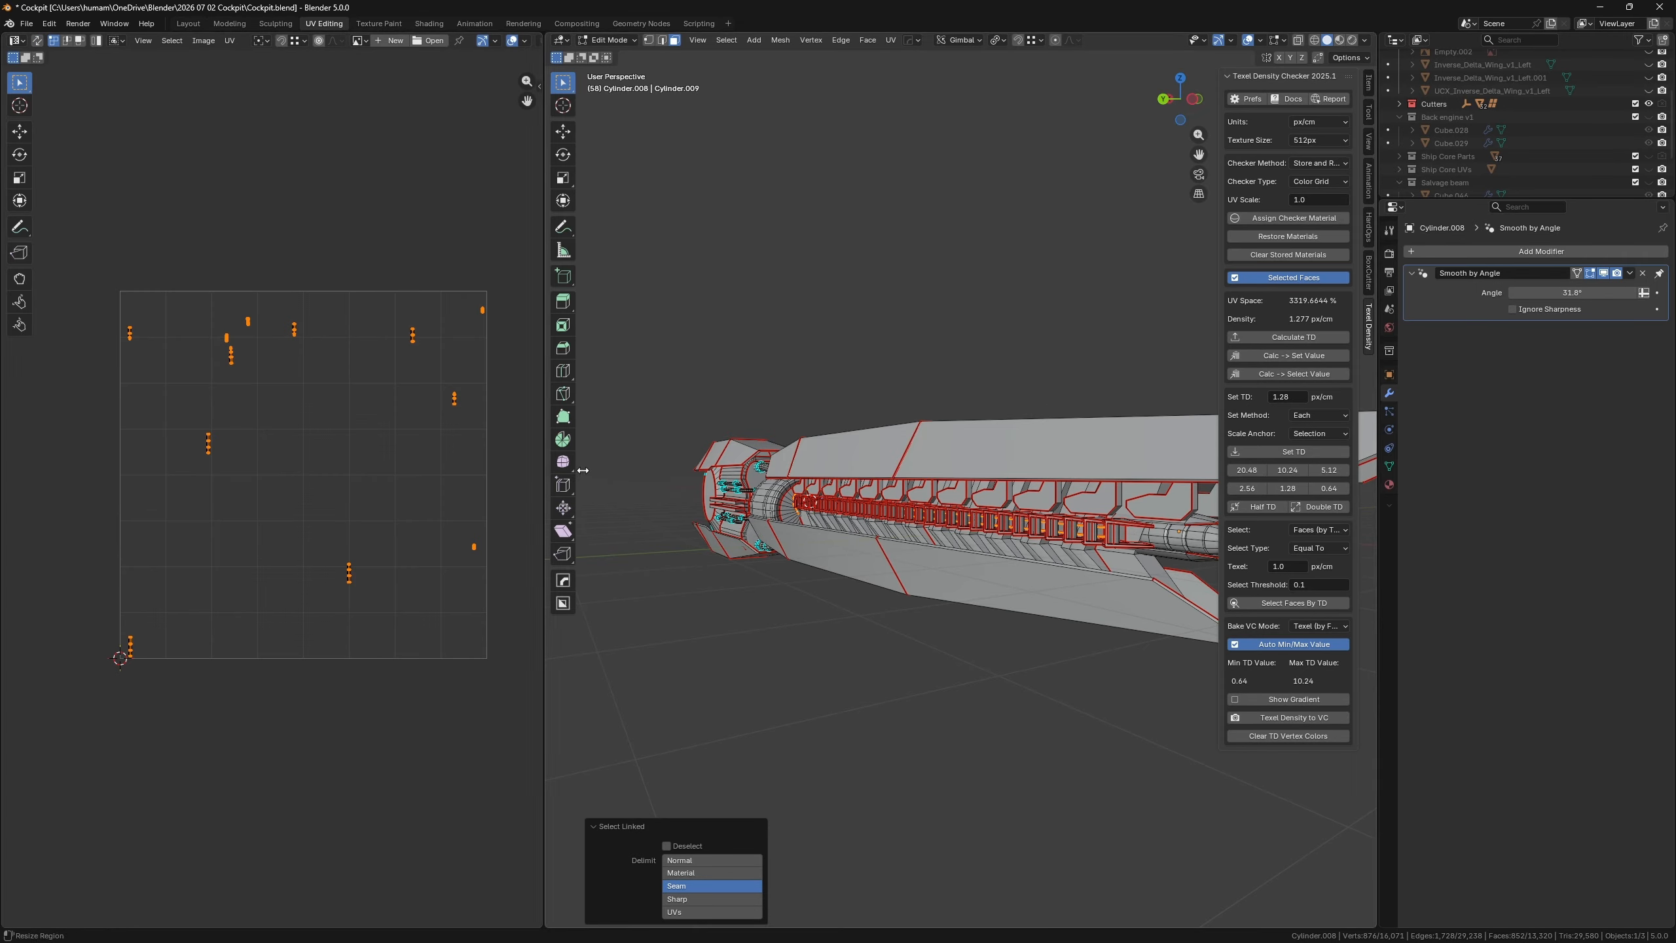
{"action": "scroll", "coordinate": [873, 398], "scroll_direction": "down", "scroll_amount": 2}
{"action": "scroll", "coordinate": [409, 469], "scroll_direction": "down", "scroll_amount": 2}
{"action": "middle_click_drag", "start_coordinate": [371, 504], "coordinate": [369, 563]}
{"action": "key", "text": "g"}
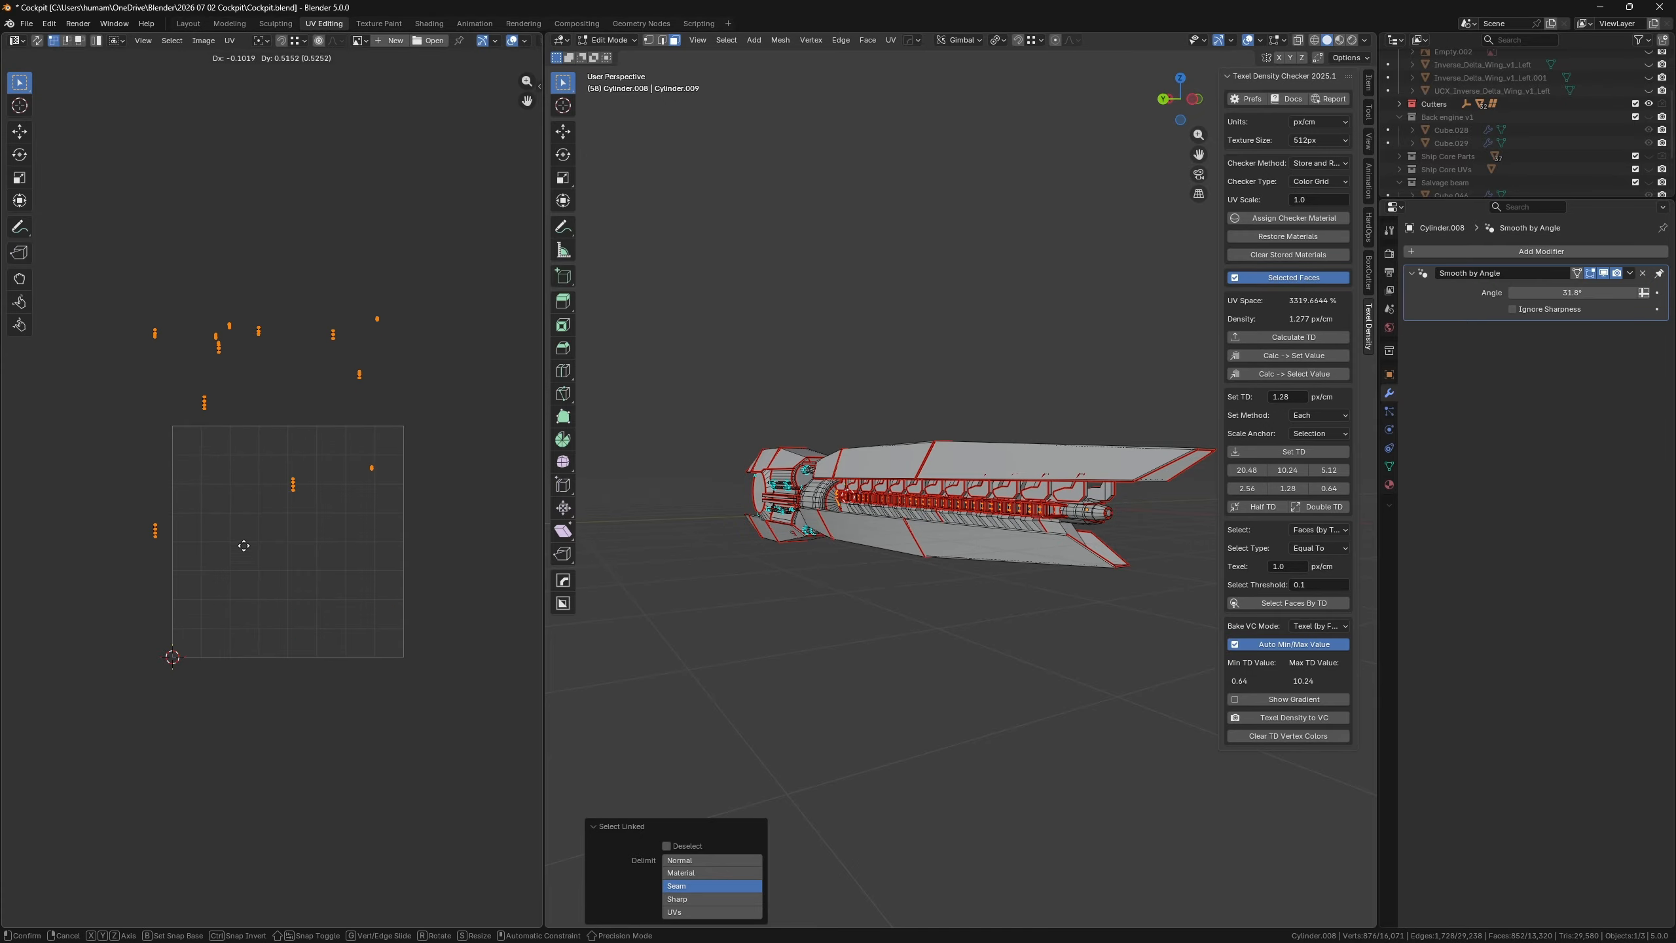
{"action": "left_click", "coordinate": [280, 414]}
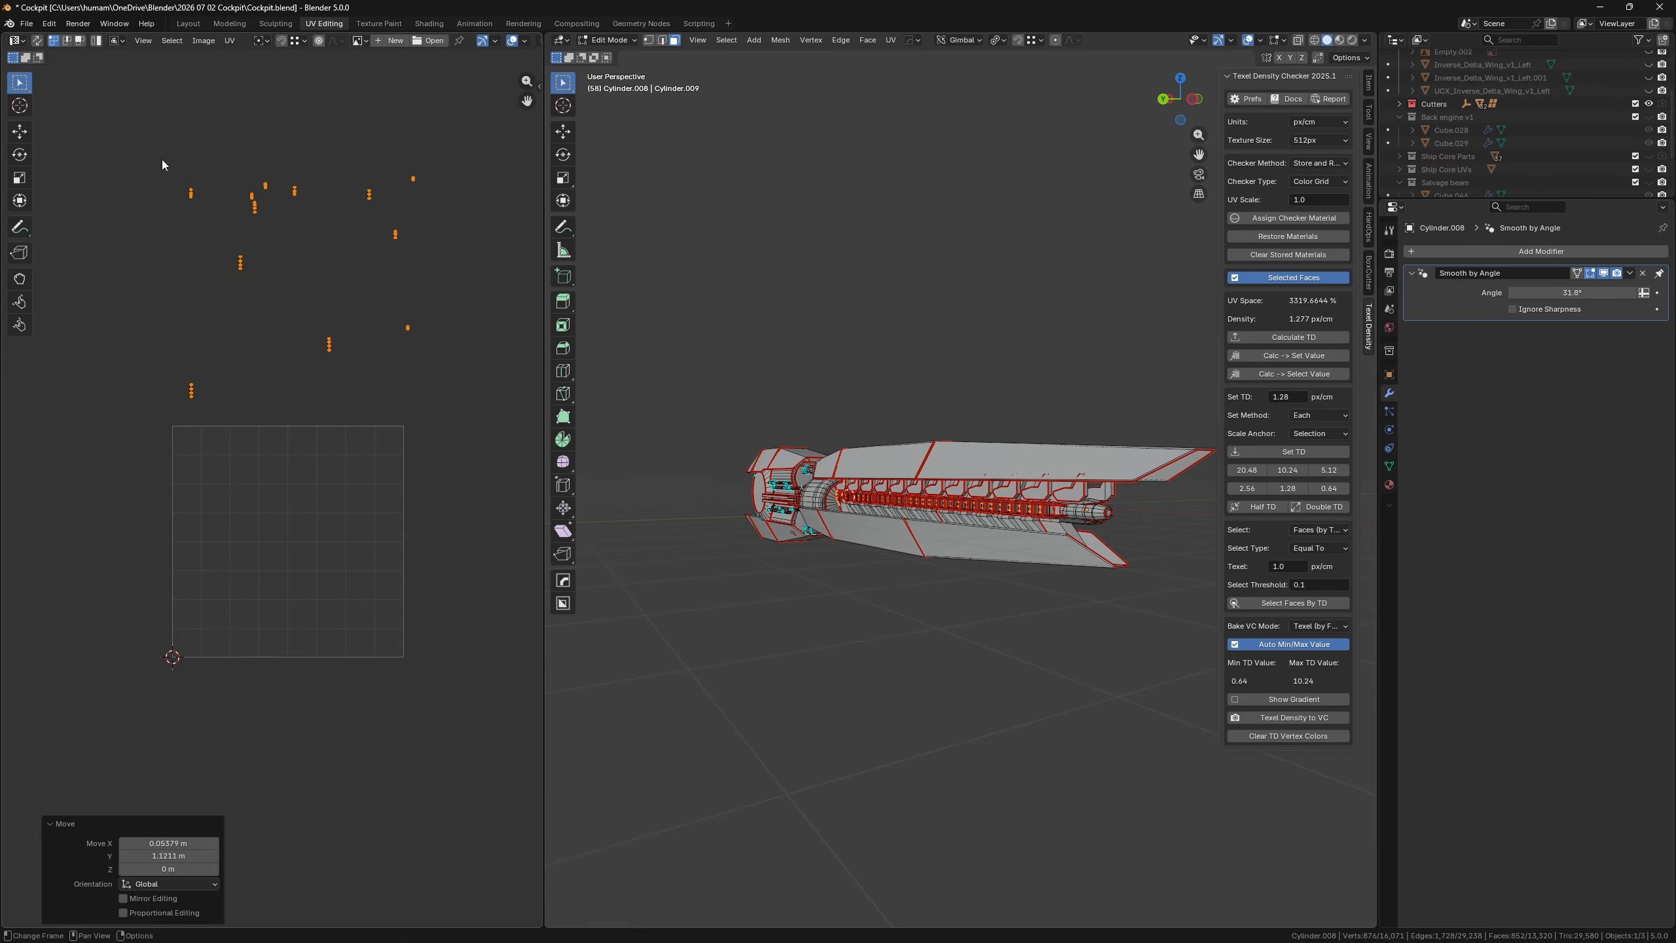
- Move the upper-left rod islands down, closer to the top edge of the UV tile
{"action": "left_click_drag", "start_coordinate": [162, 160], "coordinate": [269, 273]}
{"action": "key", "text": "g"}
{"action": "left_click", "coordinate": [330, 388]}
{"action": "key", "text": "g"}
{"action": "left_click", "coordinate": [240, 401]}
- Bring the outlying rod islands on the right inward and down to join the group above the UV tile
{"action": "left_click_drag", "start_coordinate": [291, 147], "coordinate": [467, 258]}
{"action": "key", "text": "g"}
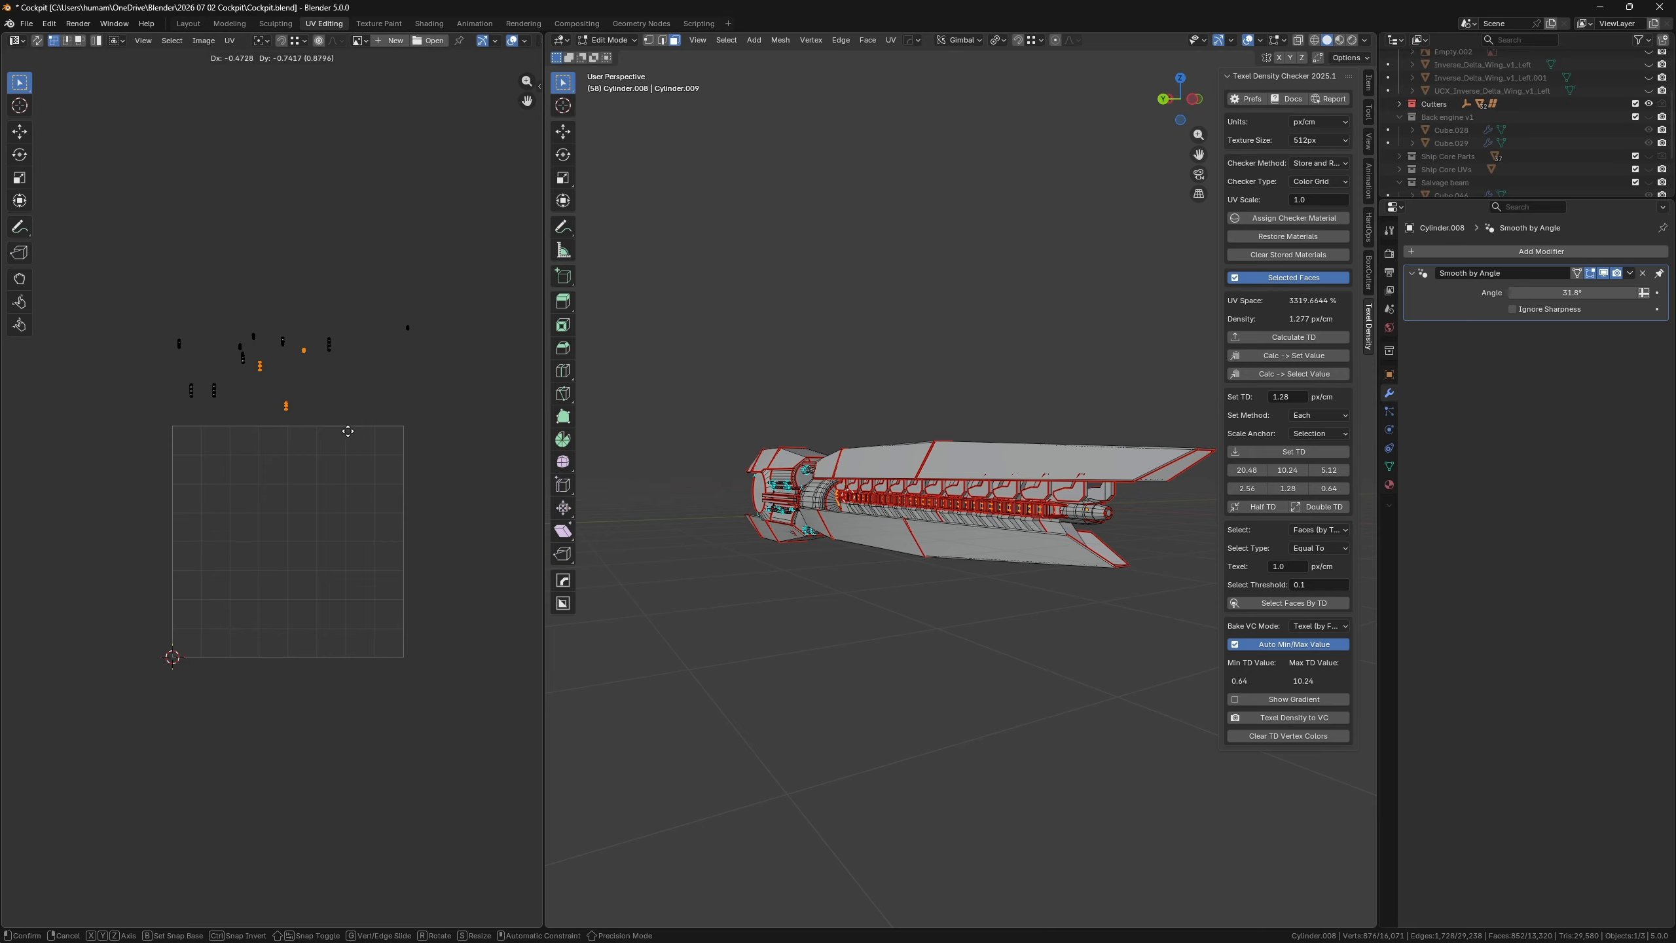
{"action": "left_click", "coordinate": [348, 431]}
{"action": "left_click_drag", "start_coordinate": [379, 309], "coordinate": [423, 358]}
{"action": "key", "text": "g"}
{"action": "left_click", "coordinate": [331, 397]}
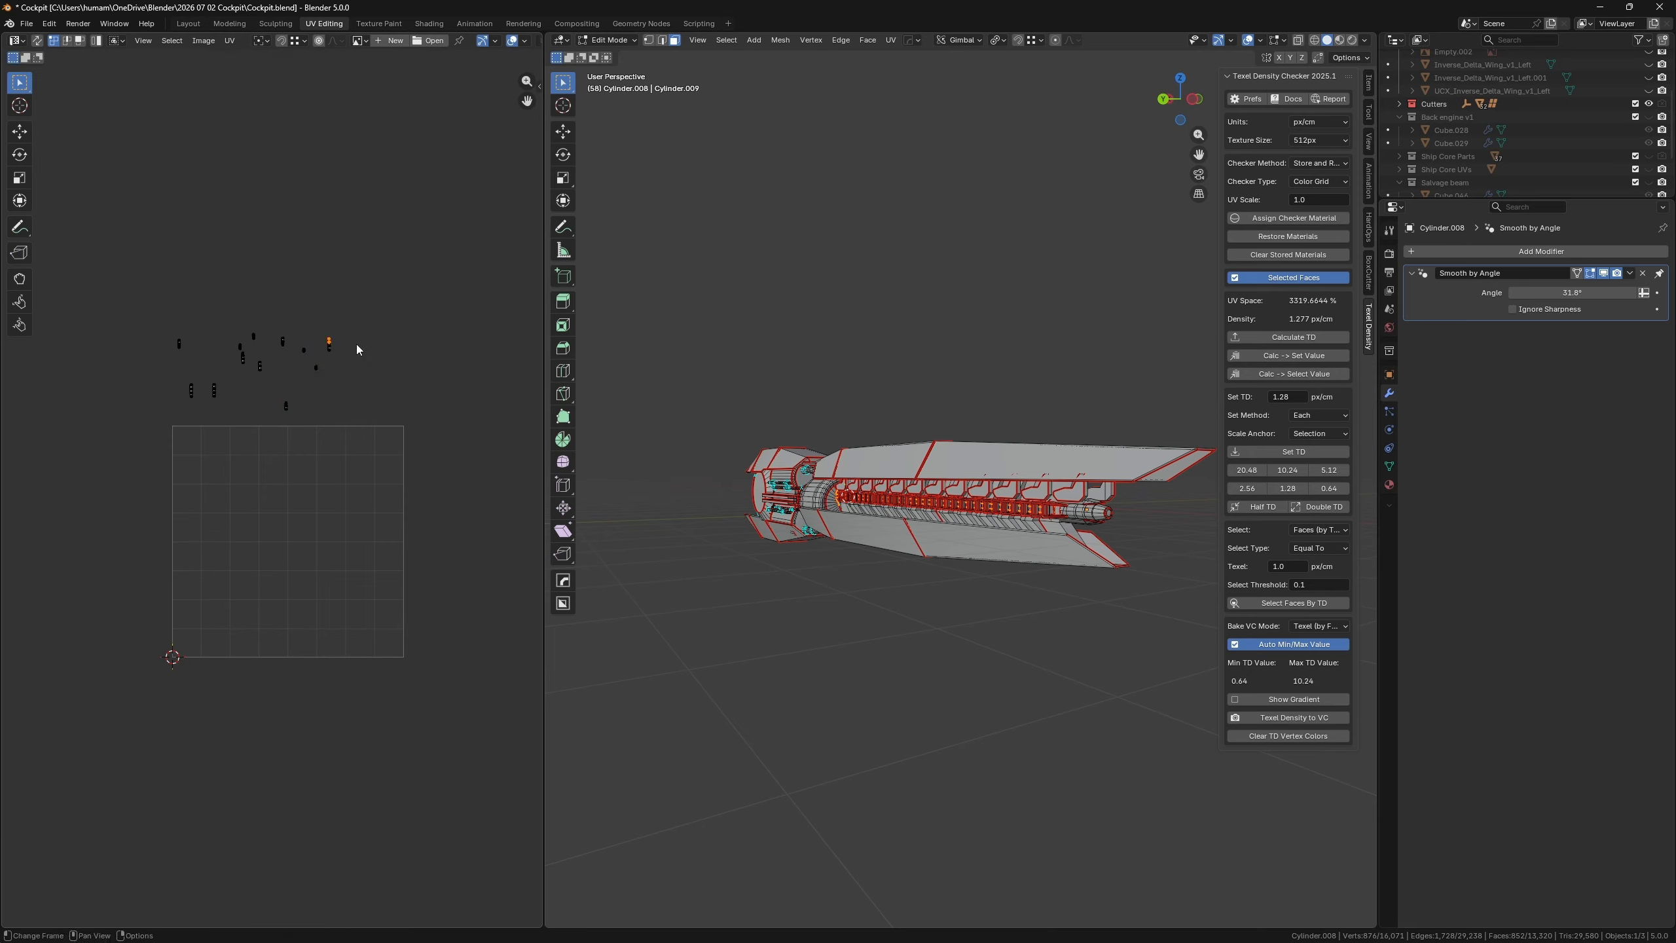
{"action": "left_click_drag", "start_coordinate": [311, 320], "coordinate": [385, 380]}
{"action": "key", "text": "g"}
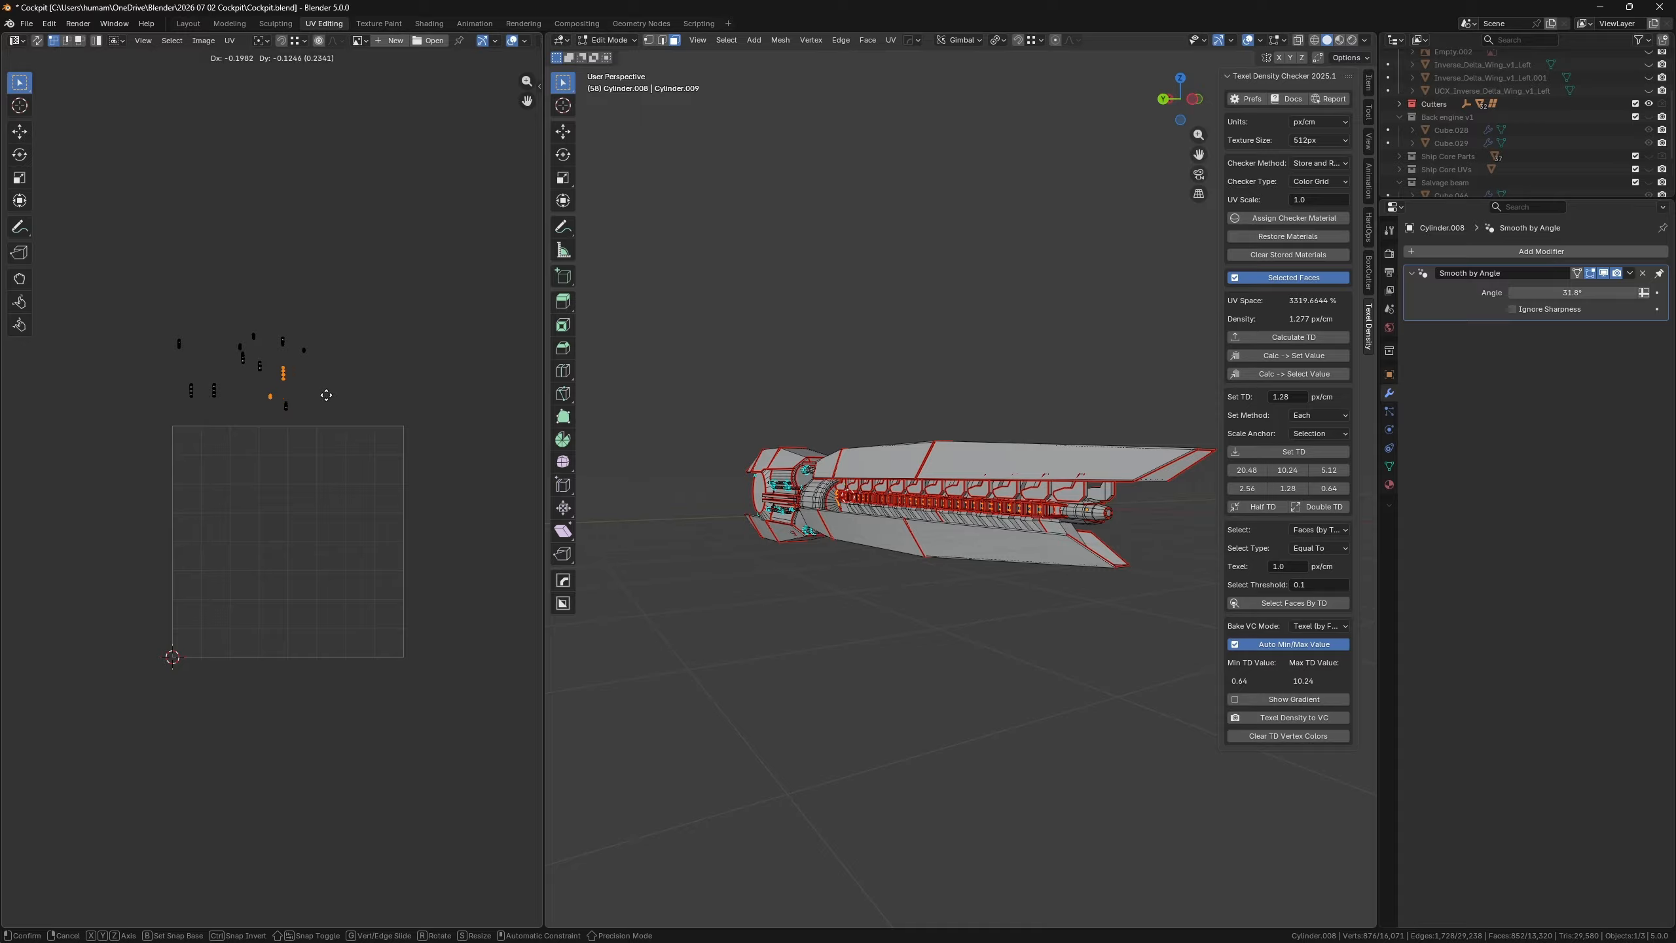
{"action": "left_click", "coordinate": [324, 395]}
- Shift the leftmost rod islands and the lower pair toward the group, and turn UV sync selection back on
{"action": "left_click_drag", "start_coordinate": [132, 327], "coordinate": [224, 405]}
{"action": "key", "text": "g"}
{"action": "left_click", "coordinate": [231, 370]}
{"action": "key", "text": "g"}
{"action": "left_click", "coordinate": [282, 407]}
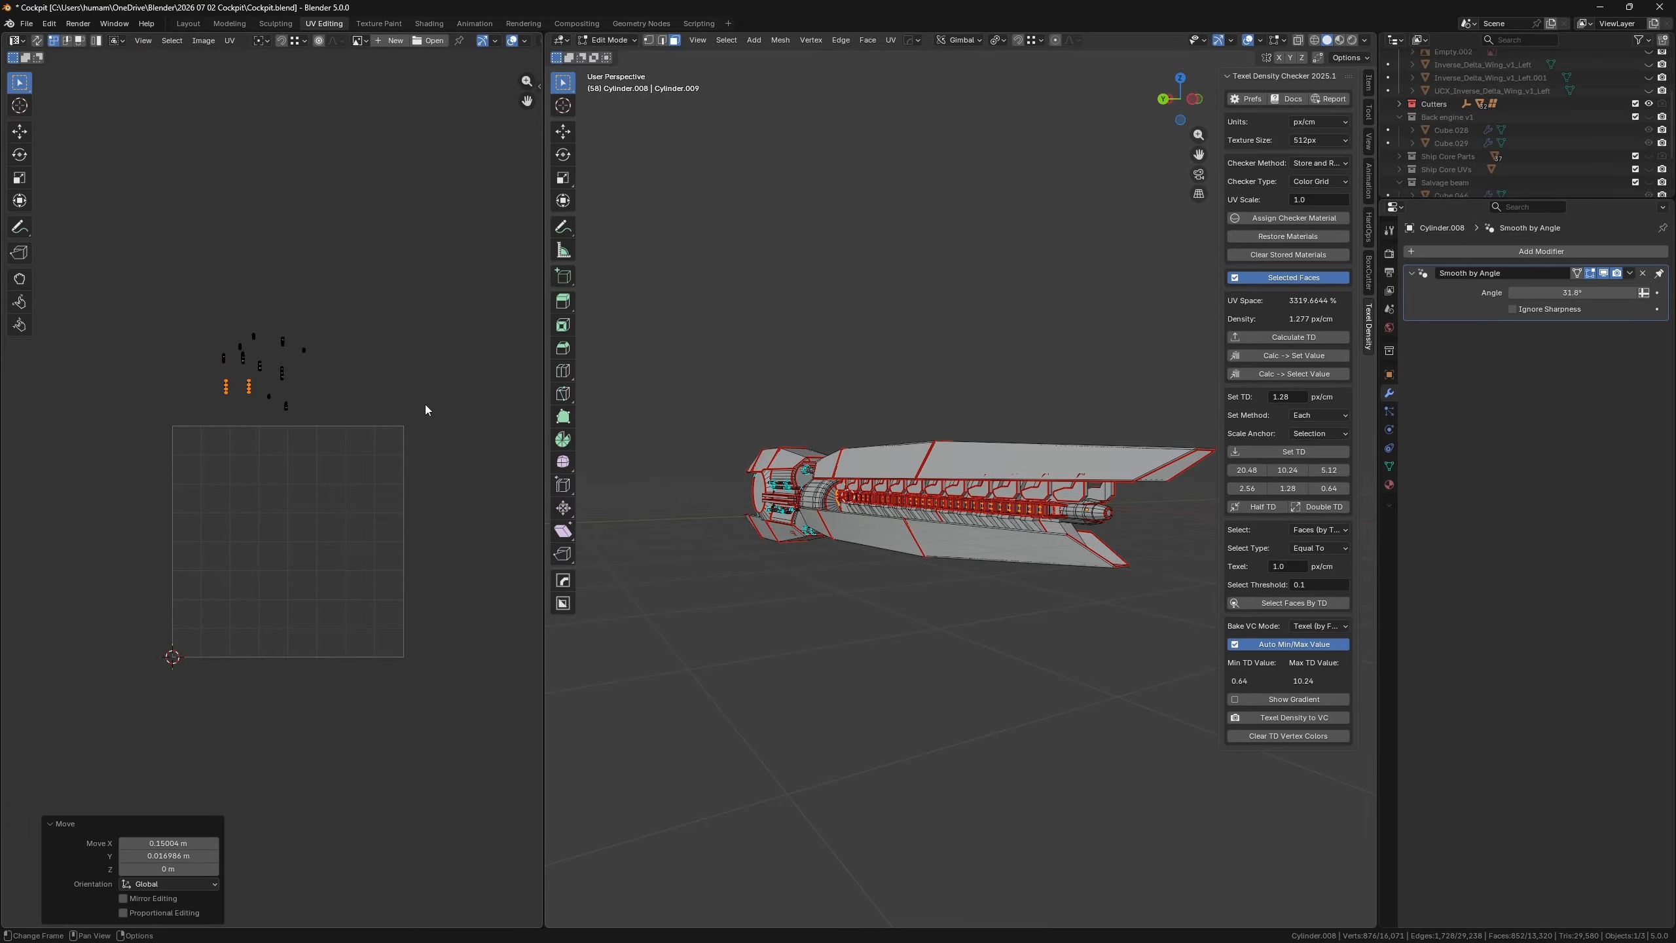
{"action": "left_click", "coordinate": [38, 41]}
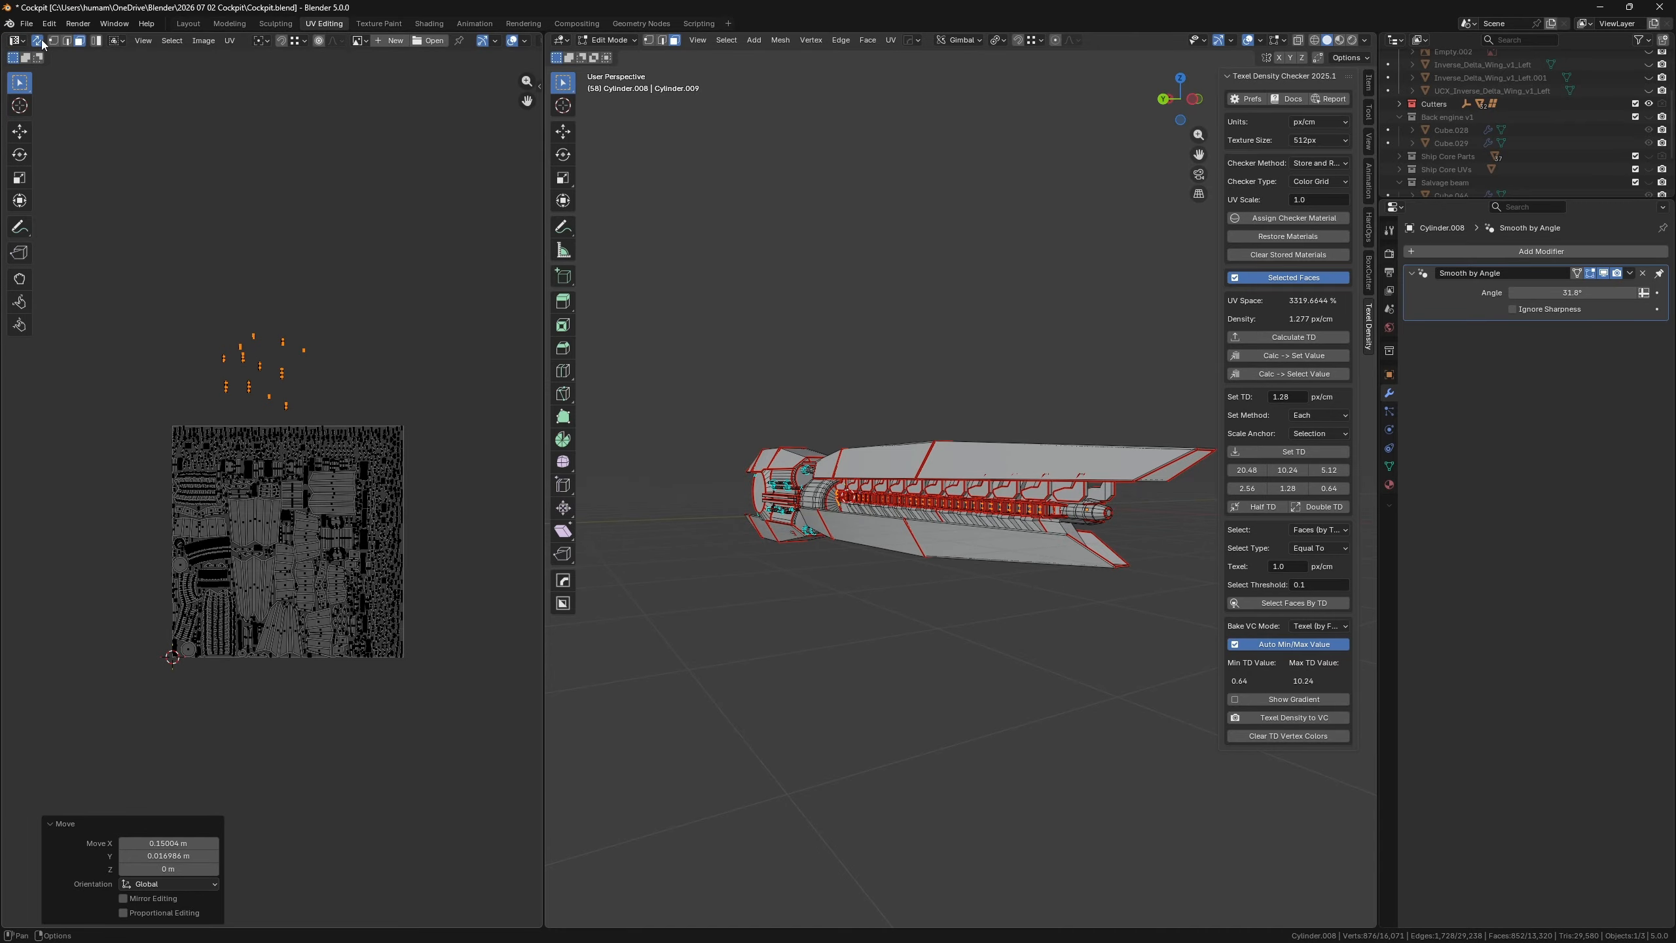
- Select the round UV face near the layout's lower-left corner and check which part of the engine it belongs to
{"action": "scroll", "coordinate": [243, 508], "scroll_direction": "up", "scroll_amount": 5}
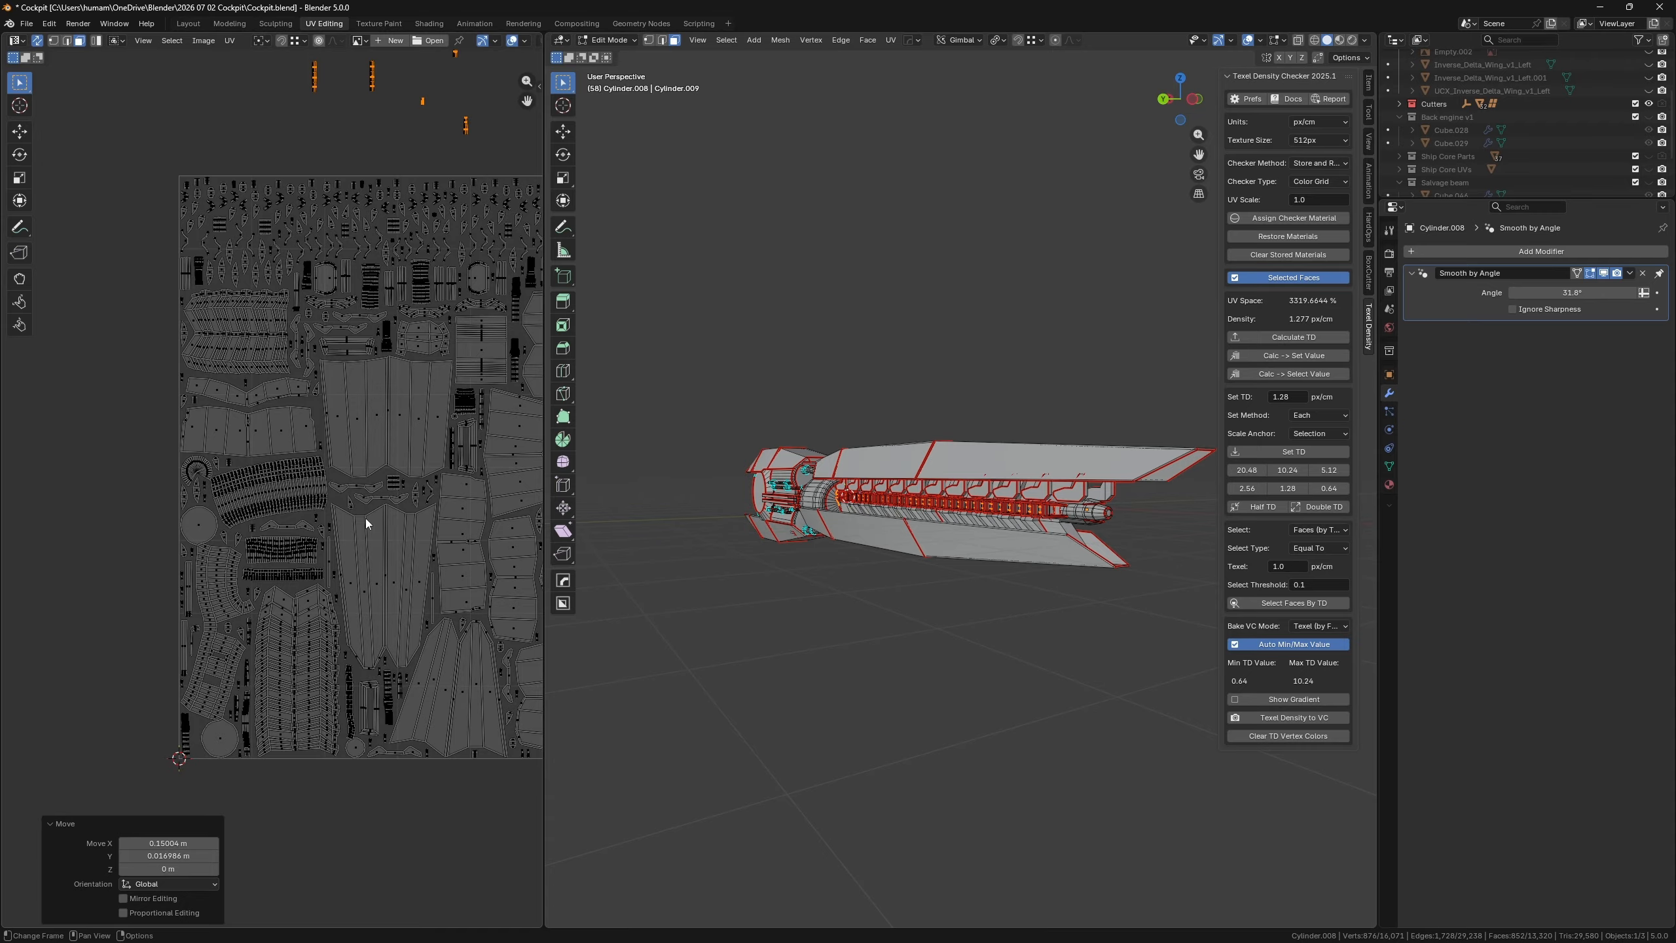
{"action": "middle_click_drag", "start_coordinate": [404, 487], "coordinate": [244, 331]}
{"action": "middle_click_drag", "start_coordinate": [98, 536], "coordinate": [271, 413]}
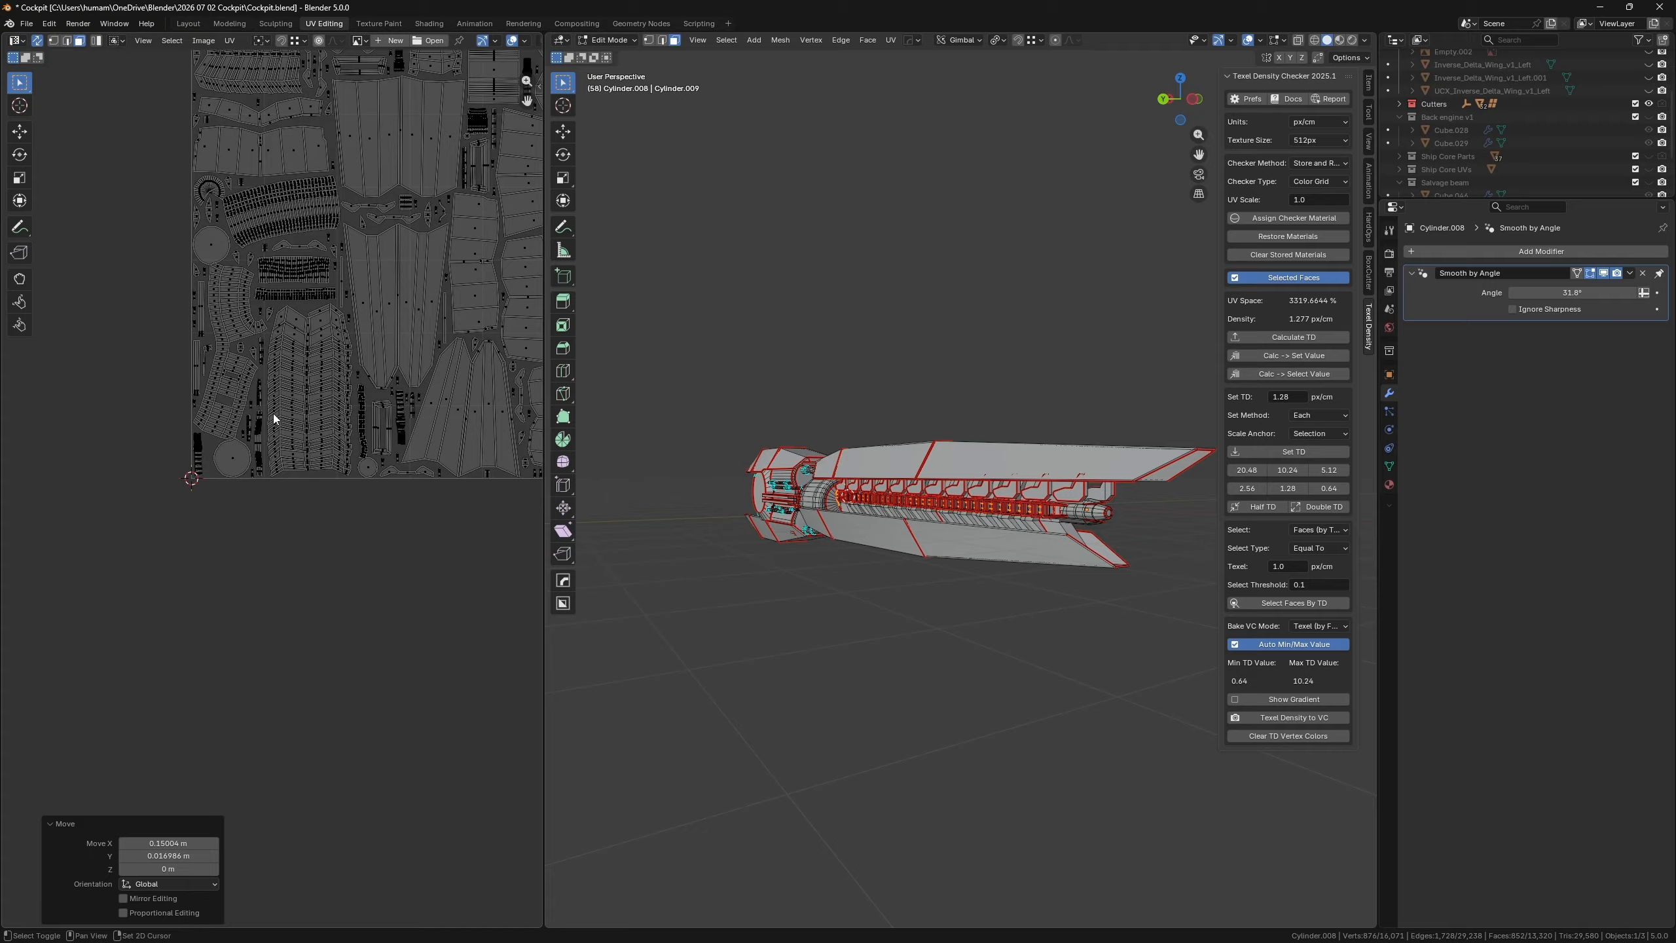
{"action": "left_click", "coordinate": [230, 462]}
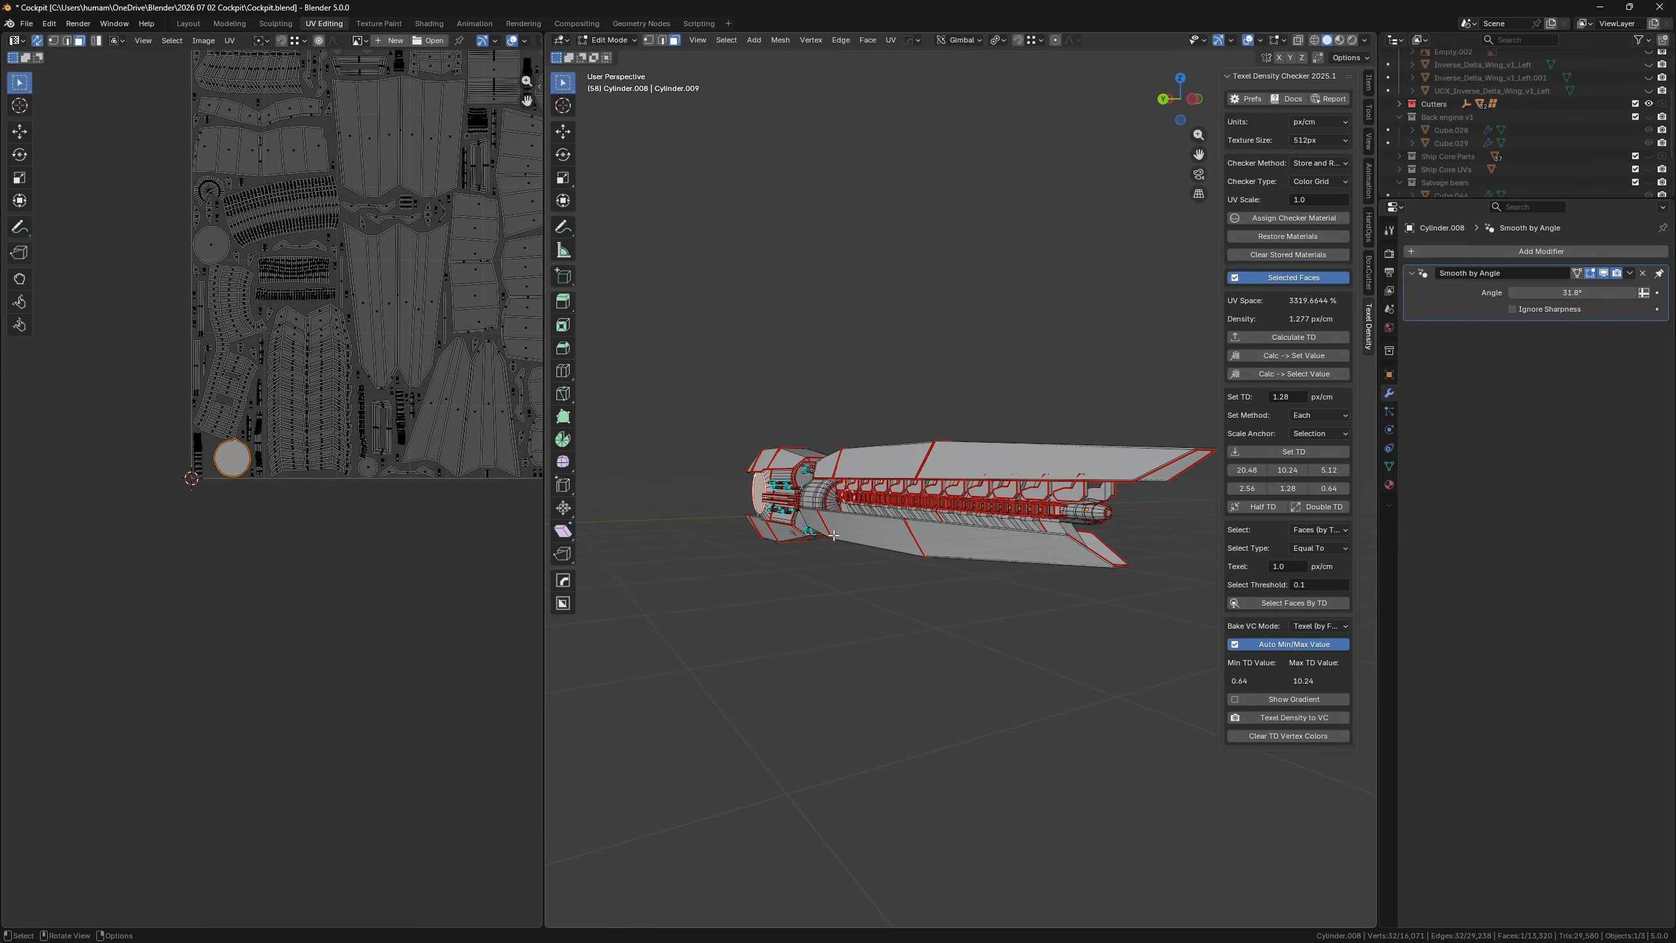
{"action": "middle_click_drag", "start_coordinate": [693, 522], "coordinate": [831, 534]}
{"action": "scroll", "coordinate": [759, 507], "scroll_direction": "down", "scroll_amount": 5}
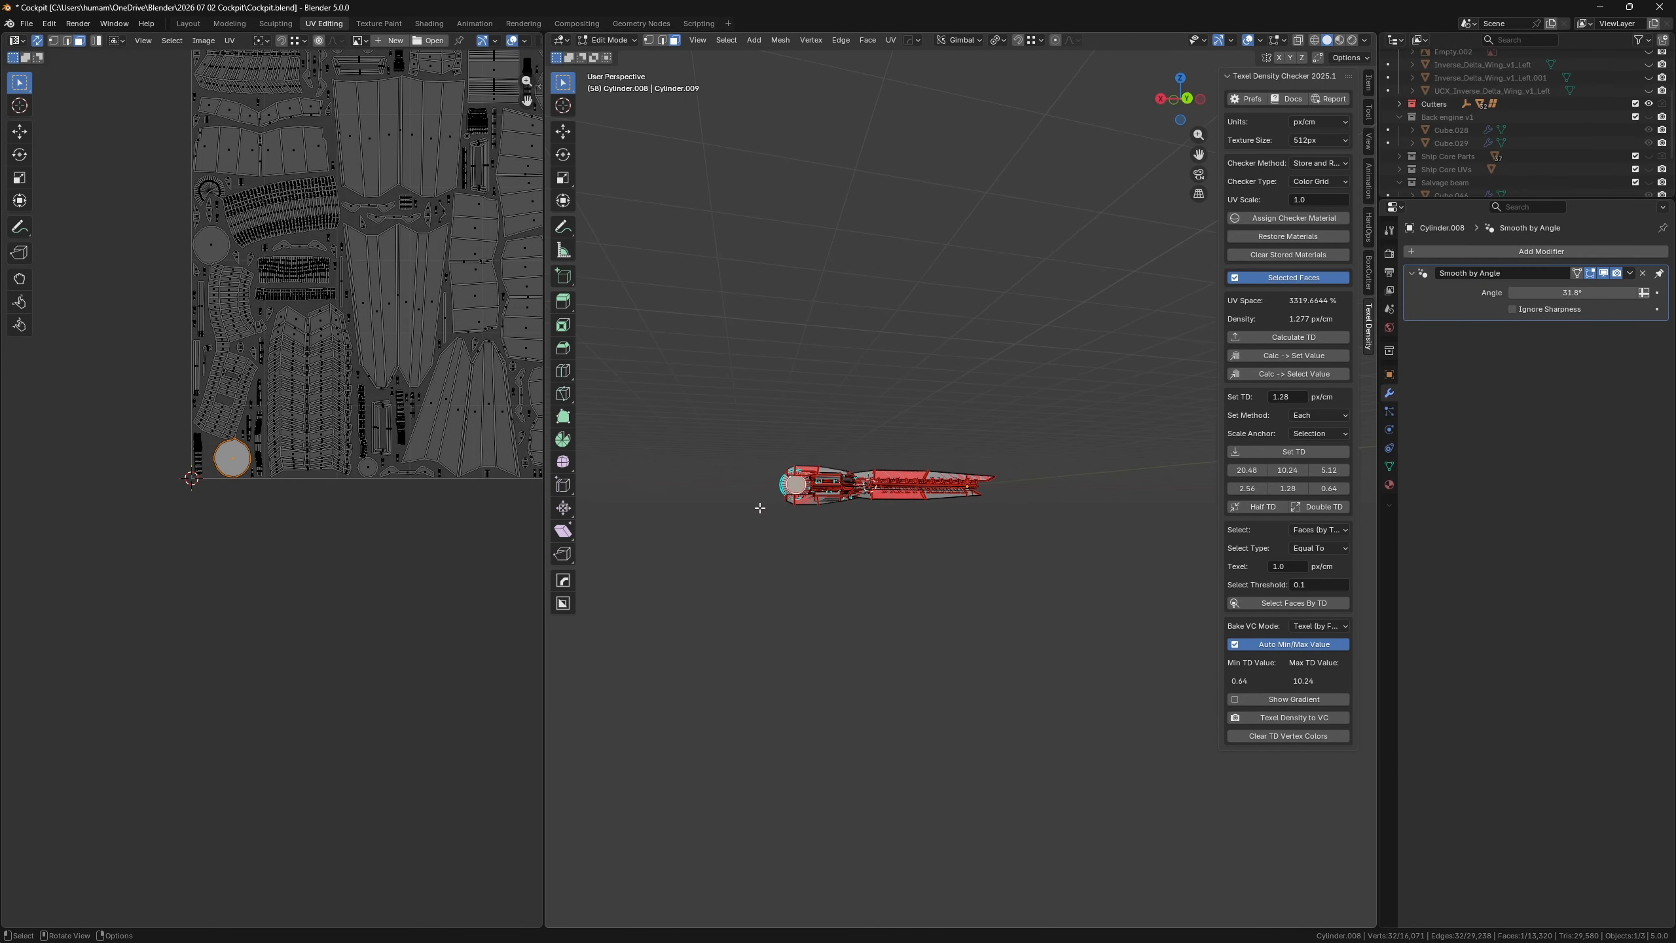
- Inspect the lower edge of the UV layout and select the small four-sided face near its lower right
{"action": "middle_click_drag", "start_coordinate": [208, 565], "coordinate": [311, 650]}
{"action": "scroll", "coordinate": [464, 578], "scroll_direction": "up", "scroll_amount": 1}
{"action": "scroll", "coordinate": [423, 584], "scroll_direction": "up", "scroll_amount": 1}
{"action": "middle_click_drag", "start_coordinate": [412, 584], "coordinate": [298, 606]}
{"action": "middle_click_drag", "start_coordinate": [404, 615], "coordinate": [165, 580], "text": "shift"}
{"action": "scroll", "coordinate": [165, 580], "scroll_direction": "down", "scroll_amount": 1}
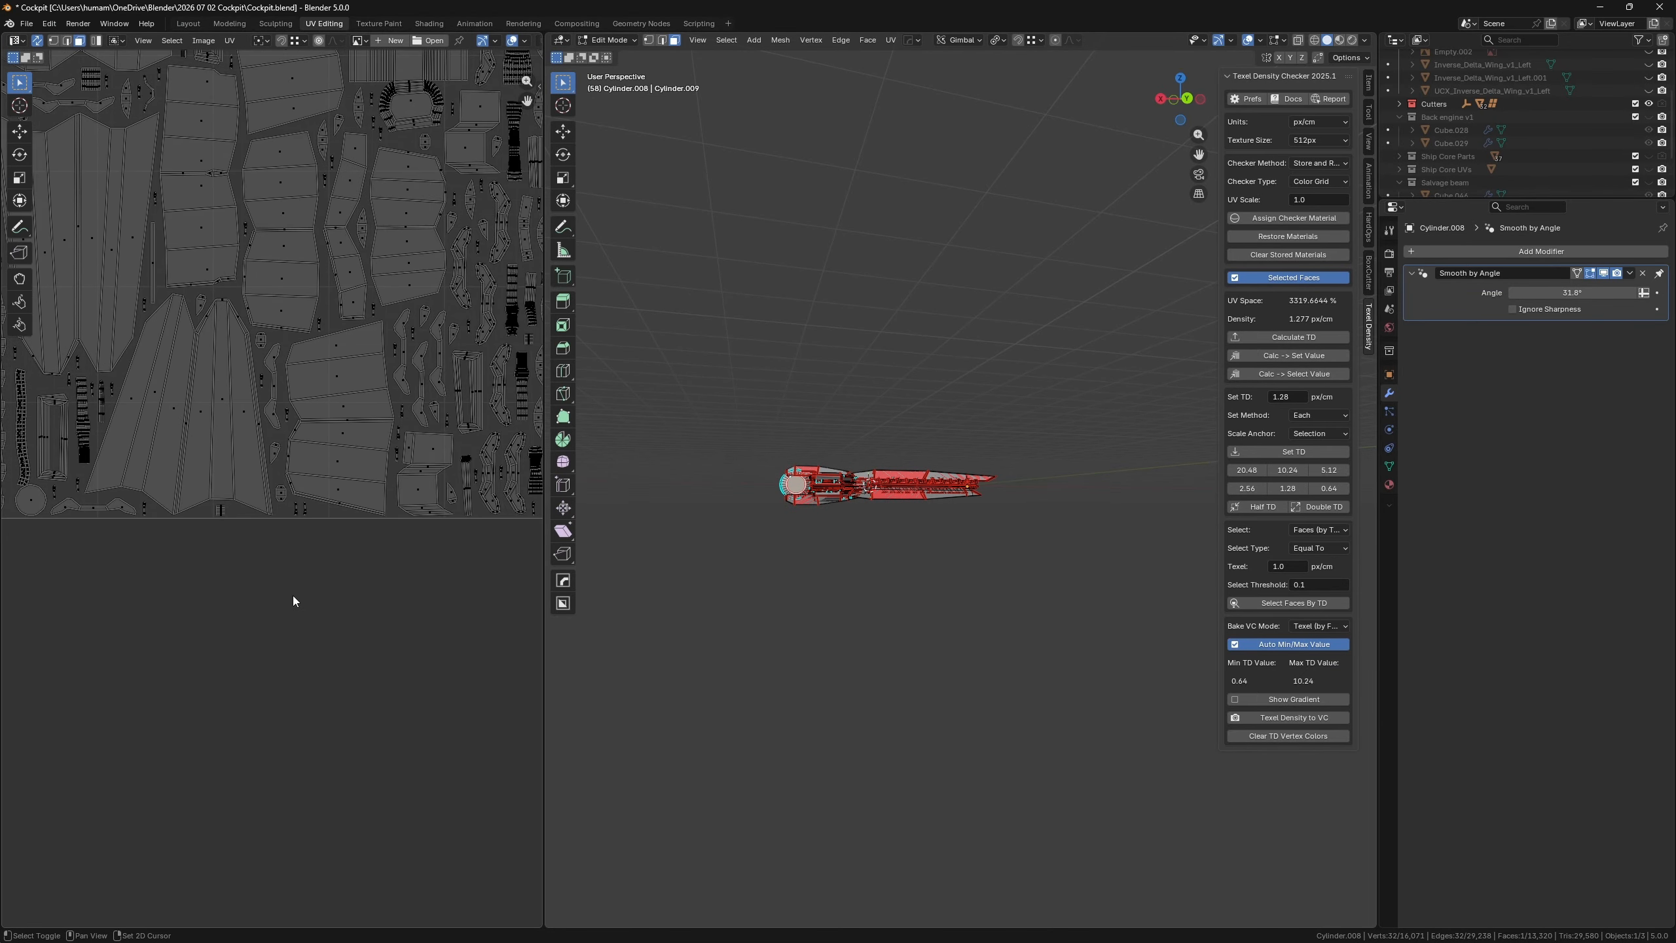
{"action": "scroll", "coordinate": [292, 599], "scroll_direction": "down", "scroll_amount": 1}
{"action": "left_click", "coordinate": [323, 471]}
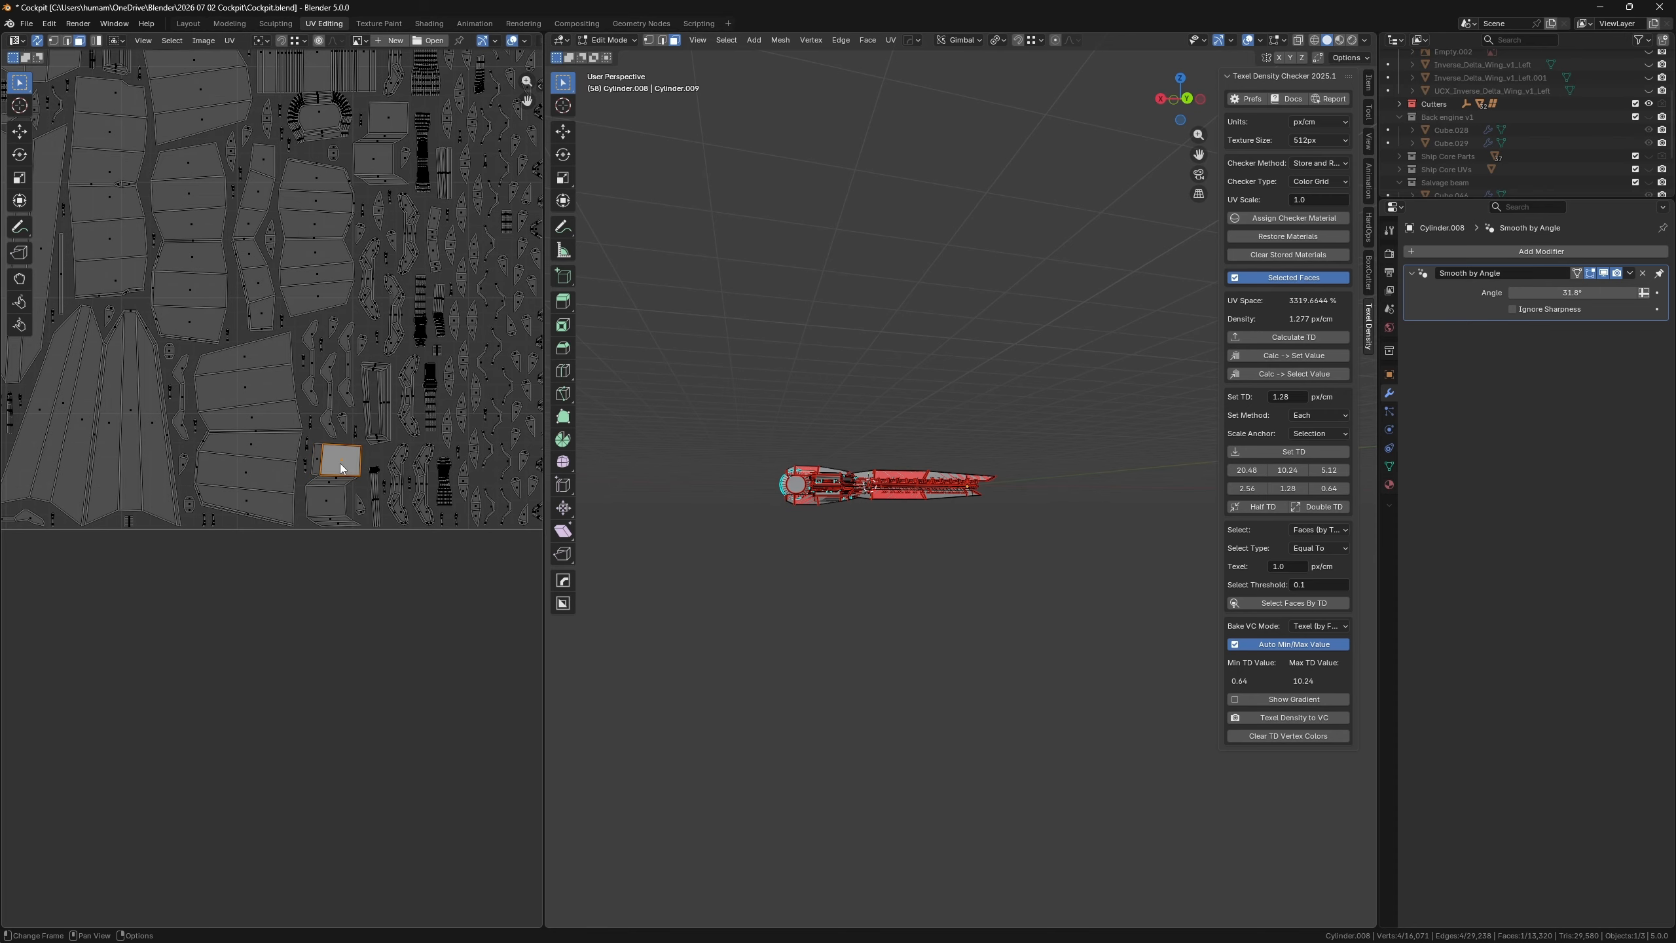
- Inspect the upper part of the UV layout and select the wide rectangular face in the middle of the finely striped island
{"action": "scroll", "coordinate": [270, 505], "scroll_direction": "down", "scroll_amount": 2}
{"action": "middle_click_drag", "start_coordinate": [362, 406], "coordinate": [402, 450]}
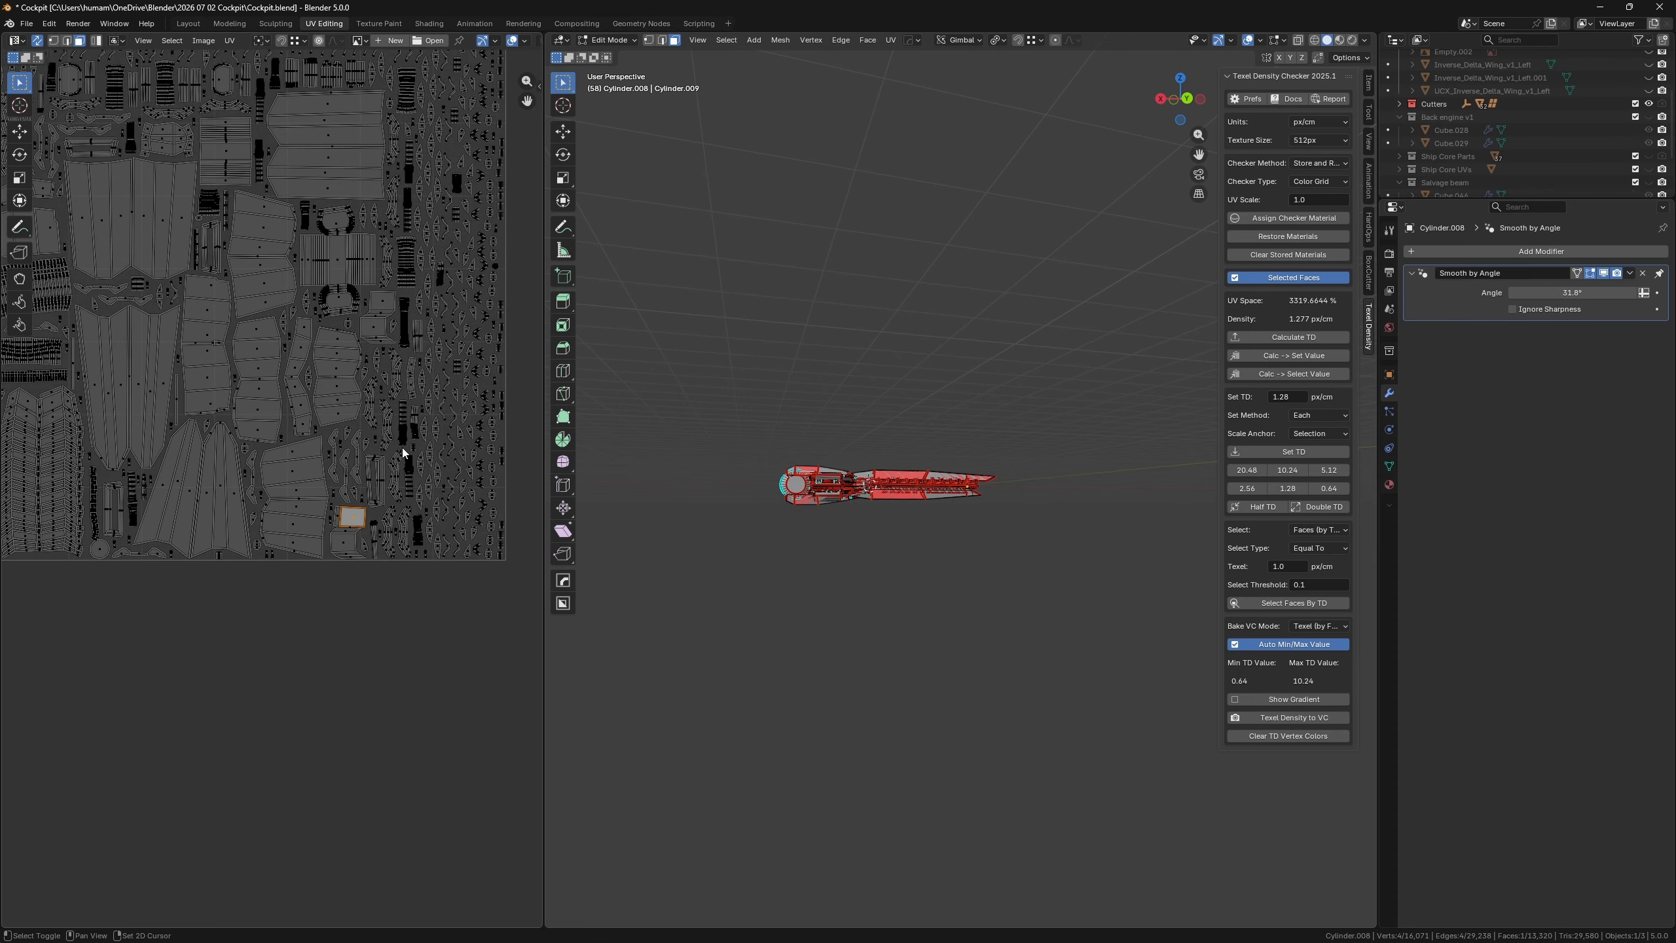
{"action": "middle_click_drag", "start_coordinate": [324, 322], "coordinate": [459, 458], "text": "shift"}
{"action": "middle_click_drag", "start_coordinate": [350, 396], "coordinate": [439, 515], "text": "shift"}
{"action": "scroll", "coordinate": [432, 488], "scroll_direction": "up", "scroll_amount": 1}
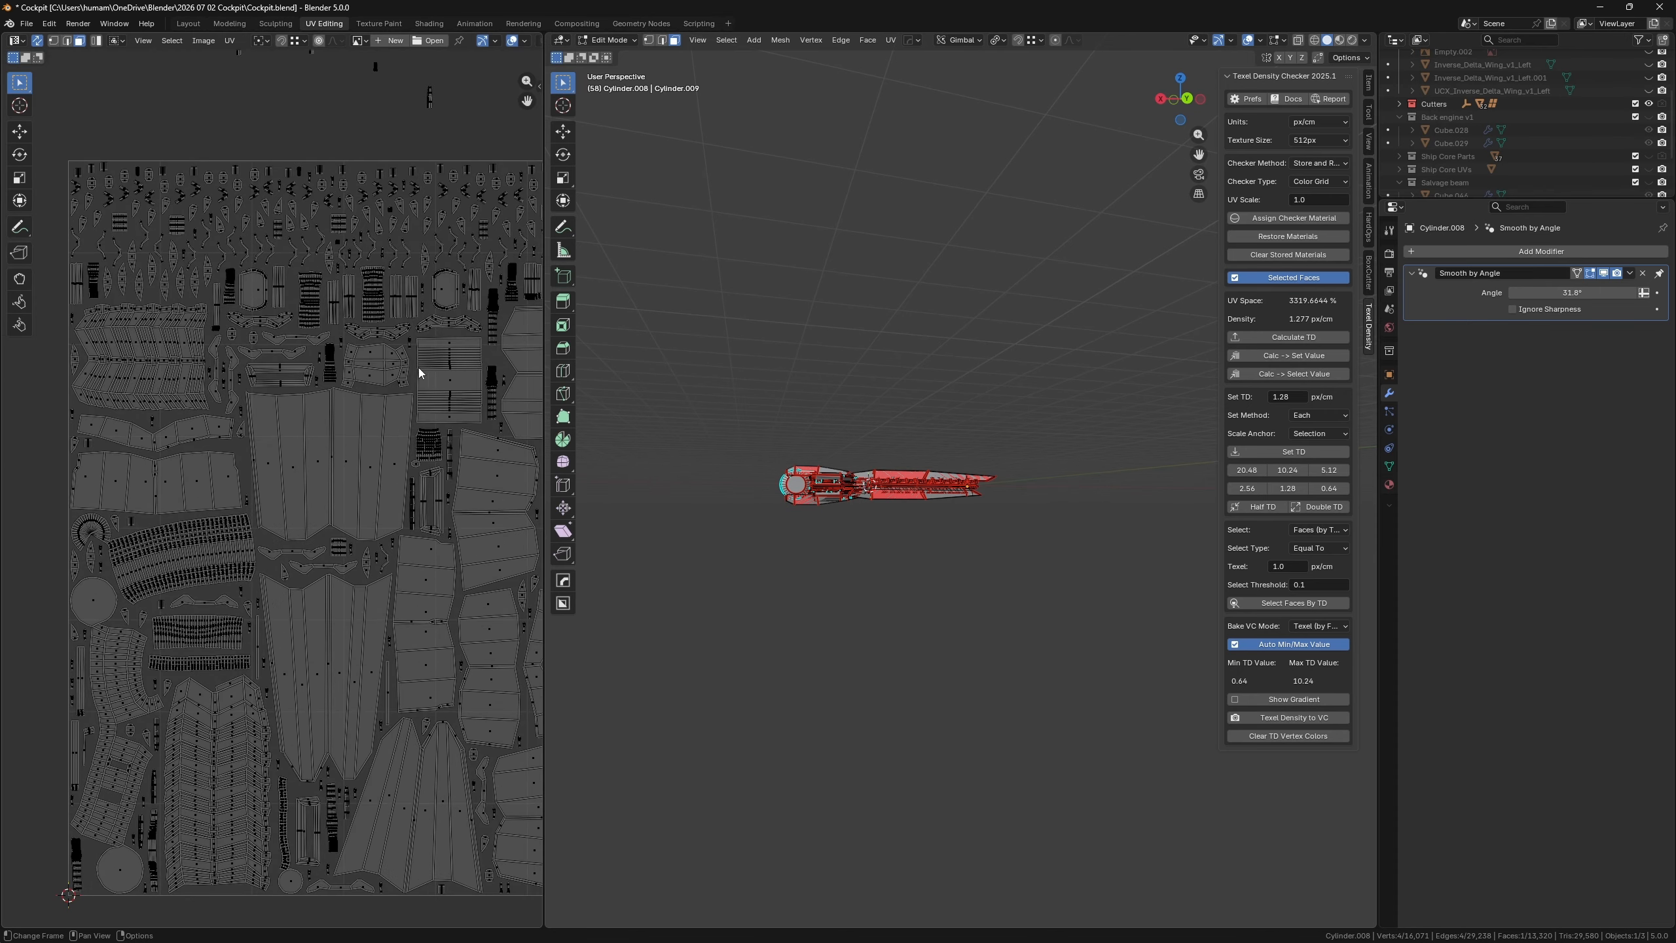
{"action": "scroll", "coordinate": [359, 422], "scroll_direction": "up", "scroll_amount": 3}
{"action": "middle_click_drag", "start_coordinate": [352, 431], "coordinate": [136, 502], "text": "shift"}
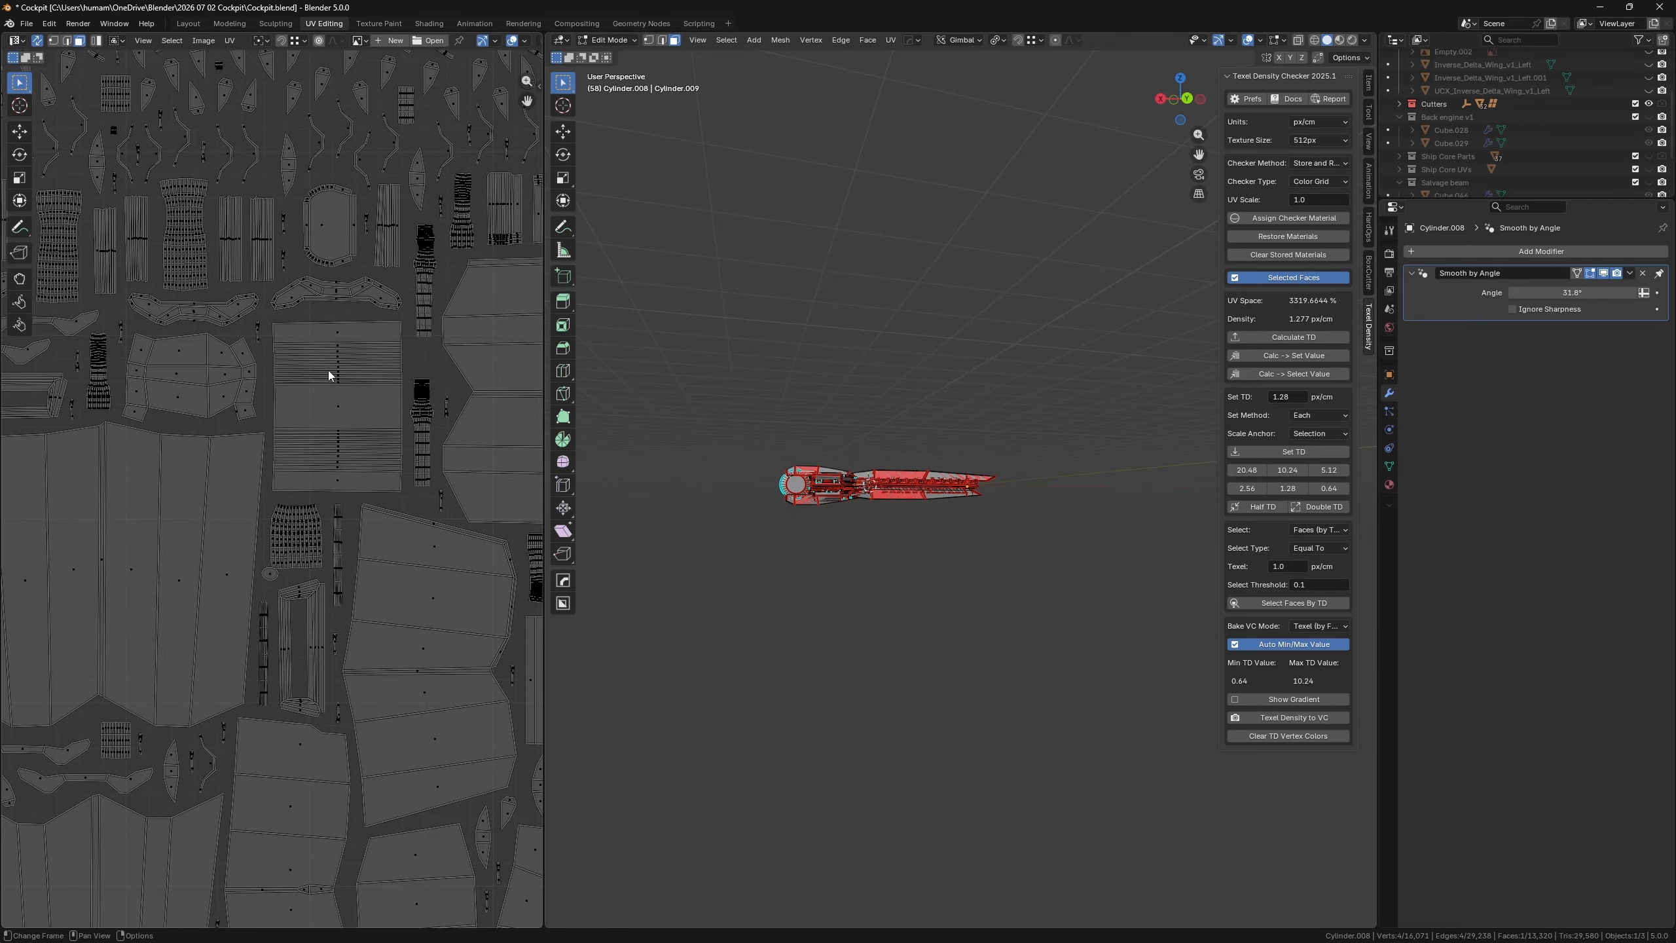
{"action": "left_click", "coordinate": [336, 412]}
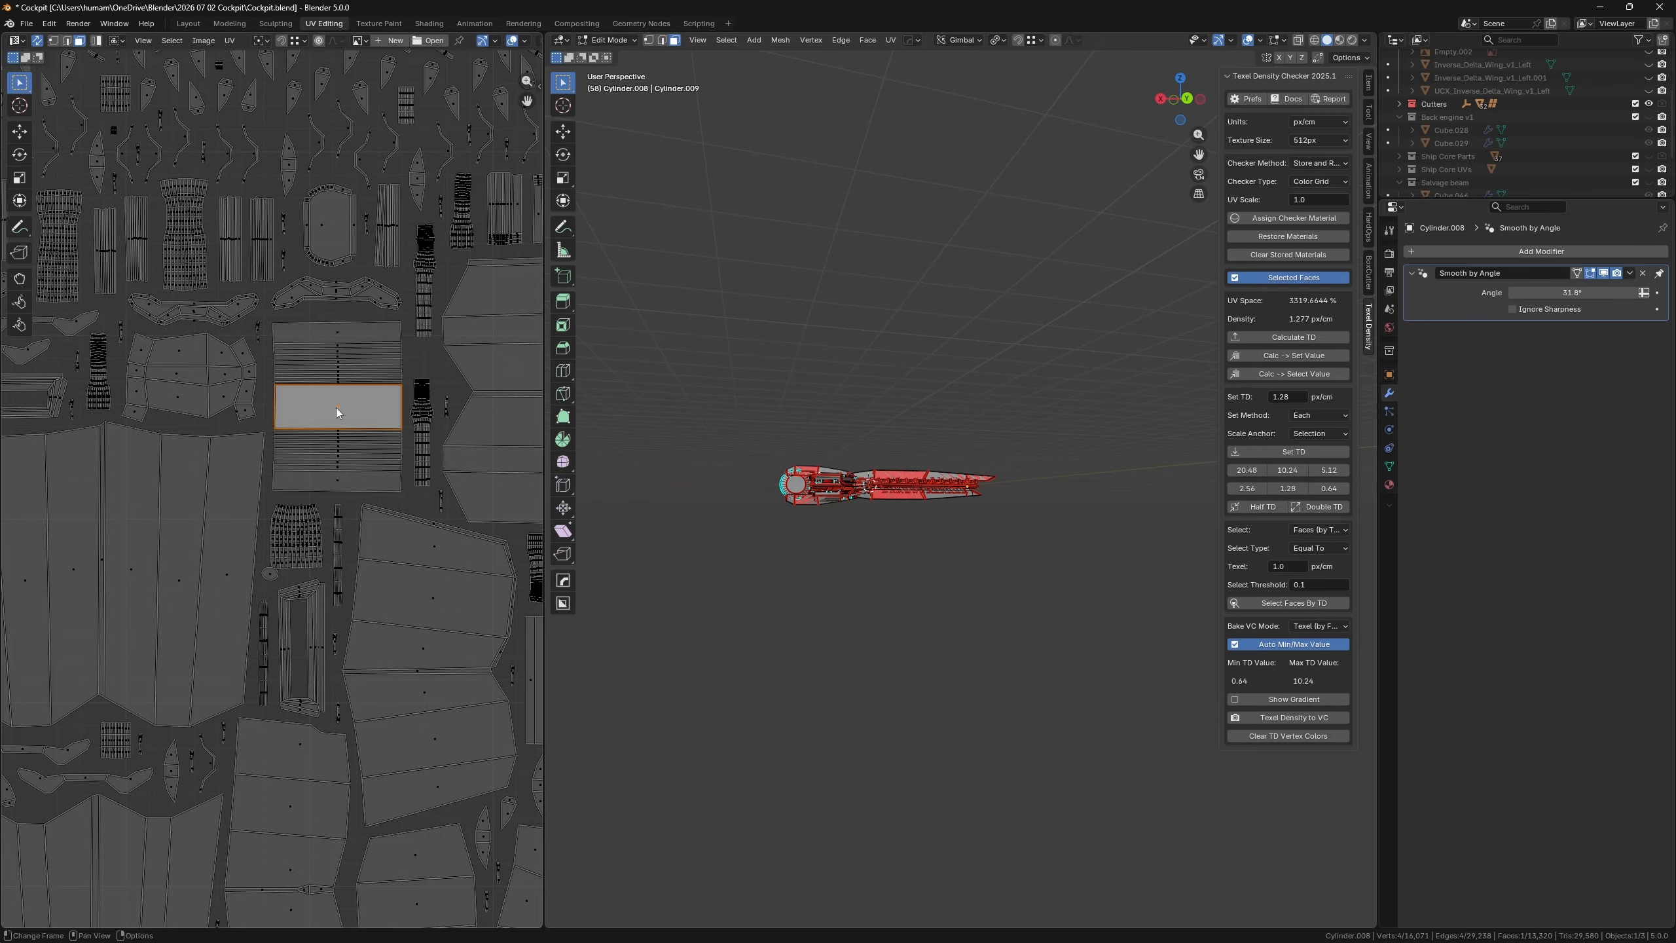
- Examine the packed UV layout with the rod islands above it, and compare it with the engine's round end and midsection
{"action": "scroll", "coordinate": [336, 409], "scroll_direction": "down", "scroll_amount": 2}
{"action": "middle_click_drag", "start_coordinate": [80, 129], "coordinate": [244, 309], "text": "shift"}
{"action": "scroll", "coordinate": [246, 310], "scroll_direction": "down", "scroll_amount": 2}
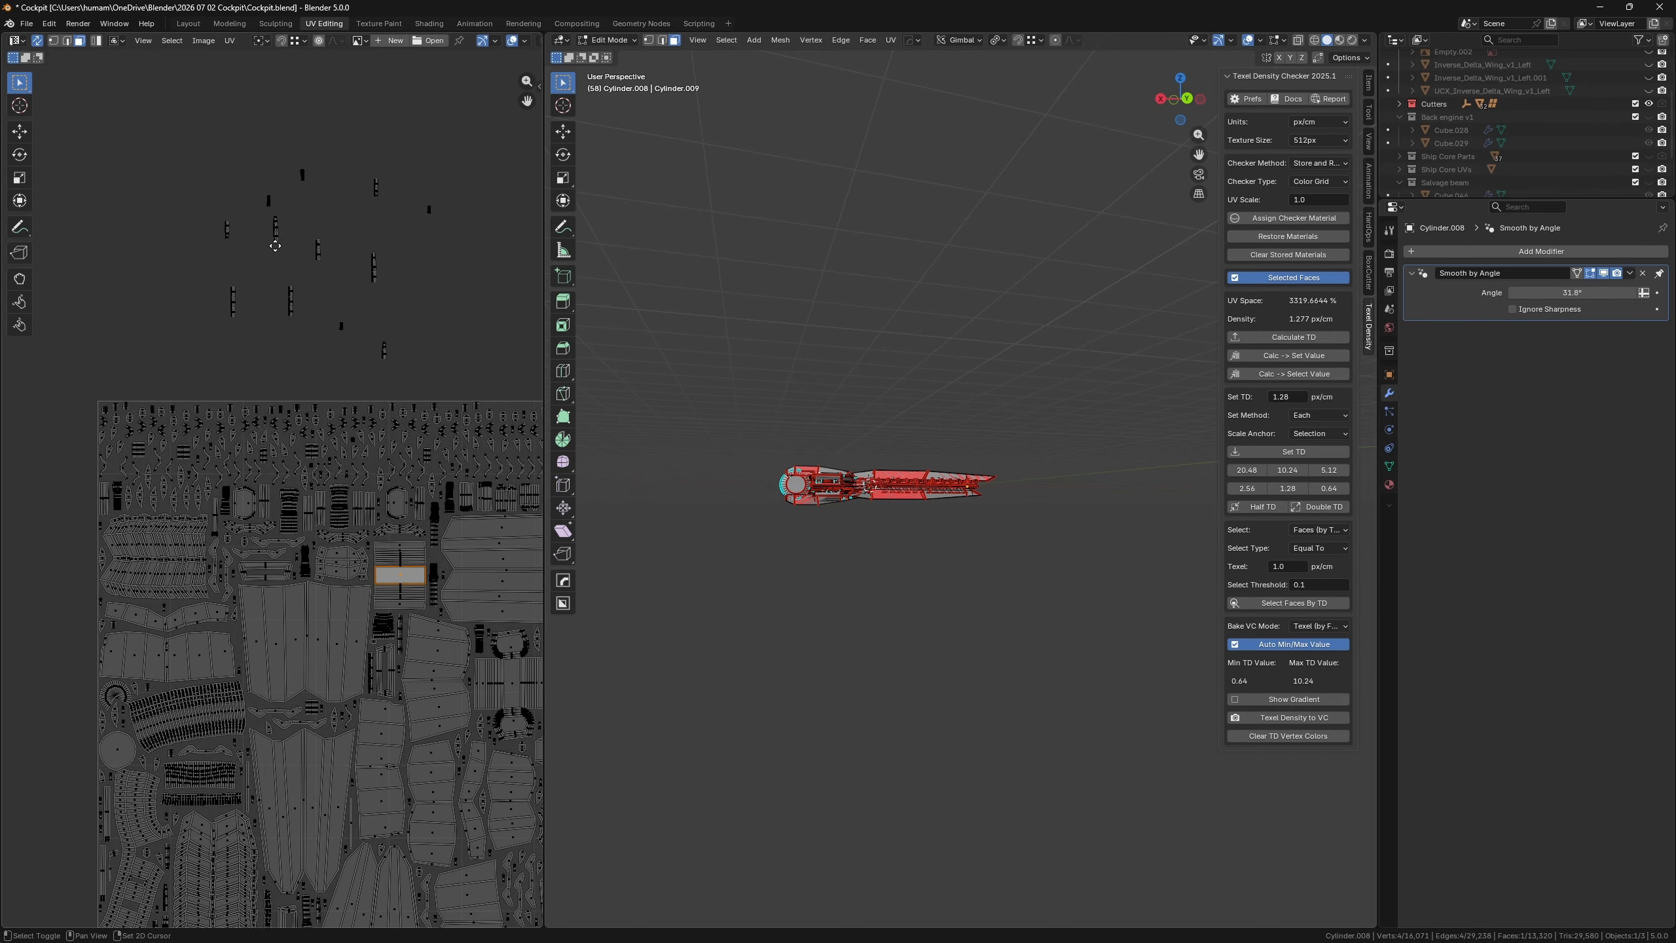
{"action": "middle_click_drag", "start_coordinate": [436, 542], "coordinate": [334, 480]}
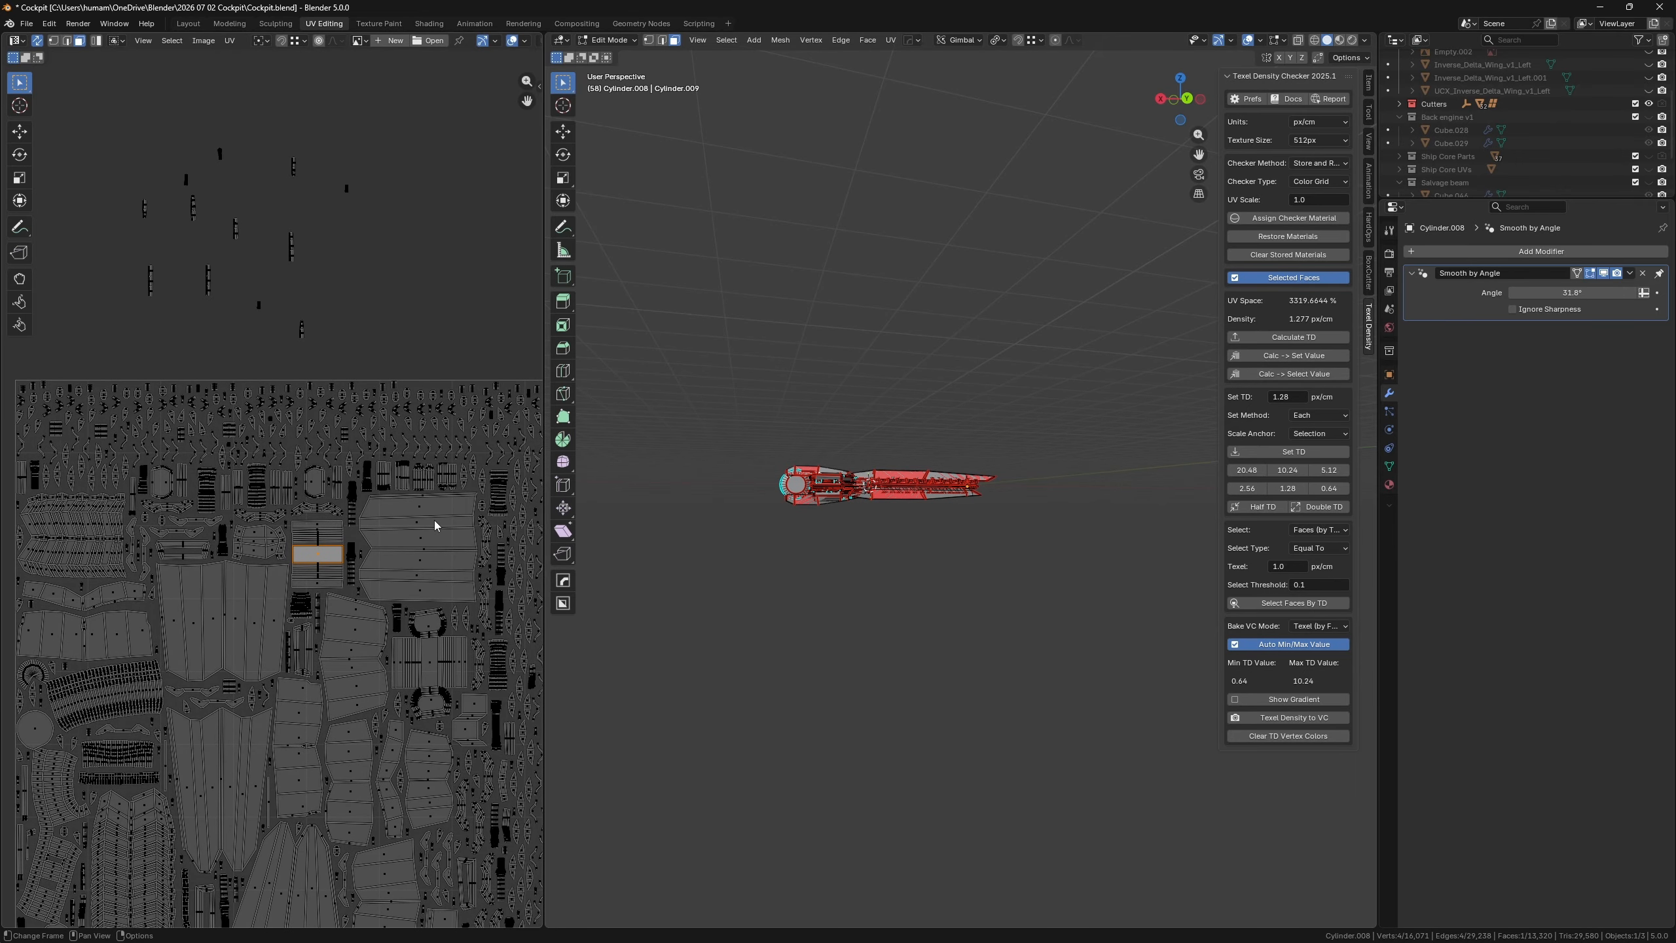
{"action": "mouse_move", "coordinate": [307, 317]}
{"action": "middle_mouse_down", "text": "shift"}
{"action": "mouse_move", "coordinate": [347, 309]}
{"action": "mouse_move", "coordinate": [285, 299]}
{"action": "middle_mouse_up", "text": "shift"}
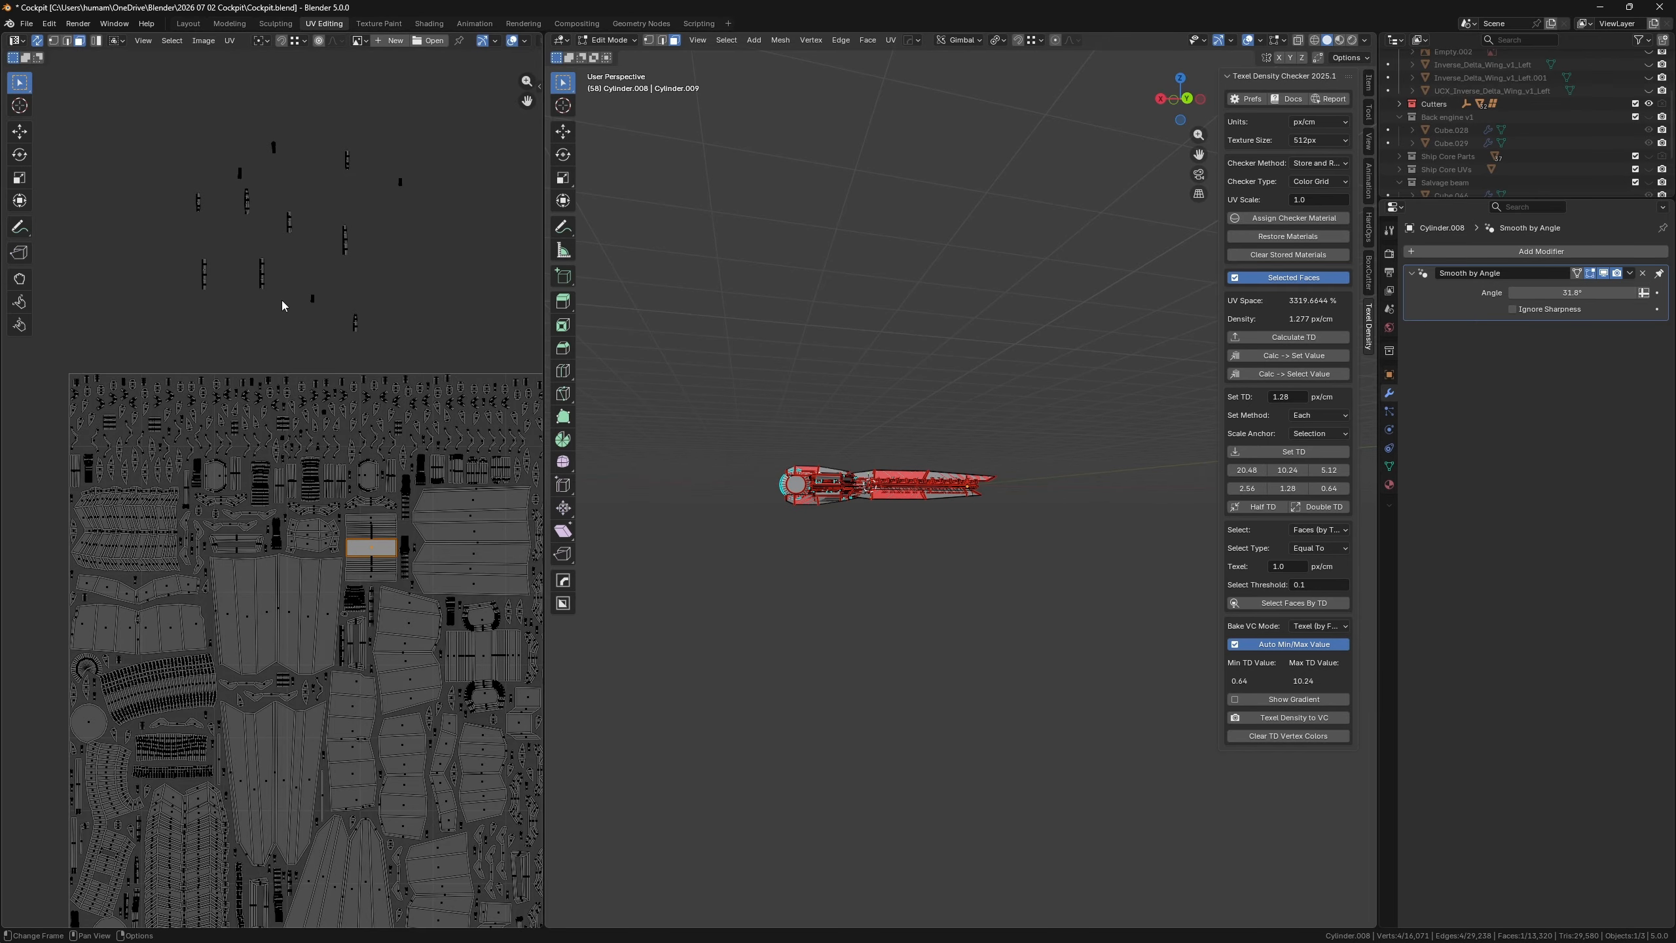
{"action": "scroll", "coordinate": [898, 469], "scroll_direction": "up", "scroll_amount": 5}
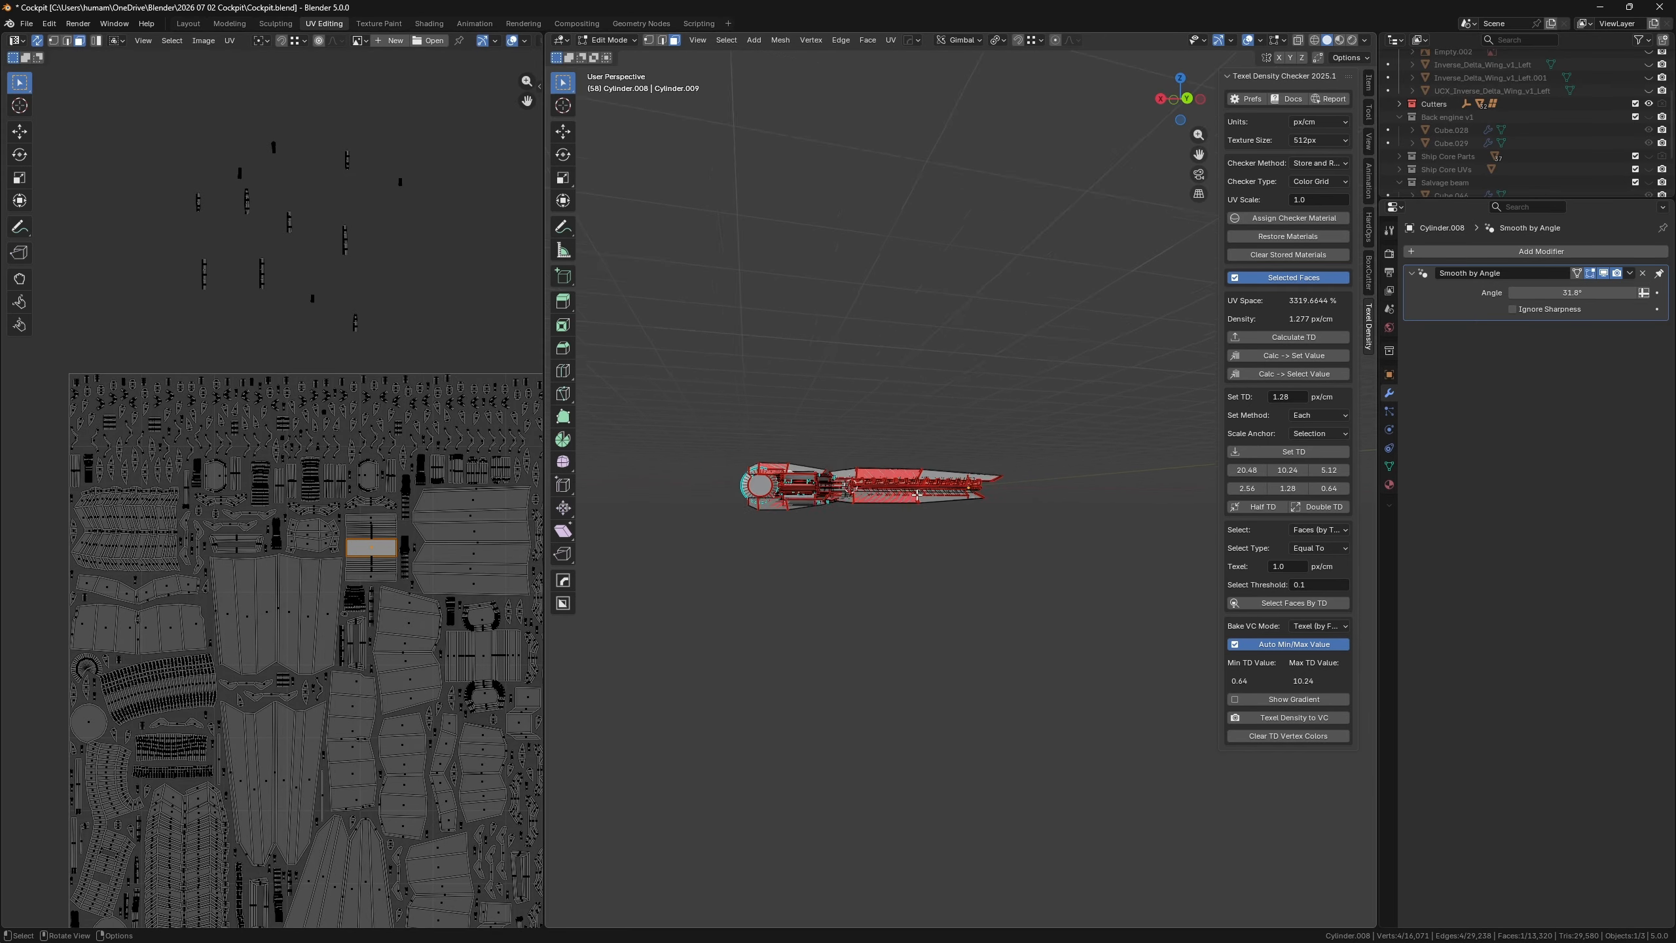
{"action": "scroll", "coordinate": [334, 473], "scroll_direction": "down", "scroll_amount": 3}
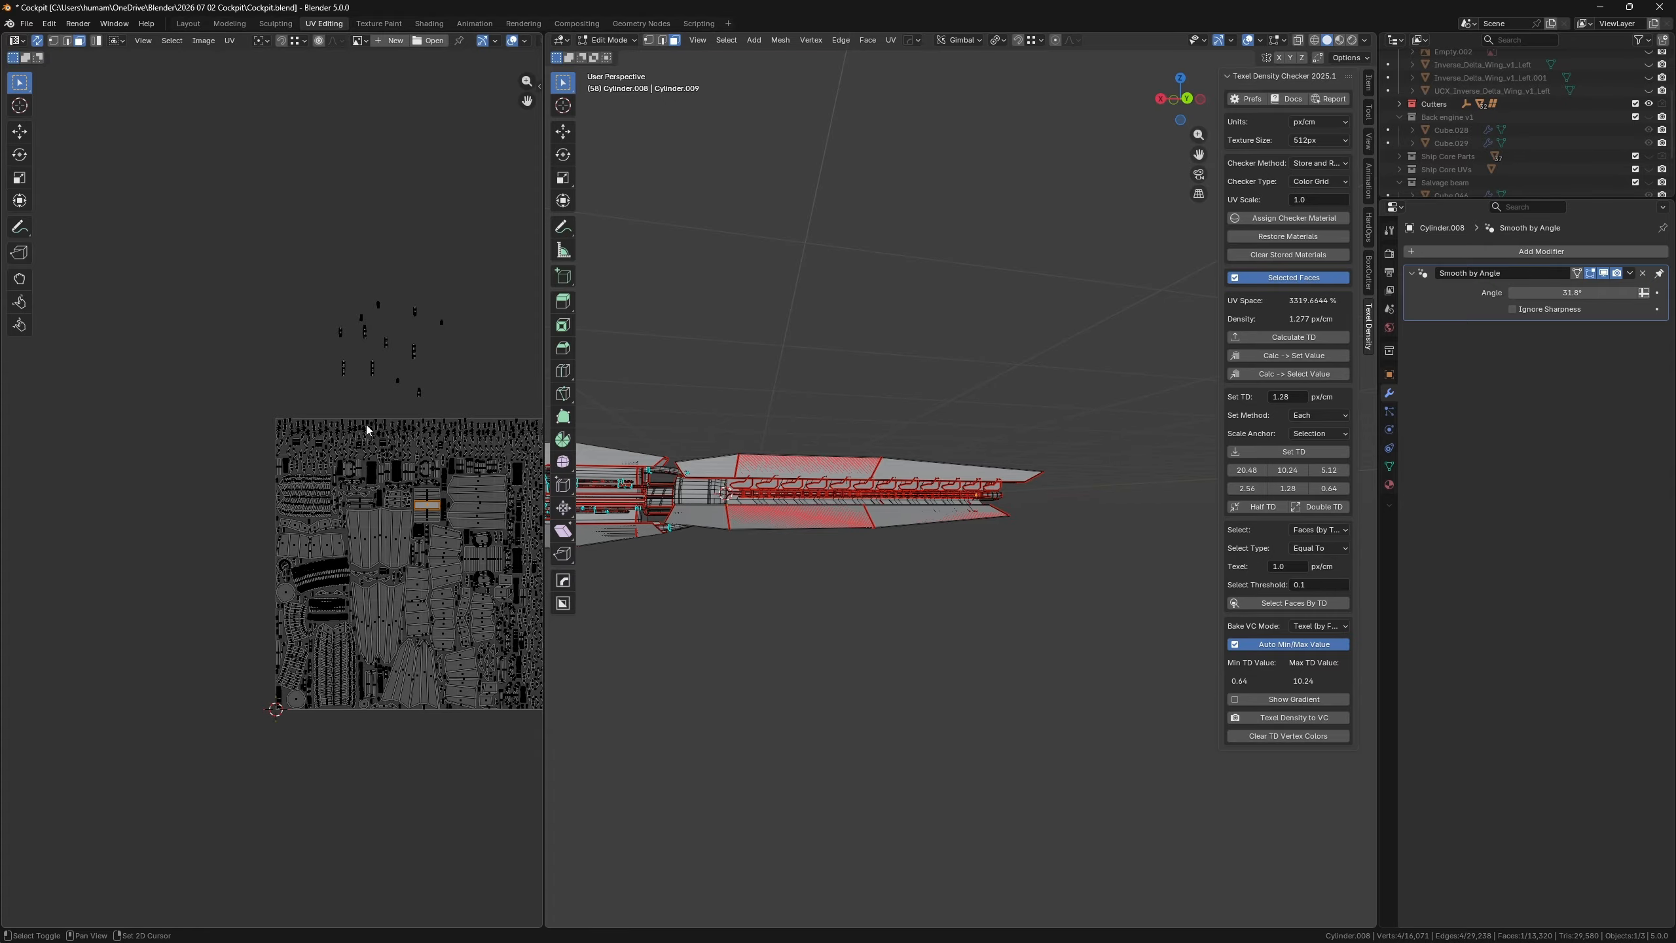
{"action": "scroll", "coordinate": [424, 402], "scroll_direction": "up", "scroll_amount": 3}
{"action": "middle_click_drag", "start_coordinate": [424, 402], "coordinate": [343, 455], "text": "shift"}
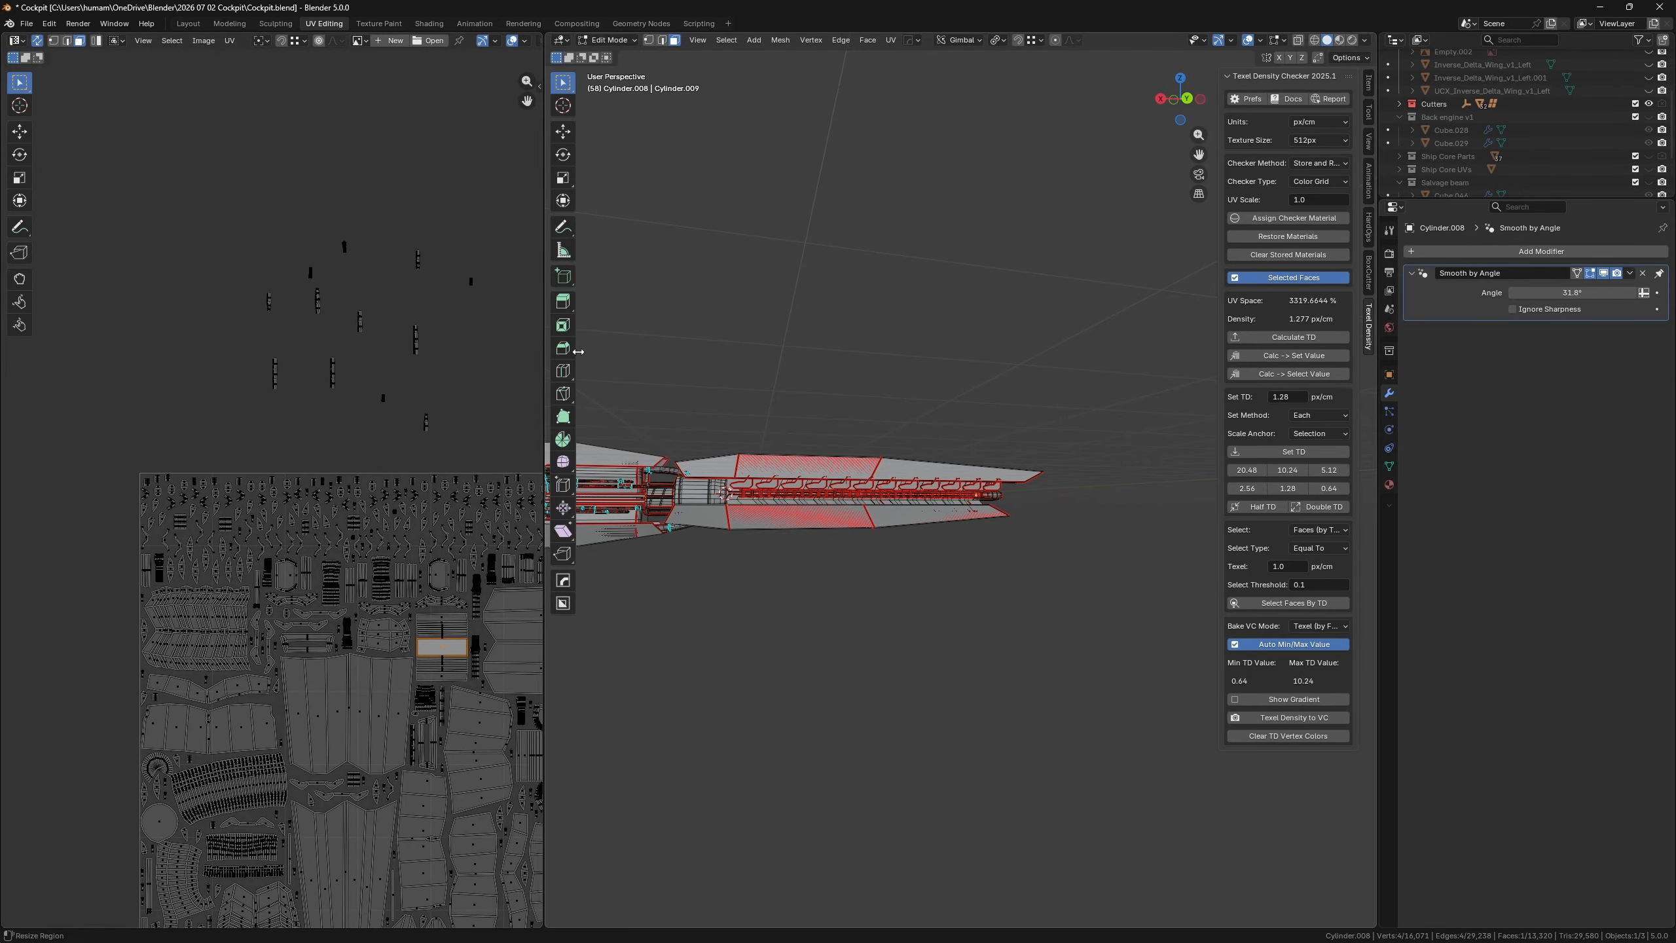
{"action": "middle_click_drag", "start_coordinate": [443, 375], "coordinate": [424, 442]}
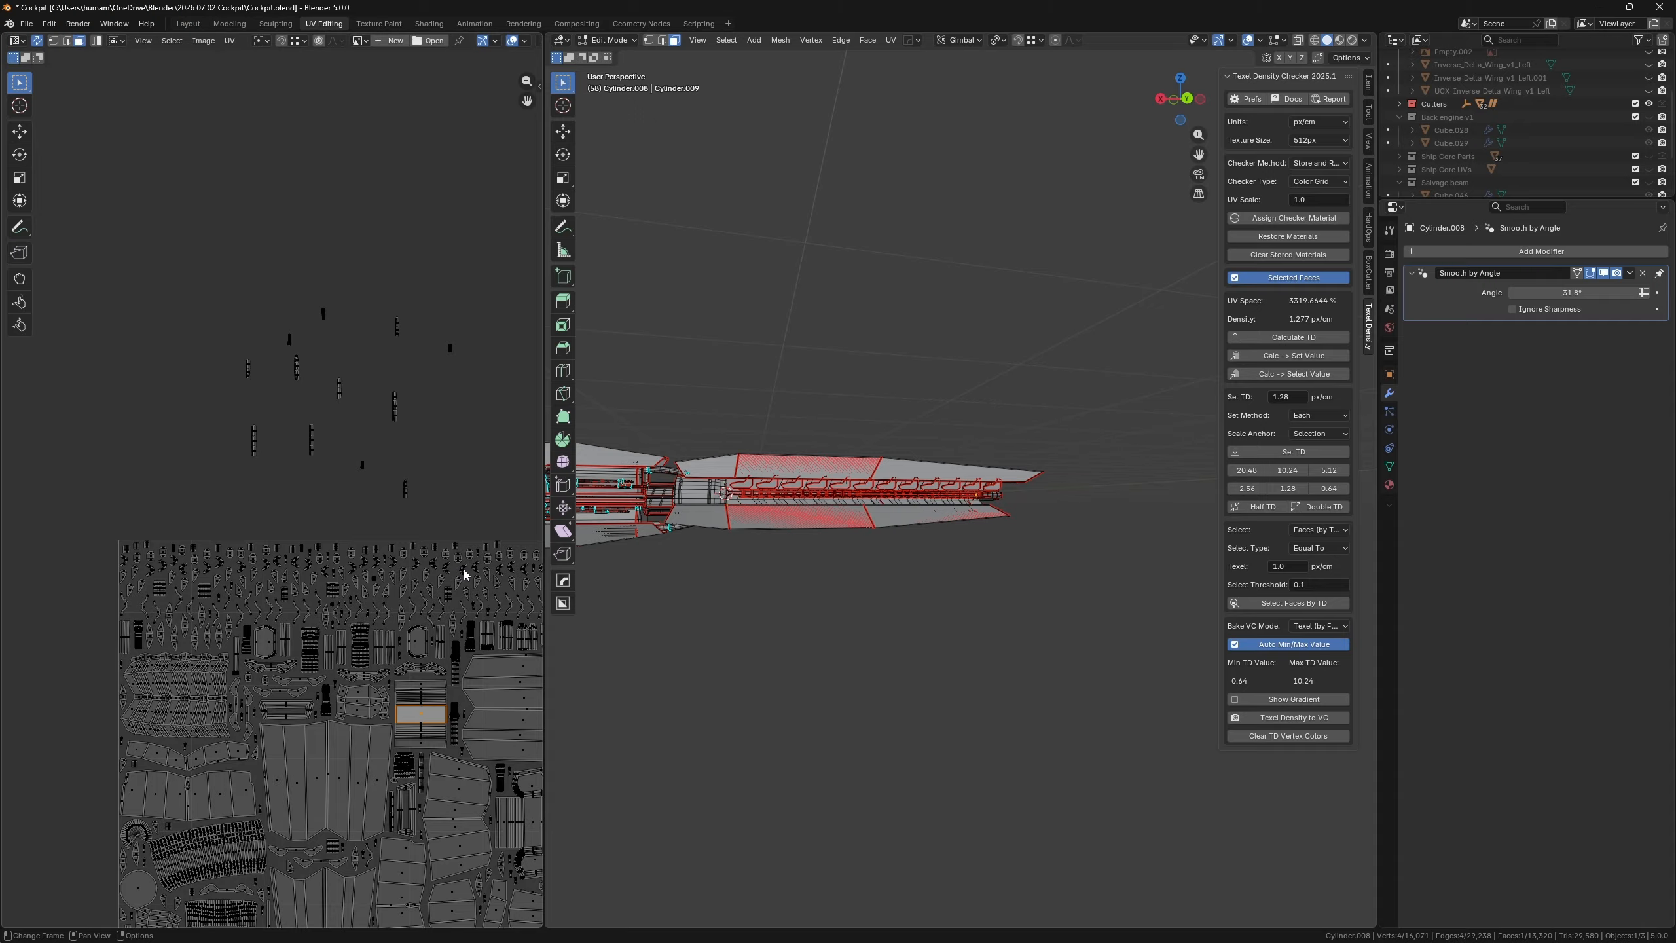
{"action": "middle_click_drag", "start_coordinate": [702, 543], "coordinate": [650, 548]}
{"action": "middle_click_drag", "start_coordinate": [789, 531], "coordinate": [901, 536], "text": "shift"}
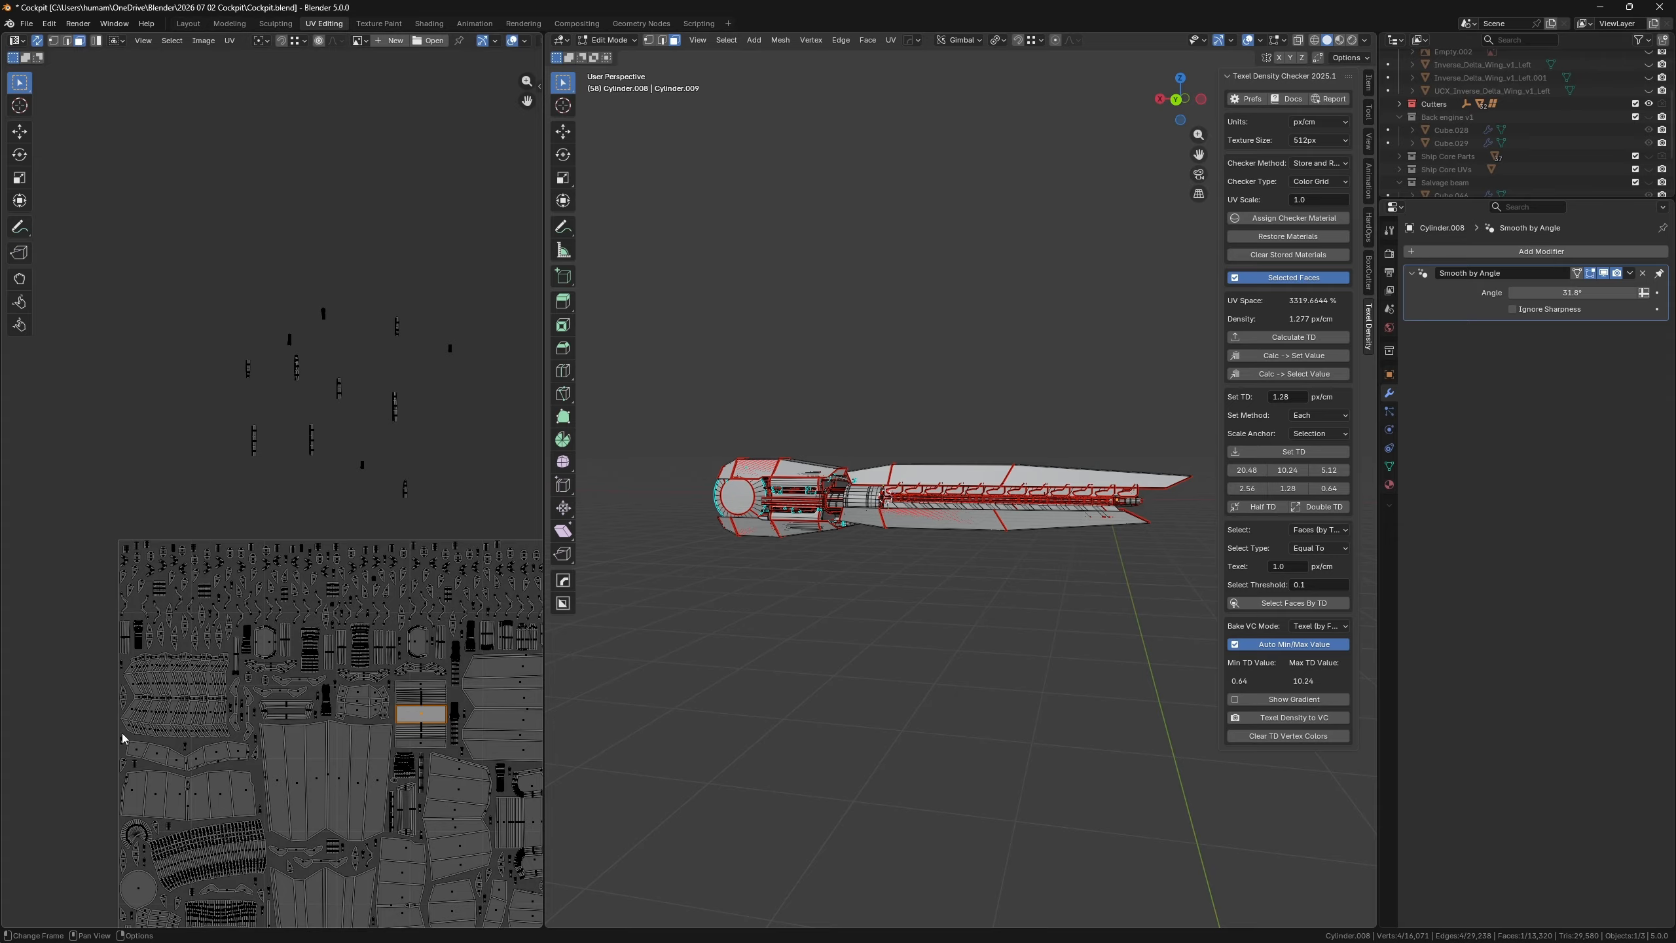
{"action": "scroll", "coordinate": [874, 566], "scroll_direction": "up", "scroll_amount": 8}
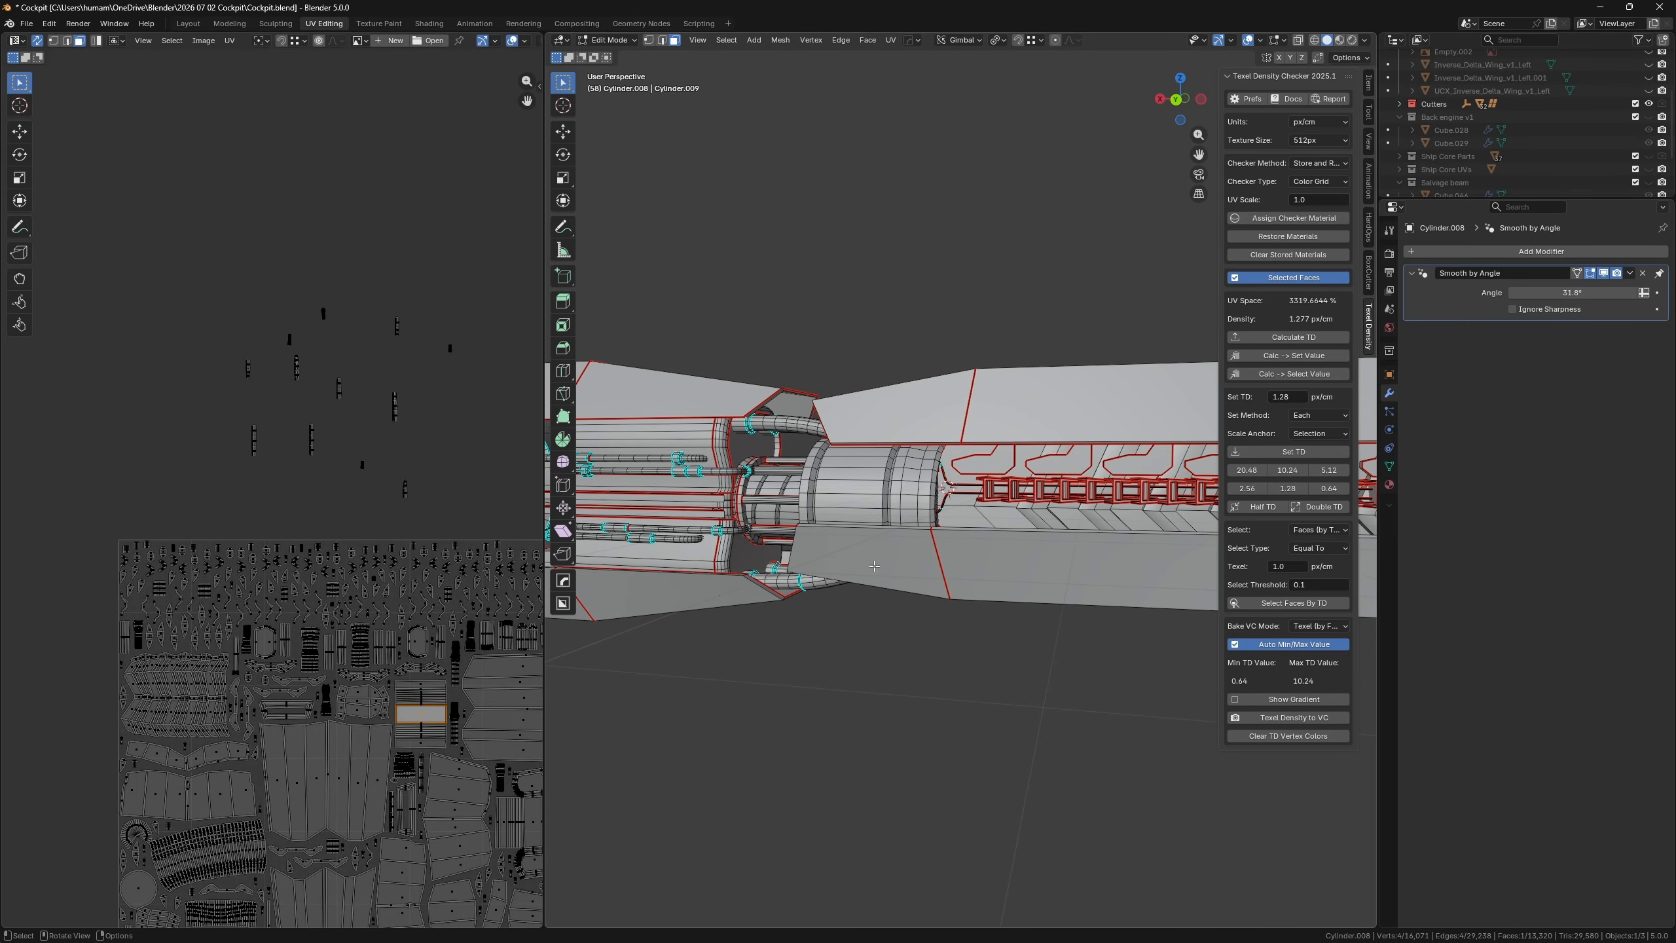
{"action": "middle_click_drag", "start_coordinate": [874, 565], "coordinate": [937, 547]}
{"action": "scroll", "coordinate": [254, 529], "scroll_direction": "up", "scroll_amount": 3}
- Place the rod islands and the small round striped island in the gap above the wide curved island, and enlarge the UV editor
{"action": "middle_click_drag", "start_coordinate": [227, 738], "coordinate": [254, 378]}
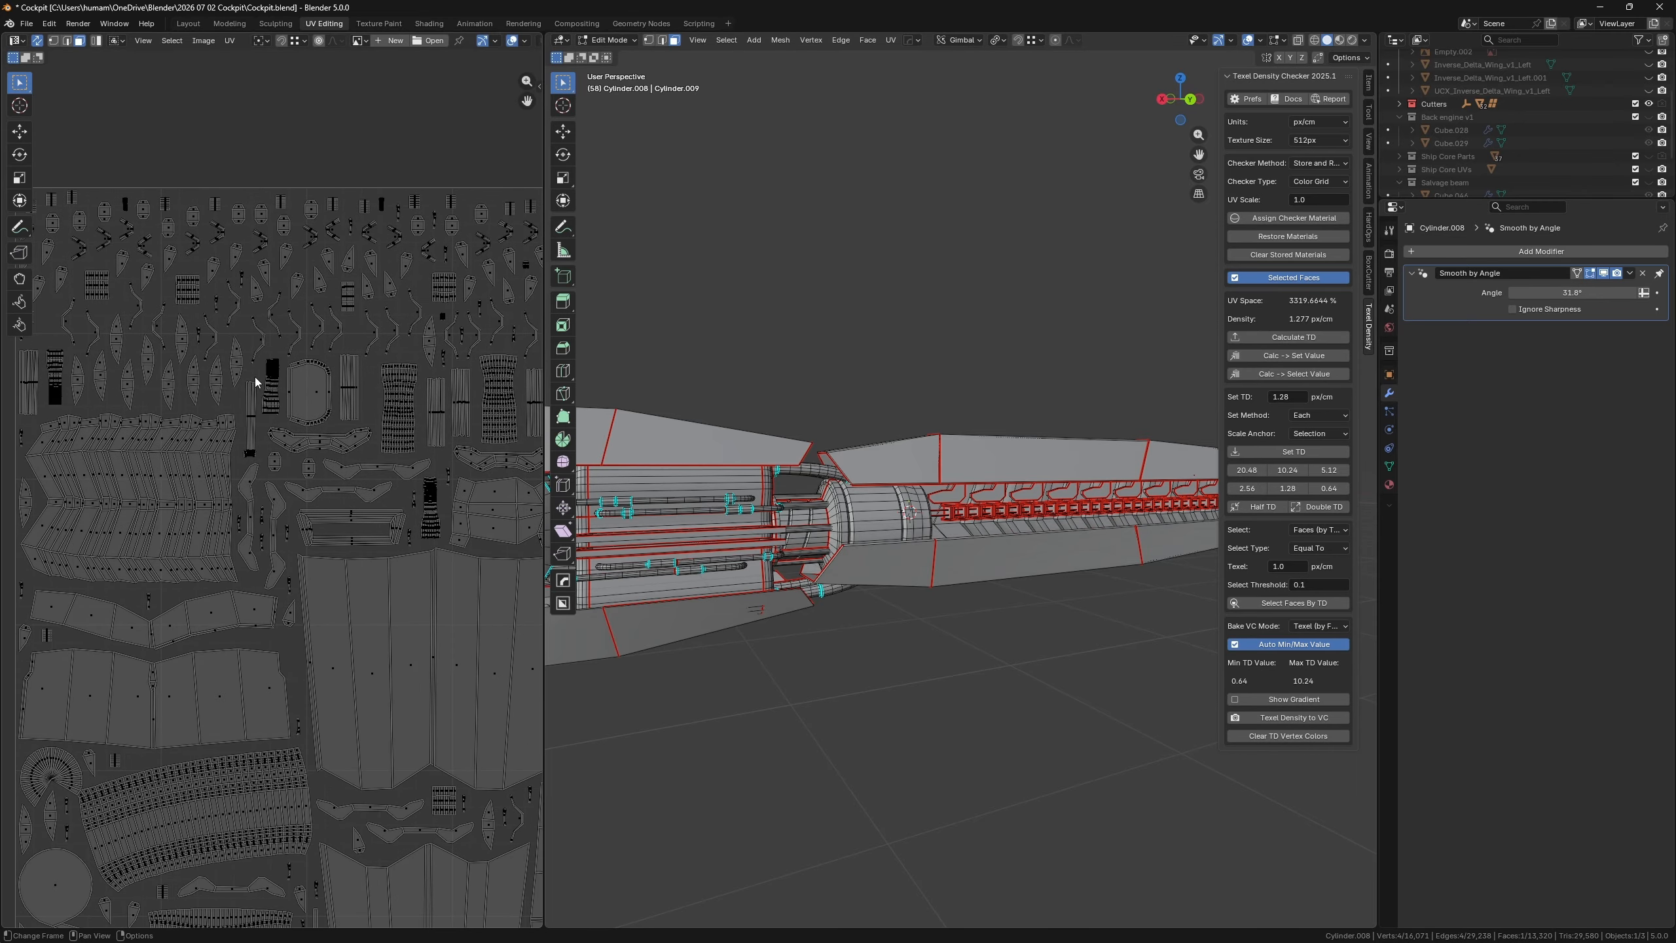
{"action": "scroll", "coordinate": [392, 507], "scroll_direction": "right", "scroll_amount": 5, "text": "ctrl"}
{"action": "left_click", "coordinate": [388, 546]}
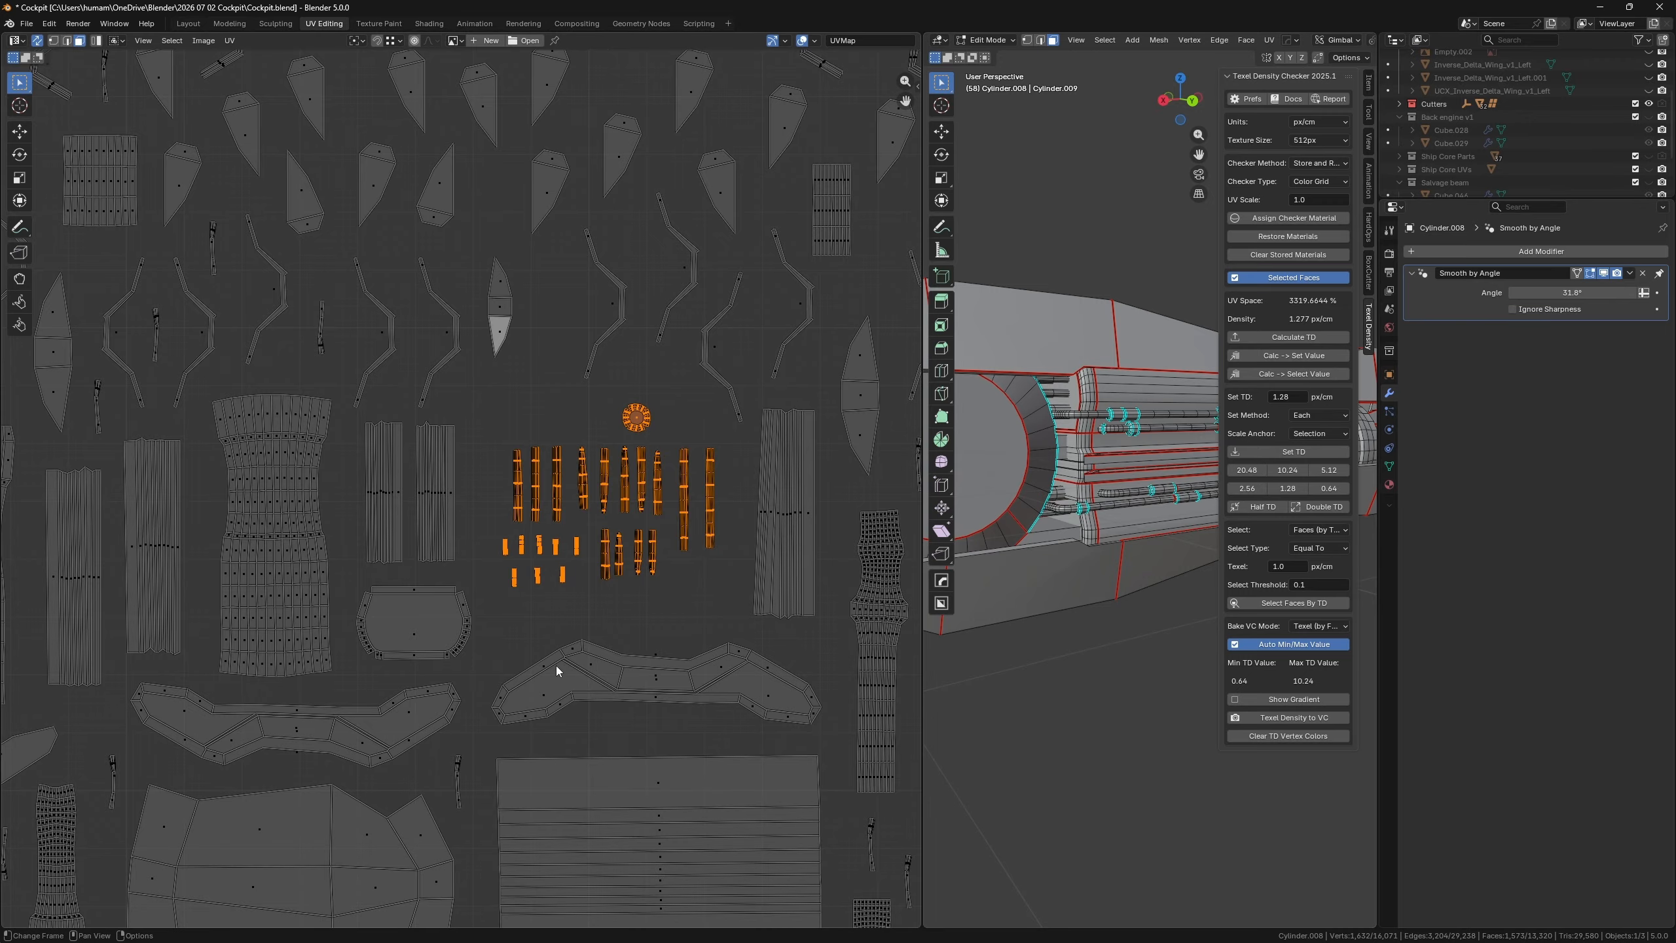
- Examine the rod islands' new place in the packed layout and compare the selection with the round tip of the engine
{"action": "scroll", "coordinate": [613, 532], "scroll_direction": "down", "scroll_amount": 2}
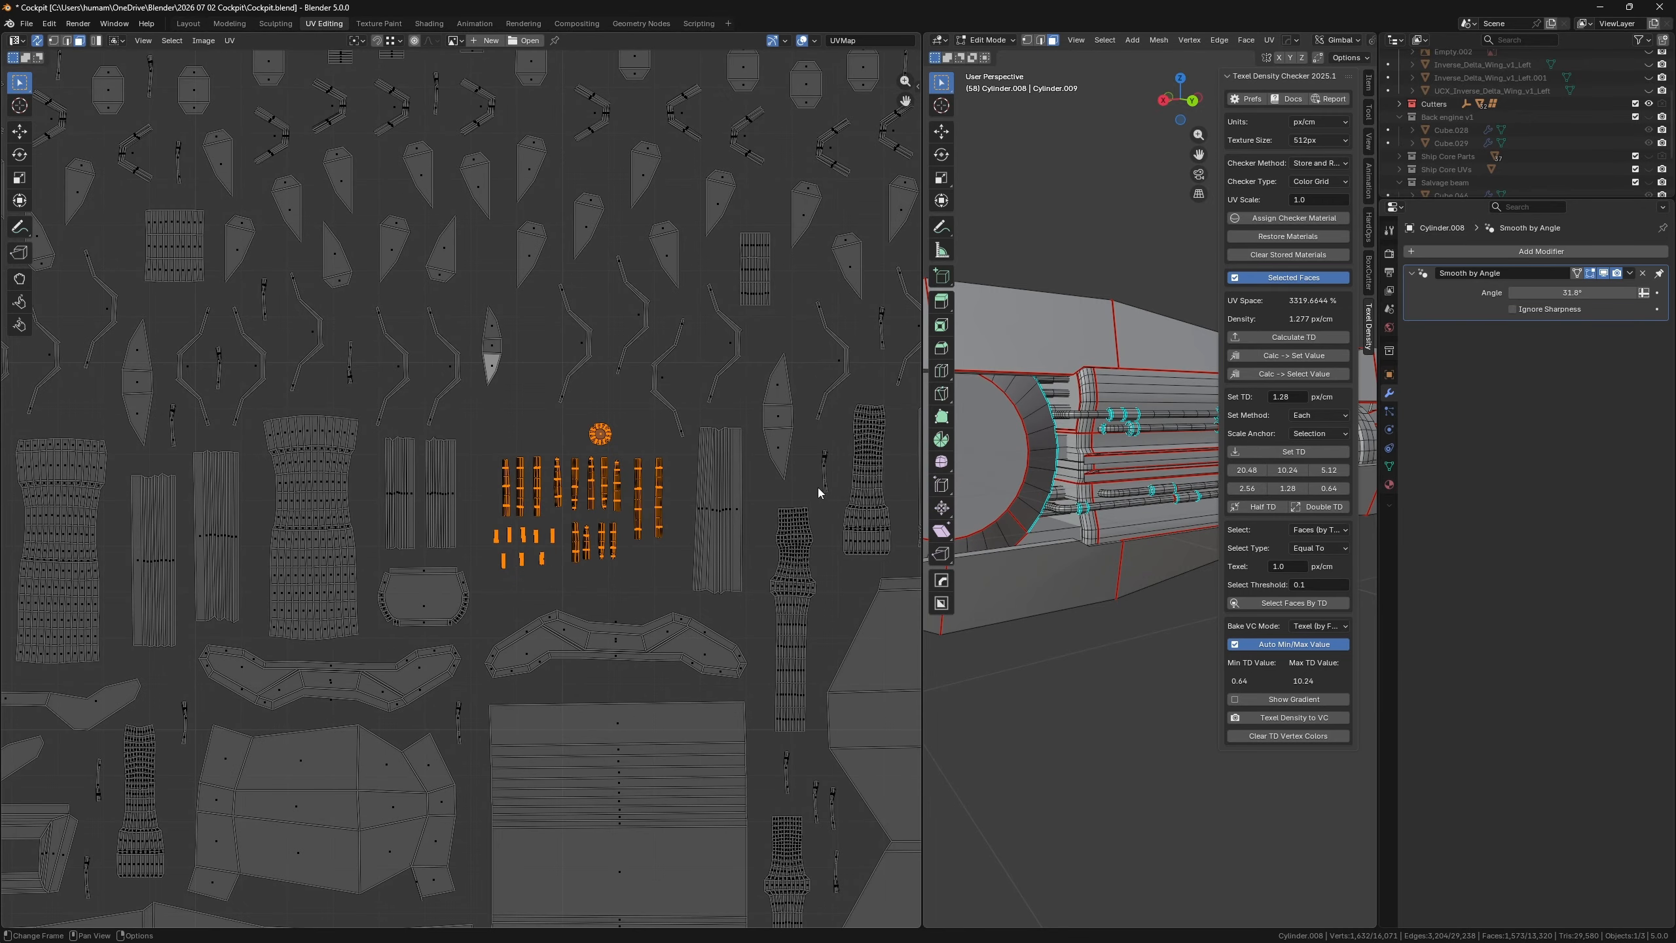
{"action": "scroll", "coordinate": [817, 487], "scroll_direction": "down", "scroll_amount": 1}
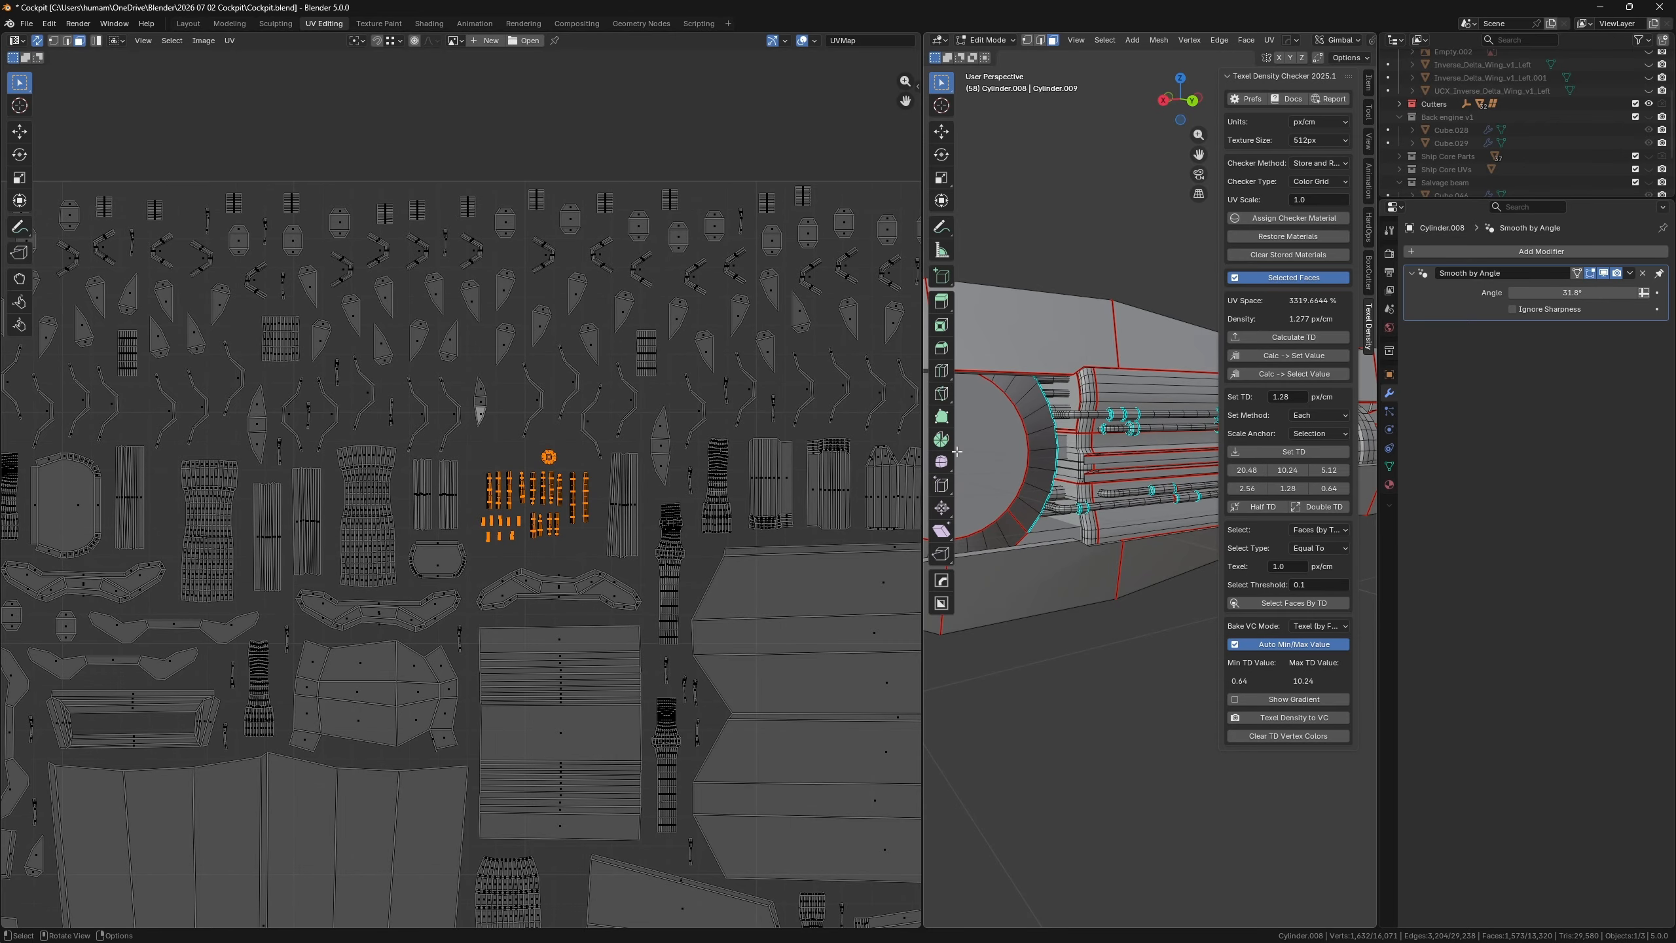
{"action": "scroll", "coordinate": [592, 449], "scroll_direction": "up", "scroll_amount": 1}
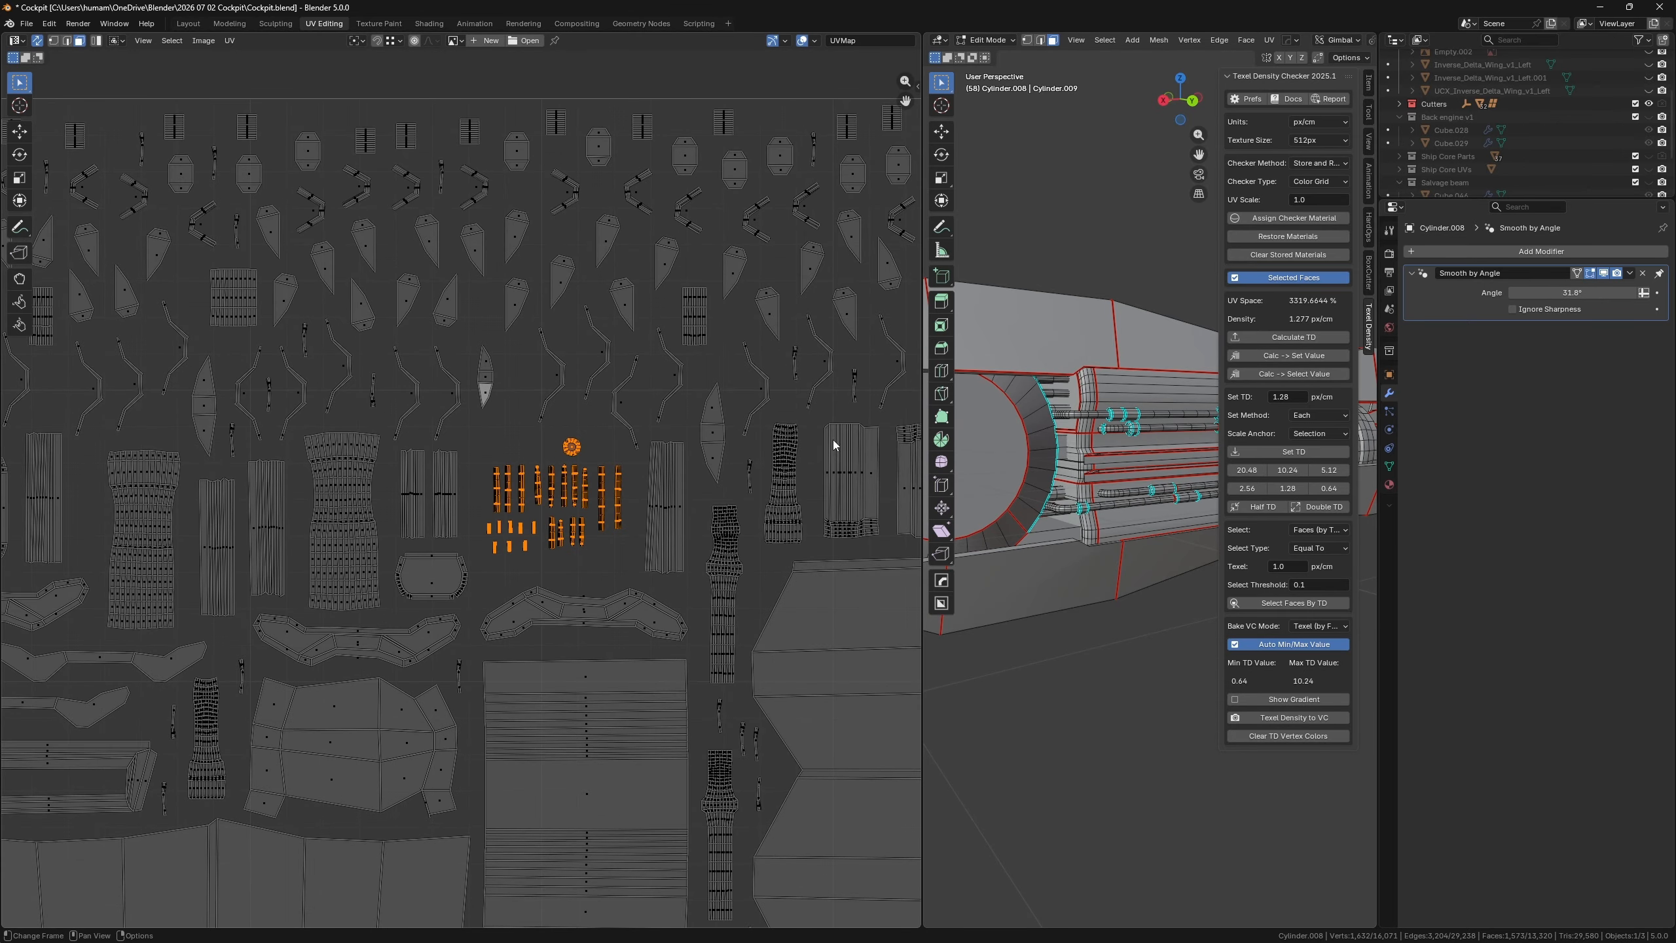
{"action": "scroll", "coordinate": [1115, 489], "scroll_direction": "down", "scroll_amount": 6}
{"action": "middle_click_drag", "start_coordinate": [1155, 490], "coordinate": [925, 489], "text": "shift"}
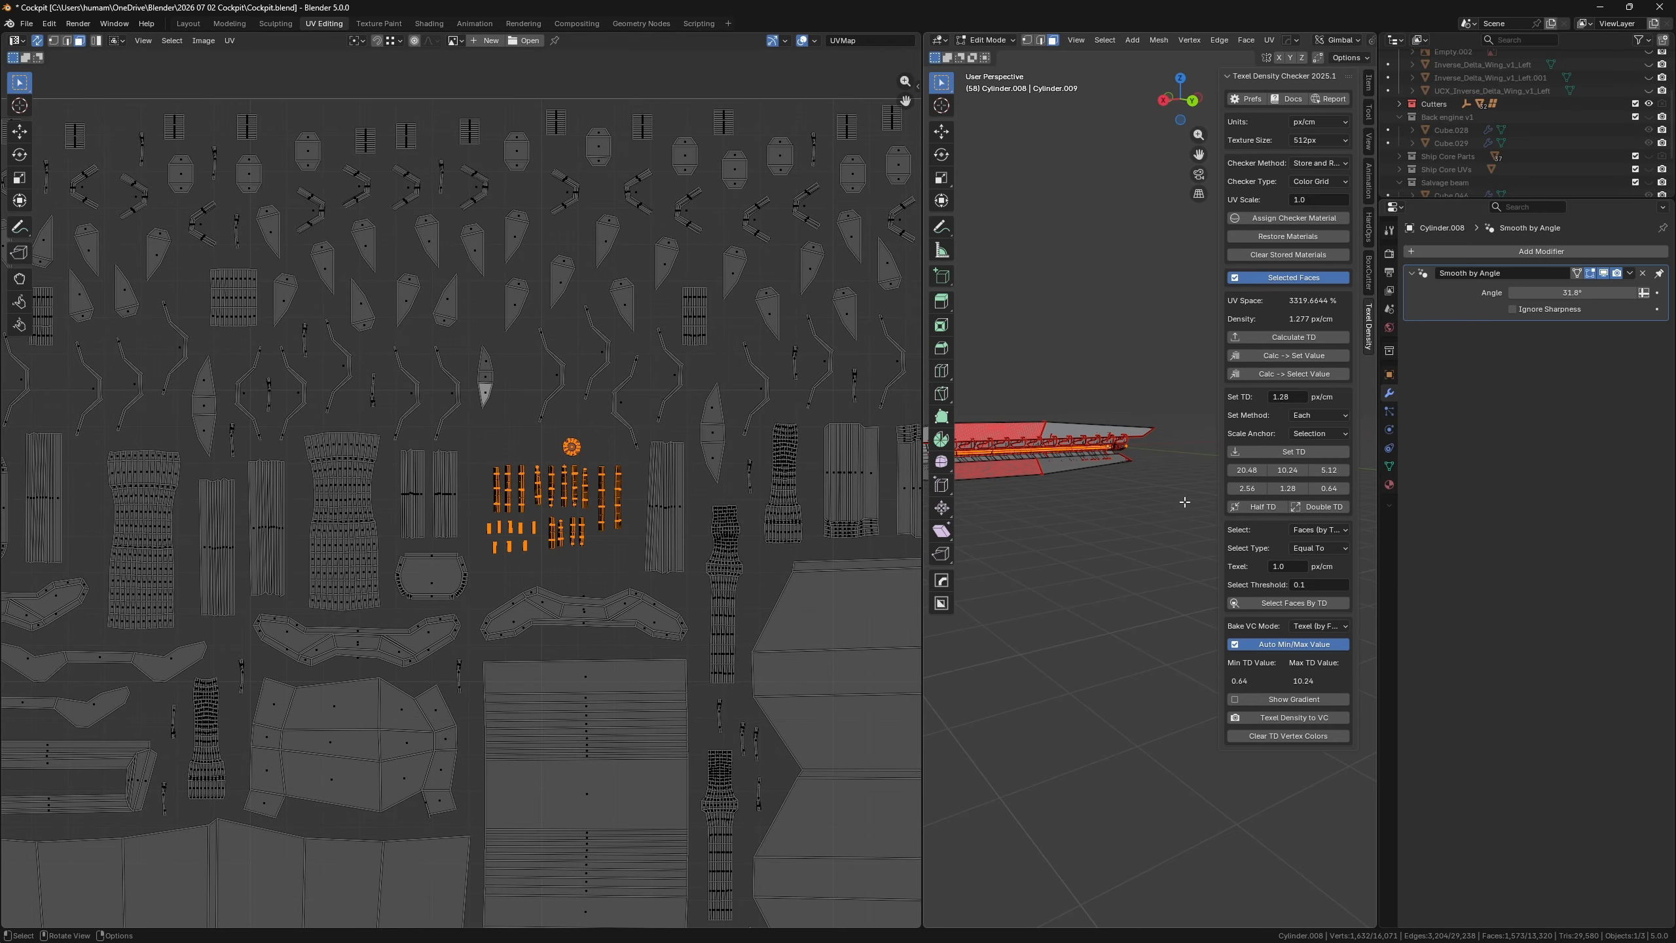
{"action": "middle_click_drag", "start_coordinate": [1184, 502], "coordinate": [1115, 446]}
{"action": "scroll", "coordinate": [1107, 460], "scroll_direction": "up", "scroll_amount": 5}
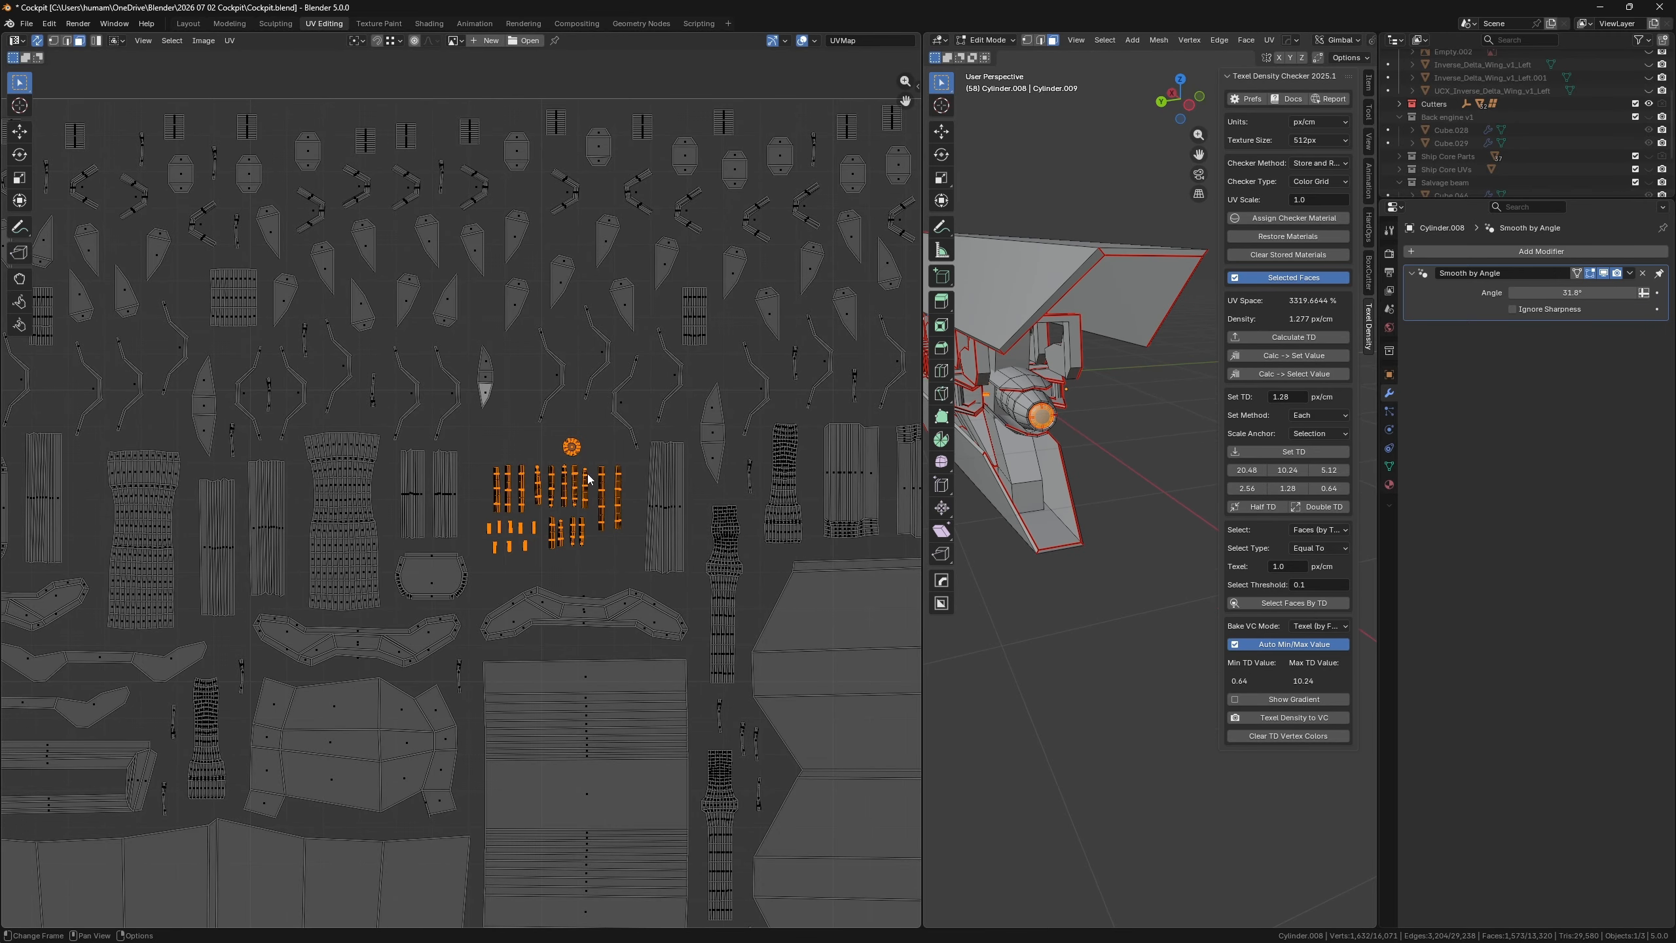
{"action": "scroll", "coordinate": [475, 447], "scroll_direction": "down", "scroll_amount": 6}
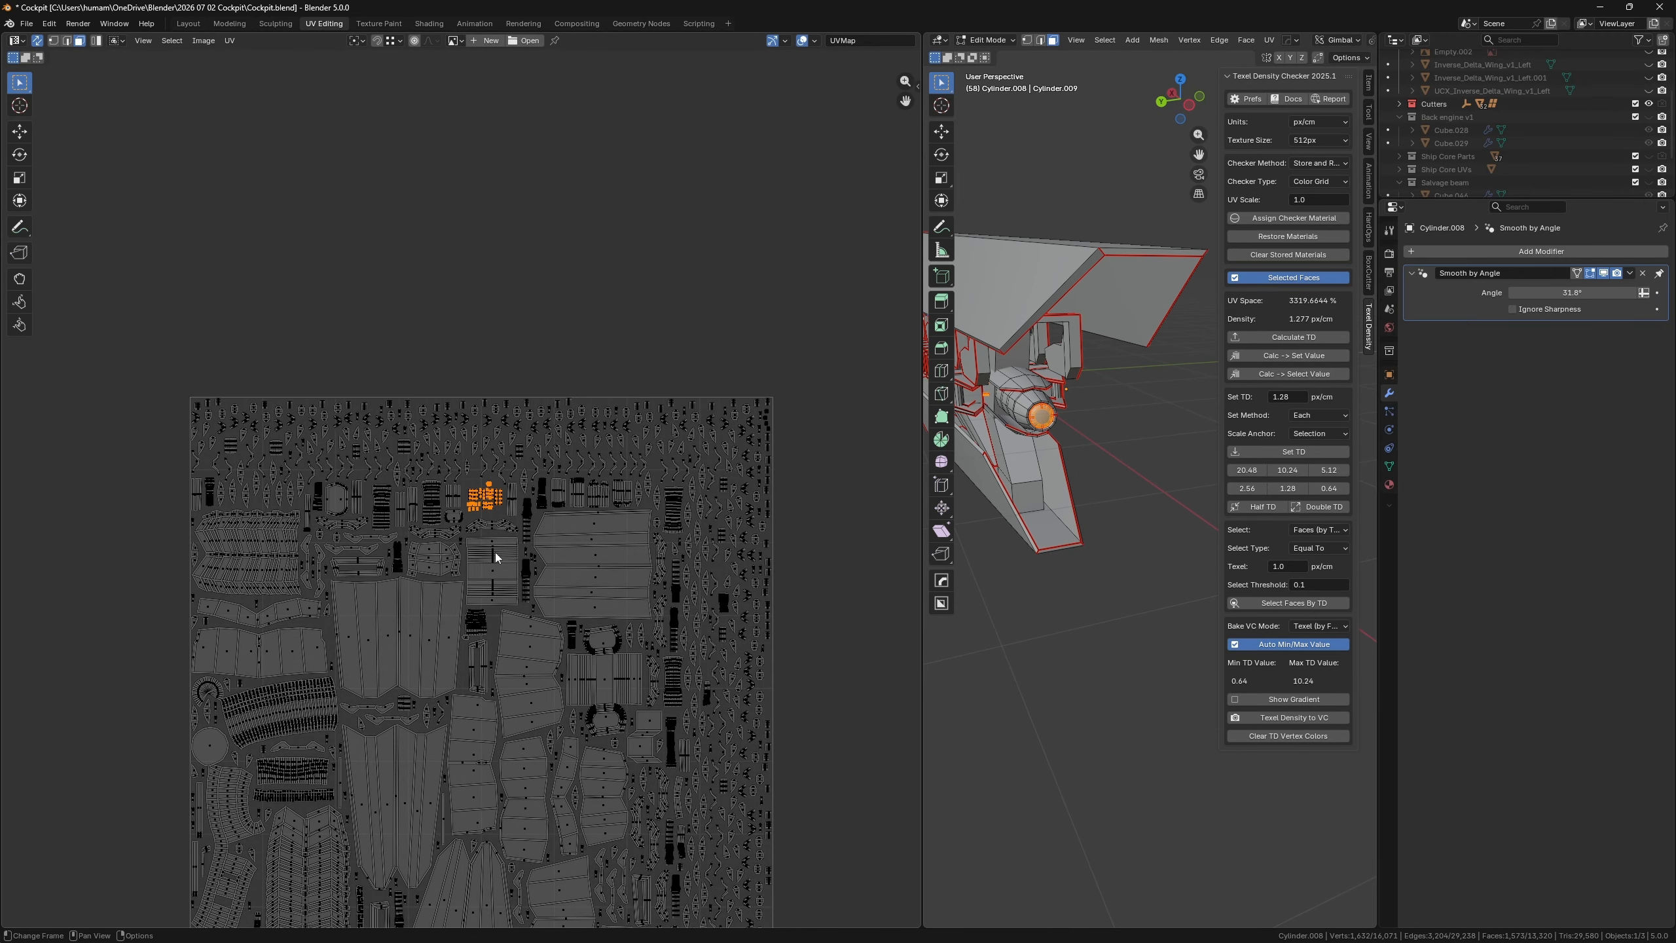
{"action": "scroll", "coordinate": [497, 556], "scroll_direction": "up", "scroll_amount": 6}
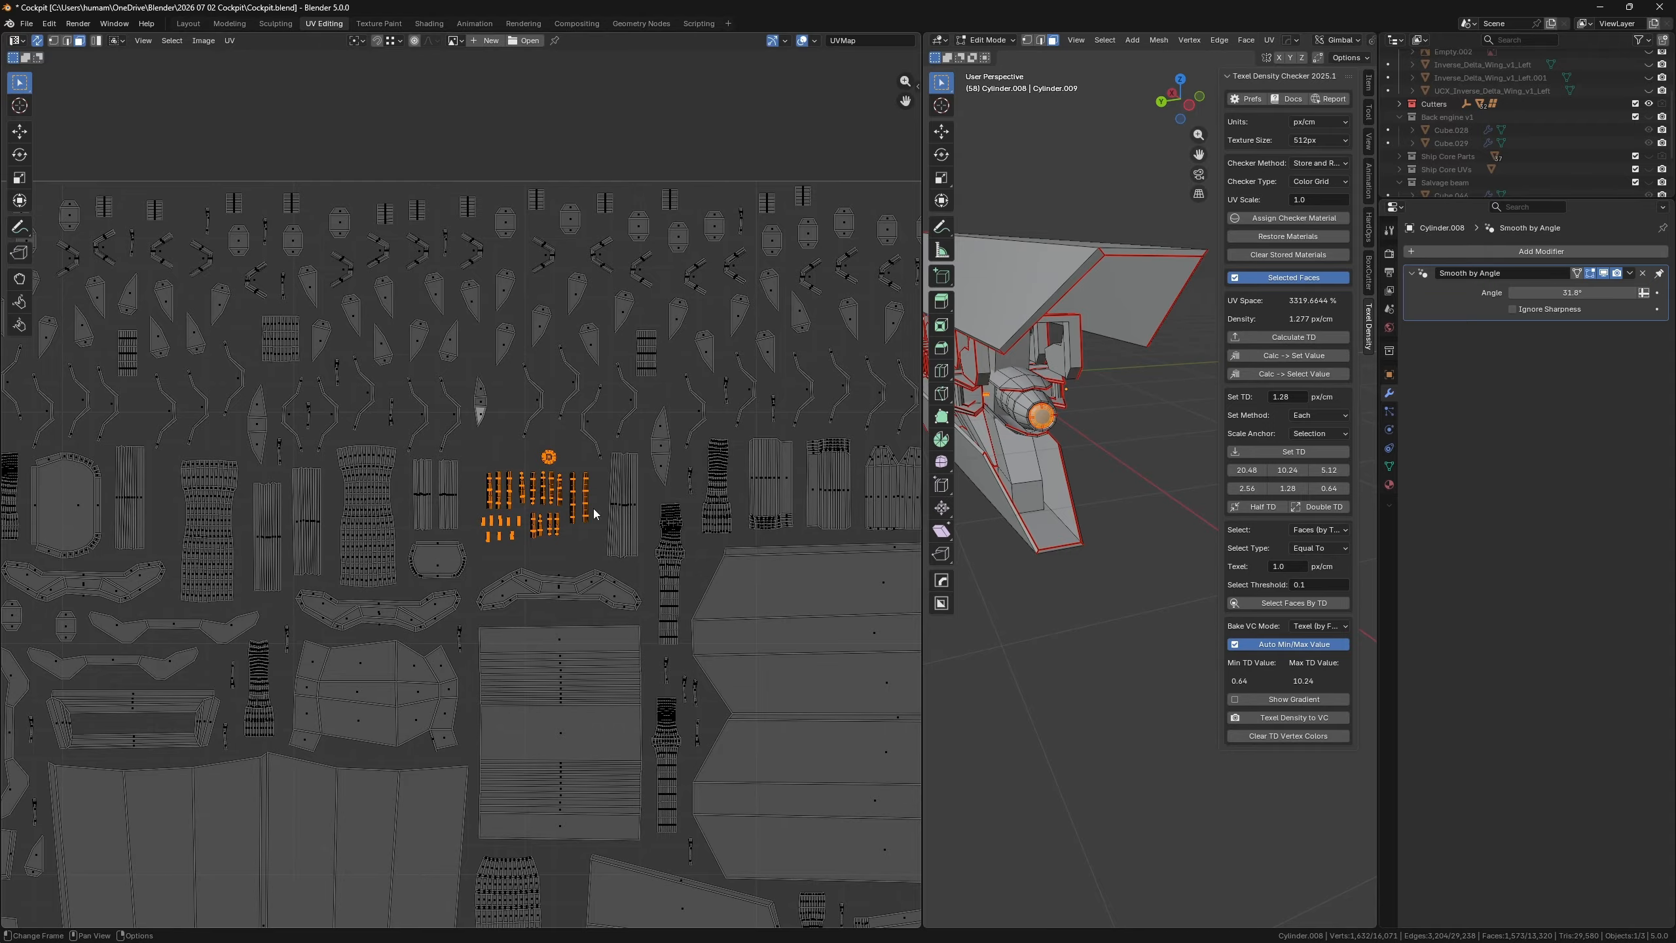
{"action": "scroll", "coordinate": [584, 505], "scroll_direction": "up", "scroll_amount": 4}
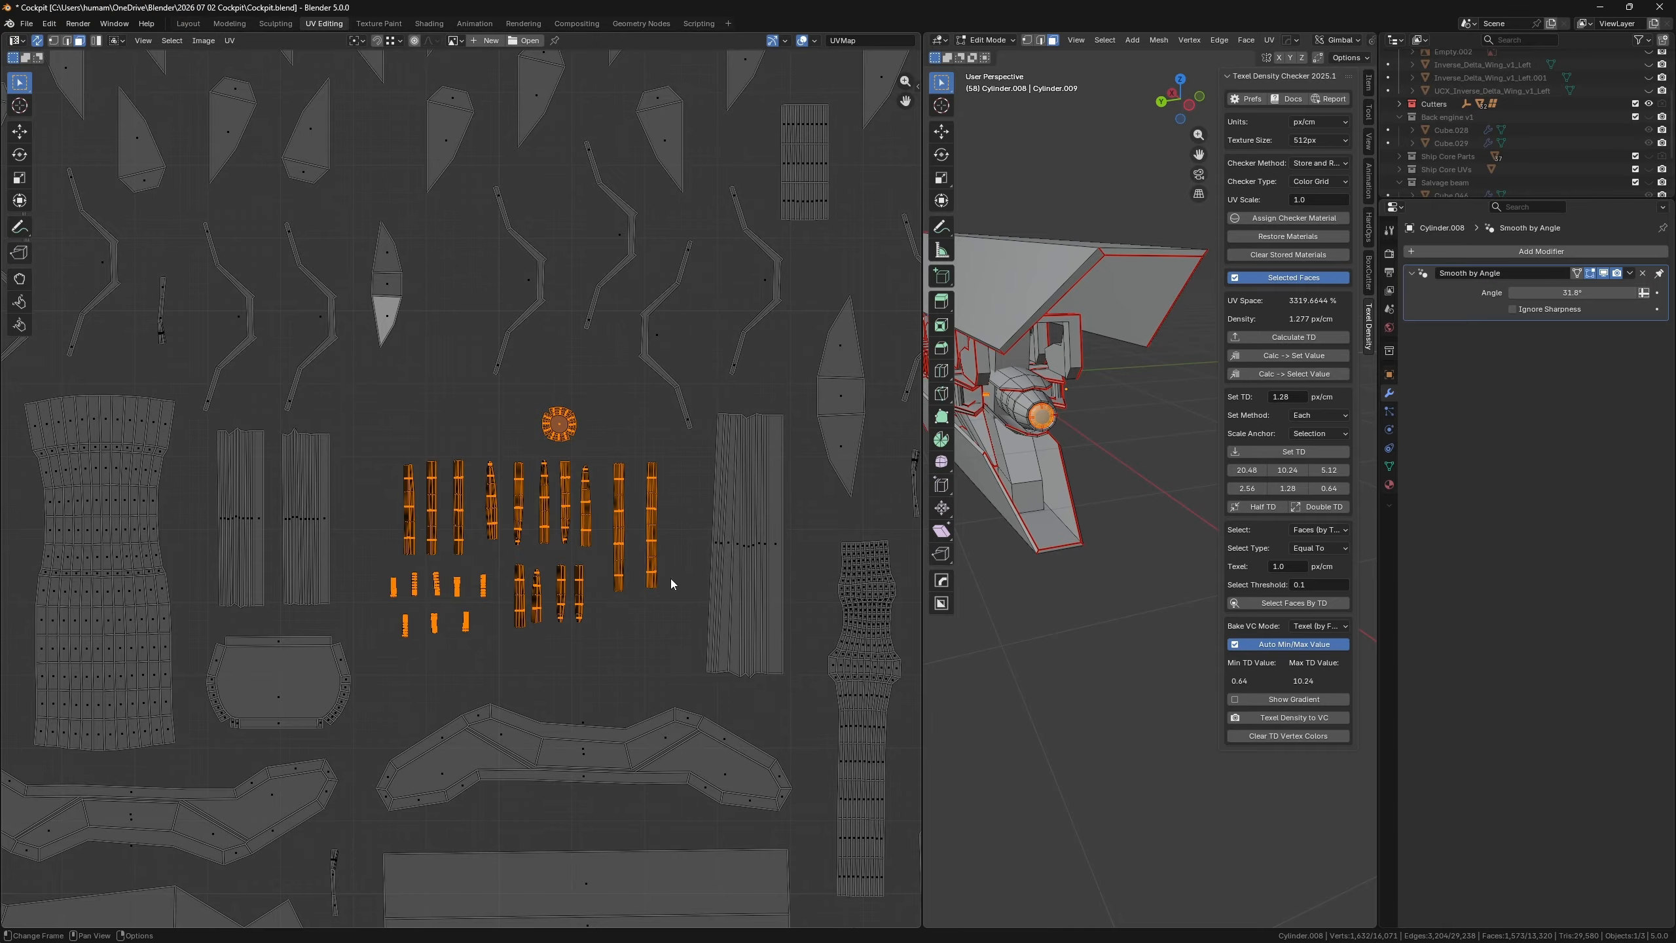
- Select the round striped island above the rods and check where it sits within the whole UV layout
{"action": "left_click_drag", "start_coordinate": [377, 414], "coordinate": [670, 656]}
{"action": "left_click", "coordinate": [559, 426]}
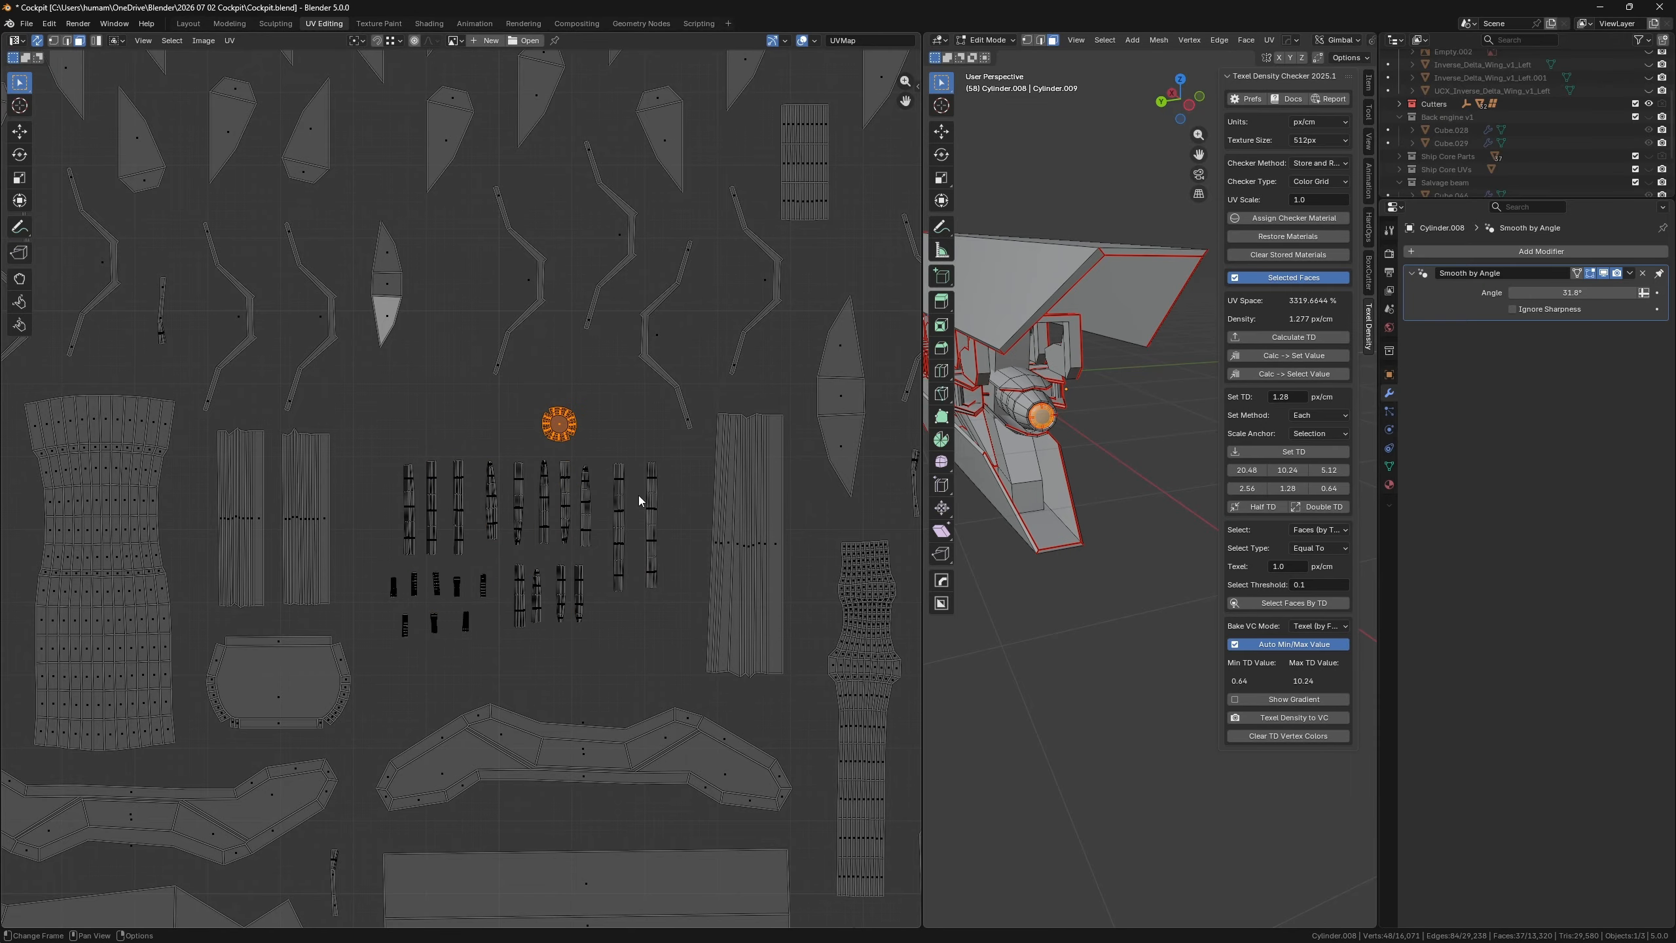
{"action": "scroll", "coordinate": [498, 482], "scroll_direction": "down", "scroll_amount": 3}
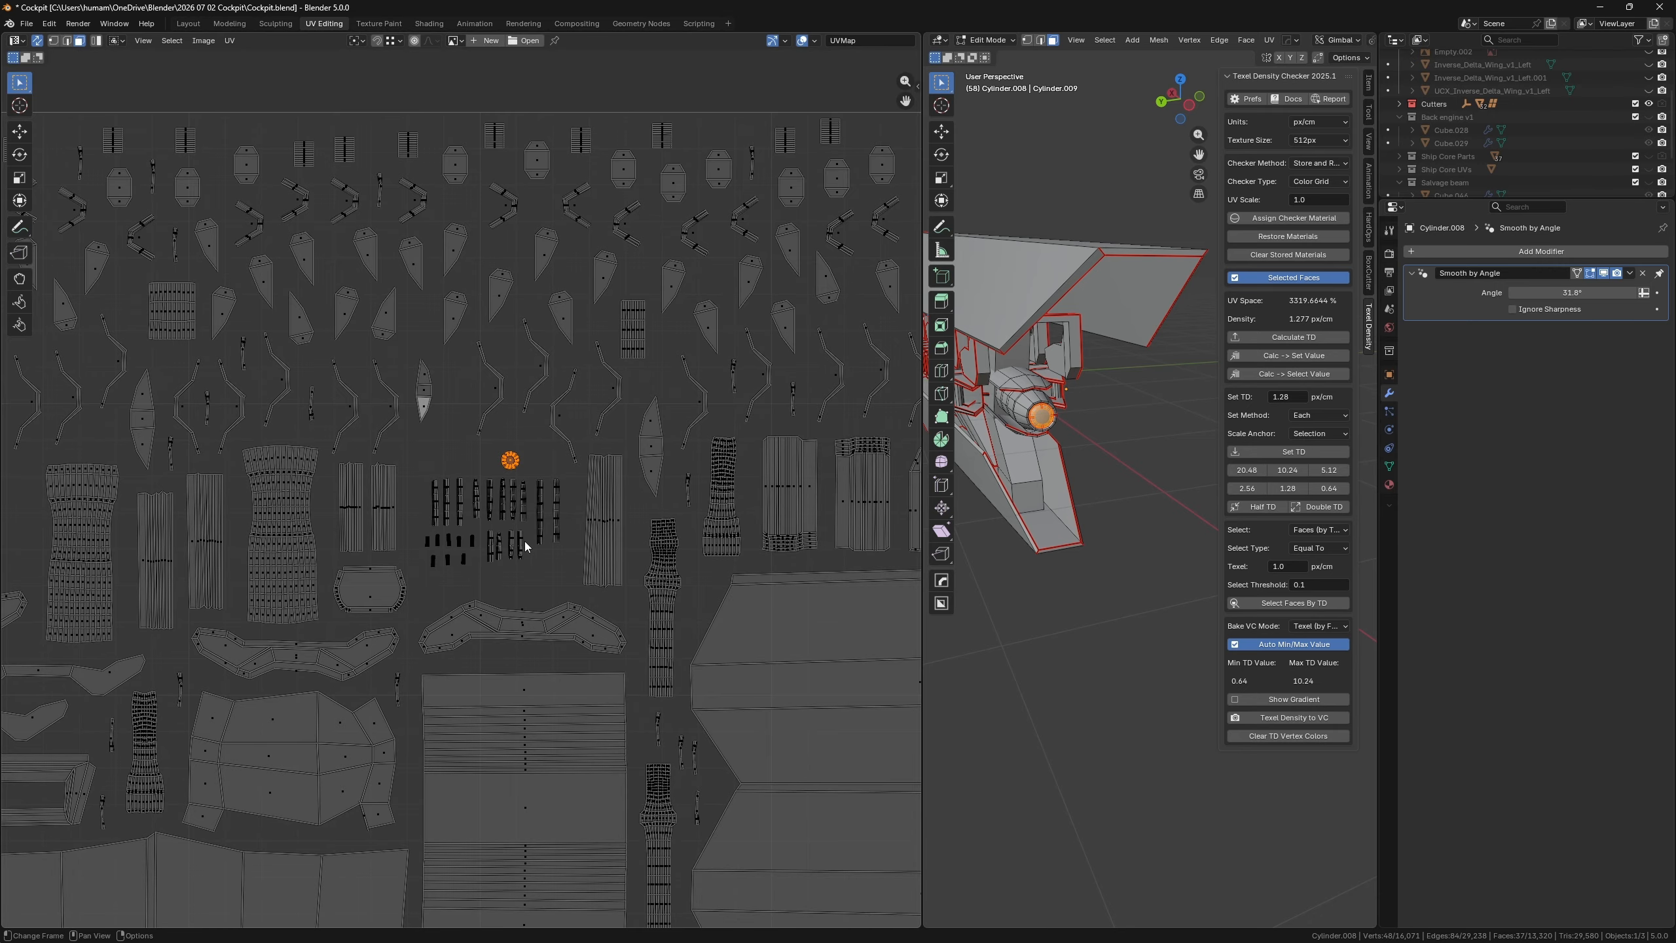
{"action": "scroll", "coordinate": [527, 542], "scroll_direction": "down", "scroll_amount": 7}
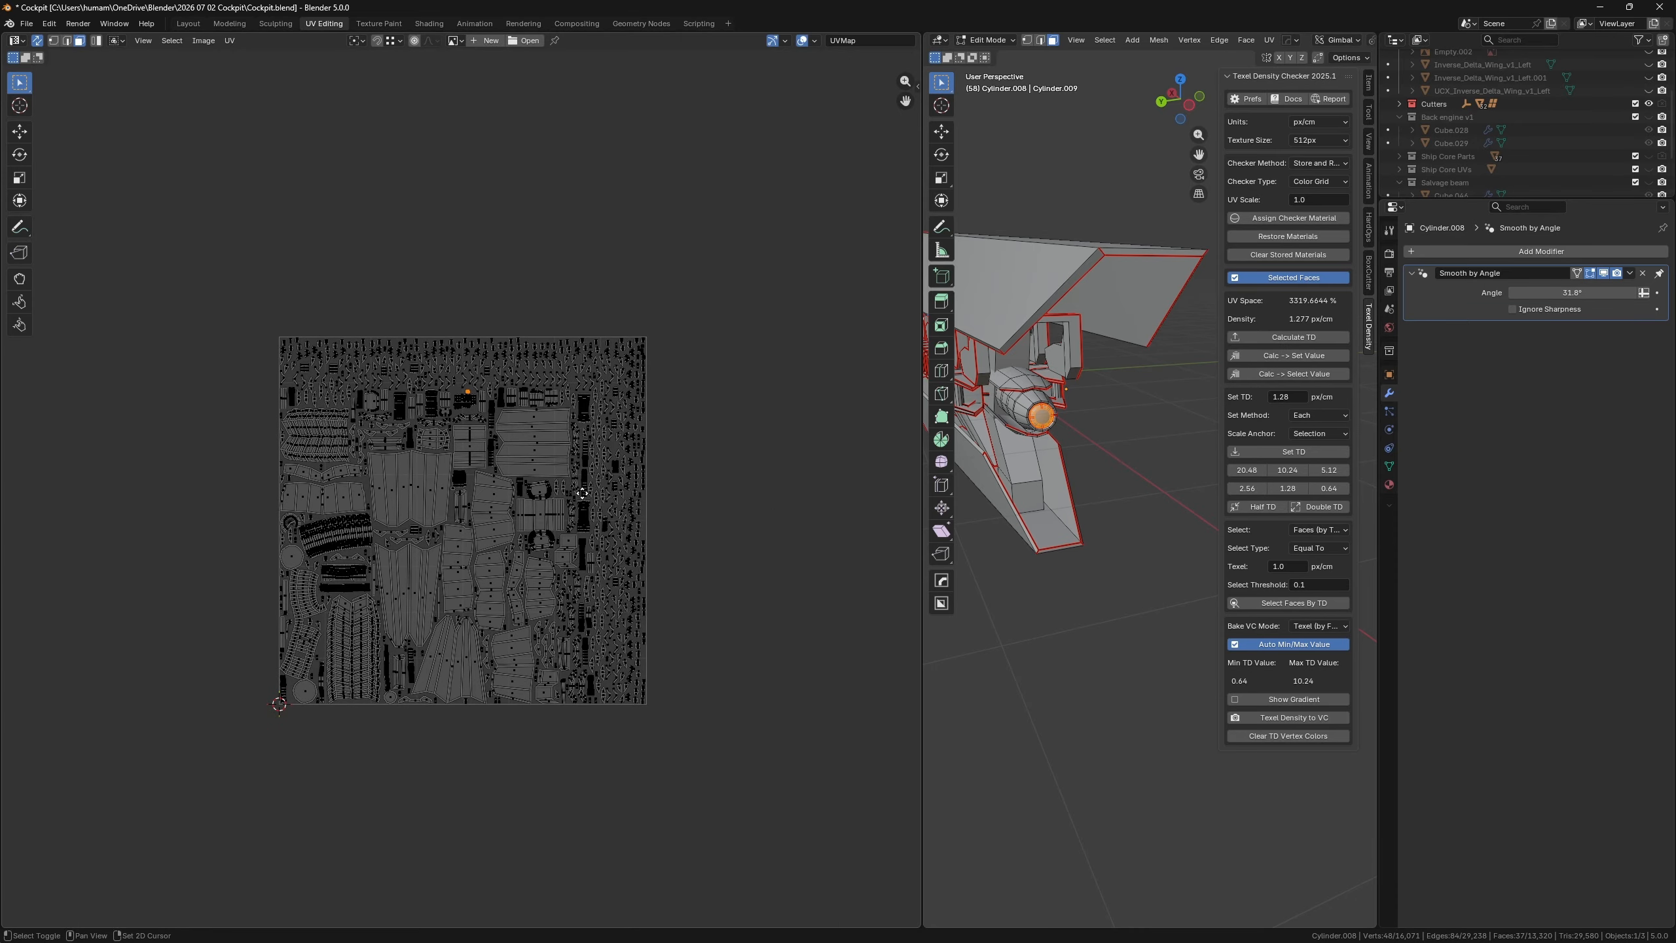
{"action": "middle_click_drag", "start_coordinate": [582, 492], "coordinate": [594, 404]}
{"action": "scroll", "coordinate": [427, 535], "scroll_direction": "up", "scroll_amount": 3}
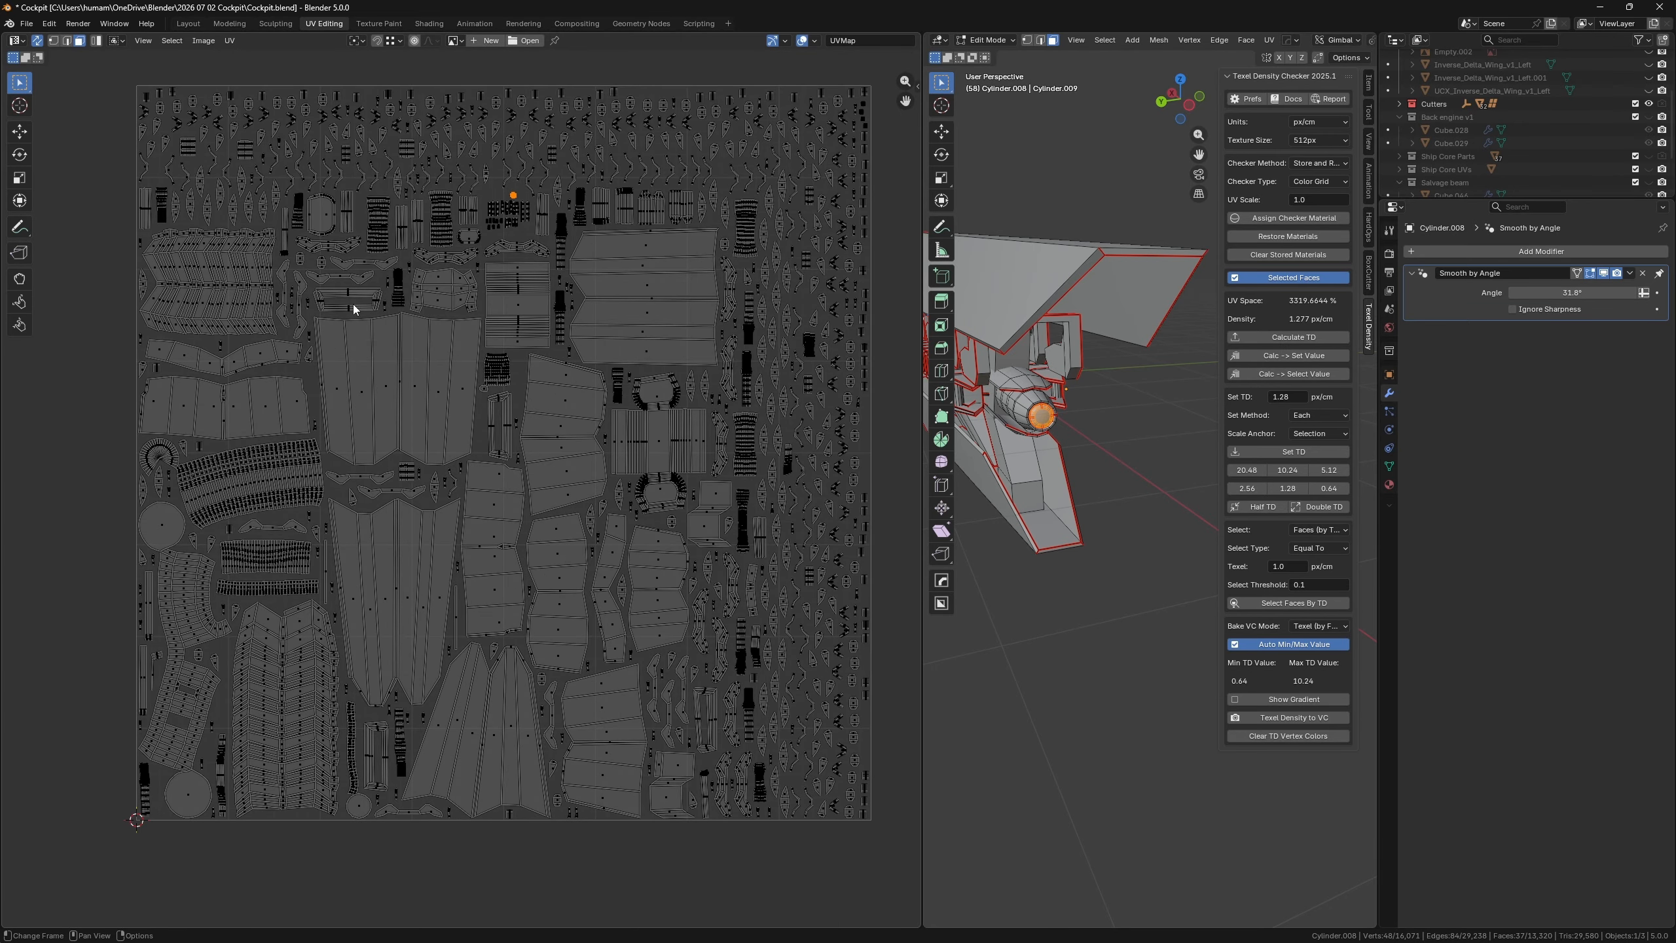
- Select the whole group of rod islands together with the round striped island and view it among the packed islands
{"action": "left_click_drag", "start_coordinate": [489, 194], "coordinate": [529, 233]}
{"action": "scroll", "coordinate": [521, 277], "scroll_direction": "down", "scroll_amount": 1}
{"action": "scroll", "coordinate": [488, 271], "scroll_direction": "up", "scroll_amount": 3}
{"action": "middle_click_drag", "start_coordinate": [513, 191], "coordinate": [501, 359]}
{"action": "scroll", "coordinate": [595, 461], "scroll_direction": "down", "scroll_amount": 2}
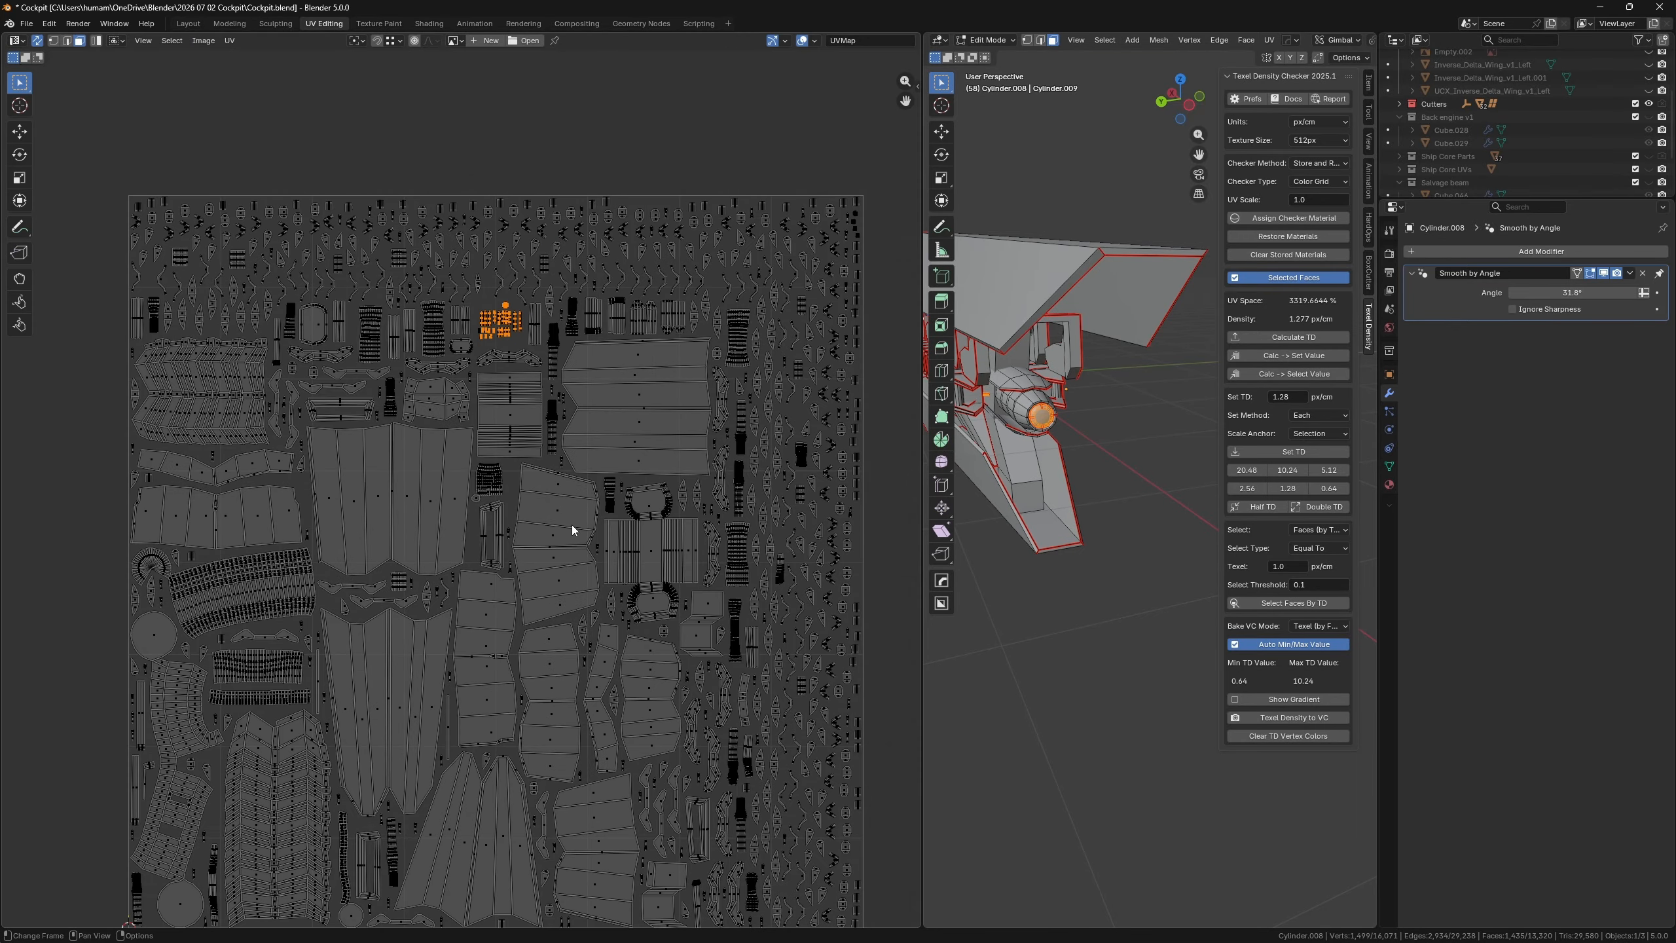
- Select the middle face of a narrow leaf-shaped island beside the gridded island, and inspect the surrounding layout and the small rods
{"action": "scroll", "coordinate": [597, 375], "scroll_direction": "up", "scroll_amount": 4}
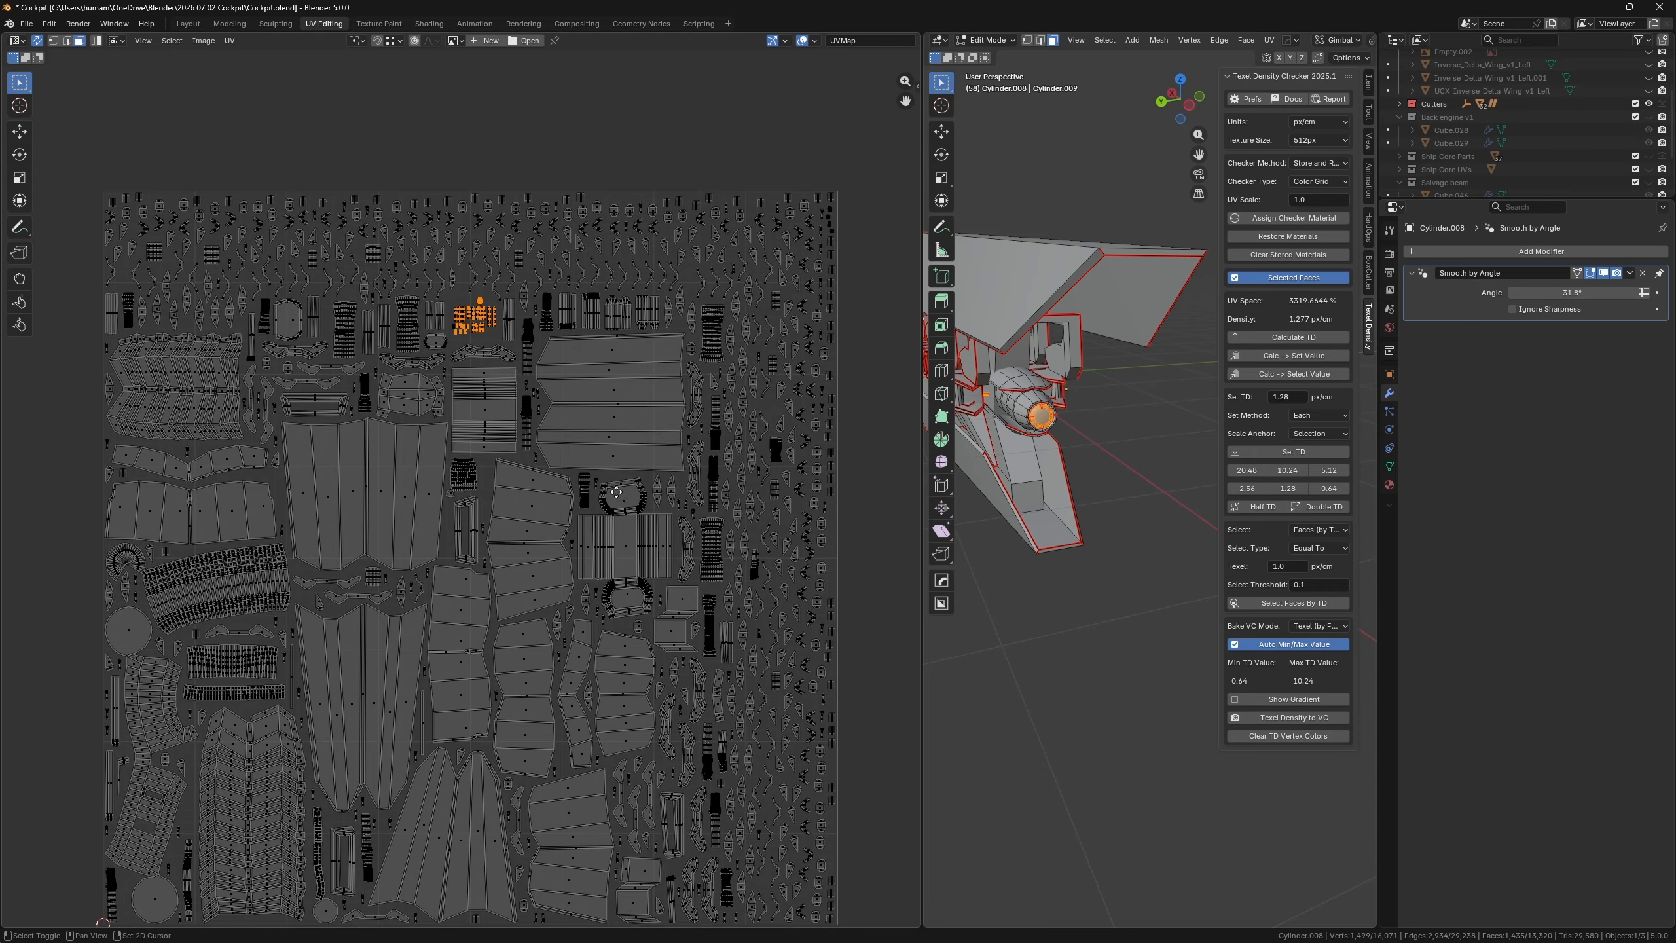
{"action": "scroll", "coordinate": [782, 423], "scroll_direction": "up", "scroll_amount": 5}
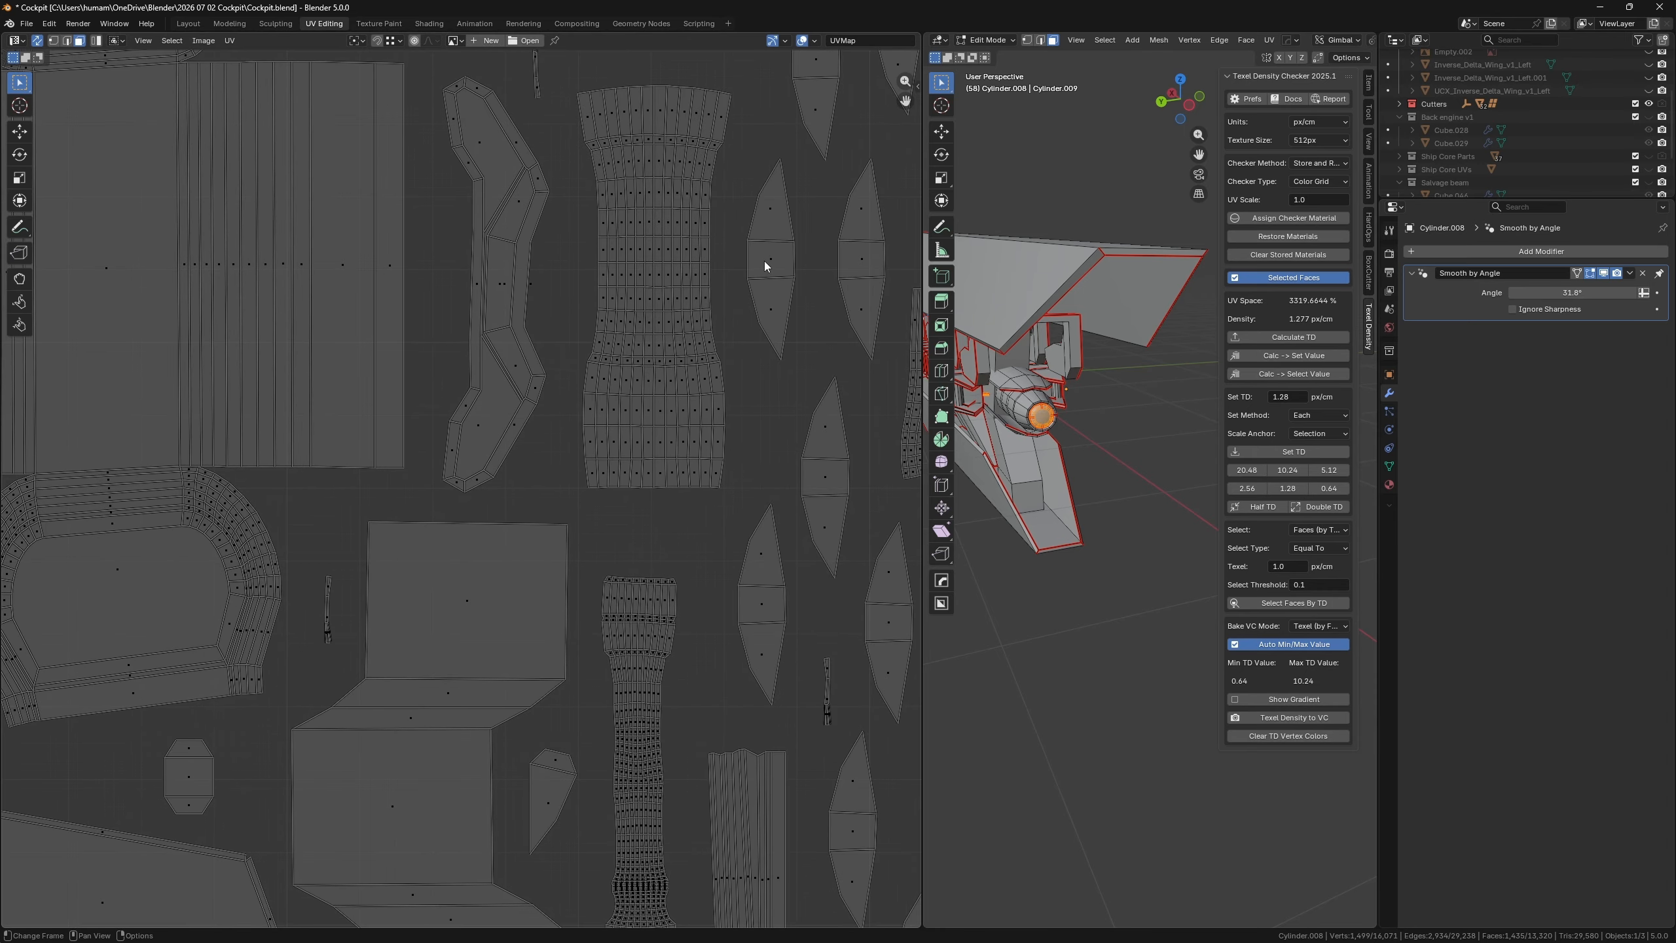
{"action": "left_click", "coordinate": [765, 262]}
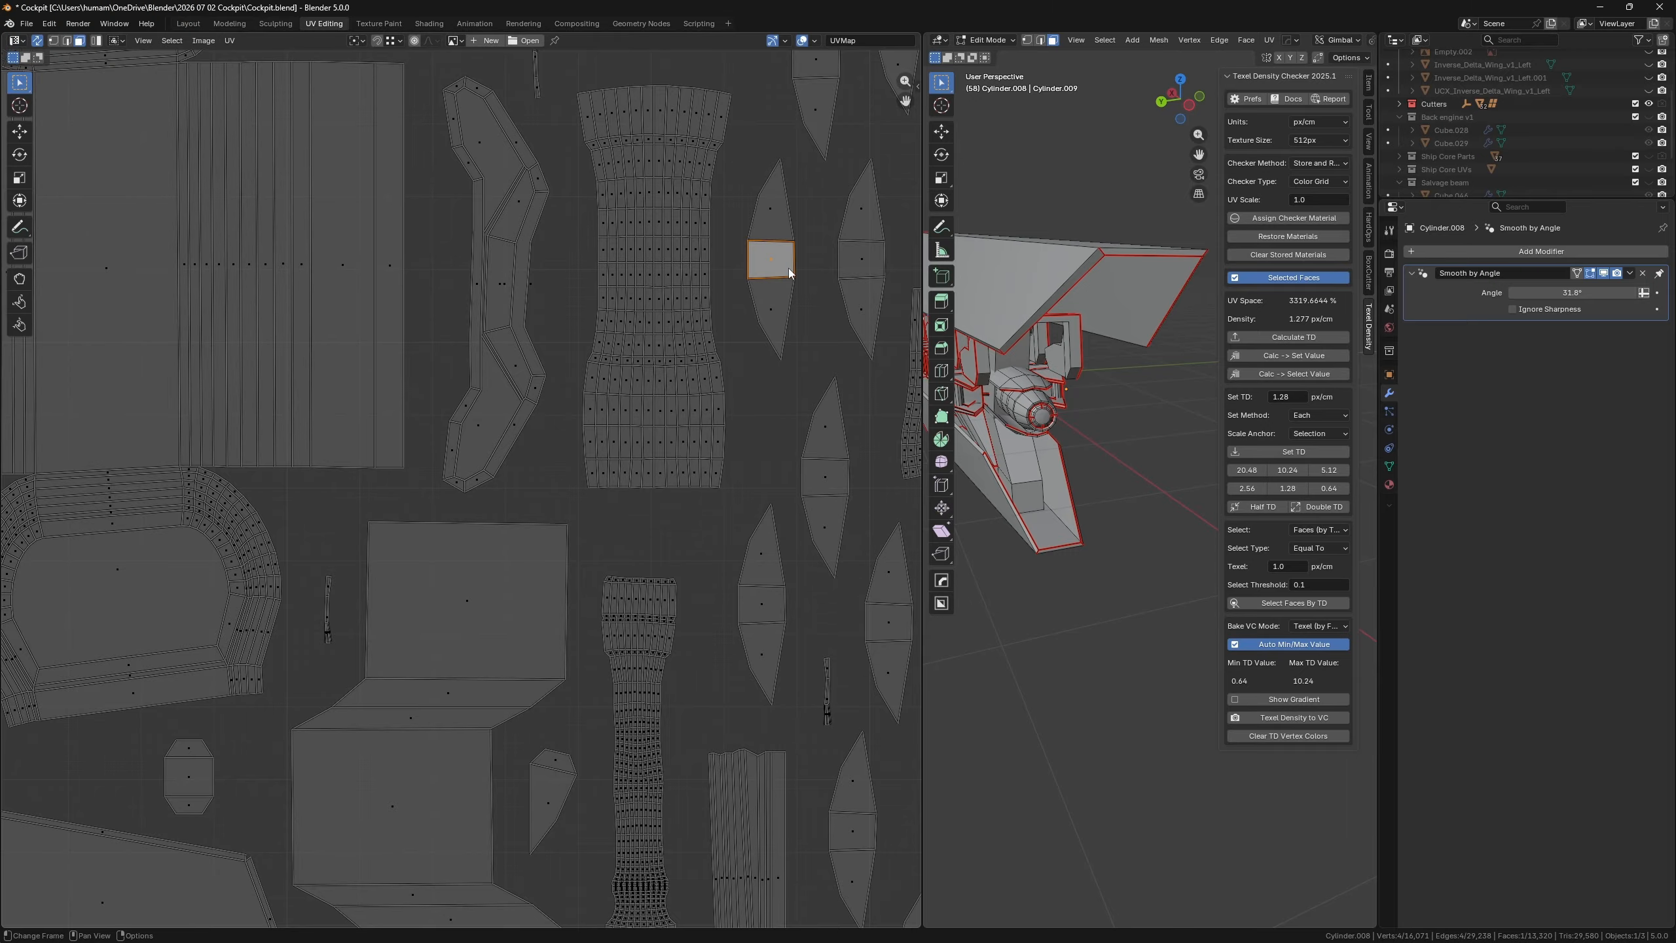
{"action": "scroll", "coordinate": [687, 285], "scroll_direction": "down", "scroll_amount": 8}
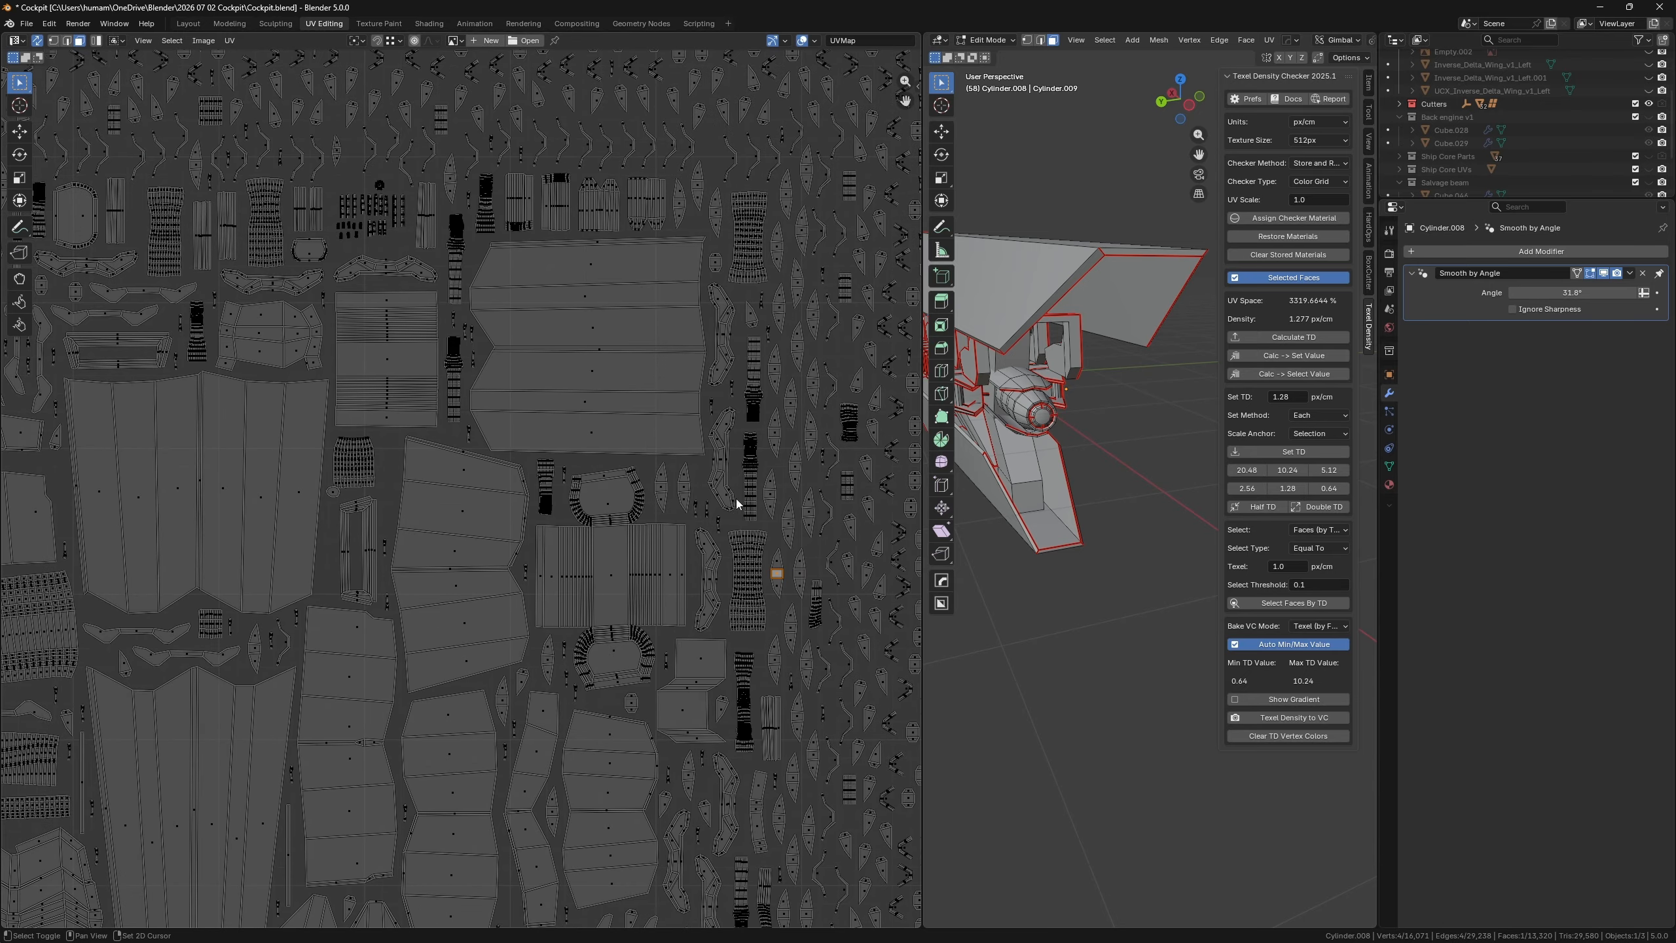
{"action": "scroll", "coordinate": [600, 624], "scroll_direction": "up", "scroll_amount": 2}
{"action": "scroll", "coordinate": [456, 469], "scroll_direction": "up", "scroll_amount": 3}
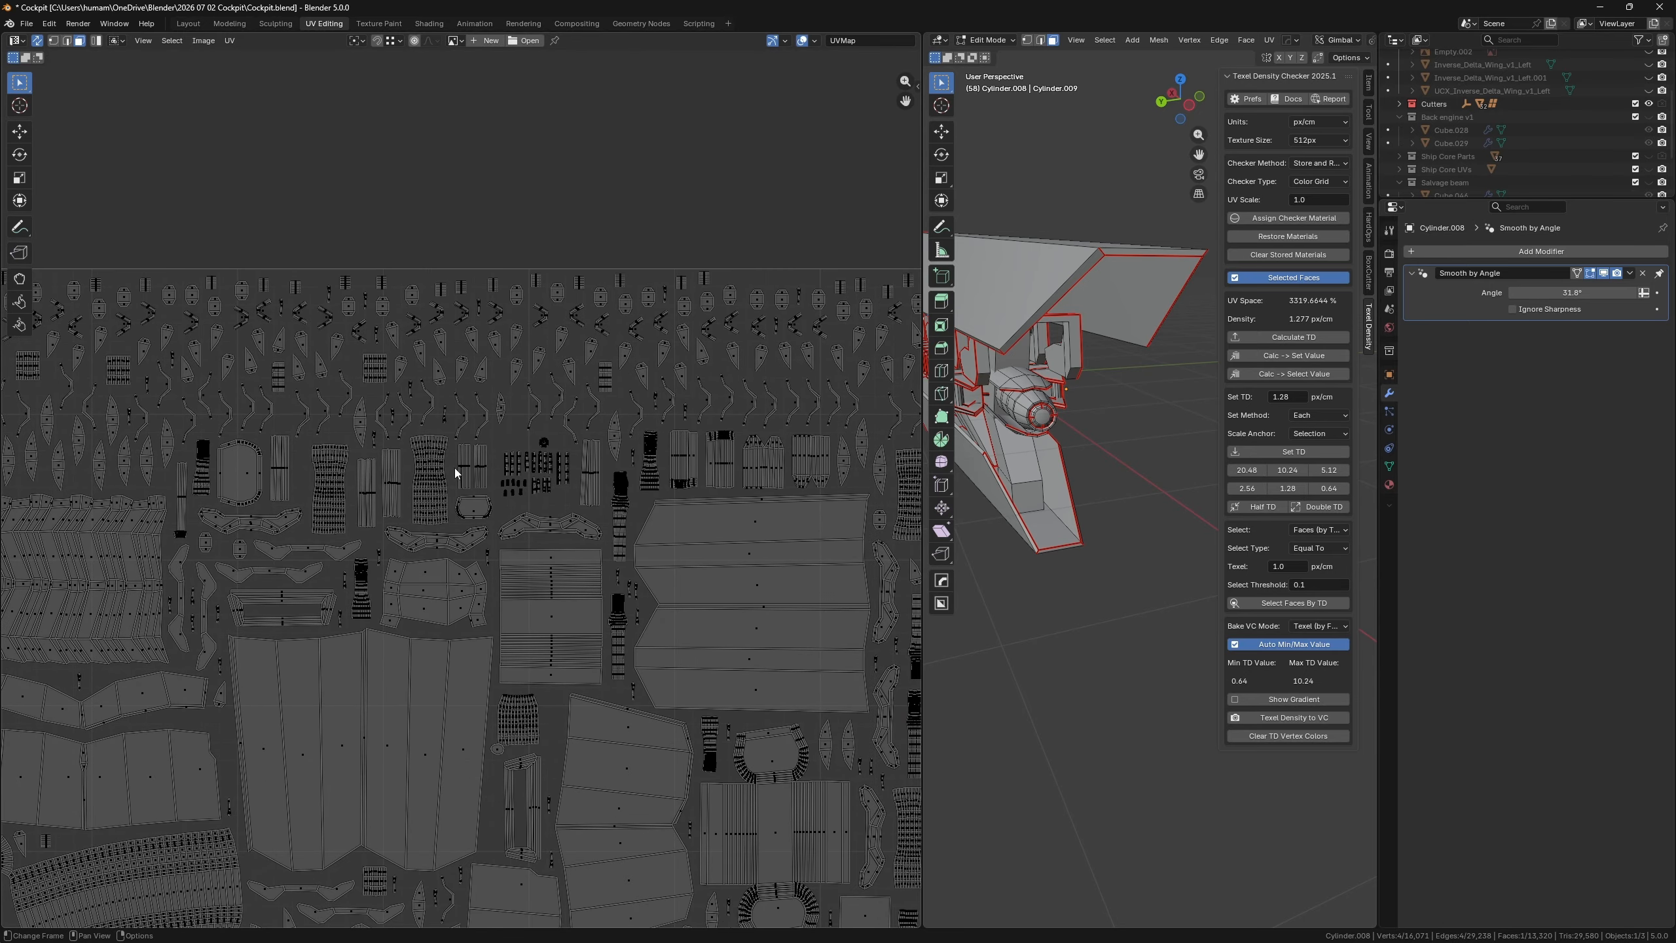
{"action": "scroll", "coordinate": [546, 466], "scroll_direction": "up", "scroll_amount": 1}
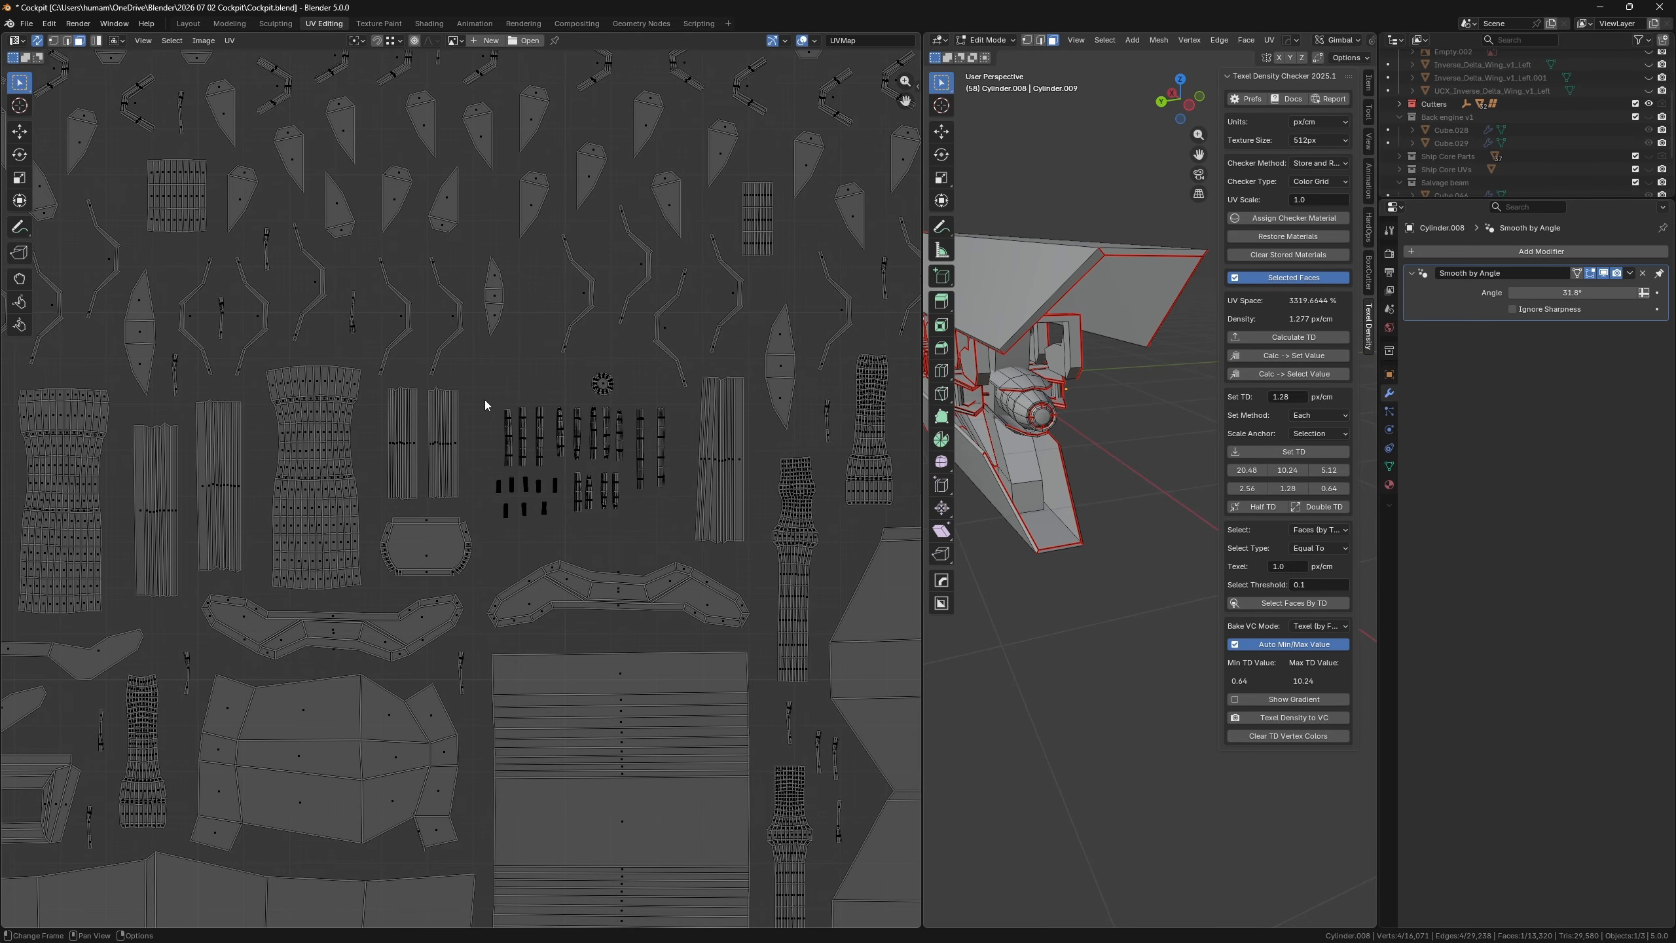
{"action": "scroll", "coordinate": [626, 498], "scroll_direction": "down", "scroll_amount": 5}
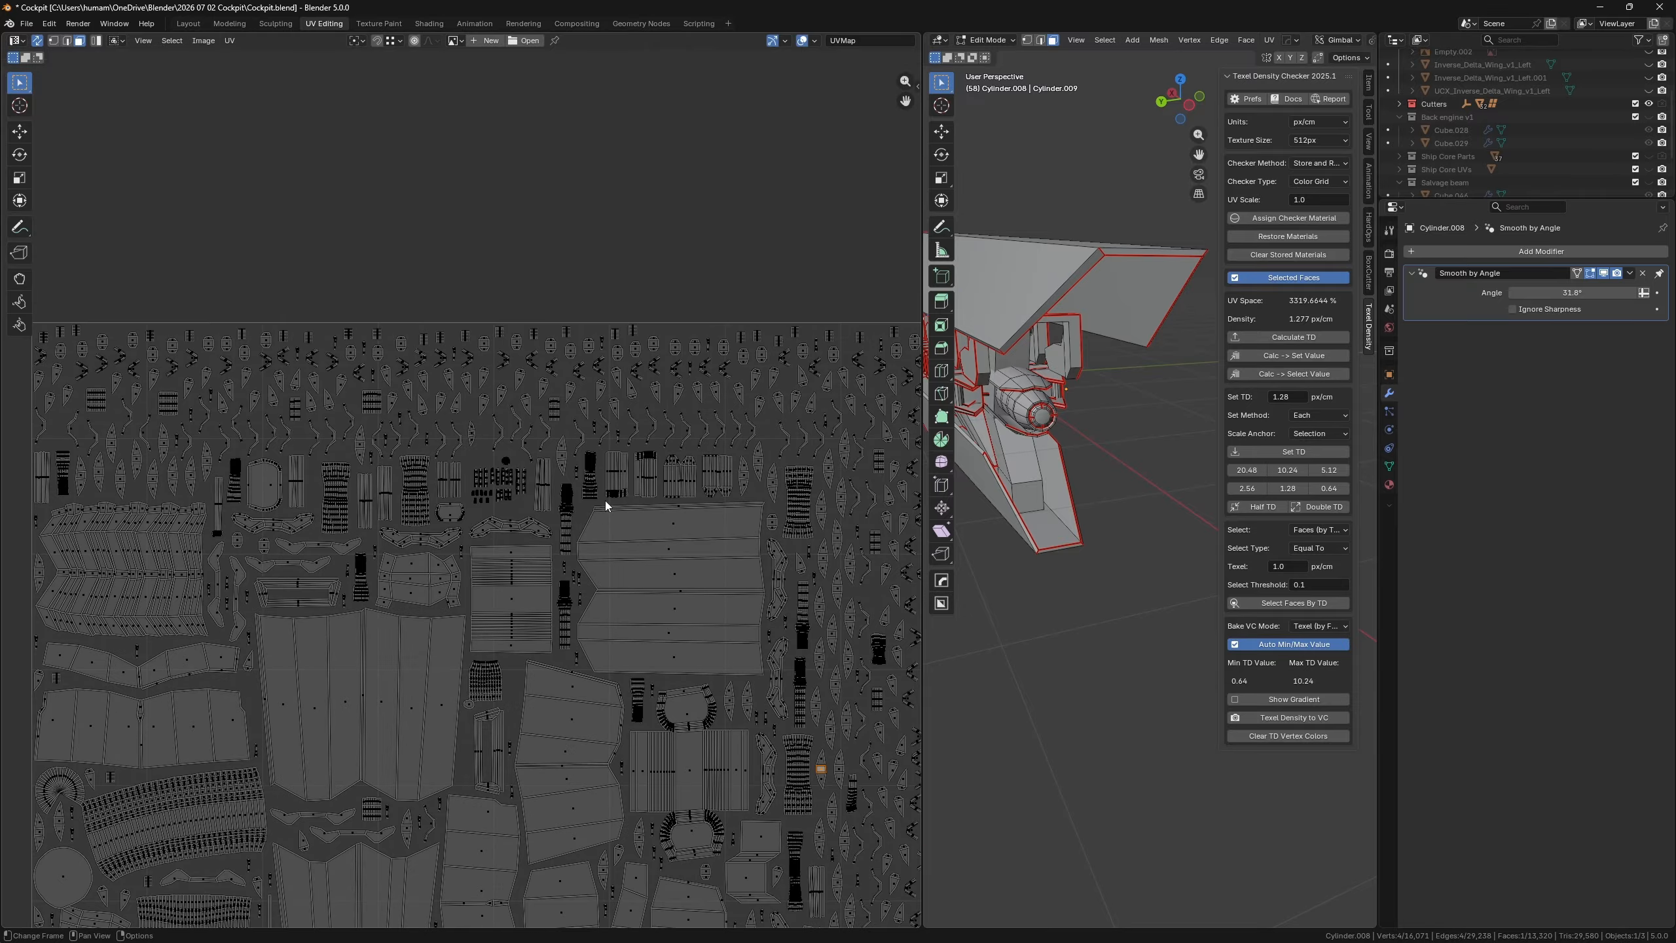
{"action": "scroll", "coordinate": [535, 474], "scroll_direction": "up", "scroll_amount": 6}
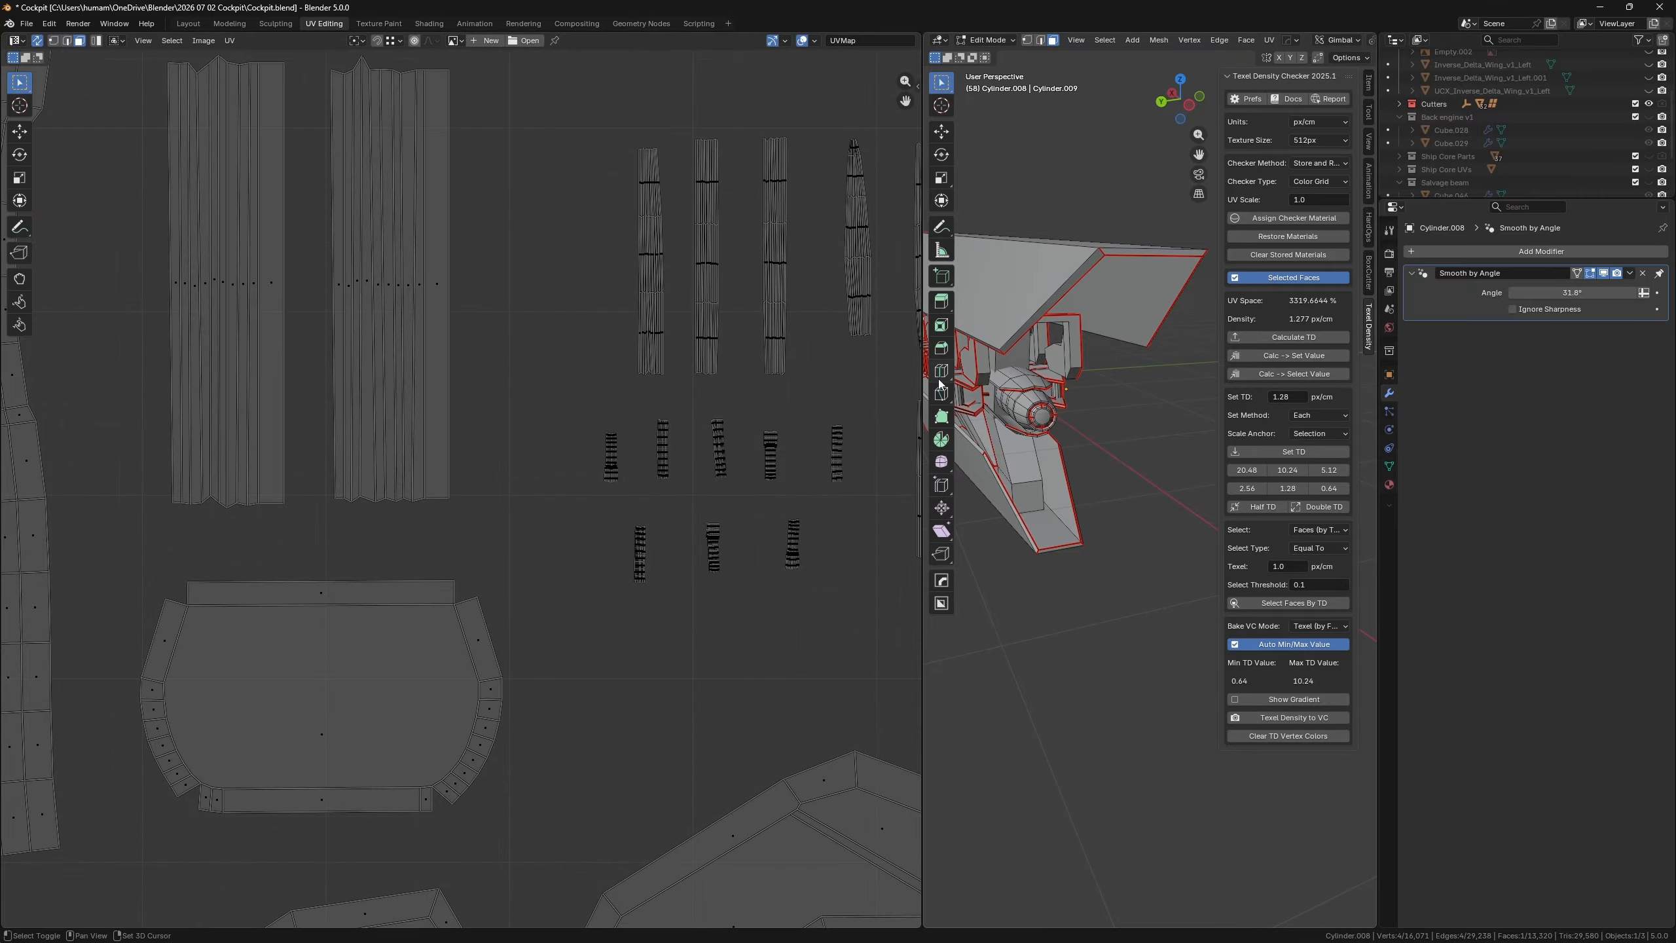
- Select the pointed sleeve at the end of the thin bent pipe on the engine, using linked selection delimited by seams
{"action": "middle_click_drag", "start_coordinate": [1037, 380], "coordinate": [1099, 450]}
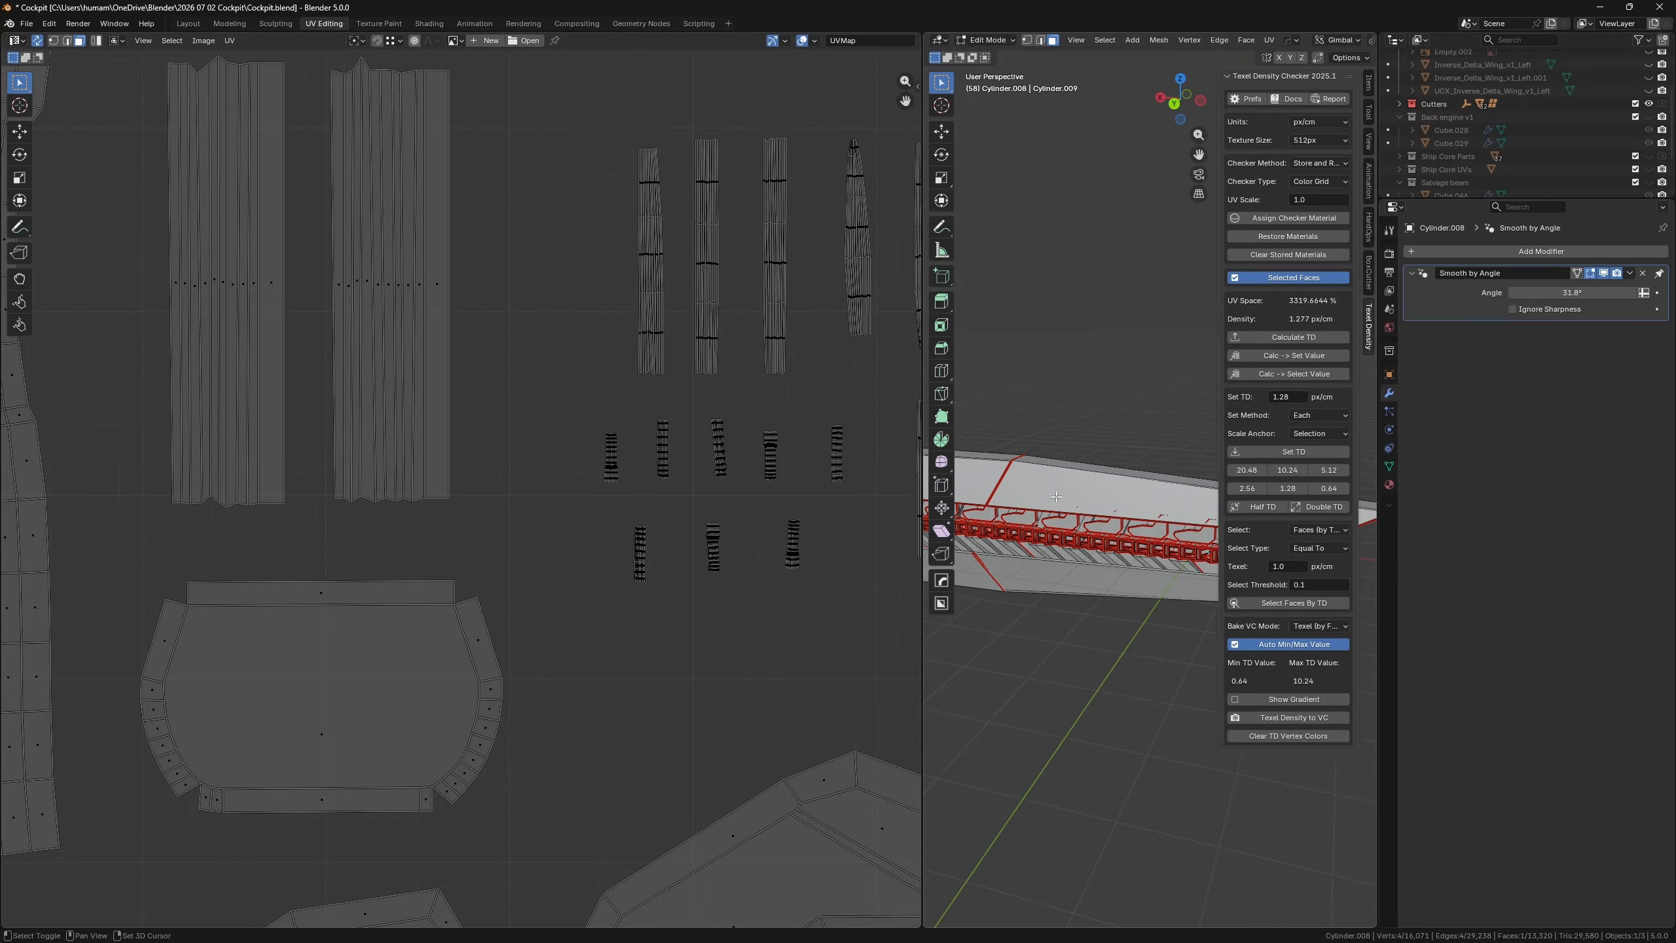
{"action": "middle_click_drag", "start_coordinate": [970, 538], "coordinate": [1171, 440], "text": "shift"}
{"action": "scroll", "coordinate": [1083, 397], "scroll_direction": "up", "scroll_amount": 2}
{"action": "middle_click_drag", "start_coordinate": [963, 340], "coordinate": [1145, 481], "text": "shift"}
{"action": "scroll", "coordinate": [1145, 482], "scroll_direction": "up", "scroll_amount": 3}
{"action": "scroll", "coordinate": [1089, 567], "scroll_direction": "up", "scroll_amount": 9}
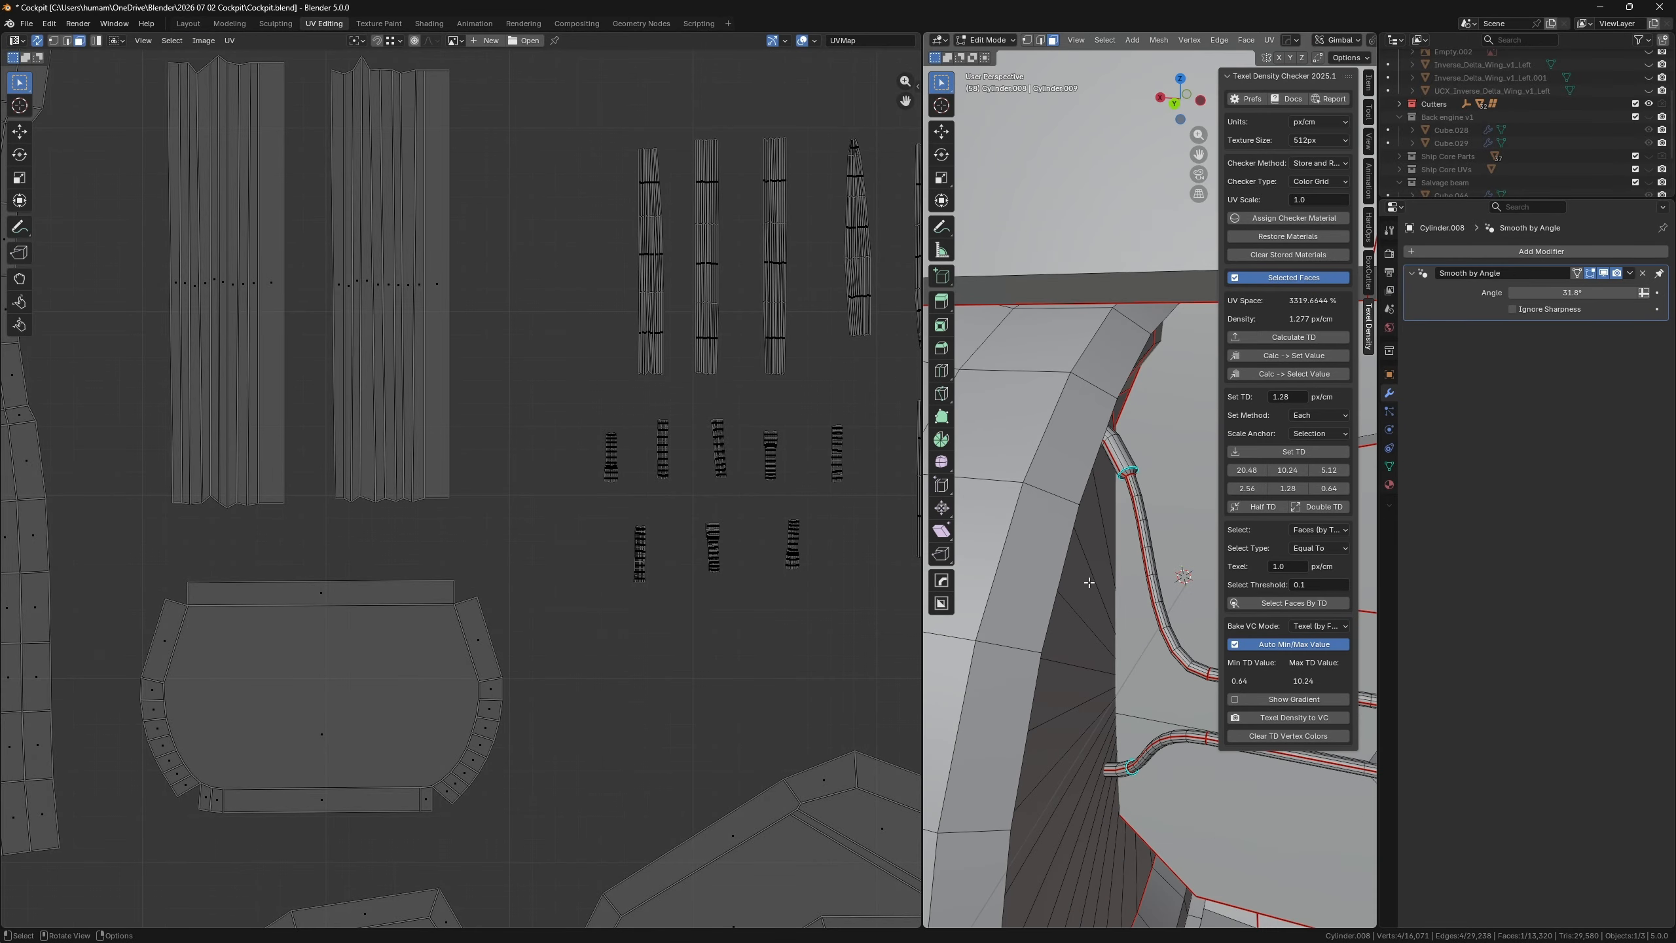
{"action": "left_click", "coordinate": [1076, 410]}
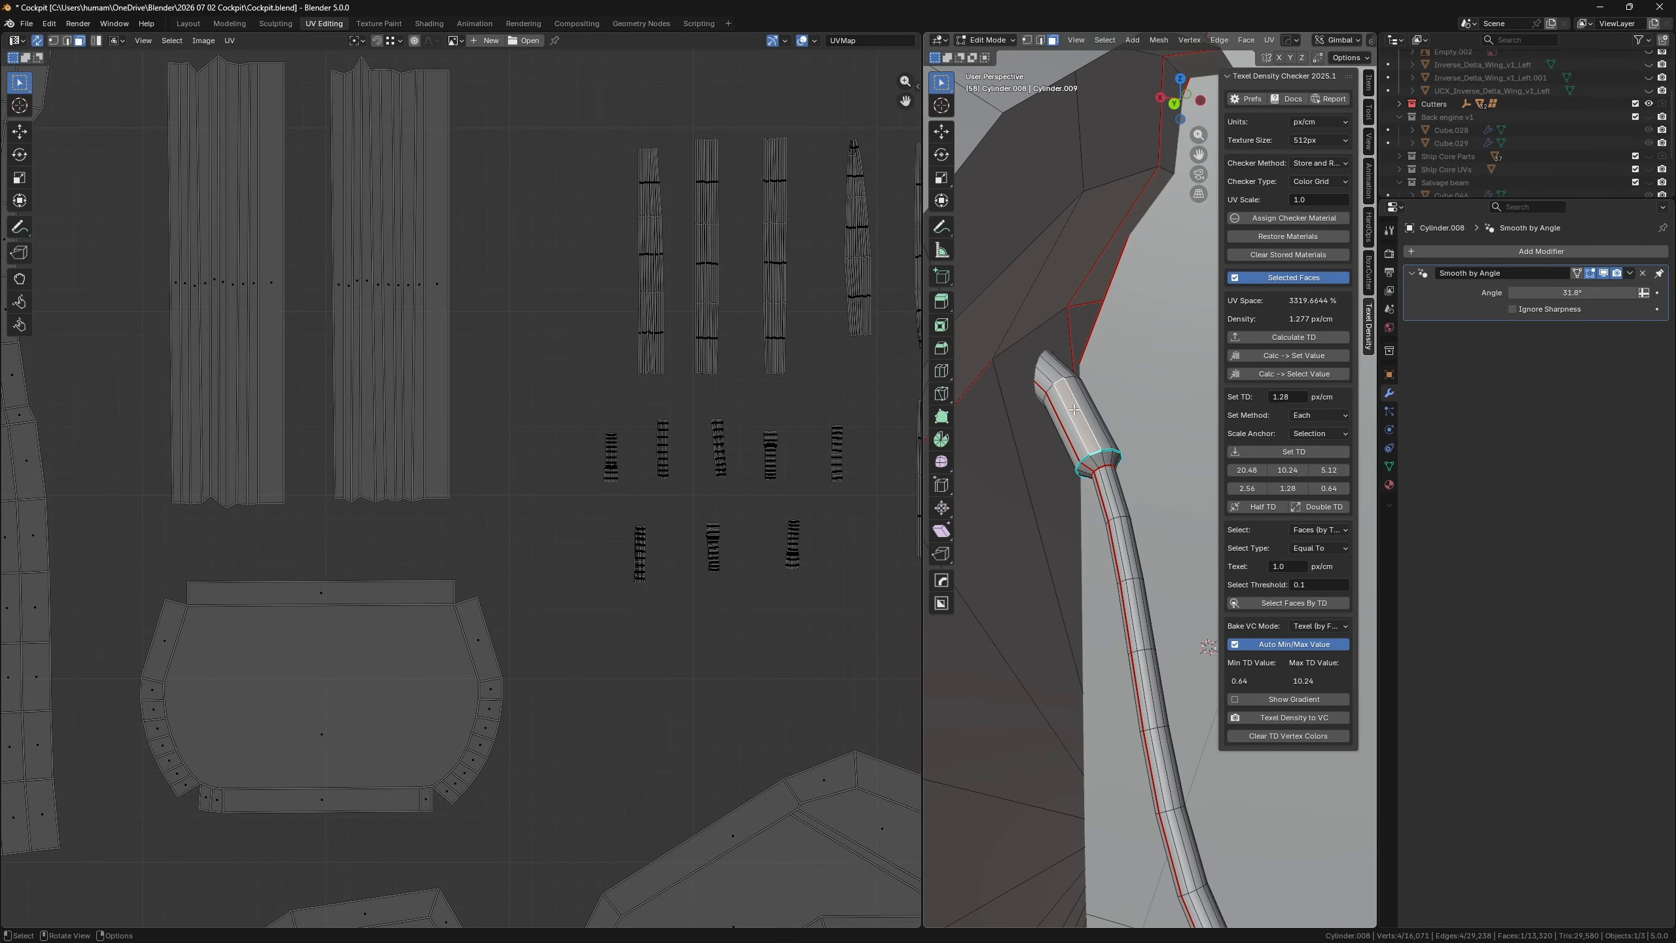
{"action": "key", "text": "ctrl+l"}
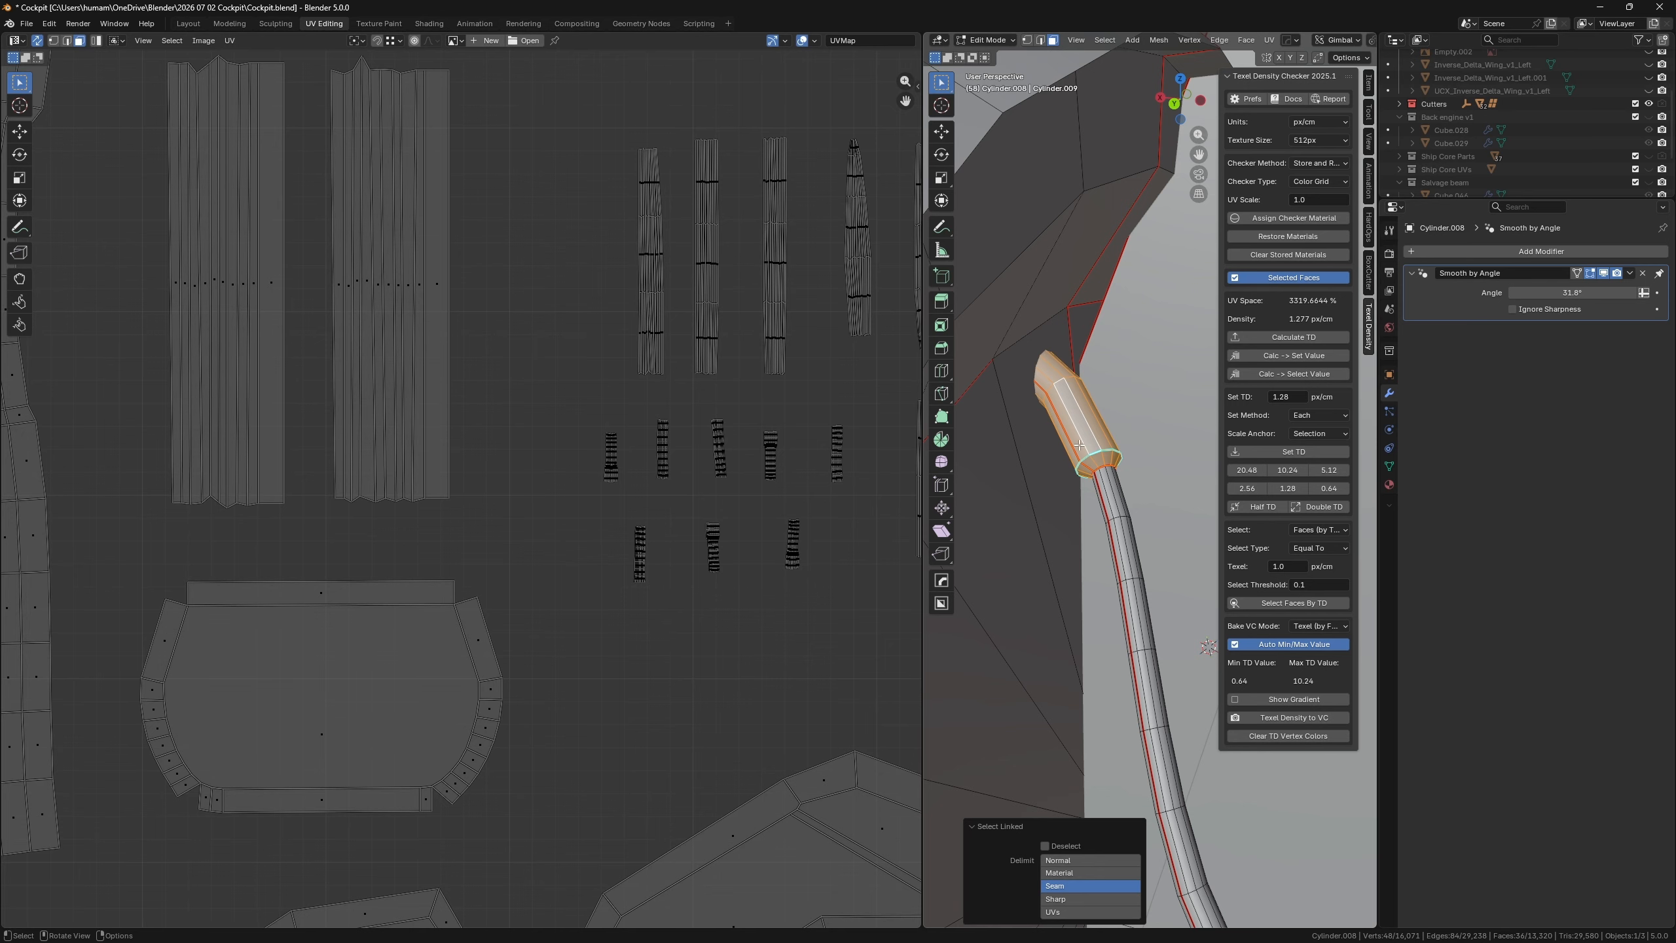
- Compare the thin pipe and its sleeve with the whole UV layout, and undo the linked selection
{"action": "scroll", "coordinate": [831, 442], "scroll_direction": "down", "scroll_amount": 3}
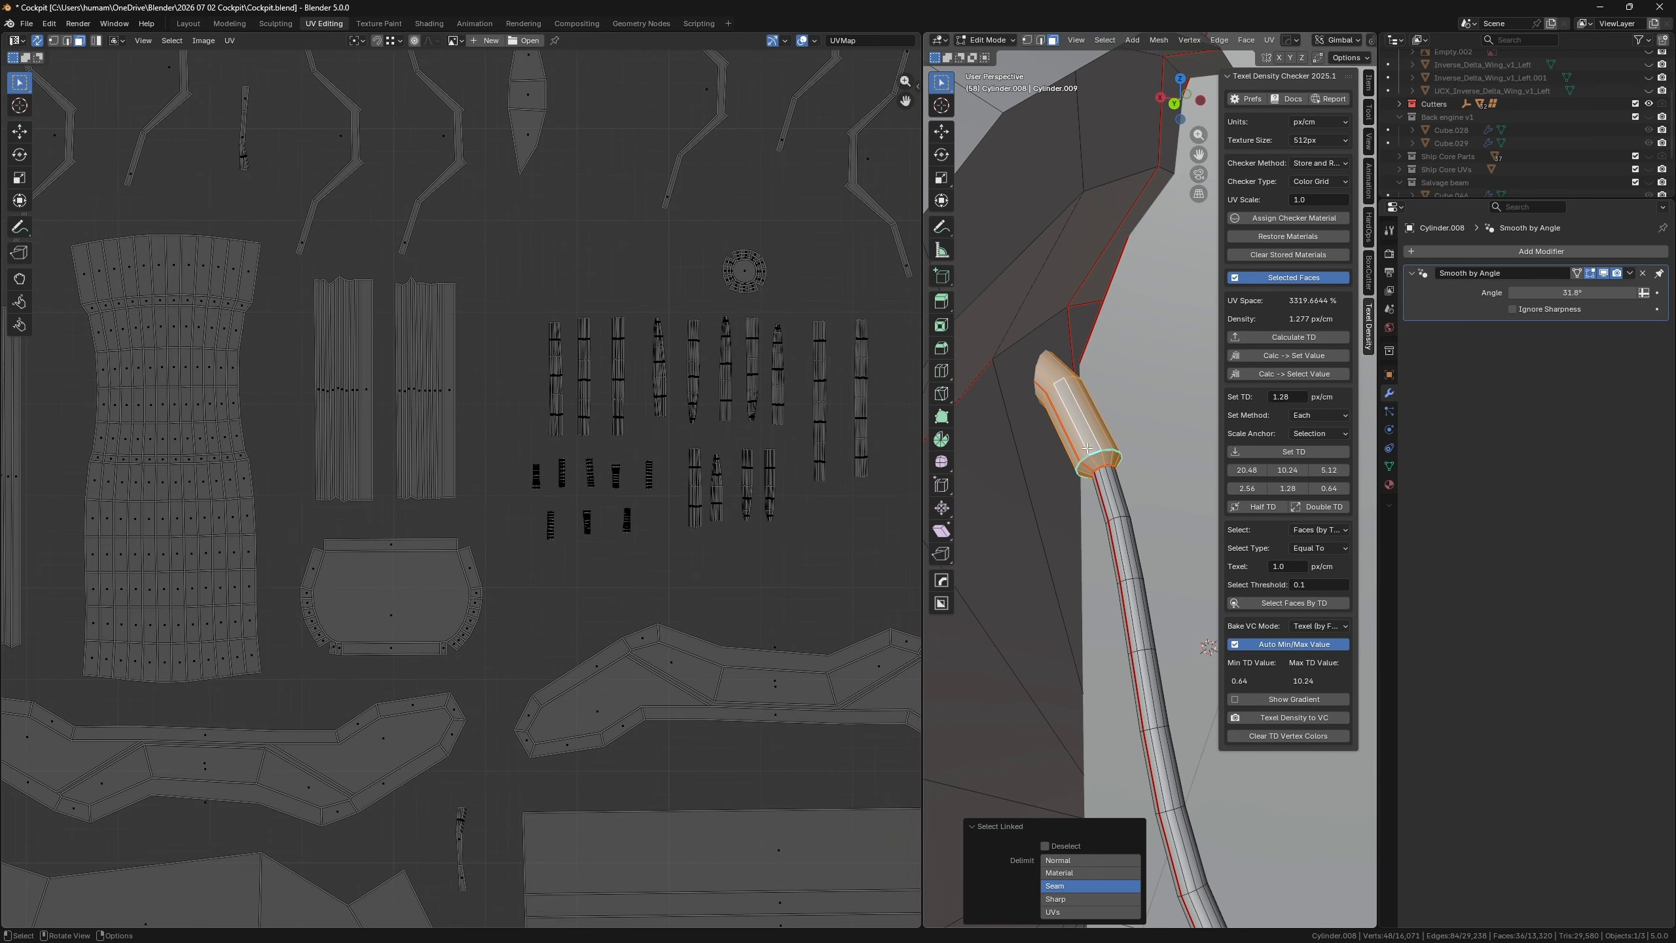
{"action": "scroll", "coordinate": [1093, 448], "scroll_direction": "down", "scroll_amount": 3}
{"action": "middle_click_drag", "start_coordinate": [1115, 532], "coordinate": [1003, 453], "text": "shift"}
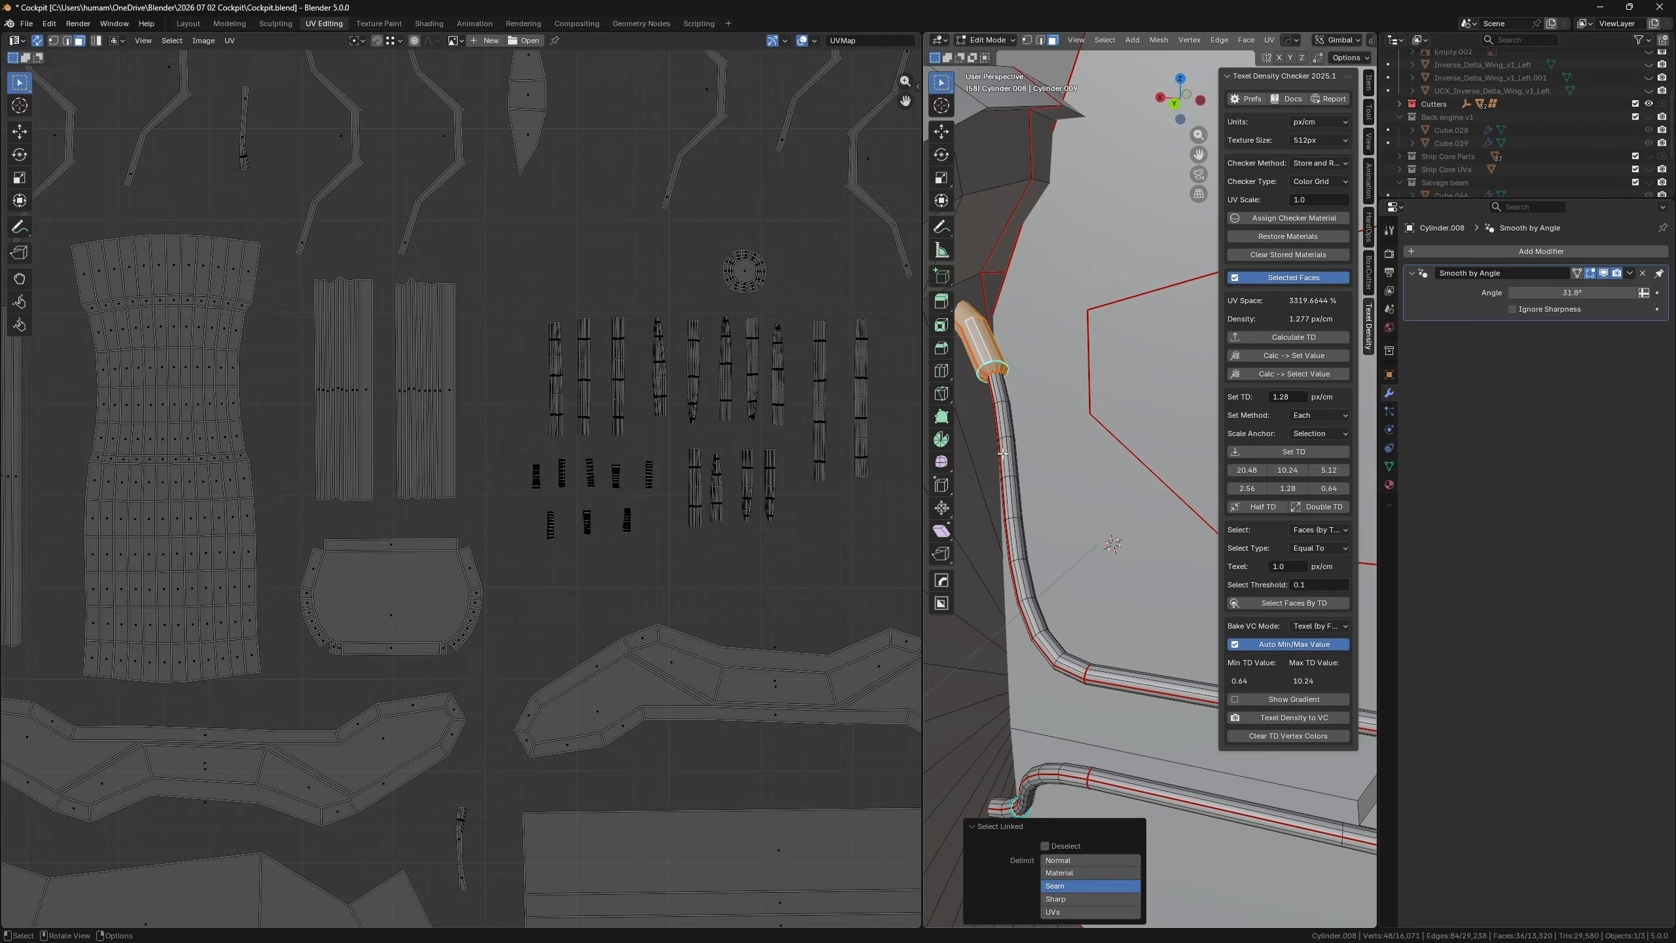
{"action": "scroll", "coordinate": [827, 574], "scroll_direction": "down", "scroll_amount": 4}
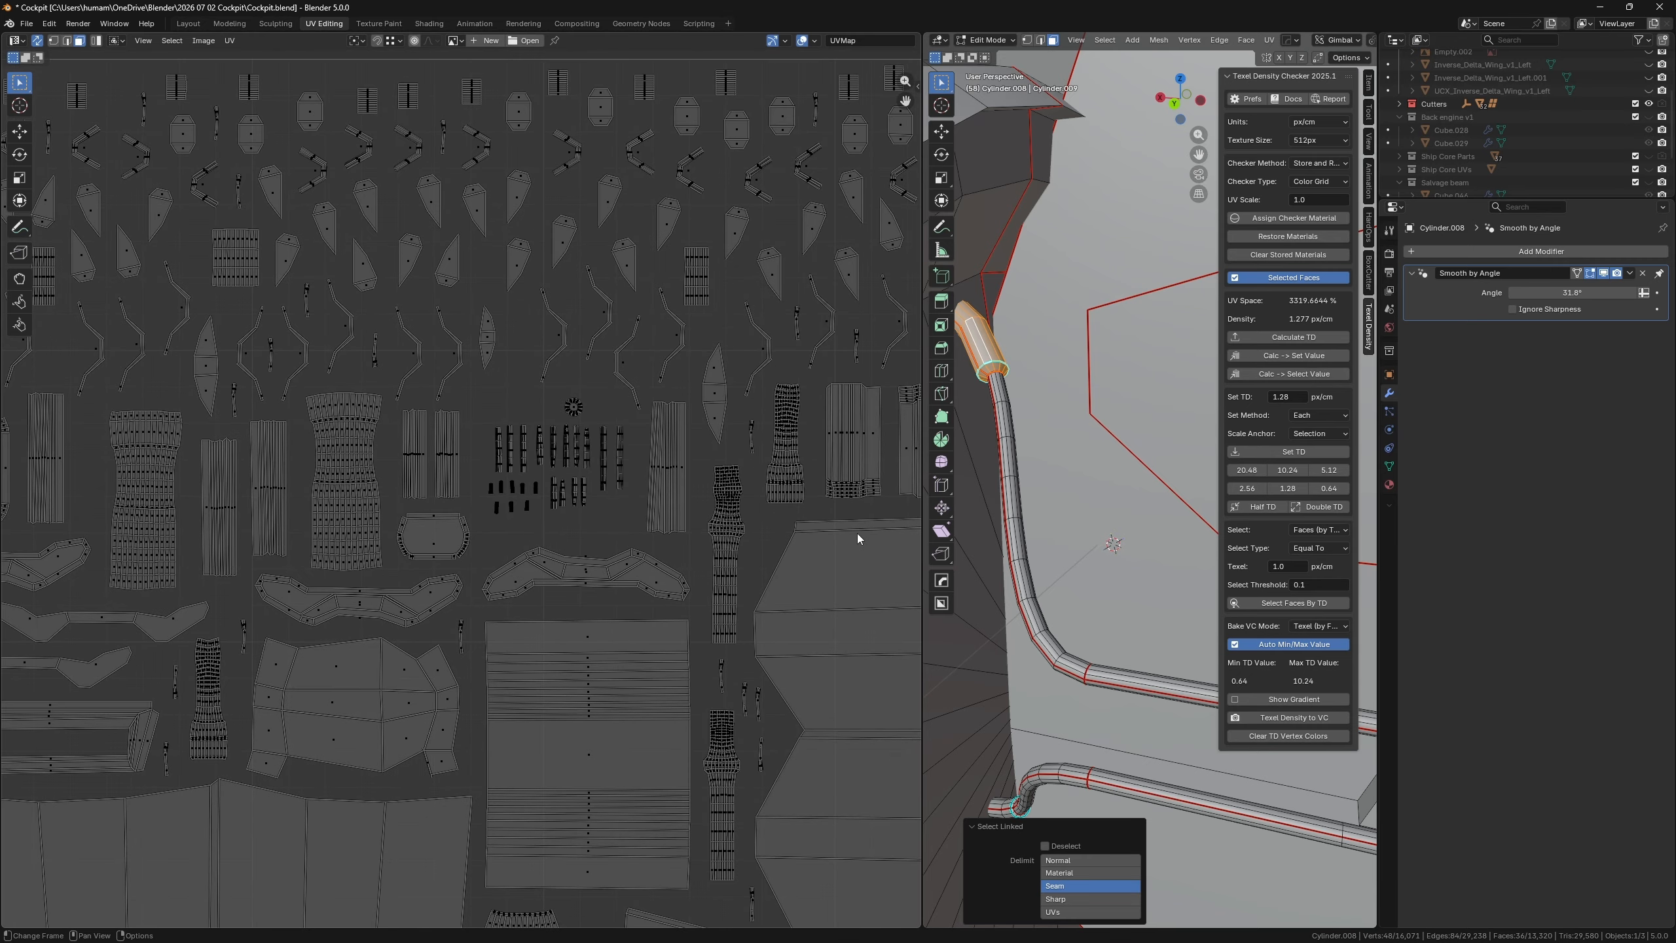
{"action": "scroll", "coordinate": [697, 500], "scroll_direction": "down", "scroll_amount": 3}
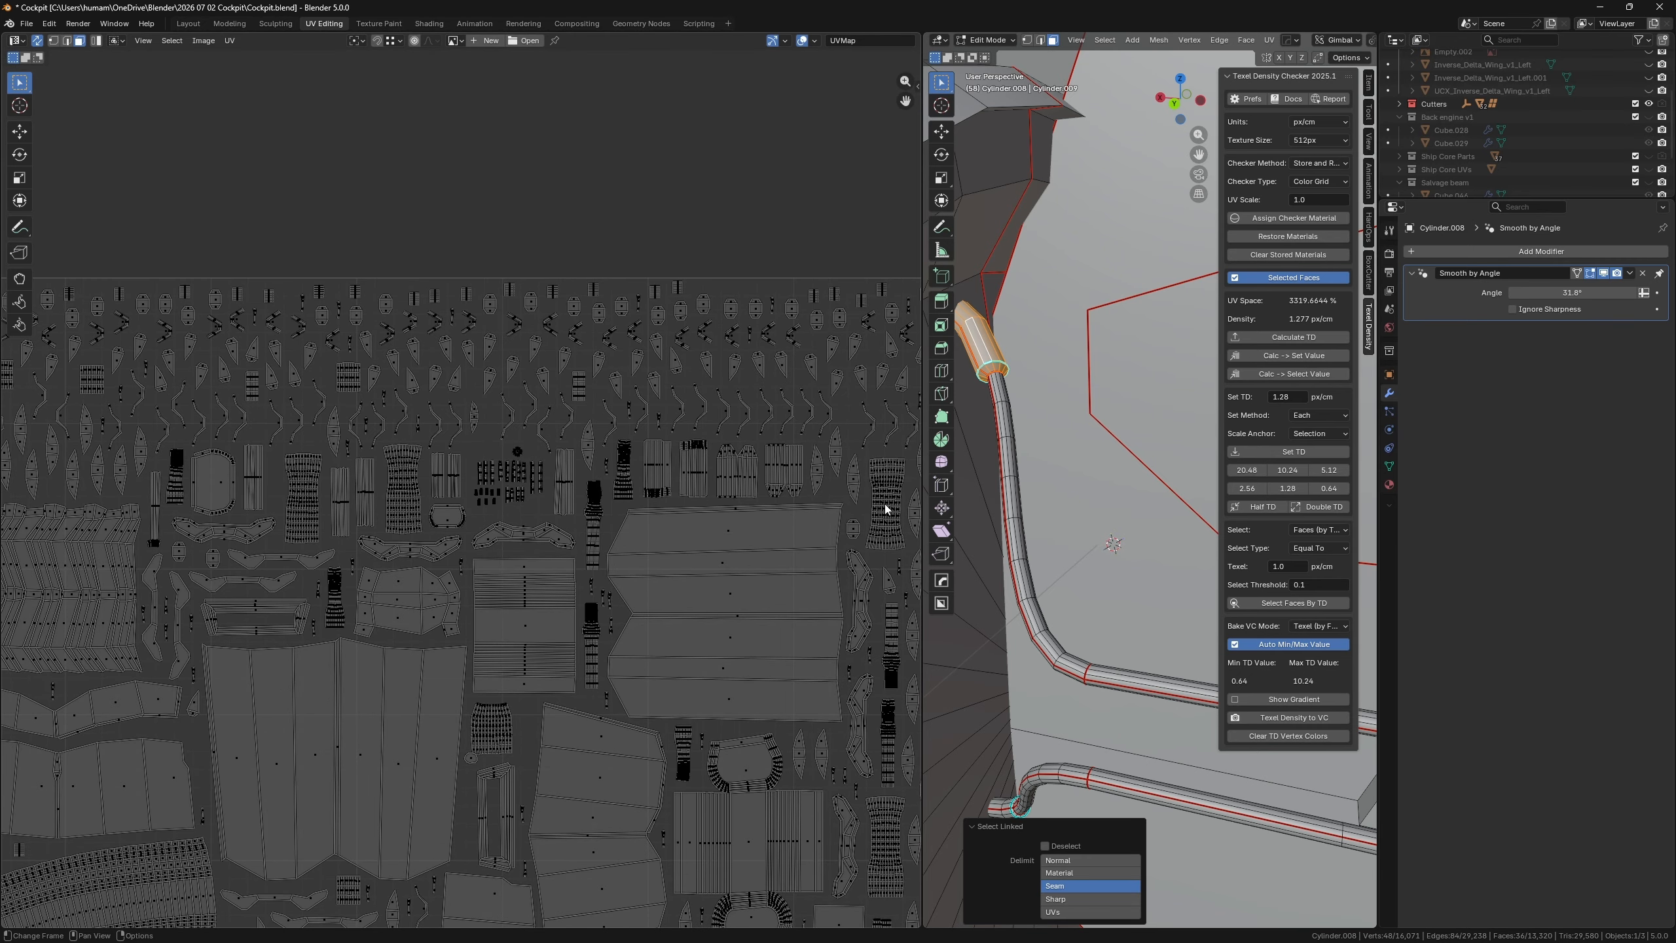
{"action": "key", "text": "ctrl+z"}
{"action": "scroll", "coordinate": [511, 469], "scroll_direction": "down", "scroll_amount": 6}
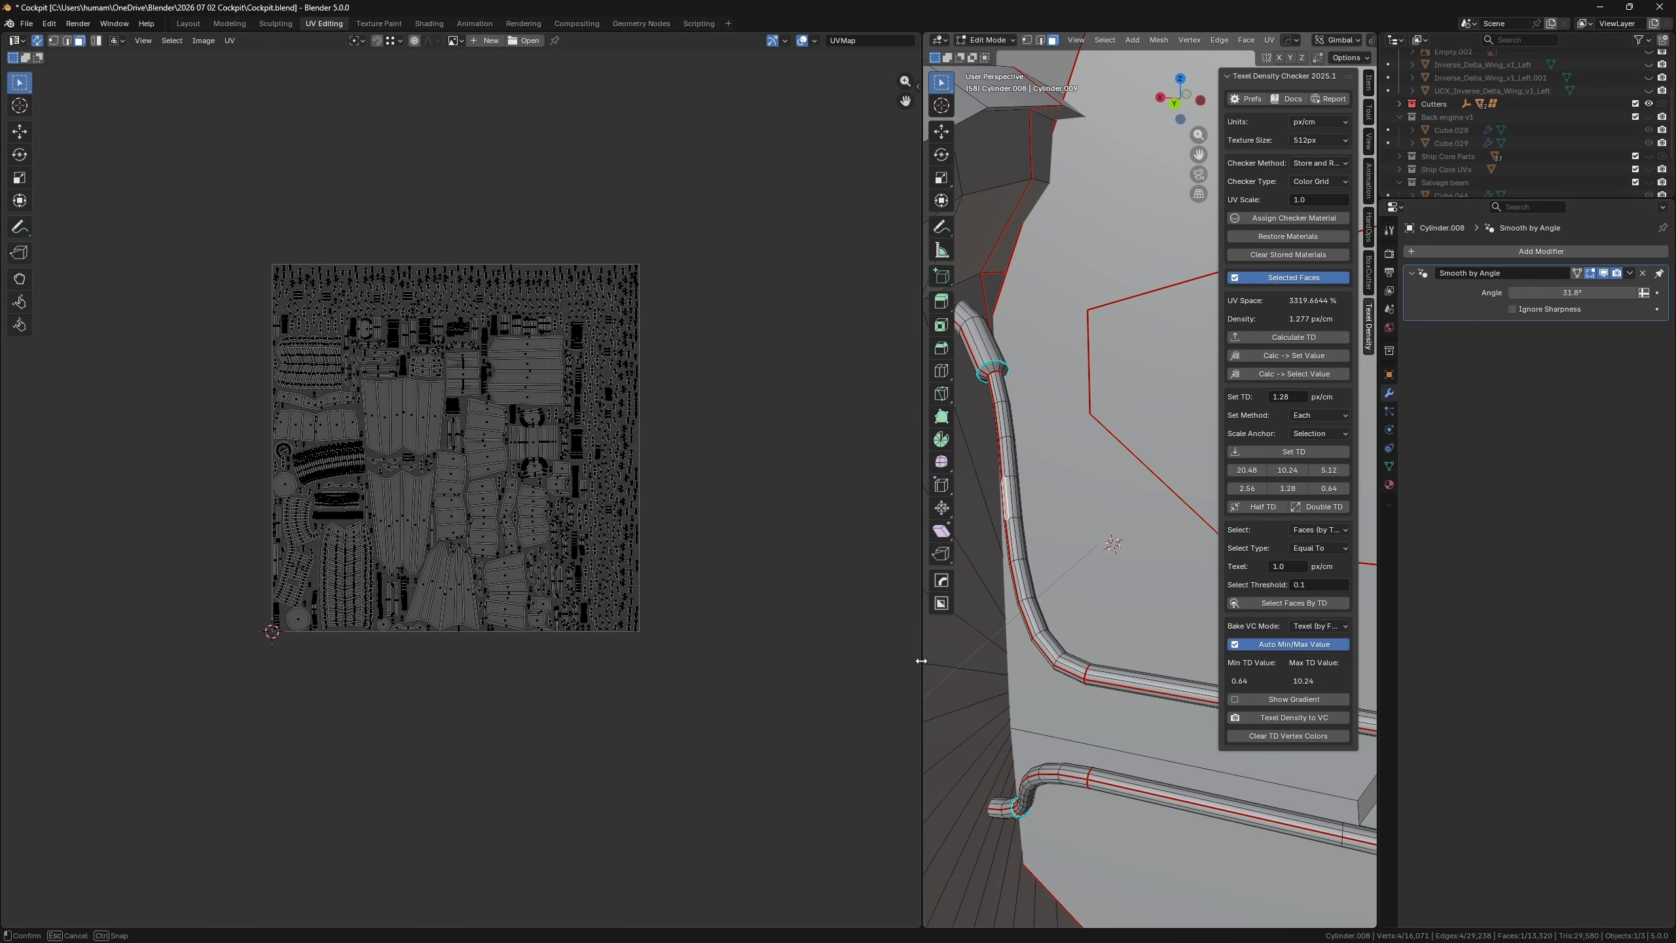
- Enlarge the 3D view, return to Object Mode and view the whole engine from above its round end
{"action": "left_click_drag", "start_coordinate": [922, 663], "coordinate": [529, 599]}
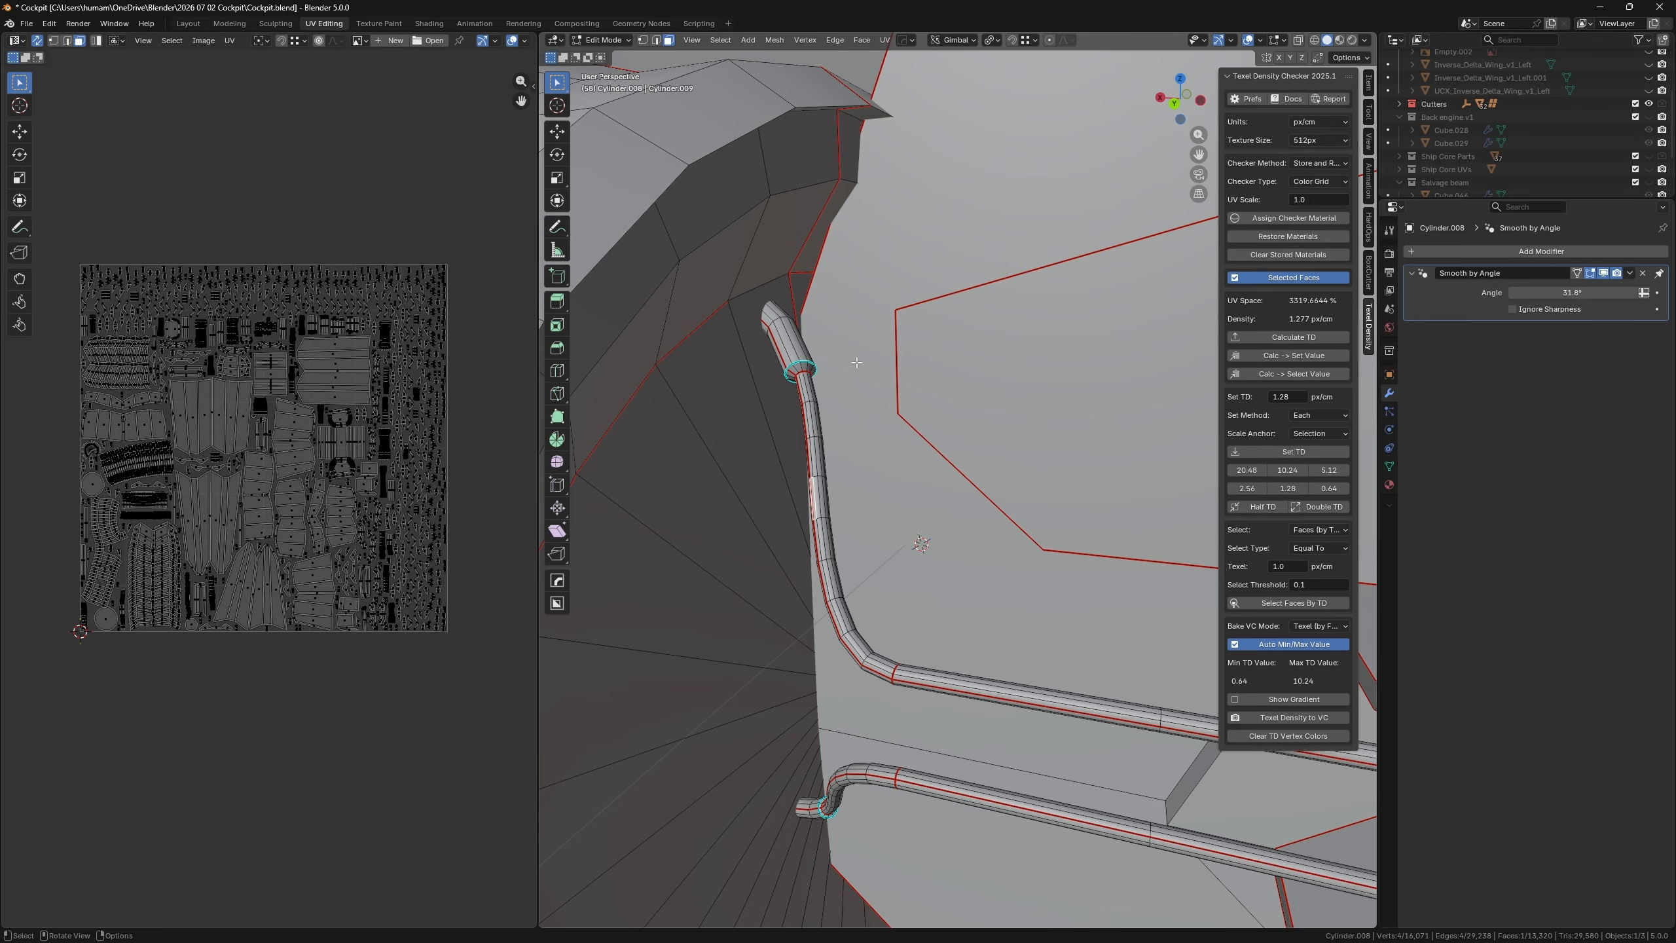
{"action": "scroll", "coordinate": [701, 218], "scroll_direction": "down", "scroll_amount": 14}
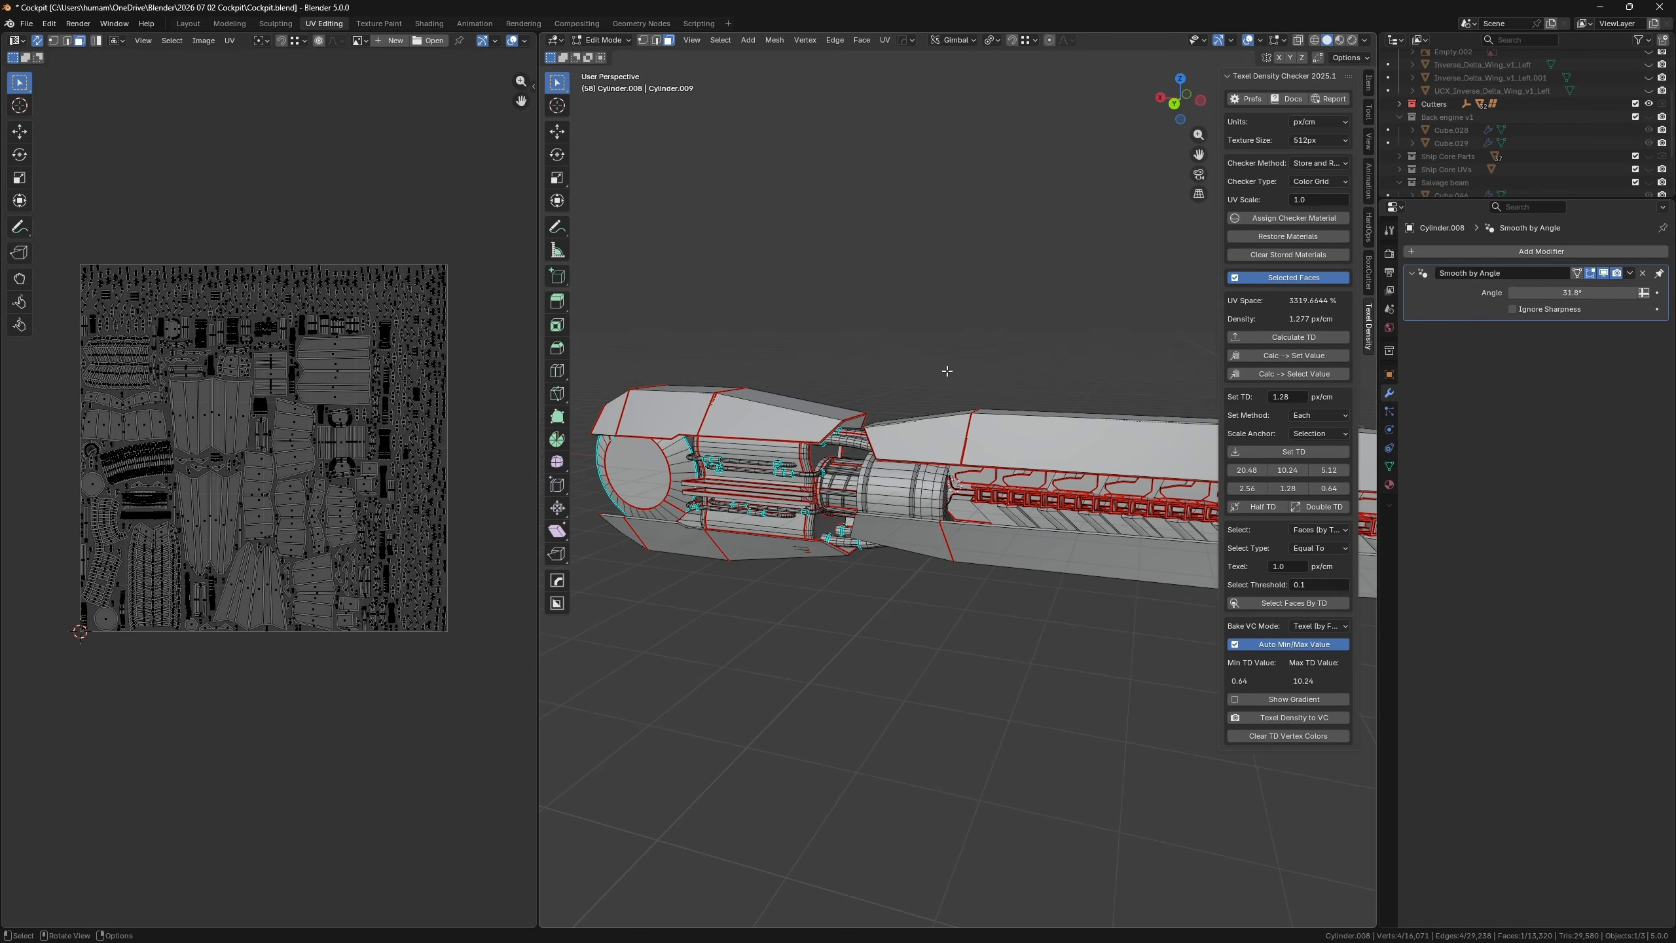
{"action": "middle_click_drag", "start_coordinate": [946, 371], "coordinate": [924, 385], "text": "shift"}
{"action": "key", "text": "Tab"}
{"action": "middle_click_drag", "start_coordinate": [788, 444], "coordinate": [912, 459]}
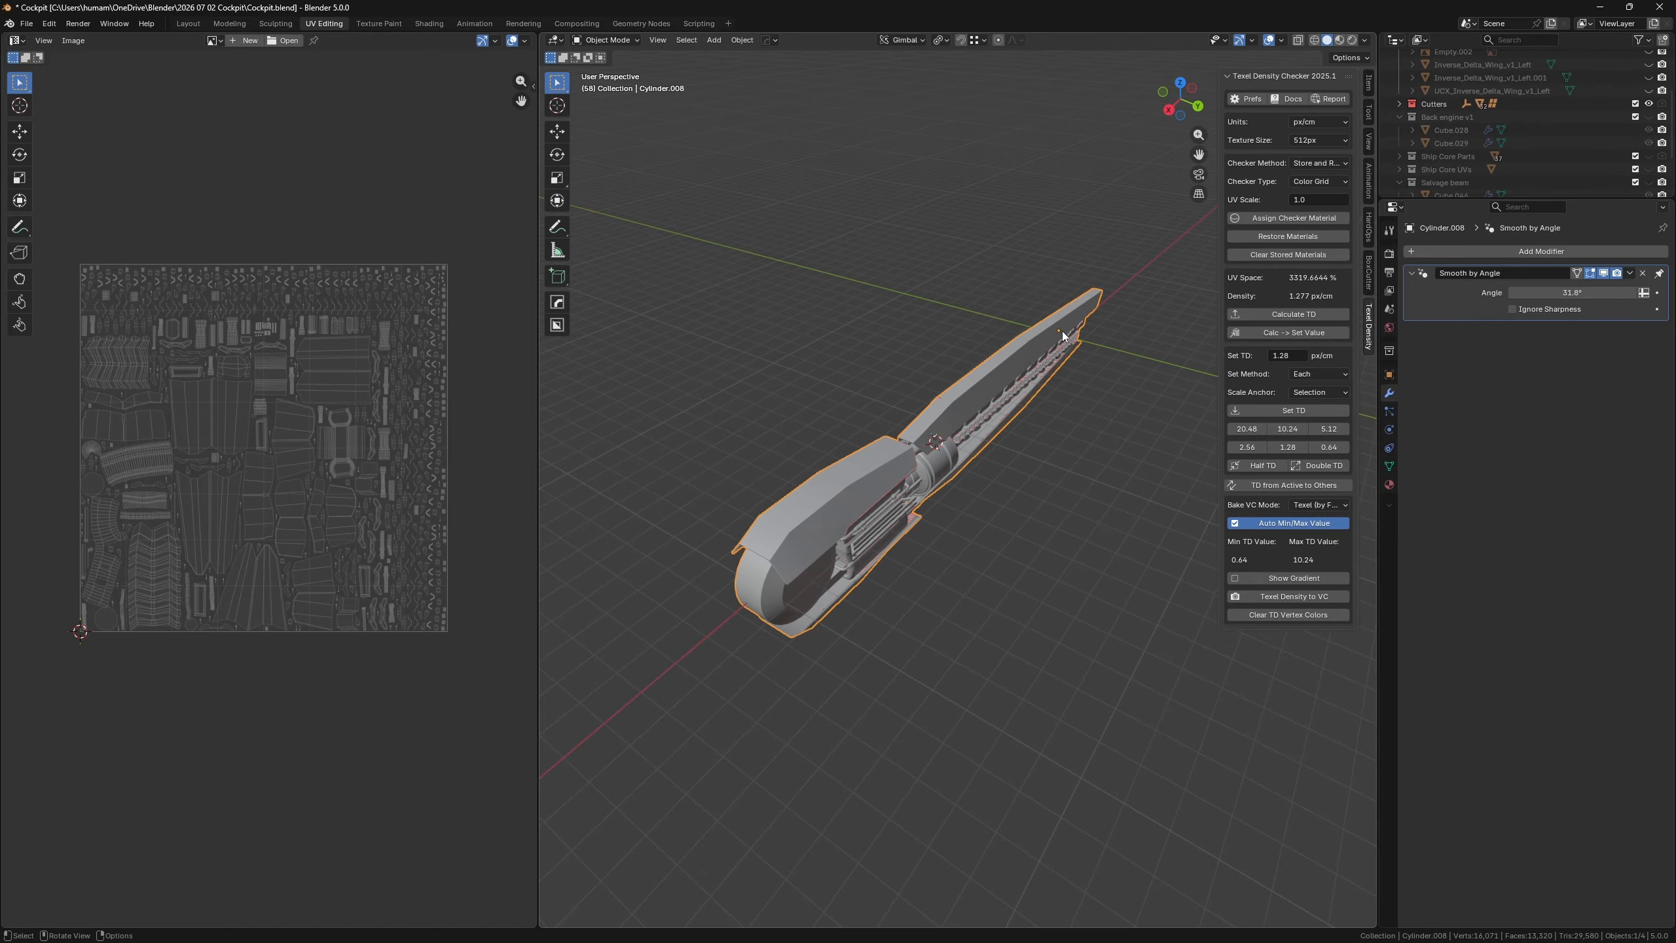
- From the top view, move the laser gun about 18.9 m along negative X so its round end sits over the world origin
{"action": "middle_click_drag", "start_coordinate": [1062, 330], "coordinate": [940, 465]}
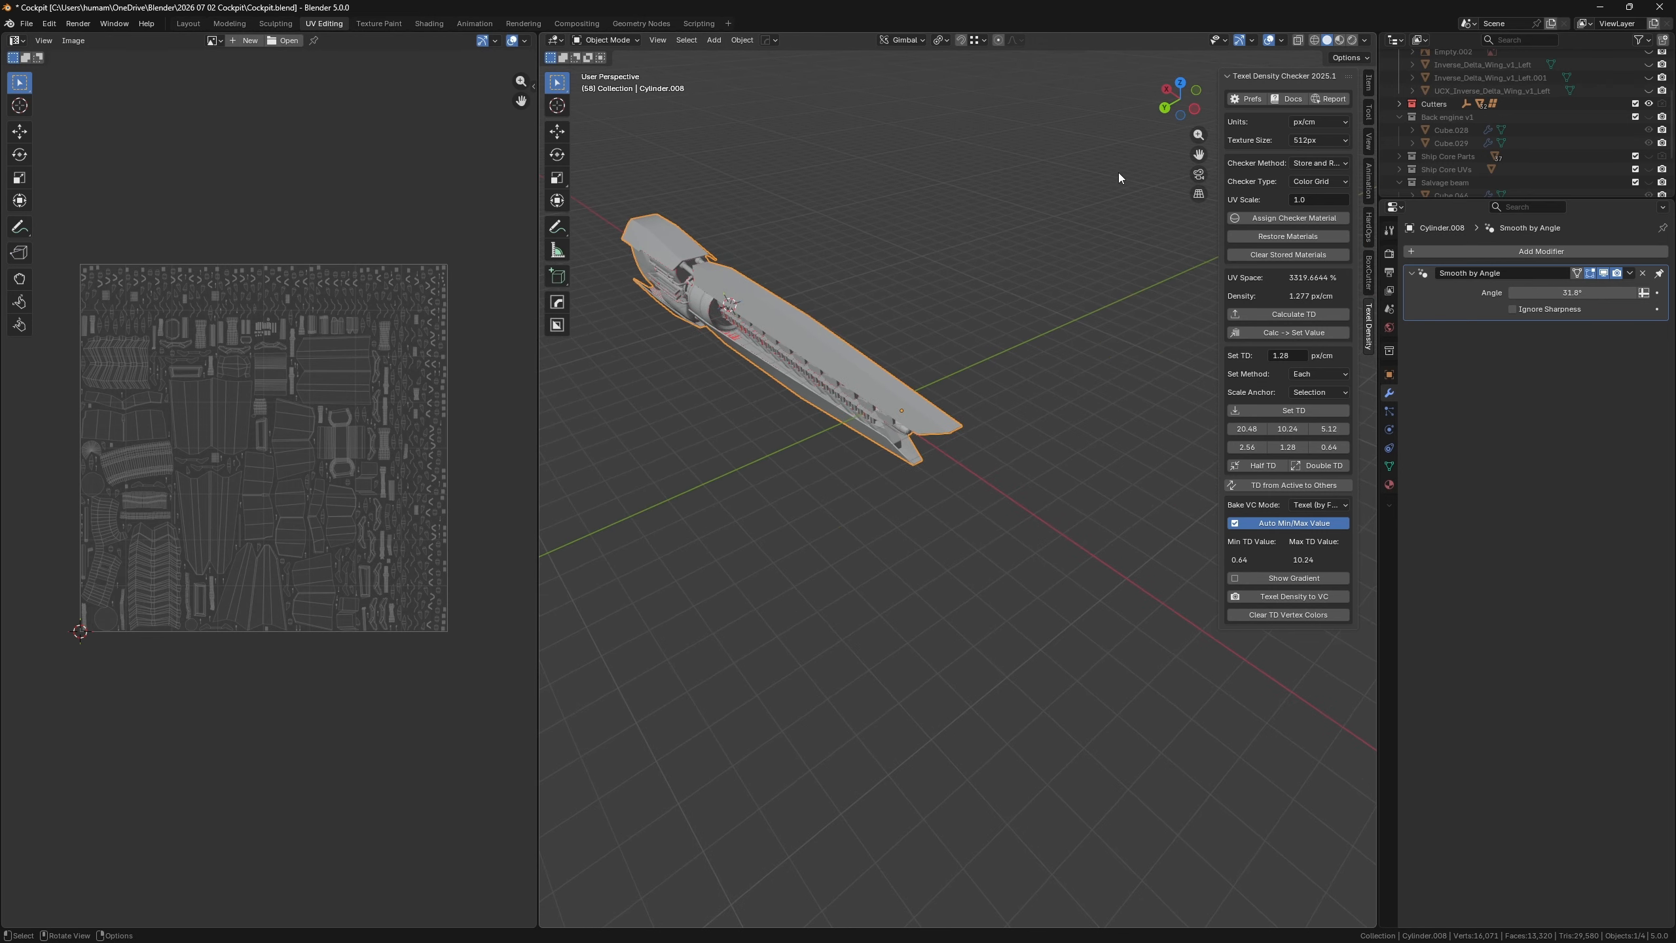
{"action": "left_click", "coordinate": [1181, 79]}
{"action": "scroll", "coordinate": [1053, 416], "scroll_direction": "down", "scroll_amount": 4}
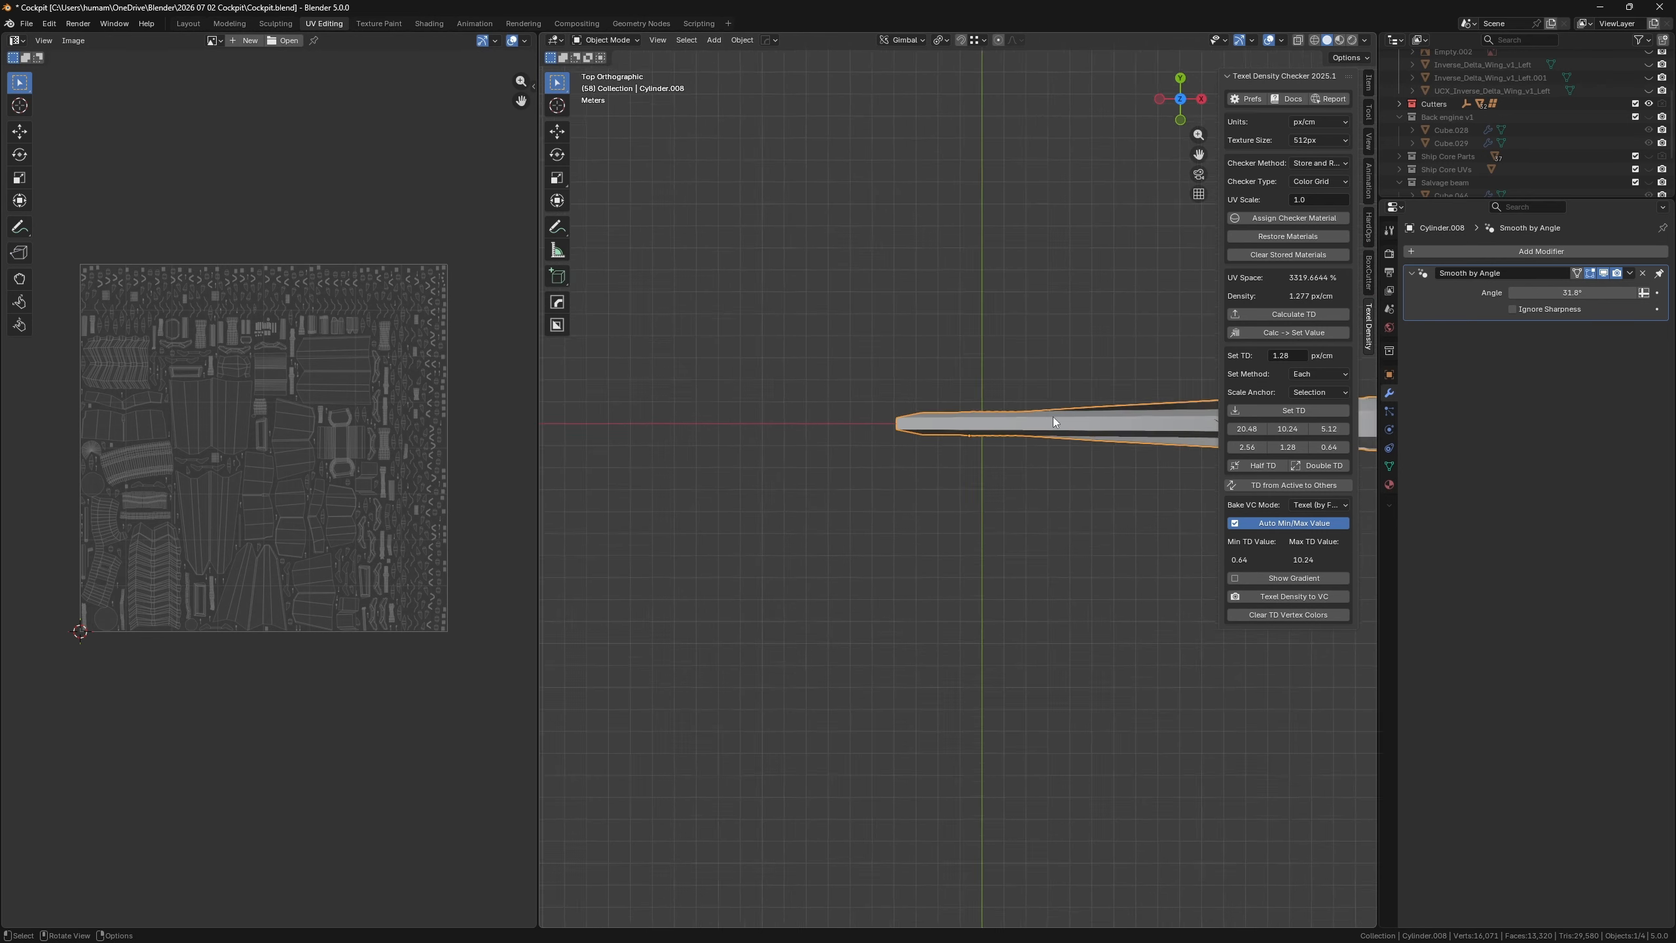
{"action": "middle_click_drag", "start_coordinate": [1092, 444], "coordinate": [1031, 505], "text": "shift"}
{"action": "scroll", "coordinate": [950, 422], "scroll_direction": "up", "scroll_amount": 6}
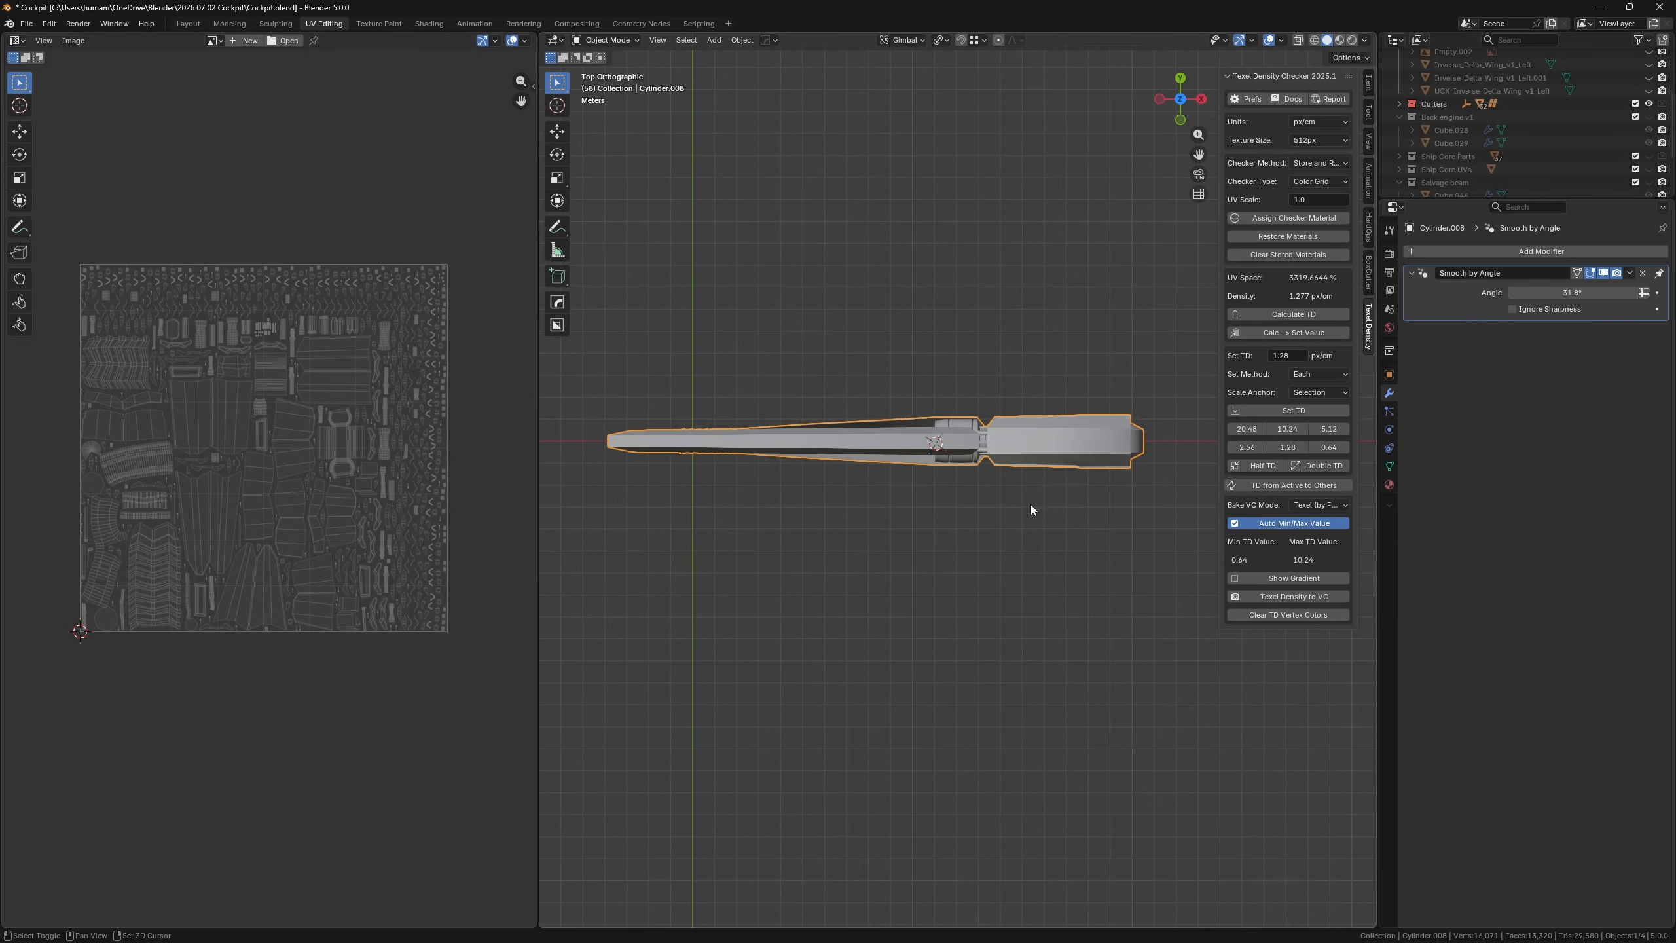
{"action": "key", "text": "g"}
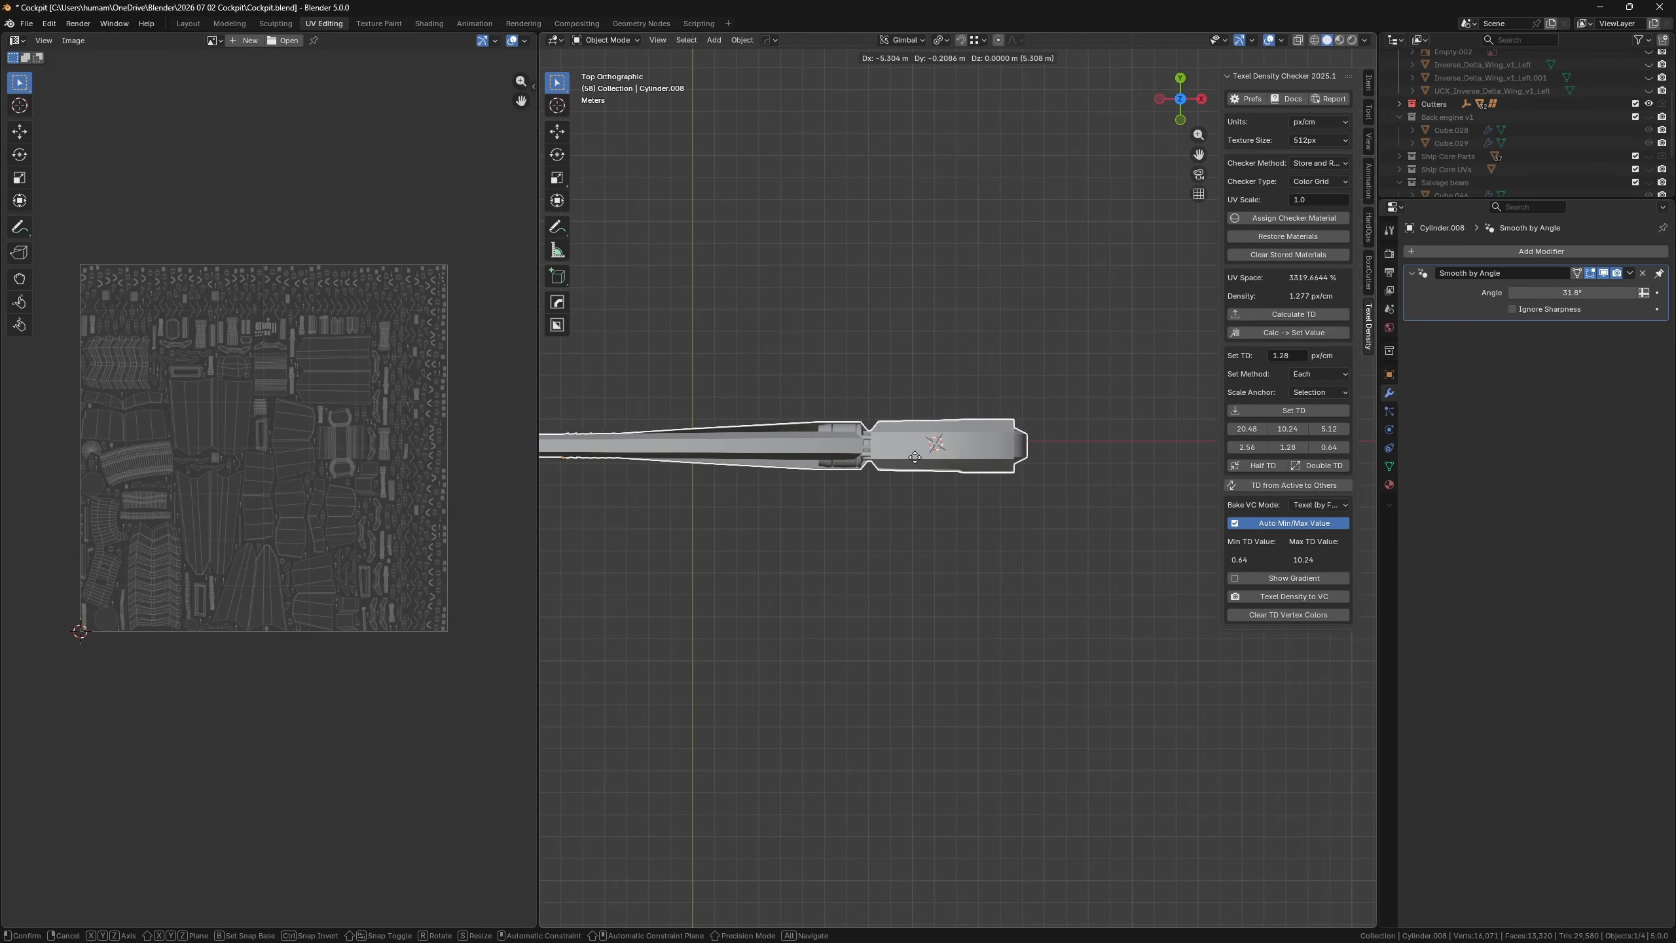
{"action": "left_click", "coordinate": [625, 452]}
{"action": "middle_click_drag", "start_coordinate": [791, 483], "coordinate": [1057, 464], "text": "shift"}
{"action": "scroll", "coordinate": [990, 421], "scroll_direction": "down", "scroll_amount": 3}
{"action": "middle_click_drag", "start_coordinate": [951, 429], "coordinate": [855, 466], "text": "shift"}
{"action": "scroll", "coordinate": [1011, 419], "scroll_direction": "up", "scroll_amount": 3}
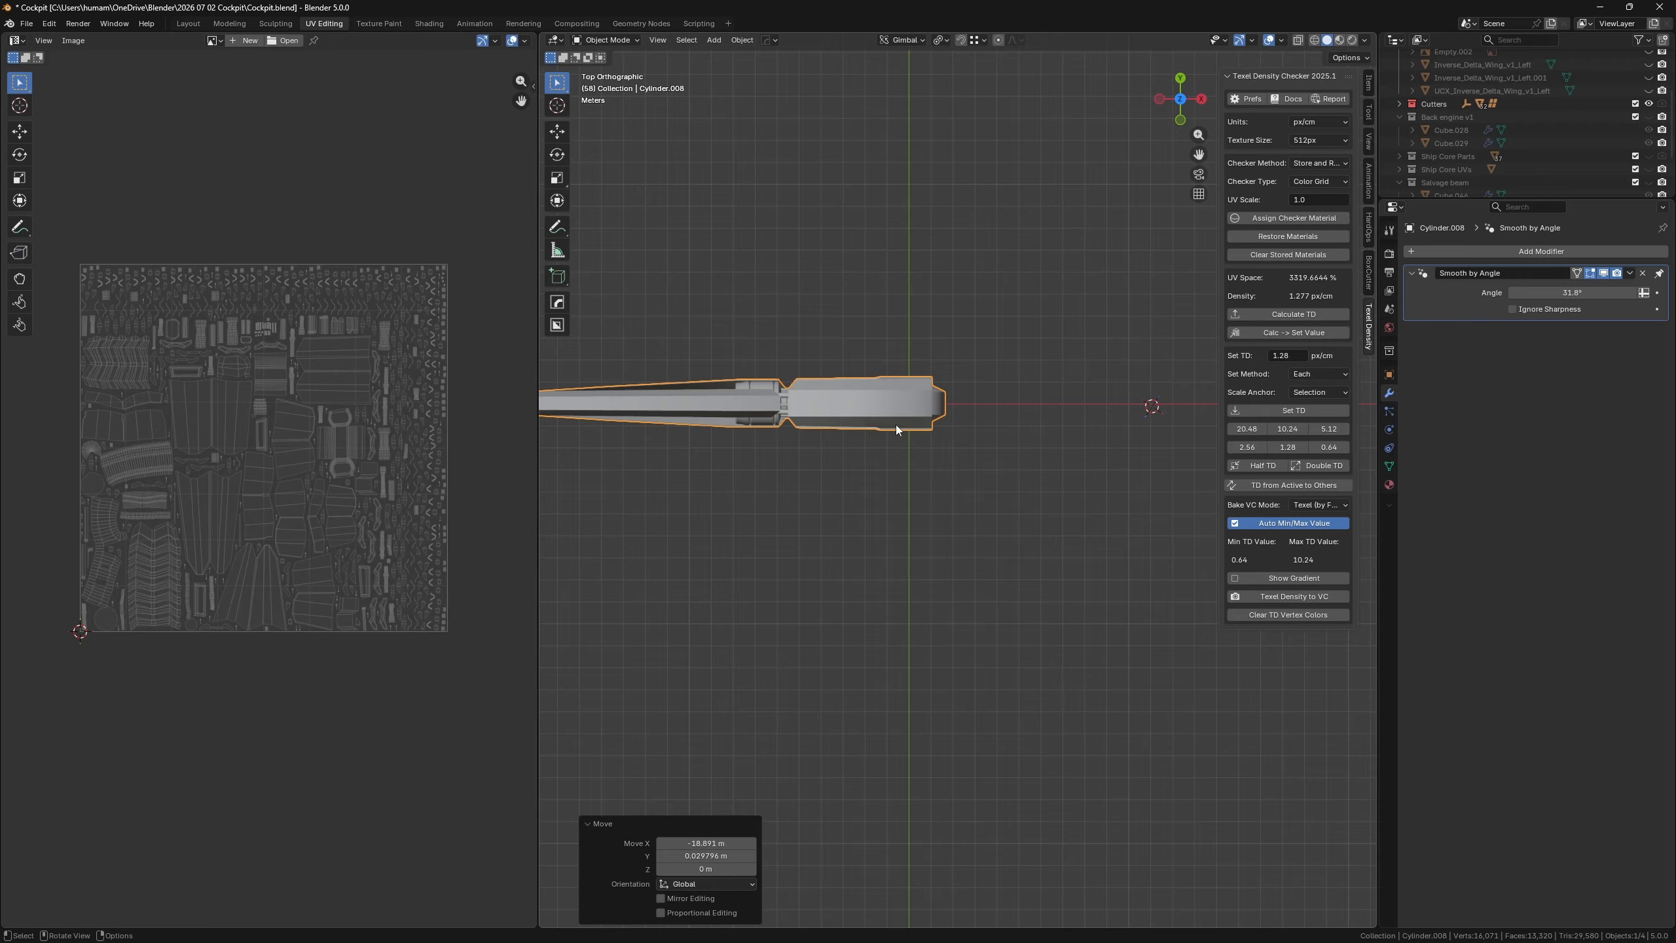
- Snap the 3D cursor to the world origin and set the laser gun's origin to the 3D cursor
{"action": "left_click", "coordinate": [912, 409]}
{"action": "key", "text": "shift+s"}
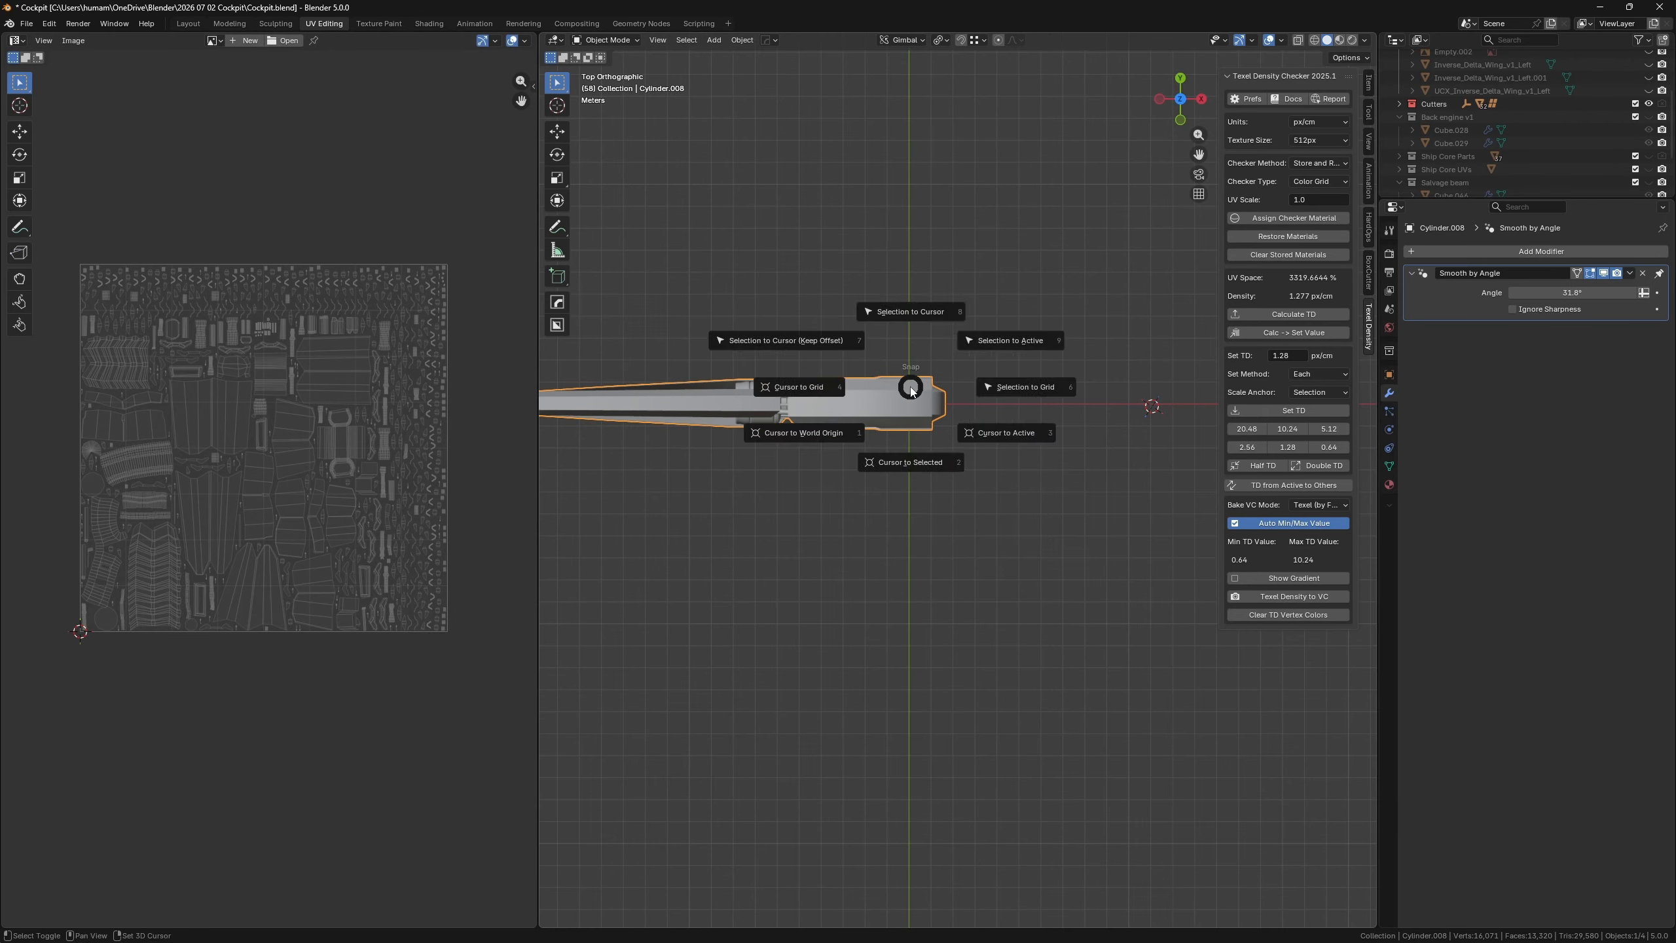
{"action": "left_click", "coordinate": [816, 441]}
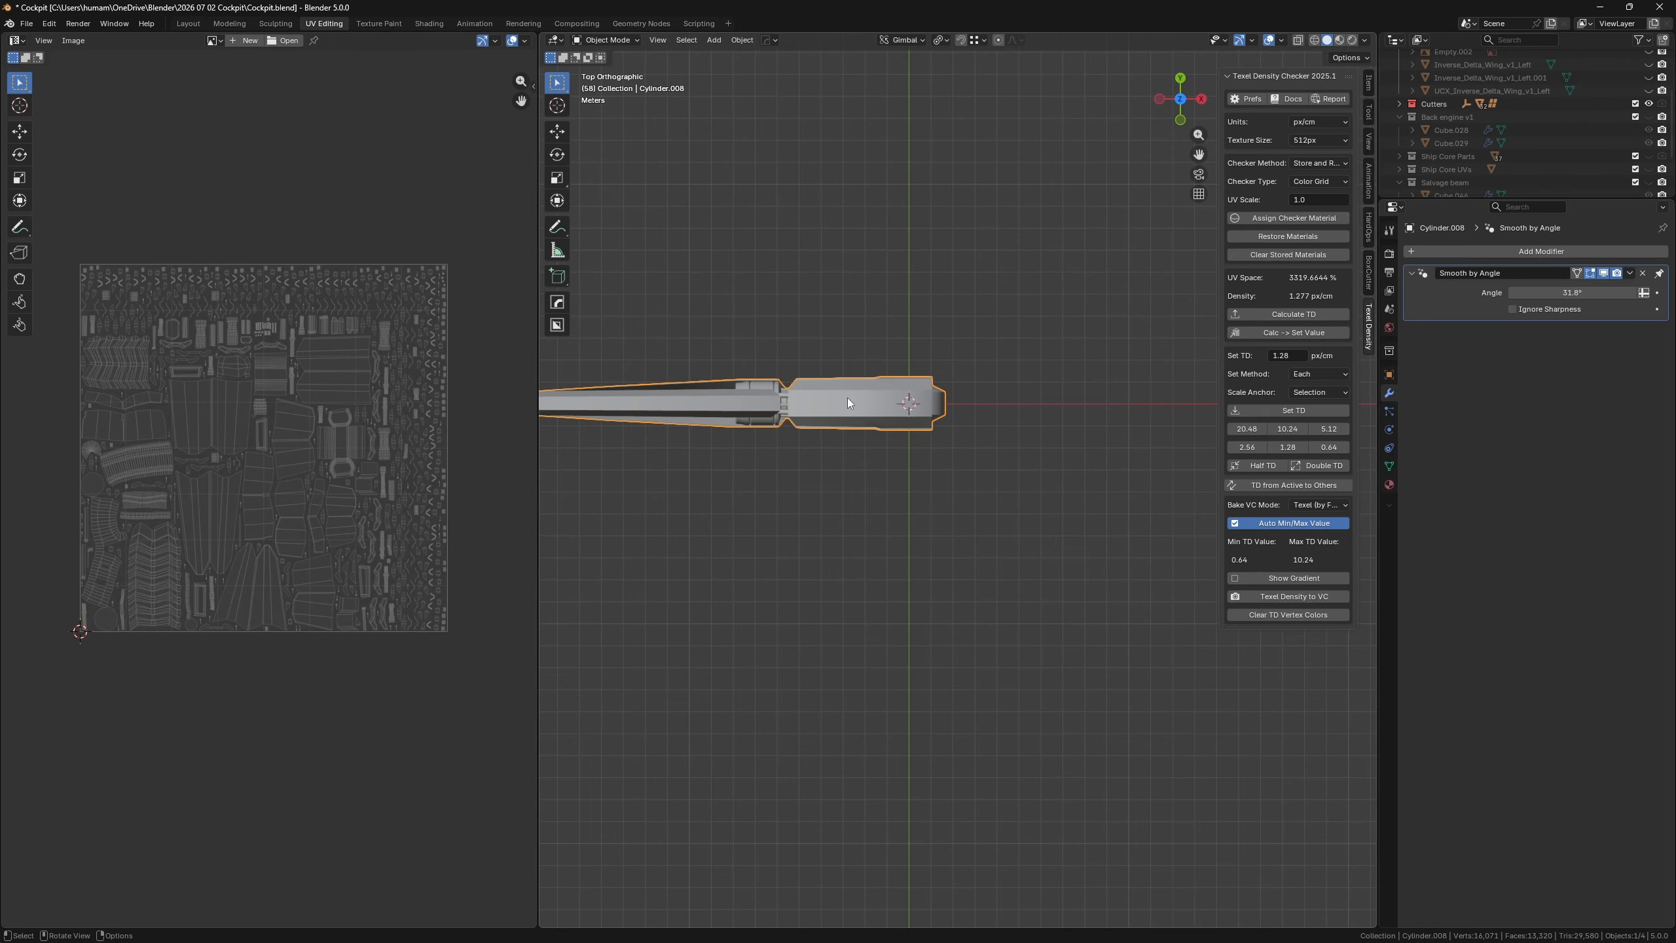
{"action": "left_click", "coordinate": [743, 40]}
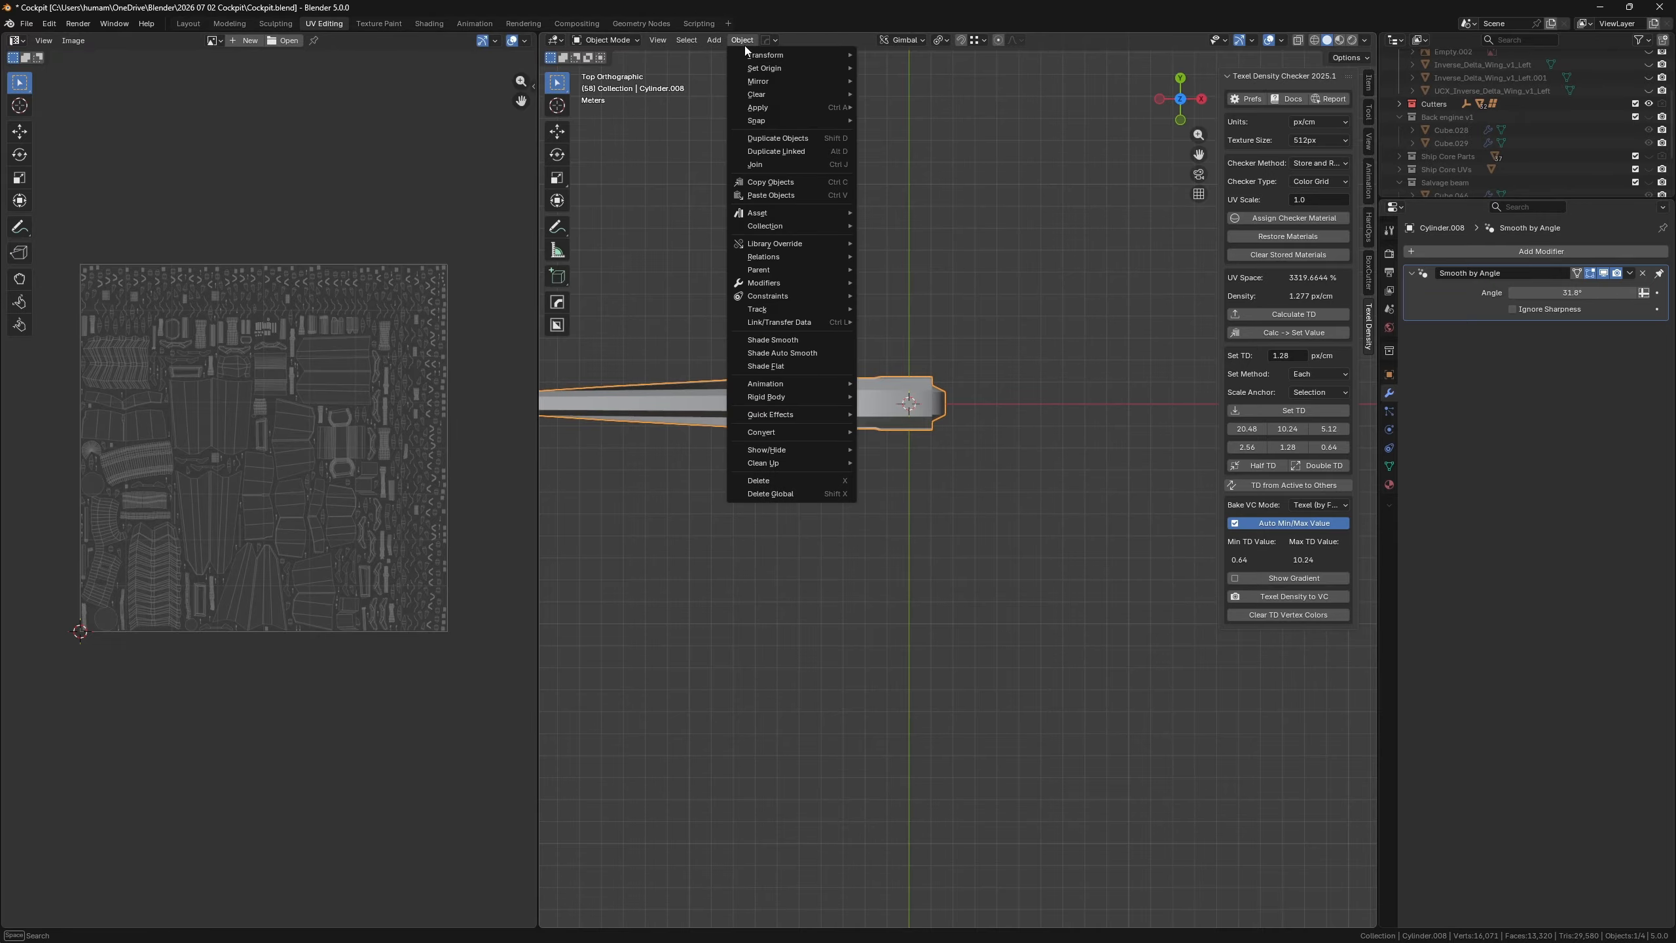
{"action": "mouse_move", "coordinate": [804, 68]}
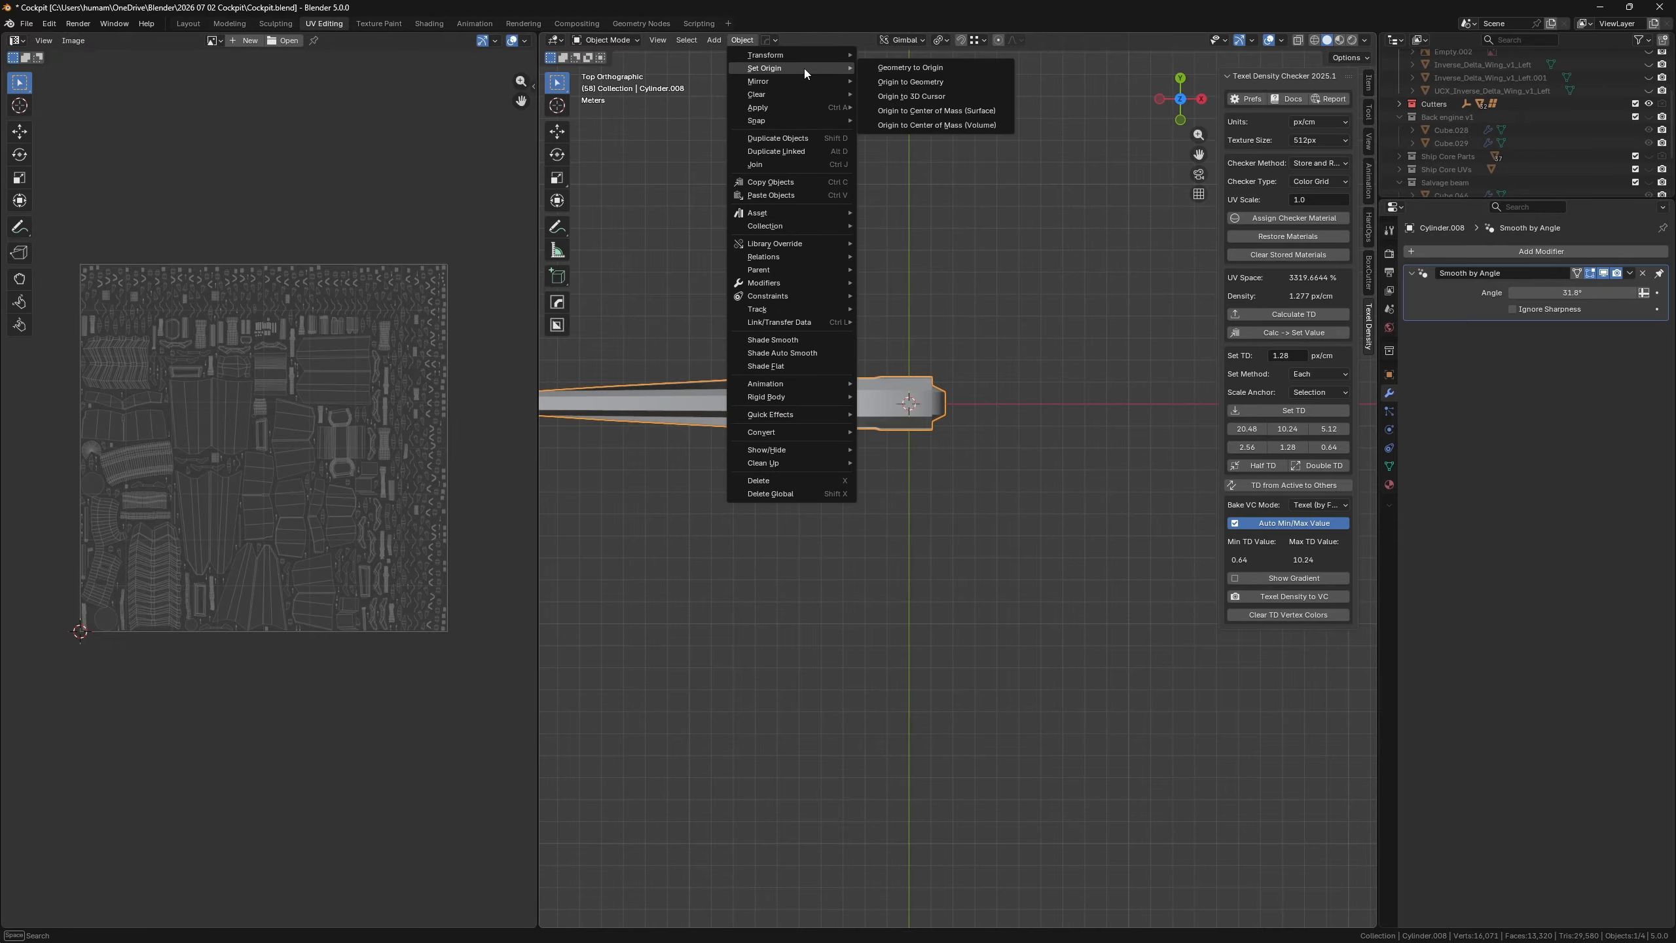
{"action": "left_click", "coordinate": [942, 97]}
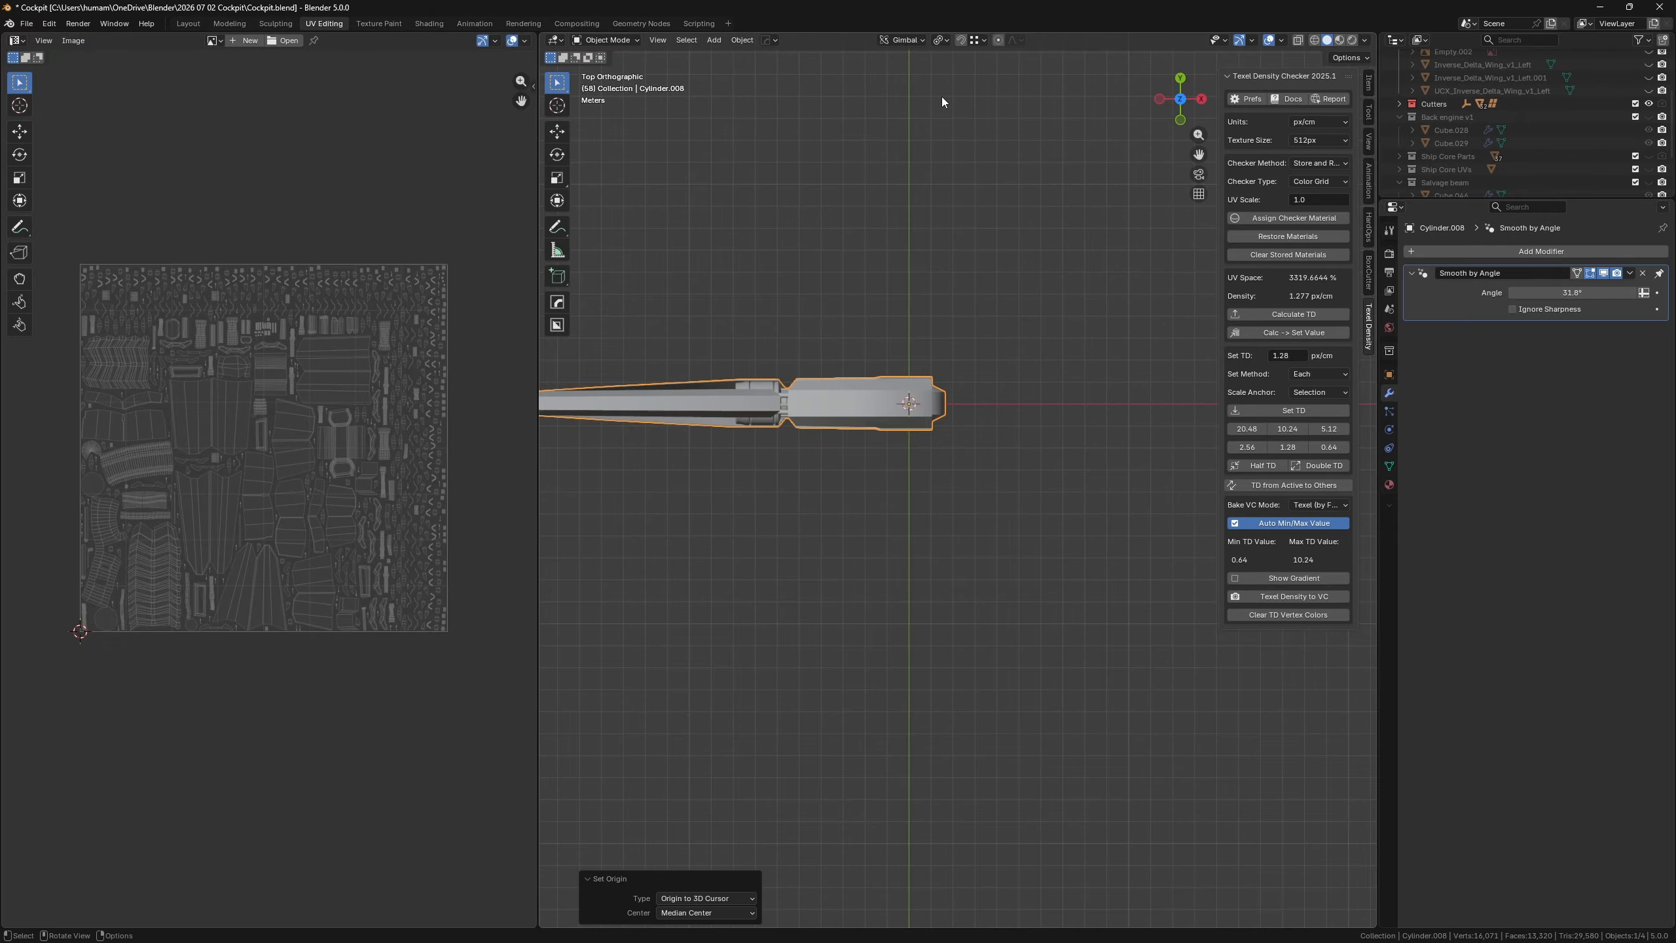
- Try rotating the laser gun around its new origin, cancel the rotation, and inspect the model's side up close
{"action": "middle_click_drag", "start_coordinate": [941, 97], "coordinate": [951, 497]}
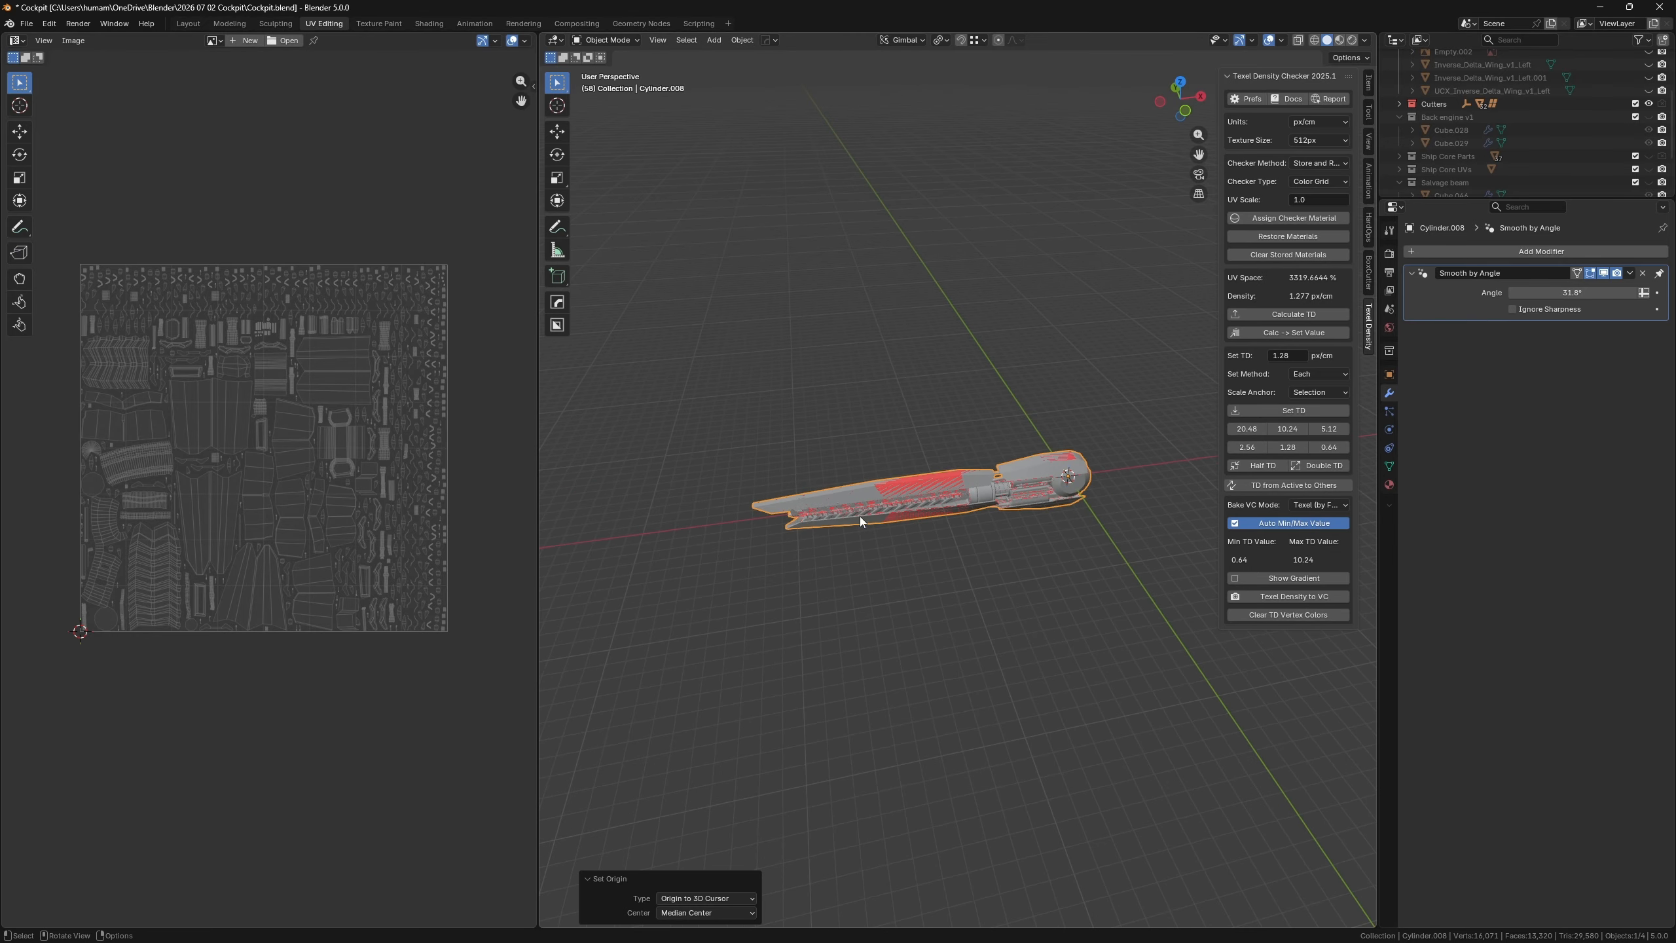
{"action": "key", "text": "r"}
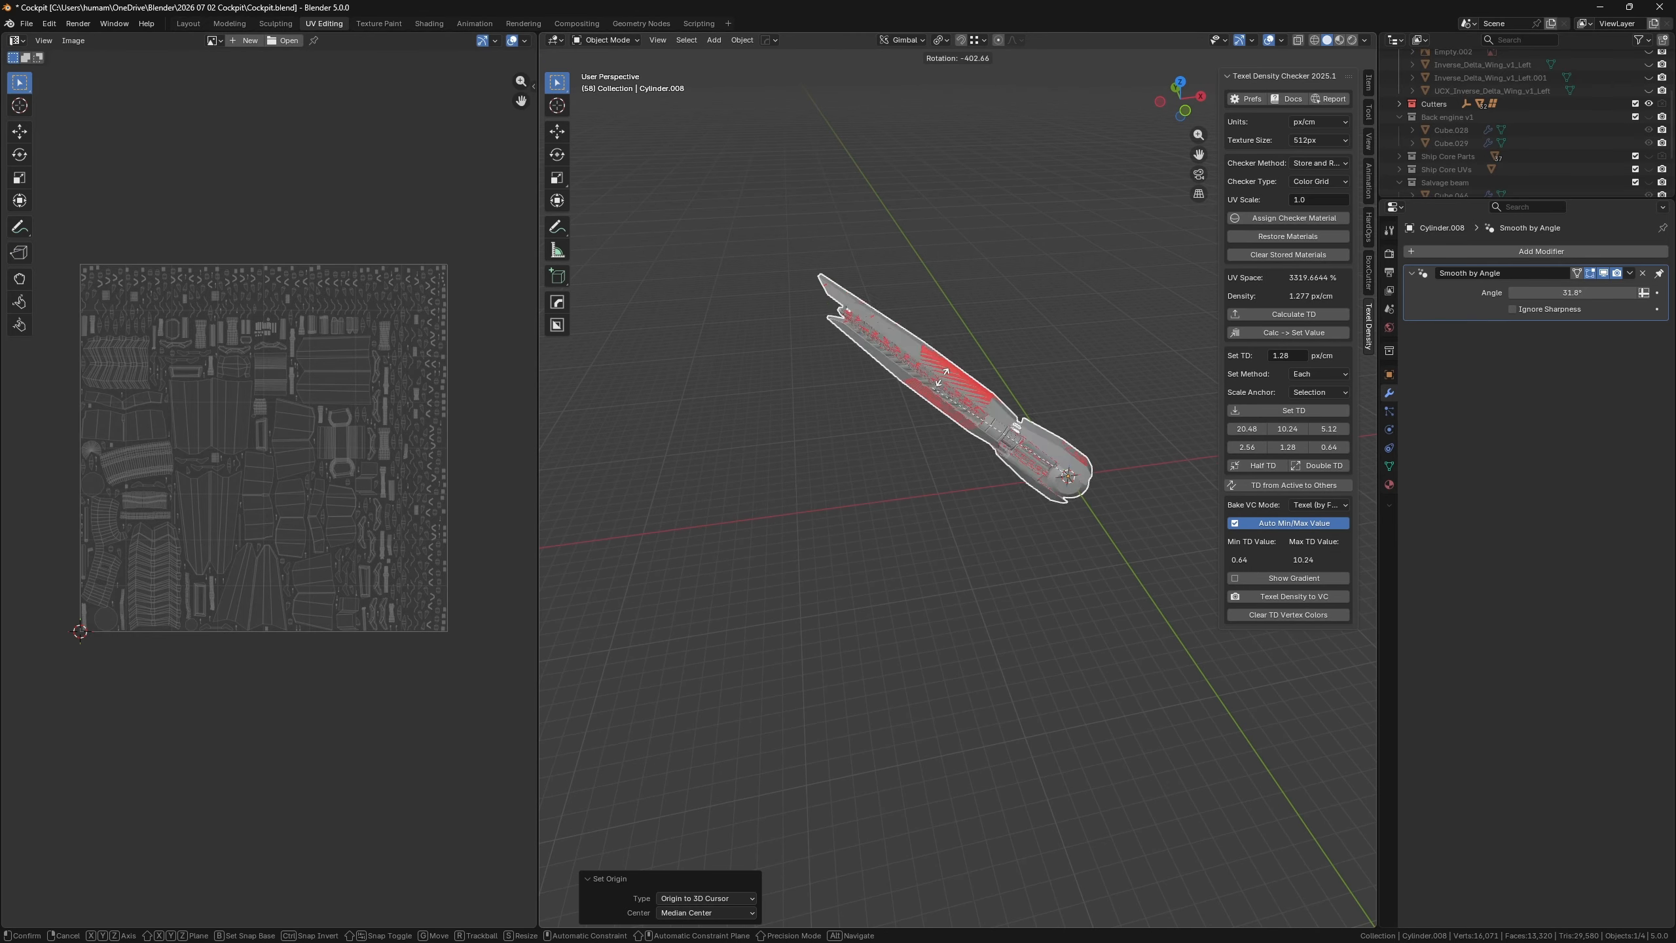
{"action": "left_click", "coordinate": [1045, 423]}
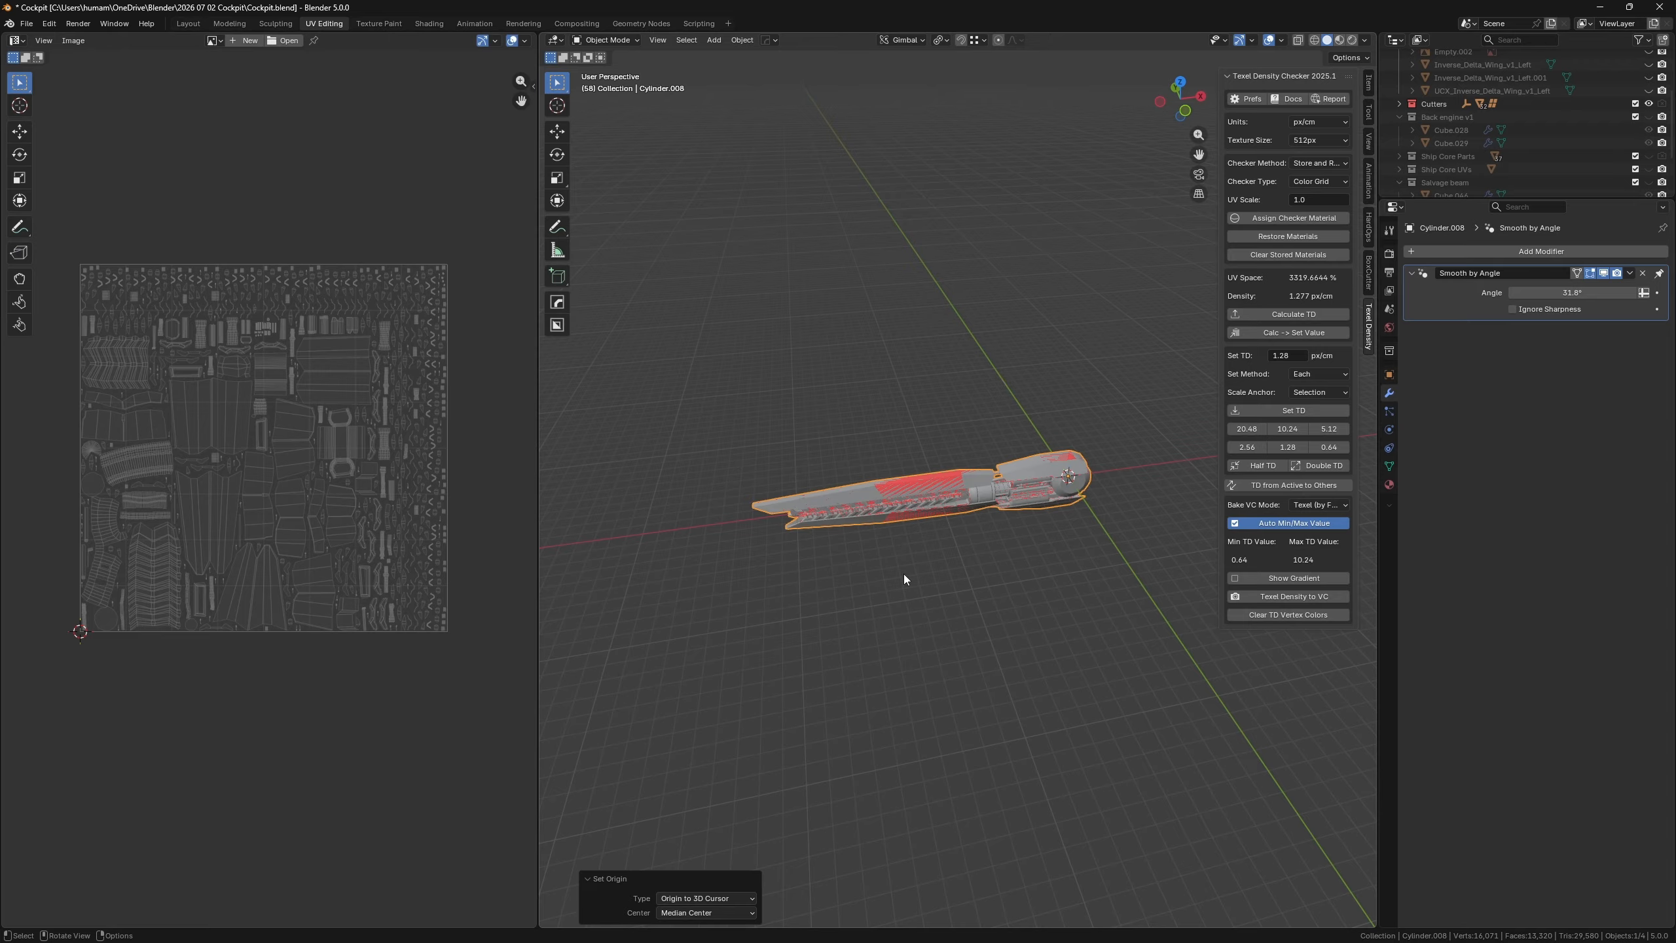
{"action": "scroll", "coordinate": [922, 509], "scroll_direction": "up", "scroll_amount": 5}
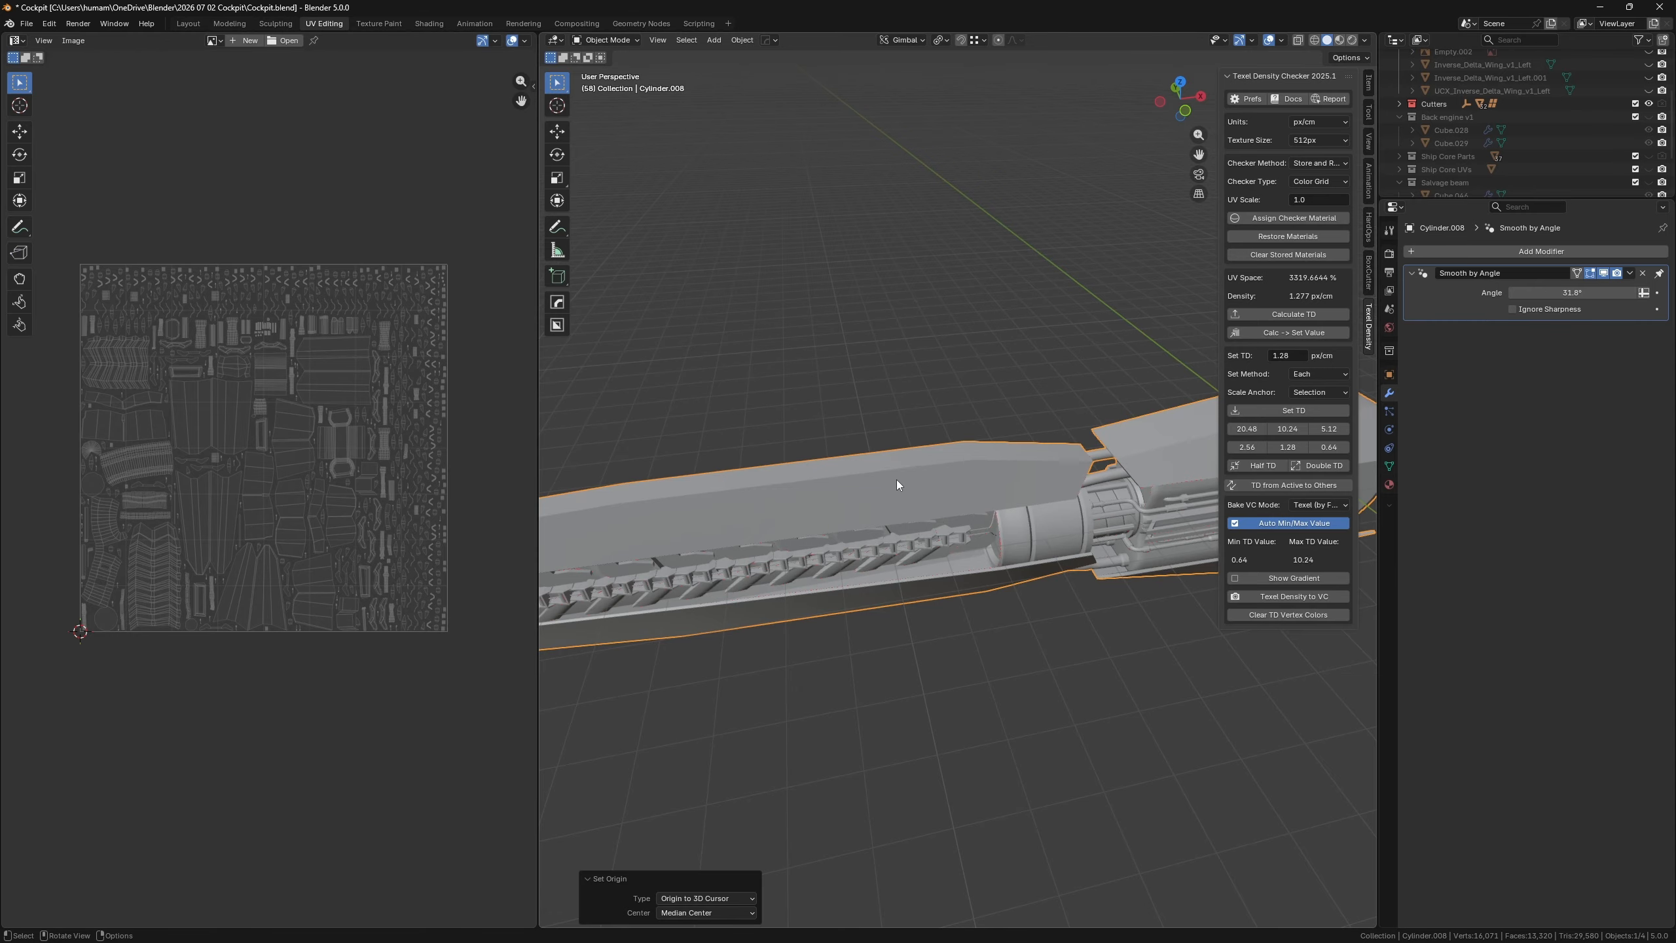
{"action": "scroll", "coordinate": [897, 495], "scroll_direction": "down", "scroll_amount": 5}
{"action": "scroll", "coordinate": [881, 505], "scroll_direction": "up", "scroll_amount": 6}
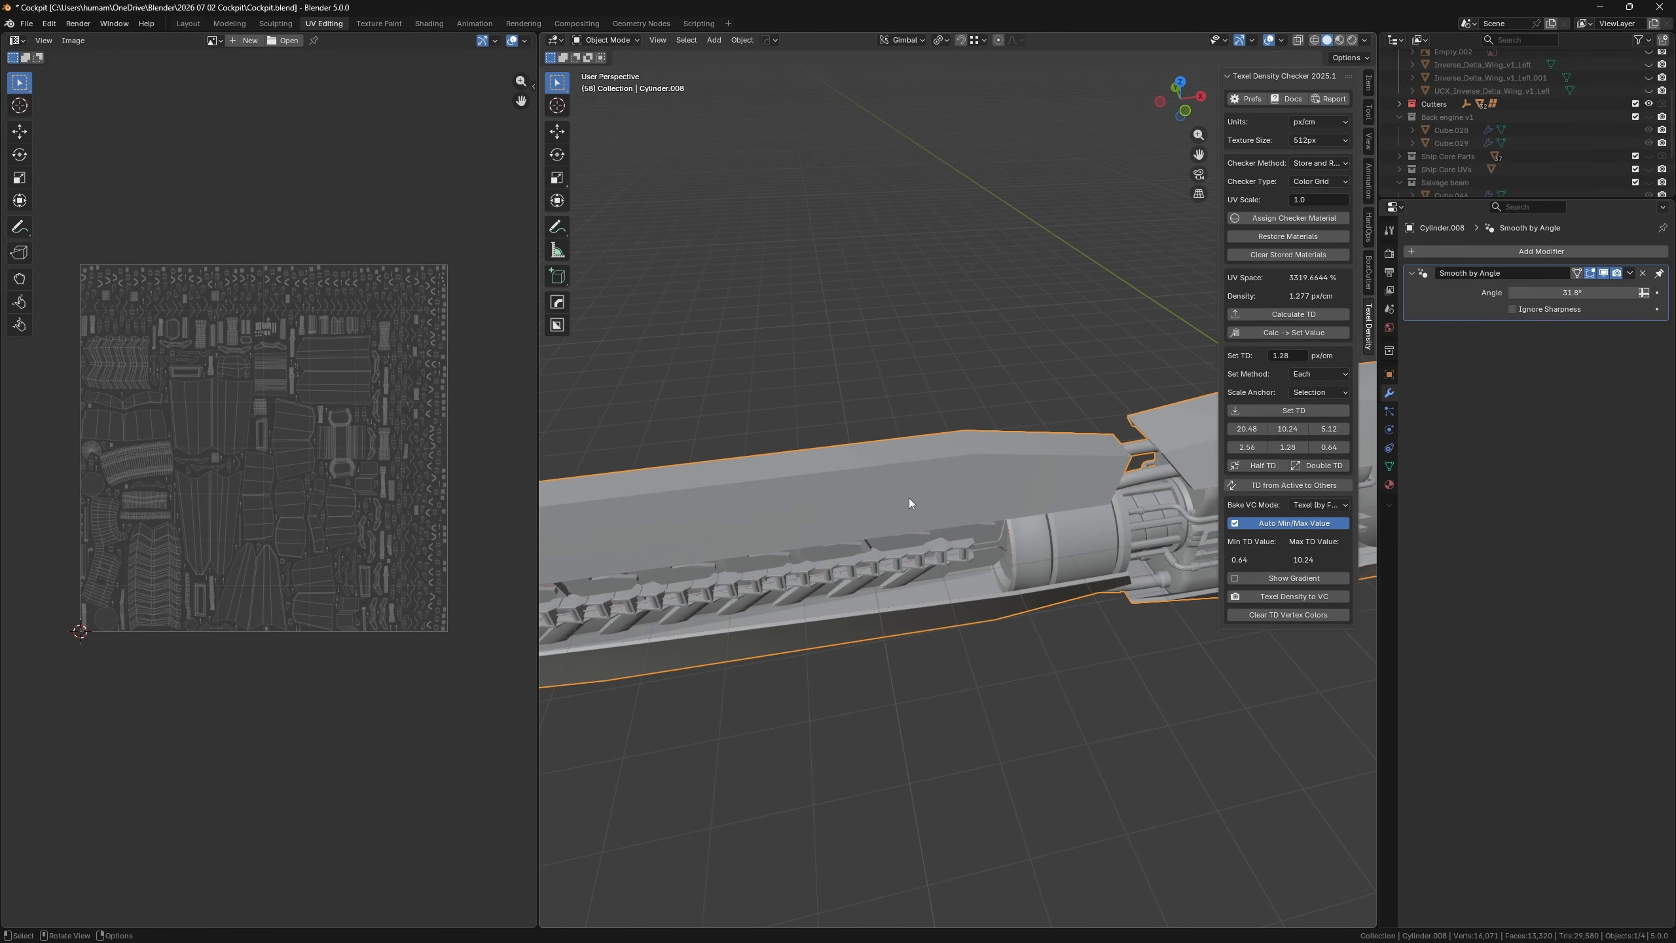
{"action": "middle_click_drag", "start_coordinate": [909, 497], "coordinate": [935, 448]}
{"action": "middle_click_drag", "start_coordinate": [946, 440], "coordinate": [1027, 417]}
- Select the laser gun's entire mesh in Edit Mode, check the viewport gizmo and overlay options, and return to Object Mode
{"action": "key", "text": "Tab"}
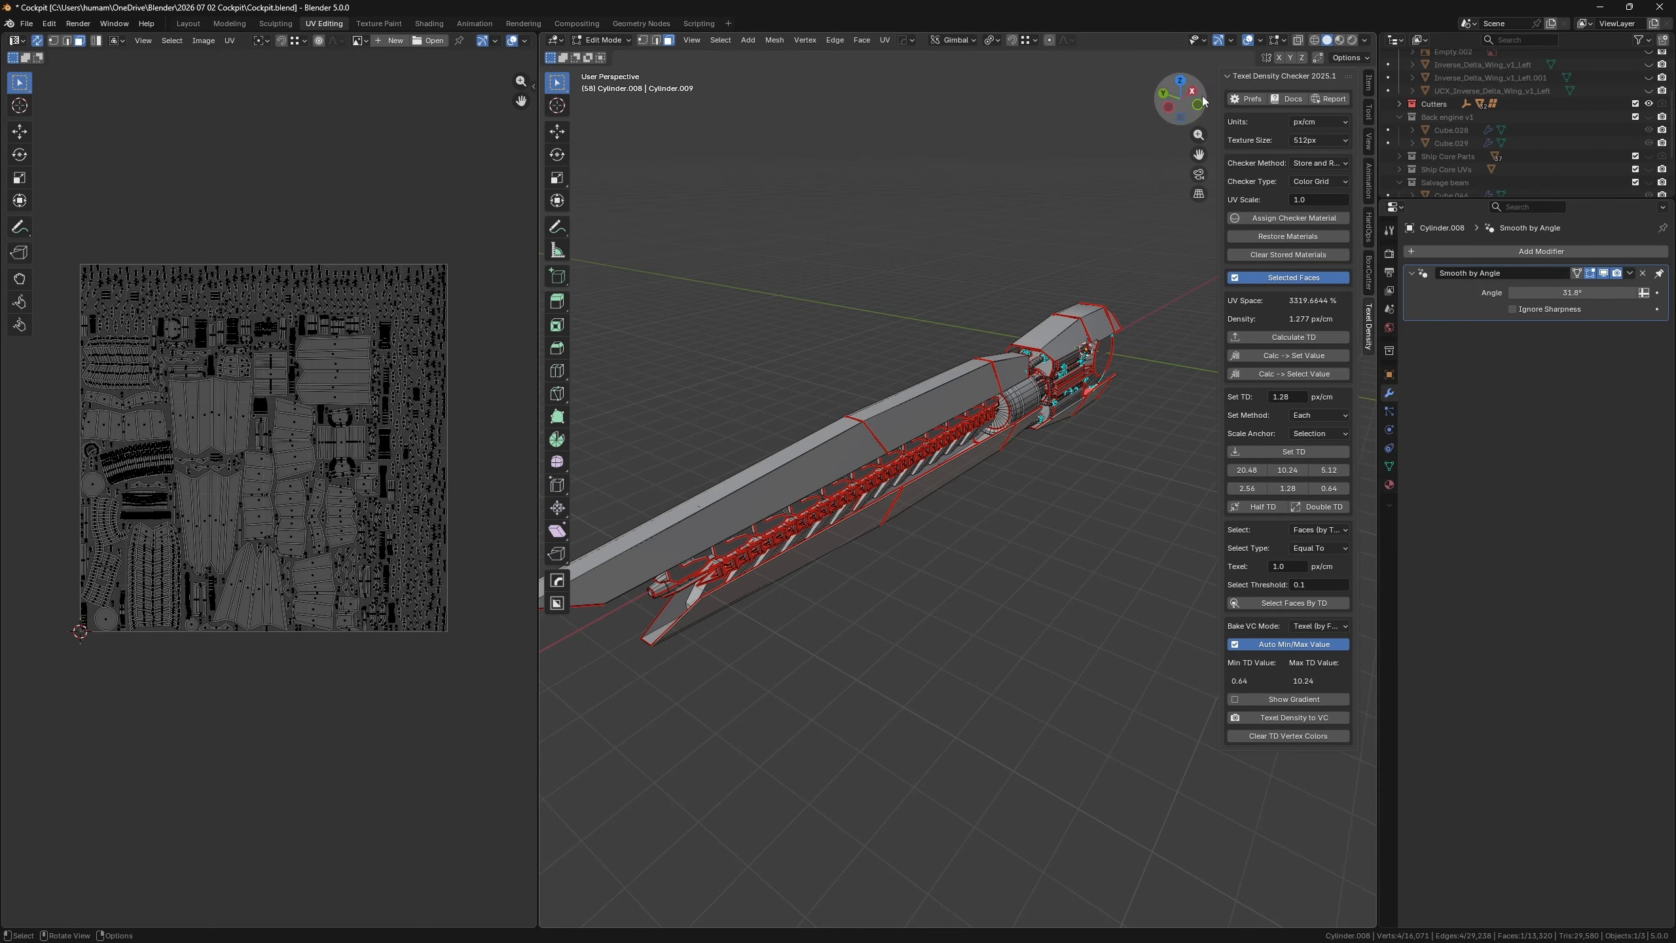
{"action": "key", "text": "alt+a"}
{"action": "left_click", "coordinate": [1023, 364]}
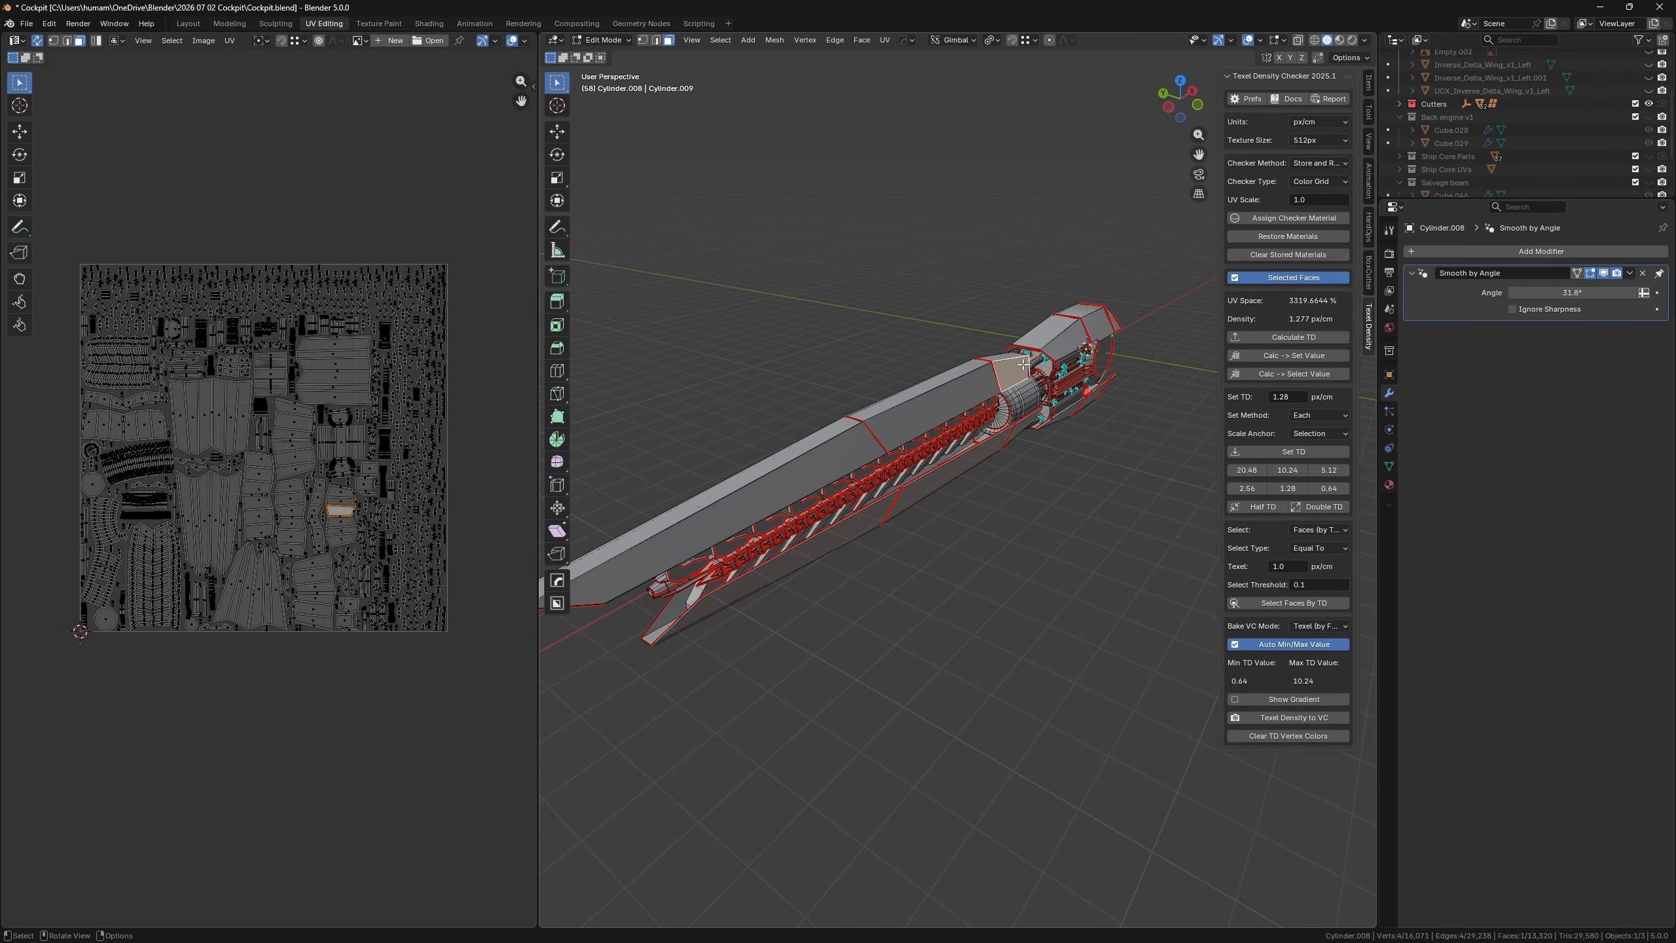
{"action": "key", "text": "a"}
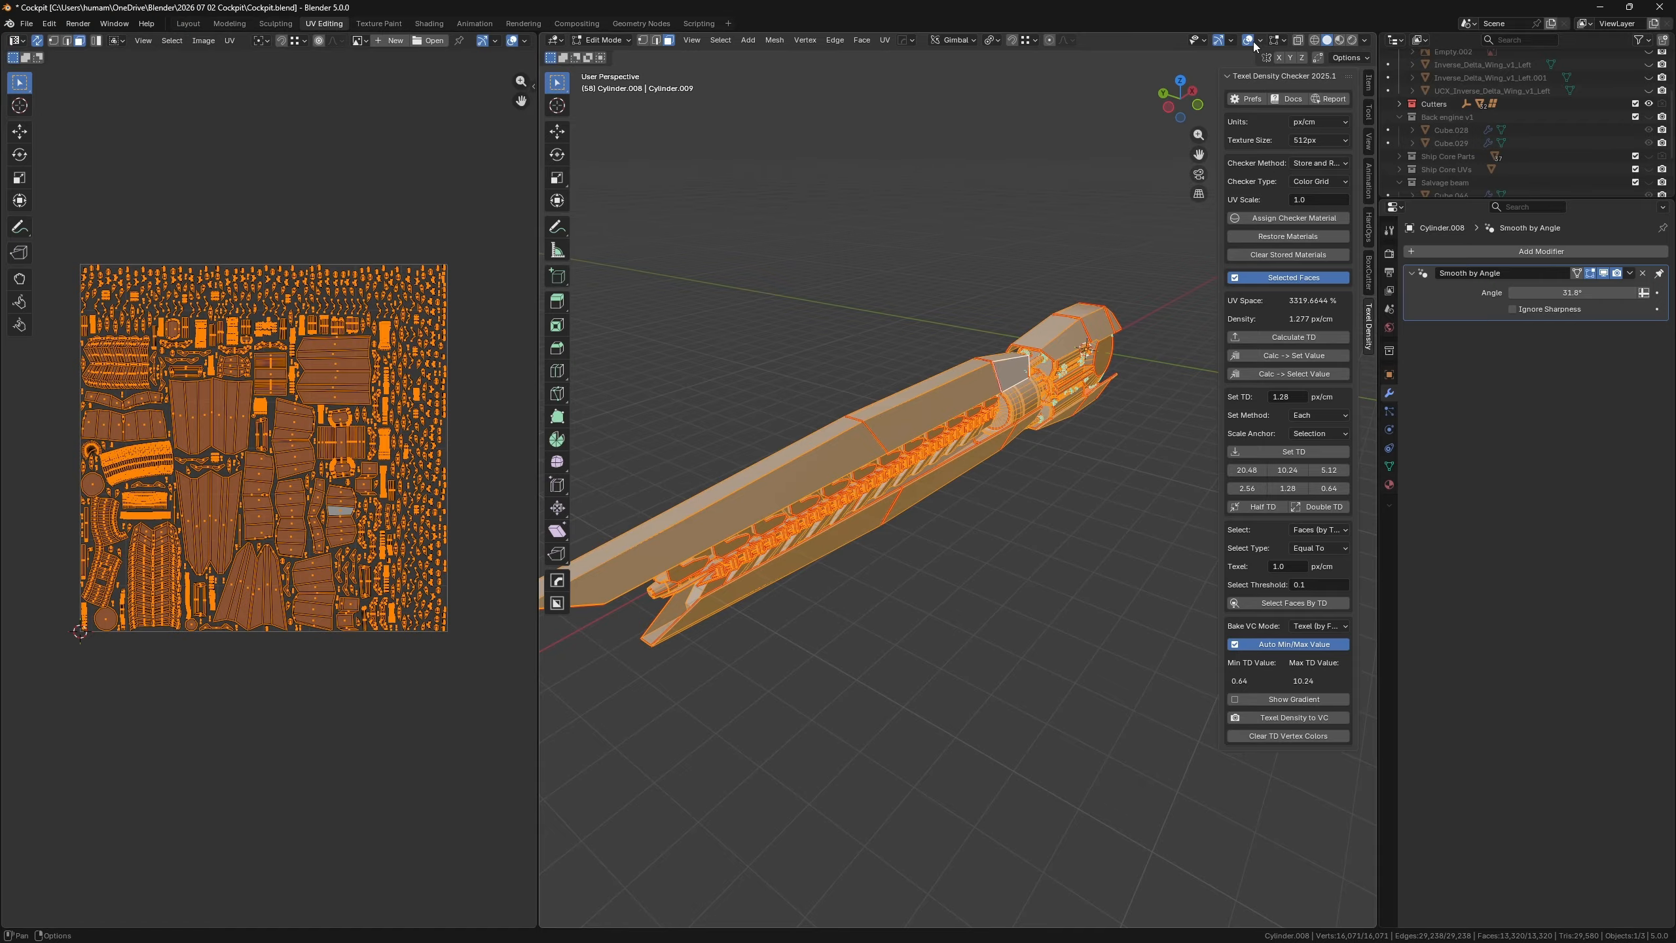
{"action": "left_click", "coordinate": [1232, 41]}
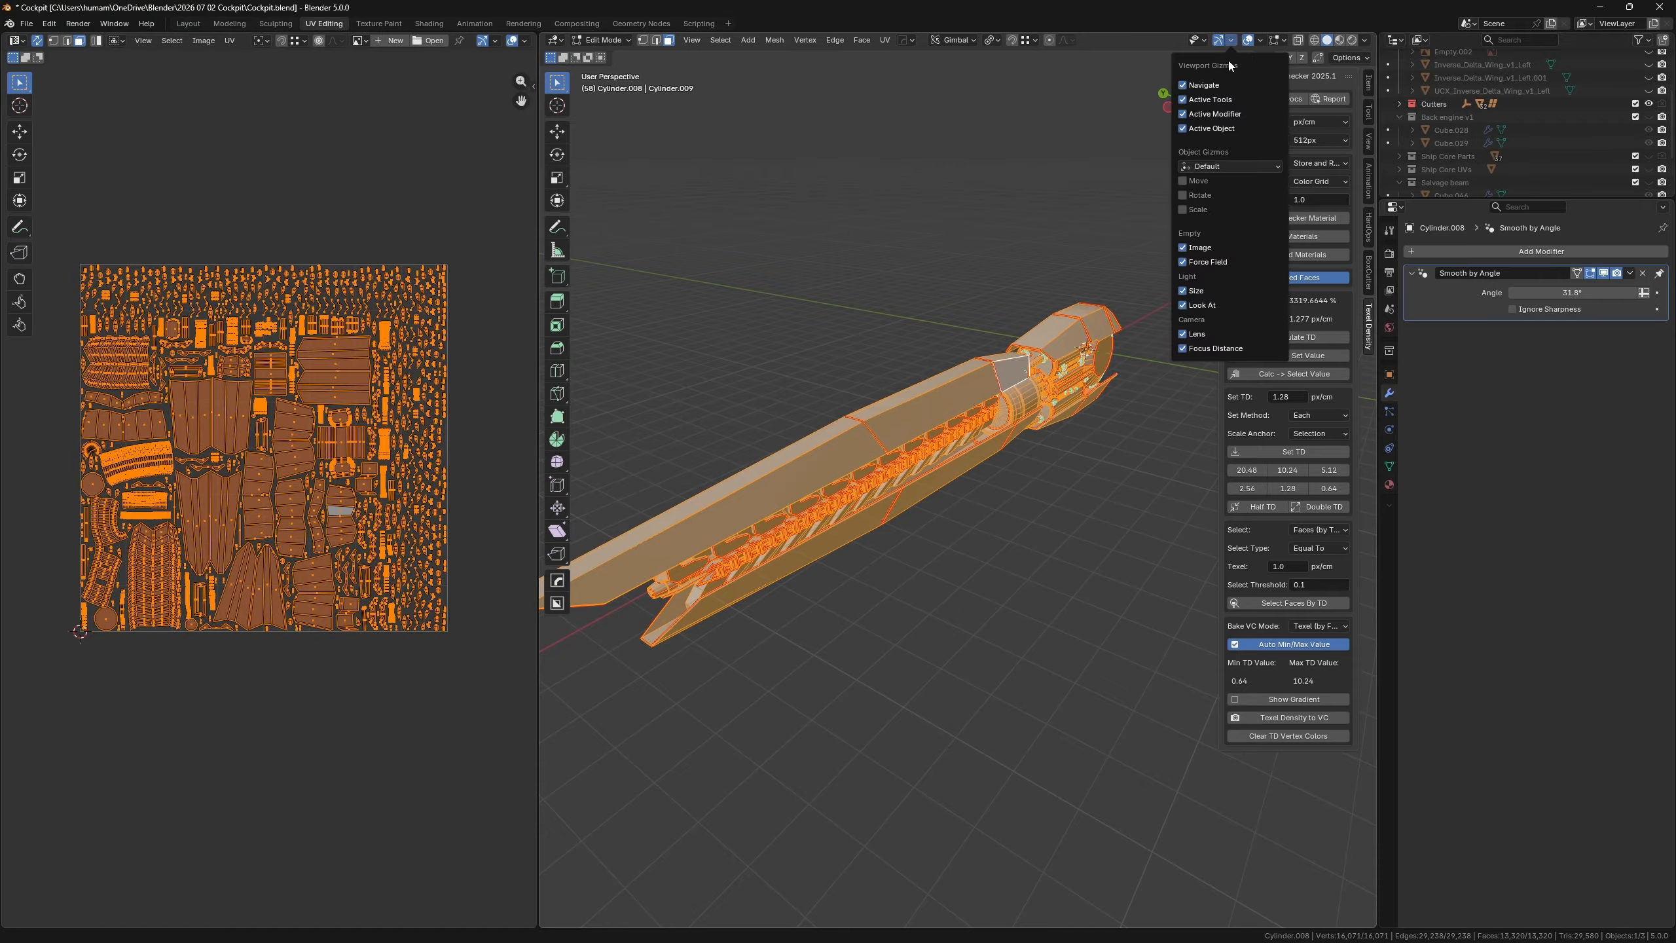
{"action": "left_click", "coordinate": [1261, 41]}
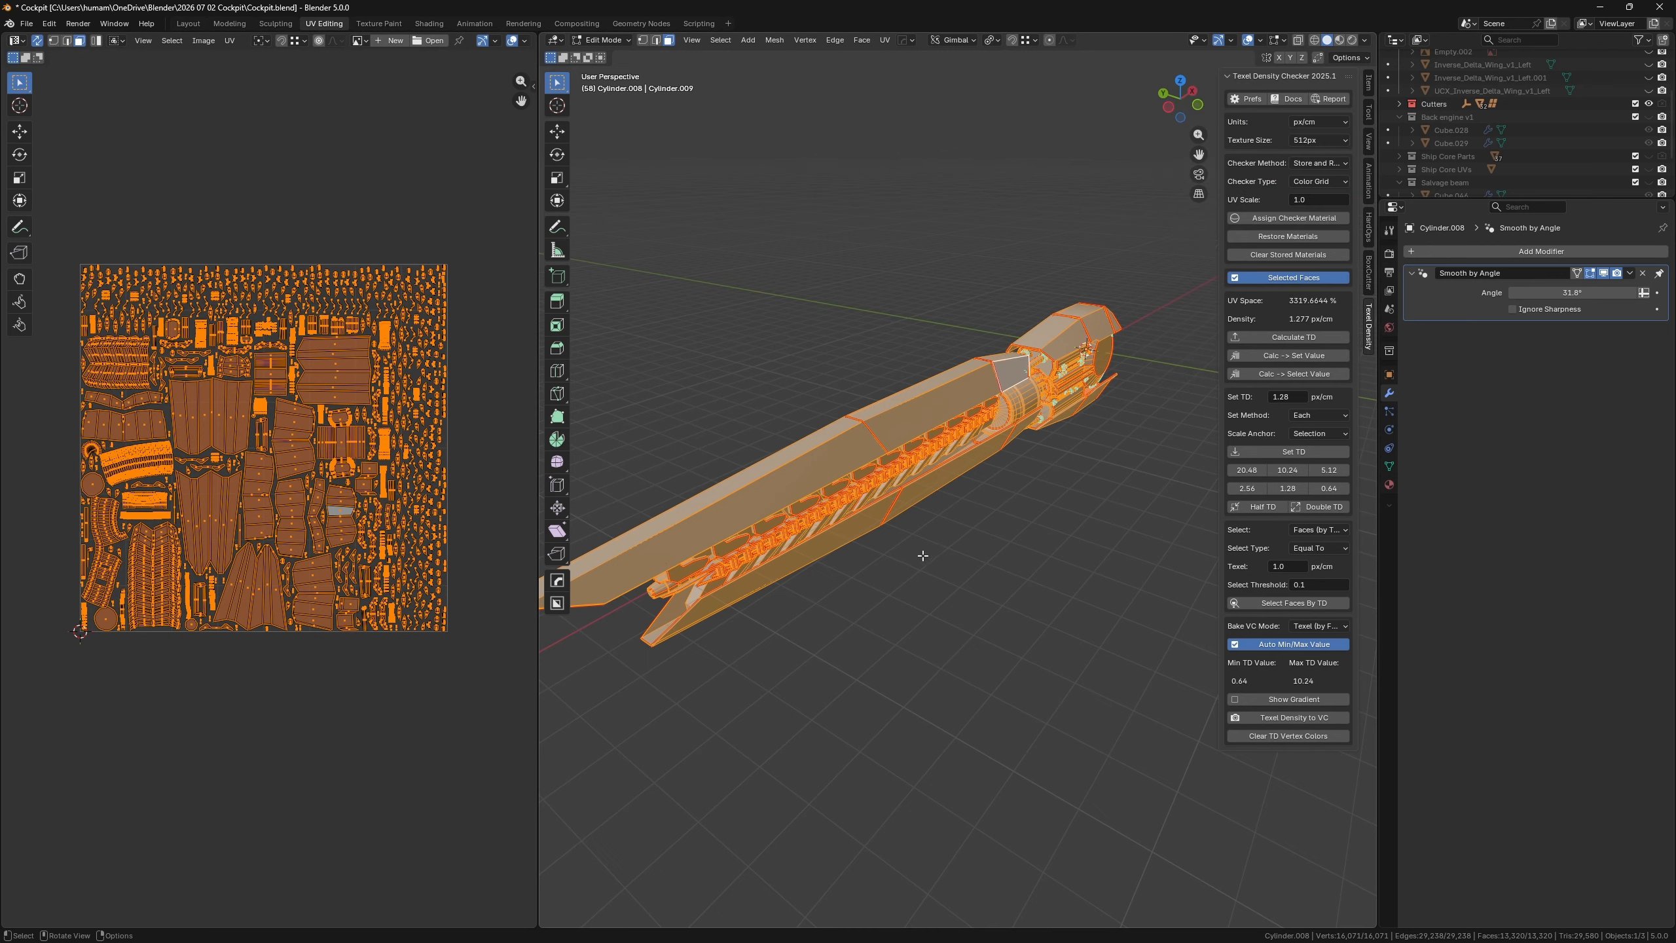
{"action": "key", "text": "Tab"}
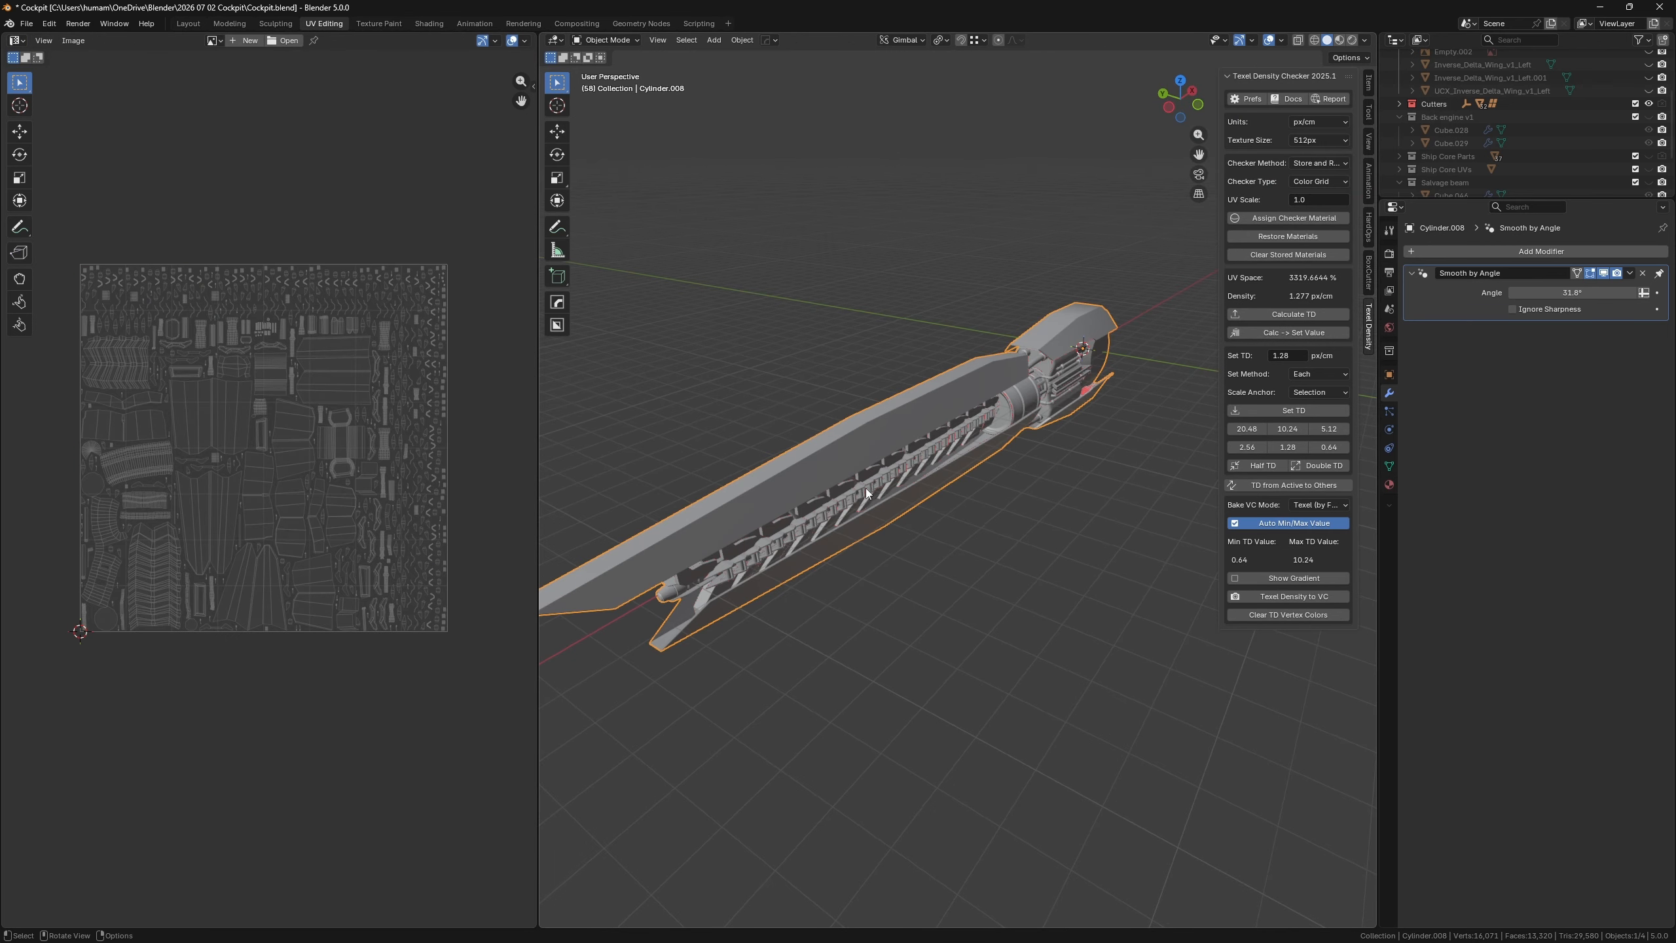
- Run Merge by Distance at 0.0001 m on all of the laser gun's vertices in vertex selection mode
{"action": "middle_click_drag", "start_coordinate": [866, 487], "coordinate": [979, 349]}
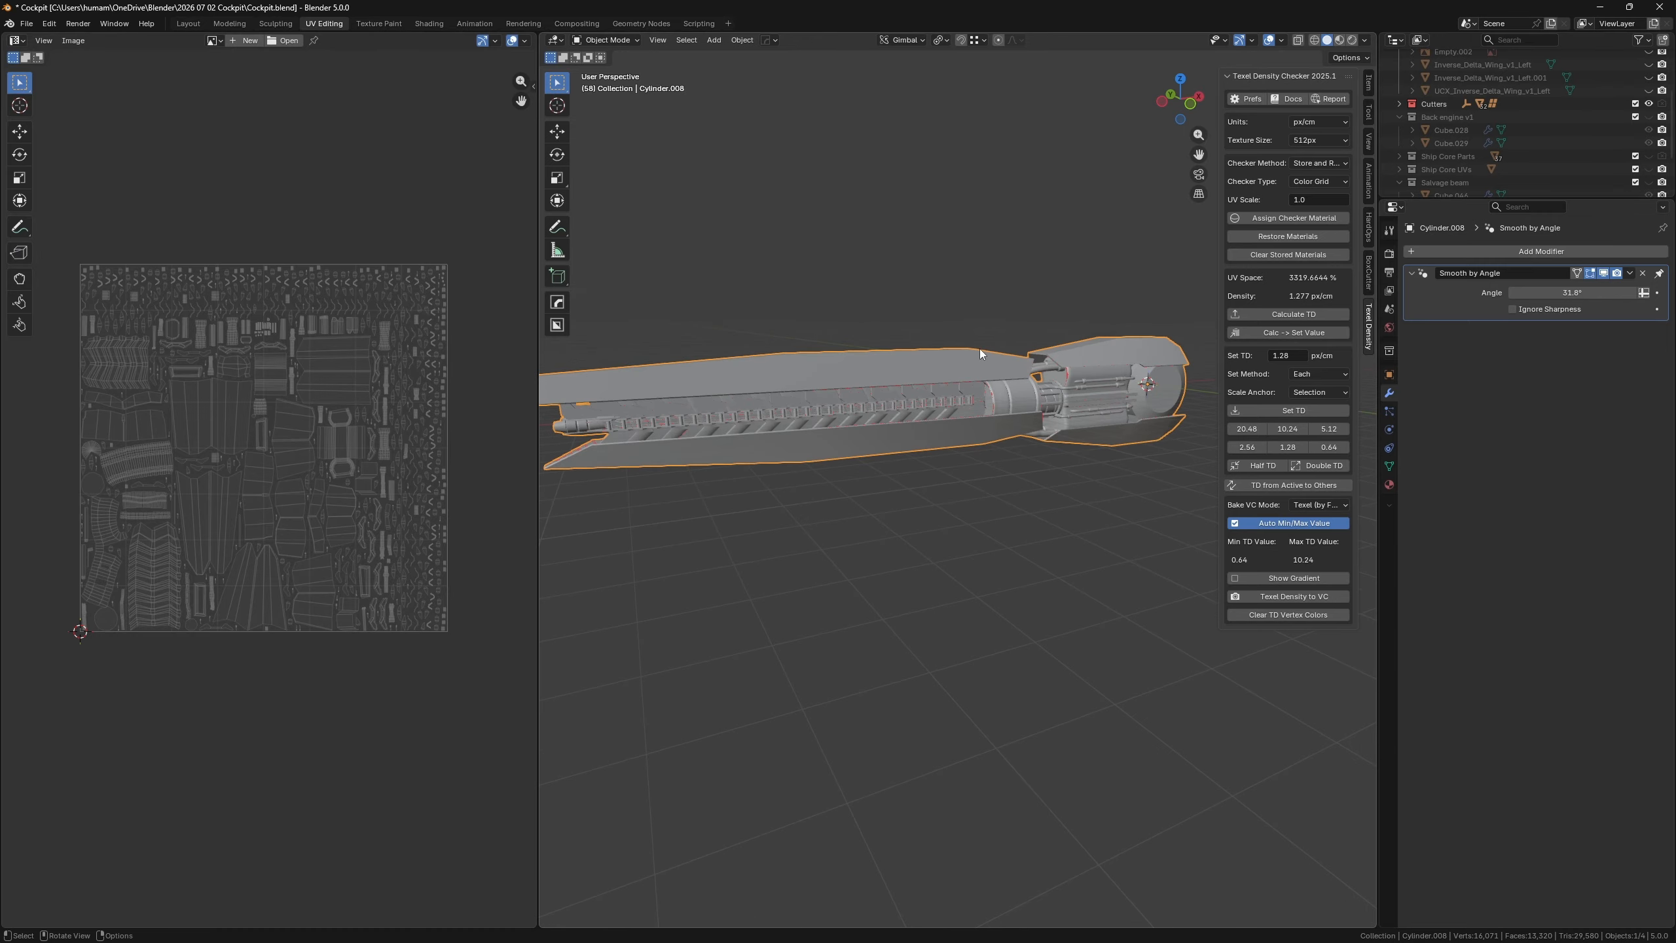
{"action": "middle_click_drag", "start_coordinate": [893, 389], "coordinate": [973, 424]}
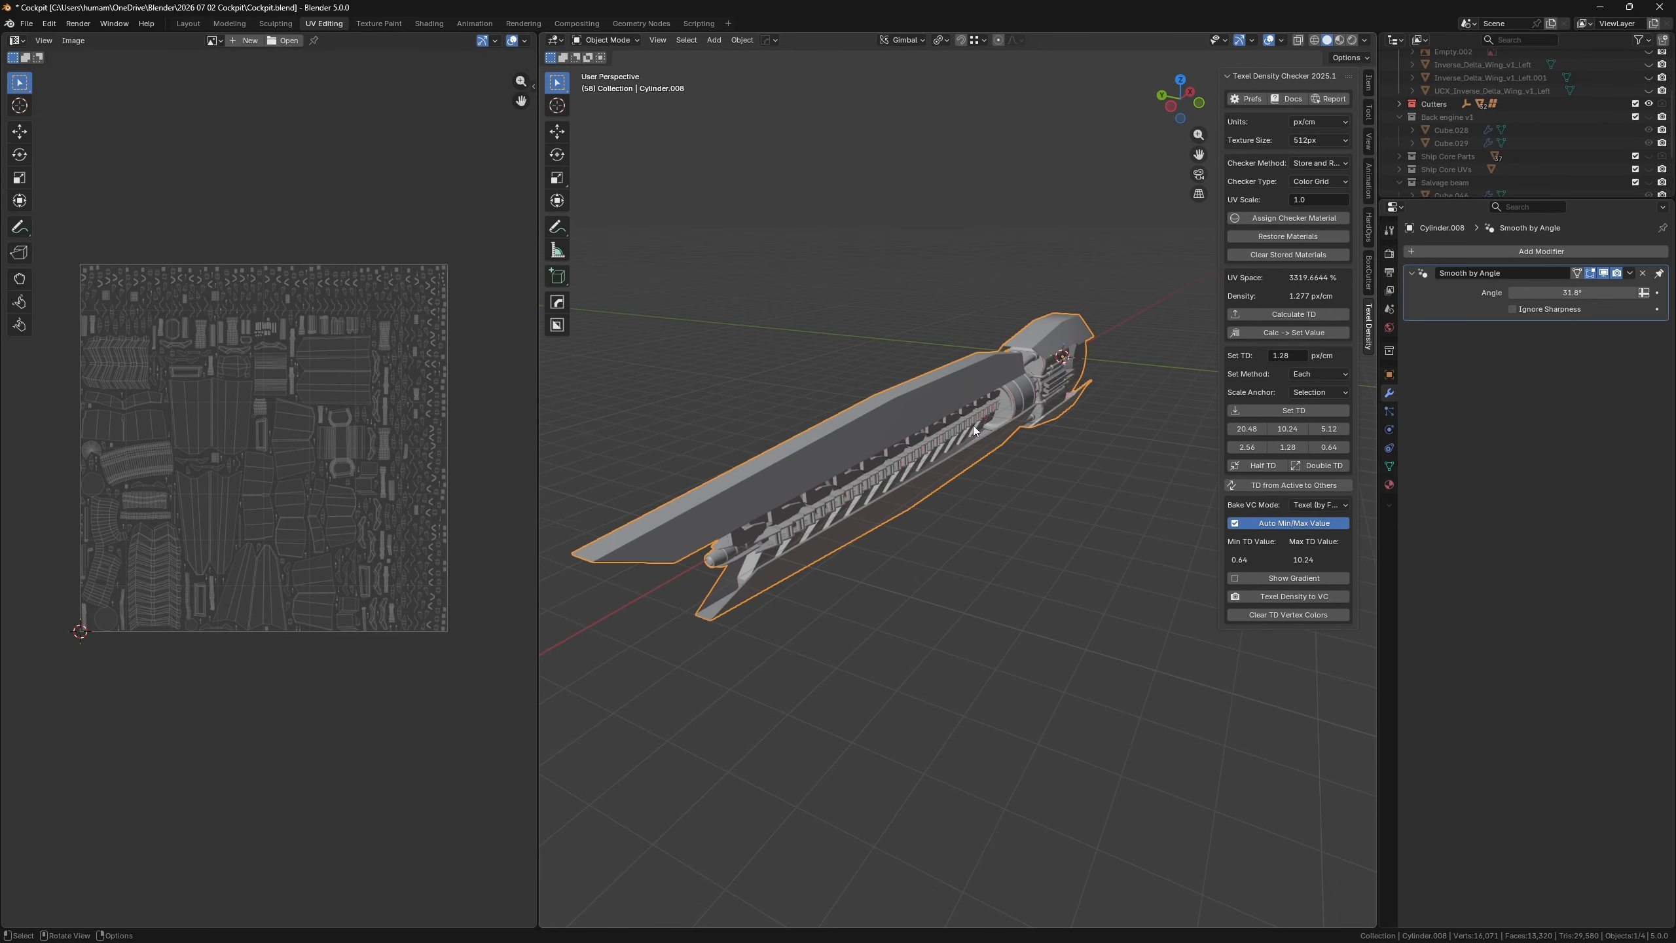
{"action": "key", "text": "Tab"}
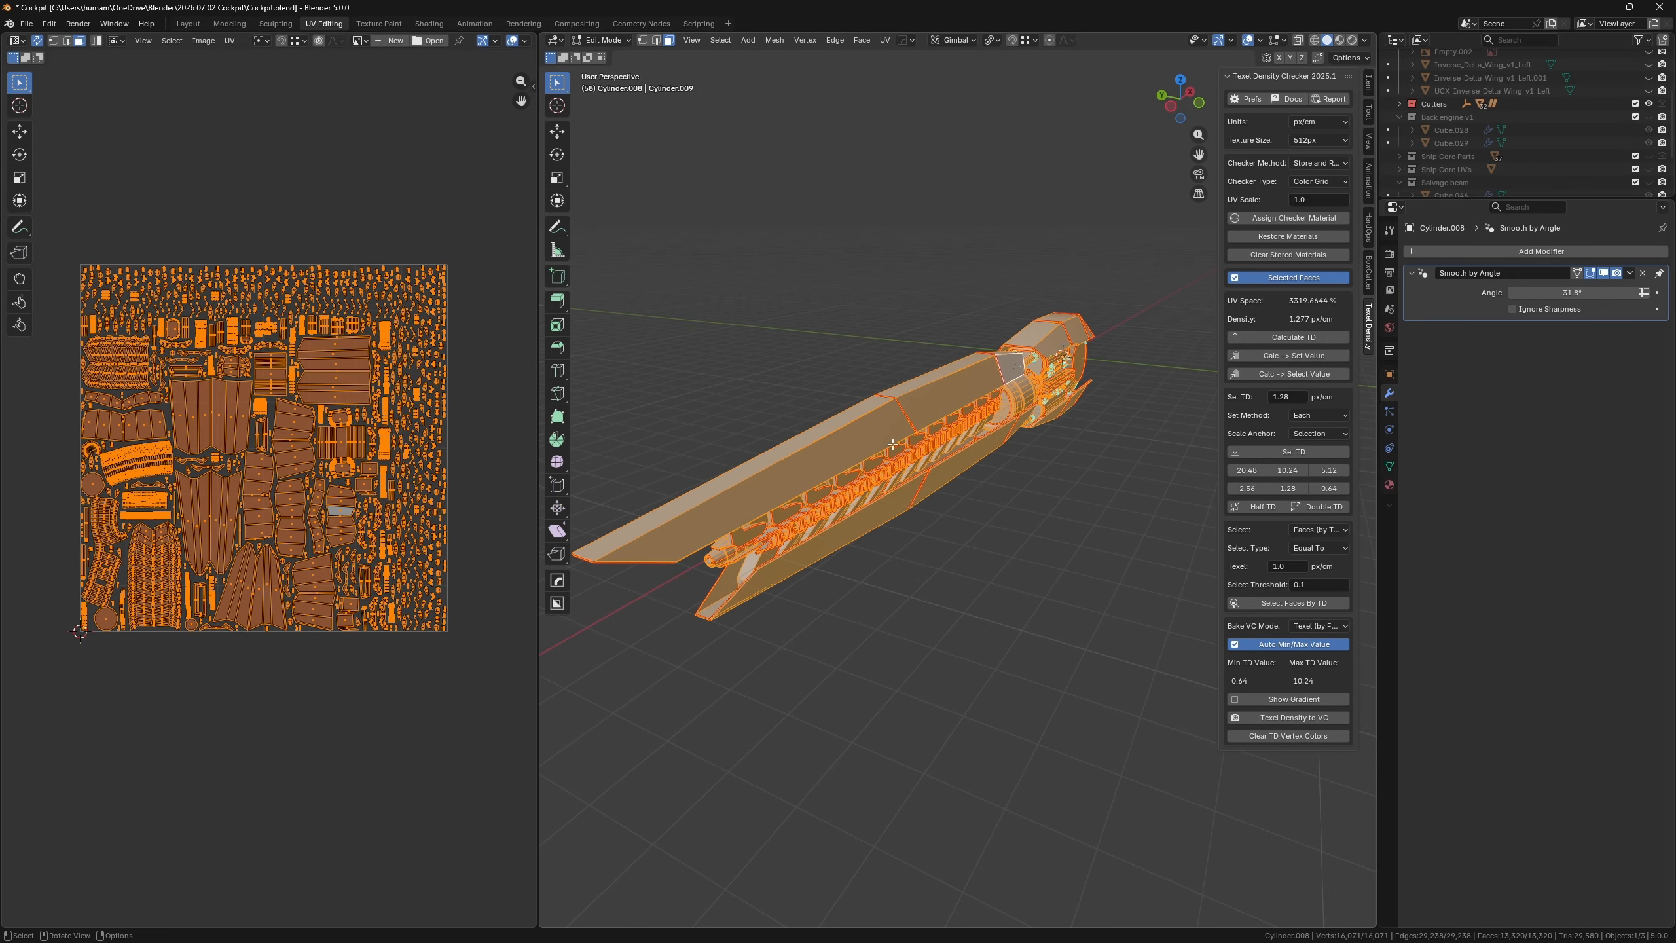
{"action": "key", "text": "1"}
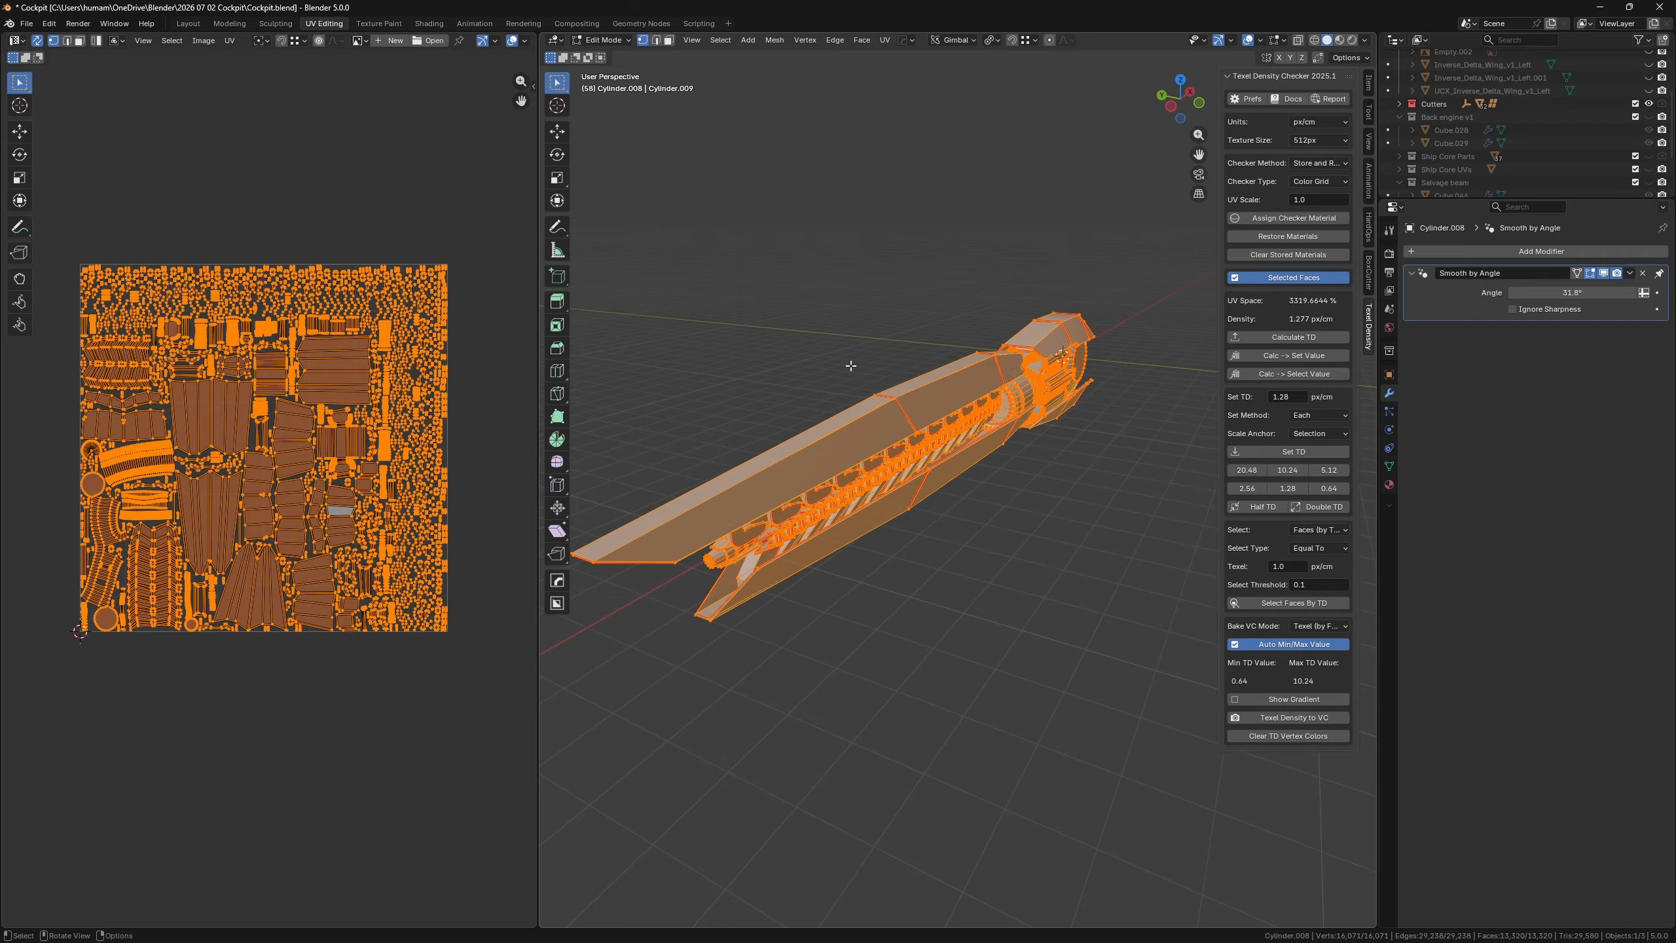
{"action": "key", "text": "F3"}
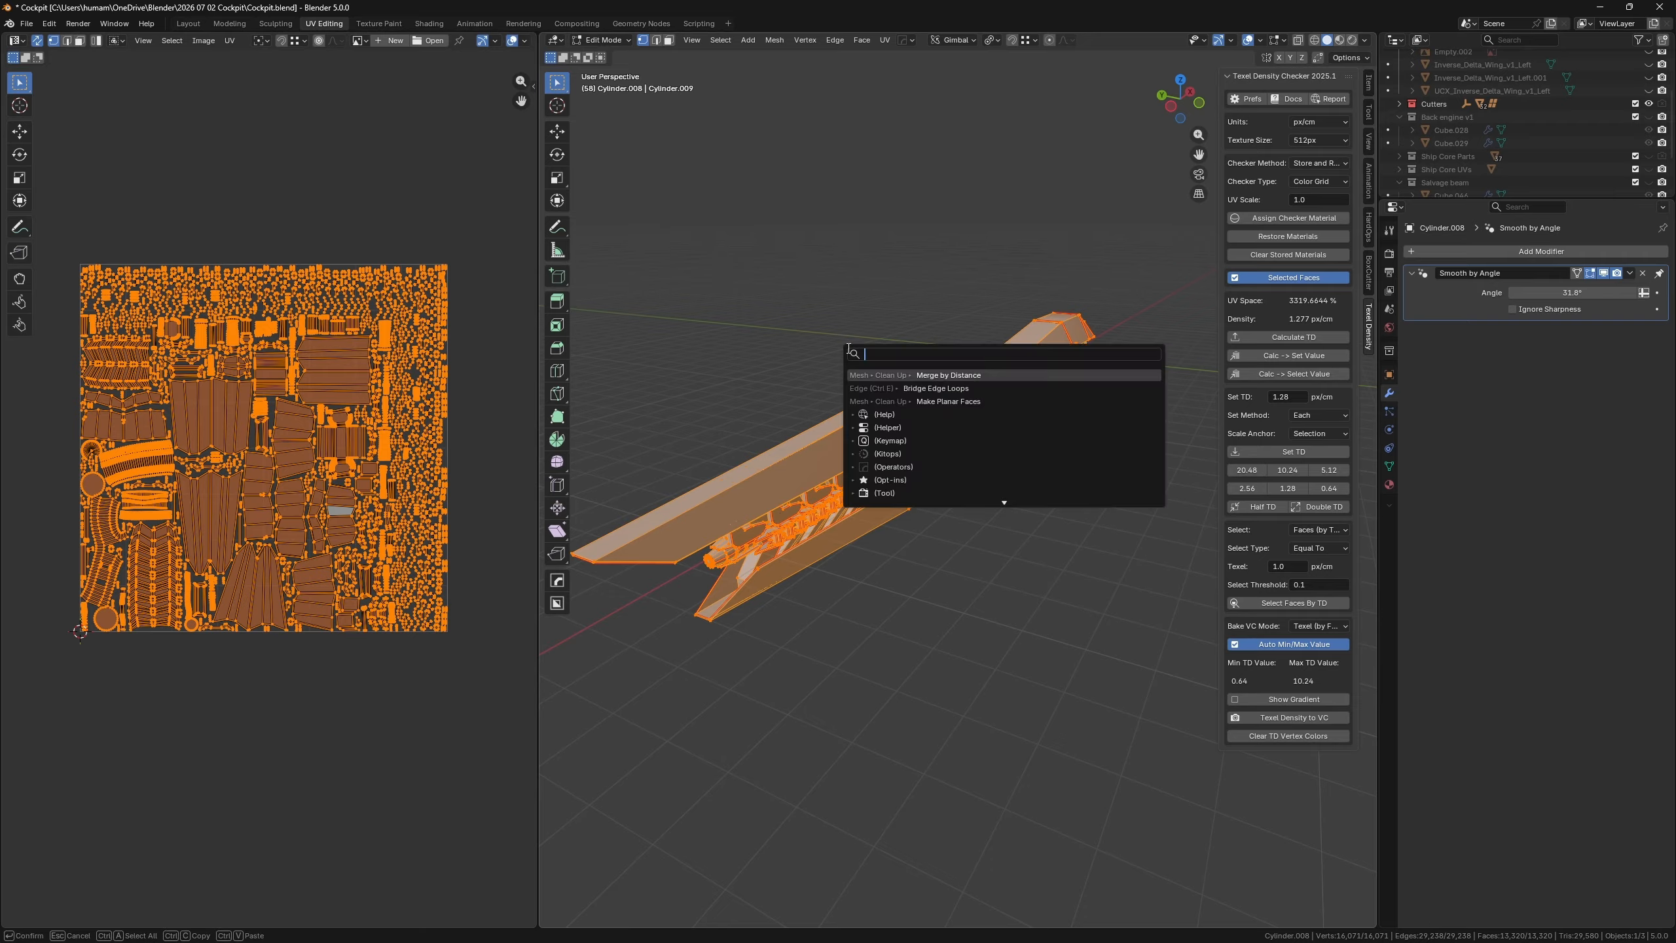
{"action": "left_click", "coordinate": [975, 375]}
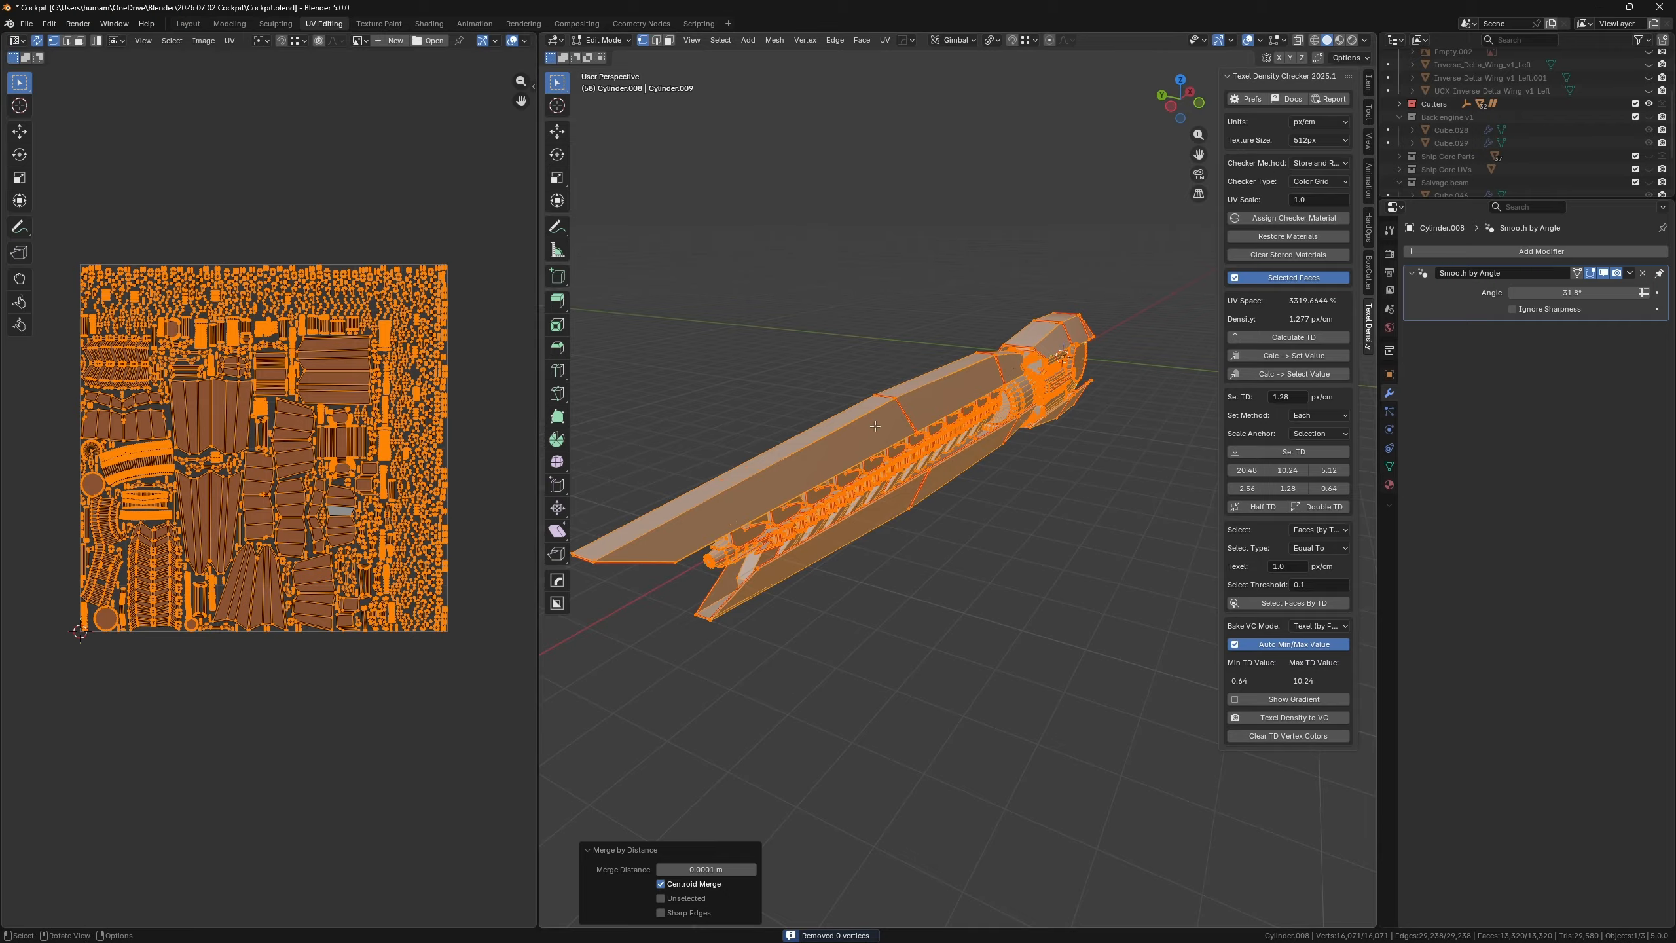
- Return to Object Mode and apply all transforms (location, rotation and scale) to the laser gun
{"action": "mouse_move", "coordinate": [998, 517]}
{"action": "middle_mouse_down"}
{"action": "mouse_move", "coordinate": [1040, 513]}
{"action": "mouse_move", "coordinate": [998, 515]}
{"action": "middle_mouse_up"}
{"action": "middle_click_drag", "start_coordinate": [999, 448], "coordinate": [1024, 411]}
{"action": "key", "text": "Tab"}
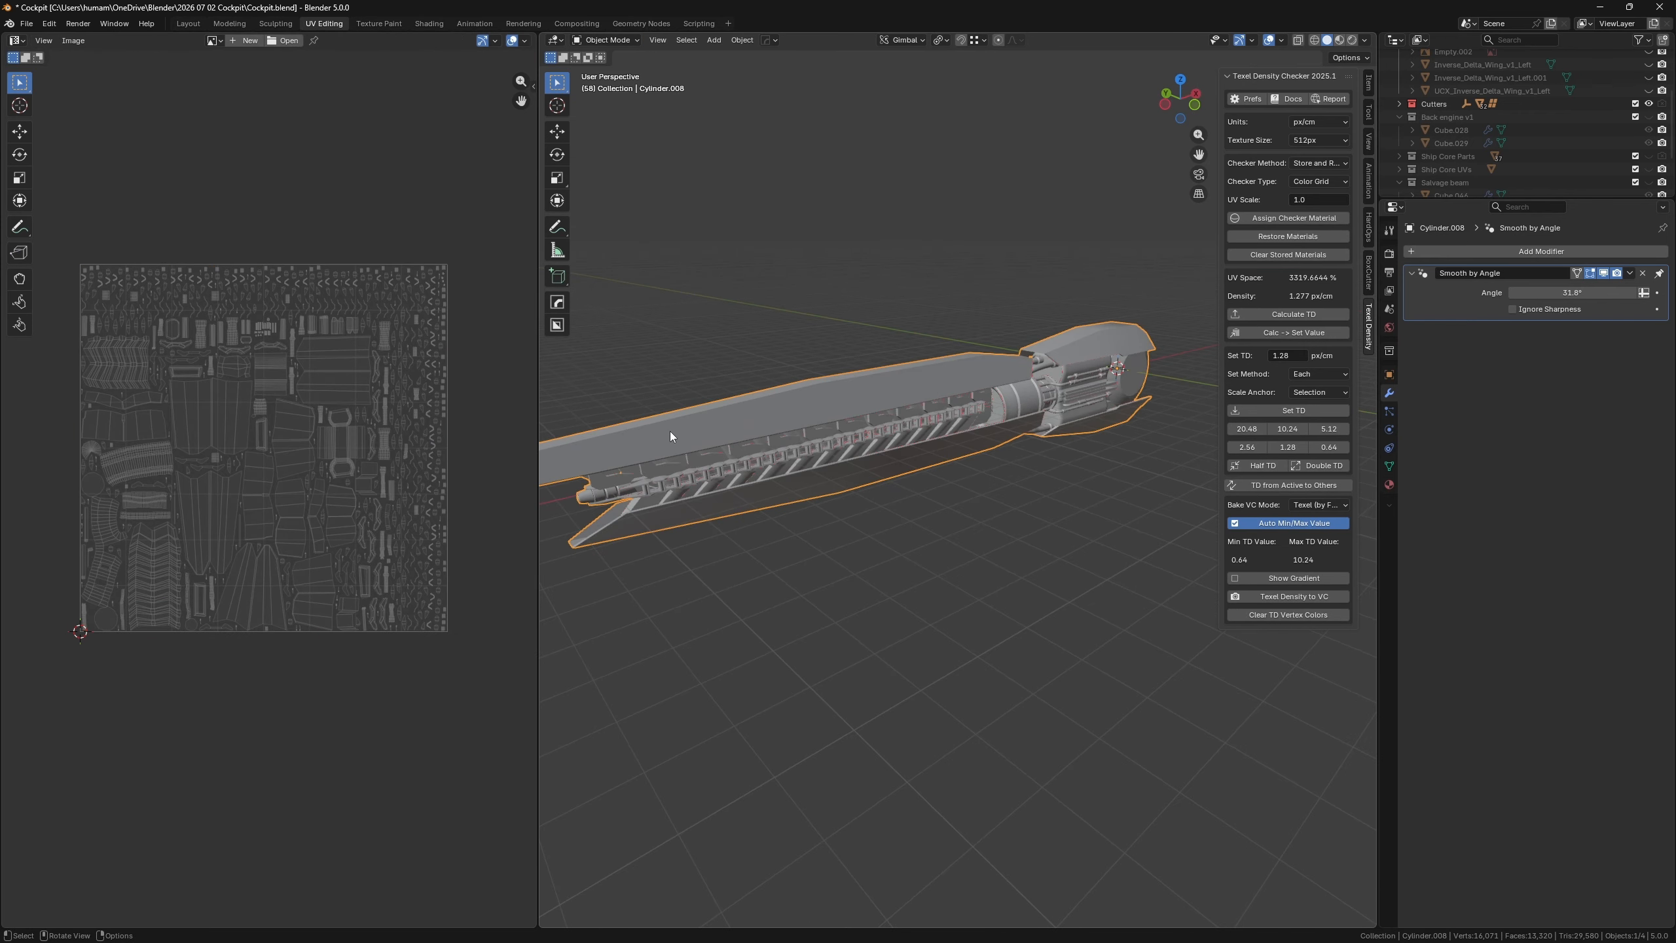
{"action": "key", "text": "ctrl+a"}
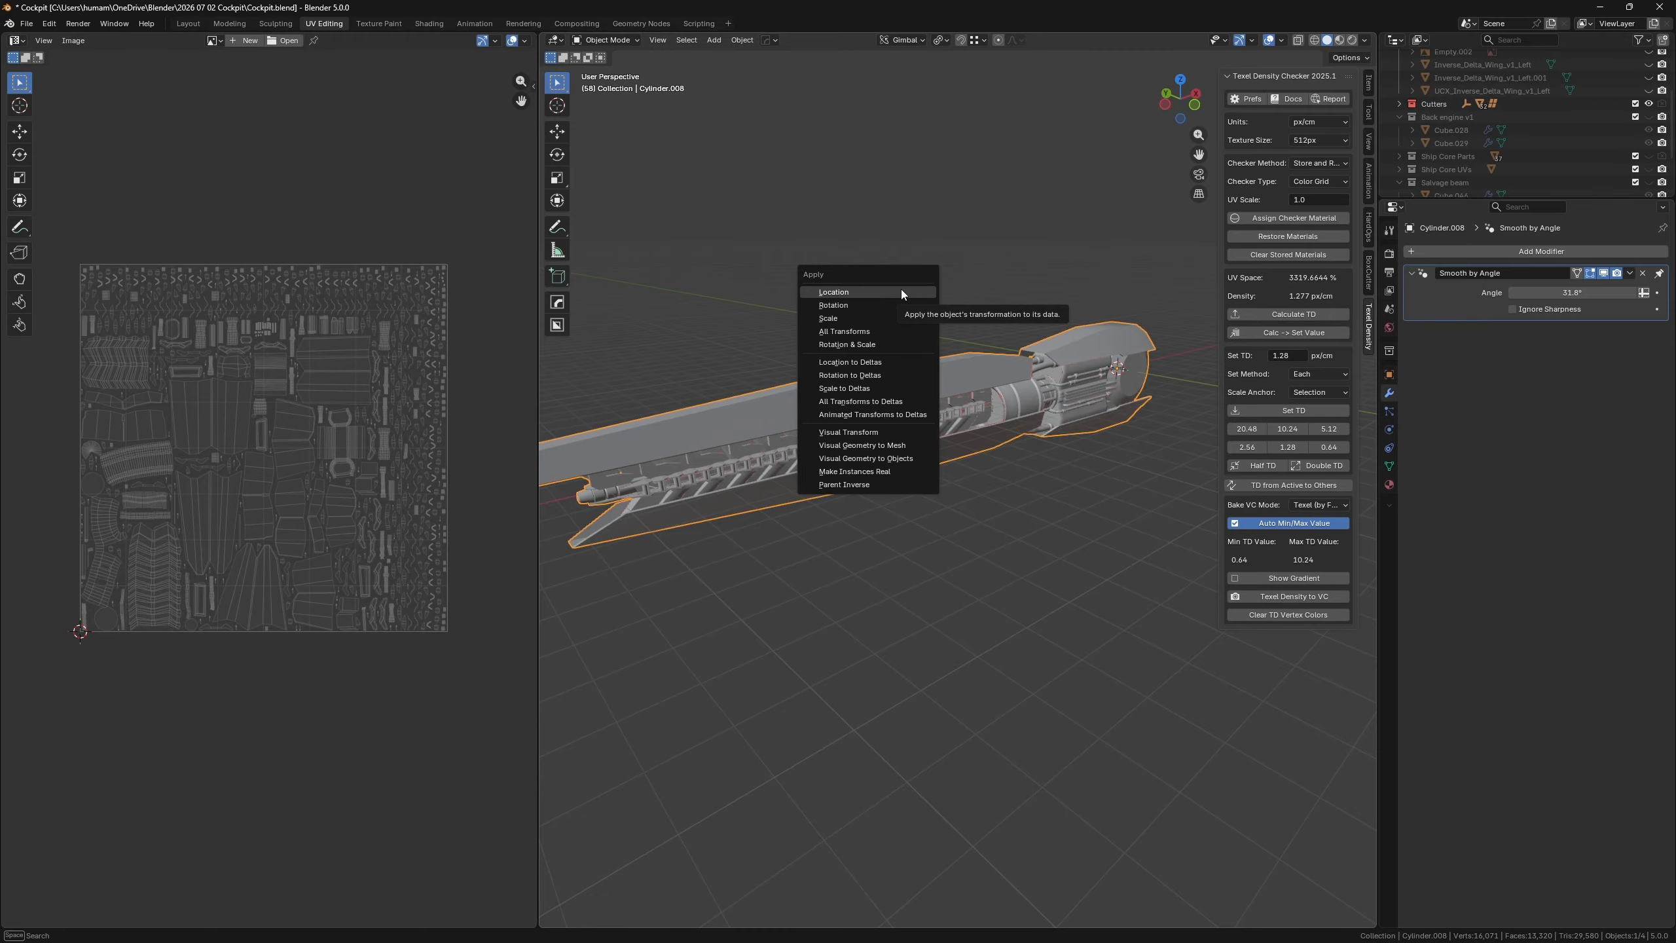
{"action": "left_click", "coordinate": [864, 332]}
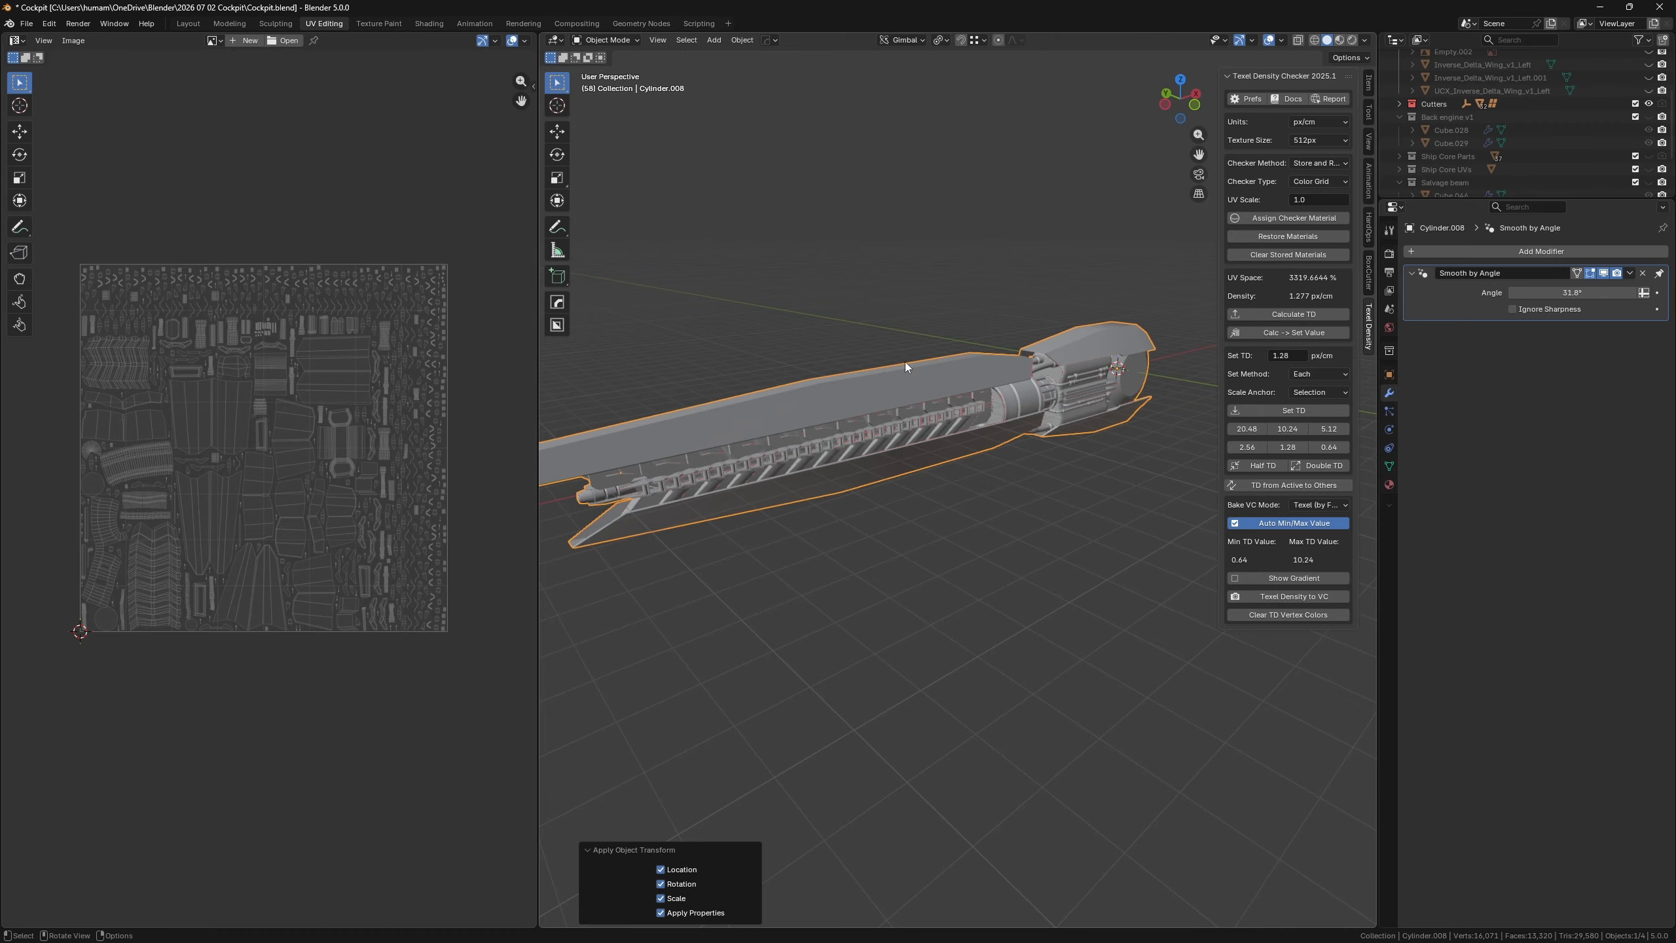
{"action": "middle_click_drag", "start_coordinate": [898, 443], "coordinate": [1044, 387]}
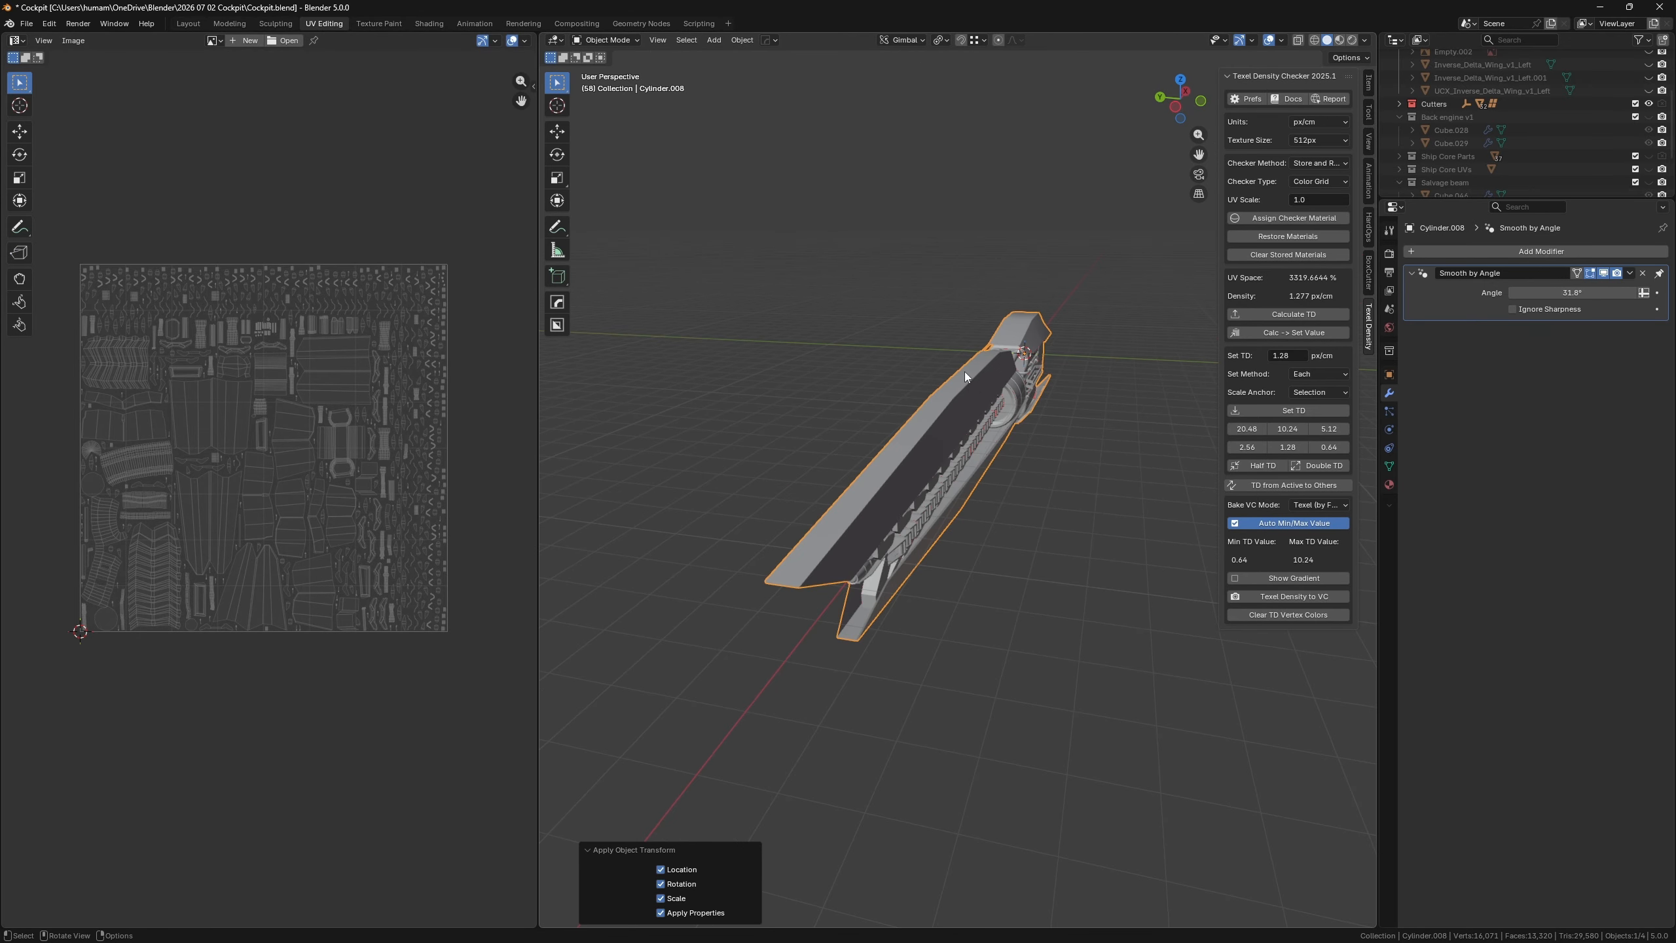
- Select Cylinder.008 in the Lasergun collection, try moving it freely, cancel the move, and review the model and collection list
{"action": "scroll", "coordinate": [1534, 109], "scroll_direction": "down", "scroll_amount": 5}
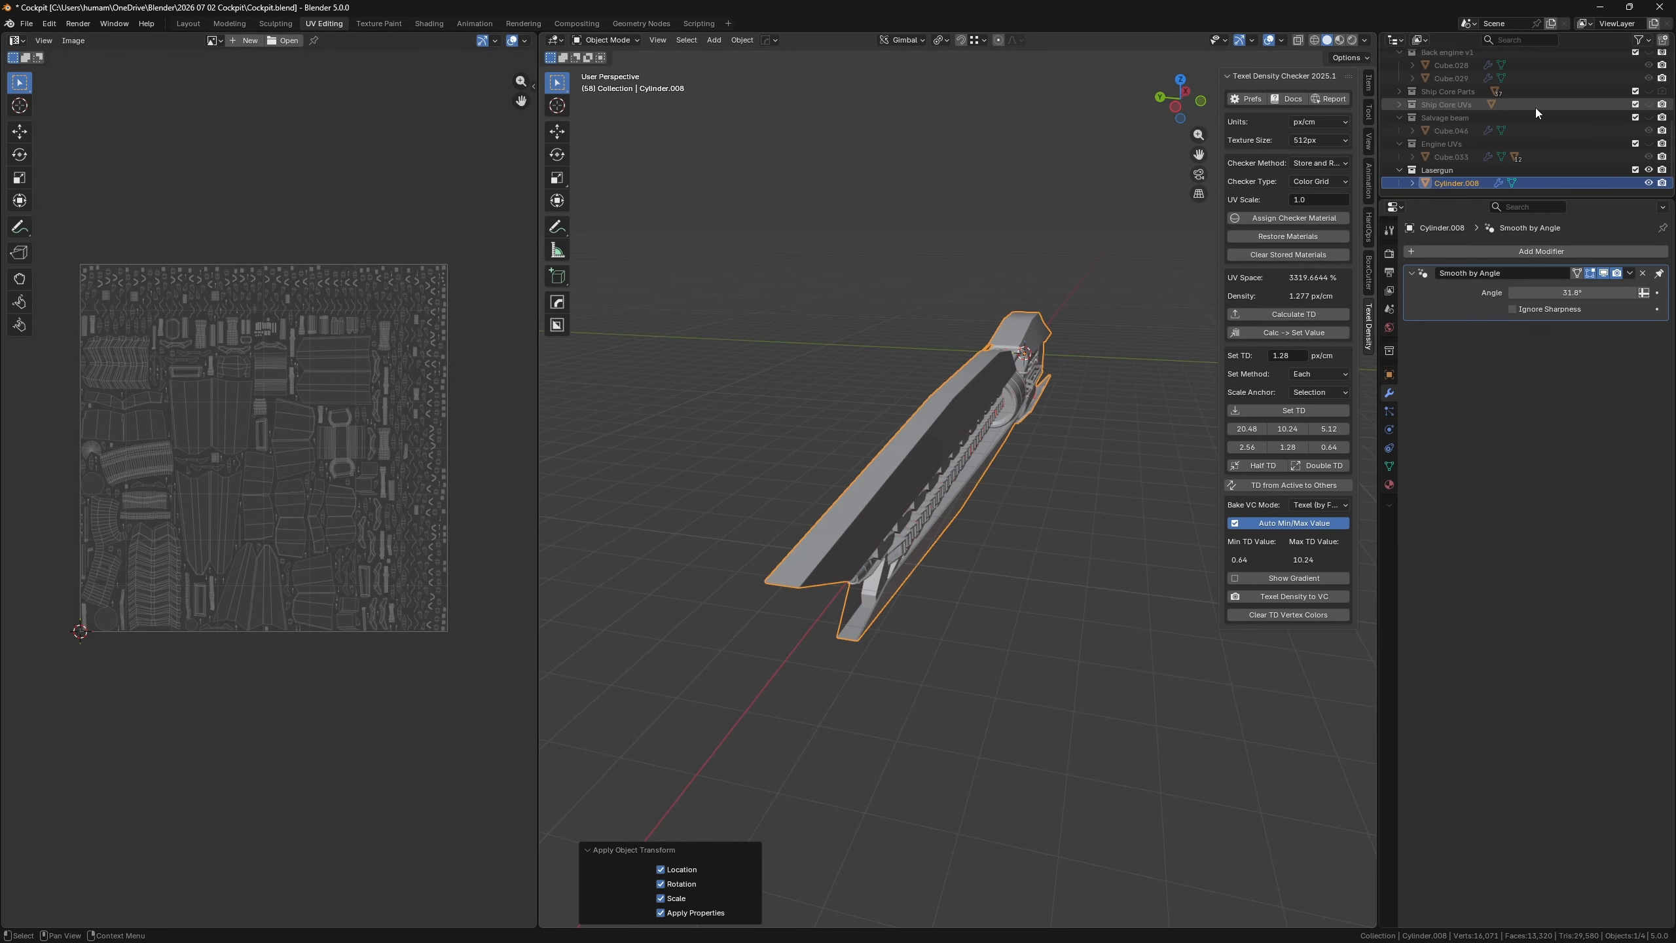
{"action": "left_click", "coordinate": [1459, 183]}
{"action": "key", "text": "g"}
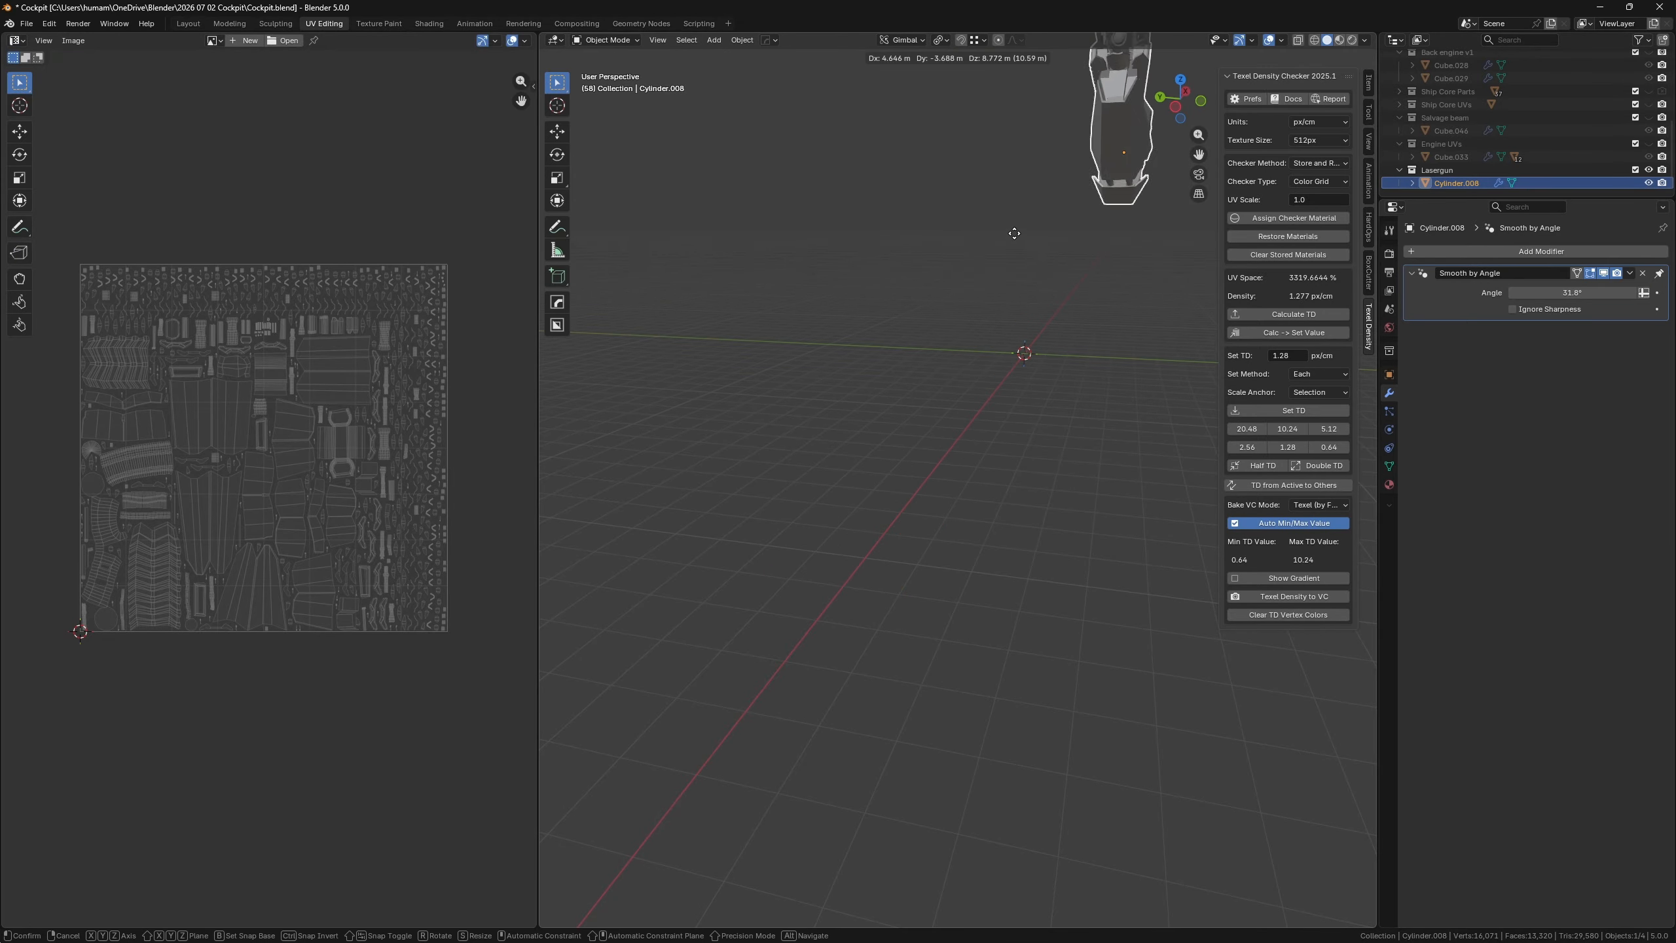
{"action": "key", "text": "Escape"}
{"action": "middle_click_drag", "start_coordinate": [1170, 301], "coordinate": [1010, 404]}
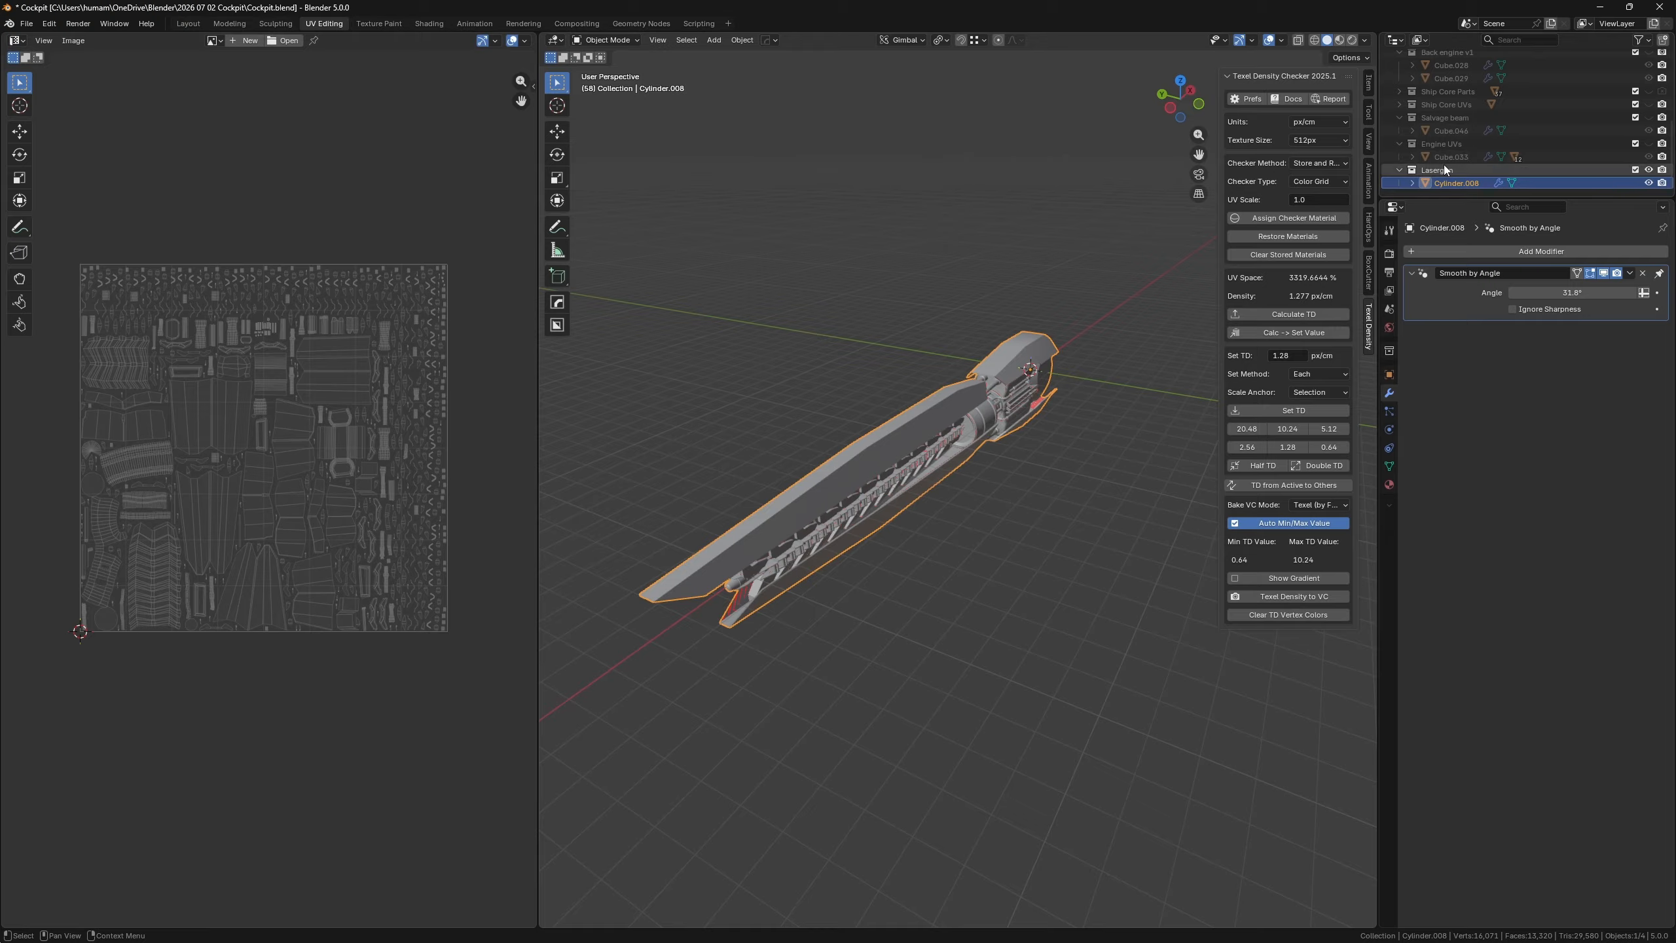
{"action": "scroll", "coordinate": [1530, 166], "scroll_direction": "up", "scroll_amount": 10}
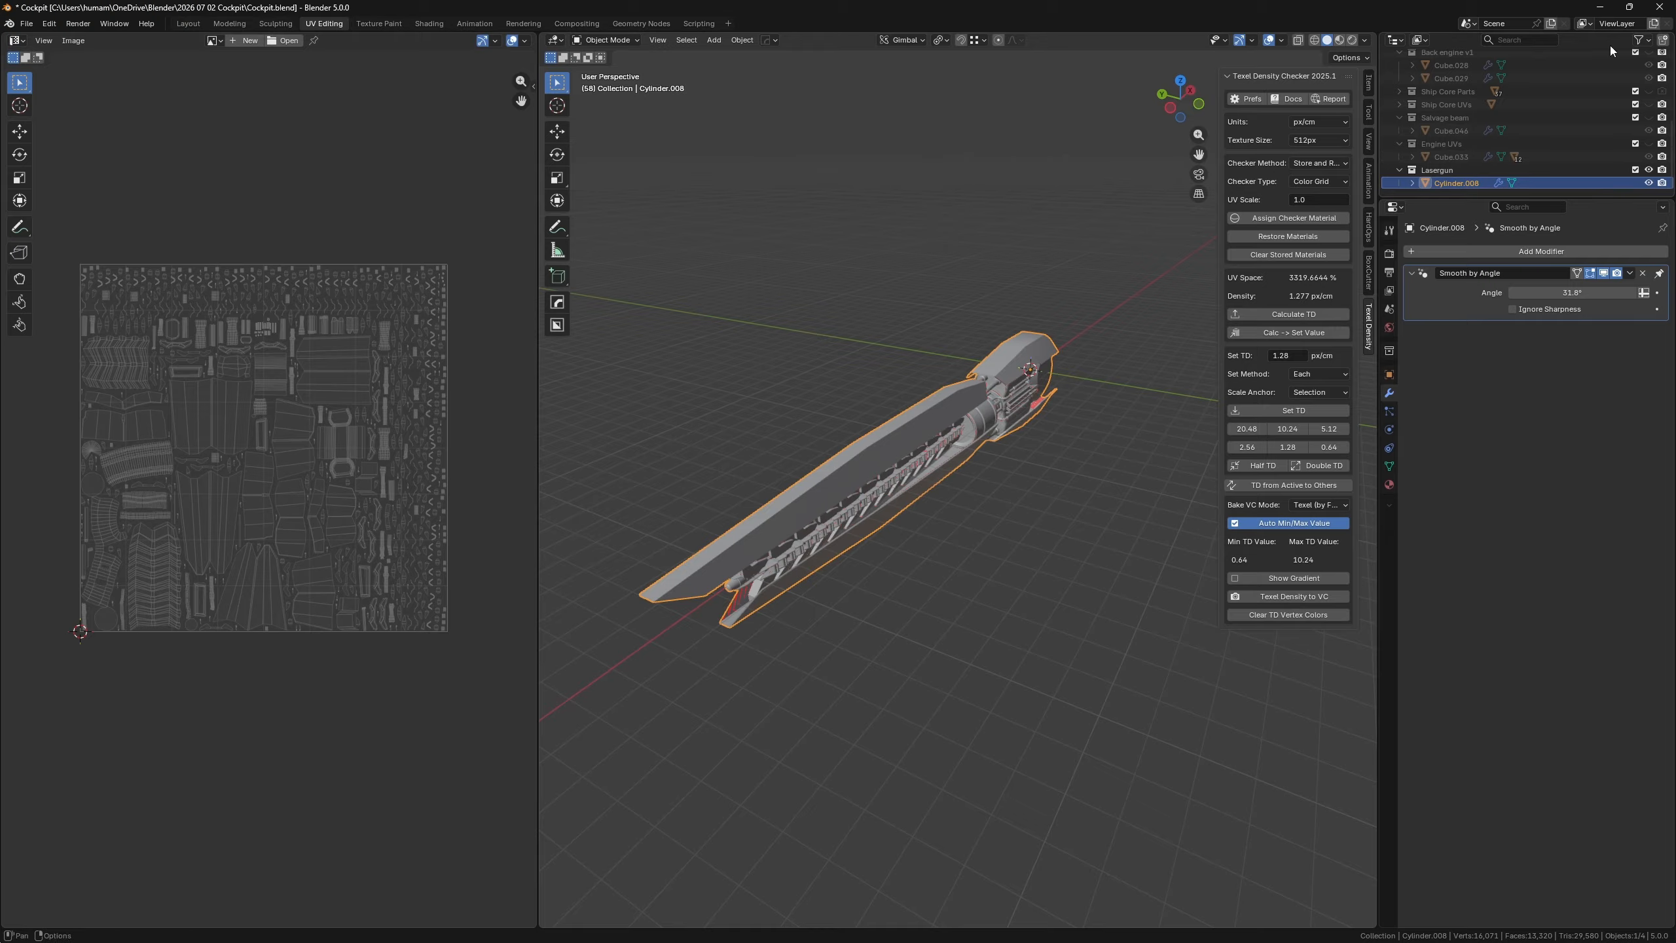
{"action": "scroll", "coordinate": [1511, 132], "scroll_direction": "down", "scroll_amount": 5}
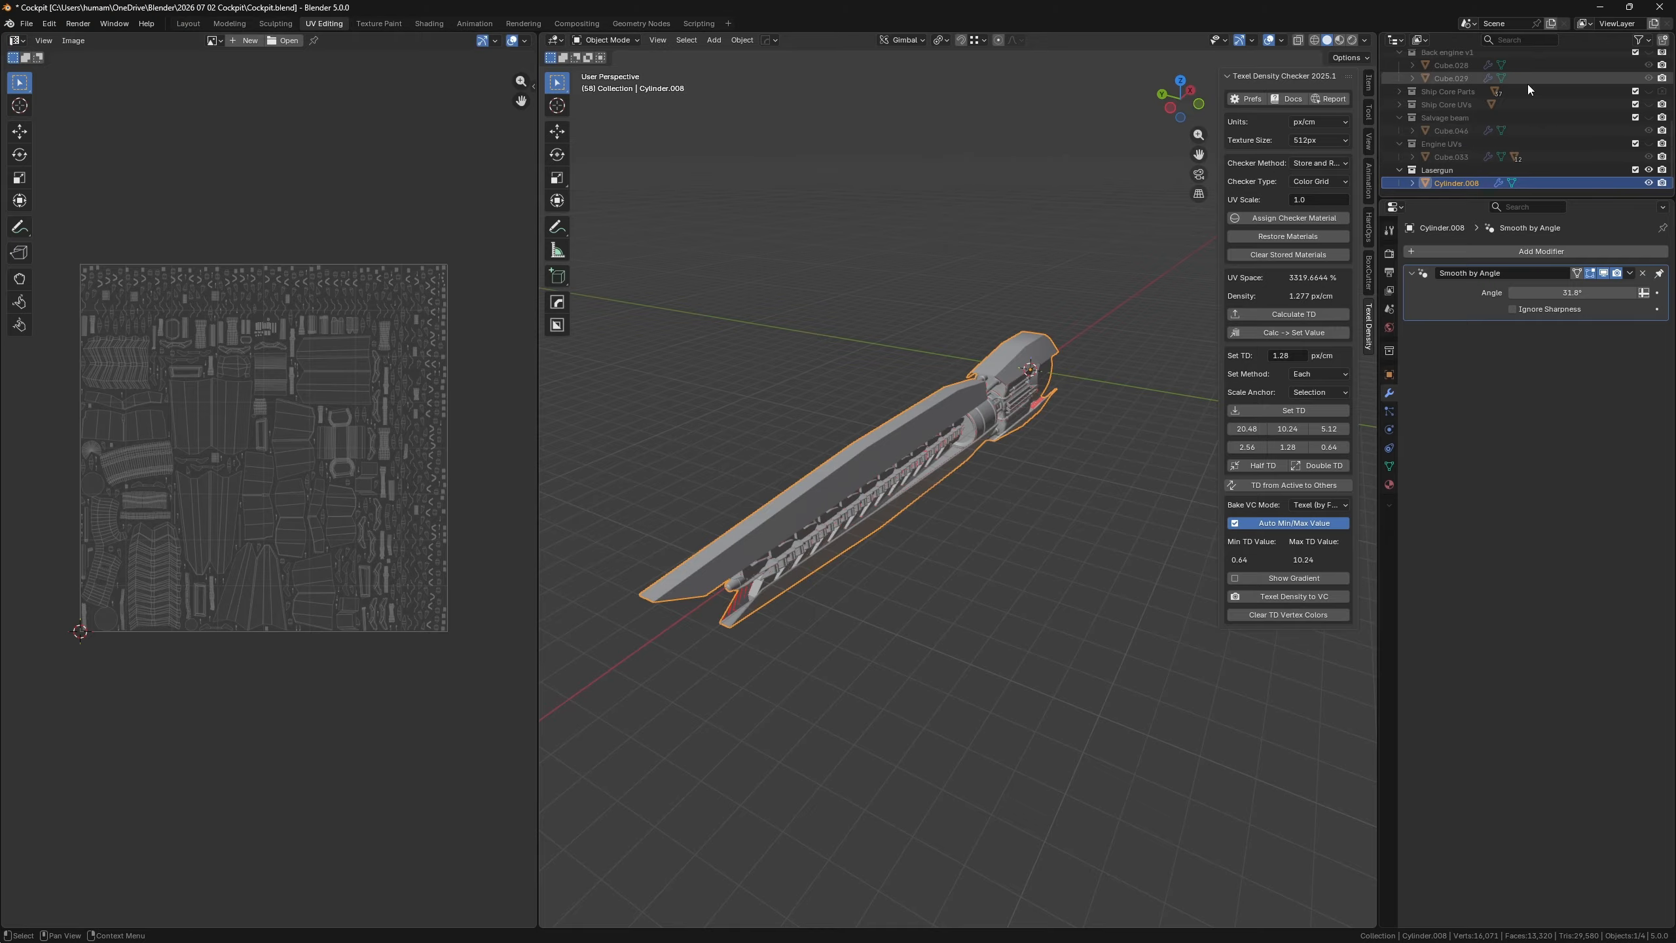
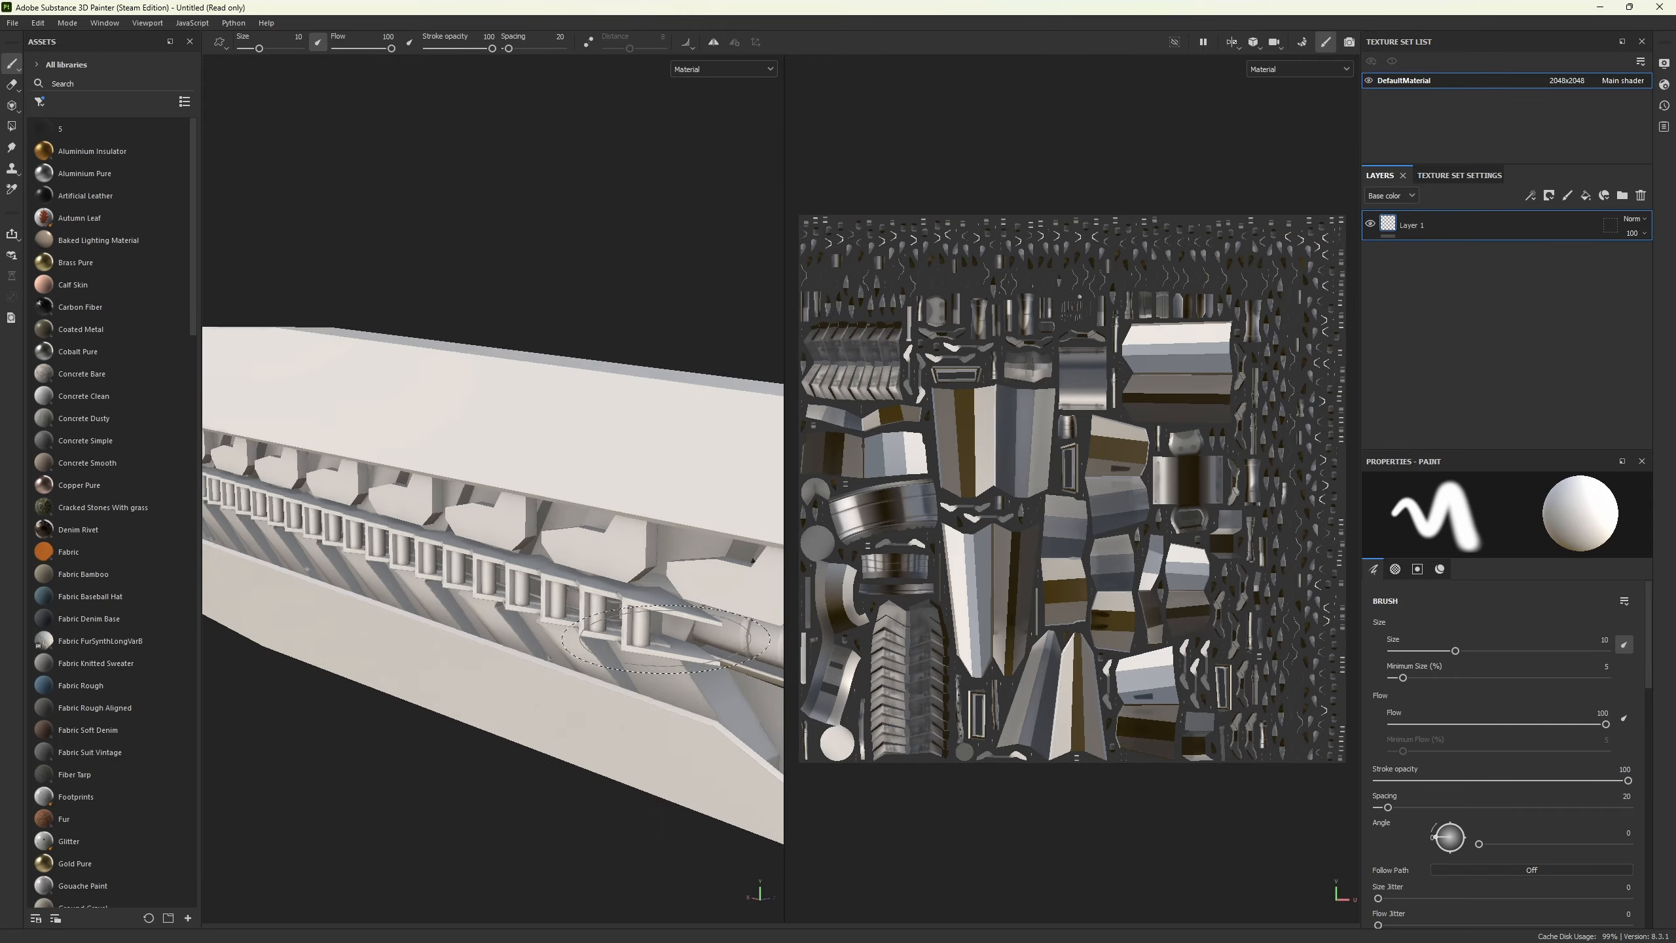
- Switch to Substance 3D Painter, list the smart materials, and add 3dex_Stylized_Material_2.3.1 to the layer stack beneath Layer 1
{"action": "left_click_drag", "start_coordinate": [584, 662], "coordinate": [610, 475], "text": "alt"}
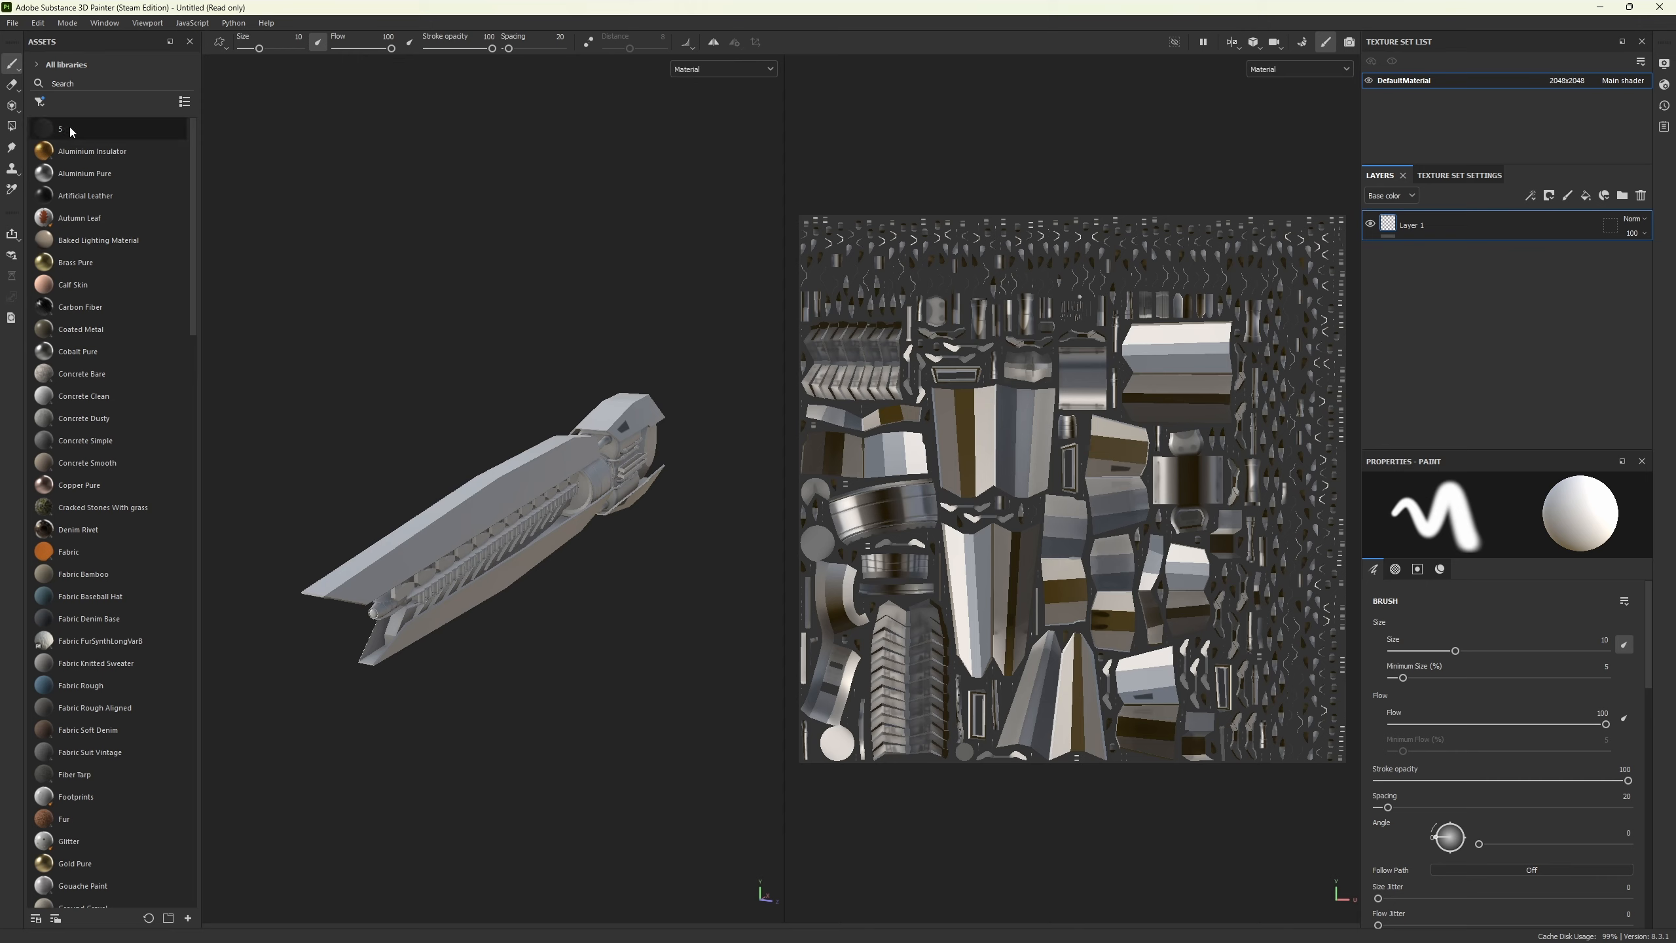
{"action": "left_click", "coordinate": [40, 102]}
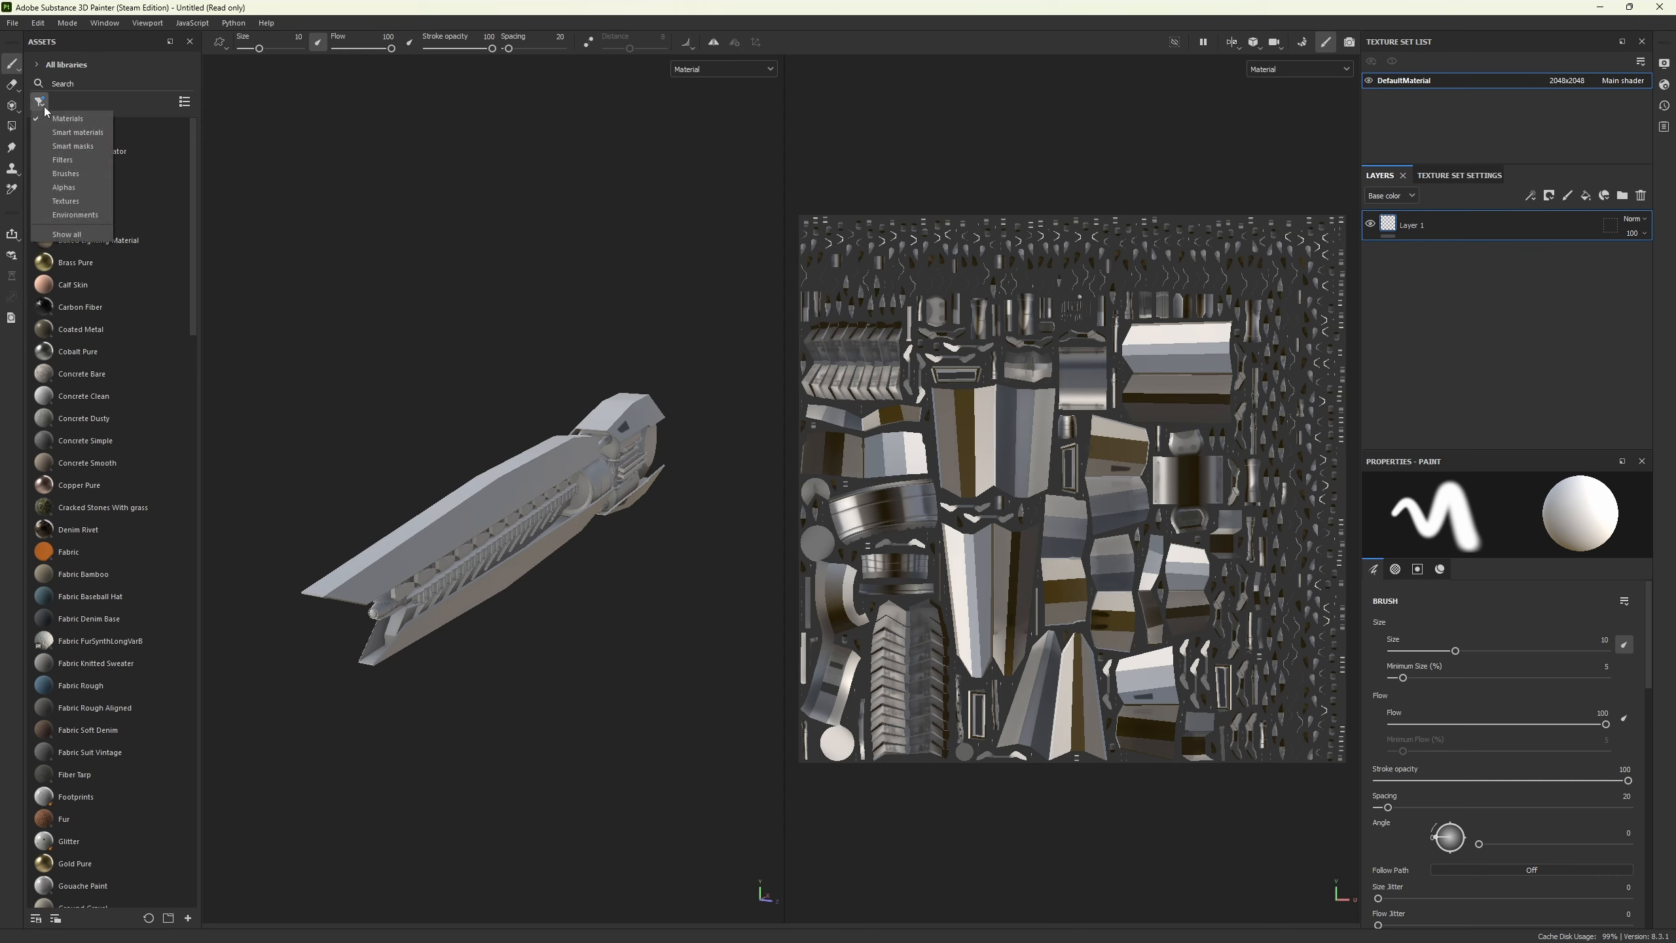
{"action": "left_click", "coordinate": [77, 133]}
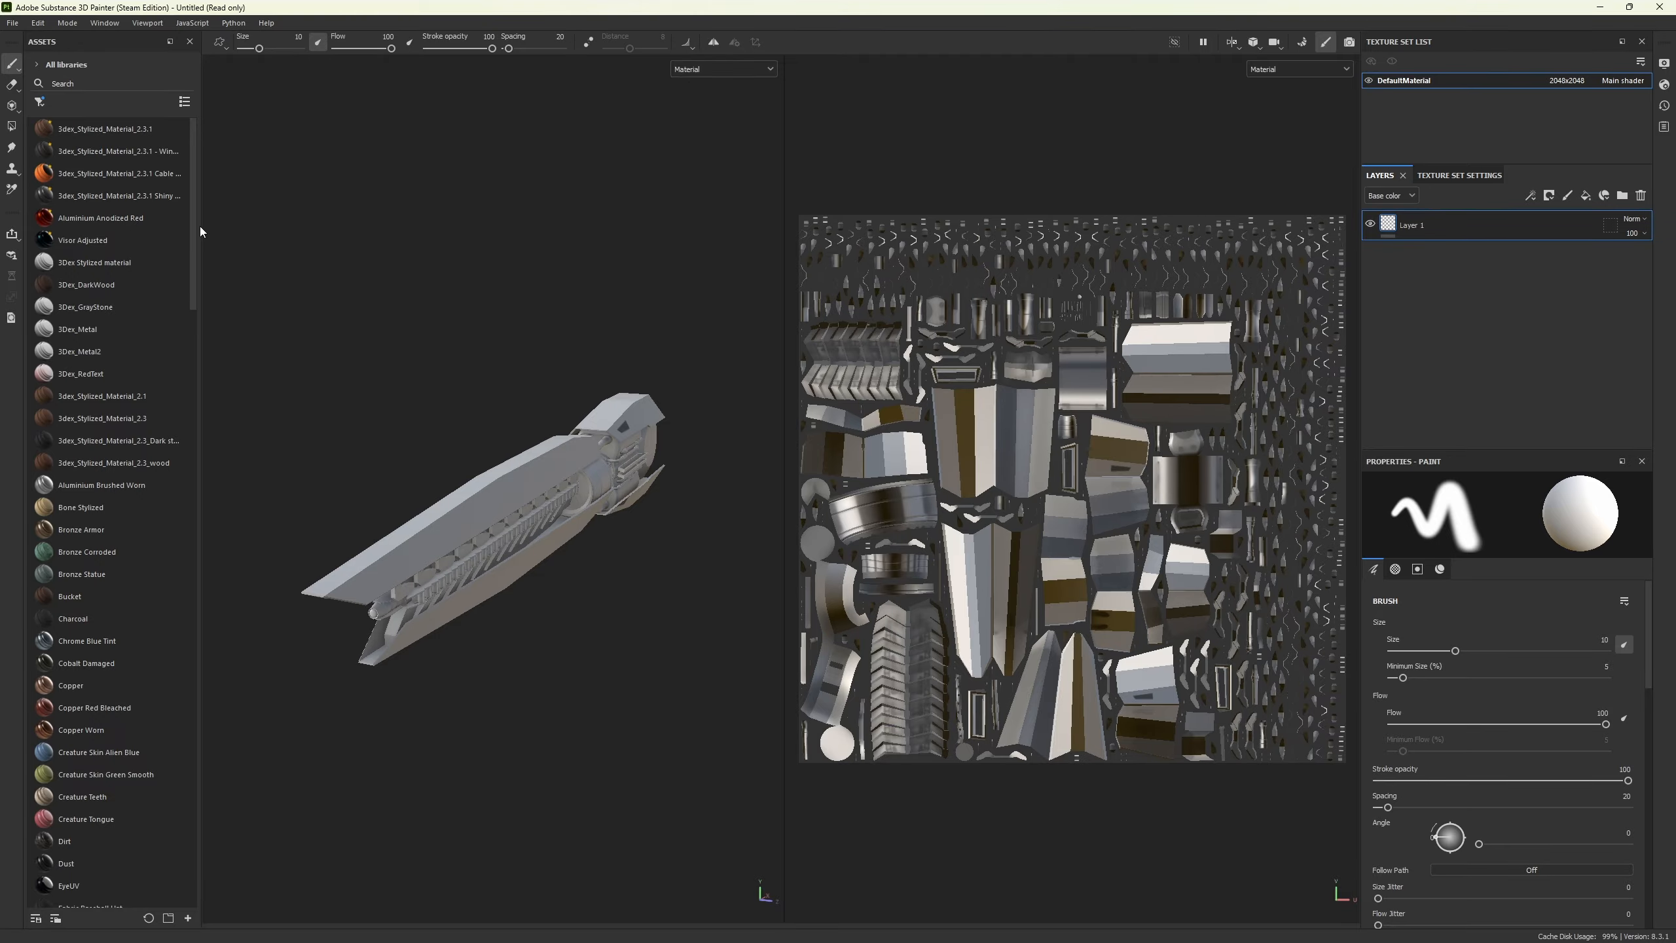
{"action": "left_click_drag", "start_coordinate": [200, 225], "coordinate": [281, 226]}
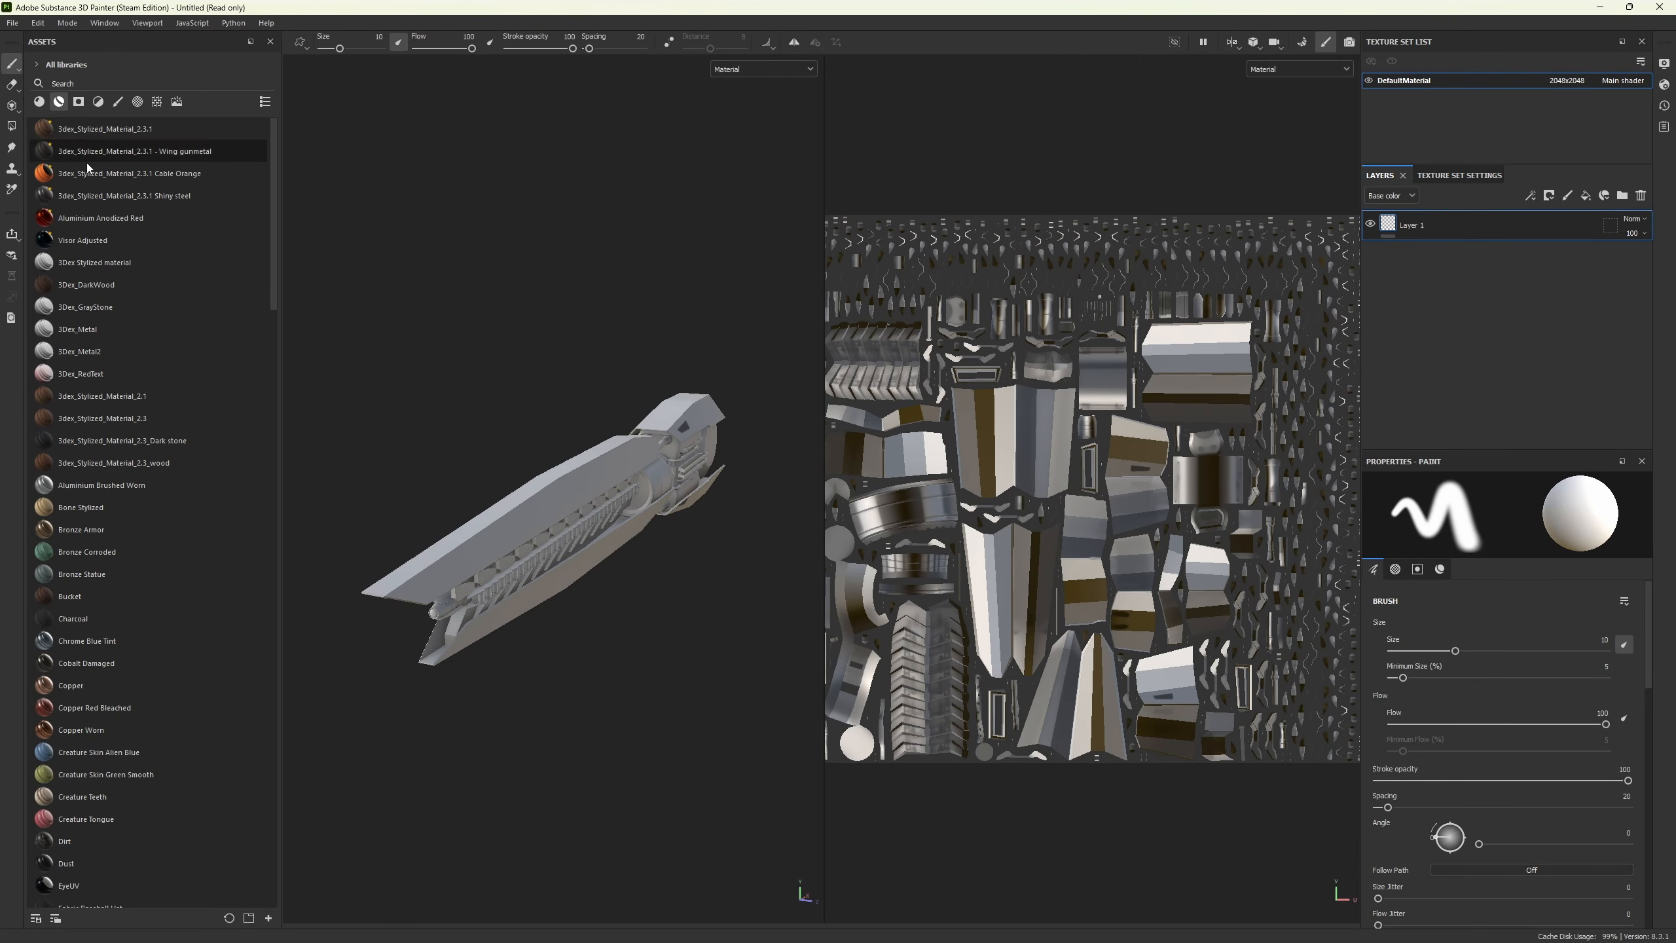
{"action": "left_click", "coordinate": [92, 130]}
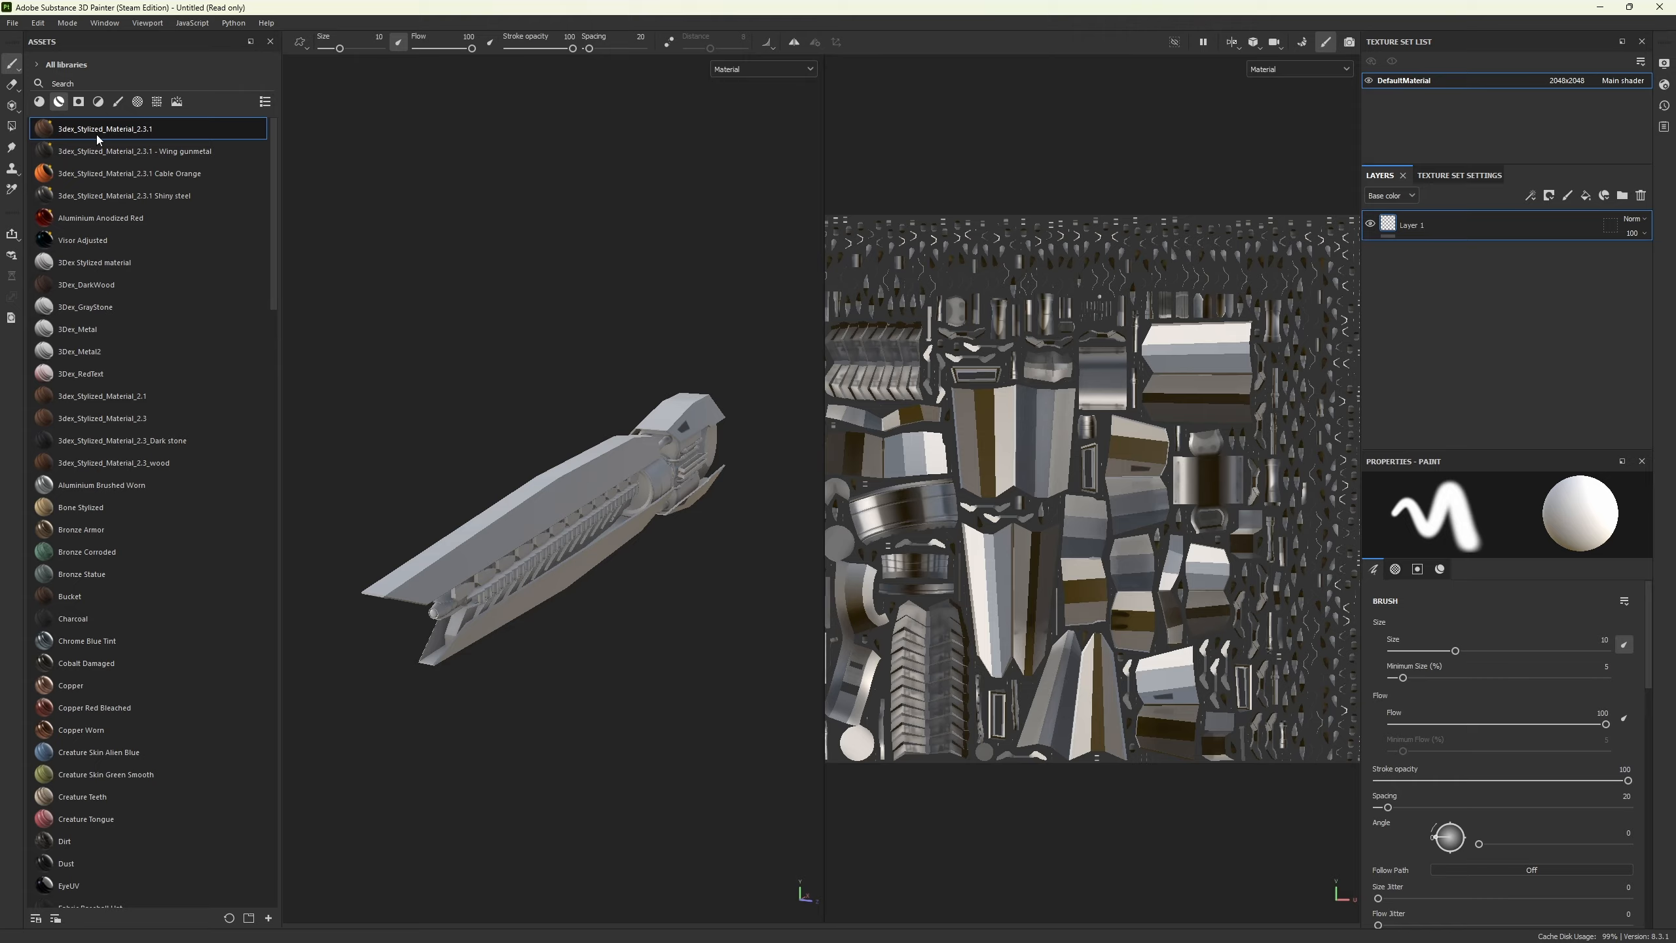
{"action": "left_click_drag", "start_coordinate": [97, 136], "coordinate": [1506, 284]}
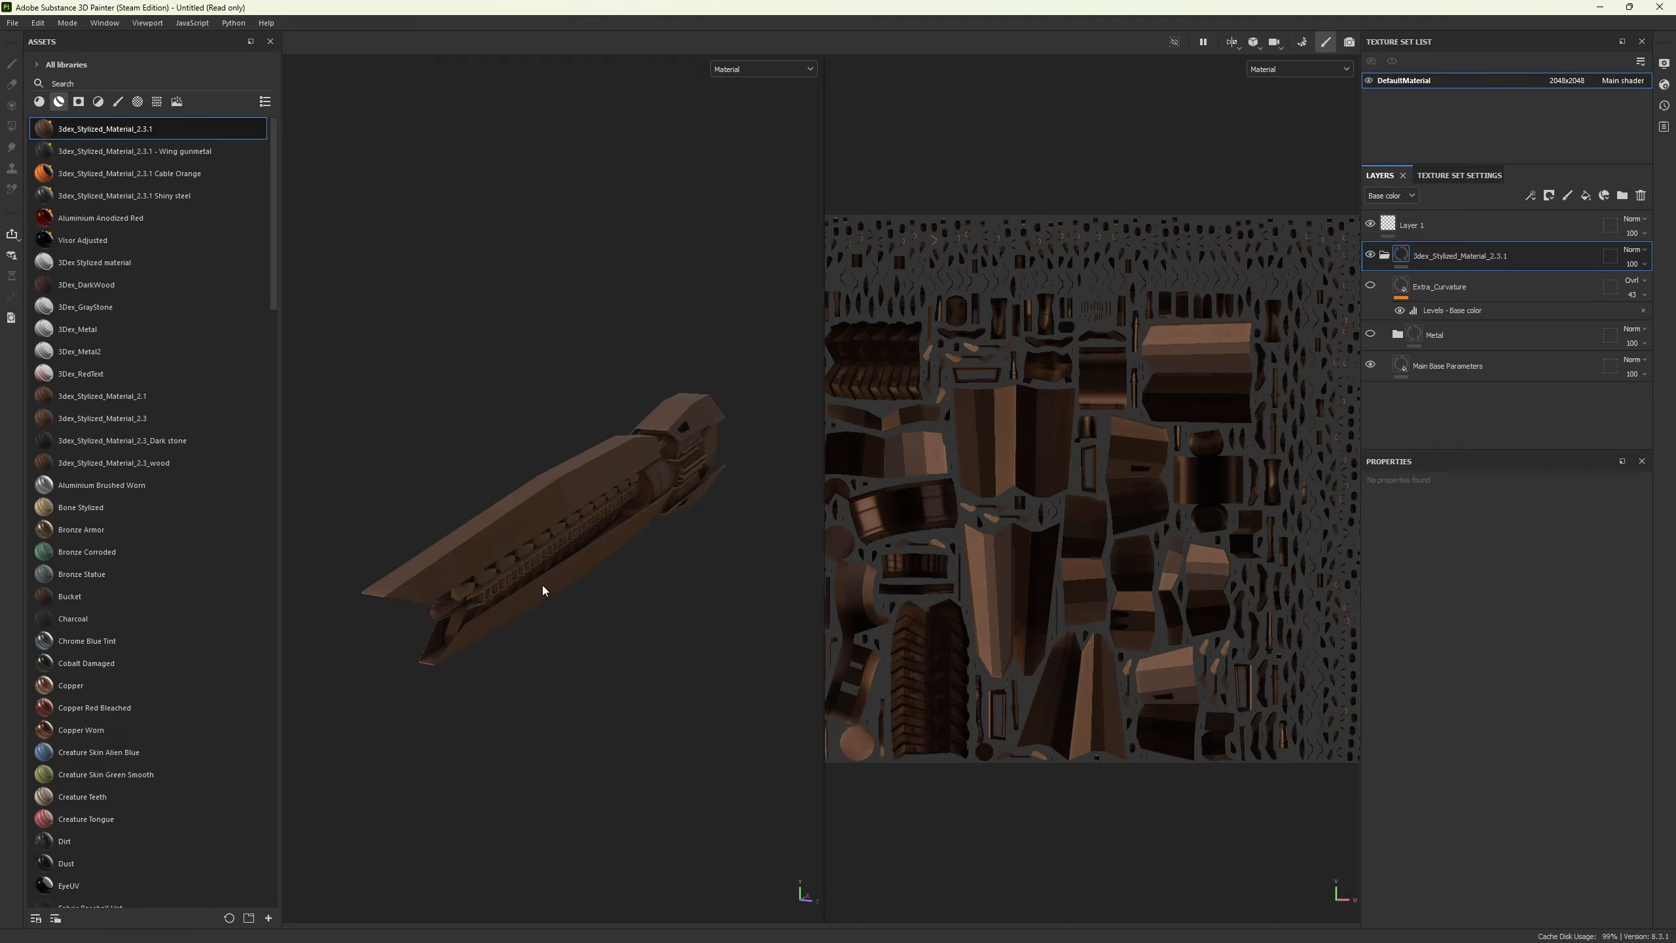
- Examine the dark patch and shading on the laser gun's rear cover plates from several angles and under rotated environment lighting
{"action": "left_click_drag", "start_coordinate": [548, 593], "coordinate": [395, 526], "text": "alt"}
{"action": "scroll", "coordinate": [551, 452], "scroll_direction": "up", "scroll_amount": 10}
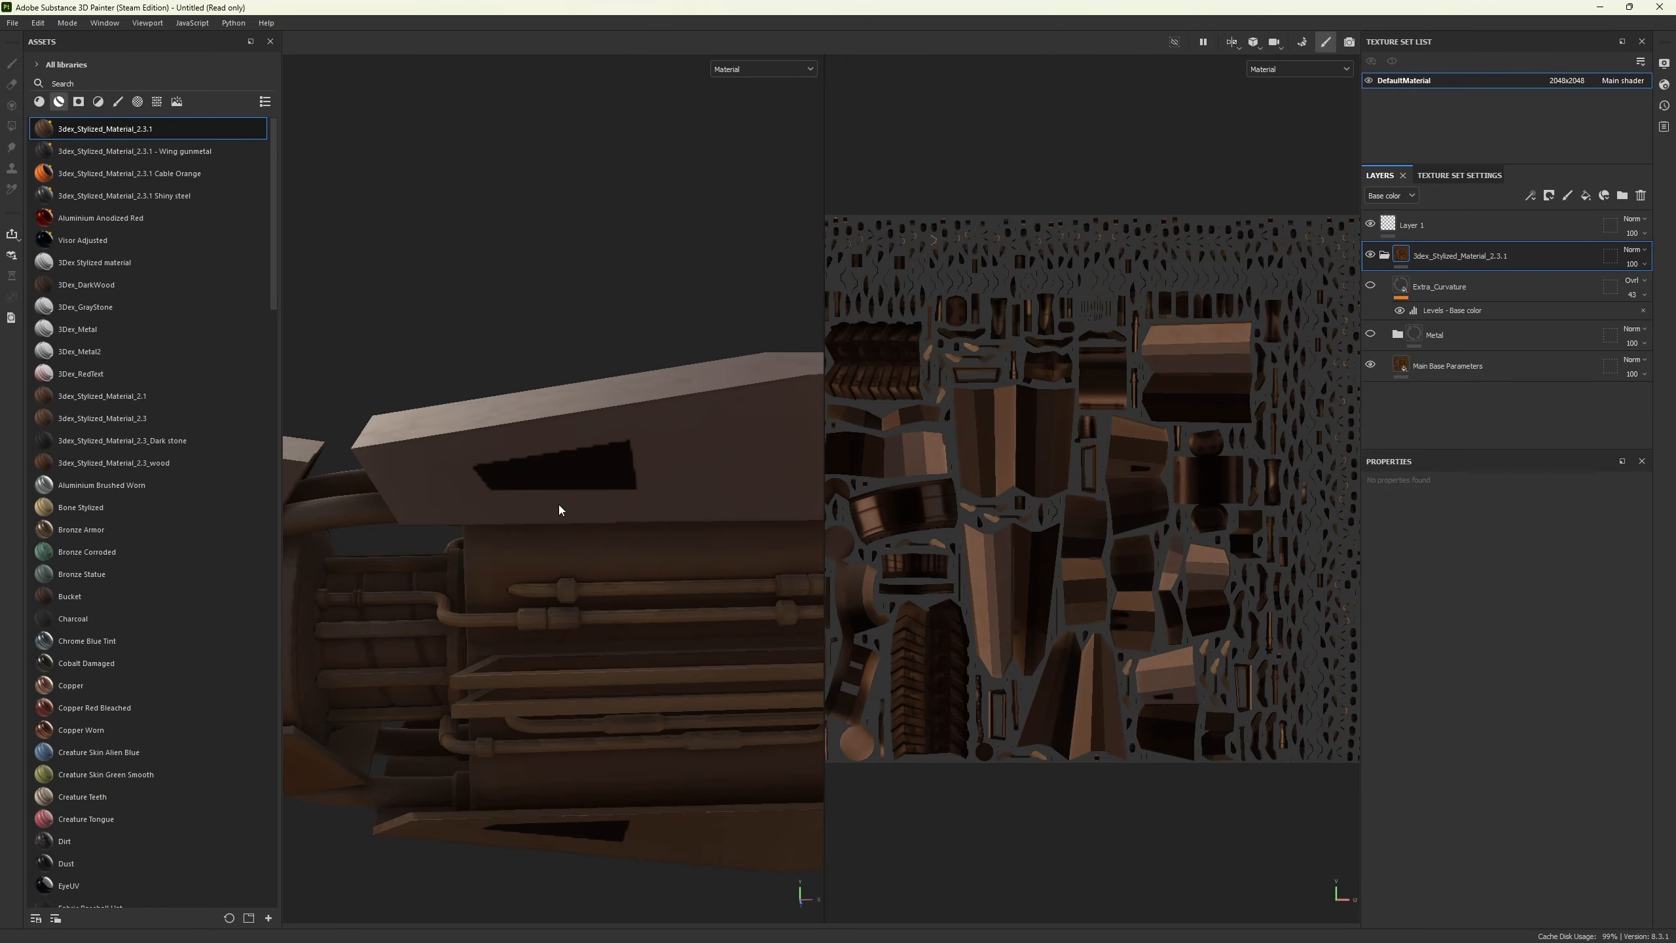
{"action": "scroll", "coordinate": [553, 452], "scroll_direction": "down", "scroll_amount": 5}
{"action": "mouse_move", "coordinate": [587, 463]}
{"action": "left_mouse_down", "text": "alt"}
{"action": "mouse_move", "coordinate": [535, 475]}
{"action": "mouse_move", "coordinate": [467, 532]}
{"action": "mouse_move", "coordinate": [655, 449]}
{"action": "mouse_move", "coordinate": [601, 475]}
{"action": "left_mouse_up", "text": "alt"}
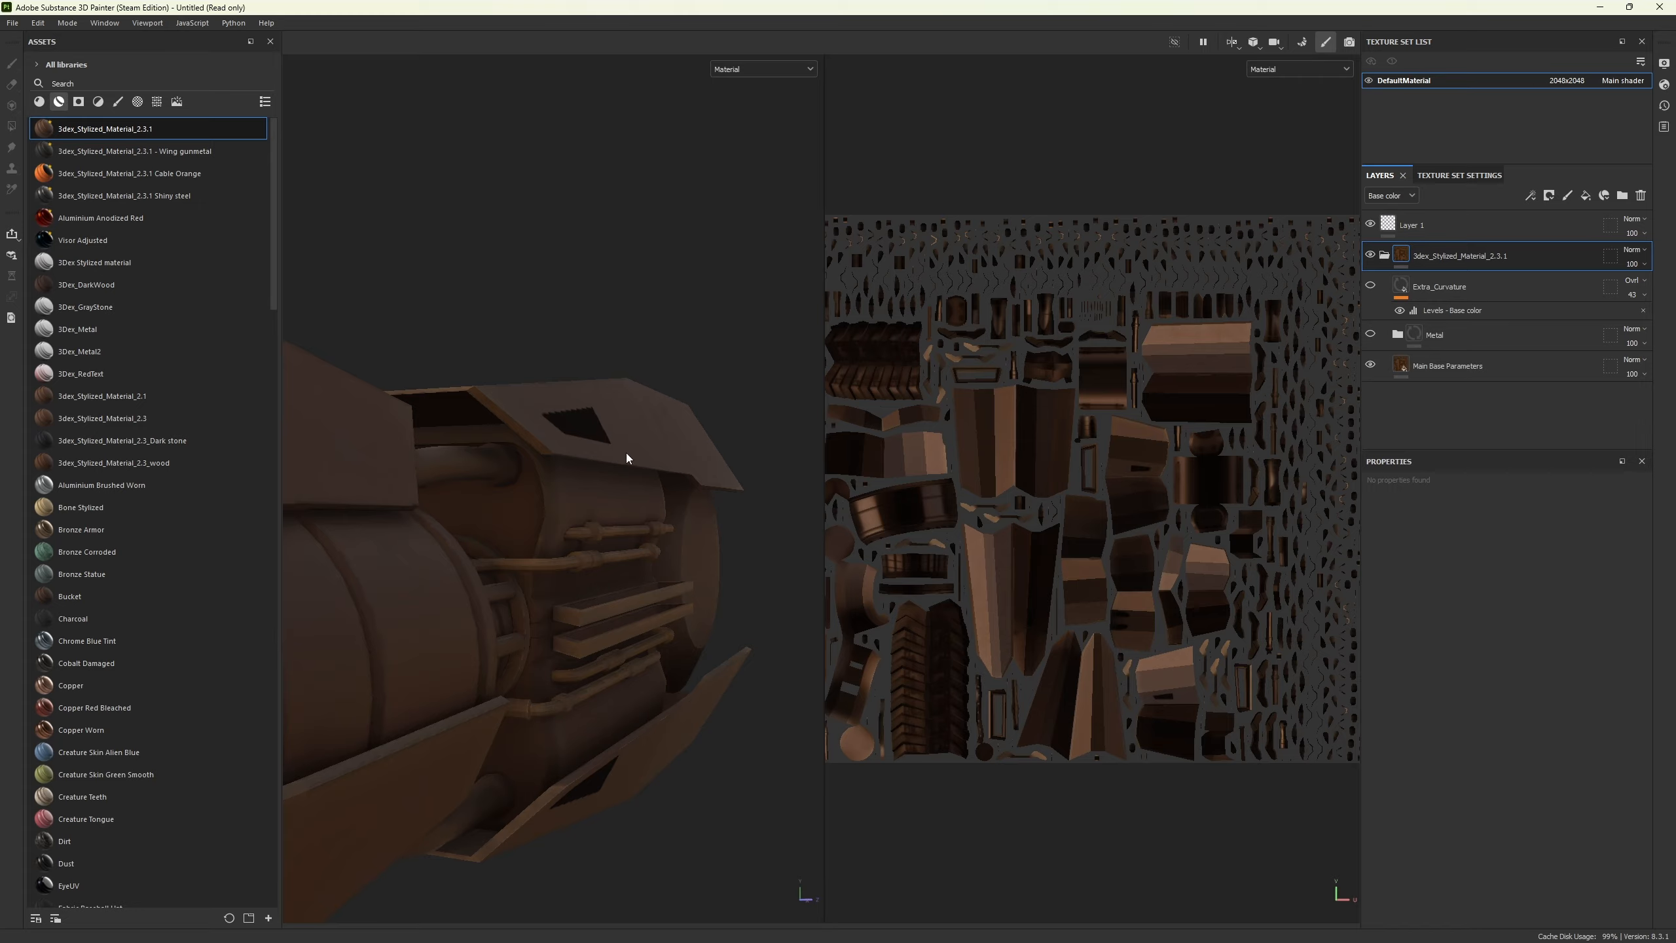
{"action": "scroll", "coordinate": [606, 705], "scroll_direction": "down", "scroll_amount": 5}
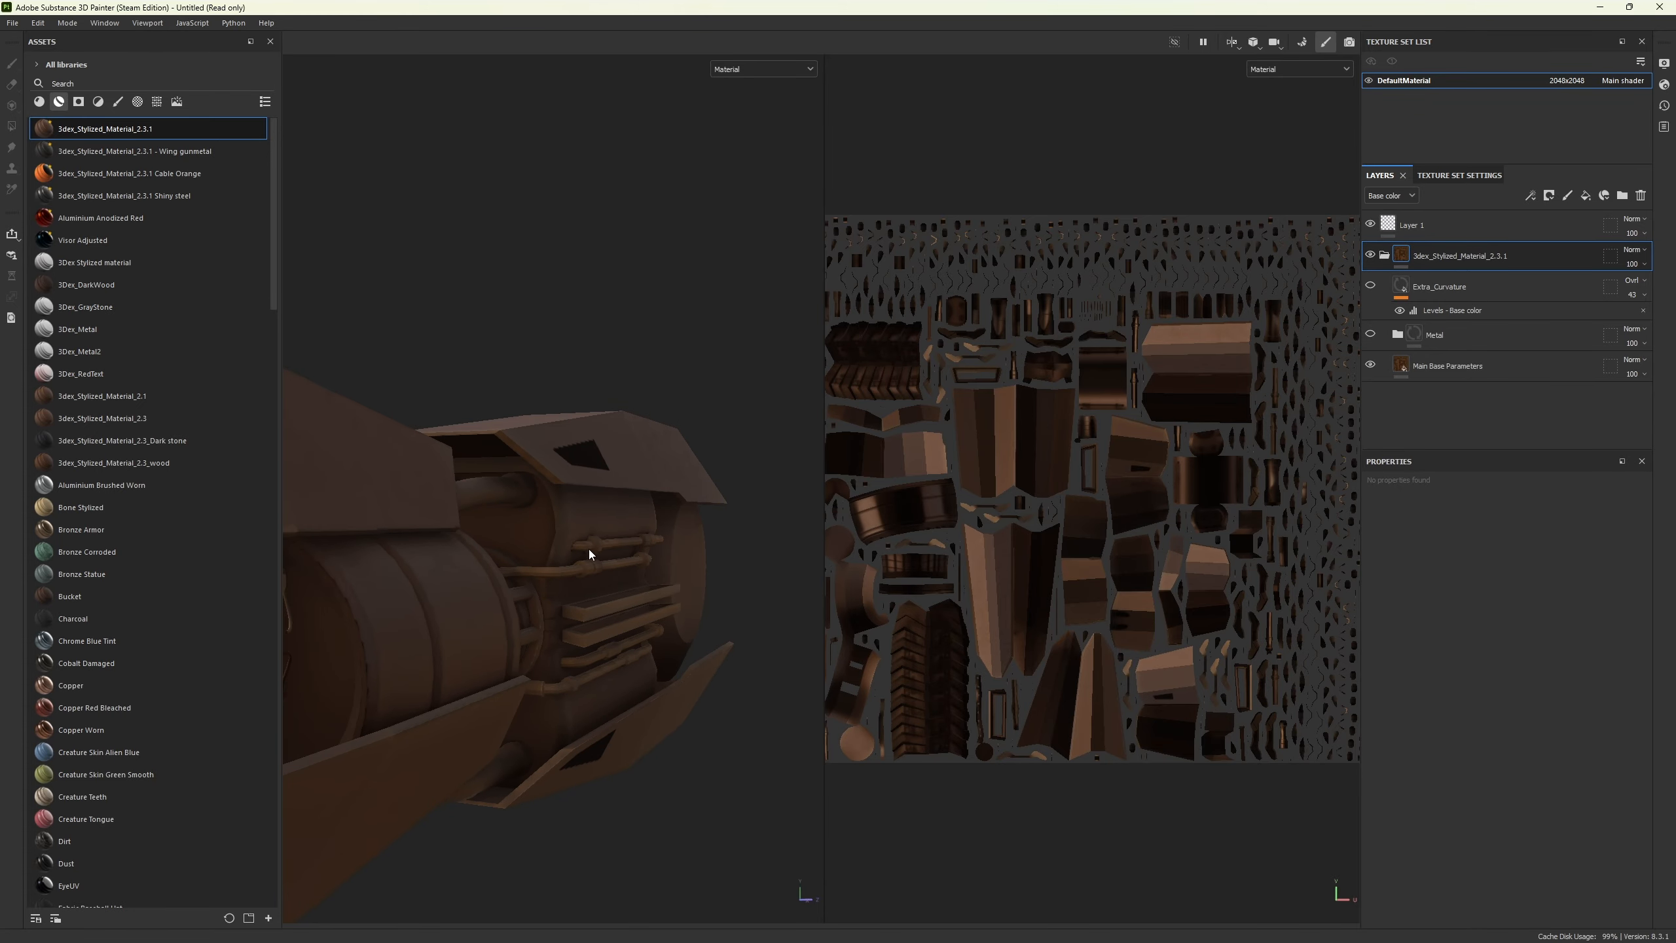
{"action": "scroll", "coordinate": [603, 606], "scroll_direction": "up", "scroll_amount": 5}
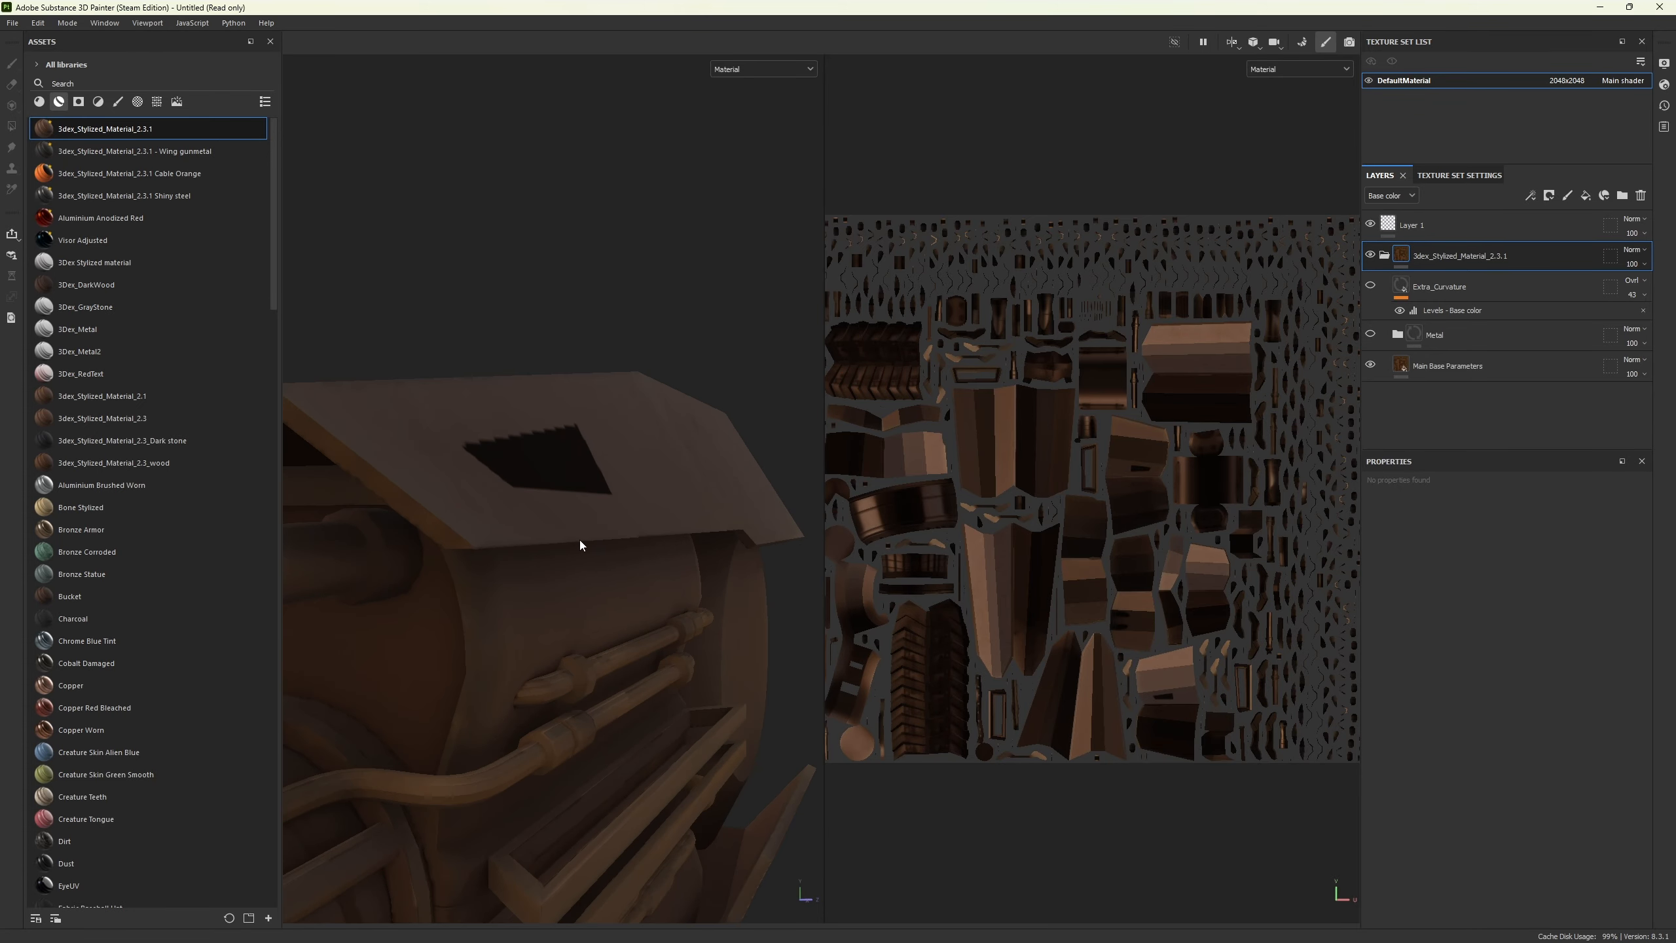
{"action": "key", "text": "ctrl"}
{"action": "right_click_drag", "start_coordinate": [713, 532], "coordinate": [635, 527], "text": "shift"}
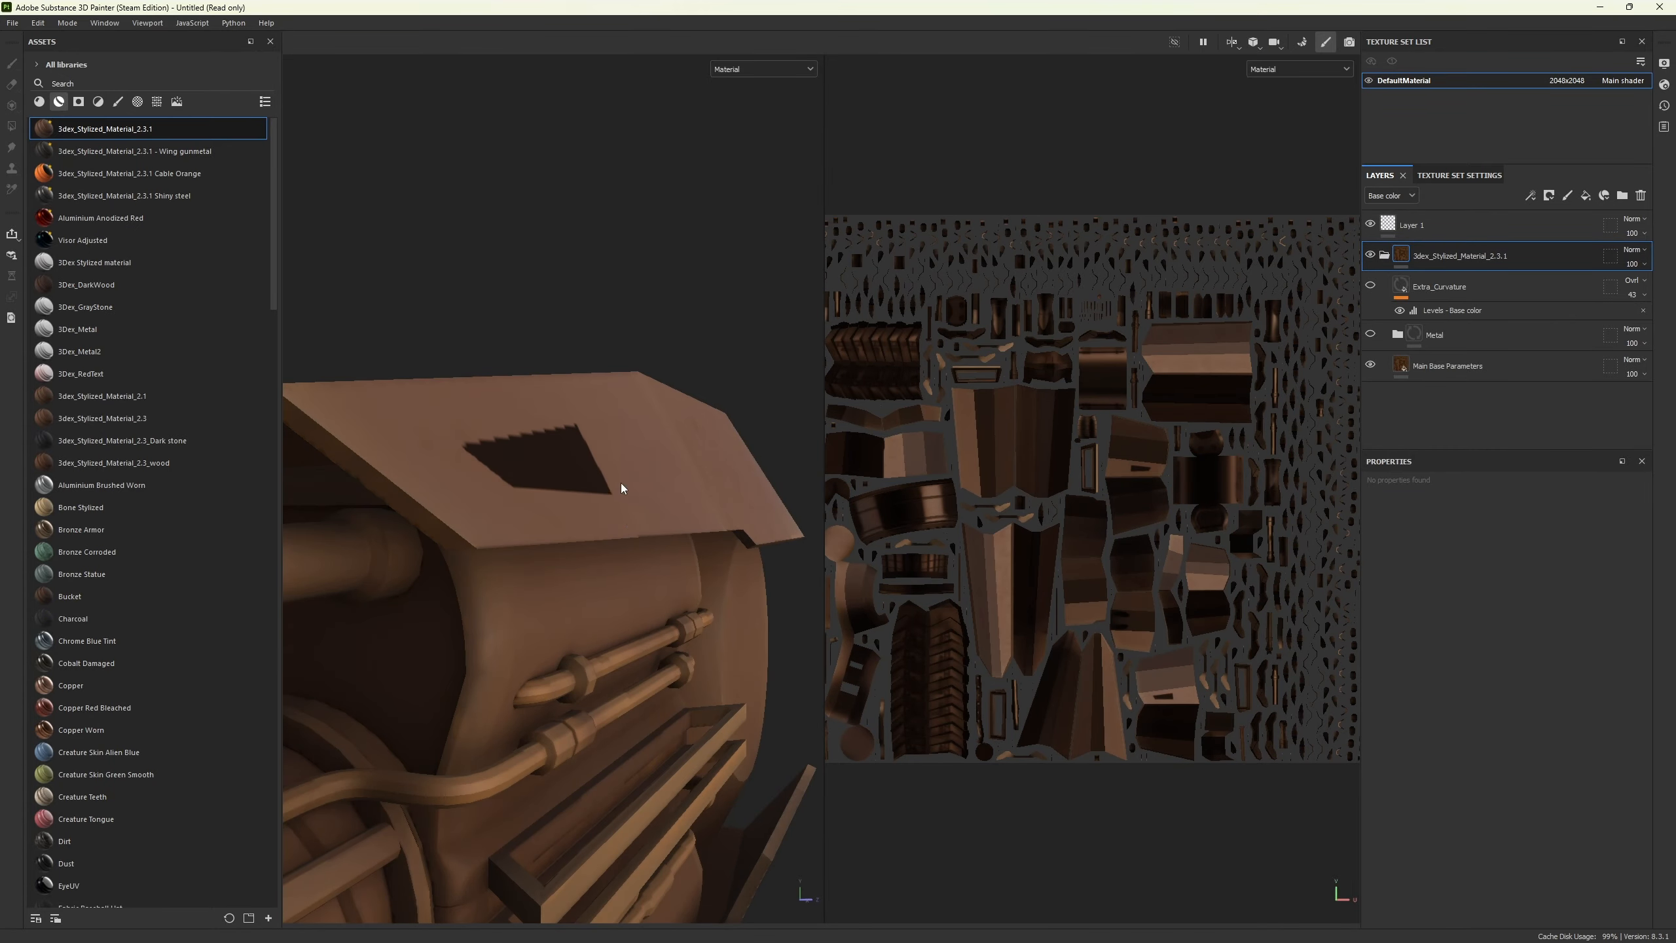
{"action": "left_click_drag", "start_coordinate": [621, 489], "coordinate": [541, 543], "text": "alt"}
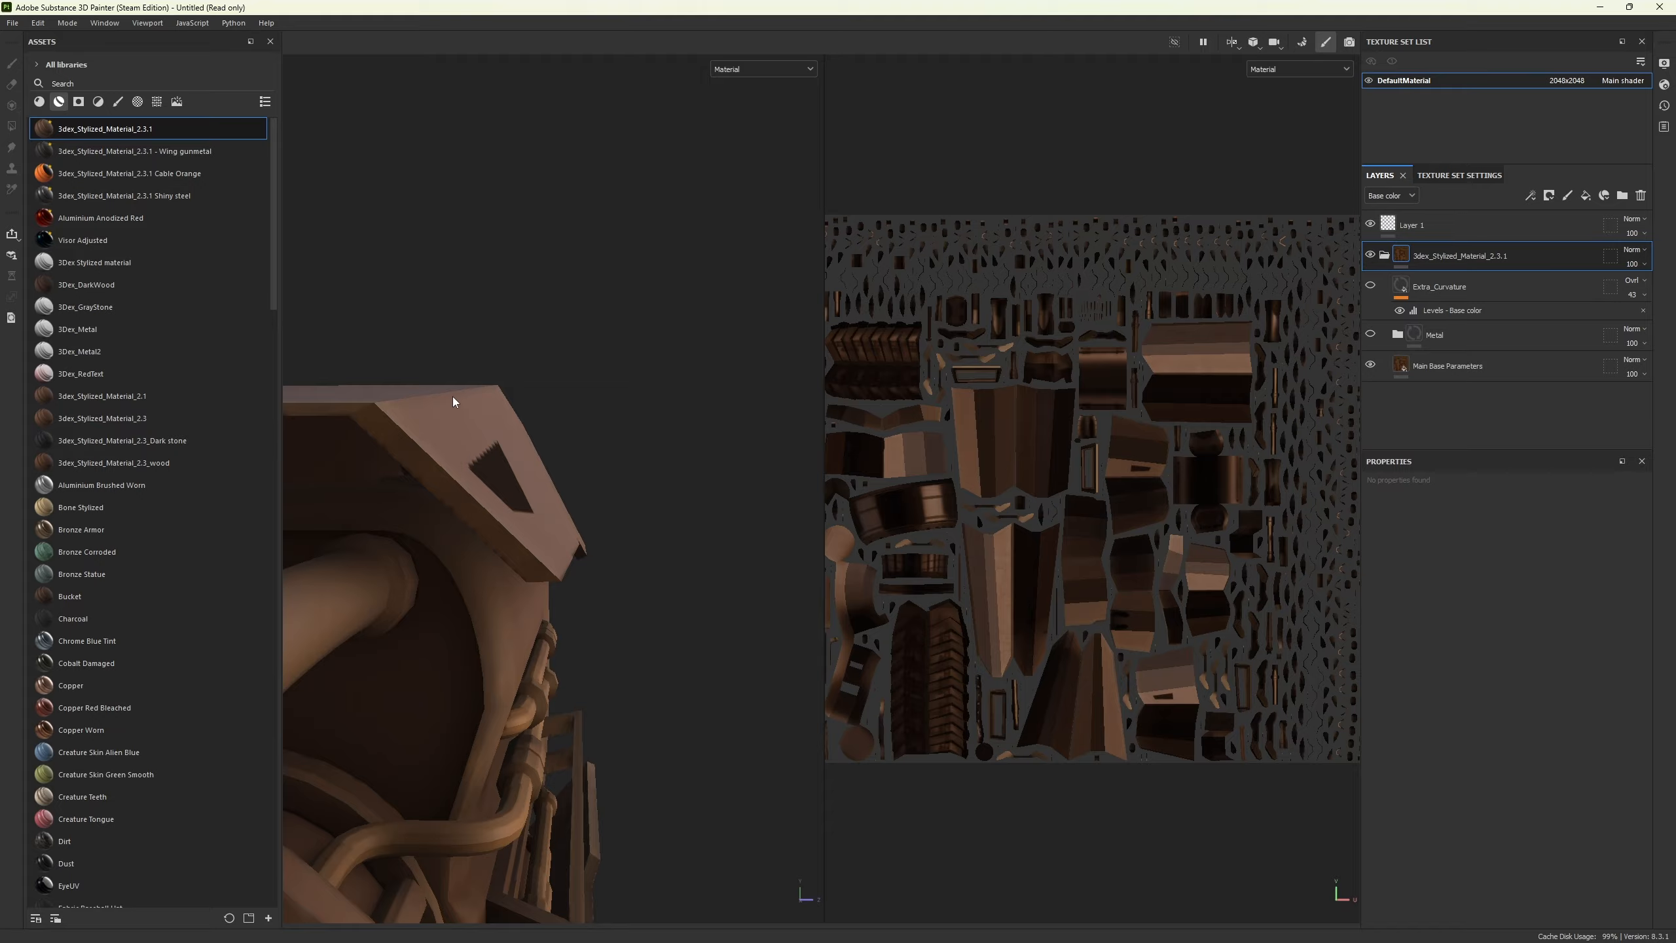
{"action": "mouse_move", "coordinate": [663, 576]}
{"action": "left_mouse_down", "text": "alt"}
{"action": "mouse_move", "coordinate": [542, 570]}
{"action": "mouse_move", "coordinate": [618, 572]}
{"action": "left_mouse_up", "text": "alt"}
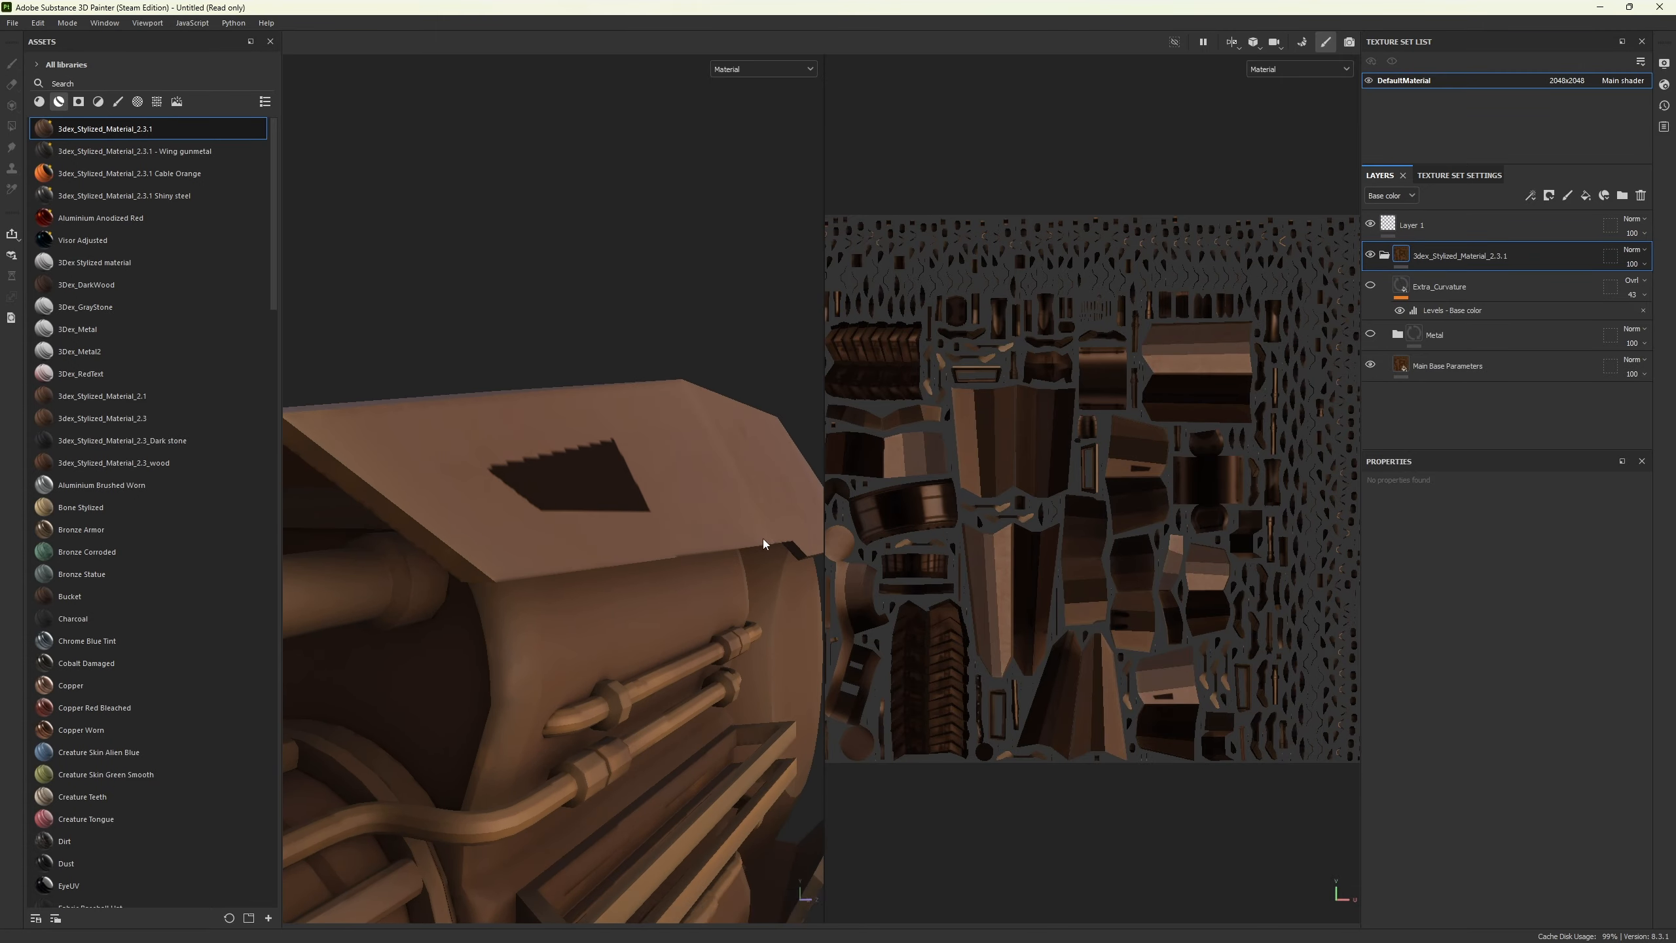
{"action": "left_click_drag", "start_coordinate": [484, 490], "coordinate": [651, 495], "text": "alt"}
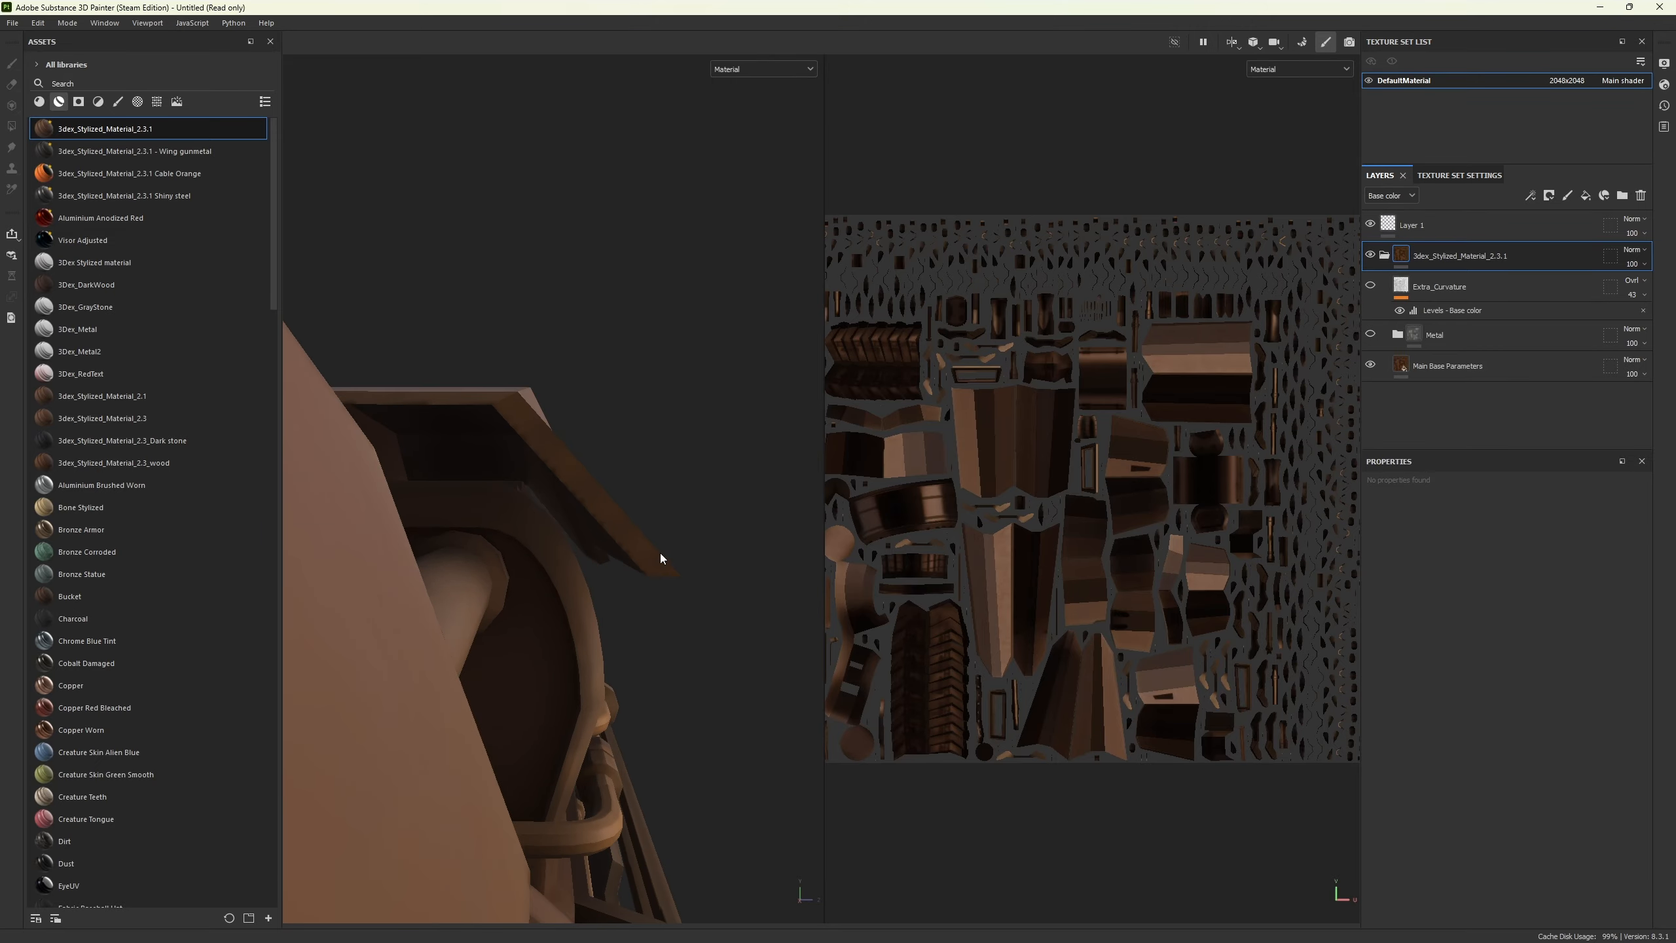
{"action": "left_click", "coordinate": [601, 499]}
{"action": "mouse_move", "coordinate": [560, 521]}
{"action": "left_mouse_down", "text": "alt"}
{"action": "mouse_move", "coordinate": [531, 569]}
{"action": "mouse_move", "coordinate": [699, 524]}
{"action": "mouse_move", "coordinate": [726, 609]}
{"action": "mouse_move", "coordinate": [686, 572]}
{"action": "mouse_move", "coordinate": [612, 621]}
{"action": "left_mouse_up", "text": "alt"}
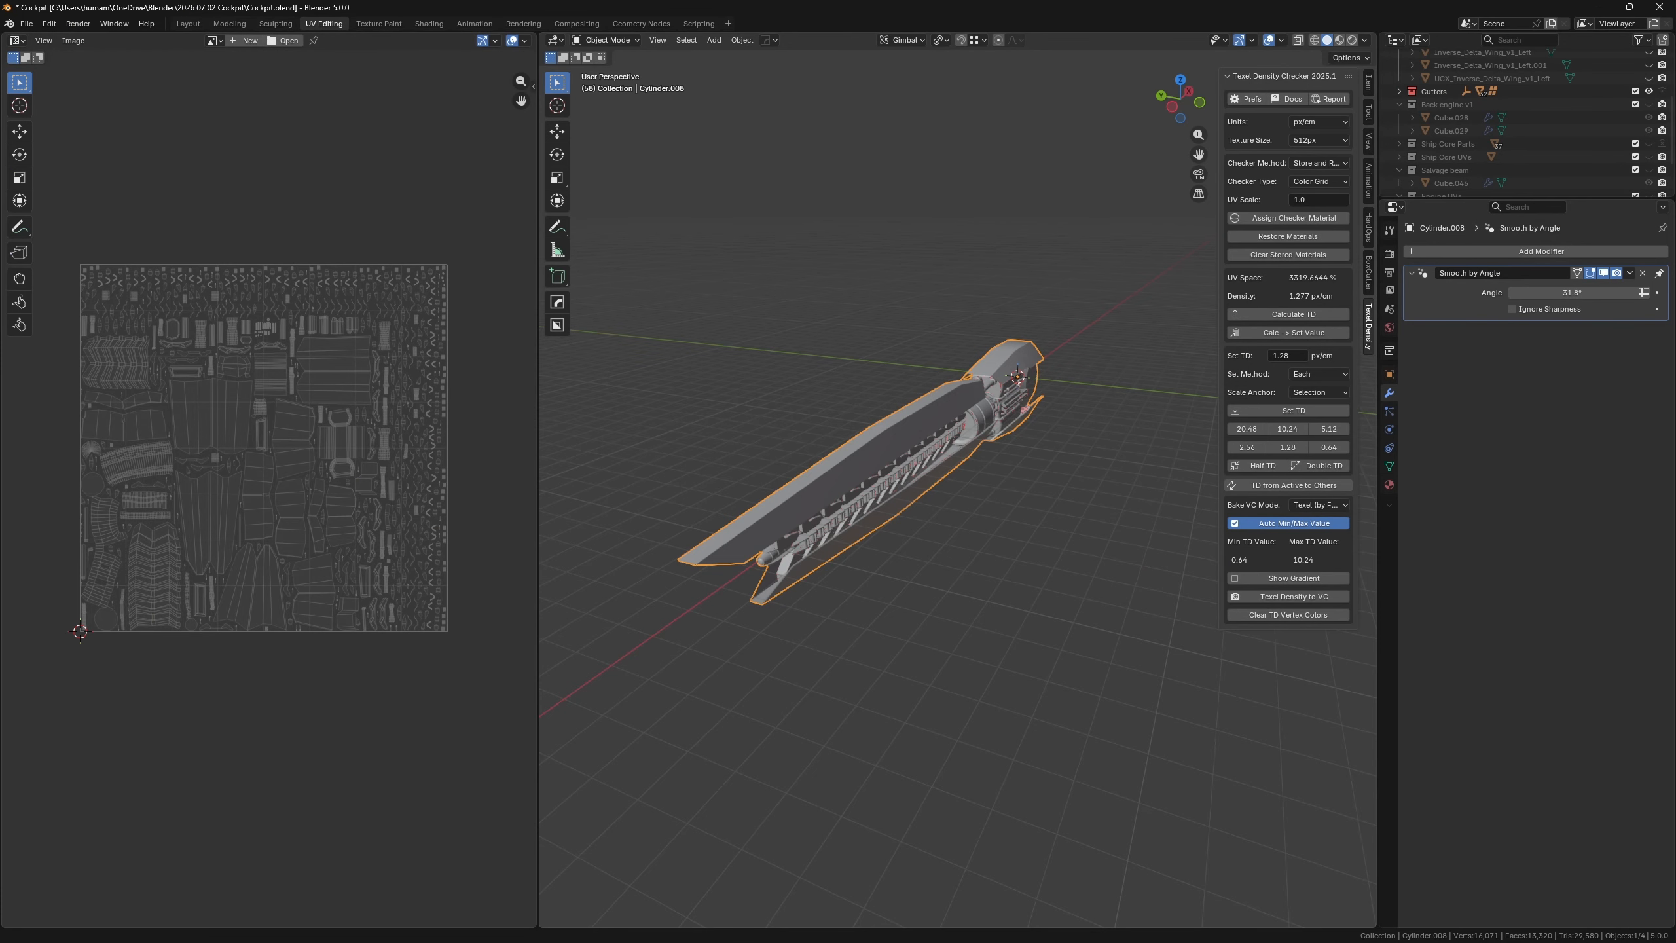
- Switch to Blender and enter Edit Mode on the laser gun at its rear cover plates
{"action": "scroll", "coordinate": [1027, 489], "scroll_direction": "up", "scroll_amount": 7}
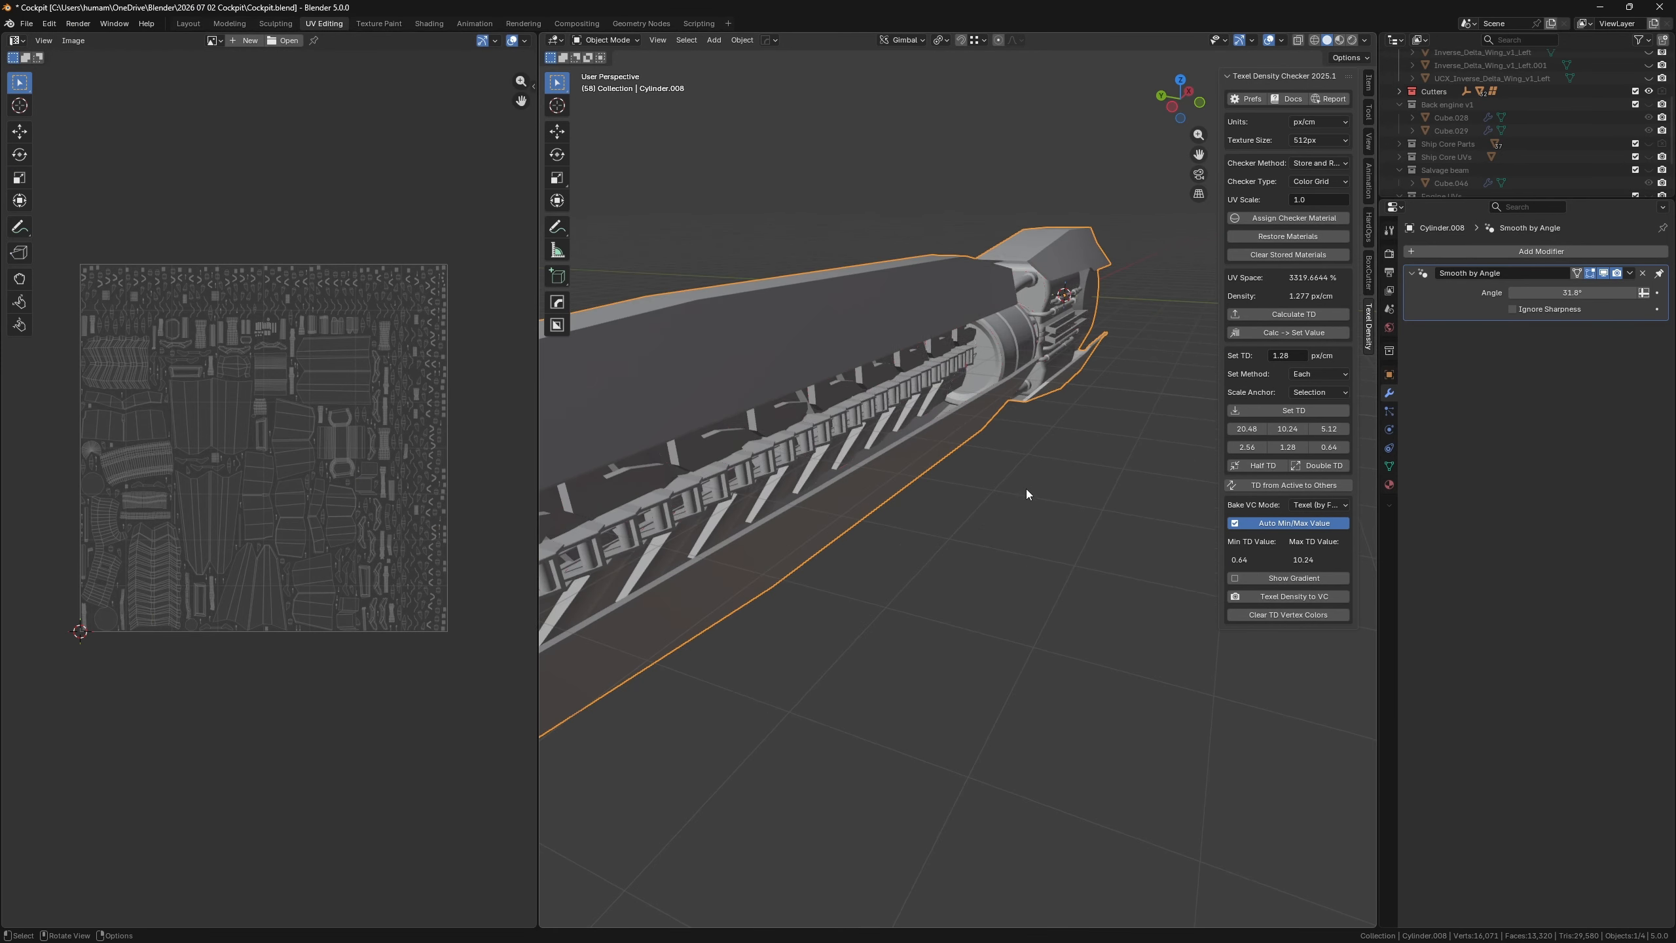
{"action": "scroll", "coordinate": [1043, 302], "scroll_direction": "down", "scroll_amount": 4}
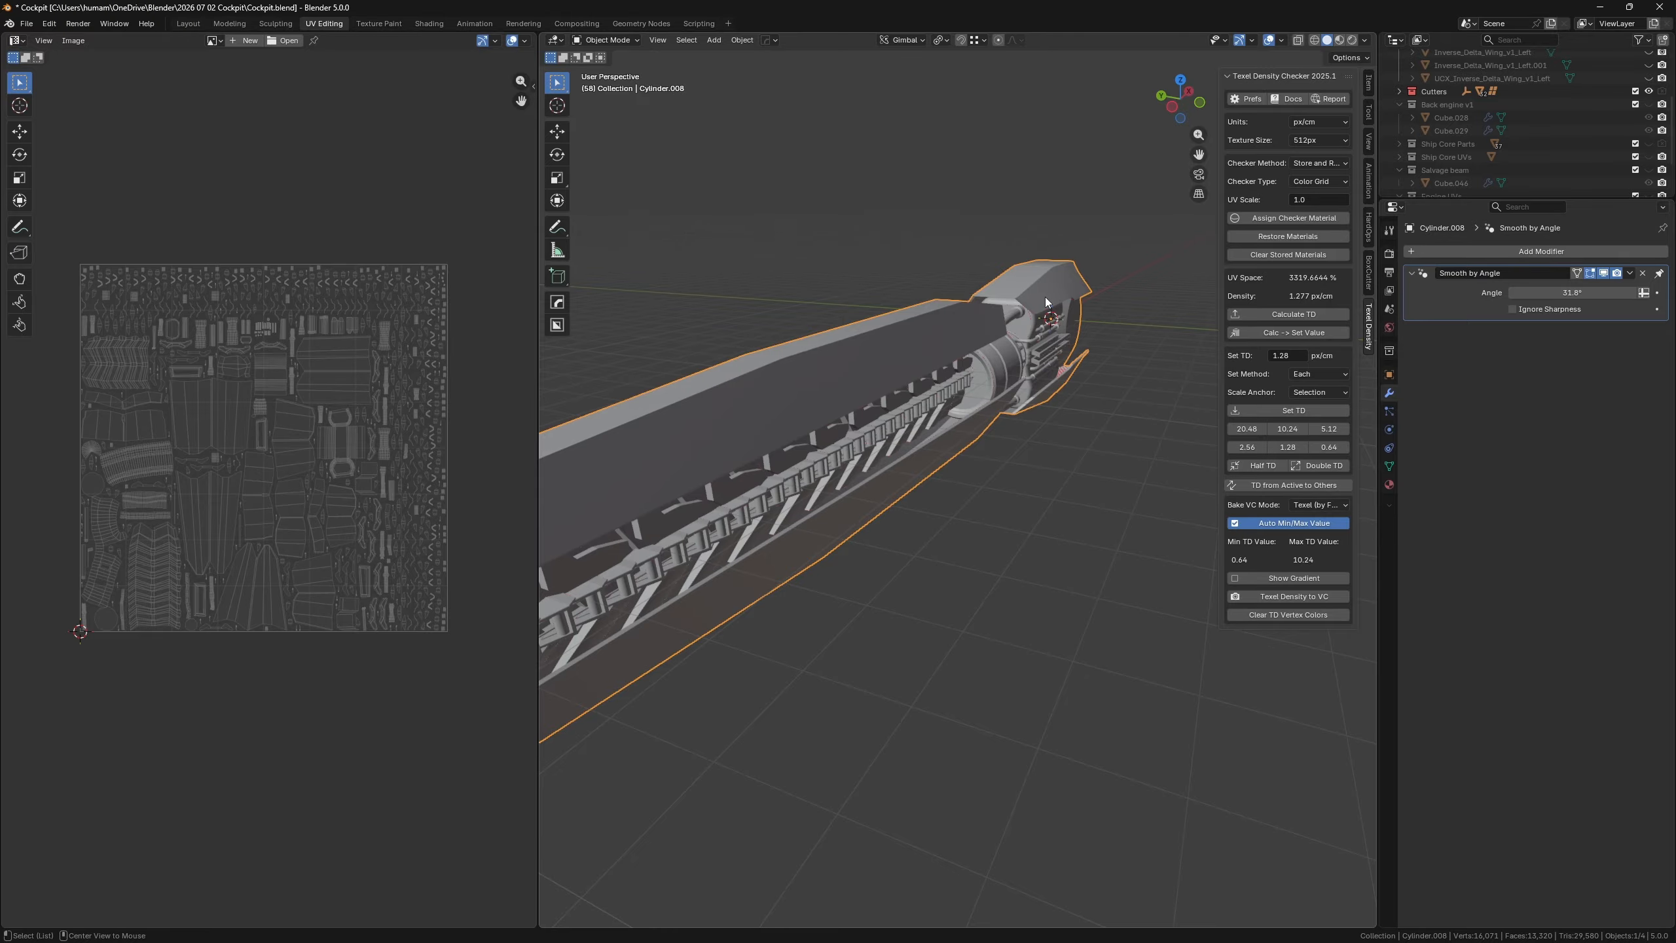
{"action": "key", "text": "KP_1"}
{"action": "middle_click_drag", "start_coordinate": [1084, 325], "coordinate": [1176, 349]}
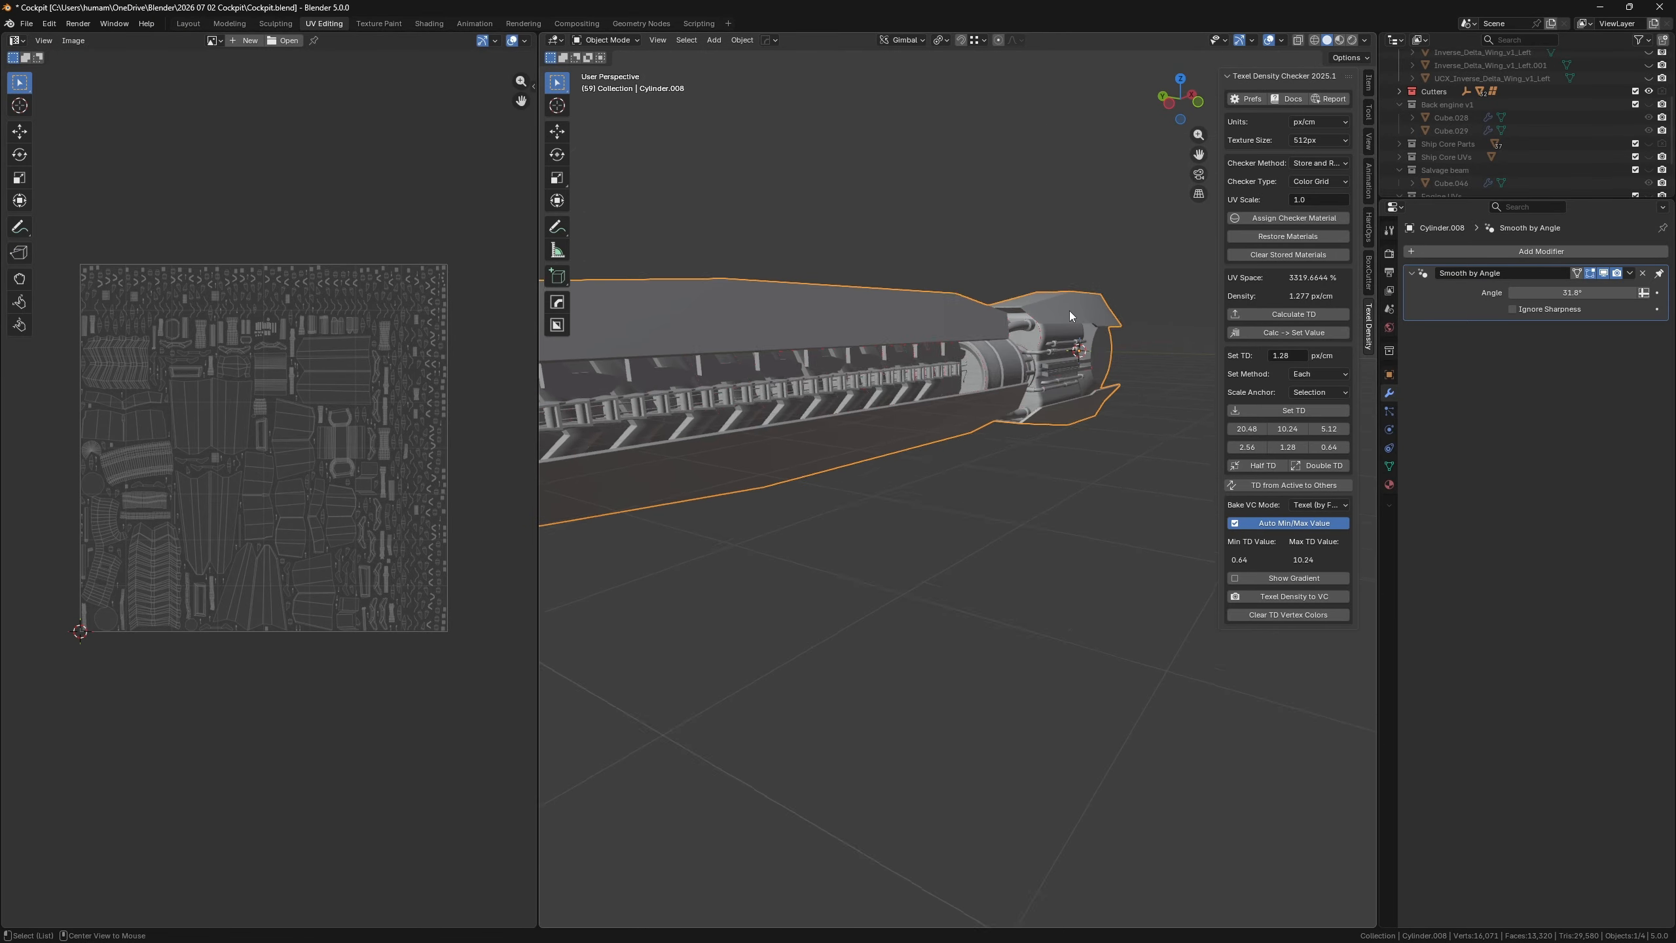
{"action": "middle_click_drag", "start_coordinate": [1069, 310], "coordinate": [940, 576]}
{"action": "scroll", "coordinate": [931, 533], "scroll_direction": "up", "scroll_amount": 5}
{"action": "key", "text": "Tab"}
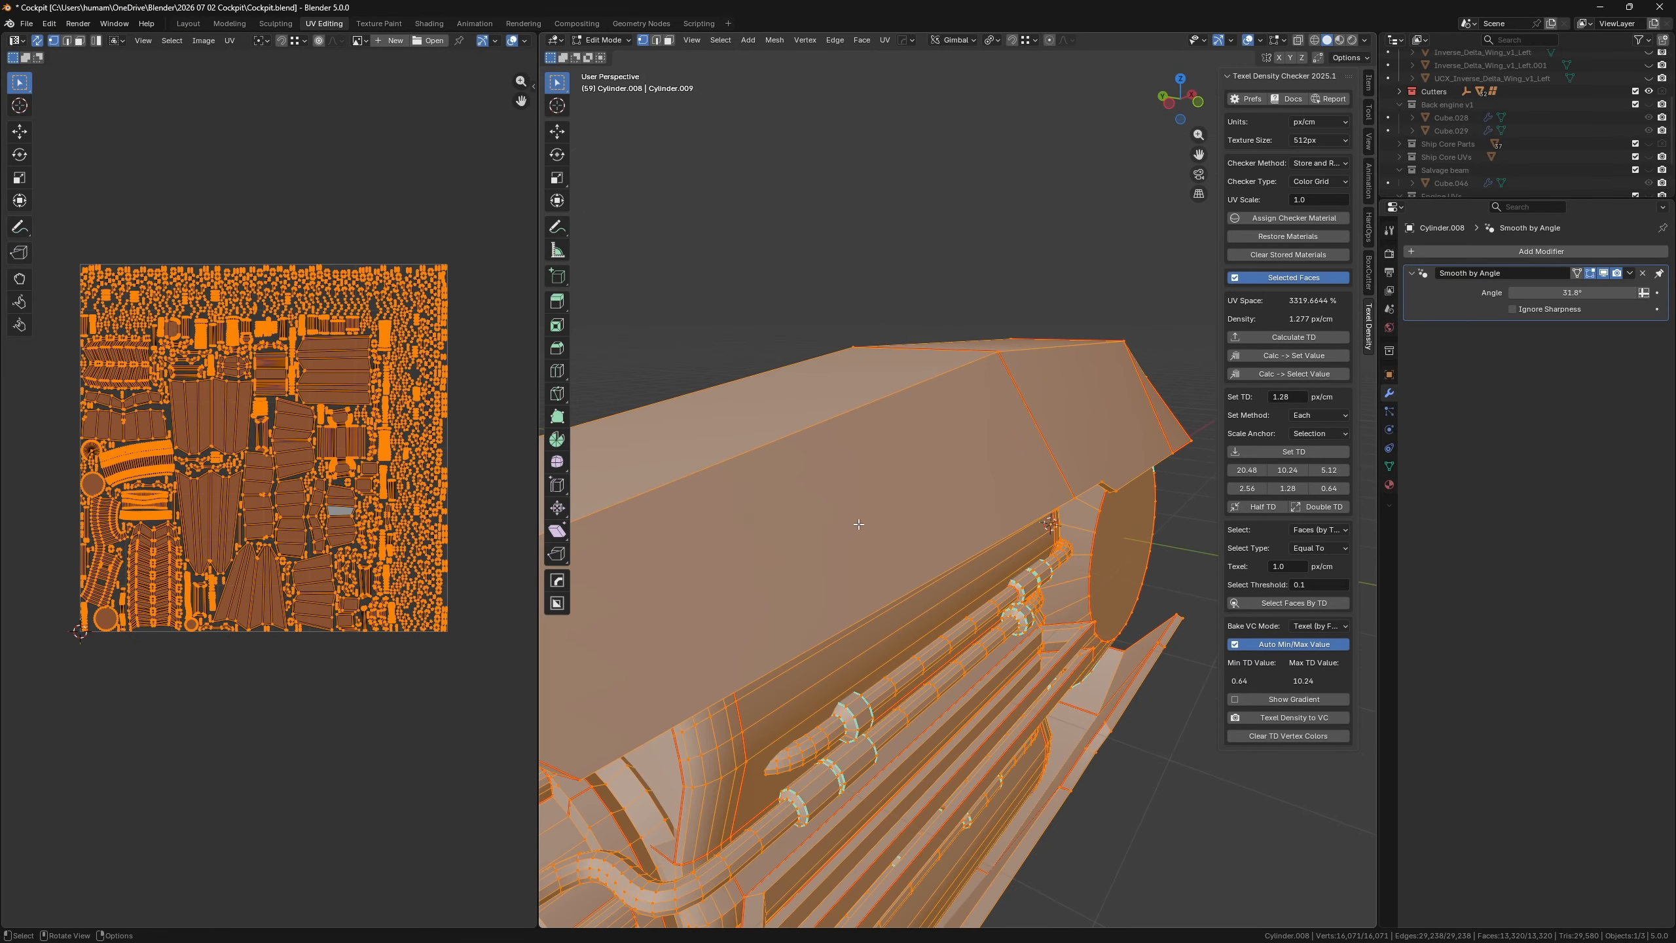
- Select only the upper and lower sloped side faces of the rear cover plates and run Make Planar Faces on them
{"action": "middle_click_drag", "start_coordinate": [856, 525], "coordinate": [888, 492]}
{"action": "scroll", "coordinate": [887, 492], "scroll_direction": "down", "scroll_amount": 1}
{"action": "key", "text": "alt+a"}
{"action": "key", "text": "3"}
{"action": "left_click", "coordinate": [862, 497]}
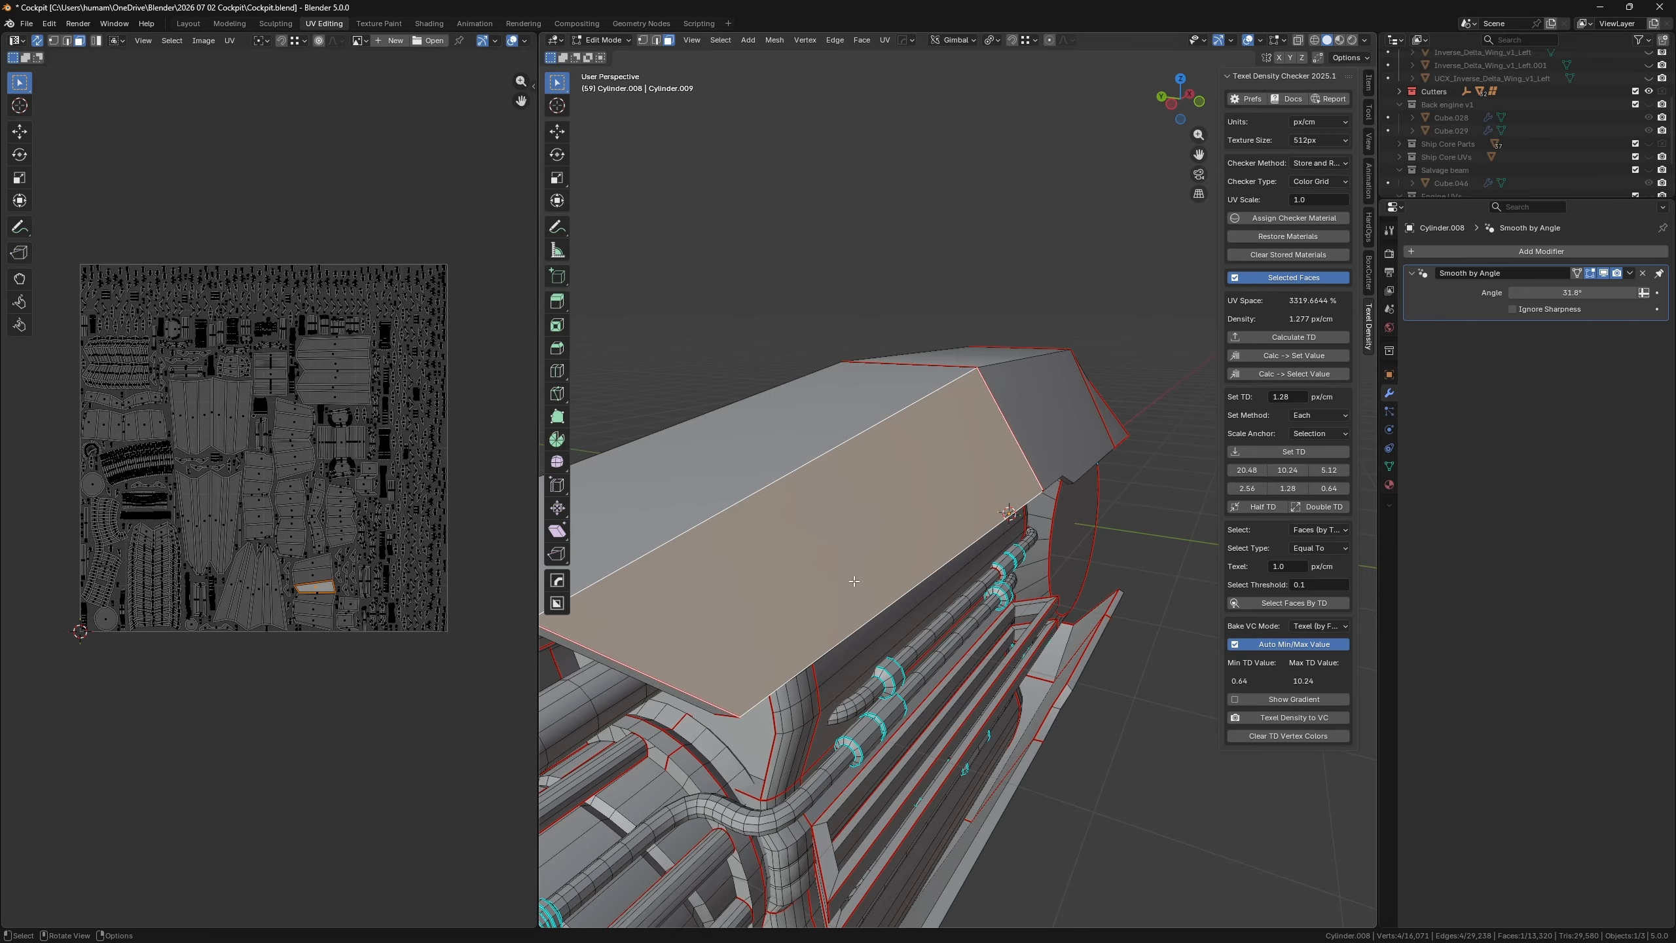
{"action": "key", "text": "ctrl+KP_1"}
{"action": "middle_click_drag", "start_coordinate": [979, 517], "coordinate": [847, 508]}
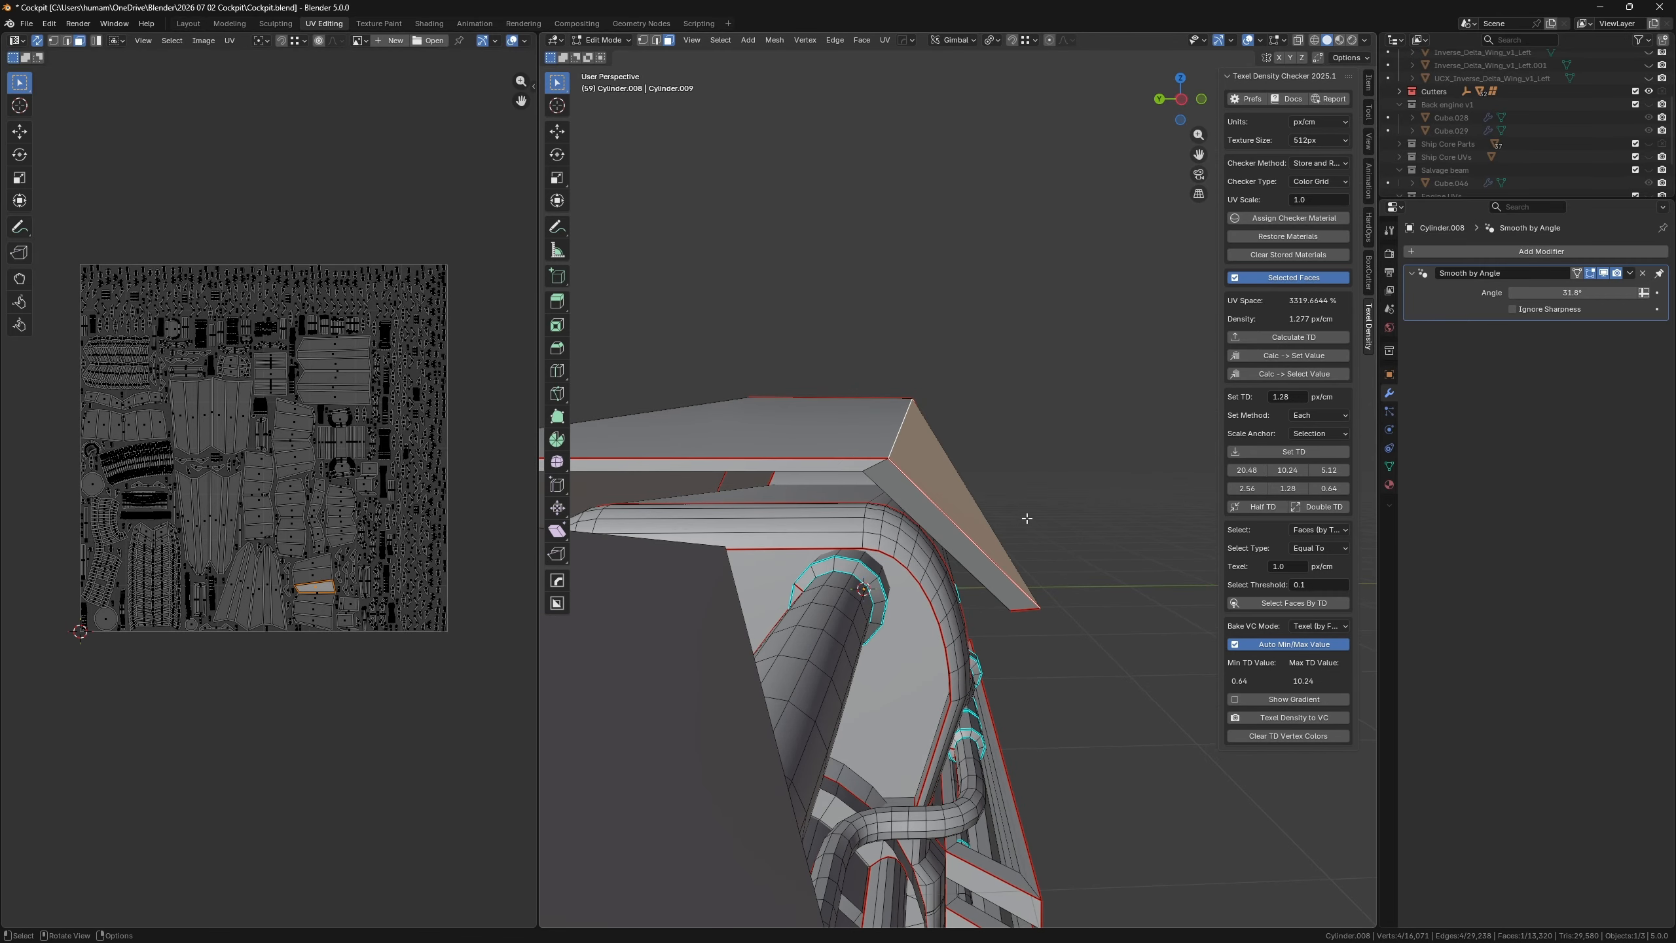
{"action": "middle_click_drag", "start_coordinate": [1050, 513], "coordinate": [915, 561]}
{"action": "left_click", "coordinate": [911, 791], "text": "shift"}
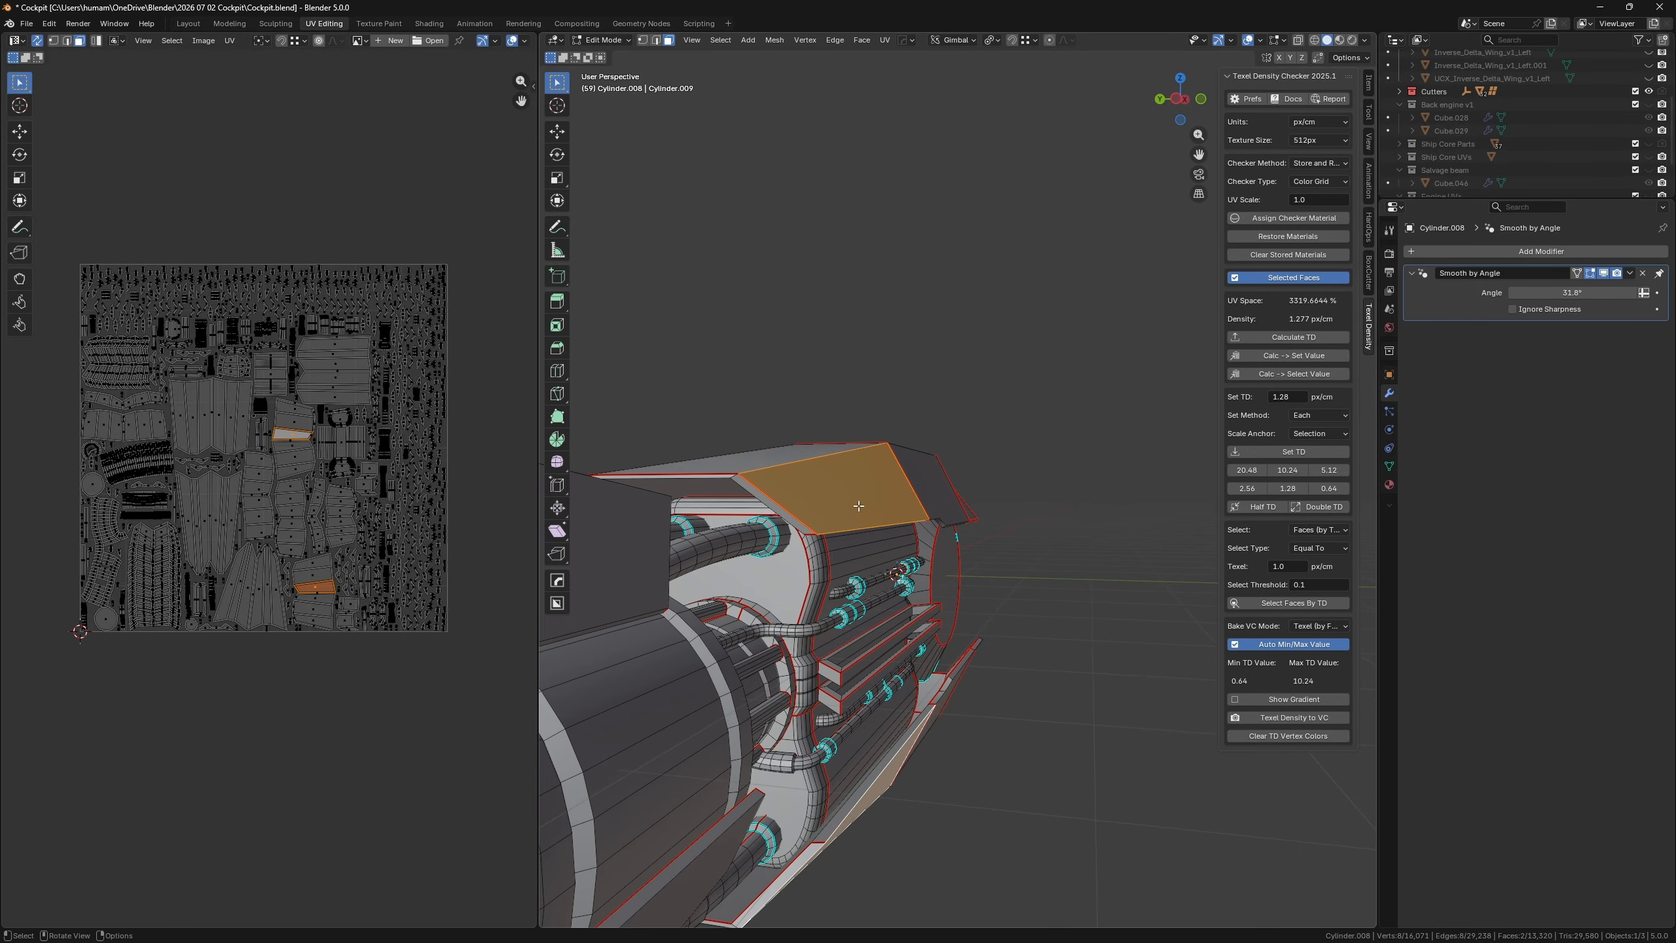
{"action": "key", "text": "F3"}
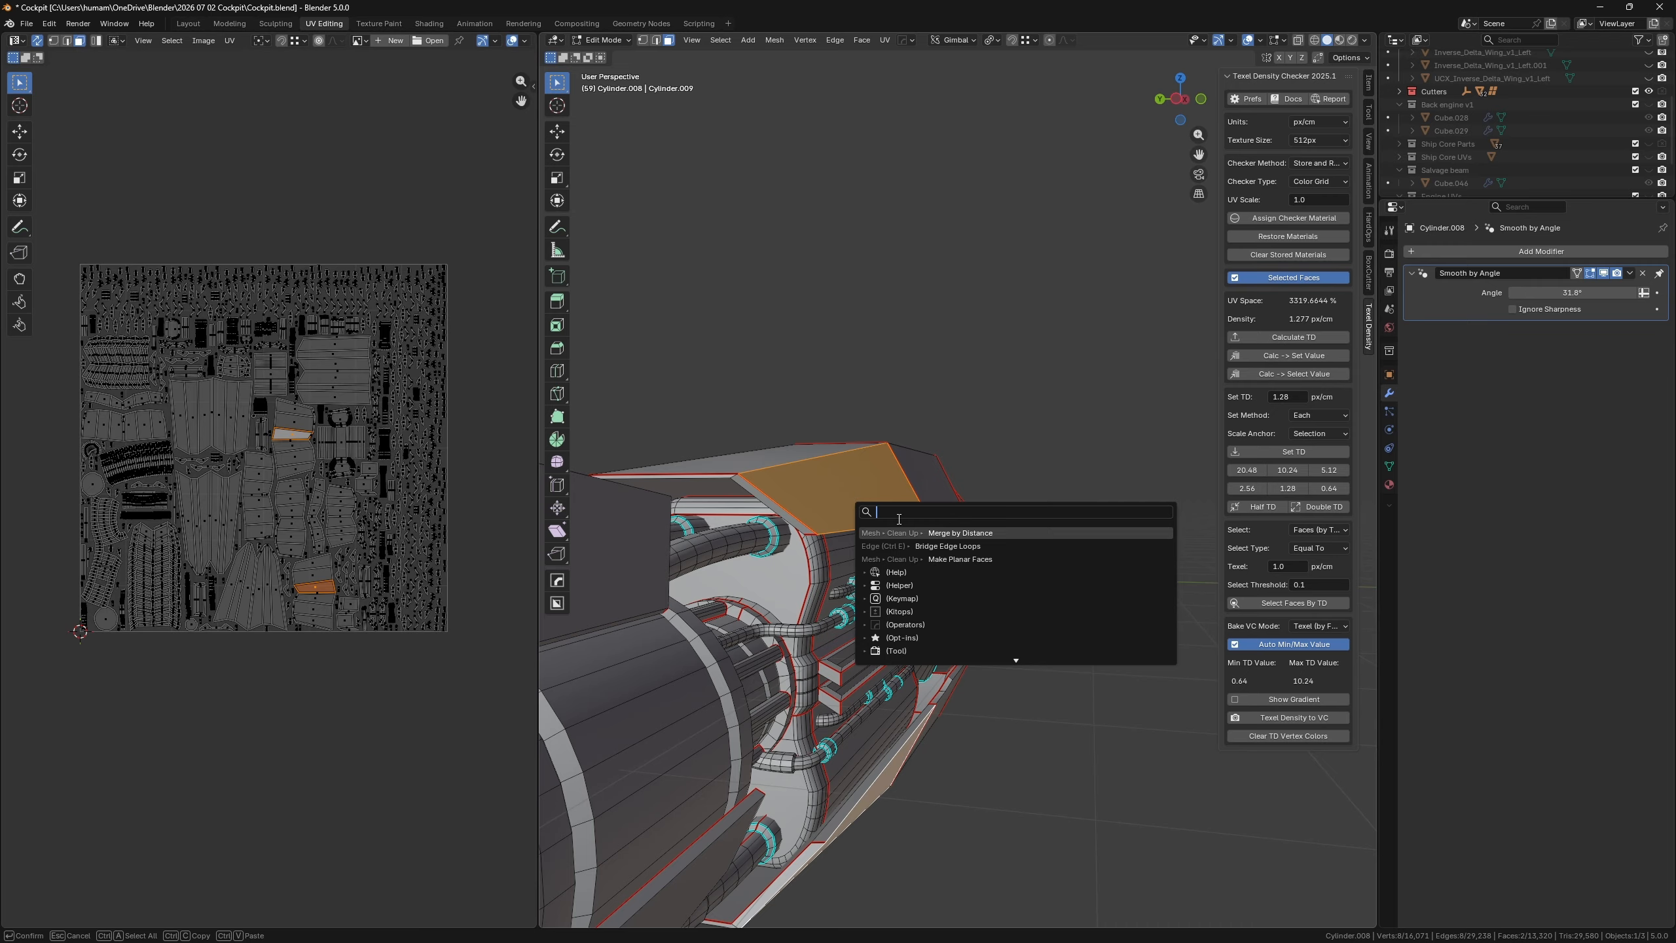
{"action": "left_click", "coordinate": [973, 560]}
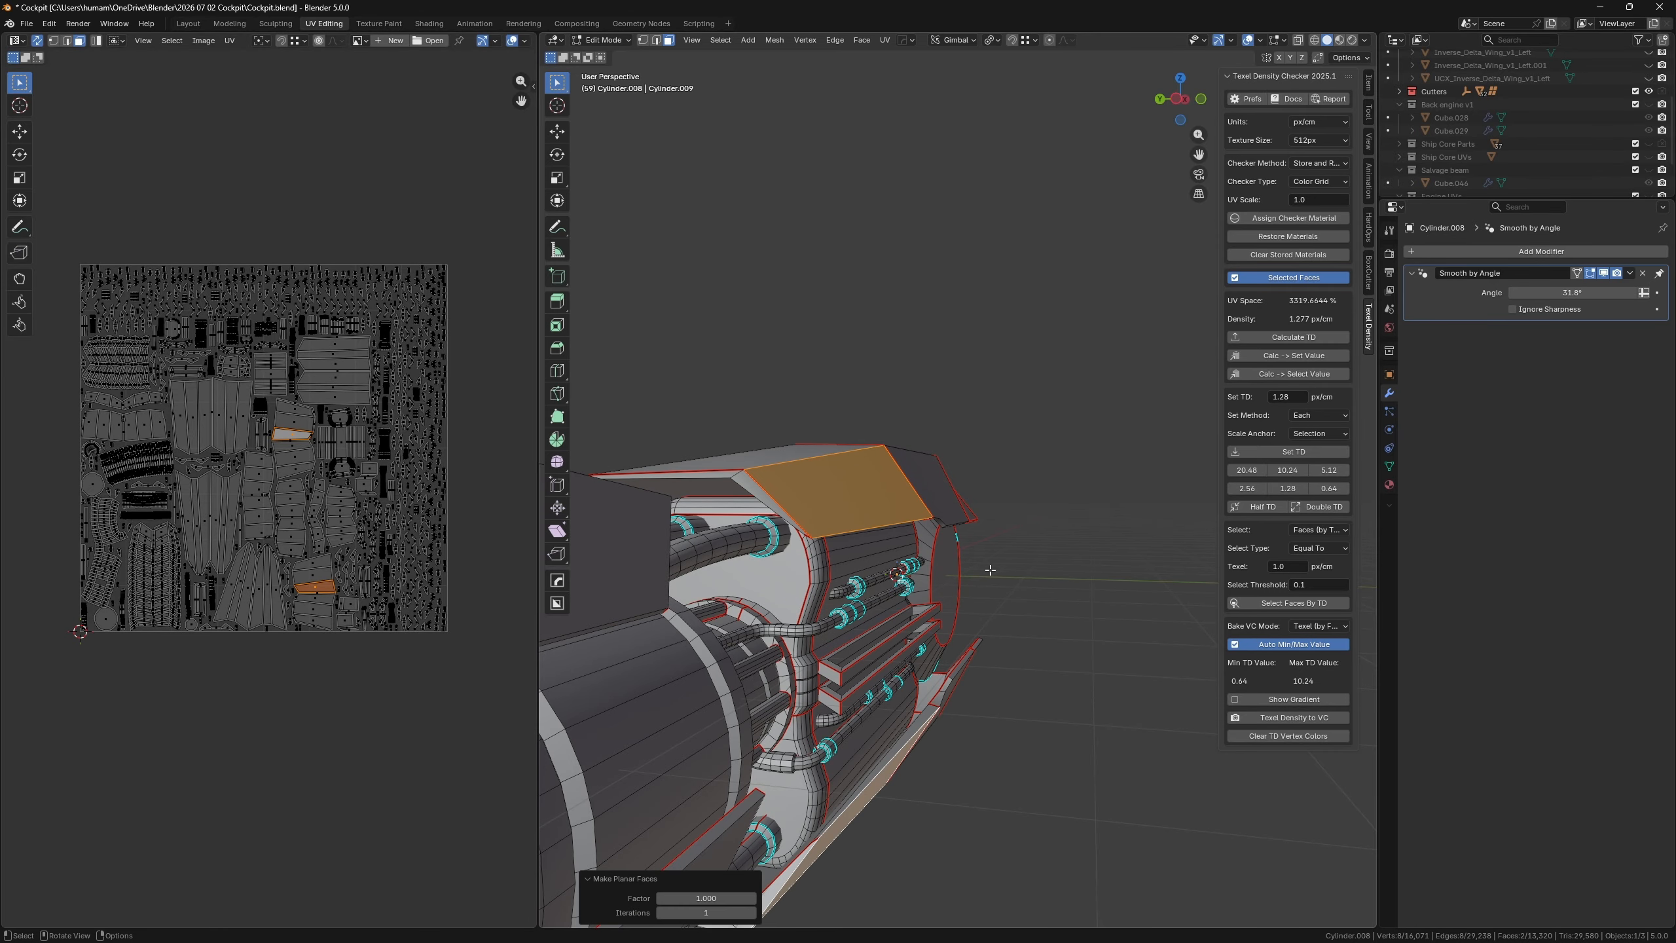
- Inspect the rear cover's sloped faces and their surroundings for distortion, then return to Object Mode
{"action": "middle_click_drag", "start_coordinate": [990, 570], "coordinate": [957, 507]}
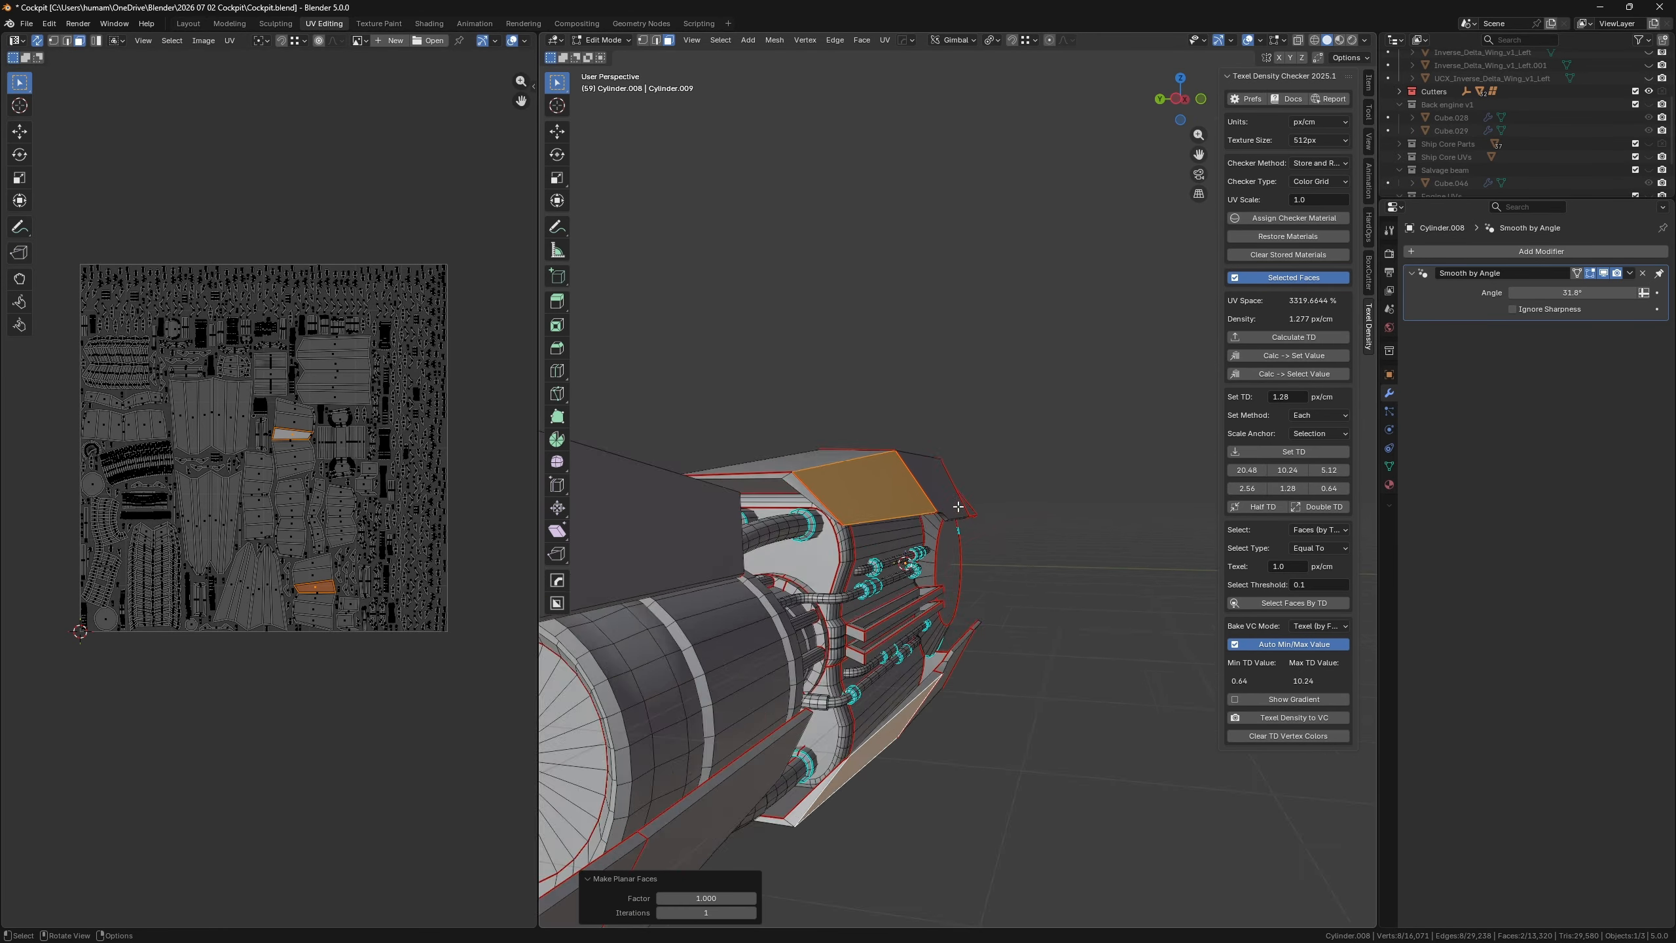
{"action": "scroll", "coordinate": [957, 506], "scroll_direction": "up", "scroll_amount": 8}
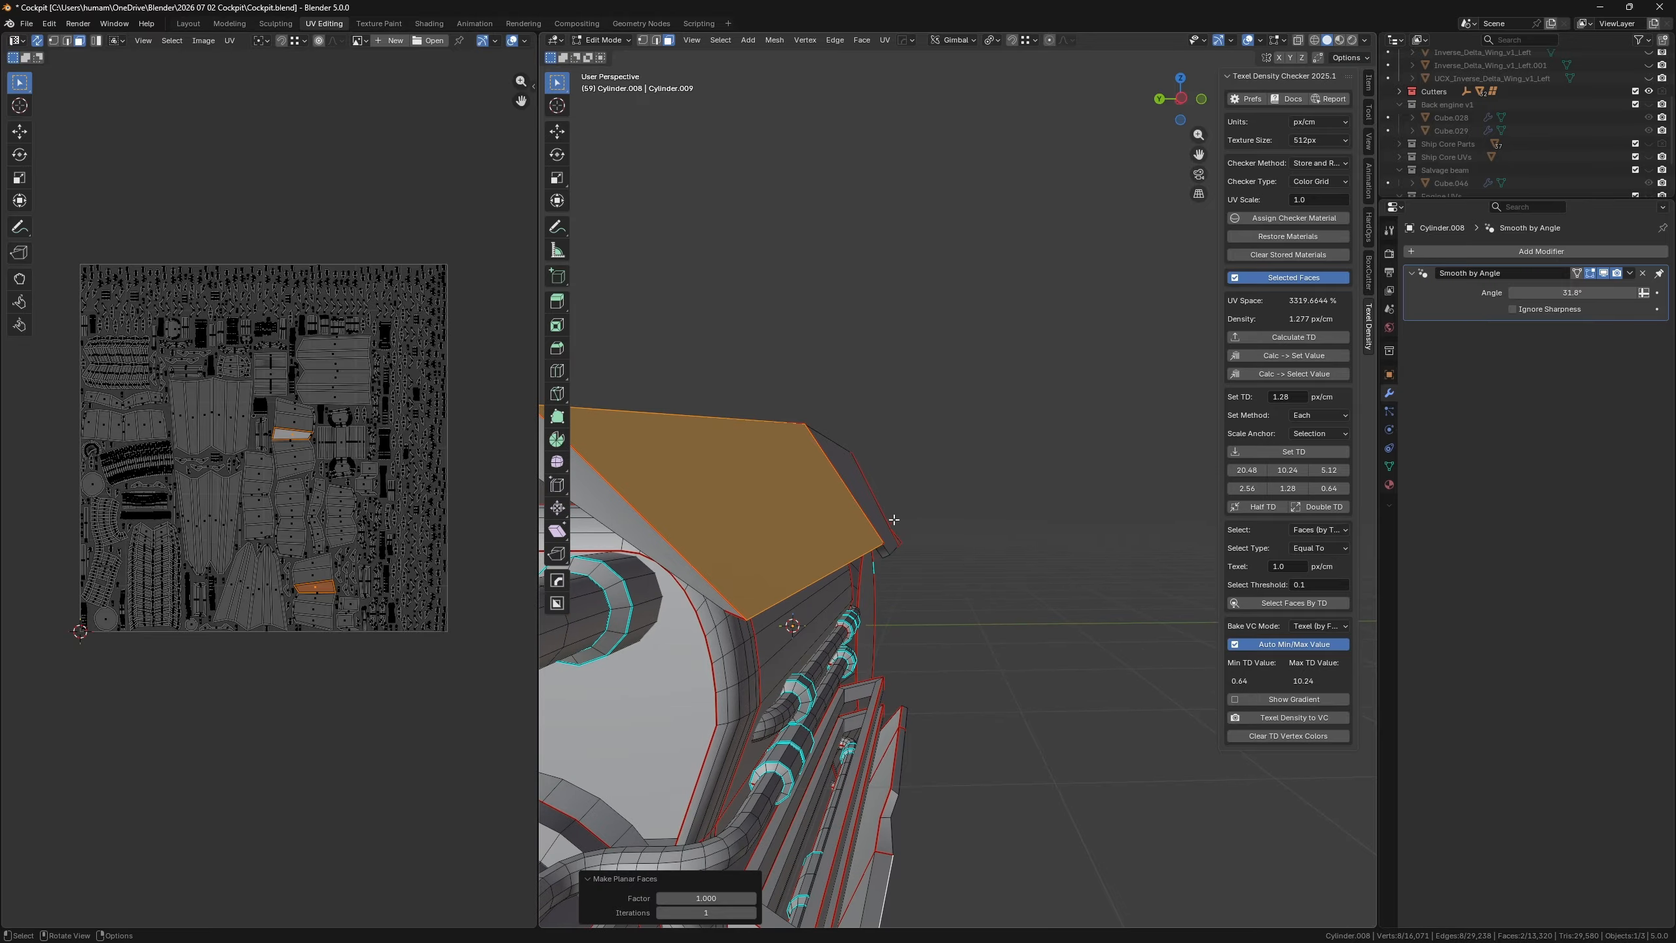
{"action": "left_click", "coordinate": [872, 518]}
{"action": "middle_click_drag", "start_coordinate": [956, 557], "coordinate": [969, 658]}
{"action": "middle_click_drag", "start_coordinate": [969, 659], "coordinate": [911, 544]}
{"action": "scroll", "coordinate": [869, 643], "scroll_direction": "down", "scroll_amount": 4}
{"action": "scroll", "coordinate": [916, 541], "scroll_direction": "up", "scroll_amount": 6}
{"action": "scroll", "coordinate": [876, 551], "scroll_direction": "down", "scroll_amount": 6}
{"action": "scroll", "coordinate": [895, 543], "scroll_direction": "up", "scroll_amount": 2}
{"action": "key", "text": "Tab"}
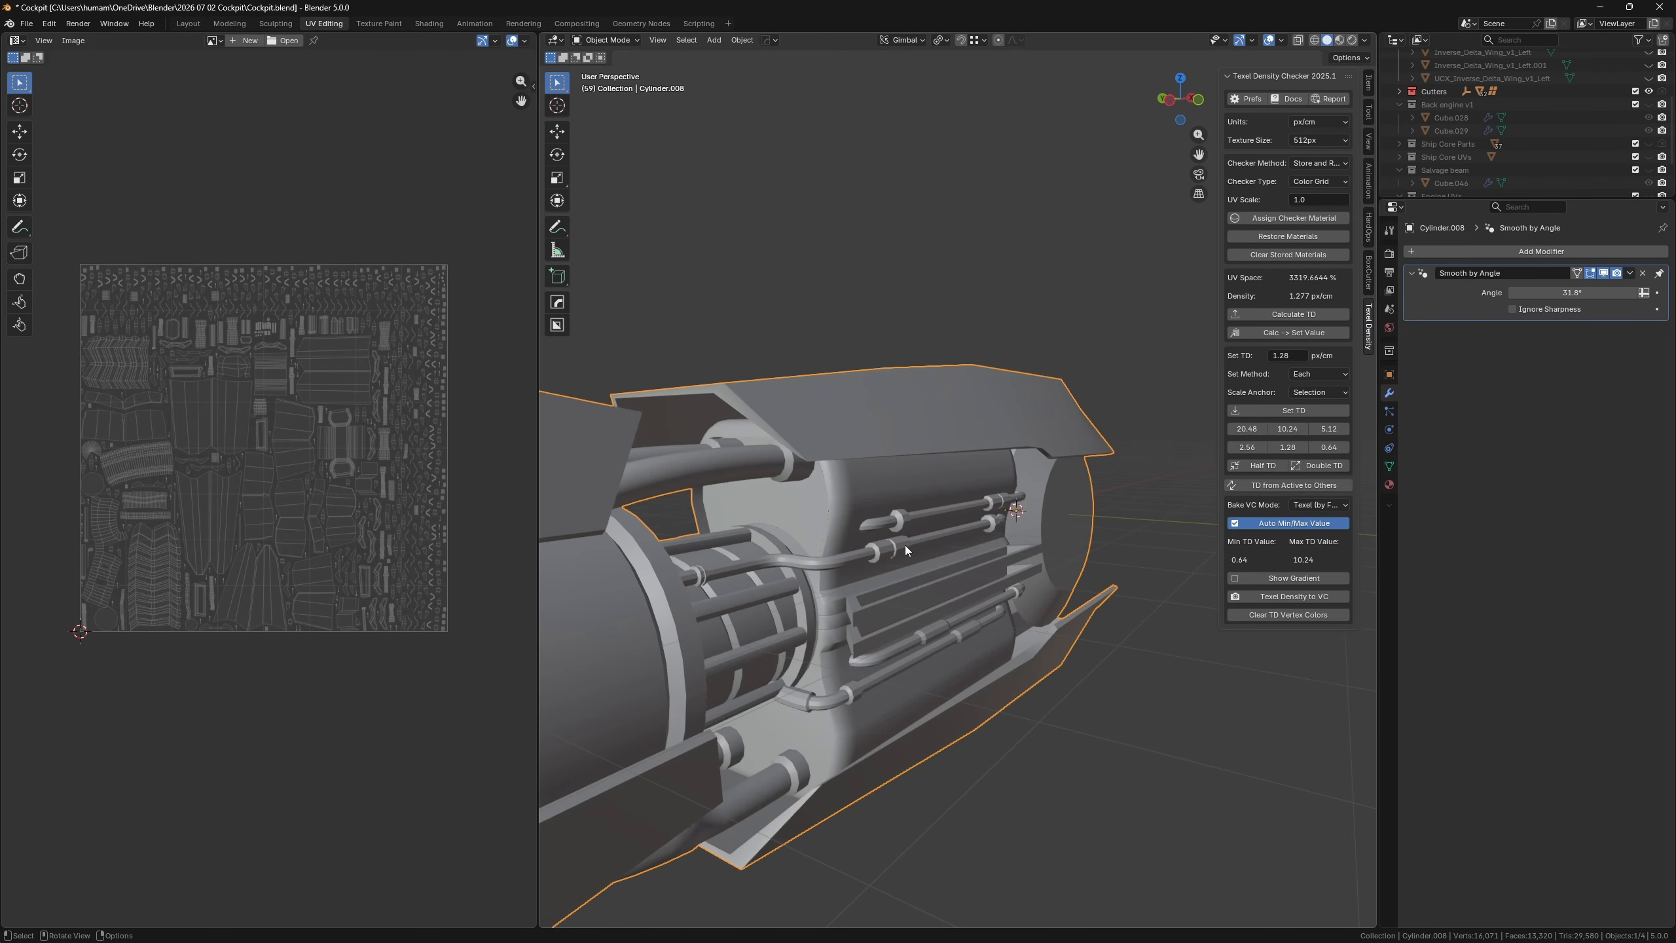
- Apply Shade Auto Smooth to the laser gun and set its angle to 37.1° while checking the rear housing's shading
{"action": "right_click", "coordinate": [877, 532]}
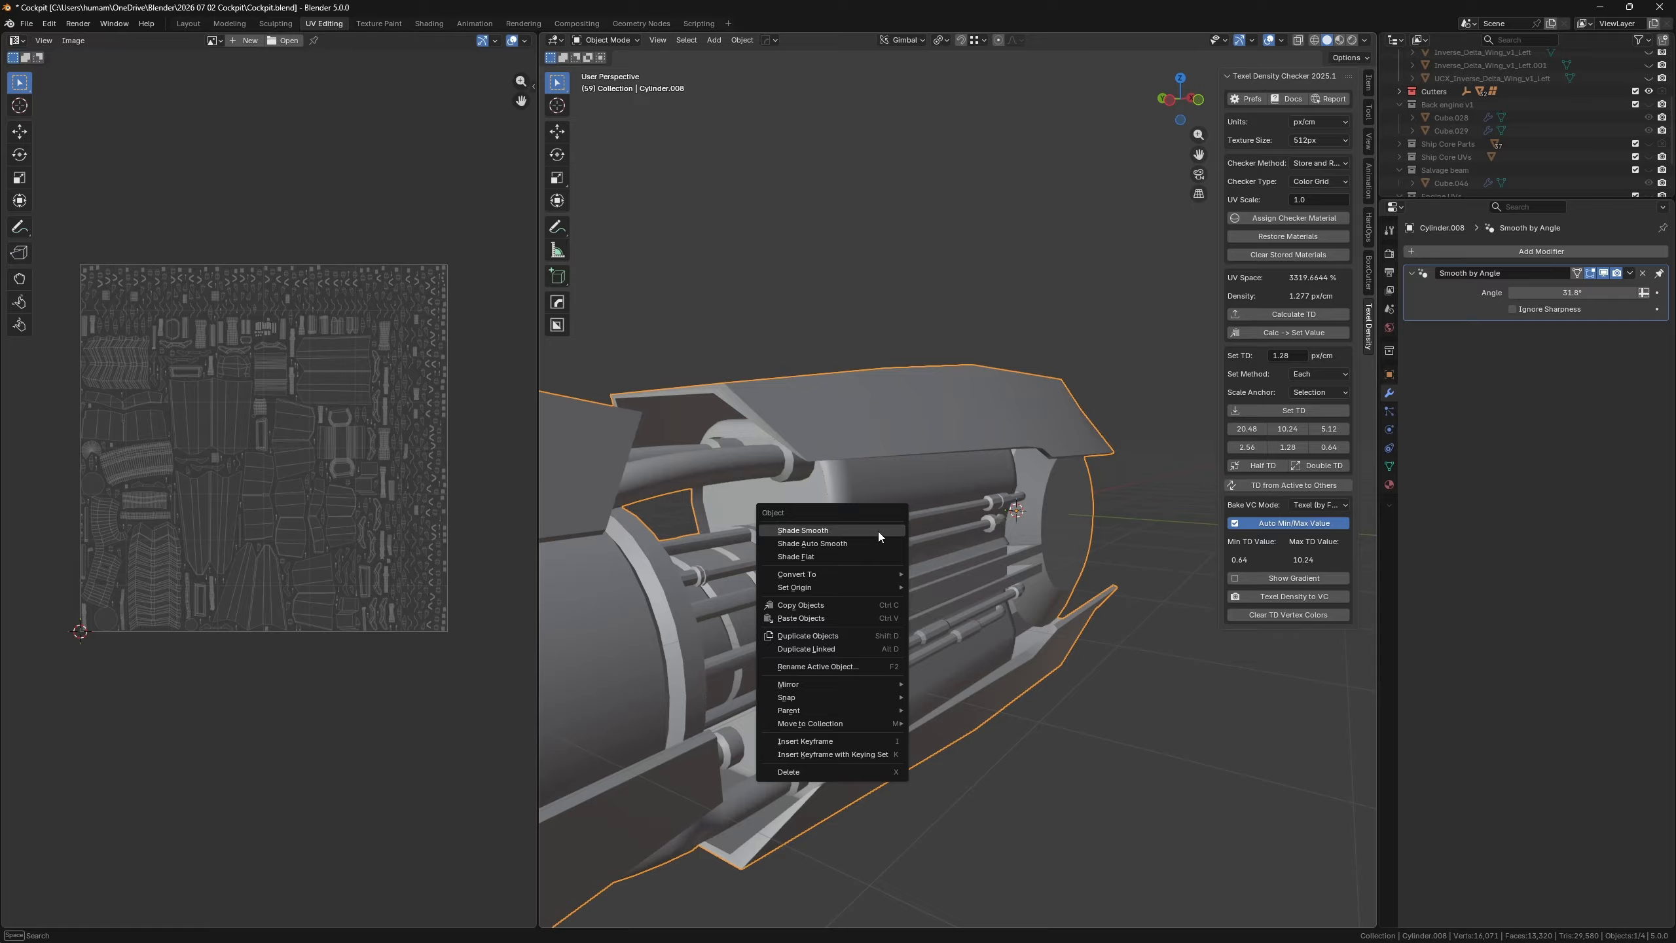
{"action": "left_click", "coordinate": [818, 540]}
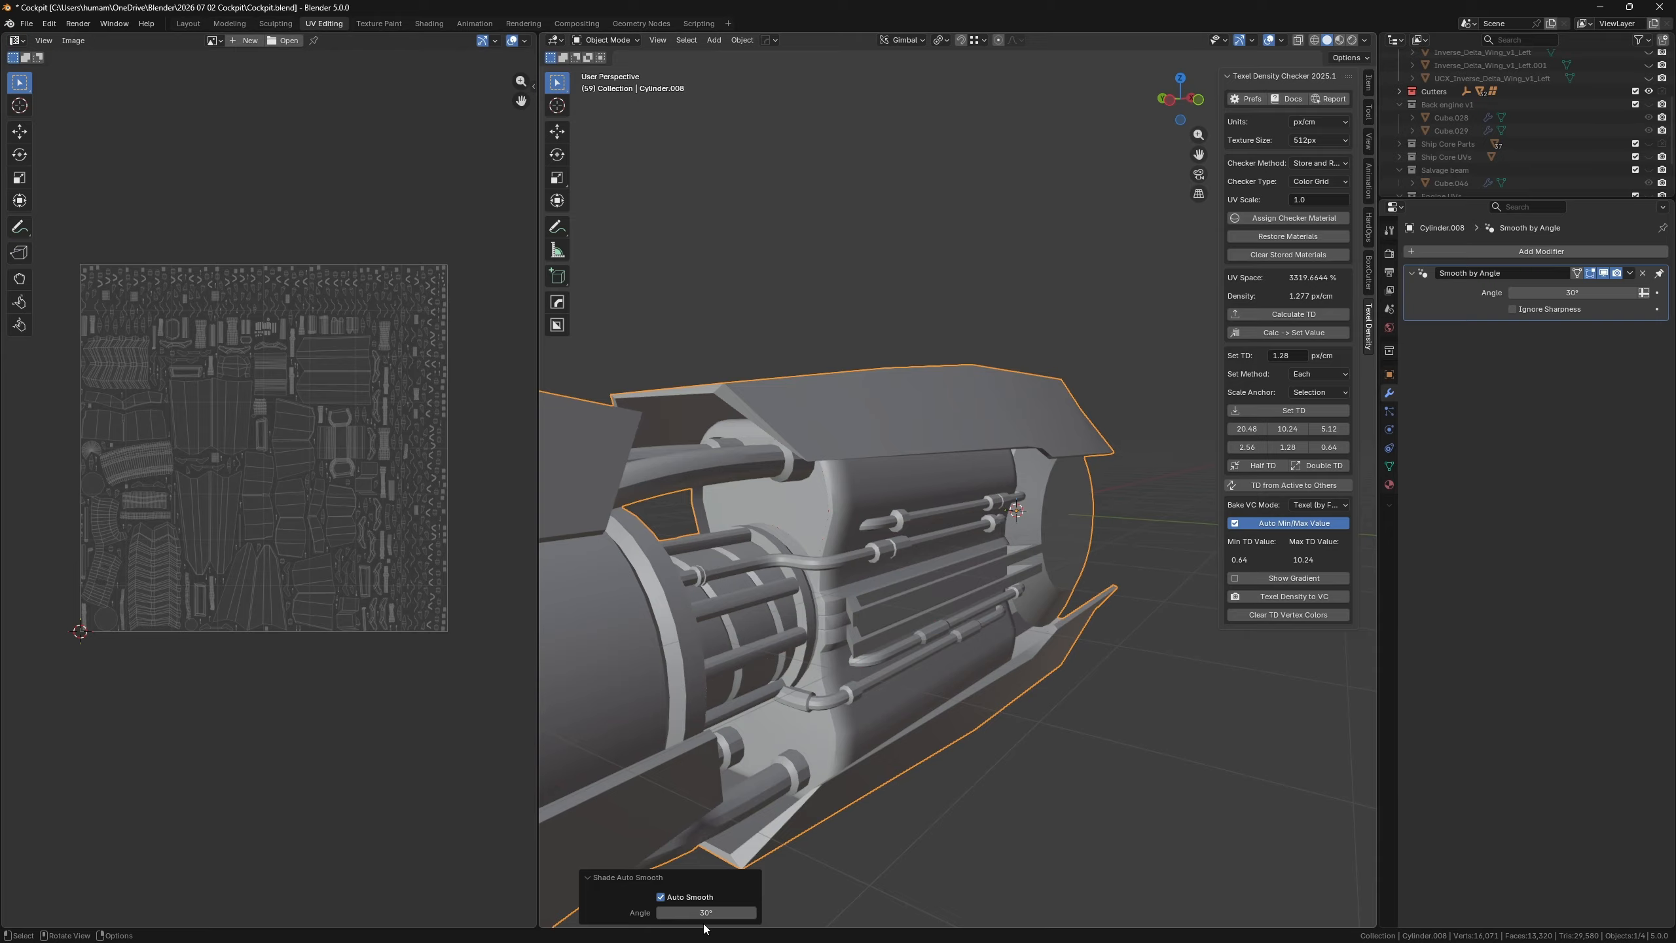
{"action": "scroll", "coordinate": [858, 581], "scroll_direction": "up", "scroll_amount": 5}
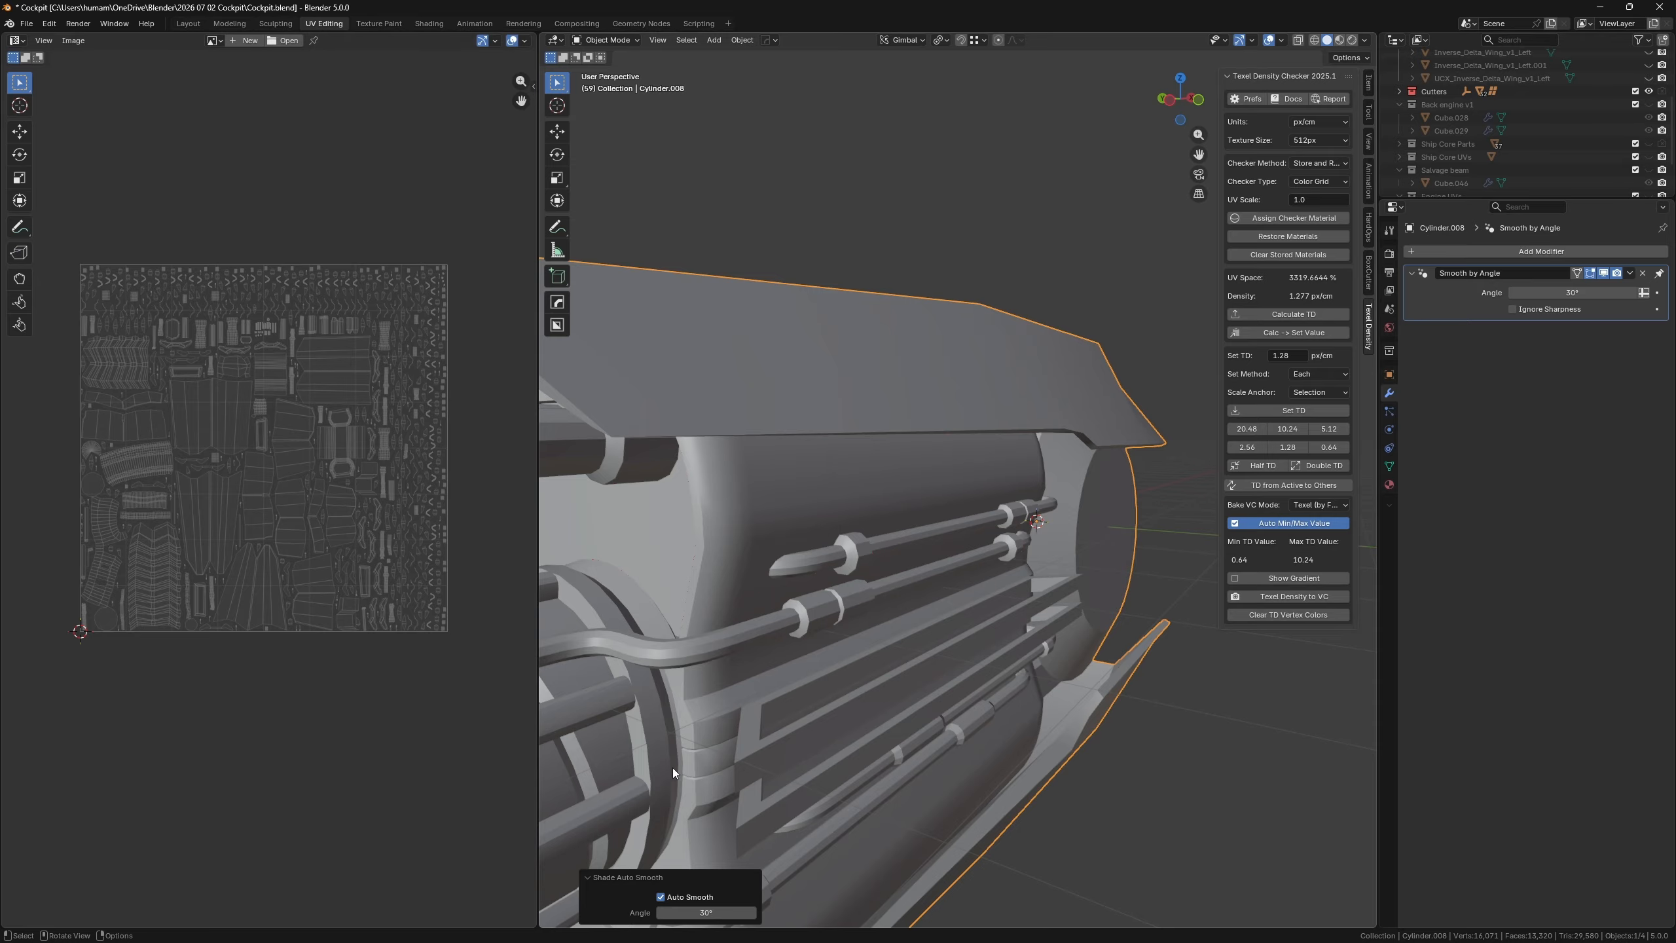
{"action": "mouse_move", "coordinate": [755, 918]}
{"action": "left_mouse_down"}
{"action": "mouse_move", "coordinate": [657, 916]}
{"action": "mouse_move", "coordinate": [726, 915]}
{"action": "mouse_move", "coordinate": [660, 918]}
{"action": "mouse_move", "coordinate": [708, 910]}
{"action": "left_mouse_up"}
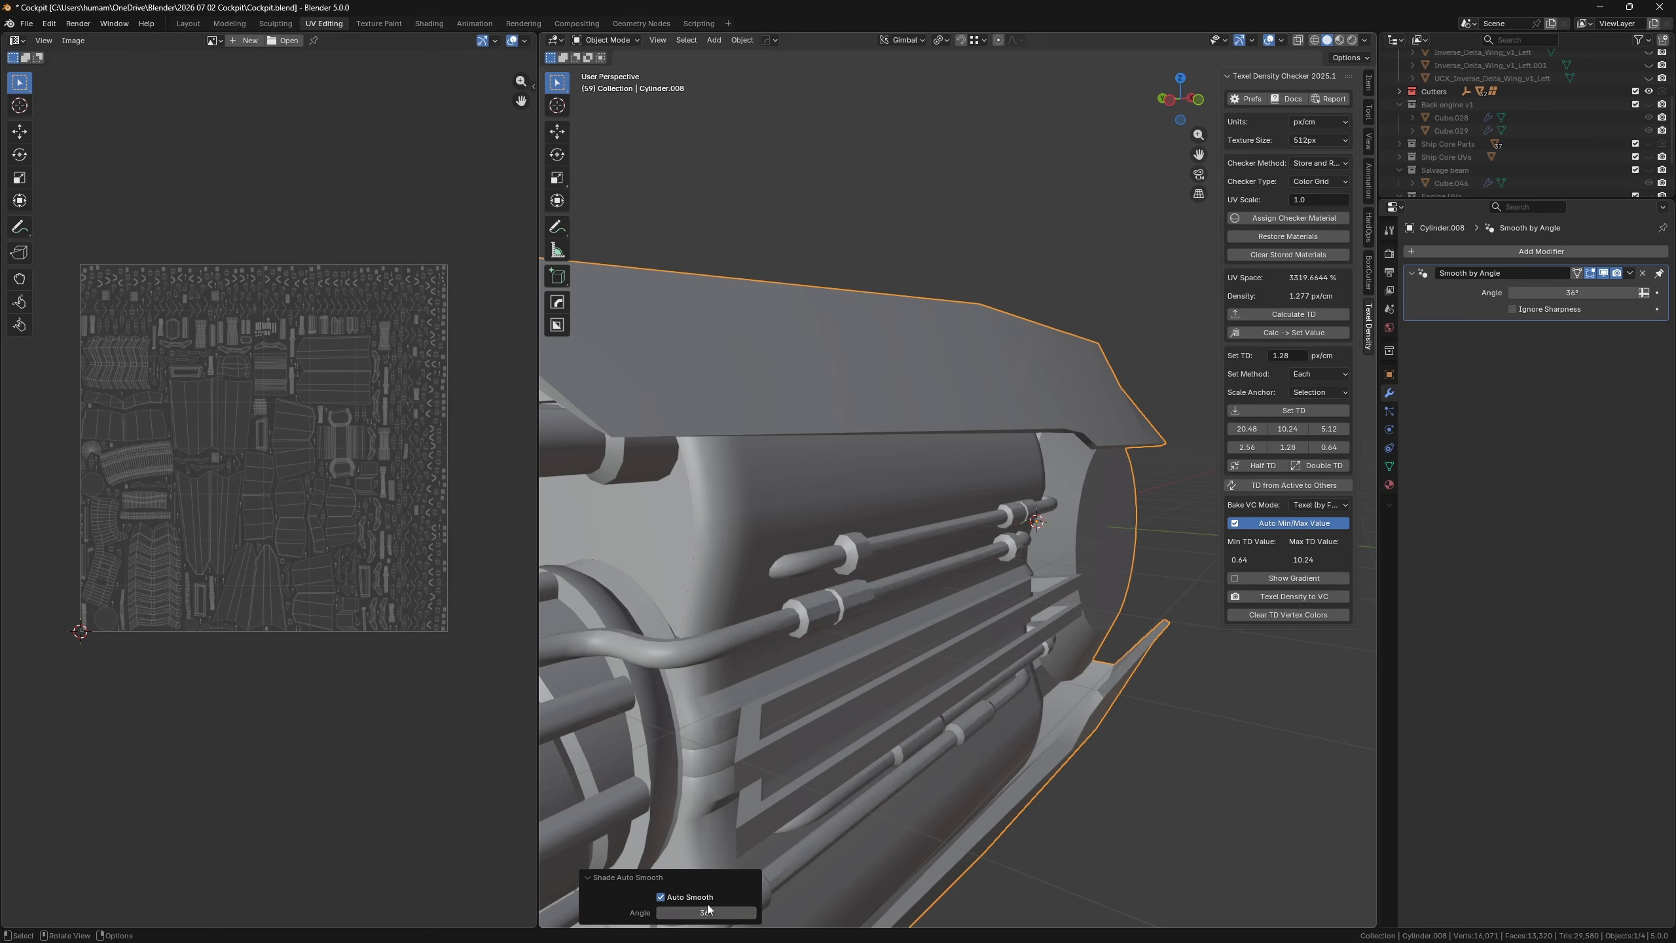
{"action": "left_click", "coordinate": [751, 917]}
{"action": "left_click", "coordinate": [751, 913]}
{"action": "left_click", "coordinate": [751, 913]}
{"action": "left_click", "coordinate": [752, 913]}
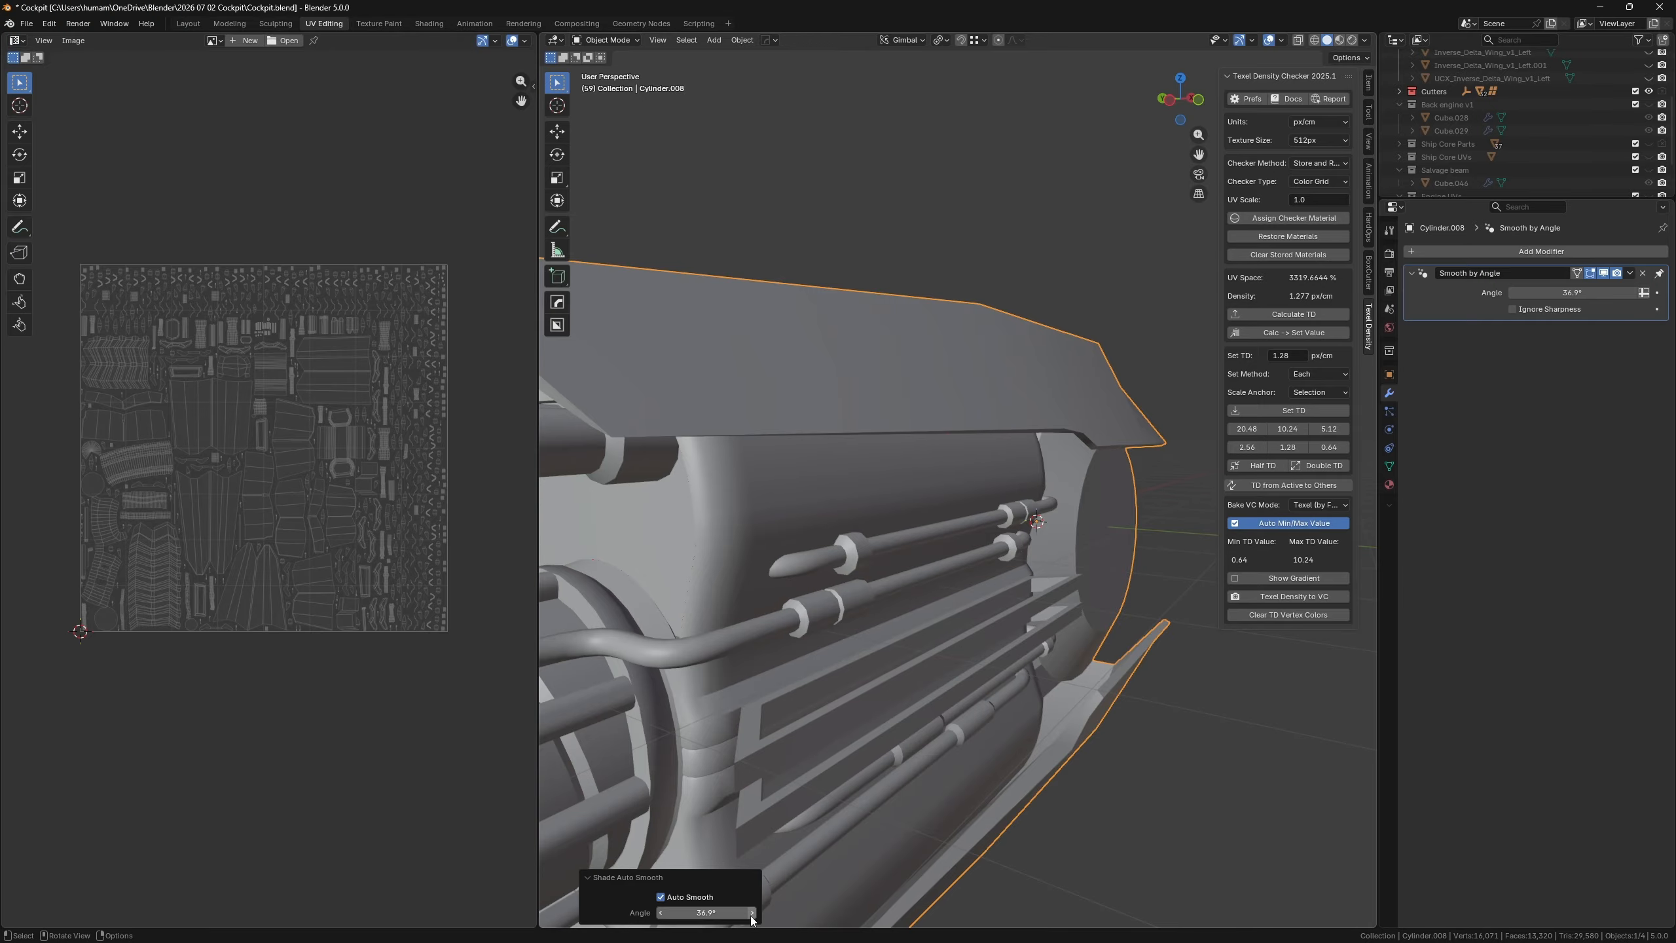
{"action": "left_click", "coordinate": [751, 912]}
{"action": "left_click", "coordinate": [751, 912]}
{"action": "scroll", "coordinate": [1019, 660], "scroll_direction": "down", "scroll_amount": 3}
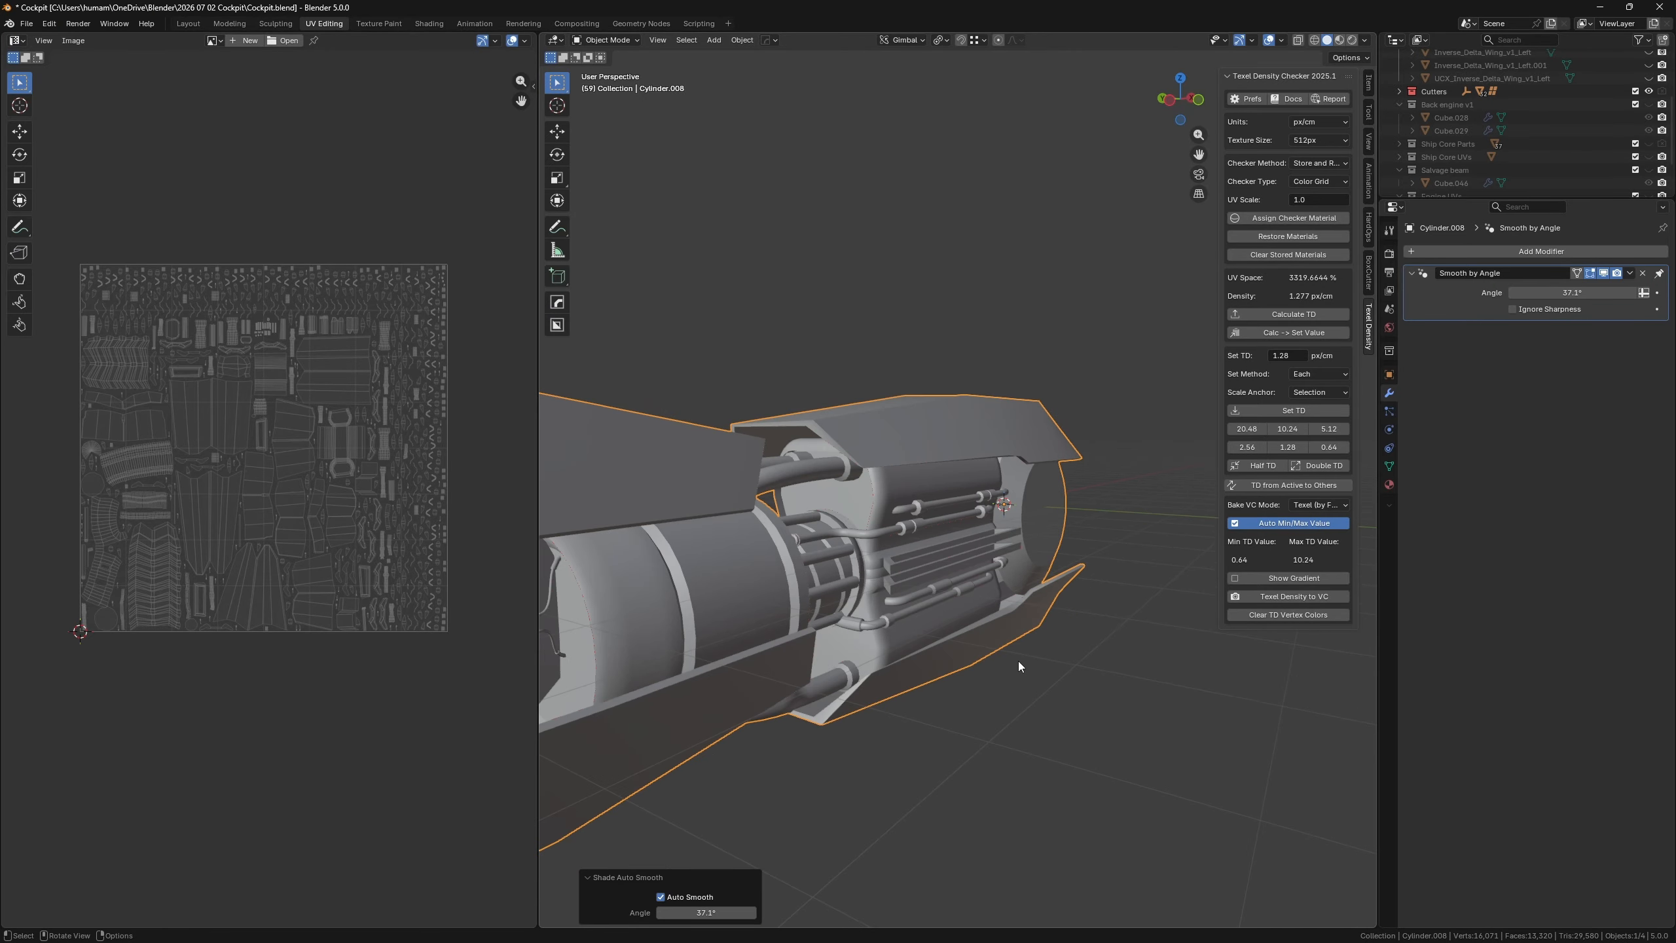
{"action": "scroll", "coordinate": [1020, 662], "scroll_direction": "down", "scroll_amount": 3}
{"action": "middle_click_drag", "start_coordinate": [827, 611], "coordinate": [943, 506]}
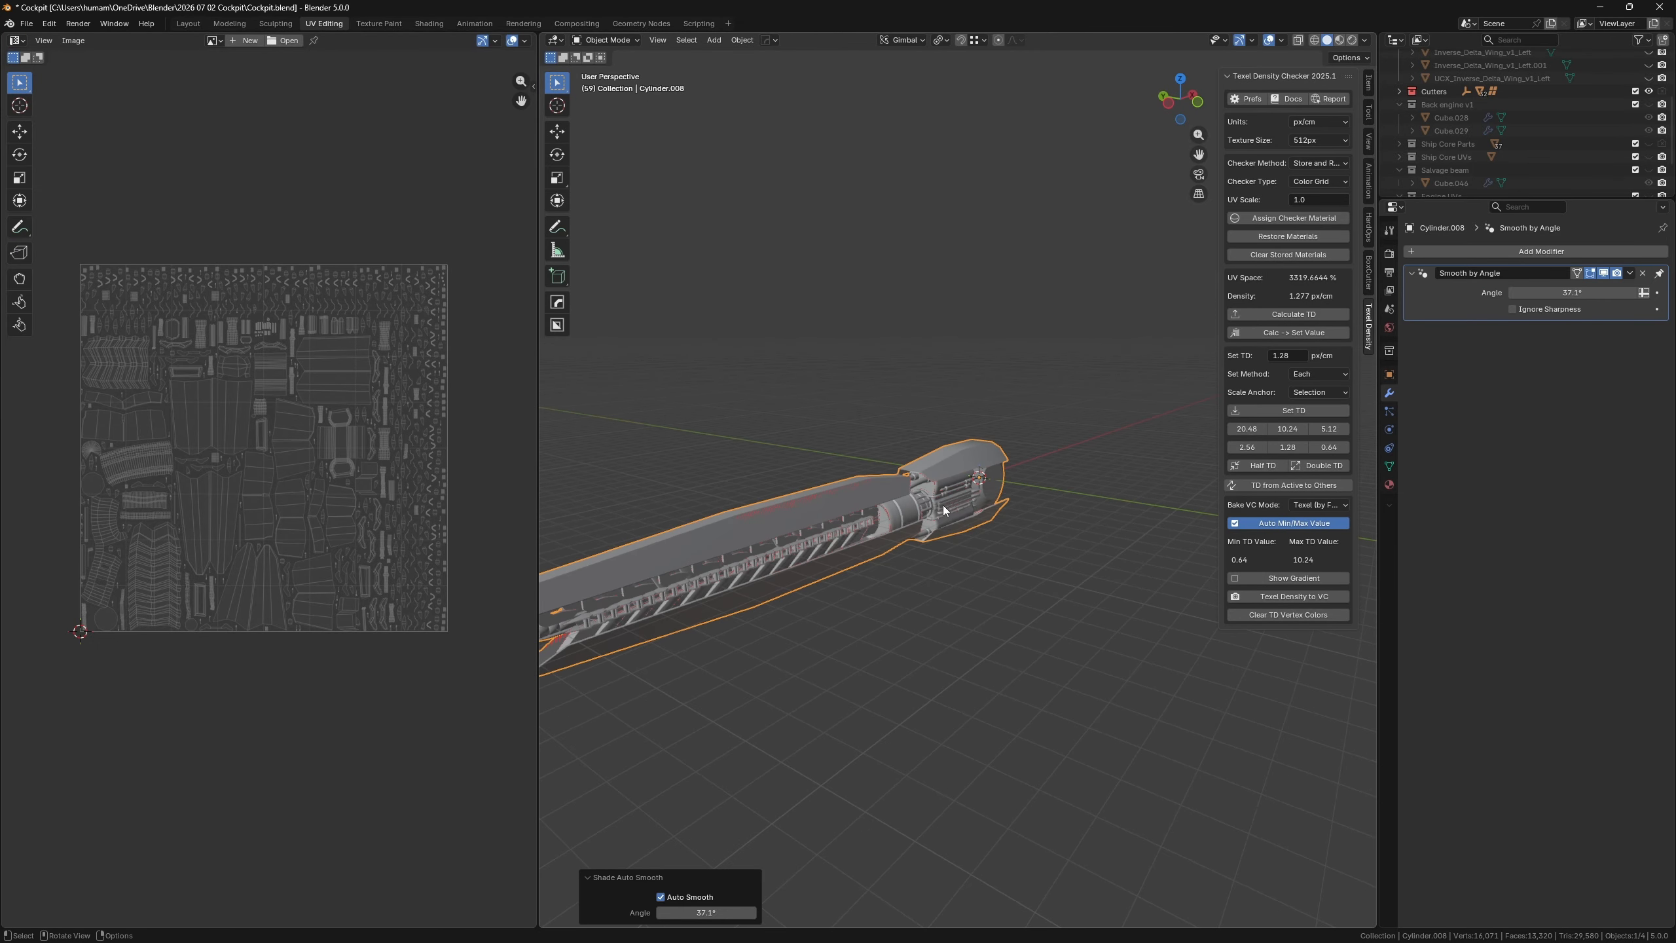
{"action": "key", "text": "Tab"}
{"action": "key", "text": "Tab"}
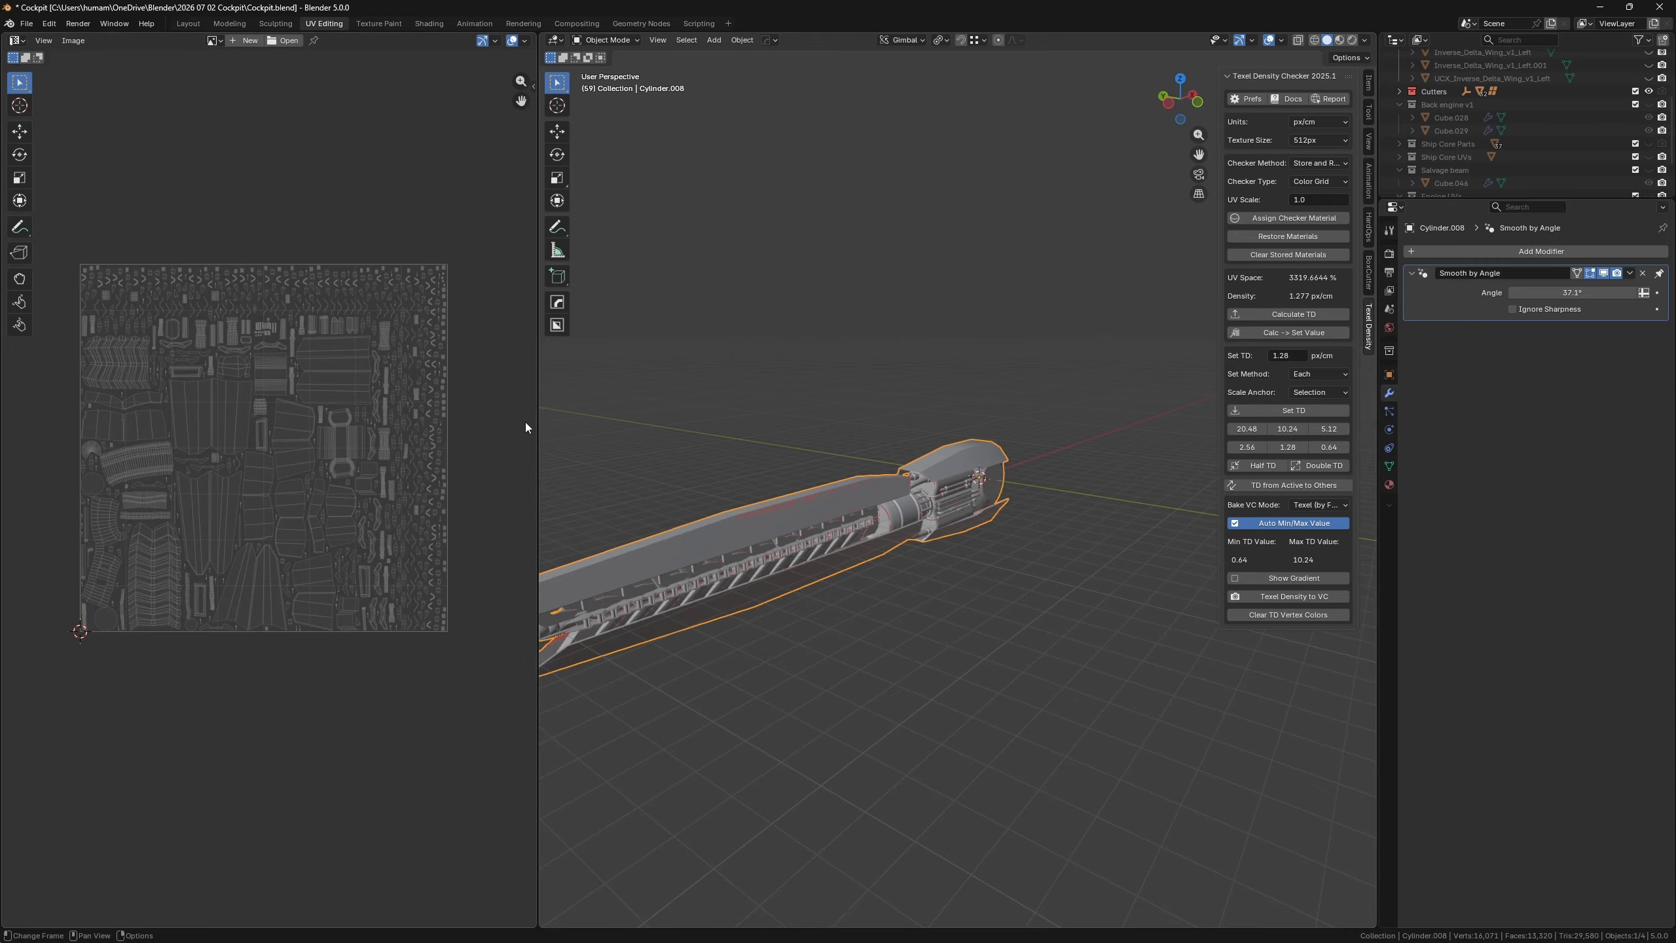
{"action": "left_click", "coordinate": [26, 23]}
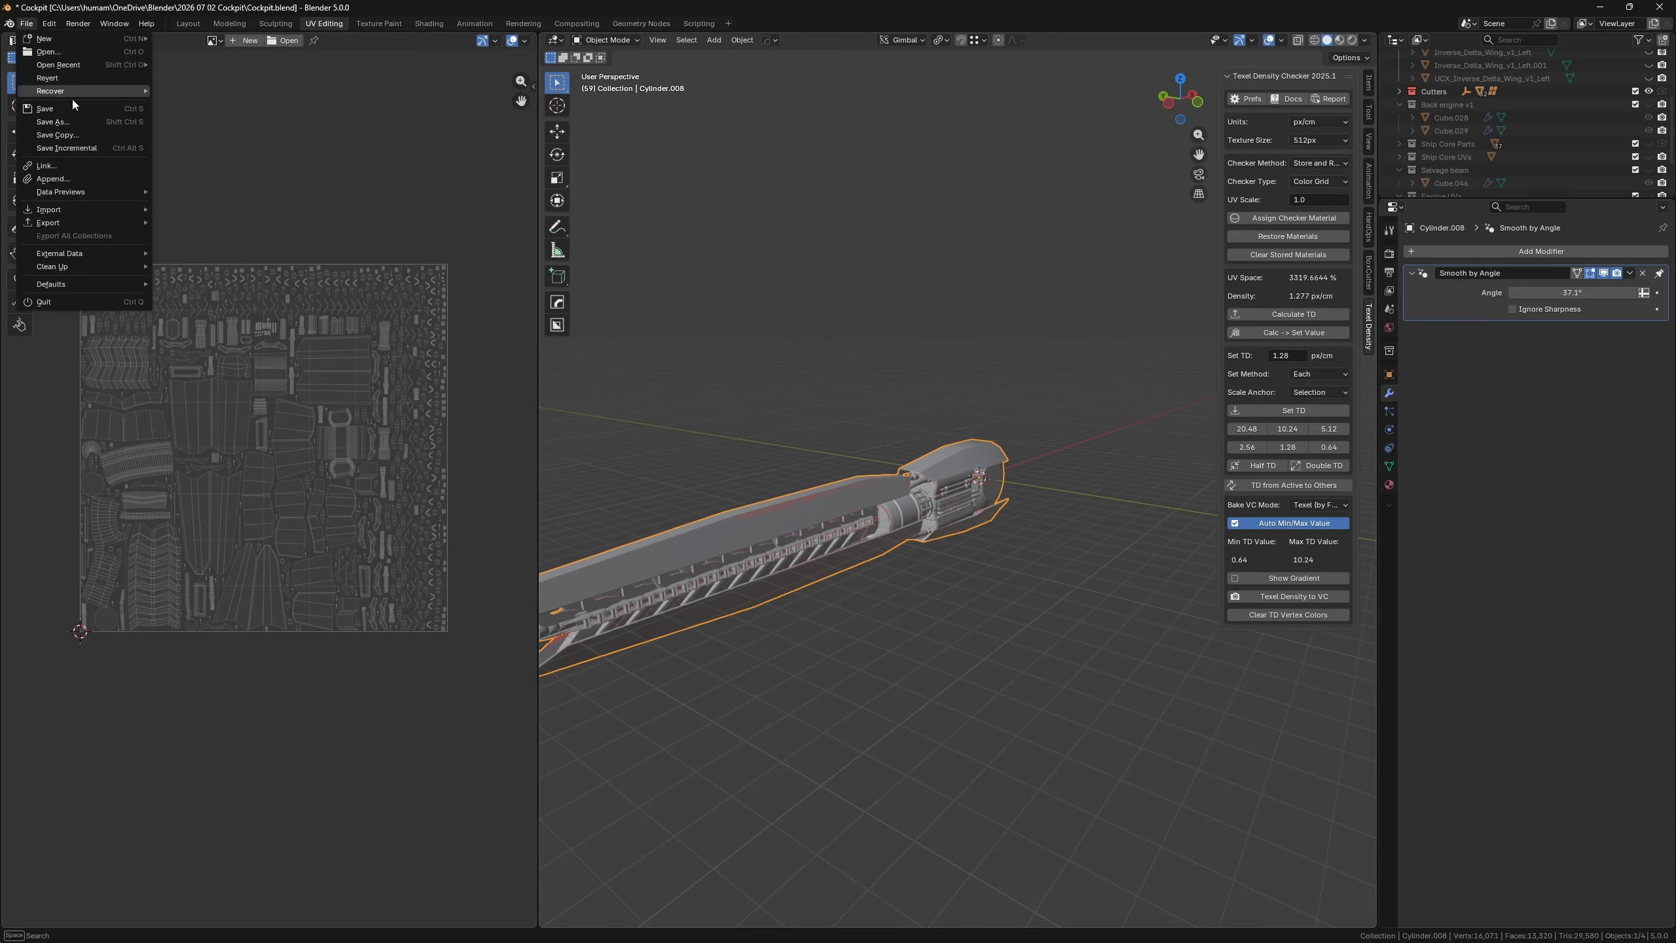
{"action": "mouse_move", "coordinate": [73, 222]}
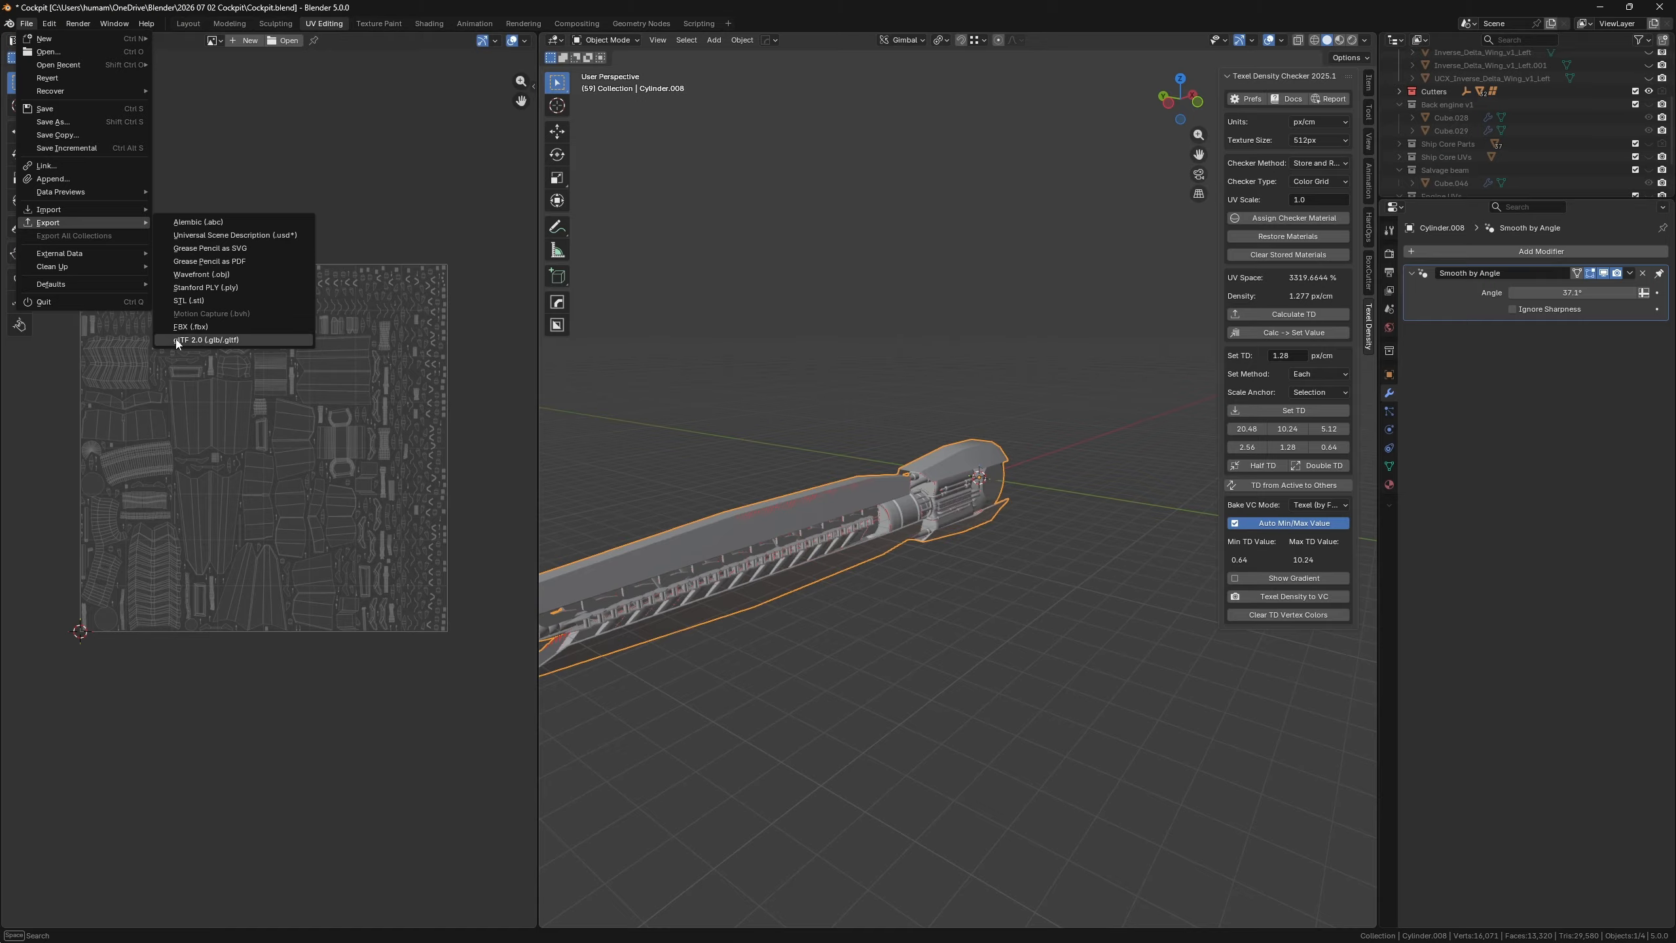
{"action": "mouse_move", "coordinate": [113, 263]}
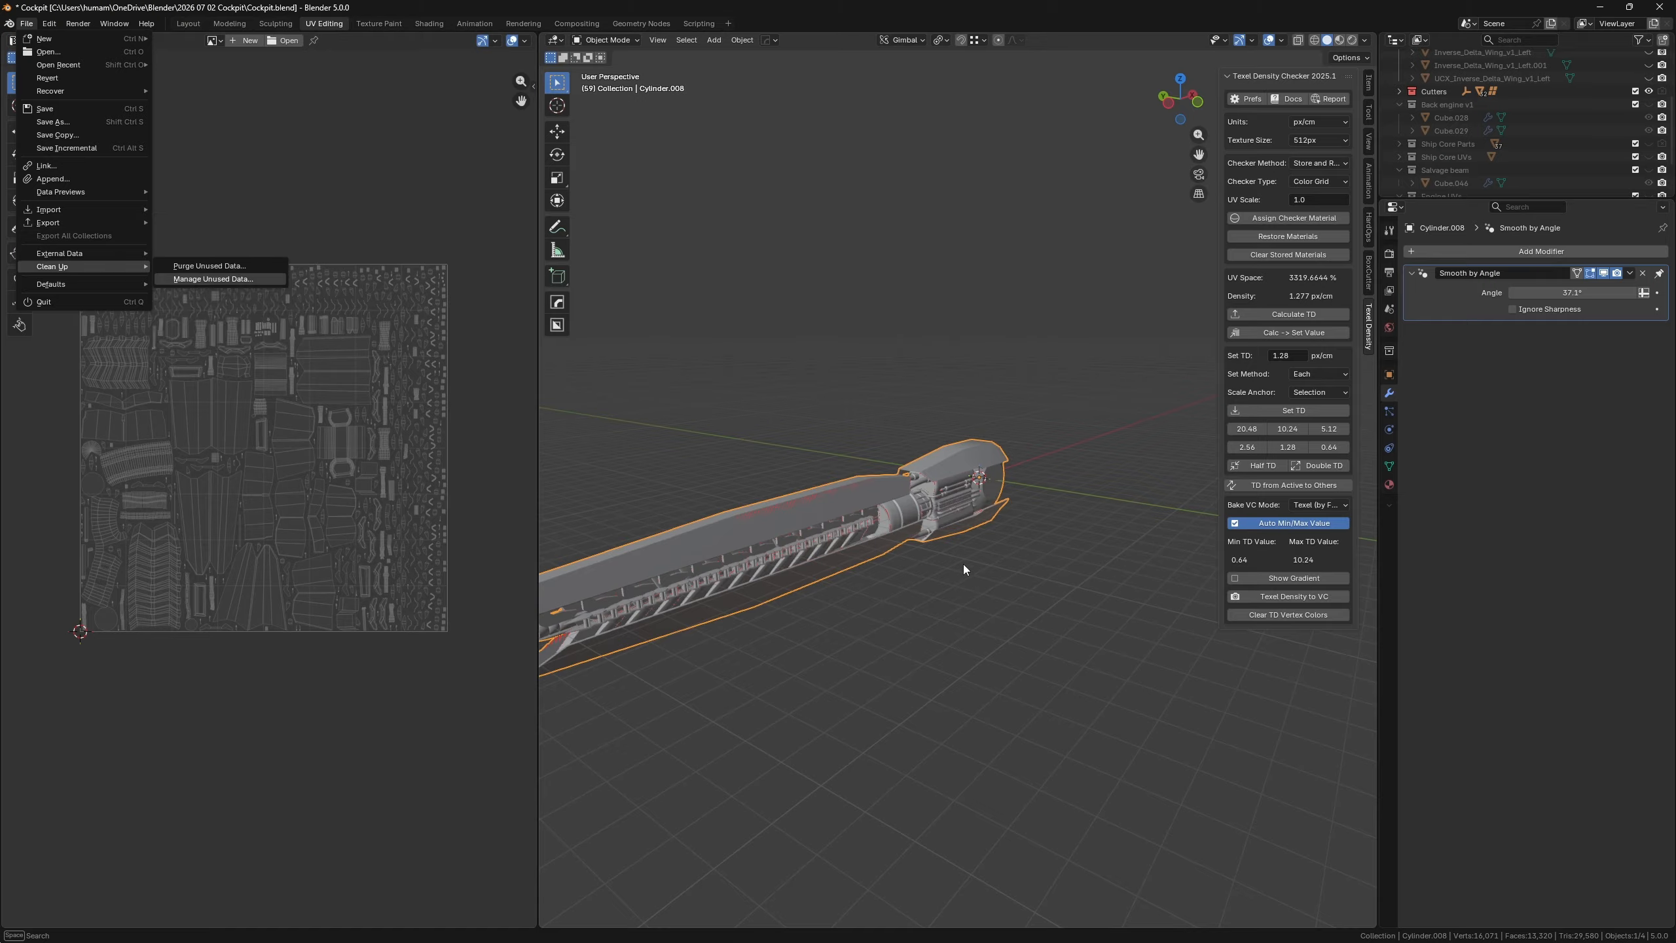
- Apply all transforms (location, rotation and scale) to the laser gun
{"action": "left_click", "coordinate": [746, 410]}
{"action": "key", "text": "ctrl+a"}
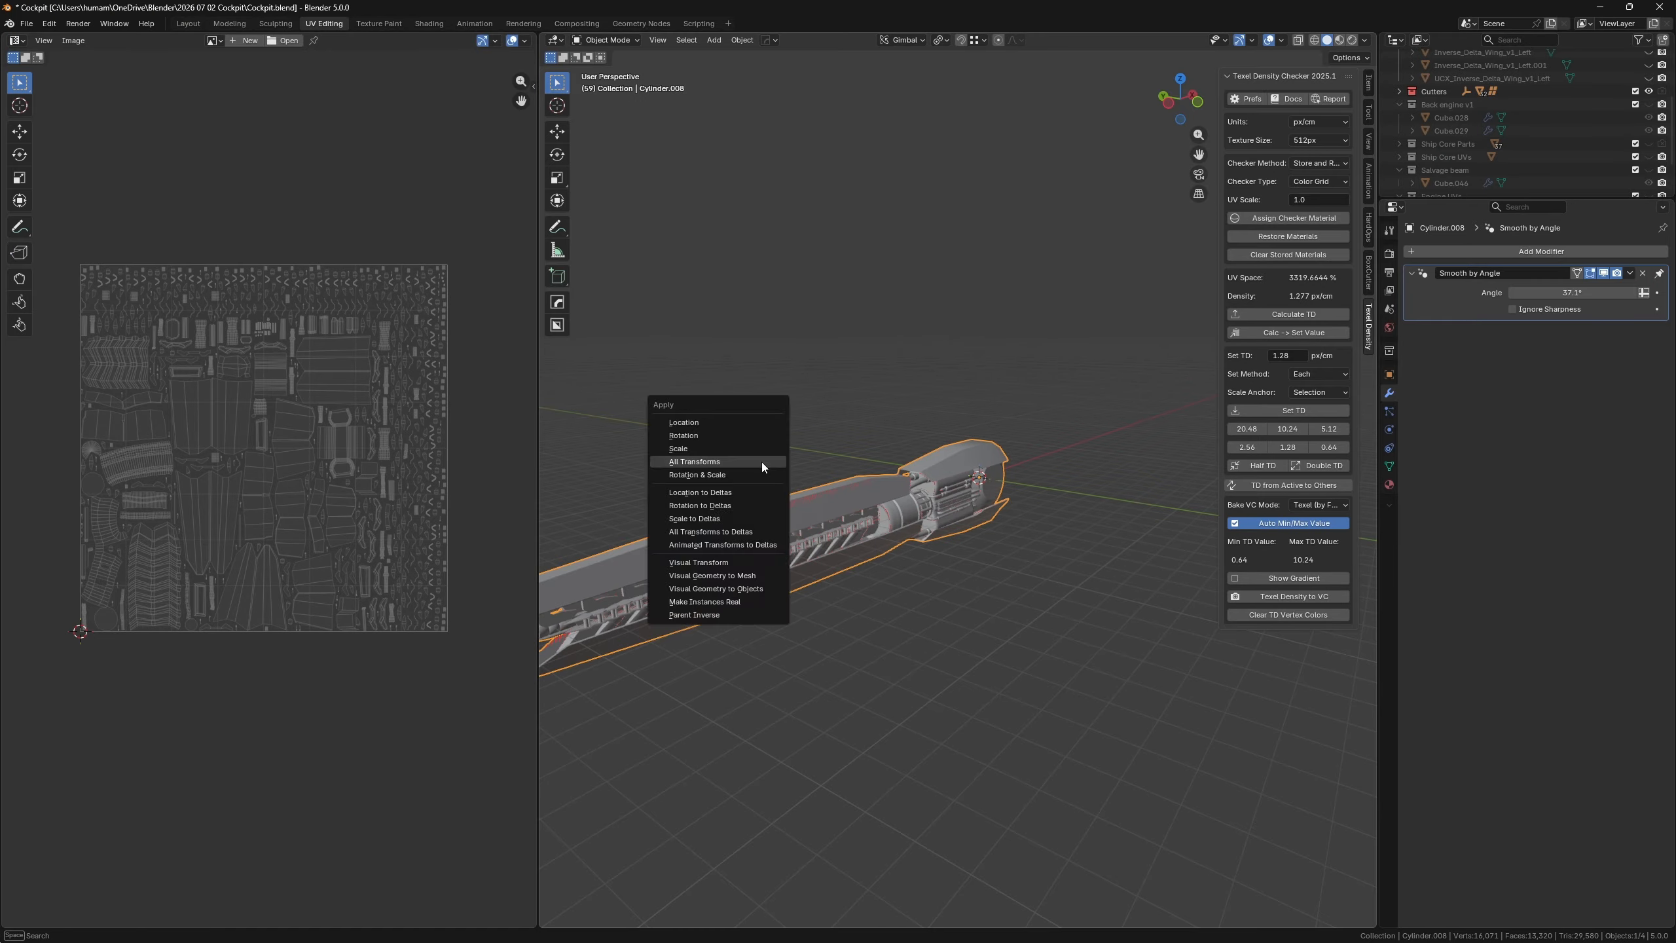
{"action": "left_click", "coordinate": [704, 465]}
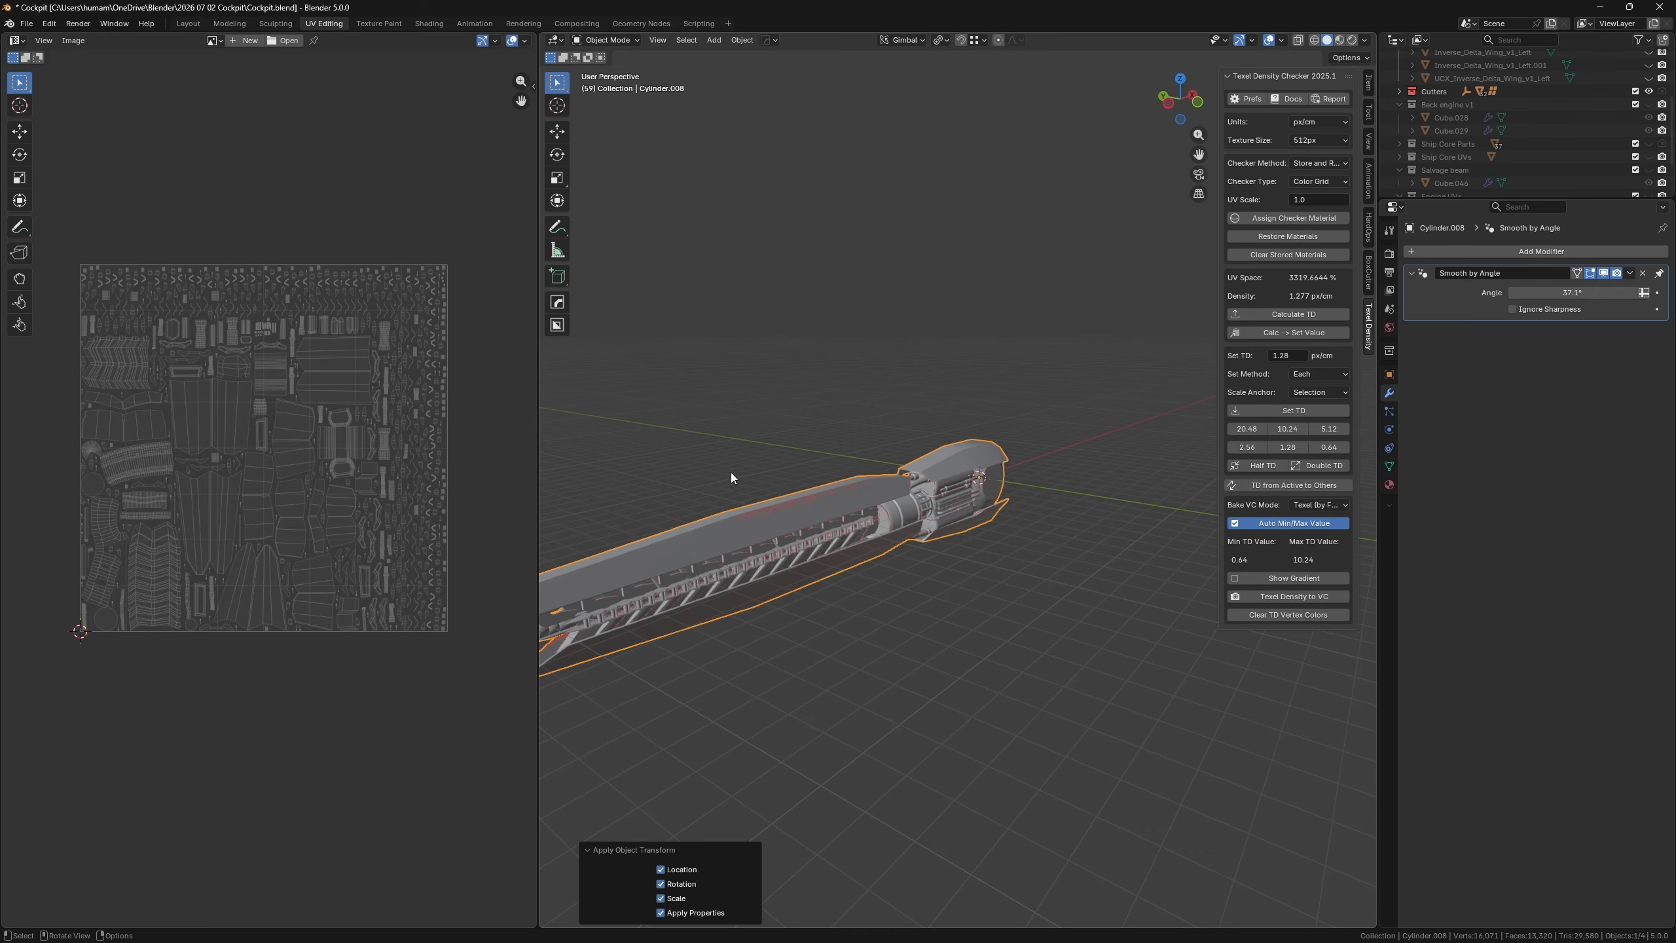
- Export the selected laser gun as FBX, overwriting LaserGun.fbx, after checking the geometry export settings
{"action": "left_click", "coordinate": [26, 22]}
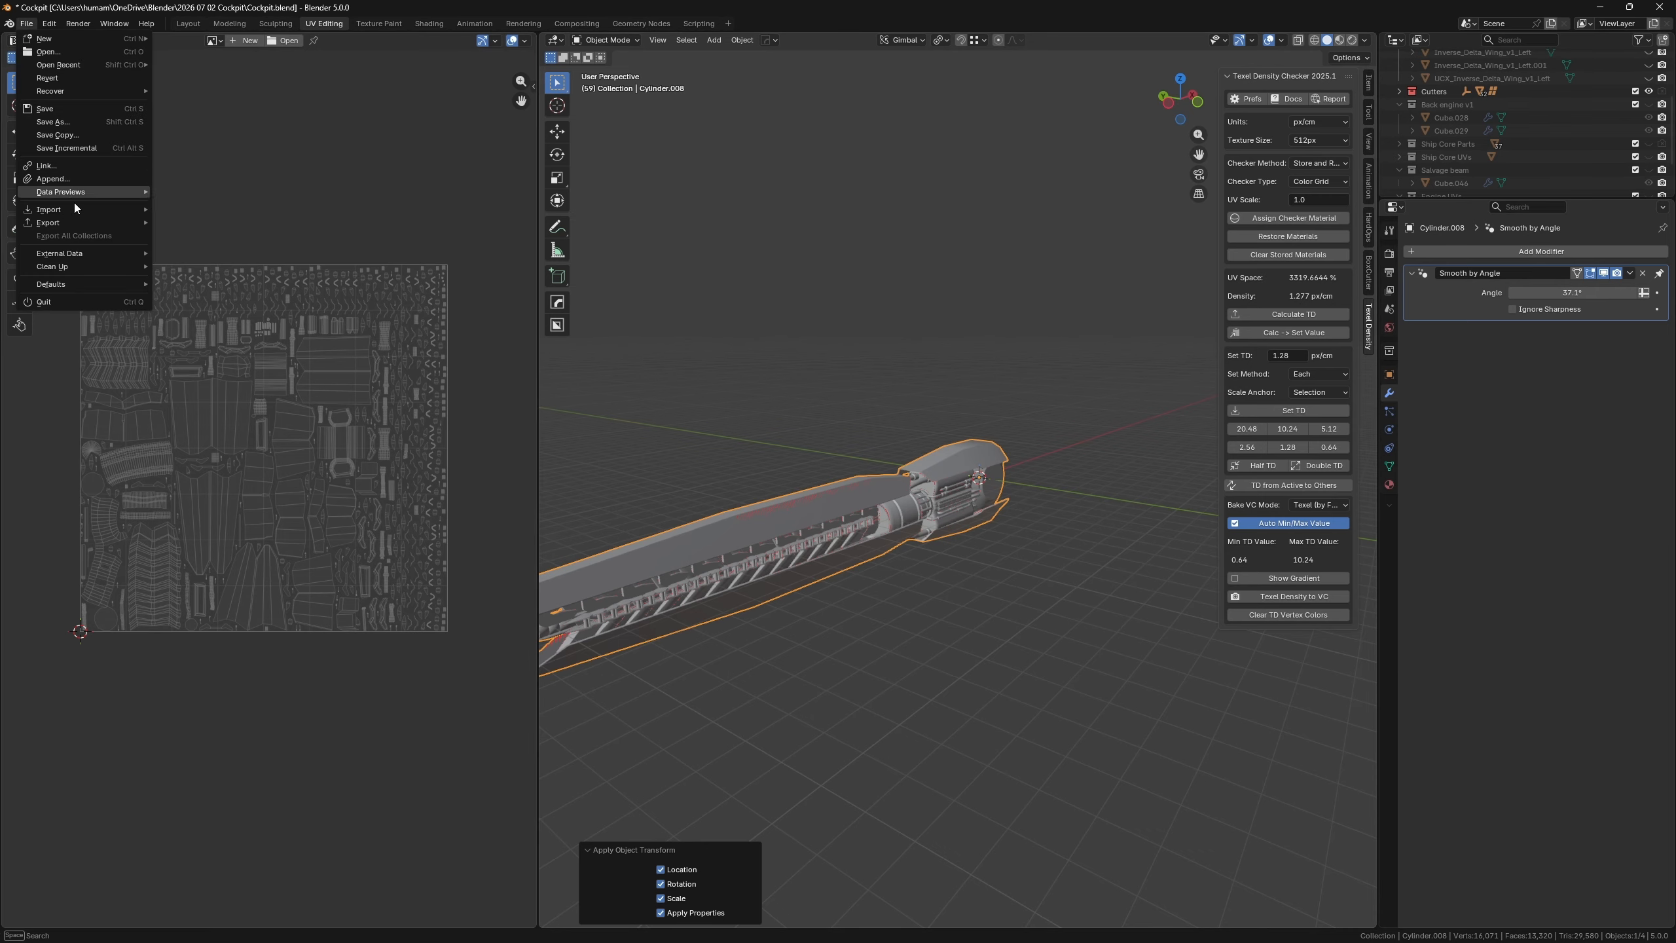
{"action": "mouse_move", "coordinate": [97, 220]}
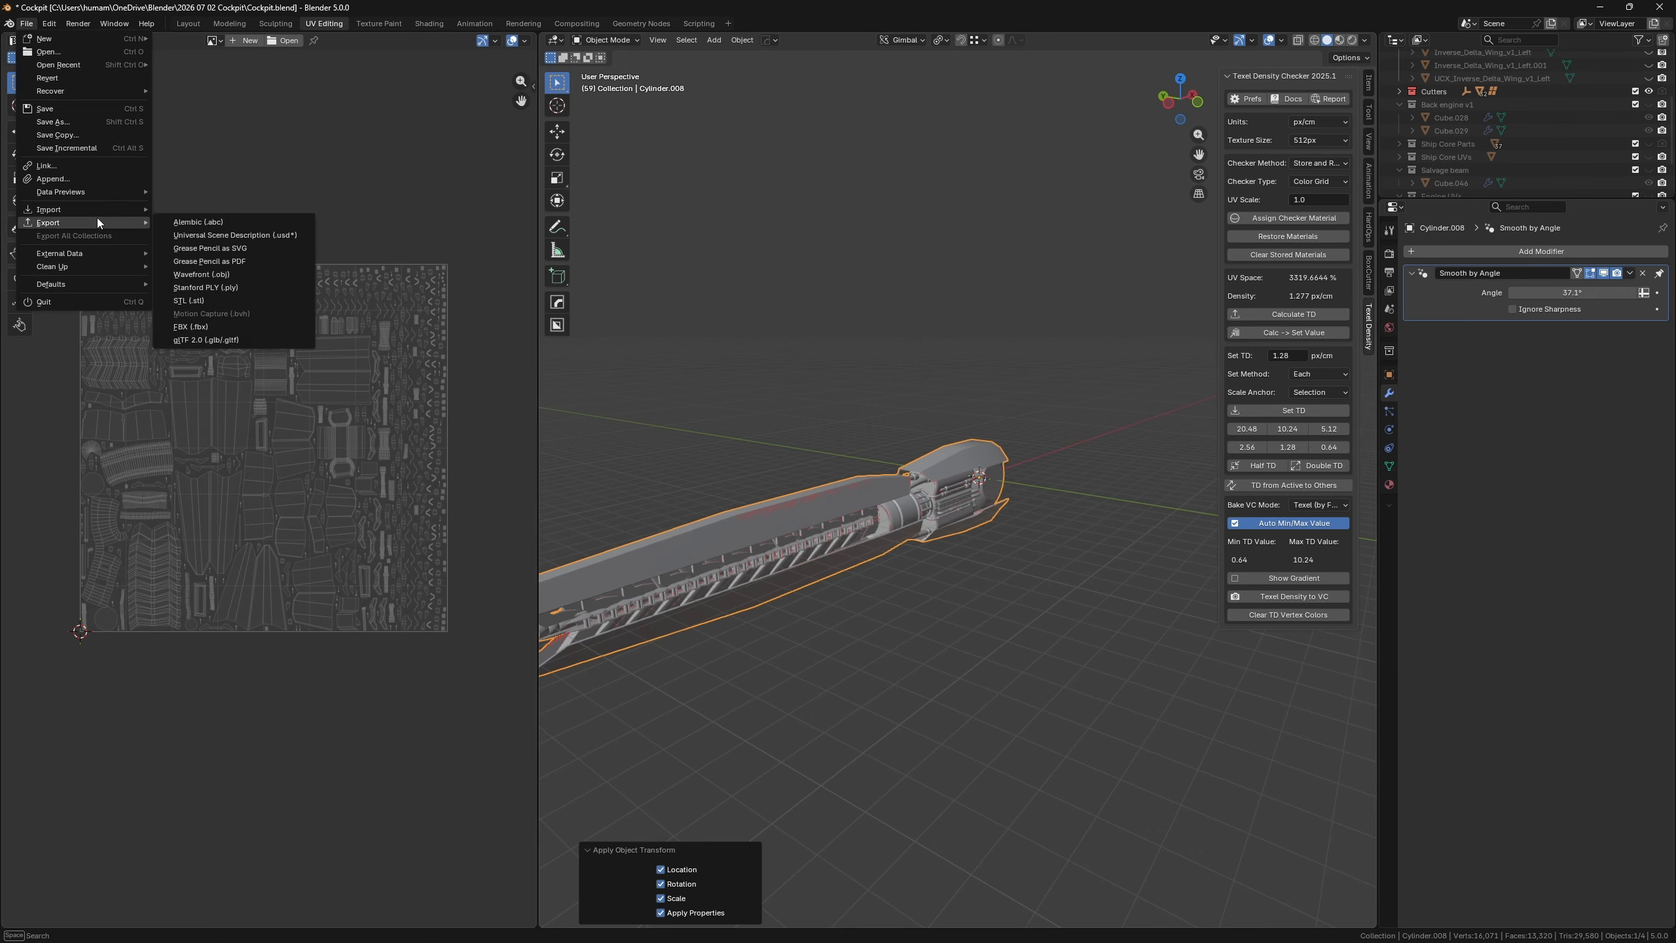
{"action": "left_click", "coordinate": [219, 329]}
{"action": "left_click", "coordinate": [445, 467]}
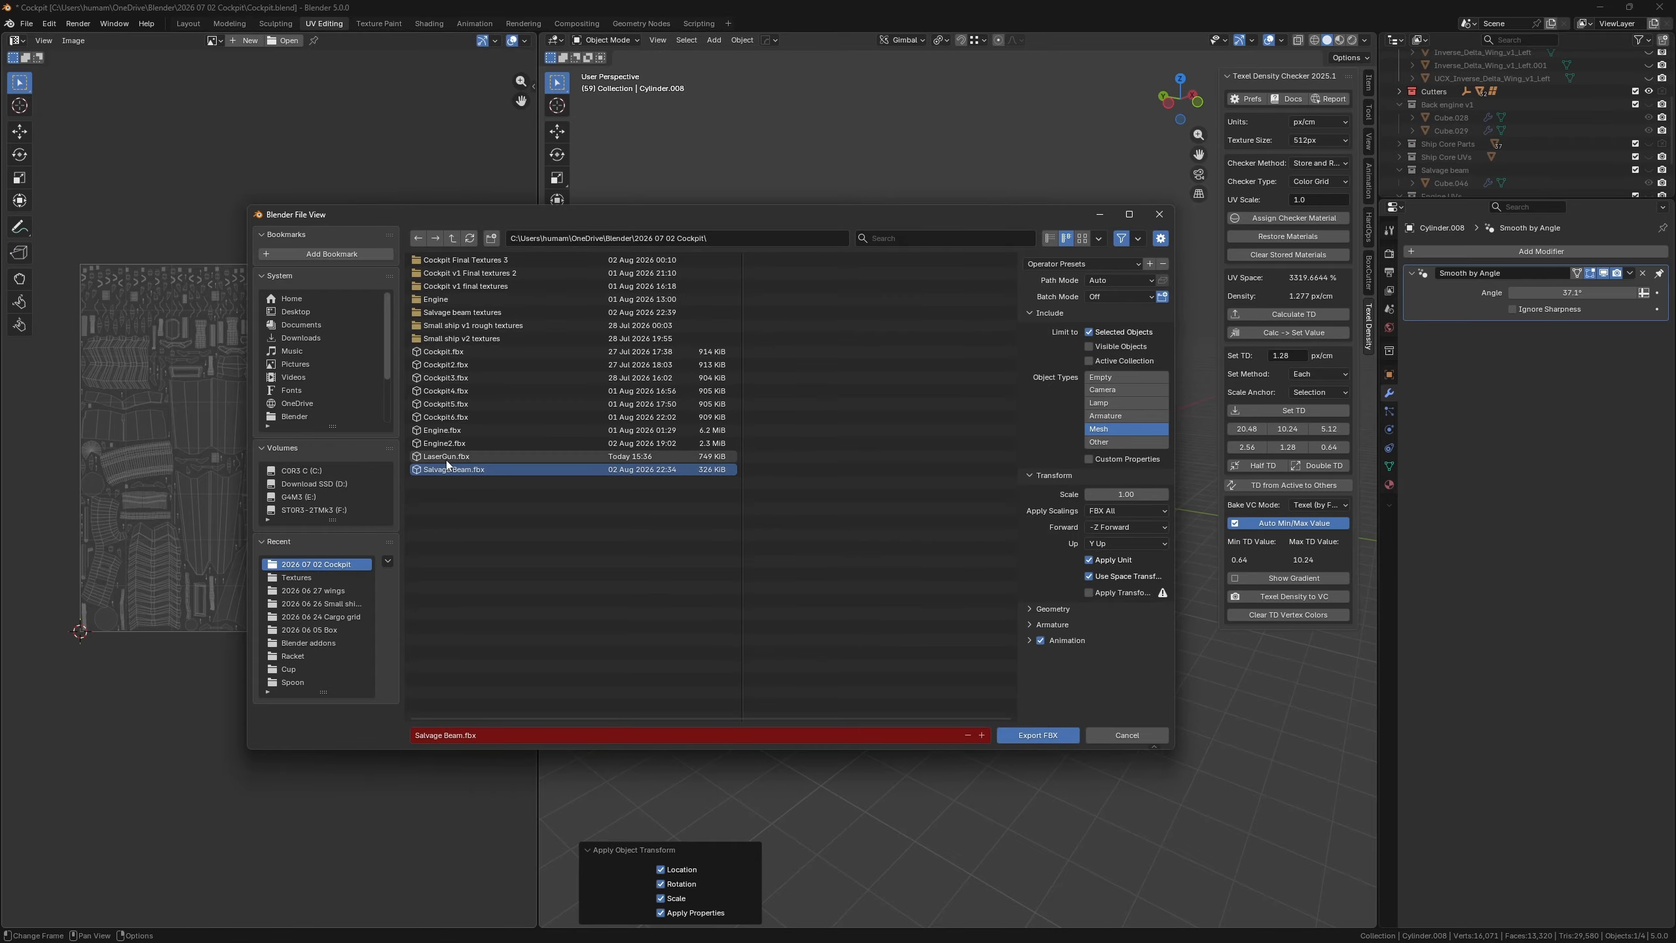
{"action": "left_click", "coordinate": [446, 458]}
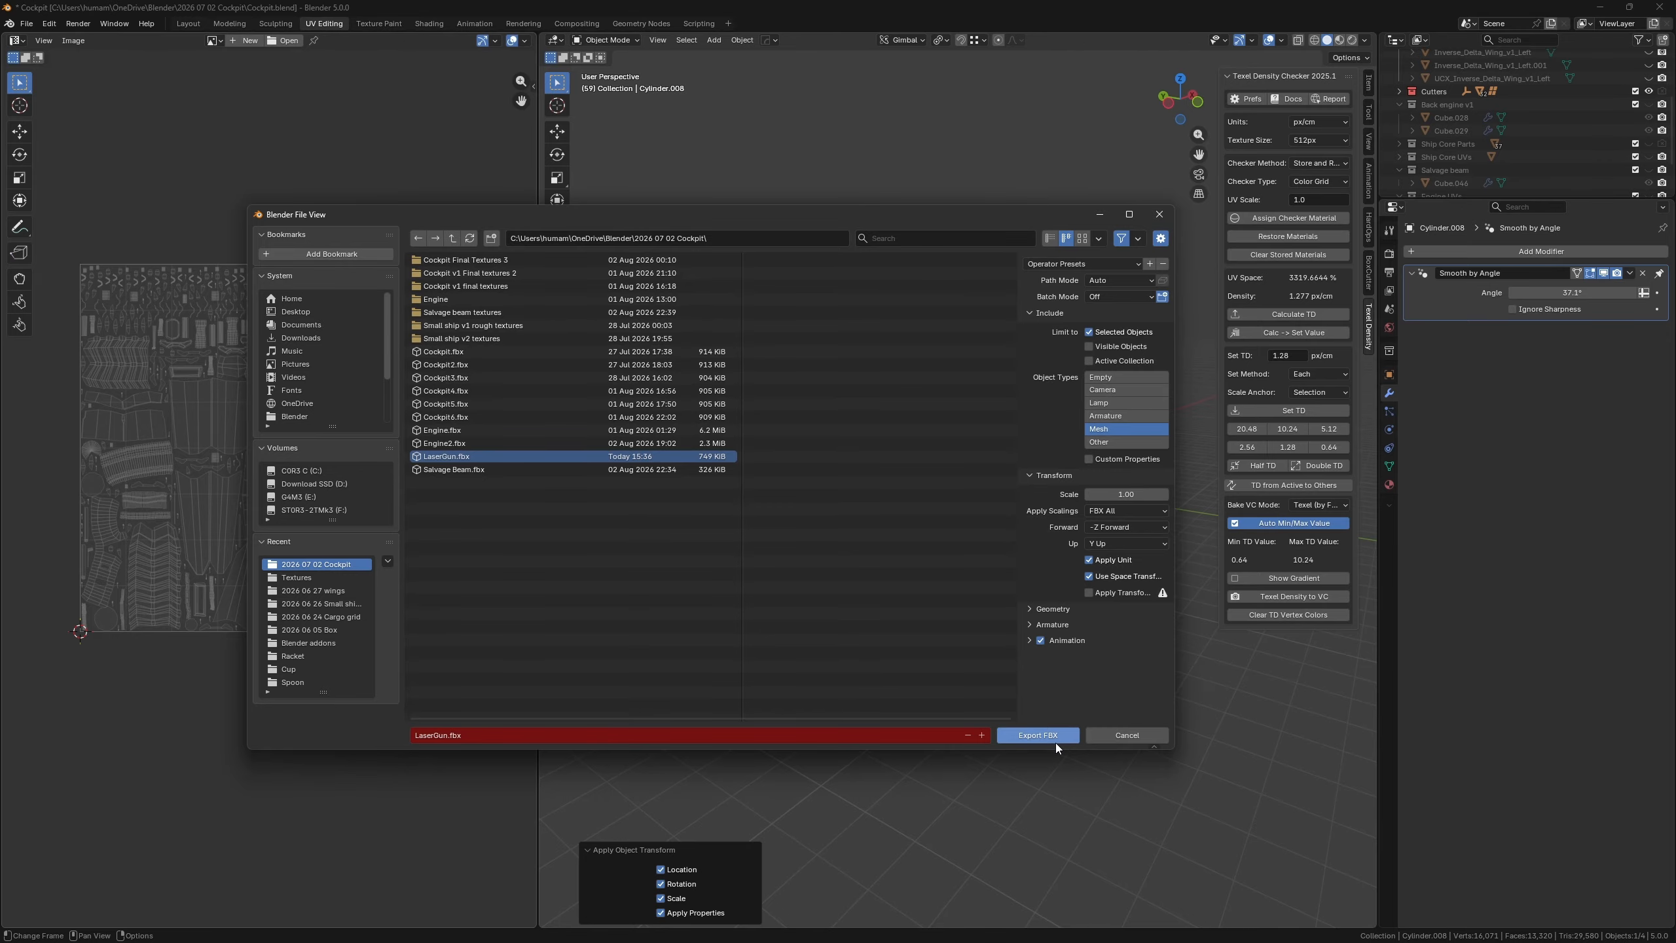
{"action": "left_click", "coordinate": [1035, 611]}
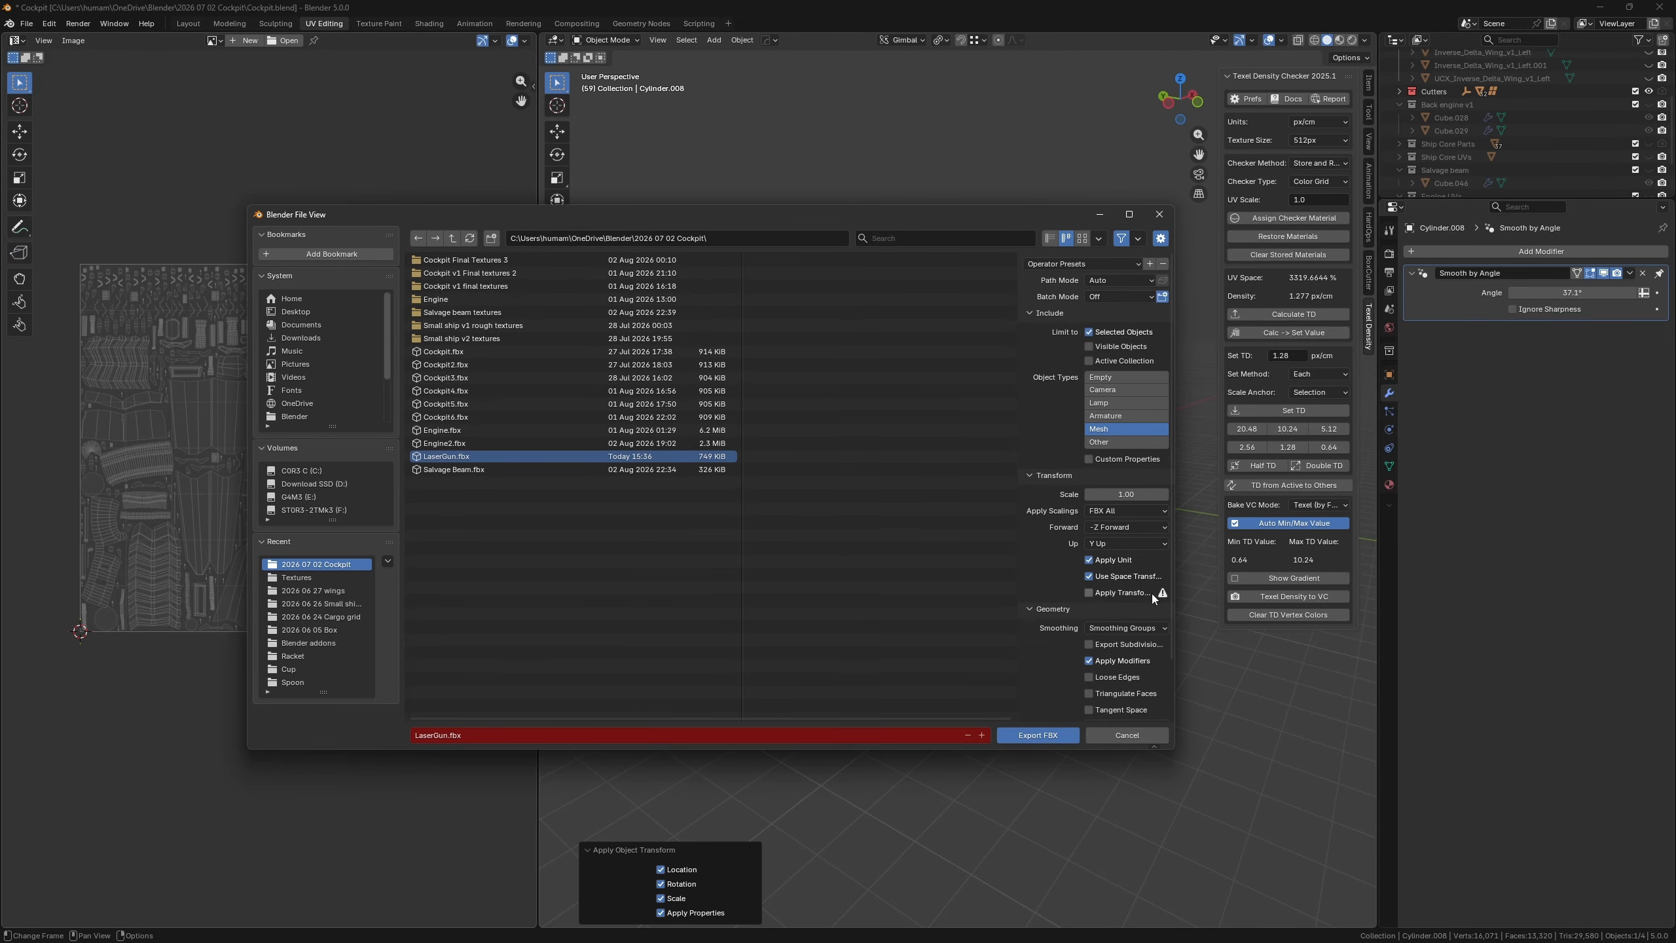
{"action": "left_click", "coordinate": [1033, 736]}
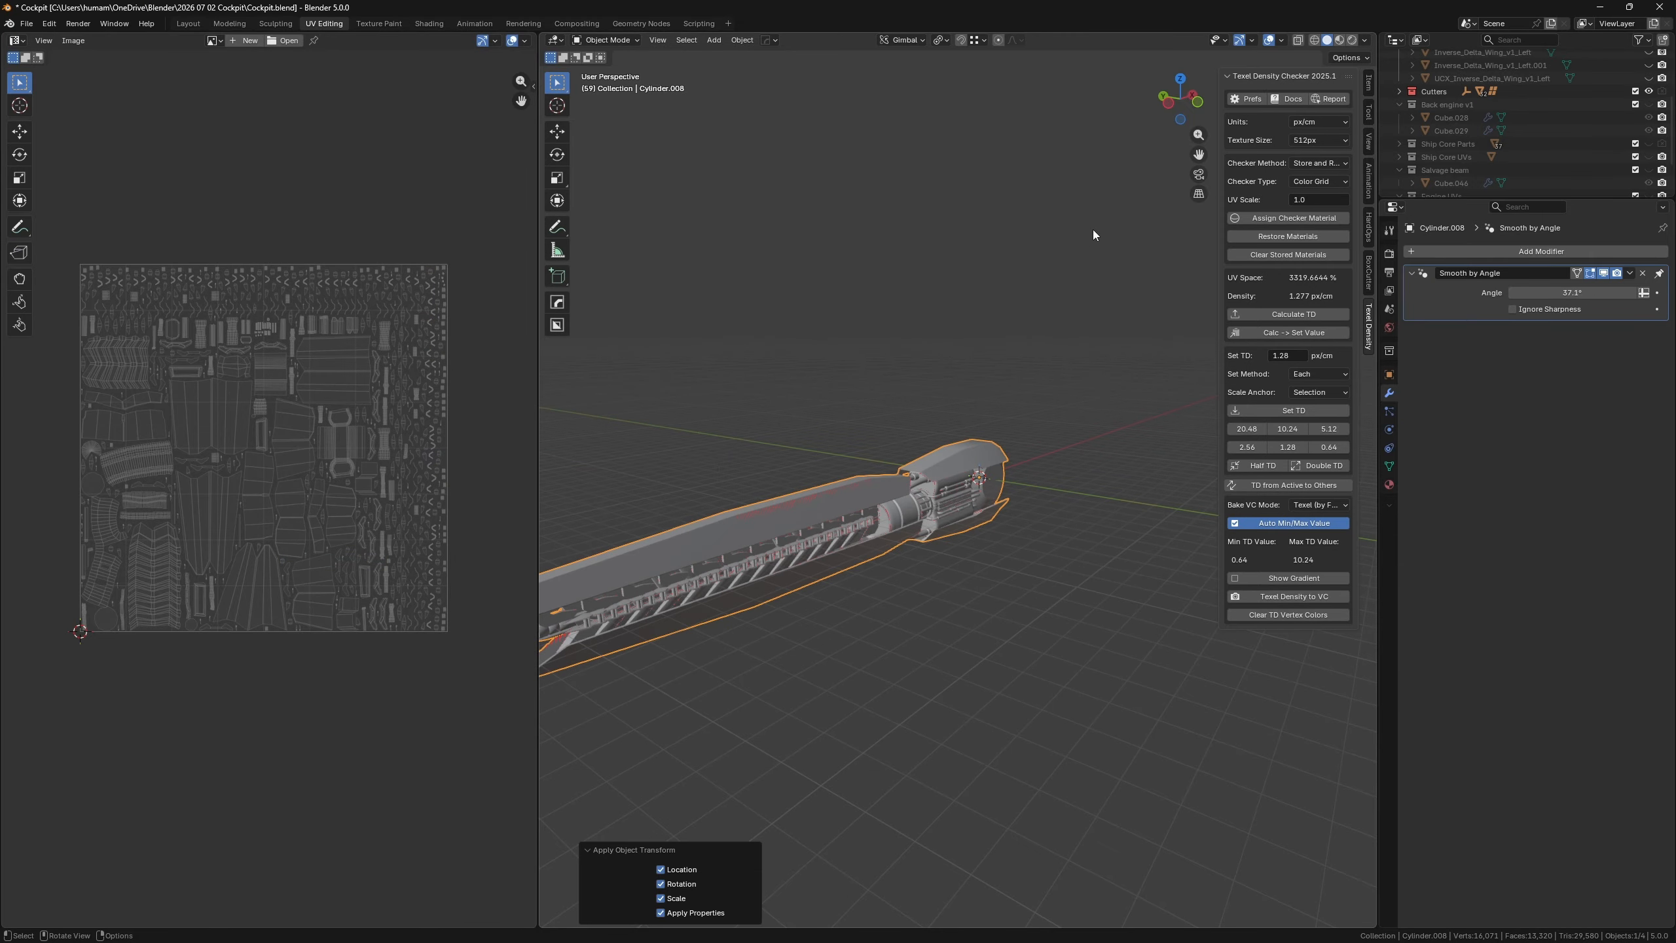
- Switch to Substance 3D Painter, reimport the laser gun mesh and check its rear section
{"action": "left_click", "coordinate": [1600, 7]}
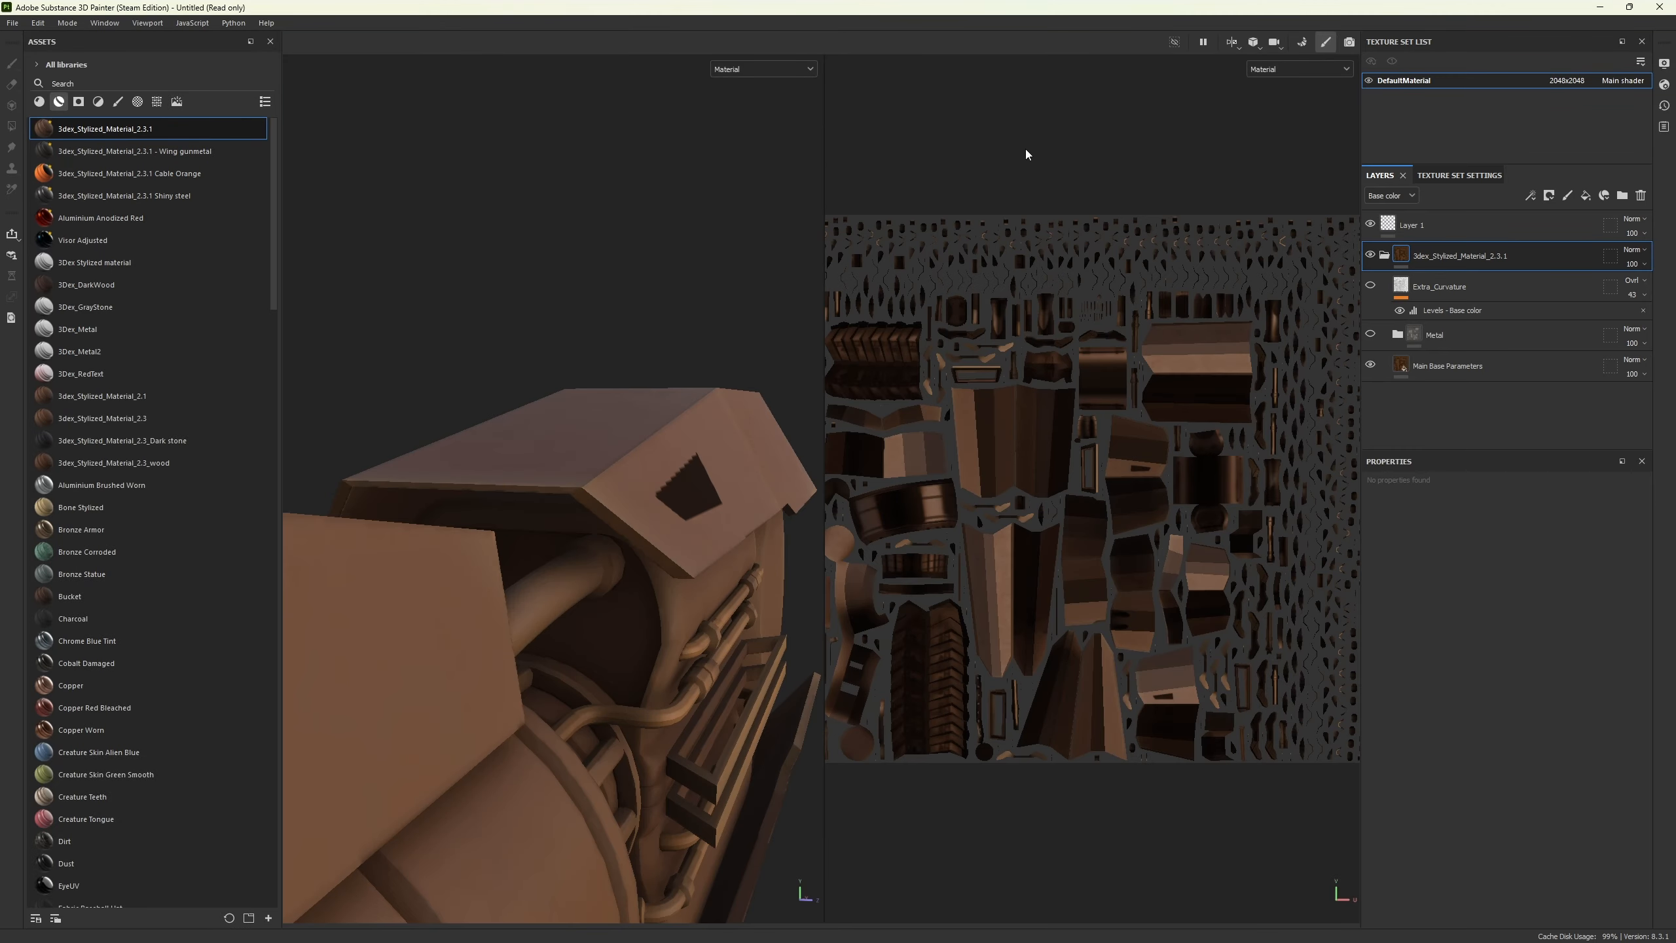
{"action": "right_click_drag", "start_coordinate": [598, 568], "coordinate": [592, 317], "text": "alt"}
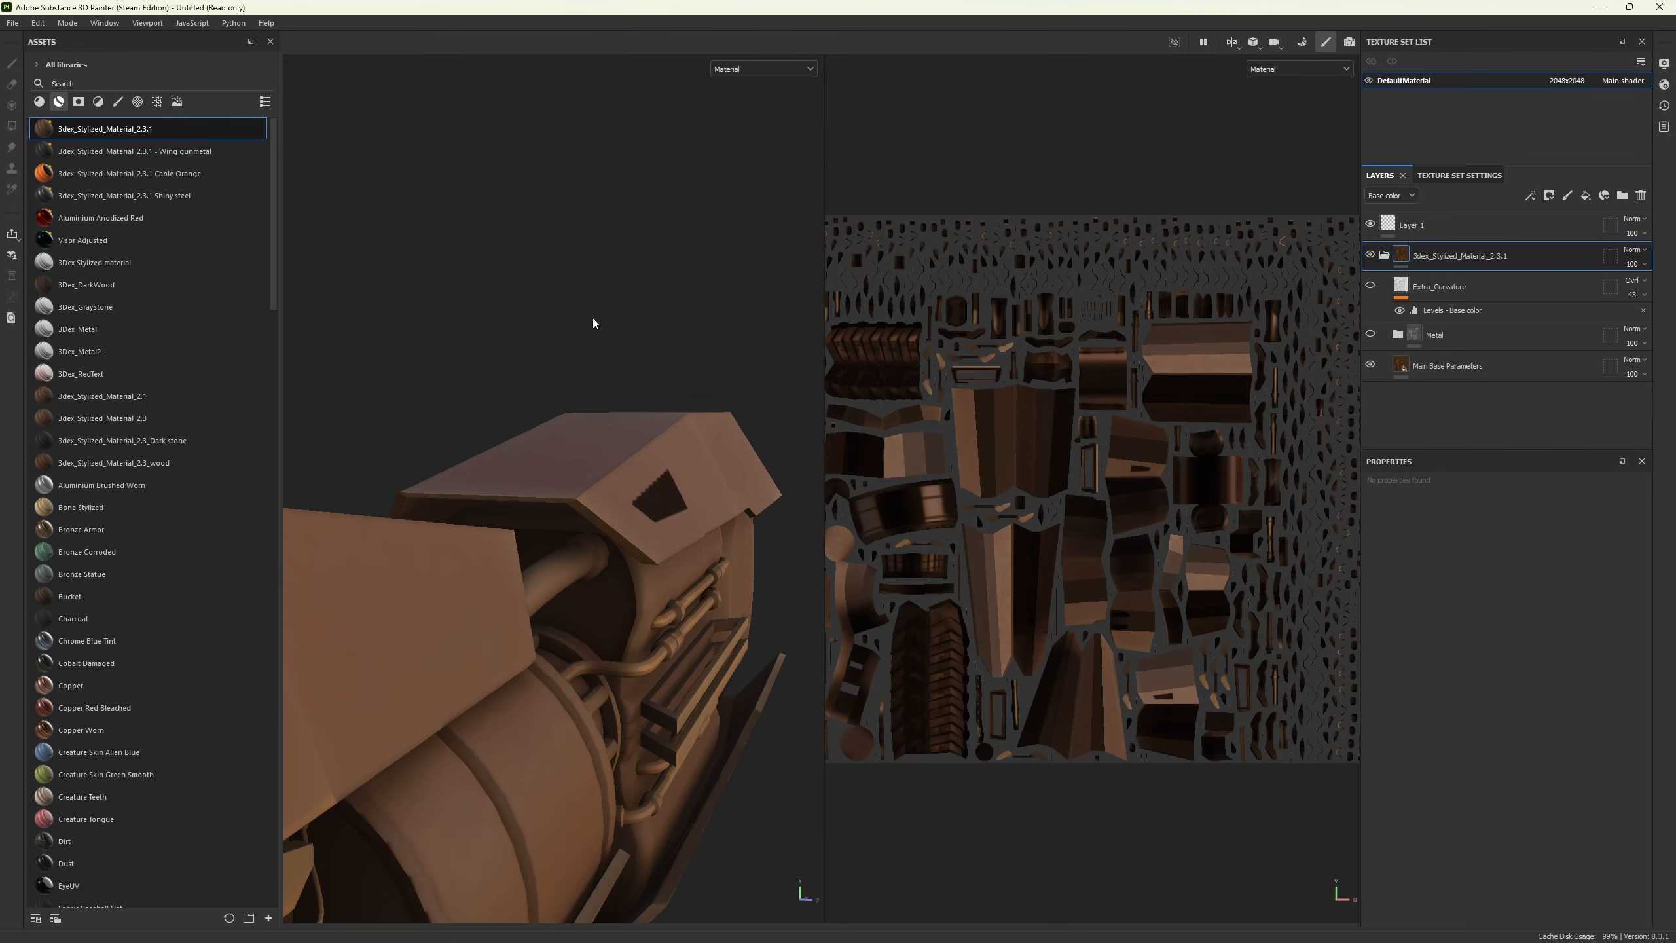
{"action": "left_click", "coordinate": [39, 25]}
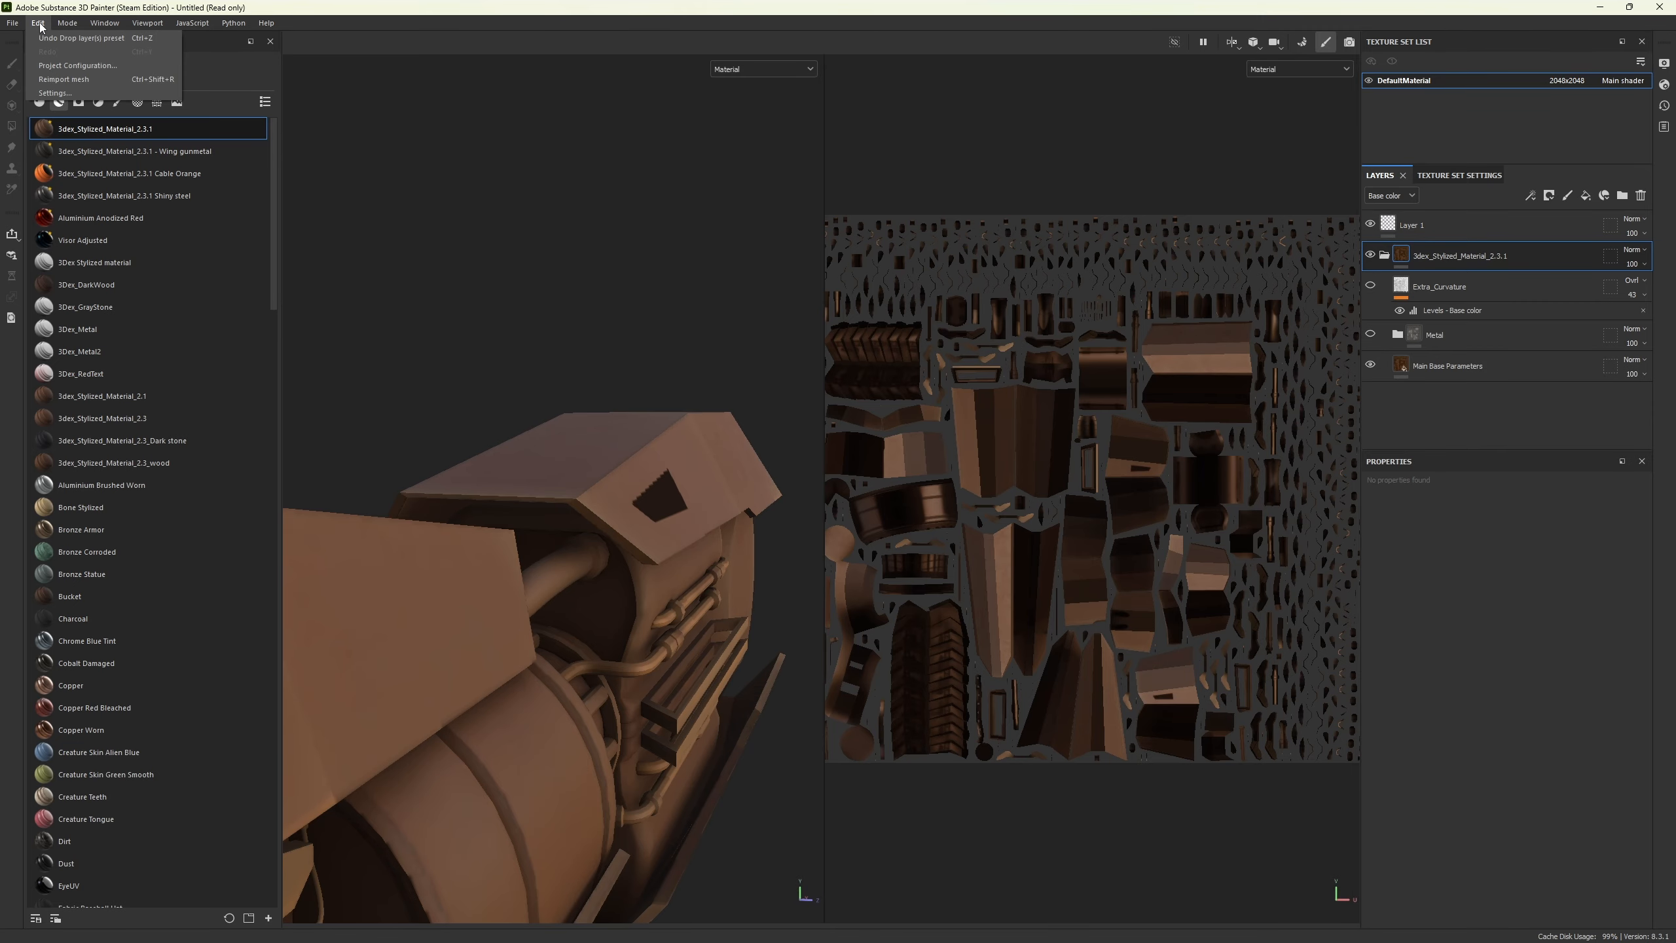
{"action": "left_click", "coordinate": [70, 84]}
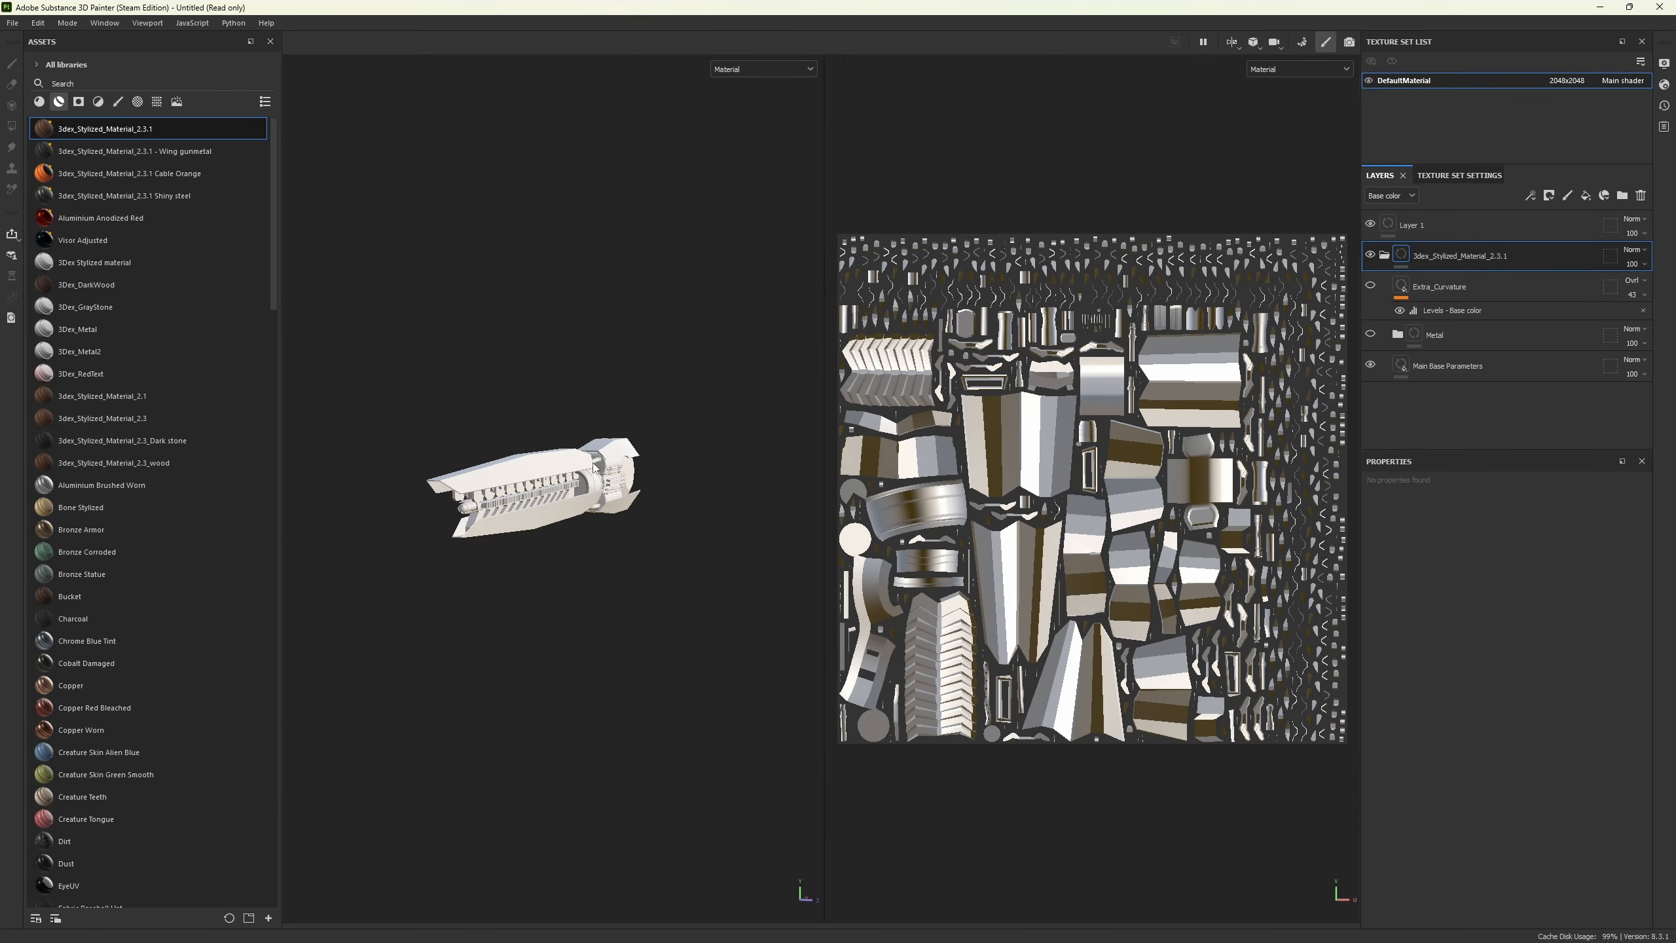
{"action": "scroll", "coordinate": [601, 474], "scroll_direction": "up", "scroll_amount": 6}
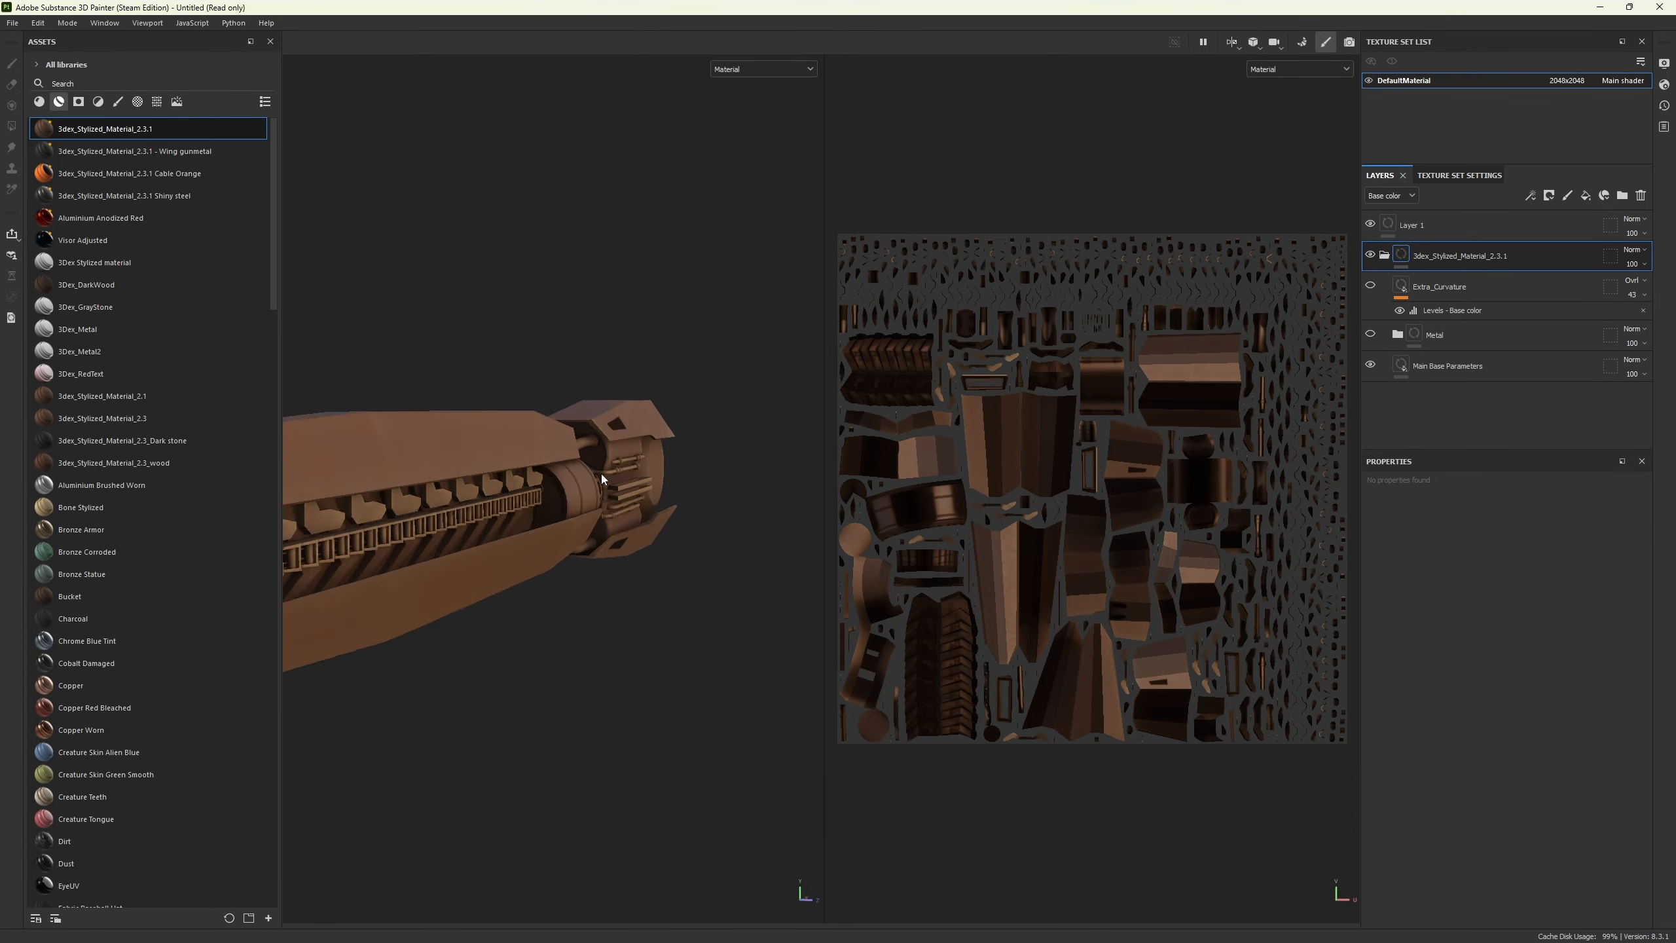
- Open mesh map baking, bake the selected textures for DefaultMaterial and return to painting mode
{"action": "left_click", "coordinate": [80, 25]}
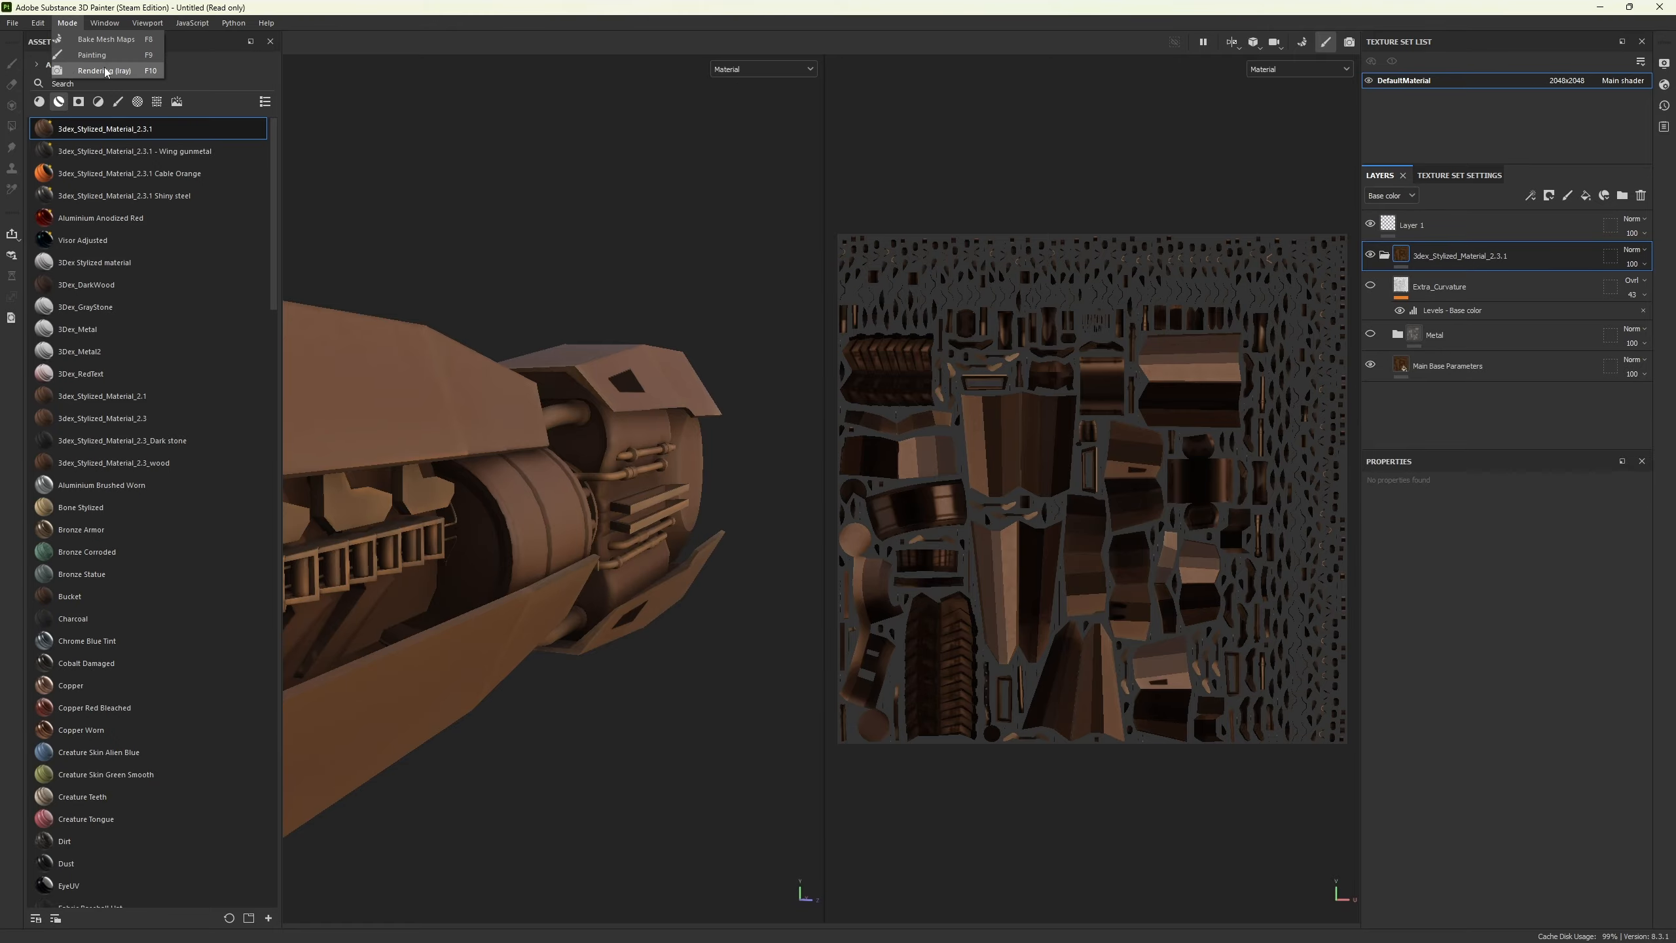
{"action": "left_click", "coordinate": [105, 40]}
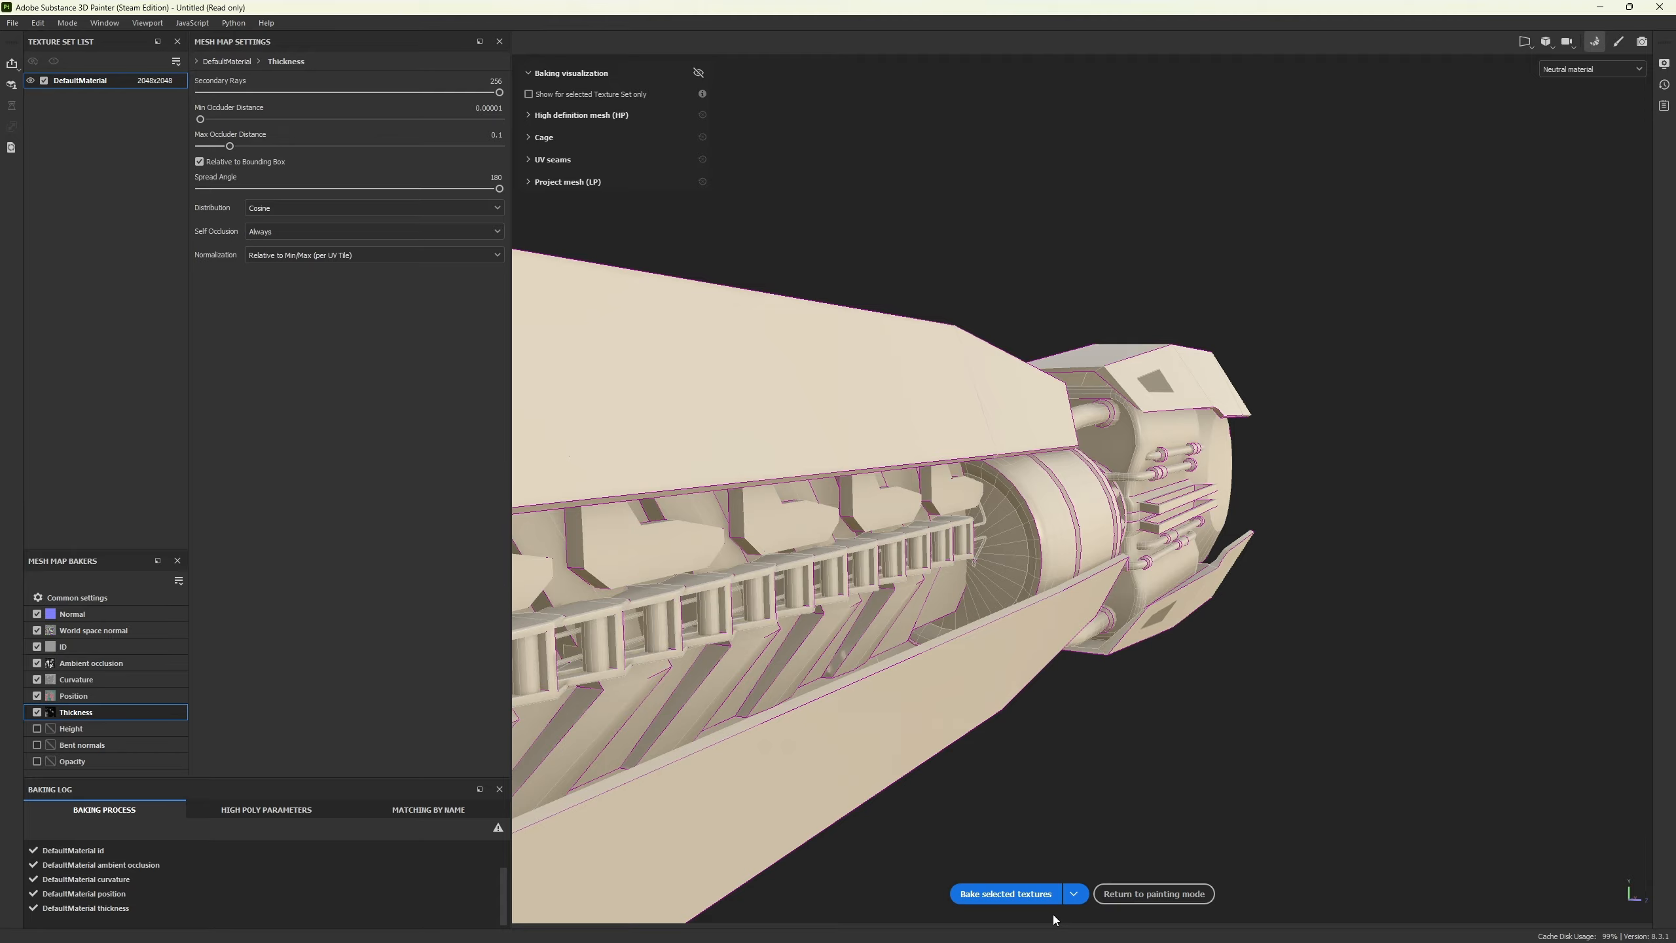
{"action": "left_click", "coordinate": [1020, 903]}
{"action": "left_click", "coordinate": [1185, 894]}
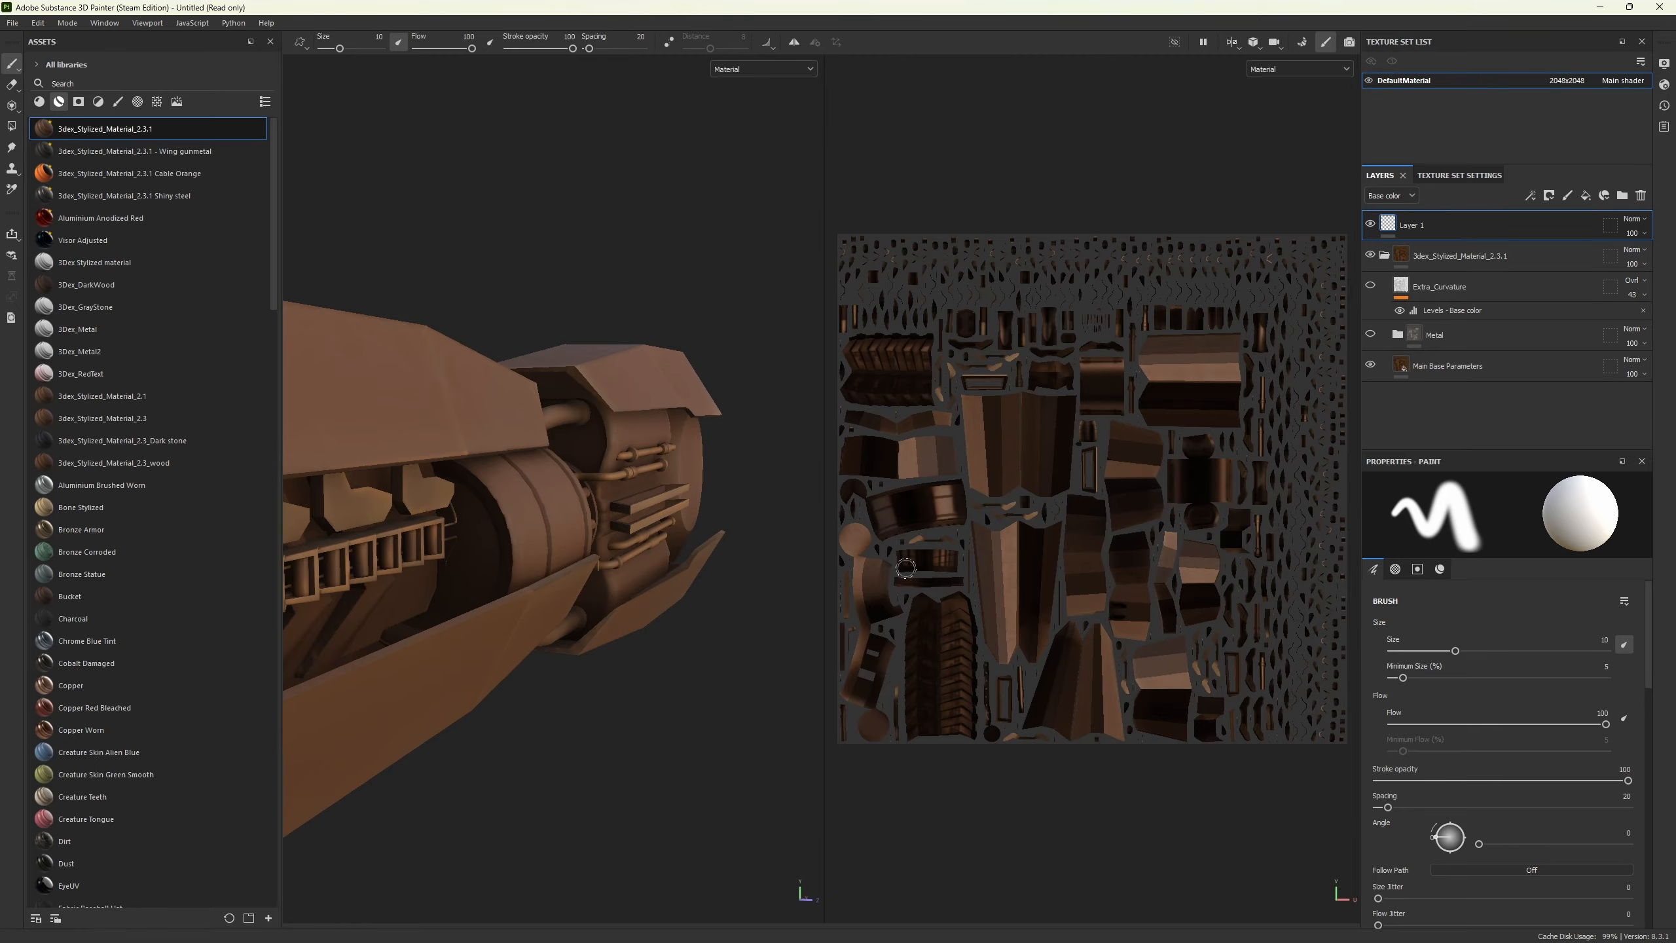
- Inspect the brown material on the engine model from several angles, both close up and as a whole
{"action": "scroll", "coordinate": [722, 455], "scroll_direction": "down", "scroll_amount": 5}
{"action": "mouse_move", "coordinate": [728, 527]}
{"action": "left_mouse_down", "text": "alt"}
{"action": "mouse_move", "coordinate": [637, 595]}
{"action": "mouse_move", "coordinate": [537, 626]}
{"action": "mouse_move", "coordinate": [666, 626]}
{"action": "mouse_move", "coordinate": [666, 587]}
{"action": "mouse_move", "coordinate": [592, 648]}
{"action": "mouse_move", "coordinate": [662, 605]}
{"action": "left_mouse_up", "text": "alt"}
{"action": "scroll", "coordinate": [694, 396], "scroll_direction": "up", "scroll_amount": 3}
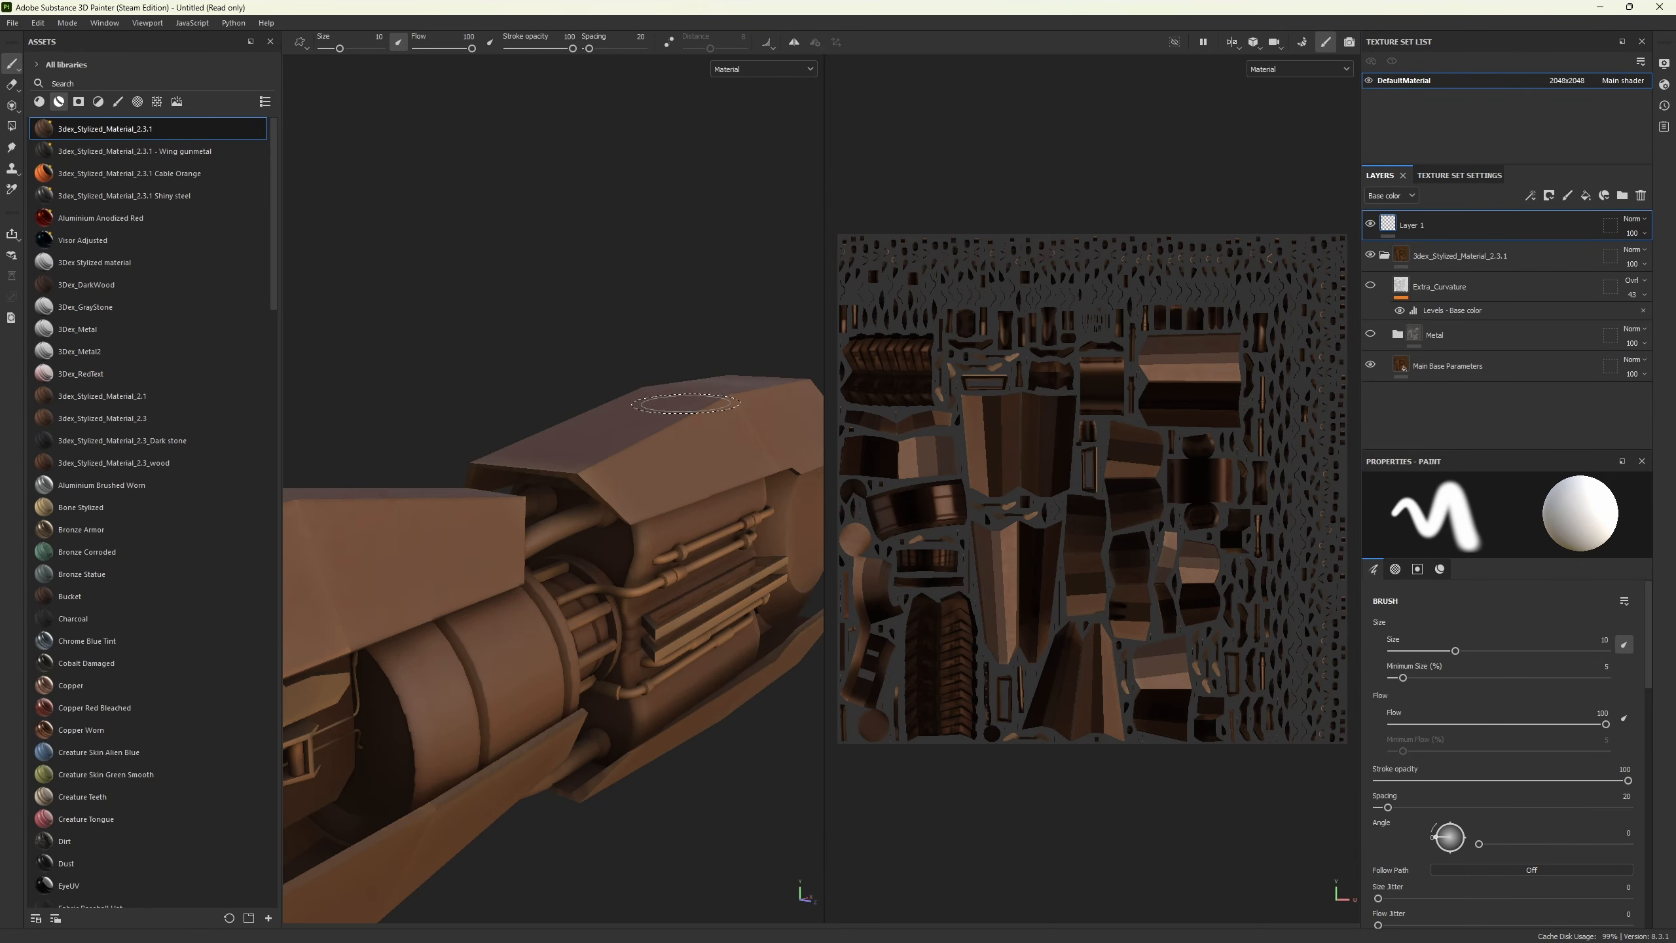
{"action": "scroll", "coordinate": [694, 403], "scroll_direction": "down", "scroll_amount": 2}
{"action": "left_click_drag", "start_coordinate": [647, 472], "coordinate": [751, 479], "text": "alt"}
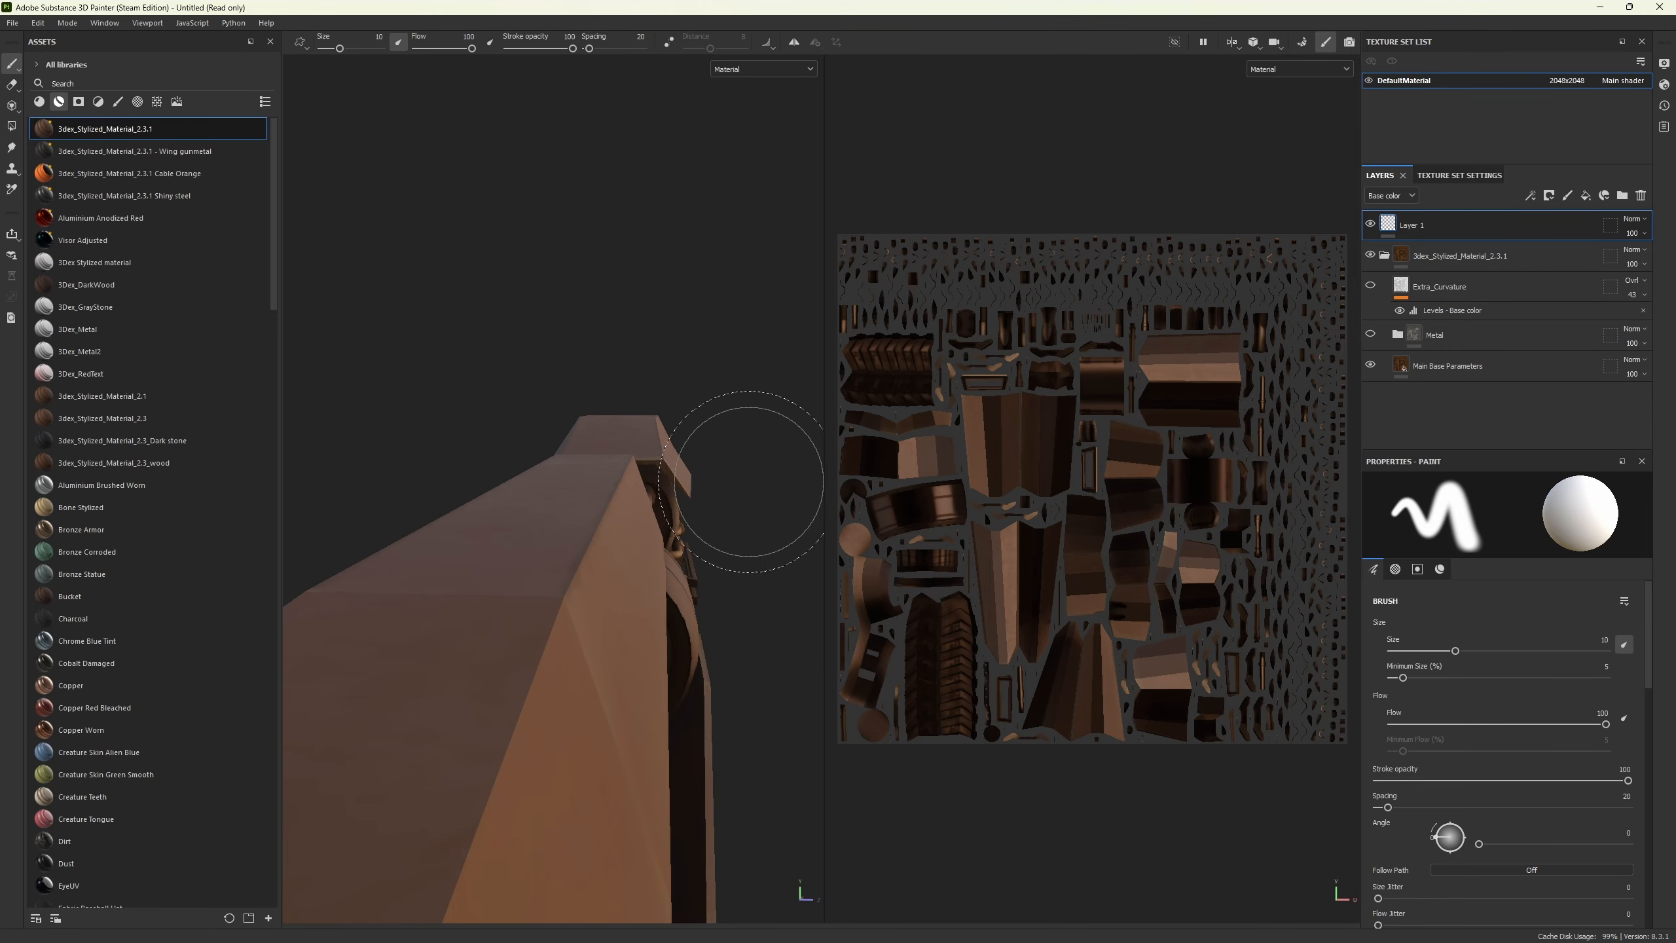
{"action": "scroll", "coordinate": [751, 478], "scroll_direction": "up", "scroll_amount": 3}
{"action": "middle_click_drag", "start_coordinate": [642, 484], "coordinate": [612, 484], "text": "alt"}
{"action": "left_click_drag", "start_coordinate": [612, 484], "coordinate": [667, 436], "text": "ctrl+alt"}
{"action": "mouse_move", "coordinate": [679, 463]}
{"action": "middle_mouse_down", "text": "alt"}
{"action": "mouse_move", "coordinate": [719, 461]}
{"action": "mouse_move", "coordinate": [693, 456]}
{"action": "mouse_move", "coordinate": [670, 492]}
{"action": "mouse_move", "coordinate": [614, 639]}
{"action": "middle_mouse_up", "text": "alt"}
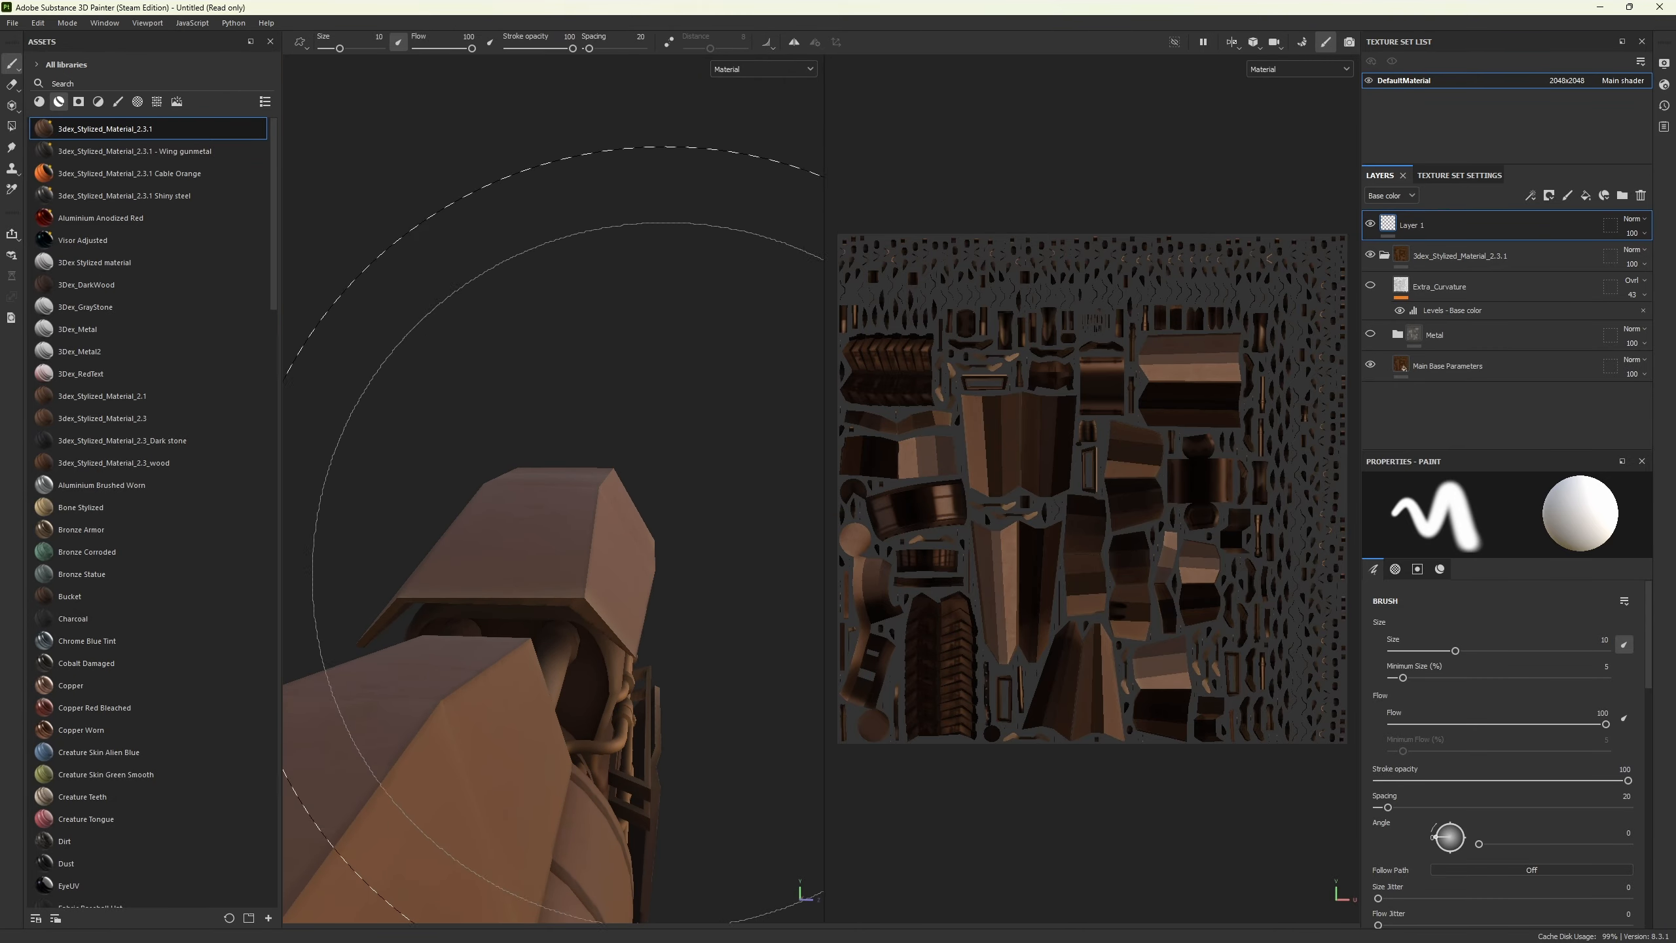
{"action": "scroll", "coordinate": [614, 639], "scroll_direction": "down", "scroll_amount": 6}
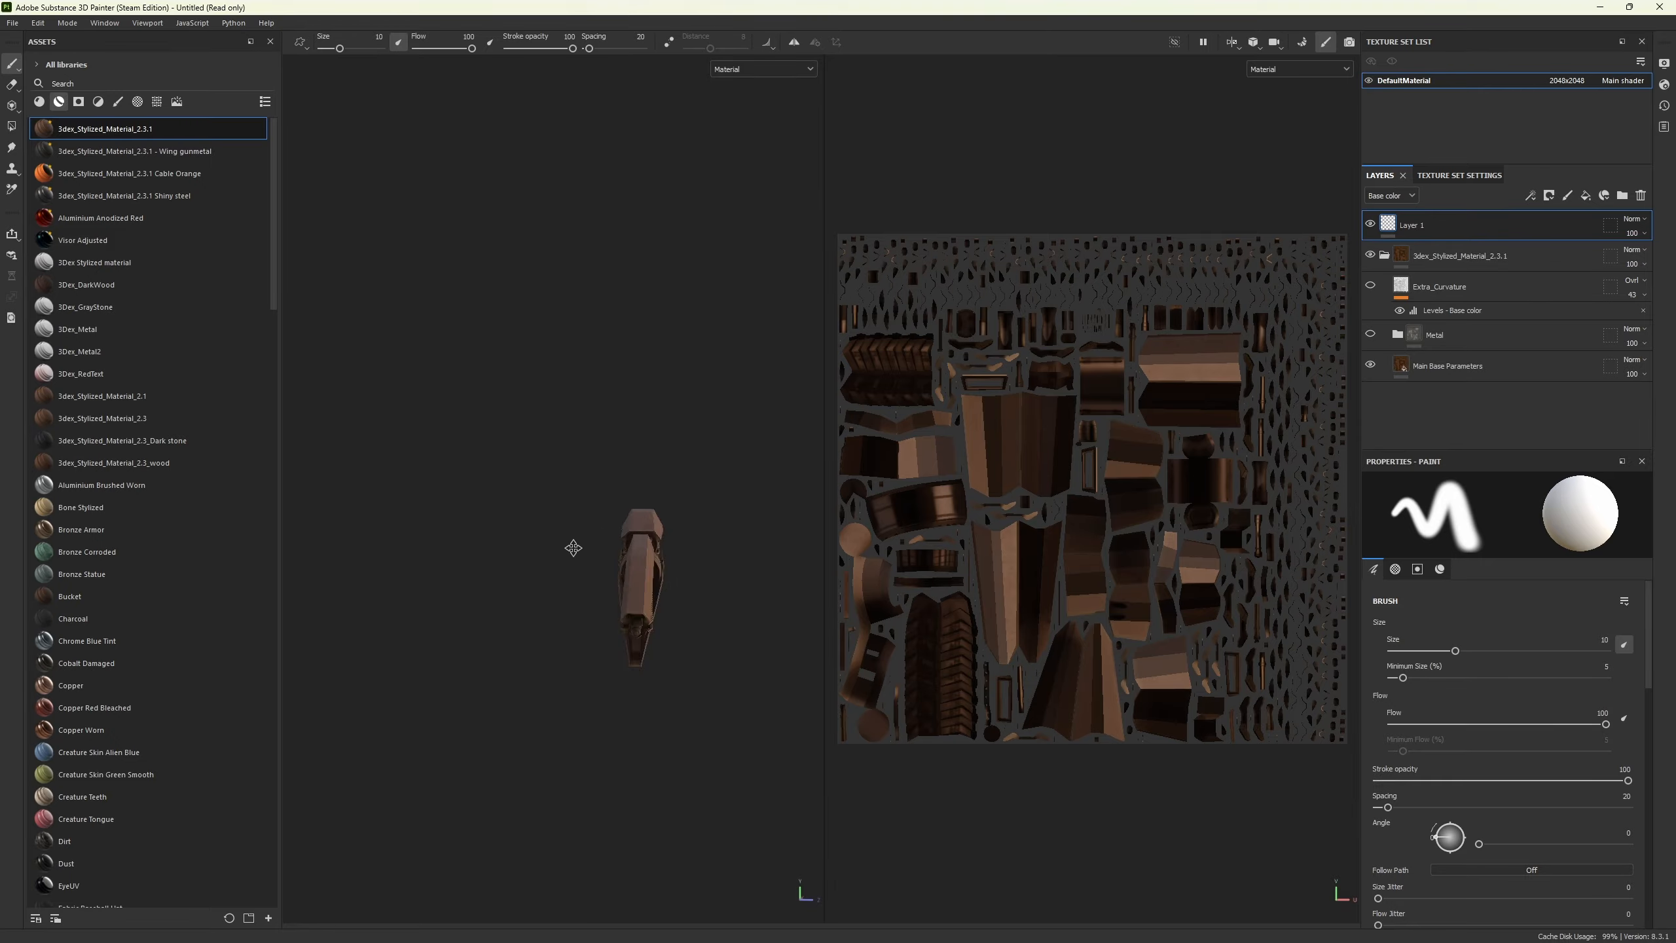
{"action": "middle_click_drag", "start_coordinate": [620, 538], "coordinate": [920, 529], "text": "alt"}
{"action": "left_click_drag", "start_coordinate": [776, 525], "coordinate": [563, 546], "text": "alt"}
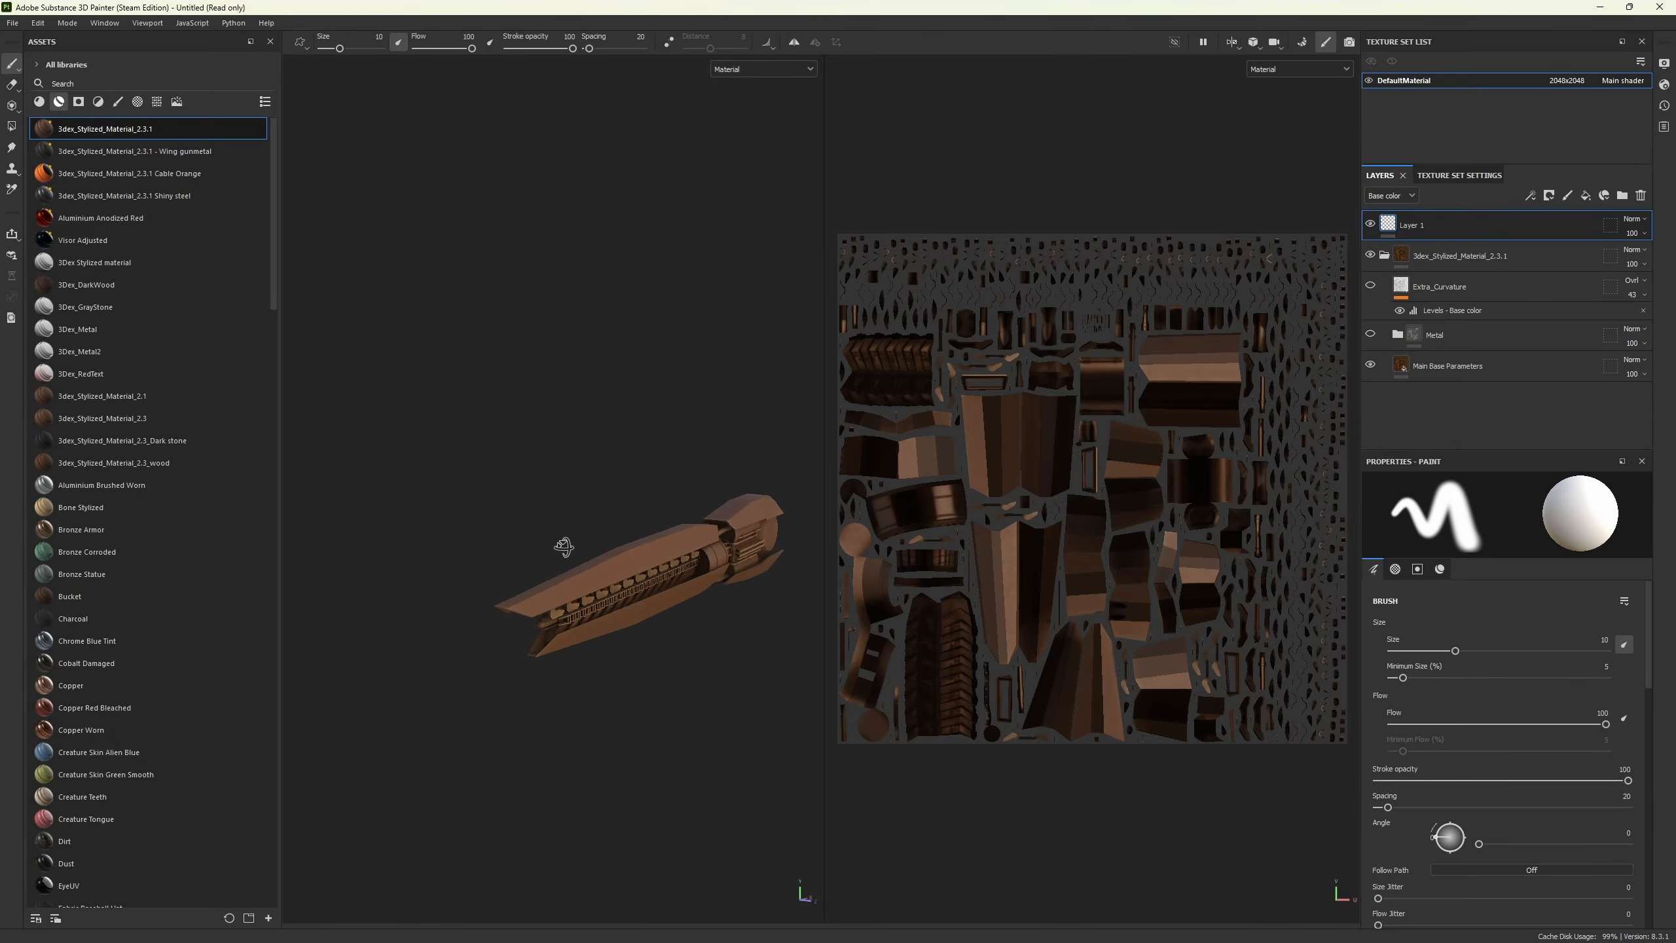
{"action": "middle_click_drag", "start_coordinate": [702, 596], "coordinate": [636, 527], "text": "alt"}
{"action": "mouse_move", "coordinate": [636, 528]}
{"action": "left_mouse_down", "text": "alt"}
{"action": "mouse_move", "coordinate": [659, 543]}
{"action": "mouse_move", "coordinate": [631, 556]}
{"action": "mouse_move", "coordinate": [677, 524]}
{"action": "mouse_move", "coordinate": [662, 561]}
{"action": "mouse_move", "coordinate": [535, 550]}
{"action": "mouse_move", "coordinate": [742, 554]}
{"action": "left_mouse_up", "text": "alt"}
{"action": "scroll", "coordinate": [631, 556], "scroll_direction": "up", "scroll_amount": 3}
- Delete the 3dex_Stylized_Material_2.3.1 group and add the 3dex_Stylized_Material_2.3.1 - Wing gunmetal material below Layer 1
{"action": "left_click", "coordinate": [1421, 251]}
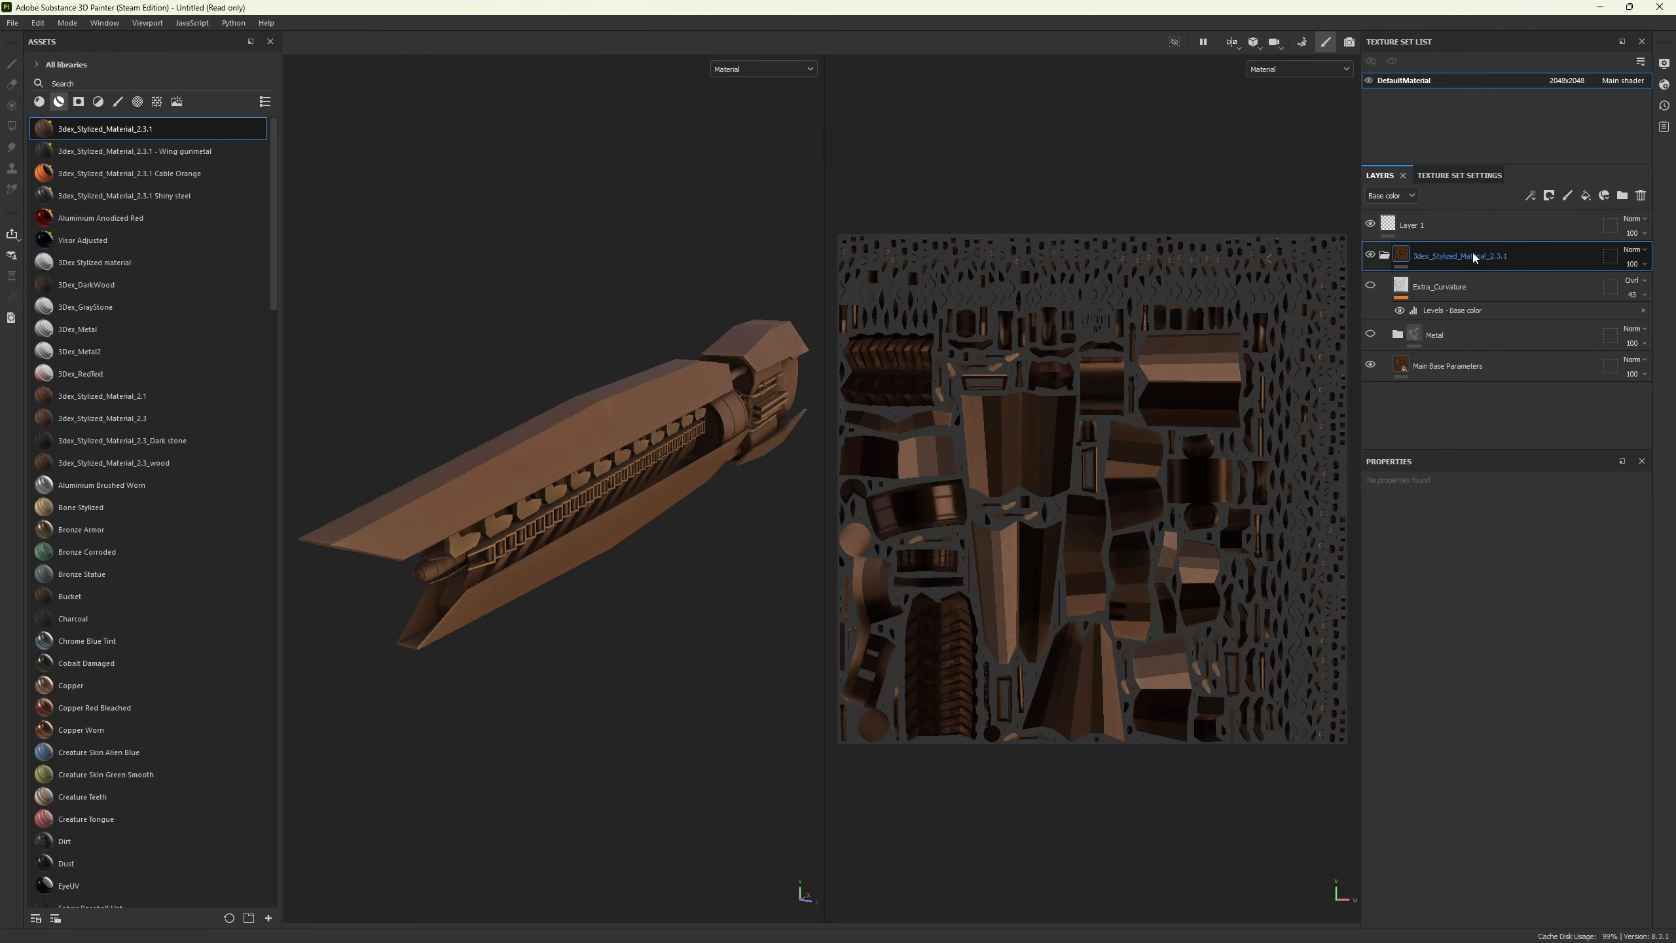
{"action": "key", "text": "Delete"}
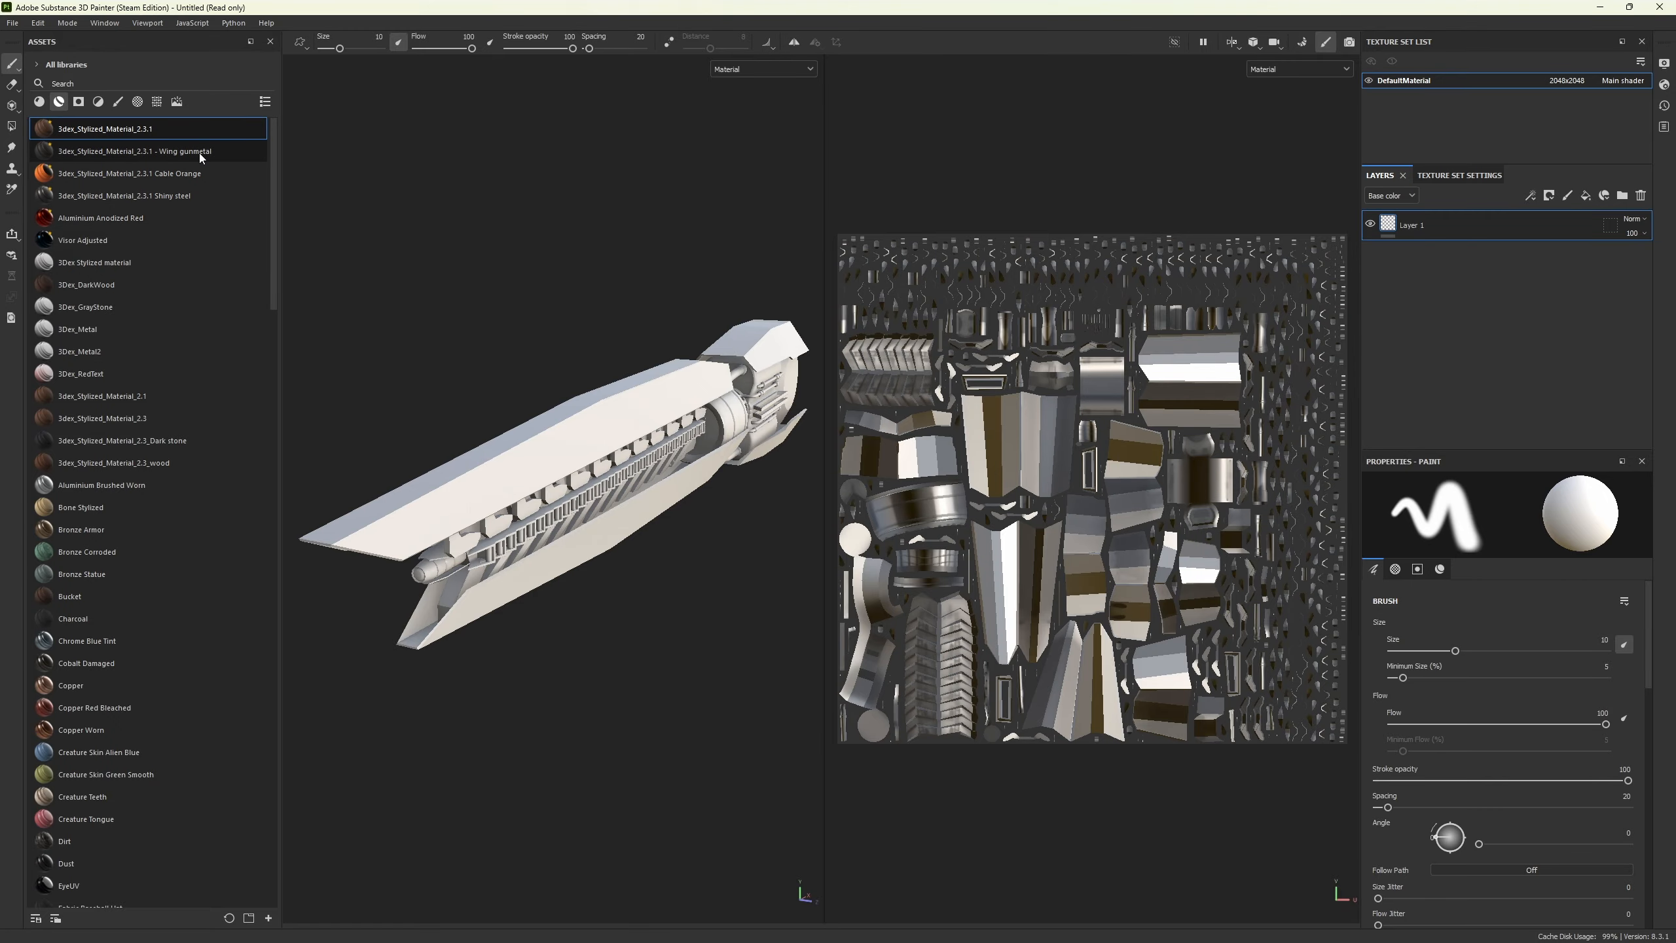
{"action": "left_click_drag", "start_coordinate": [198, 151], "coordinate": [1413, 327]}
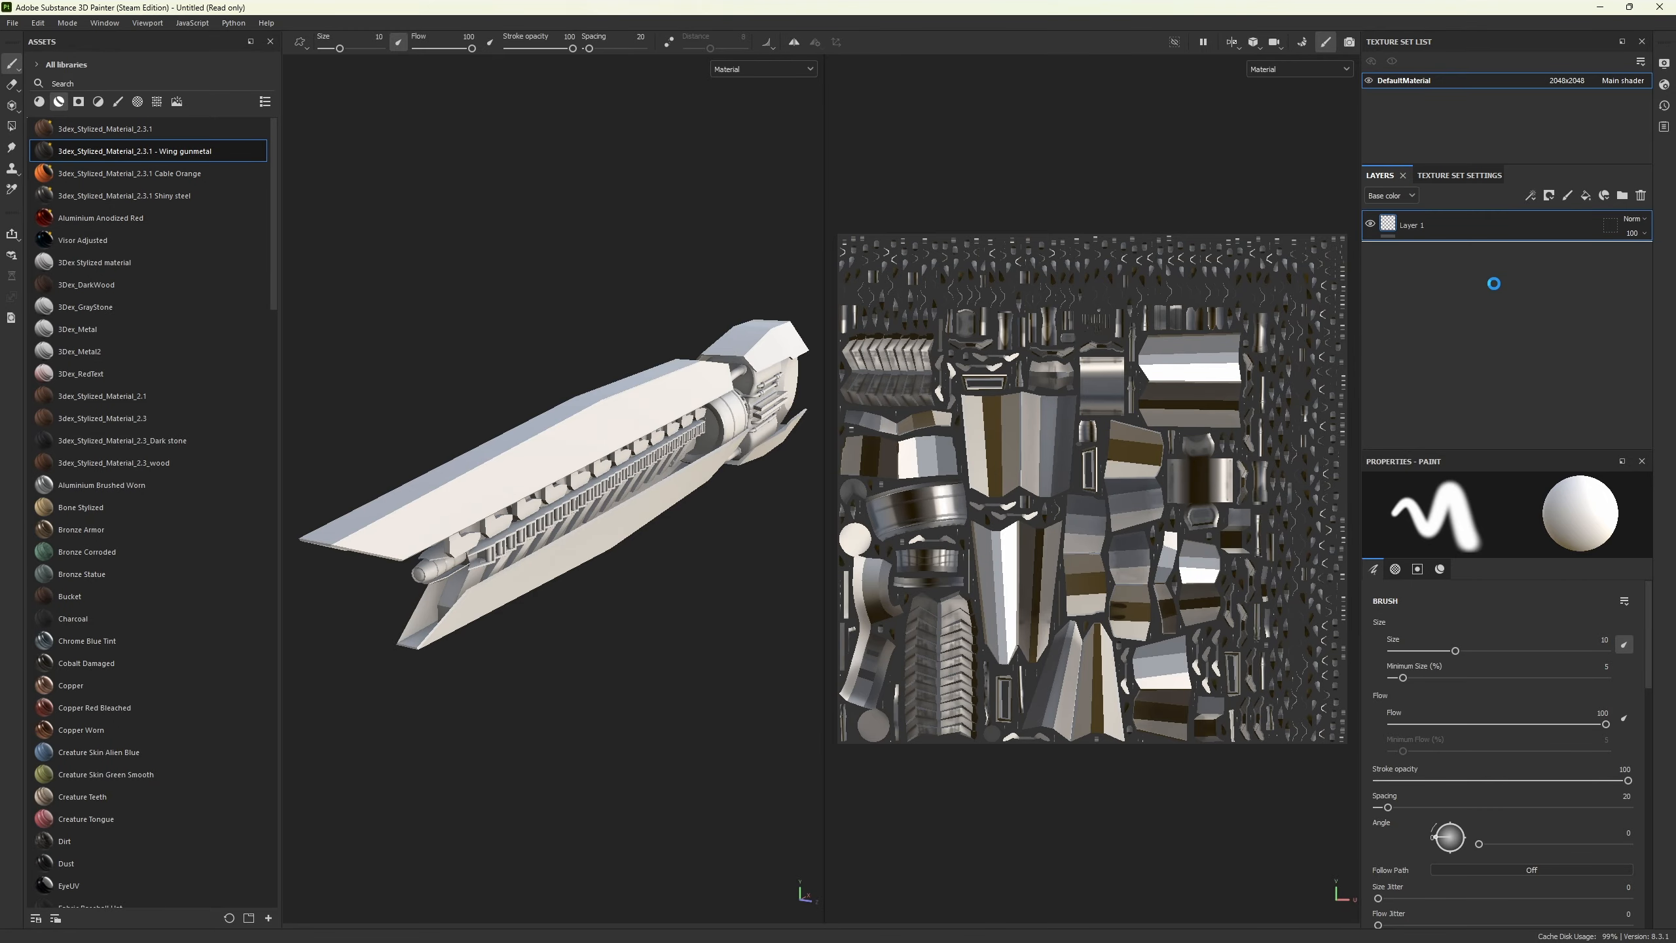
{"action": "left_click_drag", "start_coordinate": [1494, 284], "coordinate": [1498, 285]}
{"action": "left_click_drag", "start_coordinate": [680, 595], "coordinate": [721, 550], "text": "alt"}
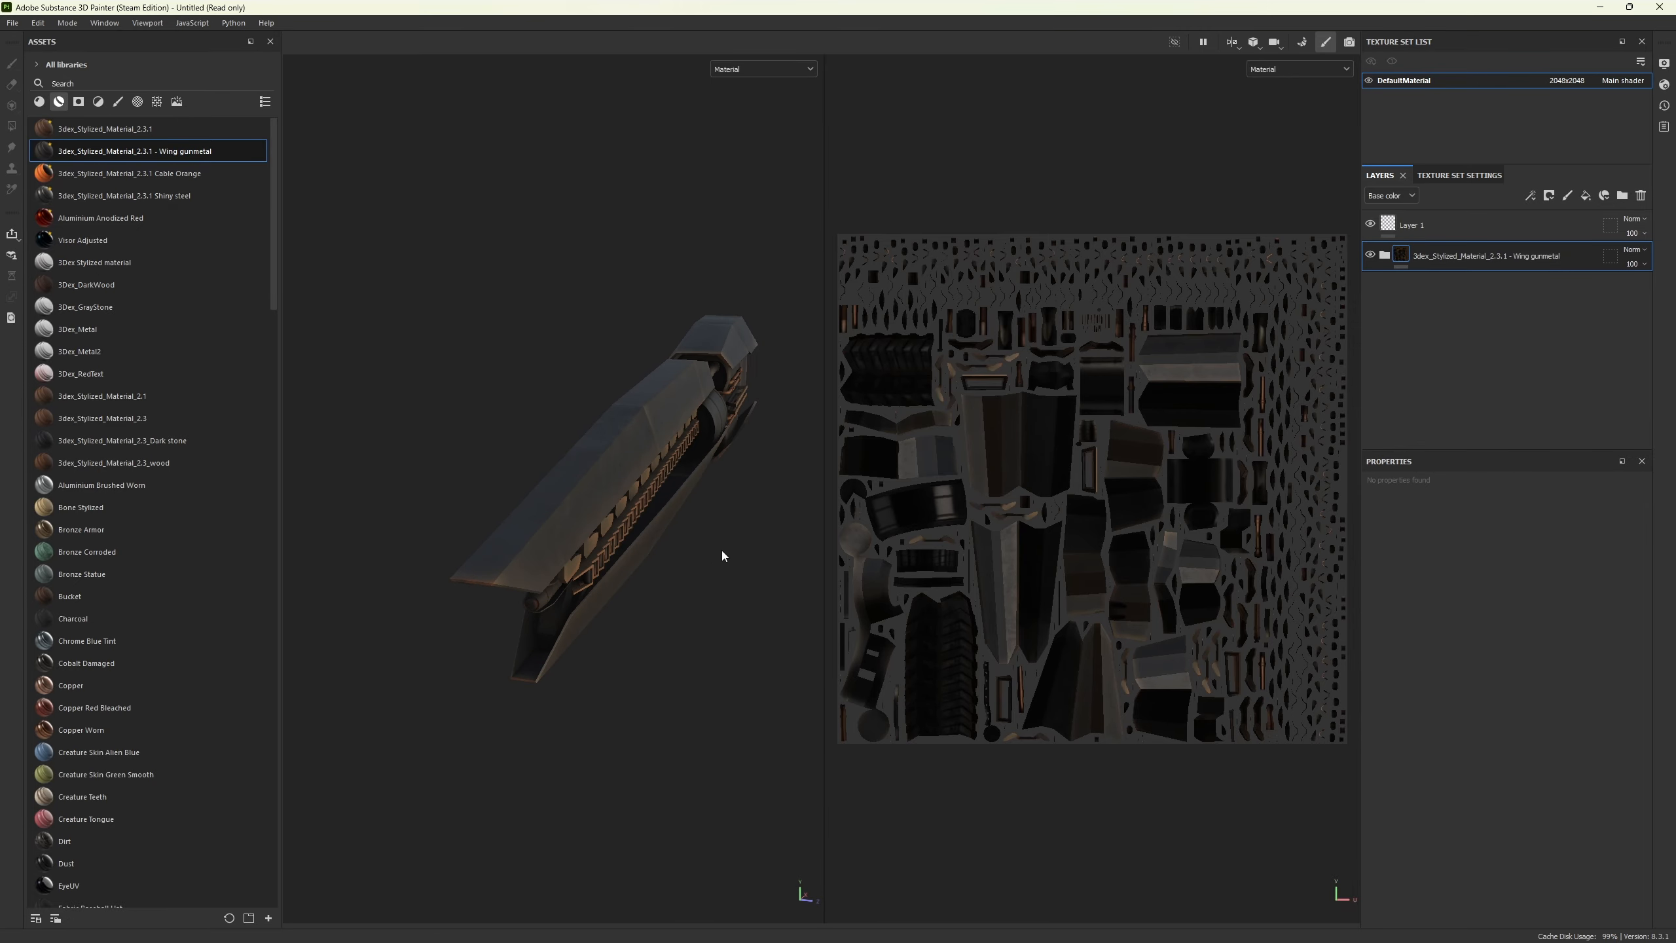
- Collapse and hide the Wing gunmetal group, and add the 3dex_Stylized_Material_2.3.1 material beneath it
{"action": "left_click", "coordinate": [1385, 255]}
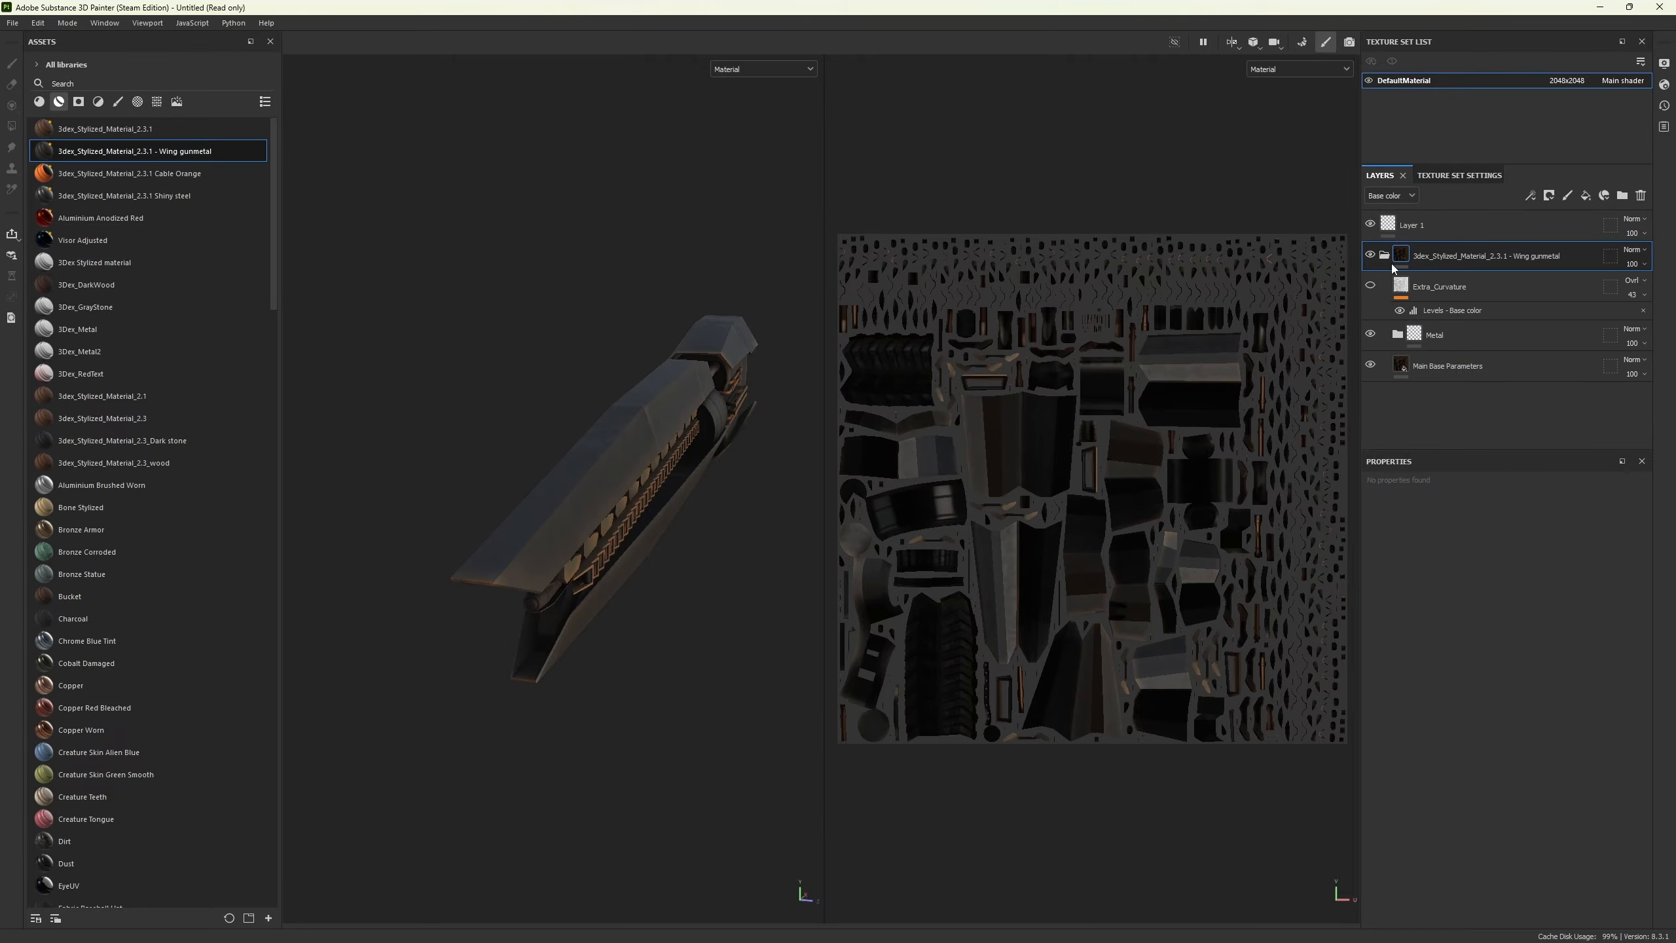
{"action": "left_click", "coordinate": [1385, 257]}
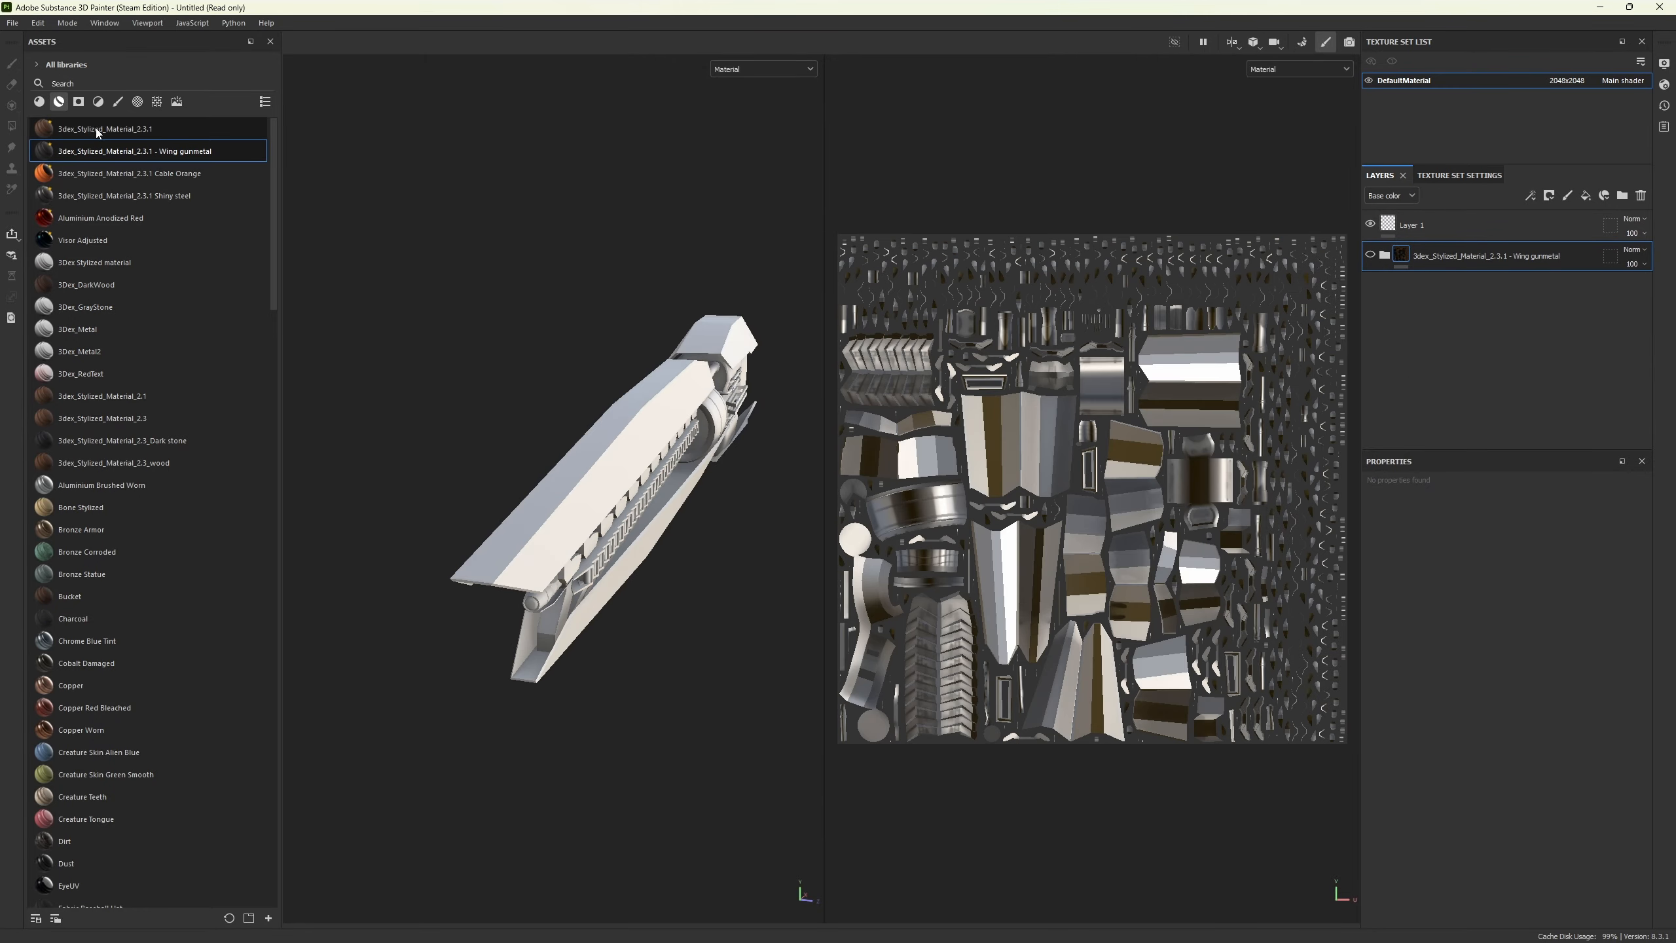
{"action": "left_click_drag", "start_coordinate": [103, 129], "coordinate": [1479, 357]}
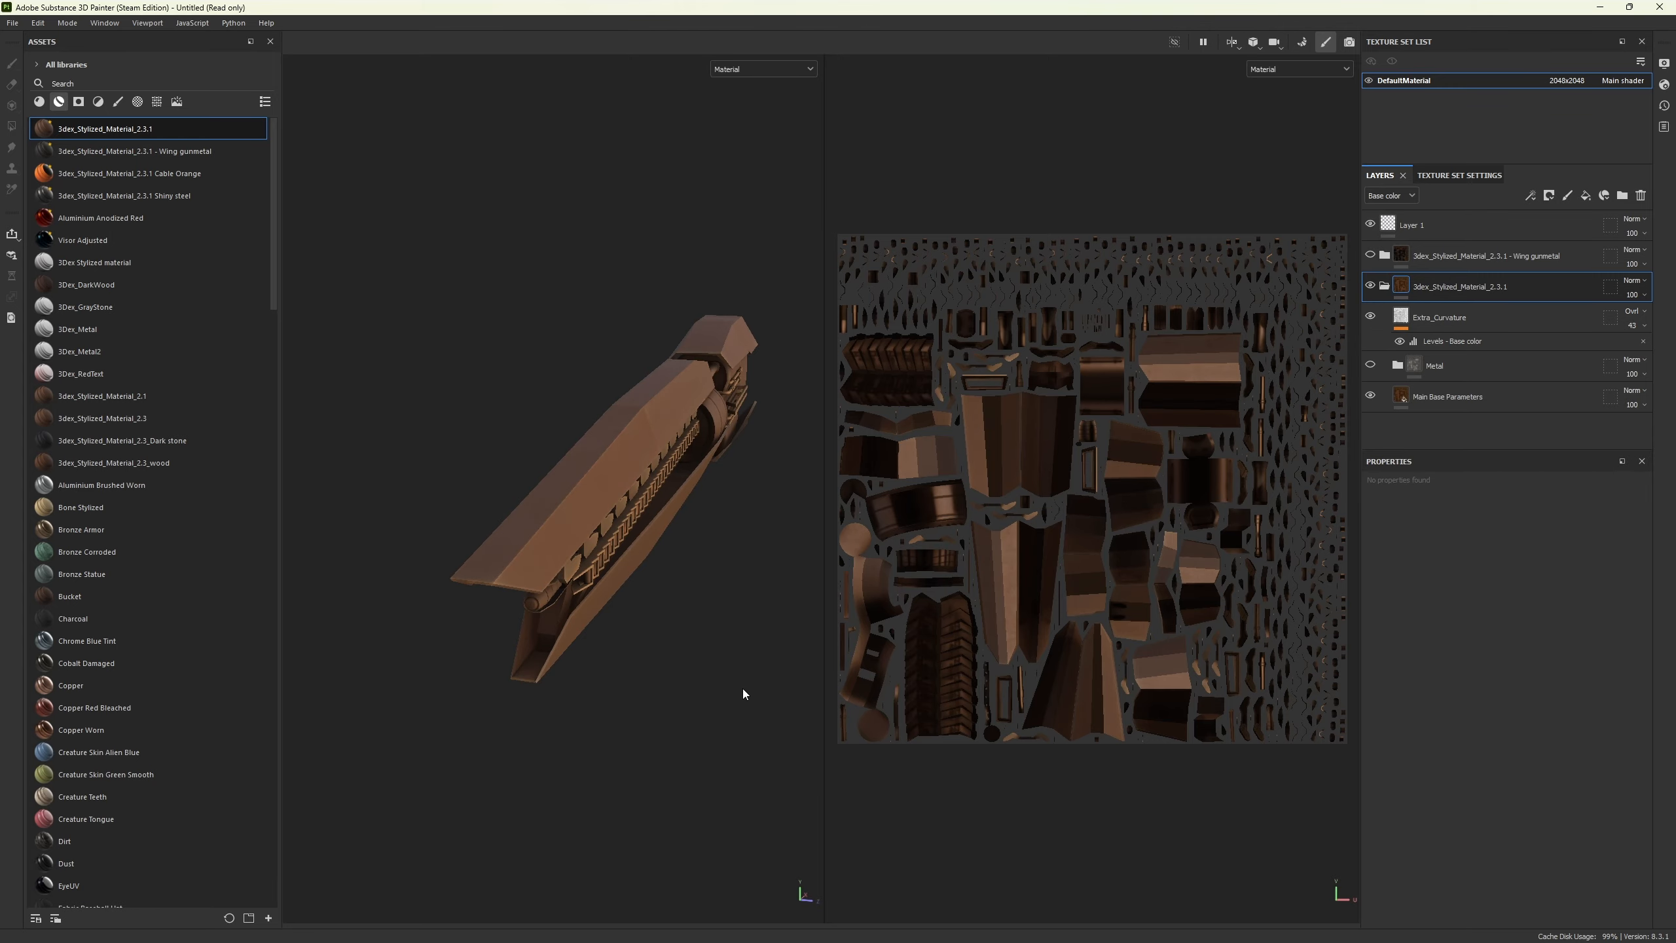
{"action": "scroll", "coordinate": [743, 689], "scroll_direction": "up", "scroll_amount": 3}
{"action": "left_click_drag", "start_coordinate": [612, 665], "coordinate": [637, 574], "text": "alt"}
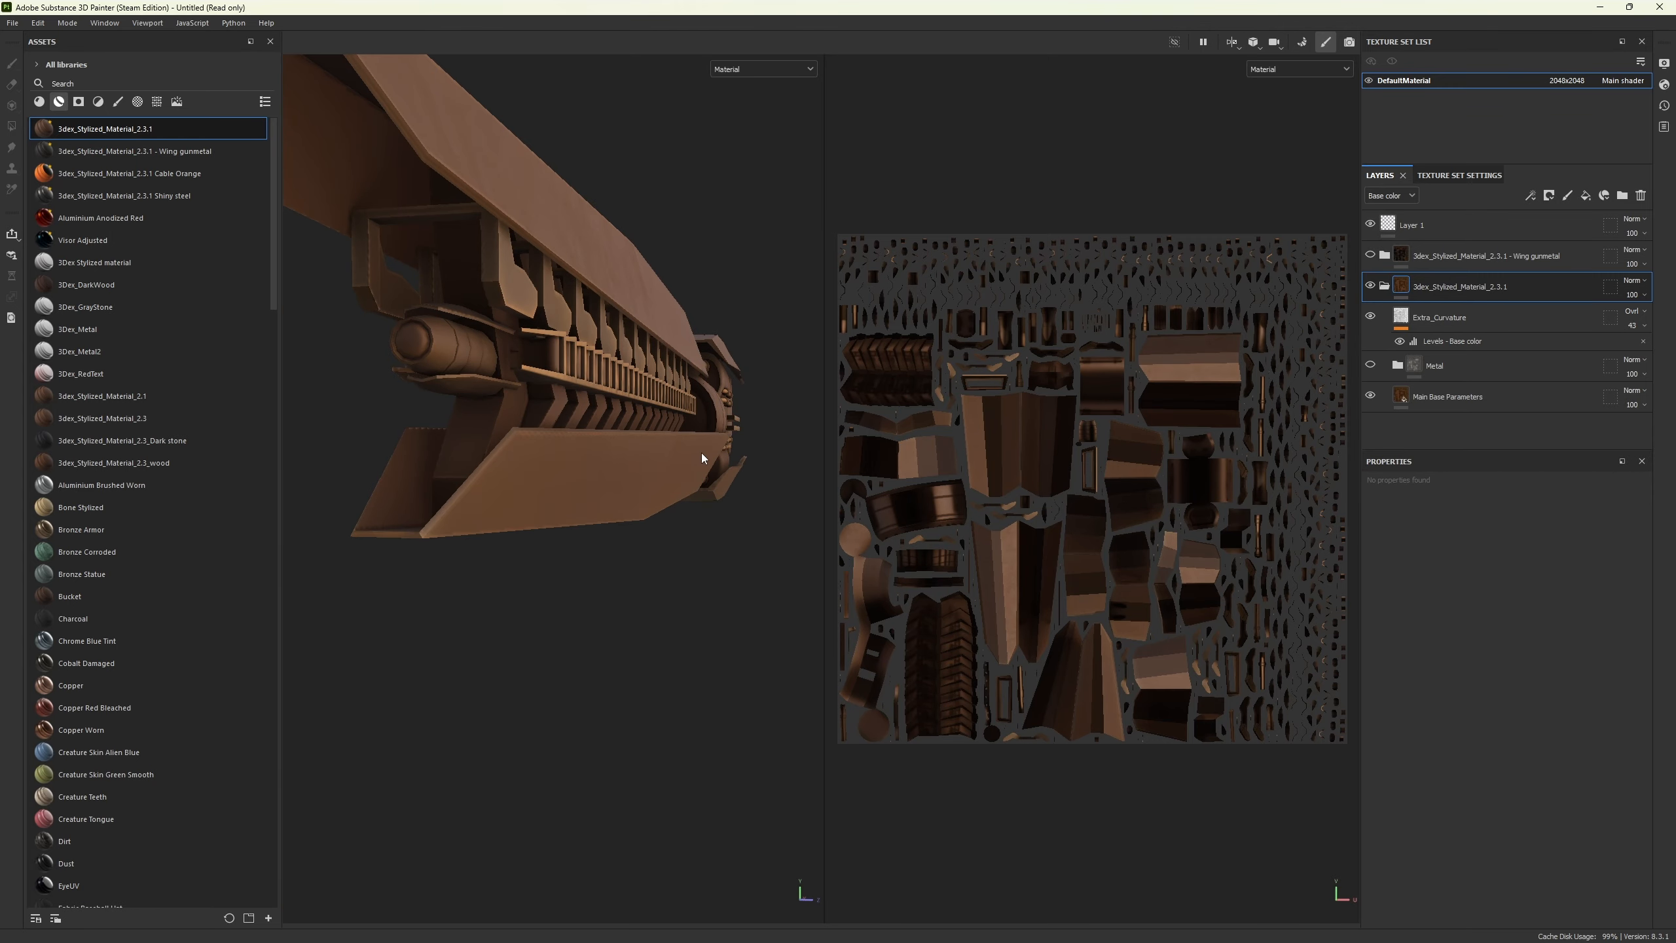
- Hide the Extra_Curvature layer in the 3dex_Stylized_Material_2.3.1 group and select its Metal folder
{"action": "left_click", "coordinate": [1369, 287]}
{"action": "left_click", "coordinate": [1369, 287]}
{"action": "left_click", "coordinate": [1369, 318]}
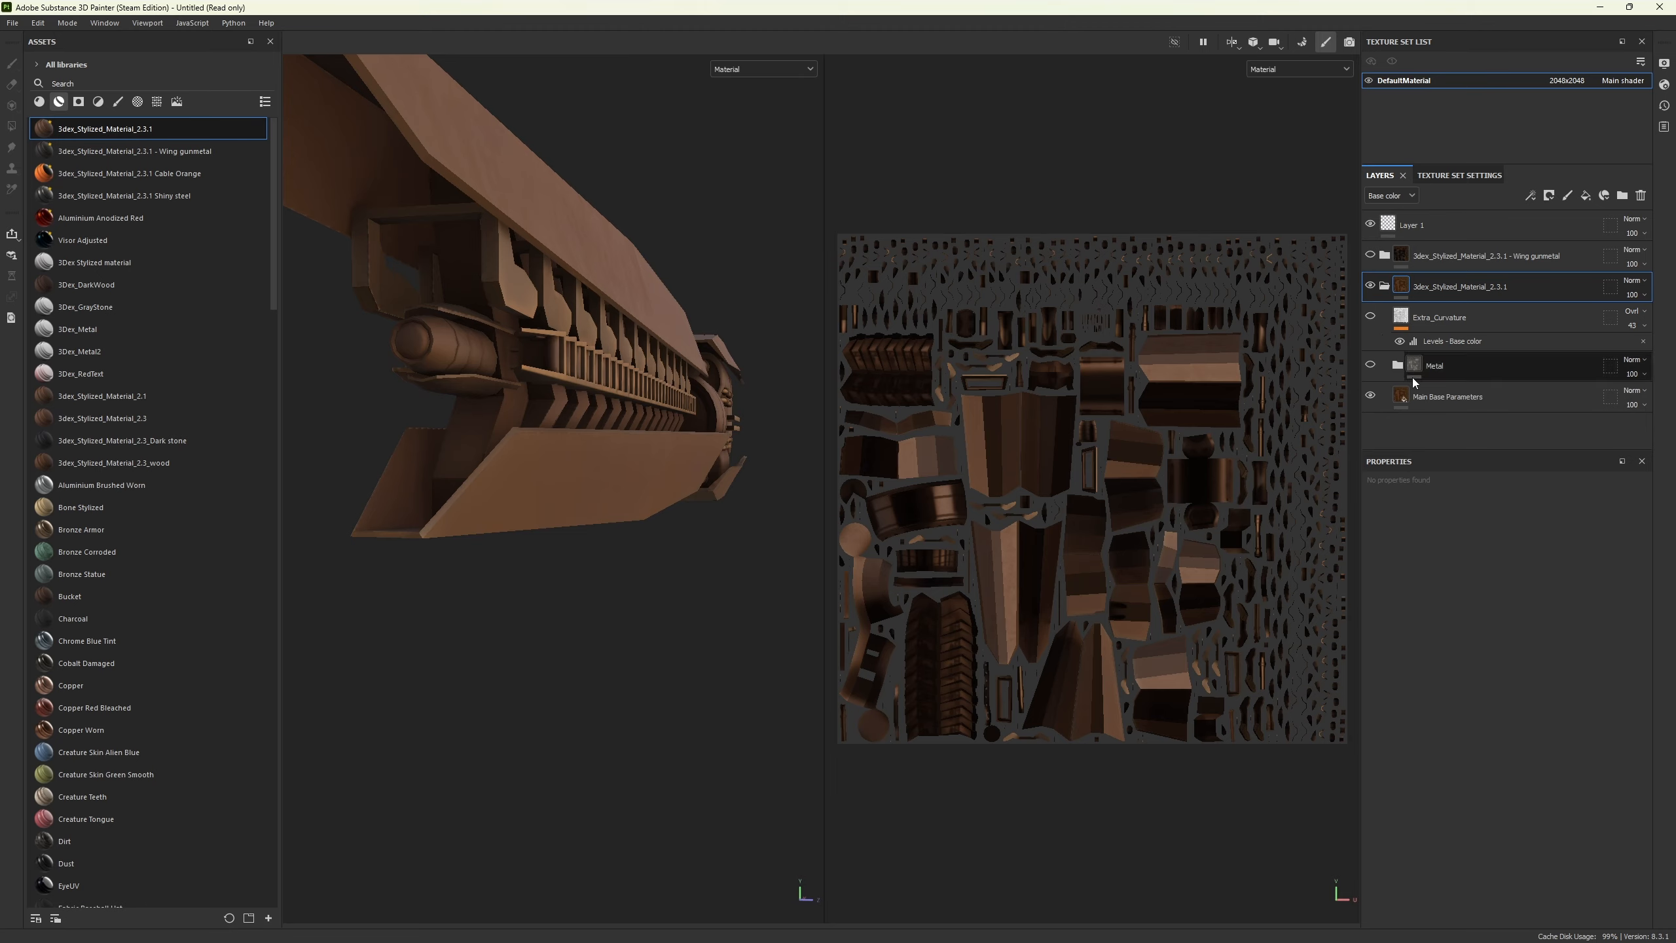
{"action": "left_click", "coordinate": [1456, 365]}
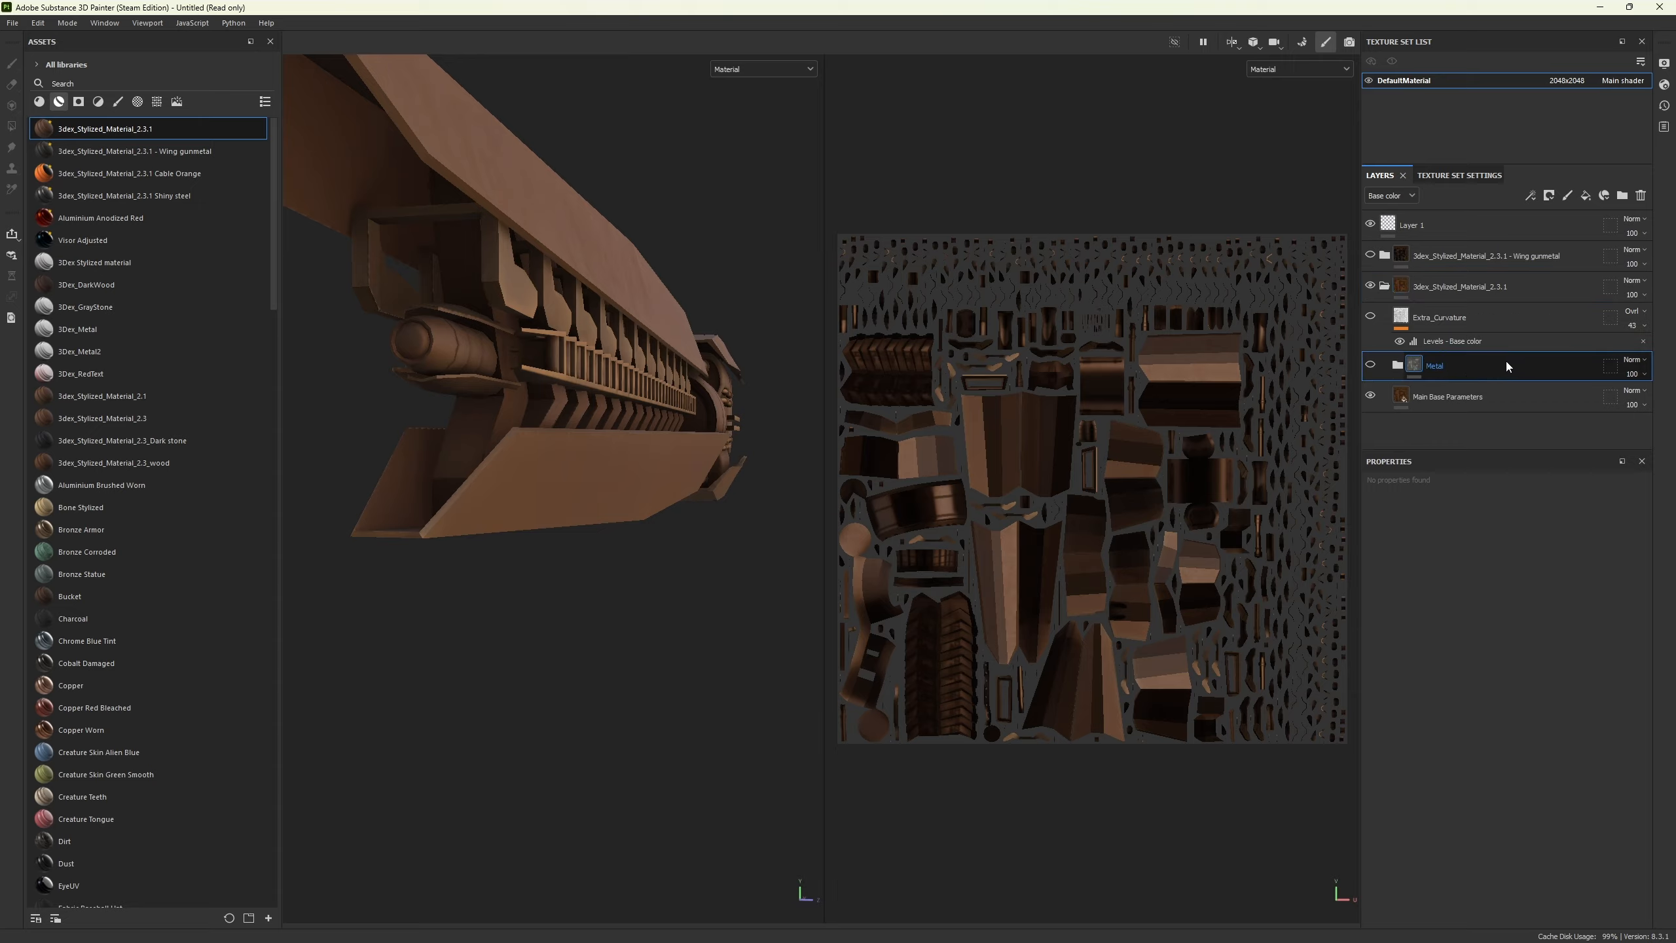
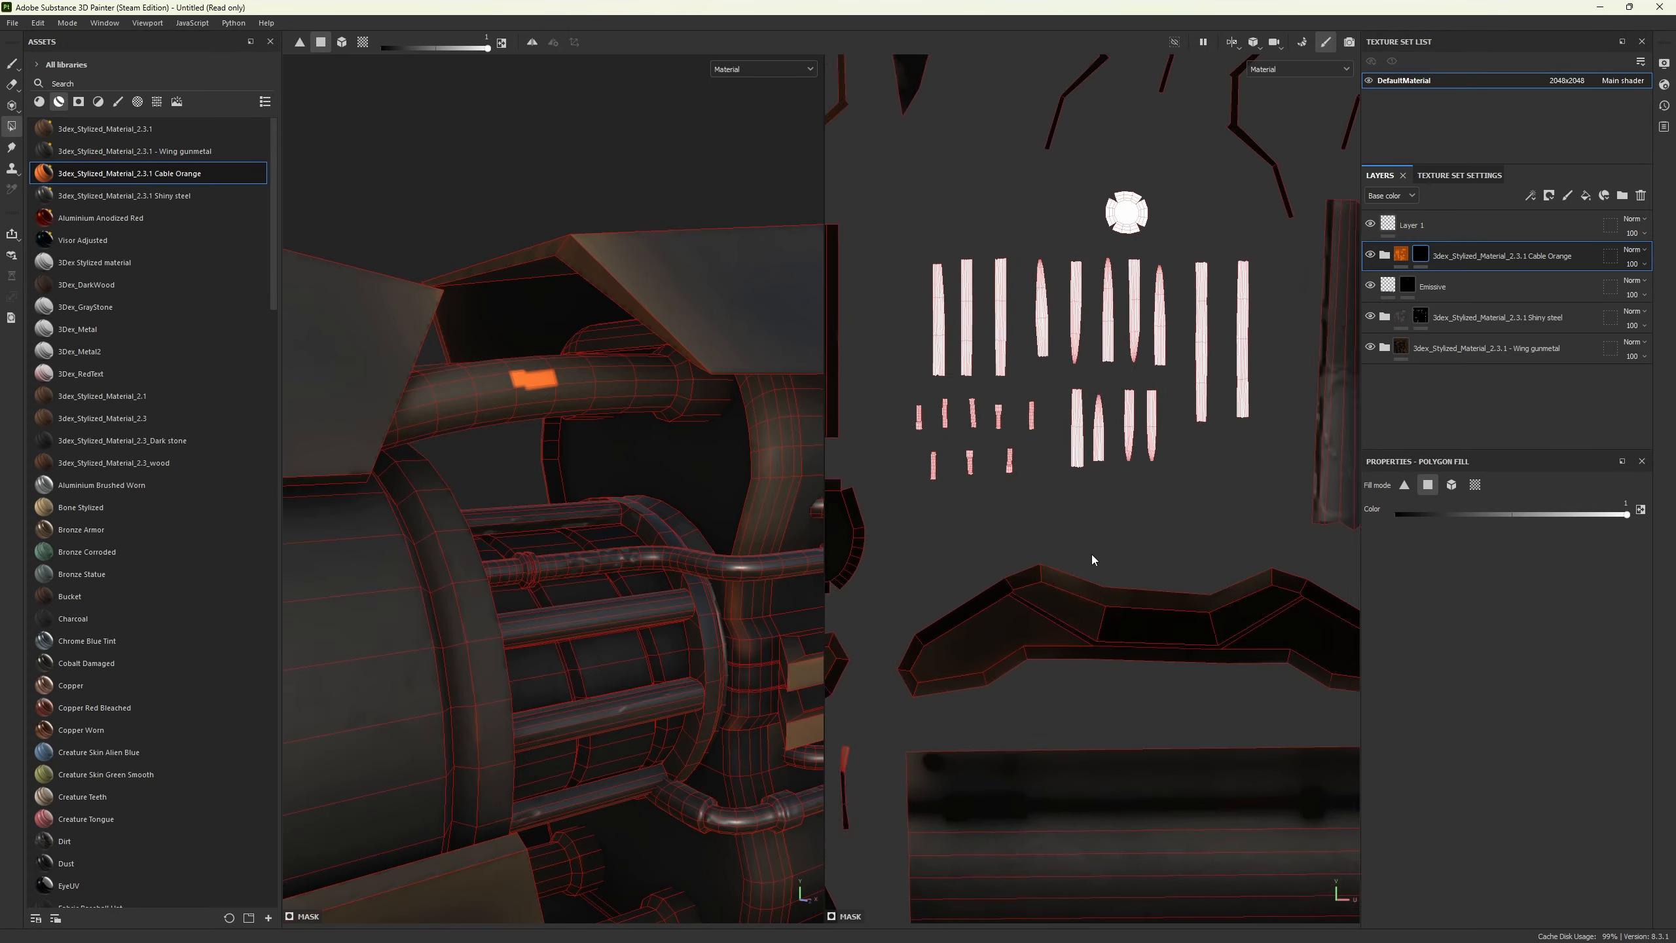
- Search the UV layout for the islands belonging to the curved pipe with the orange patch
{"action": "scroll", "coordinate": [1186, 508], "scroll_direction": "down", "scroll_amount": 10}
{"action": "scroll", "coordinate": [1186, 542], "scroll_direction": "down", "scroll_amount": 6}
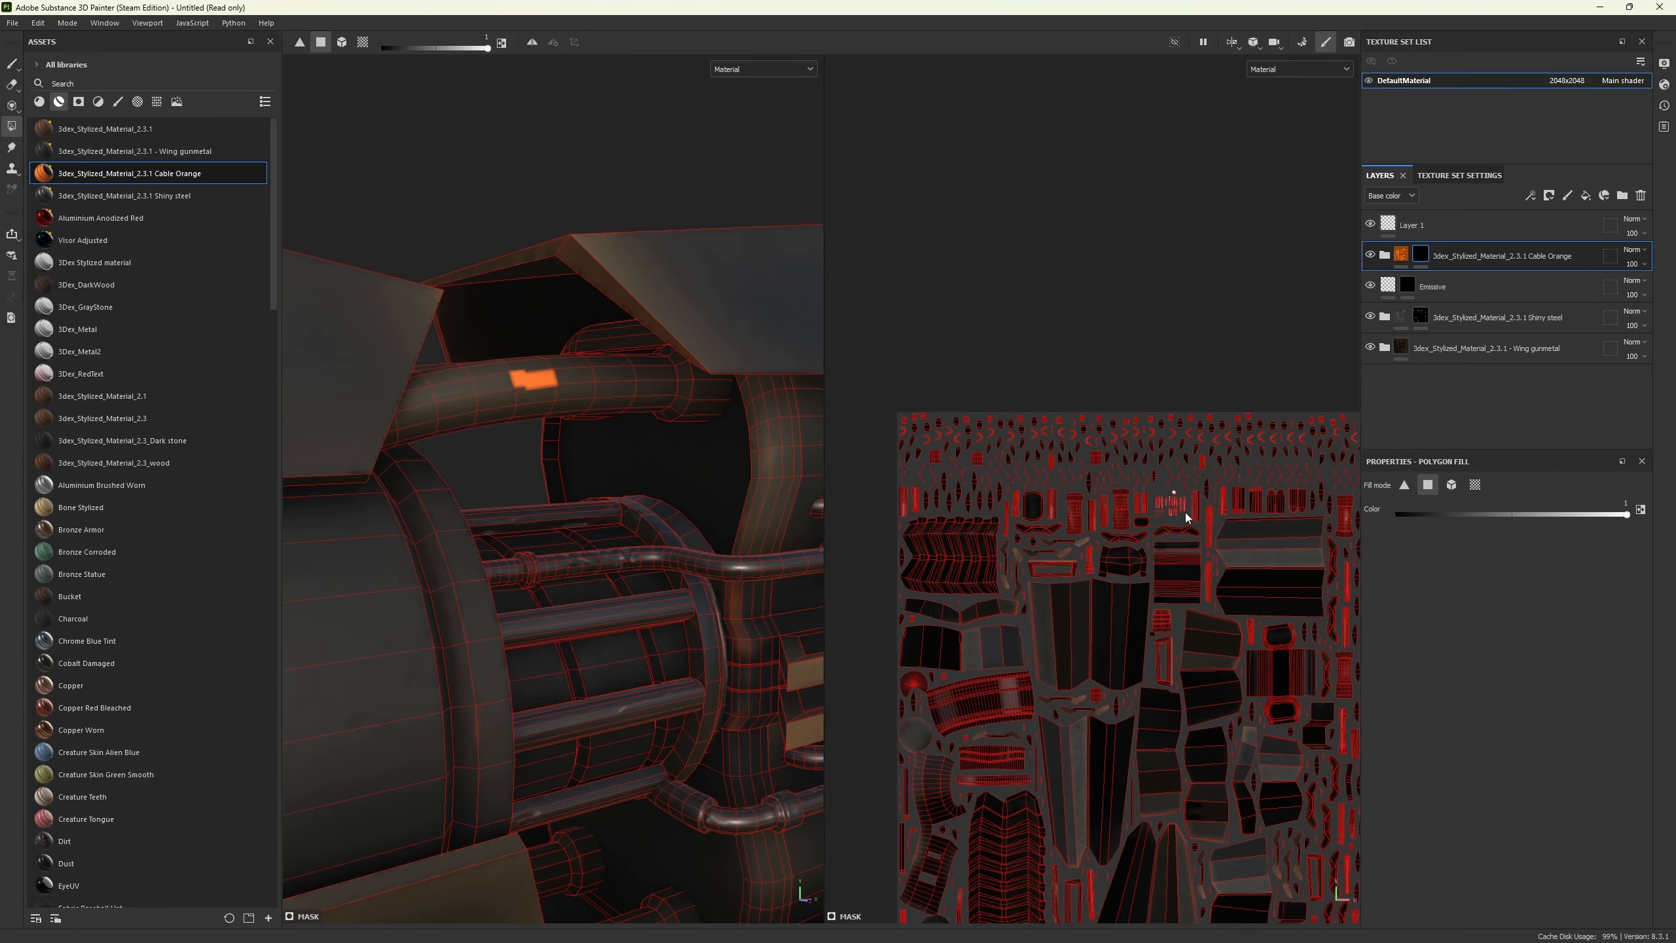
{"action": "middle_click_drag", "start_coordinate": [1163, 720], "coordinate": [1065, 408], "text": "alt"}
{"action": "scroll", "coordinate": [1208, 656], "scroll_direction": "up", "scroll_amount": 4}
{"action": "scroll", "coordinate": [1208, 656], "scroll_direction": "up", "scroll_amount": 2}
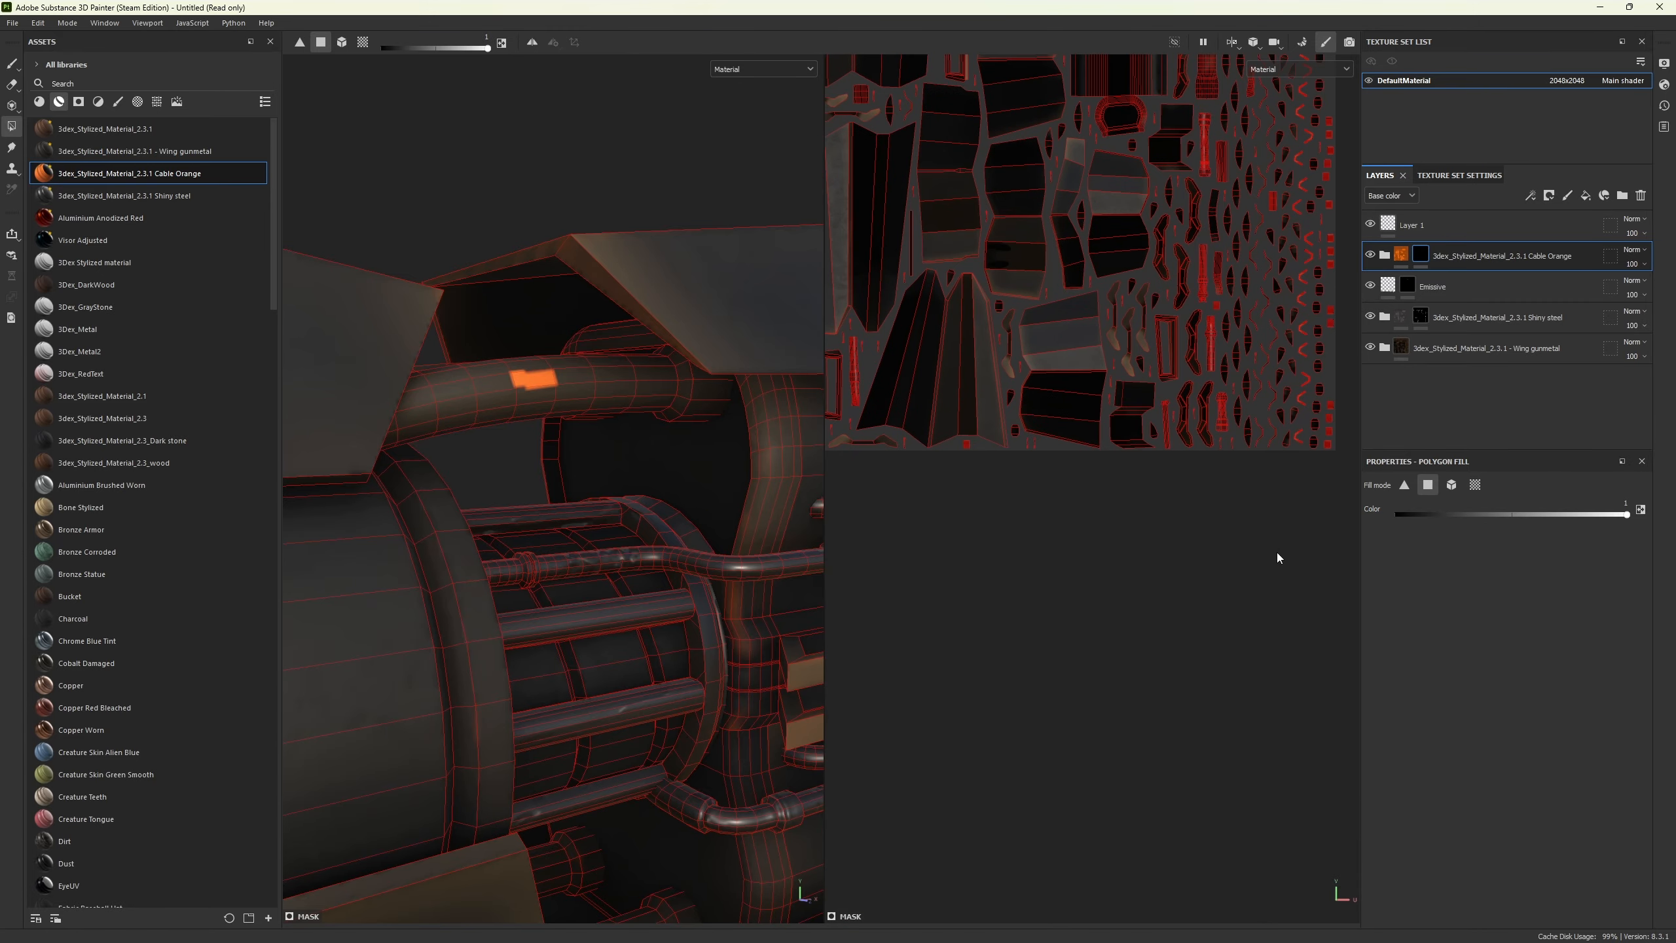
{"action": "middle_click_drag", "start_coordinate": [1236, 553], "coordinate": [1153, 764], "text": "alt"}
{"action": "scroll", "coordinate": [1238, 461], "scroll_direction": "up", "scroll_amount": 5}
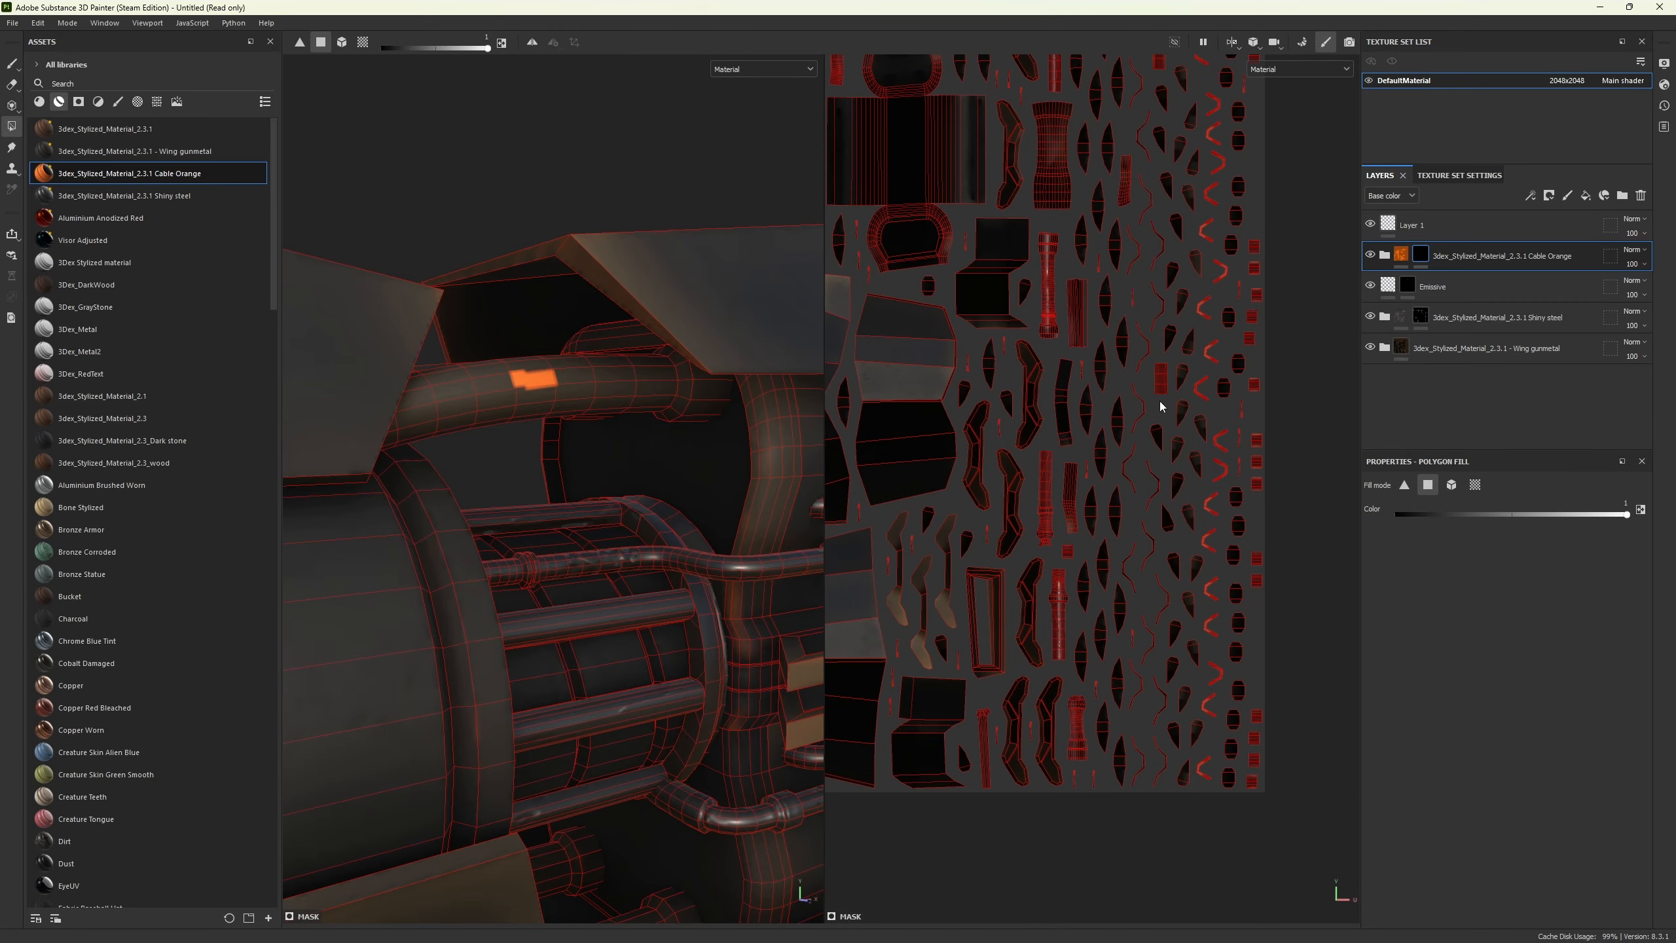
{"action": "scroll", "coordinate": [1161, 326], "scroll_direction": "down", "scroll_amount": 2}
{"action": "scroll", "coordinate": [1160, 322], "scroll_direction": "down", "scroll_amount": 3}
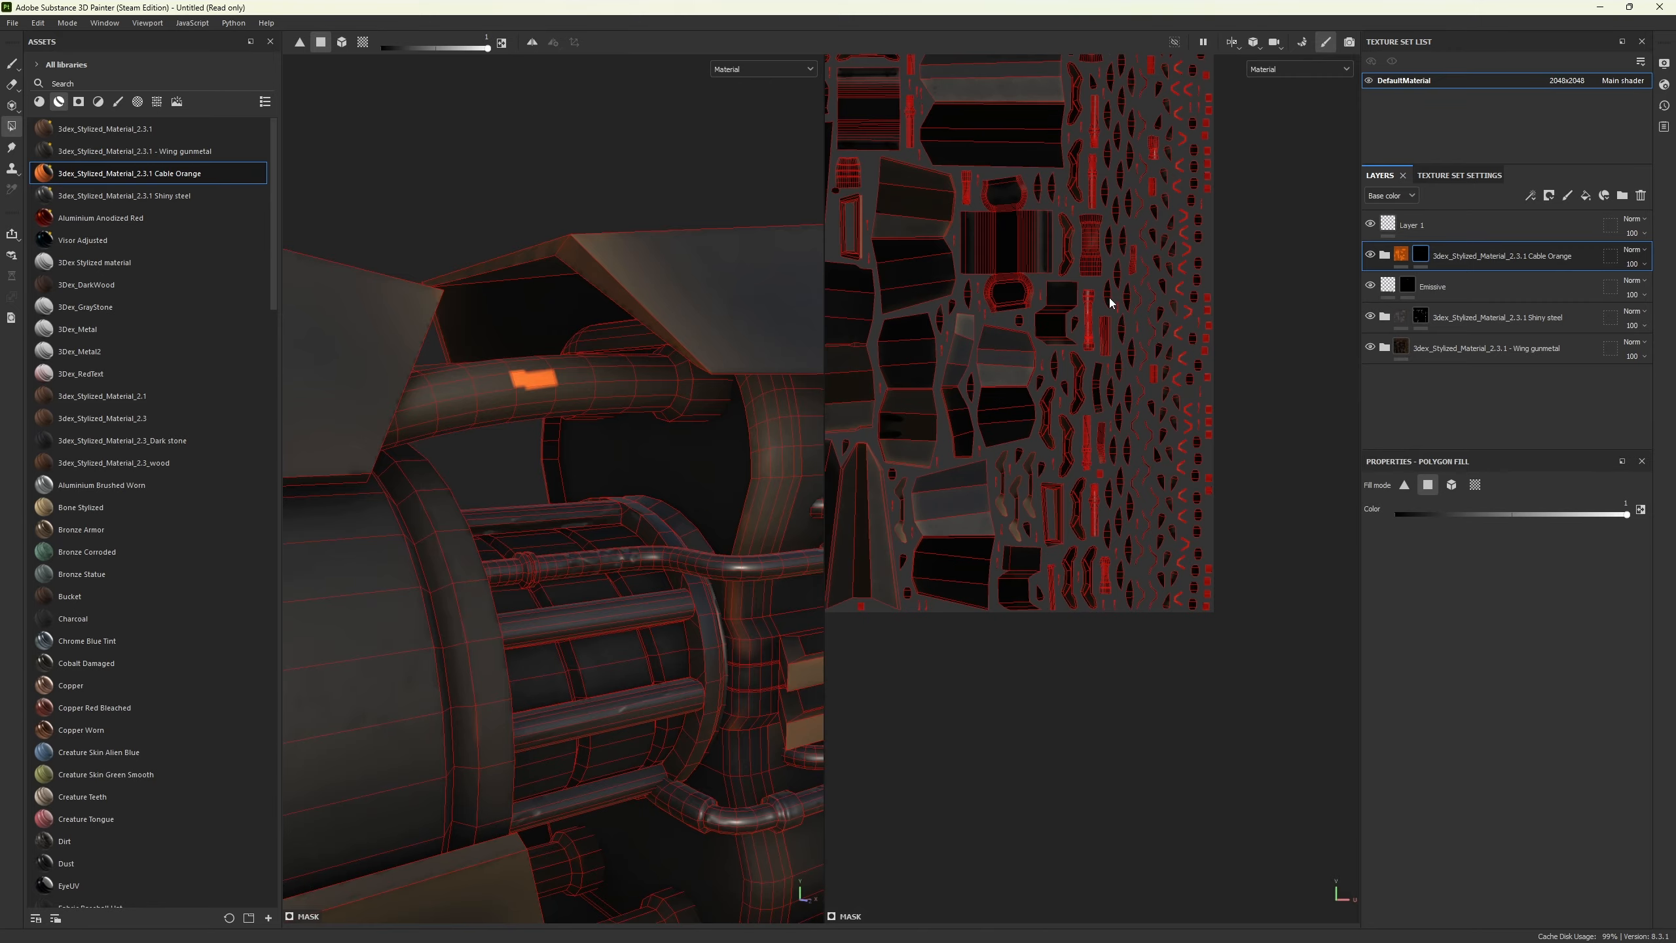
{"action": "middle_click_drag", "start_coordinate": [1064, 267], "coordinate": [1196, 606], "text": "alt"}
{"action": "middle_click_drag", "start_coordinate": [1044, 464], "coordinate": [1185, 304], "text": "alt"}
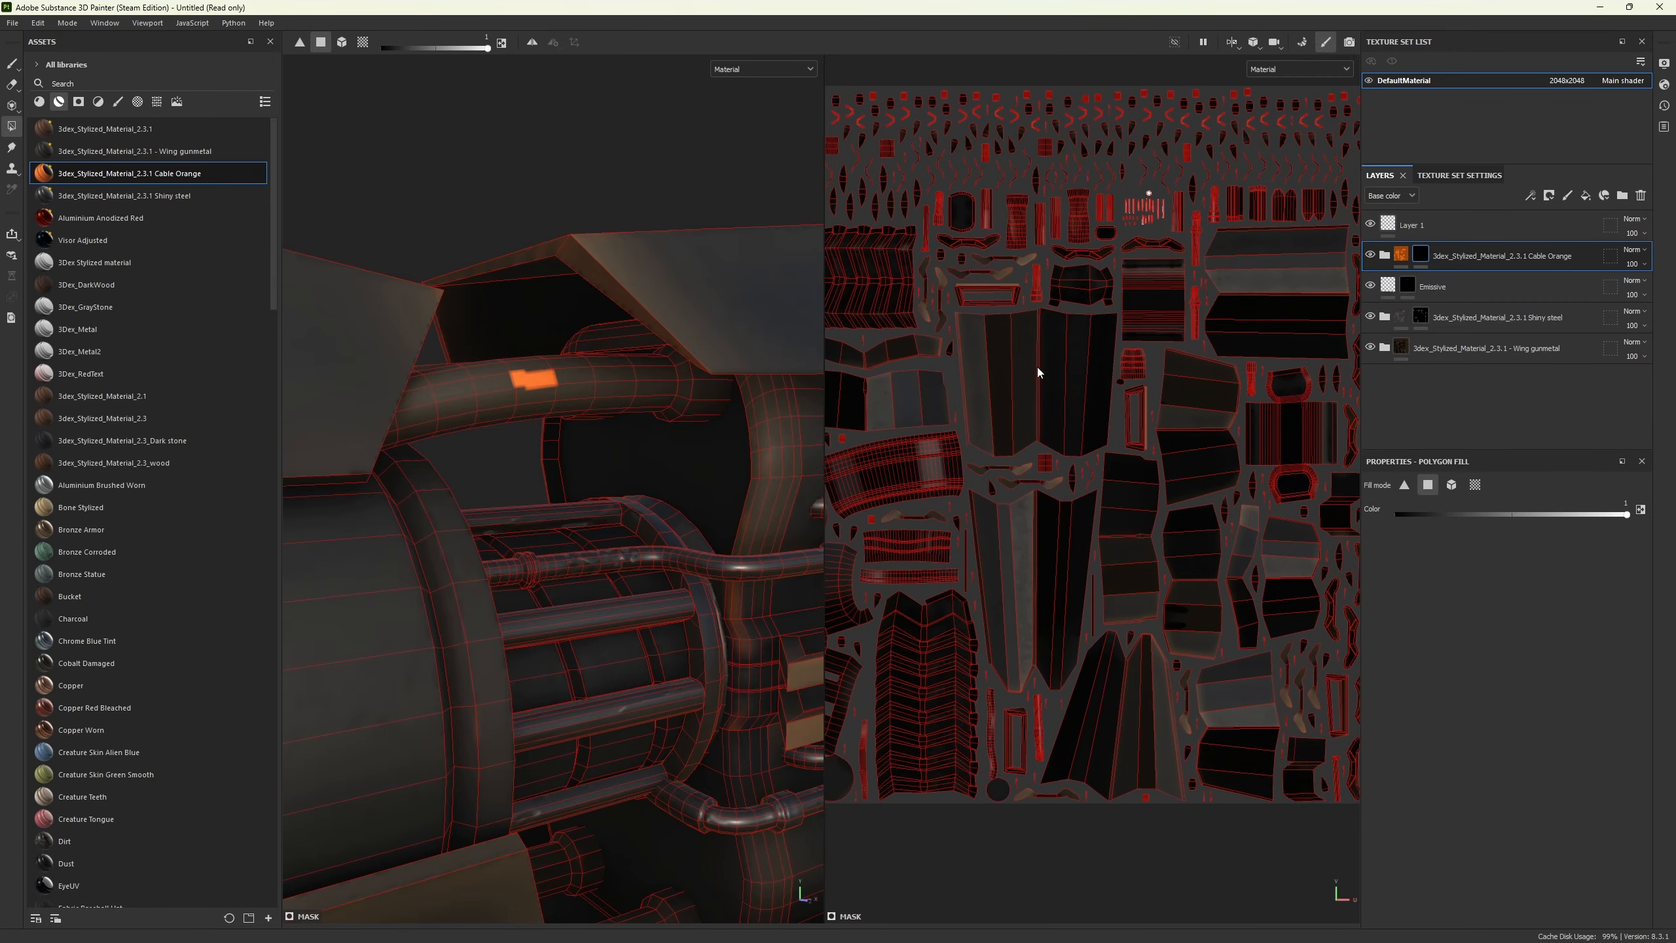
{"action": "middle_click_drag", "start_coordinate": [1039, 370], "coordinate": [1158, 378], "text": "alt"}
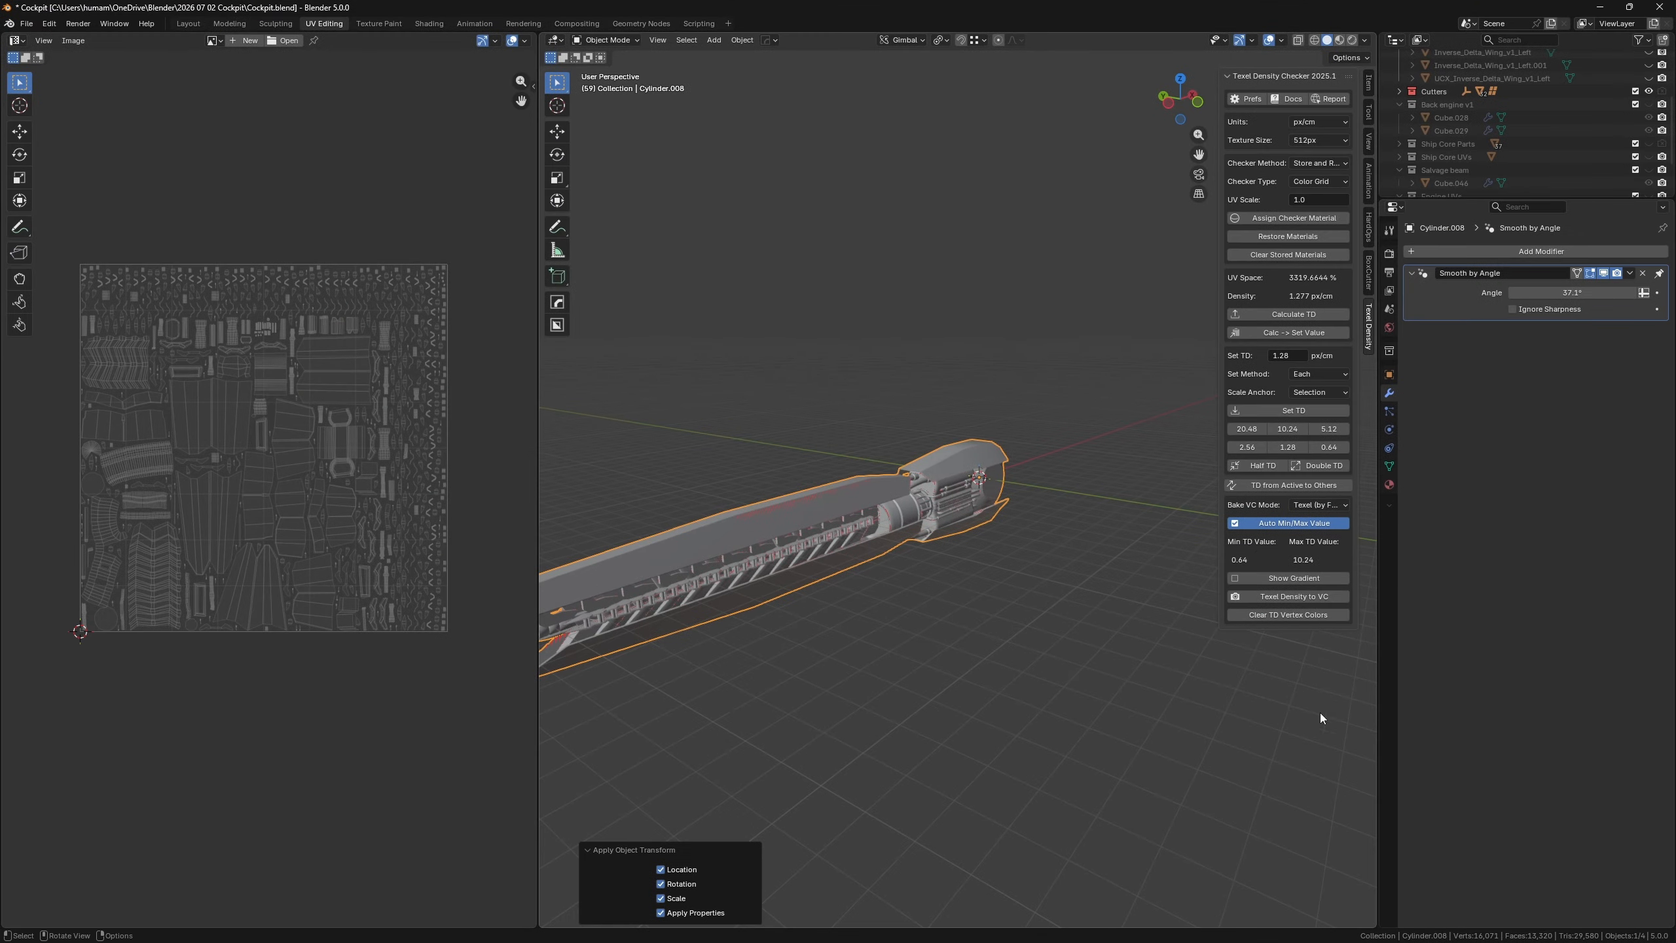
- Switch to Blender and select both seam-bounded halves of the upper curved pipe in Edit Mode
{"action": "key", "text": "Tab"}
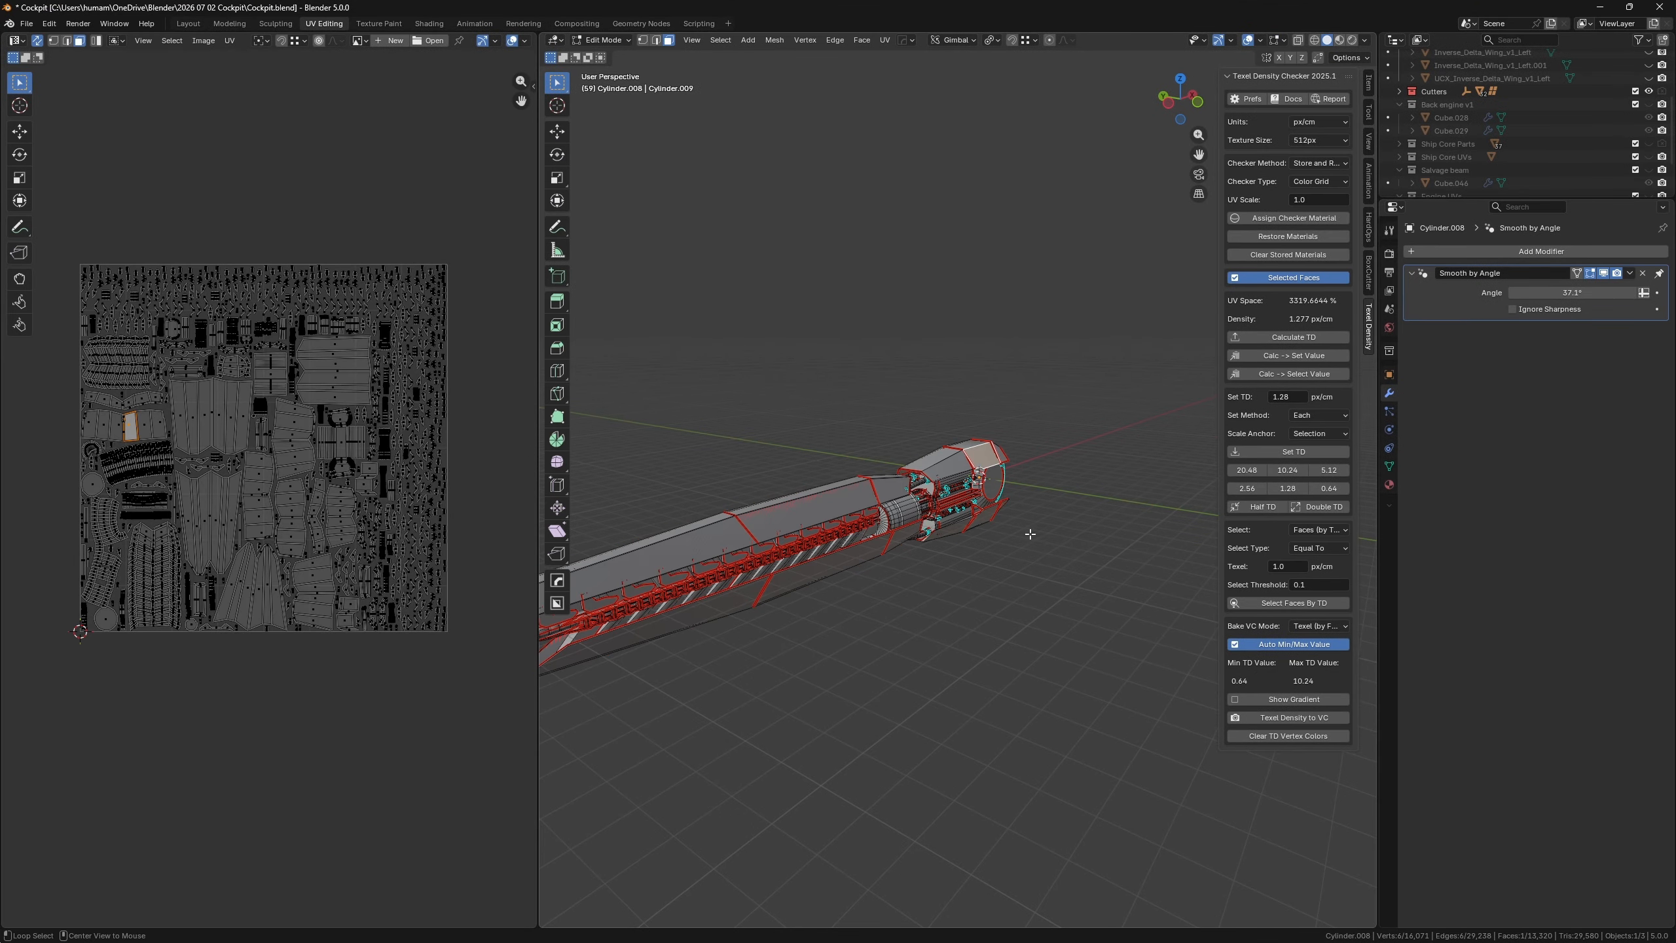
{"action": "middle_click_drag", "start_coordinate": [1030, 534], "coordinate": [943, 536]}
{"action": "scroll", "coordinate": [923, 466], "scroll_direction": "up", "scroll_amount": 4}
{"action": "scroll", "coordinate": [923, 467], "scroll_direction": "up", "scroll_amount": 4}
{"action": "middle_click_drag", "start_coordinate": [708, 461], "coordinate": [818, 518]}
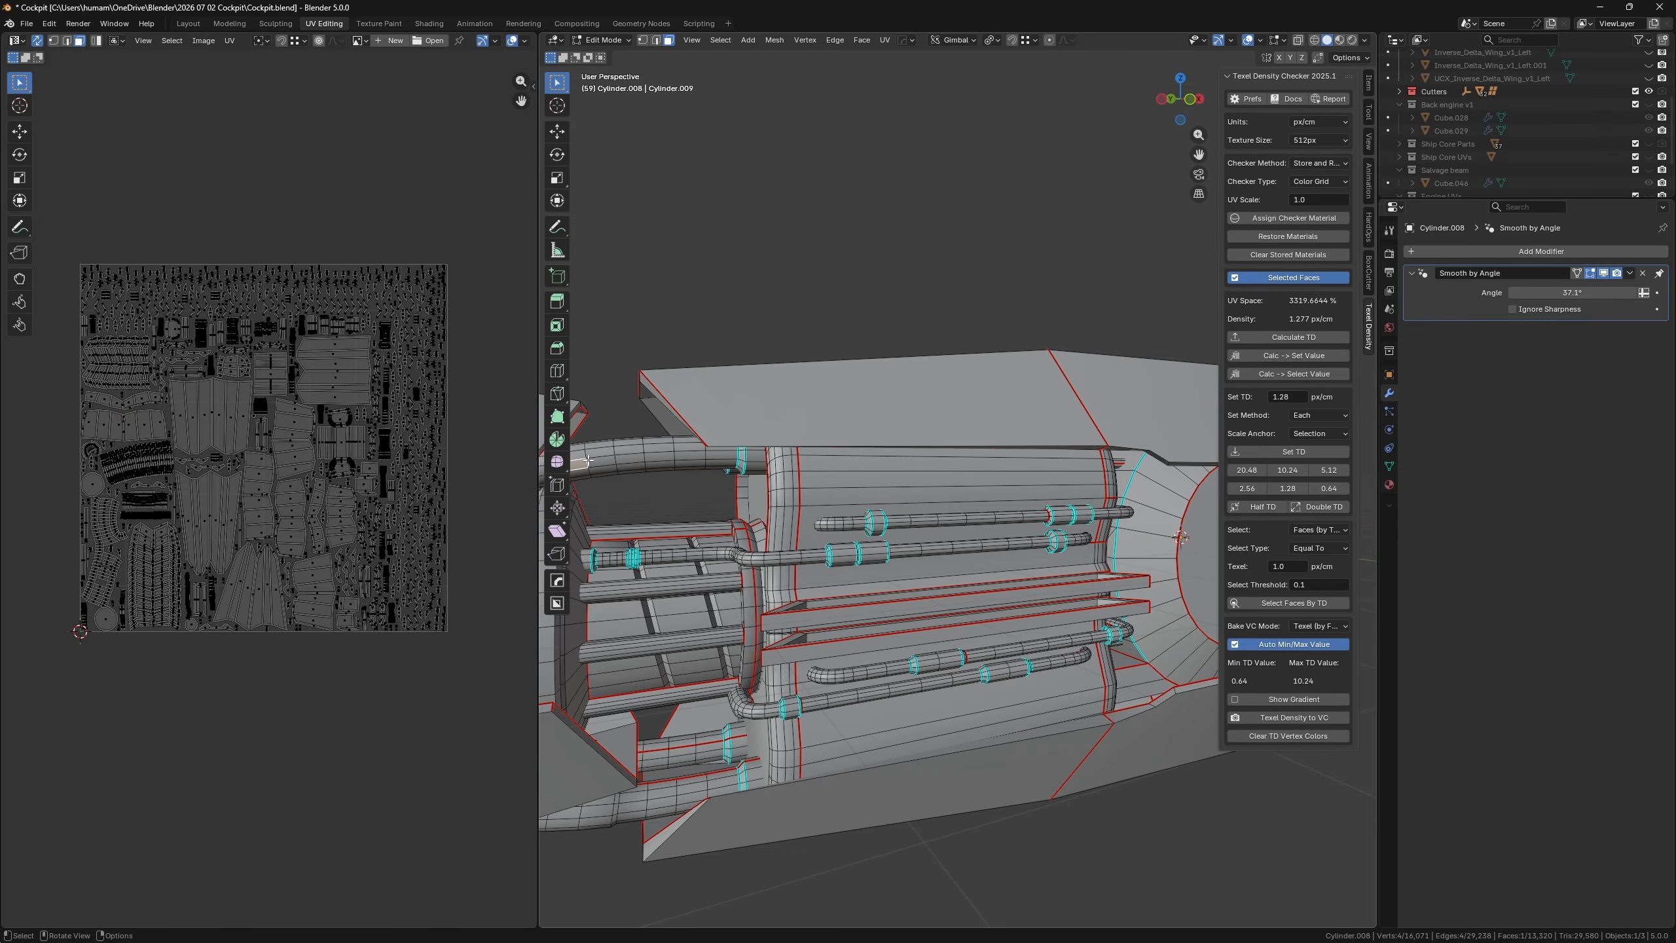
{"action": "key", "text": "l"}
{"action": "middle_click_drag", "start_coordinate": [673, 460], "coordinate": [733, 486]}
{"action": "key", "text": "l"}
{"action": "middle_click_drag", "start_coordinate": [602, 514], "coordinate": [630, 522]}
{"action": "middle_click_drag", "start_coordinate": [789, 627], "coordinate": [732, 591]}
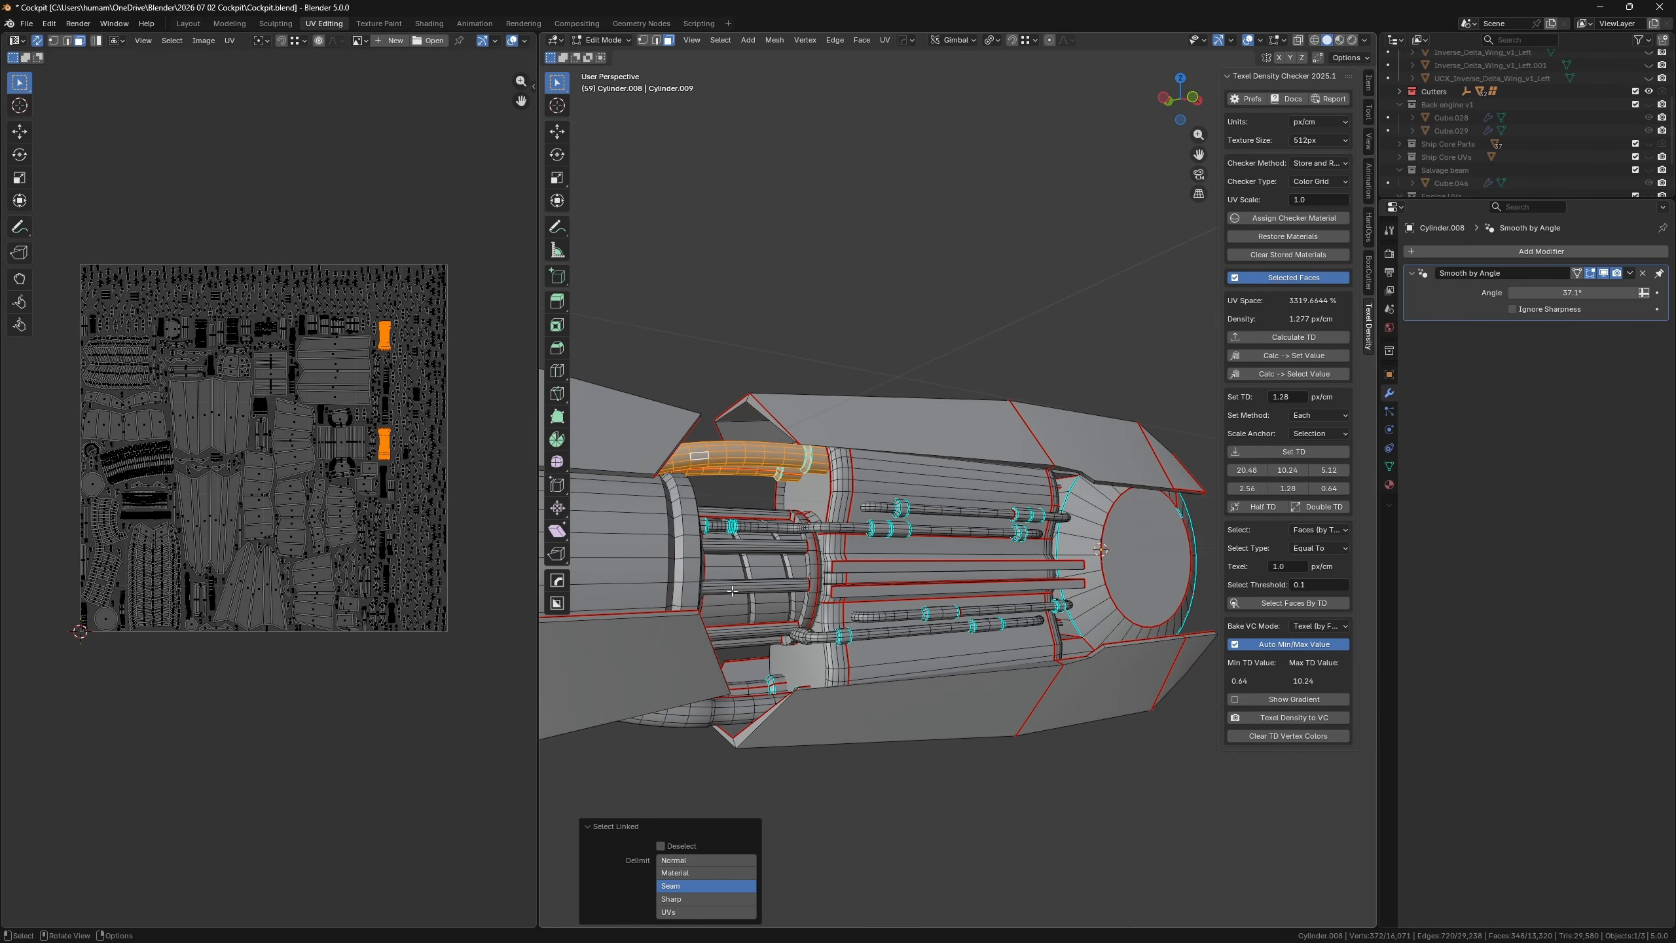
- Add the lower curved pipe's linked faces to the selection and examine where the pipe islands sit in the UV layout
{"action": "key", "text": "l"}
{"action": "key", "text": "l"}
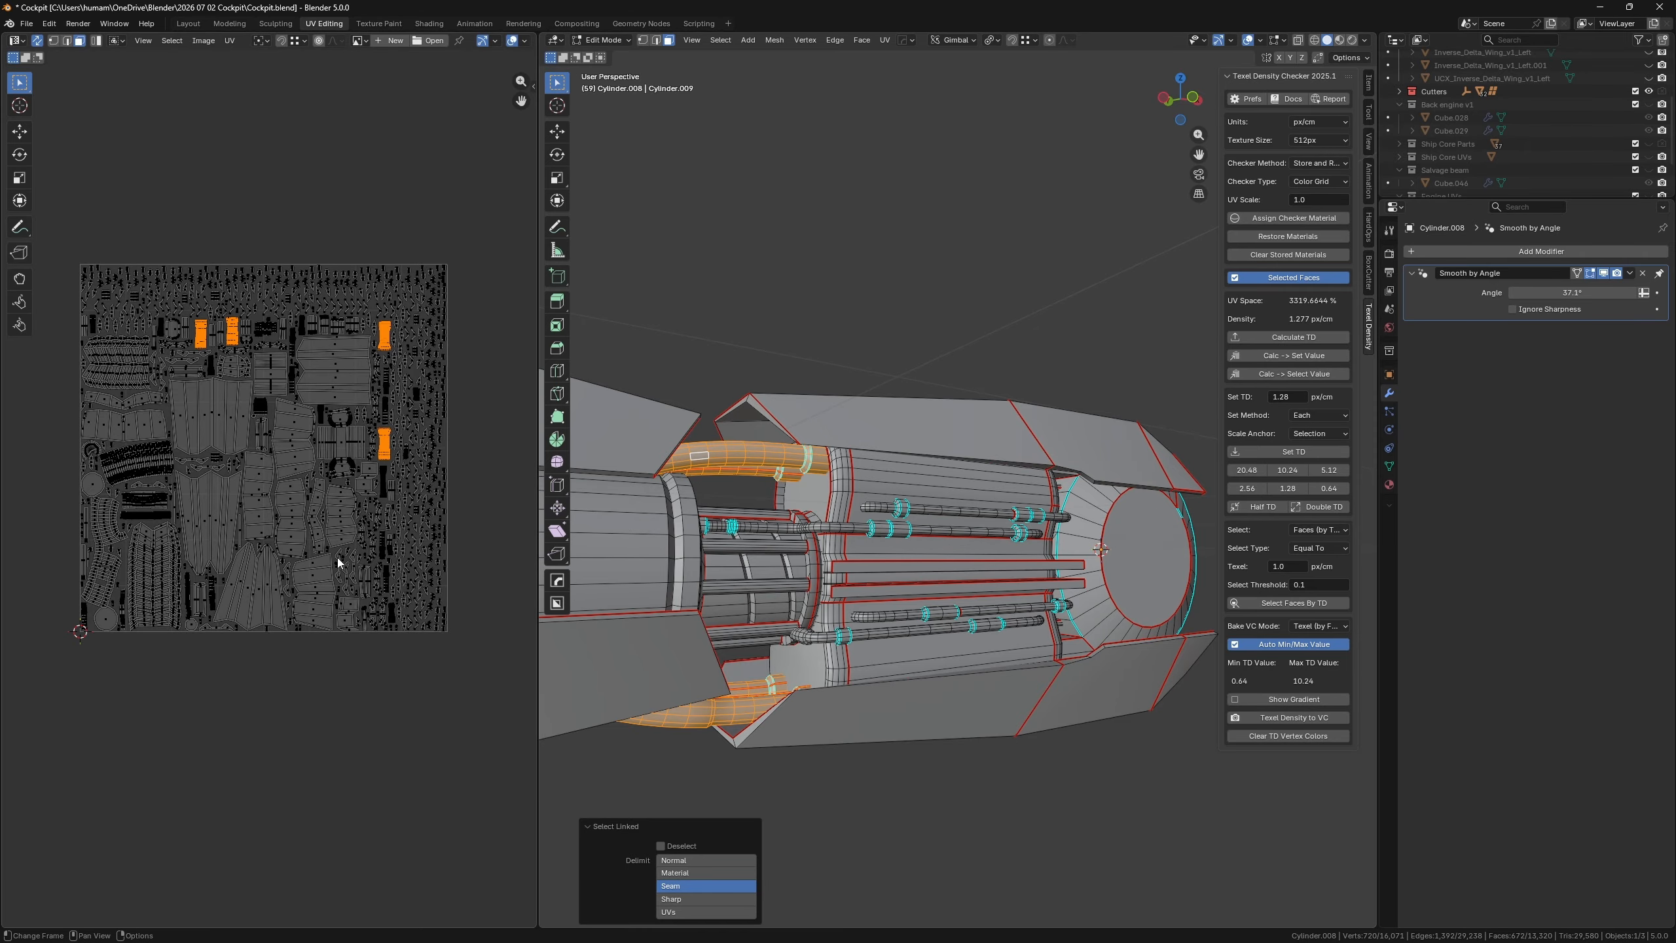
{"action": "scroll", "coordinate": [373, 392], "scroll_direction": "up", "scroll_amount": 3}
{"action": "scroll", "coordinate": [373, 392], "scroll_direction": "down", "scroll_amount": 1}
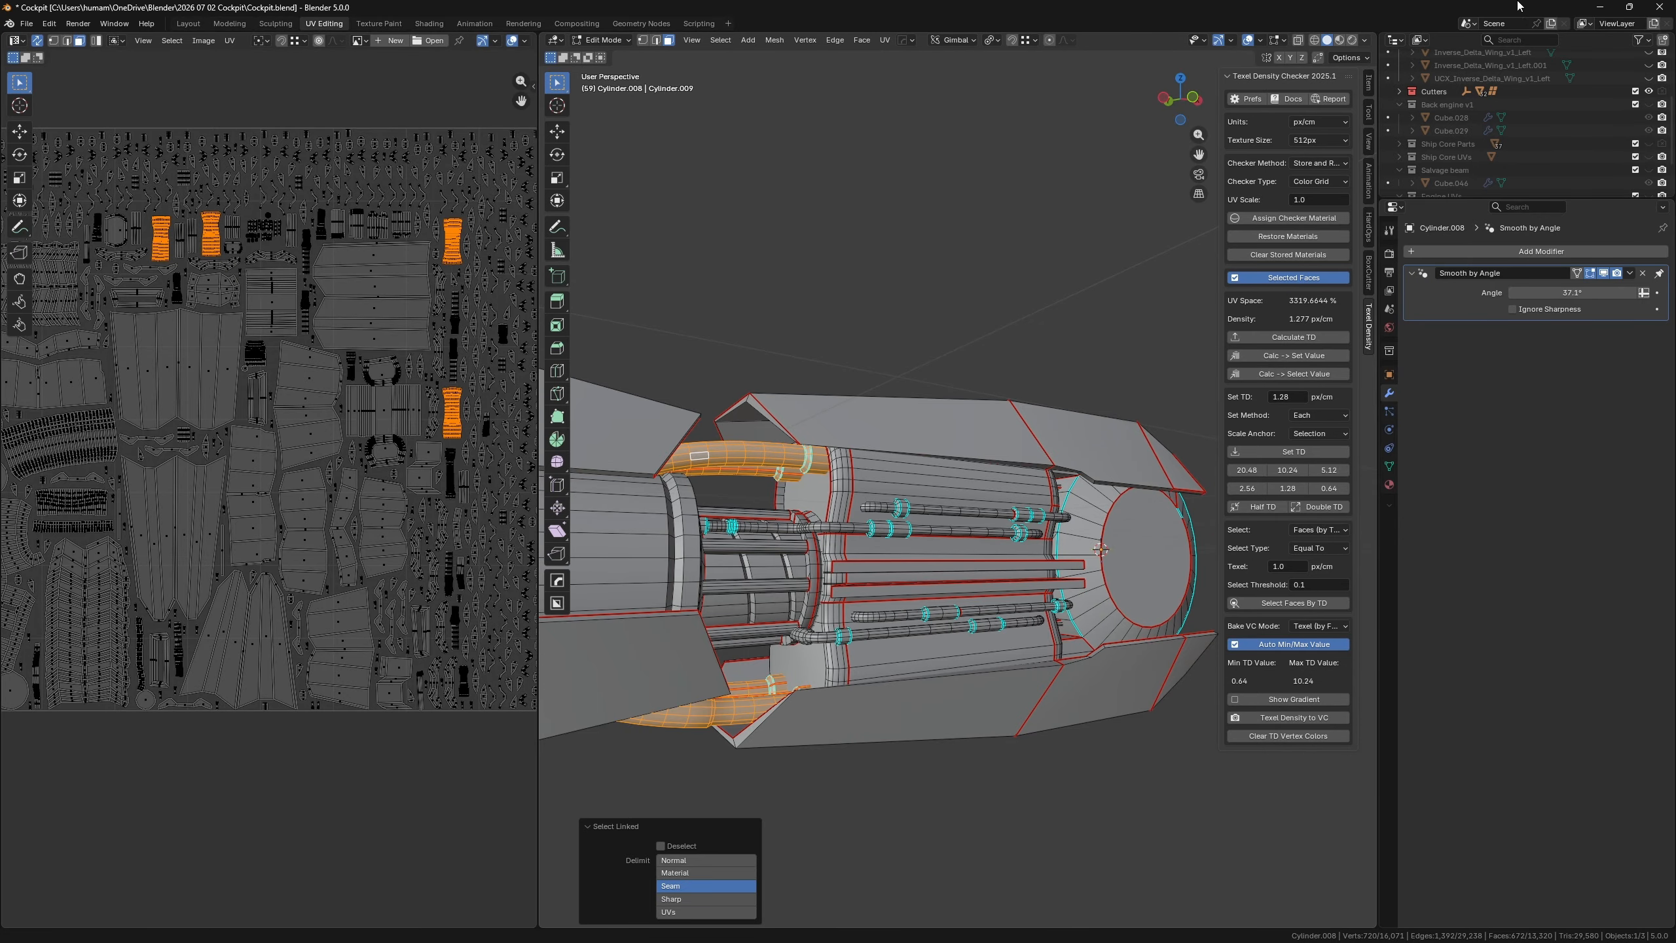
- Switch back to Substance 3D Painter and polygon-fill the band above the middle of the first large pipe island in the Cable Orange mask
{"action": "left_click", "coordinate": [1600, 7]}
{"action": "scroll", "coordinate": [1190, 281], "scroll_direction": "up", "scroll_amount": 6}
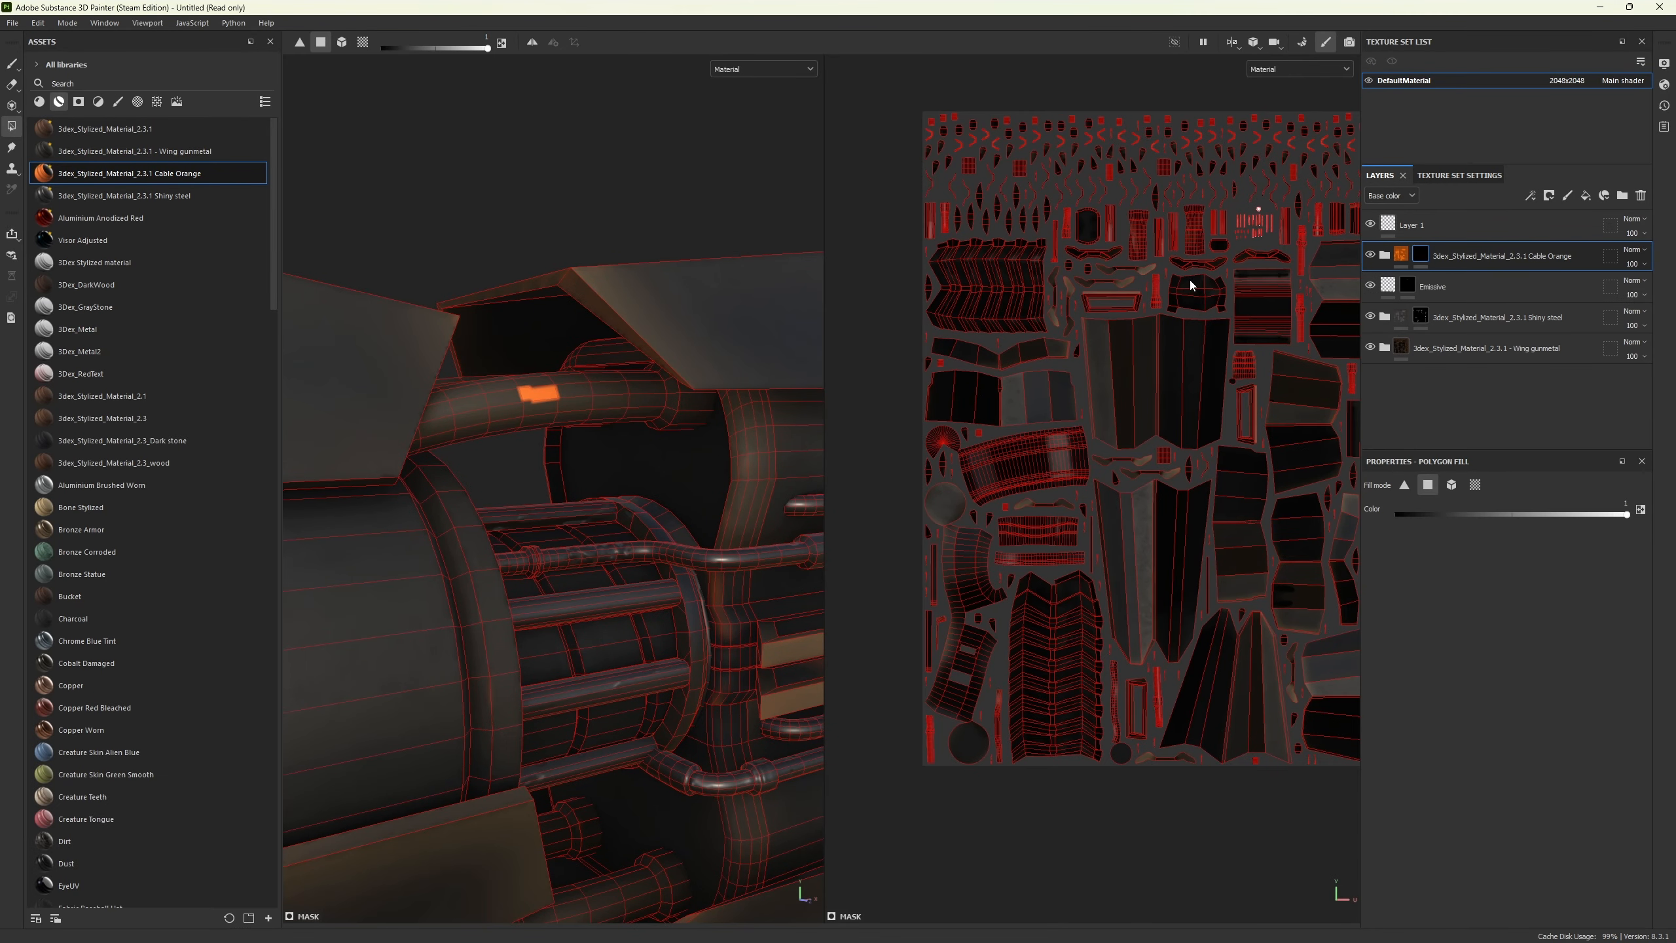
{"action": "scroll", "coordinate": [1231, 222], "scroll_direction": "up", "scroll_amount": 3}
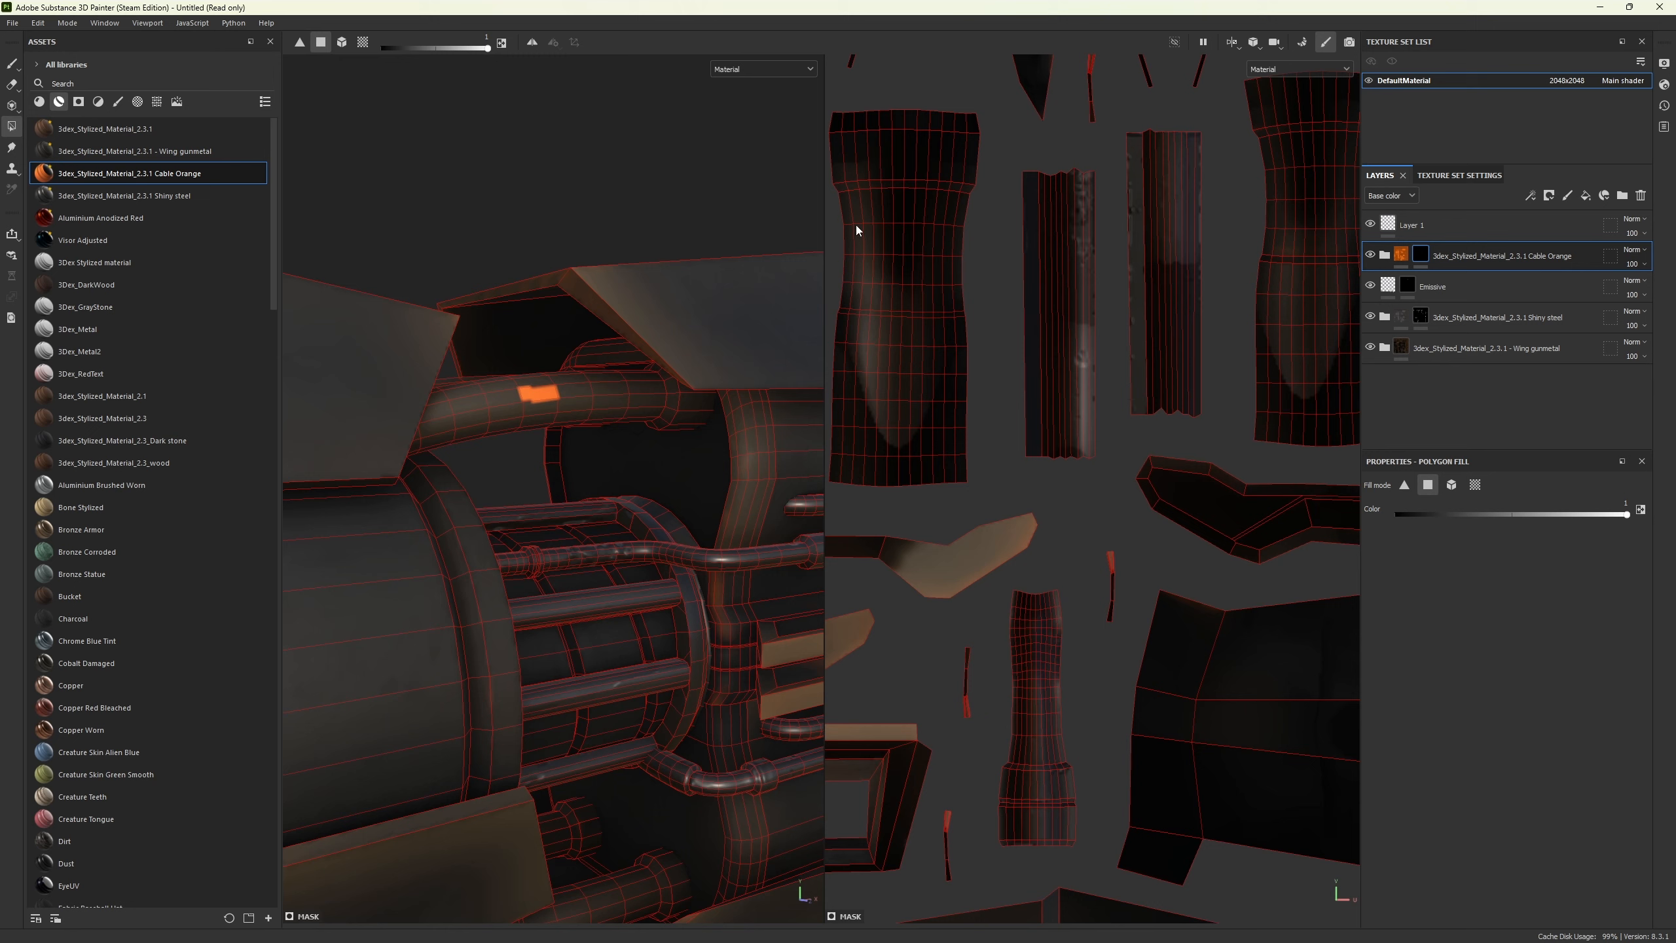
{"action": "left_click_drag", "start_coordinate": [833, 212], "coordinate": [982, 289]}
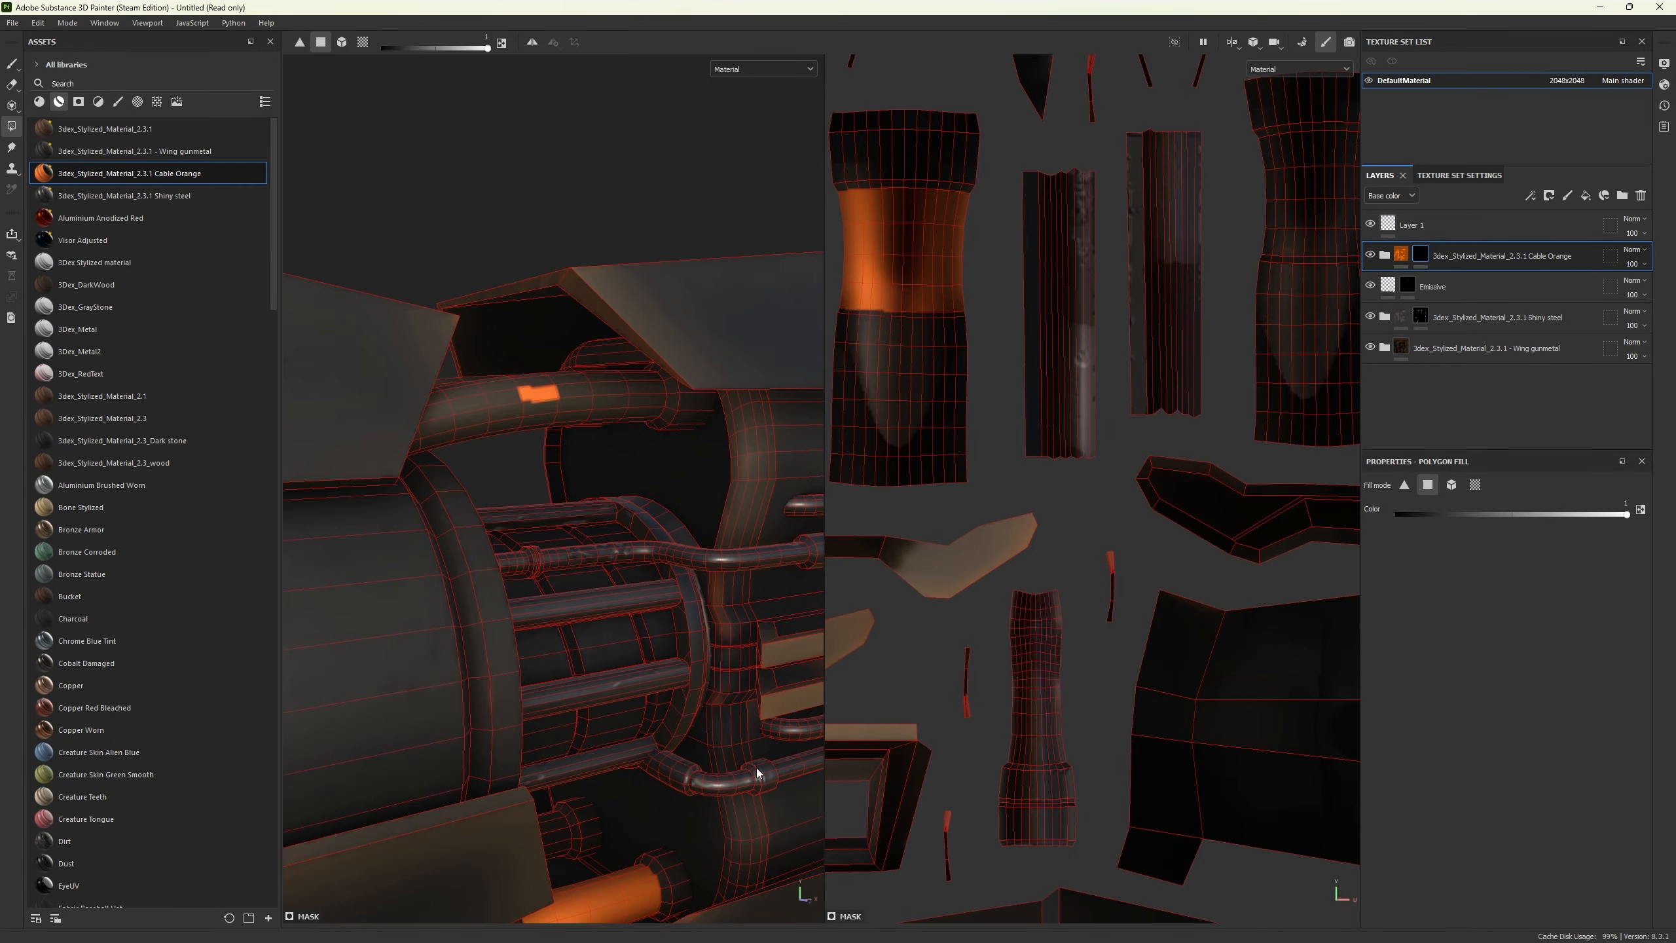
- Fill the matching band on the neighbouring large pipe UV island in the Cable Orange mask
{"action": "middle_click_drag", "start_coordinate": [1187, 488], "coordinate": [891, 569], "text": "alt"}
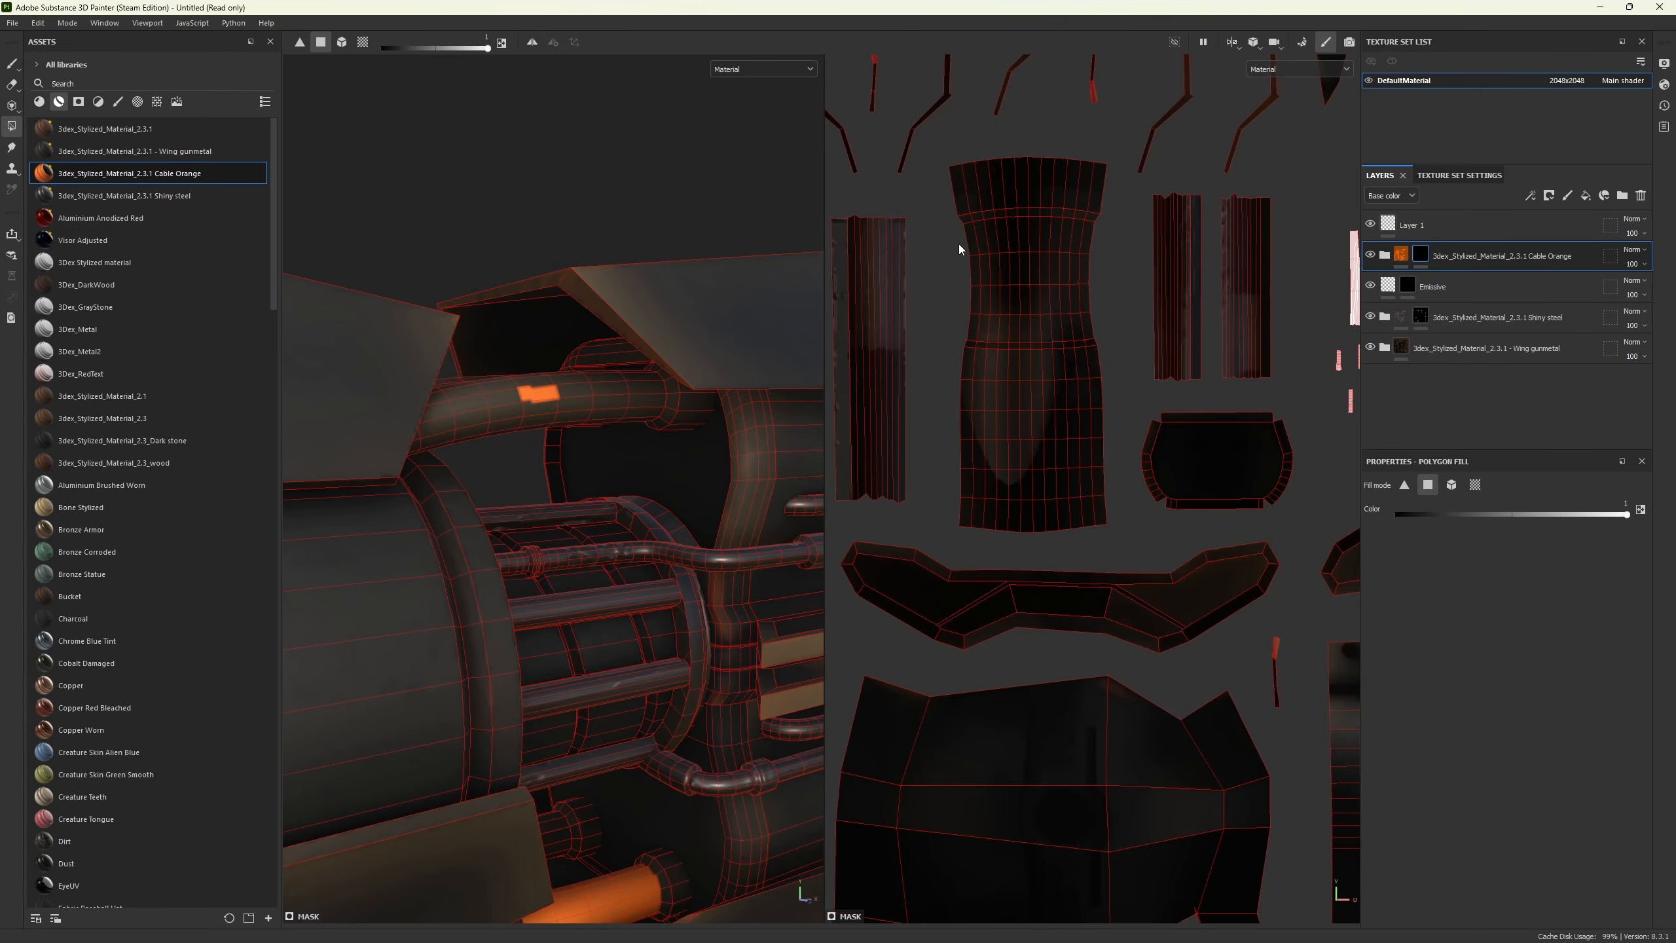
{"action": "left_click_drag", "start_coordinate": [958, 248], "coordinate": [1104, 317]}
{"action": "scroll", "coordinate": [697, 811], "scroll_direction": "down", "scroll_amount": 1}
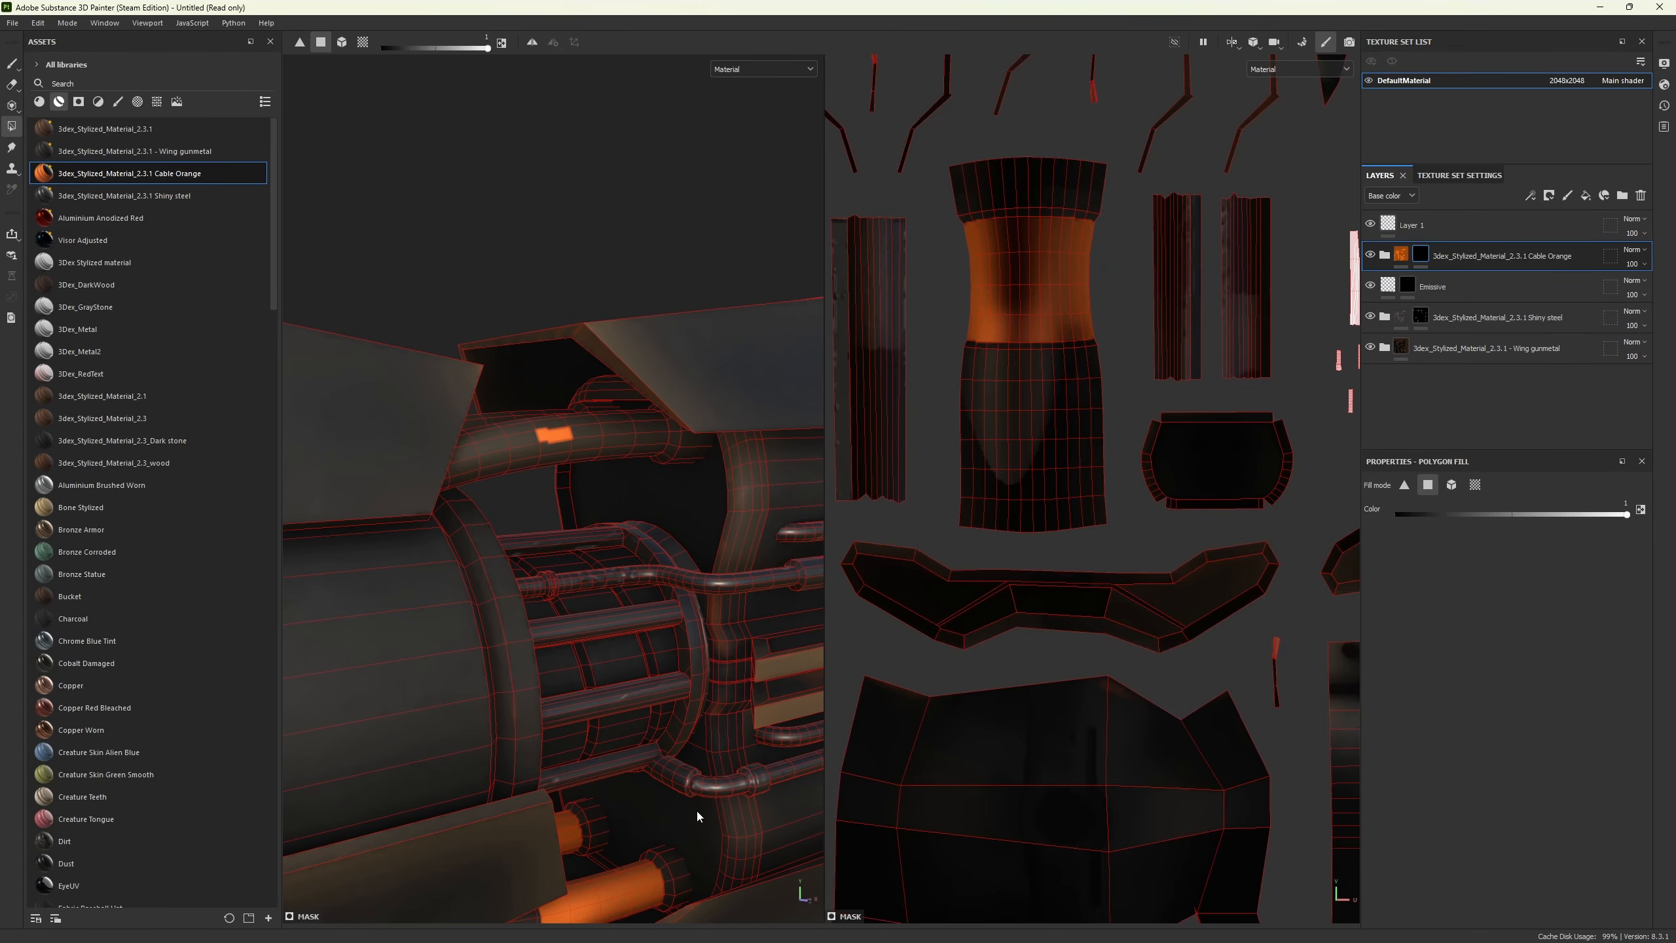
- Examine the edges of the orange fill where the two lower pipes meet their dark end collars on the engine
{"action": "middle_click_drag", "start_coordinate": [696, 811], "coordinate": [725, 416], "text": "alt"}
{"action": "left_click_drag", "start_coordinate": [671, 569], "coordinate": [703, 626], "text": "alt"}
{"action": "scroll", "coordinate": [648, 695], "scroll_direction": "up", "scroll_amount": 5}
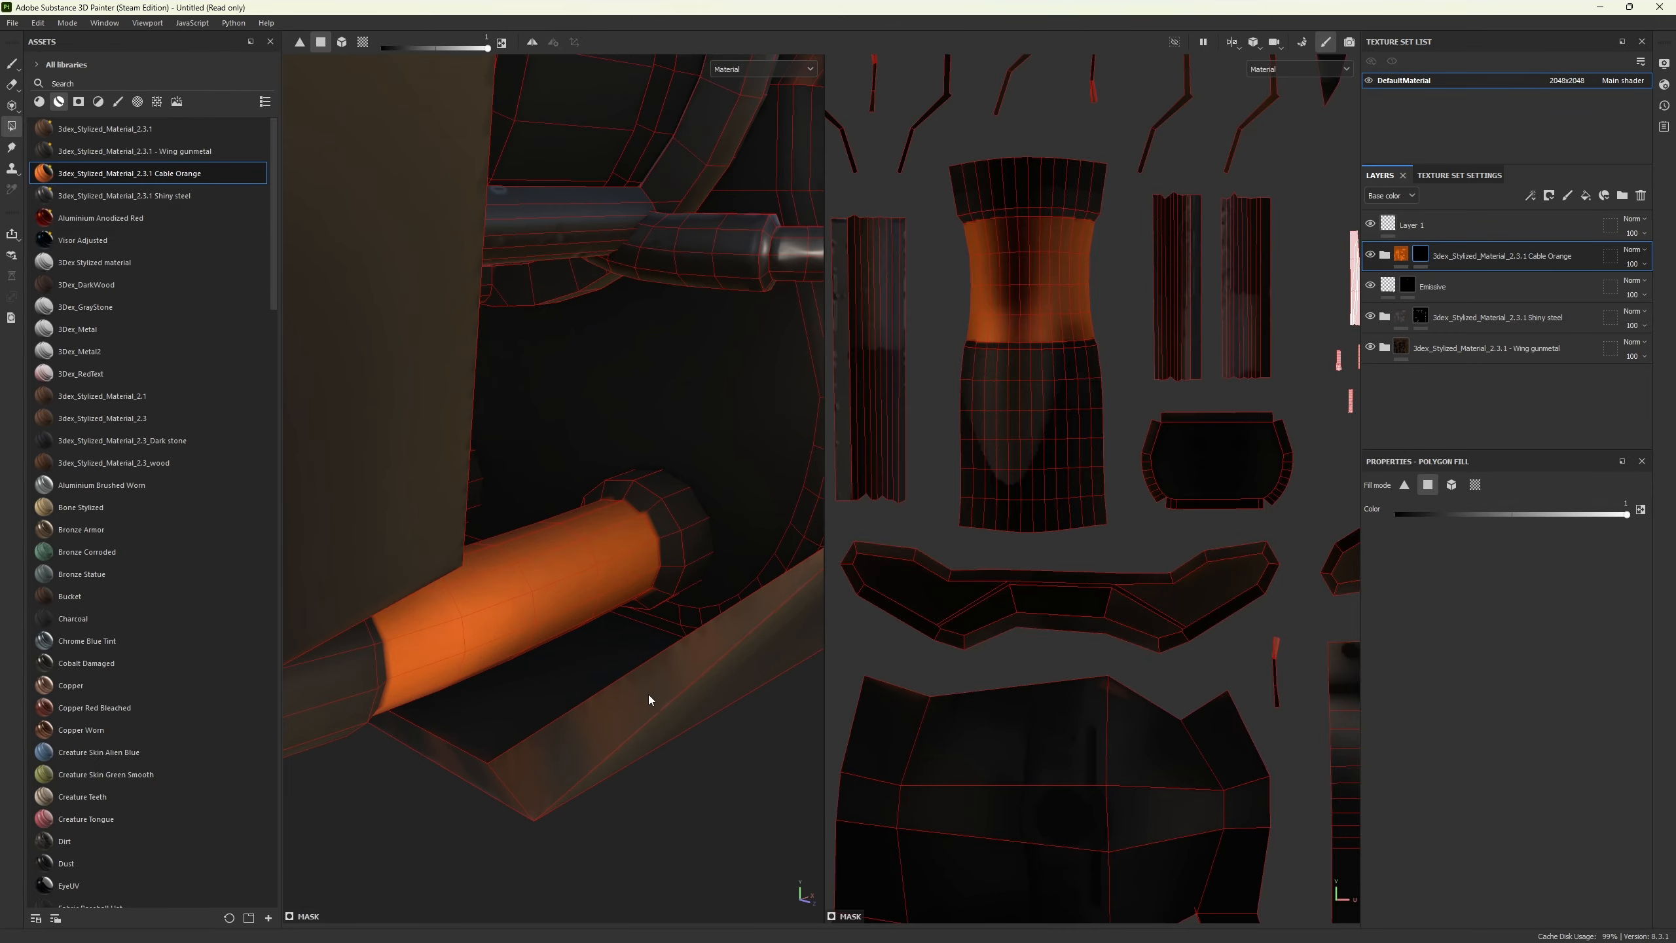
{"action": "middle_click_drag", "start_coordinate": [648, 694], "coordinate": [704, 478], "text": "alt"}
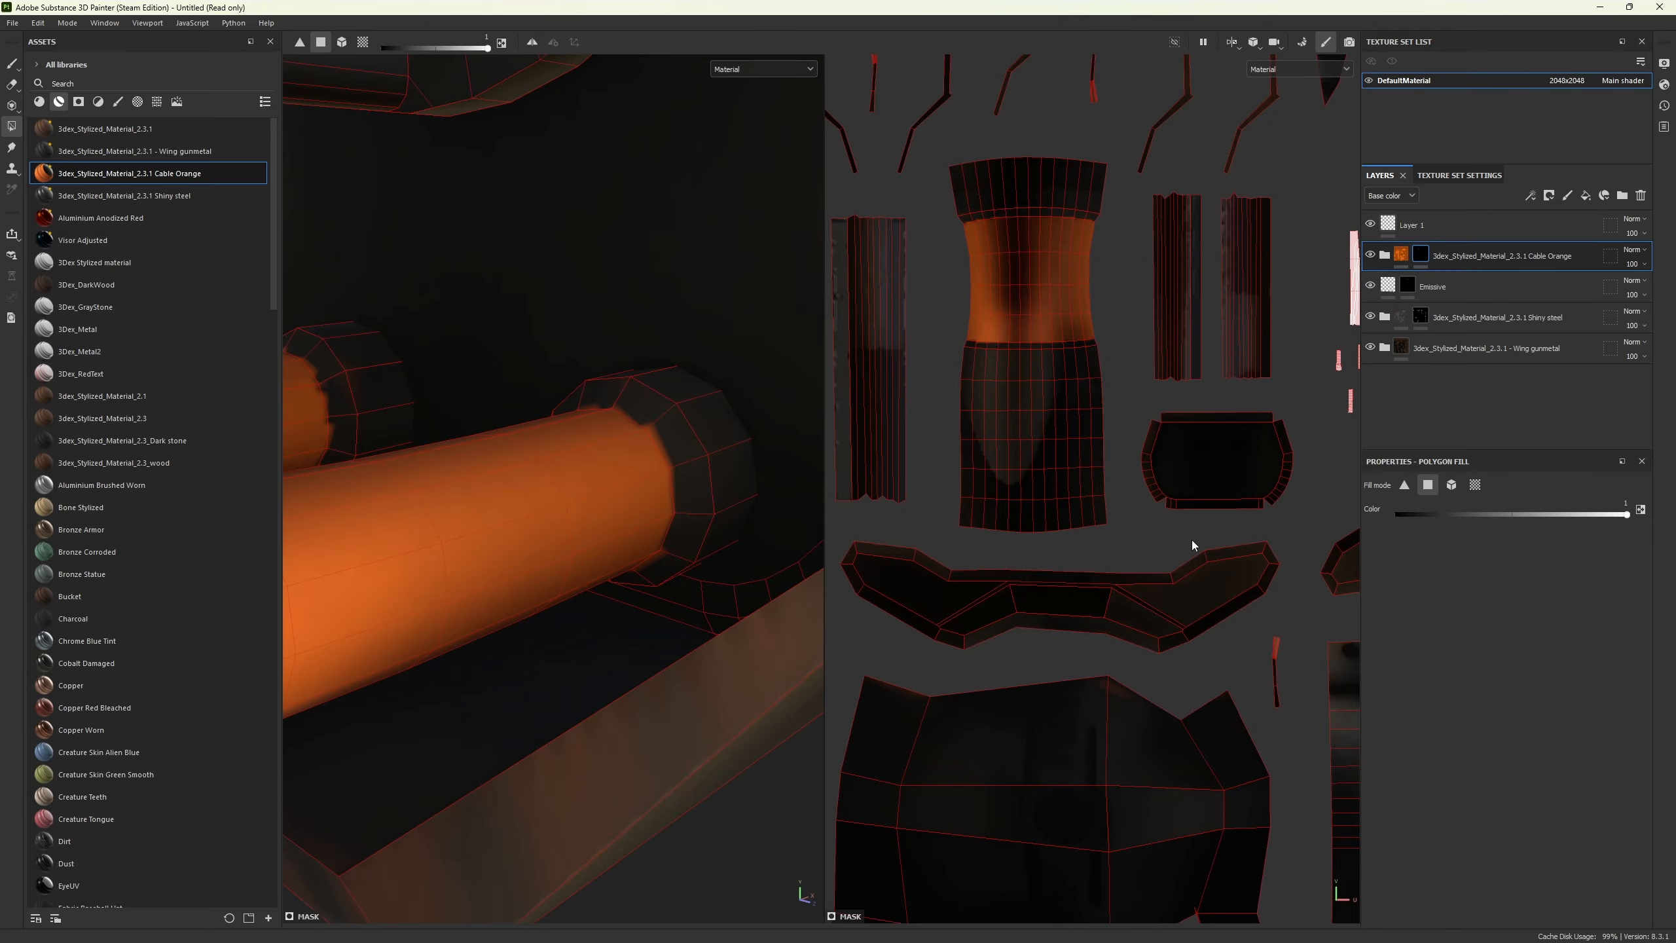
{"action": "scroll", "coordinate": [1191, 540], "scroll_direction": "down", "scroll_amount": 1}
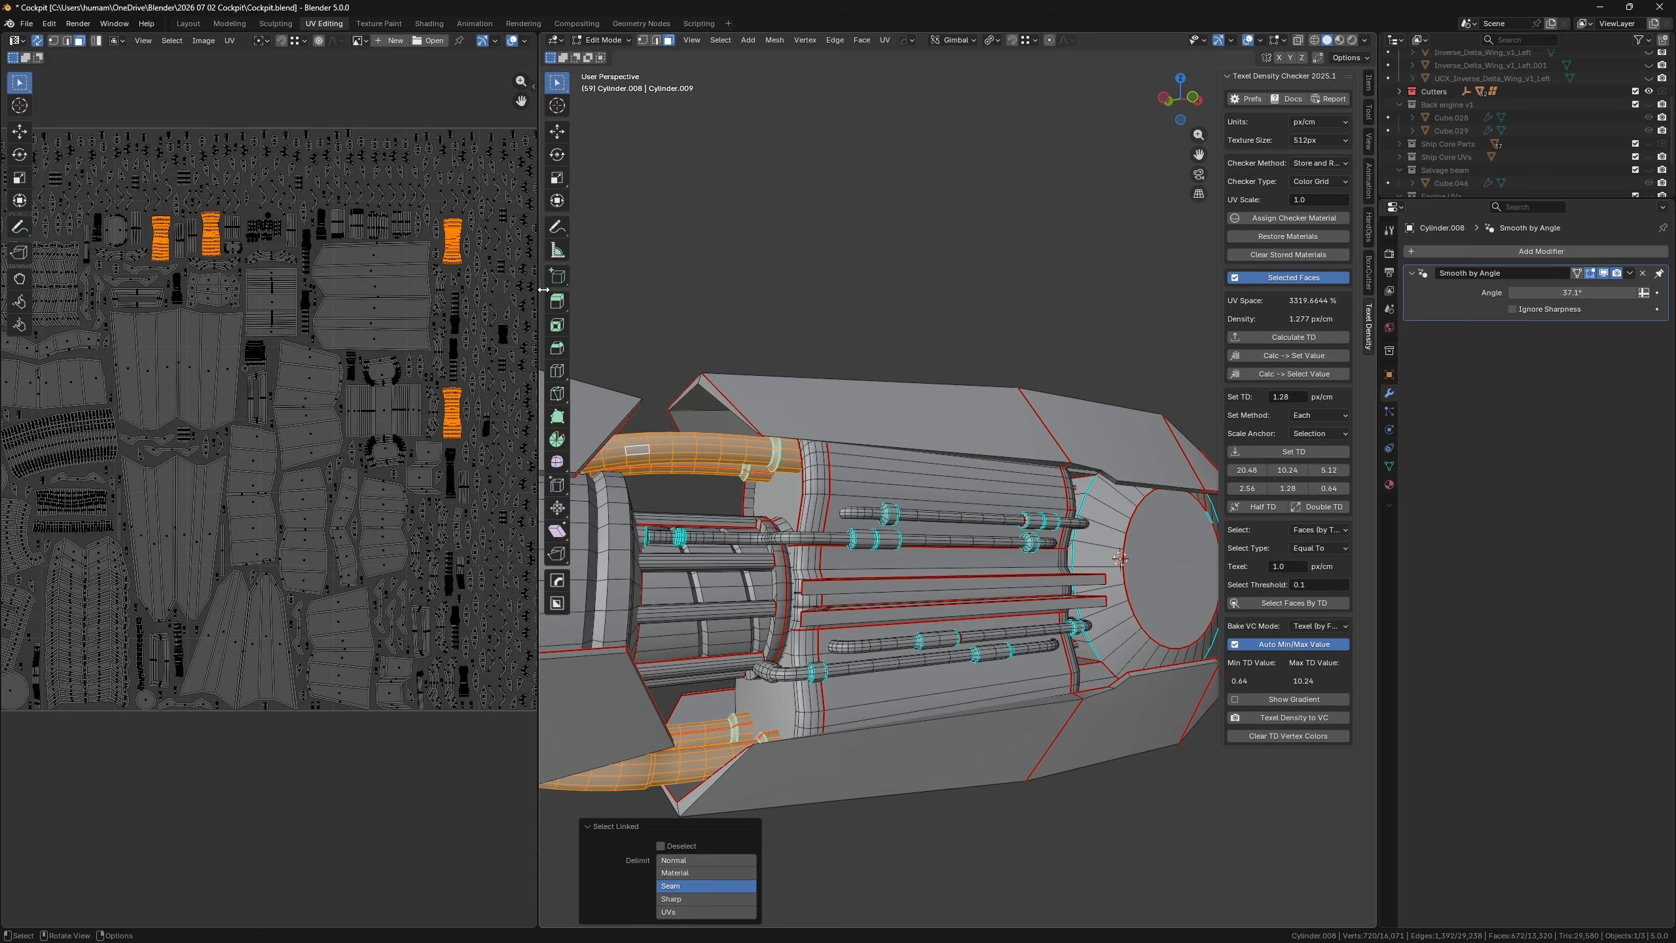
- Switch to Blender and select the complete band of faces above the middle of the first large pipe UV island
{"action": "scroll", "coordinate": [286, 204], "scroll_direction": "up", "scroll_amount": 3}
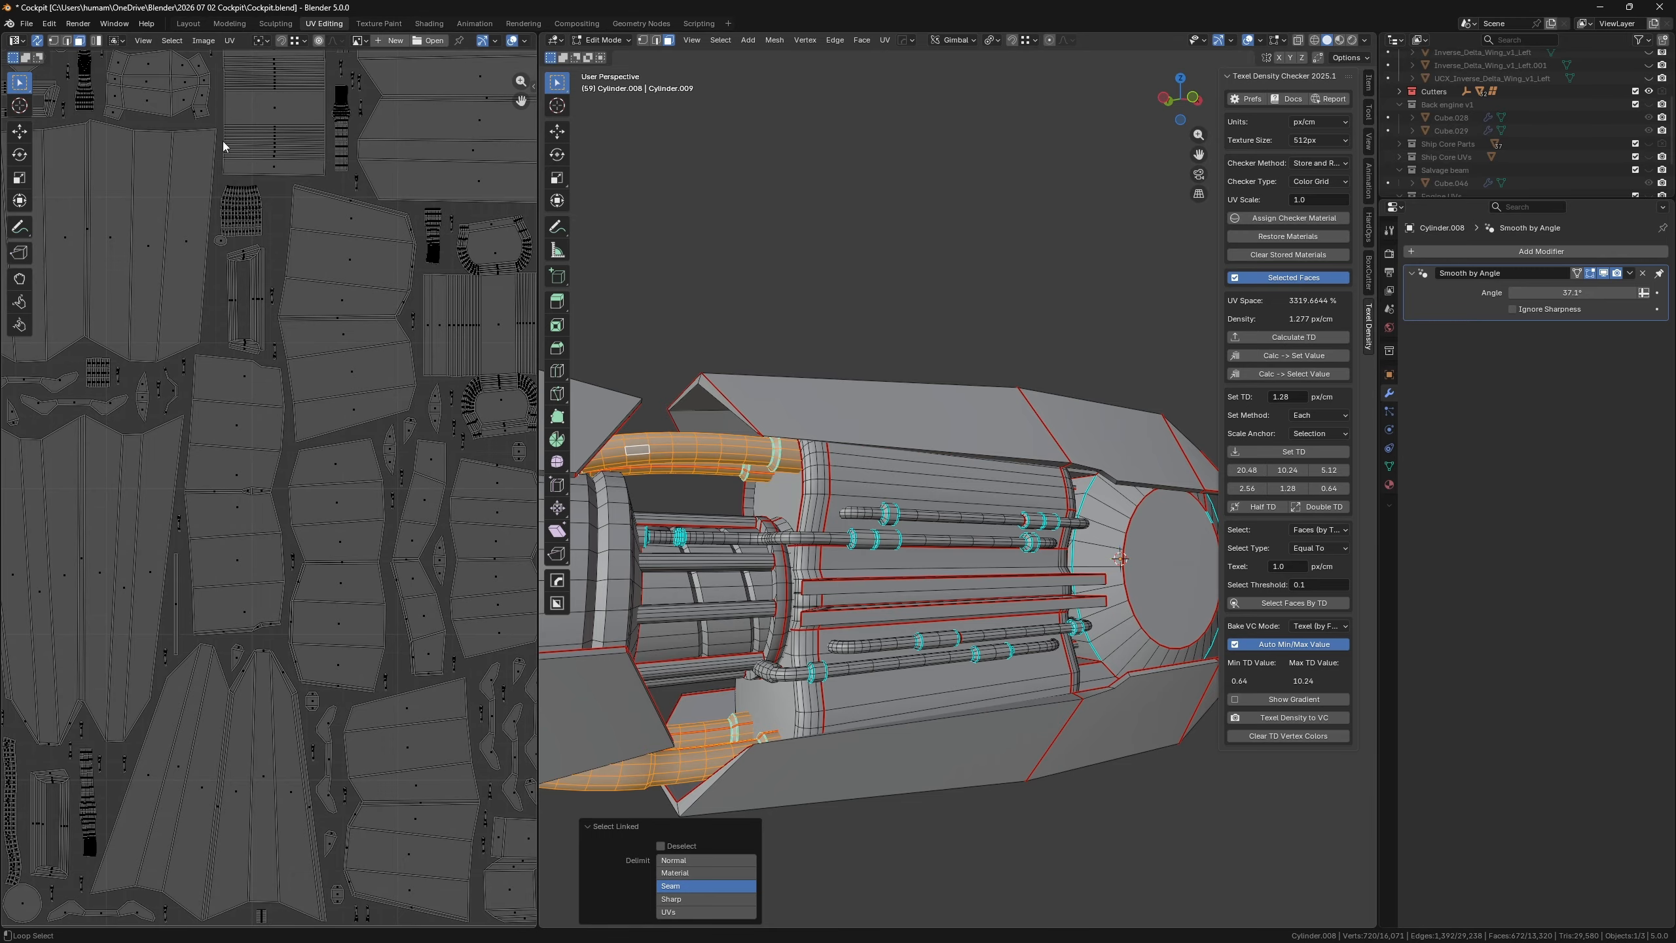
{"action": "middle_click_drag", "start_coordinate": [147, 147], "coordinate": [417, 484]}
{"action": "scroll", "coordinate": [285, 214], "scroll_direction": "up", "scroll_amount": 4}
{"action": "middle_click_drag", "start_coordinate": [285, 215], "coordinate": [247, 552], "text": "shift"}
{"action": "middle_click_drag", "start_coordinate": [458, 396], "coordinate": [383, 429], "text": "shift"}
{"action": "left_click_drag", "start_coordinate": [301, 284], "coordinate": [387, 346]}
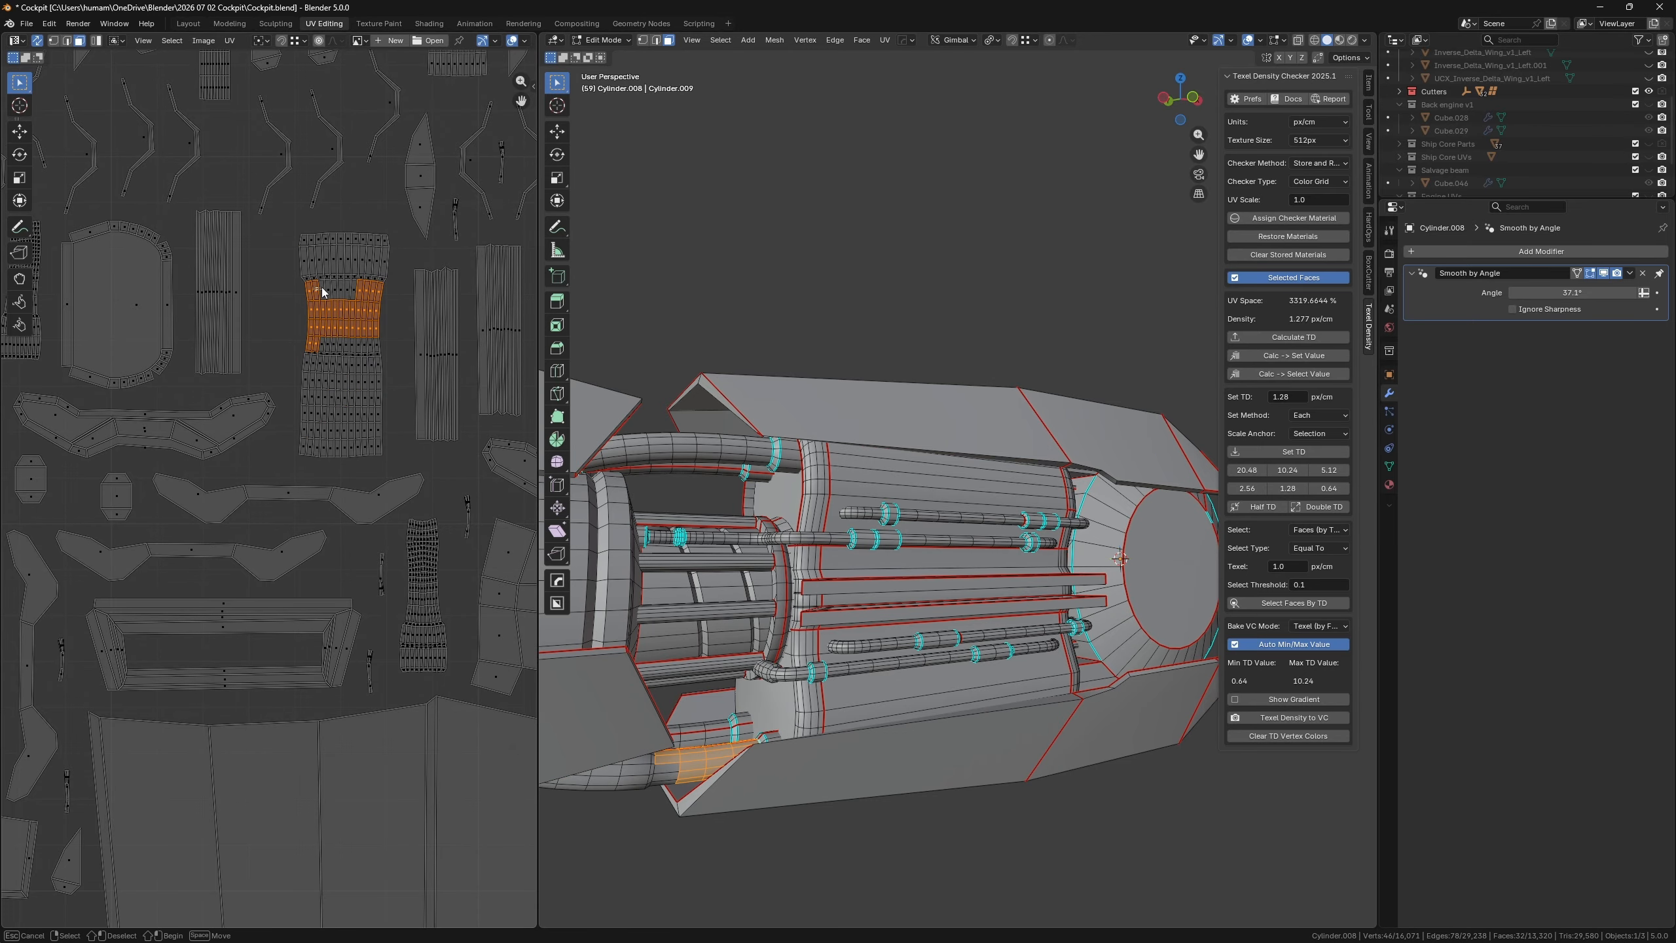
{"action": "left_click_drag", "start_coordinate": [311, 278], "coordinate": [379, 310], "text": "shift"}
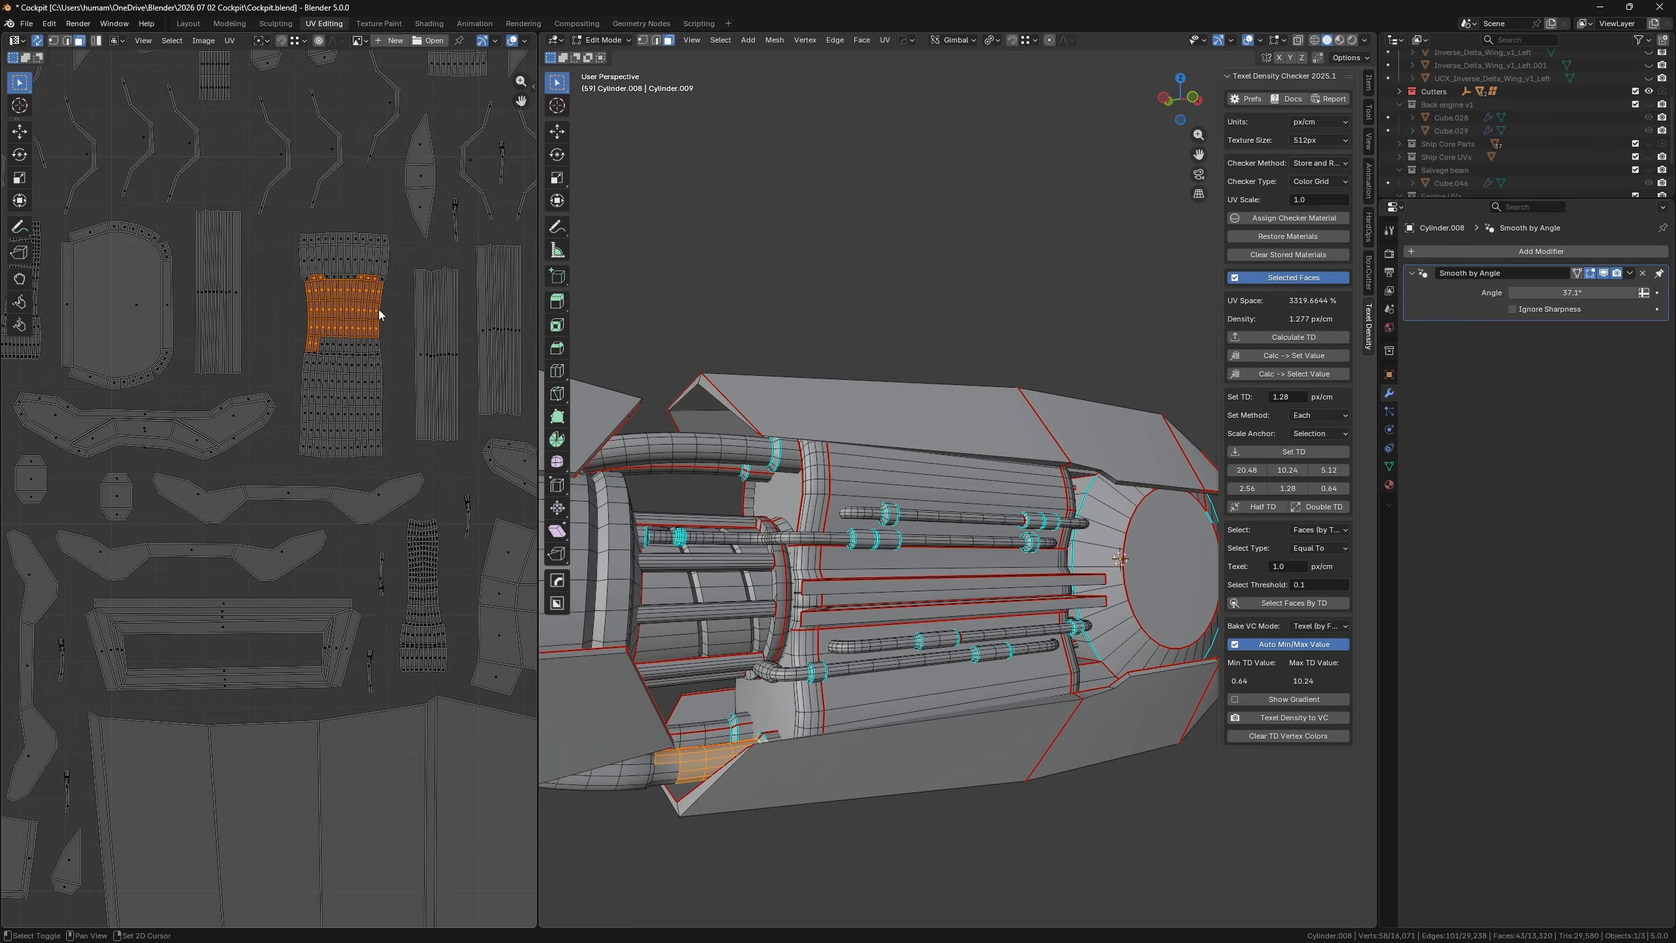
{"action": "scroll", "coordinate": [283, 309], "scroll_direction": "up", "scroll_amount": 3}
{"action": "middle_click_drag", "start_coordinate": [364, 208], "coordinate": [344, 297], "text": "shift"}
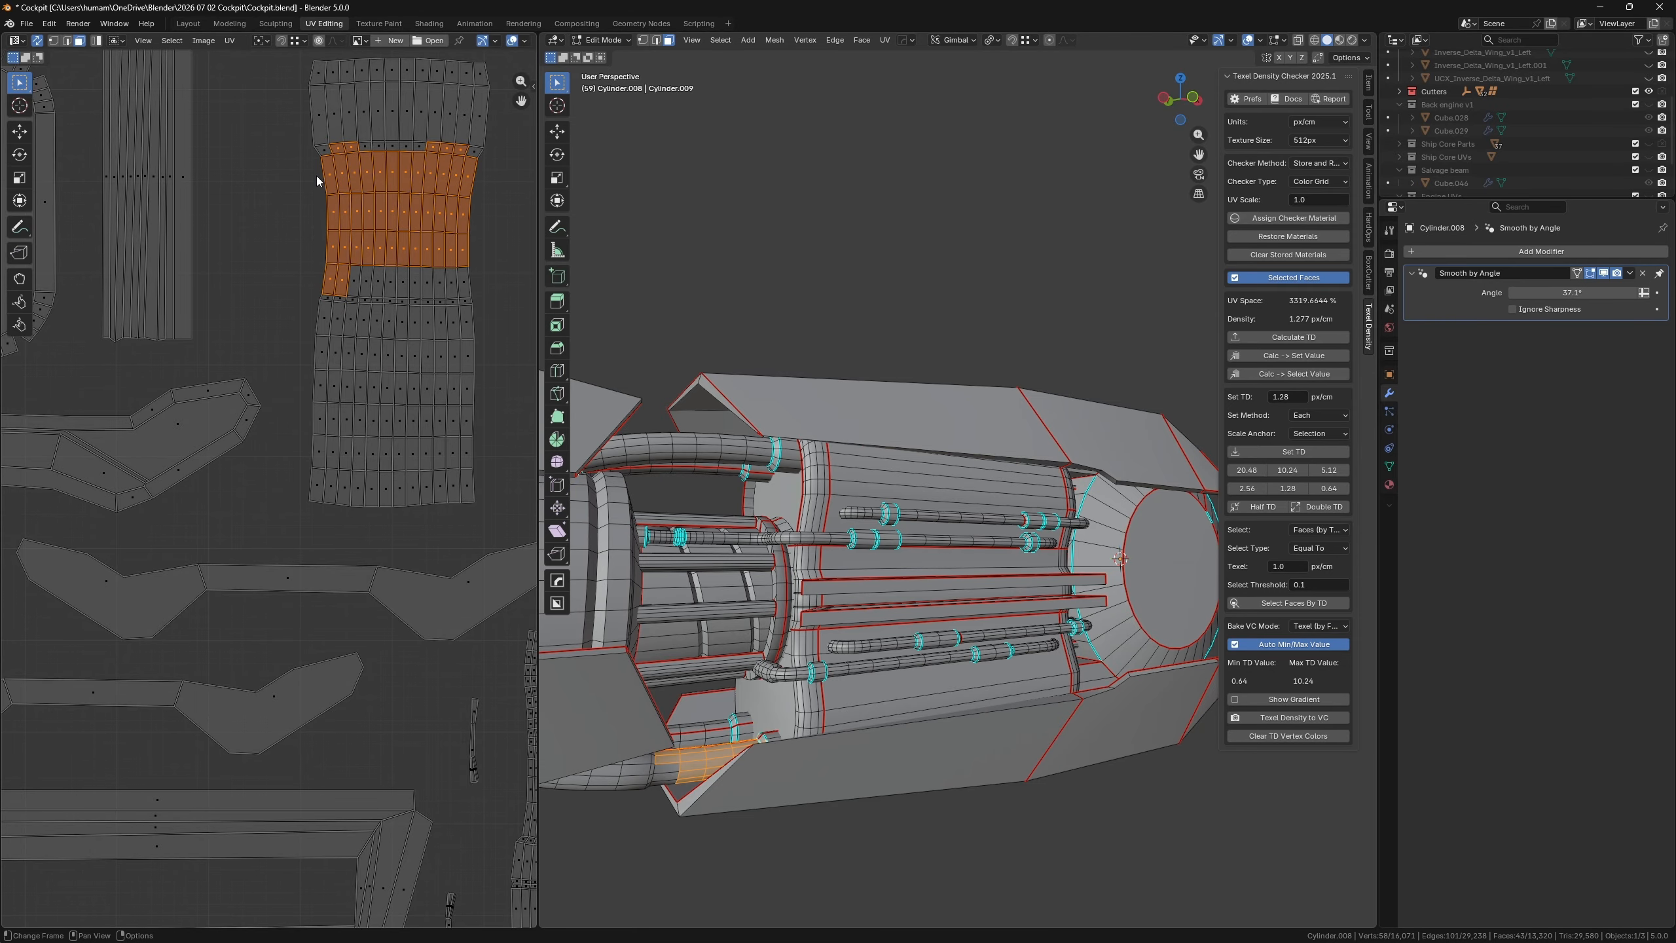
{"action": "left_click_drag", "start_coordinate": [316, 166], "coordinate": [495, 283]}
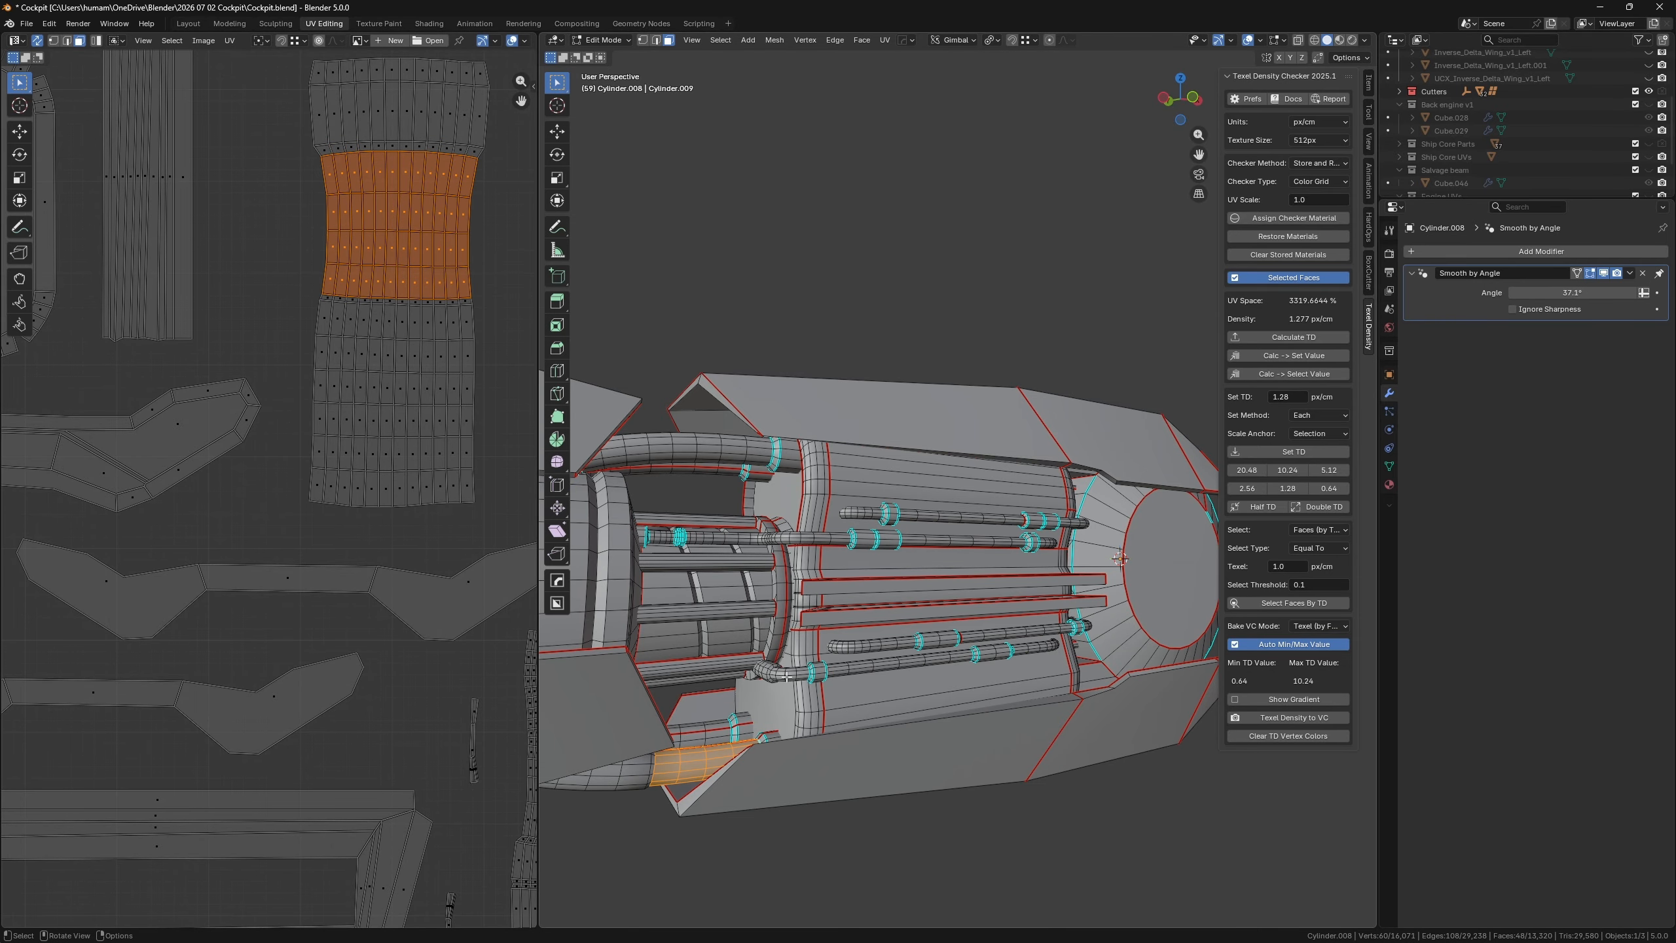
- With UV sync selection temporarily off, move the selected band about 0.036 m in X and 0.228 m in Y, above the UV tile
{"action": "scroll", "coordinate": [442, 239], "scroll_direction": "down", "scroll_amount": 1}
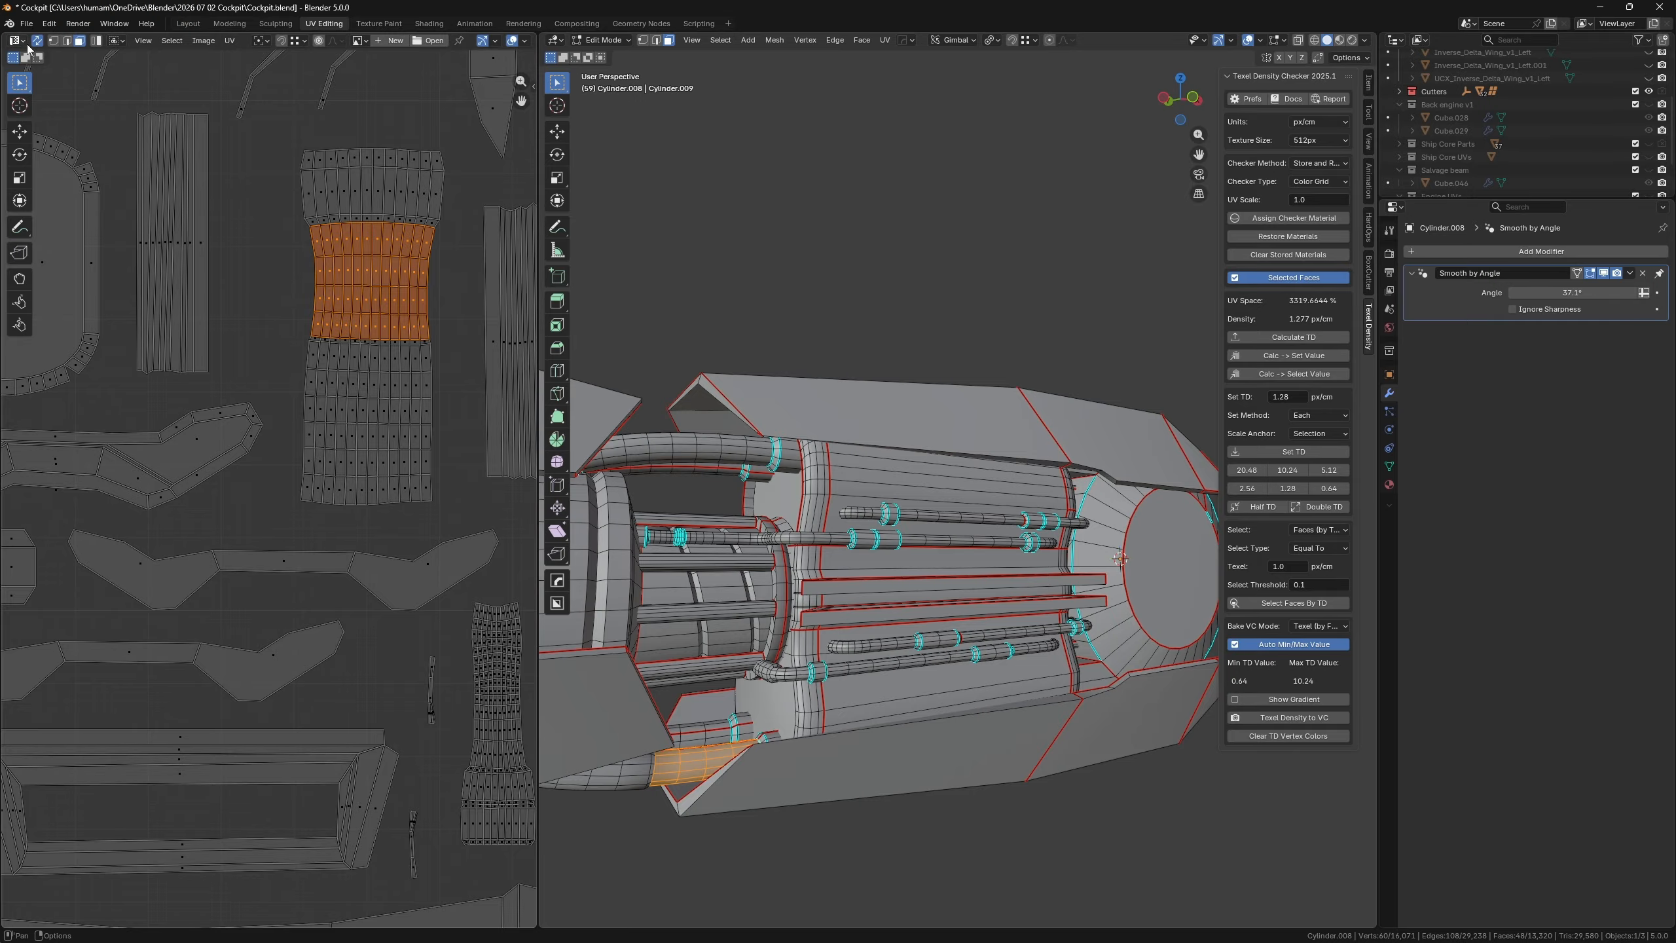
{"action": "left_click", "coordinate": [36, 42]}
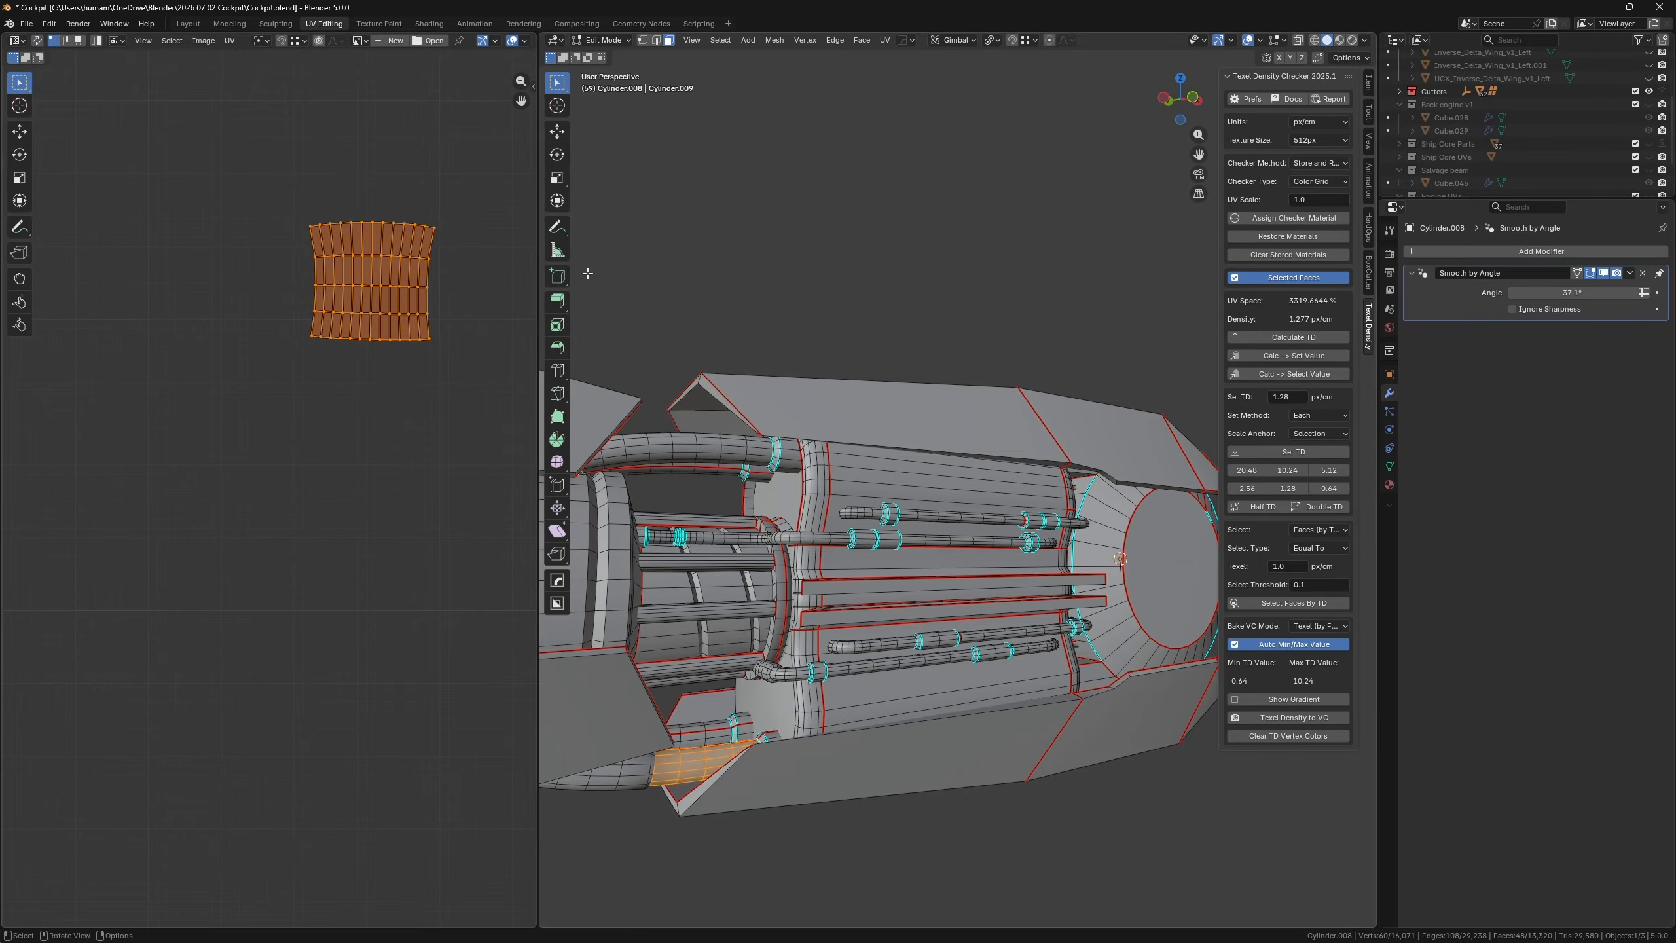
{"action": "scroll", "coordinate": [488, 365], "scroll_direction": "down", "scroll_amount": 6}
{"action": "key", "text": "g"}
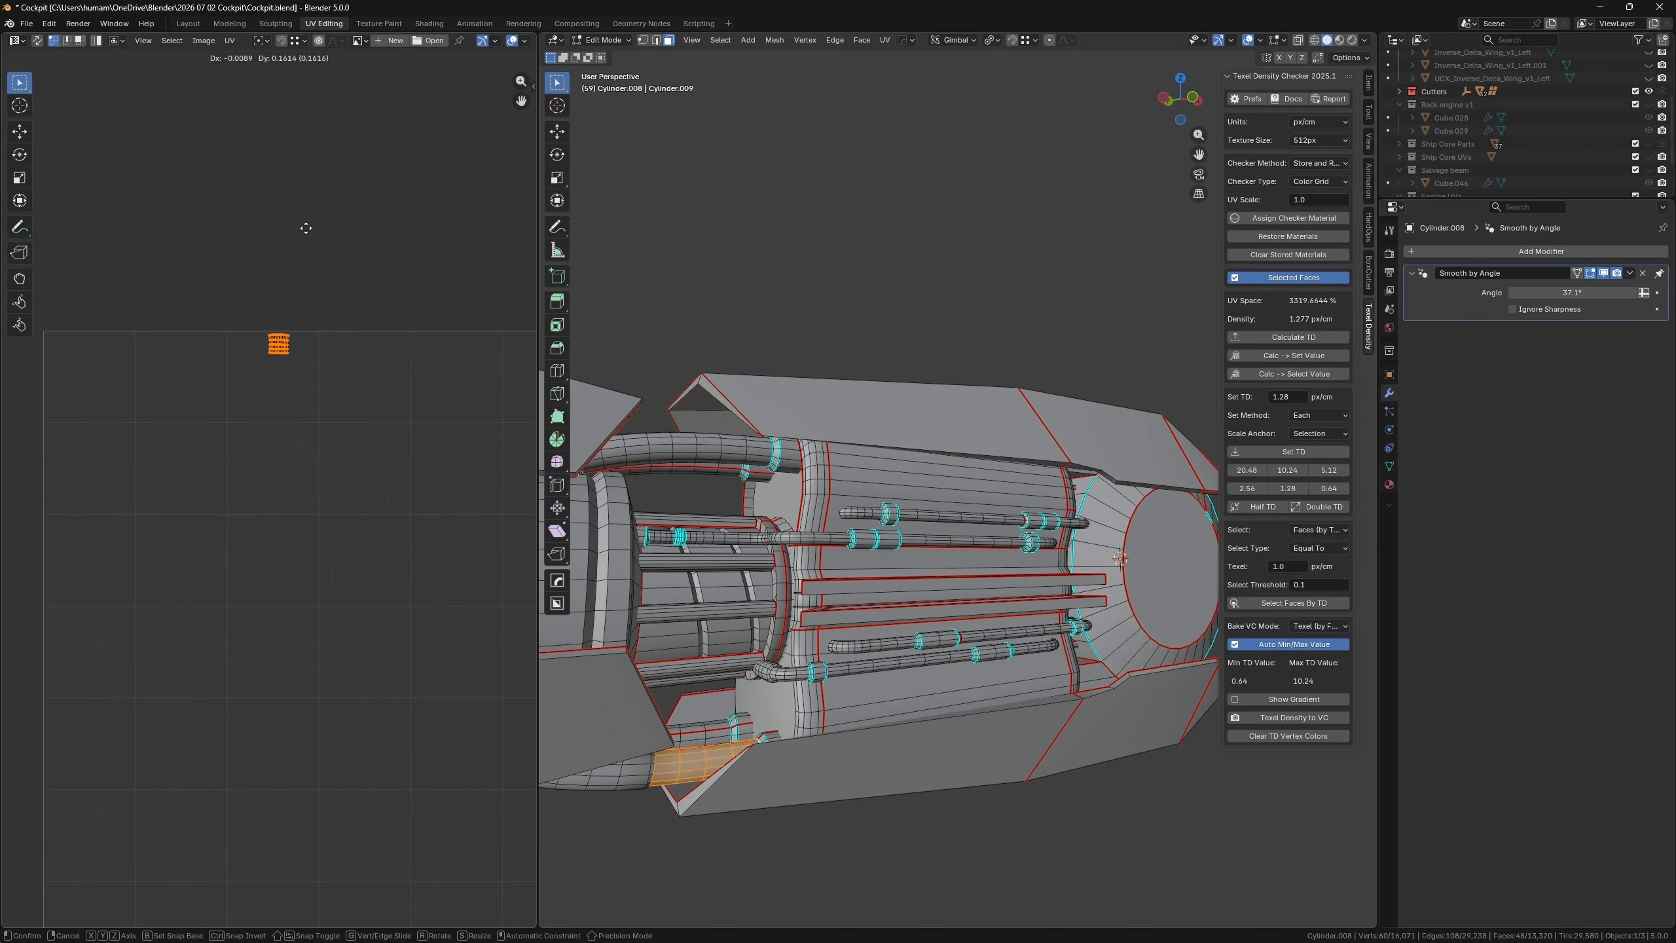
{"action": "left_click", "coordinate": [336, 193]}
{"action": "left_click", "coordinate": [36, 41]}
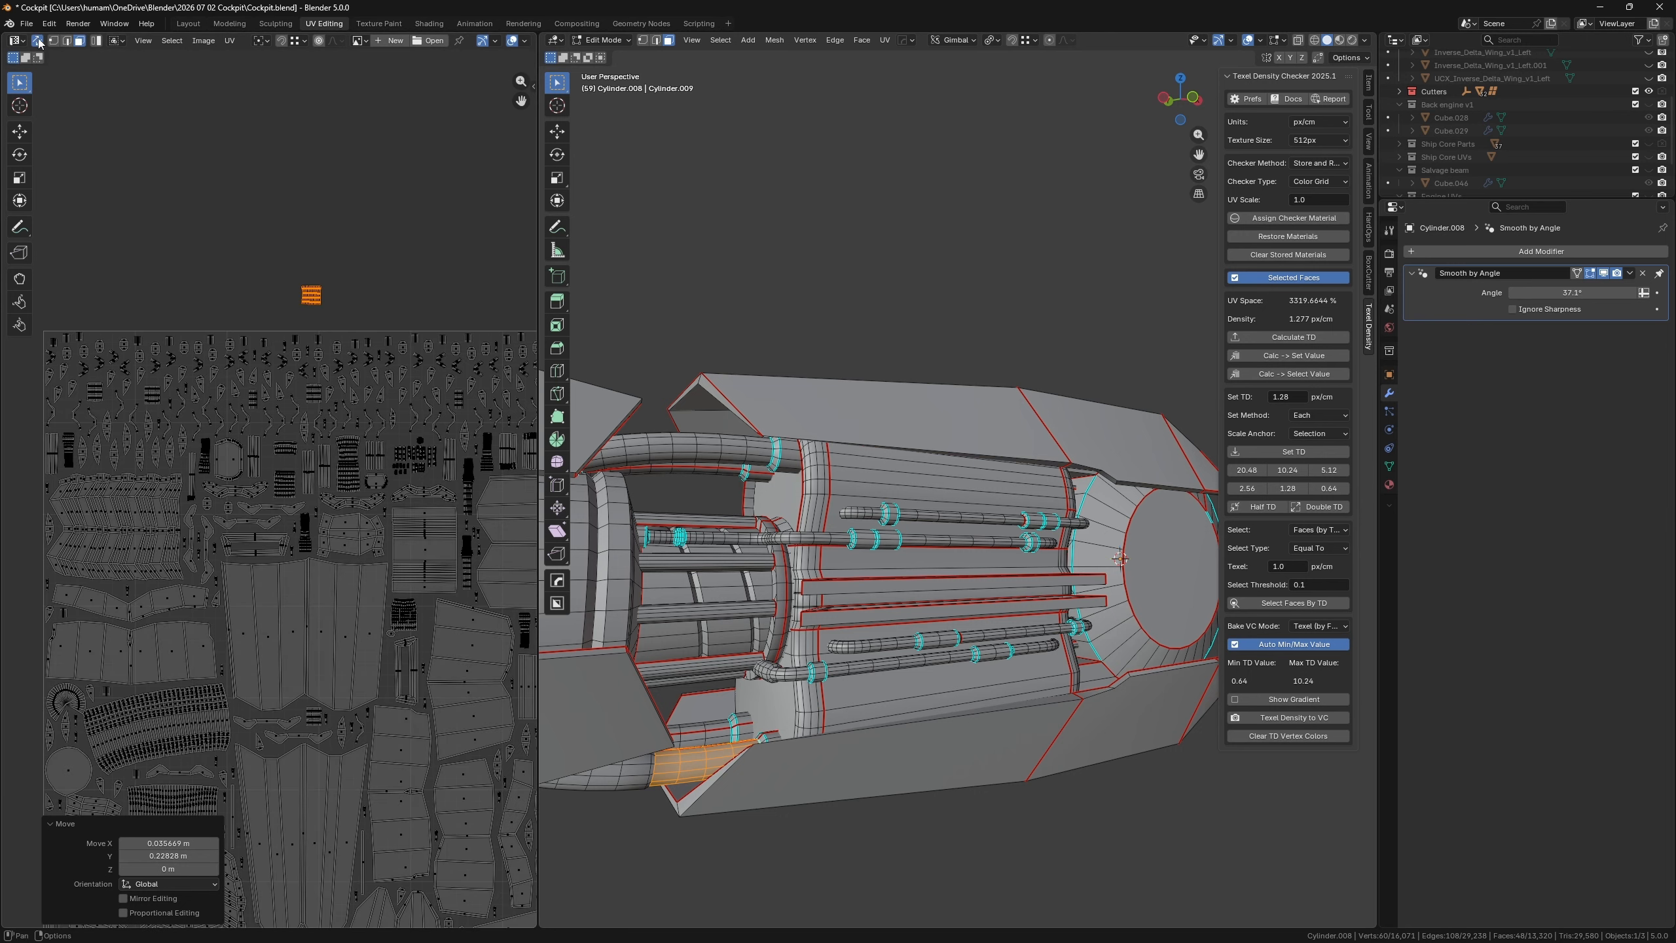
- Nudge the short end piece left above the gap about -0.007 m in X and -0.017 m in Y
{"action": "scroll", "coordinate": [292, 286], "scroll_direction": "up", "scroll_amount": 3}
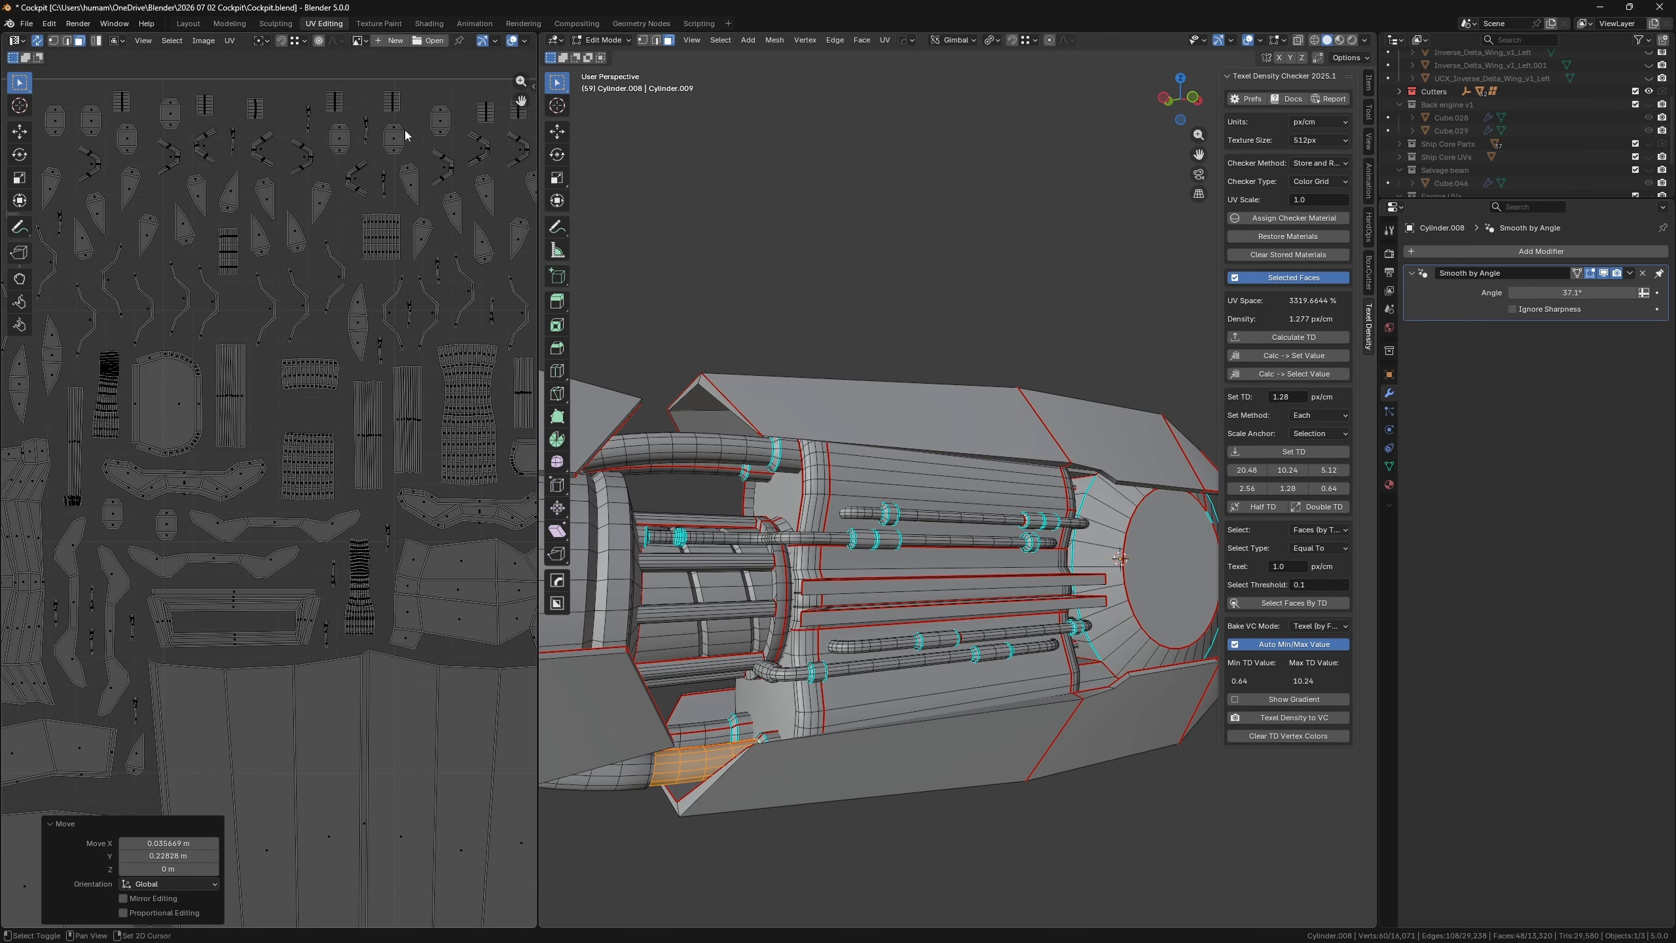
{"action": "middle_click_drag", "start_coordinate": [393, 109], "coordinate": [391, 285]}
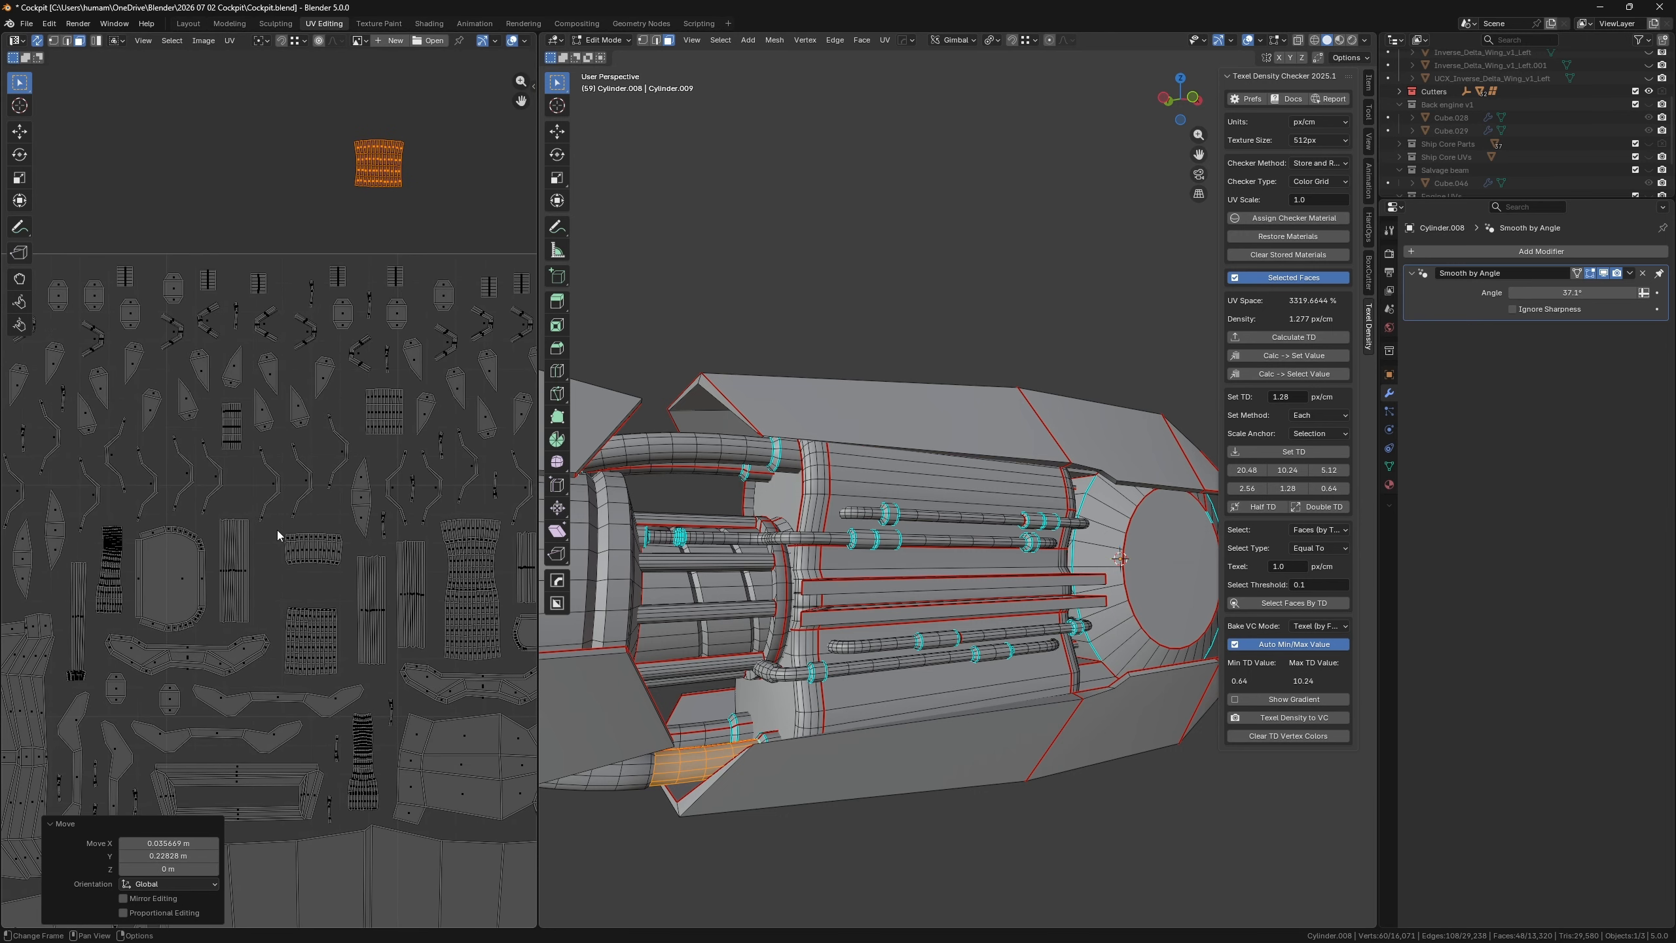
{"action": "left_click", "coordinate": [325, 560]}
{"action": "key", "text": "g"}
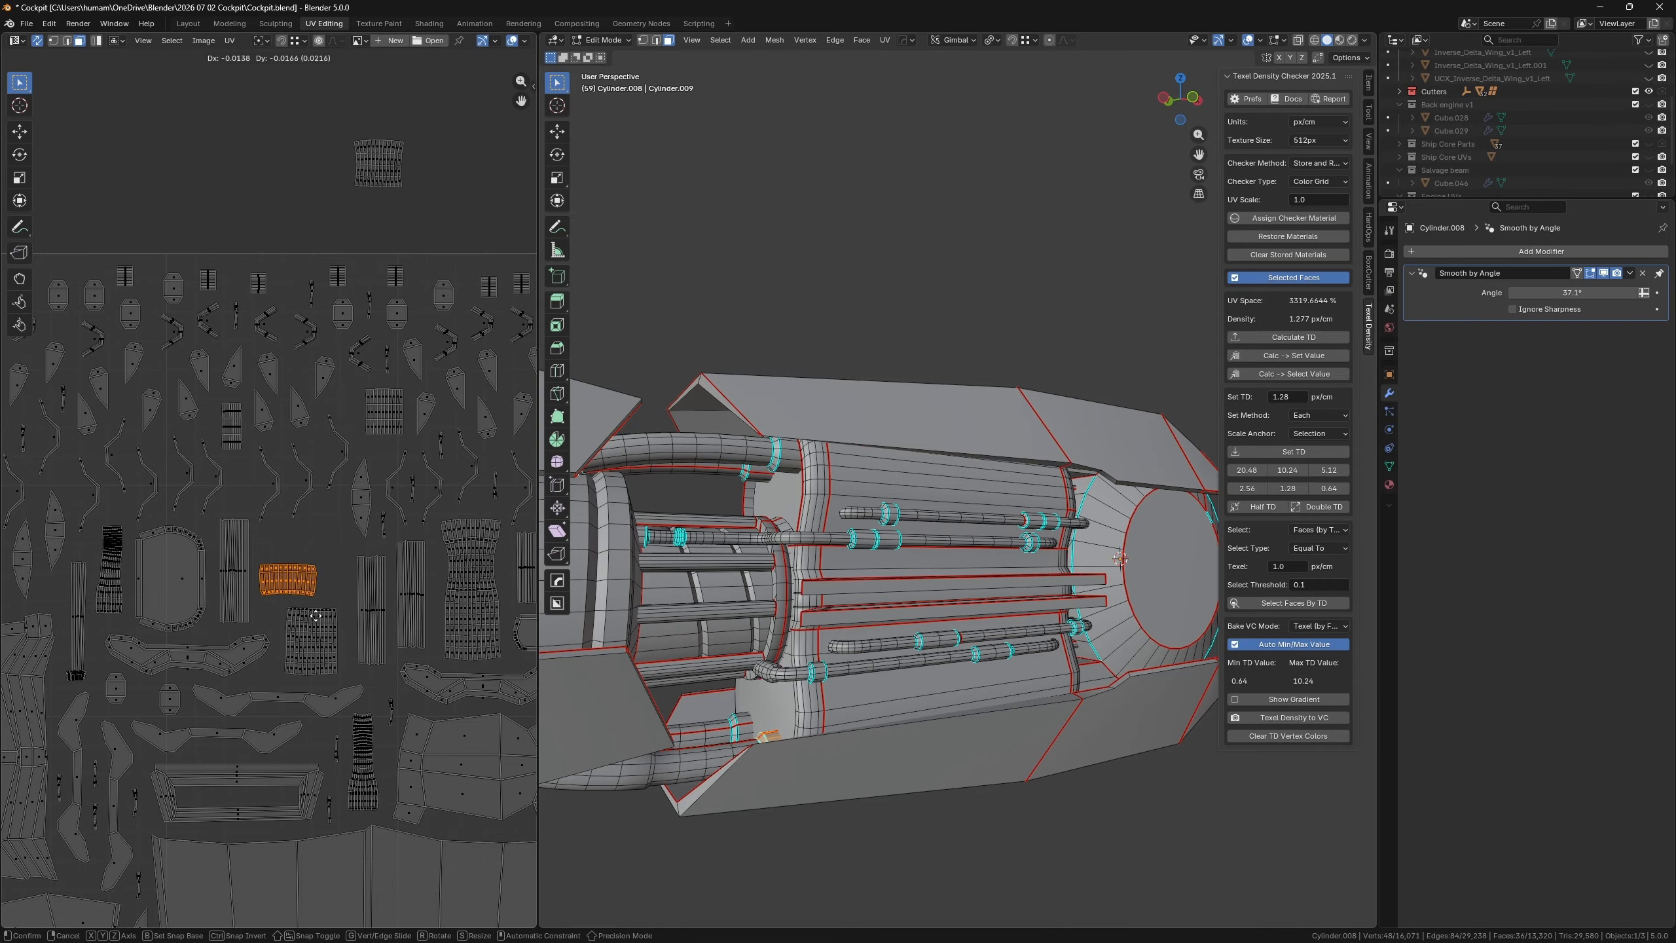
{"action": "left_click", "coordinate": [328, 616]}
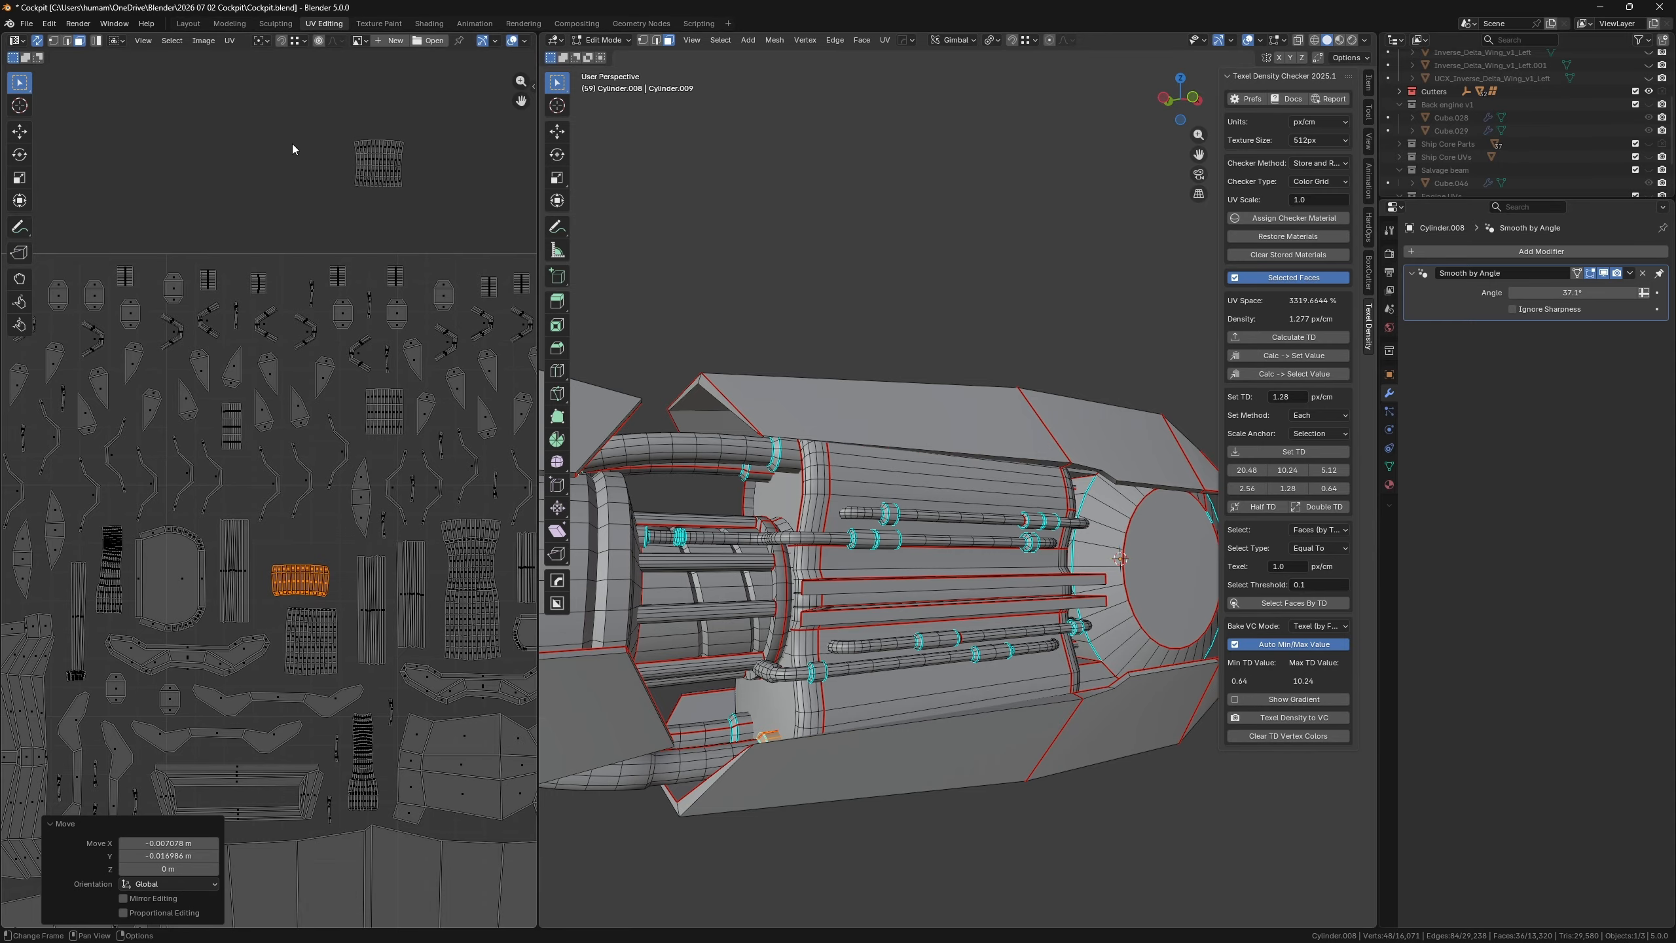
- Scale the detached pipe band to about 0.661 and move it back into the UV tile, just above the short end piece
{"action": "left_click_drag", "start_coordinate": [320, 94], "coordinate": [463, 202]}
{"action": "key", "text": "s"}
{"action": "left_click", "coordinate": [425, 197]}
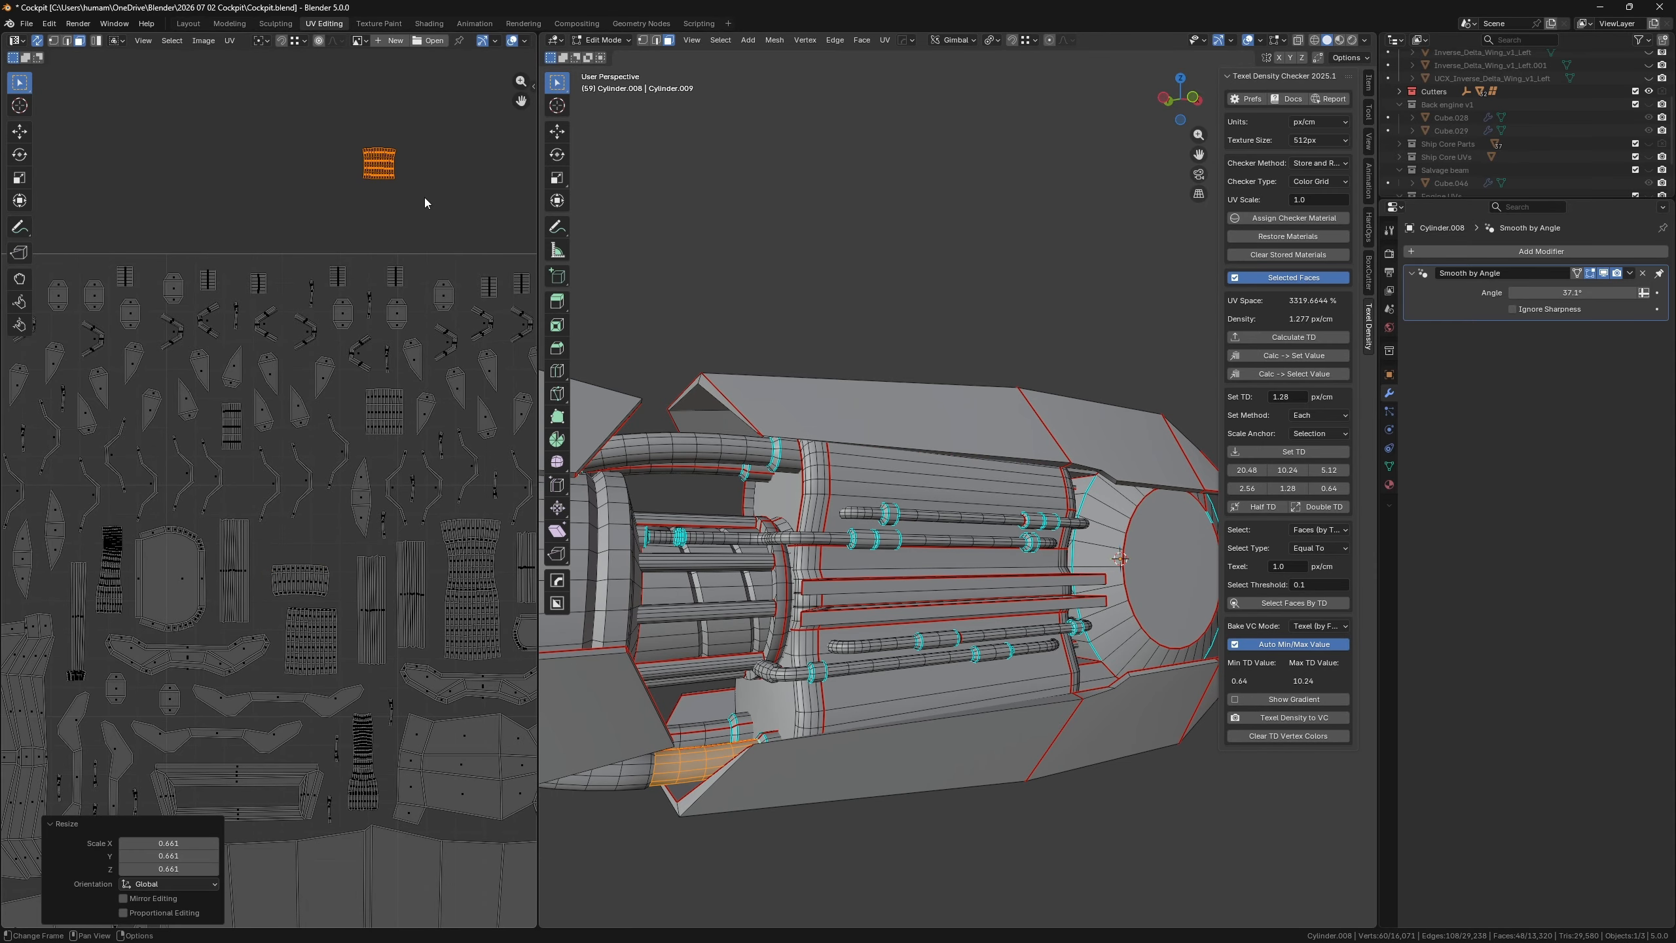
{"action": "key", "text": "g"}
{"action": "left_click", "coordinate": [316, 621]}
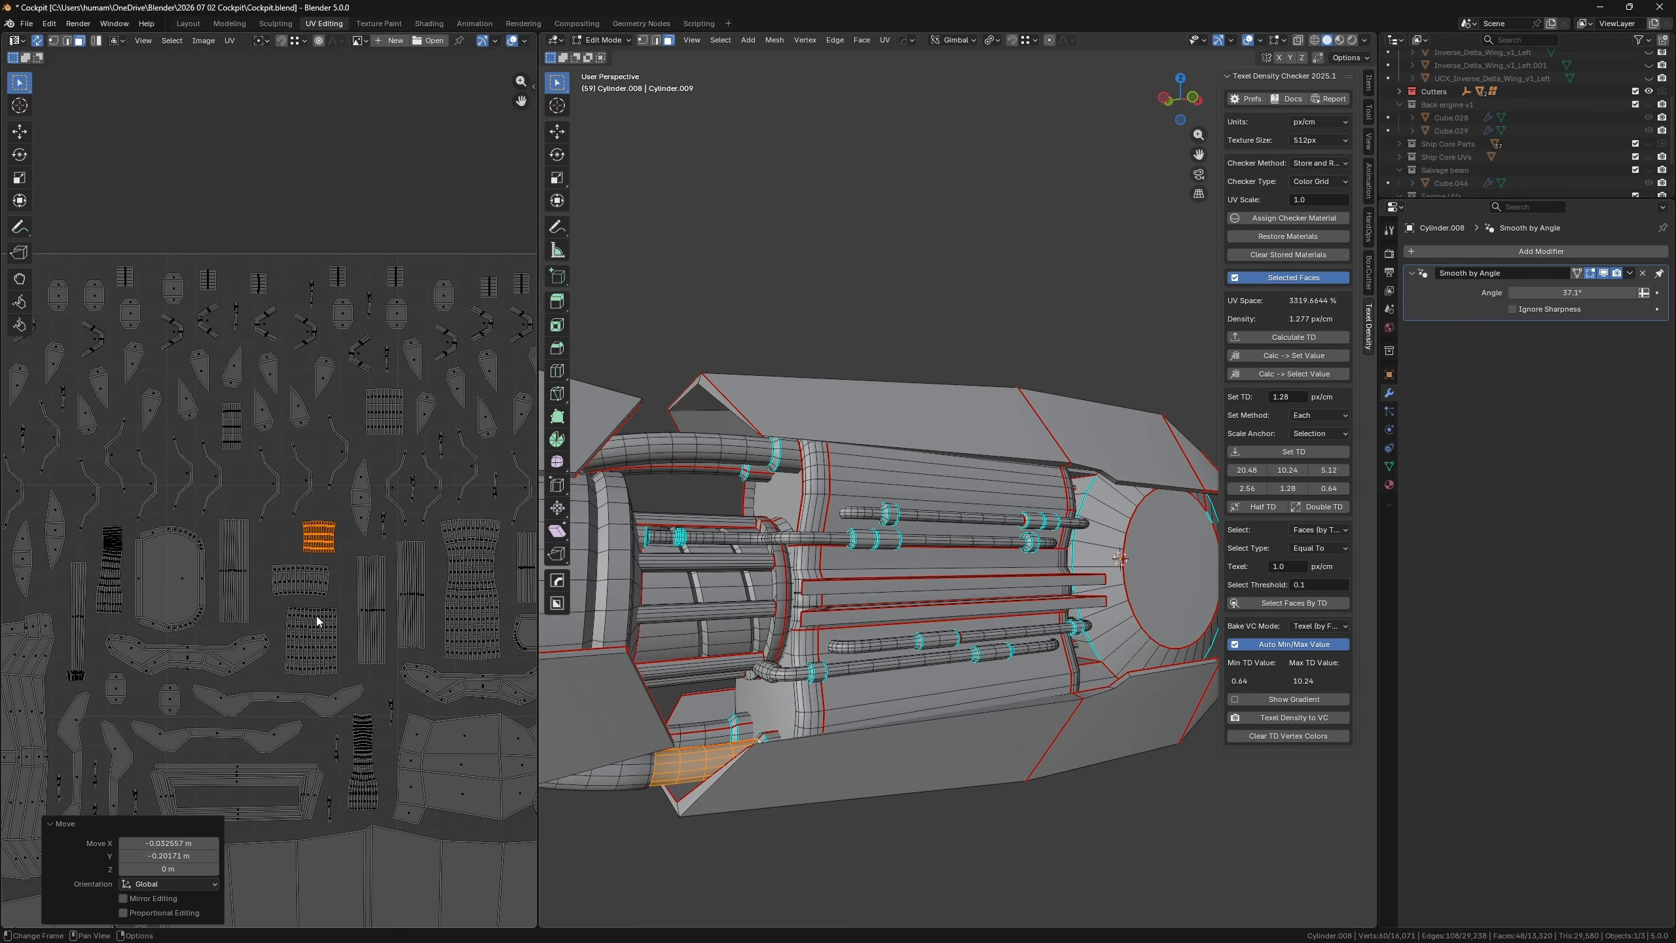
{"action": "scroll", "coordinate": [317, 621], "scroll_direction": "up", "scroll_amount": 5}
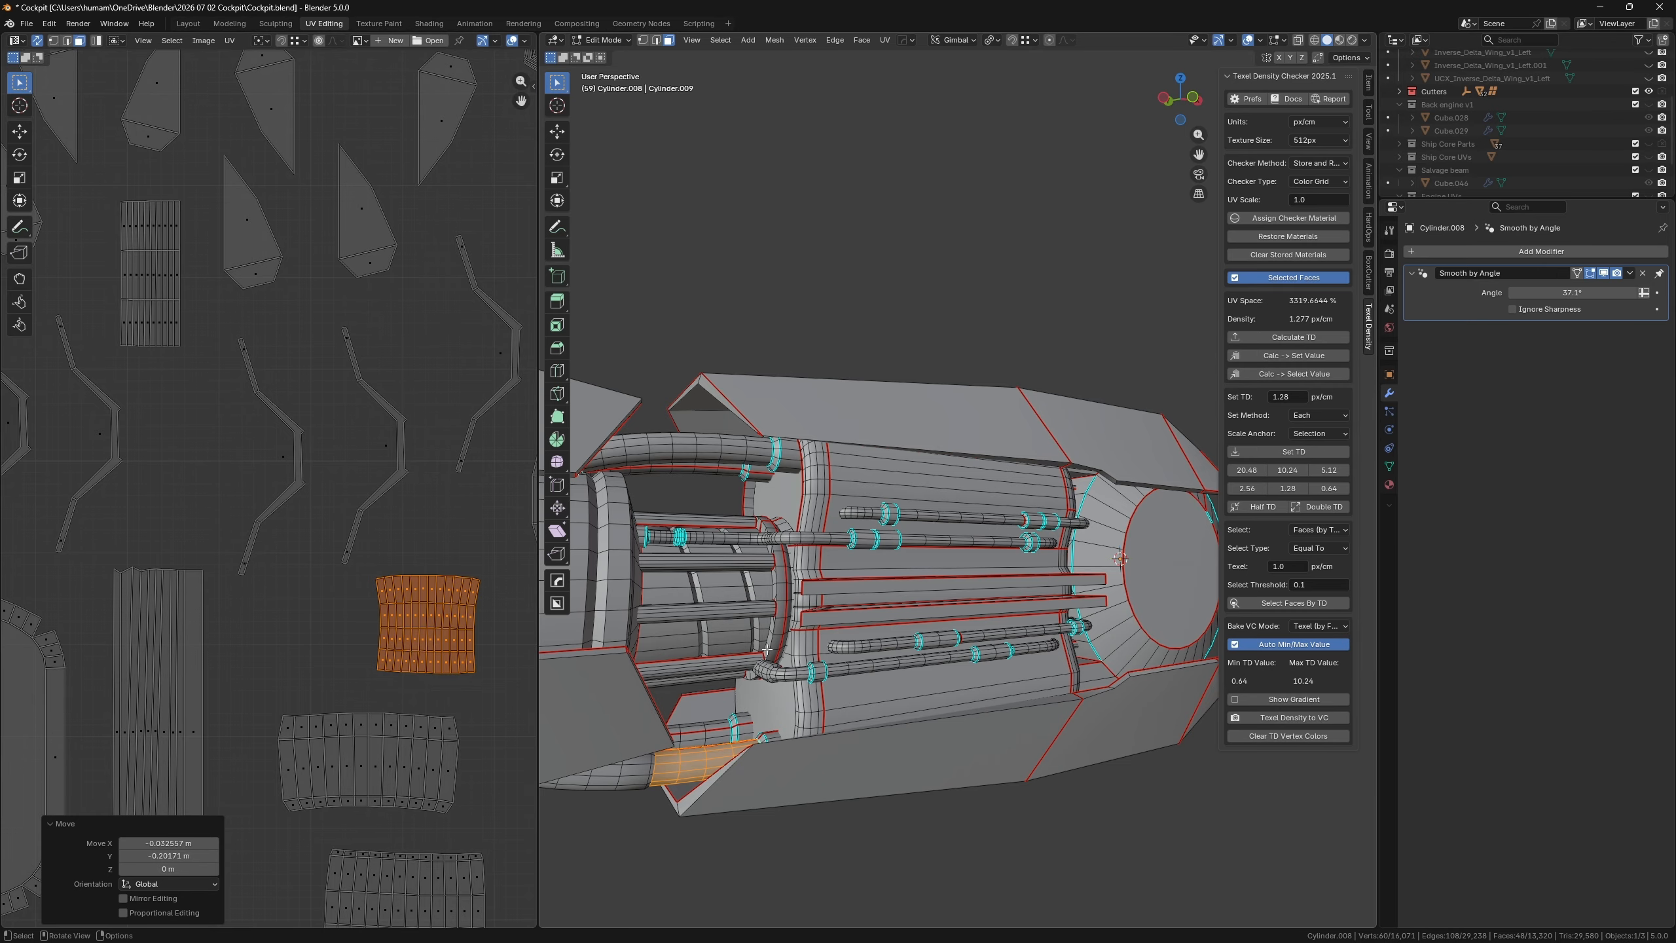
{"action": "scroll", "coordinate": [765, 650], "scroll_direction": "down", "scroll_amount": 2}
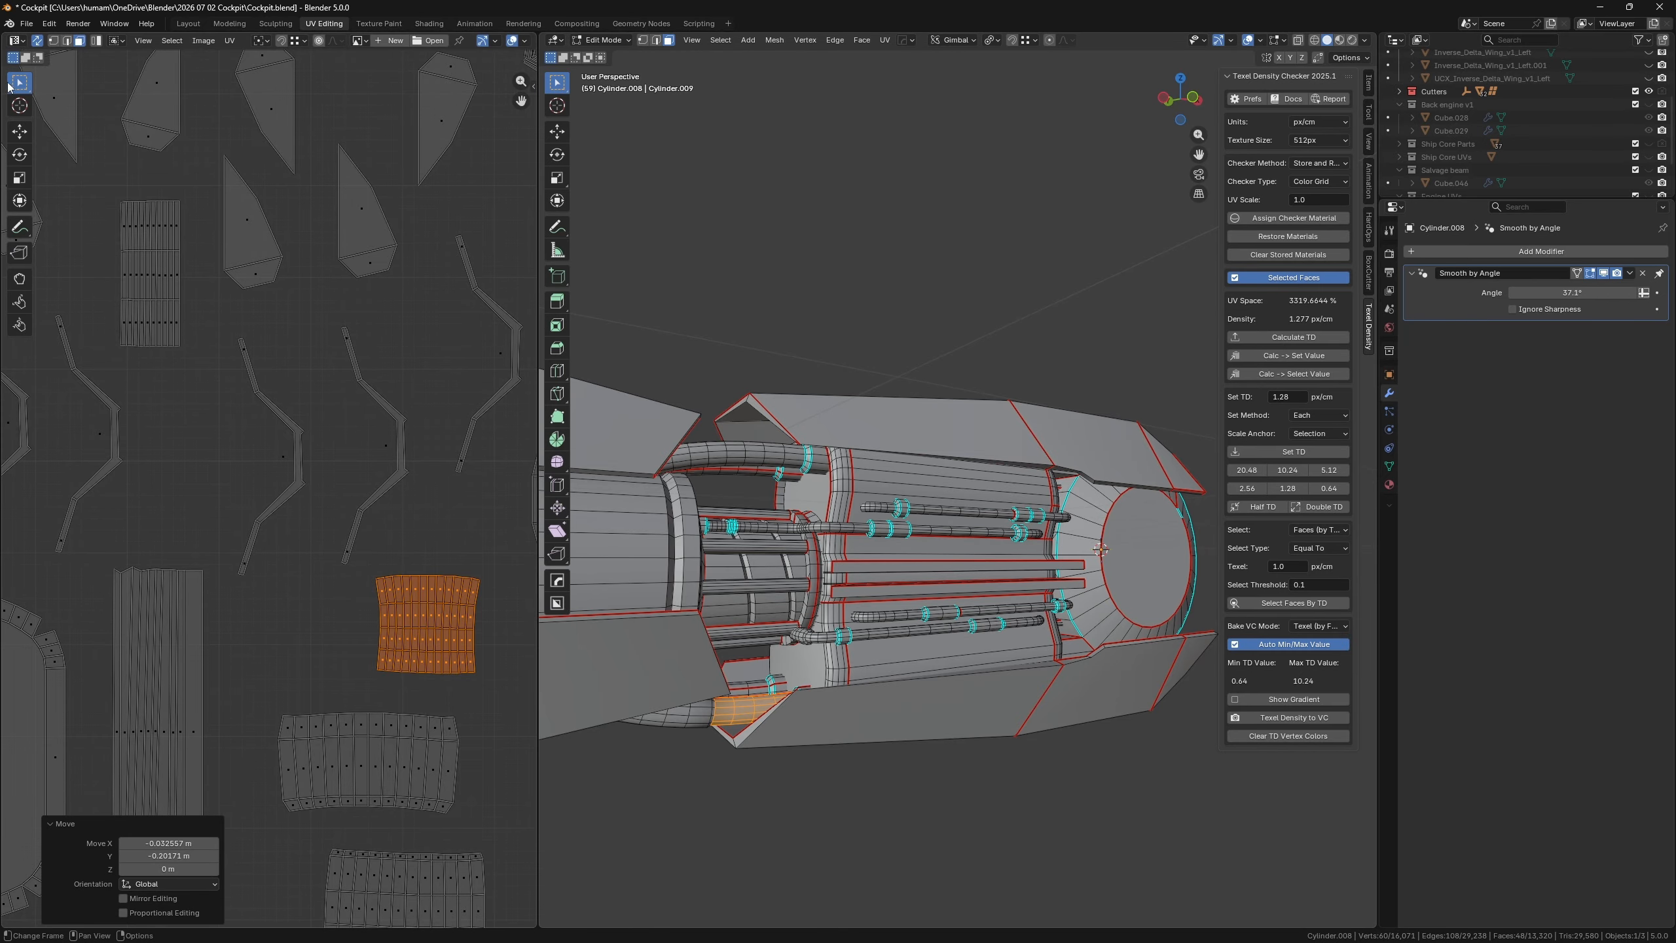
- Leave Edit Mode, save the Blender file and apply all transforms to the engine object
{"action": "key", "text": "Tab"}
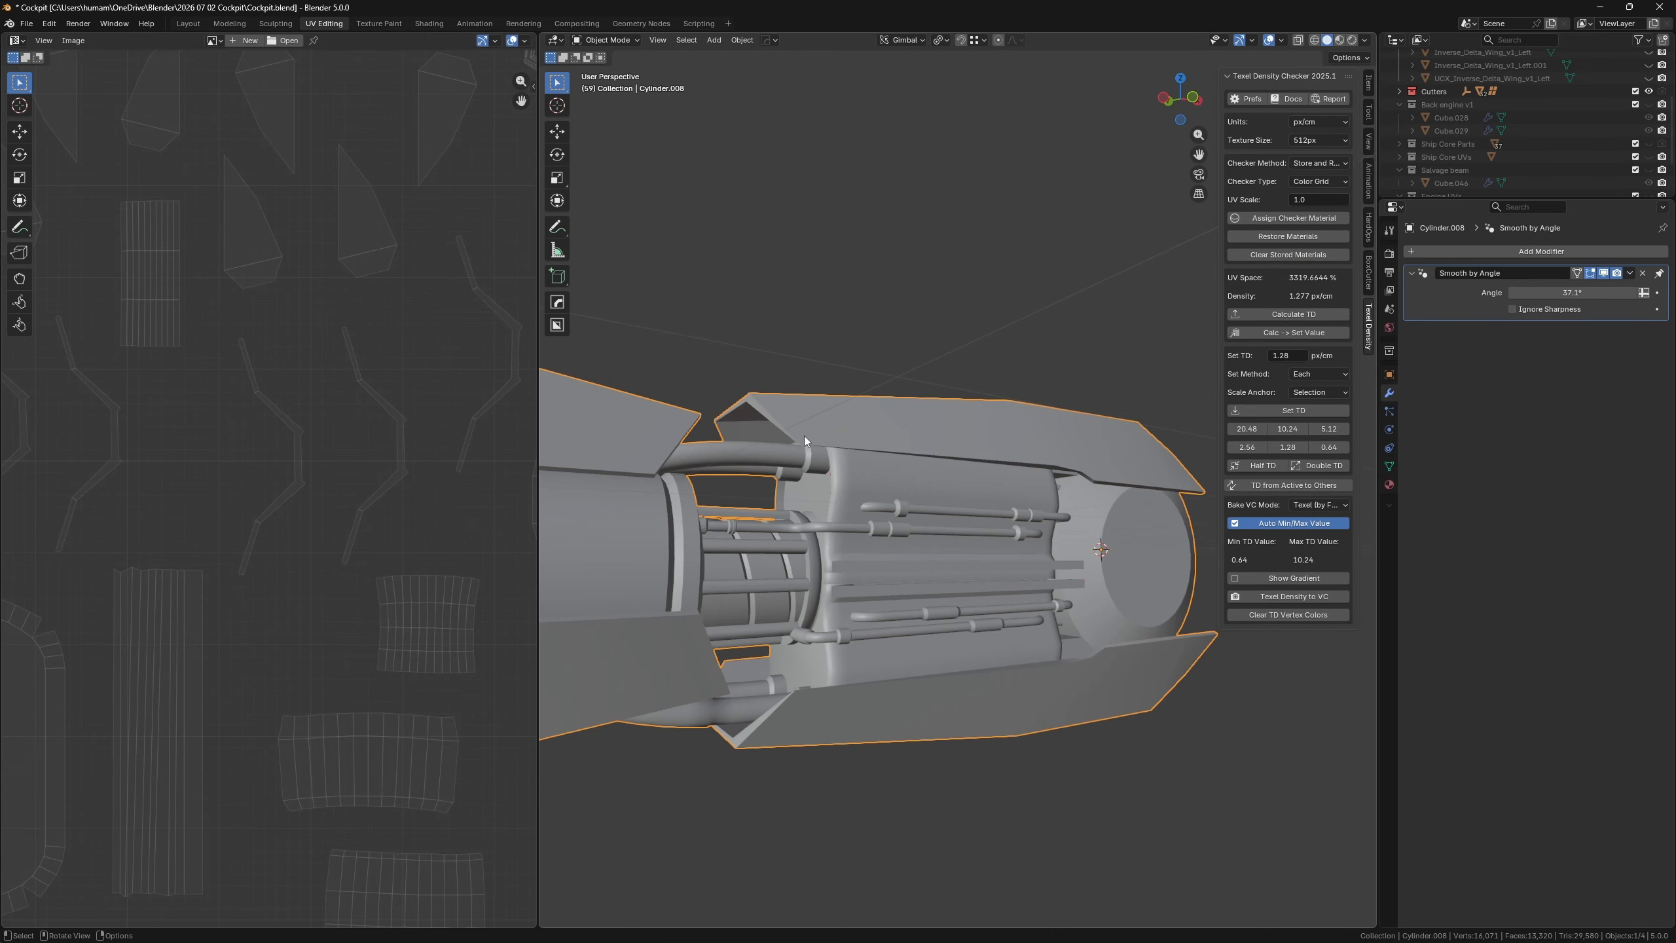
{"action": "key", "text": "ctrl+s"}
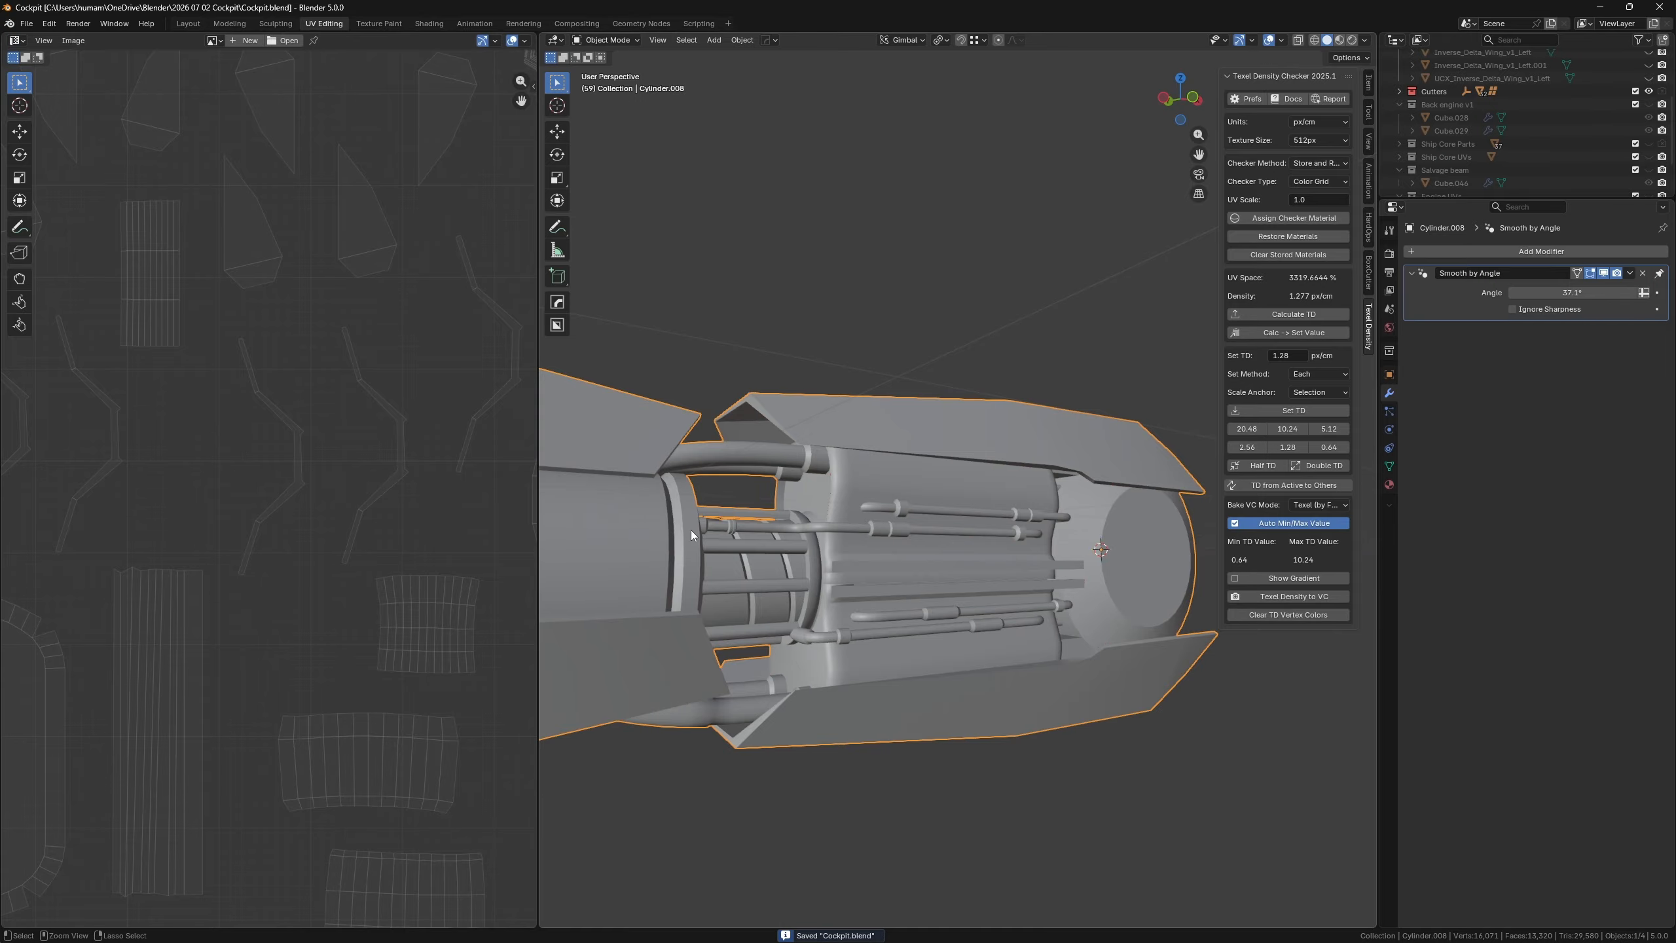
{"action": "key", "text": "ctrl+a"}
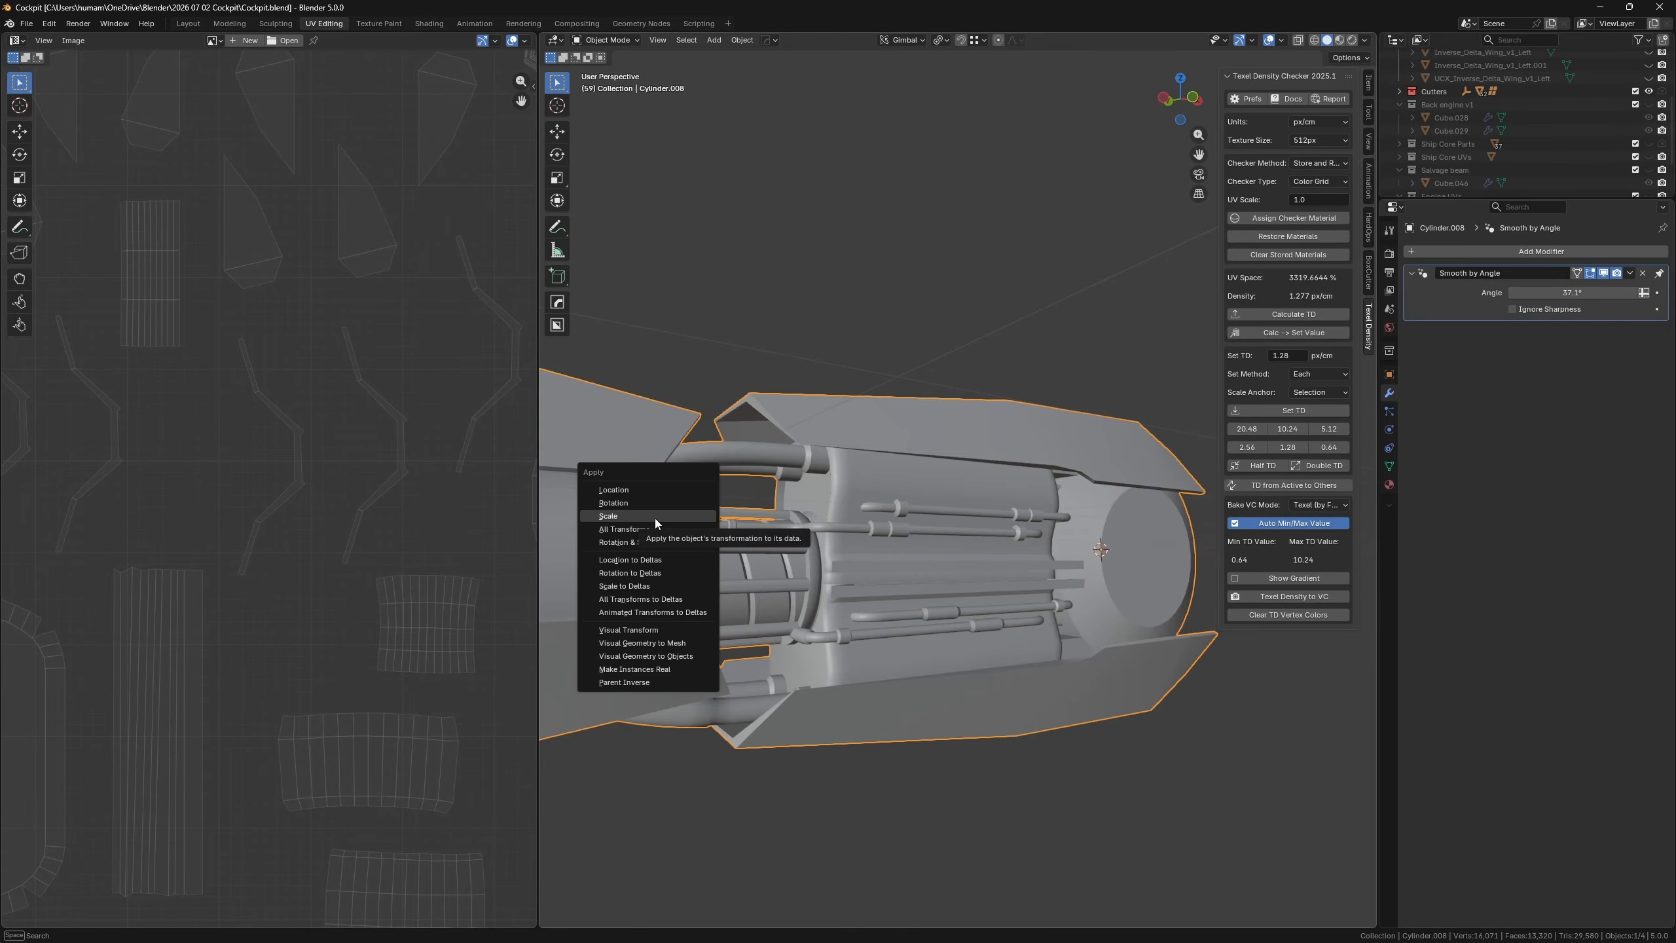
{"action": "left_click", "coordinate": [632, 528]}
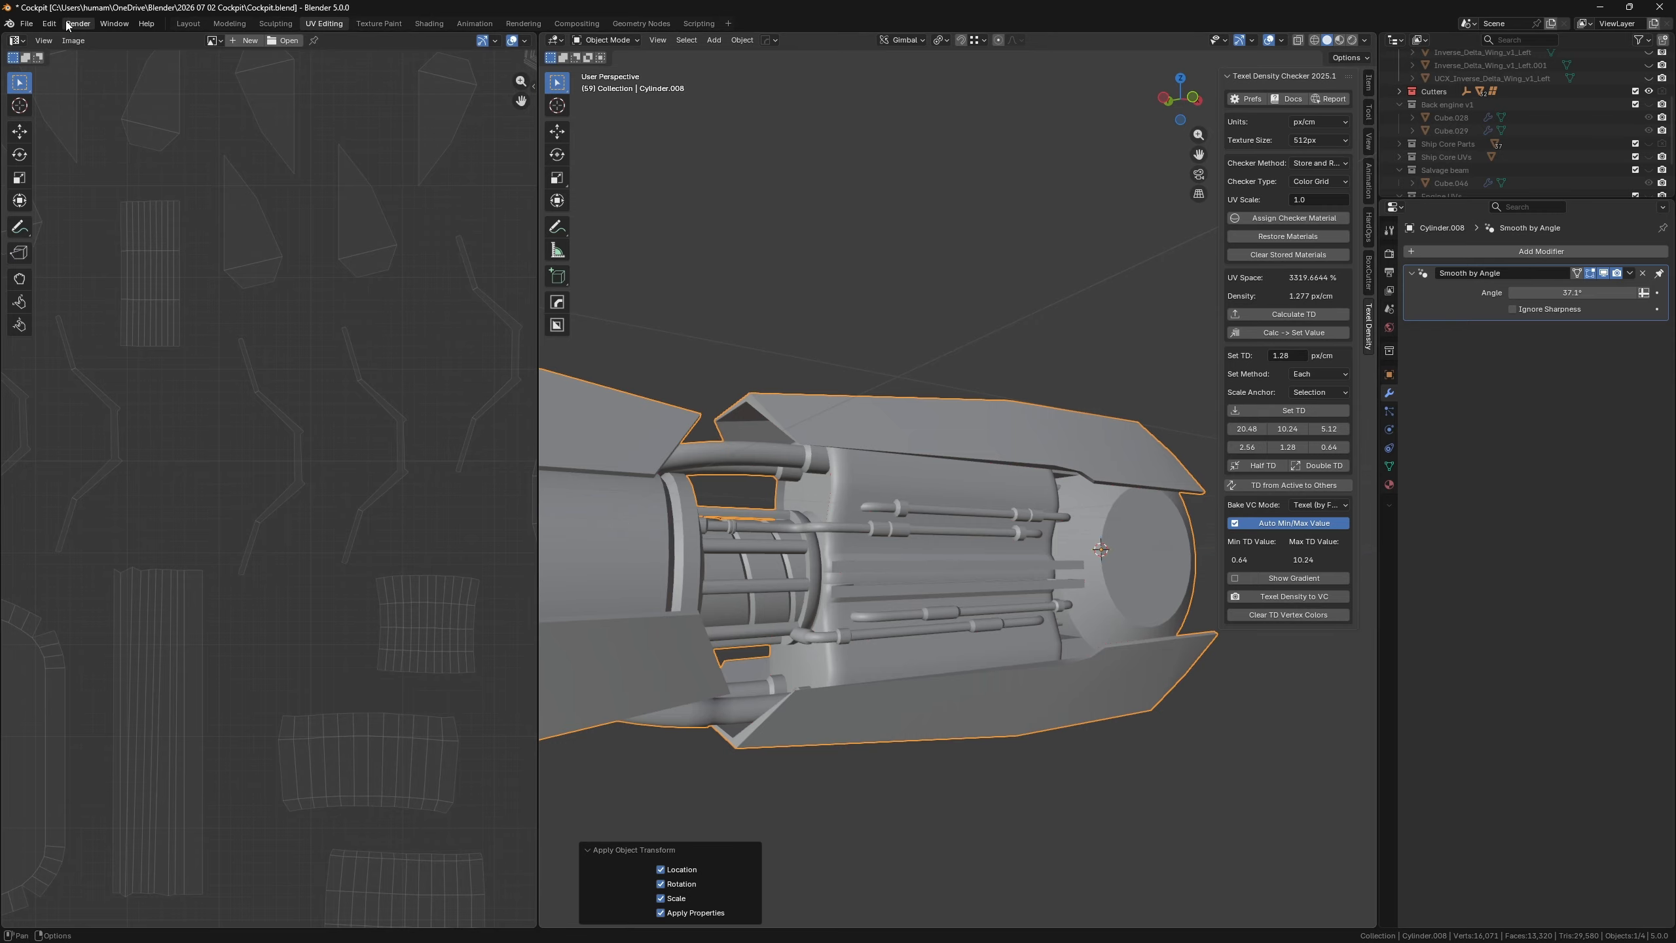
- Export the engine object in FBX format
{"action": "left_click", "coordinate": [26, 23]}
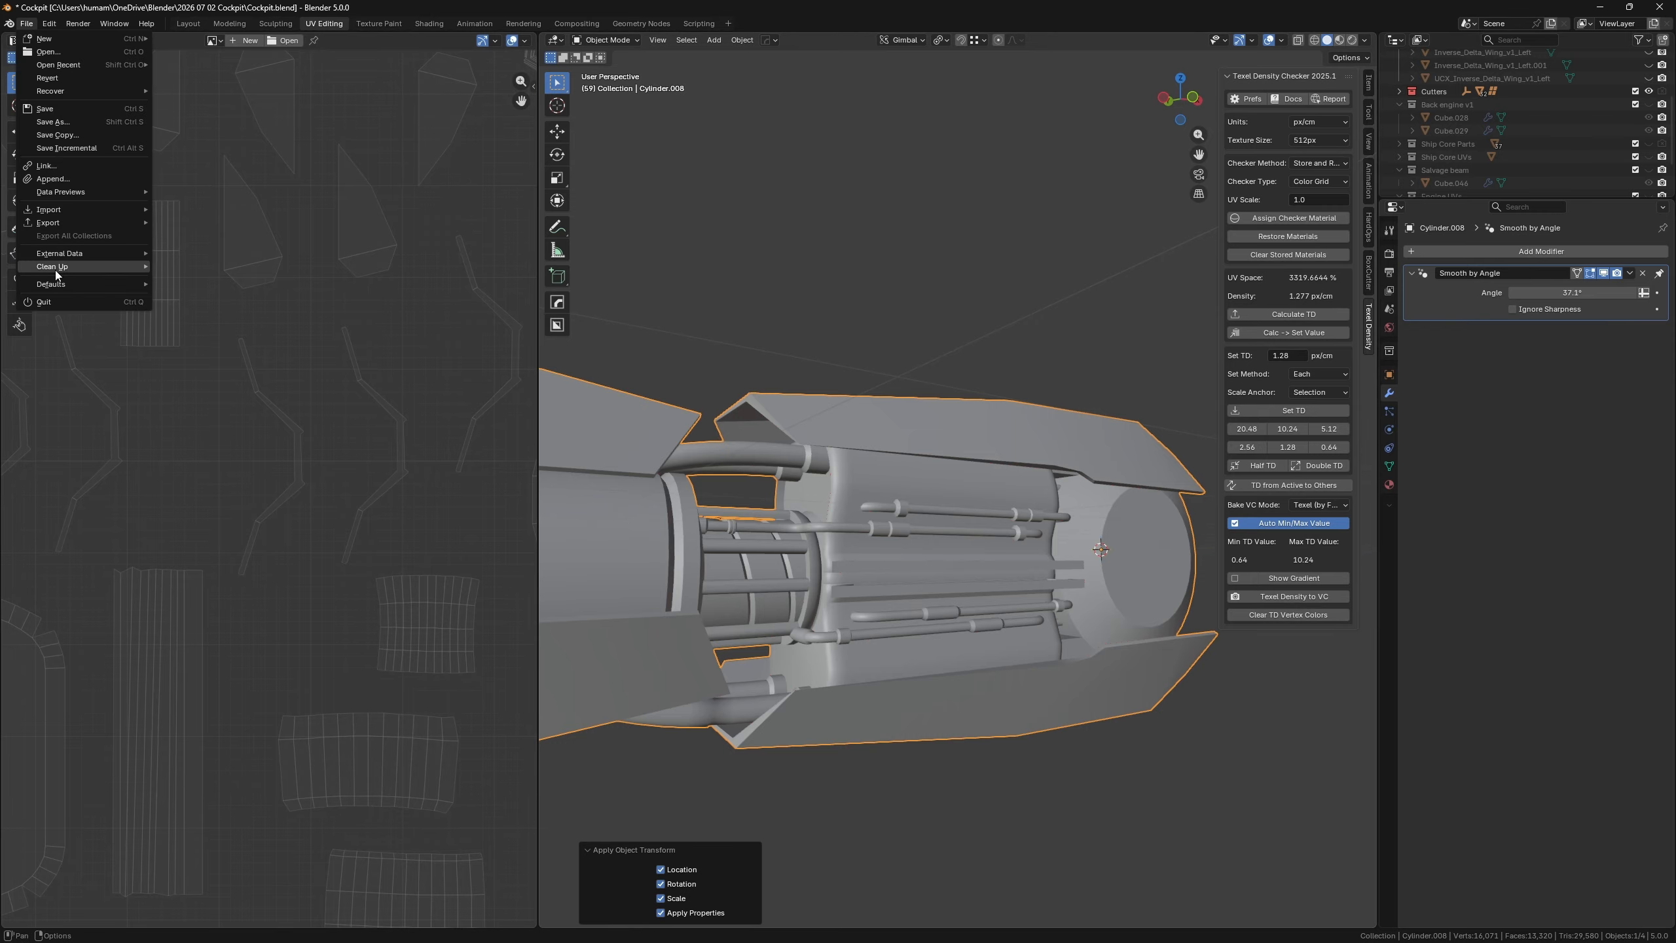
{"action": "mouse_move", "coordinate": [62, 224]}
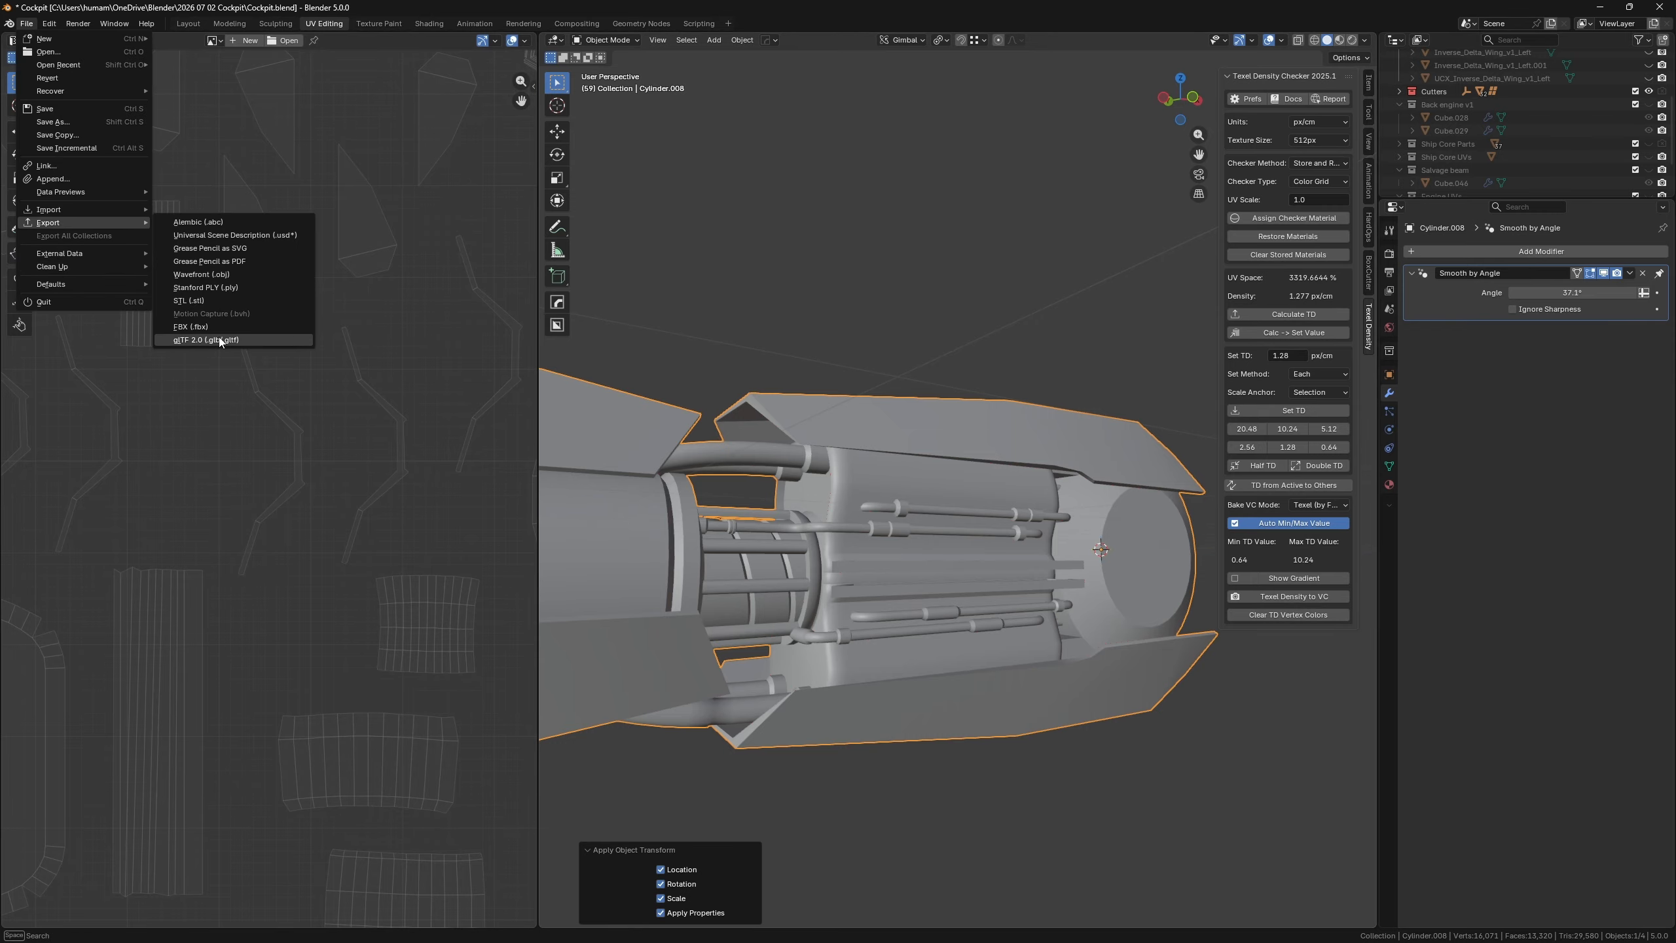
{"action": "left_click", "coordinate": [233, 327]}
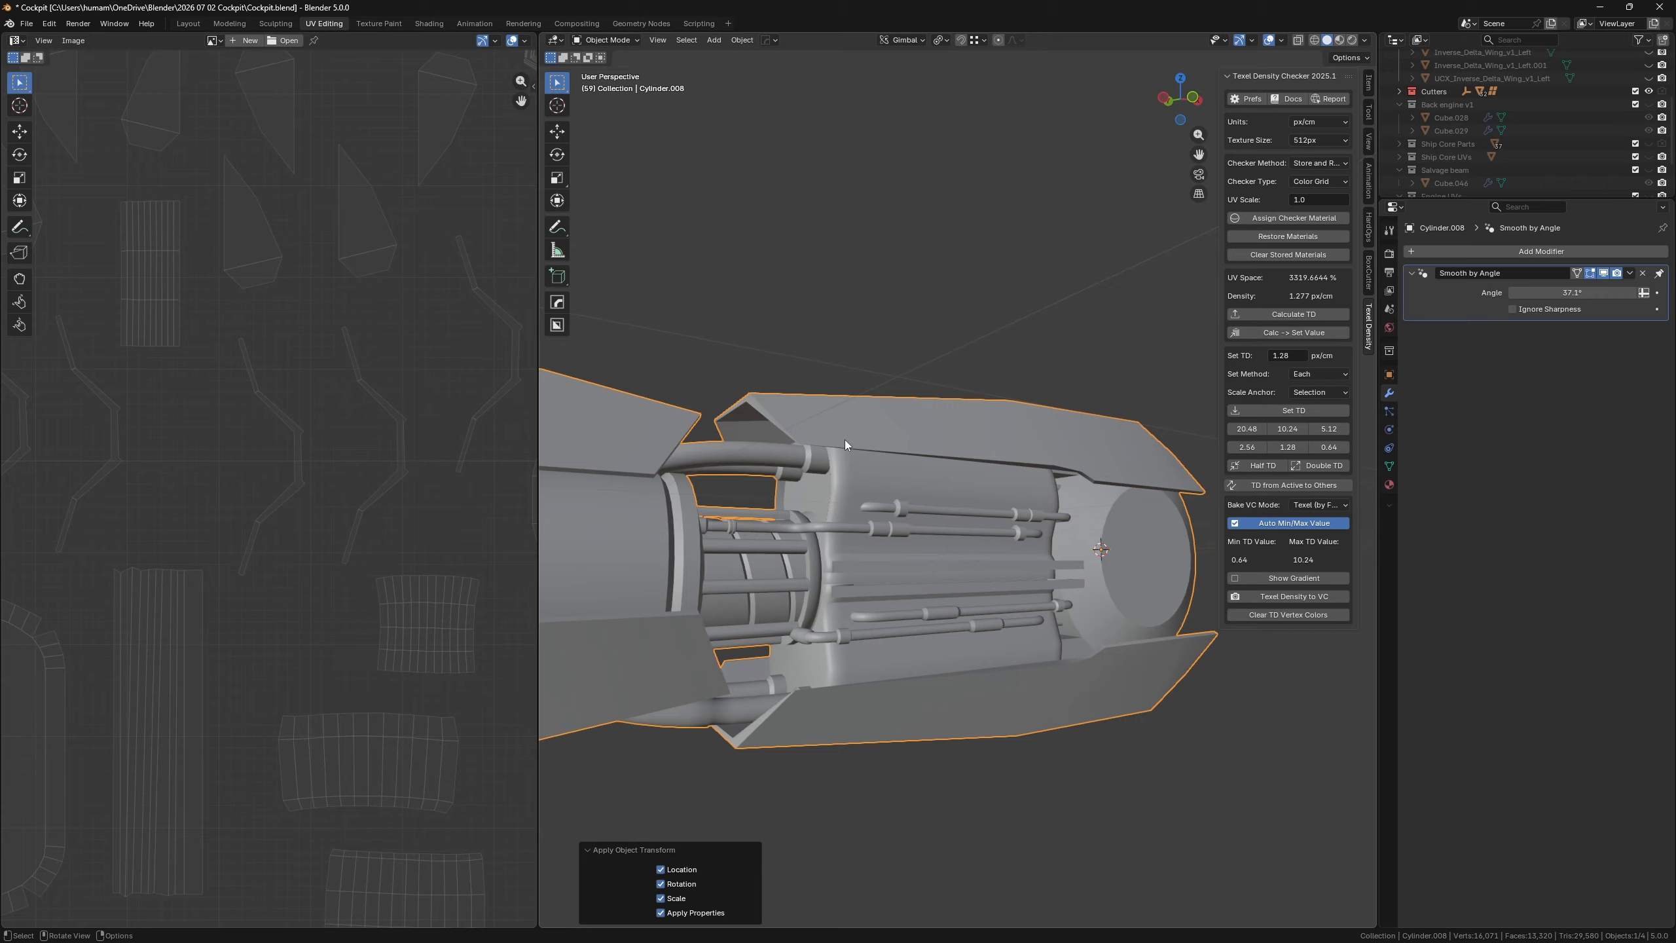
- Return to Edit Mode and select the matching band above the middle of the neighbouring large pipe UV island
{"action": "middle_click_drag", "start_coordinate": [845, 441], "coordinate": [834, 556]}
{"action": "scroll", "coordinate": [581, 595], "scroll_direction": "down", "scroll_amount": 1}
{"action": "scroll", "coordinate": [495, 579], "scroll_direction": "down", "scroll_amount": 4}
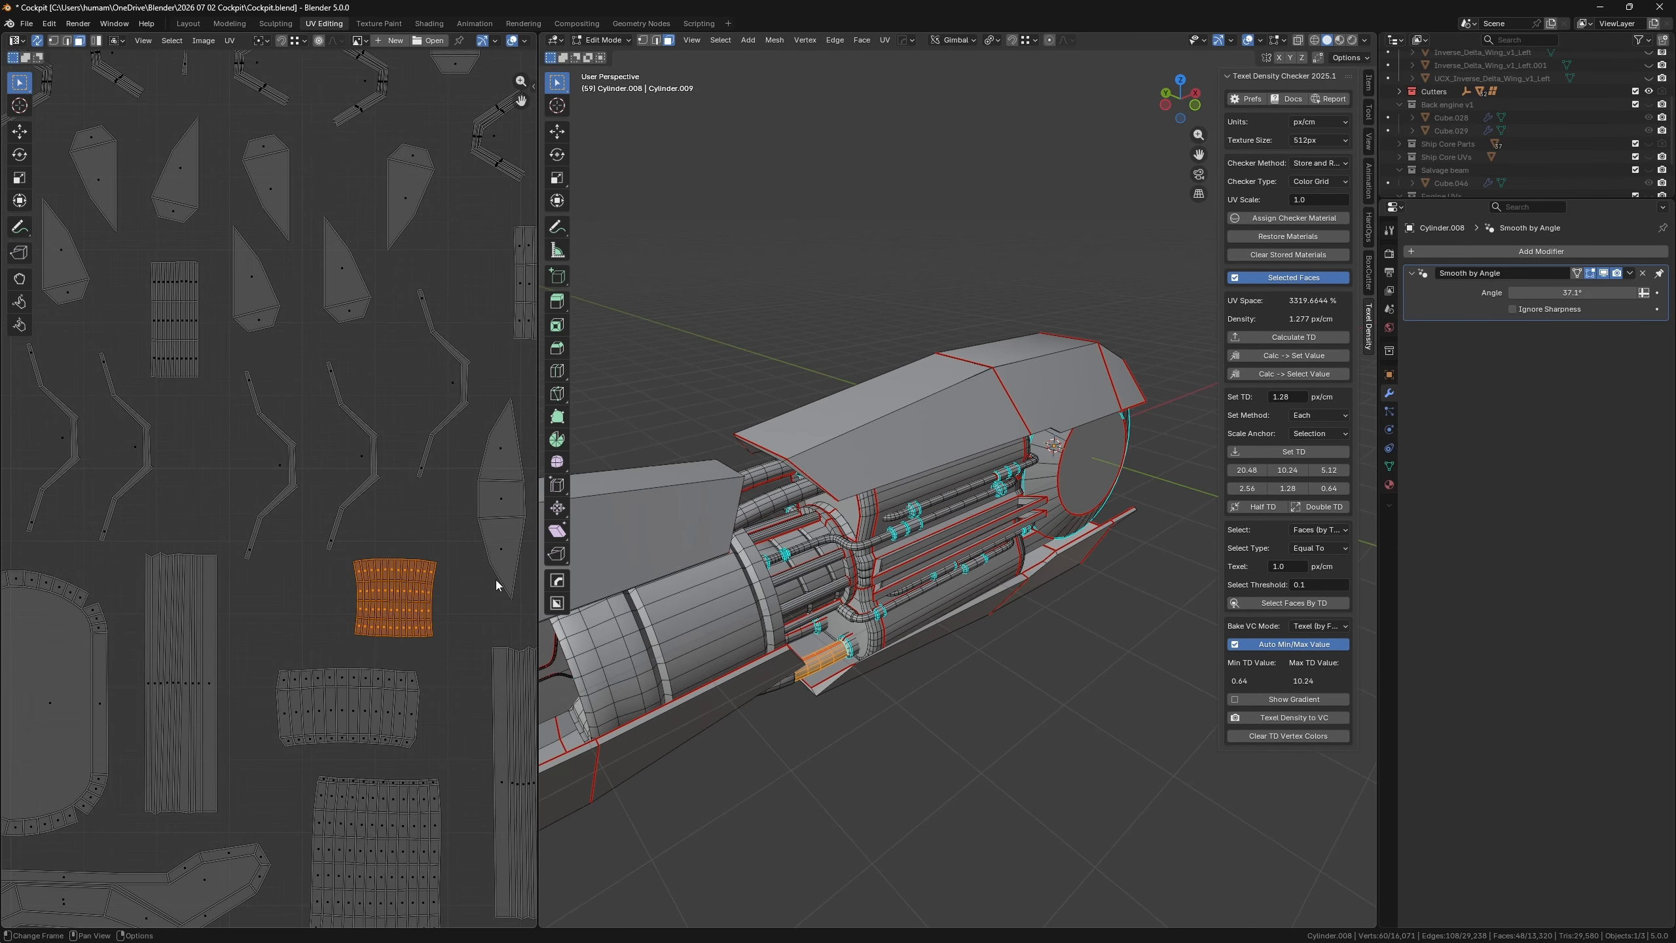
{"action": "middle_click_drag", "start_coordinate": [486, 498], "coordinate": [392, 269], "text": "shift"}
{"action": "scroll", "coordinate": [414, 387], "scroll_direction": "up", "scroll_amount": 2}
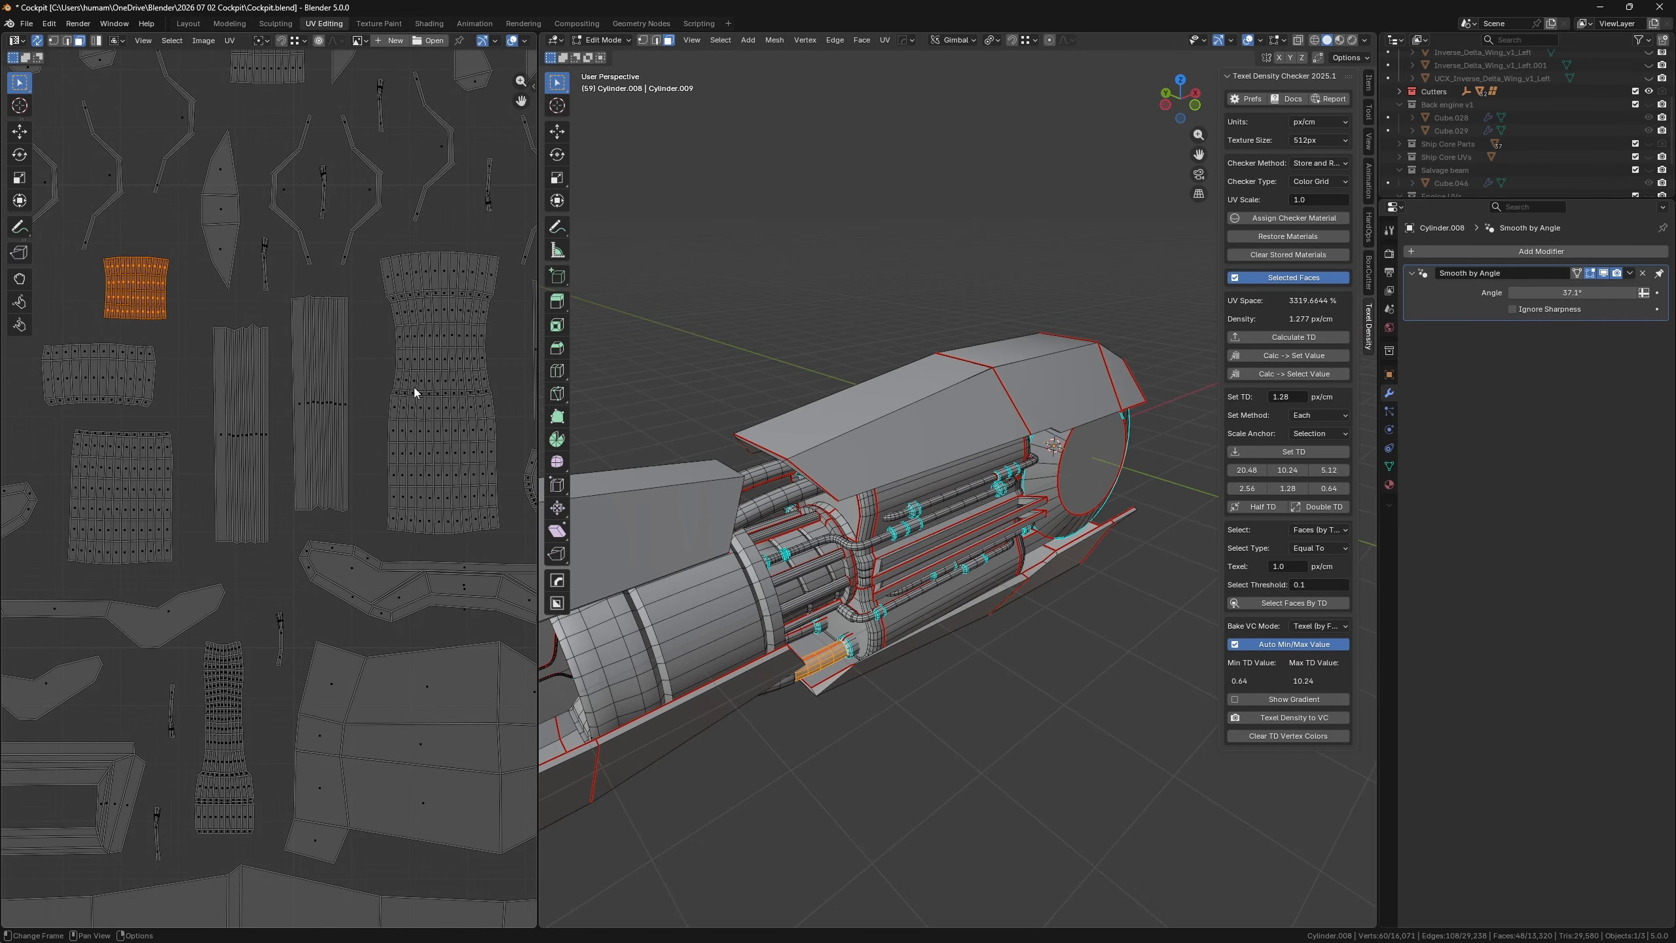
{"action": "middle_click_drag", "start_coordinate": [438, 408], "coordinate": [382, 420], "text": "shift"}
{"action": "scroll", "coordinate": [382, 419], "scroll_direction": "up", "scroll_amount": 3}
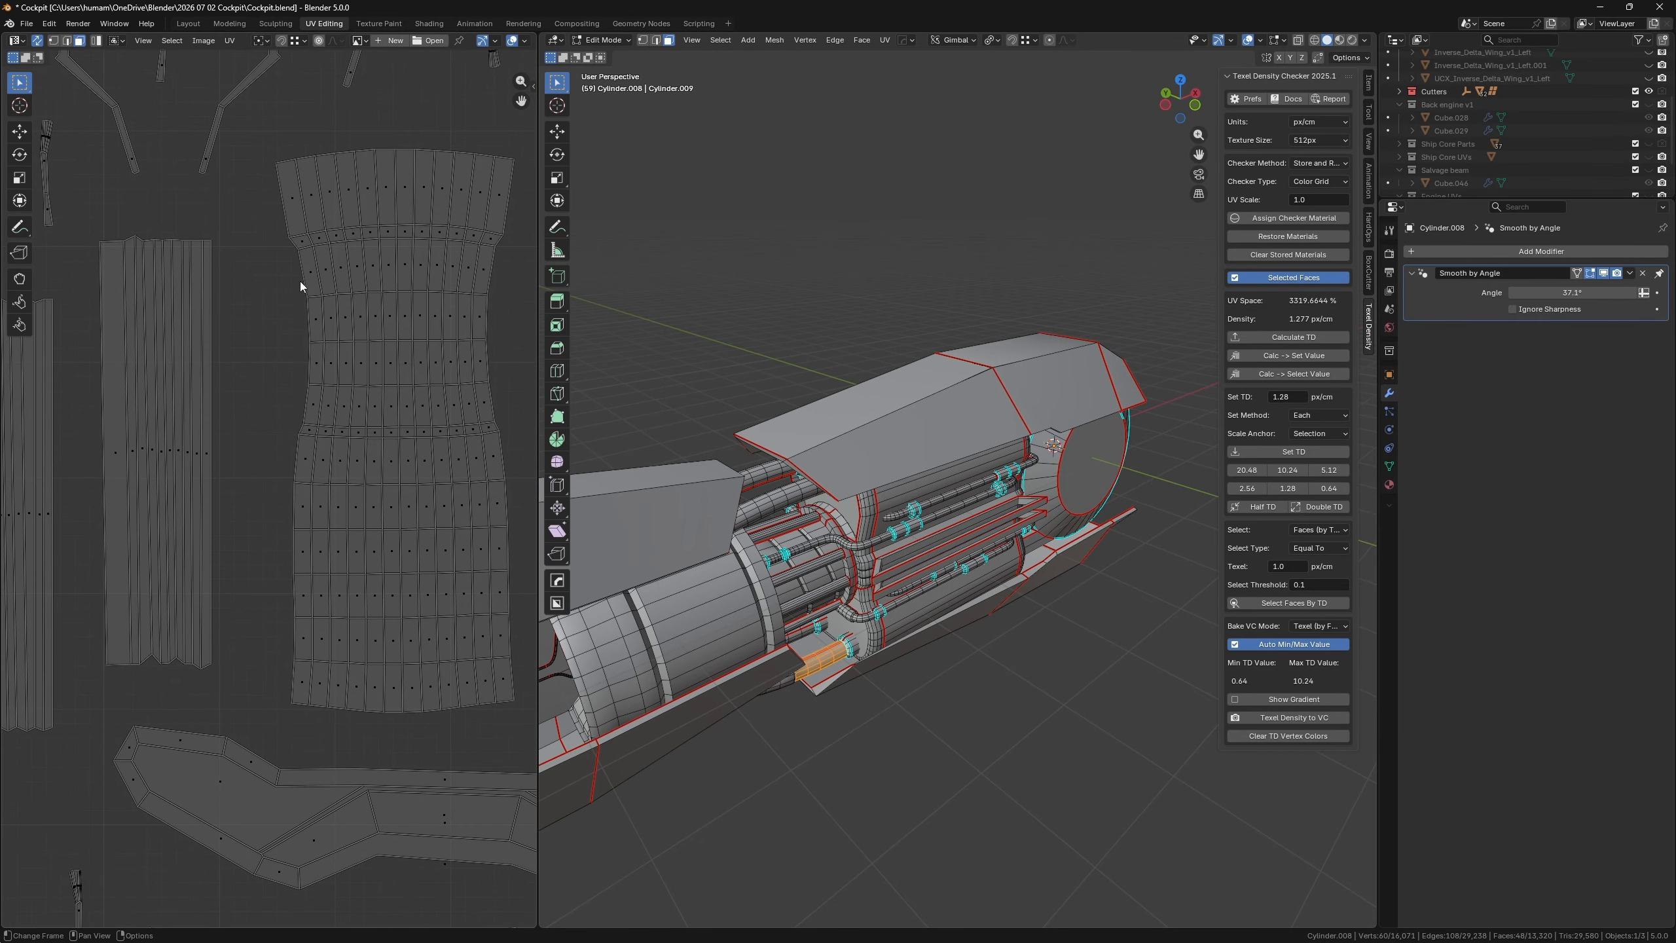
{"action": "left_click_drag", "start_coordinate": [286, 259], "coordinate": [516, 419]}
{"action": "scroll", "coordinate": [436, 344], "scroll_direction": "down", "scroll_amount": 3}
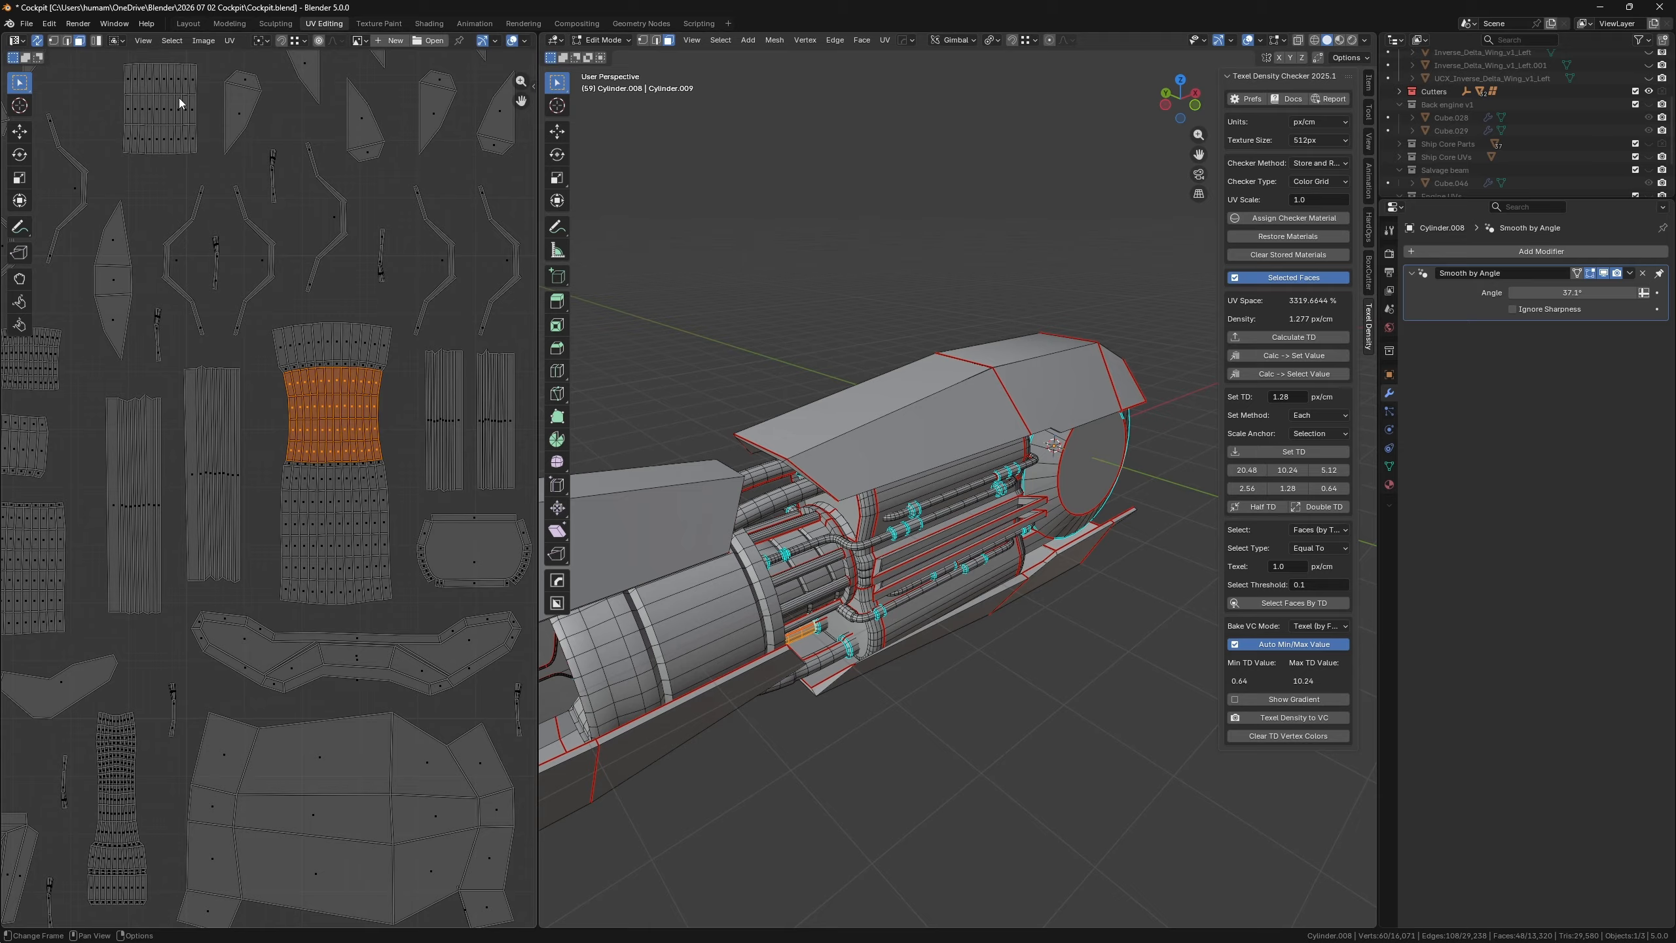
- With UV sync selection temporarily off, move the neighbouring island's band about 0.018 m in X and 0.225 m in Y, above the UV tile
{"action": "left_click", "coordinate": [37, 41]}
{"action": "scroll", "coordinate": [331, 467], "scroll_direction": "down", "scroll_amount": 5}
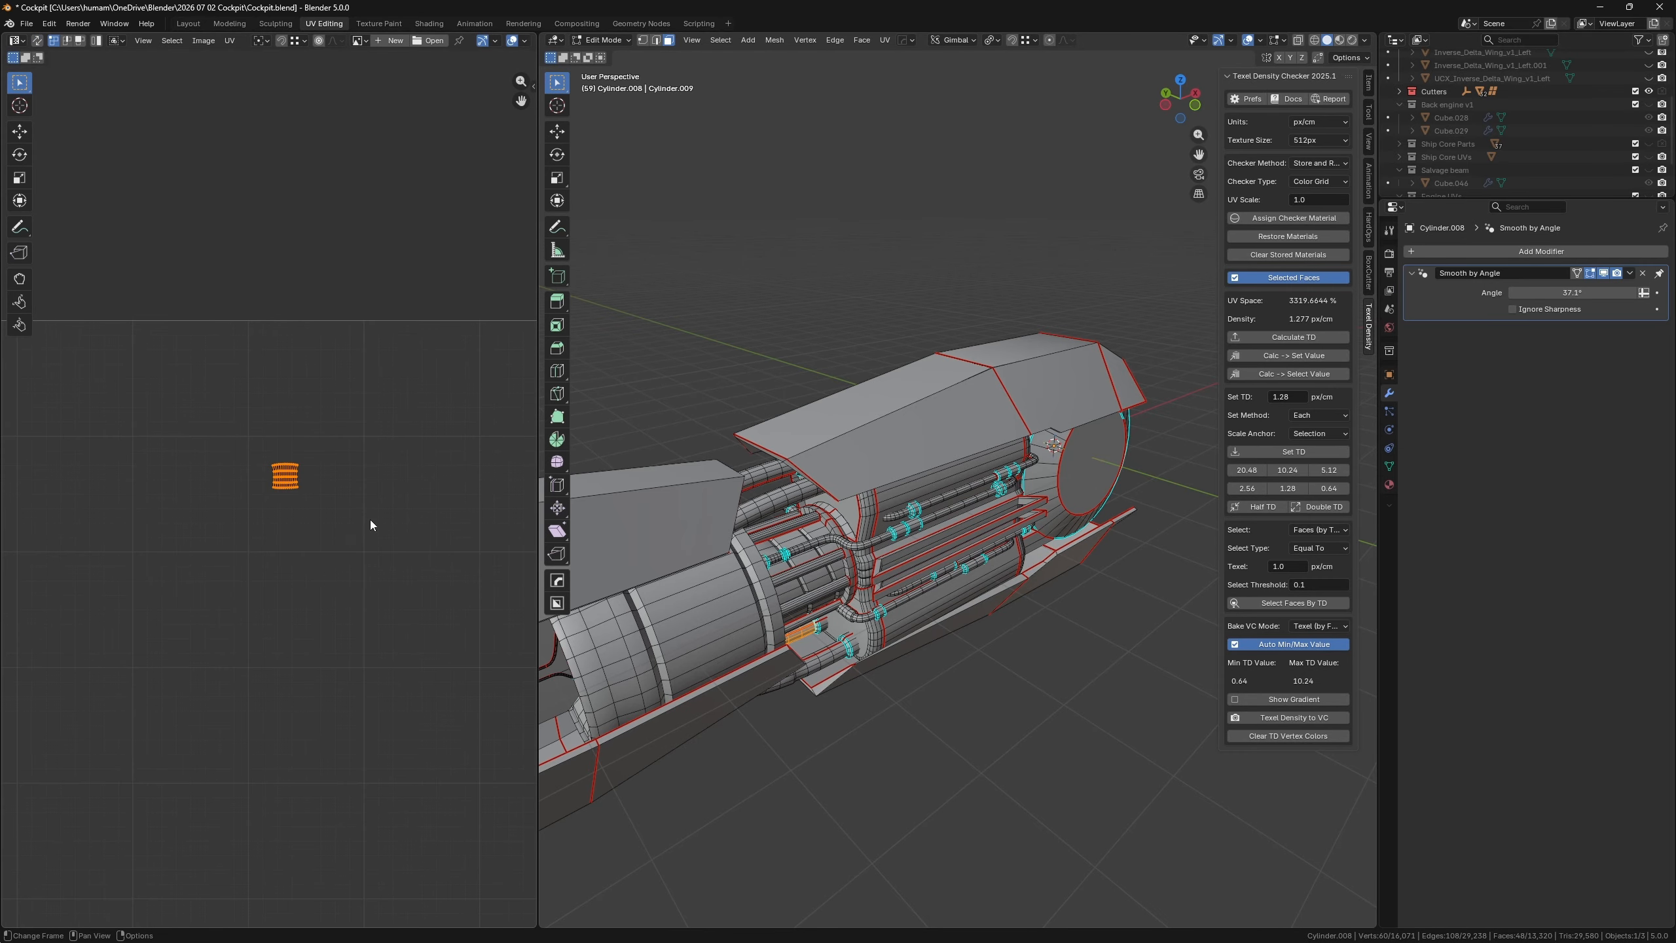
{"action": "key", "text": "g"}
{"action": "left_click", "coordinate": [344, 337]}
{"action": "scroll", "coordinate": [286, 464], "scroll_direction": "up", "scroll_amount": 3}
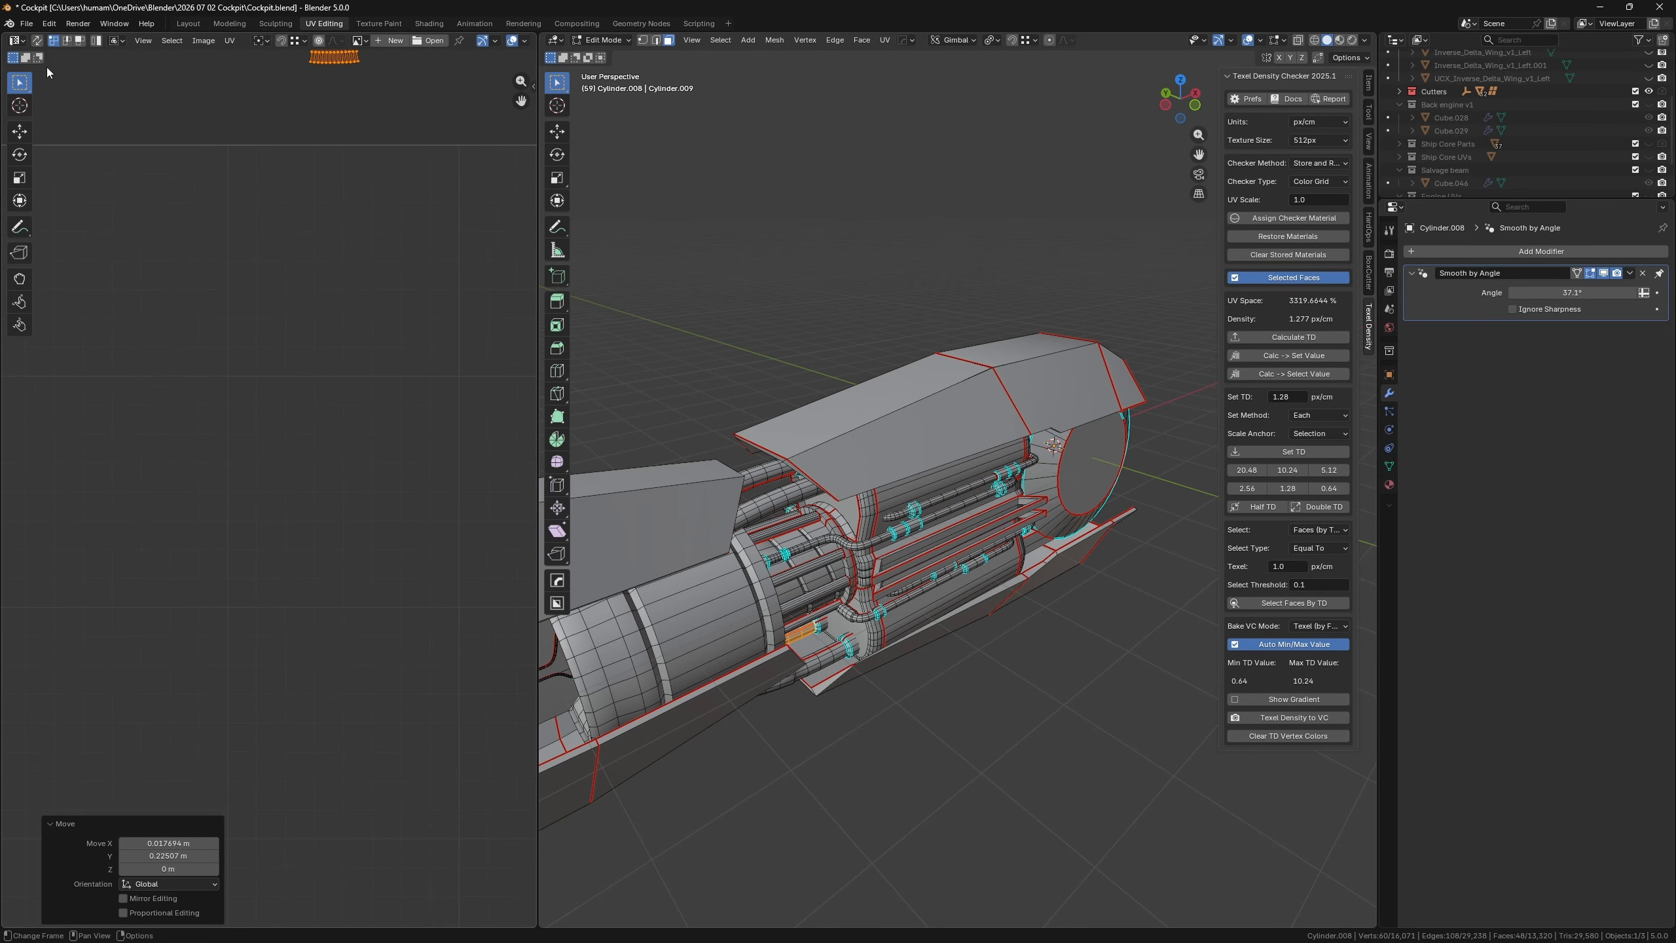
{"action": "left_click", "coordinate": [37, 41]}
- Scale the neighbouring island's short end piece to about 0.608 and rotate it by about -87.4 degrees
{"action": "scroll", "coordinate": [351, 469], "scroll_direction": "up", "scroll_amount": 4}
{"action": "left_click_drag", "start_coordinate": [256, 305], "coordinate": [340, 375]}
{"action": "key", "text": "s"}
{"action": "left_click", "coordinate": [389, 381]}
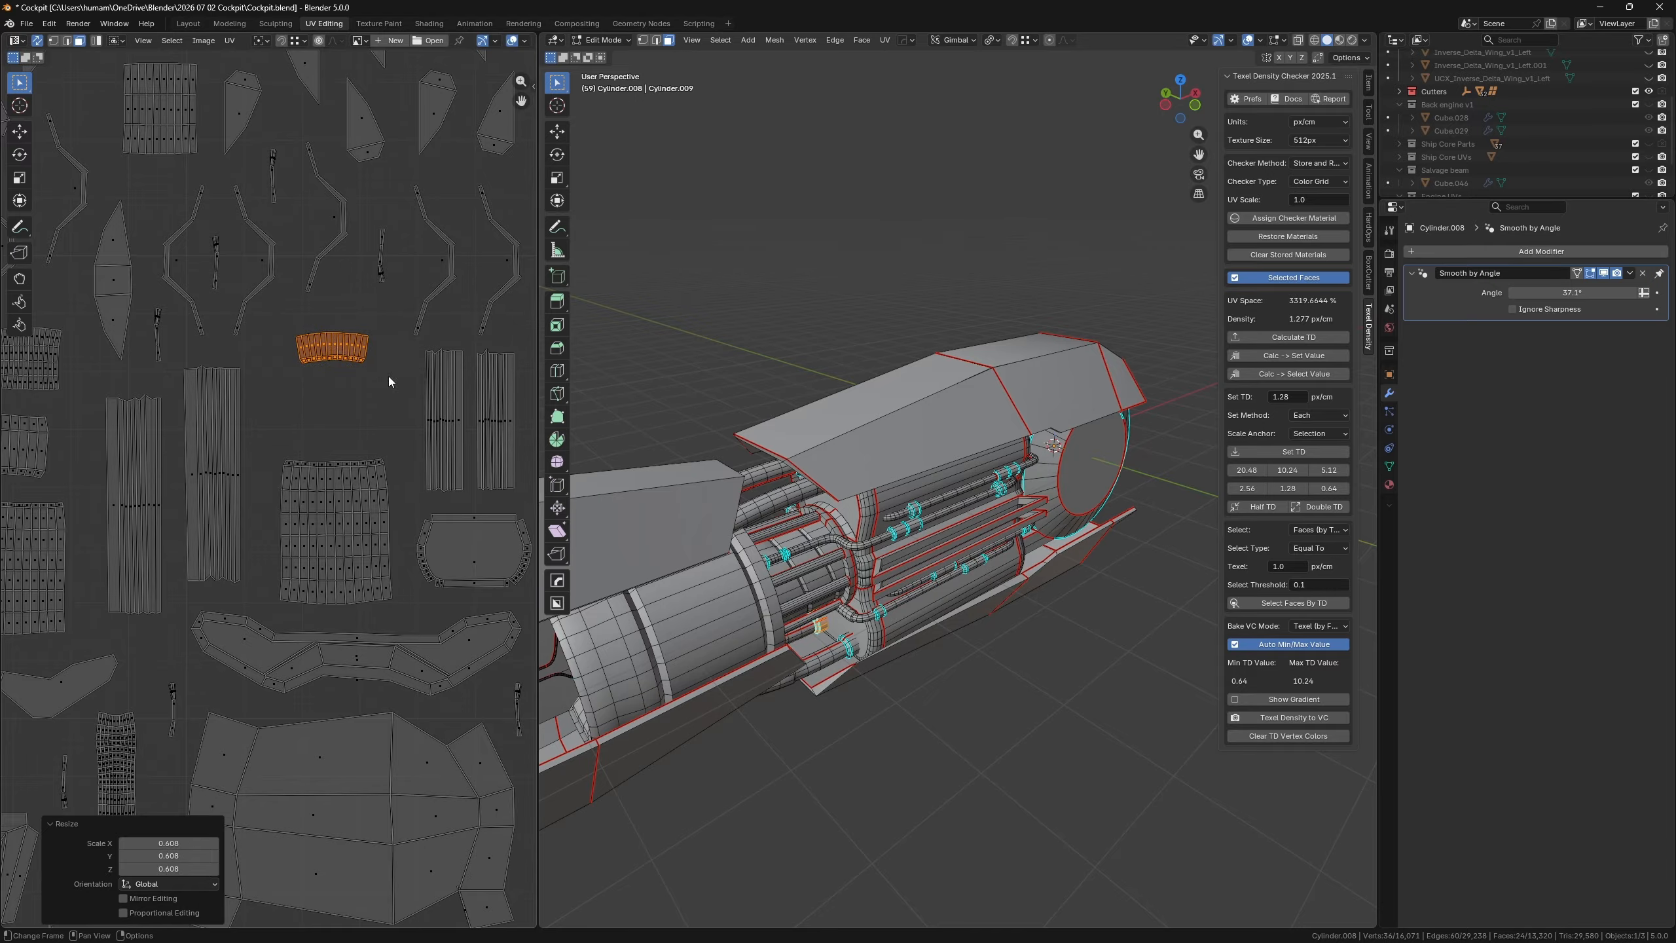
{"action": "key", "text": "r"}
{"action": "left_click", "coordinate": [358, 400]}
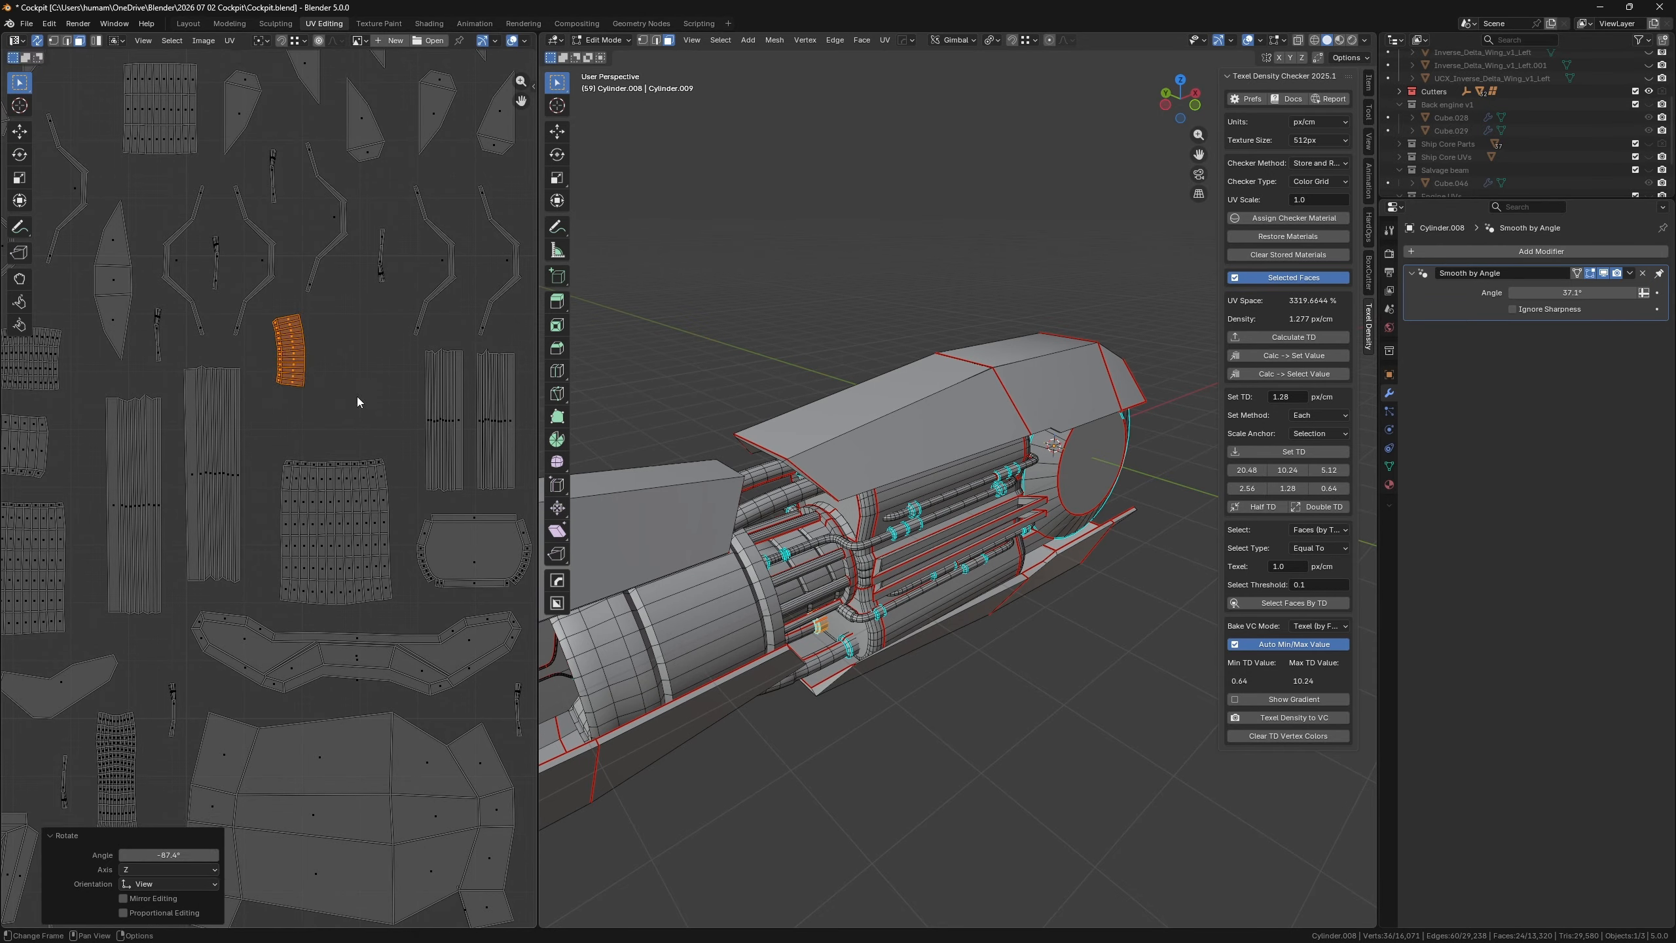
- Nudge the rotated end piece slightly, and move the detached band about -0.009 m in X and -0.210 m in Y, back inside the UV tile
{"action": "key", "text": "g"}
{"action": "left_click", "coordinate": [342, 441]}
{"action": "middle_click_drag", "start_coordinate": [381, 211], "coordinate": [384, 521]}
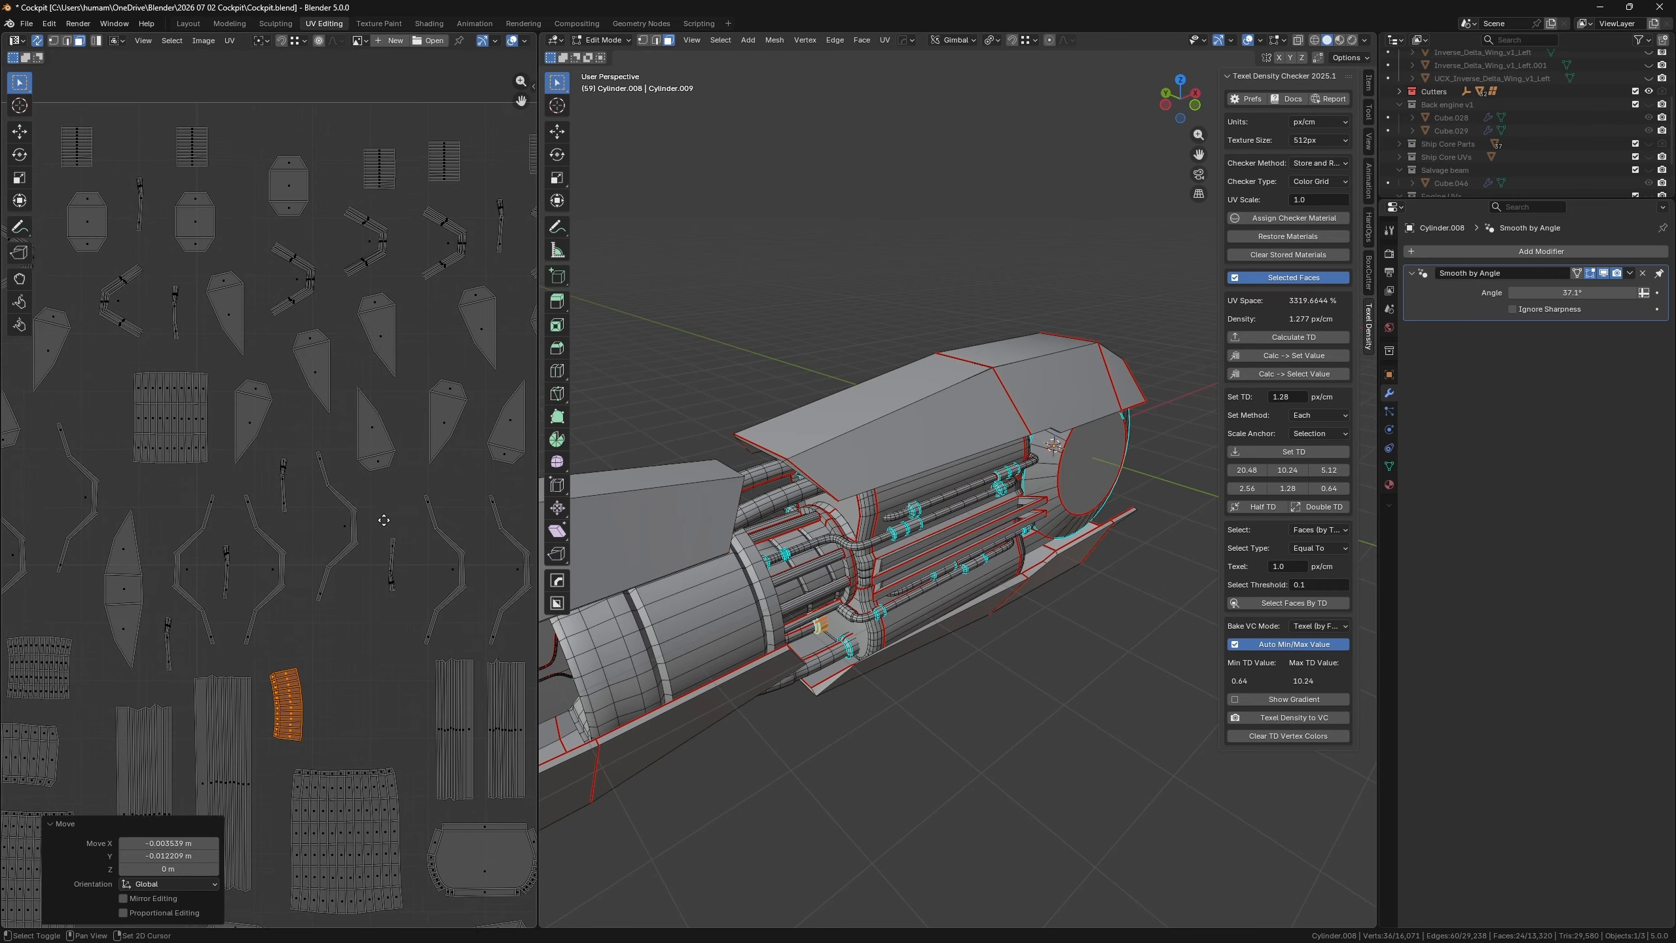
{"action": "middle_click_drag", "start_coordinate": [375, 225], "coordinate": [301, 573]}
{"action": "left_click_drag", "start_coordinate": [218, 139], "coordinate": [390, 320]}
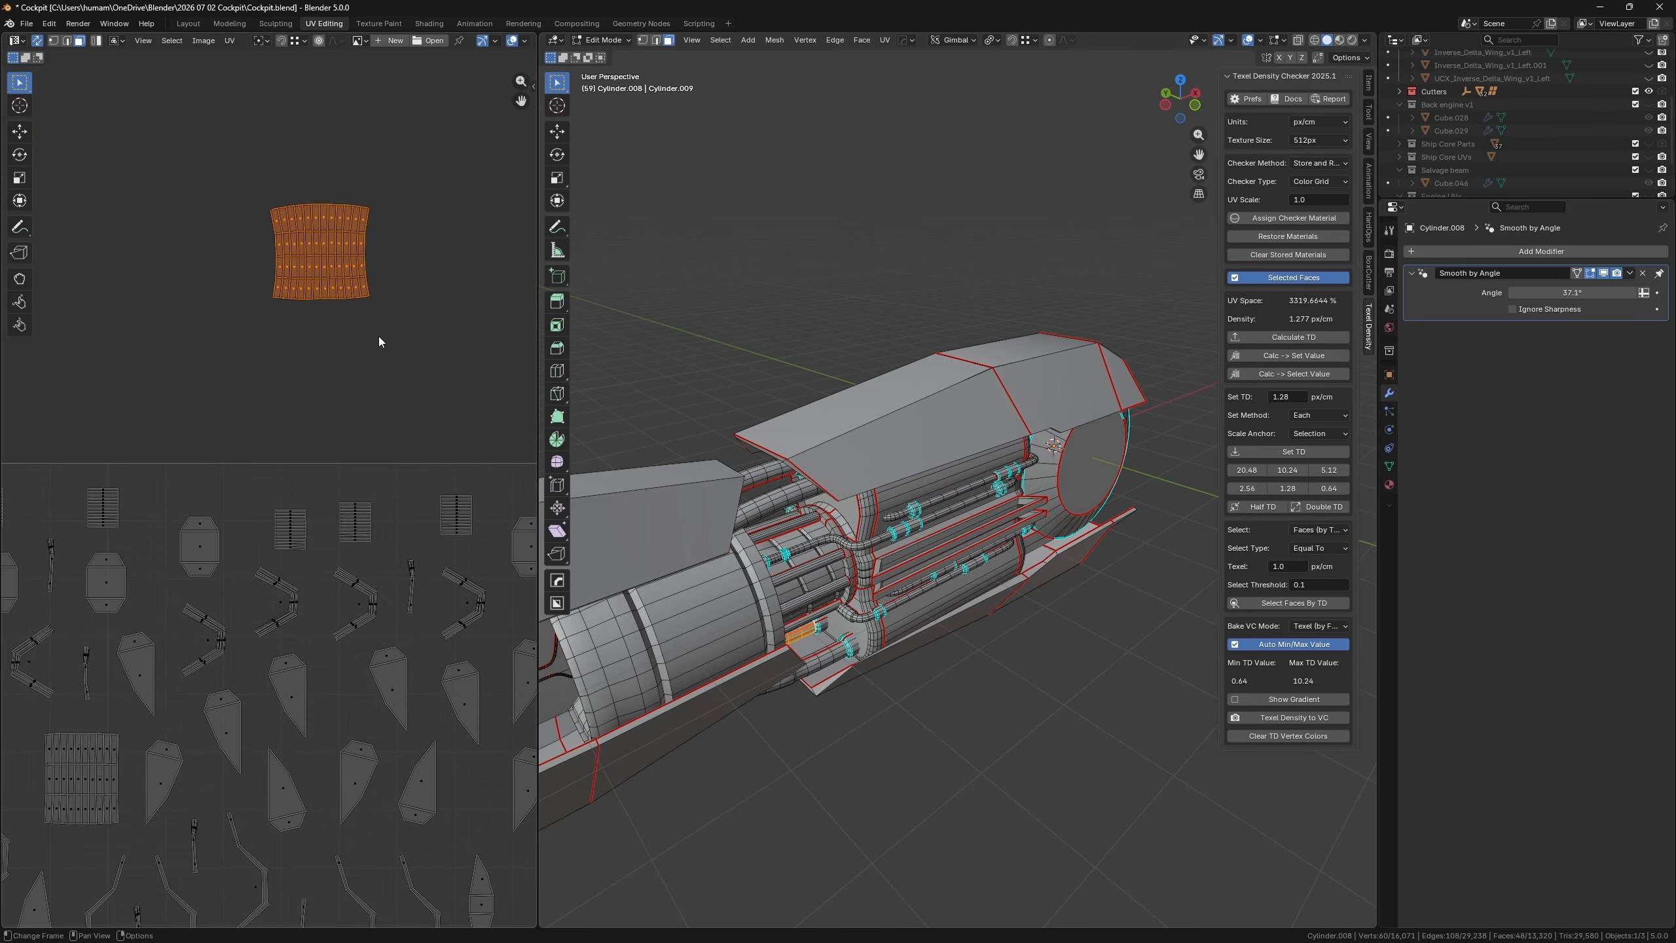
{"action": "middle_click_drag", "start_coordinate": [322, 377], "coordinate": [358, 189]}
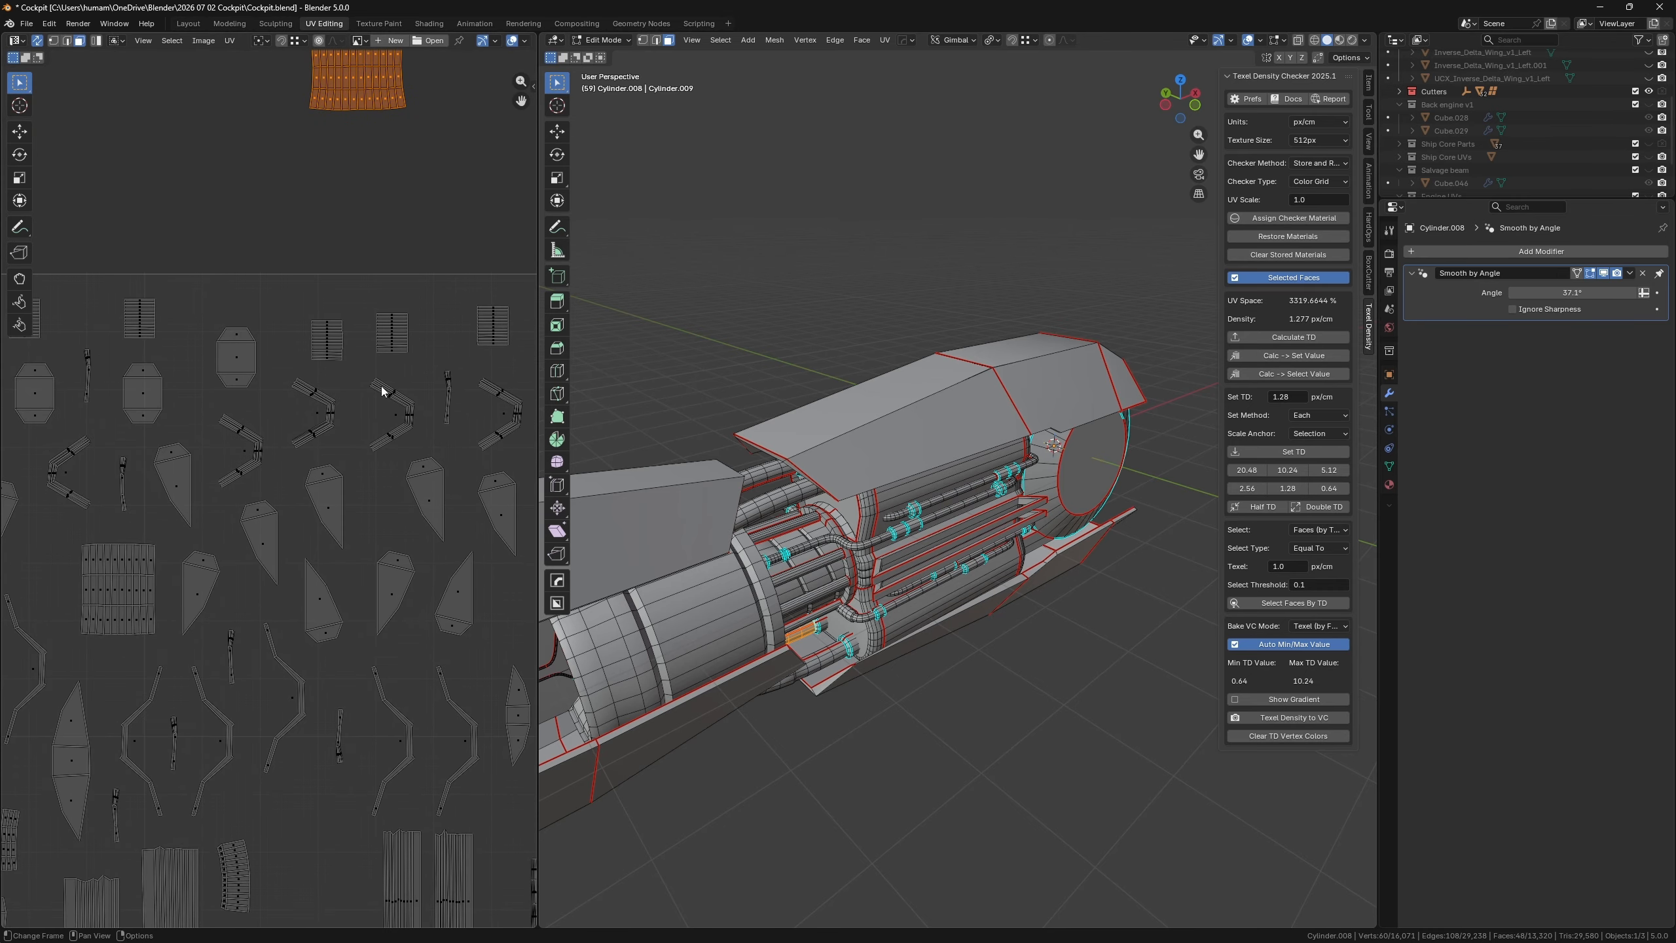
{"action": "middle_click_drag", "start_coordinate": [383, 281], "coordinate": [421, 139]}
{"action": "key", "text": "g"}
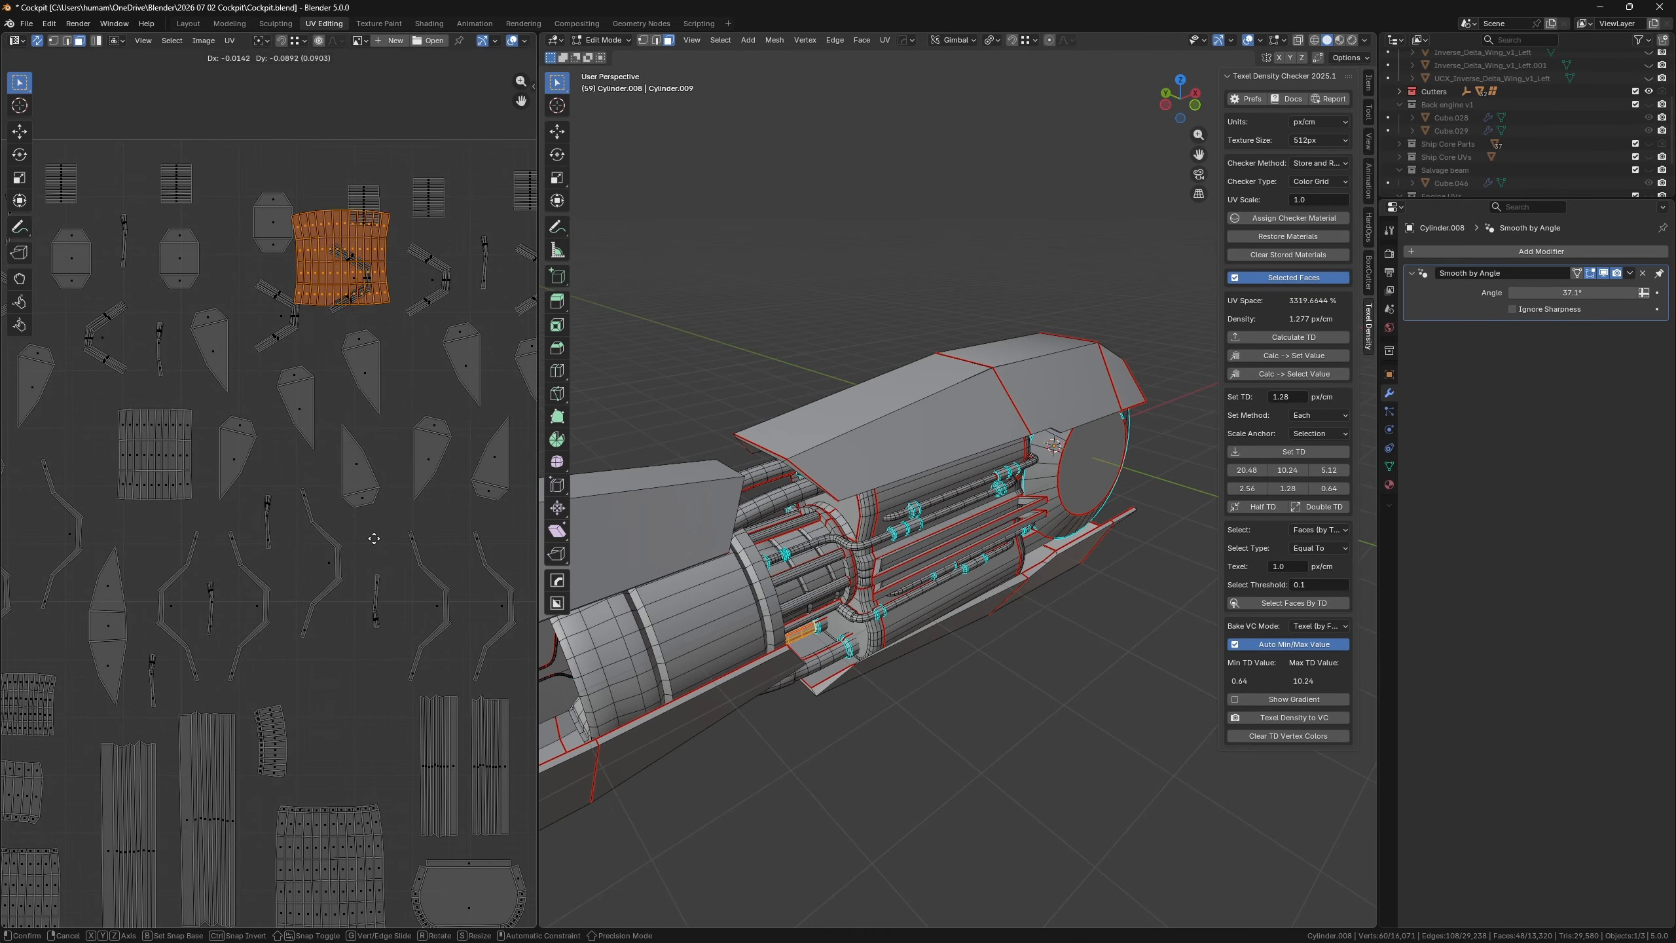
{"action": "left_click", "coordinate": [362, 713]}
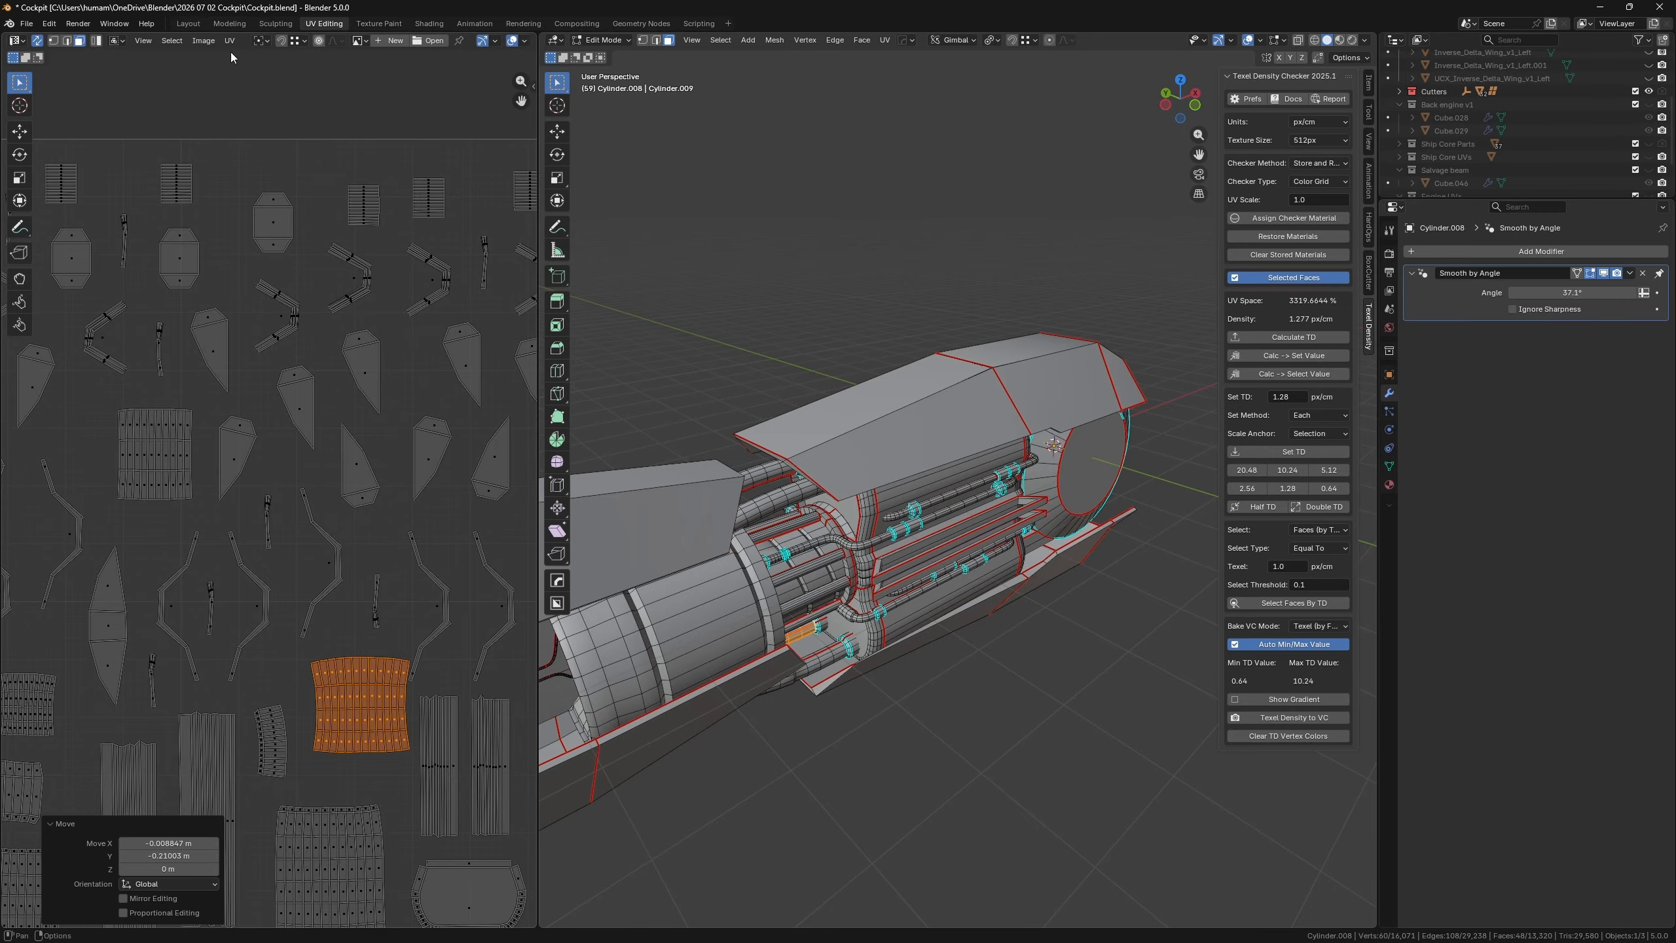
- Scale the returned band to 0.630, shift it about -0.004 m in X and -0.005 m in Y, and enlarge it by 1.240 to fit the gap
{"action": "key", "text": "s"}
{"action": "left_click", "coordinate": [423, 715]}
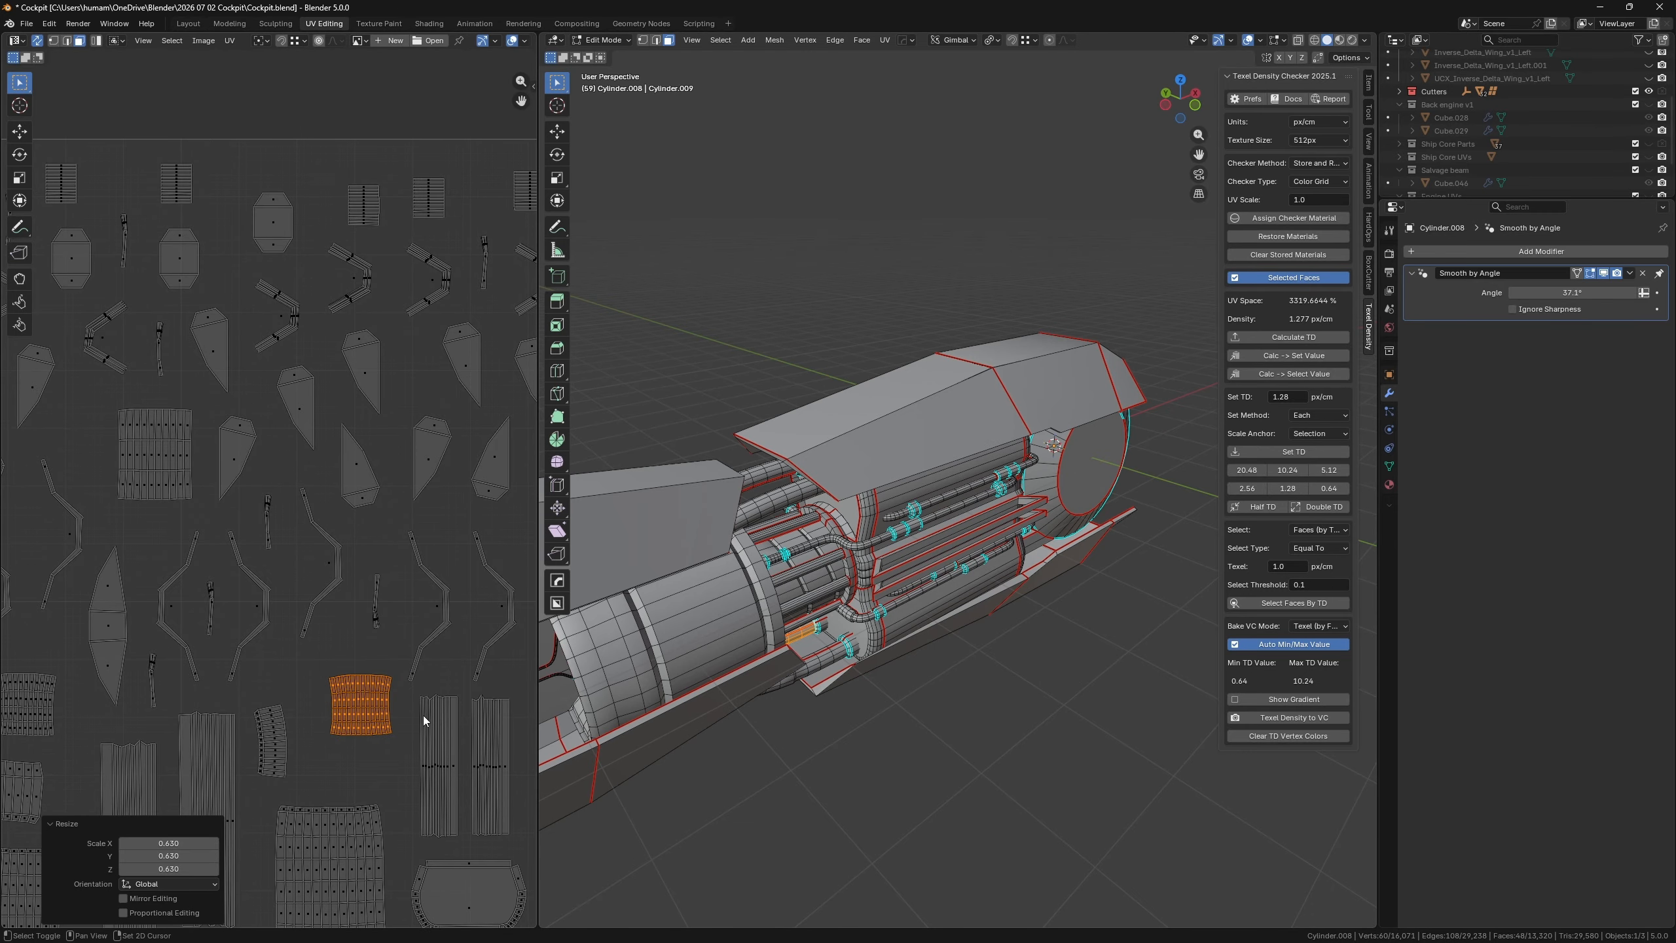
{"action": "key", "text": "g"}
{"action": "left_click", "coordinate": [390, 720]}
{"action": "key", "text": "s"}
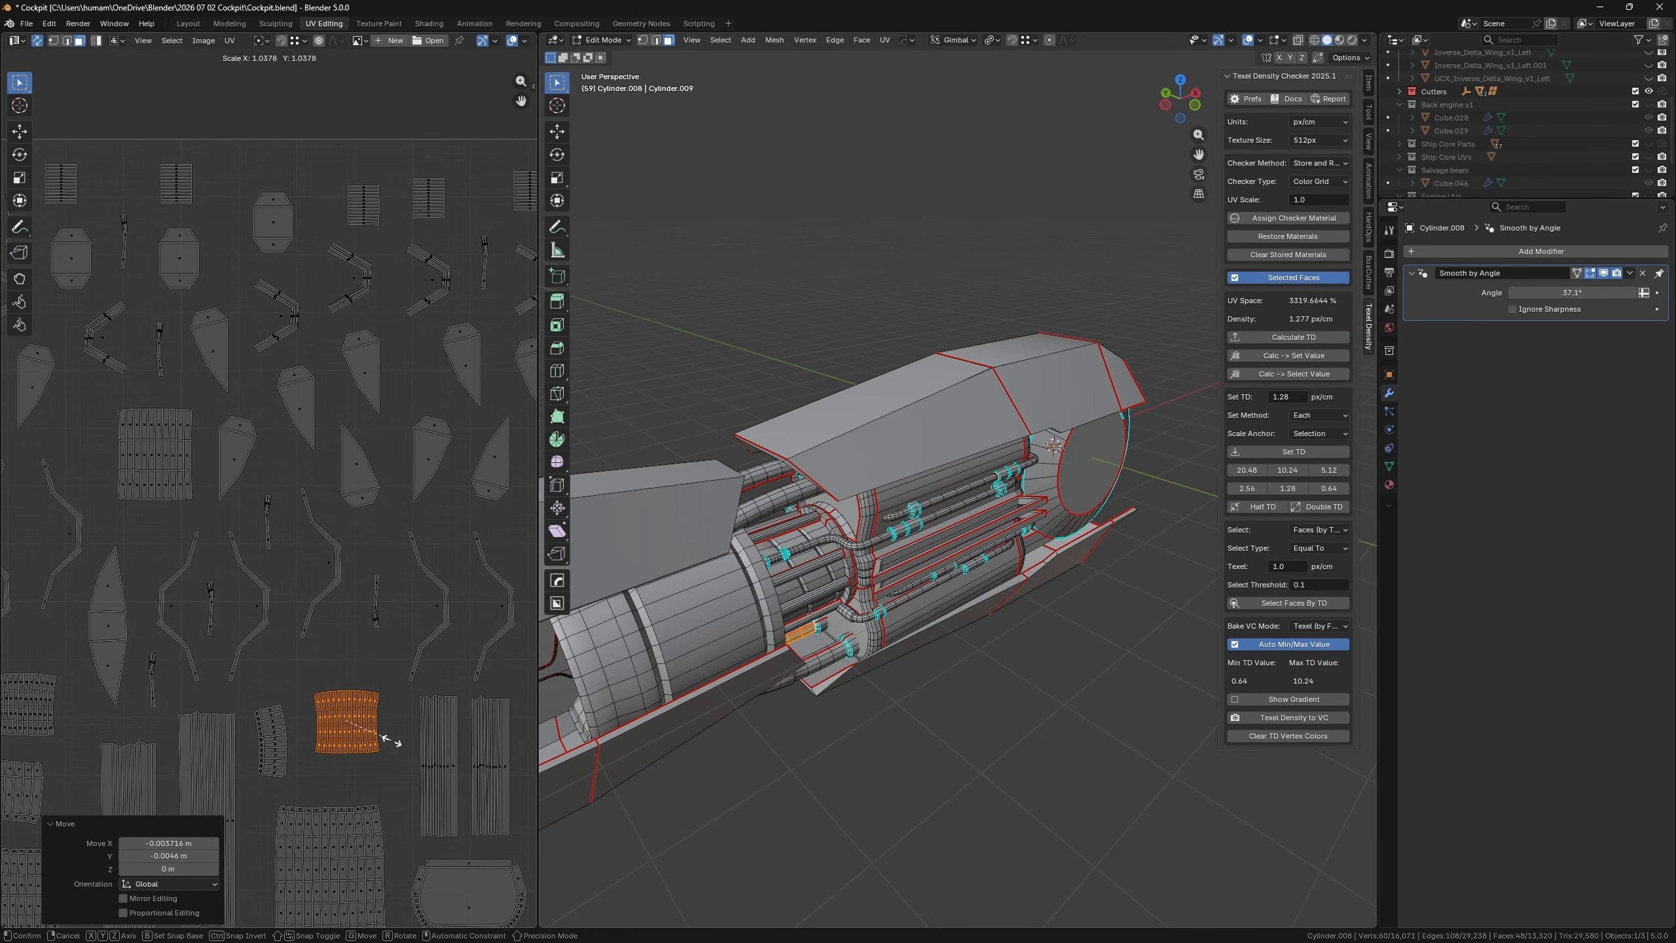
{"action": "left_click", "coordinate": [399, 746]}
- Select the middle band of the next large pipe UV island, between its wider upper and lower end sections
{"action": "middle_click_drag", "start_coordinate": [399, 745], "coordinate": [274, 506]}
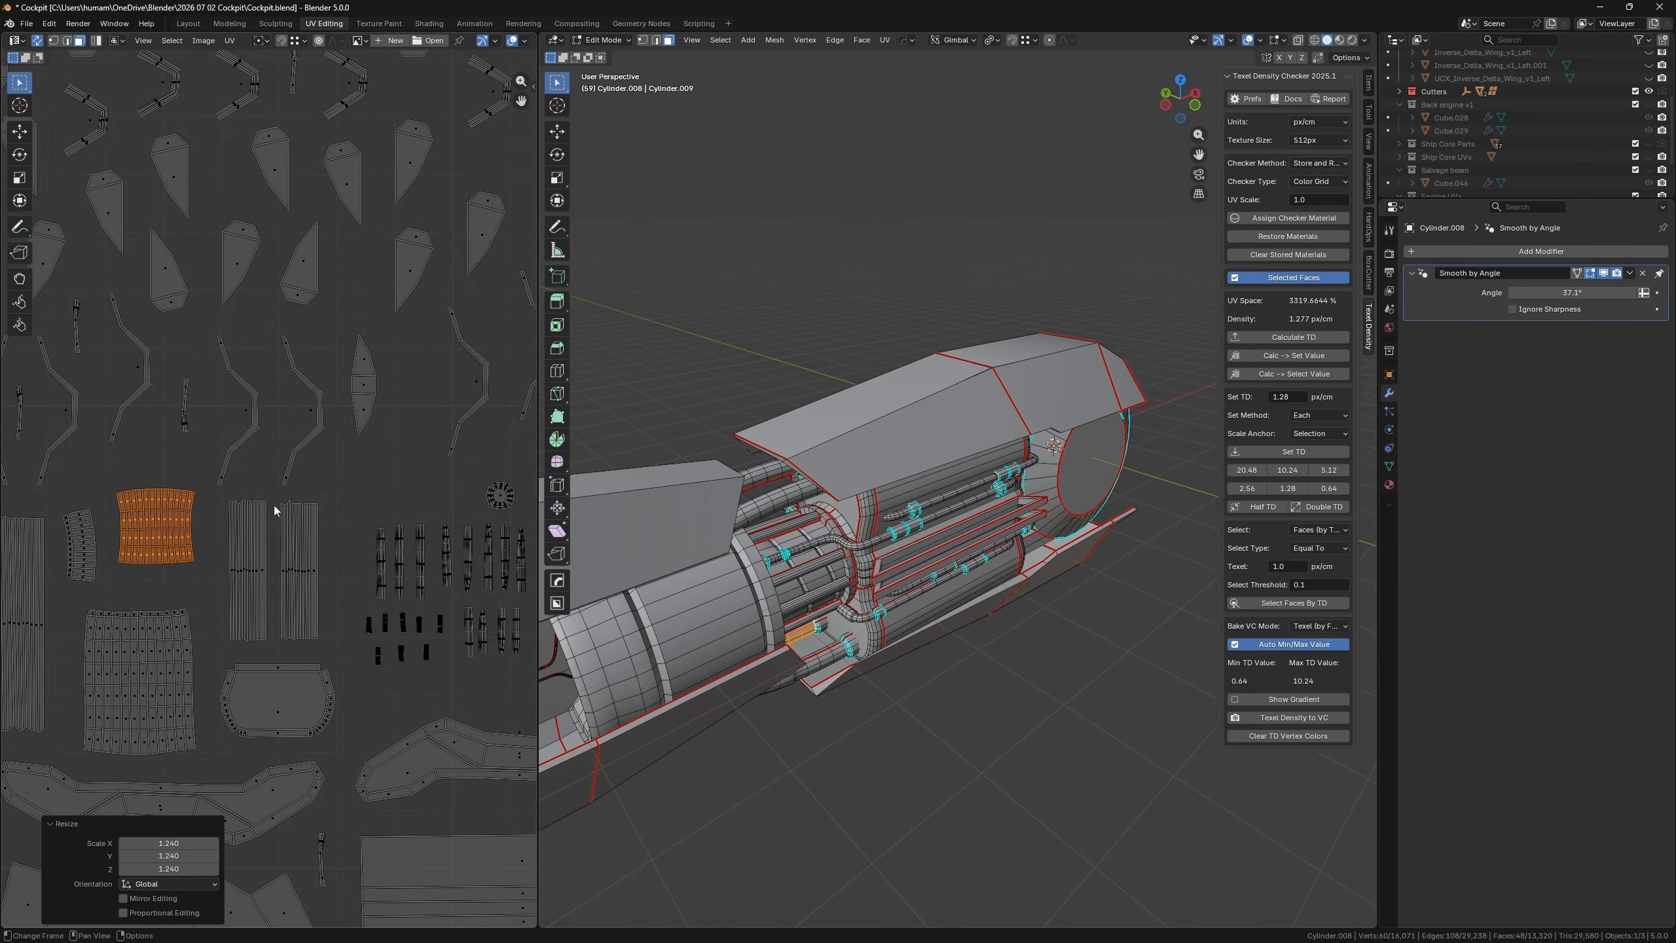
{"action": "scroll", "coordinate": [352, 581], "scroll_direction": "down", "scroll_amount": 1}
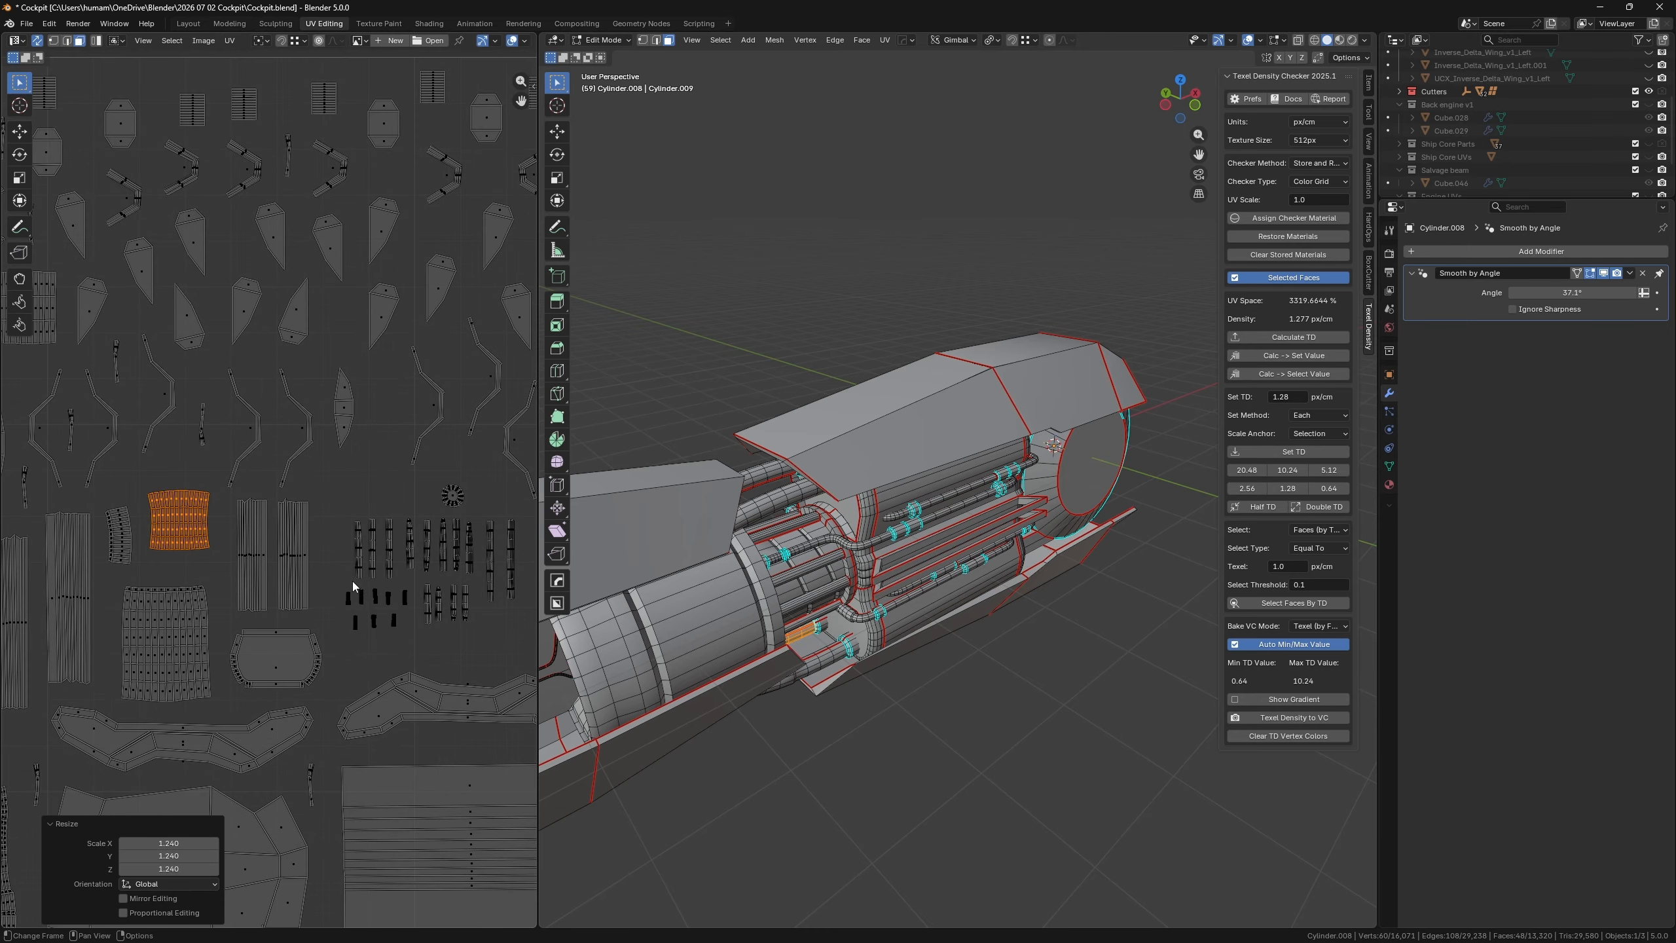
{"action": "middle_click_drag", "start_coordinate": [461, 671], "coordinate": [245, 525]}
{"action": "scroll", "coordinate": [372, 429], "scroll_direction": "down", "scroll_amount": 1}
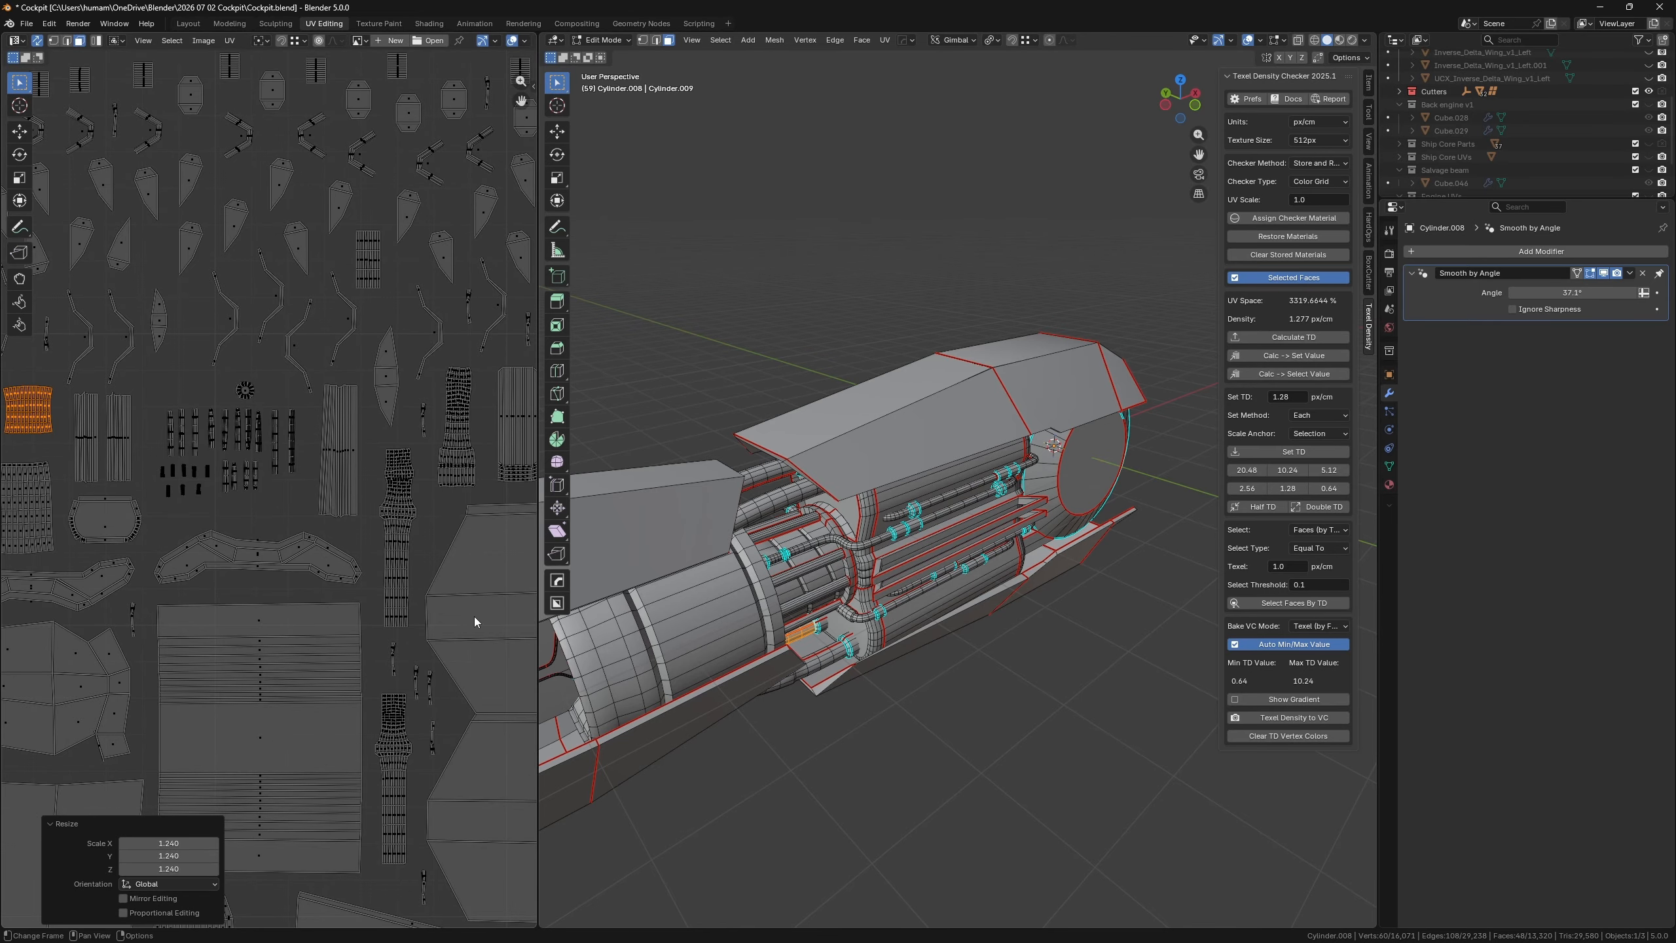
{"action": "middle_click_drag", "start_coordinate": [411, 482], "coordinate": [333, 272]}
{"action": "scroll", "coordinate": [404, 360], "scroll_direction": "down", "scroll_amount": 3}
{"action": "scroll", "coordinate": [499, 652], "scroll_direction": "up", "scroll_amount": 8}
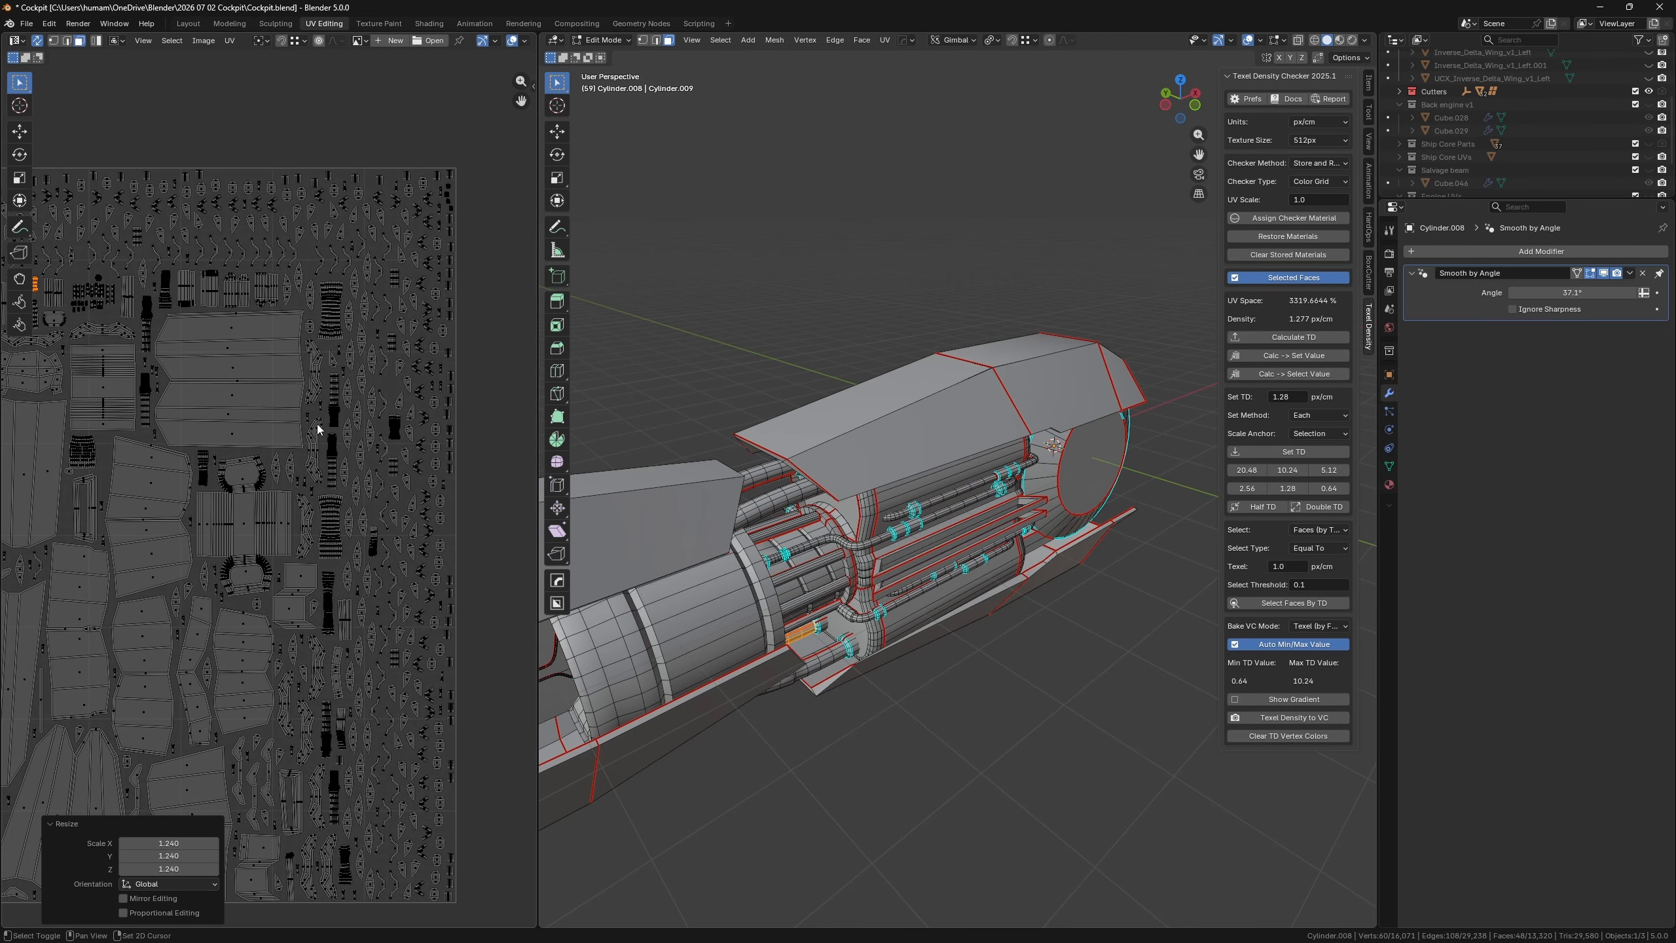
{"action": "scroll", "coordinate": [336, 298], "scroll_direction": "up", "scroll_amount": 5}
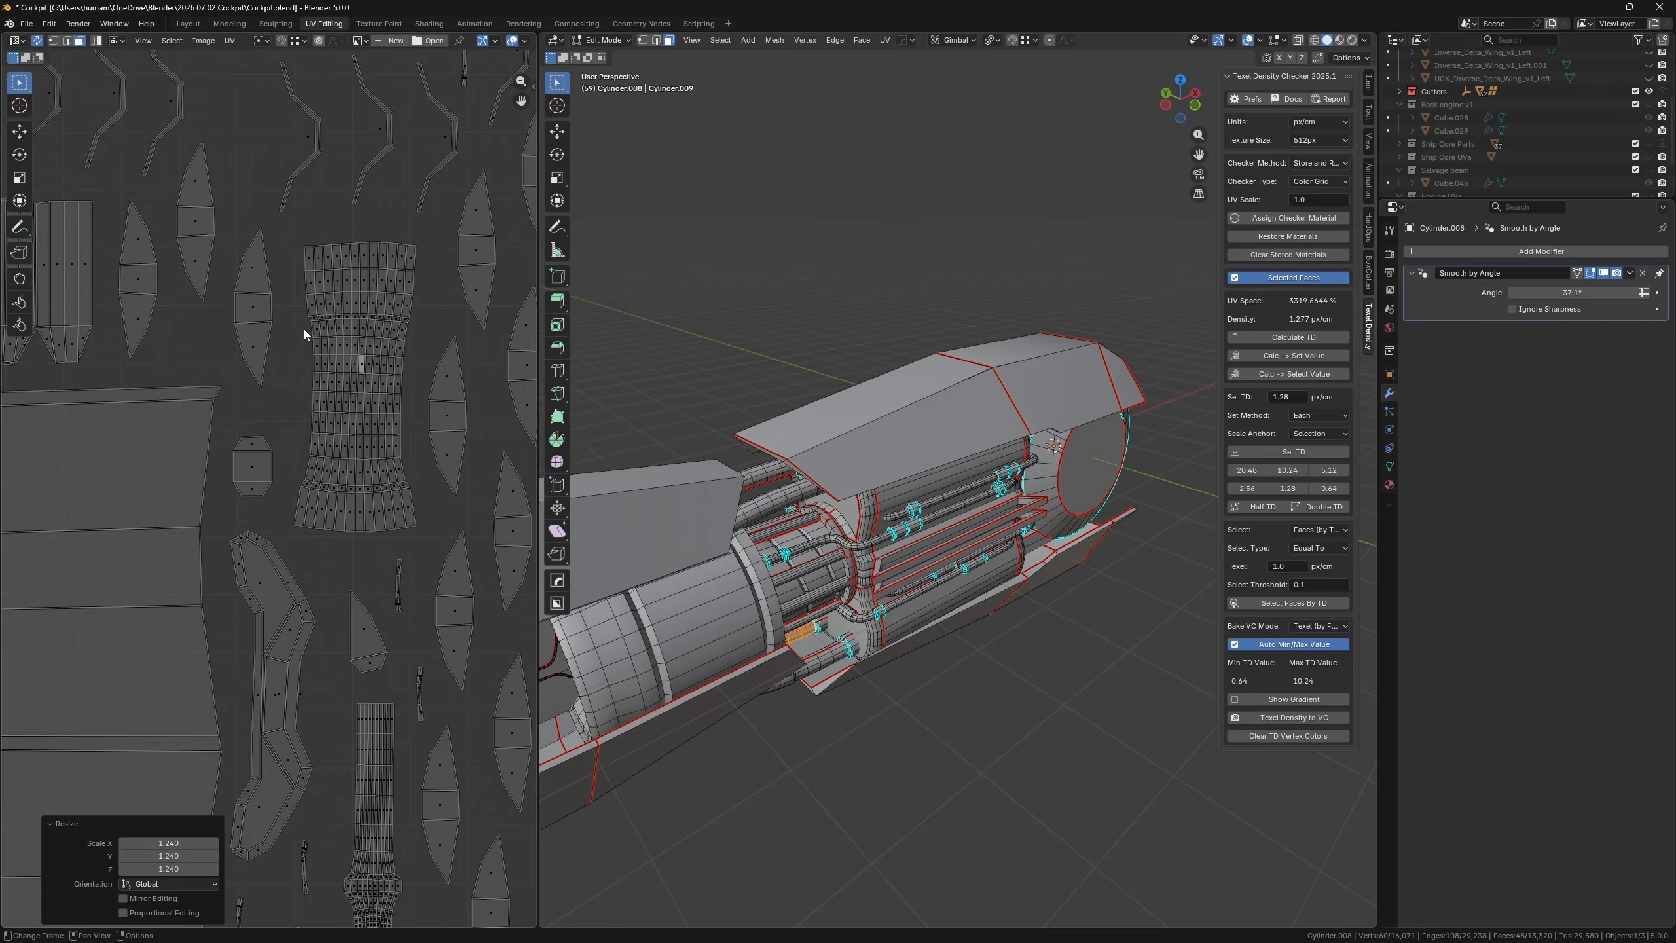
{"action": "left_click_drag", "start_coordinate": [304, 327], "coordinate": [409, 471]}
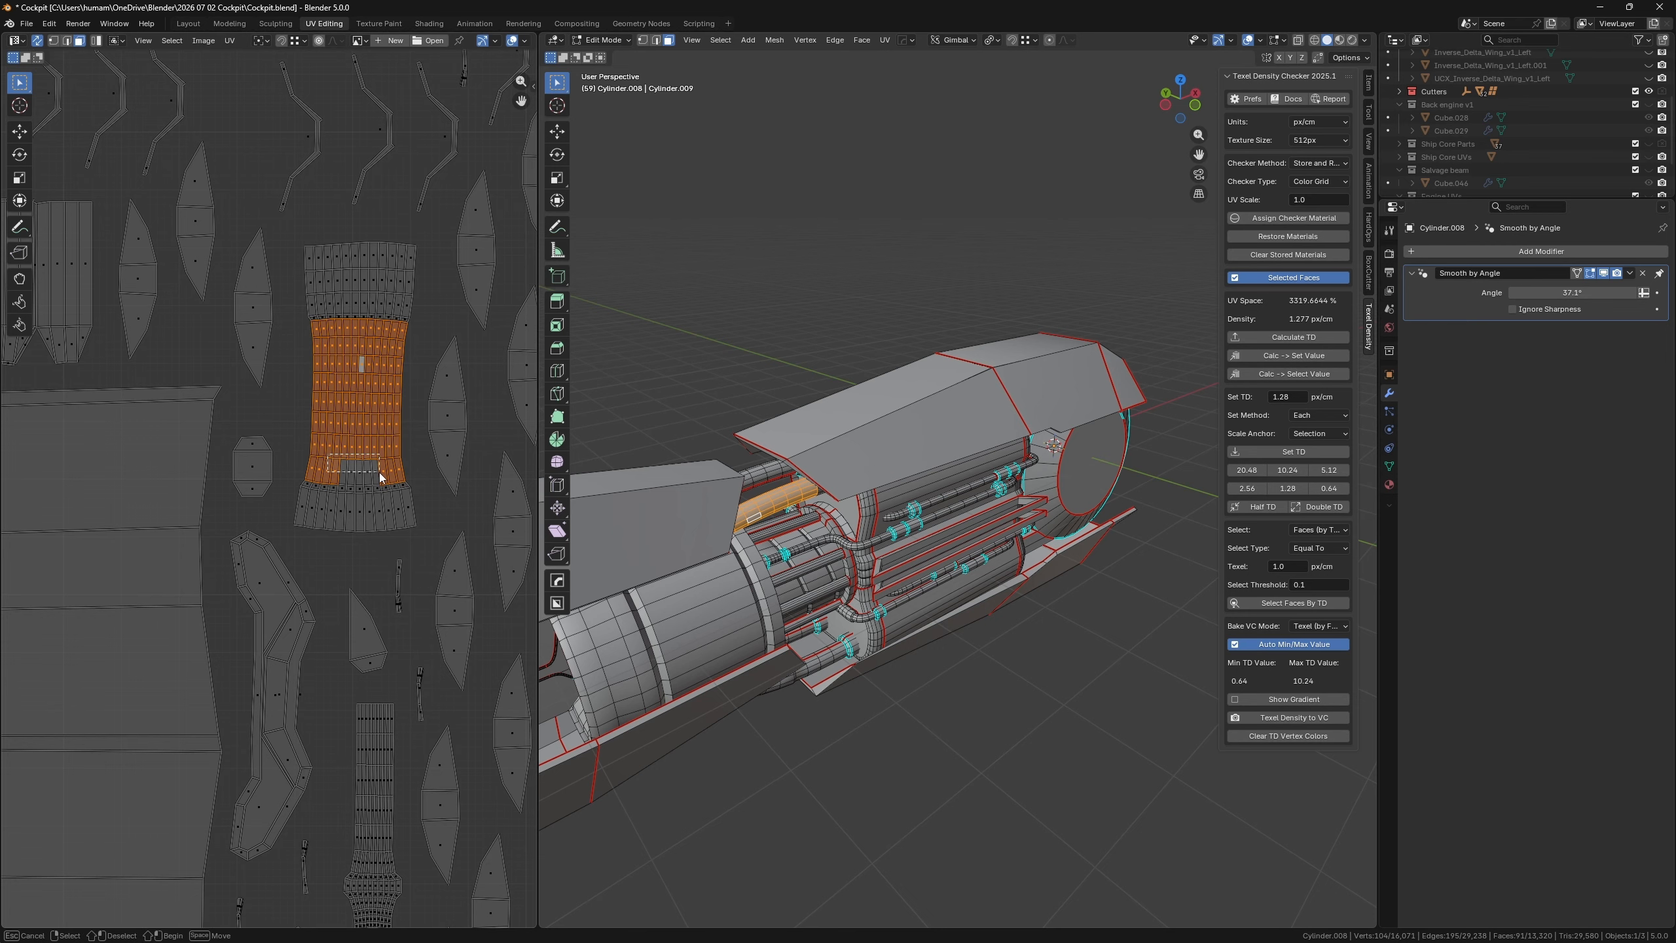
- With UV sync selection temporarily off, move the selected band about -0.016 m in X and 0.290 m in Y, above the UV tile
{"action": "left_click", "coordinate": [37, 42]}
{"action": "scroll", "coordinate": [186, 296], "scroll_direction": "down", "scroll_amount": 7}
{"action": "key", "text": "g"}
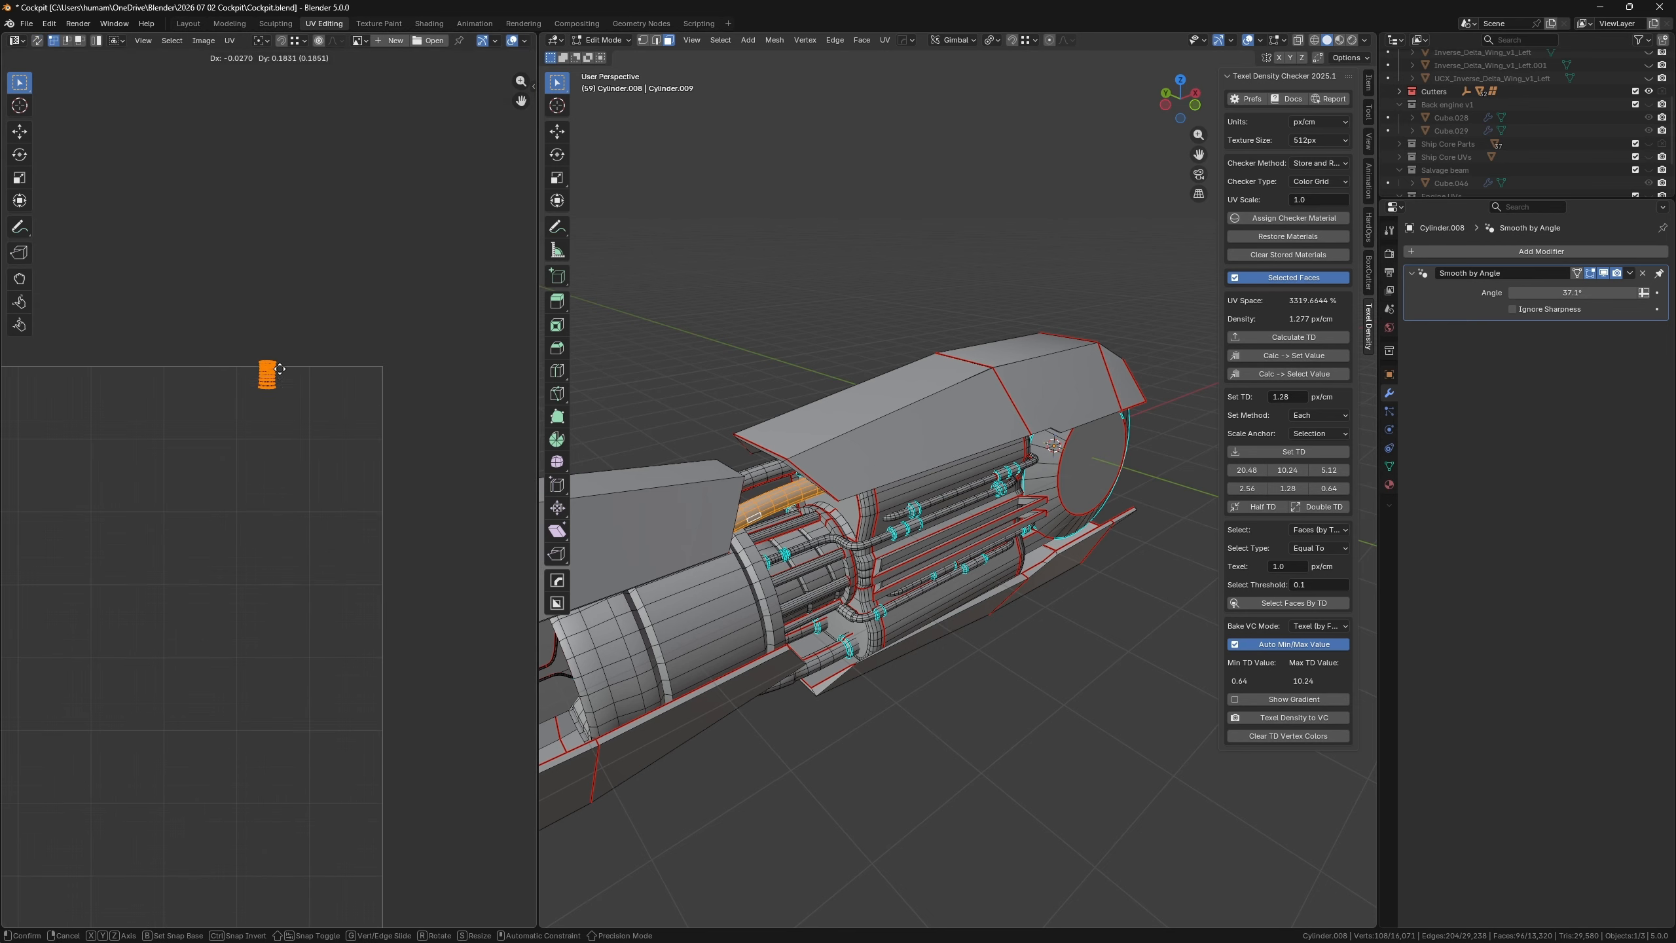
{"action": "left_click", "coordinate": [243, 243]}
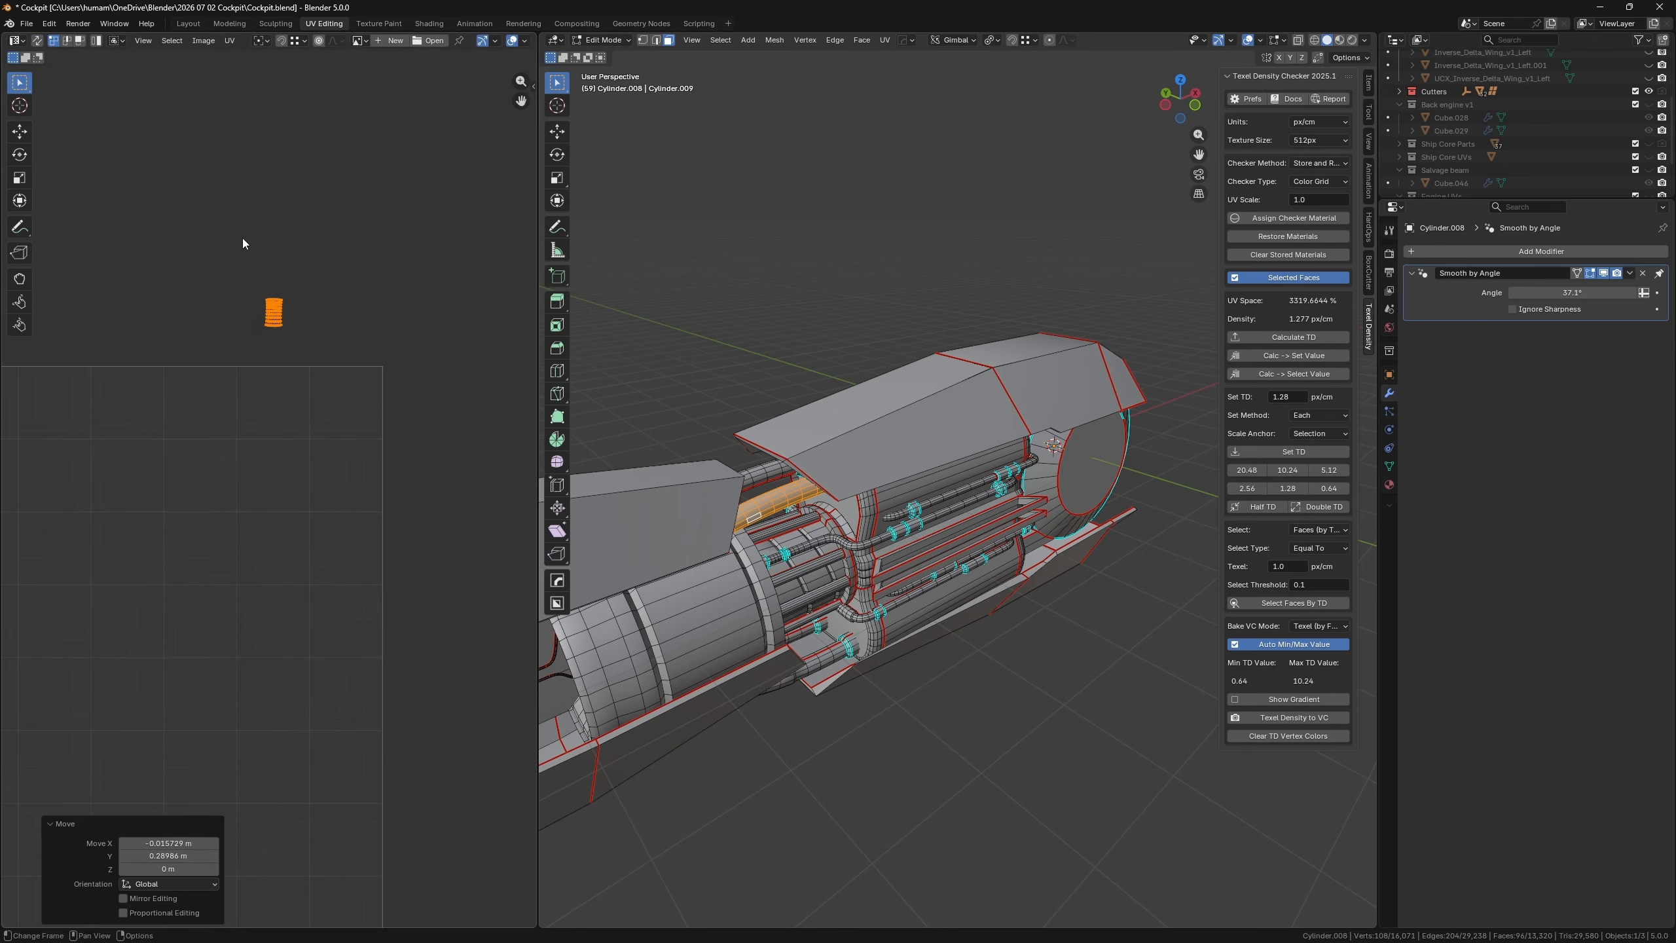
{"action": "left_click", "coordinate": [37, 42]}
- Scale down the split island's upper end piece and move it about -0.004 m in X and 0.006 m in Y
{"action": "scroll", "coordinate": [229, 467], "scroll_direction": "up", "scroll_amount": 6}
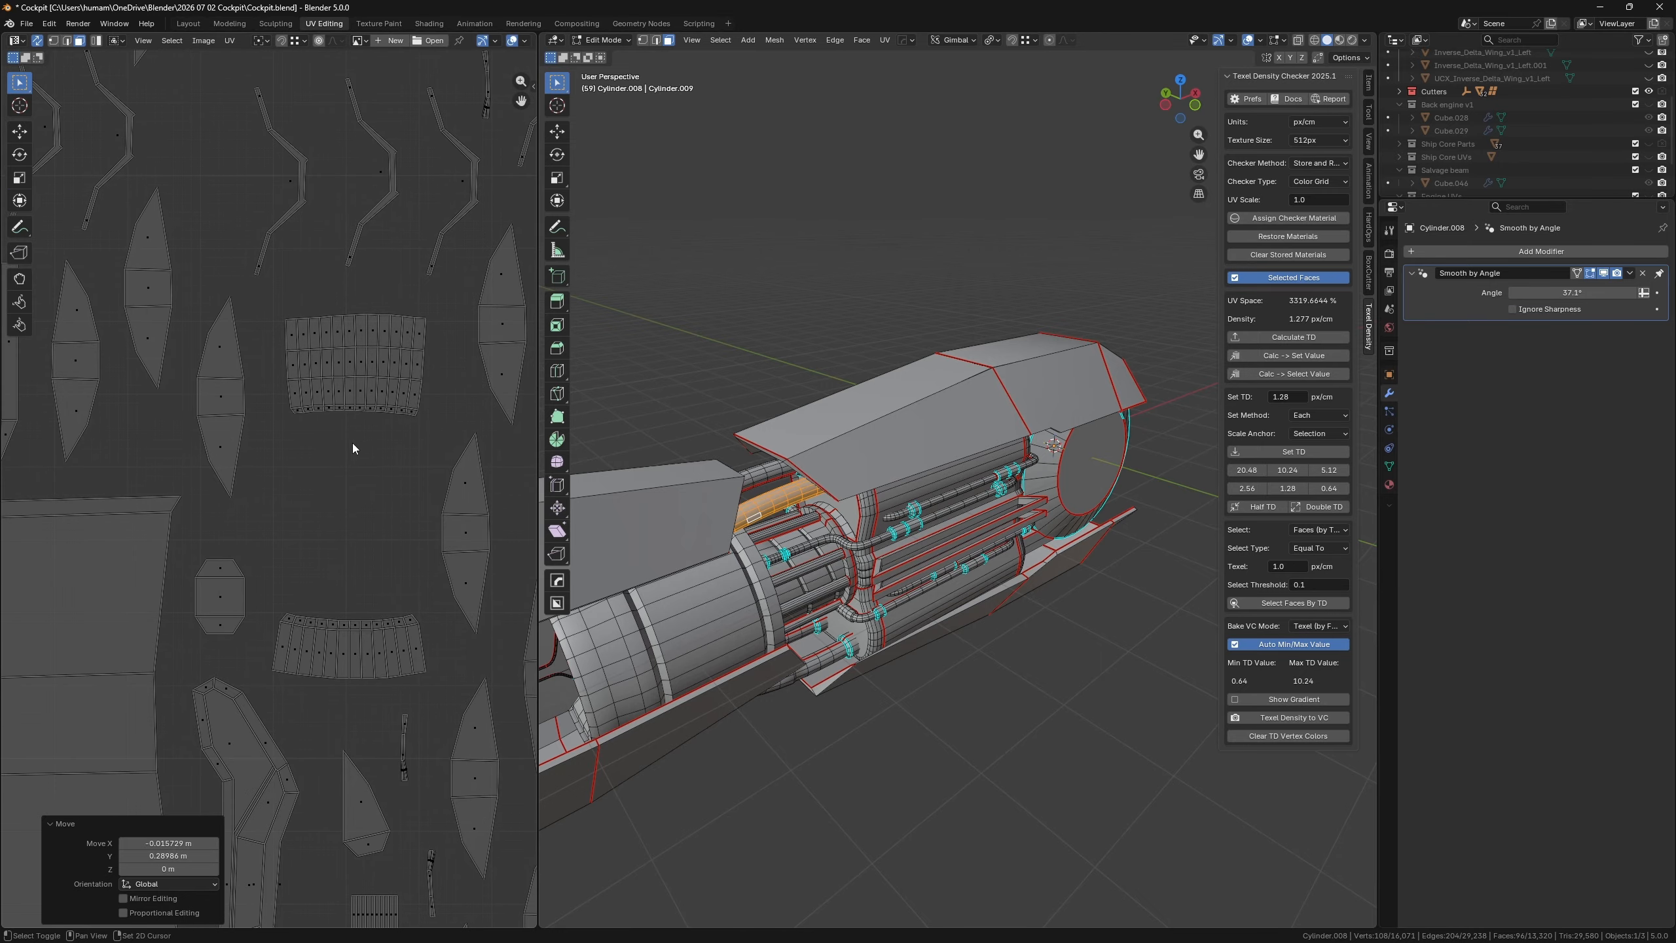
{"action": "left_click_drag", "start_coordinate": [281, 311], "coordinate": [448, 439]}
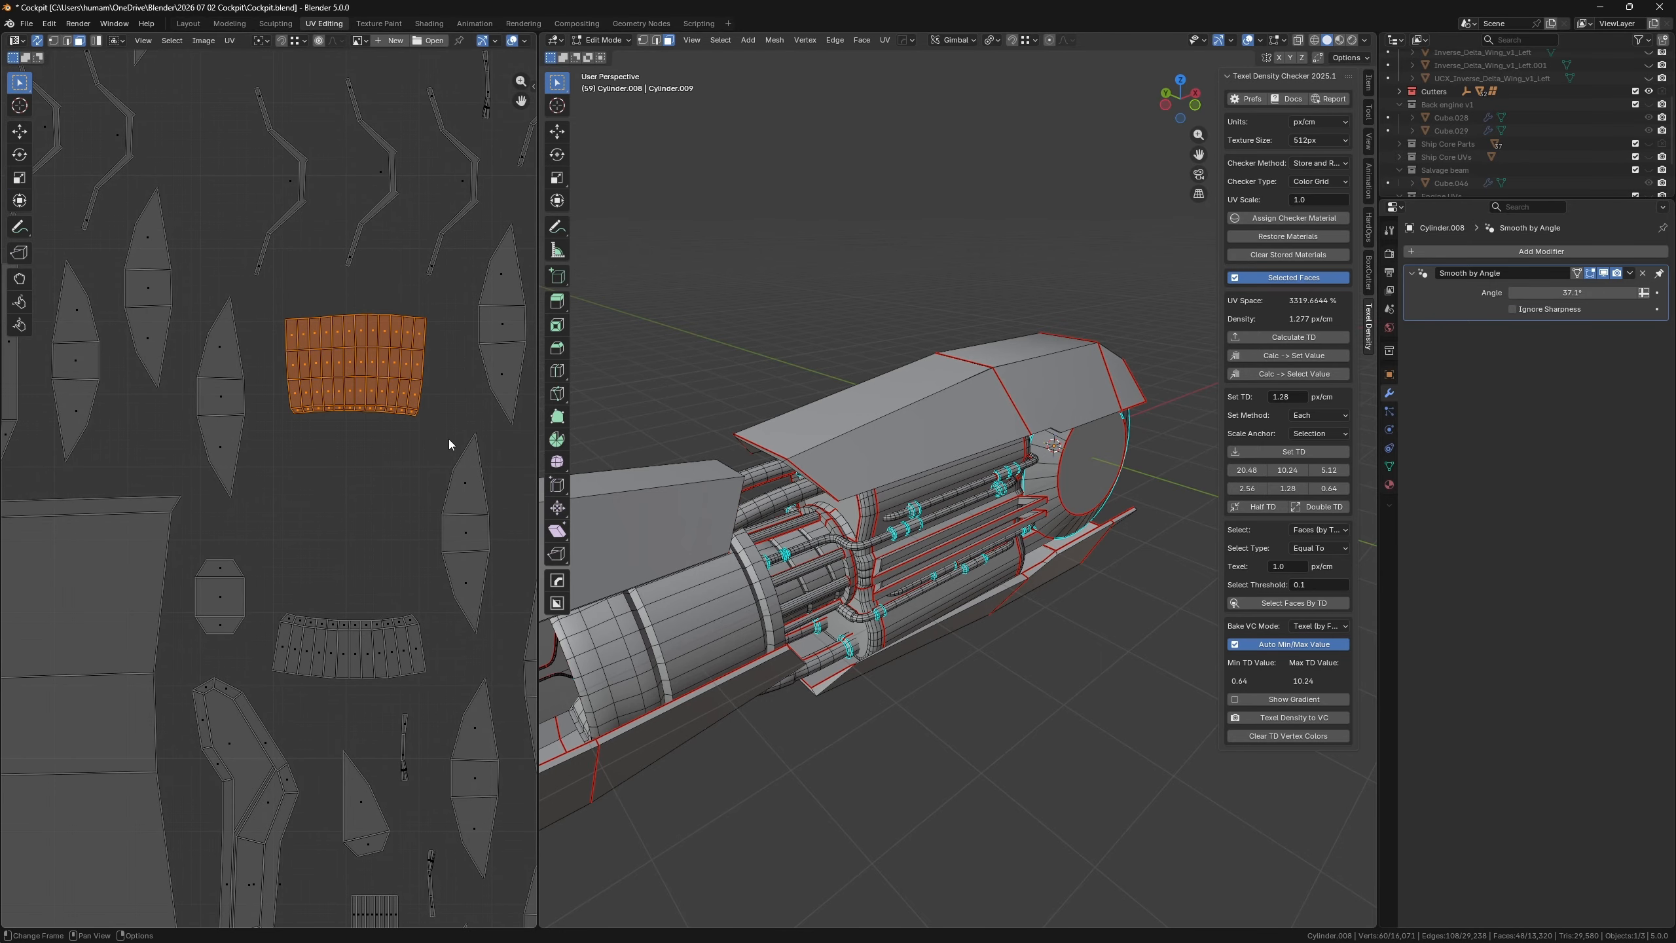
{"action": "key", "text": "s"}
{"action": "left_click", "coordinate": [430, 427]}
{"action": "key", "text": "g"}
{"action": "left_click", "coordinate": [402, 424]}
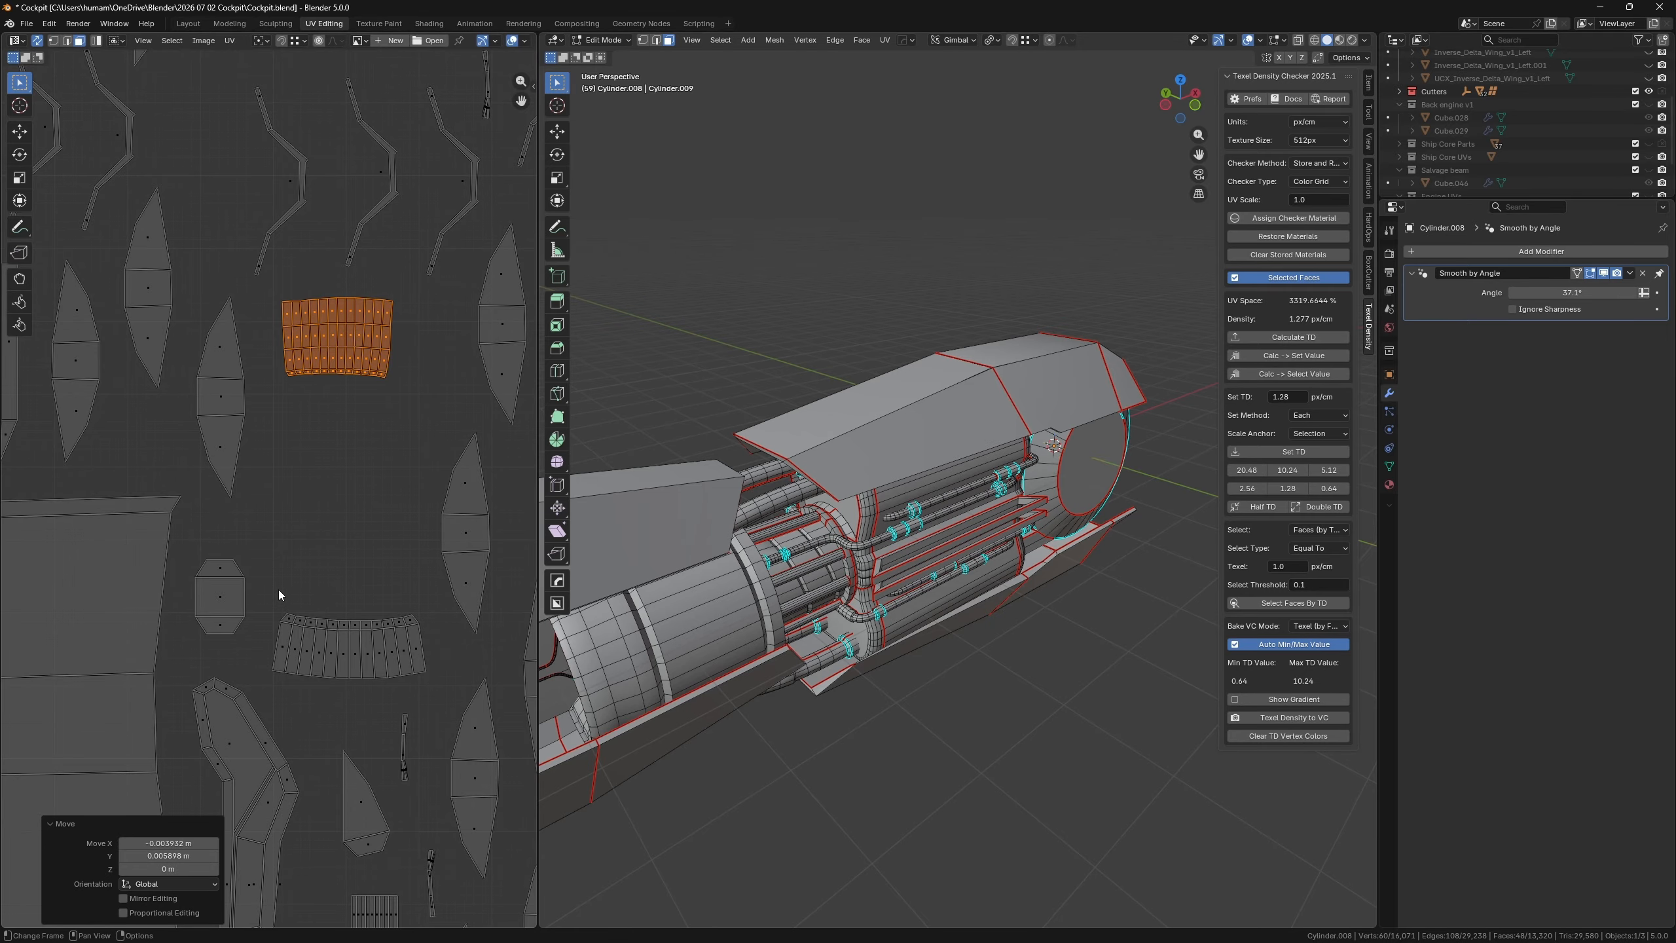
- Scale the lower end piece to 0.604, place it just below the upper end piece, and enlarge it by 1.232
{"action": "left_click_drag", "start_coordinate": [426, 684], "coordinate": [428, 680]}
{"action": "key", "text": "s"}
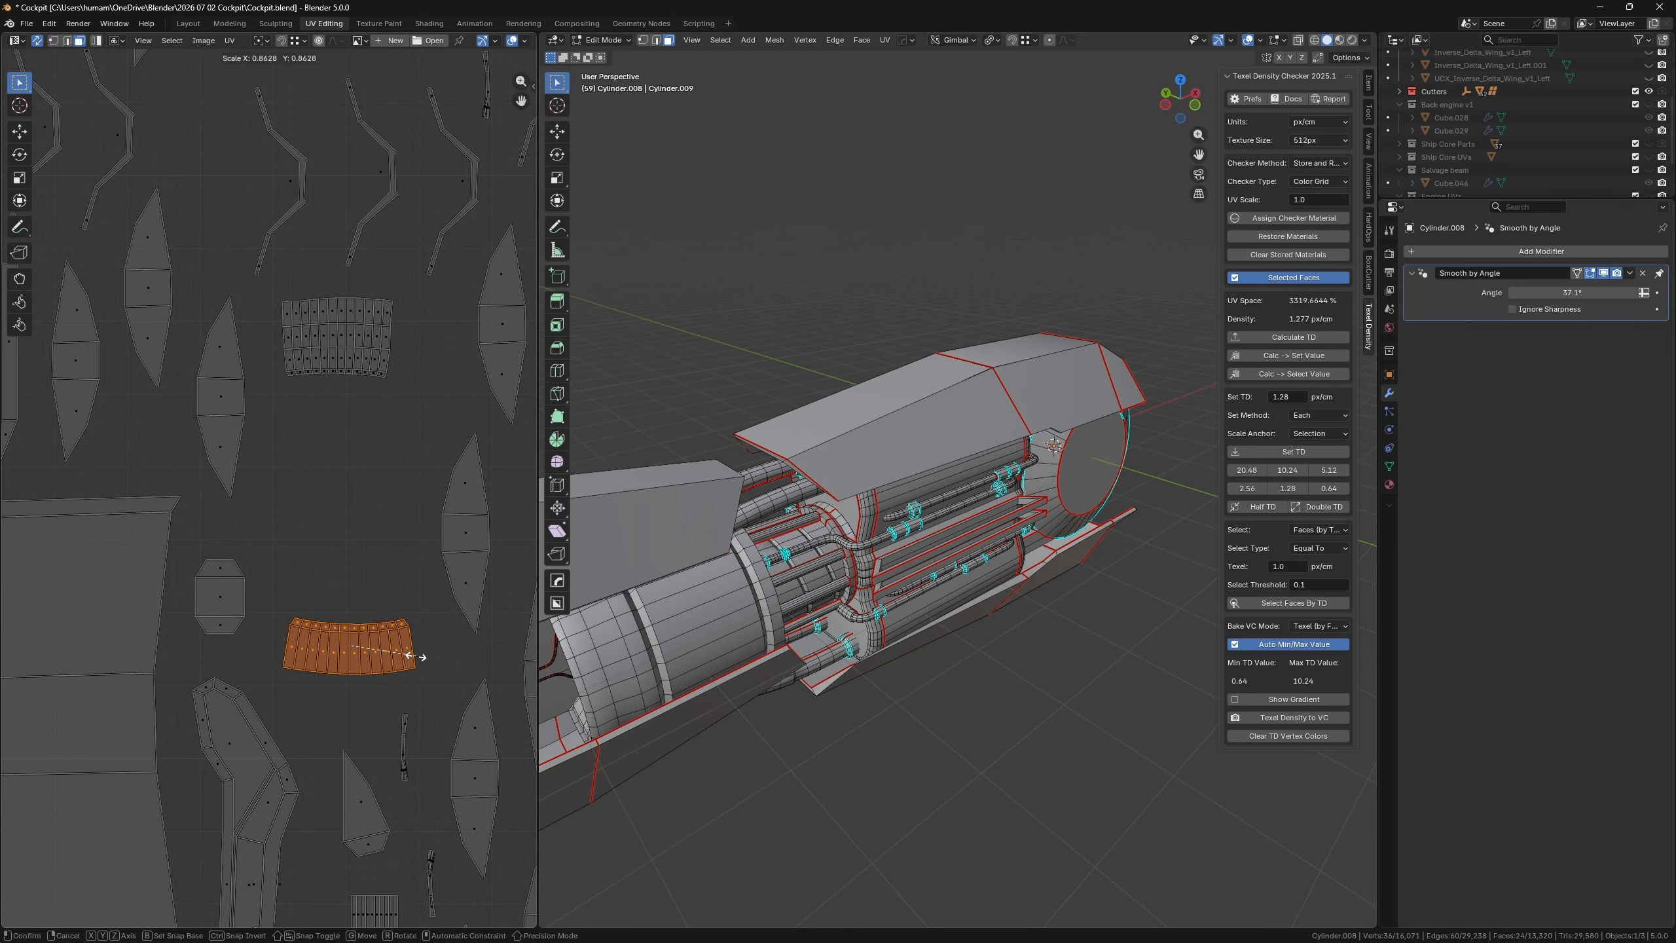
{"action": "left_click", "coordinate": [401, 662]}
{"action": "key", "text": "g"}
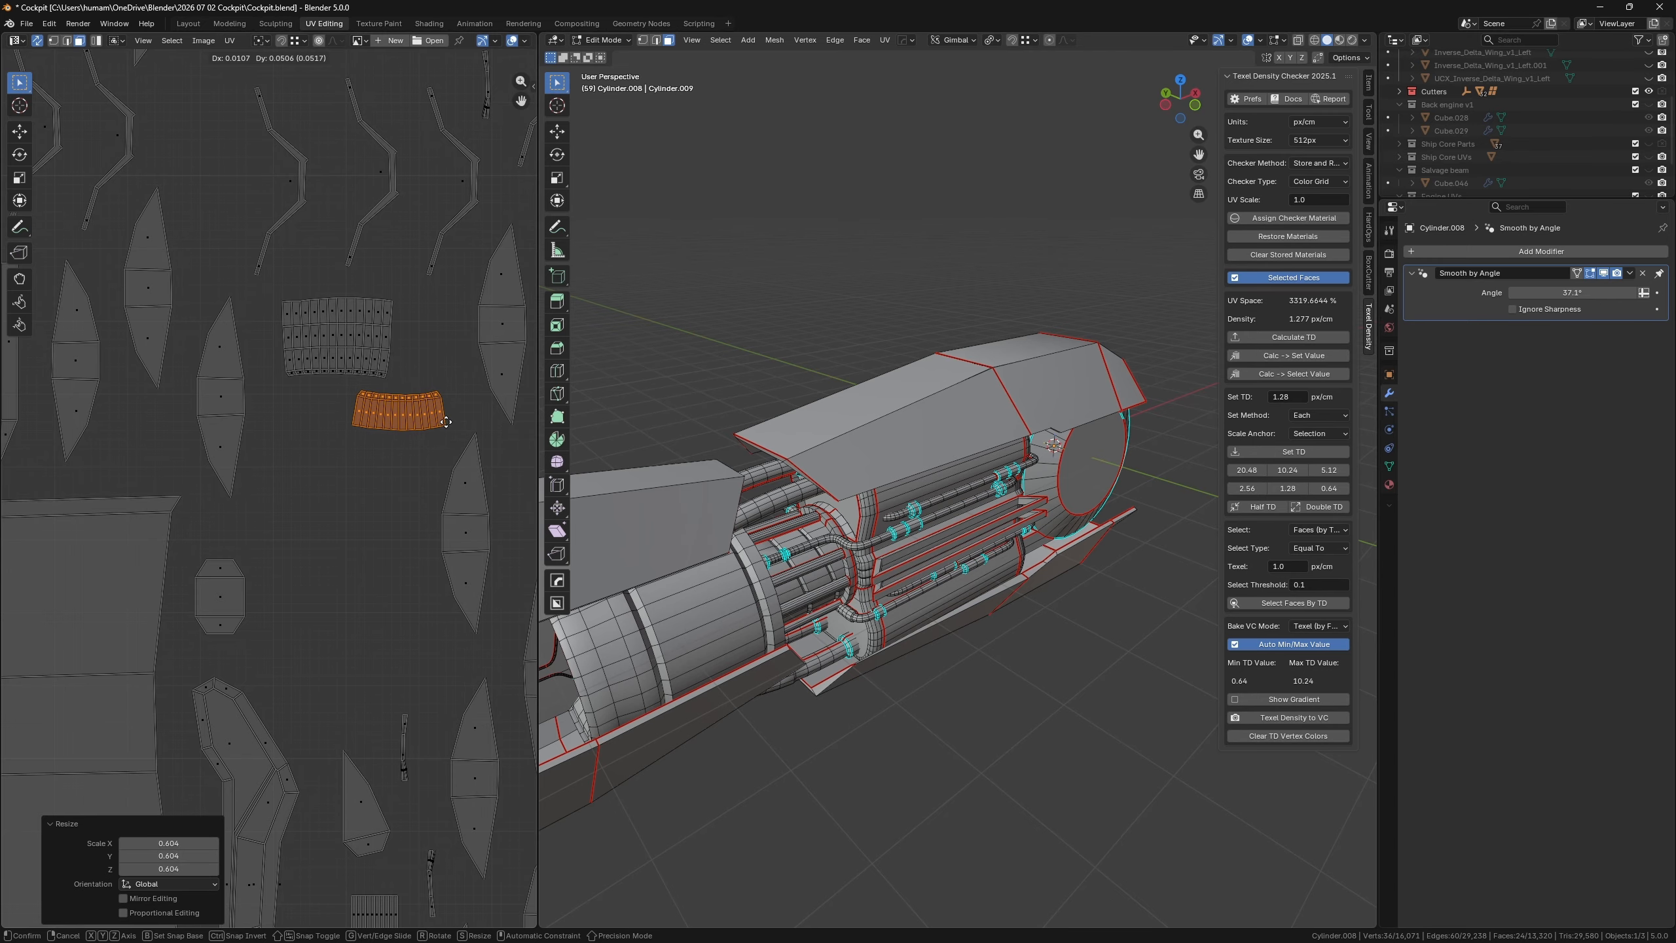
{"action": "left_click", "coordinate": [445, 394]}
{"action": "key", "text": "s"}
{"action": "left_click", "coordinate": [464, 442]}
- Select the band above the UV tile and move it about 0.012 m in X and -0.308 m in Y, below the two end pieces
{"action": "scroll", "coordinate": [372, 167], "scroll_direction": "down", "scroll_amount": 4}
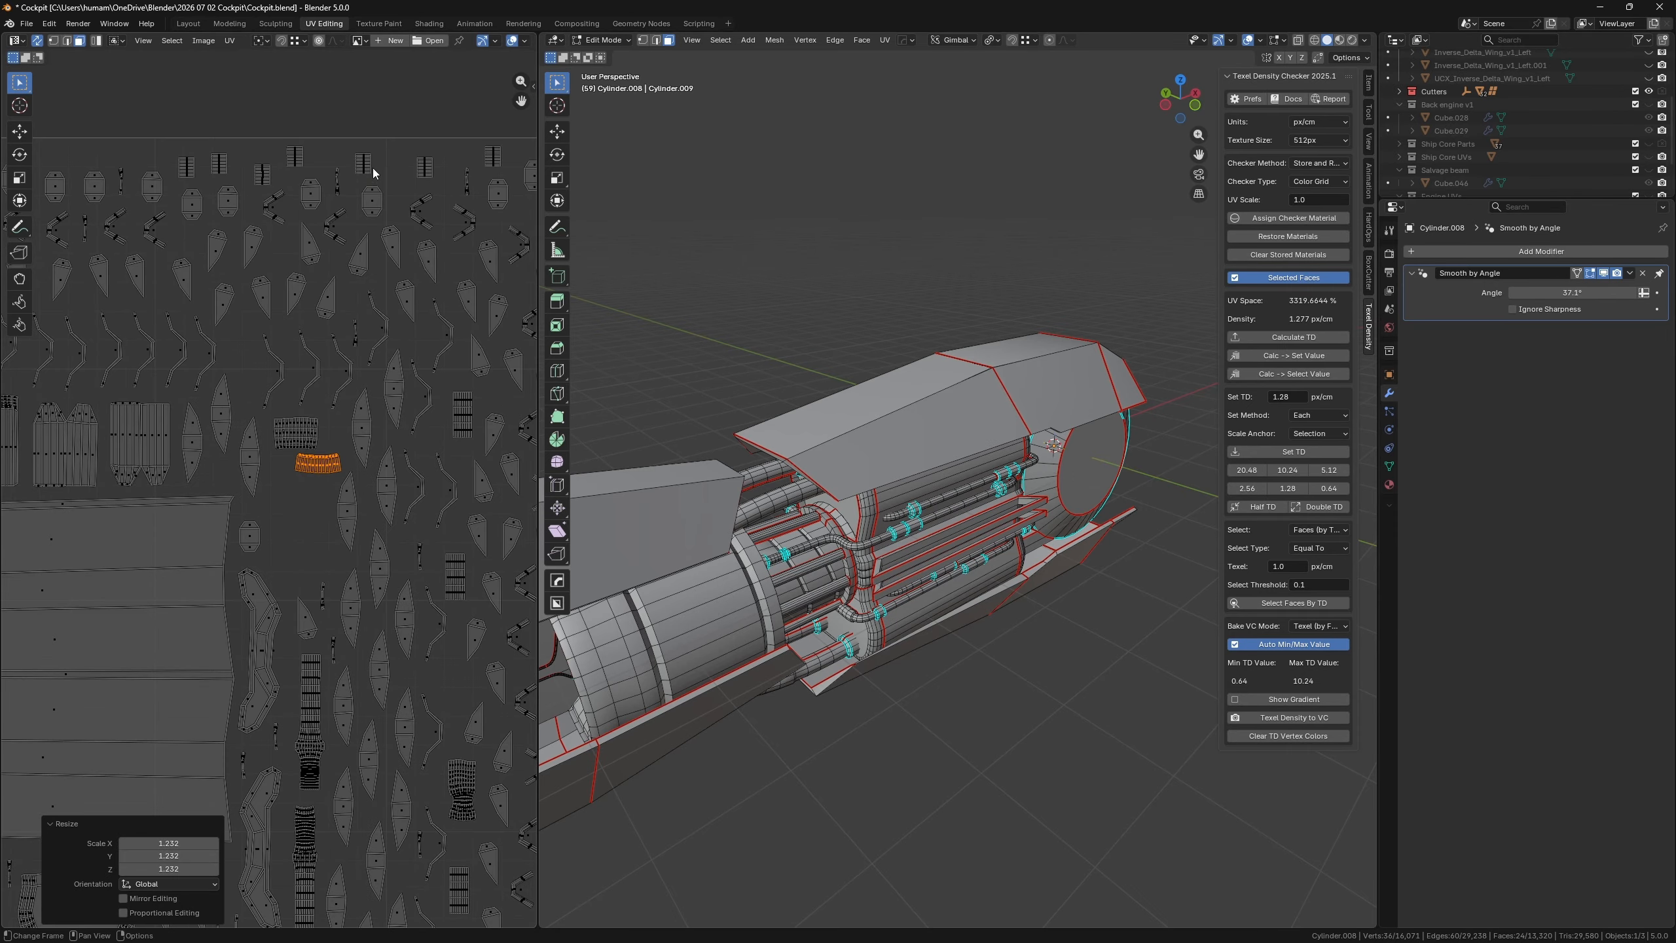
{"action": "scroll", "coordinate": [385, 123], "scroll_direction": "down", "scroll_amount": 2}
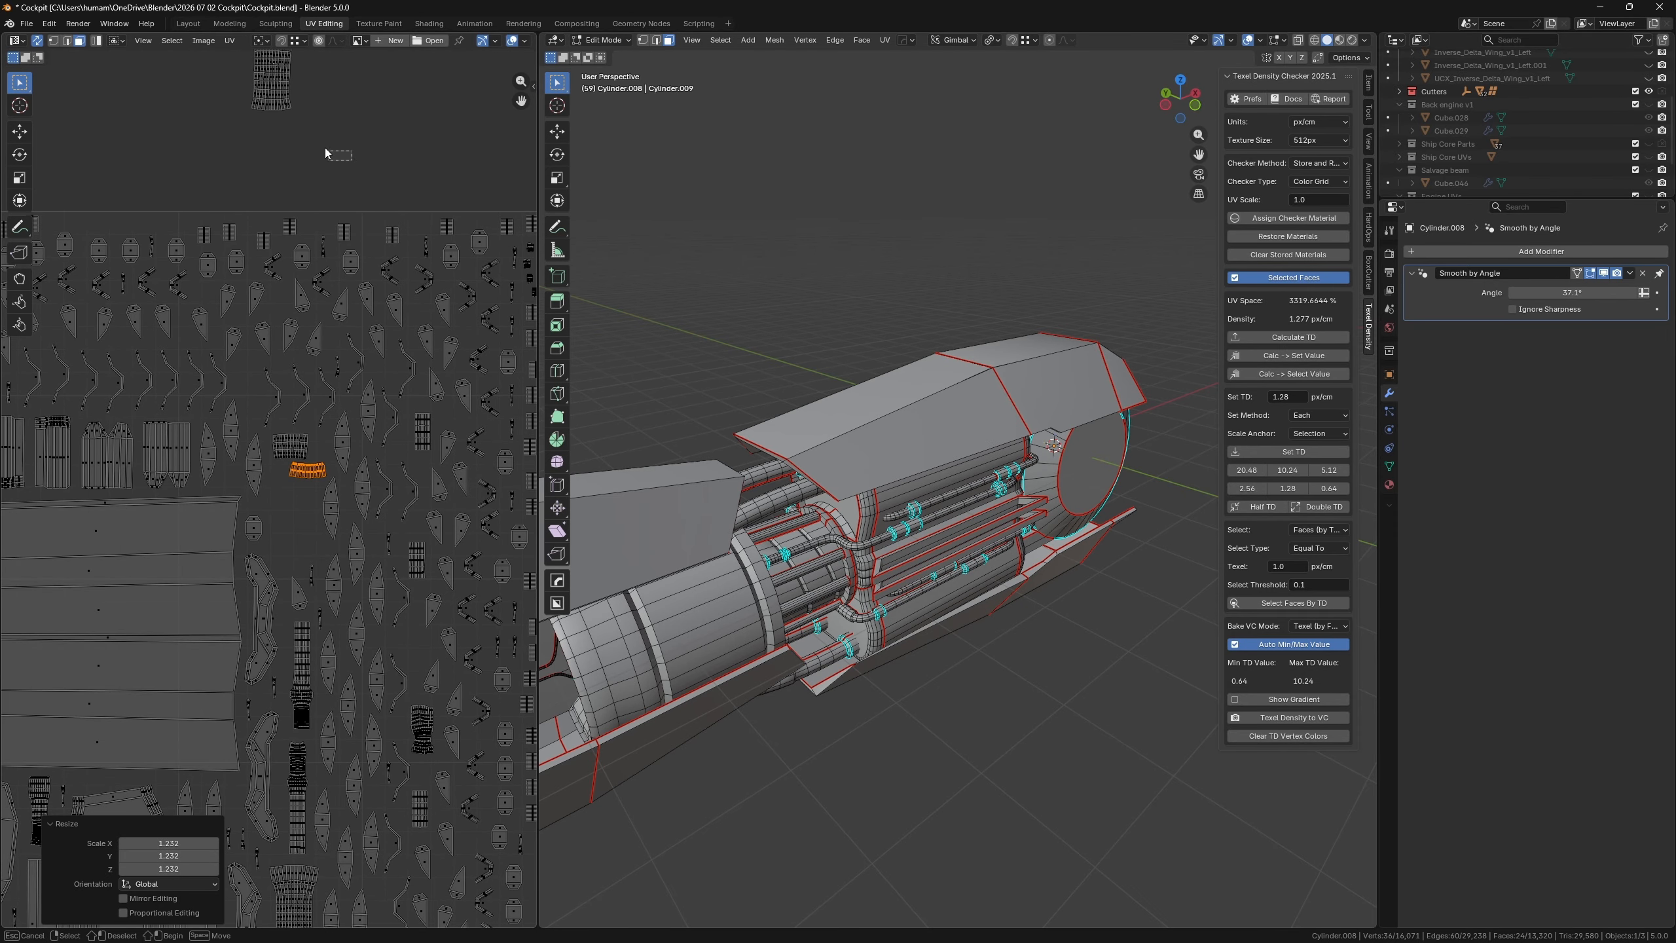
{"action": "left_click_drag", "start_coordinate": [326, 150], "coordinate": [245, 47]}
{"action": "middle_click_drag", "start_coordinate": [346, 120], "coordinate": [367, 188]}
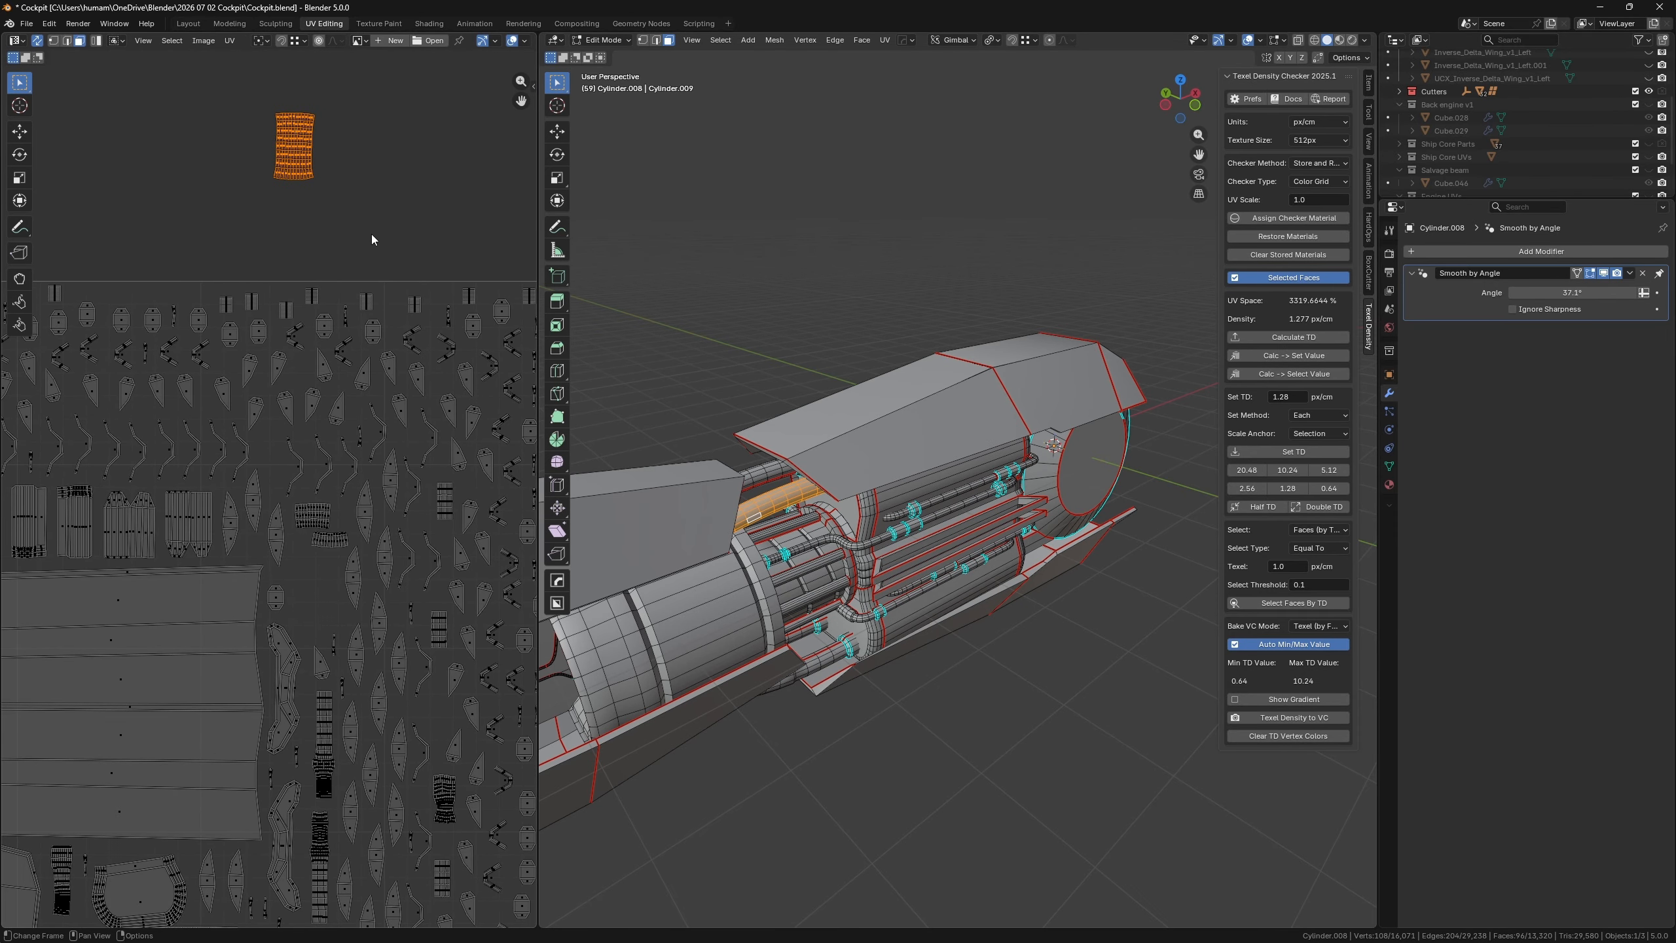
{"action": "middle_click_drag", "start_coordinate": [379, 368], "coordinate": [365, 236]}
{"action": "key", "text": "g"}
{"action": "left_click", "coordinate": [384, 688]}
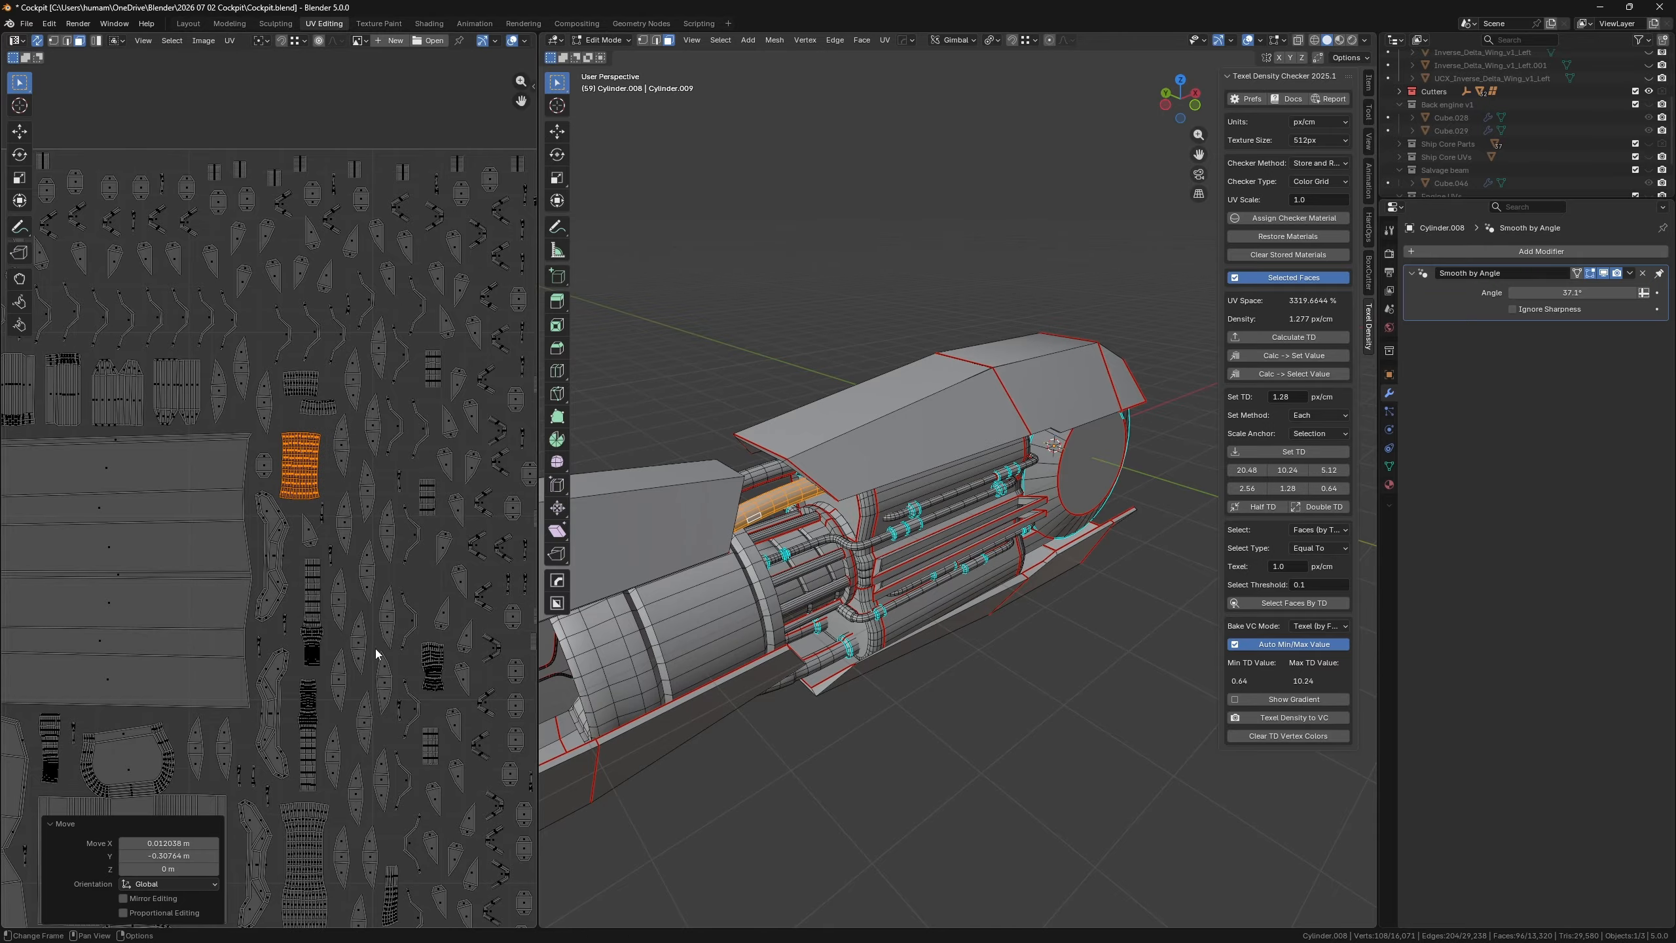
- Scale the band to 0.841, shift it about 0.004 m in X and 0.005 m in Y, and enlarge it by 1.260 to fill the free space
{"action": "key", "text": "s"}
{"action": "left_click", "coordinate": [374, 596]}
{"action": "middle_click_drag", "start_coordinate": [249, 593], "coordinate": [327, 296], "text": "shift"}
{"action": "scroll", "coordinate": [327, 296], "scroll_direction": "up", "scroll_amount": 9}
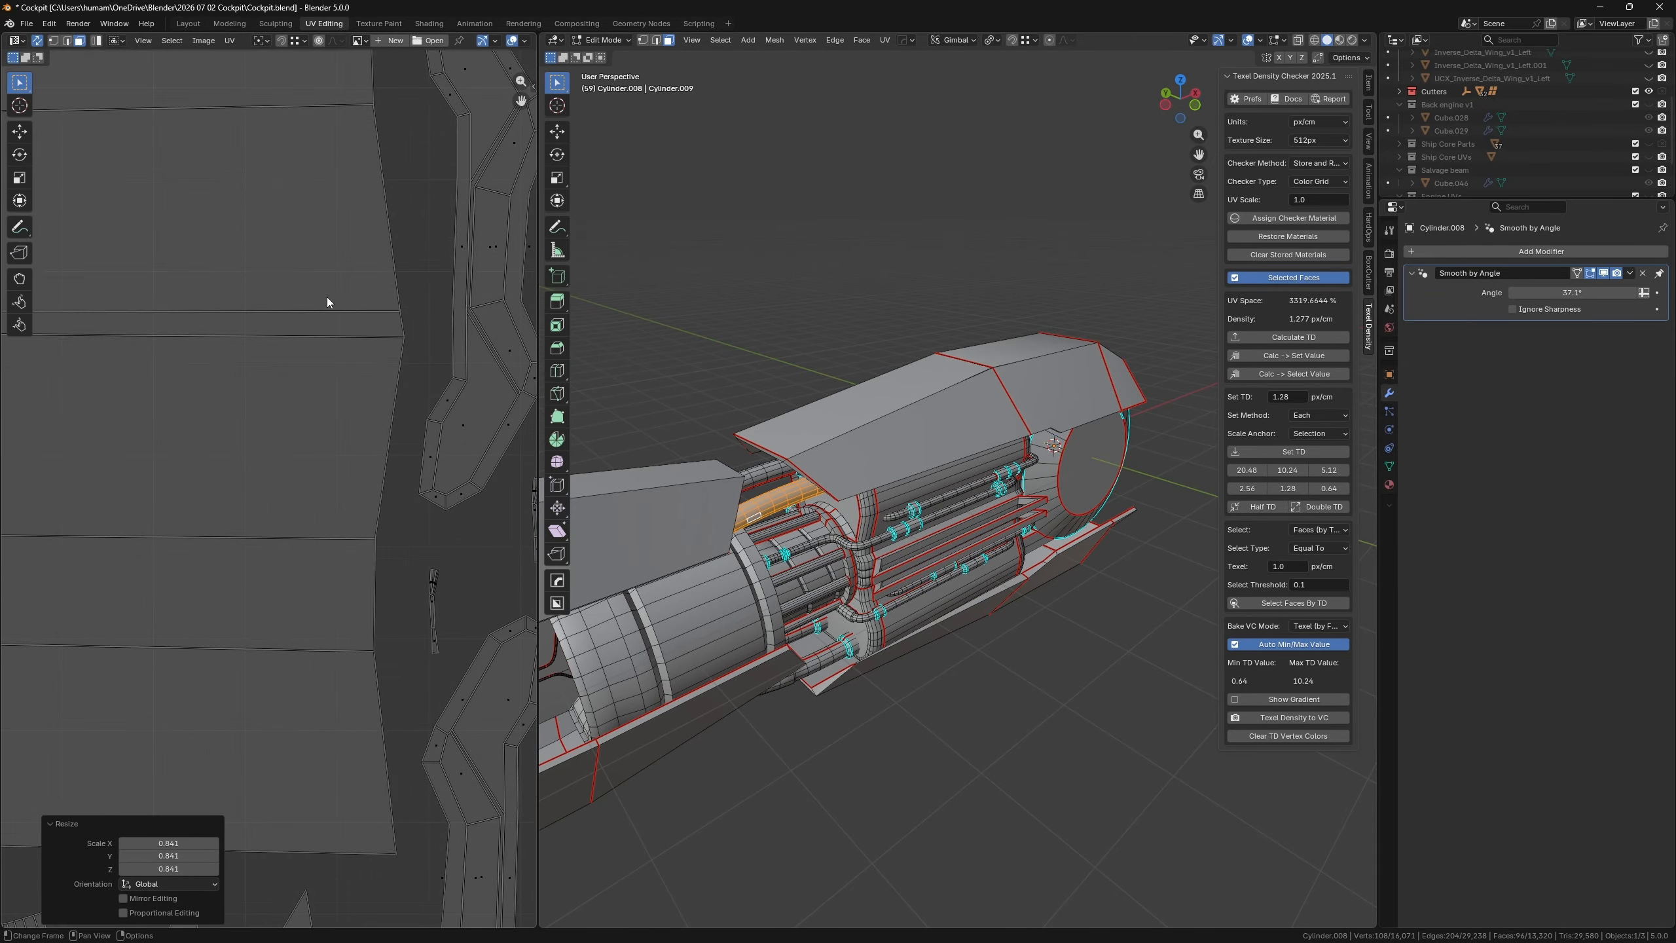
{"action": "scroll", "coordinate": [327, 296], "scroll_direction": "down", "scroll_amount": 3}
{"action": "middle_click_drag", "start_coordinate": [324, 198], "coordinate": [201, 619], "text": "shift"}
{"action": "middle_click_drag", "start_coordinate": [491, 327], "coordinate": [439, 508], "text": "shift"}
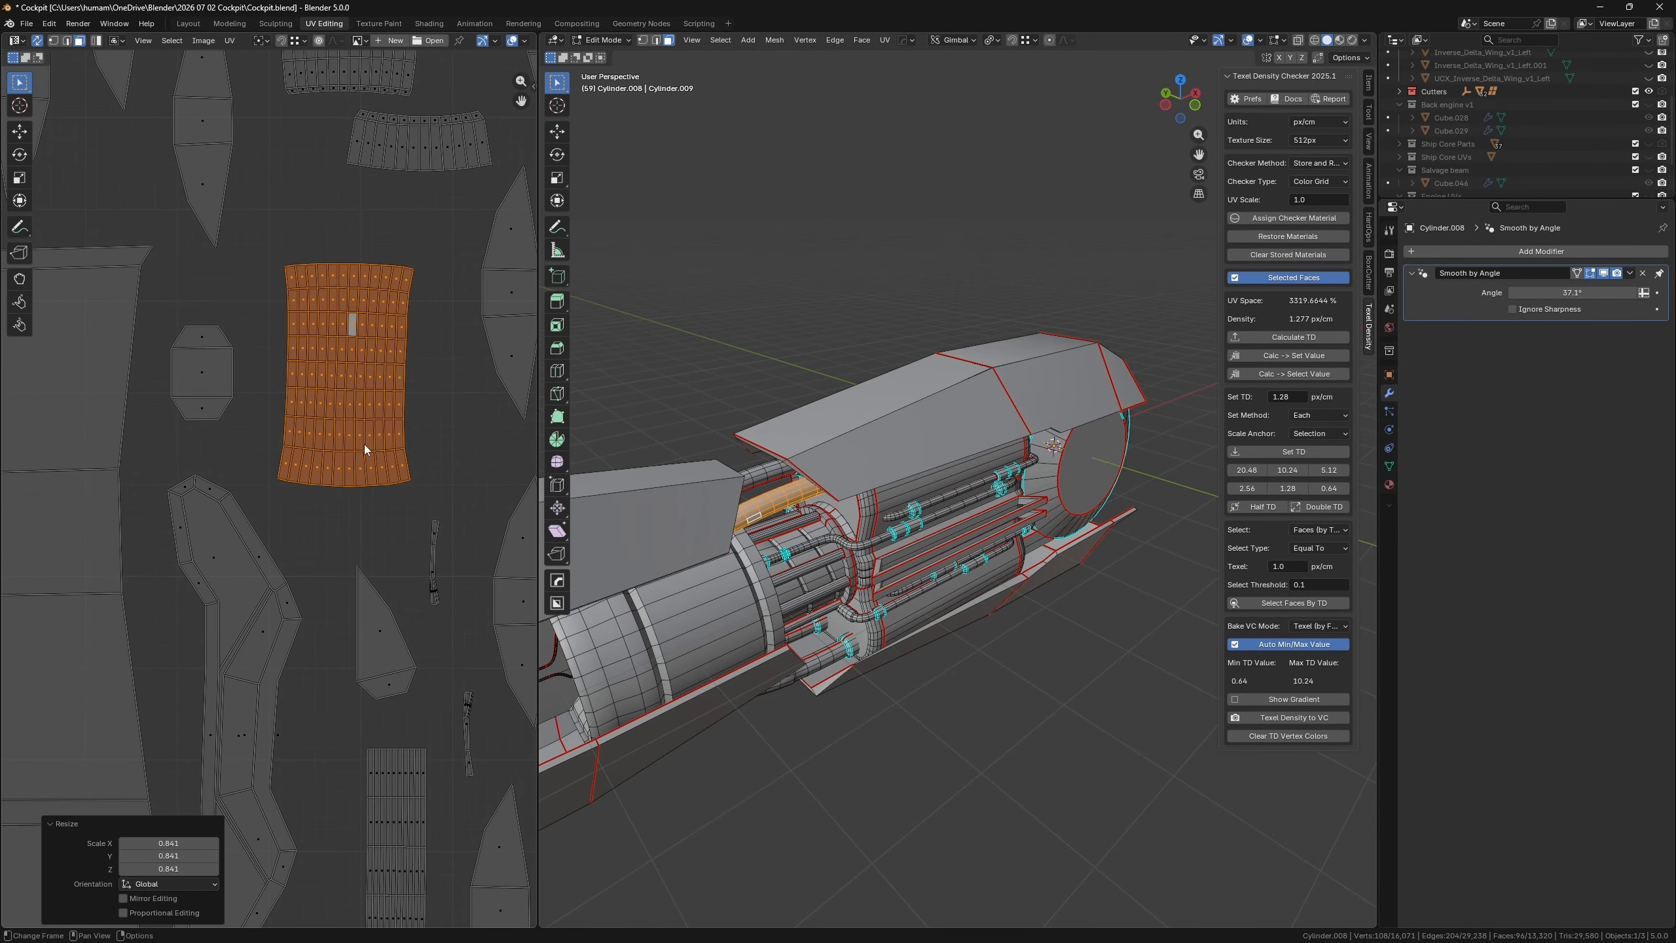
{"action": "key", "text": "g"}
{"action": "left_click", "coordinate": [415, 424]}
{"action": "key", "text": "s"}
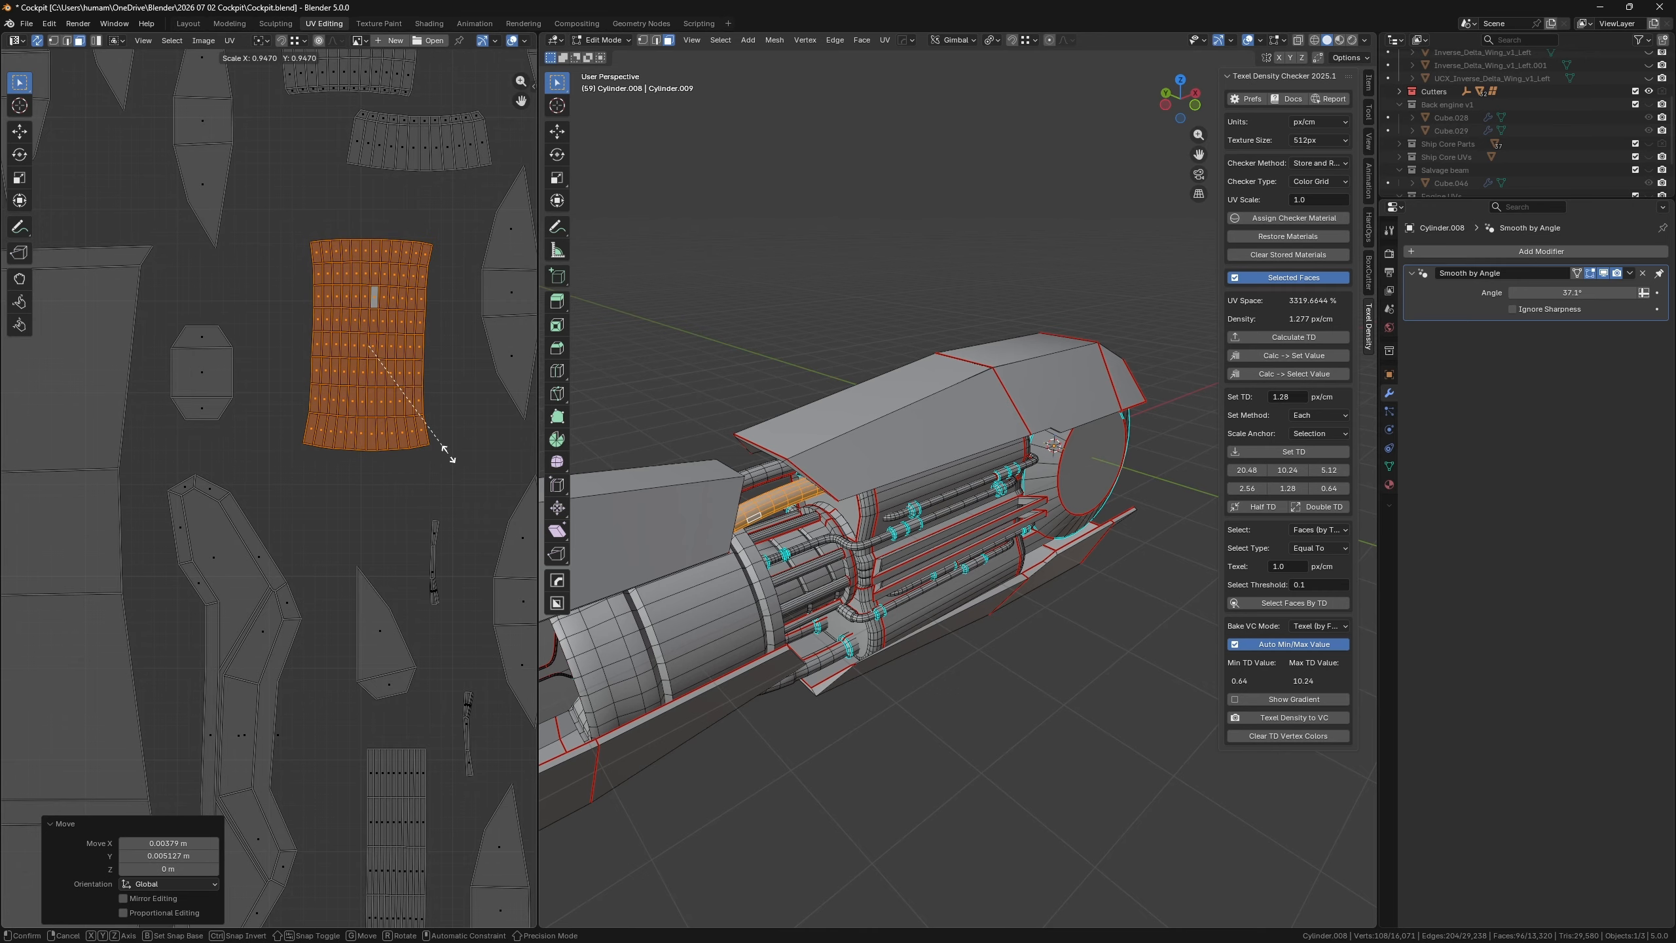
{"action": "left_click", "coordinate": [479, 461]}
- Select the middle band of the next large pipe UV island, lower in the UV tile
{"action": "middle_click_drag", "start_coordinate": [479, 461], "coordinate": [277, 370]}
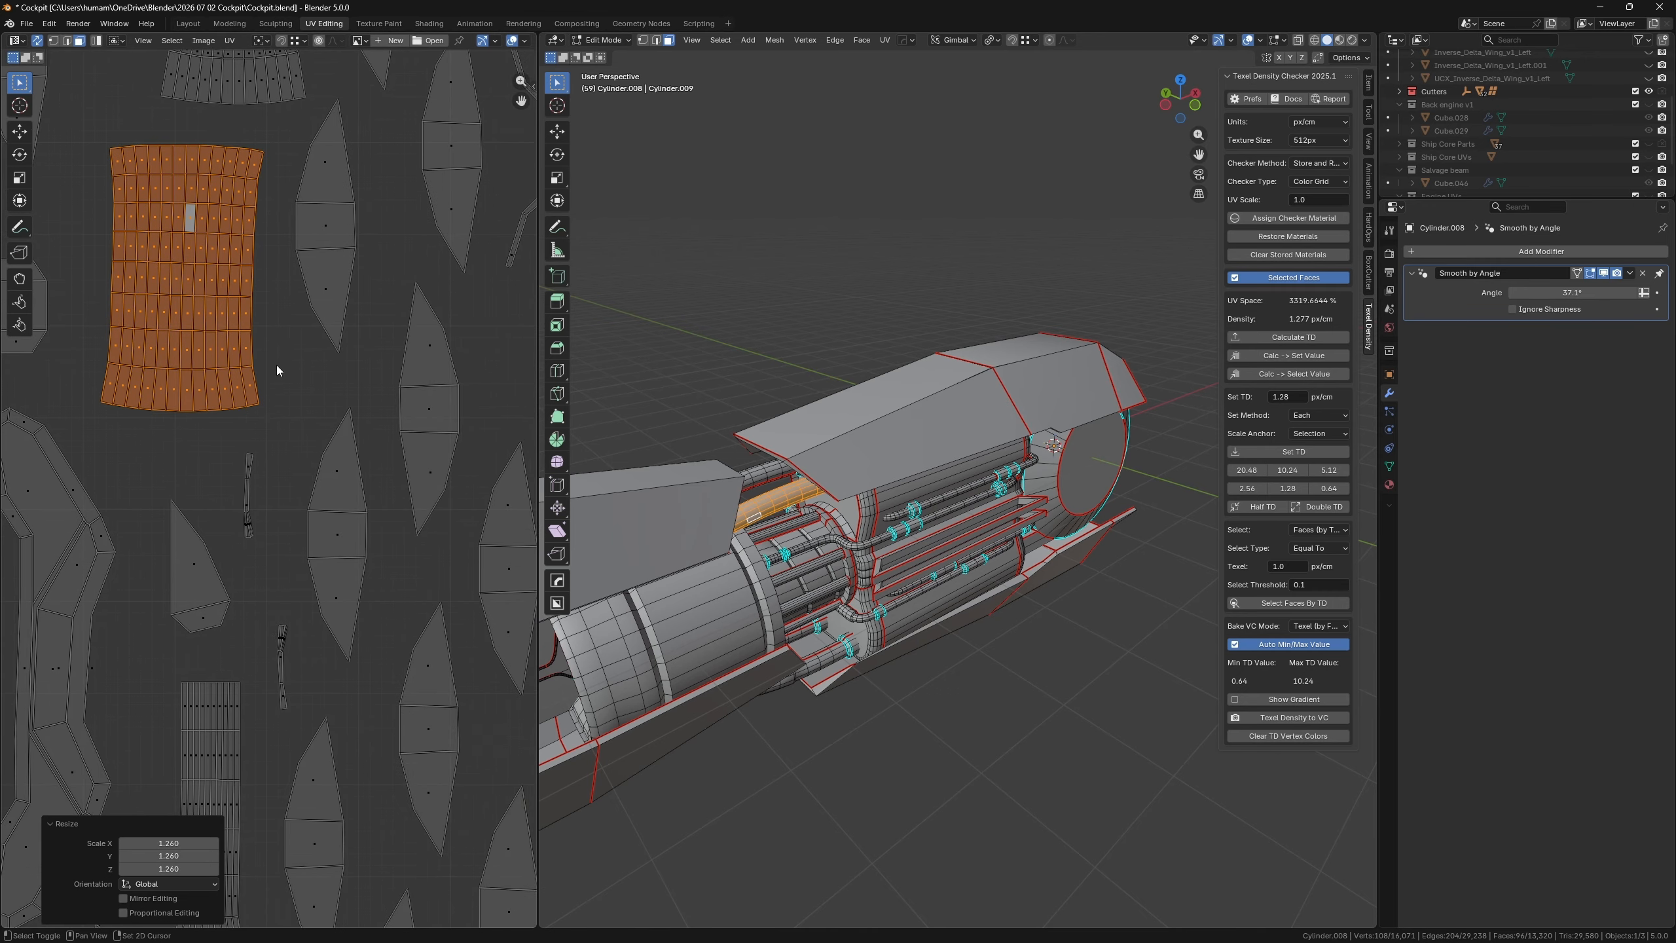
{"action": "scroll", "coordinate": [277, 370], "scroll_direction": "down", "scroll_amount": 6}
{"action": "middle_click_drag", "start_coordinate": [364, 489], "coordinate": [416, 255]}
{"action": "scroll", "coordinate": [347, 514], "scroll_direction": "up", "scroll_amount": 5}
{"action": "middle_click_drag", "start_coordinate": [339, 333], "coordinate": [324, 602]}
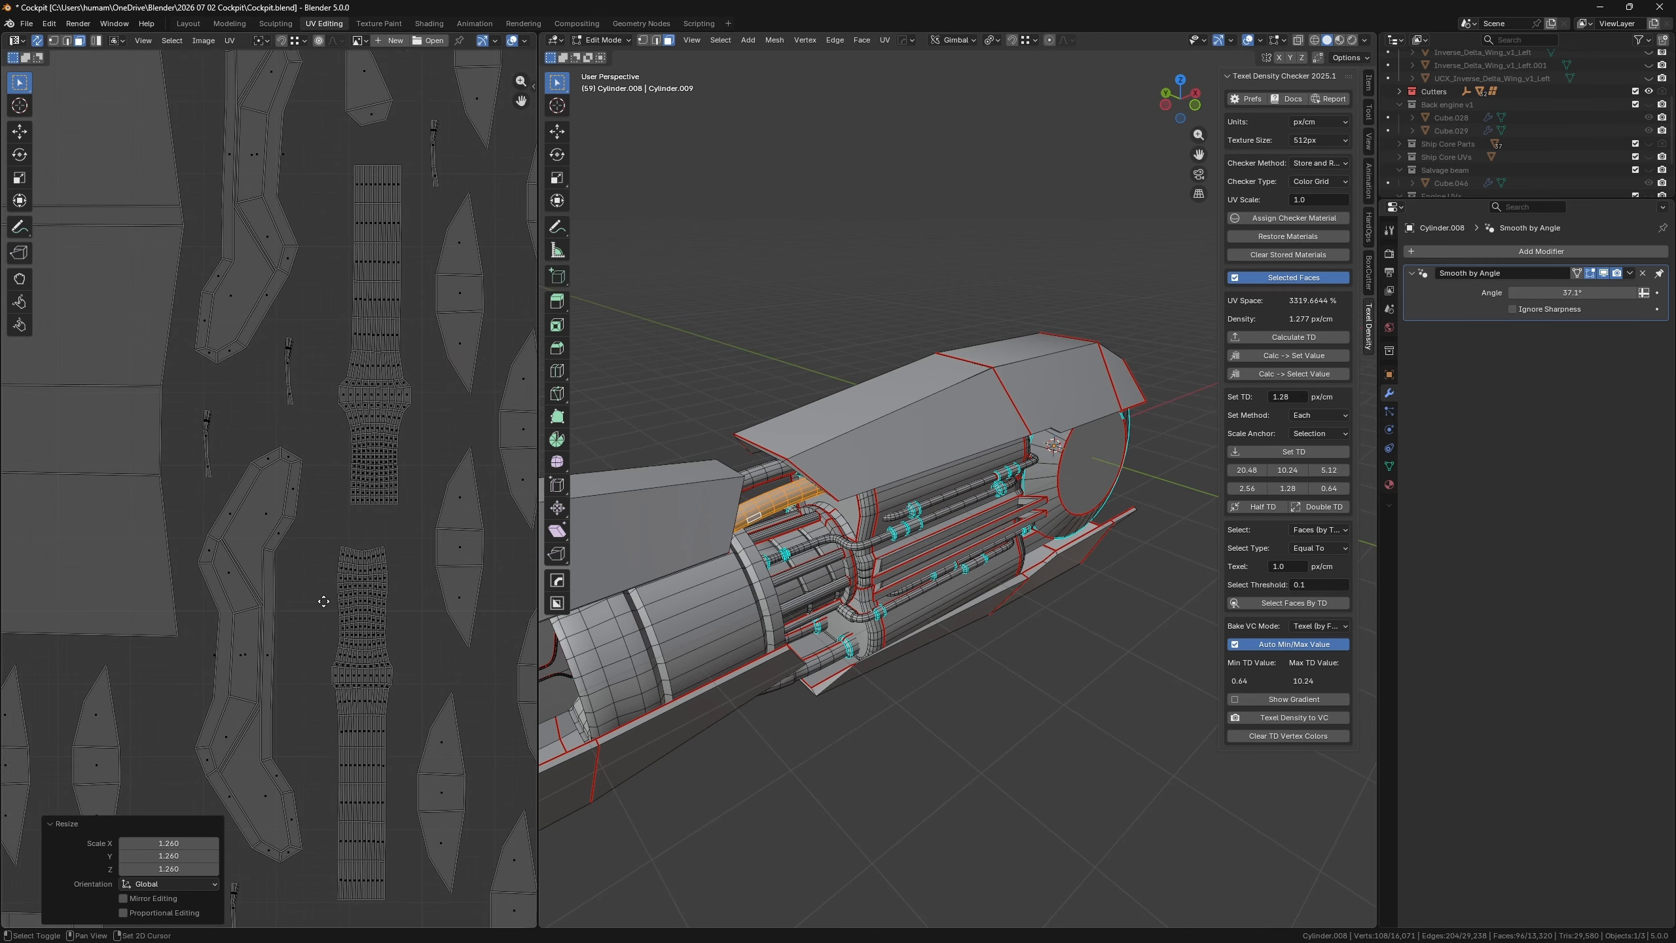
{"action": "scroll", "coordinate": [406, 451], "scroll_direction": "down", "scroll_amount": 4}
{"action": "middle_click_drag", "start_coordinate": [357, 506], "coordinate": [368, 389]}
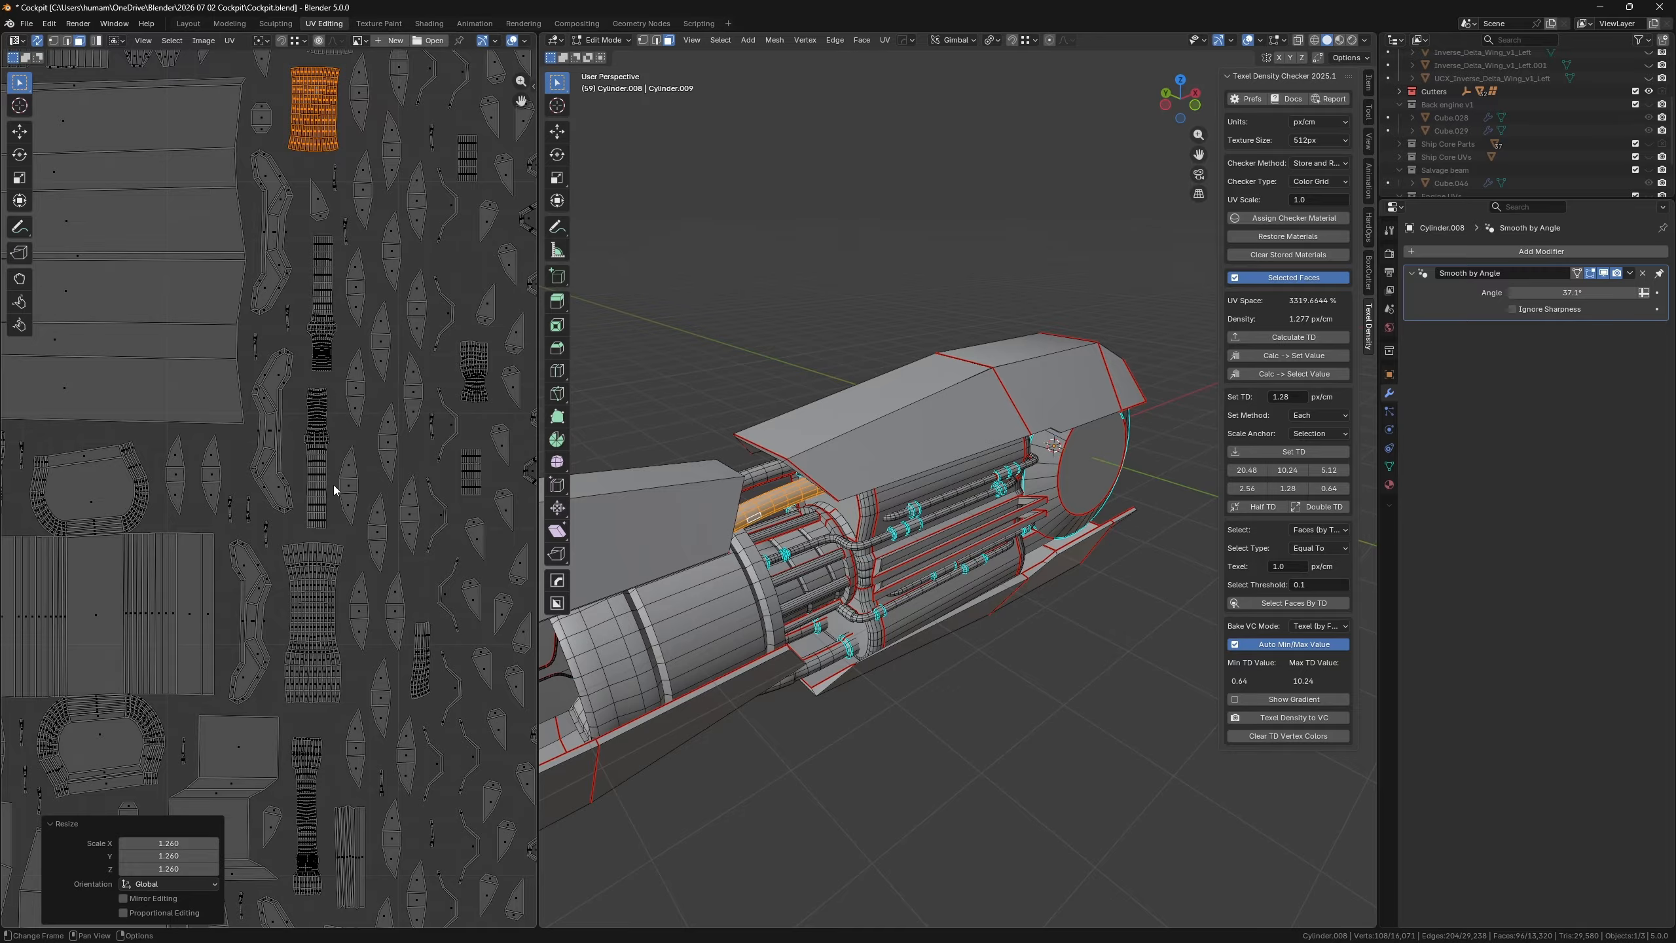
{"action": "middle_click_drag", "start_coordinate": [347, 681], "coordinate": [197, 470]}
{"action": "scroll", "coordinate": [369, 503], "scroll_direction": "up", "scroll_amount": 5}
{"action": "scroll", "coordinate": [226, 407], "scroll_direction": "up", "scroll_amount": 1}
{"action": "middle_click_drag", "start_coordinate": [246, 359], "coordinate": [270, 433]}
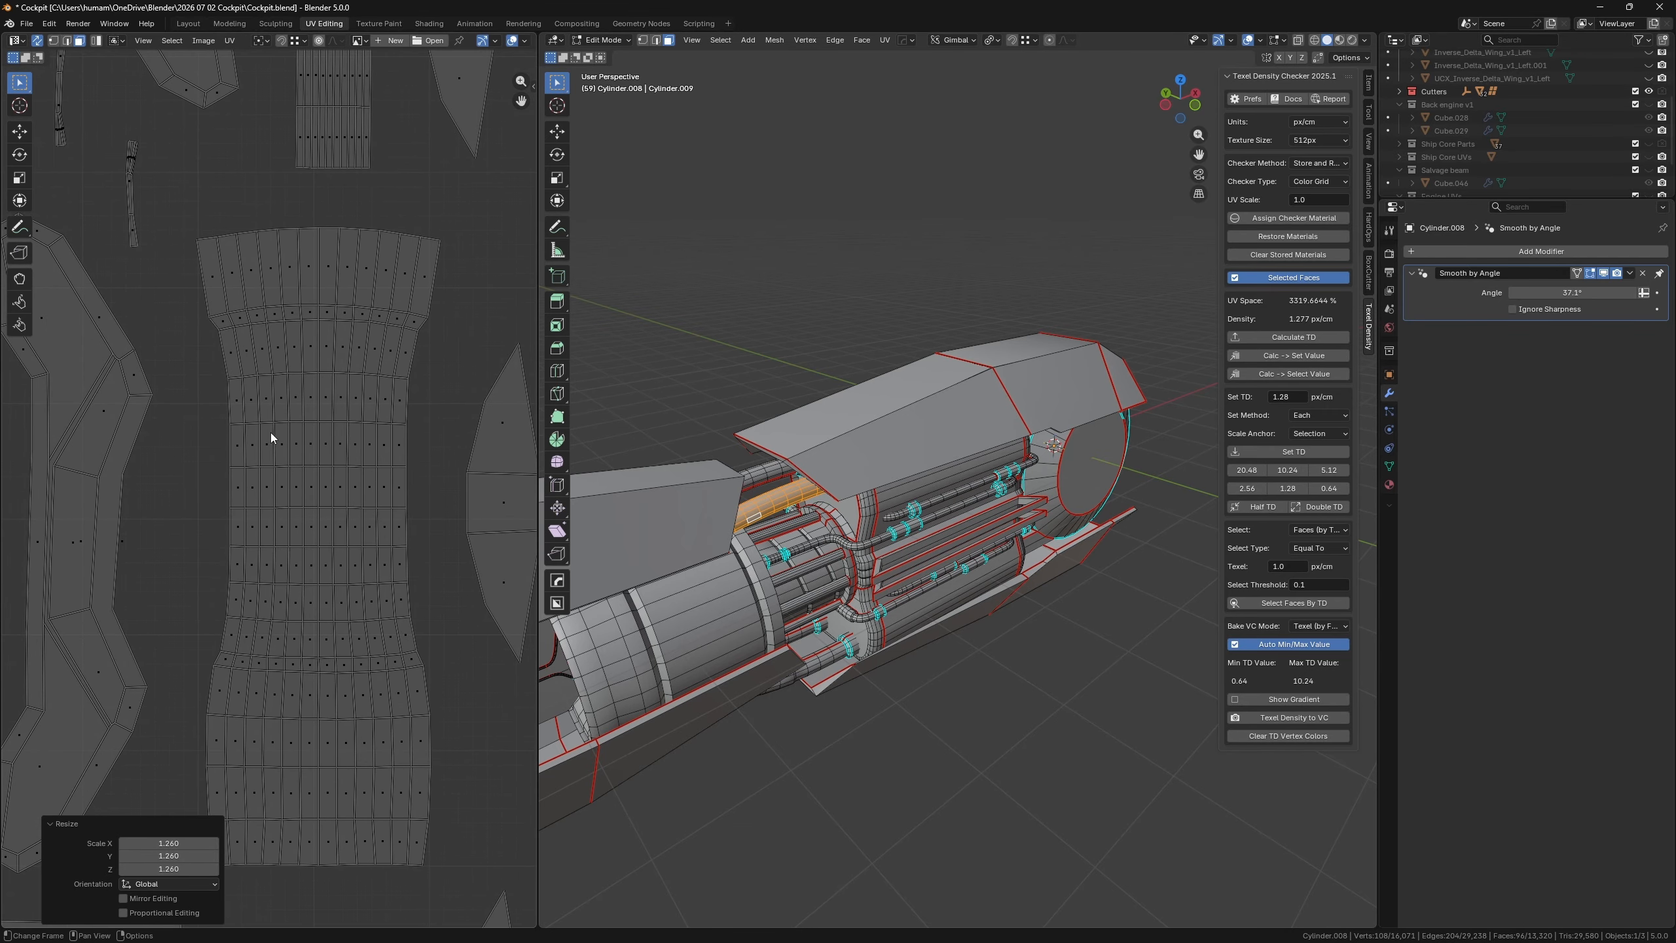
{"action": "left_click_drag", "start_coordinate": [422, 456], "coordinate": [430, 647]}
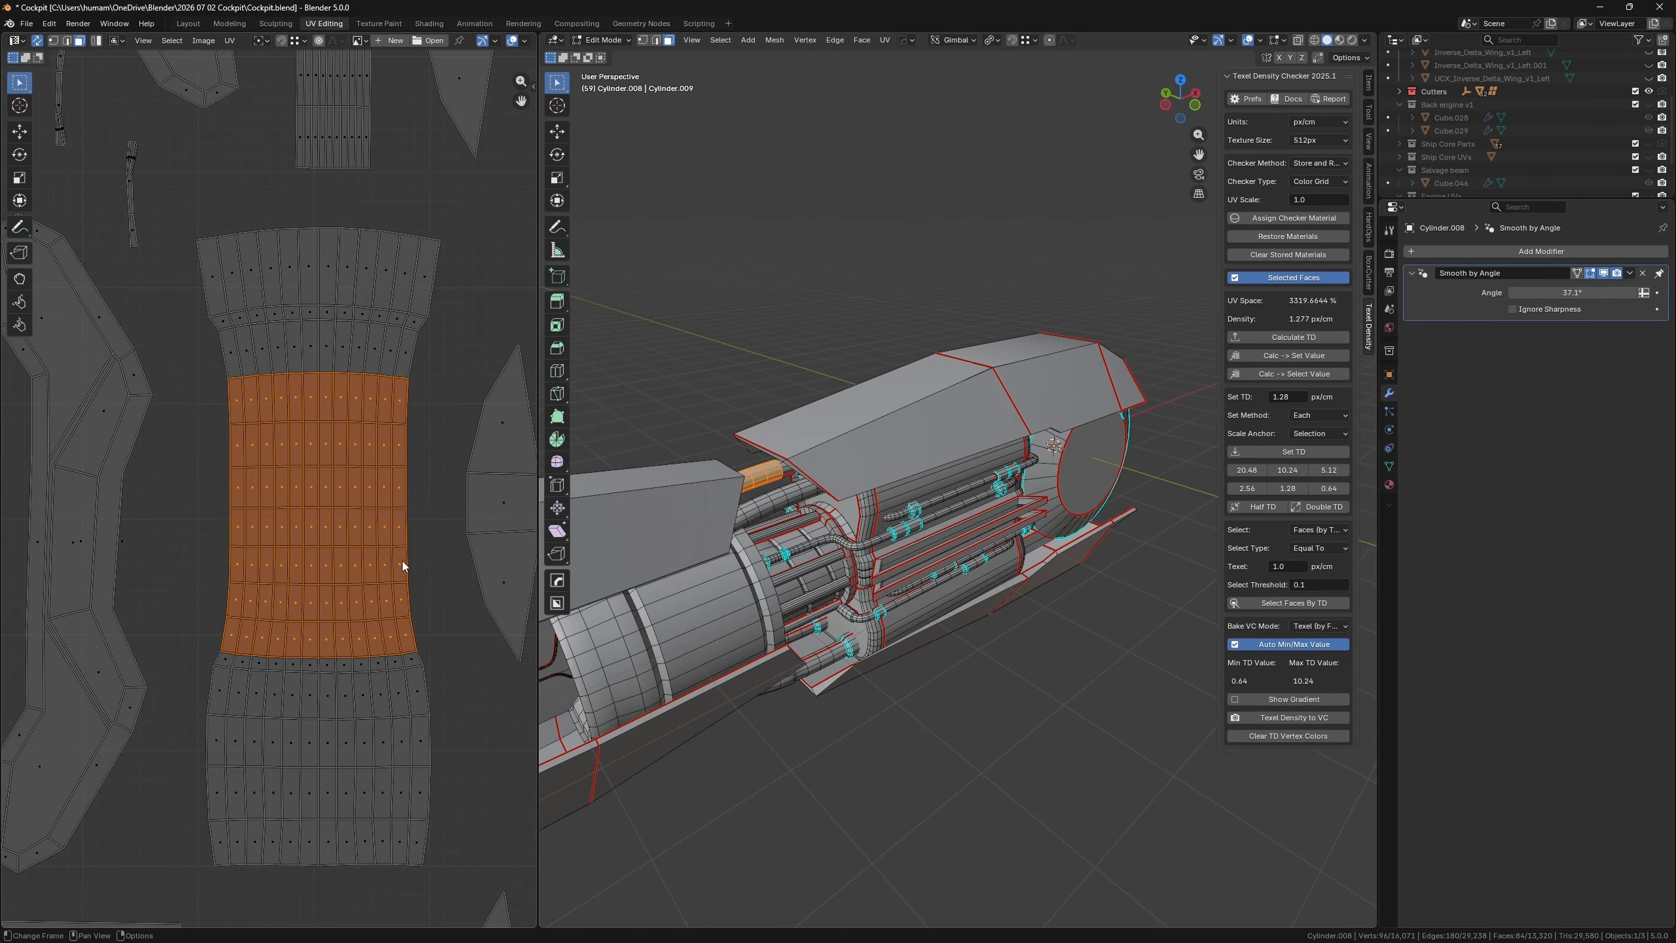
- With UV sync selection temporarily off, move the selected band about 0.253 m in X and -0.019 m in Y, beyond the UV tile's right edge
{"action": "left_click", "coordinate": [36, 42]}
{"action": "scroll", "coordinate": [274, 468], "scroll_direction": "down", "scroll_amount": 8}
{"action": "key", "text": "g"}
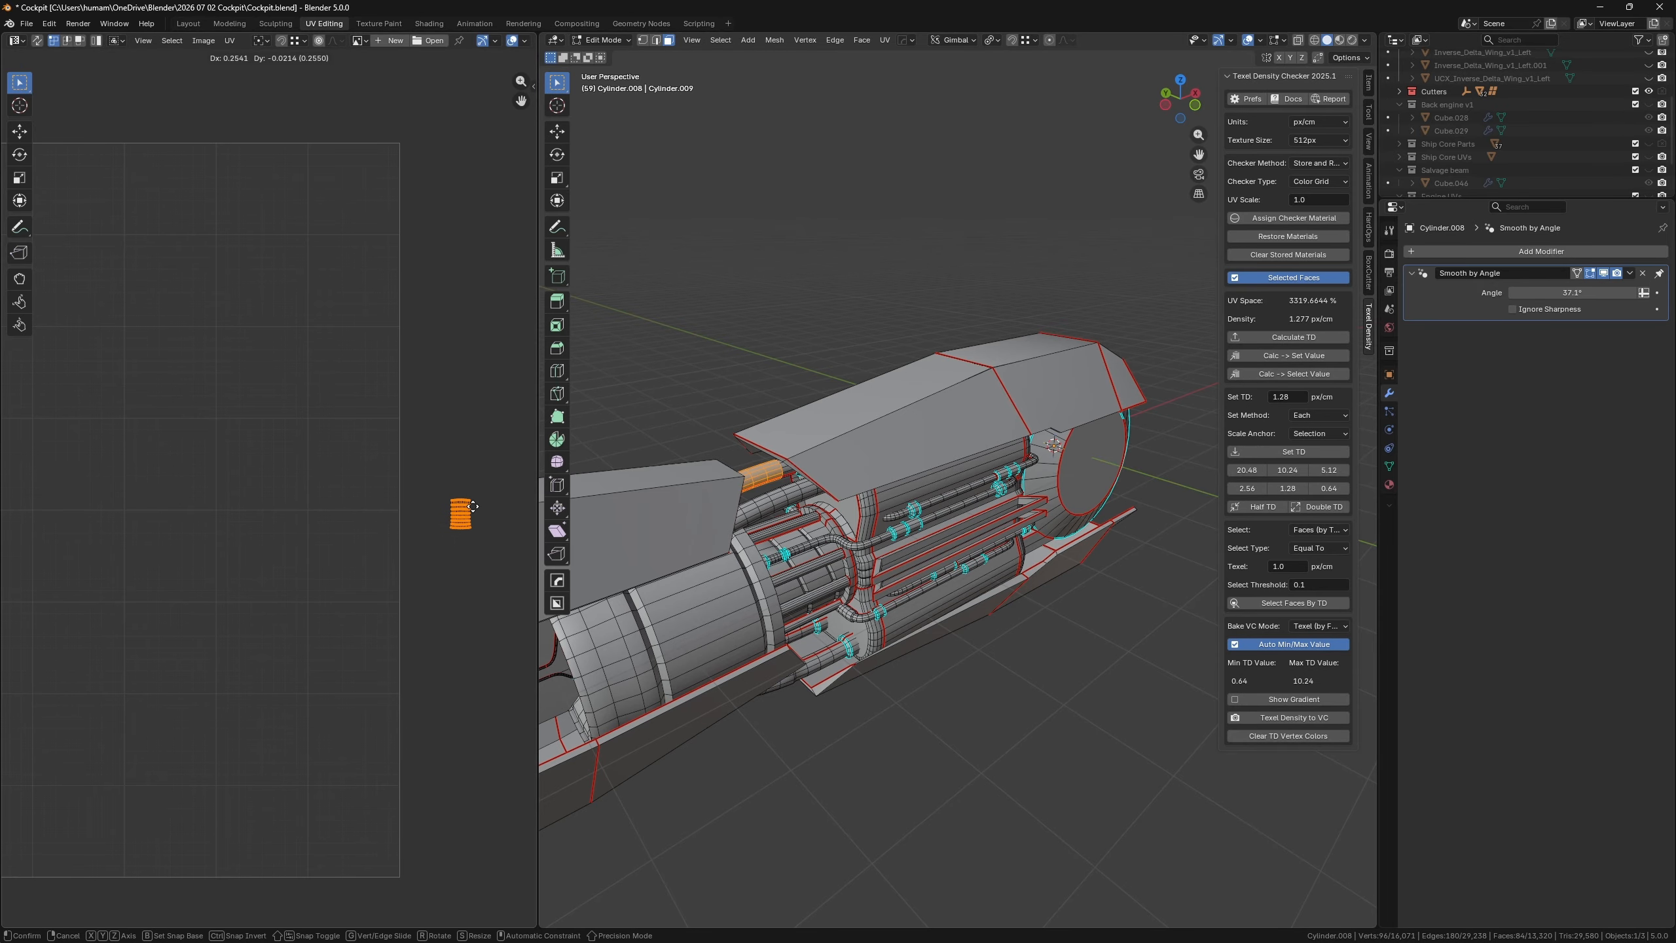
{"action": "left_click", "coordinate": [473, 506]}
{"action": "left_click", "coordinate": [38, 40]}
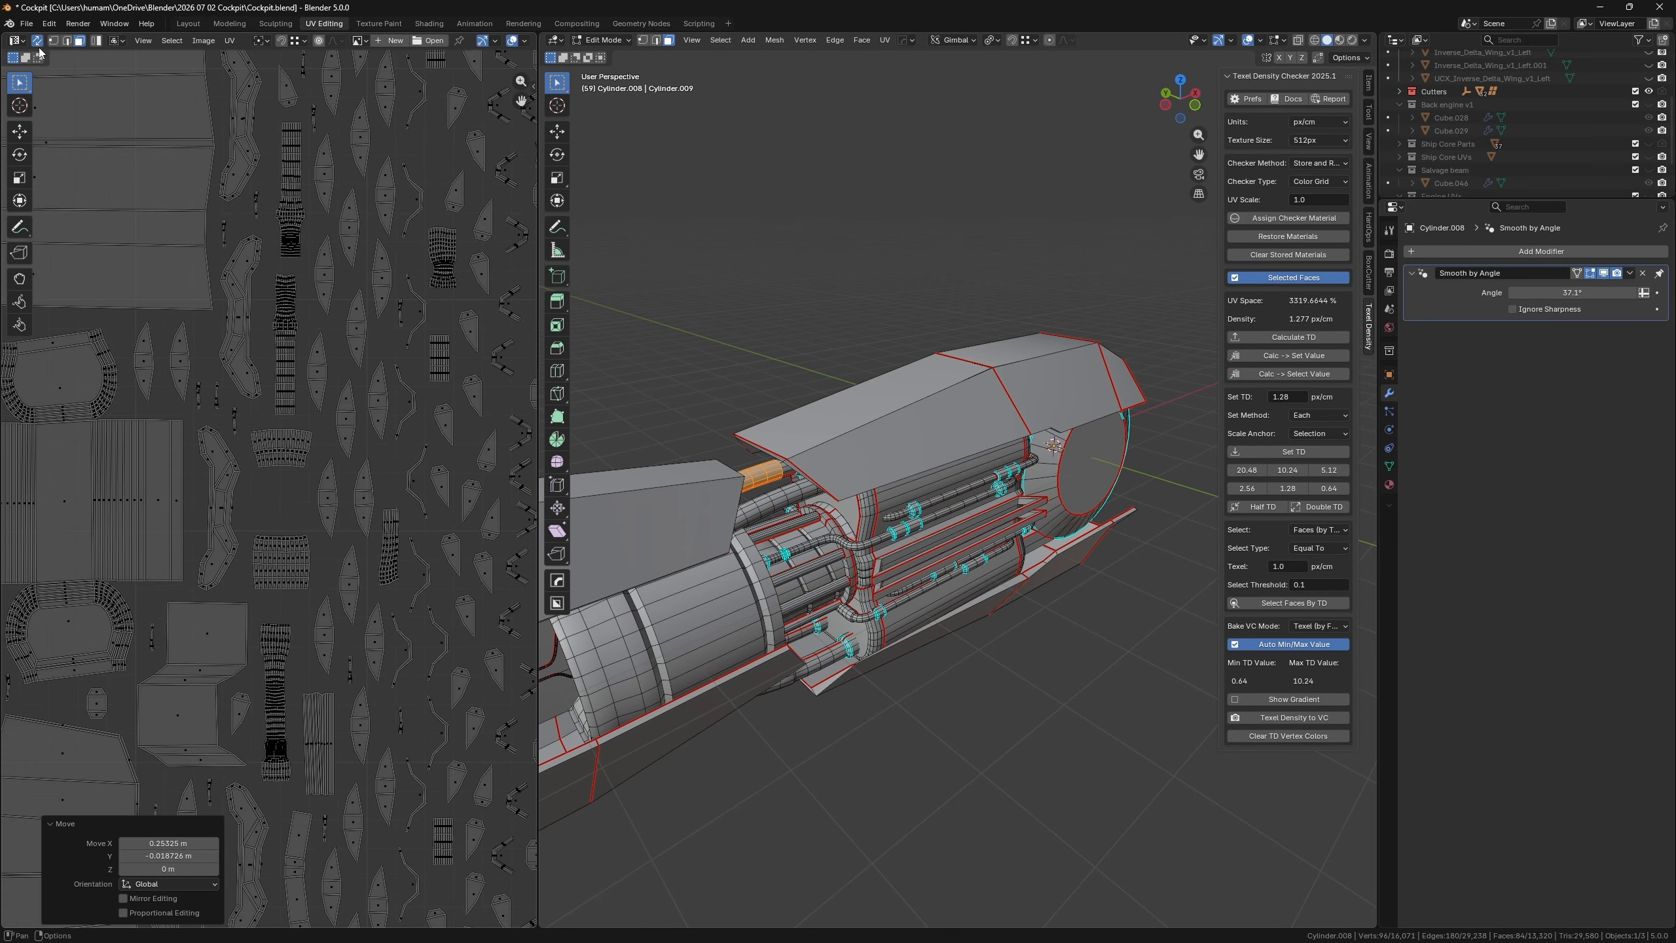
- Shrink the upper end piece of the pipe island and move it about -0.001 m in X and 0.007 m in Y
{"action": "scroll", "coordinate": [288, 456], "scroll_direction": "up", "scroll_amount": 5}
{"action": "left_click_drag", "start_coordinate": [218, 309], "coordinate": [386, 457]}
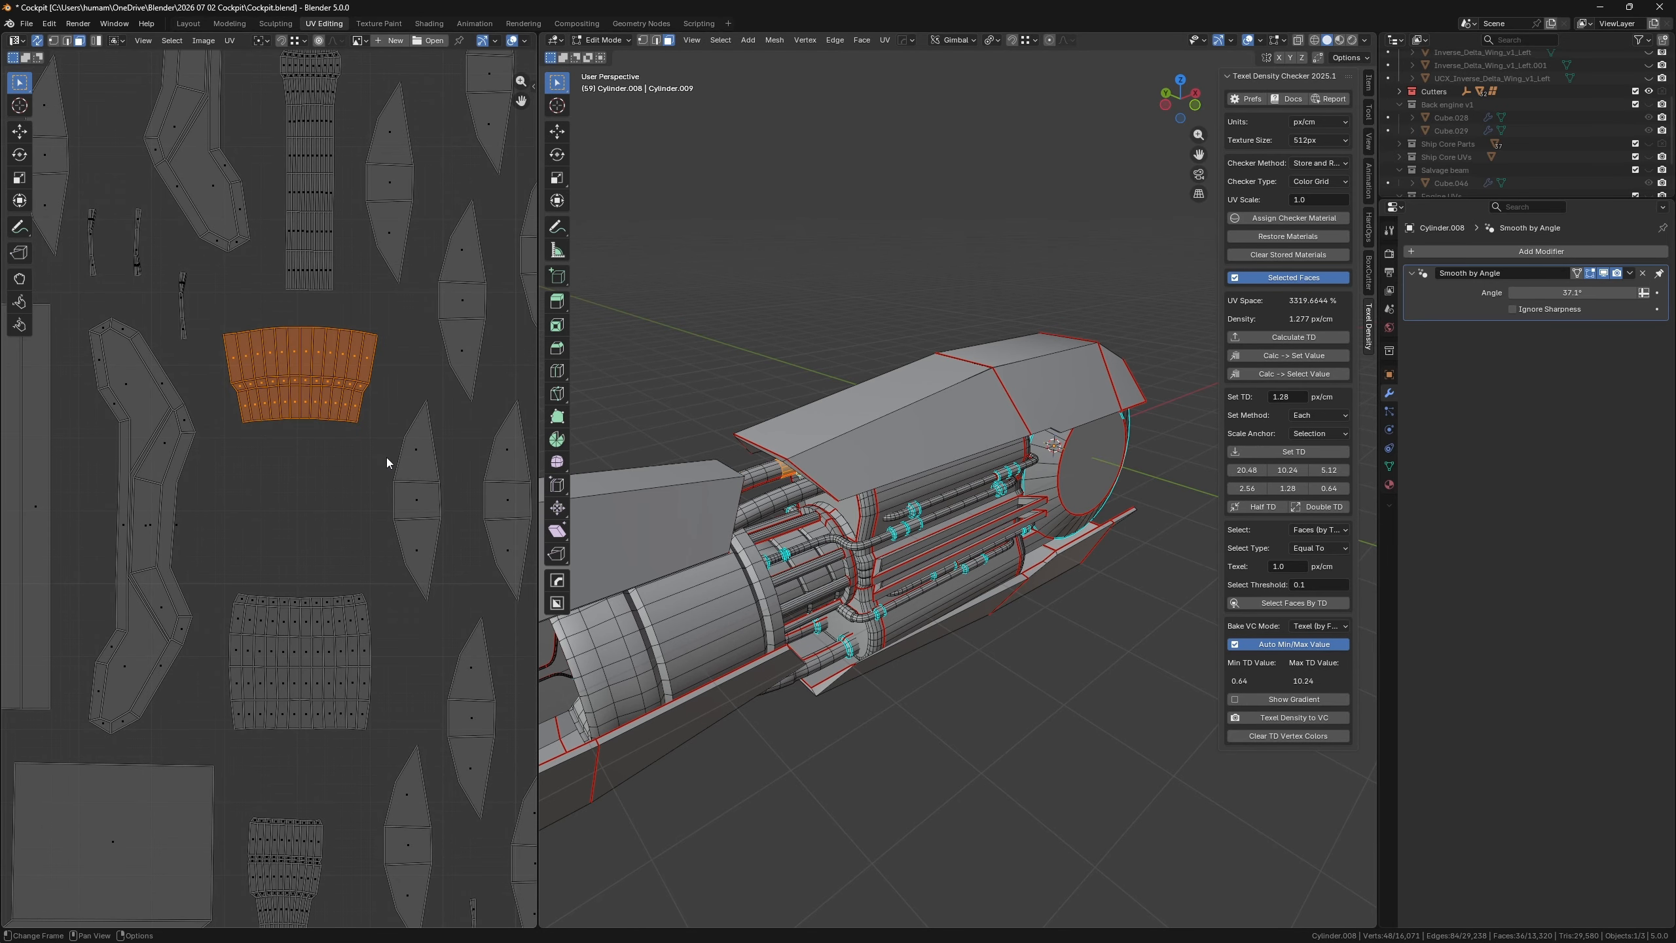
{"action": "key", "text": "s"}
{"action": "left_click", "coordinate": [373, 435]}
{"action": "key", "text": "g"}
{"action": "left_click", "coordinate": [366, 401]}
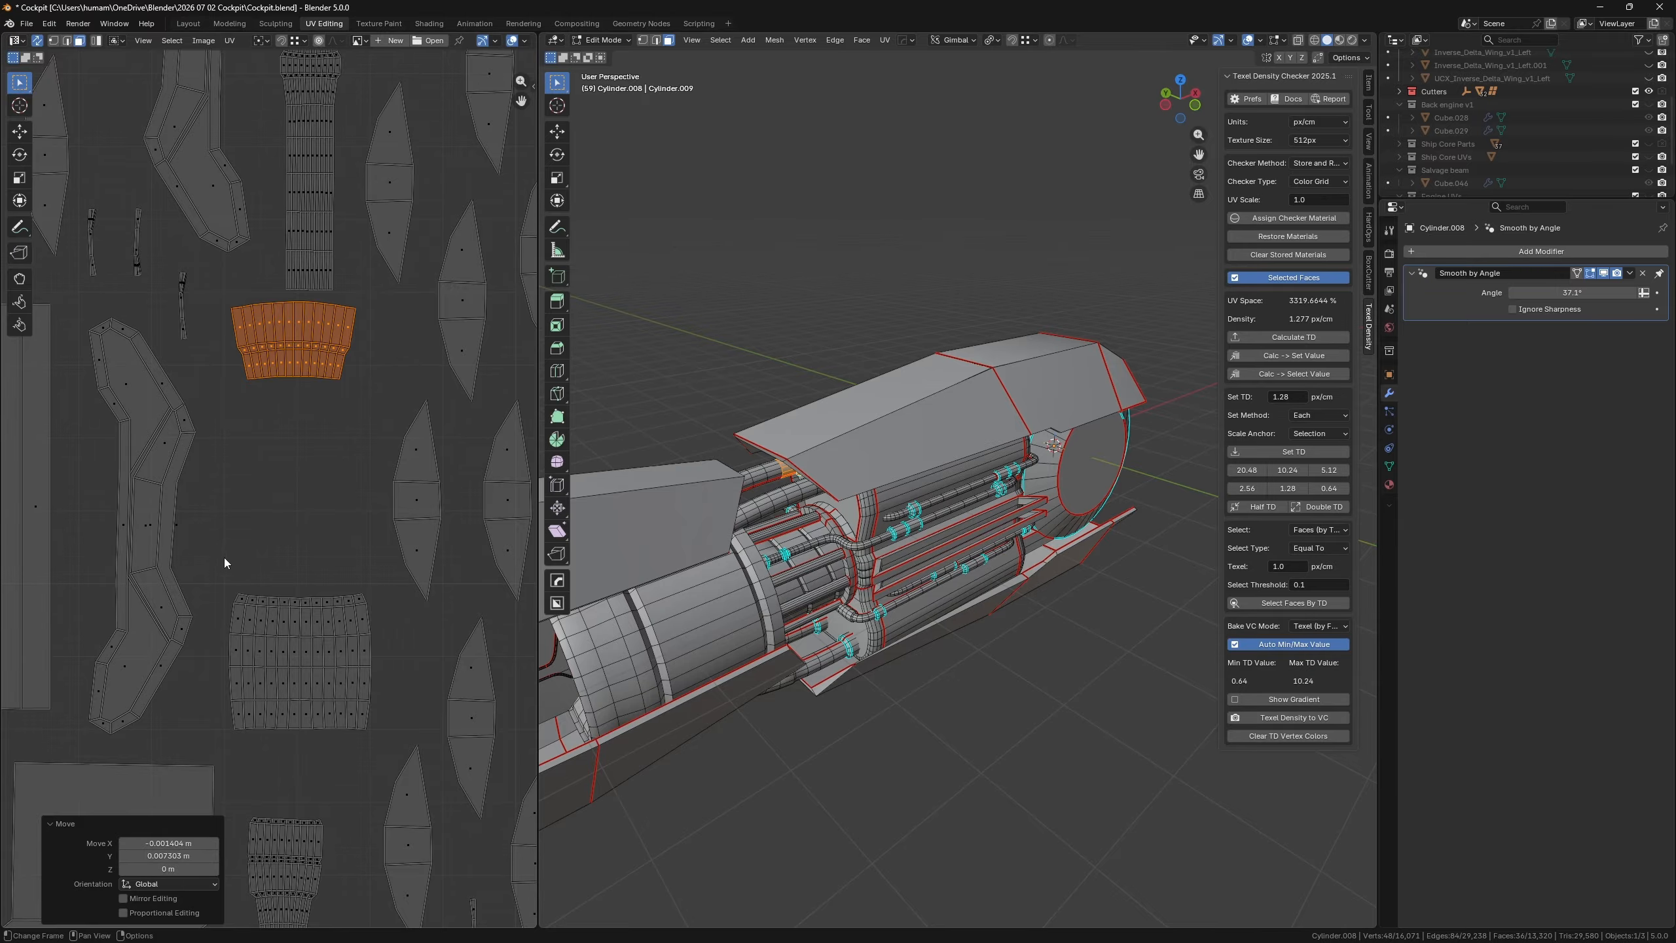
- Scale the lower end piece of the pipe island to 0.833 and move it about -0.0003 m in X and -0.011 m in Y
{"action": "left_click_drag", "start_coordinate": [224, 557], "coordinate": [378, 750]}
{"action": "key", "text": "s"}
{"action": "left_click", "coordinate": [340, 652]}
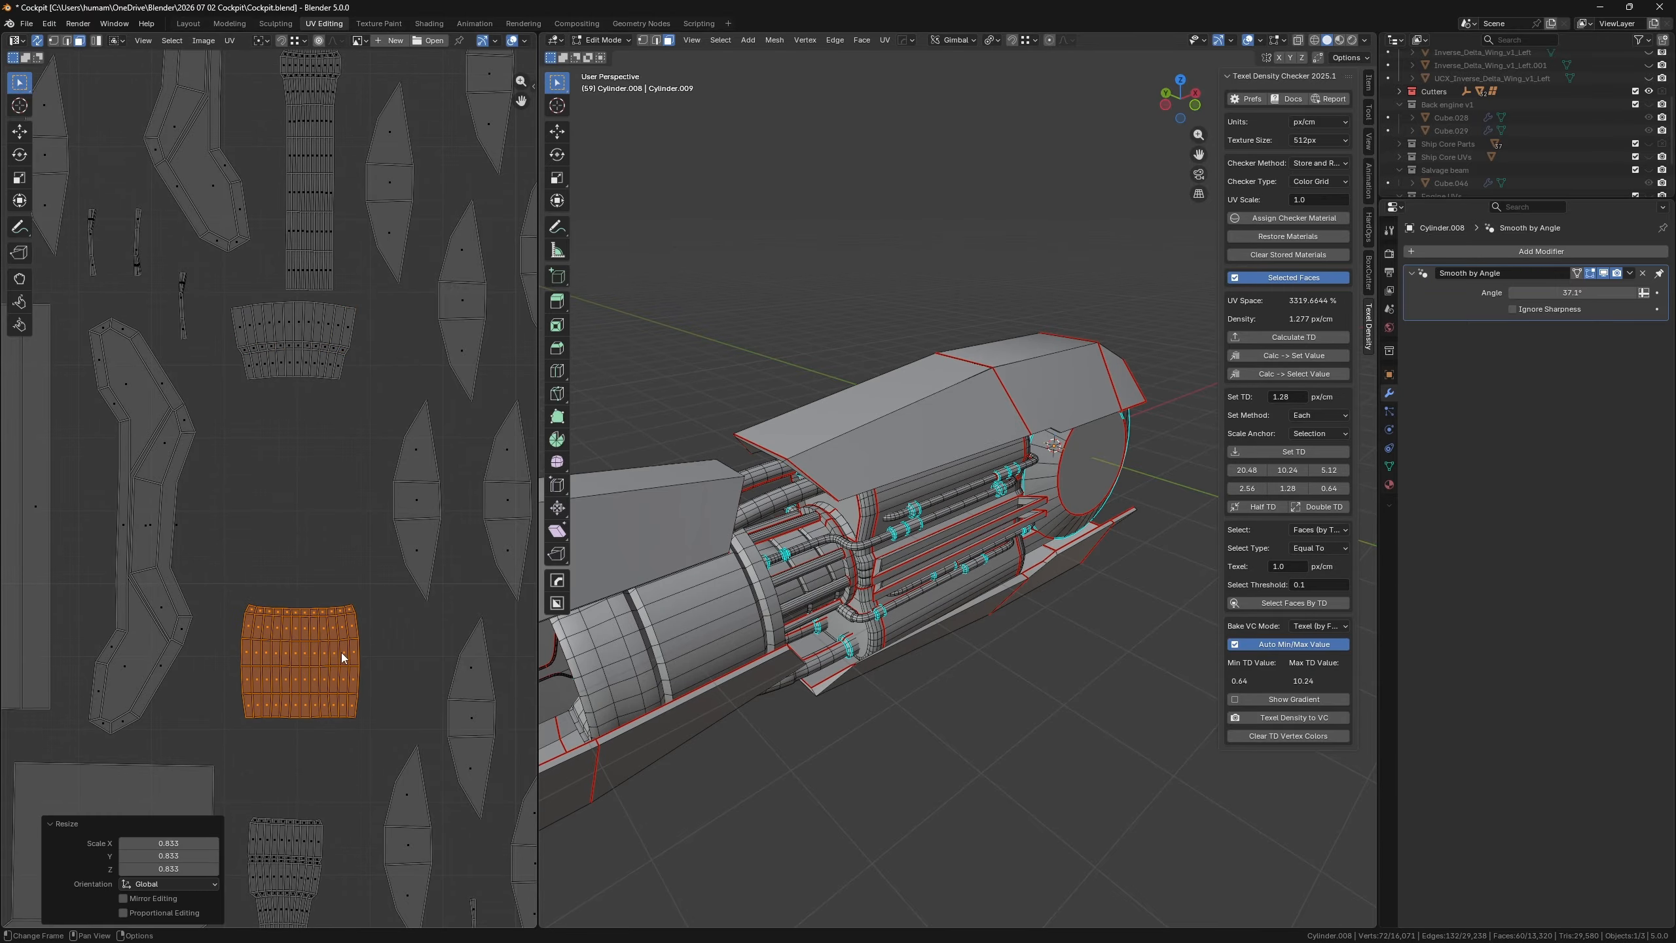
{"action": "key", "text": "g"}
{"action": "left_click", "coordinate": [361, 671]}
- Scale the band beyond the UV tile to 0.884 and move it about -0.25 m in X and 0.021 m in Y, between the end pieces
{"action": "scroll", "coordinate": [362, 671], "scroll_direction": "down", "scroll_amount": 6}
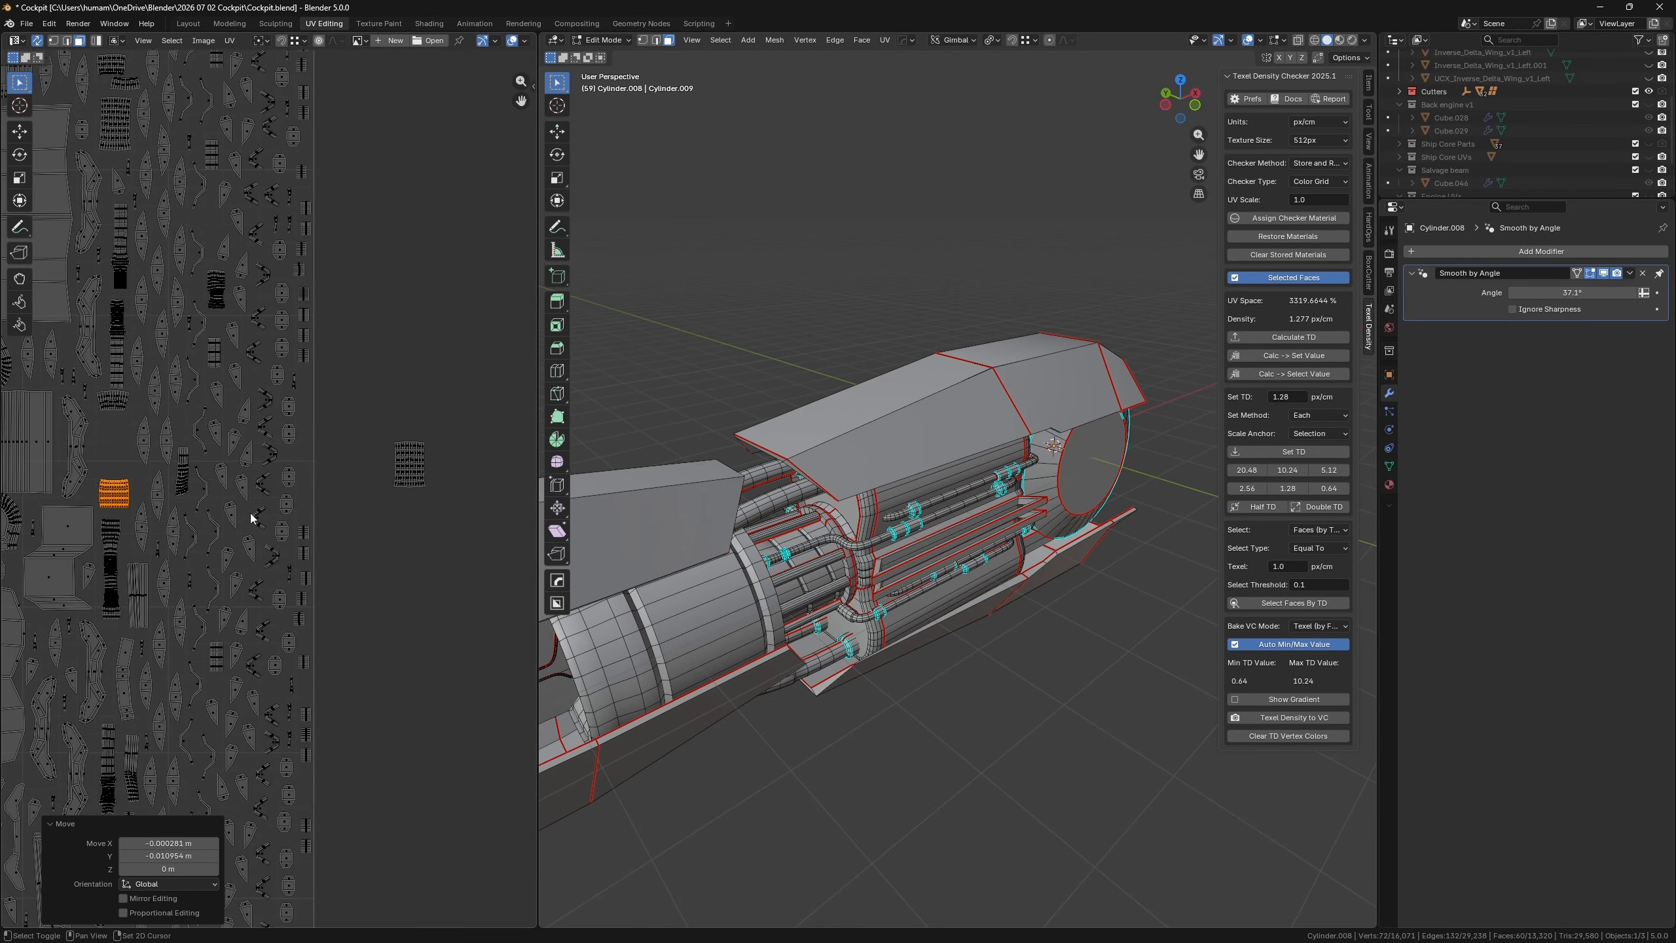
{"action": "left_click", "coordinate": [401, 464]}
{"action": "key", "text": "s"}
{"action": "left_click", "coordinate": [455, 535]}
{"action": "key", "text": "g"}
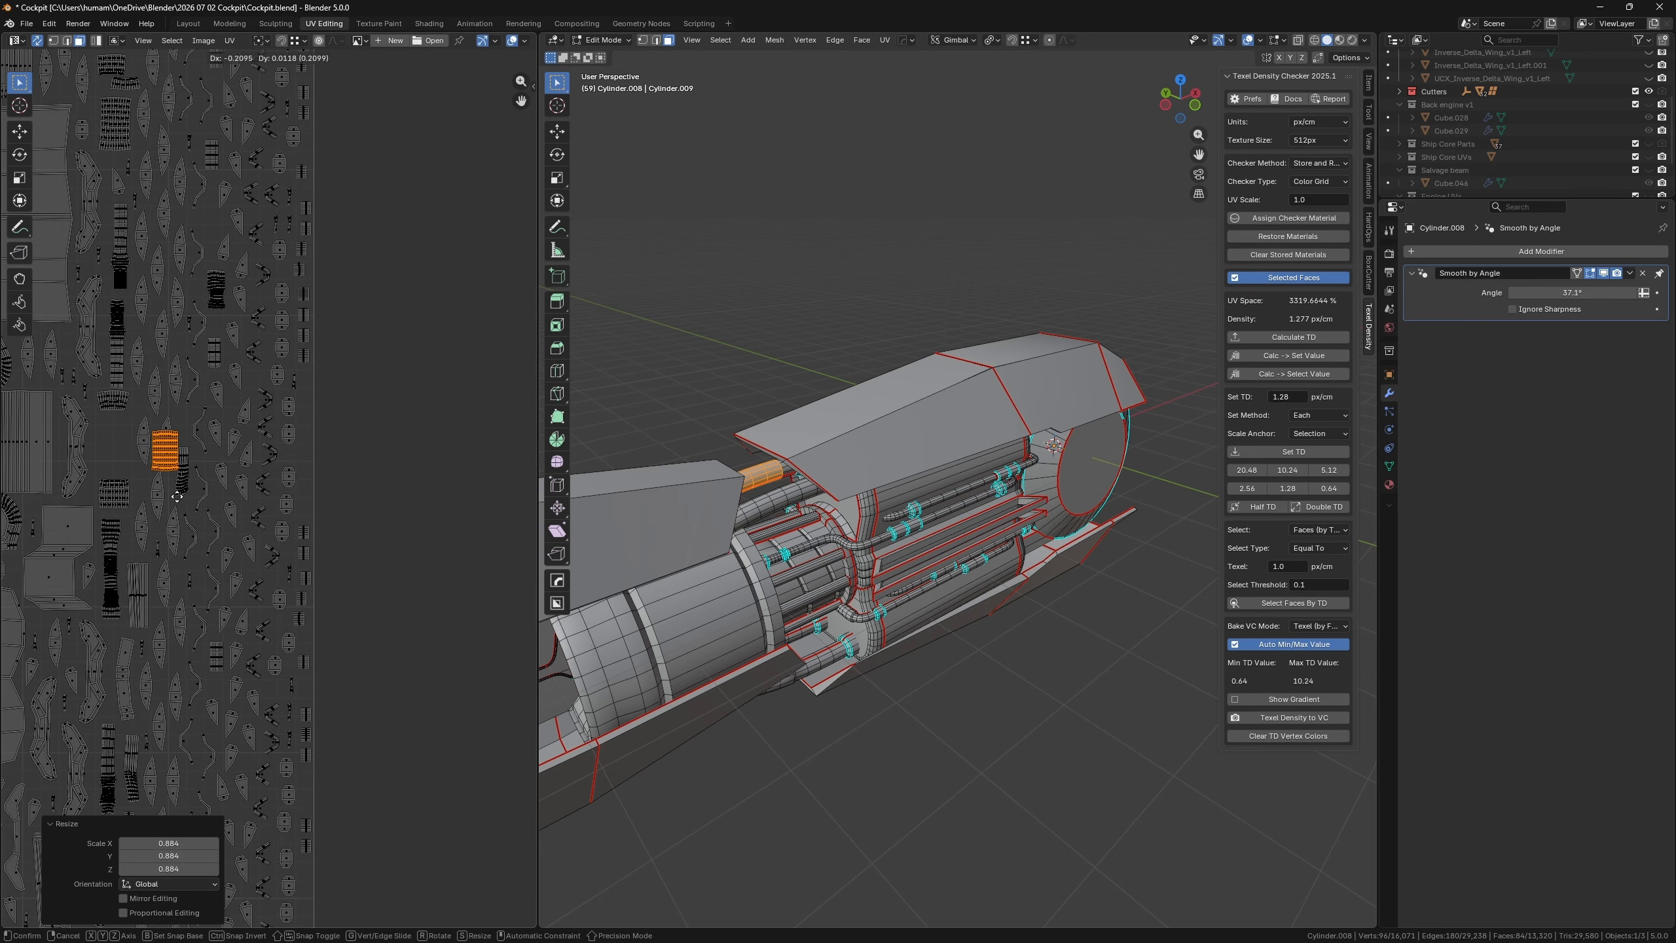
{"action": "left_click", "coordinate": [157, 493]}
{"action": "scroll", "coordinate": [202, 443], "scroll_direction": "up", "scroll_amount": 6}
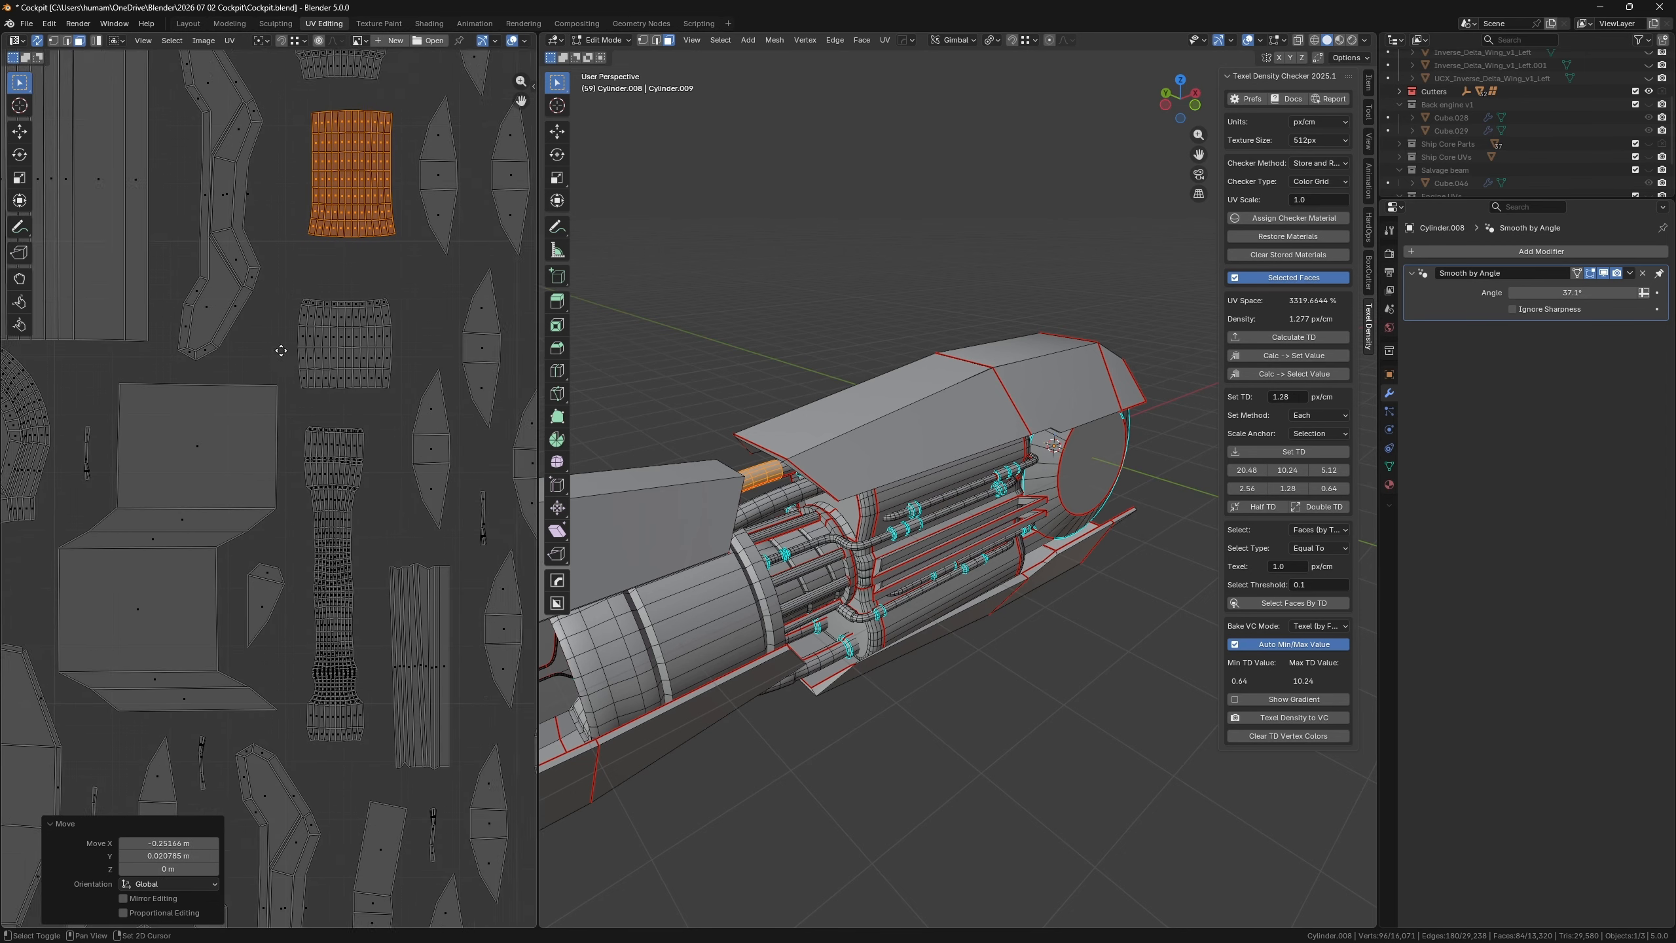
- Enlarge the band to fill the gap between the end pieces and shift it about 0.001 m in X and -0.001 m in Y
{"action": "scroll", "coordinate": [279, 392], "scroll_direction": "up", "scroll_amount": 1}
{"action": "key", "text": "s"}
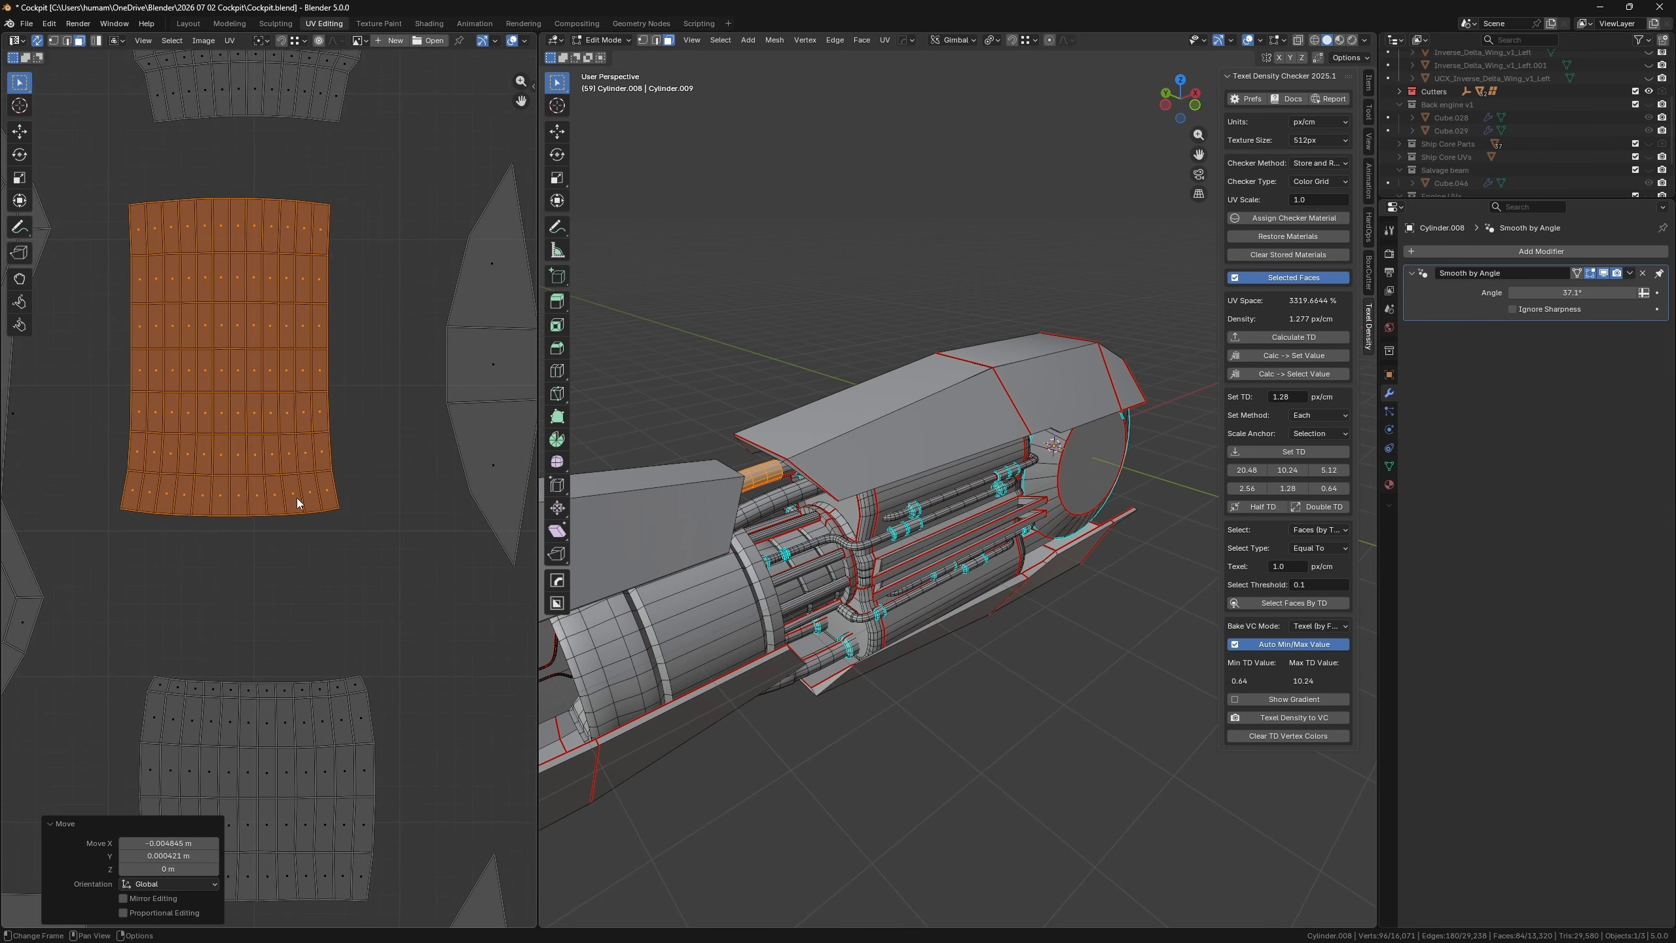
{"action": "left_click", "coordinate": [348, 518]}
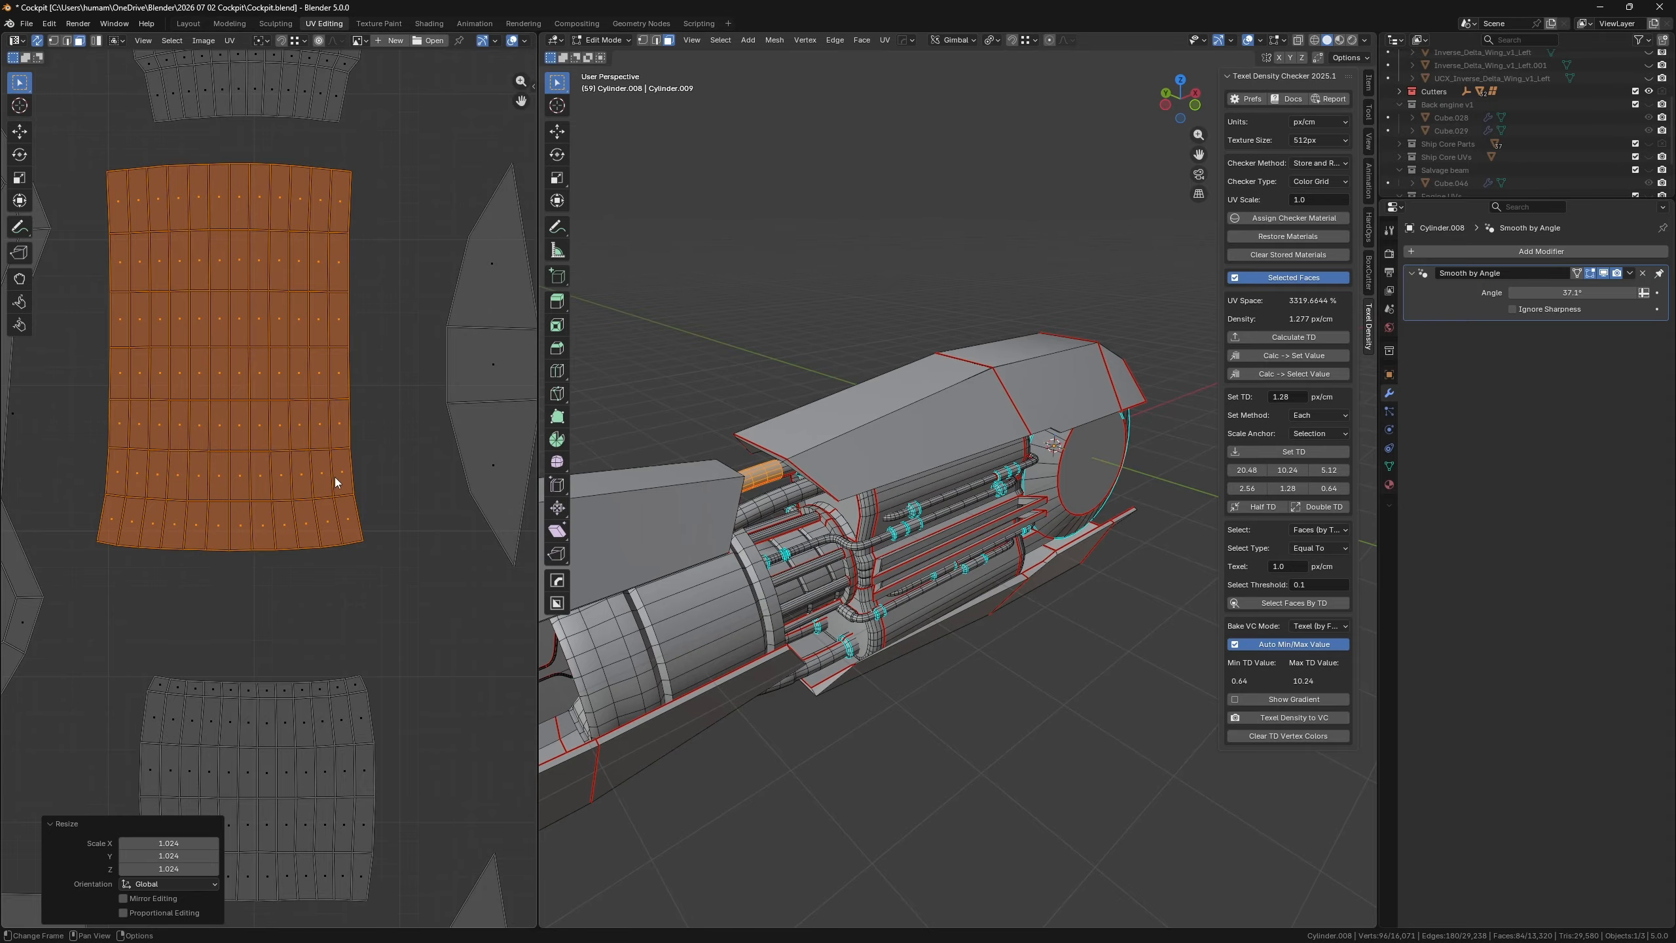
{"action": "key", "text": "g"}
{"action": "left_click", "coordinate": [356, 494]}
- Leave Edit Mode and export the selected mesh as FBX, overwriting LaserGun.fbx
{"action": "scroll", "coordinate": [1073, 562], "scroll_direction": "down", "scroll_amount": 3}
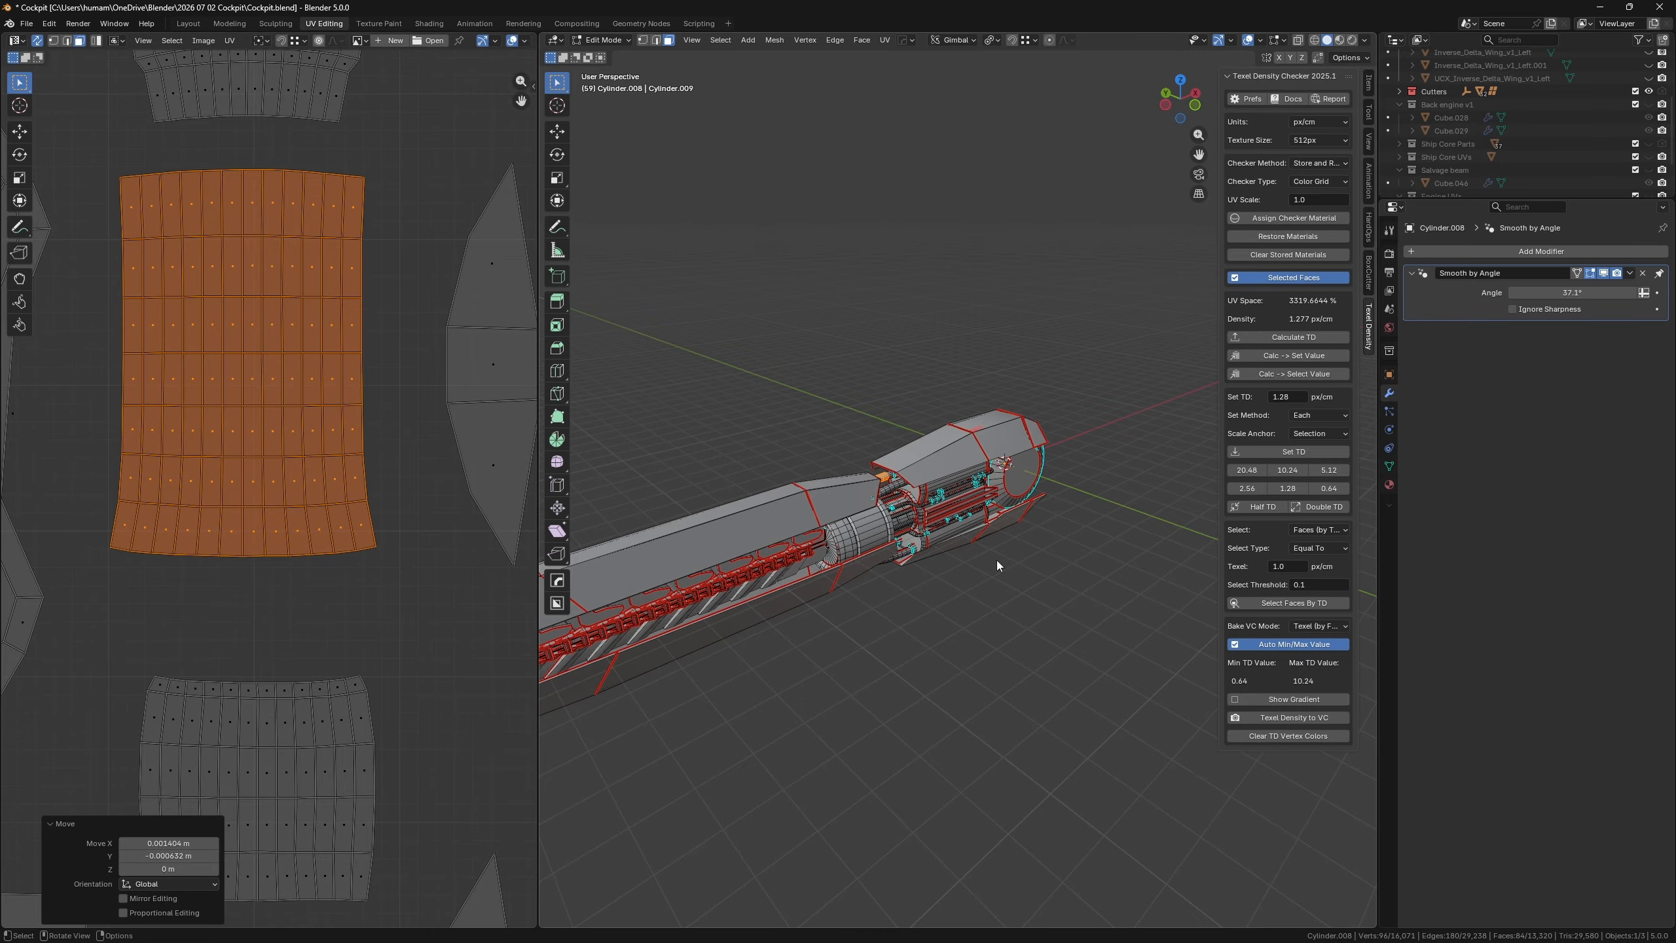
{"action": "key", "text": "Tab"}
{"action": "left_click", "coordinate": [25, 23]}
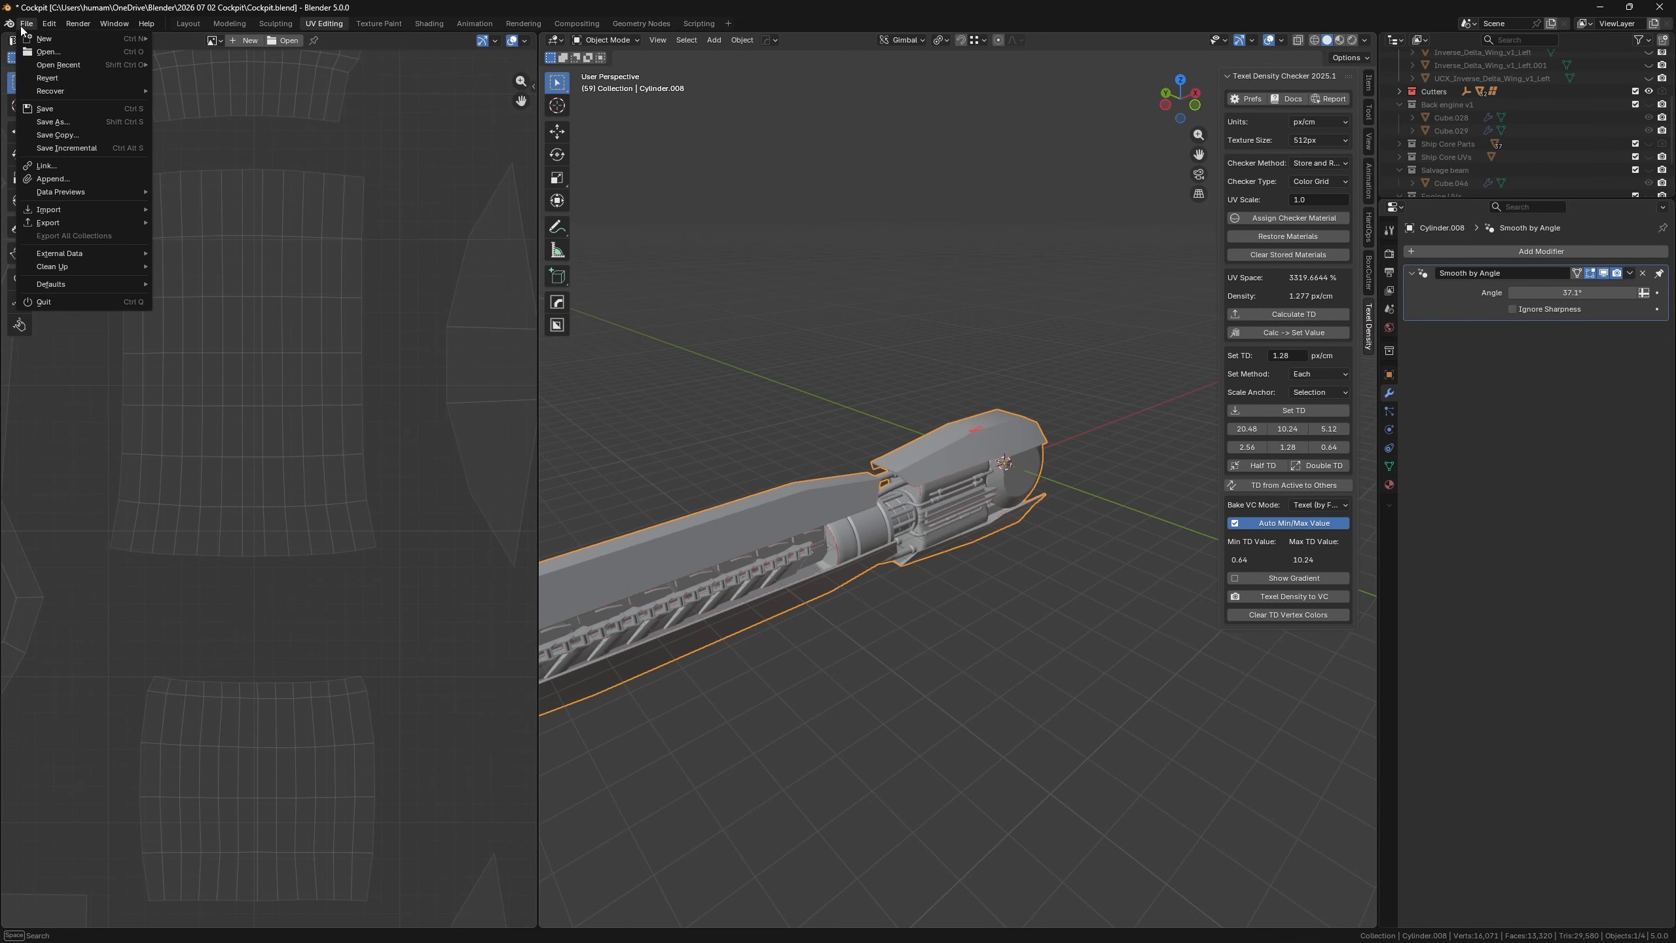
{"action": "mouse_move", "coordinate": [76, 221]}
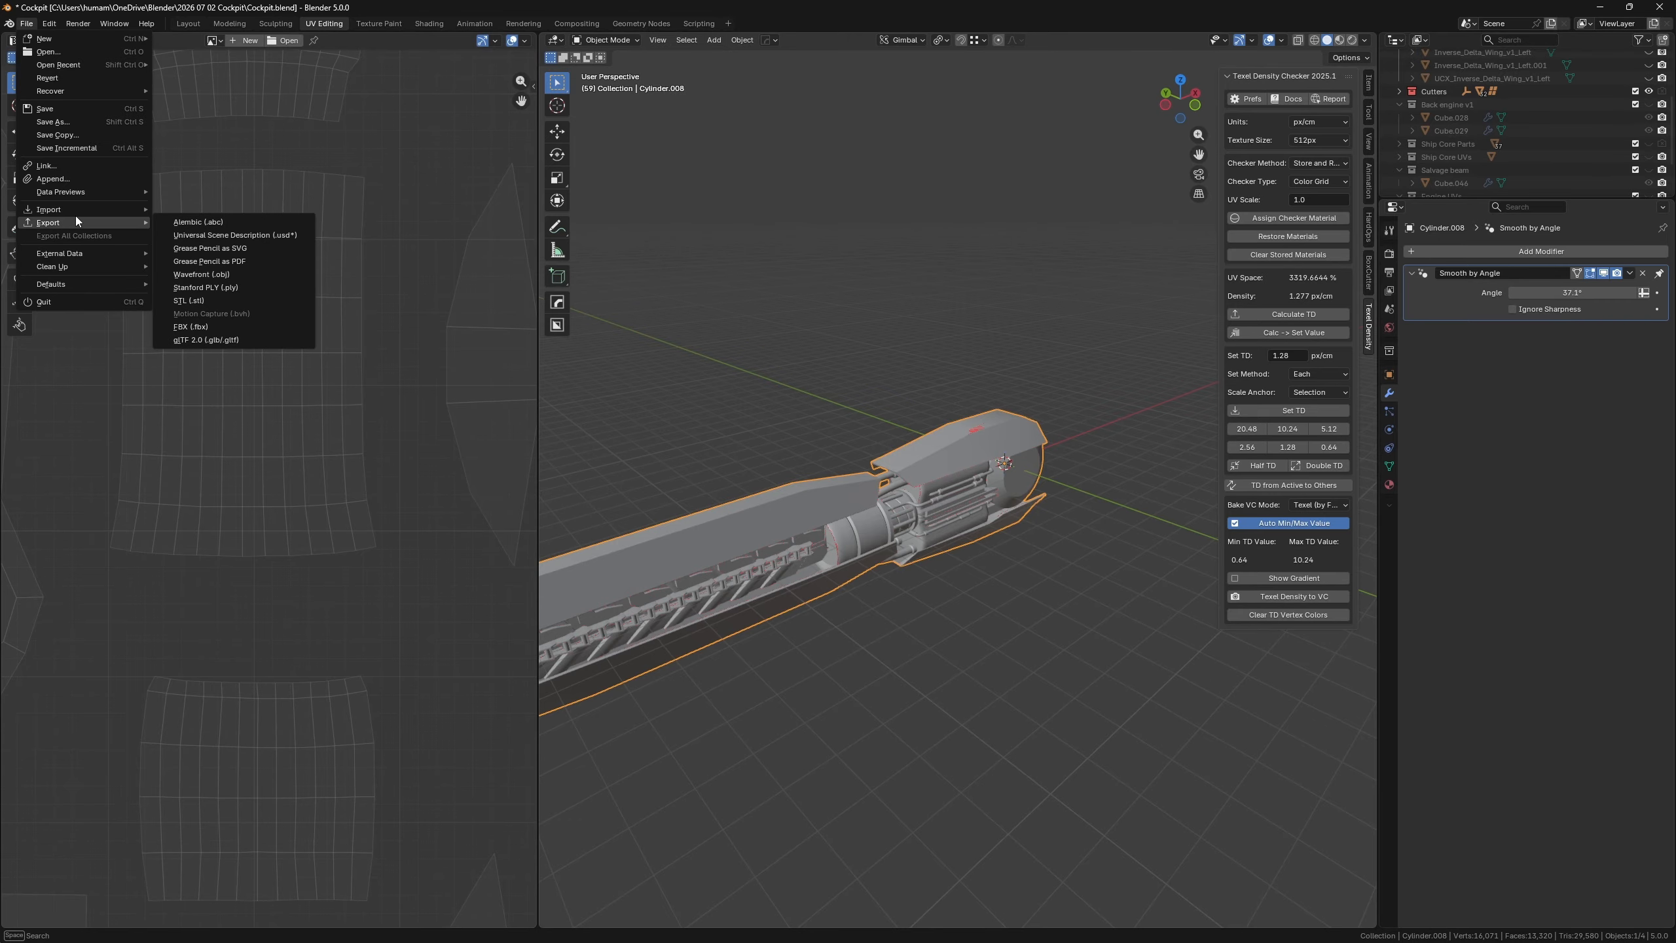
{"action": "left_click", "coordinate": [215, 326]}
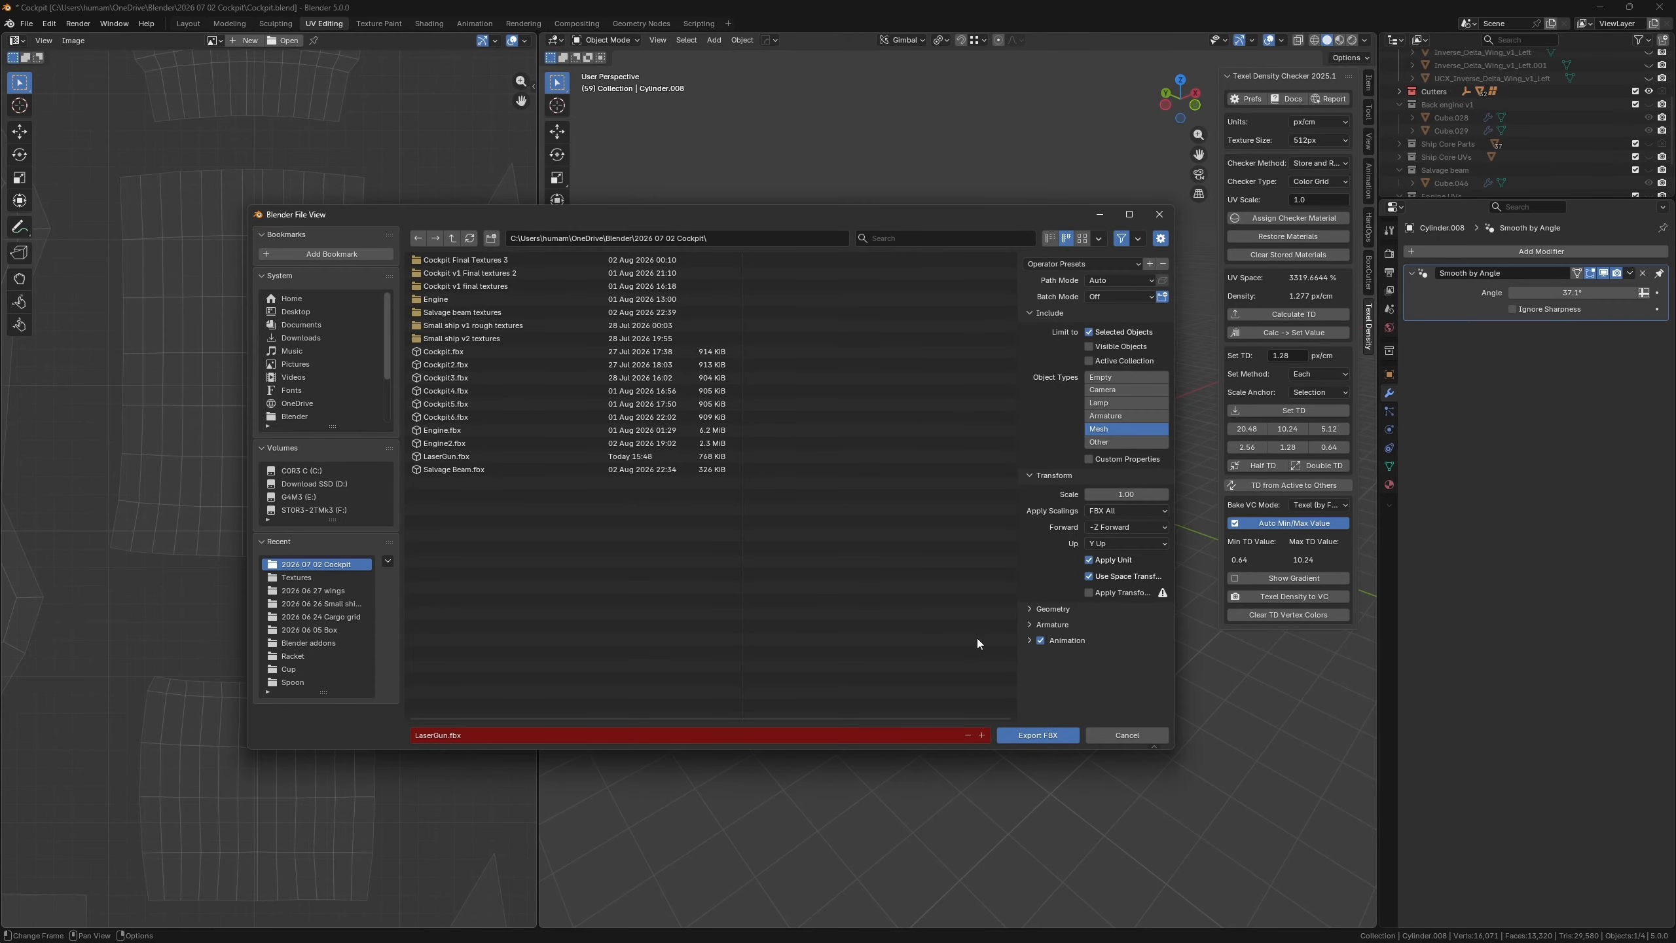
{"action": "left_click", "coordinate": [458, 460]}
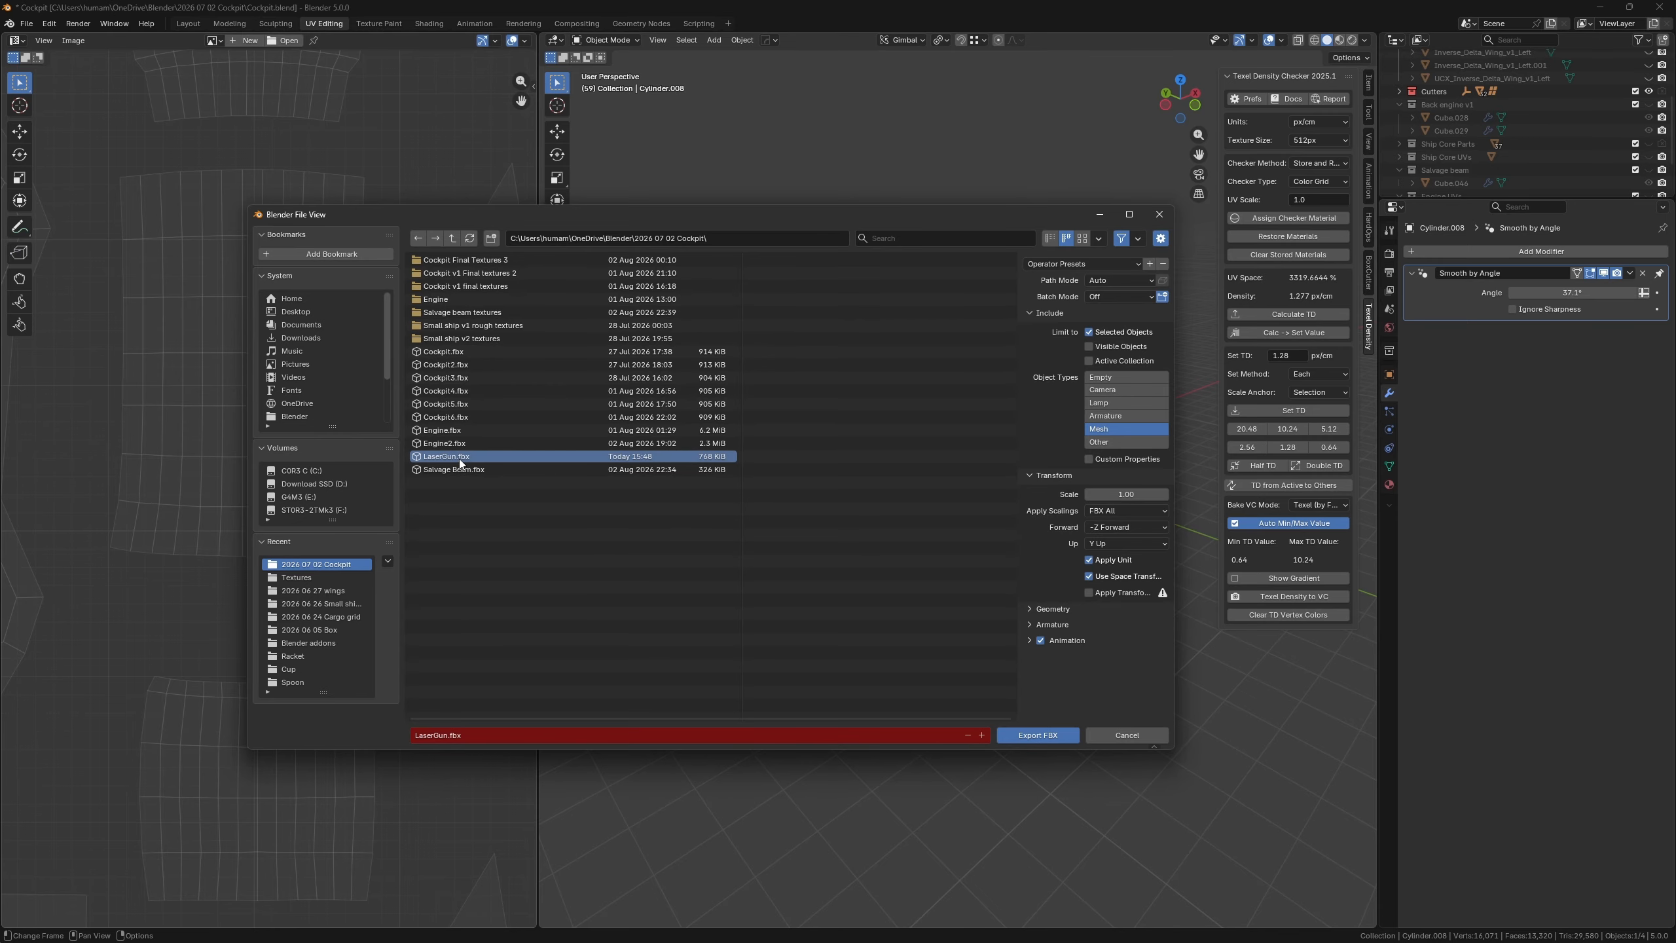
{"action": "left_click", "coordinate": [1040, 740]}
- Switch to Adobe Substance 3D Painter, reimport the mesh, and select Layer 1 to inspect the pipes and their UV islands
{"action": "left_click", "coordinate": [1606, 6]}
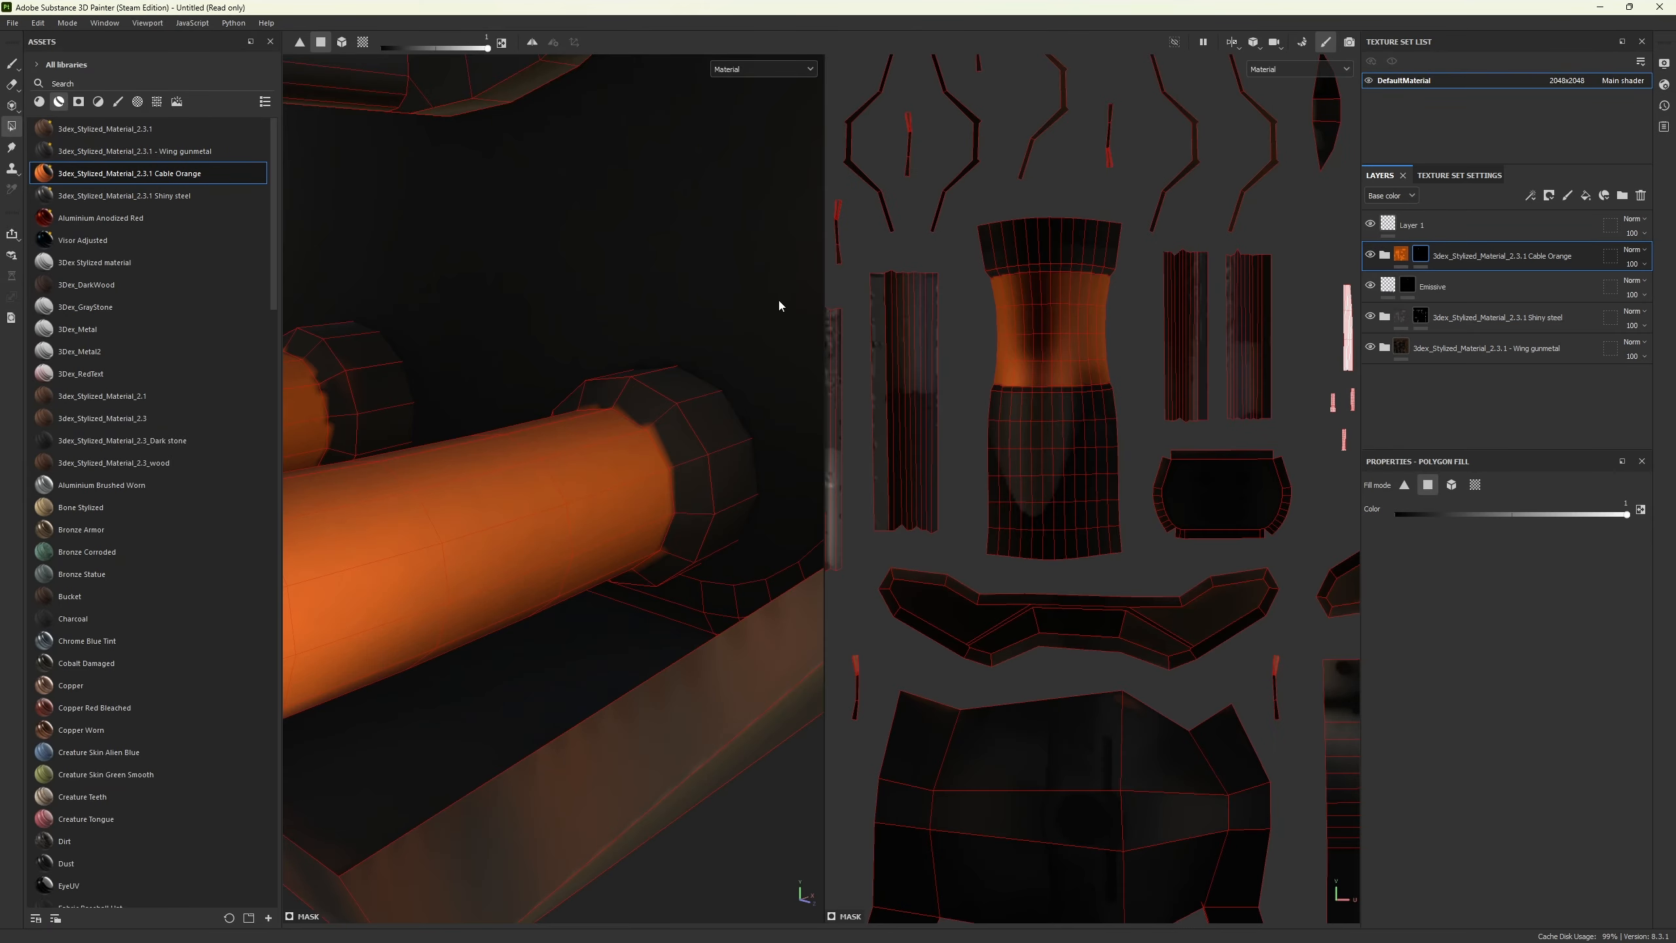
{"action": "left_click", "coordinate": [30, 24]}
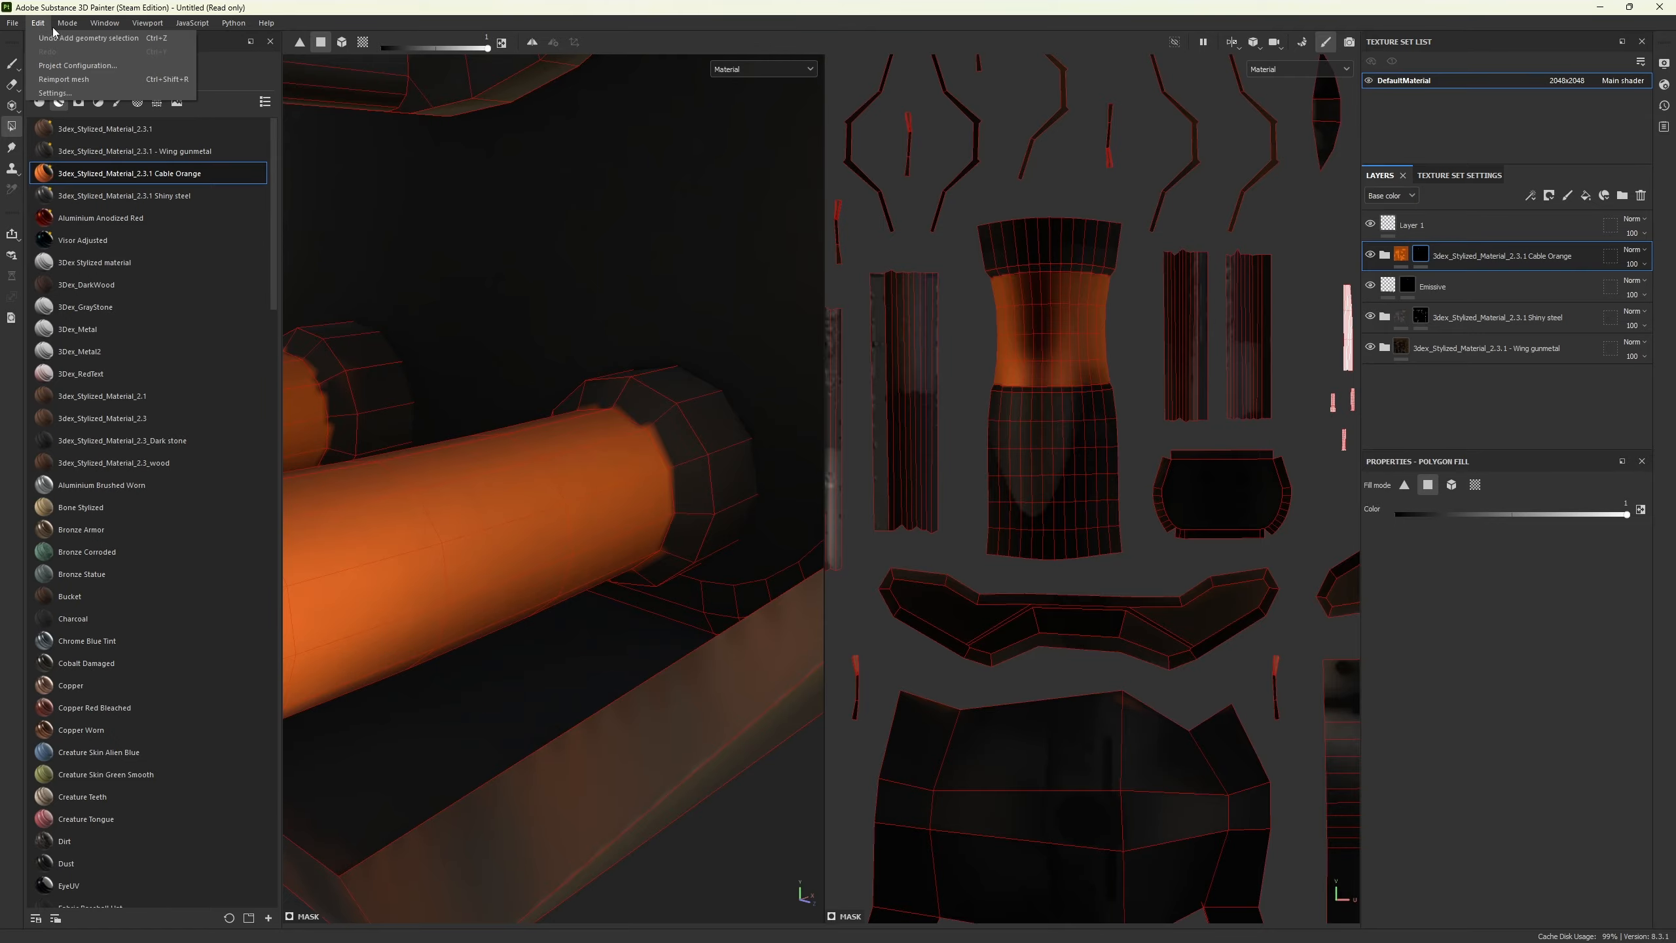
{"action": "left_click", "coordinate": [46, 77]}
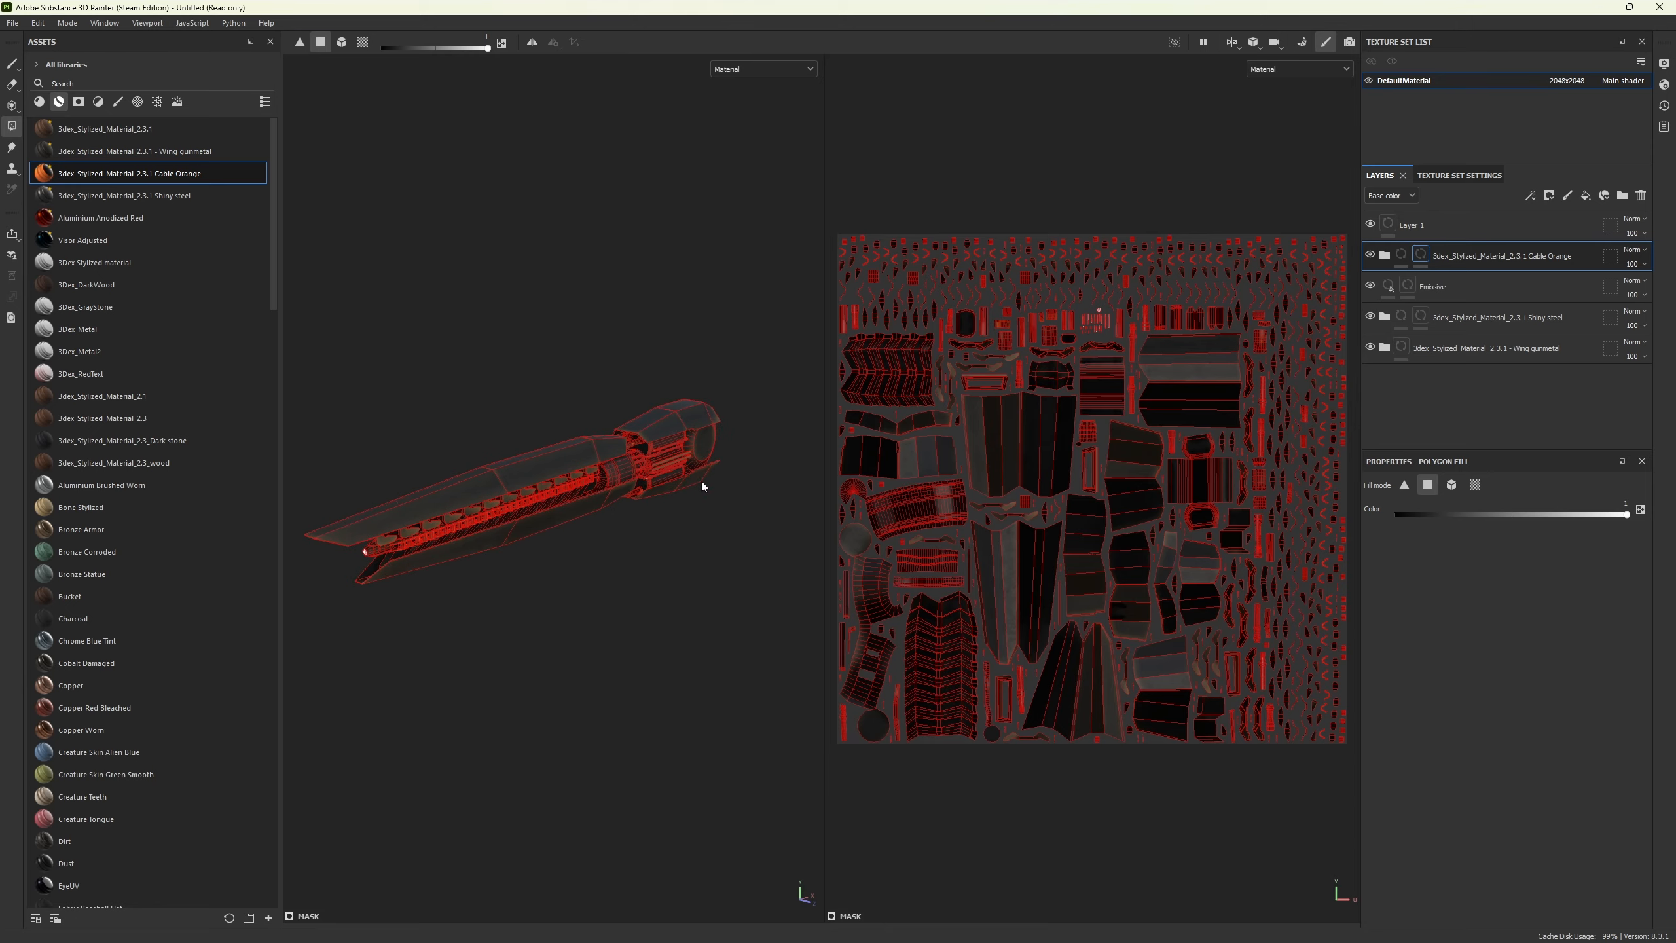
{"action": "scroll", "coordinate": [700, 487], "scroll_direction": "up", "scroll_amount": 5}
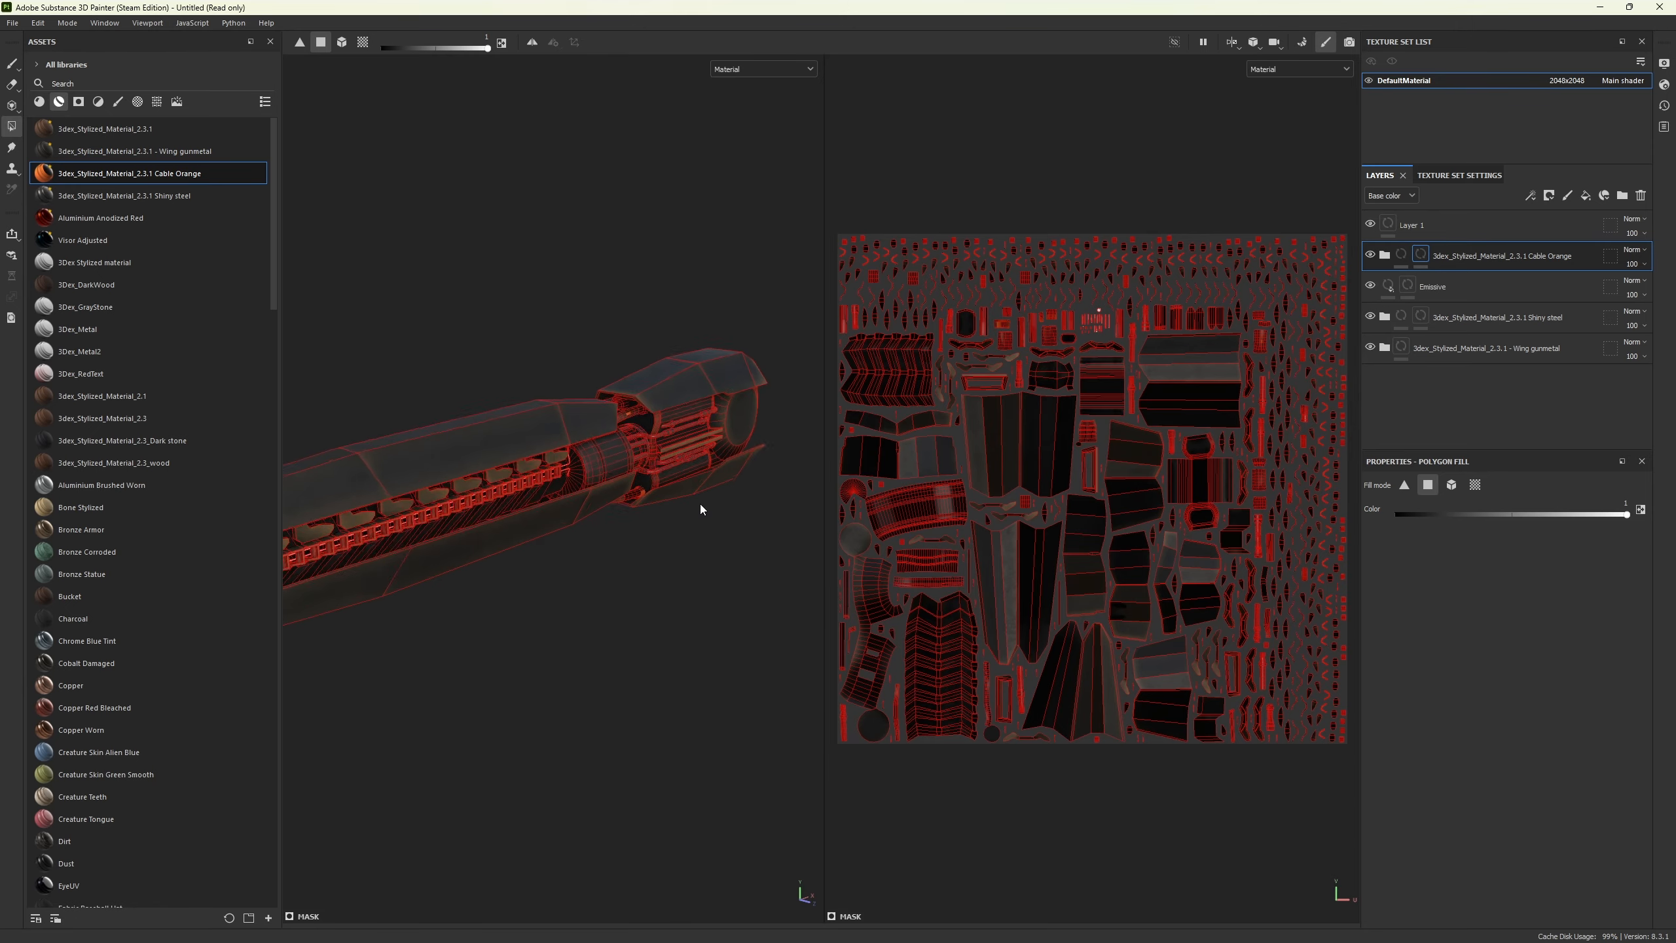
{"action": "left_click", "coordinate": [1391, 226]}
{"action": "key", "text": "1"}
{"action": "scroll", "coordinate": [628, 660], "scroll_direction": "up", "scroll_amount": 8}
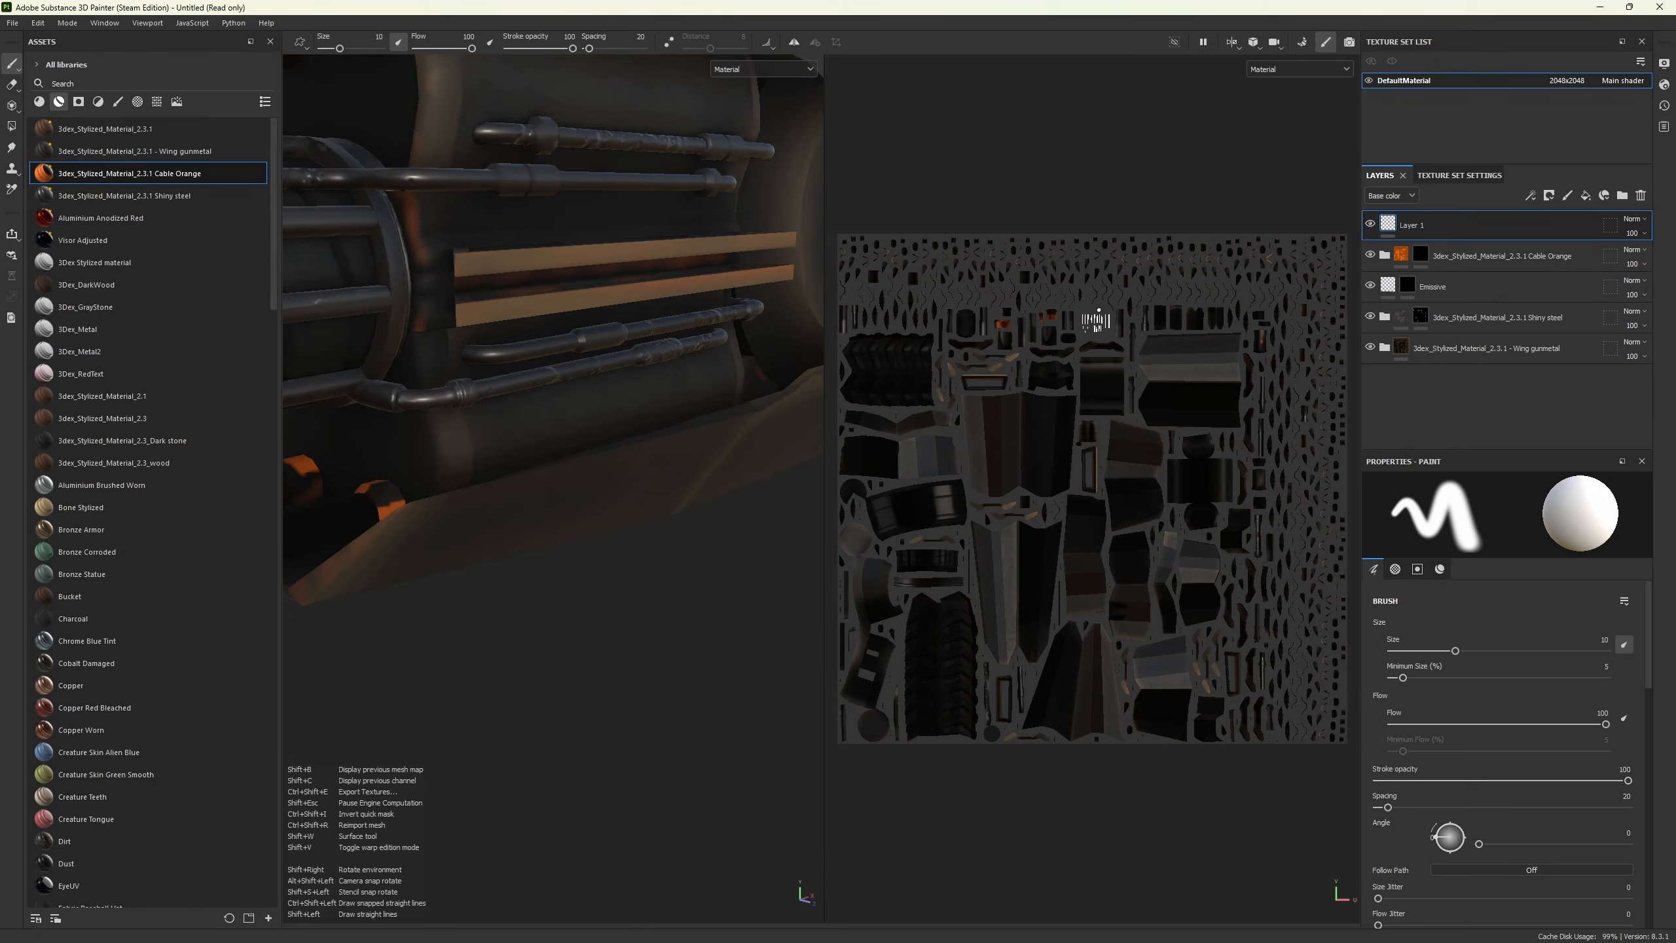
{"action": "scroll", "coordinate": [973, 454], "scroll_direction": "up", "scroll_amount": 10}
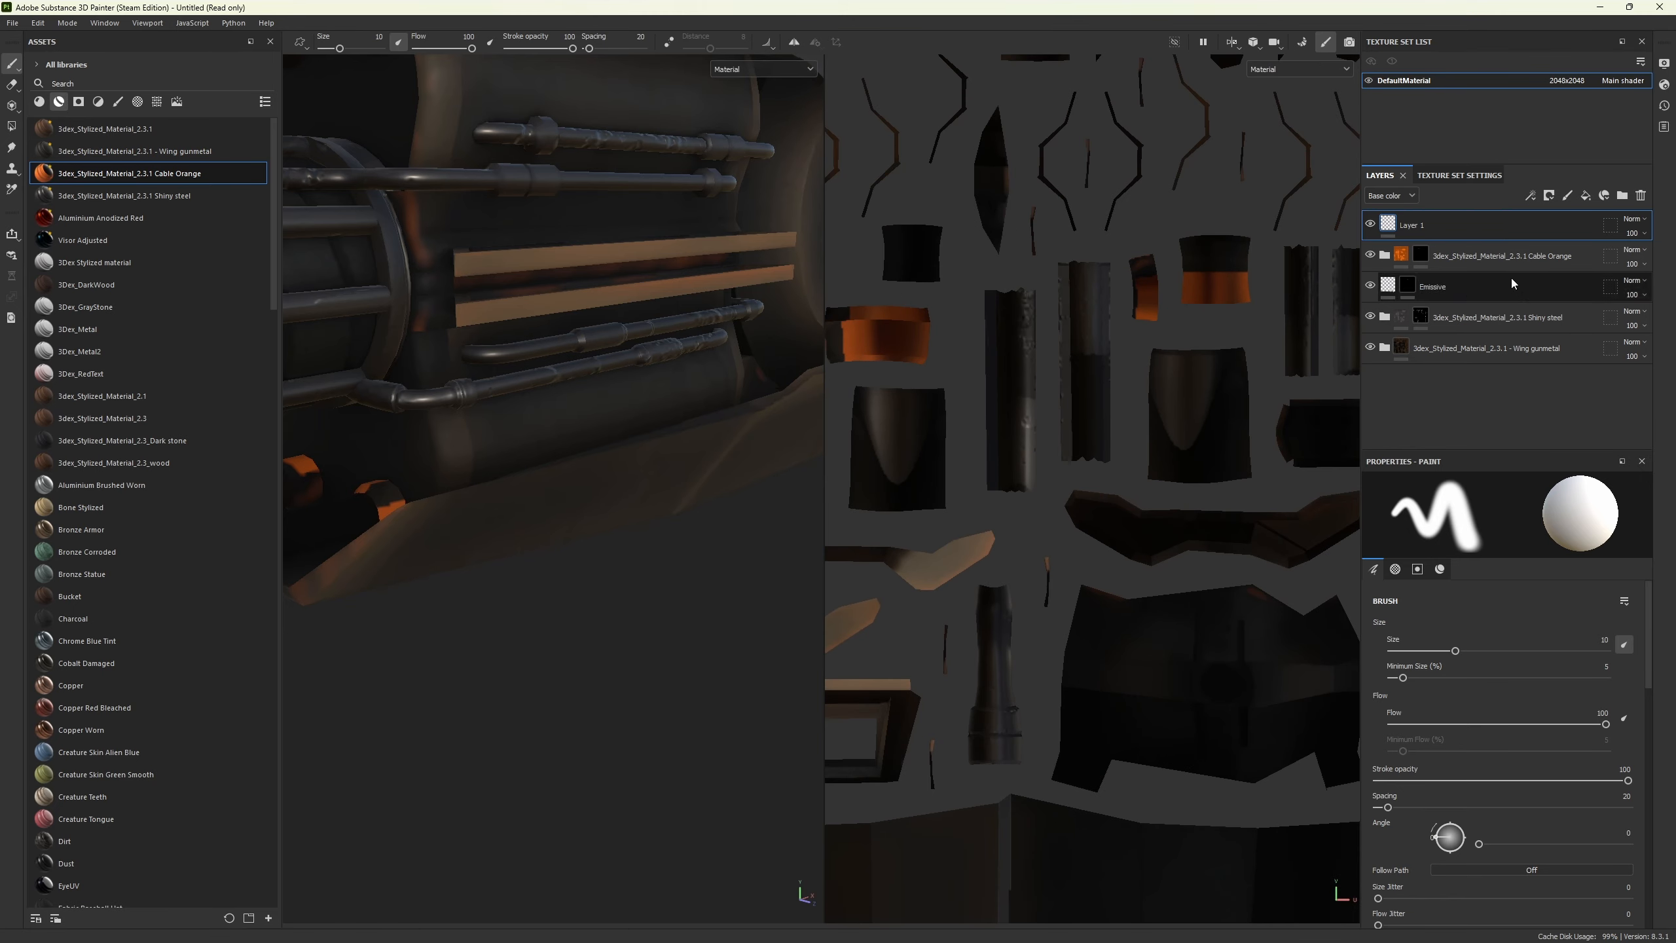
- Clear the mask of the 3dex_Stylized_Material_2.3.1 Cable Orange layer
{"action": "left_click", "coordinate": [1423, 257]}
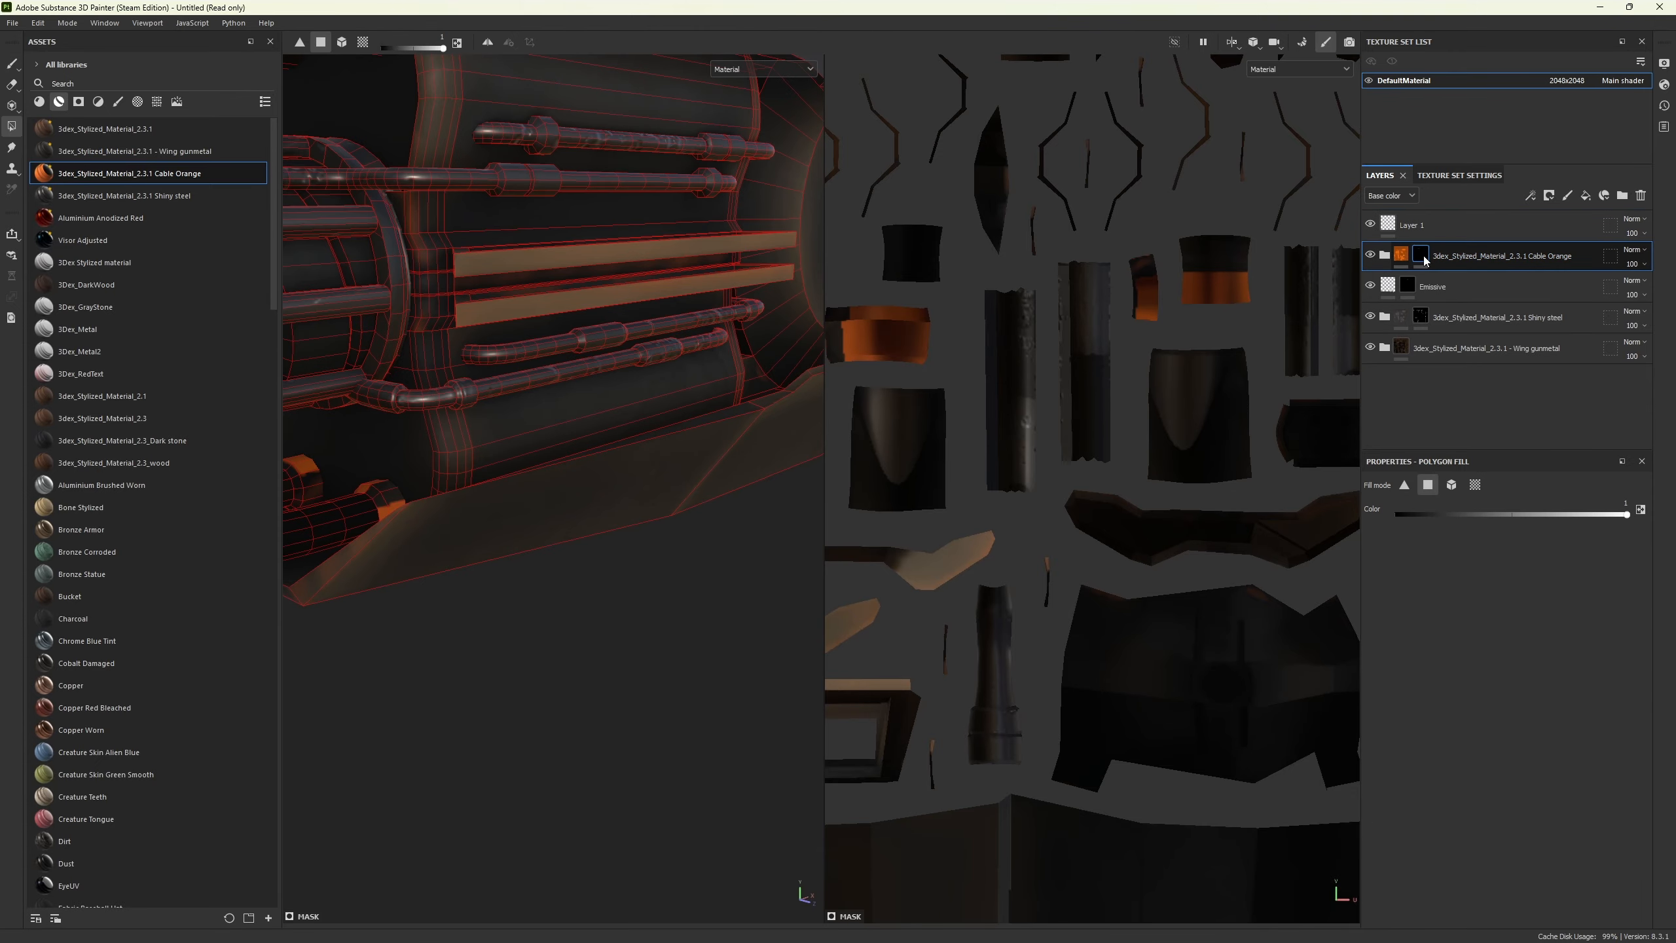
{"action": "mouse_move", "coordinate": [1428, 258]}
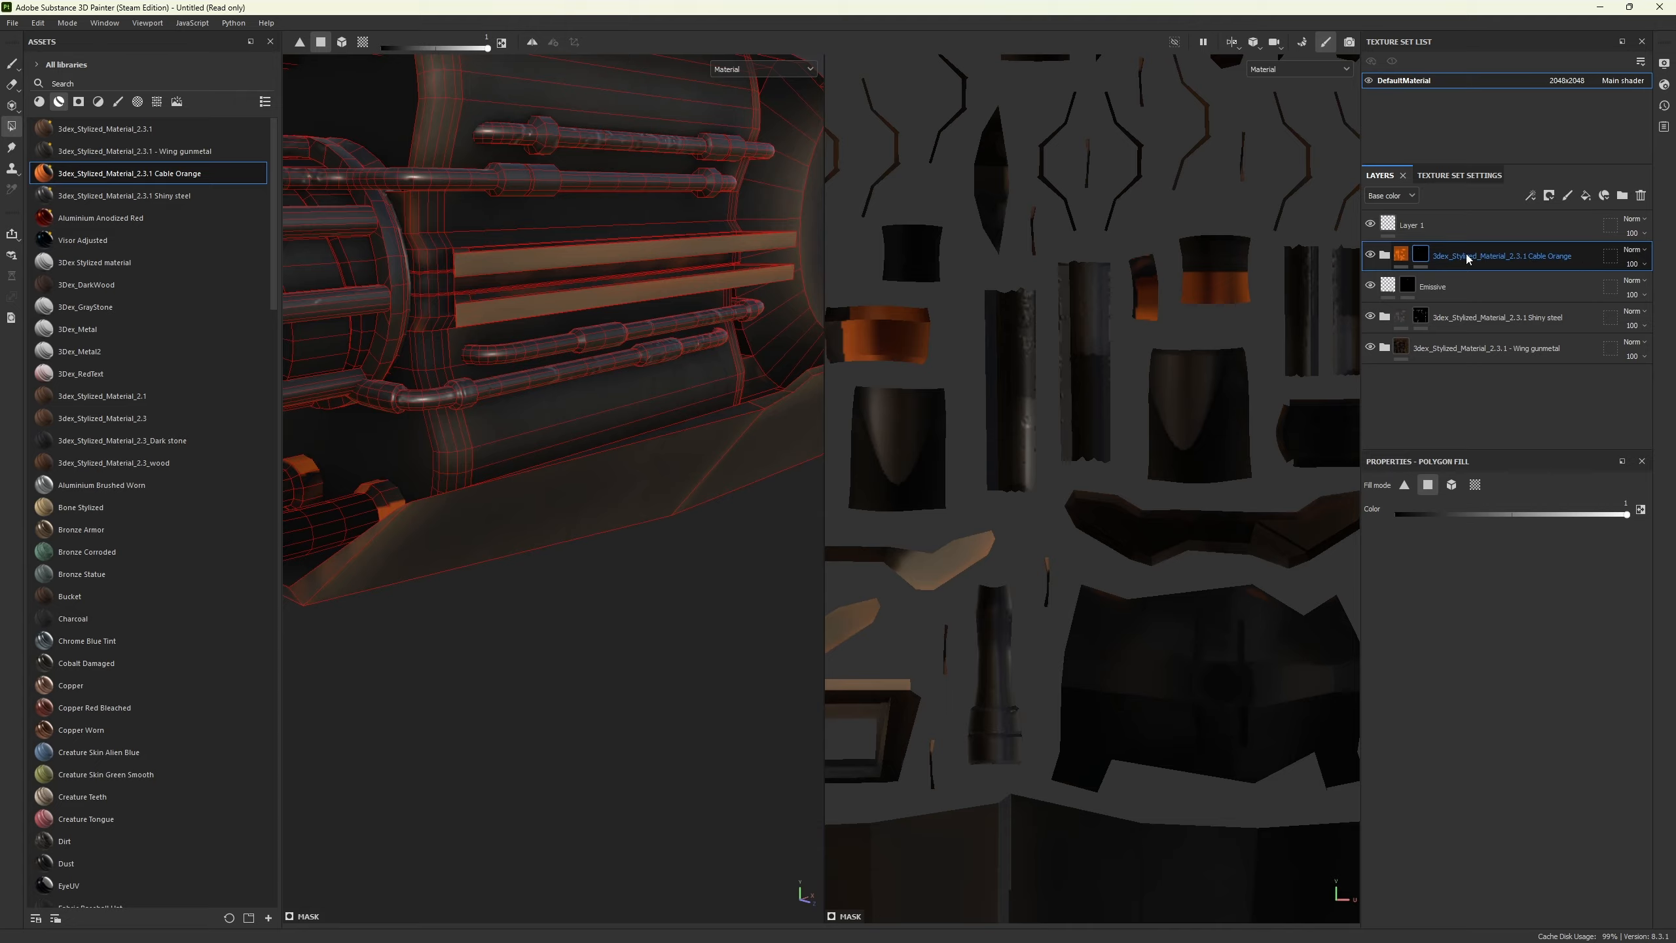
{"action": "right_click", "coordinate": [1428, 257]}
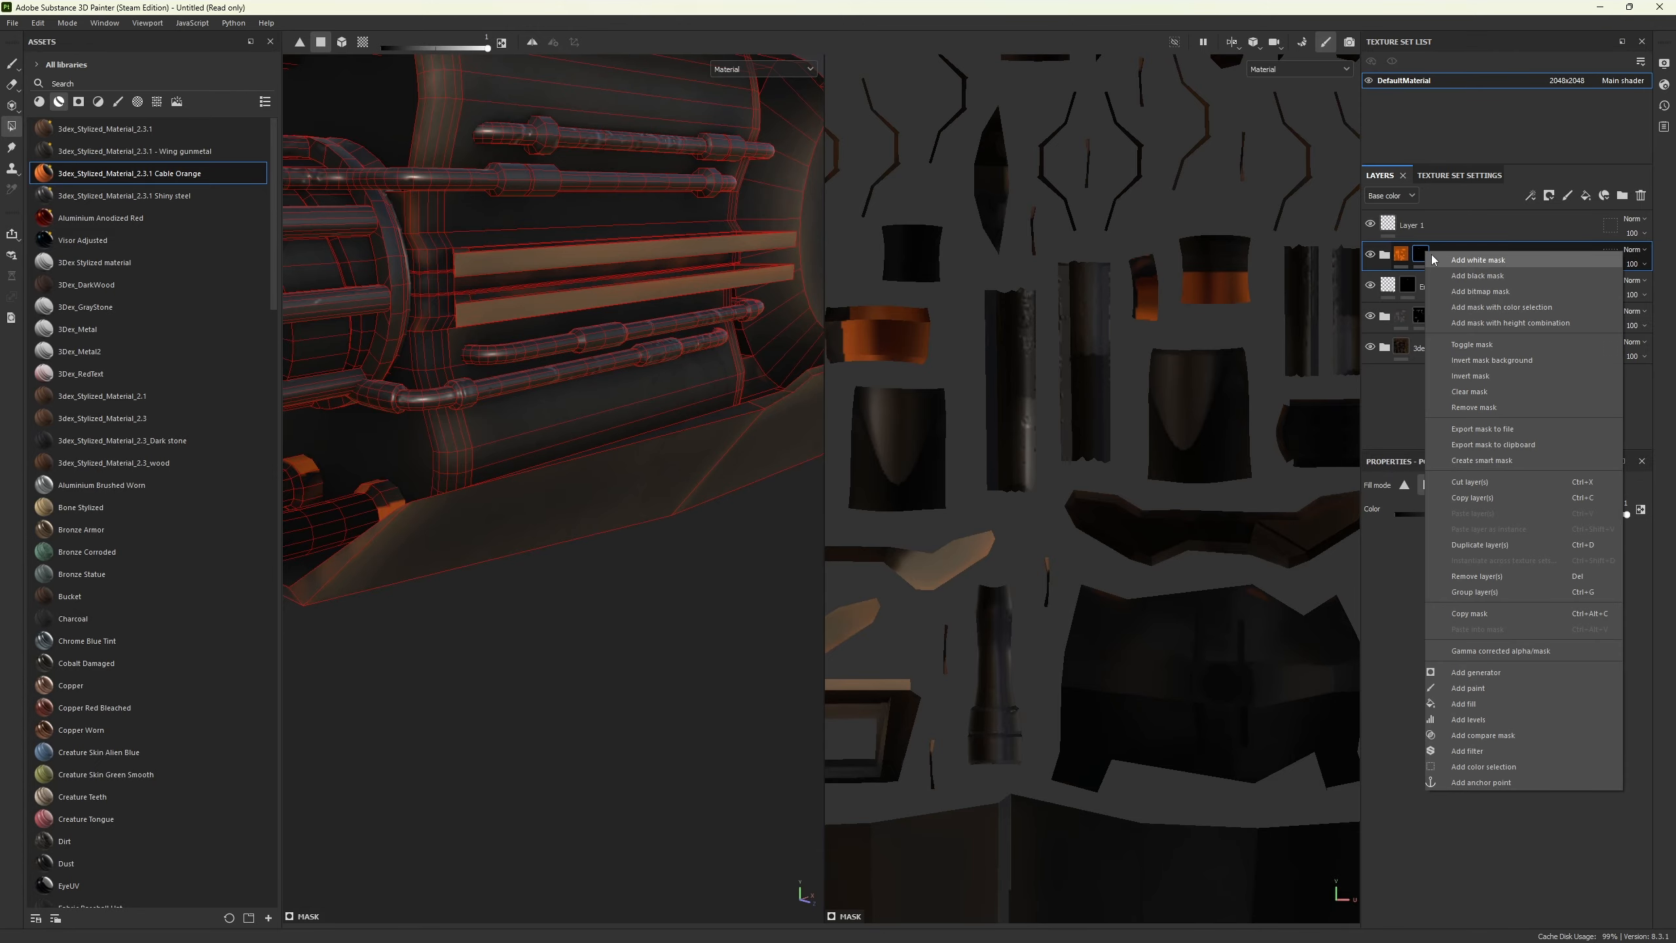
{"action": "left_click", "coordinate": [1483, 389]}
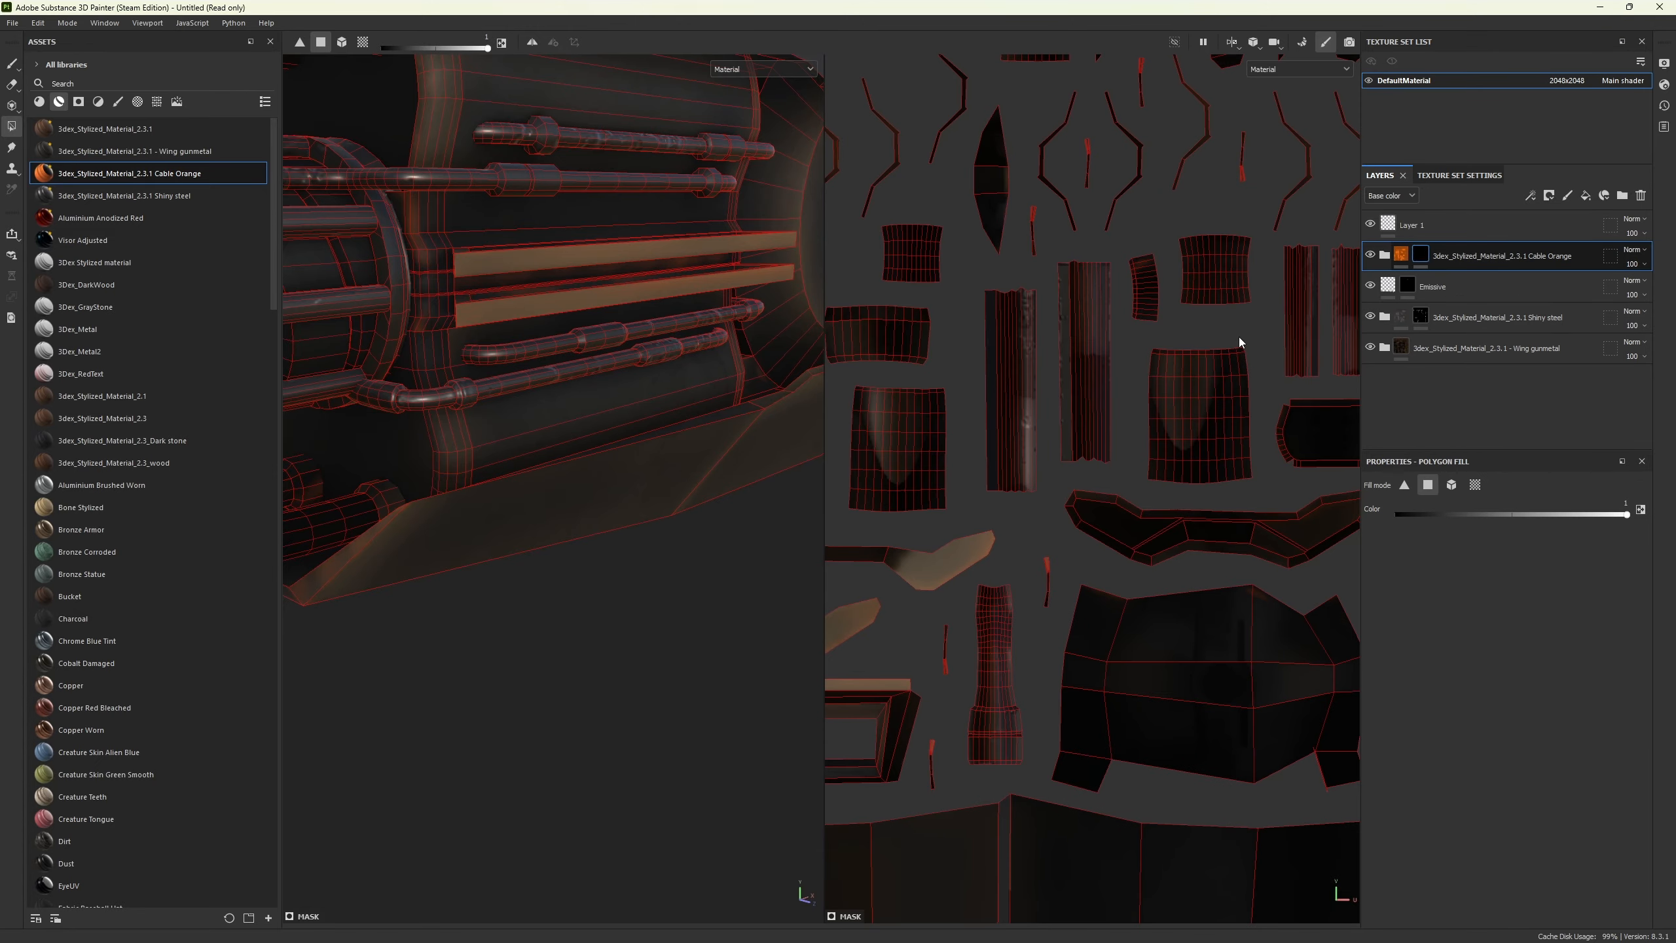
- Polygon-fill the two separate pipe bands above the large pipe end pieces in the UV layout with Cable Orange
{"action": "key", "text": "shift"}
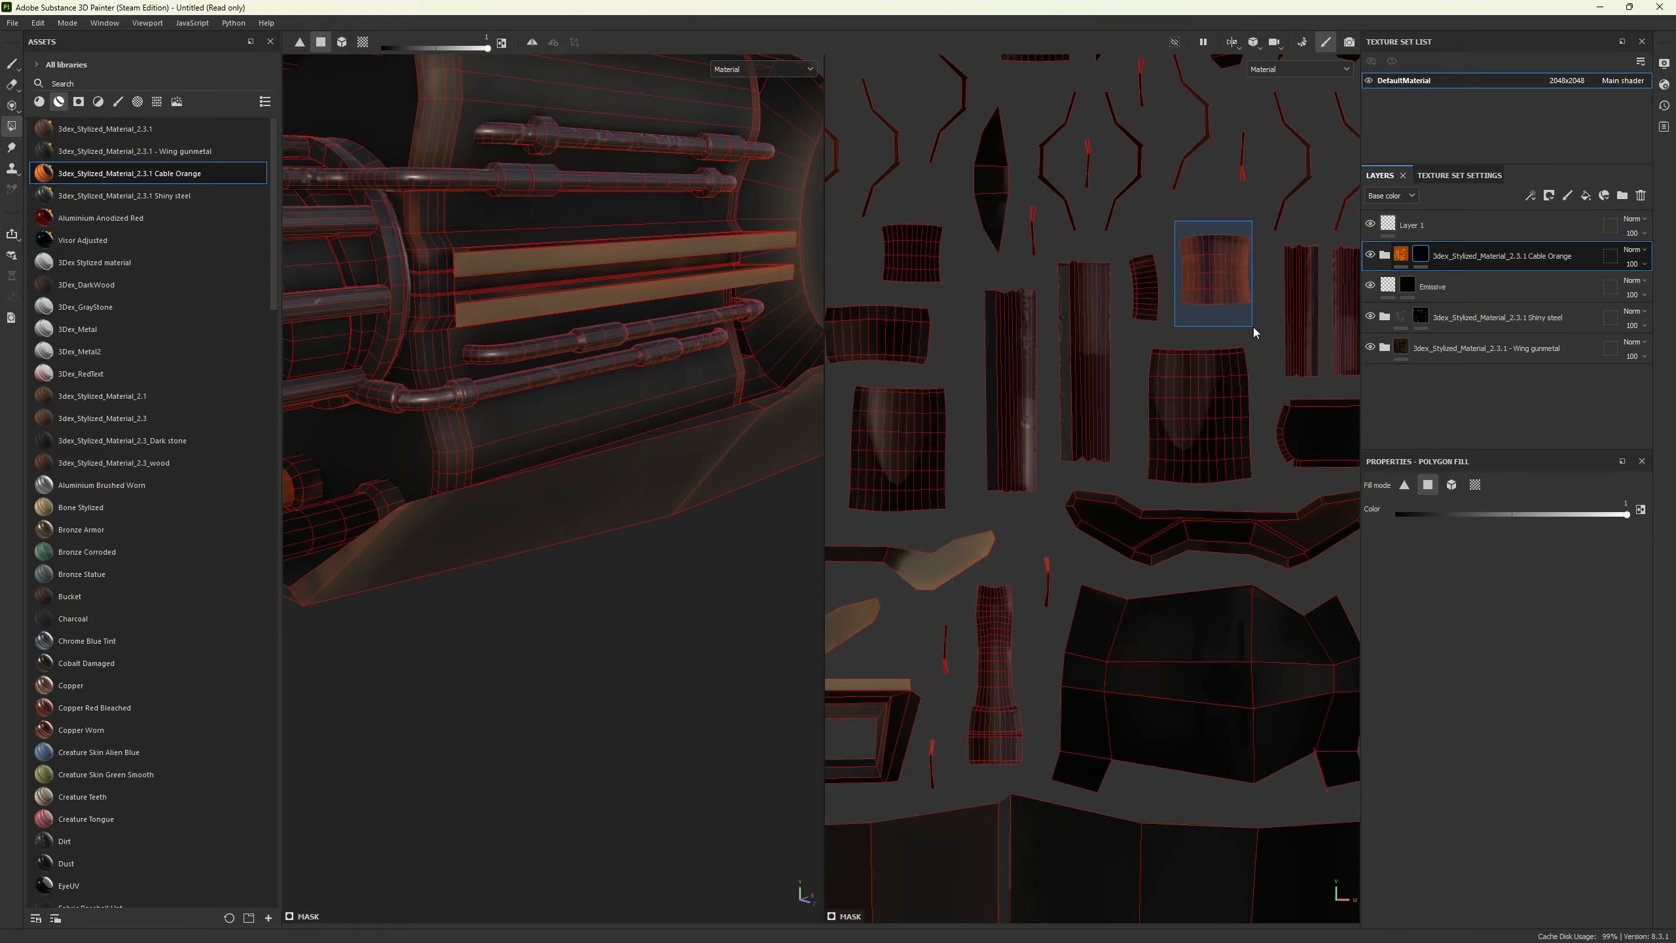
{"action": "key", "text": "shift"}
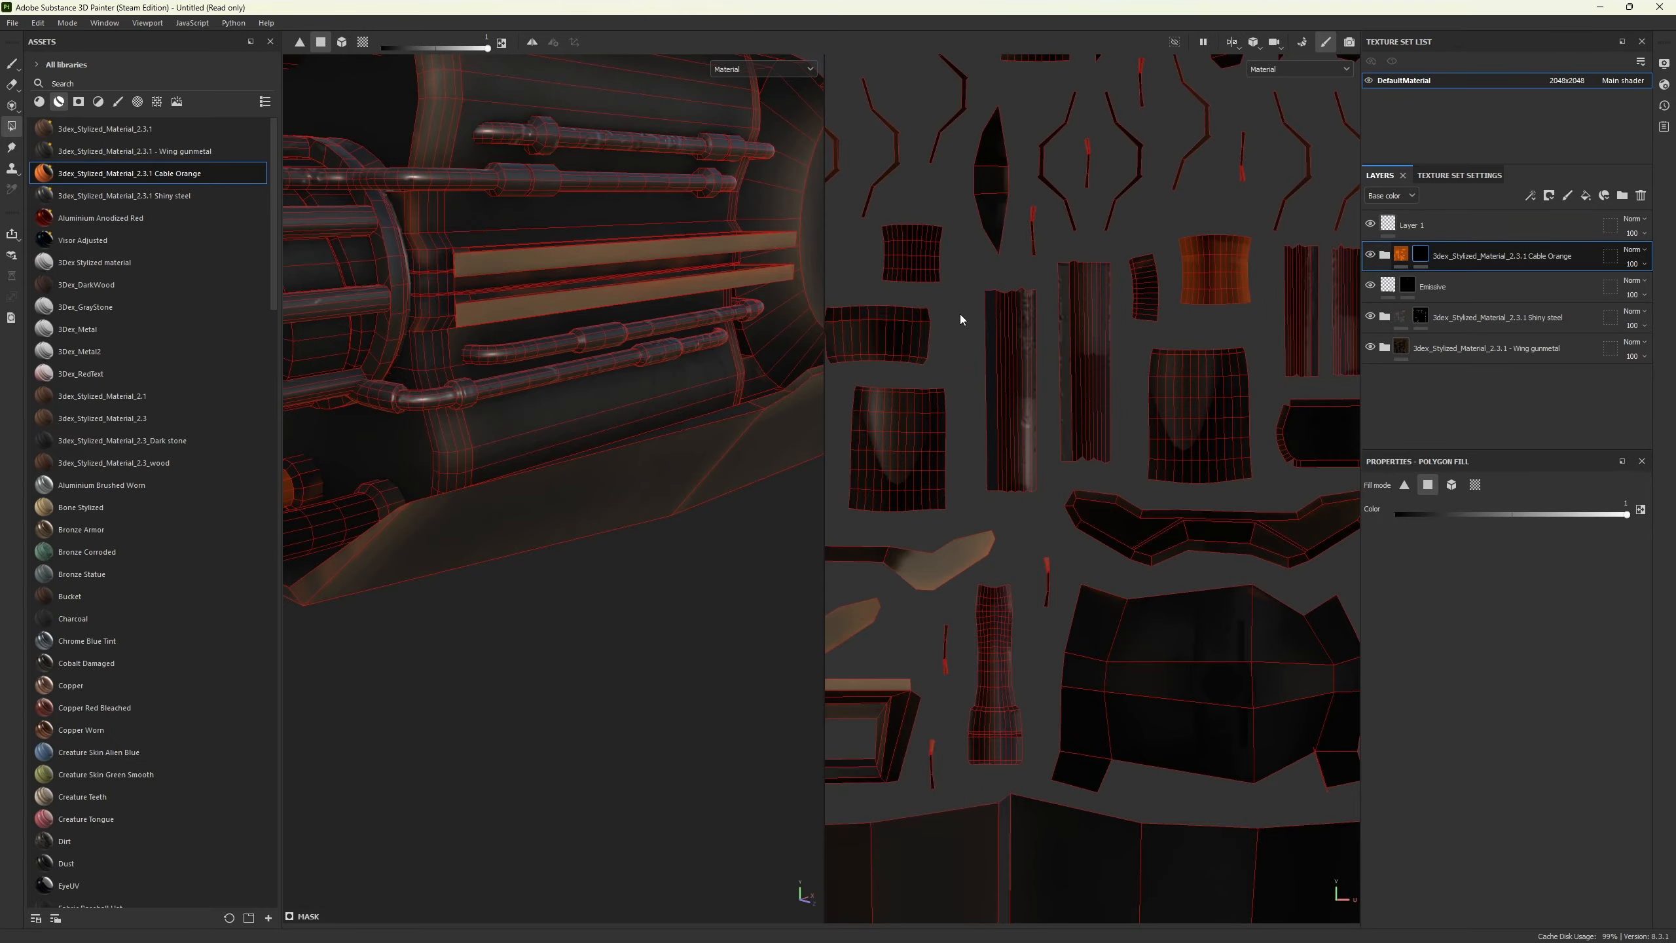
{"action": "left_click", "coordinate": [934, 277]}
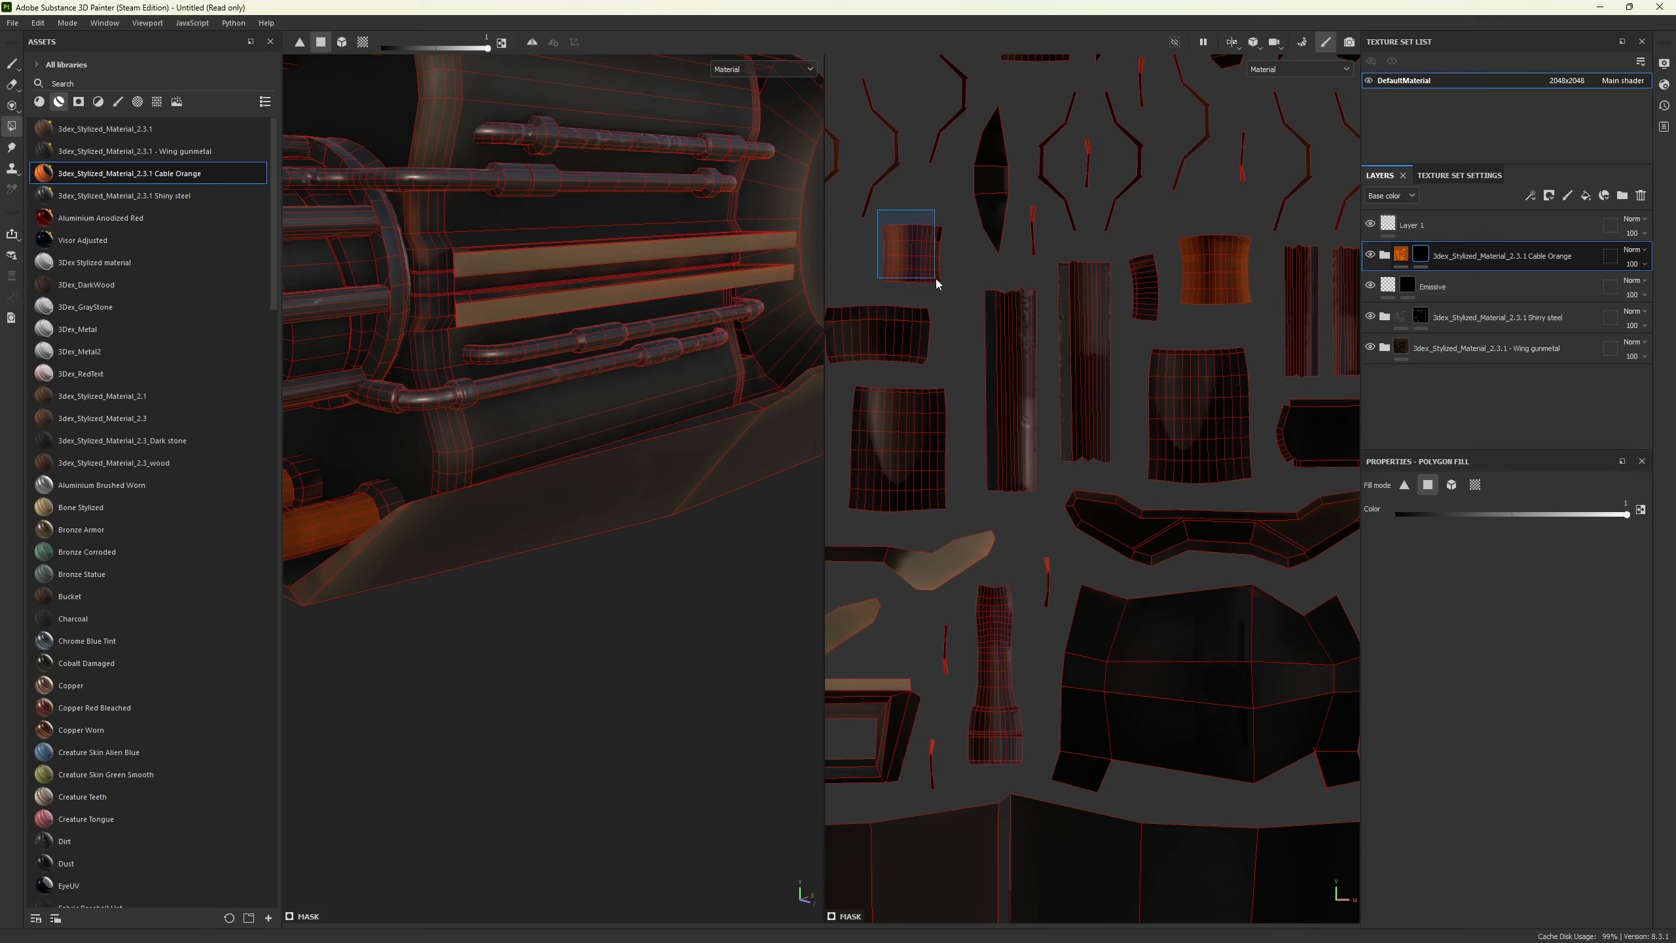
- Polygon-fill the two remaining pipe band islands, stacked in the column of pipe UVs, into the Cable Orange mask
{"action": "scroll", "coordinate": [1178, 508], "scroll_direction": "down", "scroll_amount": 8}
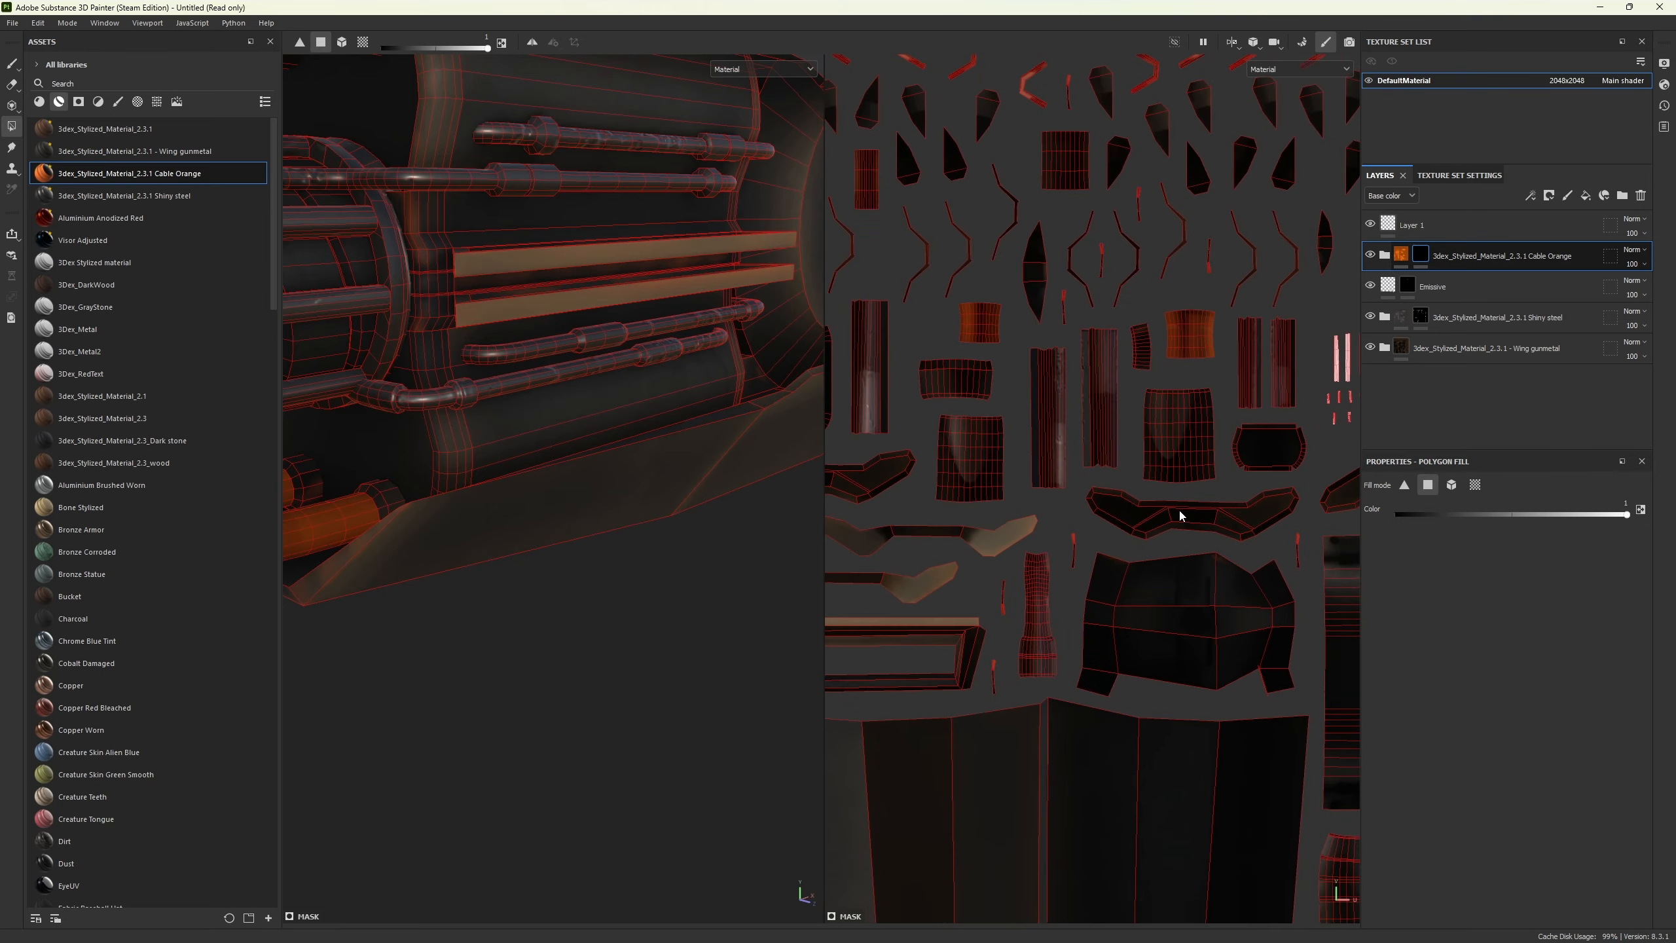
{"action": "scroll", "coordinate": [1280, 718], "scroll_direction": "up", "scroll_amount": 8}
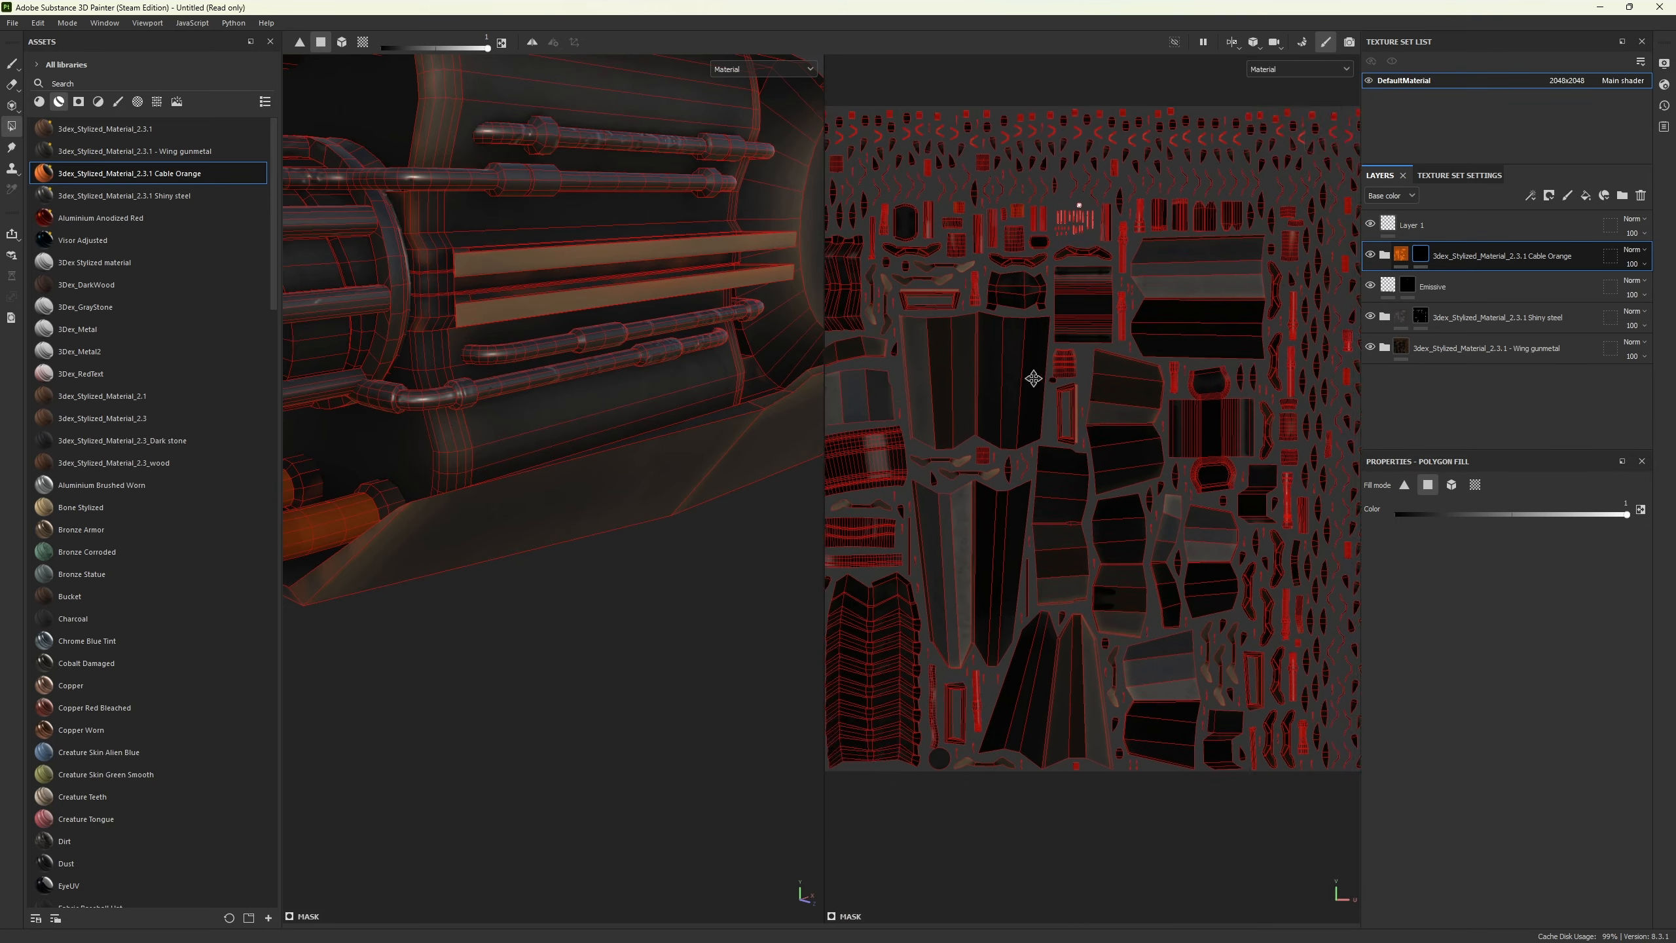
{"action": "scroll", "coordinate": [1055, 413], "scroll_direction": "up", "scroll_amount": 3}
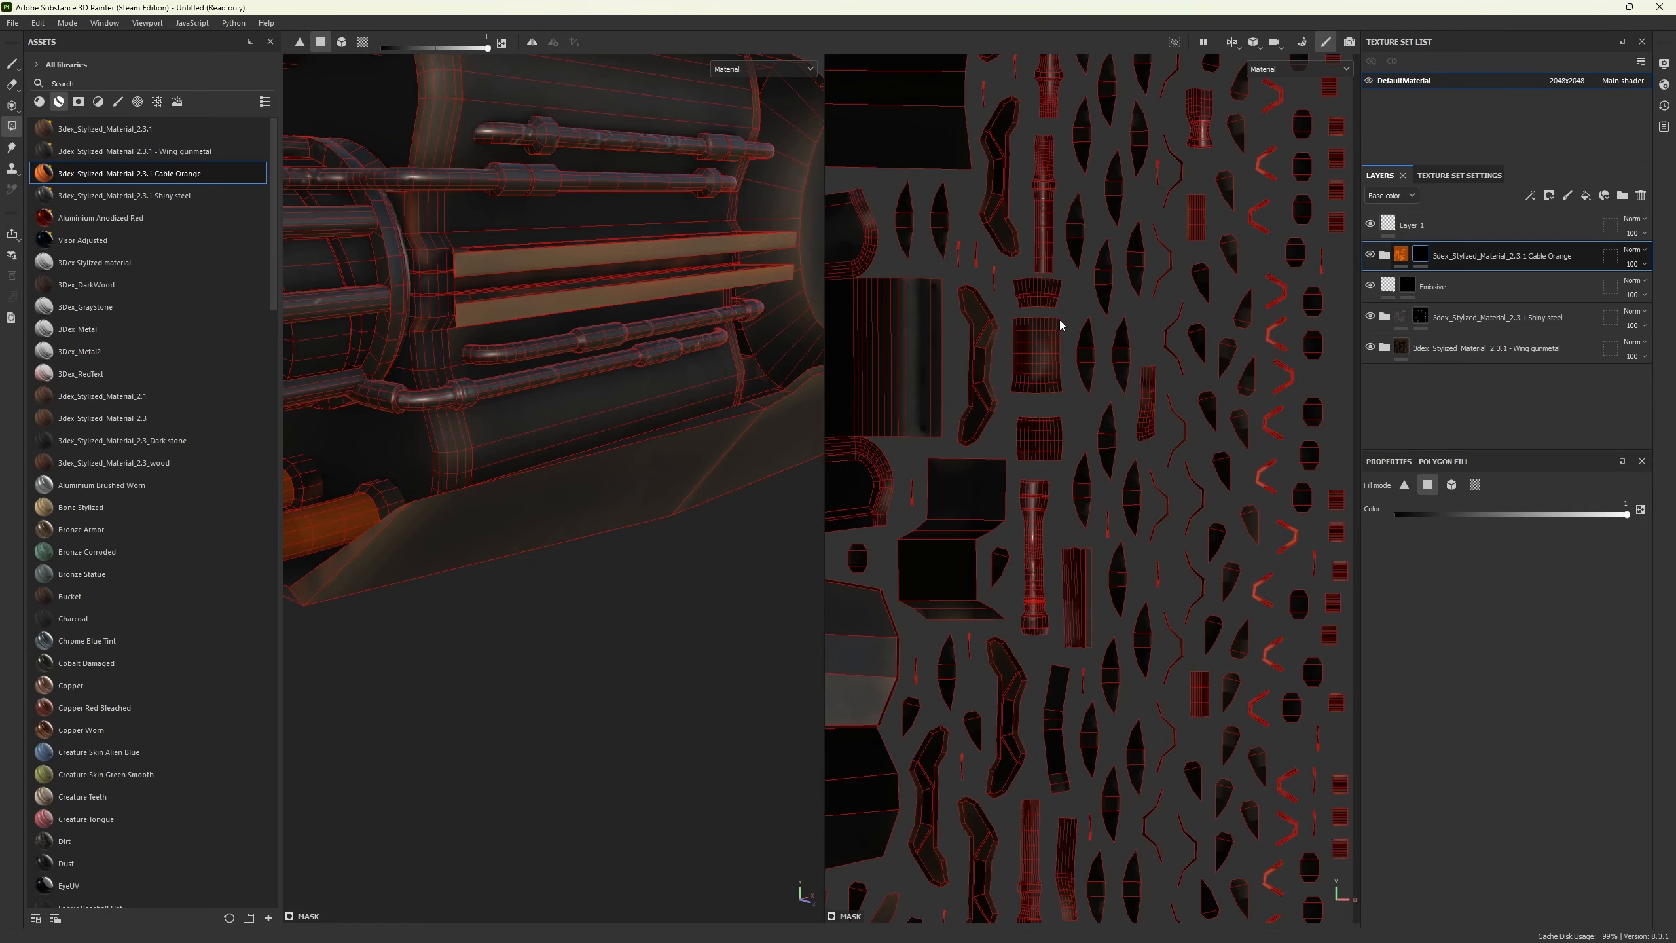
{"action": "left_click_drag", "start_coordinate": [1028, 397], "coordinate": [1068, 441]}
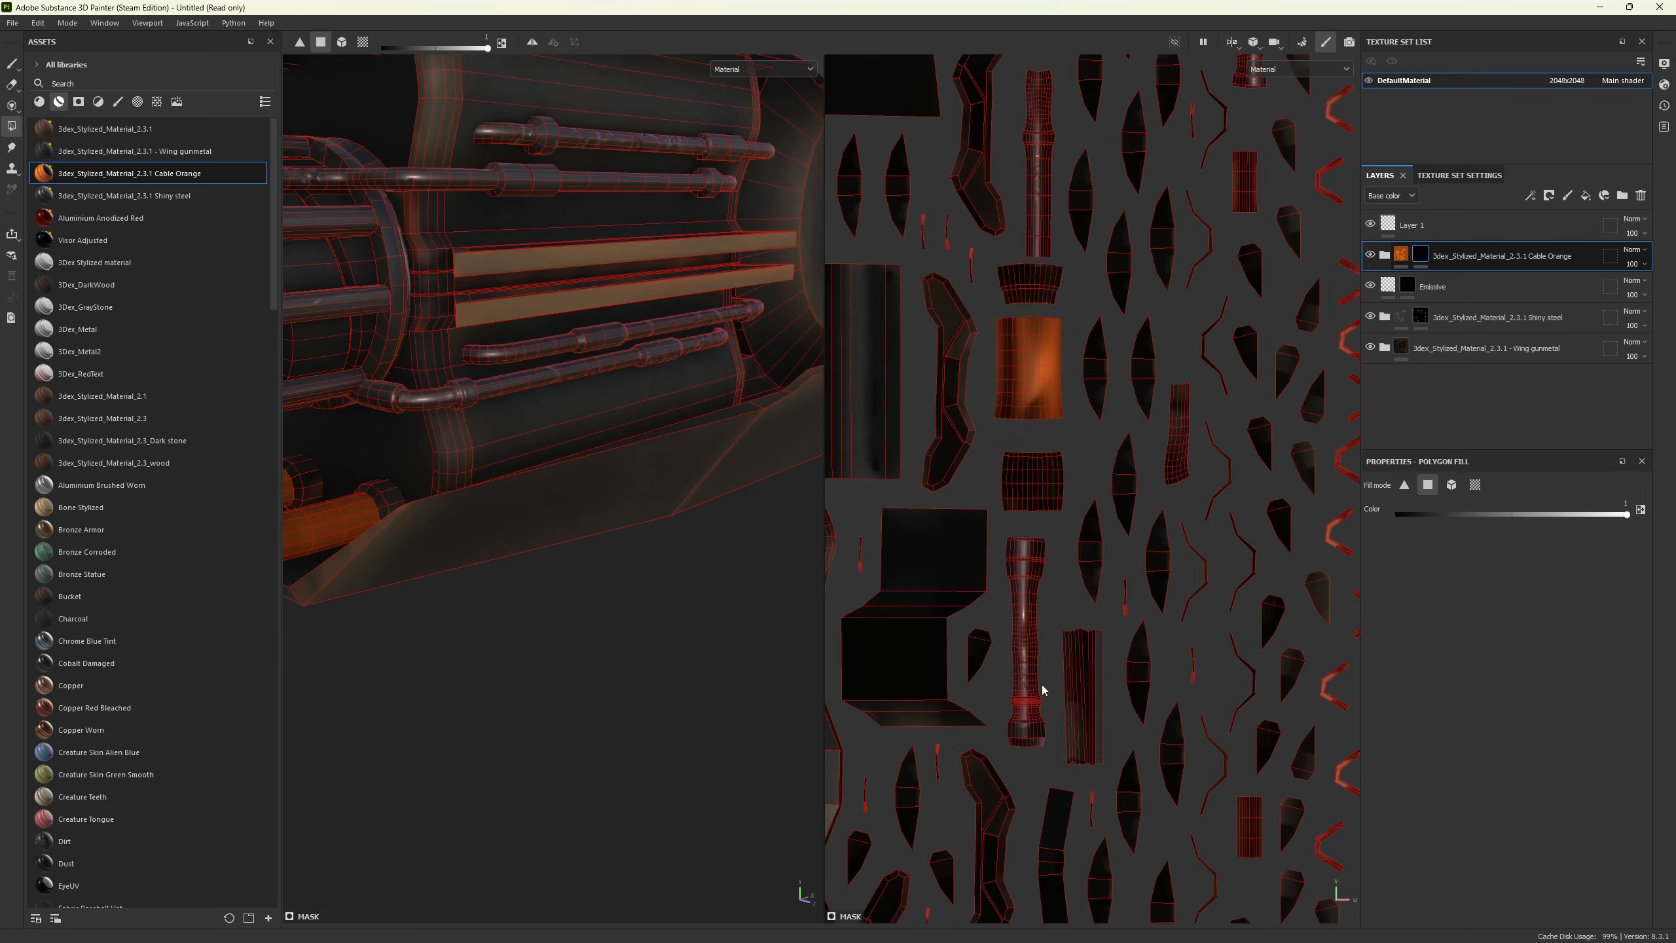
{"action": "scroll", "coordinate": [1049, 693], "scroll_direction": "down", "scroll_amount": 5}
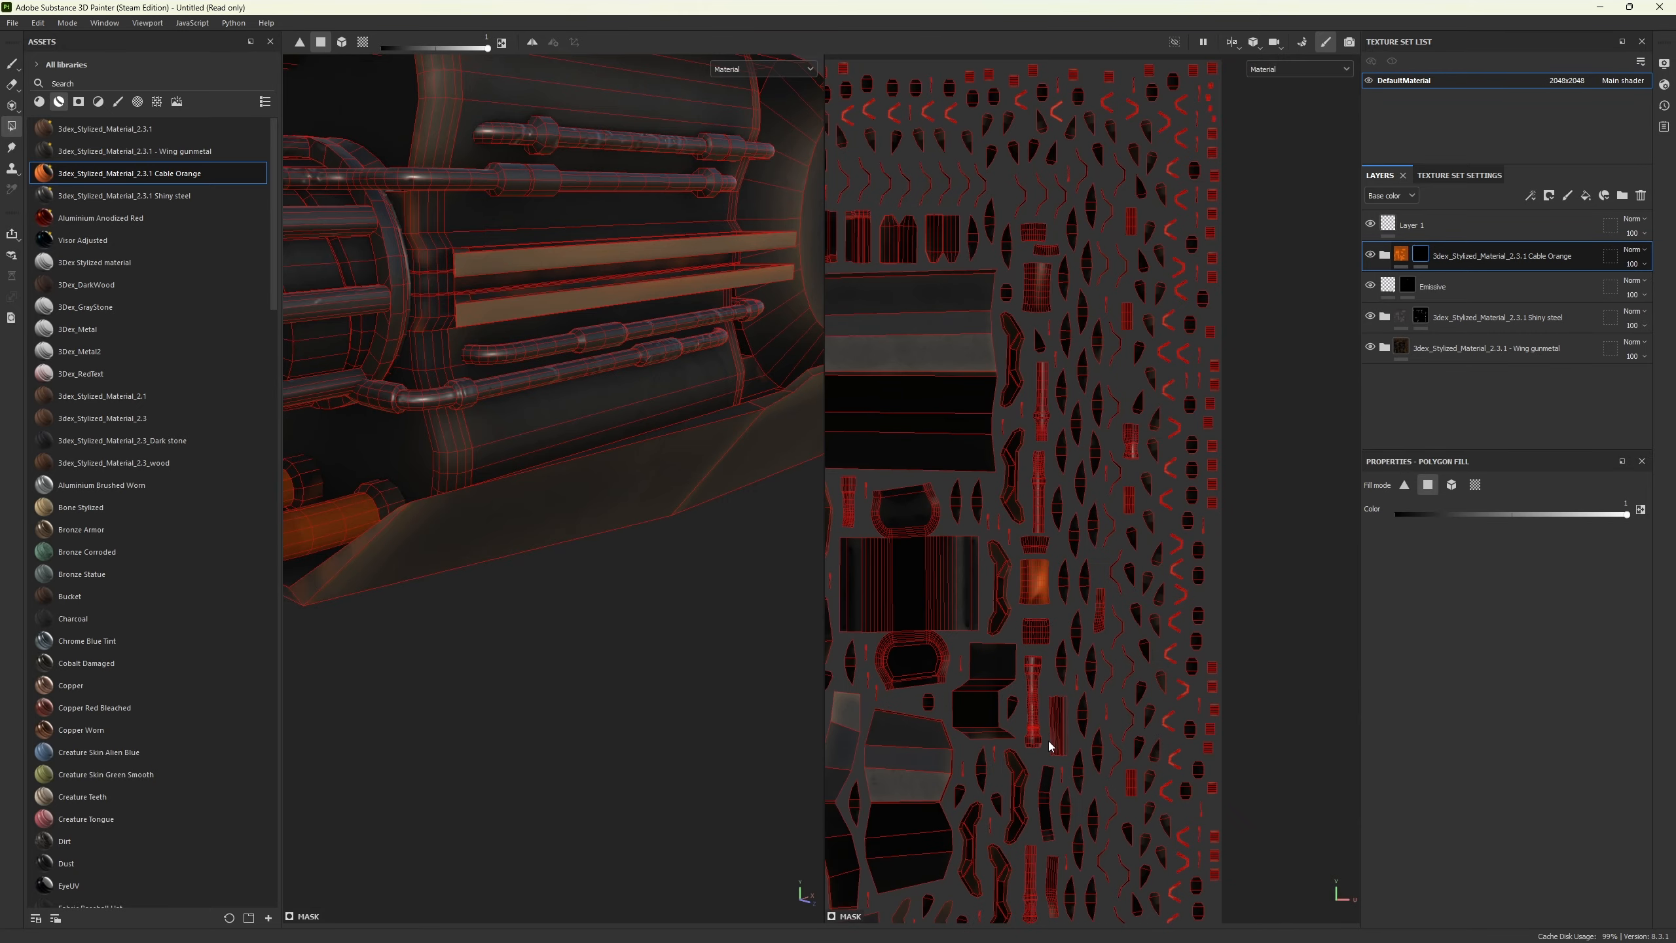
{"action": "scroll", "coordinate": [1030, 264], "scroll_direction": "up", "scroll_amount": 3}
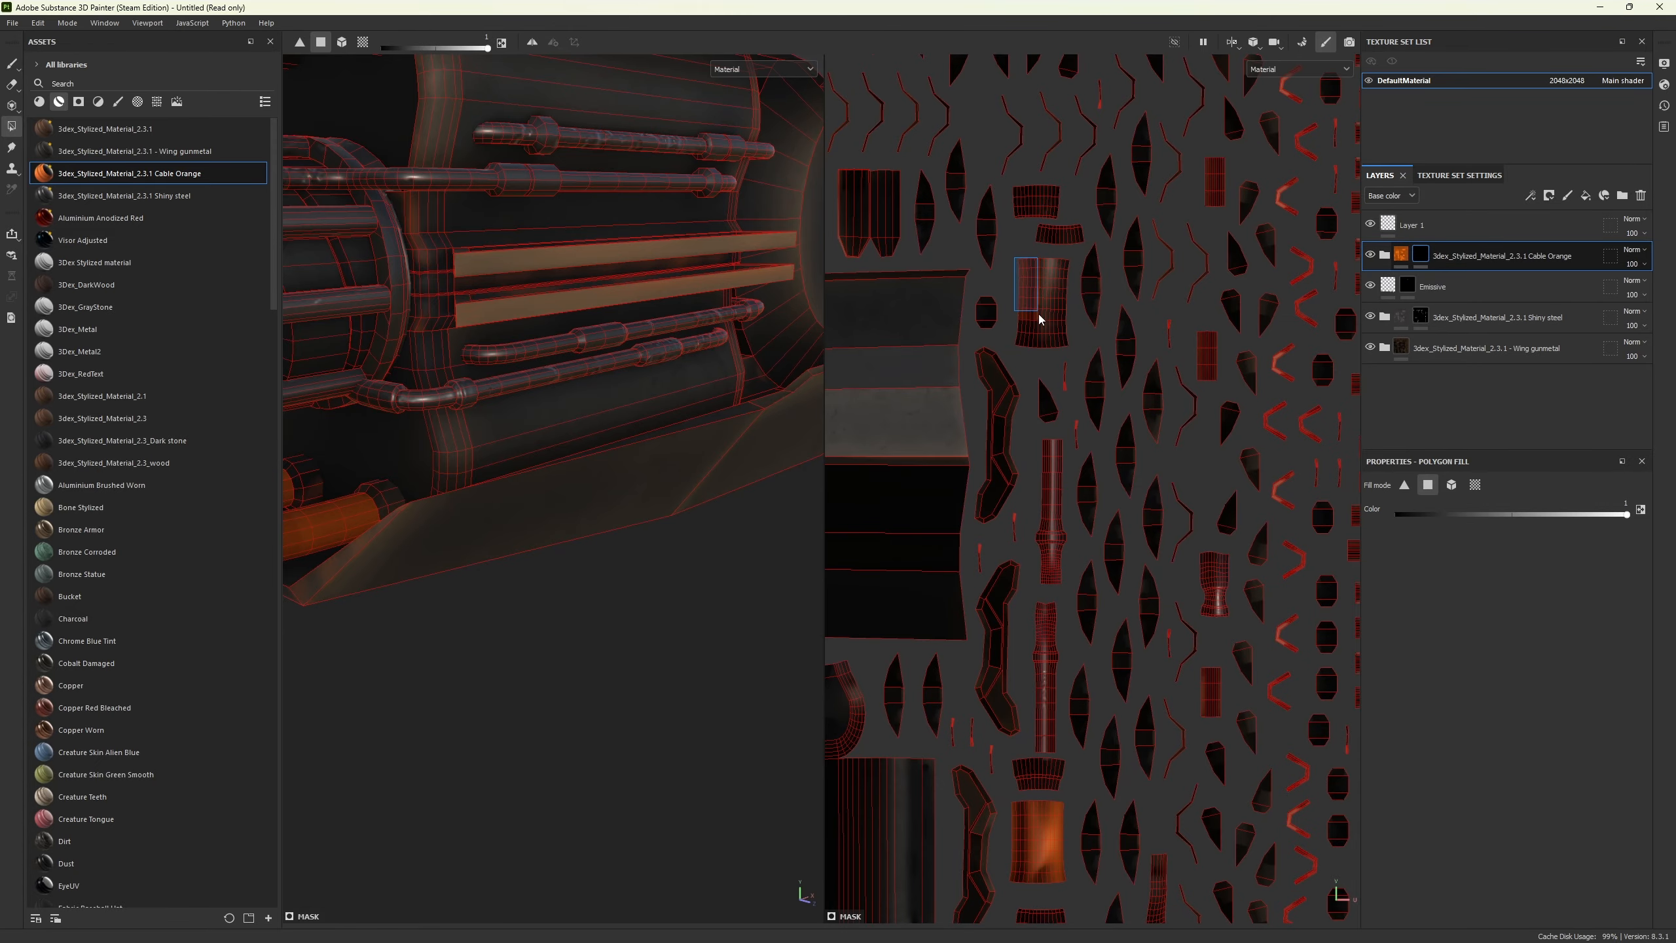
{"action": "left_click_drag", "start_coordinate": [1039, 320], "coordinate": [1078, 368]}
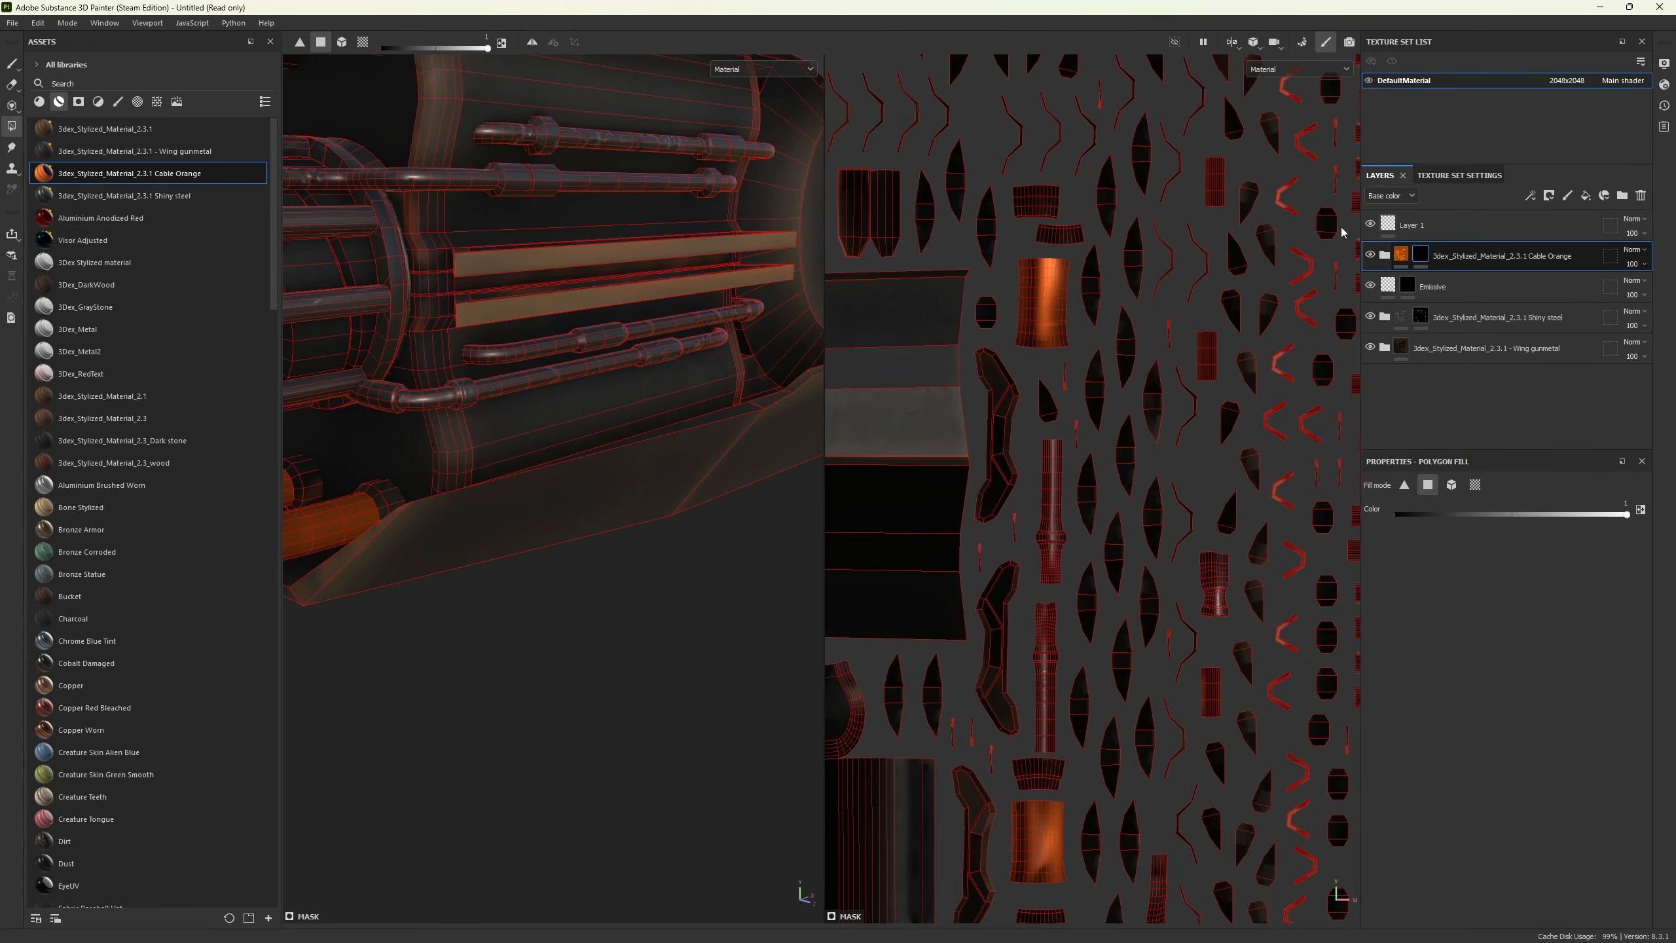
- Select Layer 1 and examine the orange pipe band on the 3D model up close
{"action": "left_click", "coordinate": [1413, 226]}
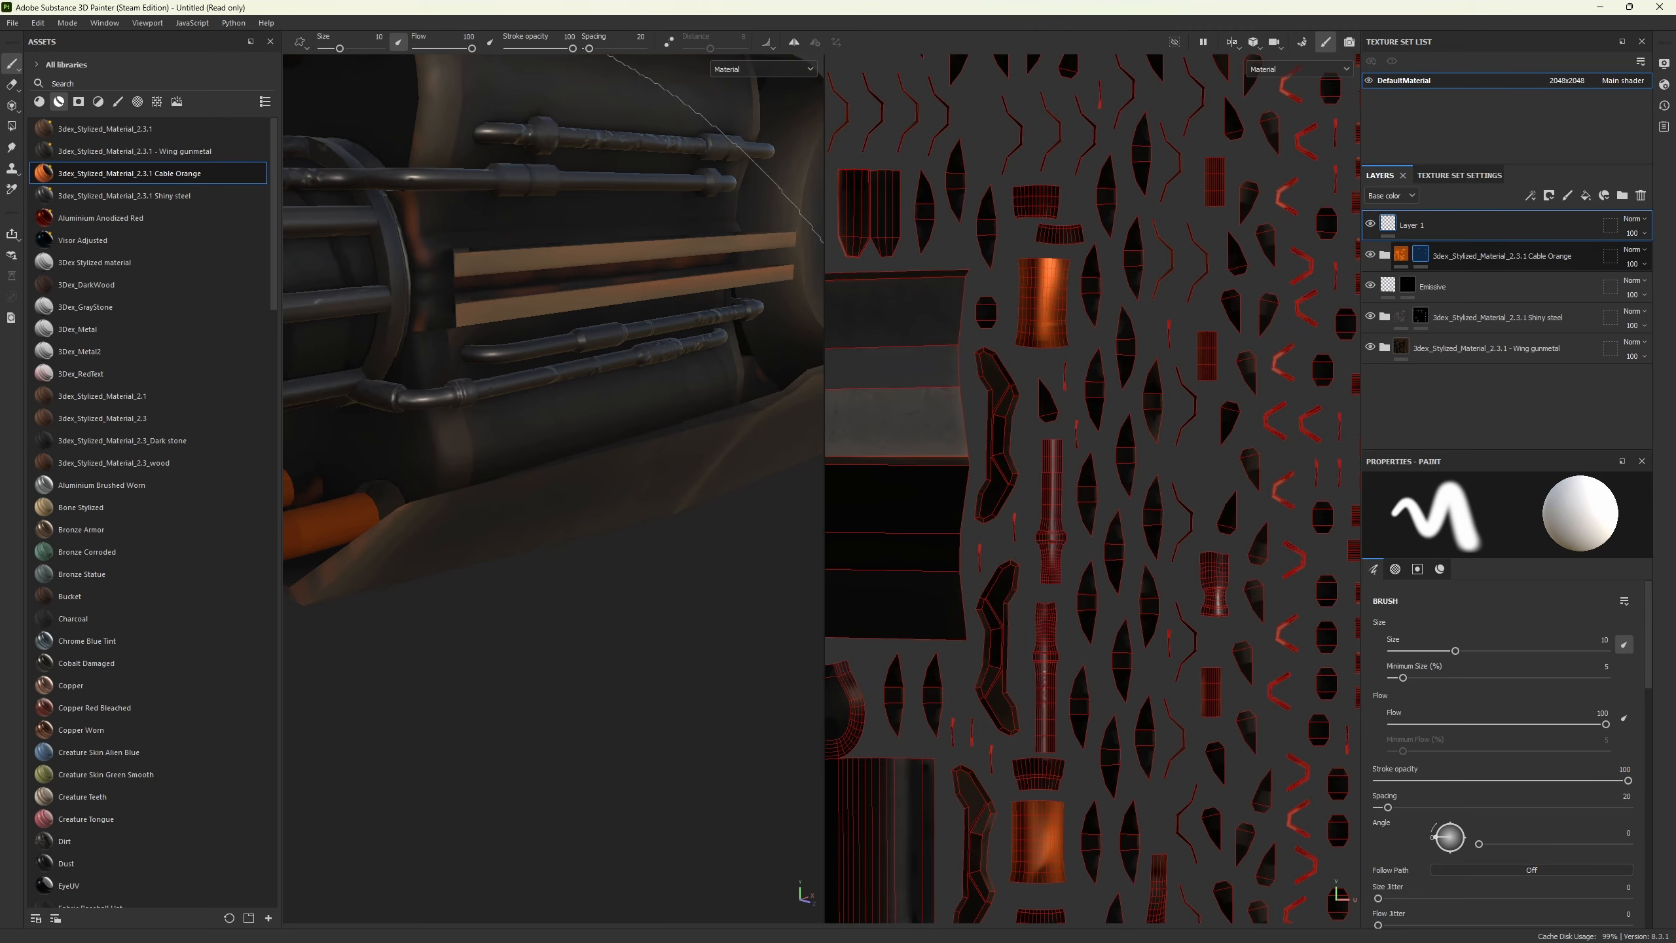
{"action": "middle_click_drag", "start_coordinate": [525, 690], "coordinate": [768, 584], "text": "alt"}
{"action": "right_click_drag", "start_coordinate": [867, 773], "coordinate": [924, 785], "text": "alt"}
{"action": "right_click_drag", "start_coordinate": [667, 594], "coordinate": [739, 627], "text": "alt"}
{"action": "key", "text": "alt"}
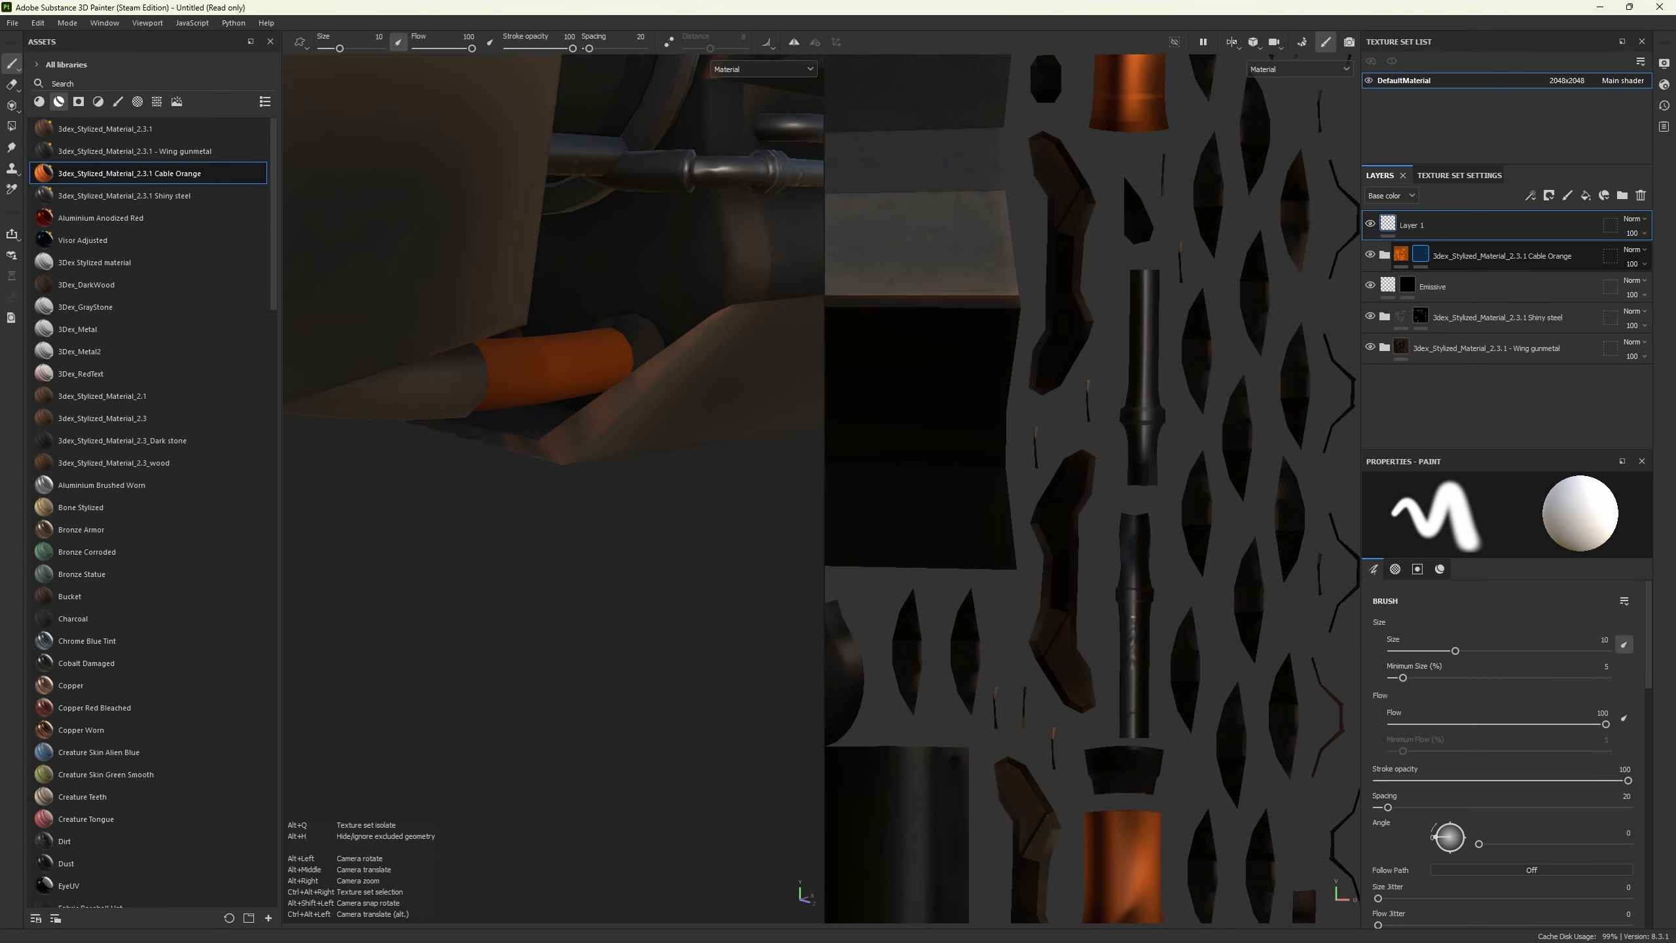
- Rebake the selected mesh maps of DefaultMaterial, from Normal through Thickness, and return to painting mode
{"action": "mouse_move", "coordinate": [612, 418]}
{"action": "middle_mouse_down", "text": "alt"}
{"action": "mouse_move", "coordinate": [543, 550]}
{"action": "mouse_move", "coordinate": [575, 572]}
{"action": "middle_mouse_up", "text": "alt"}
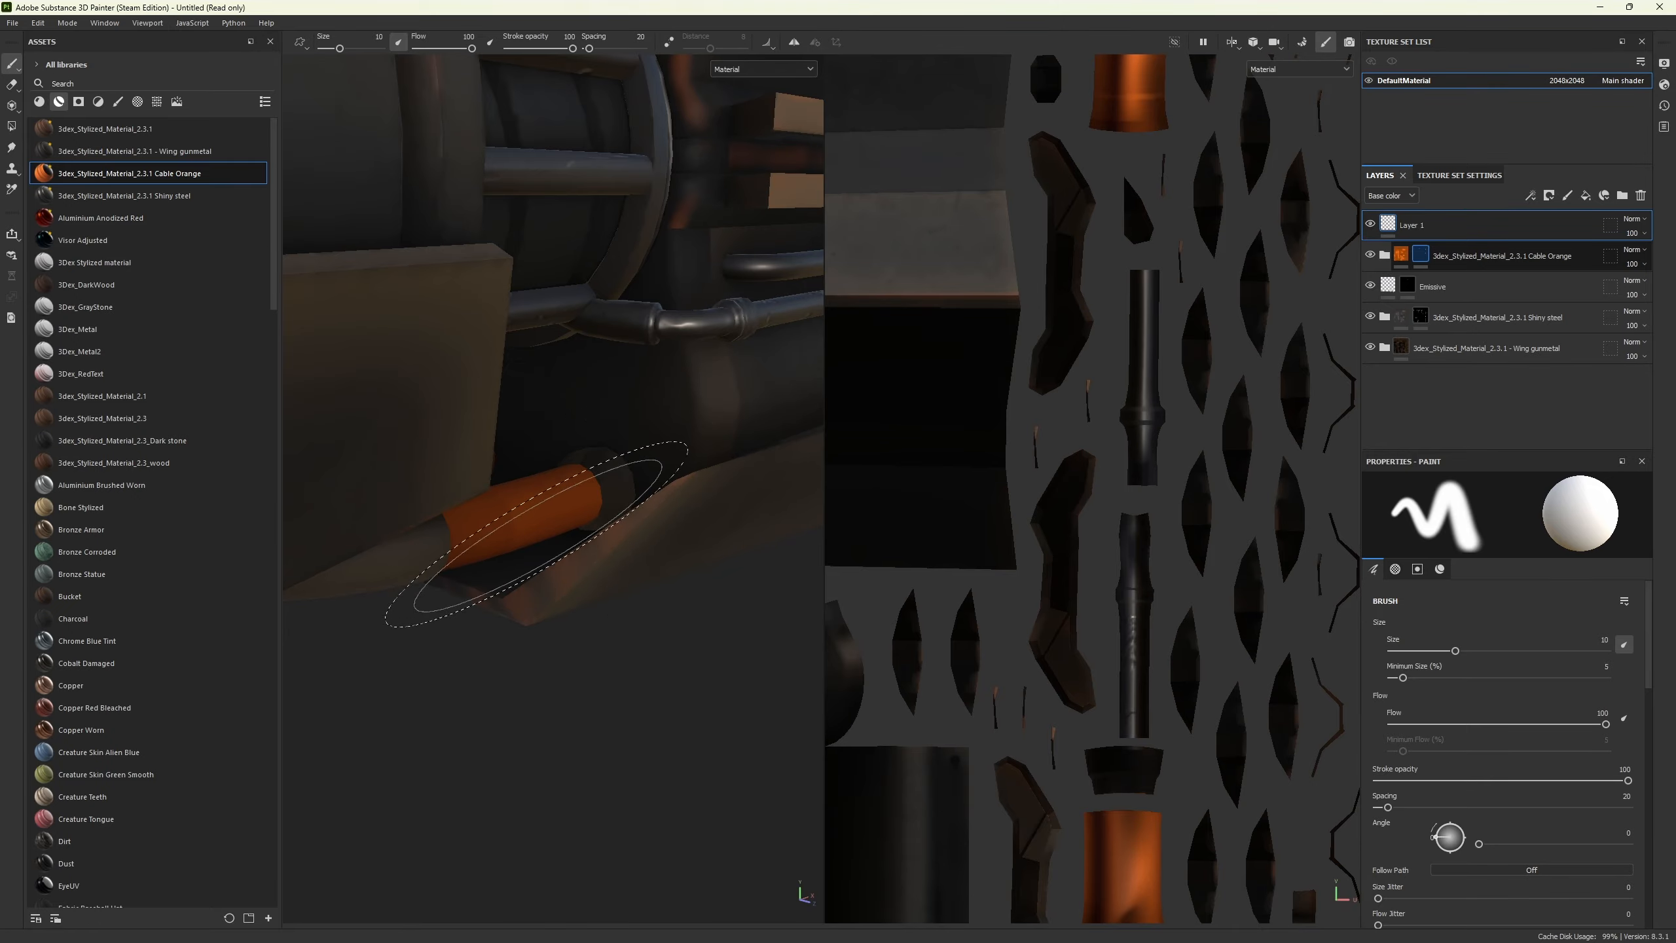
{"action": "scroll", "coordinate": [571, 436], "scroll_direction": "up", "scroll_amount": 8}
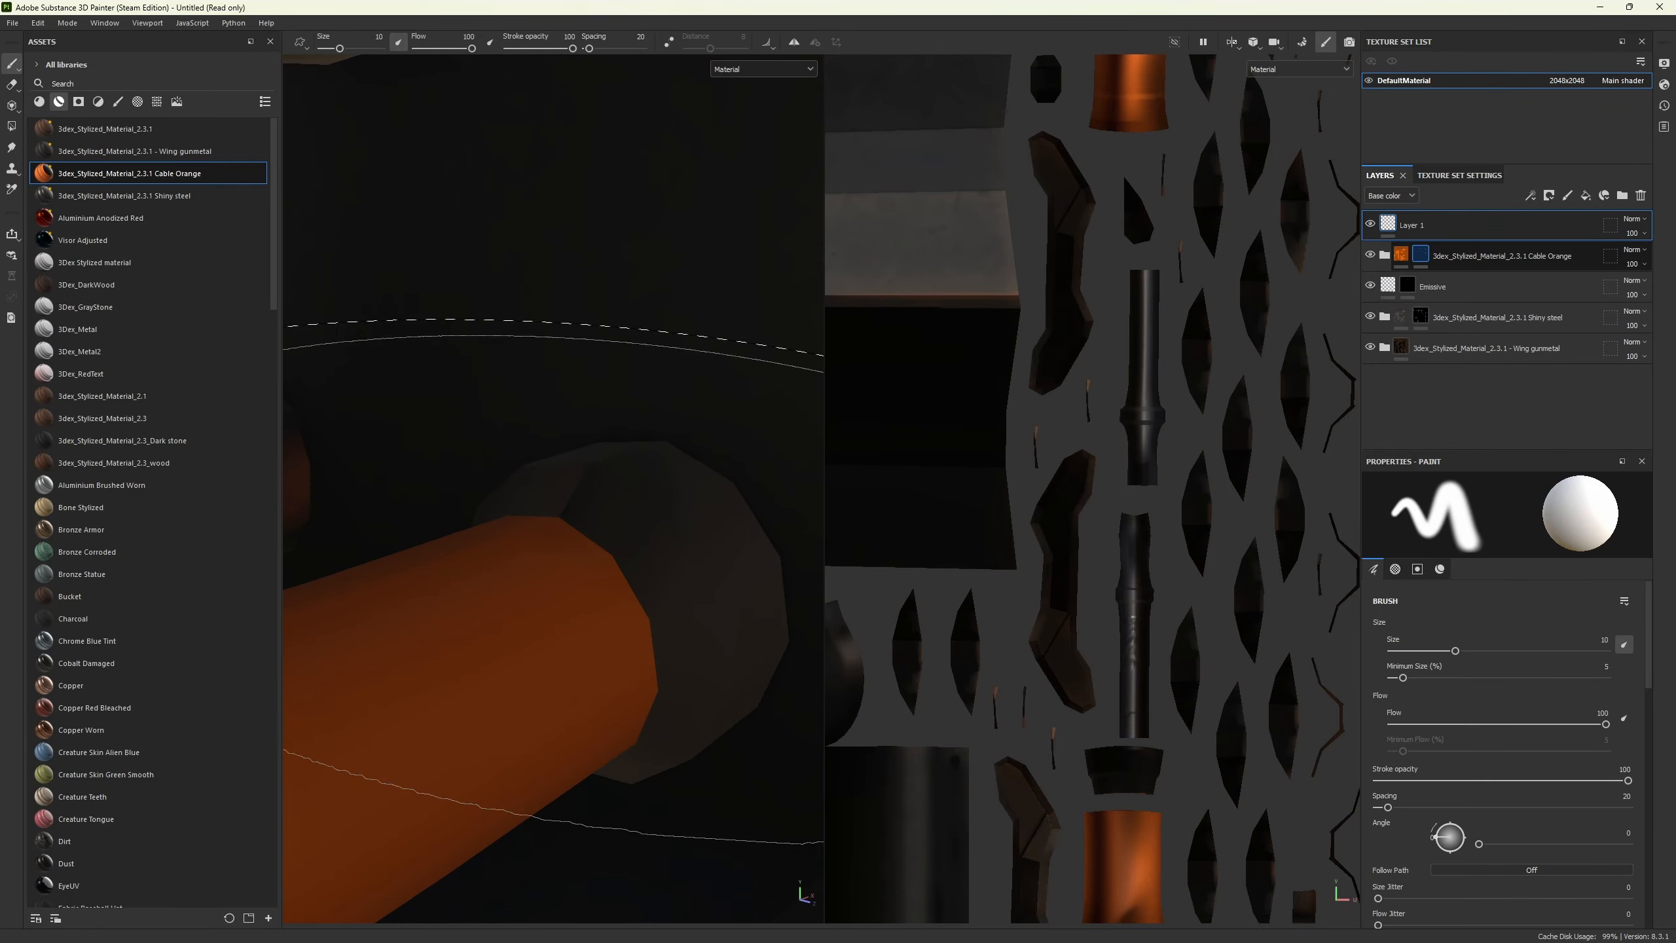
{"action": "scroll", "coordinate": [567, 463], "scroll_direction": "down", "scroll_amount": 8}
{"action": "key", "text": "alt"}
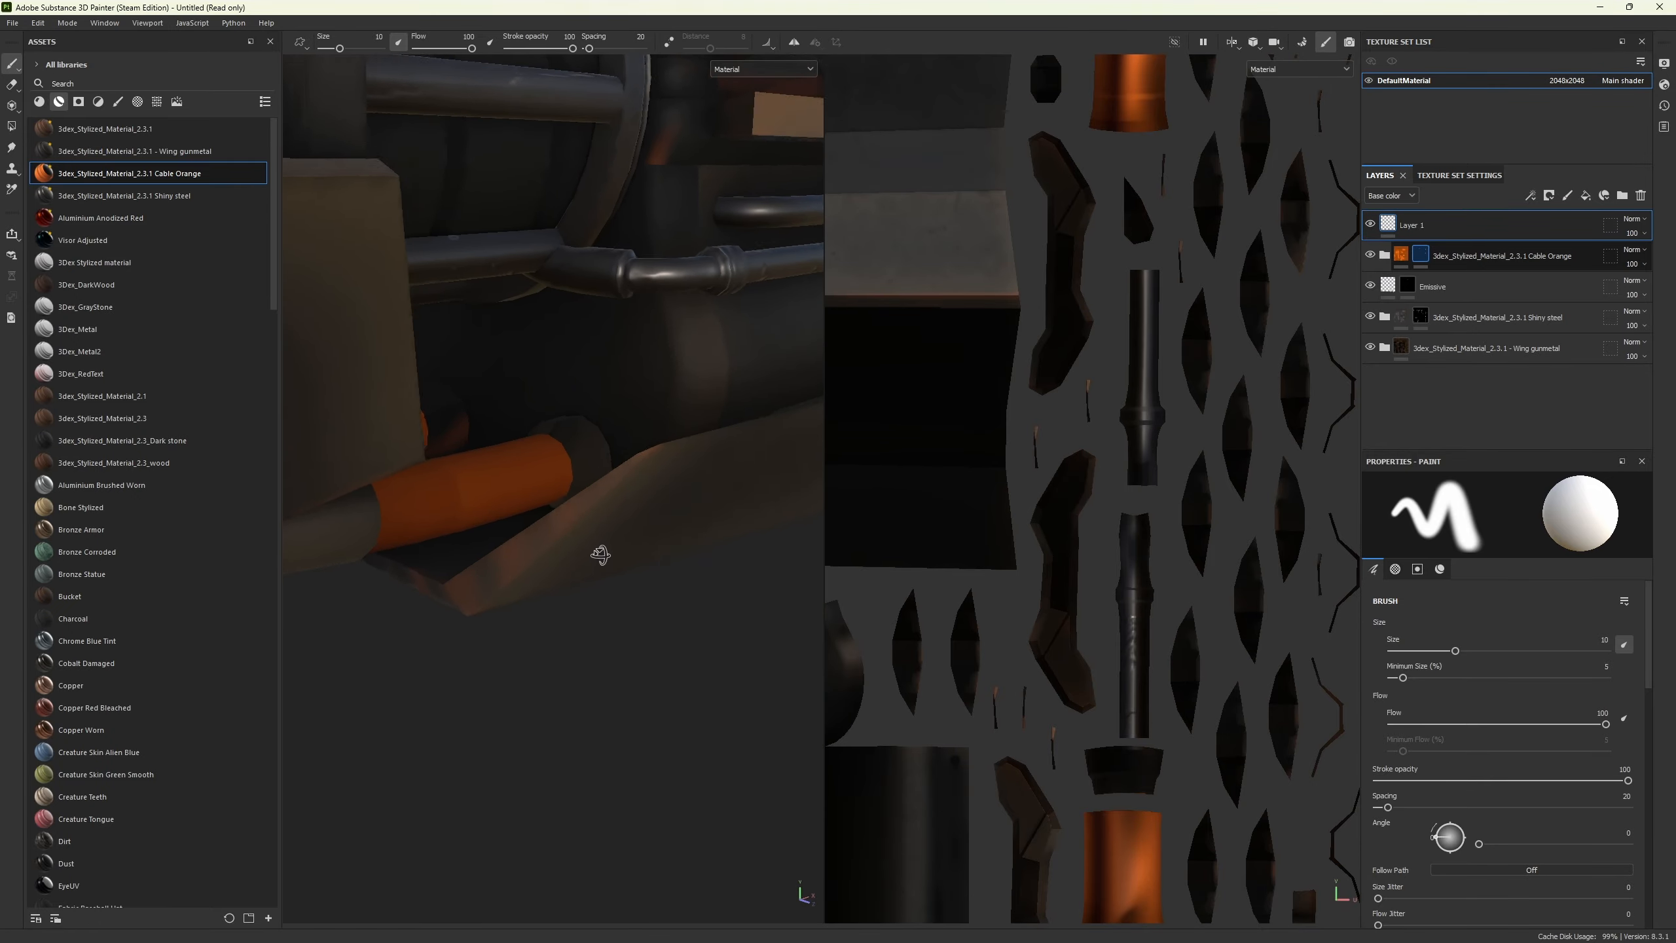
{"action": "mouse_move", "coordinate": [600, 554]}
{"action": "left_mouse_down", "text": "alt"}
{"action": "mouse_move", "coordinate": [479, 613]}
{"action": "mouse_move", "coordinate": [587, 547]}
{"action": "mouse_move", "coordinate": [502, 546]}
{"action": "mouse_move", "coordinate": [578, 538]}
{"action": "mouse_move", "coordinate": [565, 589]}
{"action": "left_mouse_up", "text": "alt"}
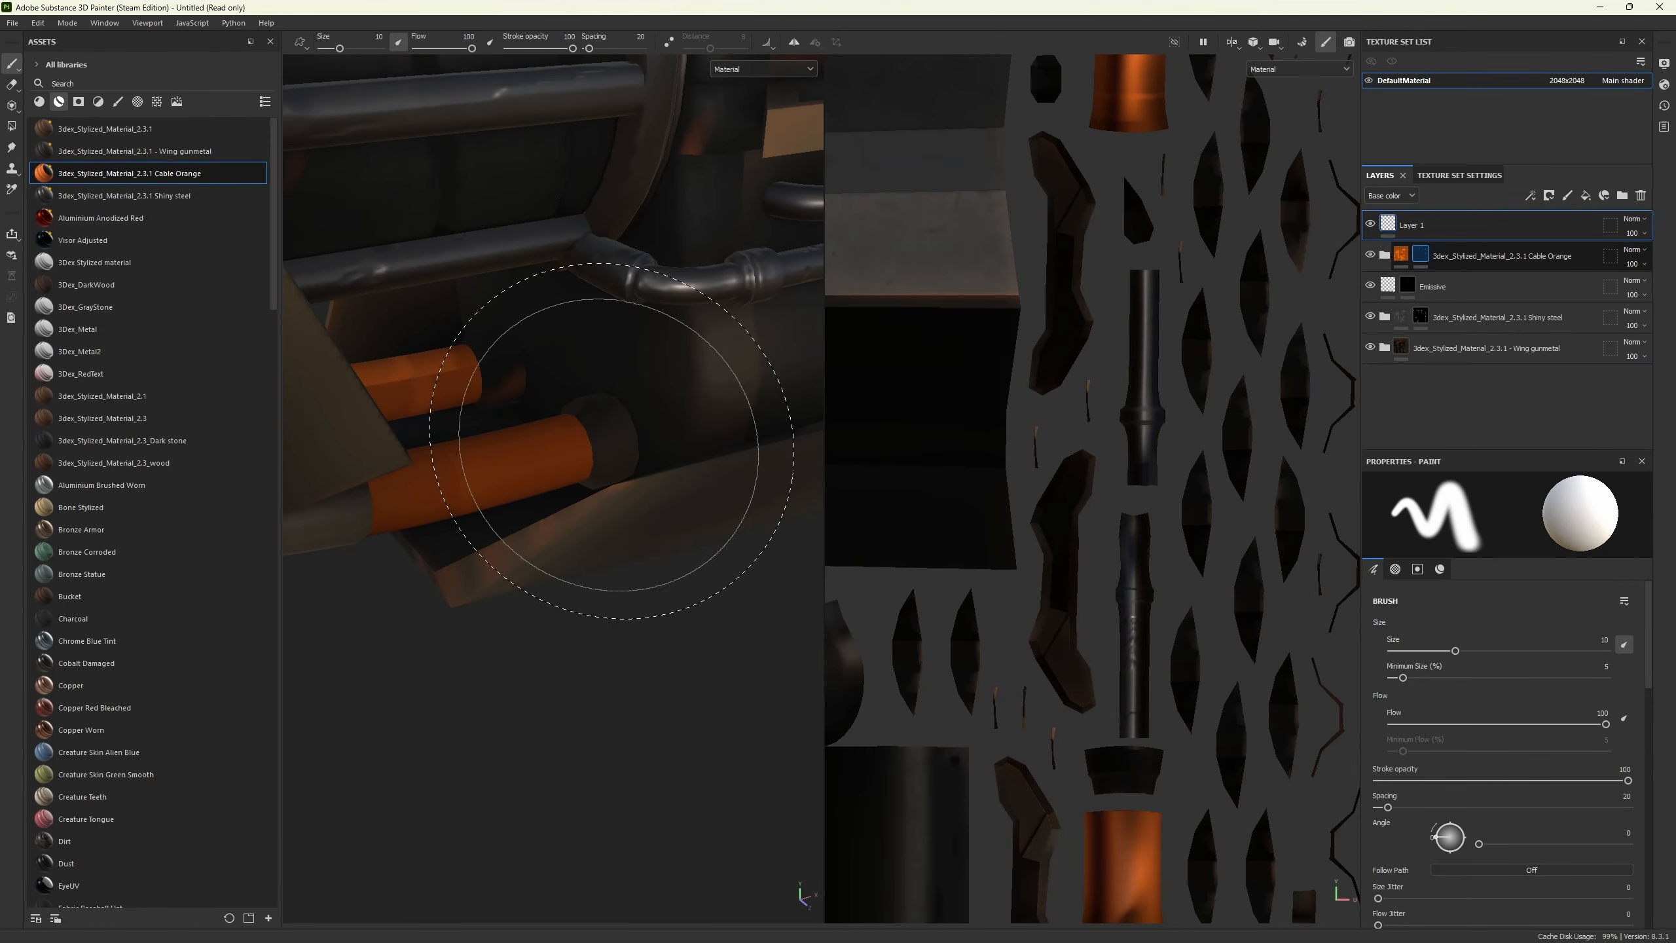
{"action": "left_click", "coordinate": [68, 23]}
{"action": "left_click", "coordinate": [86, 57]}
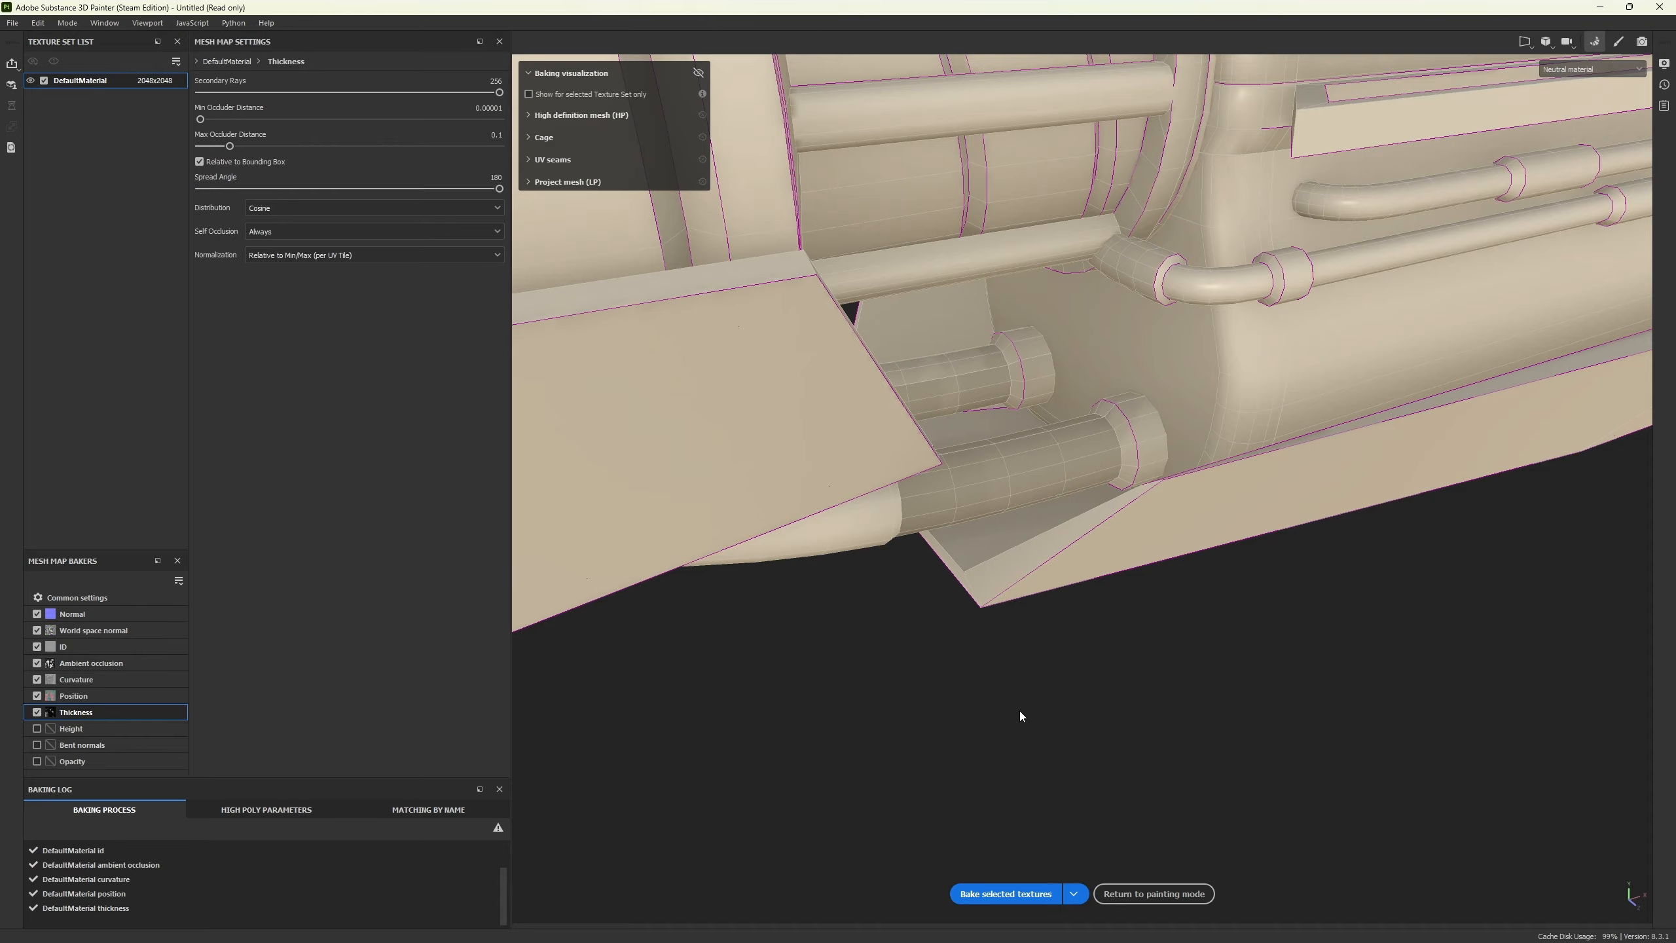
{"action": "left_click", "coordinate": [1007, 886]}
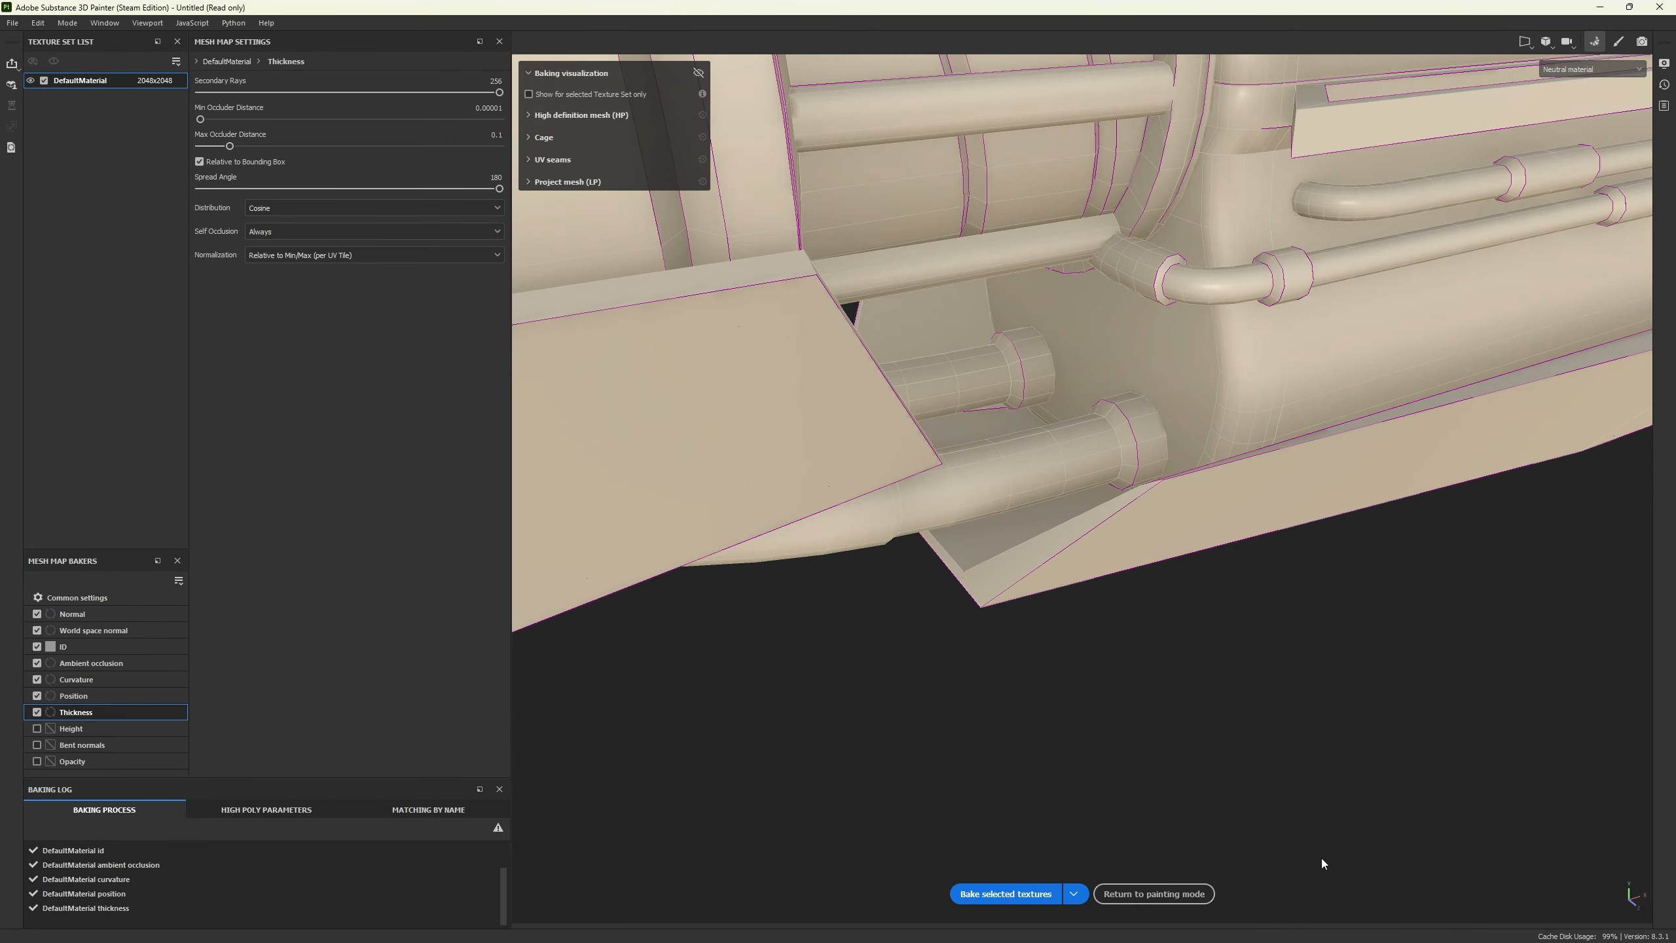
{"action": "left_click", "coordinate": [1154, 893]}
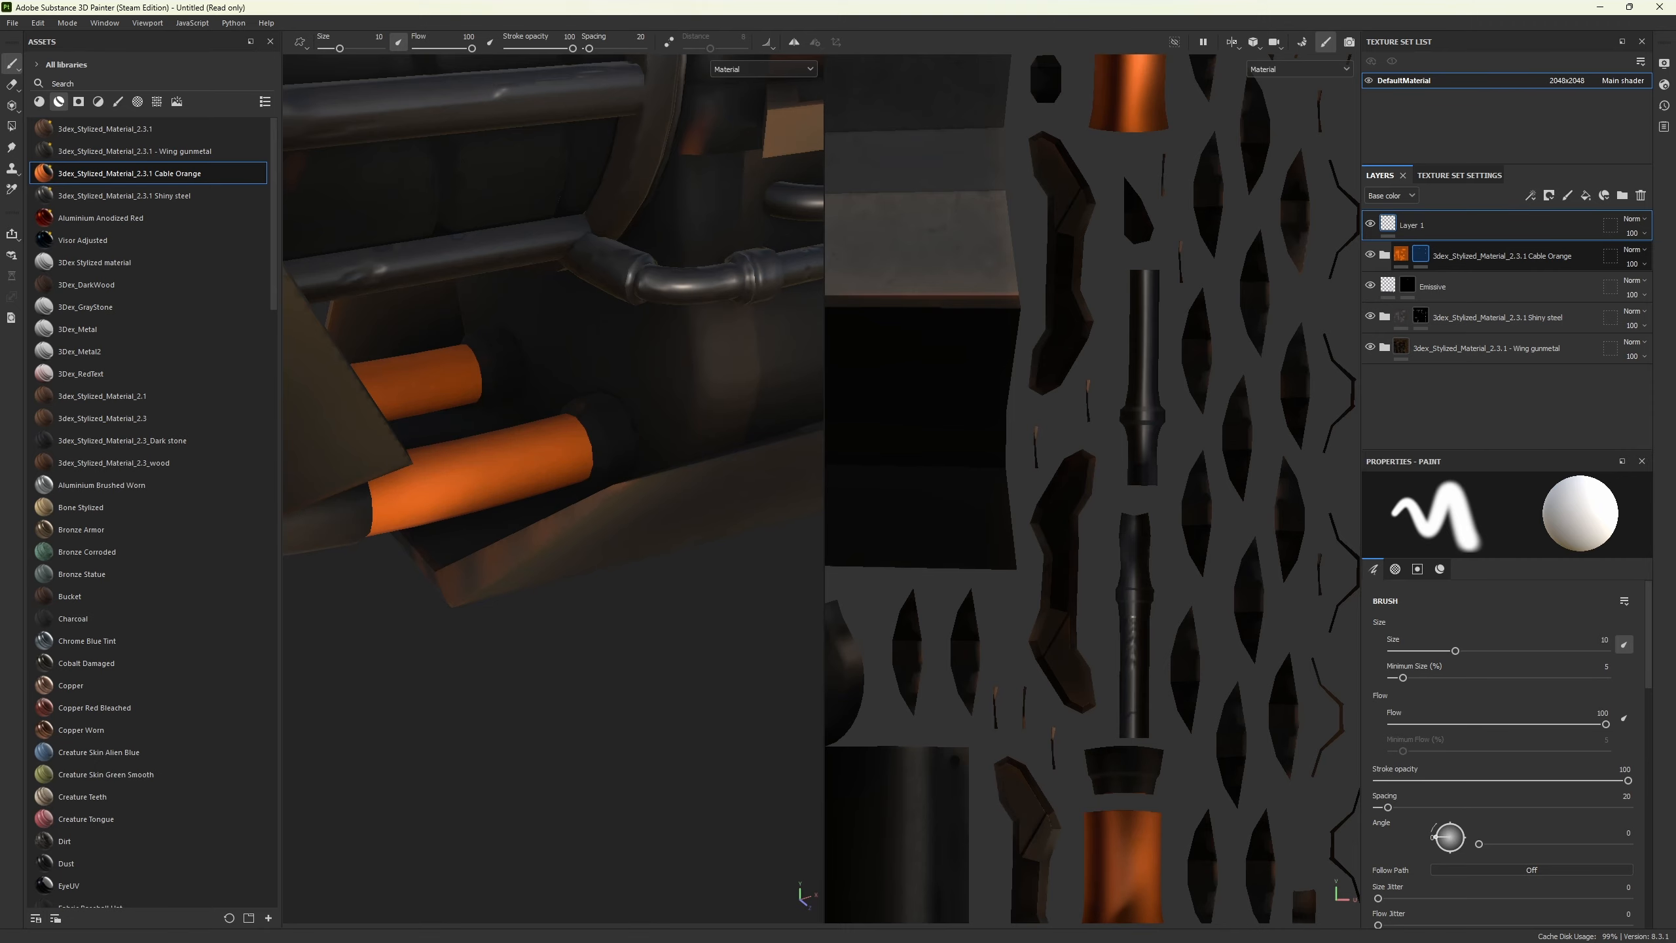
- Examine the orange pipe bands and their dark end fittings under the upper and lower engine covers
{"action": "right_click_drag", "start_coordinate": [310, 574], "coordinate": [367, 553], "text": "alt"}
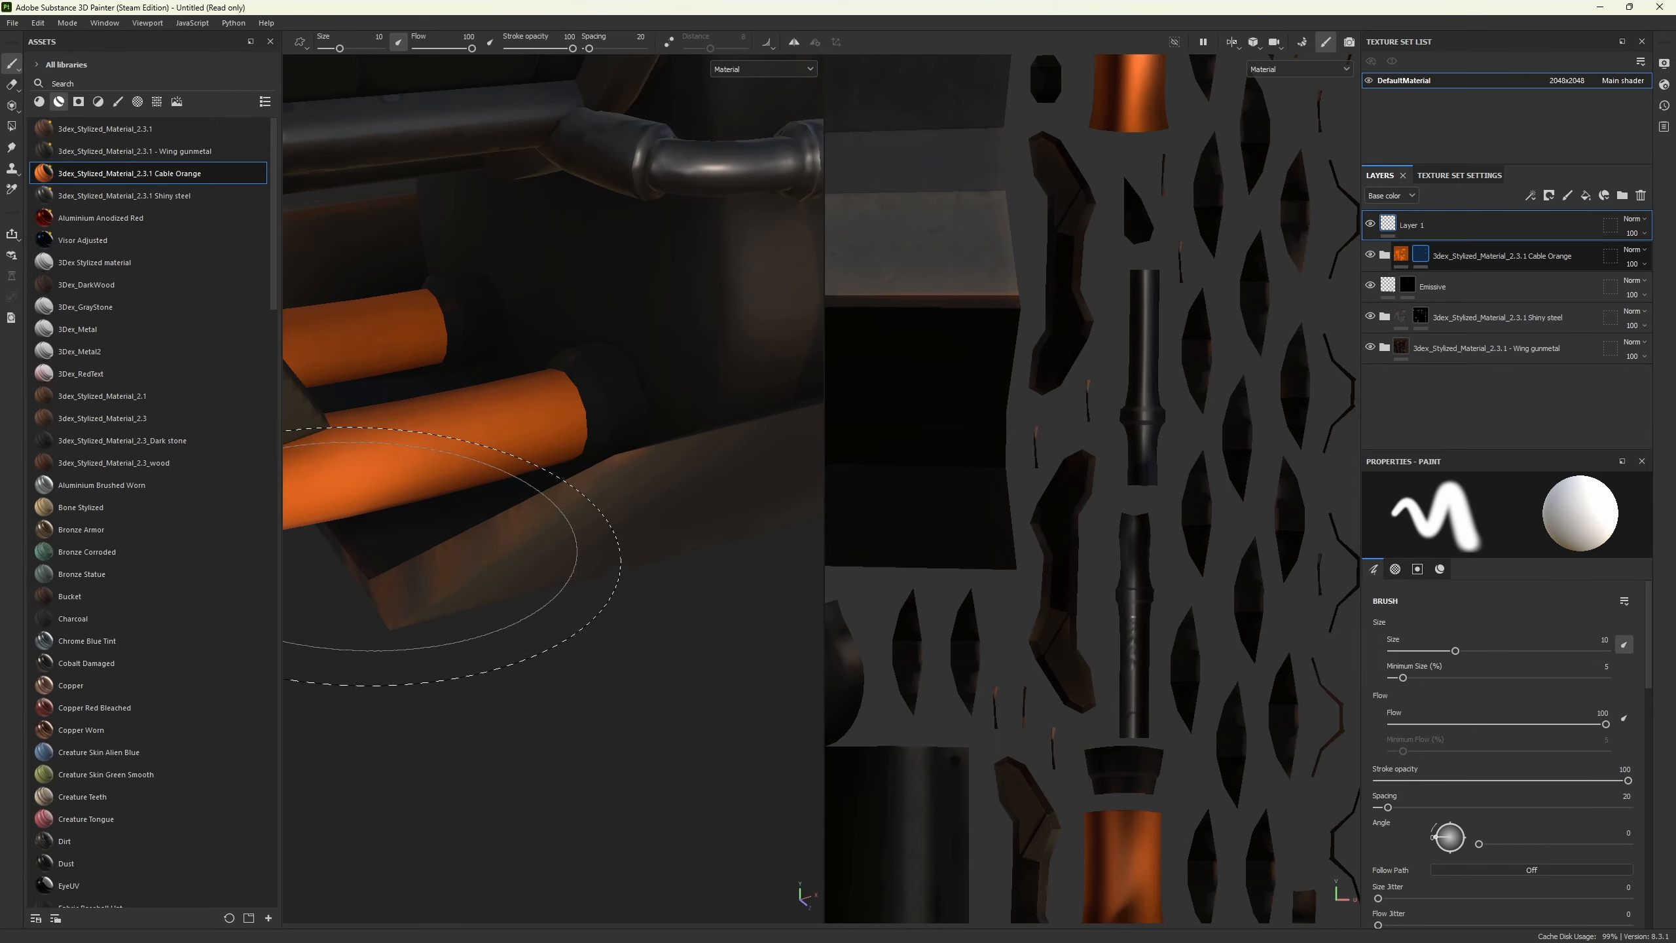
{"action": "scroll", "coordinate": [550, 433], "scroll_direction": "down", "scroll_amount": 6}
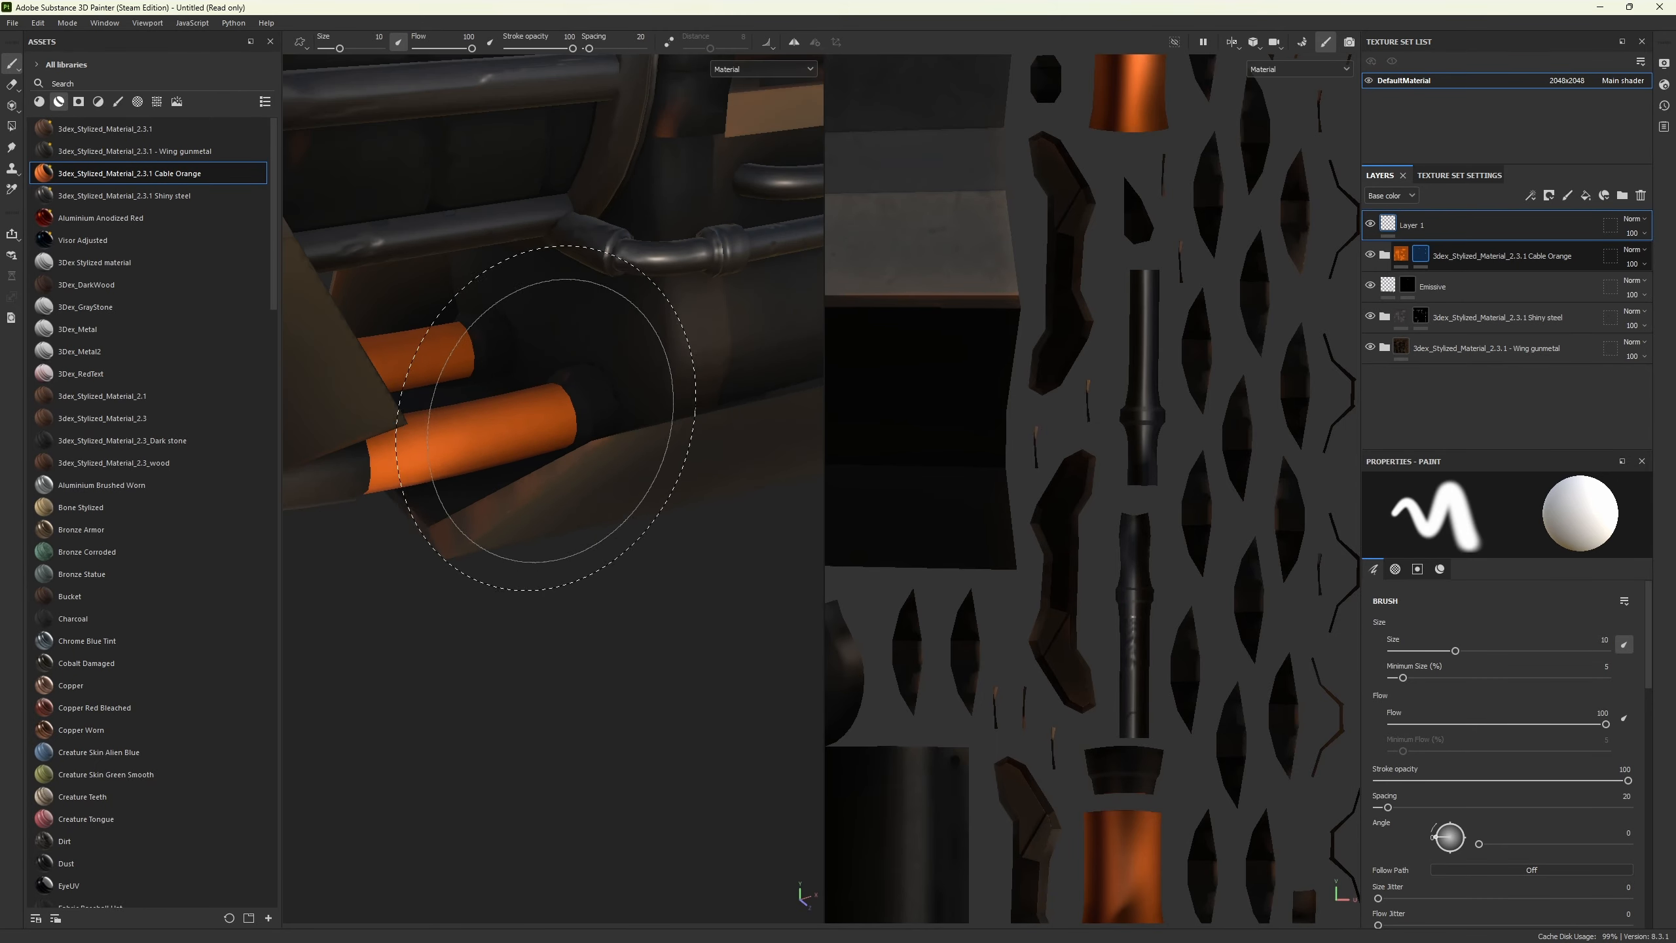
{"action": "left_click_drag", "start_coordinate": [700, 618], "coordinate": [462, 495], "text": "alt"}
{"action": "scroll", "coordinate": [376, 611], "scroll_direction": "up", "scroll_amount": 6}
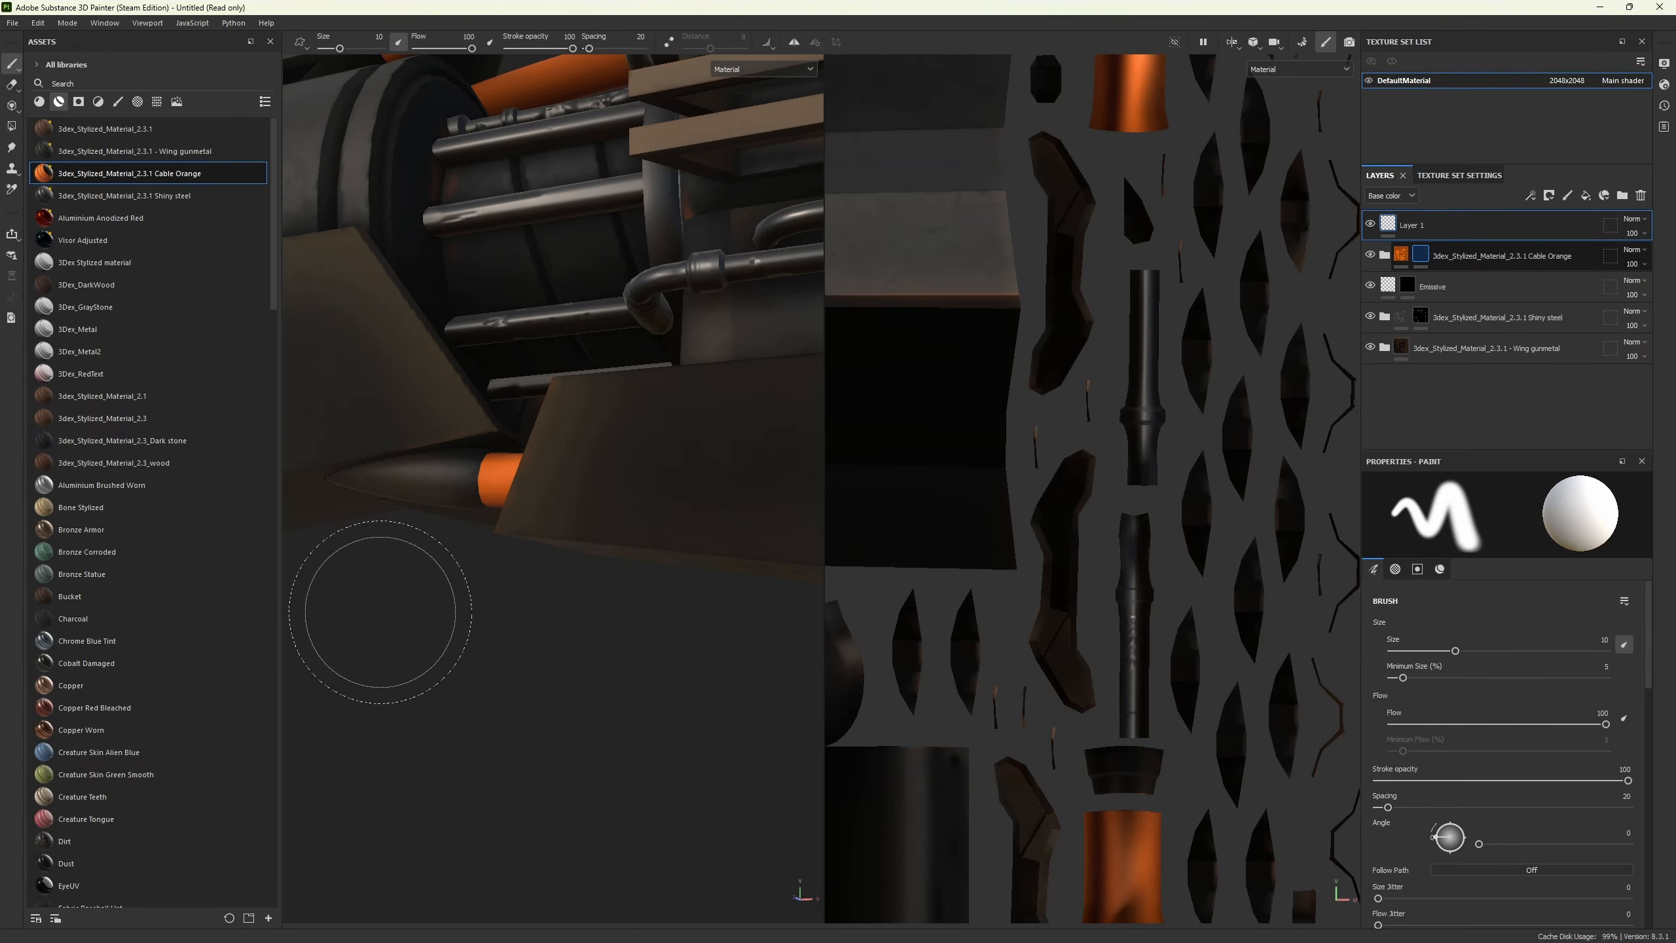
{"action": "mouse_move", "coordinate": [356, 700]}
{"action": "left_mouse_down", "text": "alt"}
{"action": "mouse_move", "coordinate": [467, 706]}
{"action": "mouse_move", "coordinate": [381, 734]}
{"action": "mouse_move", "coordinate": [380, 716]}
{"action": "left_mouse_up", "text": "alt"}
{"action": "scroll", "coordinate": [419, 681], "scroll_direction": "down", "scroll_amount": 4}
{"action": "middle_click_drag", "start_coordinate": [521, 346], "coordinate": [522, 337], "text": "alt"}
{"action": "left_click_drag", "start_coordinate": [522, 337], "coordinate": [650, 687], "text": "alt"}
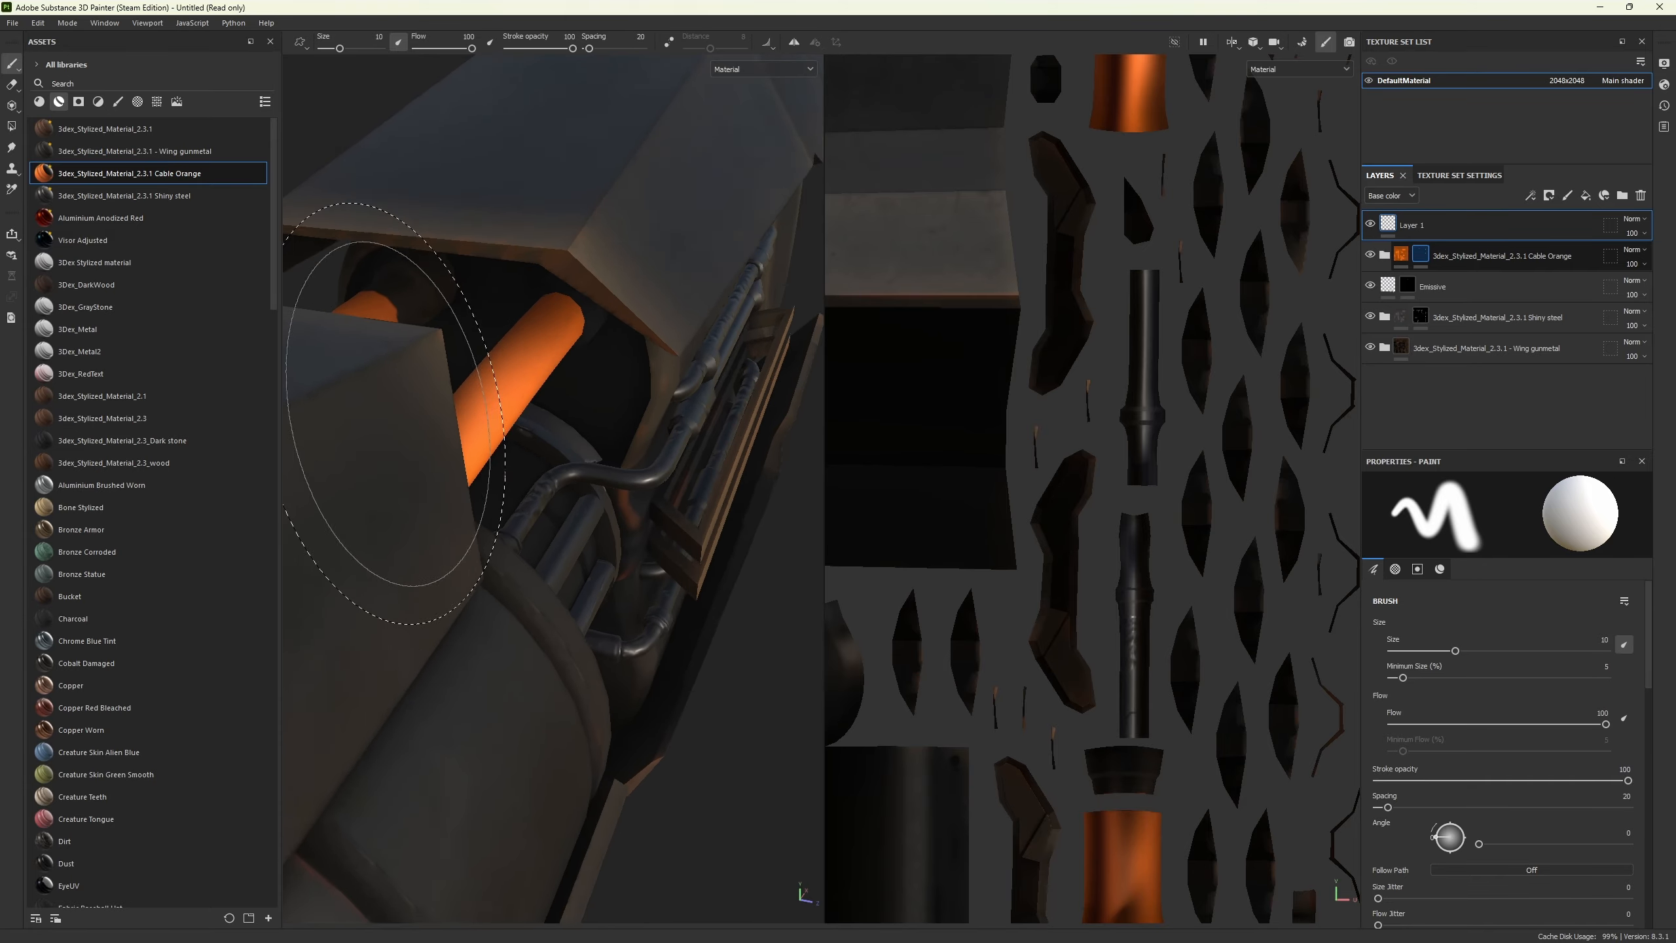
{"action": "scroll", "coordinate": [561, 343], "scroll_direction": "up", "scroll_amount": 2}
{"action": "mouse_move", "coordinate": [599, 324]}
{"action": "left_mouse_down", "text": "alt"}
{"action": "mouse_move", "coordinate": [512, 391]}
{"action": "mouse_move", "coordinate": [601, 391]}
{"action": "mouse_move", "coordinate": [647, 433]}
{"action": "left_mouse_up", "text": "alt"}
{"action": "middle_click_drag", "start_coordinate": [483, 364], "coordinate": [593, 370], "text": "alt"}
{"action": "scroll", "coordinate": [558, 336], "scroll_direction": "up", "scroll_amount": 2}
{"action": "scroll", "coordinate": [549, 344], "scroll_direction": "up", "scroll_amount": 3}
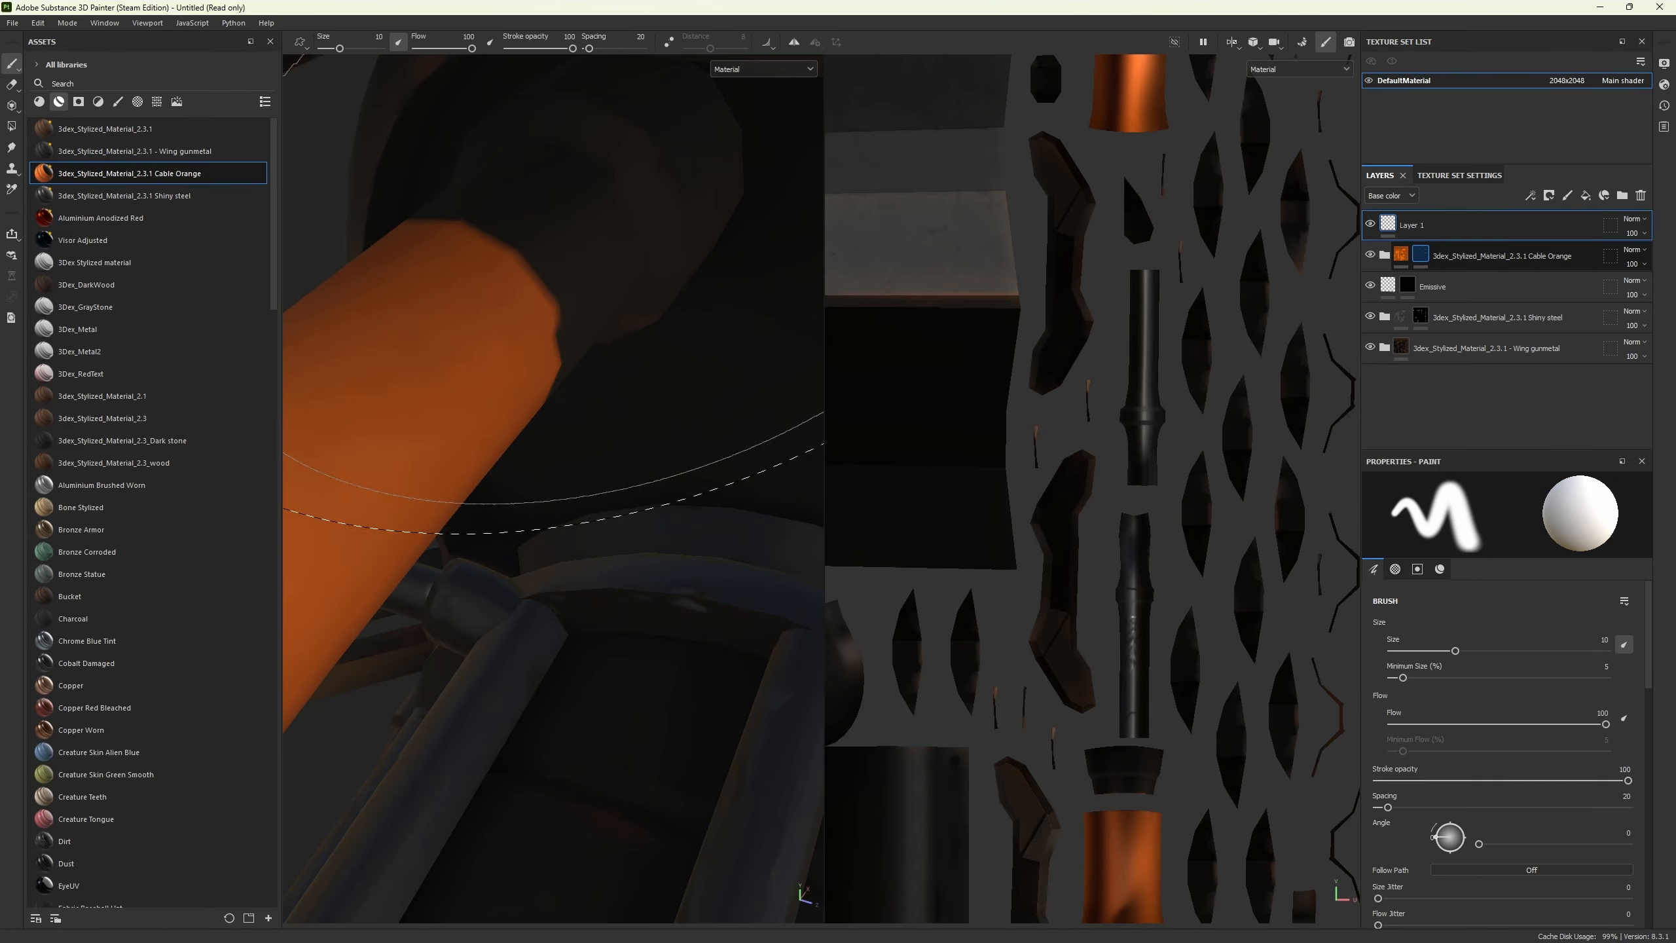
{"action": "scroll", "coordinate": [610, 383], "scroll_direction": "down", "scroll_amount": 5}
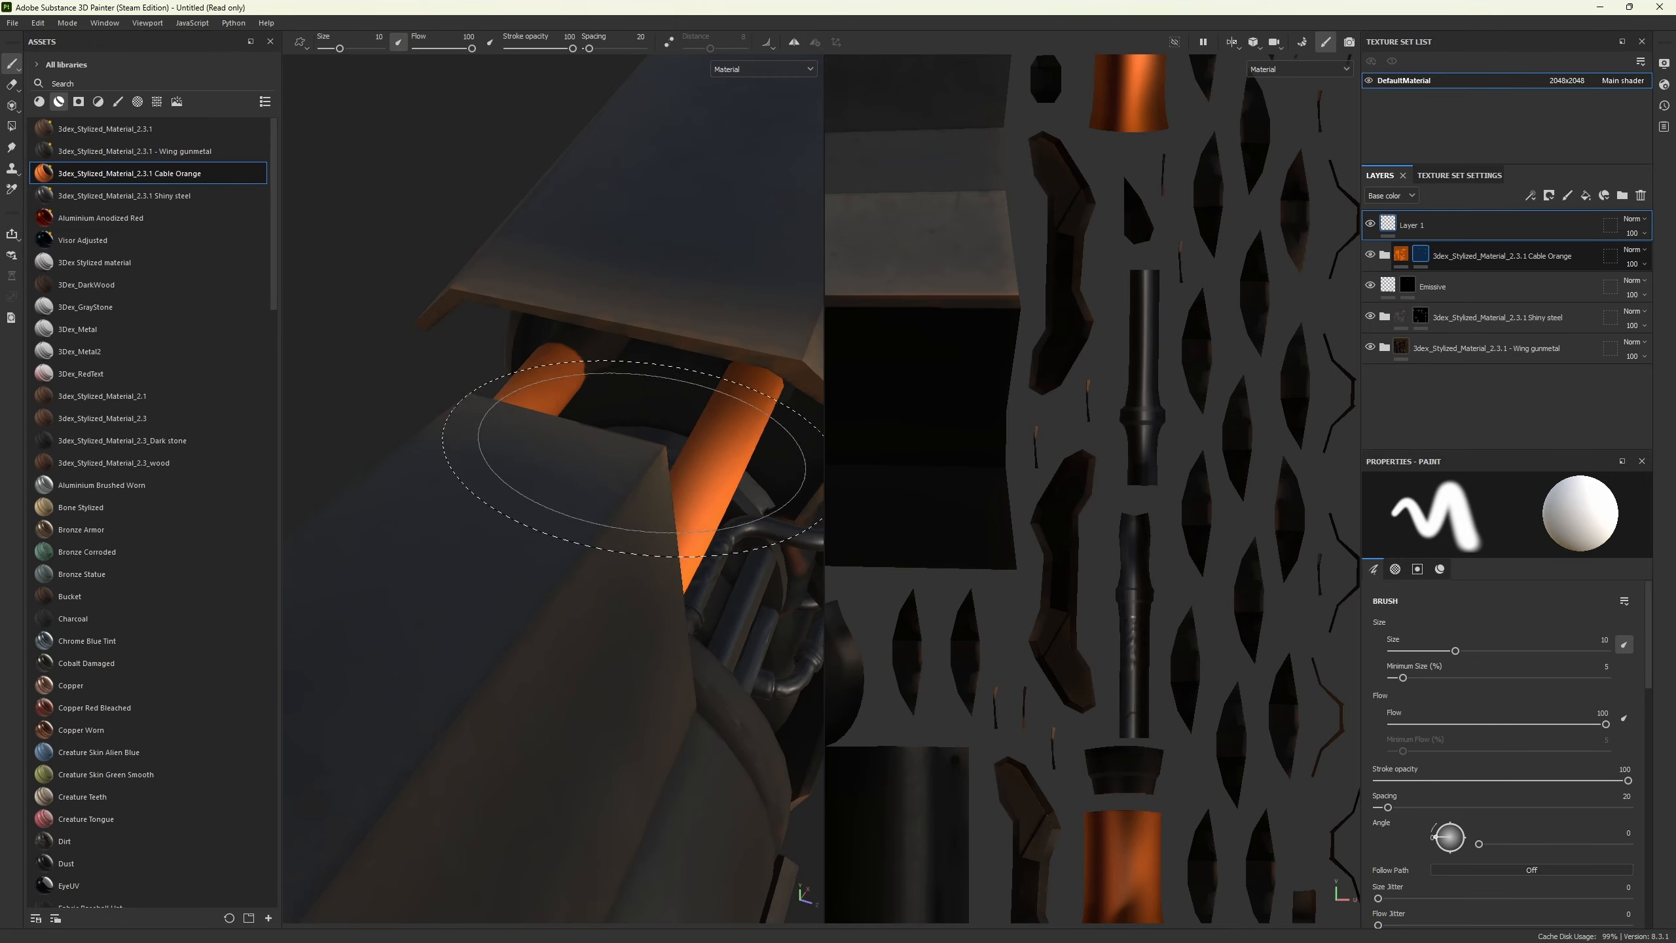
{"action": "left_click_drag", "start_coordinate": [391, 524], "coordinate": [550, 501], "text": "alt"}
{"action": "scroll", "coordinate": [527, 541], "scroll_direction": "down", "scroll_amount": 4}
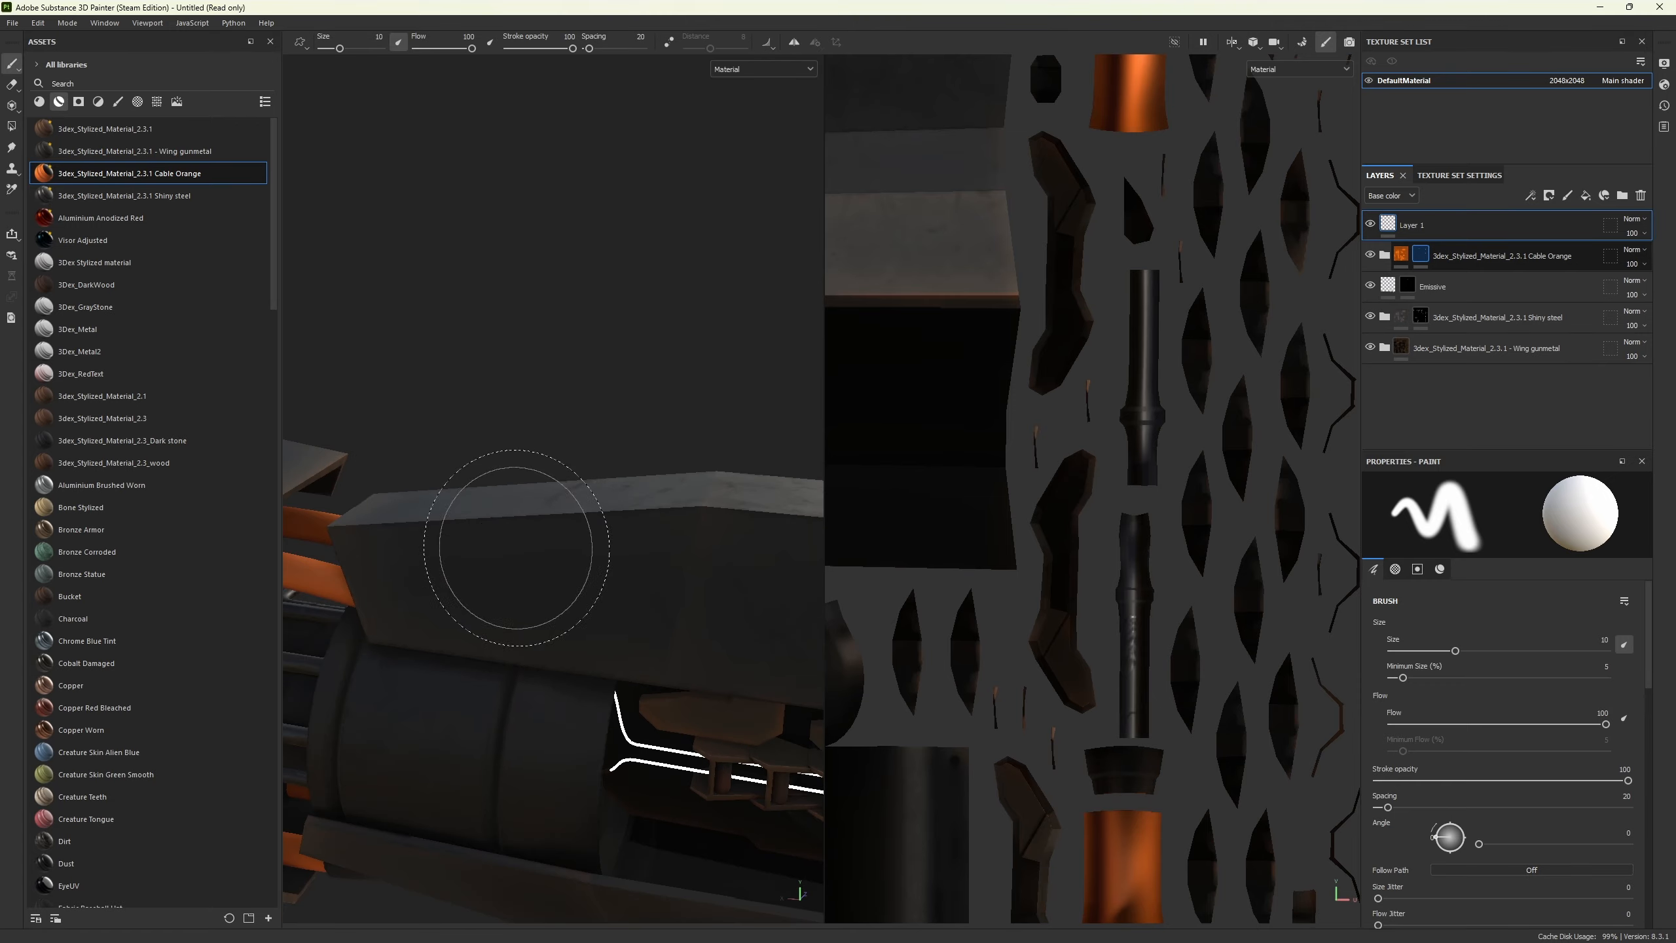
{"action": "middle_click_drag", "start_coordinate": [524, 547], "coordinate": [665, 441], "text": "alt"}
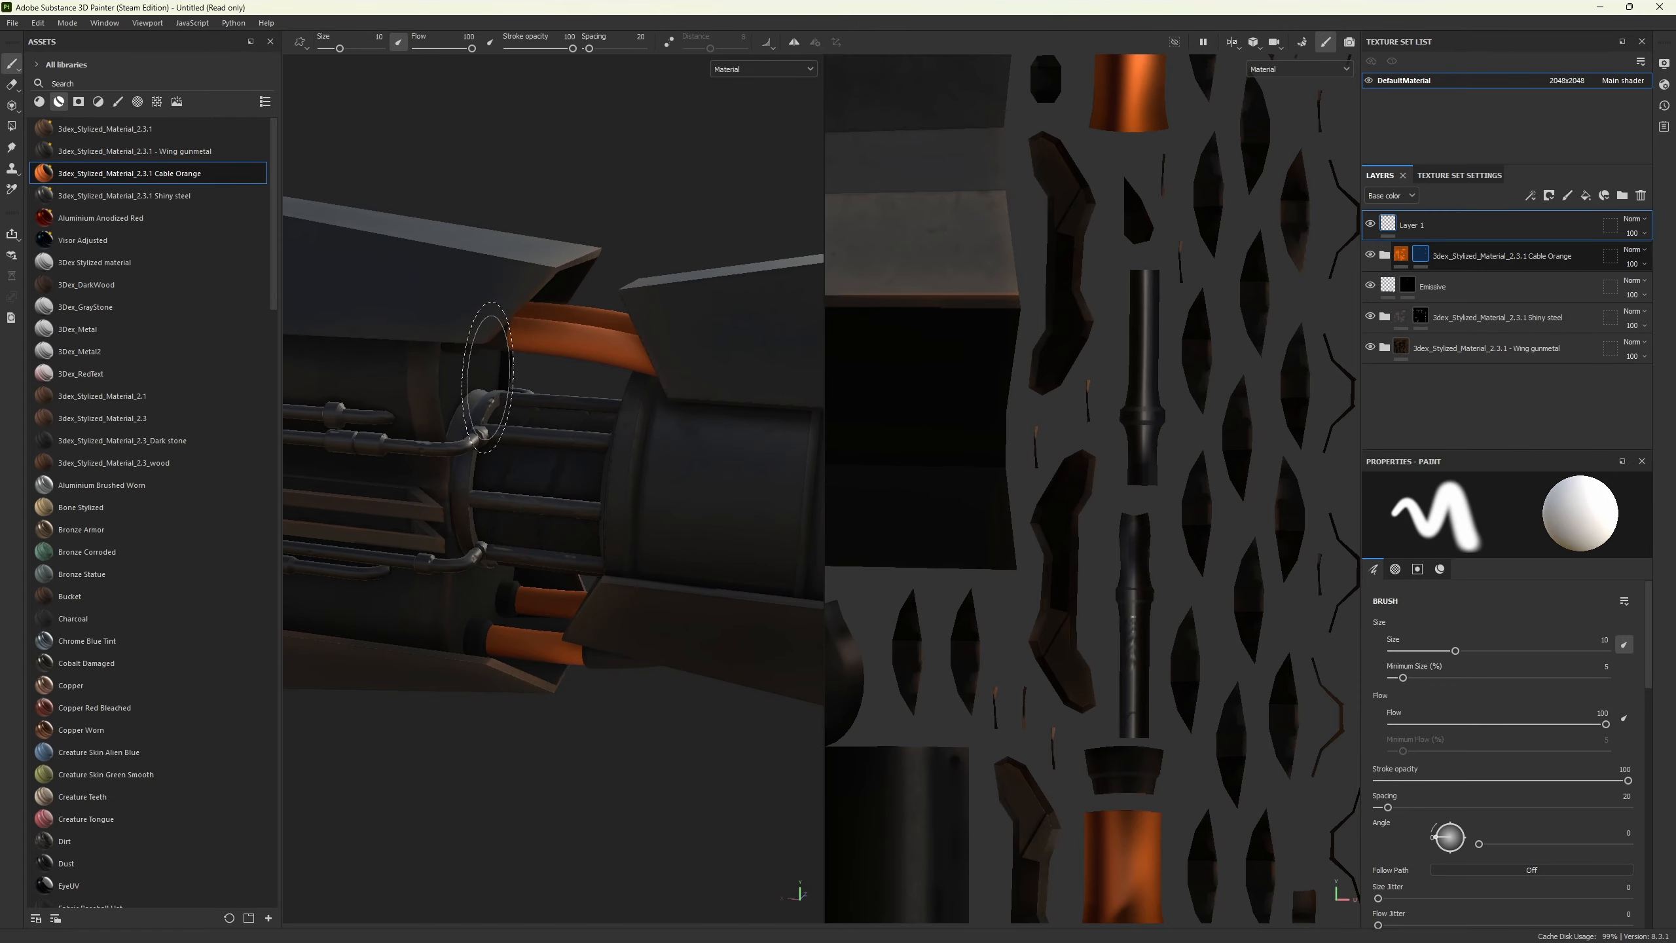
{"action": "mouse_move", "coordinate": [528, 337]}
{"action": "left_mouse_down", "text": "alt"}
{"action": "mouse_move", "coordinate": [598, 318]}
{"action": "mouse_move", "coordinate": [521, 256]}
{"action": "left_mouse_up", "text": "alt"}
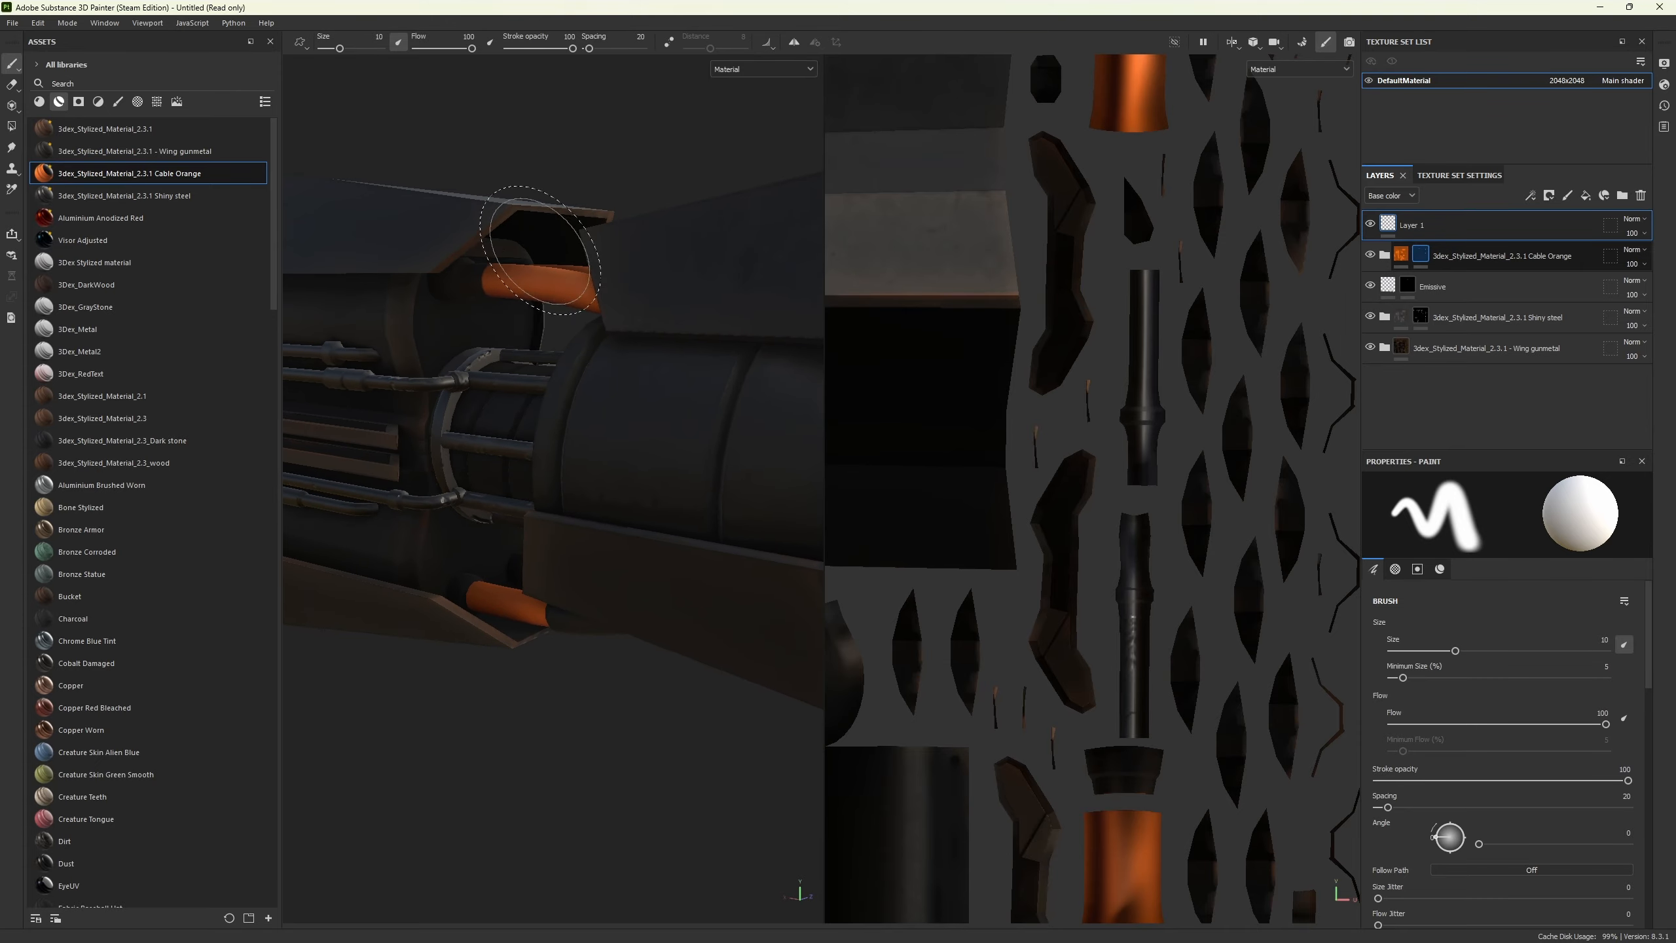
{"action": "scroll", "coordinate": [482, 278], "scroll_direction": "up", "scroll_amount": 5}
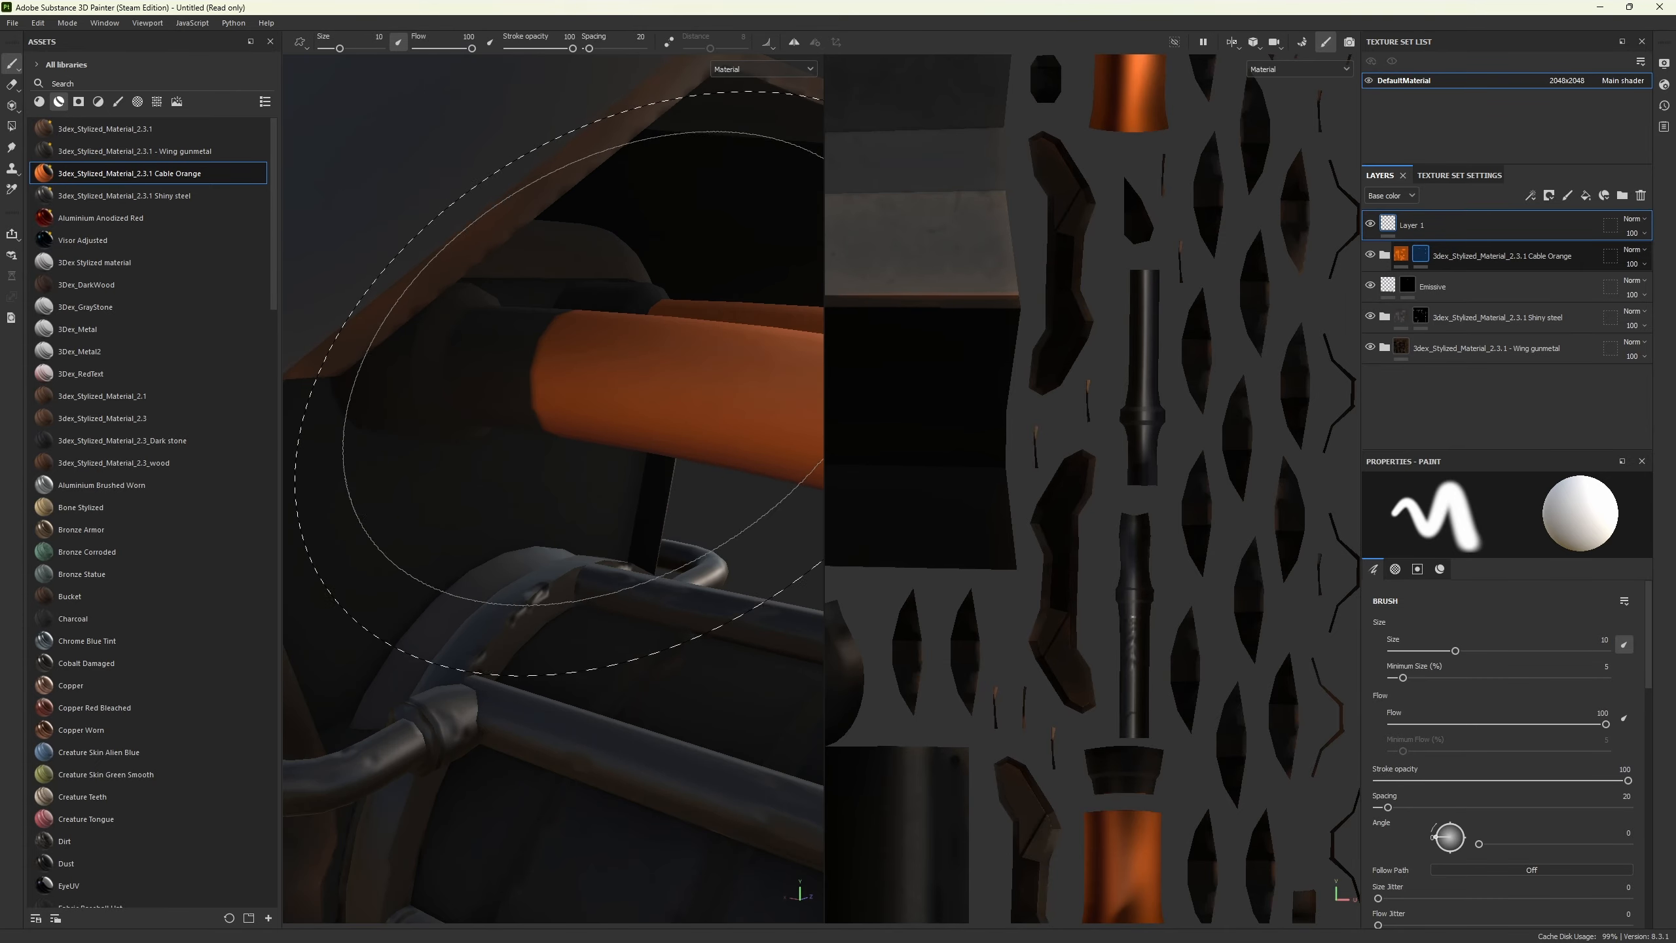
- Polygon-fill the narrow lower rows of the flared pipe end island in the UV layout into the Cable Orange mask
{"action": "scroll", "coordinate": [1186, 624], "scroll_direction": "down", "scroll_amount": 2}
{"action": "scroll", "coordinate": [1185, 624], "scroll_direction": "up", "scroll_amount": 5}
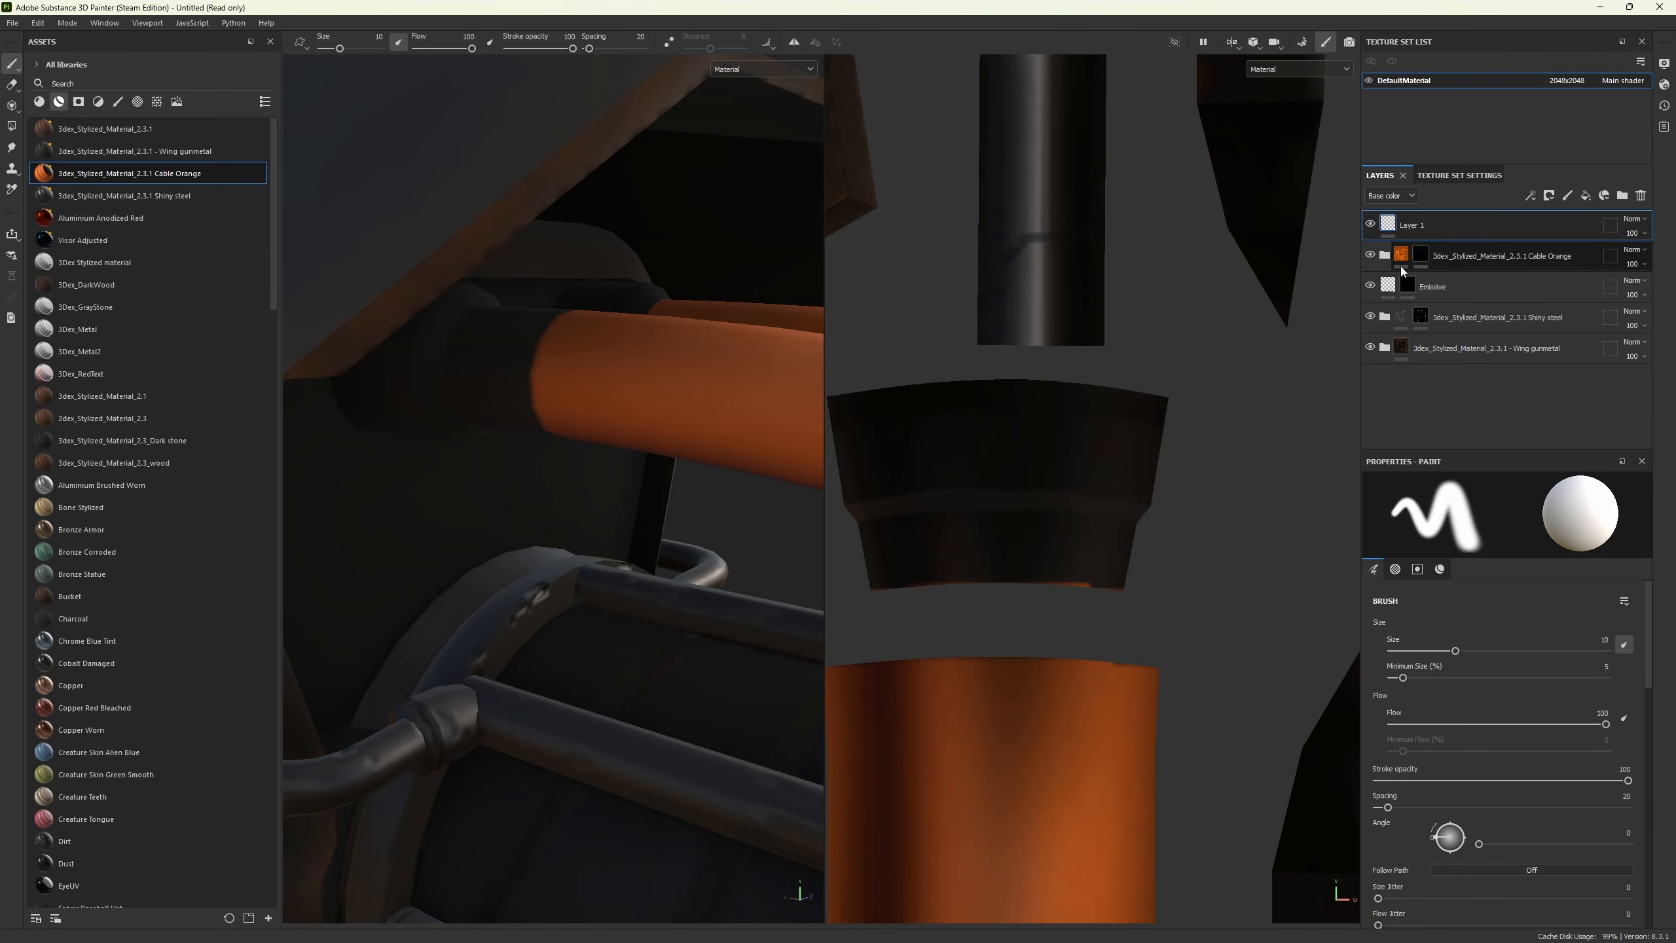
{"action": "left_click", "coordinate": [1422, 257]}
{"action": "key", "text": "4"}
{"action": "scroll", "coordinate": [1118, 605], "scroll_direction": "up", "scroll_amount": 3}
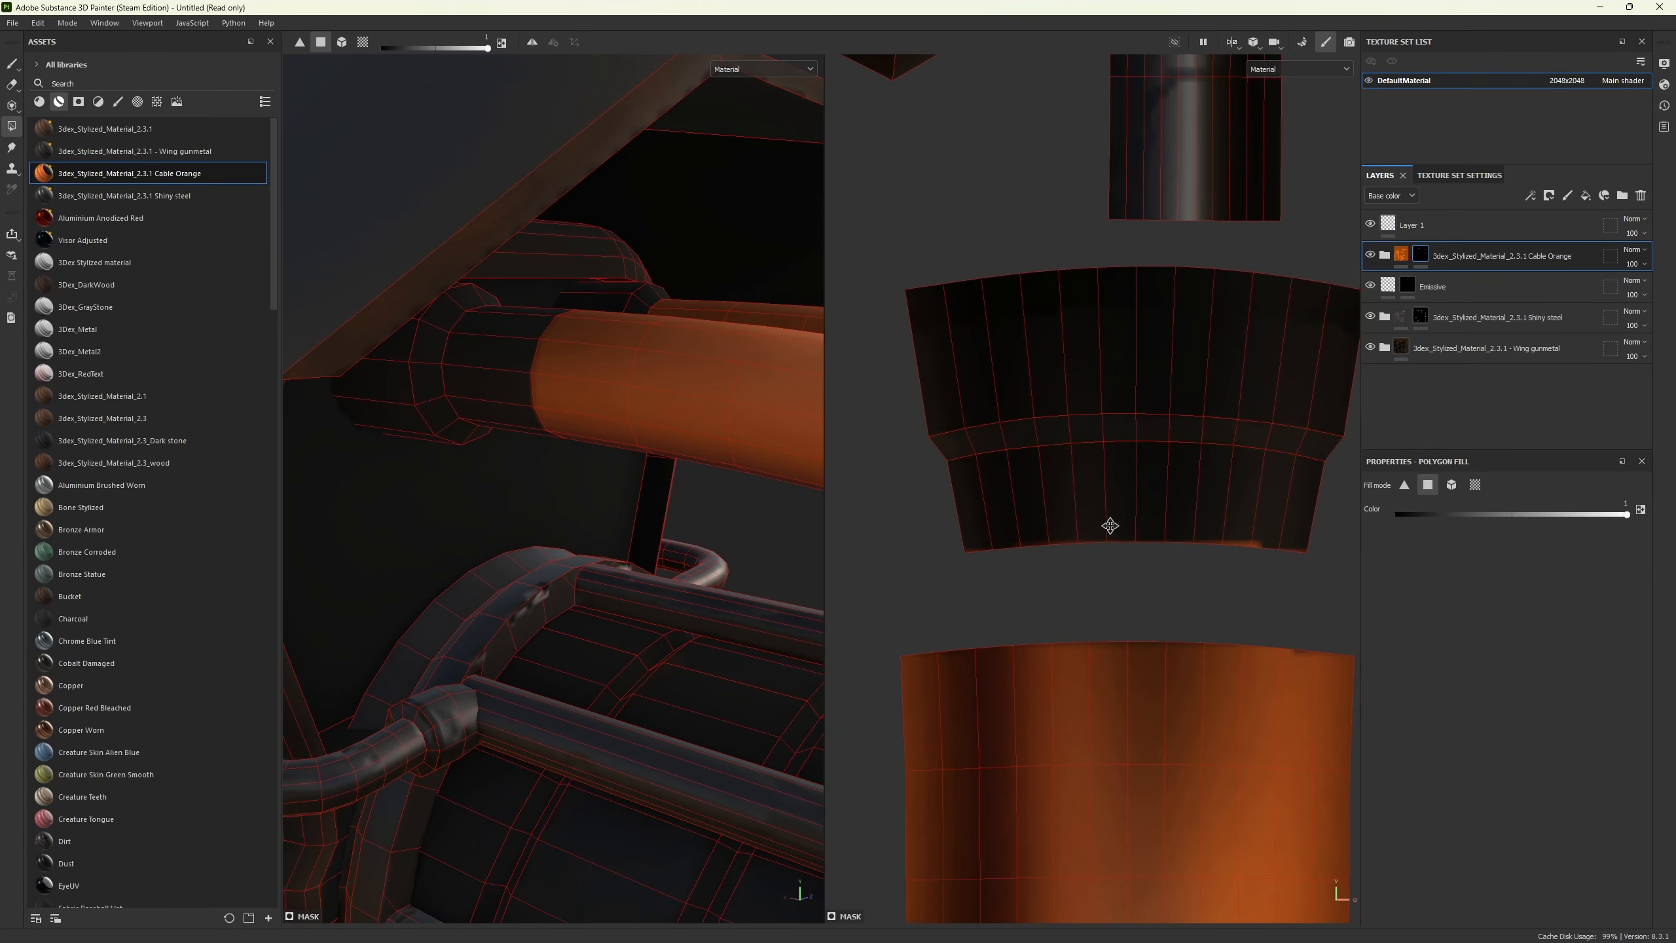
{"action": "left_click_drag", "start_coordinate": [1255, 611], "coordinate": [888, 563]}
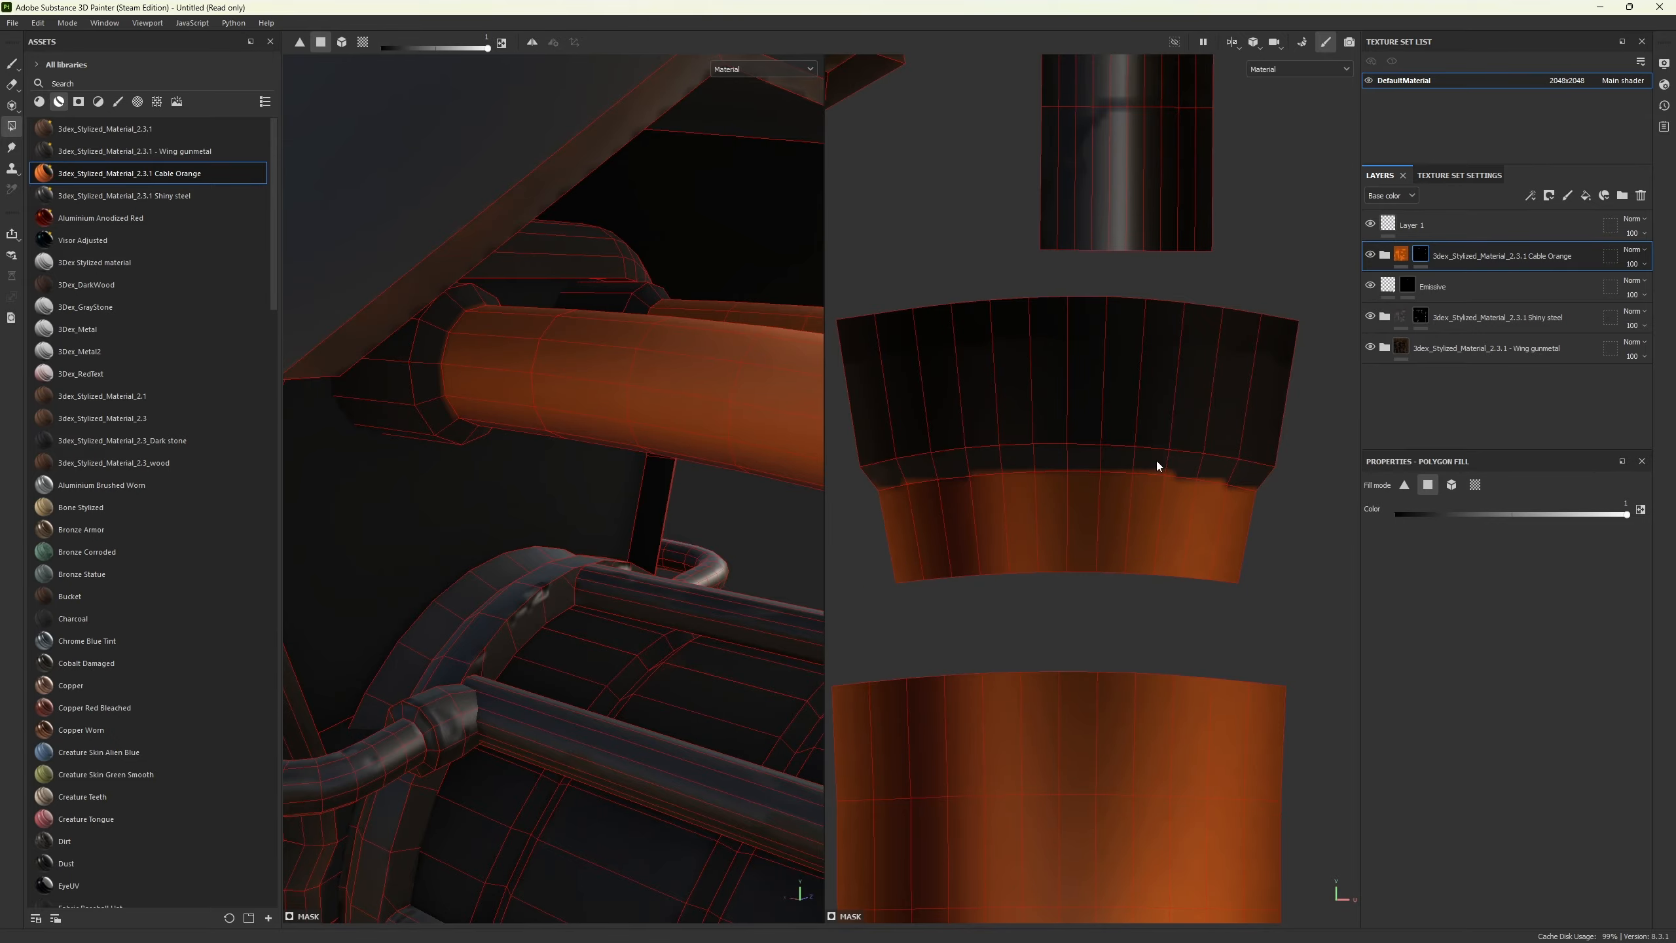
{"action": "scroll", "coordinate": [1155, 532], "scroll_direction": "down", "scroll_amount": 5}
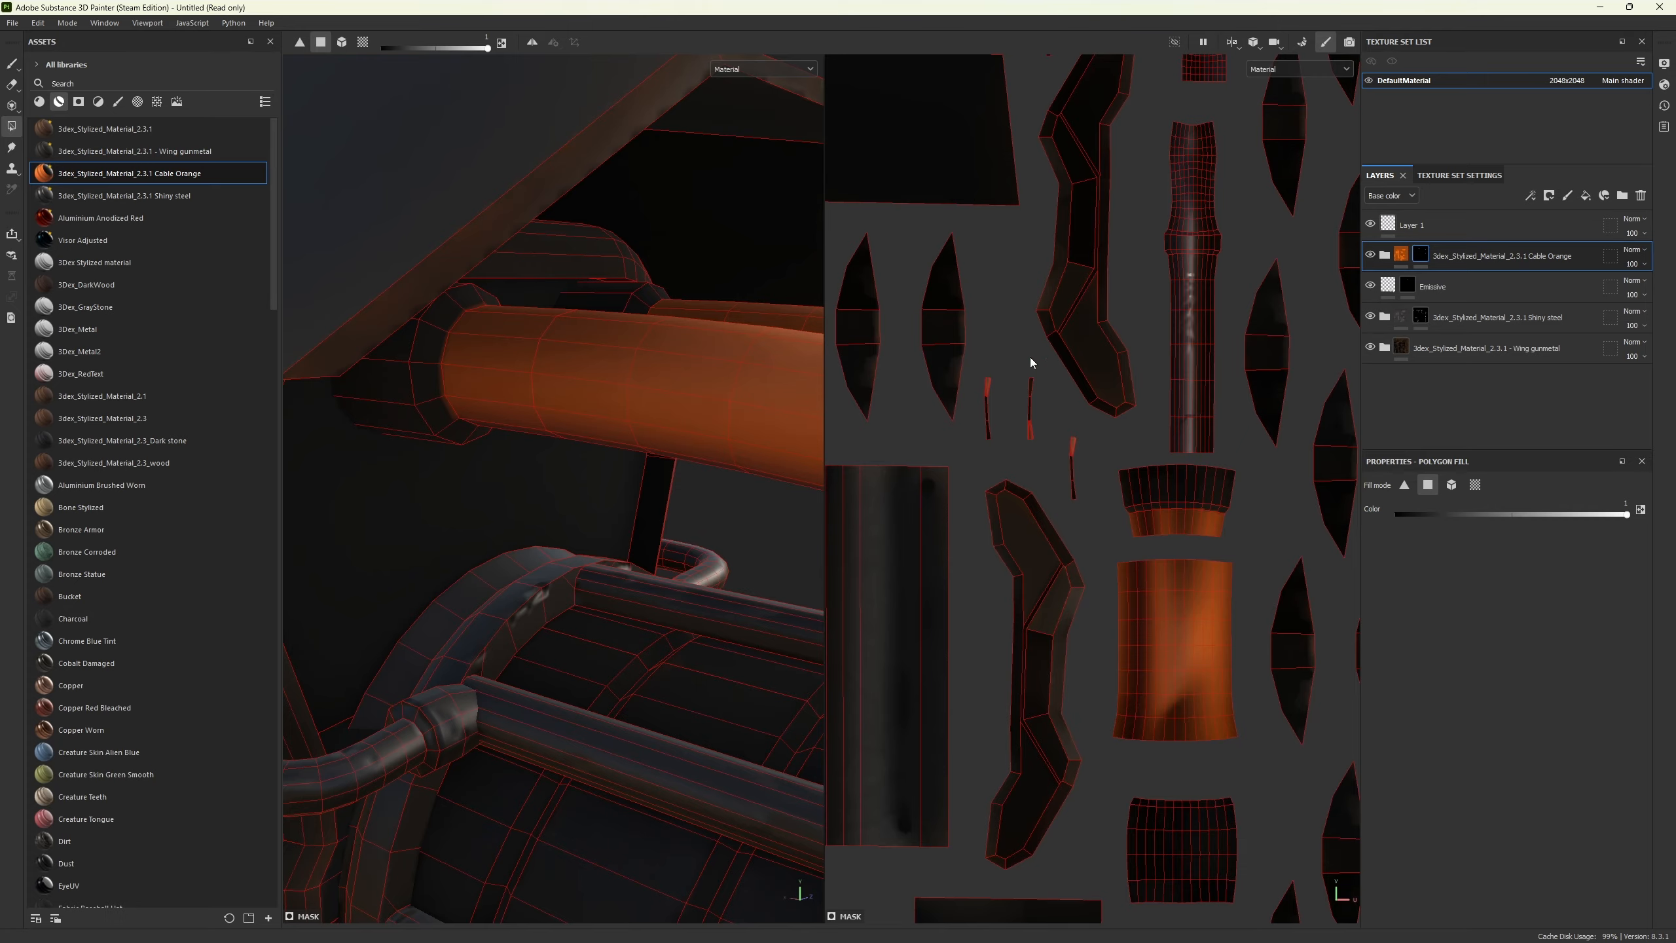
- Select Layer 1 and inspect the whole engine with its orange pipes from the side, end and lower angles
{"action": "left_click_drag", "start_coordinate": [711, 393], "coordinate": [628, 309], "text": "alt"}
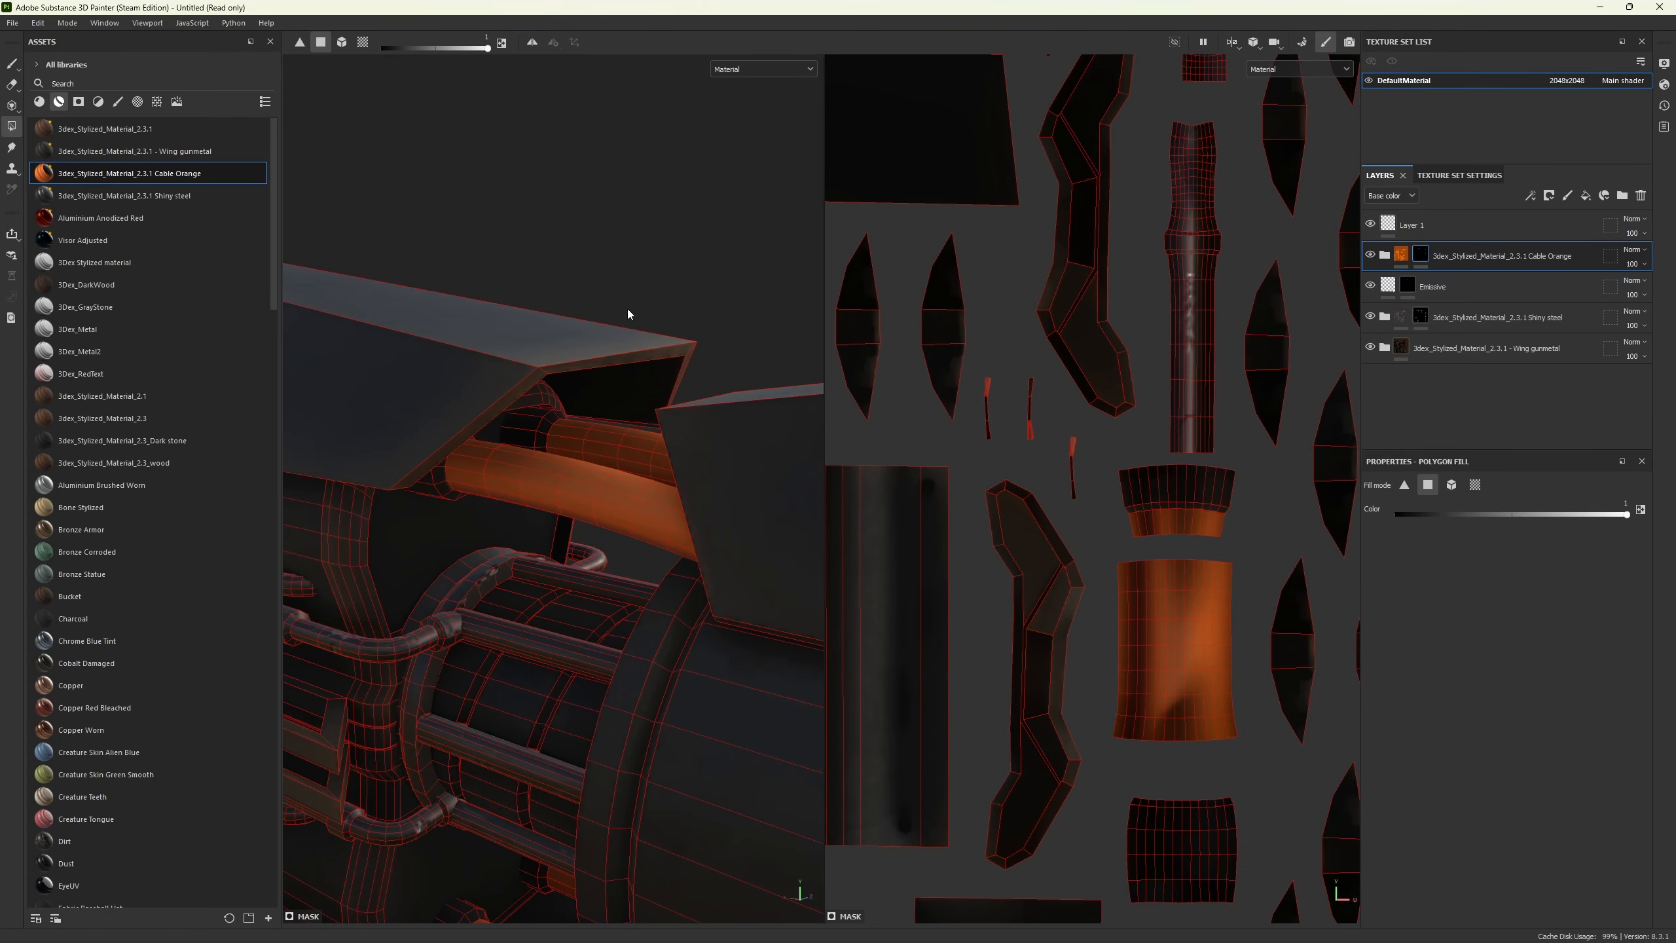
{"action": "left_click", "coordinate": [1391, 223]}
{"action": "mouse_move", "coordinate": [606, 418]}
{"action": "right_mouse_down", "text": "alt"}
{"action": "mouse_move", "coordinate": [598, 263]}
{"action": "mouse_move", "coordinate": [735, 271]}
{"action": "right_mouse_up", "text": "alt"}
{"action": "mouse_move", "coordinate": [644, 235]}
{"action": "left_mouse_down", "text": "alt"}
{"action": "mouse_move", "coordinate": [643, 266]}
{"action": "mouse_move", "coordinate": [654, 209]}
{"action": "mouse_move", "coordinate": [719, 213]}
{"action": "mouse_move", "coordinate": [786, 300]}
{"action": "mouse_move", "coordinate": [685, 322]}
{"action": "mouse_move", "coordinate": [683, 303]}
{"action": "mouse_move", "coordinate": [594, 296]}
{"action": "mouse_move", "coordinate": [657, 256]}
{"action": "left_mouse_up", "text": "alt"}
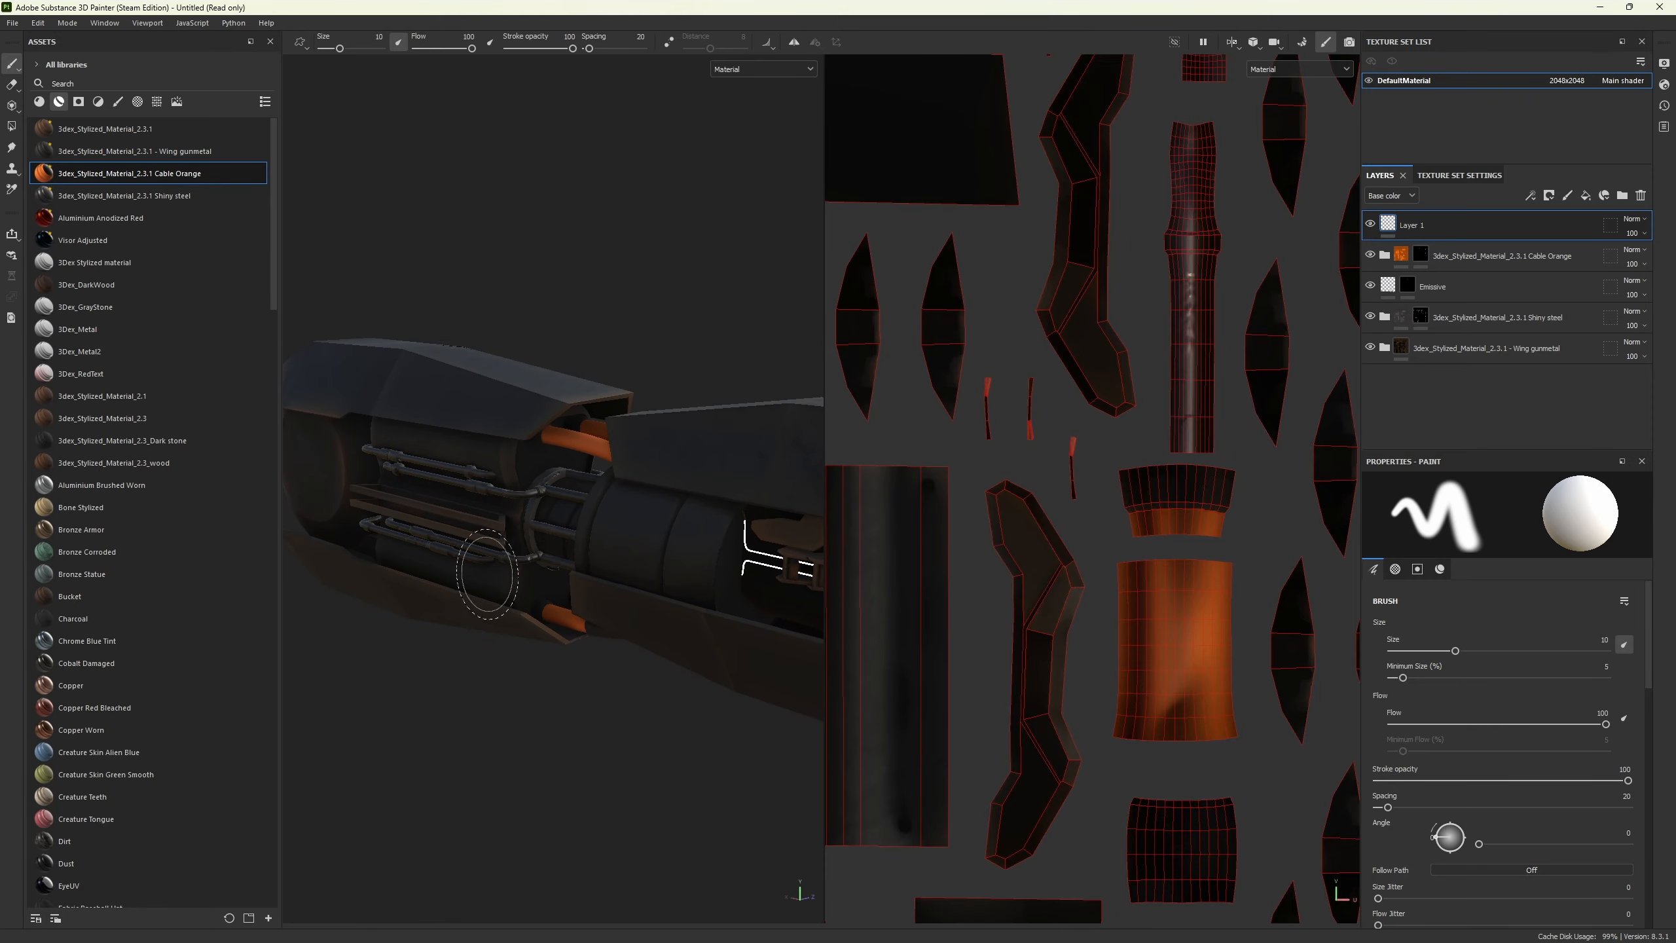
{"action": "scroll", "coordinate": [473, 559], "scroll_direction": "up", "scroll_amount": 3}
{"action": "left_click_drag", "start_coordinate": [284, 705], "coordinate": [591, 738], "text": "alt"}
{"action": "scroll", "coordinate": [658, 662], "scroll_direction": "down", "scroll_amount": 10}
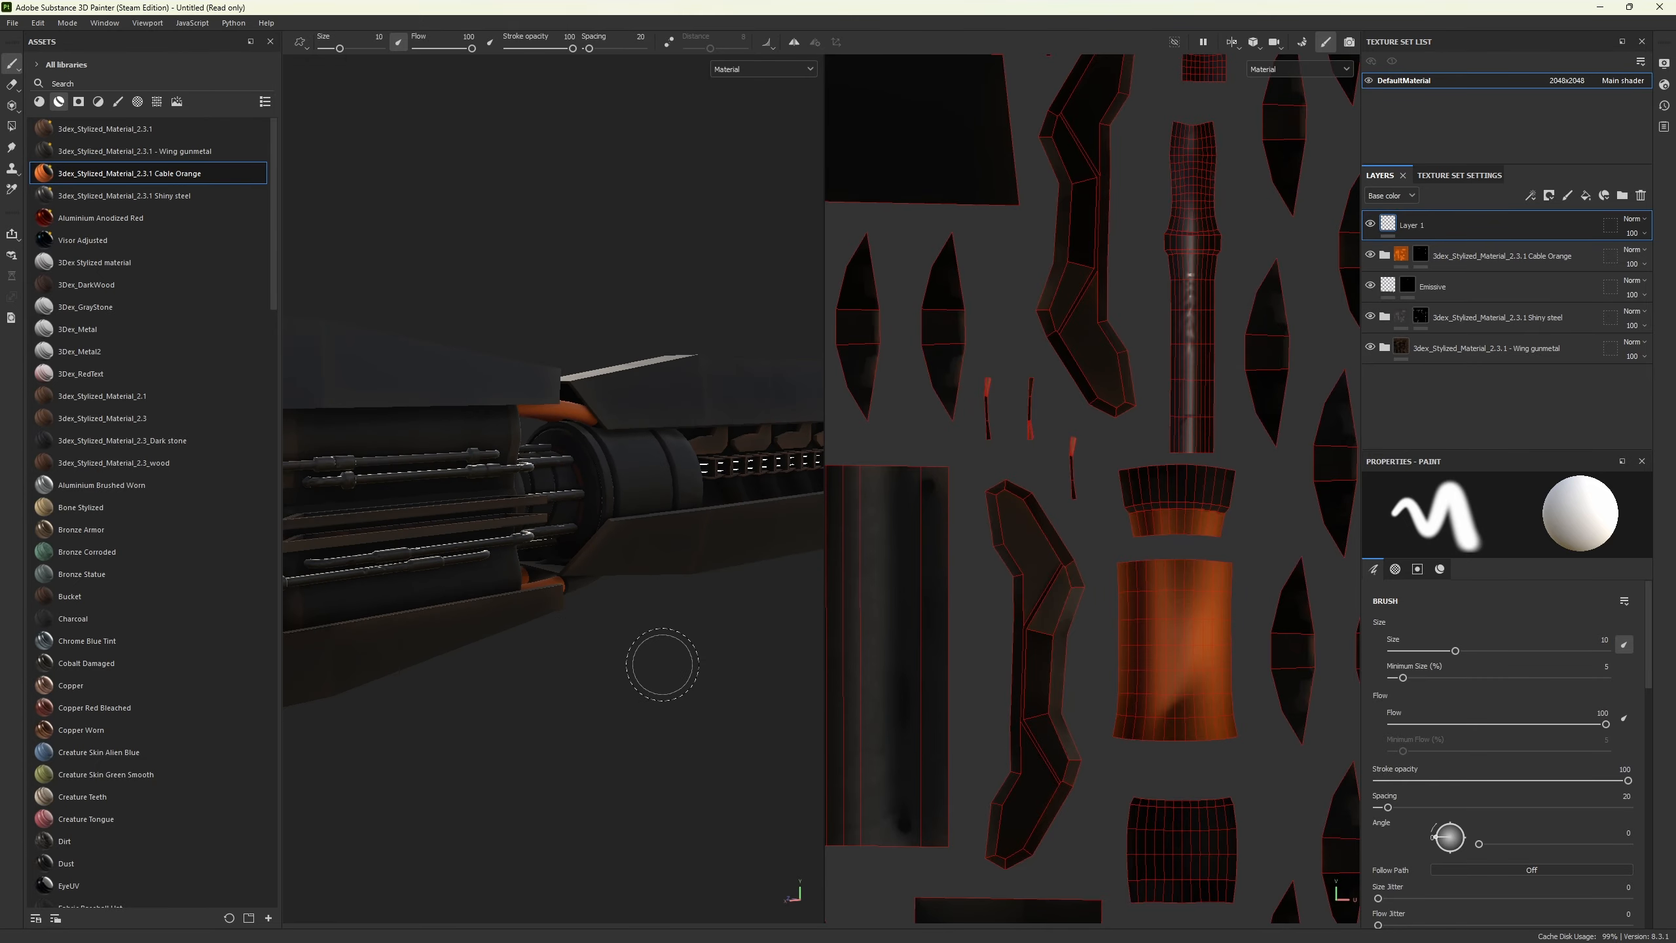
{"action": "left_click_drag", "start_coordinate": [650, 676], "coordinate": [766, 661], "text": "alt"}
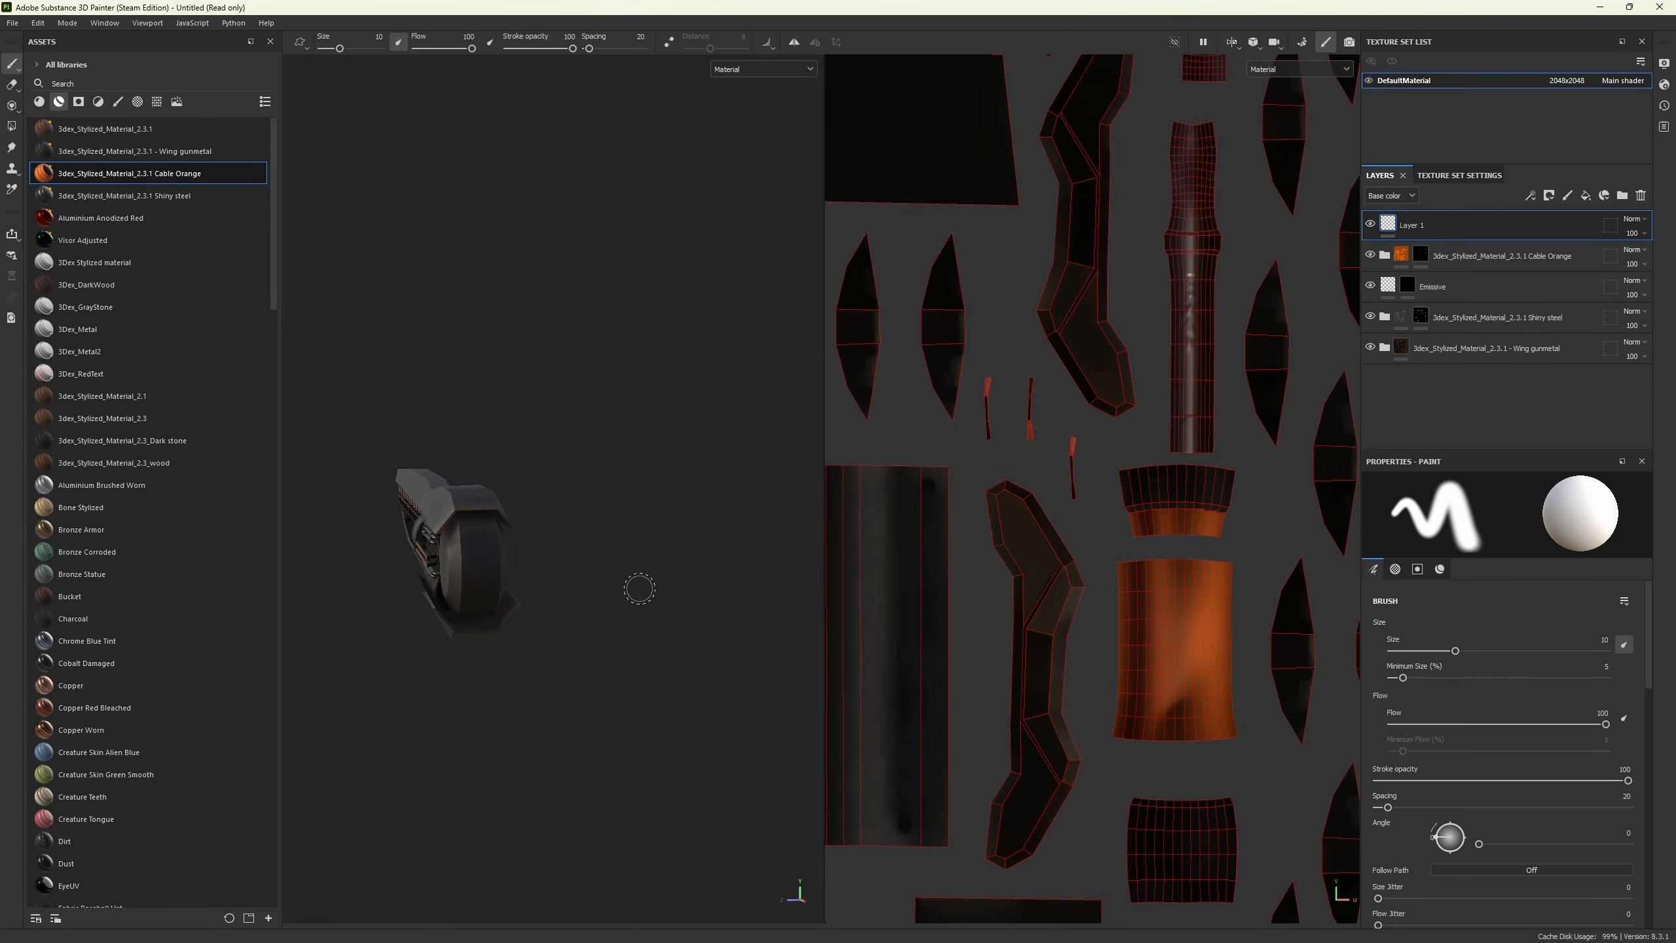
{"action": "left_click_drag", "start_coordinate": [639, 587], "coordinate": [366, 687], "text": "alt"}
{"action": "middle_click_drag", "start_coordinate": [367, 687], "coordinate": [561, 554], "text": "alt"}
{"action": "left_click_drag", "start_coordinate": [561, 554], "coordinate": [623, 554], "text": "alt"}
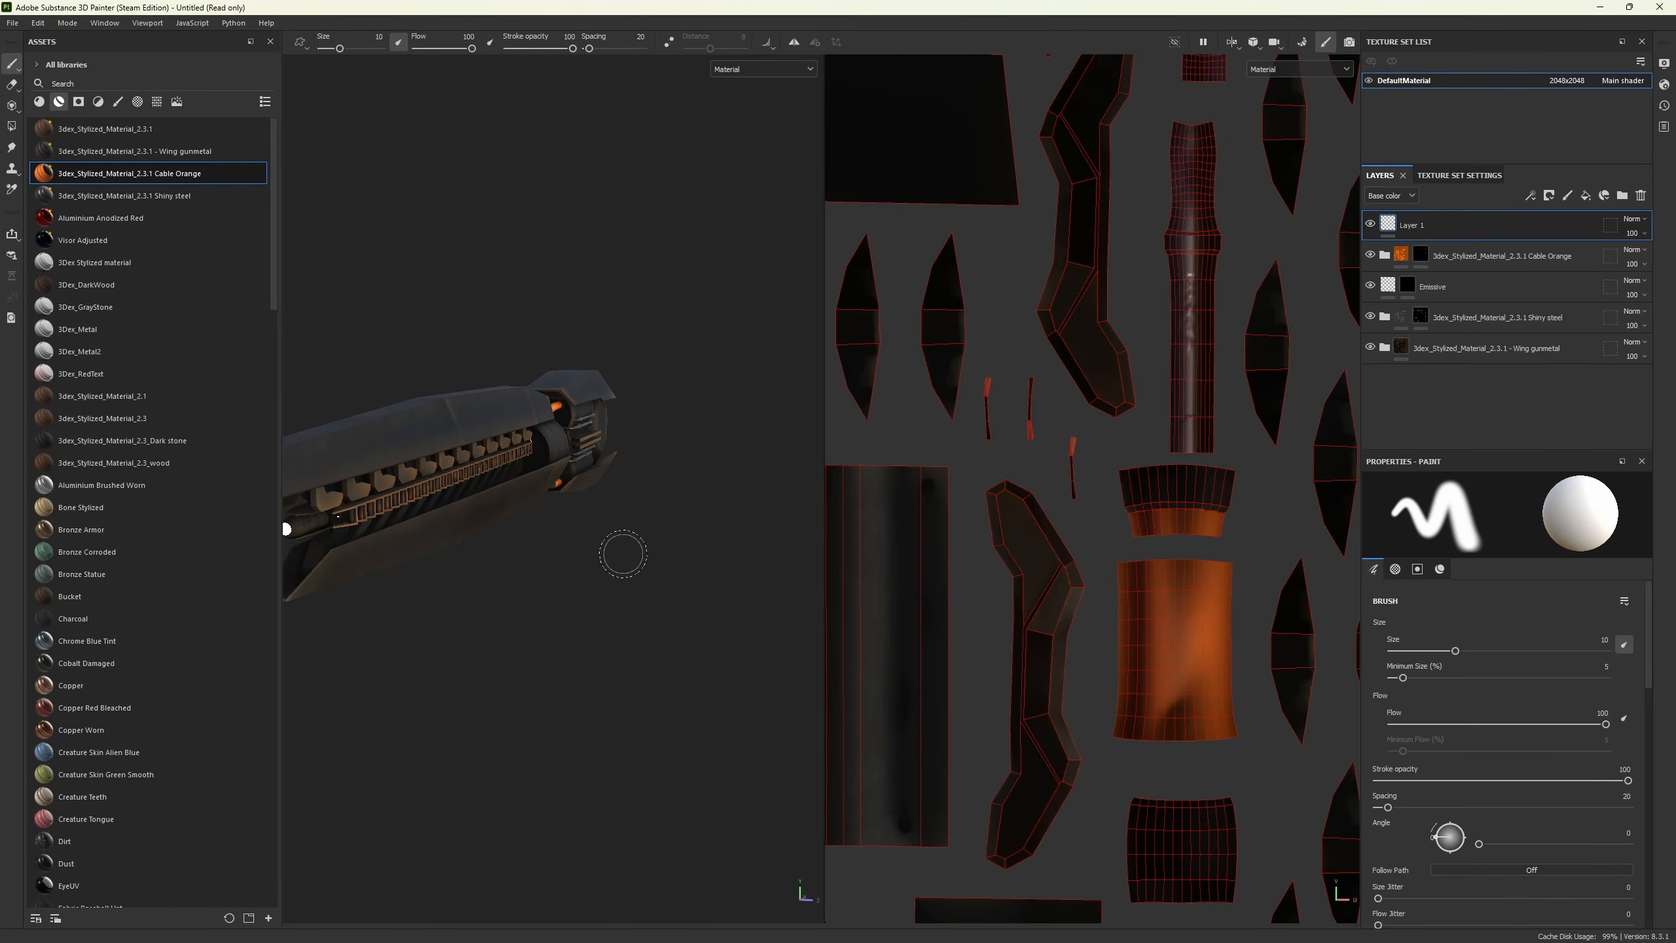
{"action": "scroll", "coordinate": [619, 506], "scroll_direction": "up", "scroll_amount": 3}
{"action": "scroll", "coordinate": [802, 622], "scroll_direction": "up", "scroll_amount": 1}
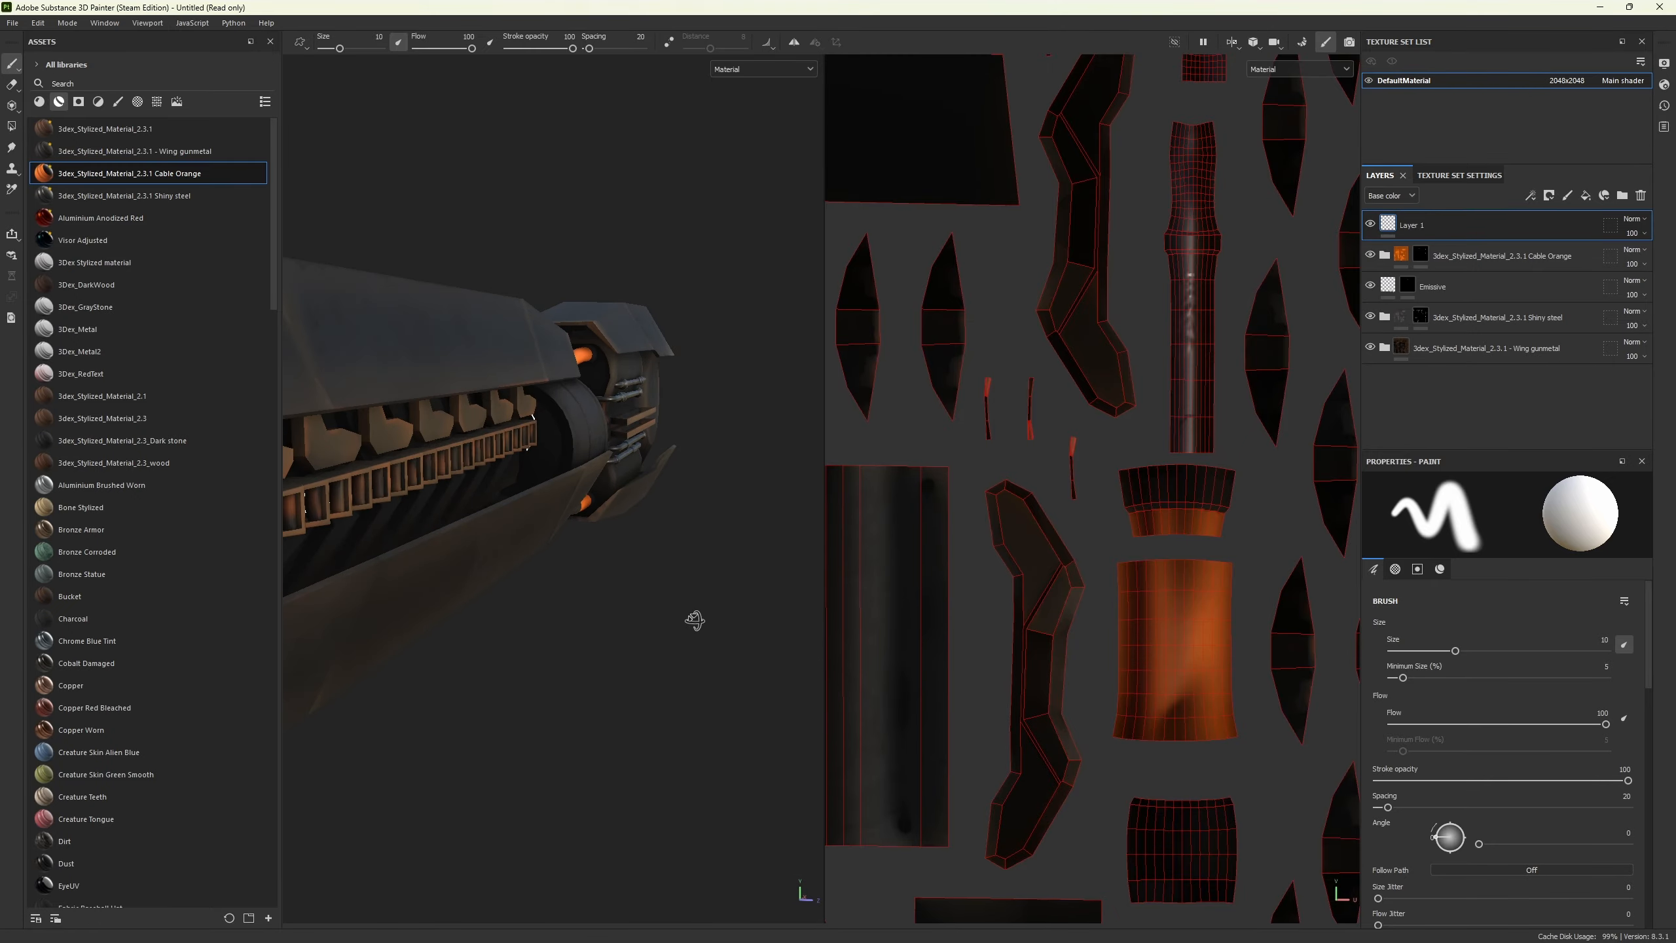
{"action": "left_click_drag", "start_coordinate": [696, 621], "coordinate": [624, 638], "text": "alt"}
{"action": "middle_click_drag", "start_coordinate": [700, 605], "coordinate": [661, 628], "text": "alt"}
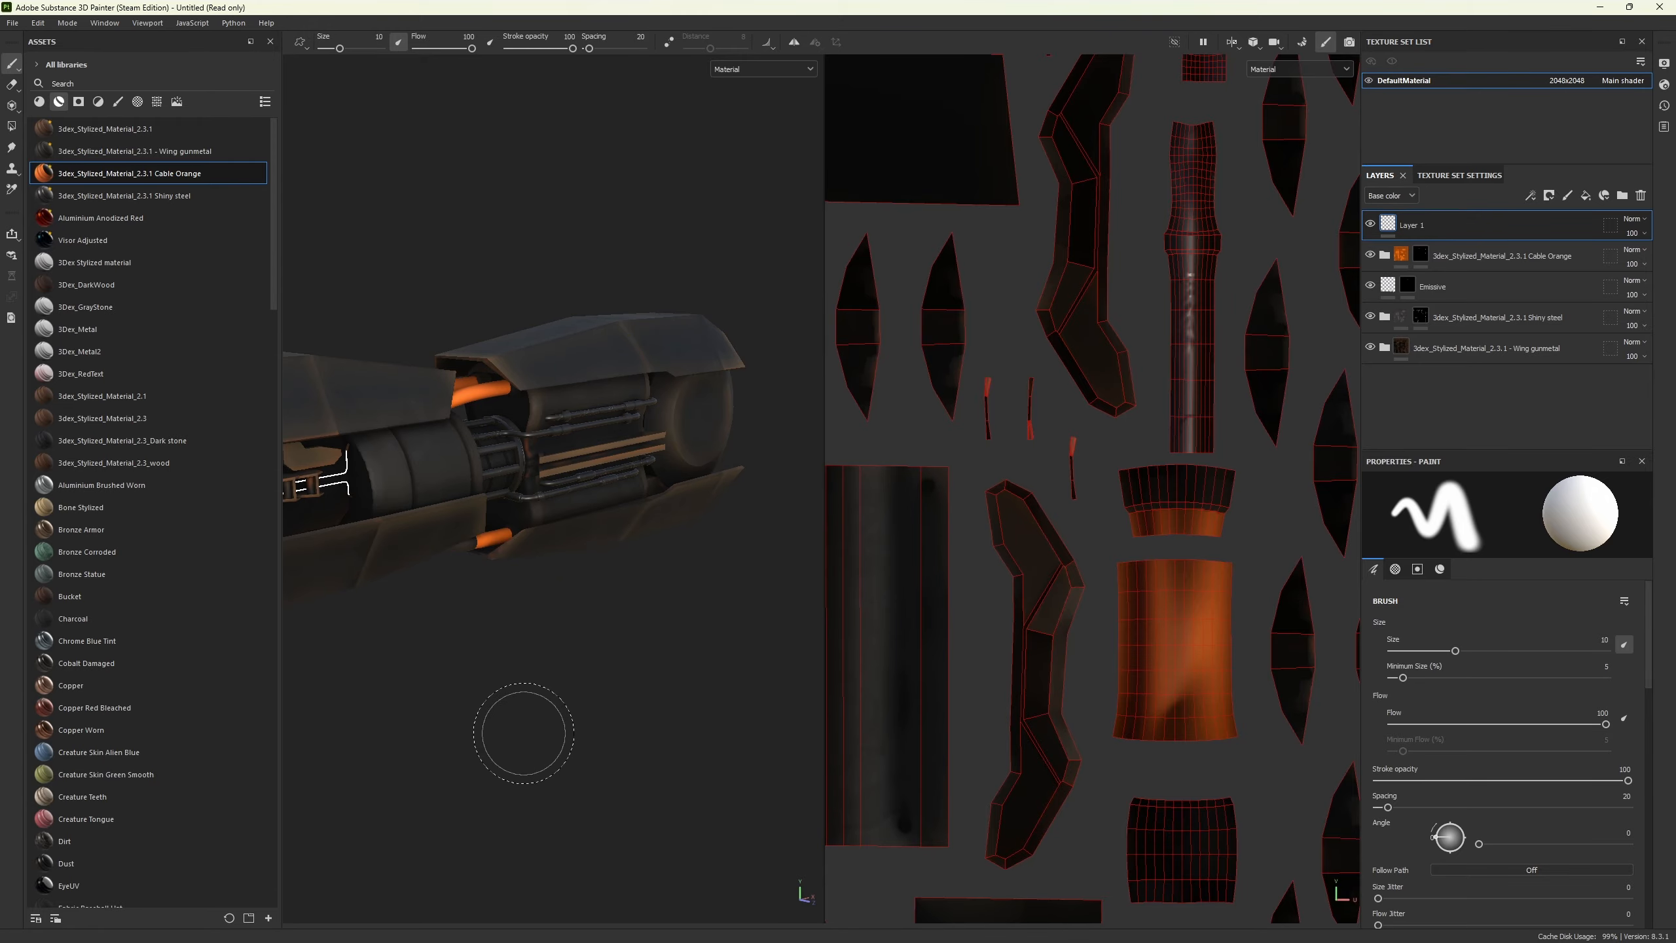
{"action": "left_click_drag", "start_coordinate": [475, 654], "coordinate": [535, 655], "text": "alt"}
{"action": "middle_click_drag", "start_coordinate": [535, 655], "coordinate": [580, 606], "text": "alt"}
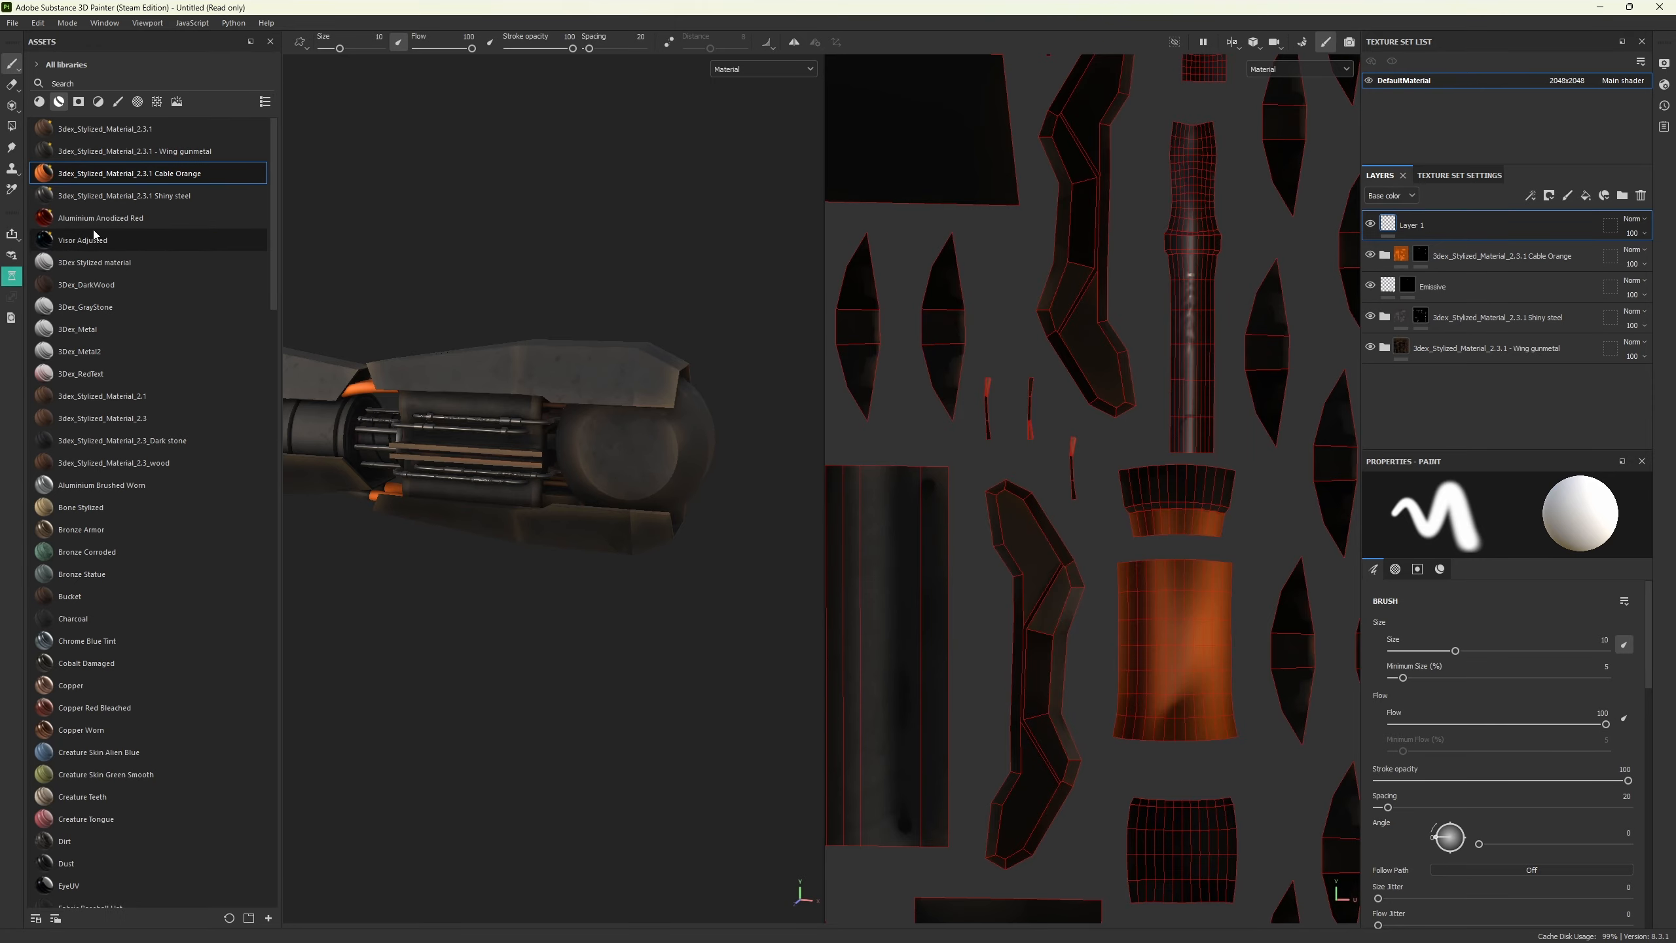
- Add the Visor Adjusted smart material between Layer 1 and Cable Orange, and give its group a black mask
{"action": "mouse_move", "coordinate": [76, 241]}
{"action": "left_mouse_down"}
{"action": "mouse_move", "coordinate": [971, 327]}
{"action": "mouse_move", "coordinate": [1414, 241]}
{"action": "left_mouse_up"}
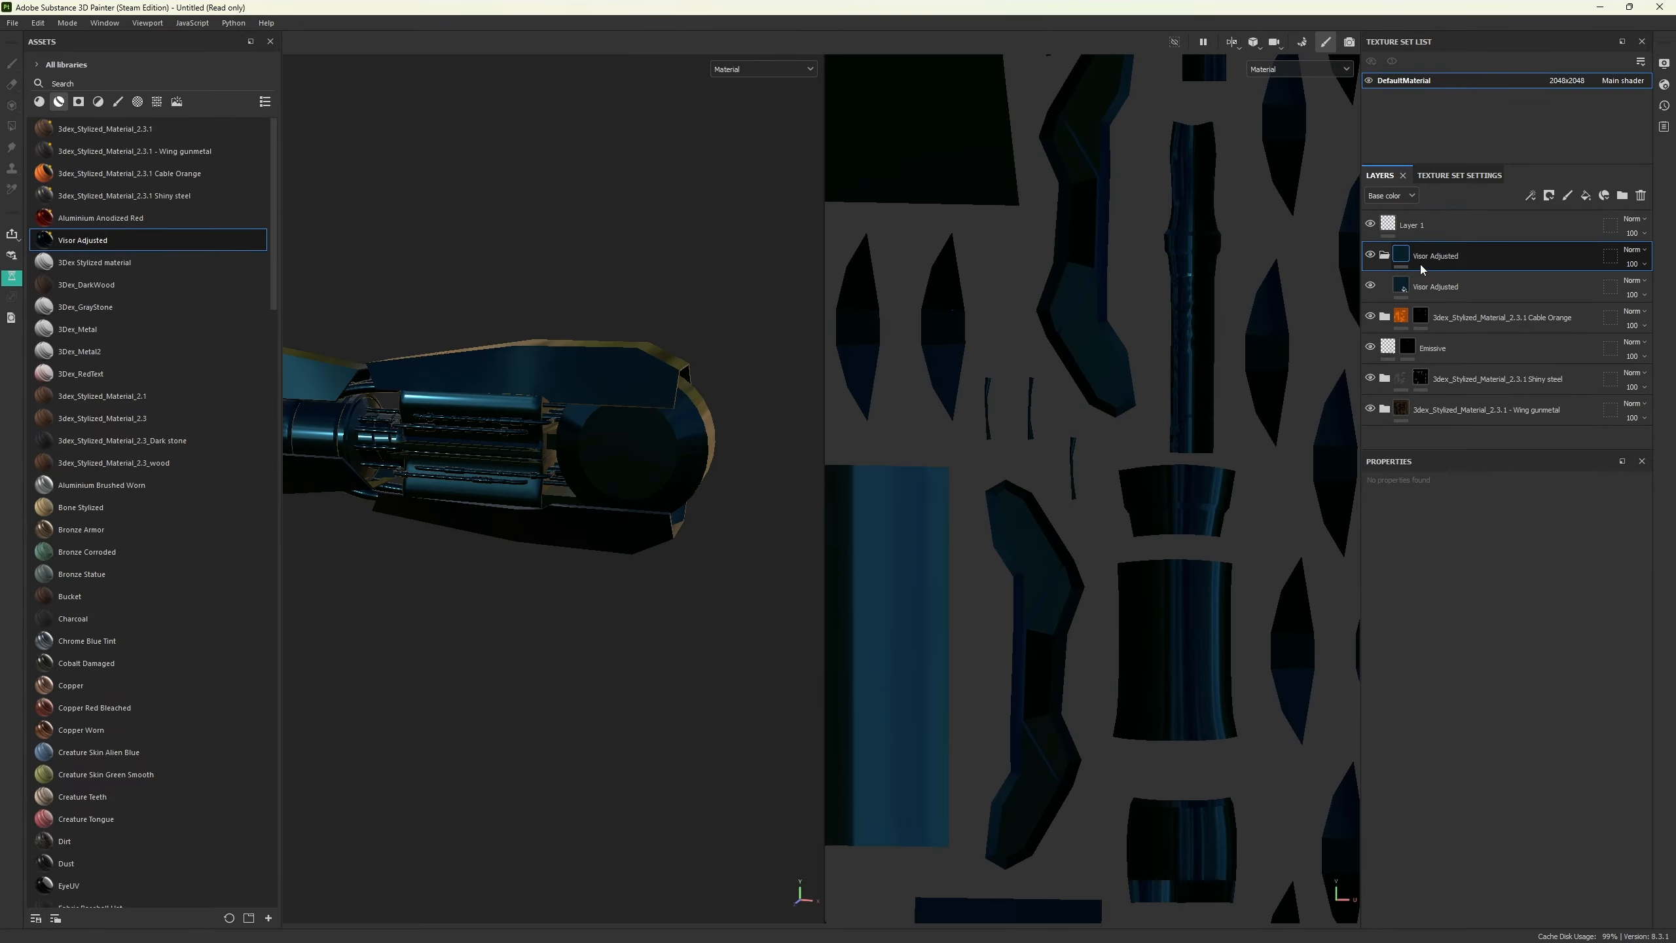
{"action": "mouse_move", "coordinate": [637, 606]}
{"action": "left_mouse_down", "text": "alt"}
{"action": "mouse_move", "coordinate": [653, 625]}
{"action": "mouse_move", "coordinate": [423, 609]}
{"action": "mouse_move", "coordinate": [464, 573]}
{"action": "mouse_move", "coordinate": [411, 594]}
{"action": "mouse_move", "coordinate": [528, 613]}
{"action": "mouse_move", "coordinate": [535, 594]}
{"action": "left_mouse_up", "text": "alt"}
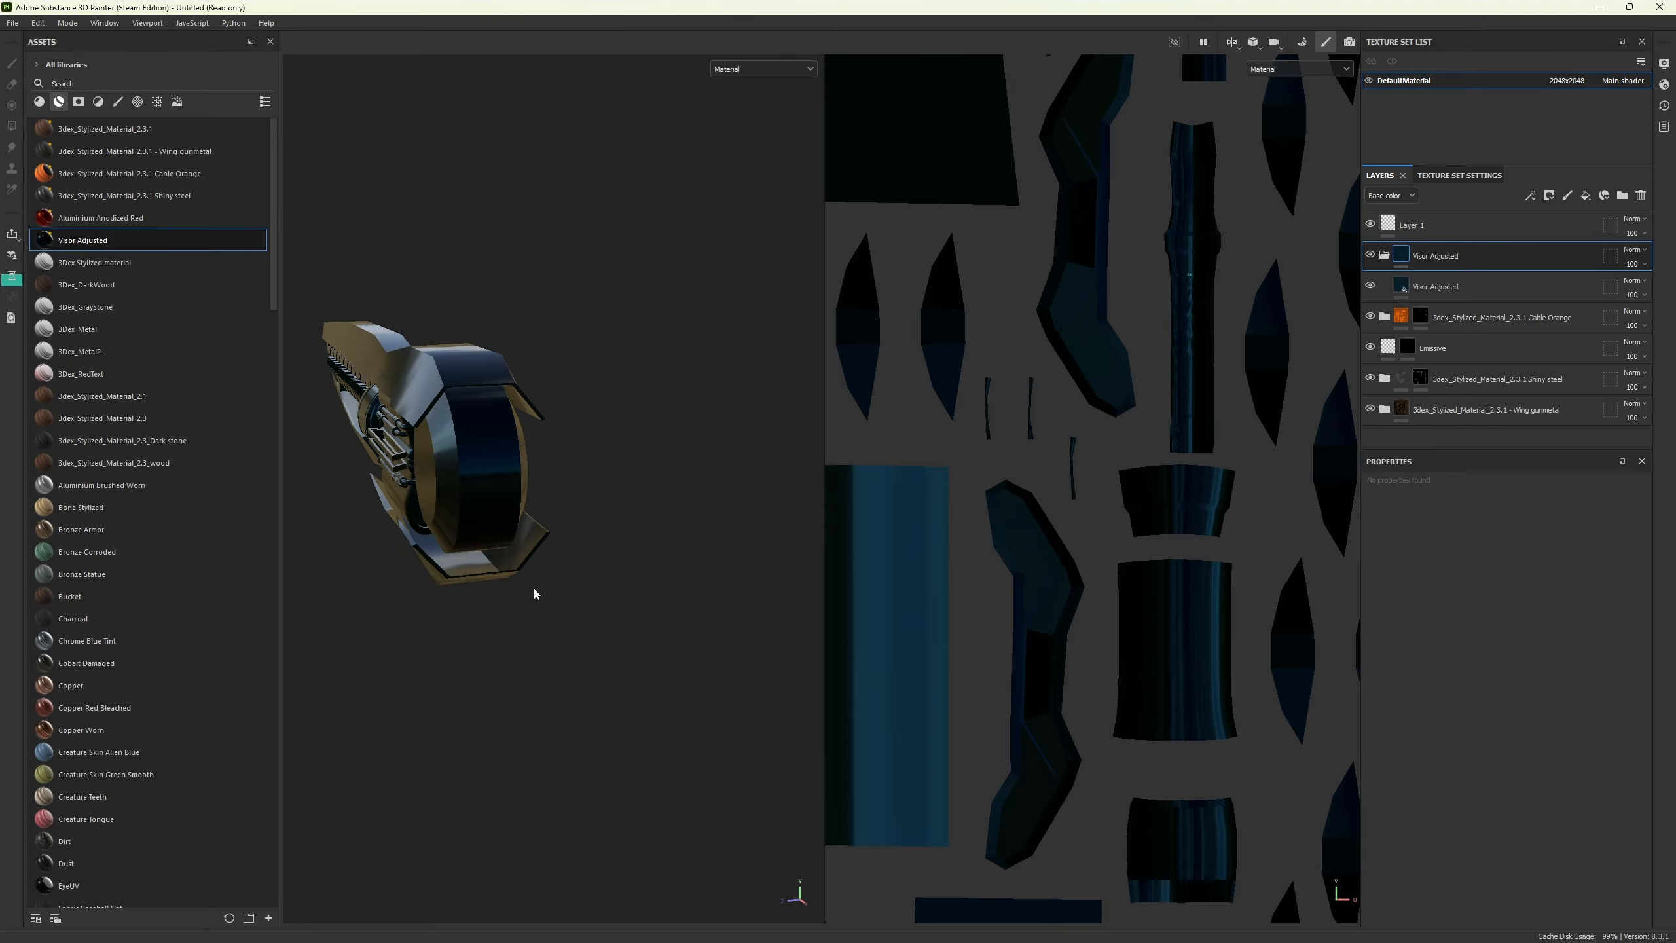
{"action": "scroll", "coordinate": [535, 593], "scroll_direction": "down", "scroll_amount": 4}
{"action": "left_click_drag", "start_coordinate": [430, 520], "coordinate": [504, 503], "text": "alt"}
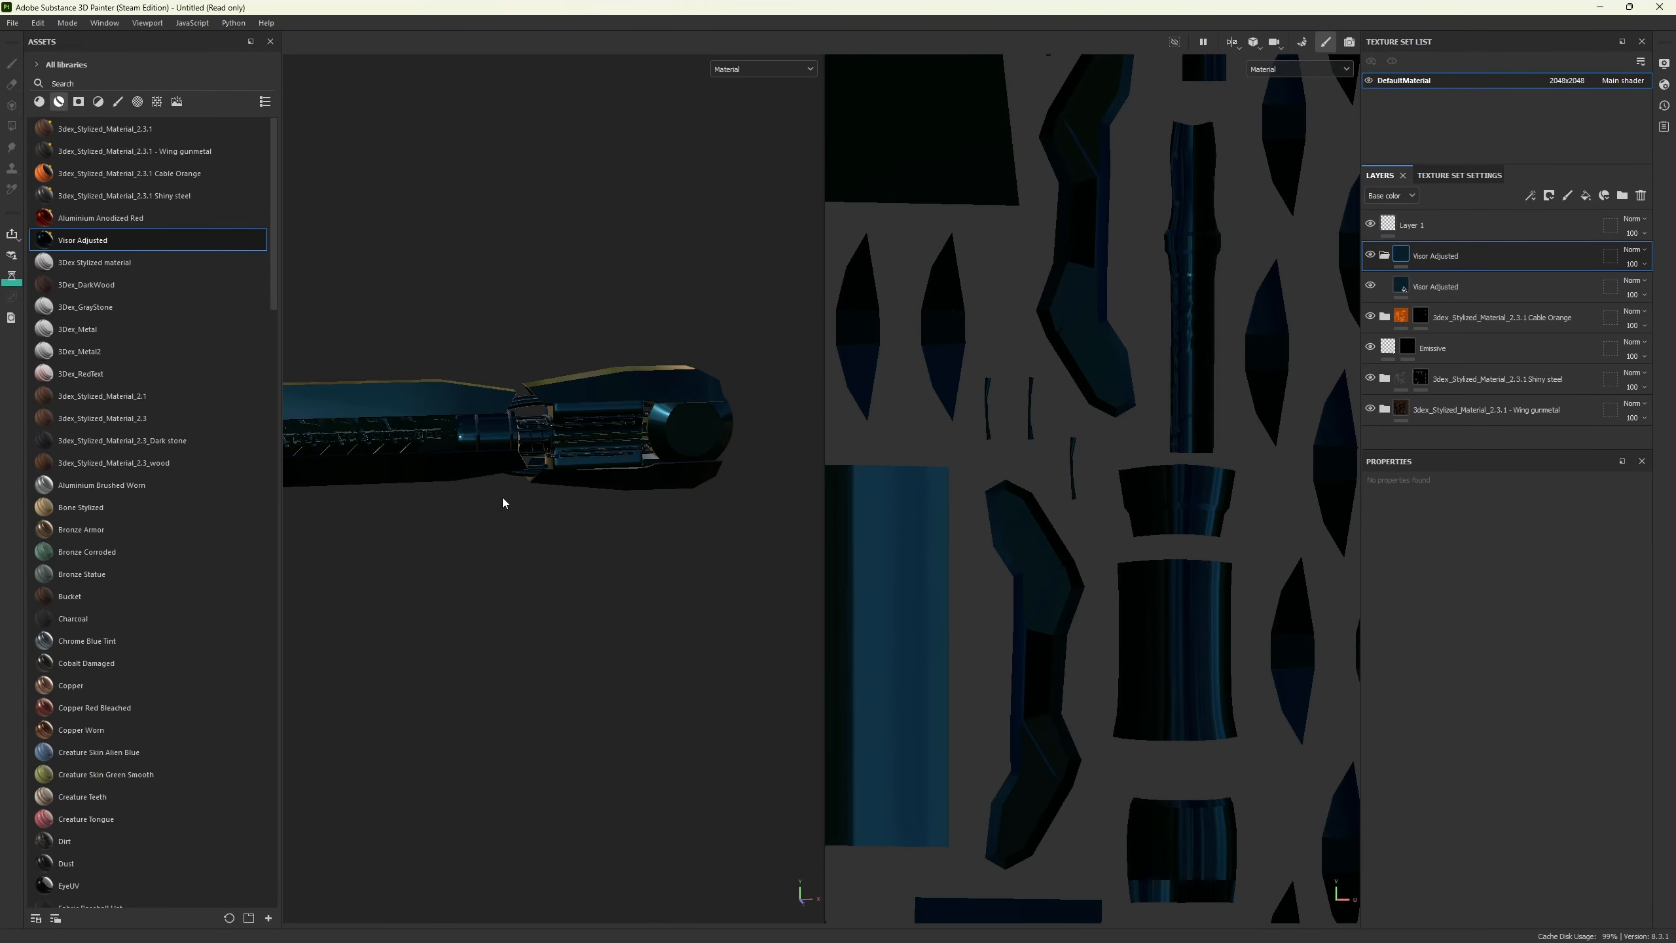
{"action": "scroll", "coordinate": [504, 503], "scroll_direction": "up", "scroll_amount": 10}
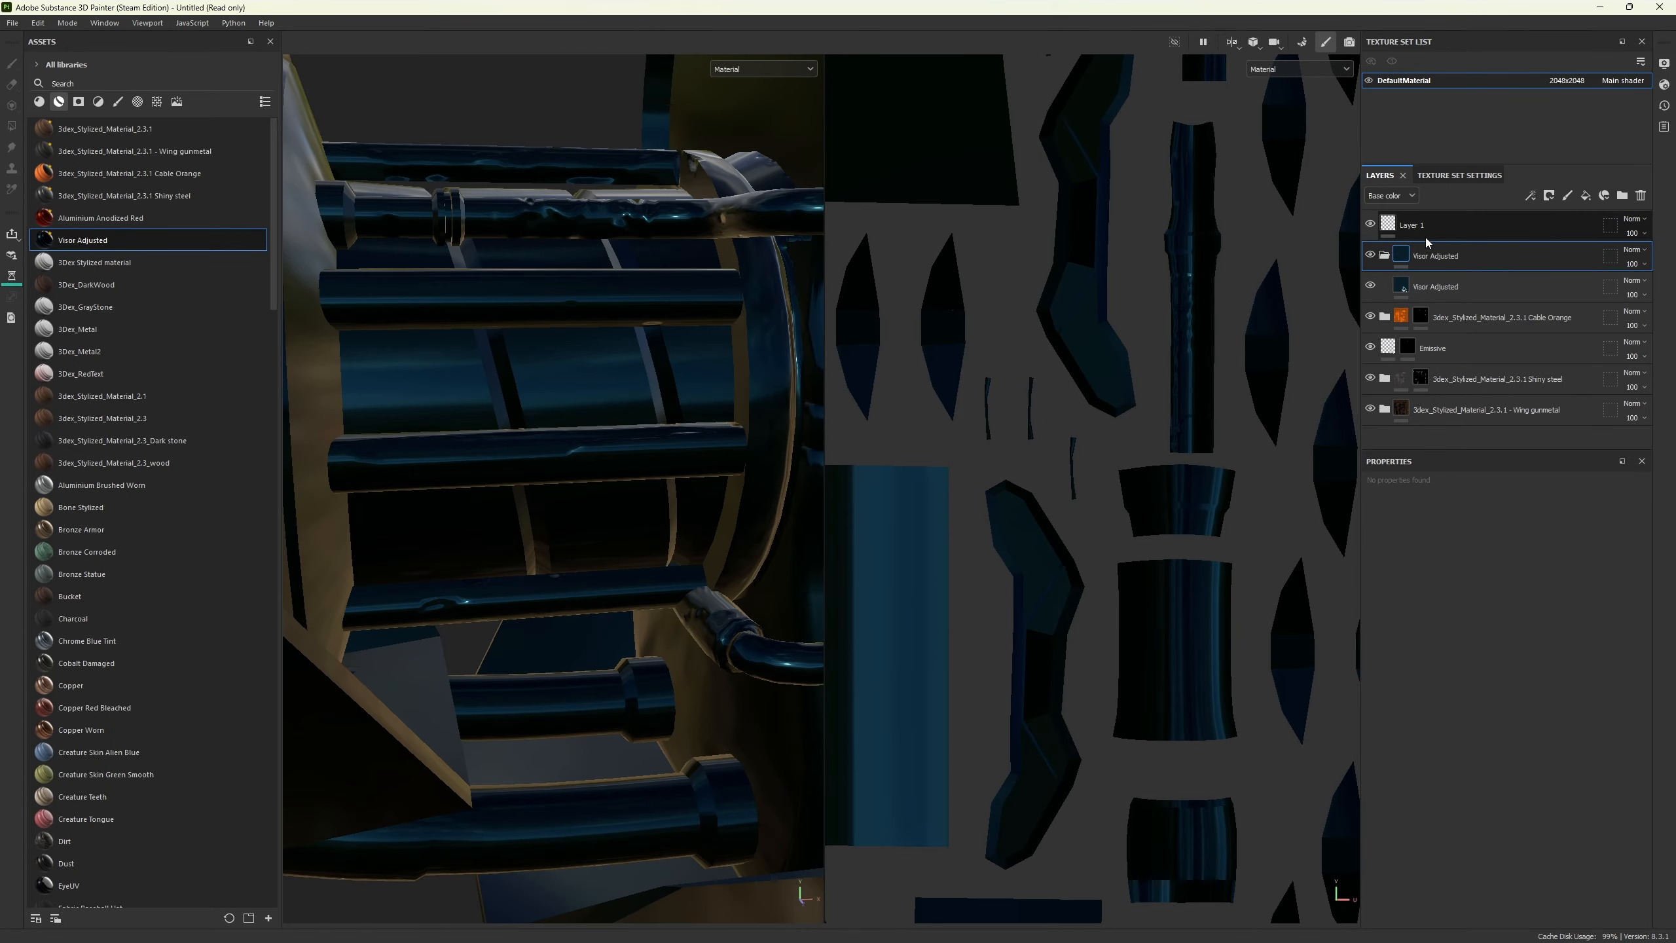
{"action": "right_click", "coordinate": [1402, 254]}
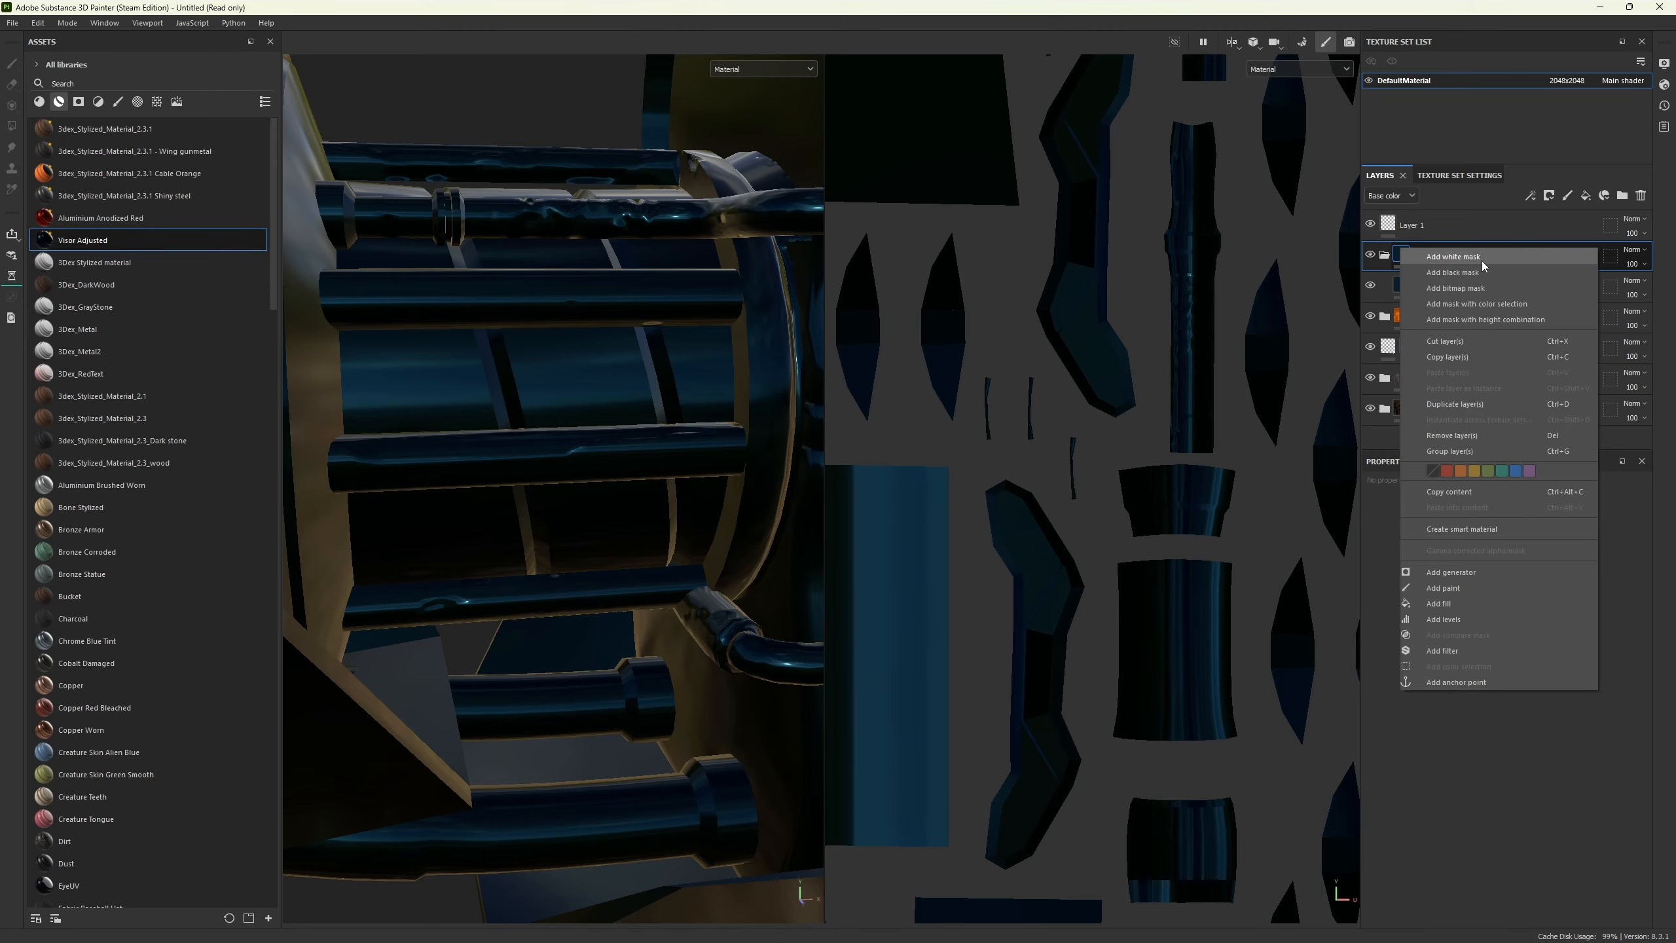
{"action": "left_click", "coordinate": [1465, 273]}
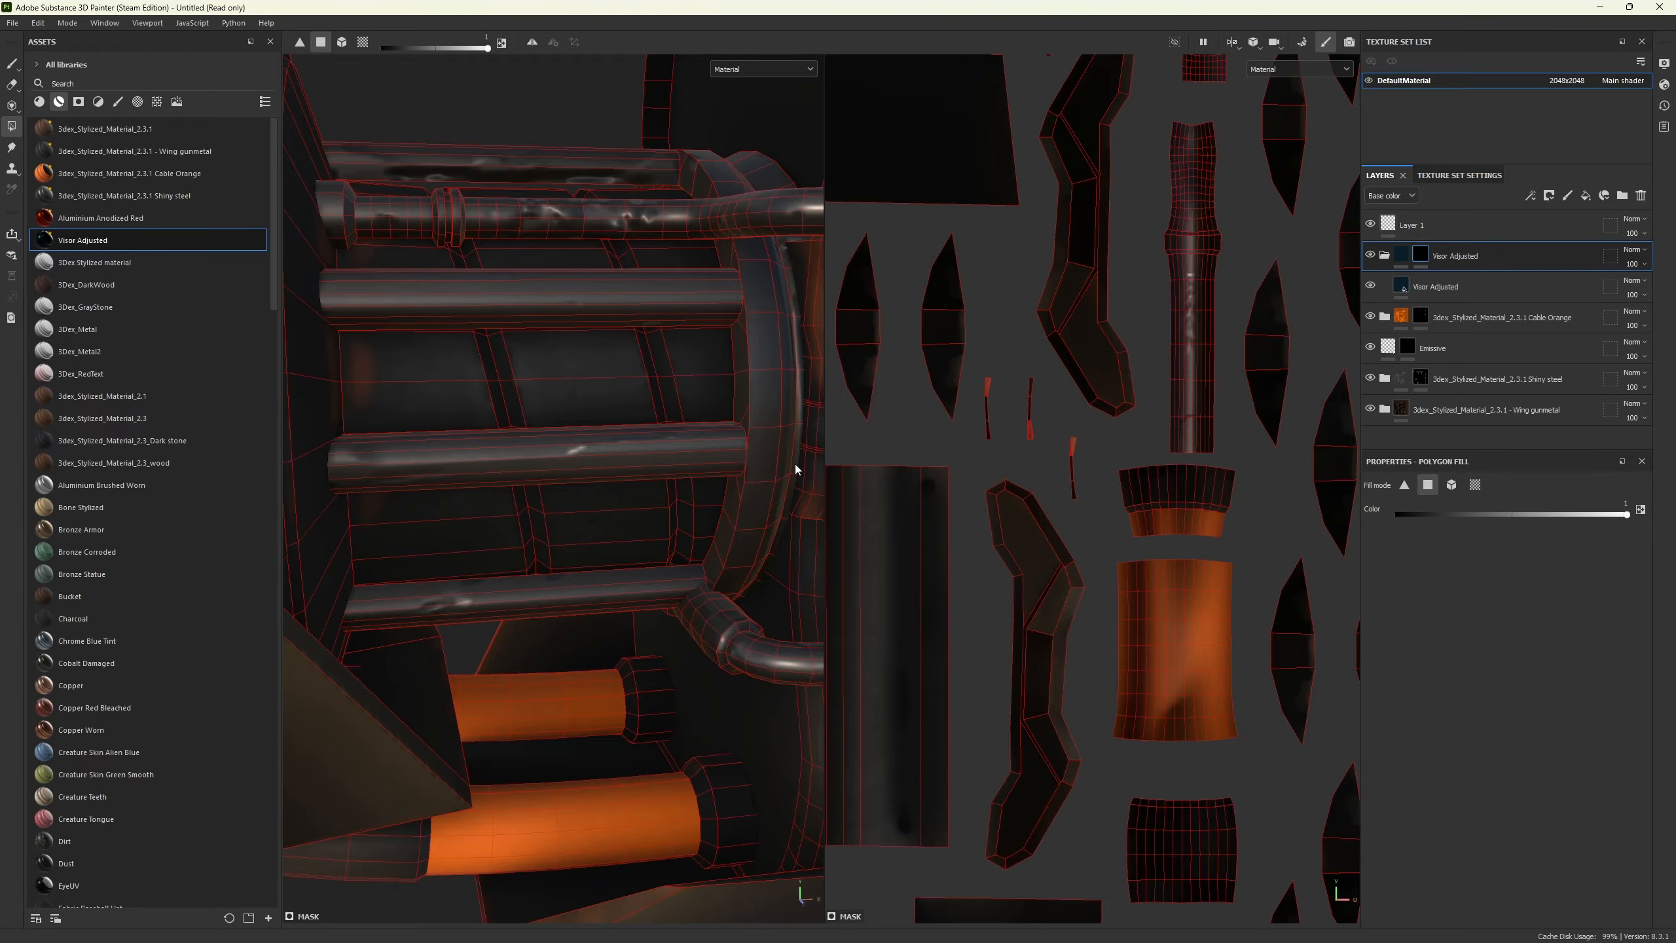
- Polygon-fill the flat panels between the engine's cage pipes into the Visor Adjusted mask
{"action": "left_click_drag", "start_coordinate": [475, 370], "coordinate": [537, 387]}
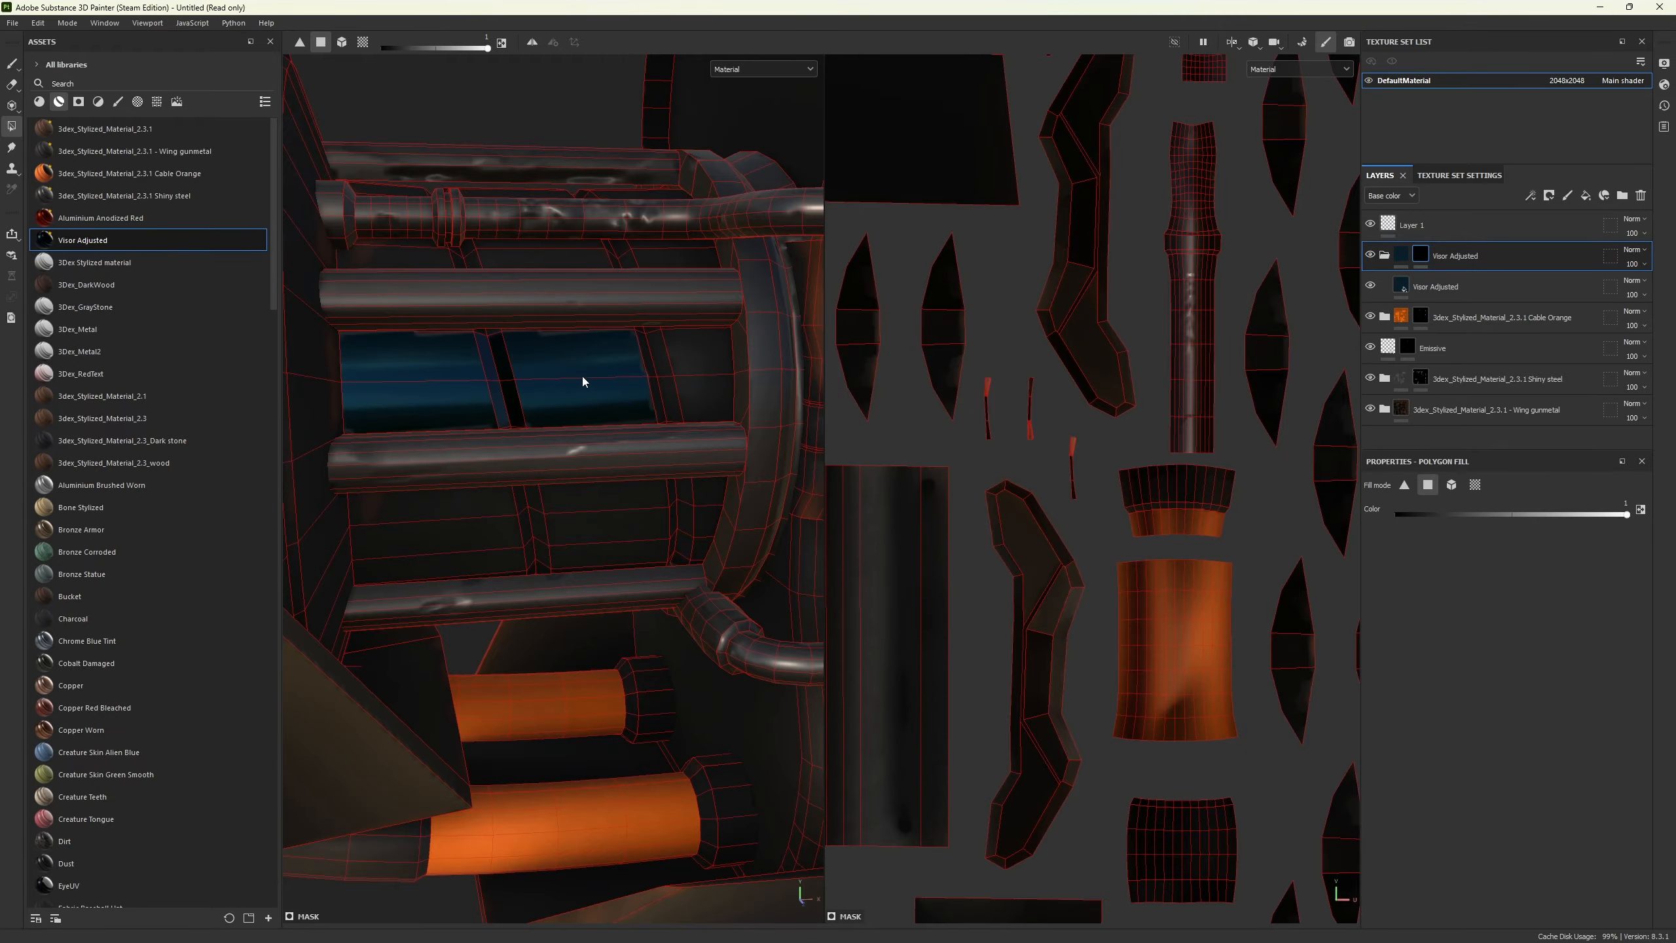
{"action": "left_click_drag", "start_coordinate": [688, 377], "coordinate": [521, 580], "text": "alt"}
{"action": "scroll", "coordinate": [1236, 489], "scroll_direction": "down", "scroll_amount": 2}
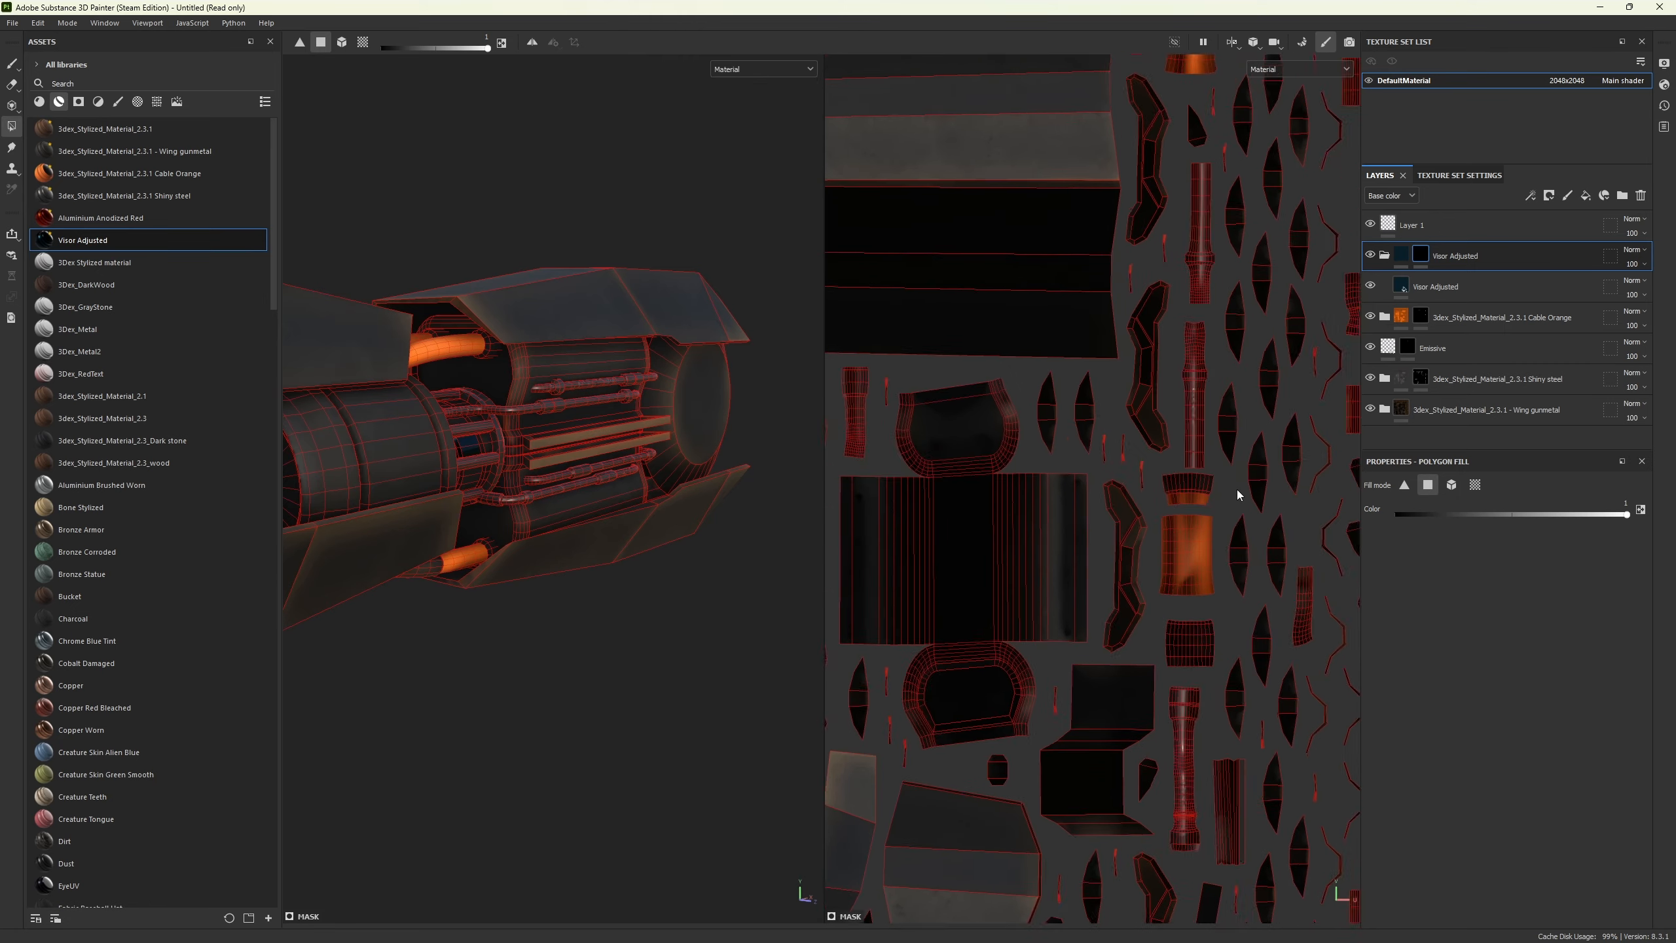
{"action": "scroll", "coordinate": [1236, 489], "scroll_direction": "down", "scroll_amount": 3}
- Select Layer 1 and locate the blue-filled panels' curved island in the UV layout
{"action": "left_click", "coordinate": [1394, 228]}
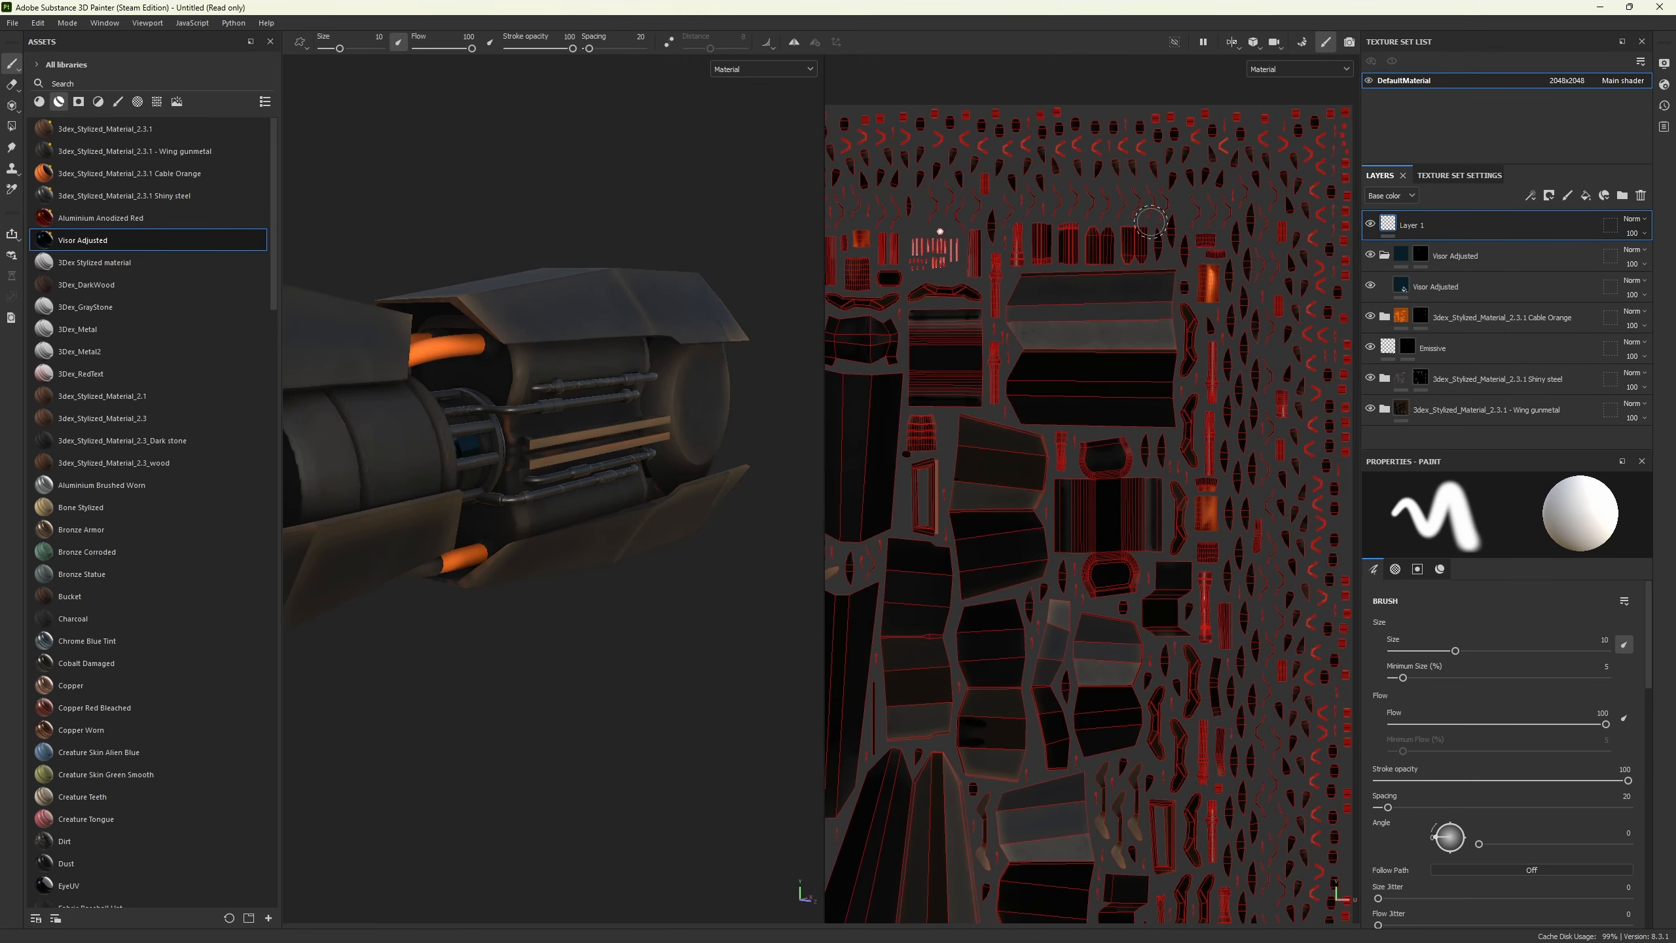
{"action": "left_click", "coordinate": [14, 124]}
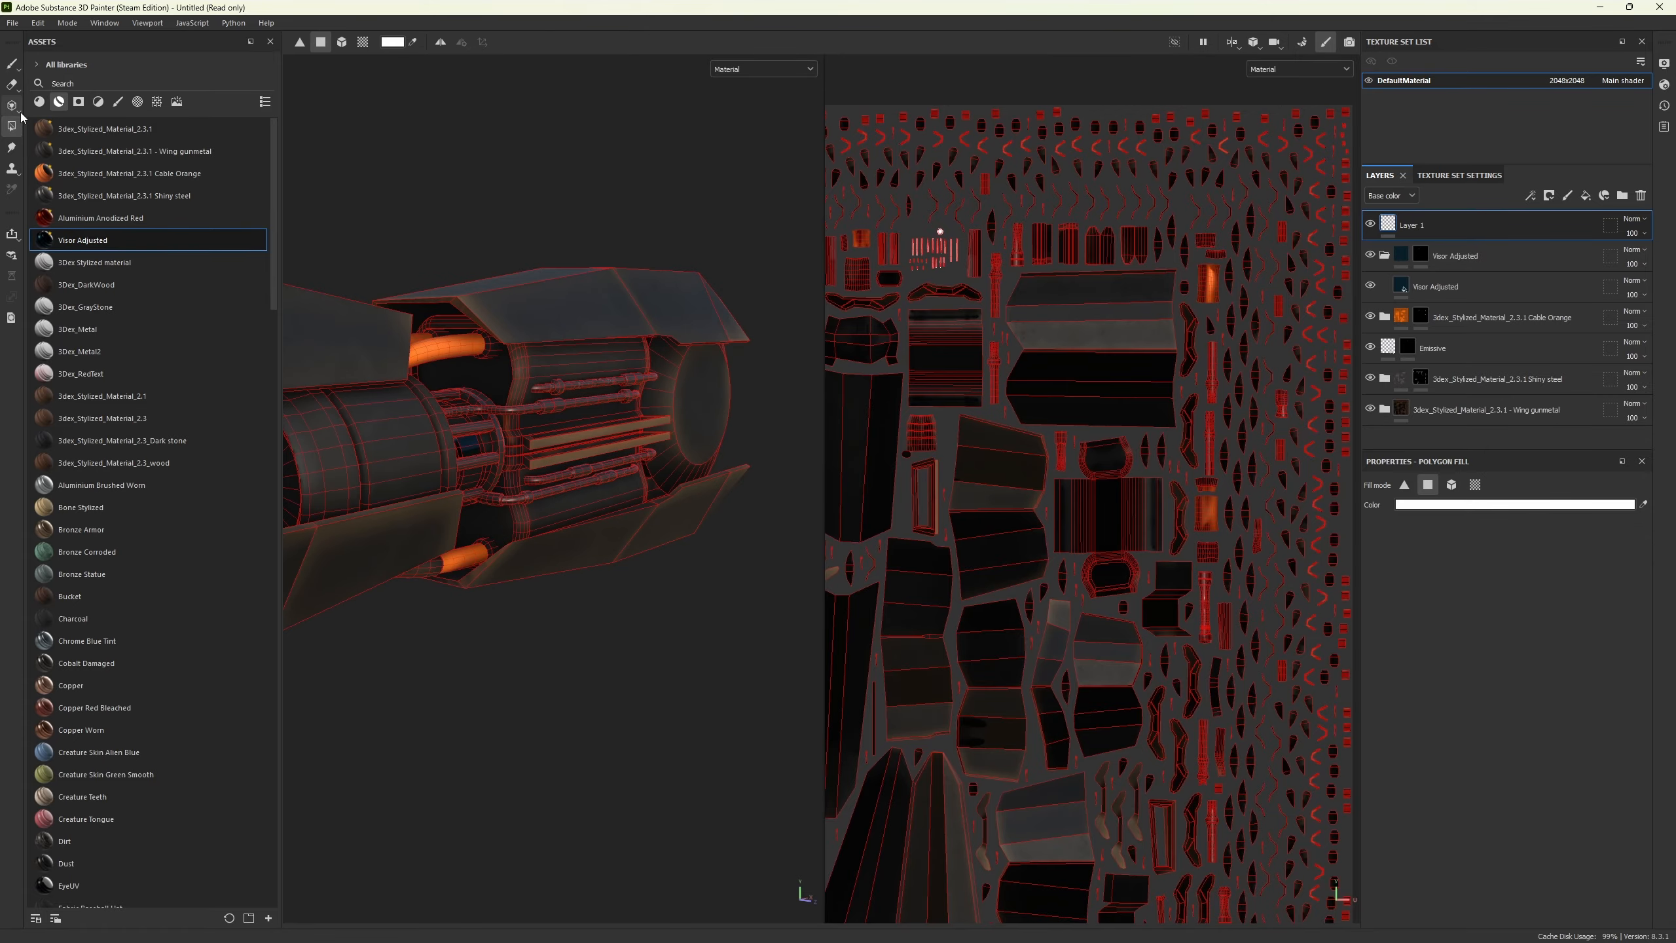
{"action": "left_click", "coordinate": [11, 66]}
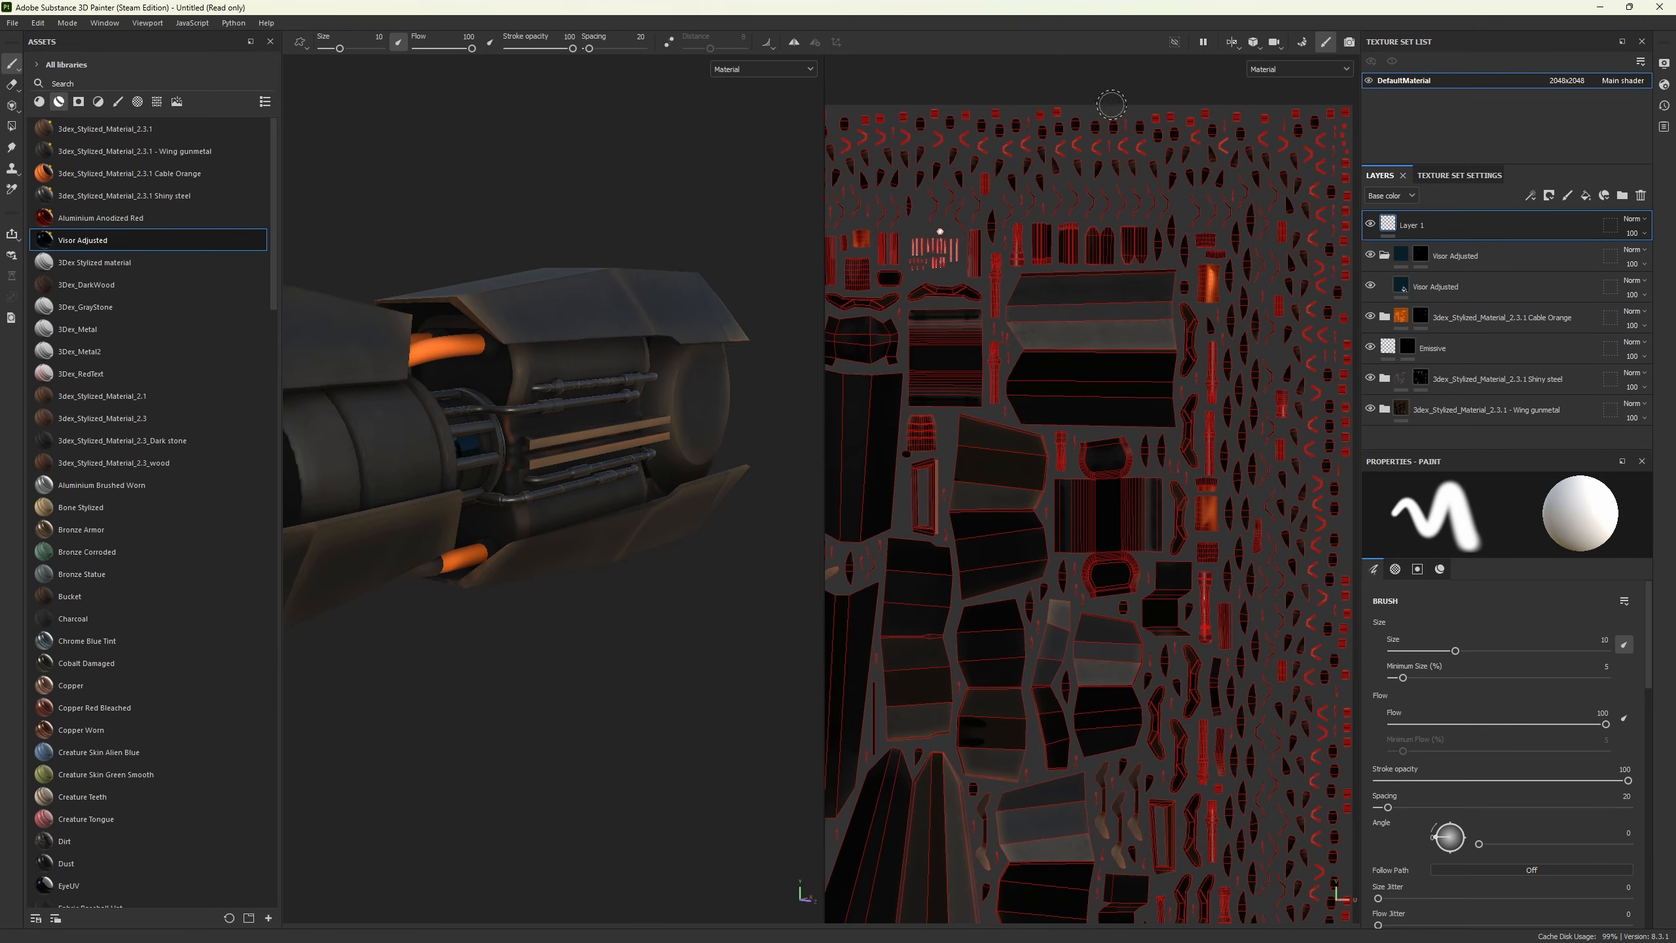
{"action": "scroll", "coordinate": [1119, 449], "scroll_direction": "down", "scroll_amount": 1}
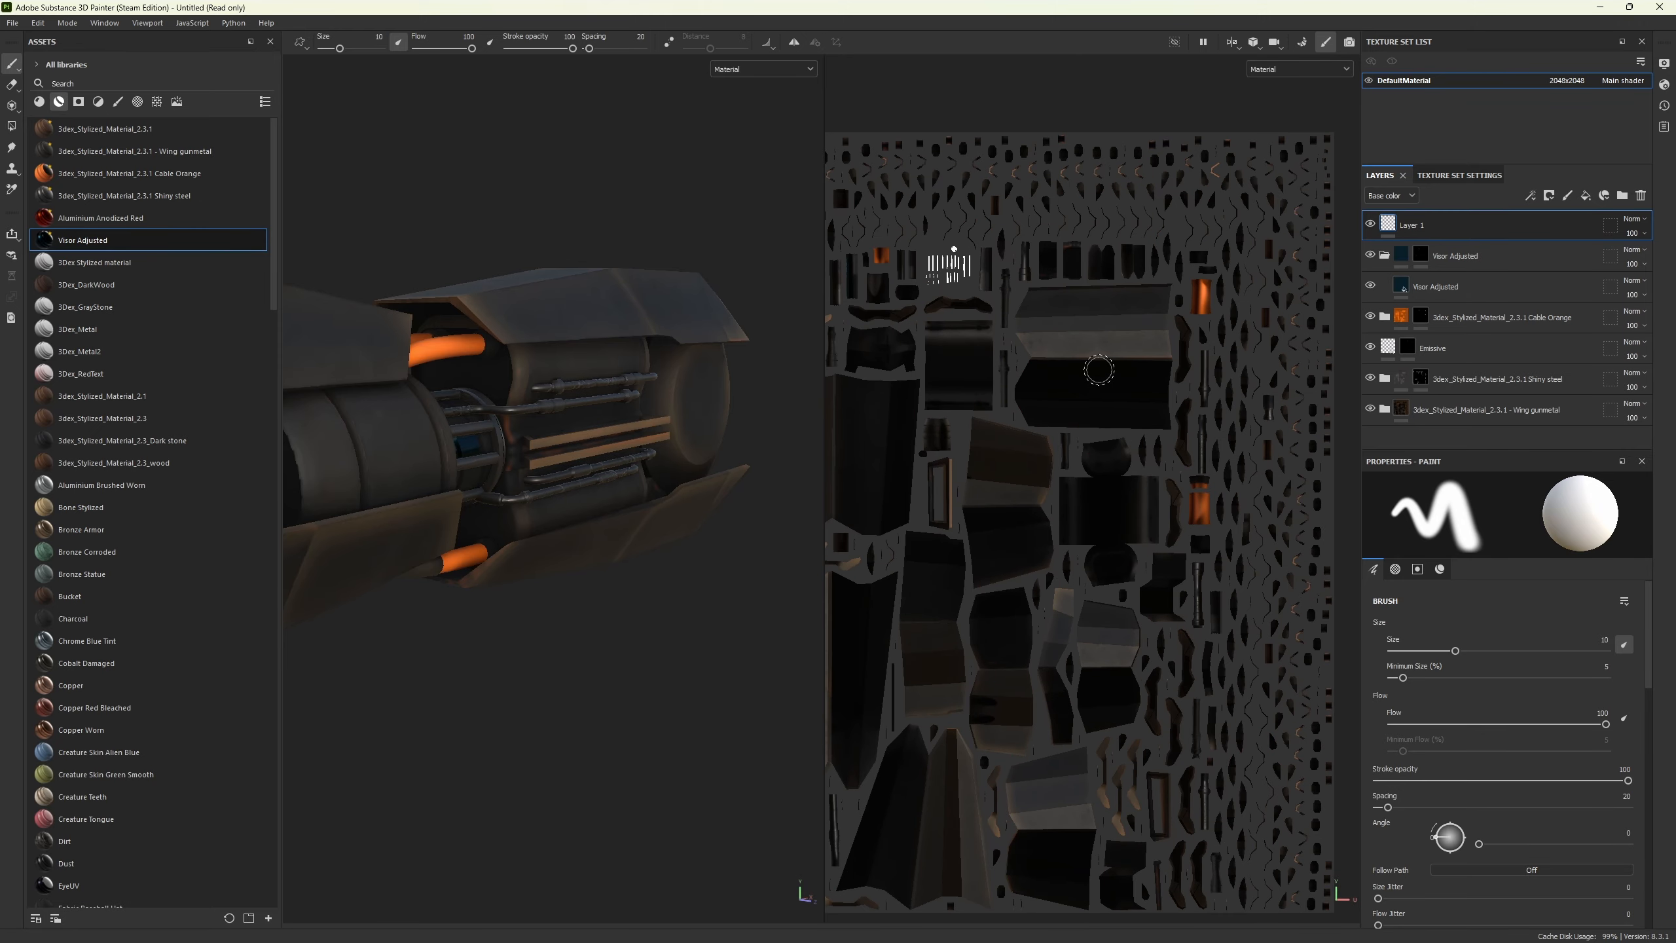
{"action": "scroll", "coordinate": [1138, 553], "scroll_direction": "down", "scroll_amount": 3}
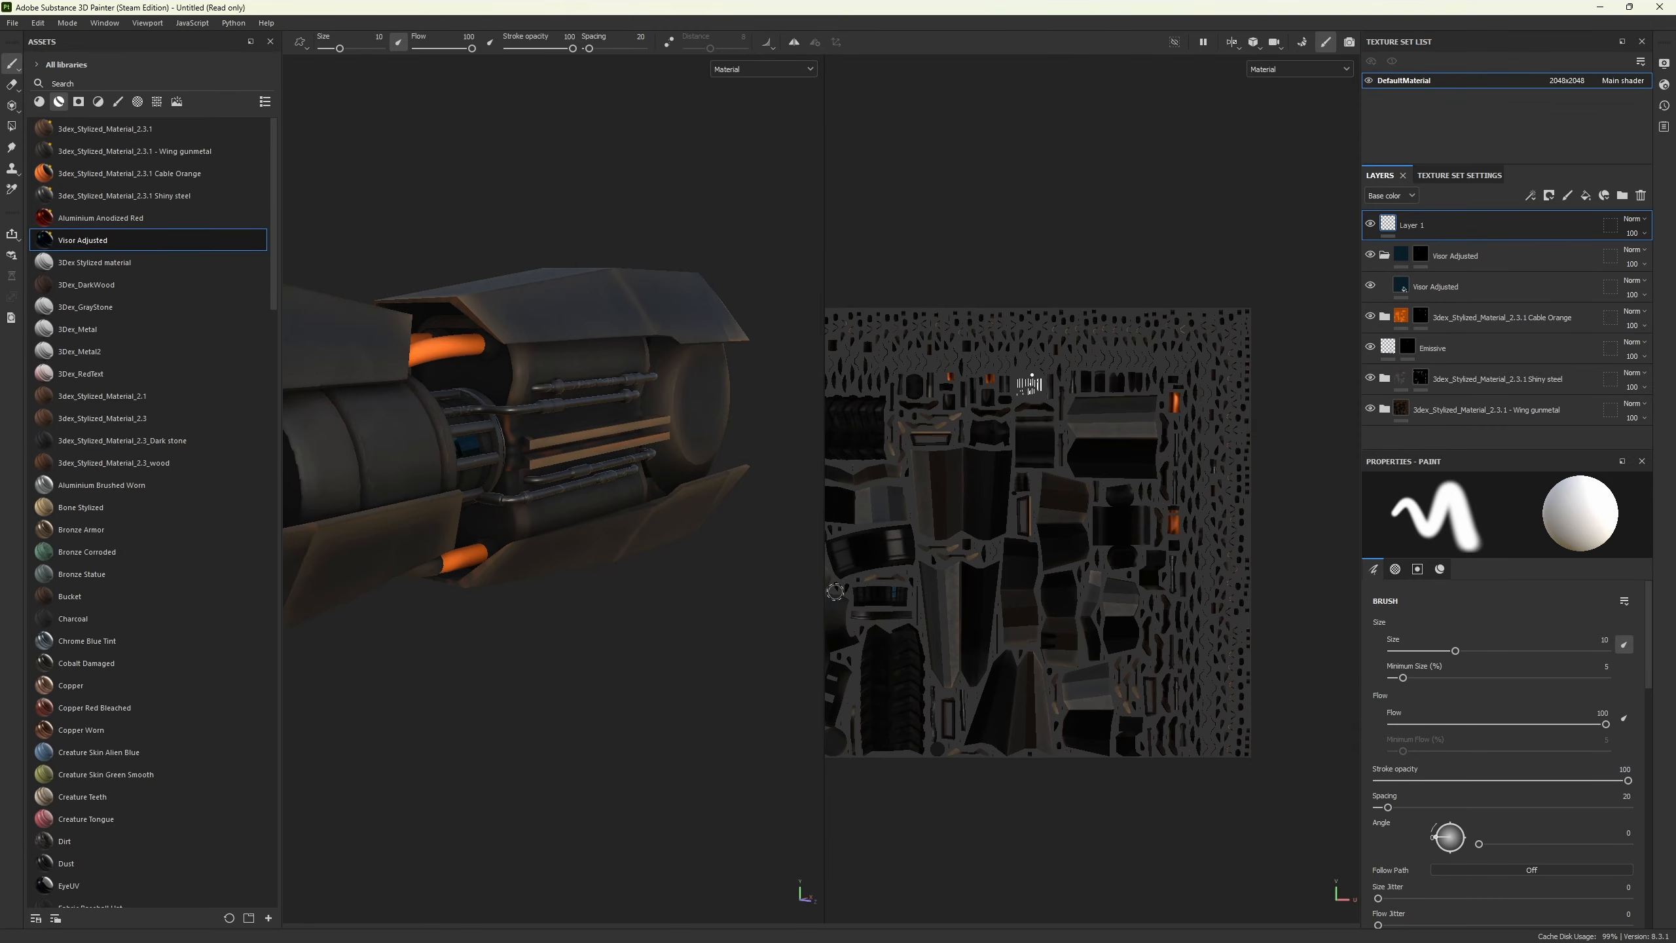
{"action": "scroll", "coordinate": [835, 591], "scroll_direction": "up", "scroll_amount": 10}
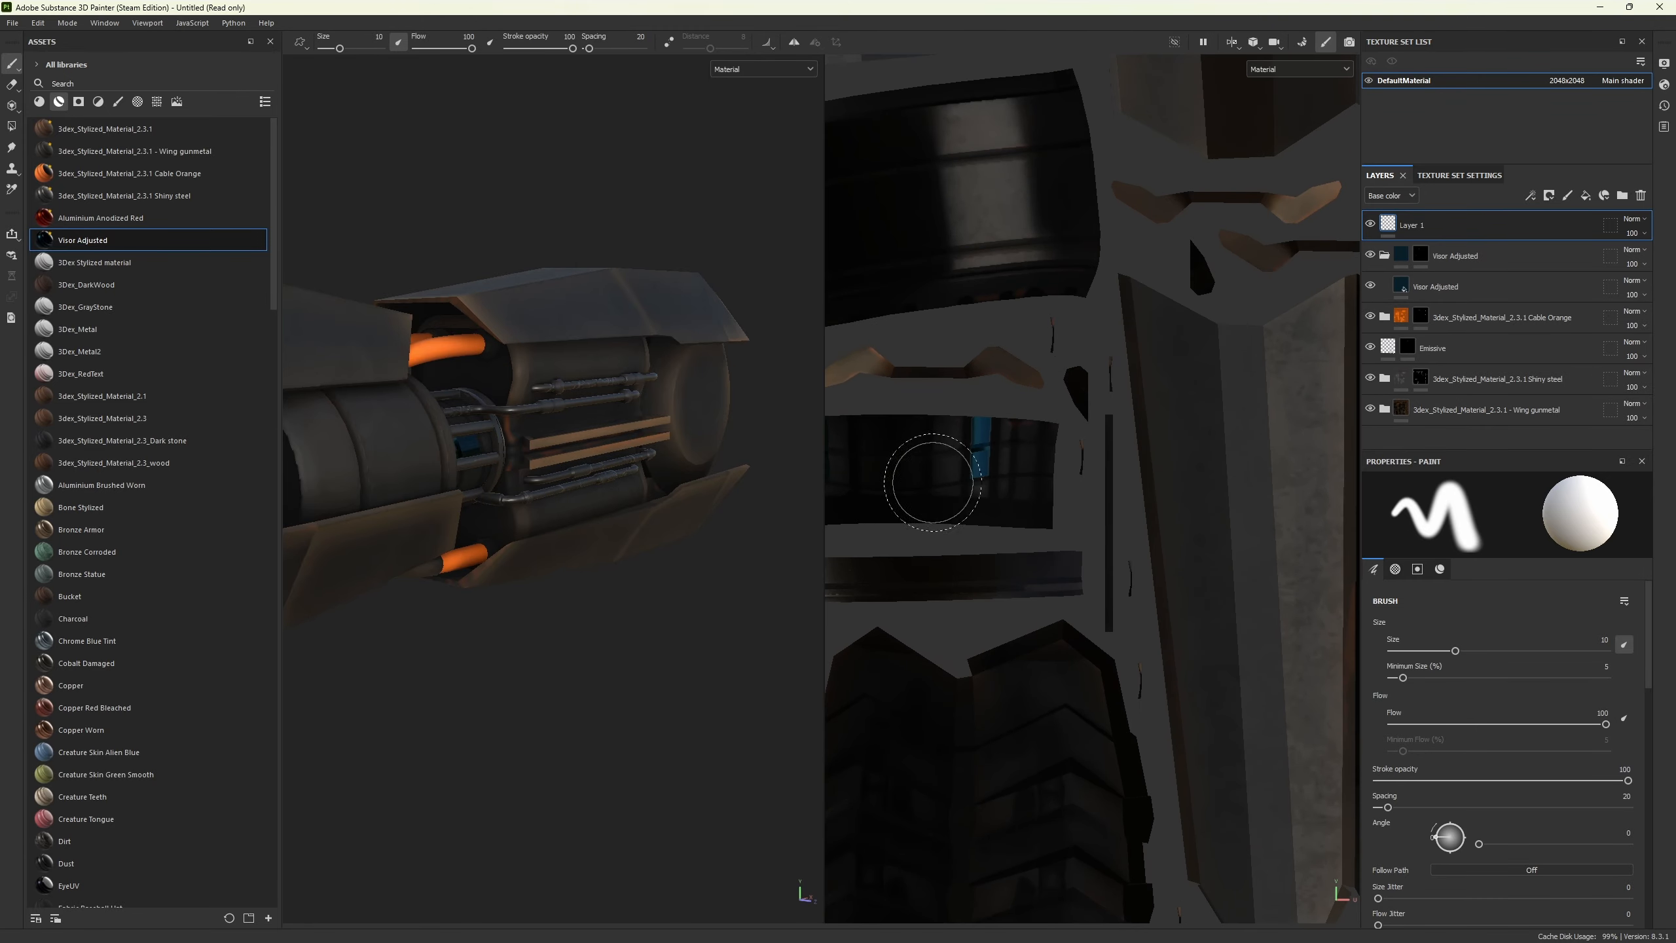
{"action": "middle_click_drag", "start_coordinate": [1011, 491], "coordinate": [1151, 495], "text": "alt"}
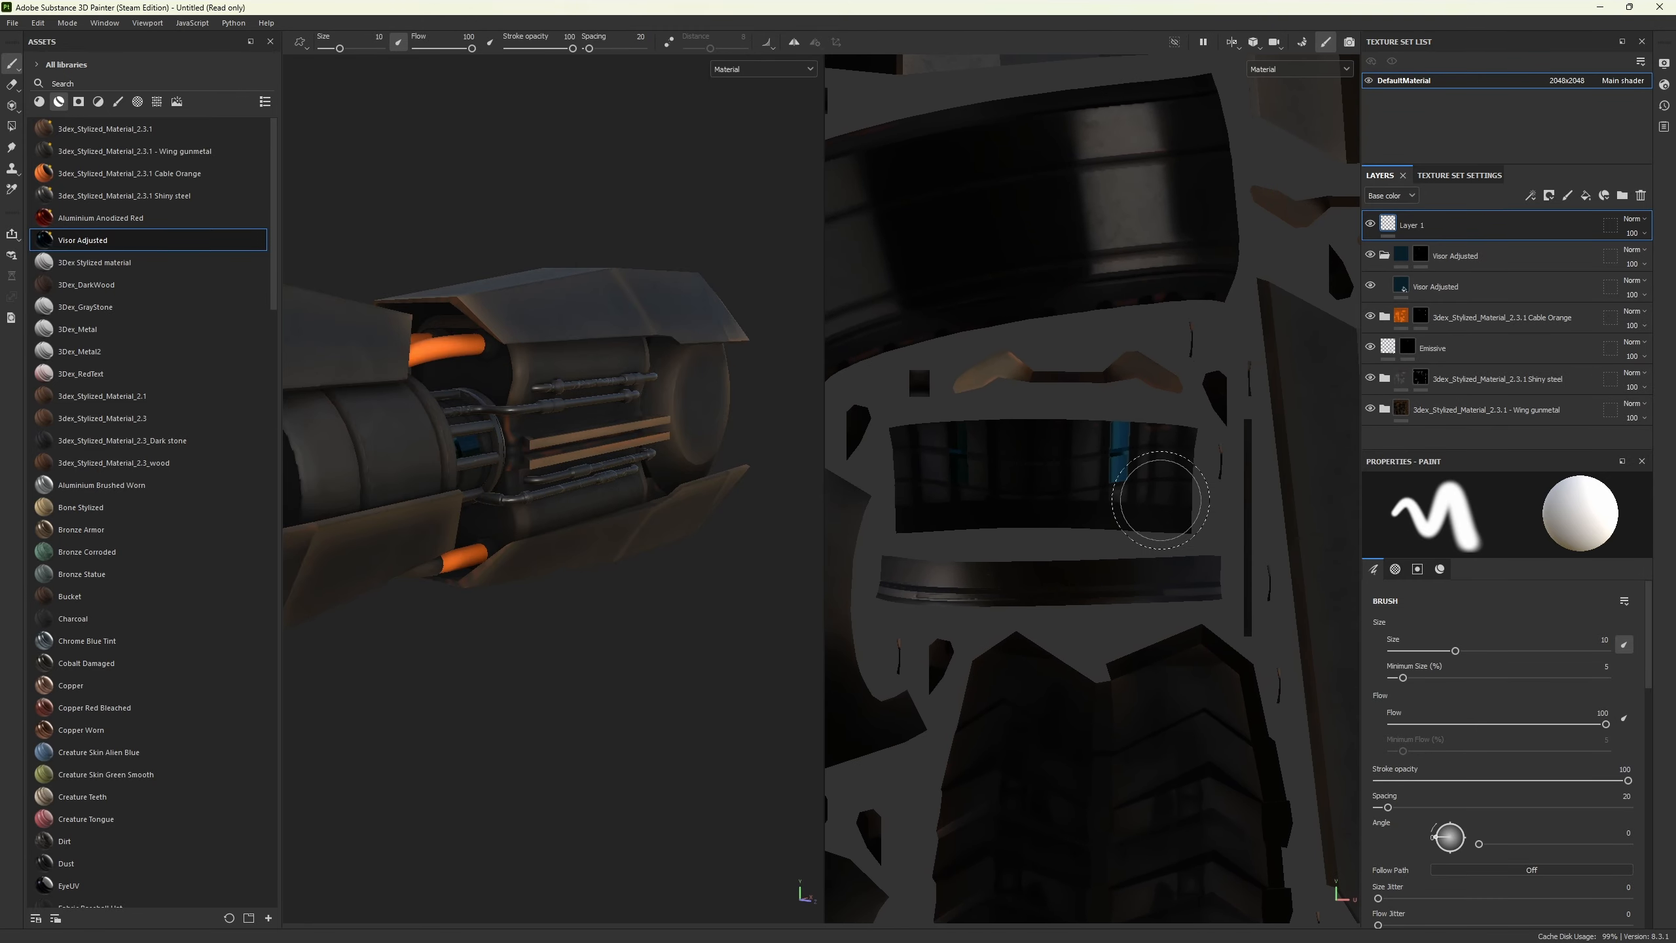
- Polygon-fill the entire curved panel island in the UV layout into the Visor Adjusted mask
{"action": "left_click", "coordinate": [1421, 255]}
{"action": "key", "text": "4"}
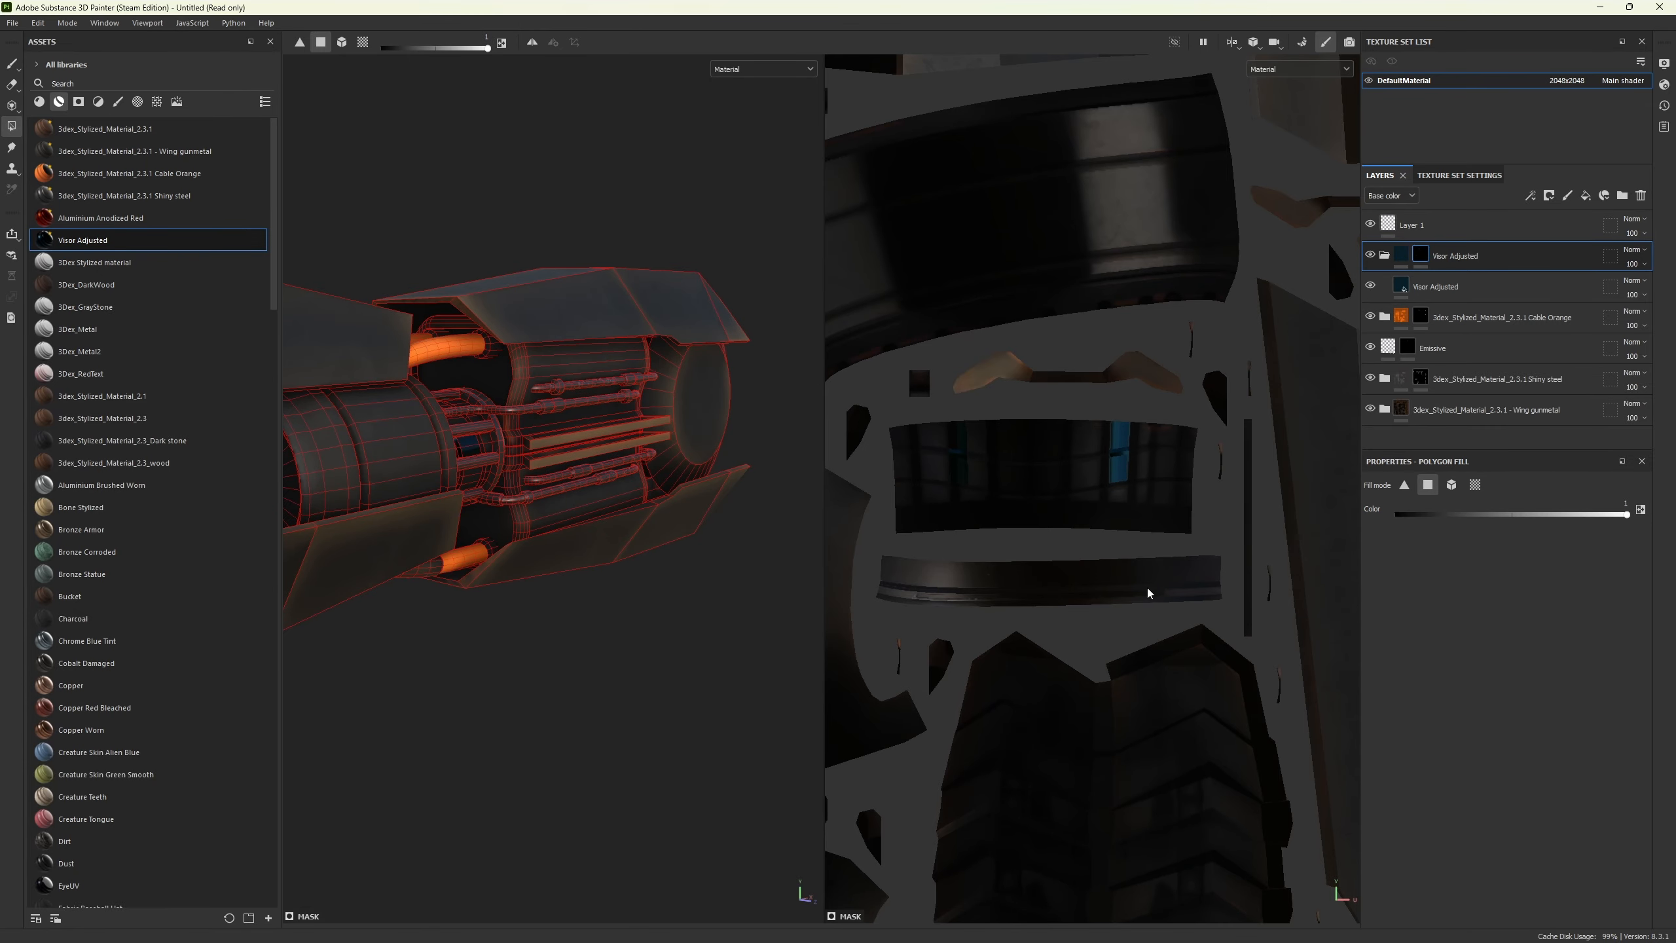
{"action": "scroll", "coordinate": [1066, 446], "scroll_direction": "up", "scroll_amount": 4}
{"action": "middle_click_drag", "start_coordinate": [1199, 483], "coordinate": [1211, 483]}
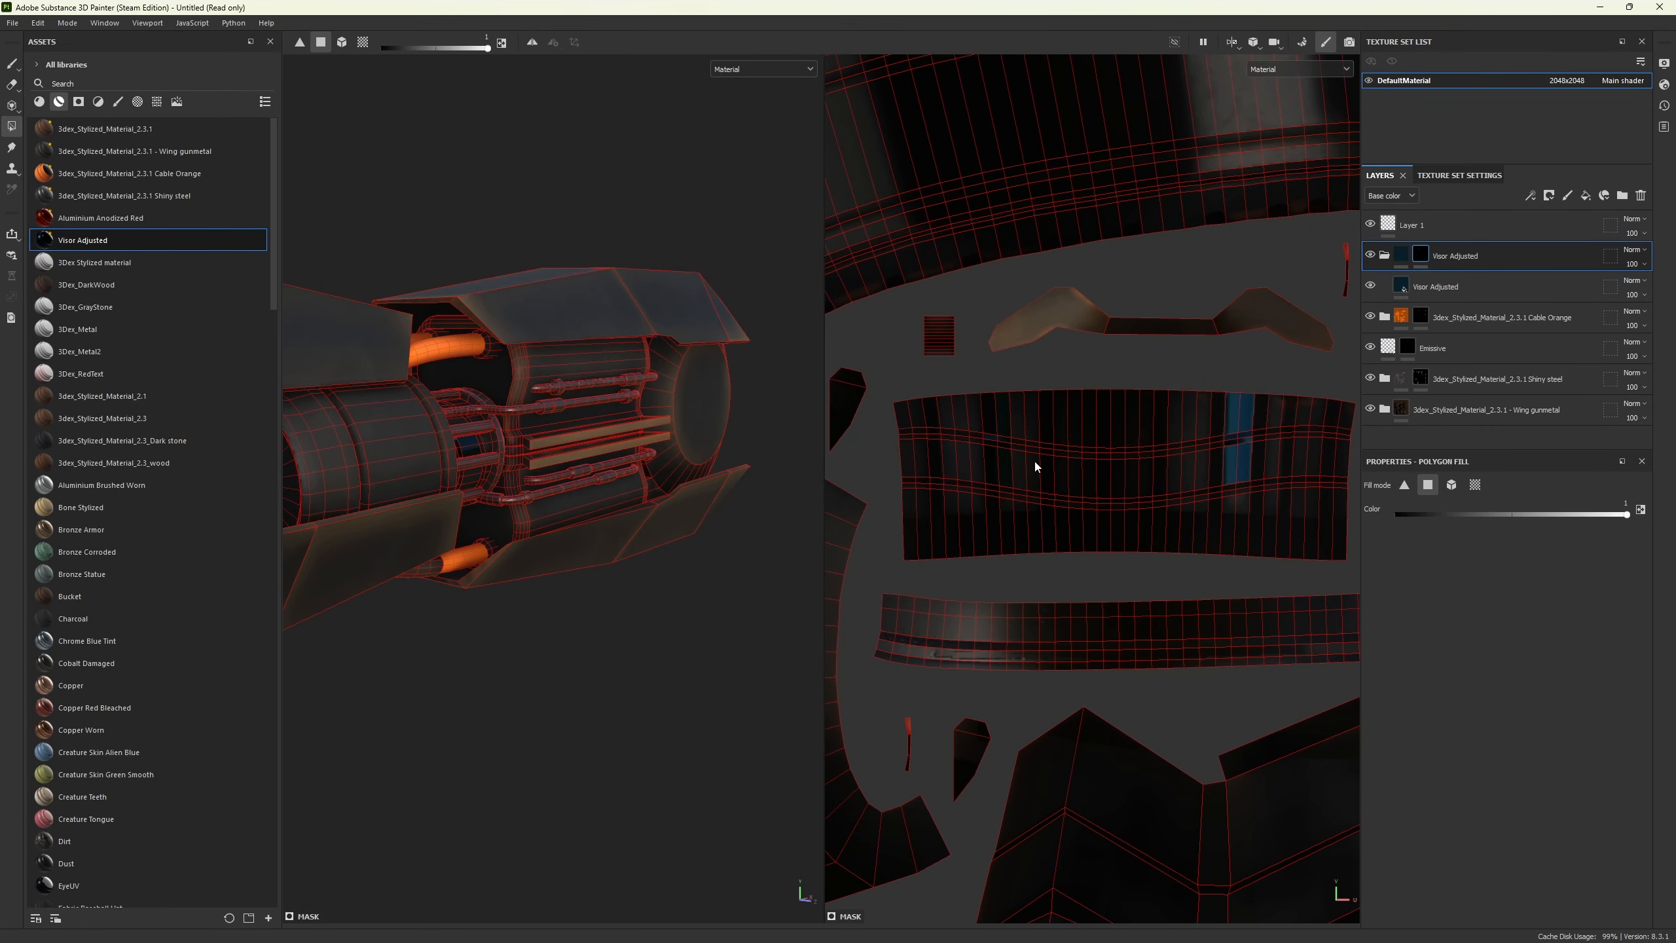
{"action": "left_click_drag", "start_coordinate": [894, 390], "coordinate": [1349, 563]}
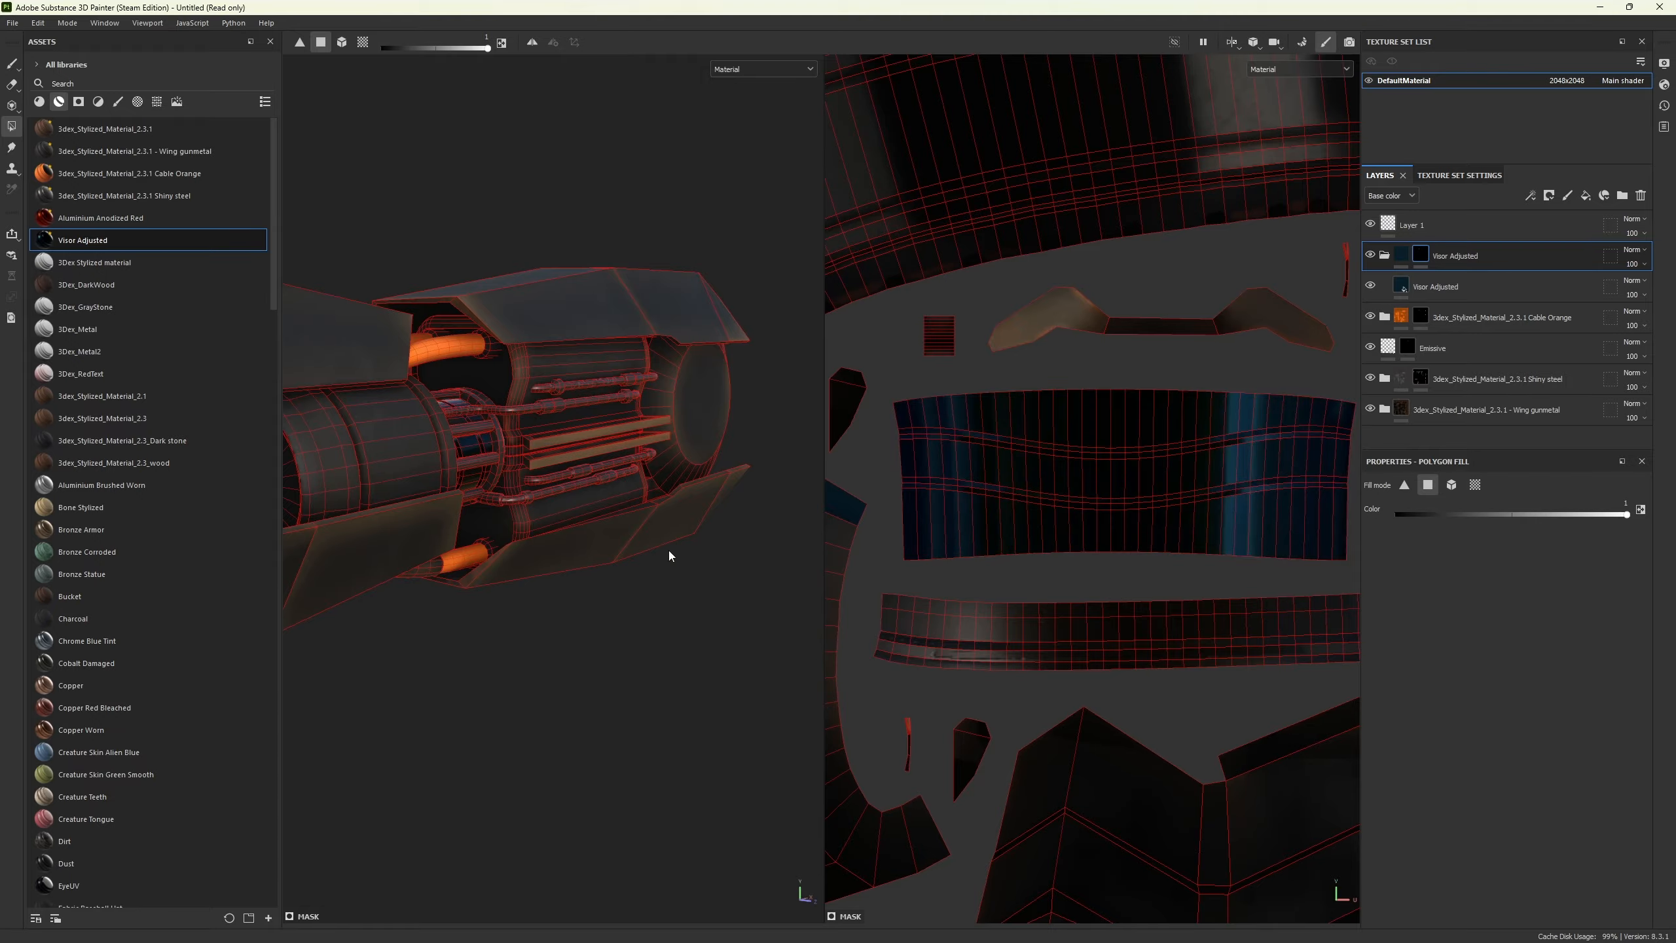
- Try yellow and orange hues for the Visor Adjusted fill layer's base color, then set a dark desaturated olive, 2B2F22
{"action": "left_click_drag", "start_coordinate": [654, 689], "coordinate": [476, 716], "text": "alt"}
{"action": "scroll", "coordinate": [473, 713], "scroll_direction": "up", "scroll_amount": 5}
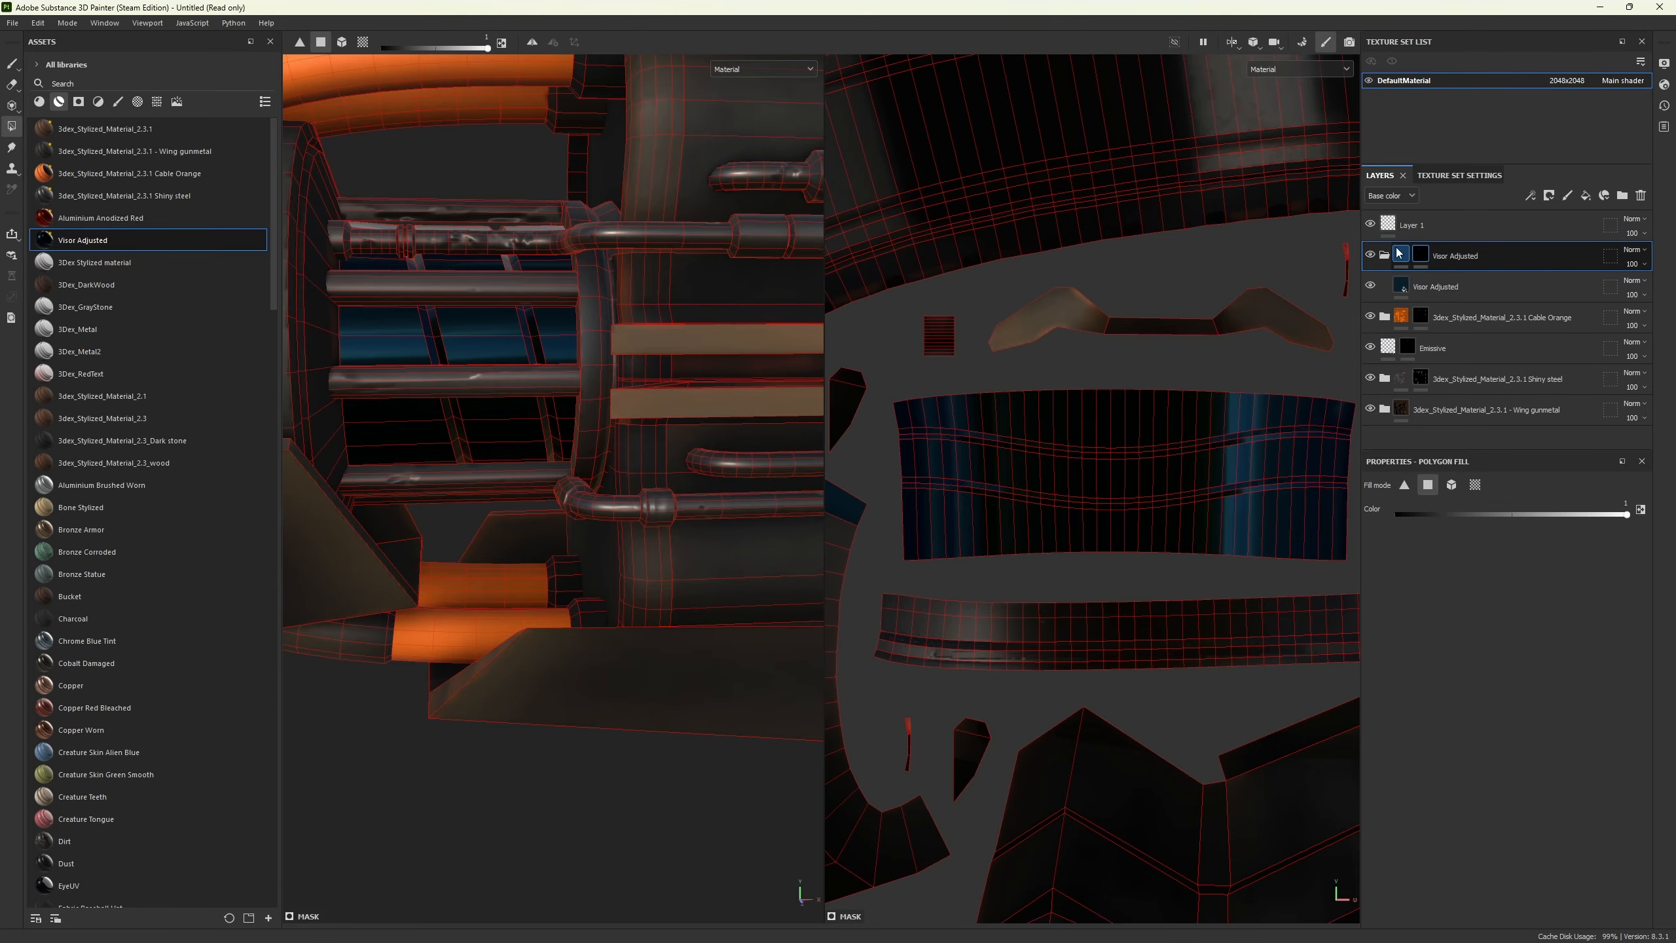
{"action": "left_click", "coordinate": [1410, 287]}
{"action": "scroll", "coordinate": [1489, 804], "scroll_direction": "down", "scroll_amount": 1}
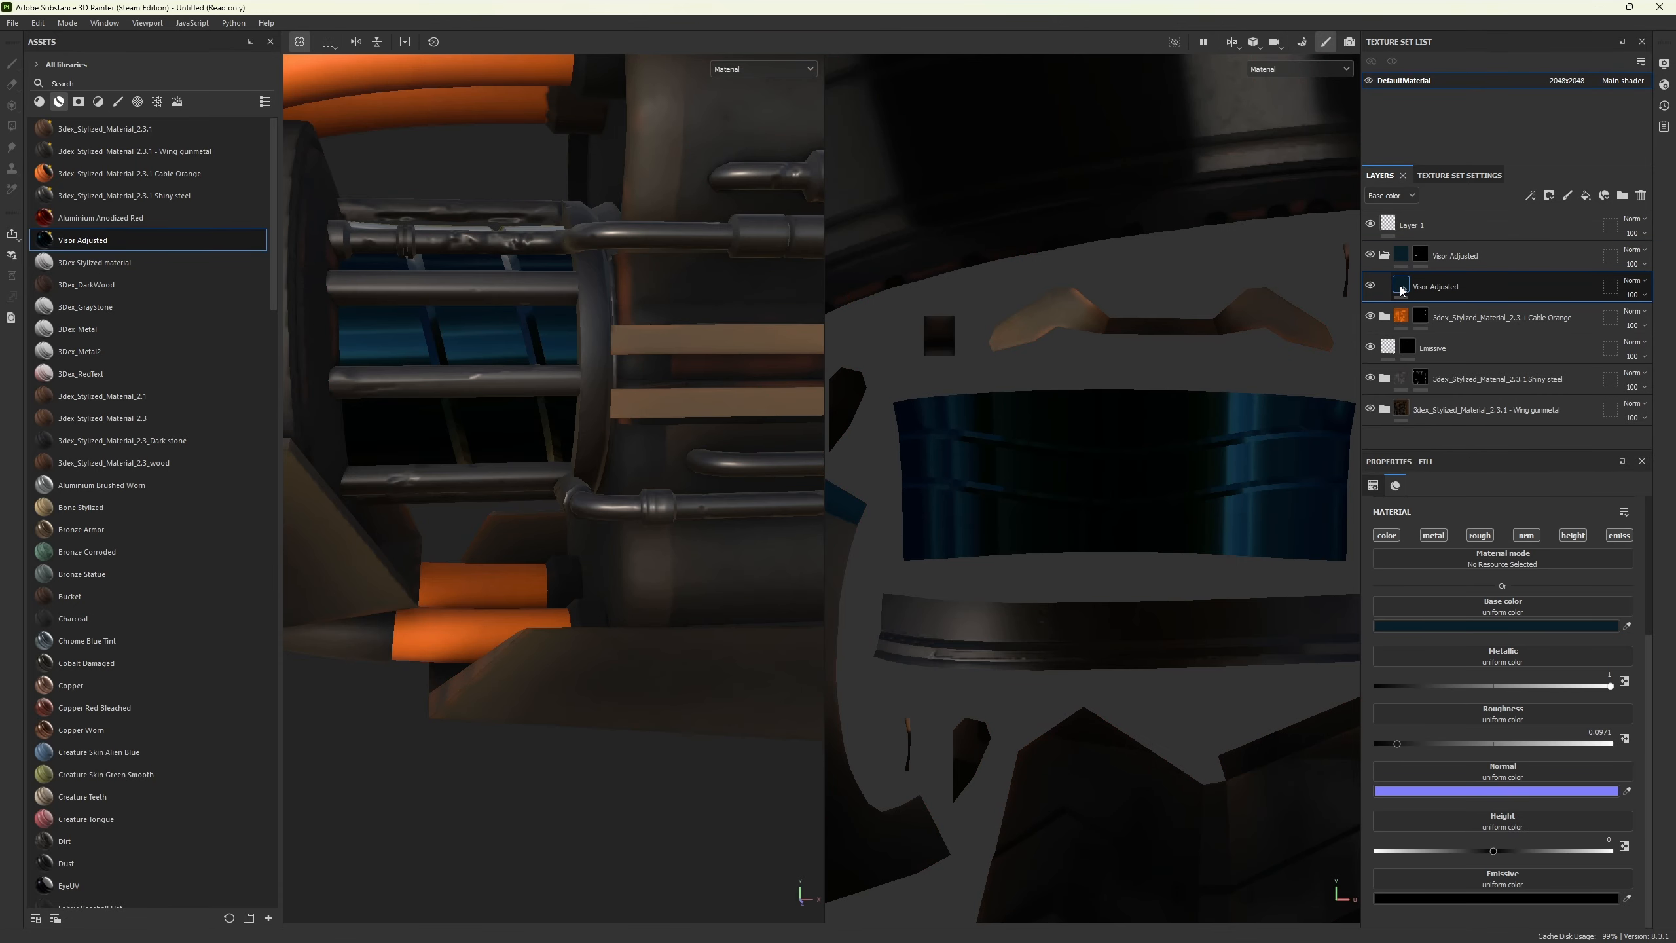
{"action": "left_click", "coordinate": [1515, 626]}
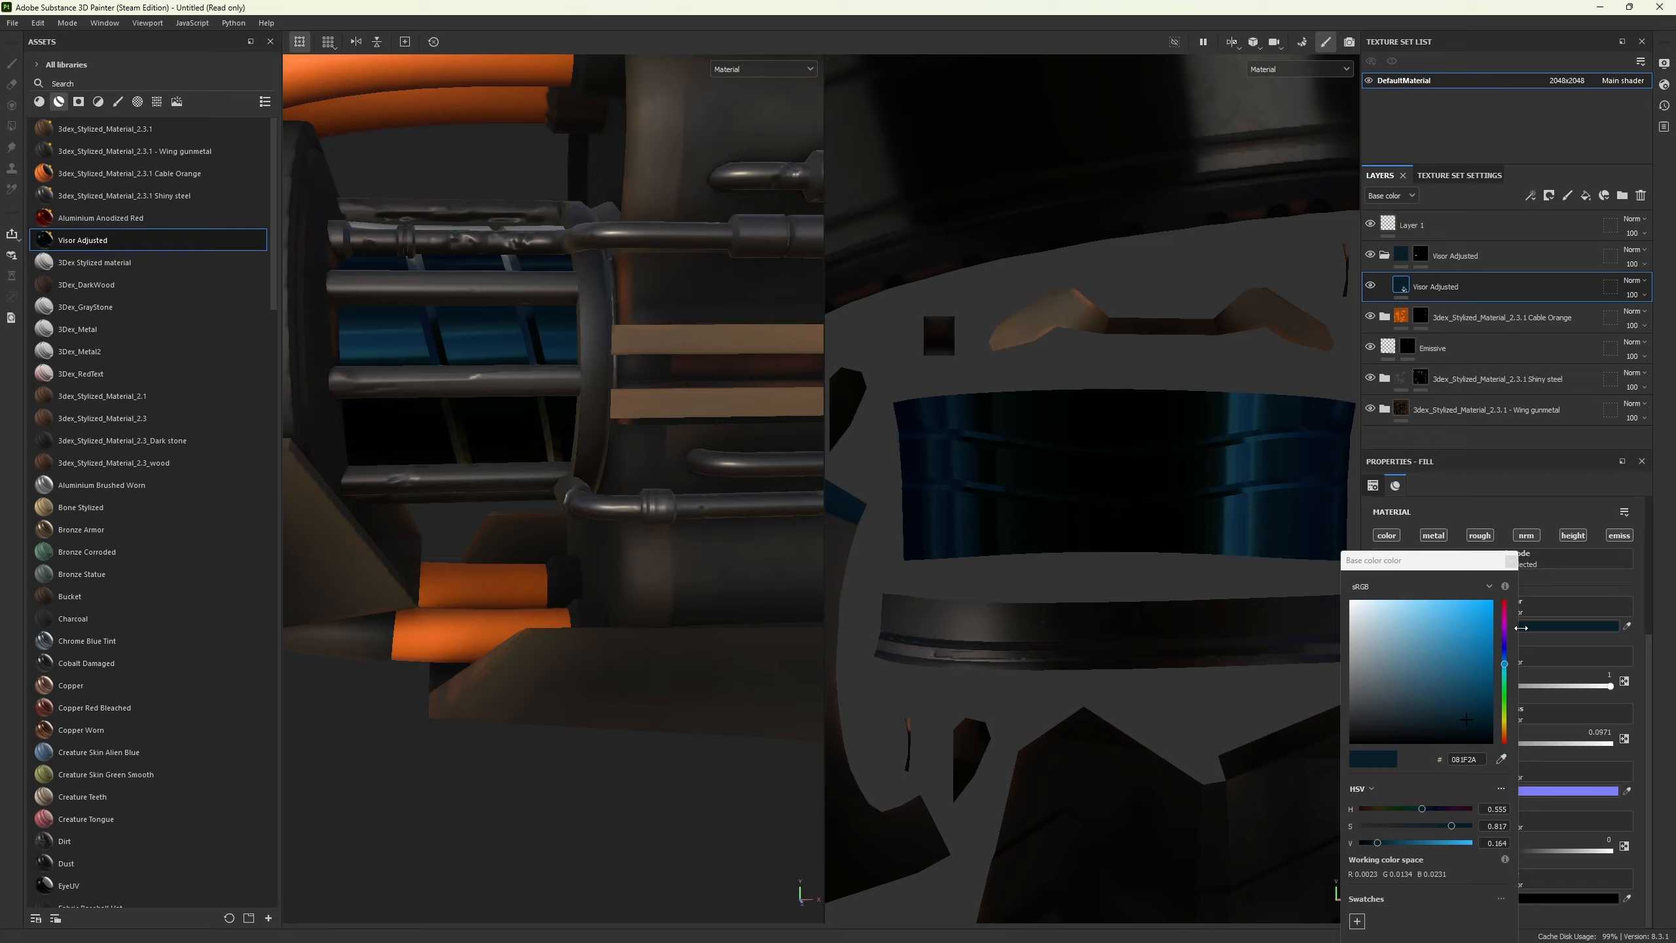
{"action": "left_click", "coordinate": [1507, 728]}
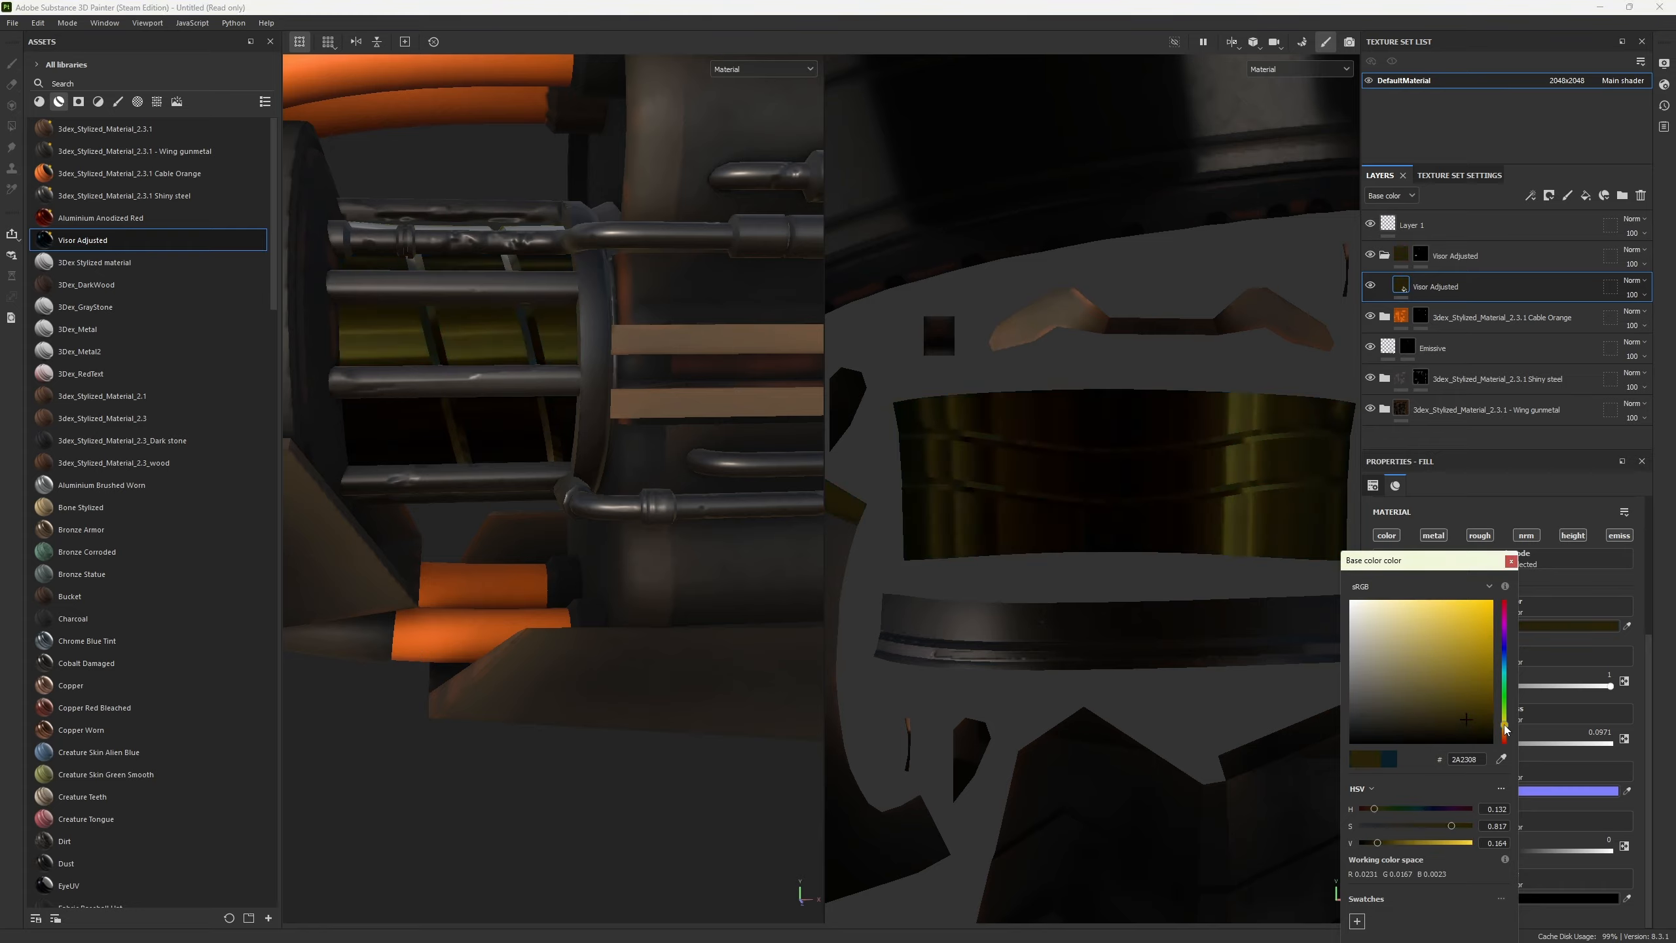
{"action": "left_click_drag", "start_coordinate": [1506, 727], "coordinate": [1512, 740]}
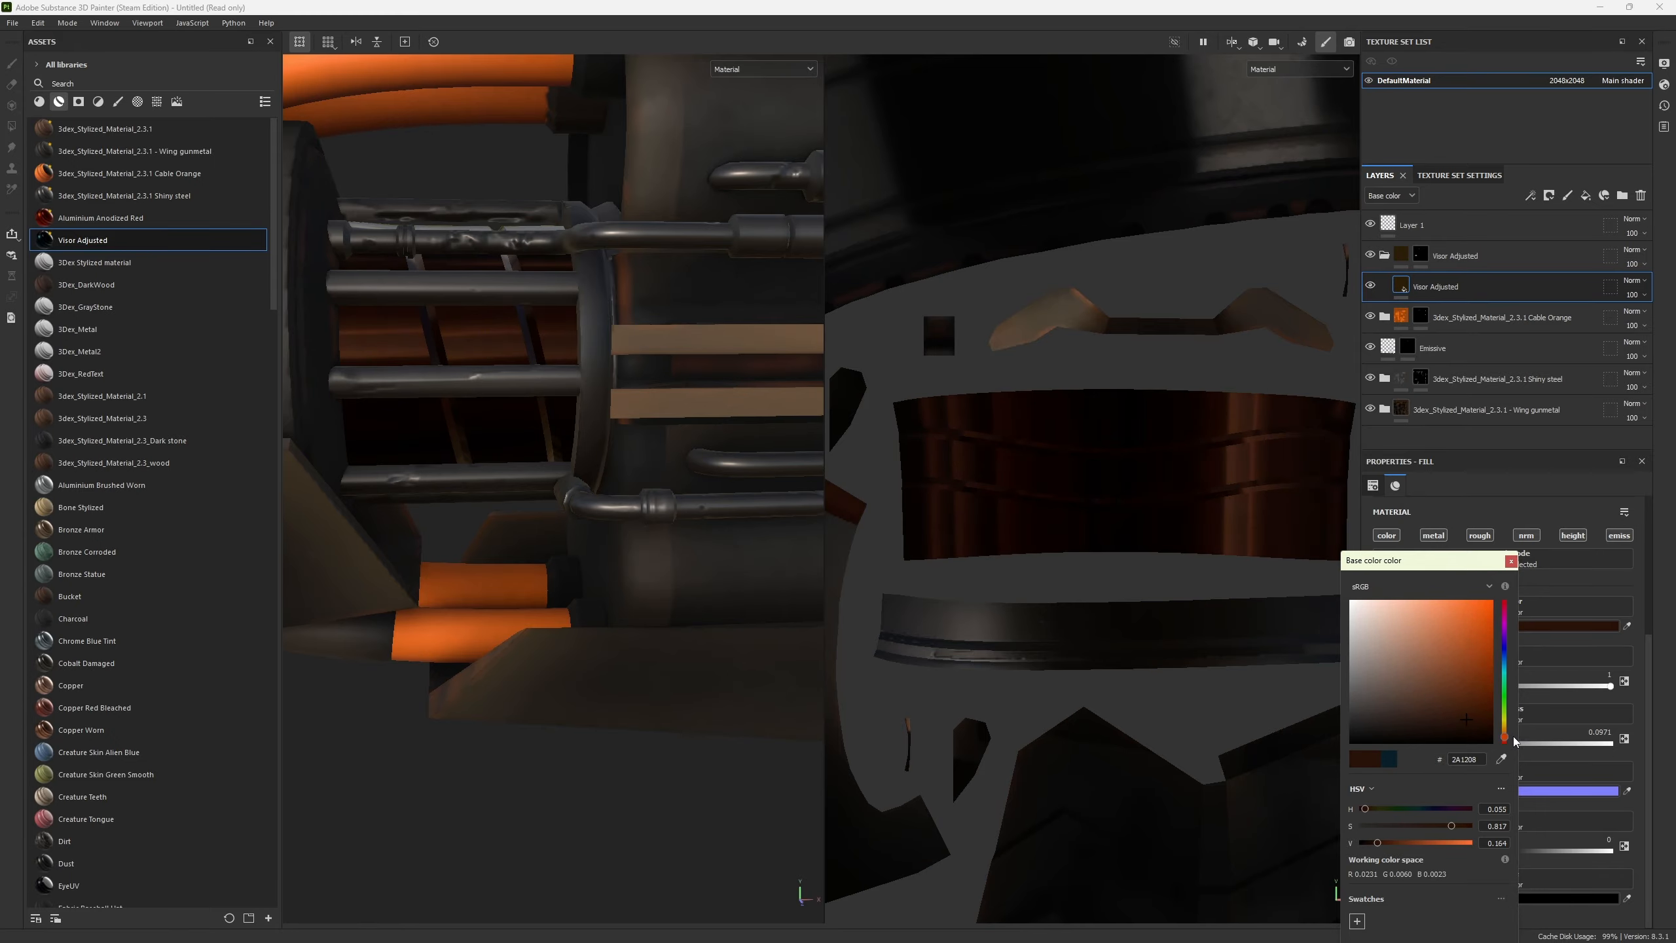
{"action": "mouse_move", "coordinate": [1512, 741]}
{"action": "left_mouse_down"}
{"action": "mouse_move", "coordinate": [1516, 709]}
{"action": "mouse_move", "coordinate": [1513, 727]}
{"action": "left_mouse_up"}
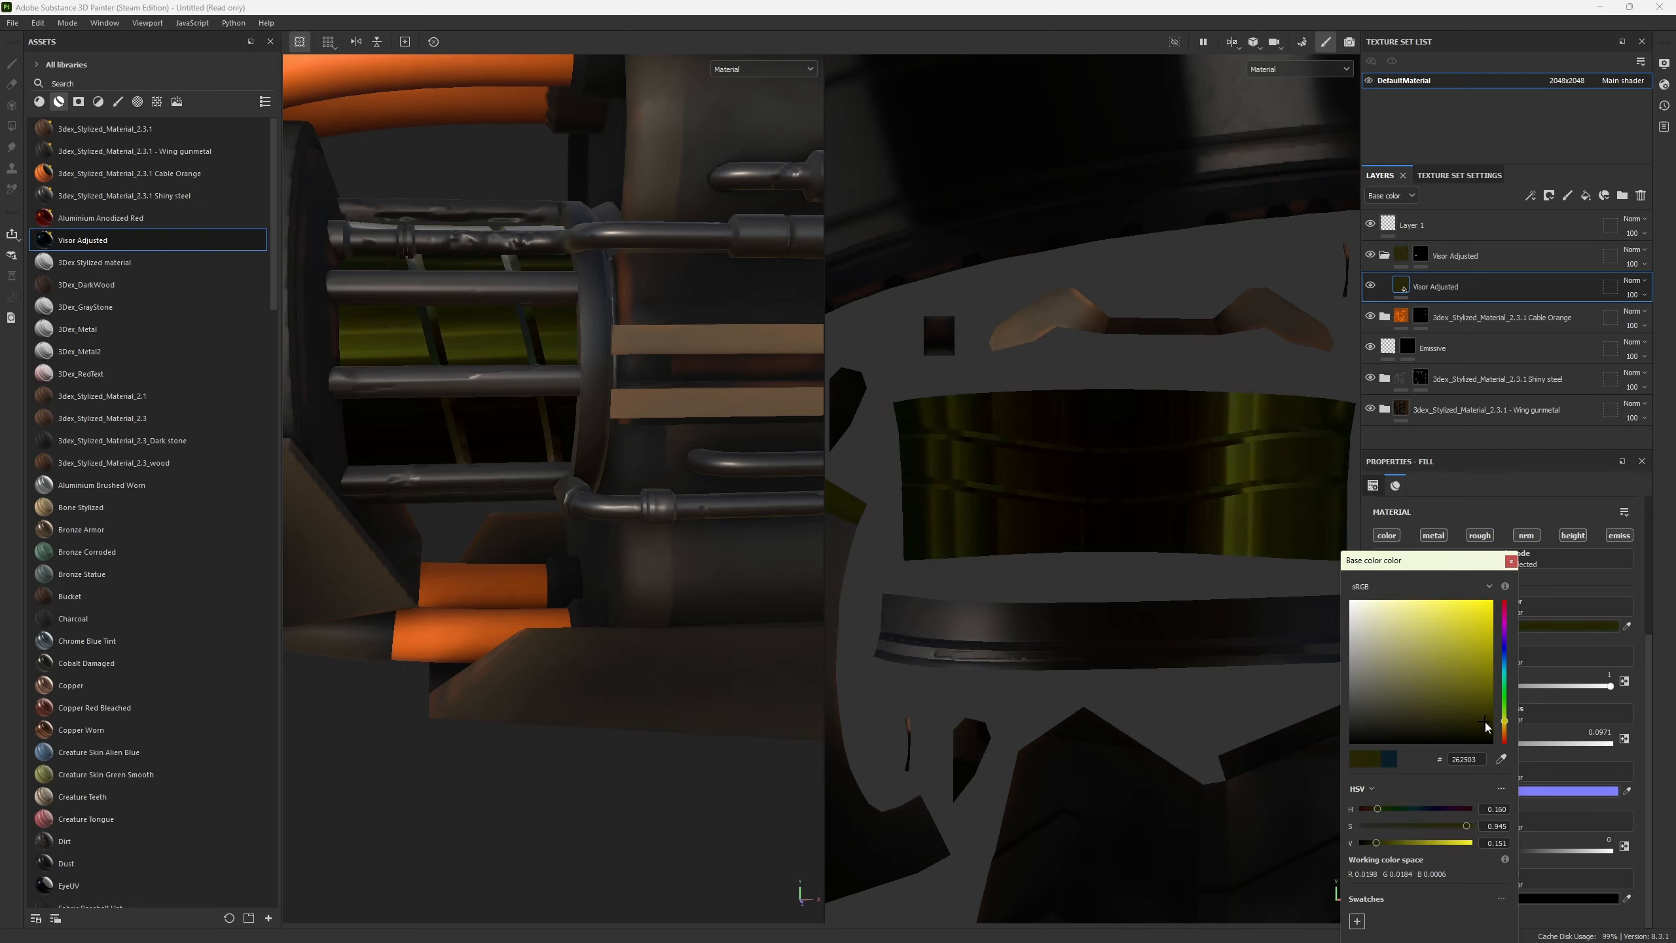
{"action": "left_click", "coordinate": [1487, 726]}
{"action": "left_click", "coordinate": [1506, 728]}
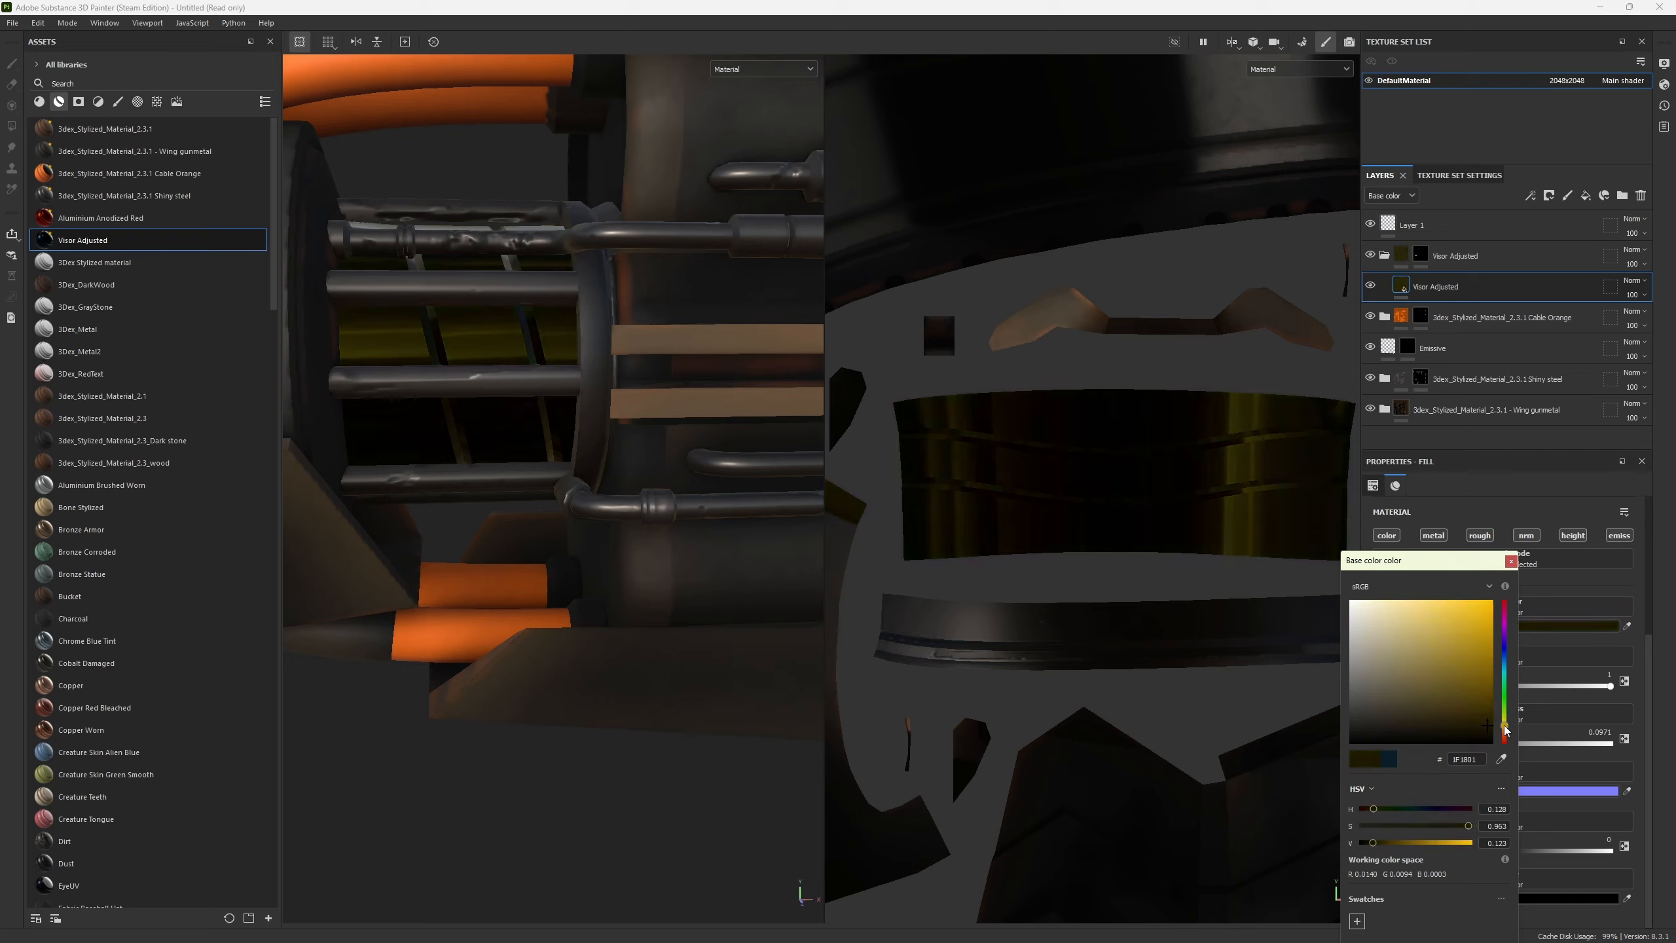
{"action": "left_click_drag", "start_coordinate": [1510, 728], "coordinate": [1390, 720]}
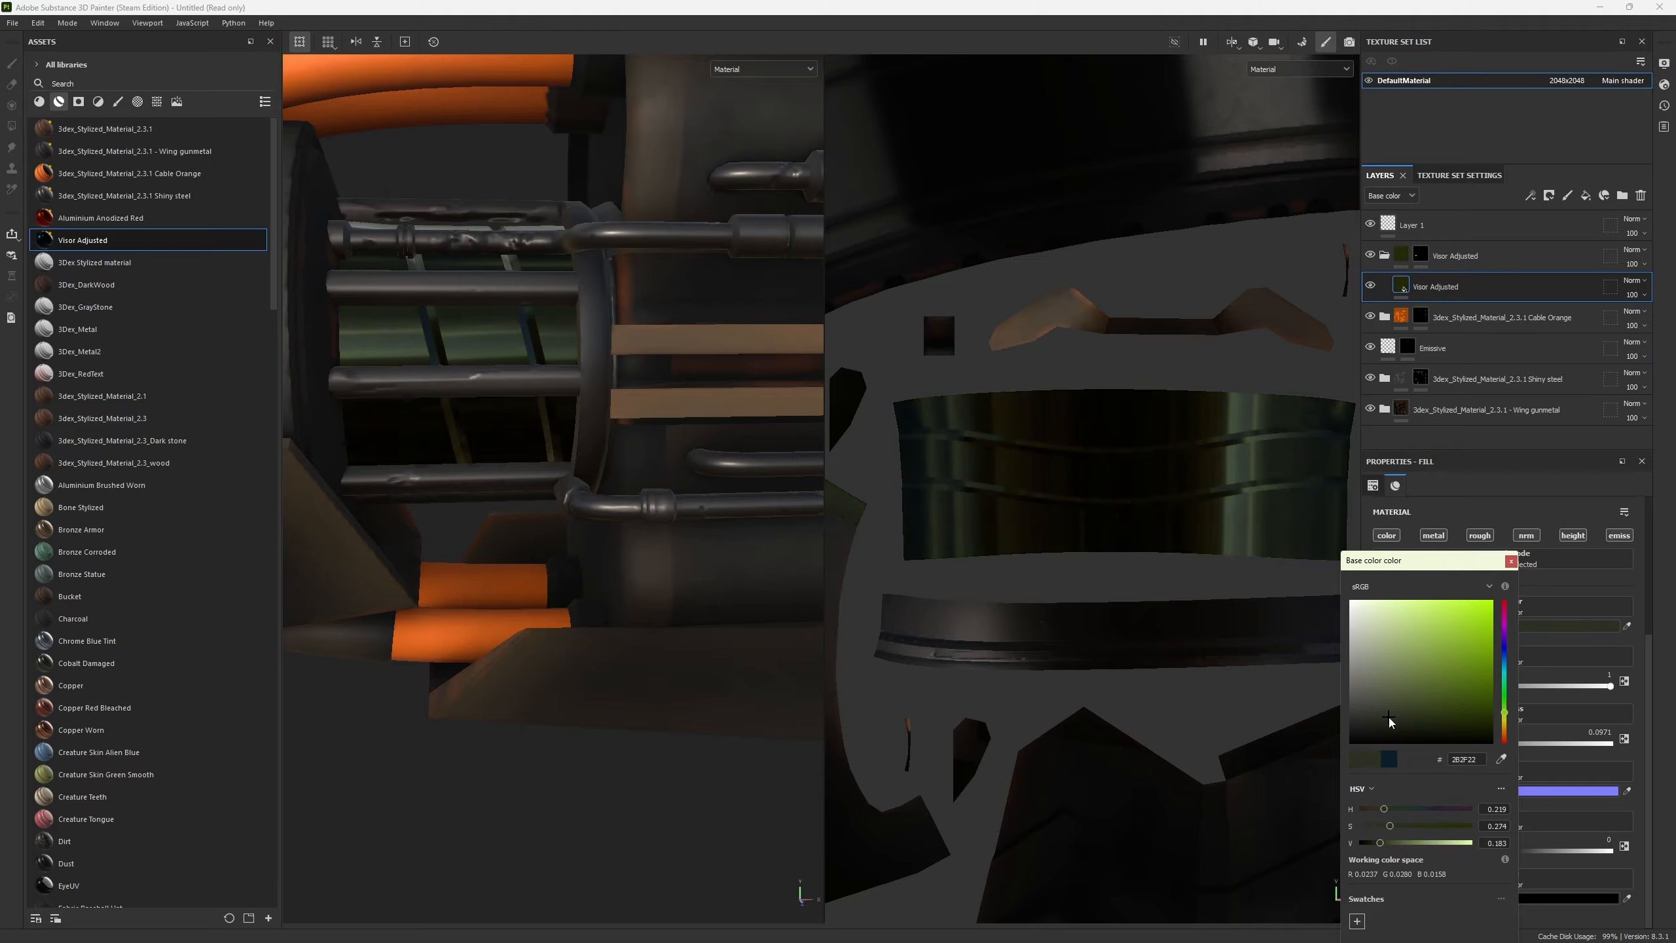
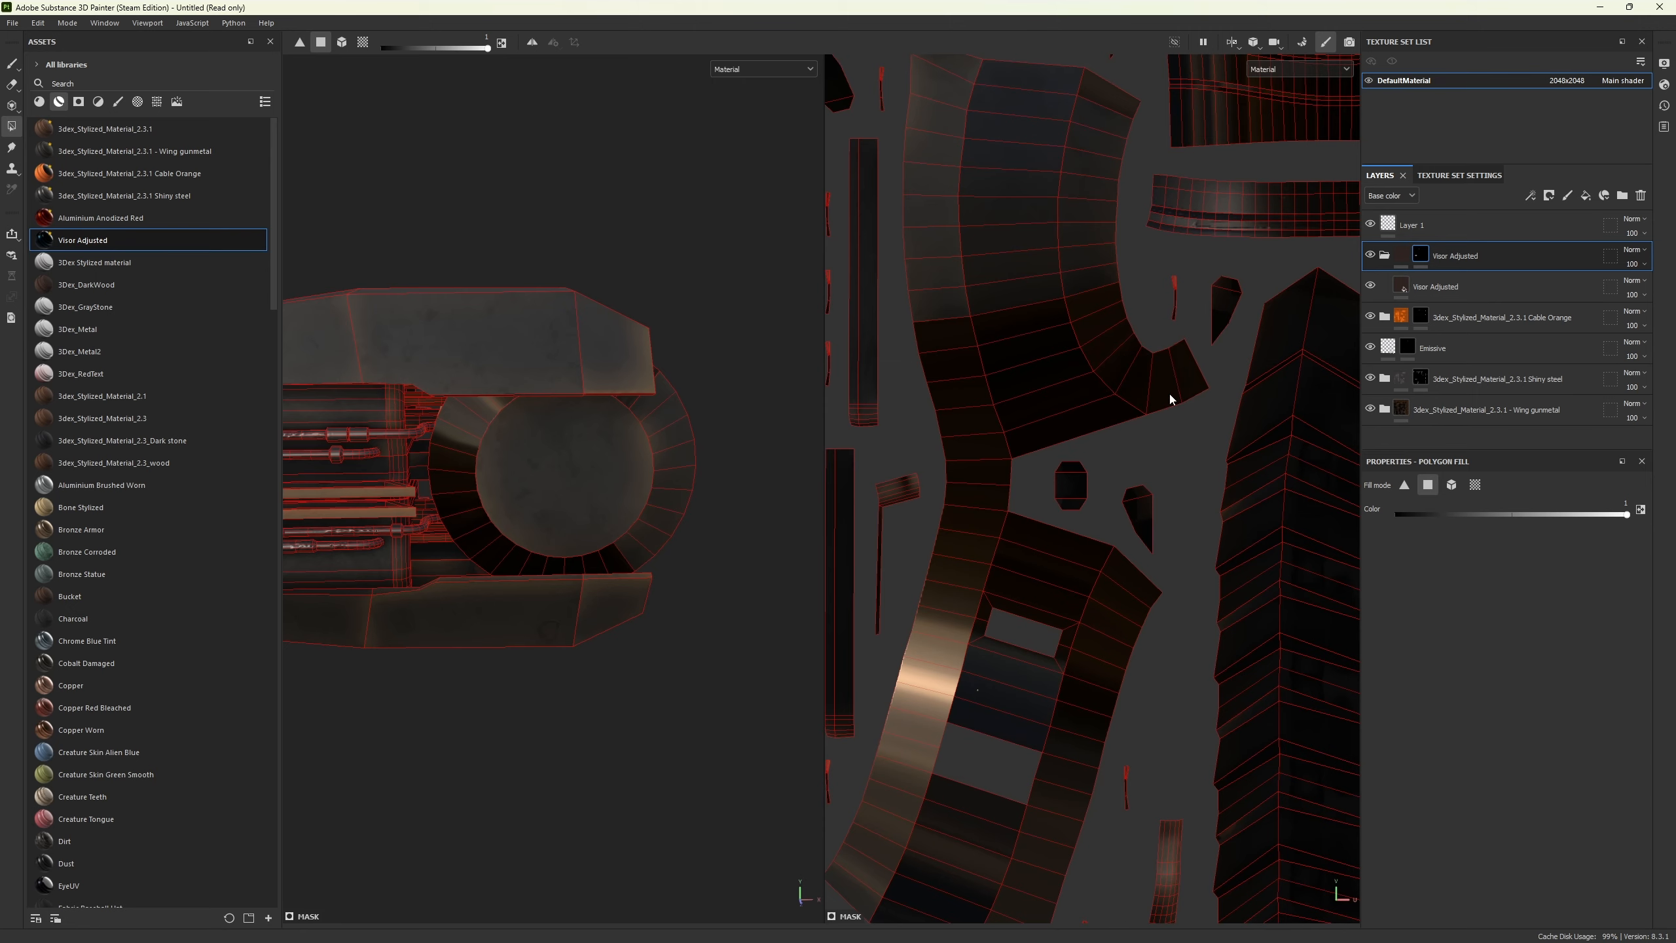
- Polygon-fill the remaining faces of the curved nozzle ring and its adjoining round disc in the UV layout into the Visor Adjusted mask
{"action": "left_click_drag", "start_coordinate": [1075, 295], "coordinate": [1110, 347]}
{"action": "left_click_drag", "start_coordinate": [910, 206], "coordinate": [973, 292]}
{"action": "middle_click_drag", "start_coordinate": [1002, 260], "coordinate": [1010, 499], "text": "alt"}
{"action": "left_click_drag", "start_coordinate": [945, 309], "coordinate": [991, 434]}
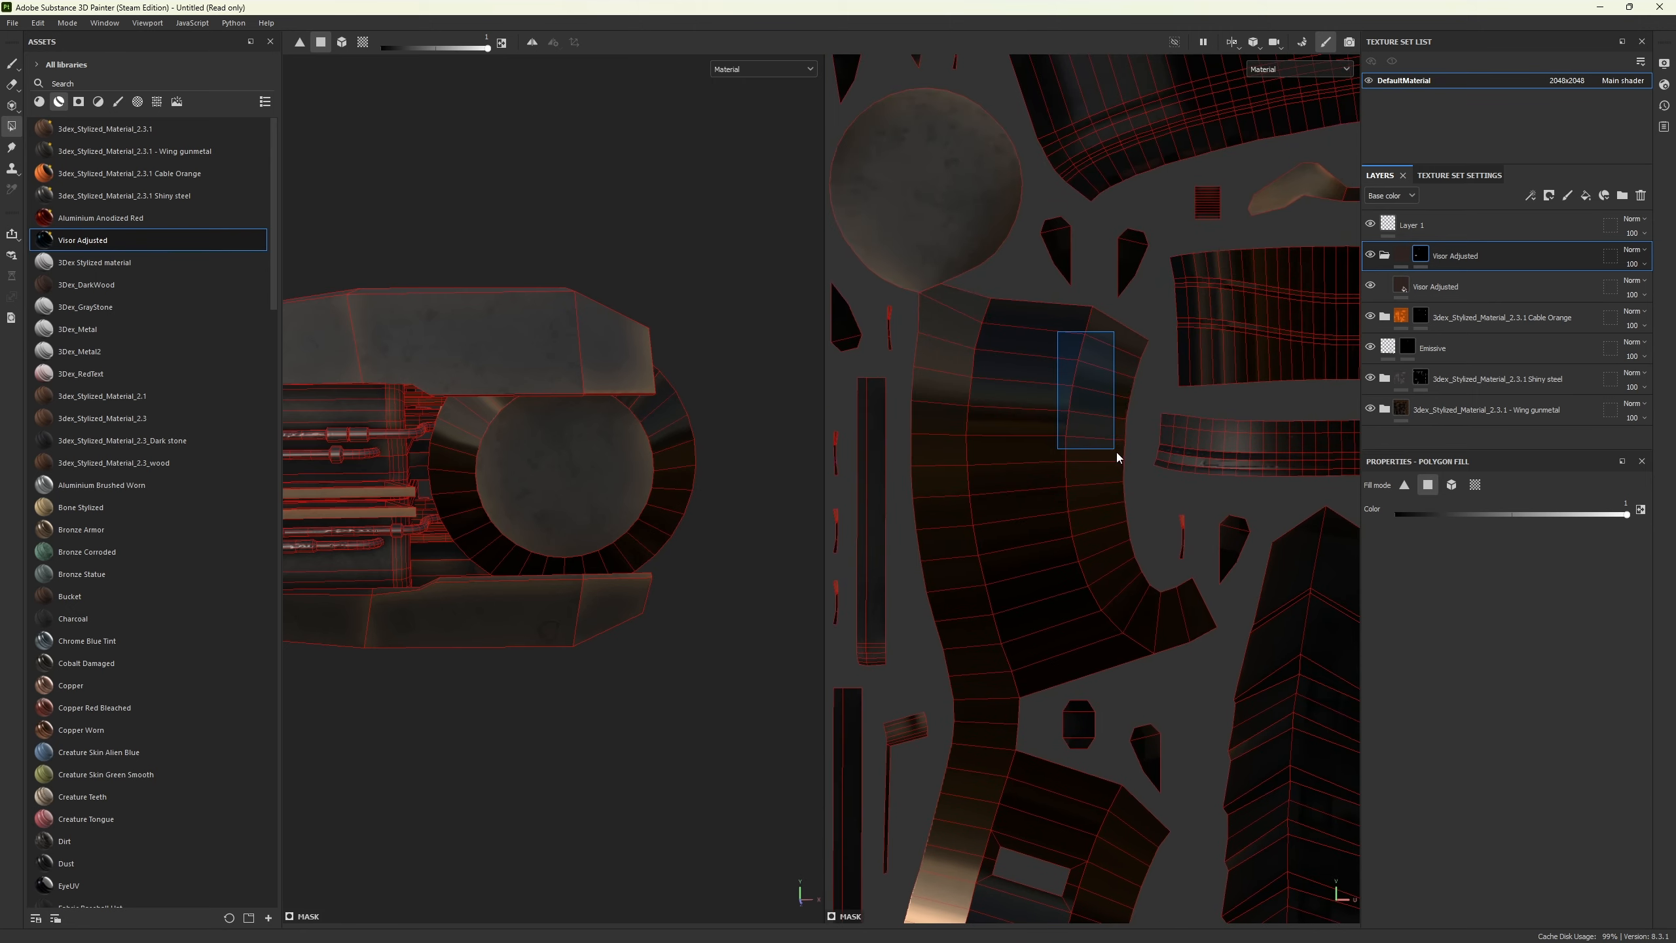
{"action": "left_click_drag", "start_coordinate": [1115, 453], "coordinate": [1115, 452]}
{"action": "left_click_drag", "start_coordinate": [910, 199], "coordinate": [916, 220]}
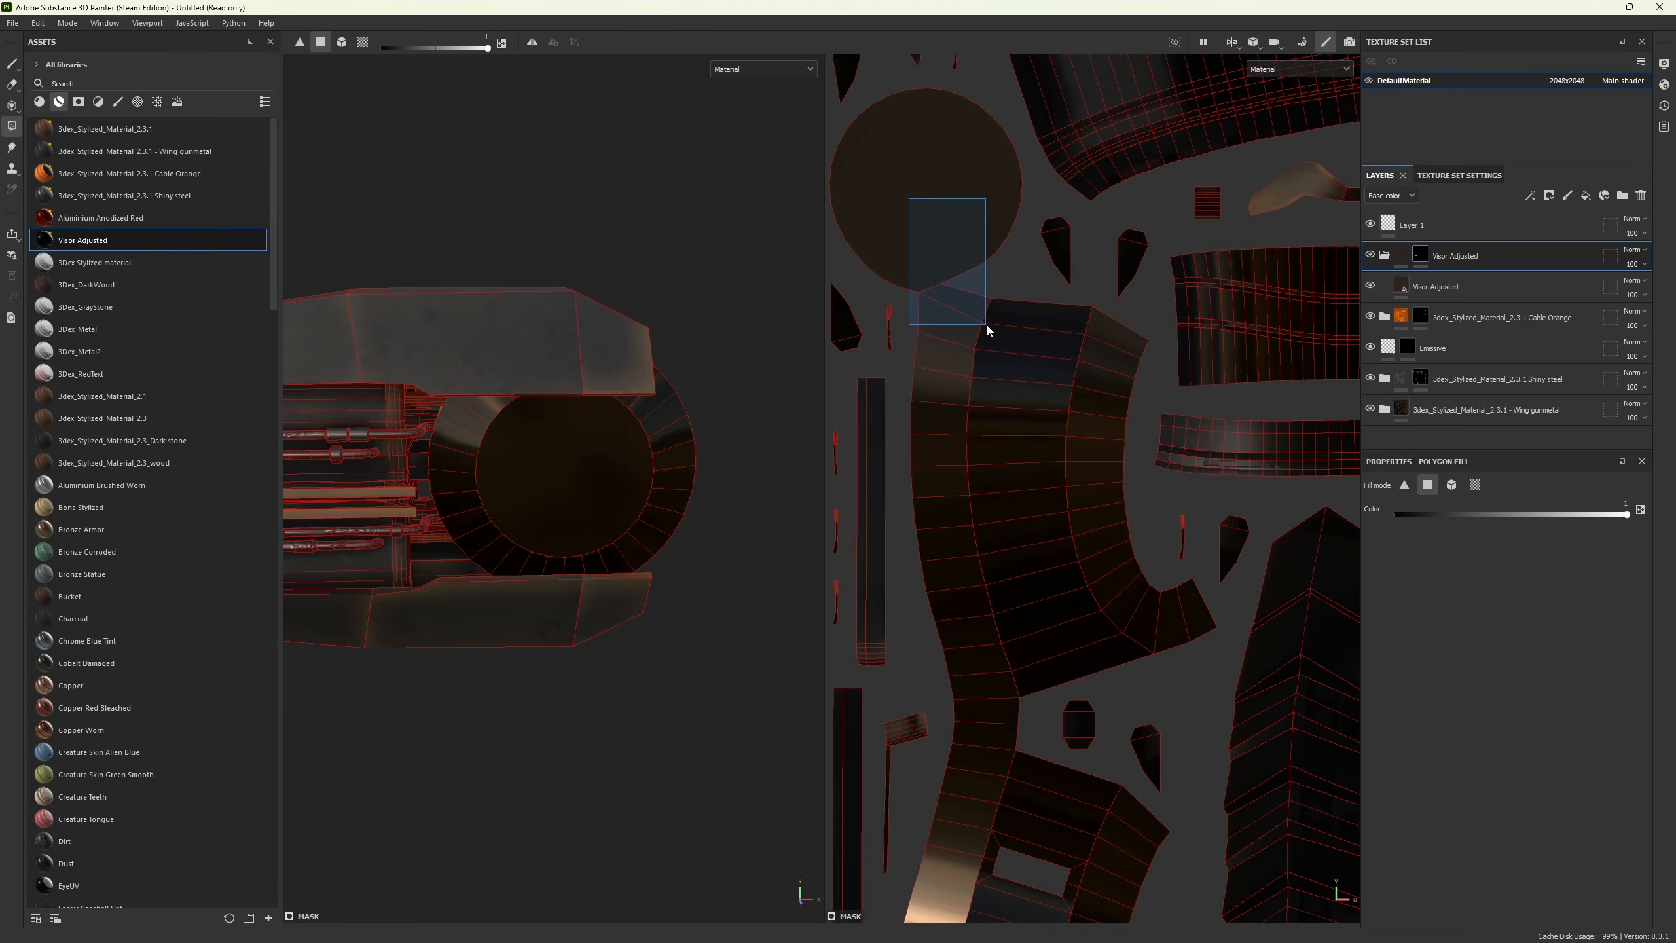
{"action": "left_click_drag", "start_coordinate": [987, 325], "coordinate": [987, 324]}
- Select Layer 1 and inspect the engine nozzle, then the brackets and ladder-like rail between the long covers
{"action": "left_click_drag", "start_coordinate": [715, 593], "coordinate": [622, 727], "text": "alt"}
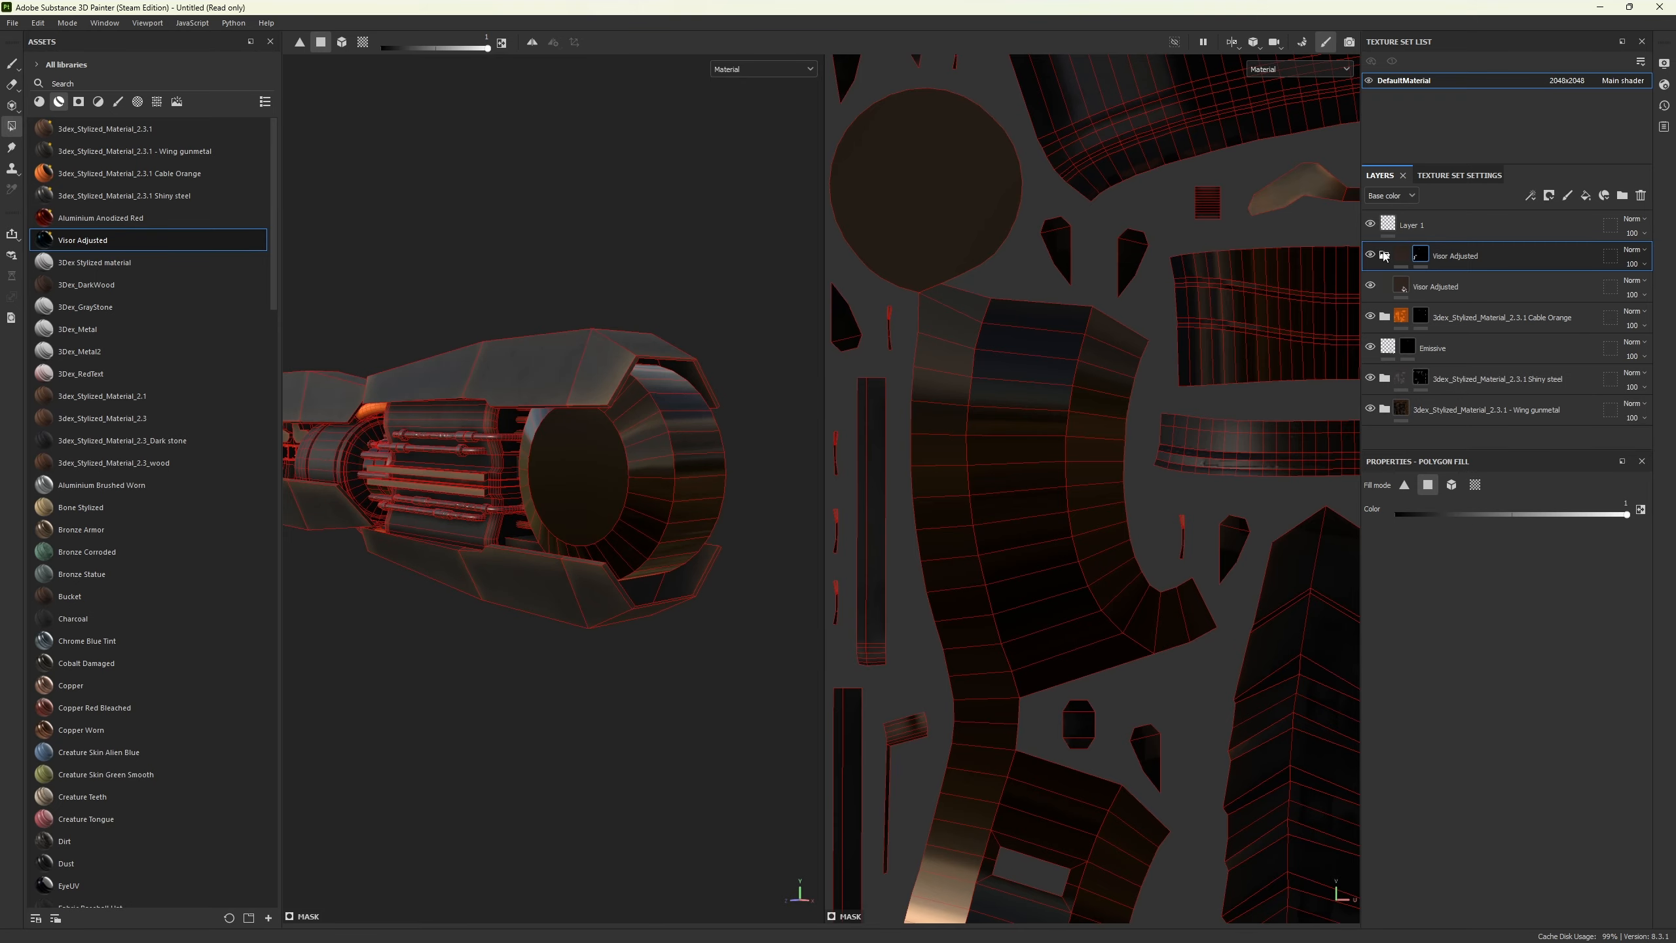
{"action": "left_click", "coordinate": [1394, 226]}
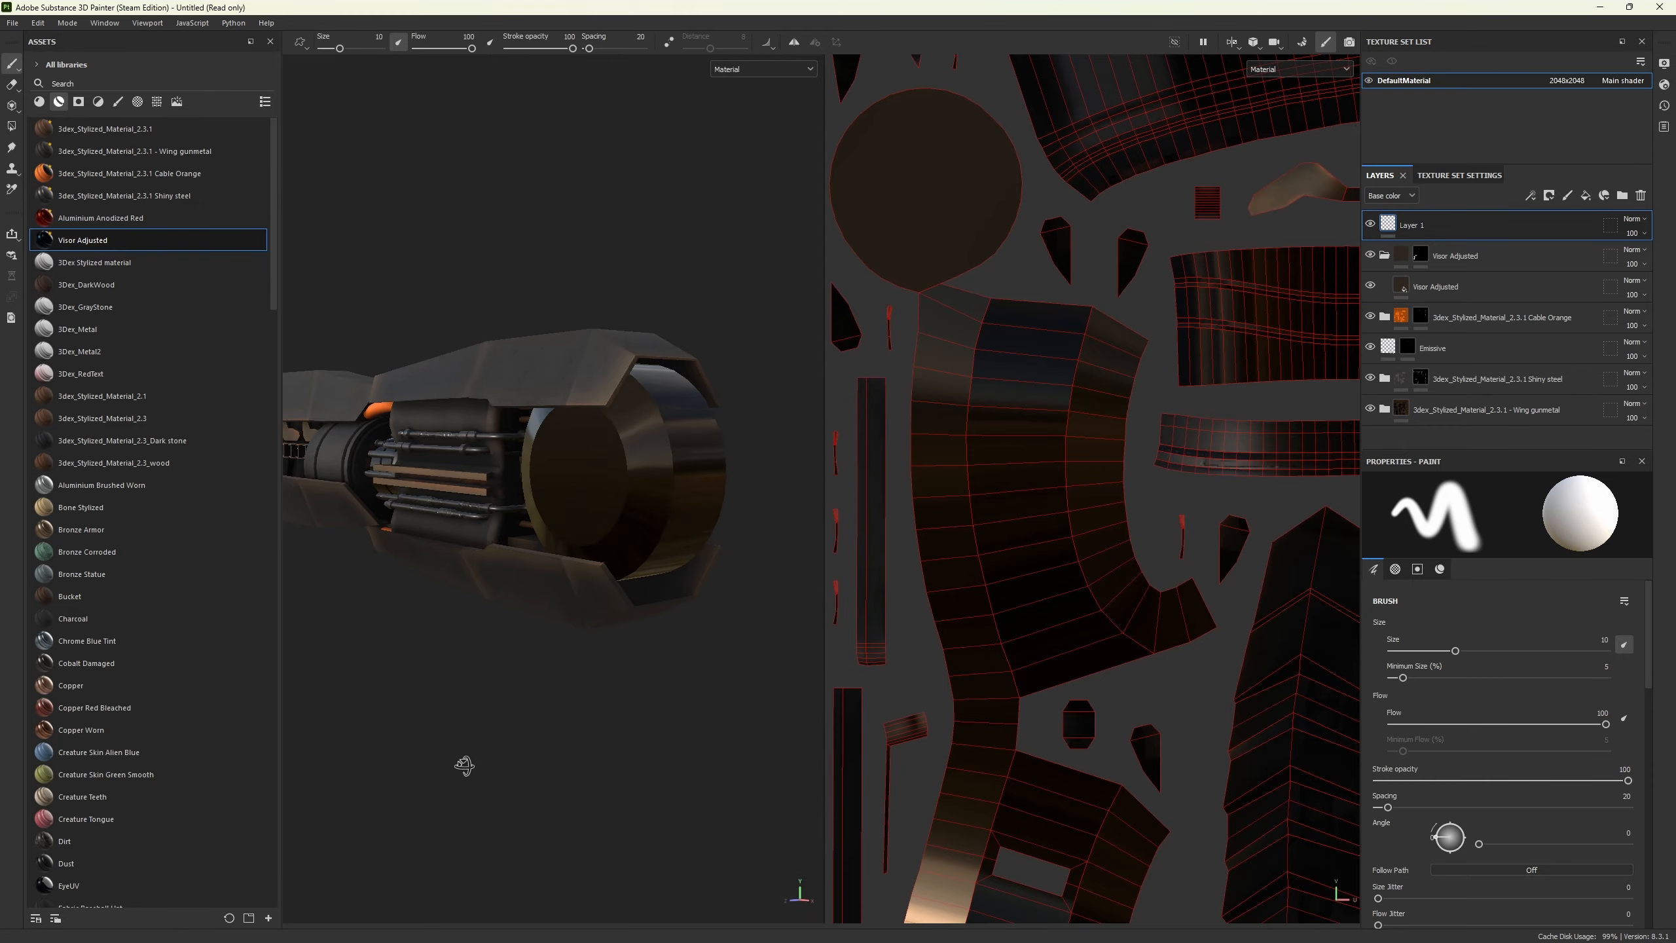
{"action": "mouse_move", "coordinate": [464, 763]}
{"action": "left_mouse_down", "text": "alt"}
{"action": "mouse_move", "coordinate": [598, 779]}
{"action": "mouse_move", "coordinate": [732, 750]}
{"action": "mouse_move", "coordinate": [662, 746]}
{"action": "left_mouse_up", "text": "alt"}
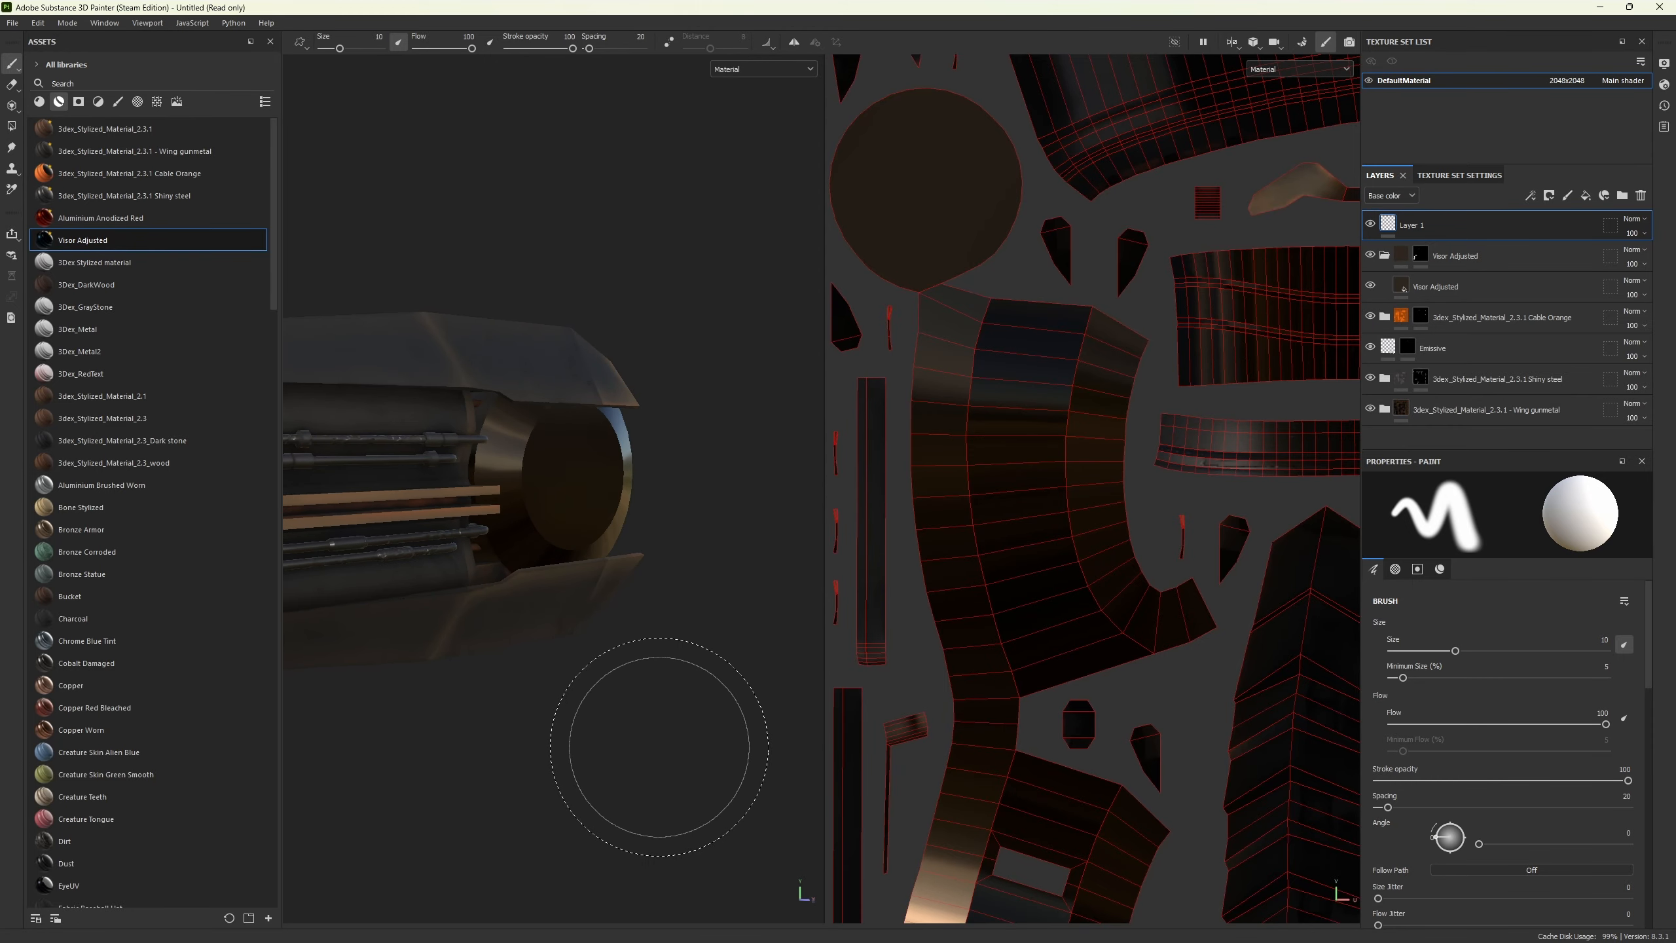
{"action": "scroll", "coordinate": [605, 739], "scroll_direction": "down", "scroll_amount": 5}
{"action": "left_click_drag", "start_coordinate": [586, 682], "coordinate": [527, 584], "text": "alt"}
{"action": "scroll", "coordinate": [696, 587], "scroll_direction": "up", "scroll_amount": 5}
{"action": "middle_click_drag", "start_coordinate": [527, 583], "coordinate": [703, 541], "text": "alt"}
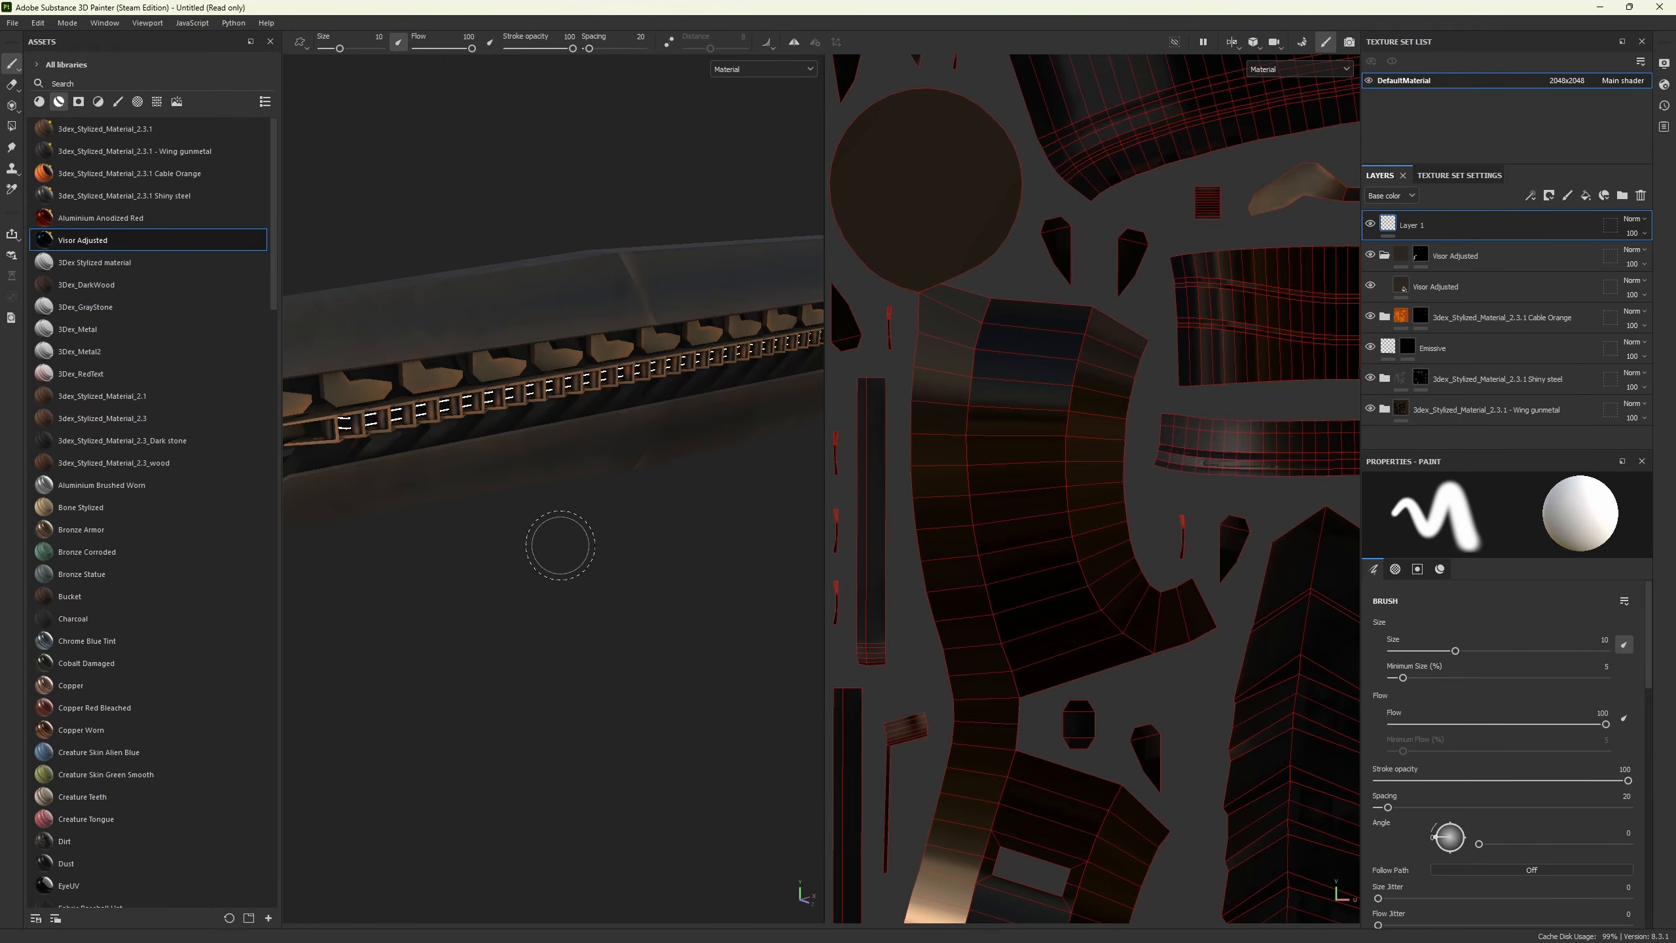
{"action": "left_click_drag", "start_coordinate": [560, 544], "coordinate": [674, 532], "text": "alt"}
{"action": "scroll", "coordinate": [592, 556], "scroll_direction": "up", "scroll_amount": 2}
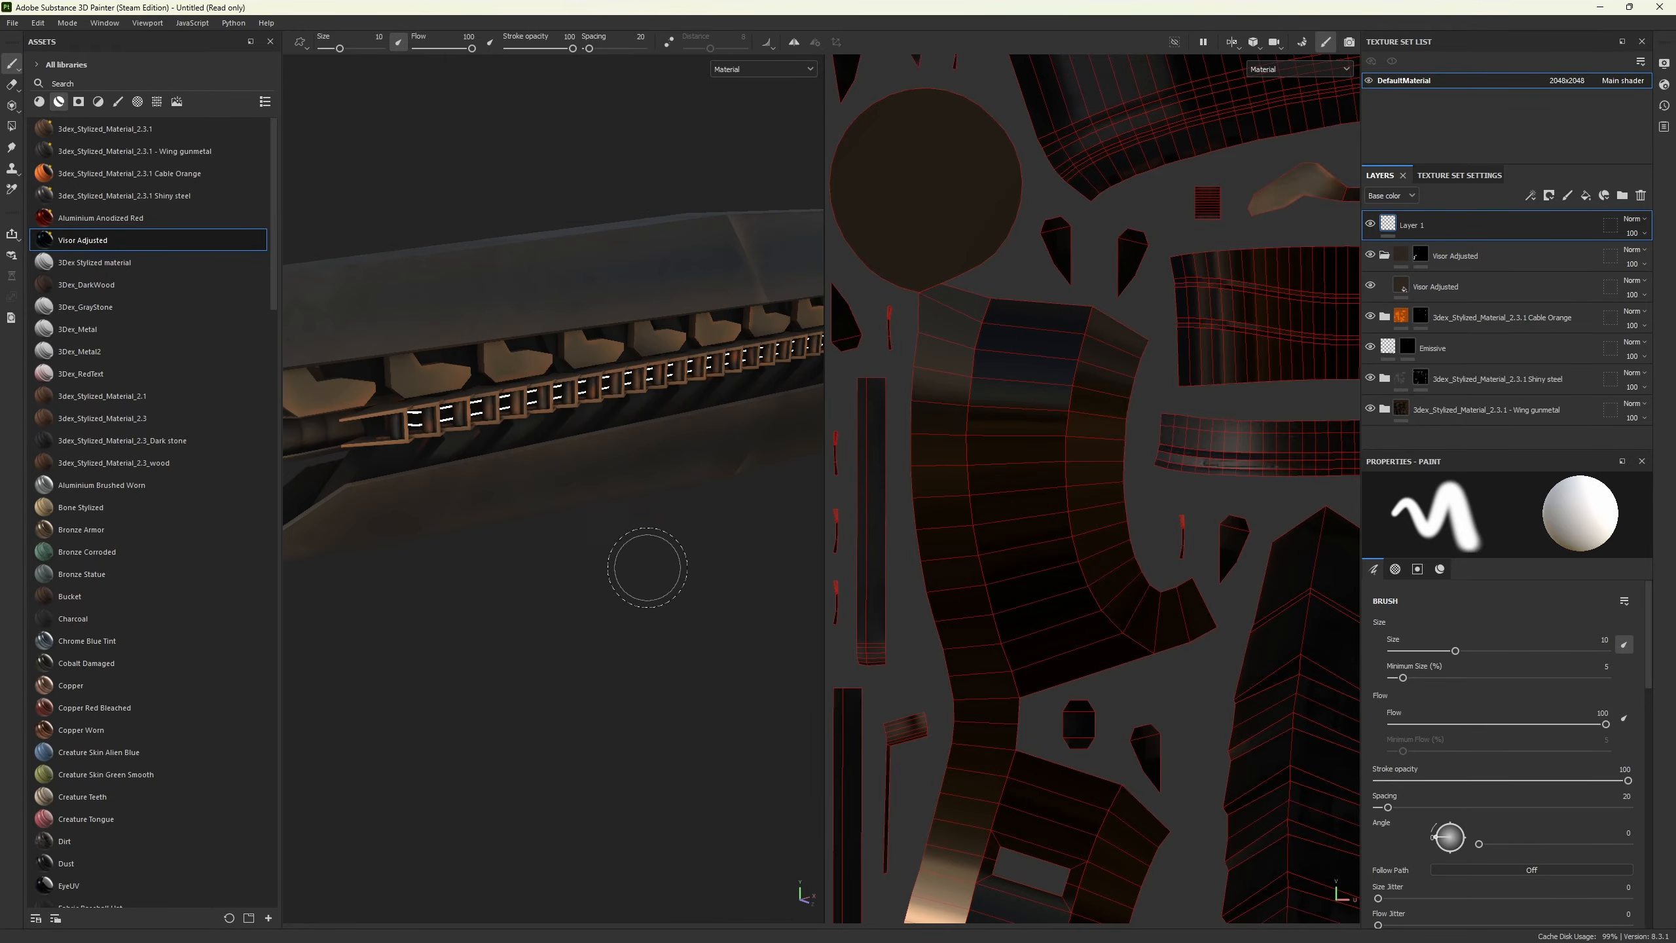
- Collapse the Visor Adjusted folder and activate Polygon Fill on the Shiny steel material's mask
{"action": "left_click", "coordinate": [1385, 254]}
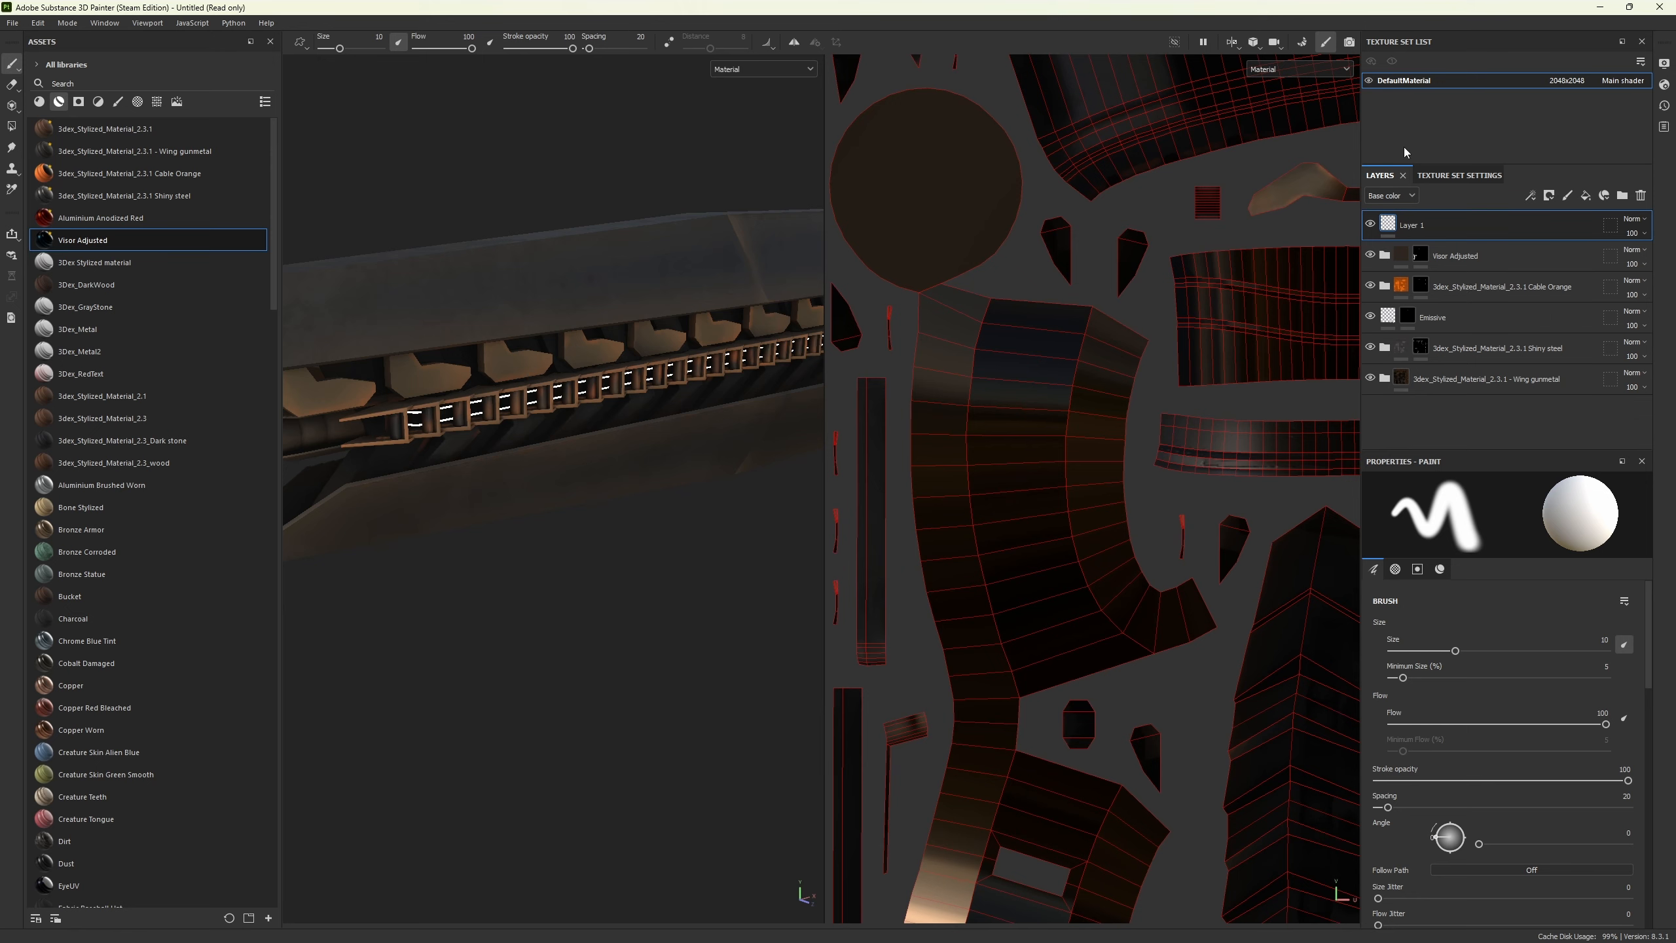
{"action": "left_click", "coordinate": [1421, 347]}
{"action": "key", "text": "4"}
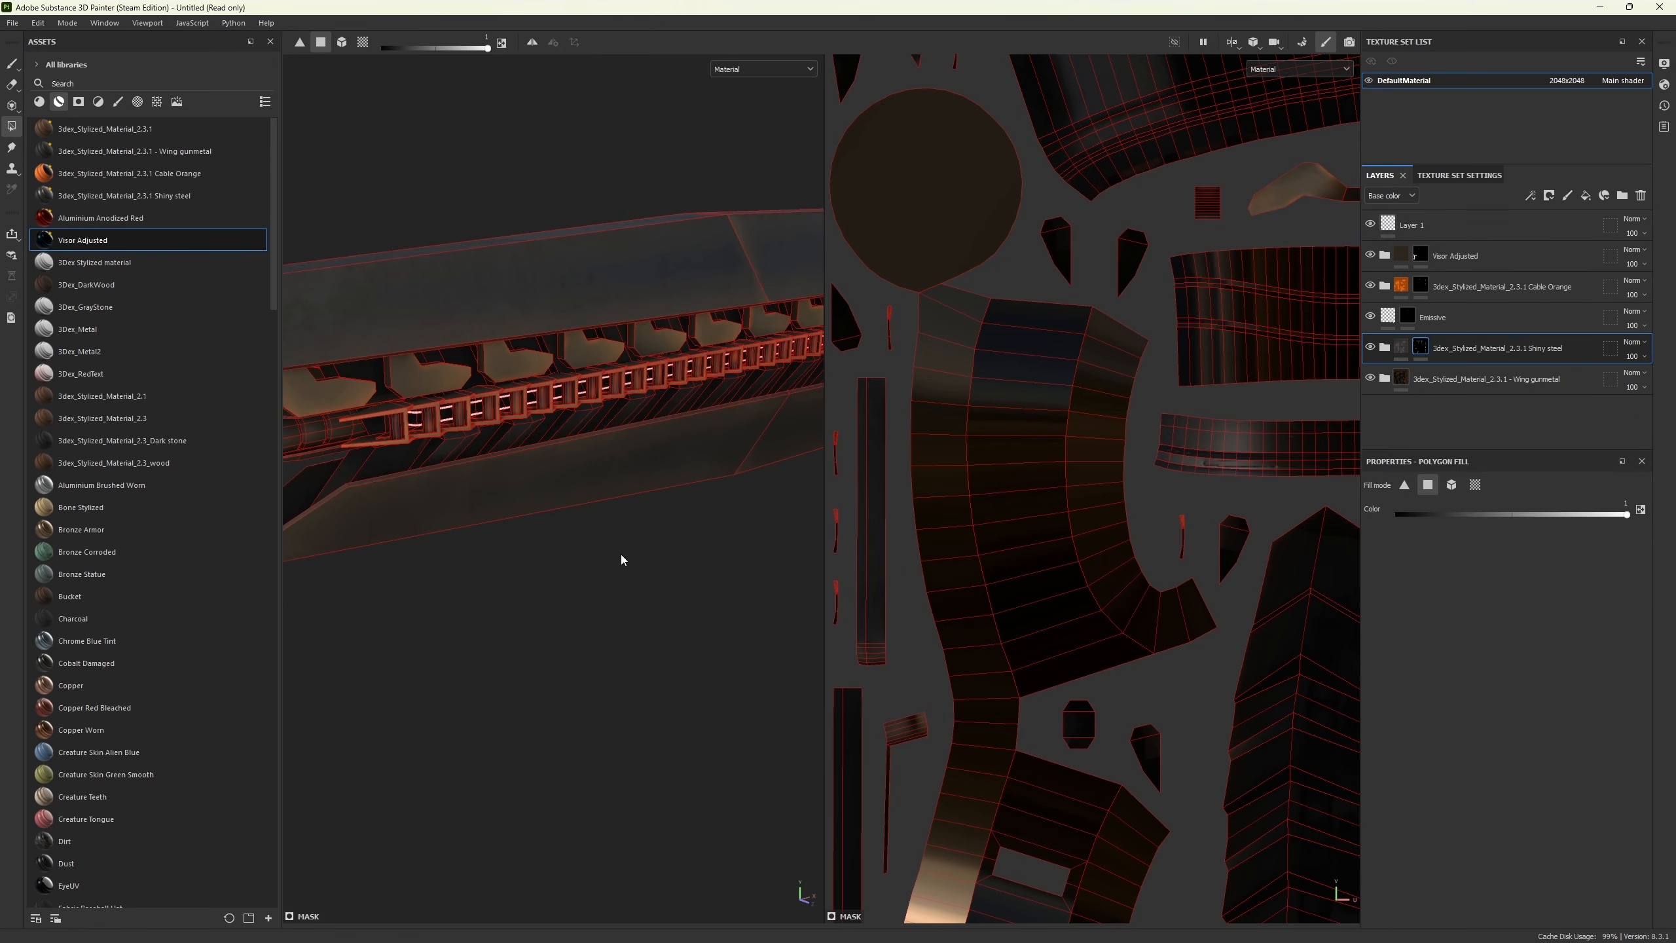
- Examine the ladder-like rail, the brackets and the glowing front tip between the long covers
{"action": "scroll", "coordinate": [627, 614], "scroll_direction": "down", "scroll_amount": 2}
{"action": "scroll", "coordinate": [608, 359], "scroll_direction": "up", "scroll_amount": 1}
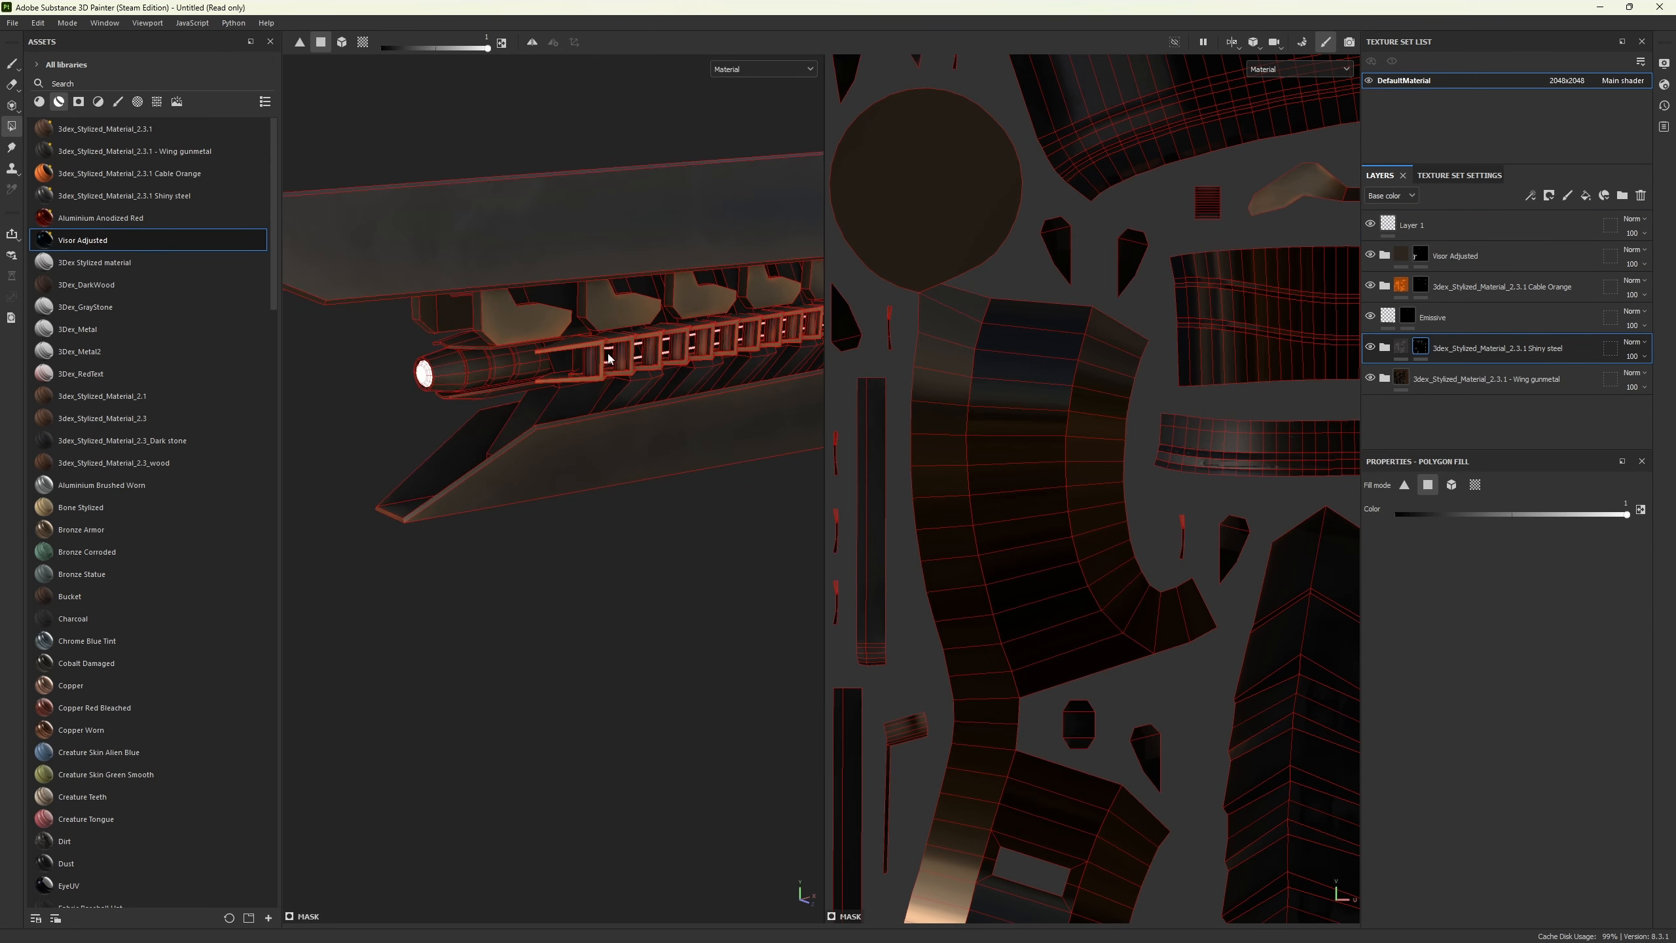
{"action": "scroll", "coordinate": [587, 352], "scroll_direction": "up", "scroll_amount": 3}
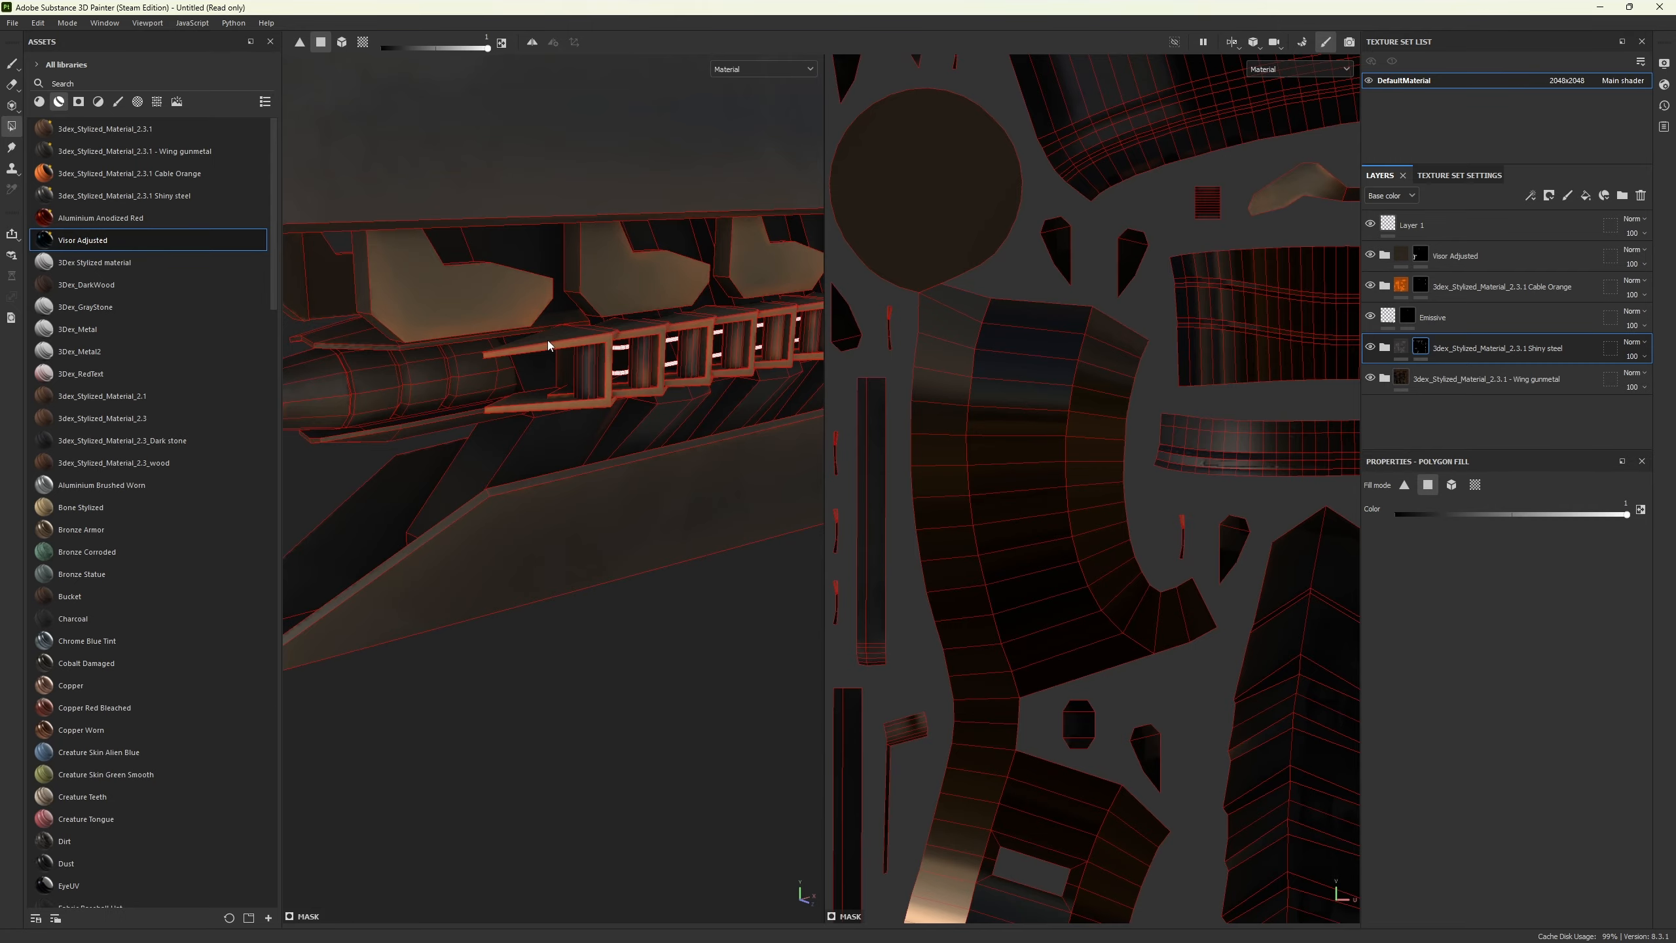
{"action": "scroll", "coordinate": [705, 327], "scroll_direction": "down", "scroll_amount": 1}
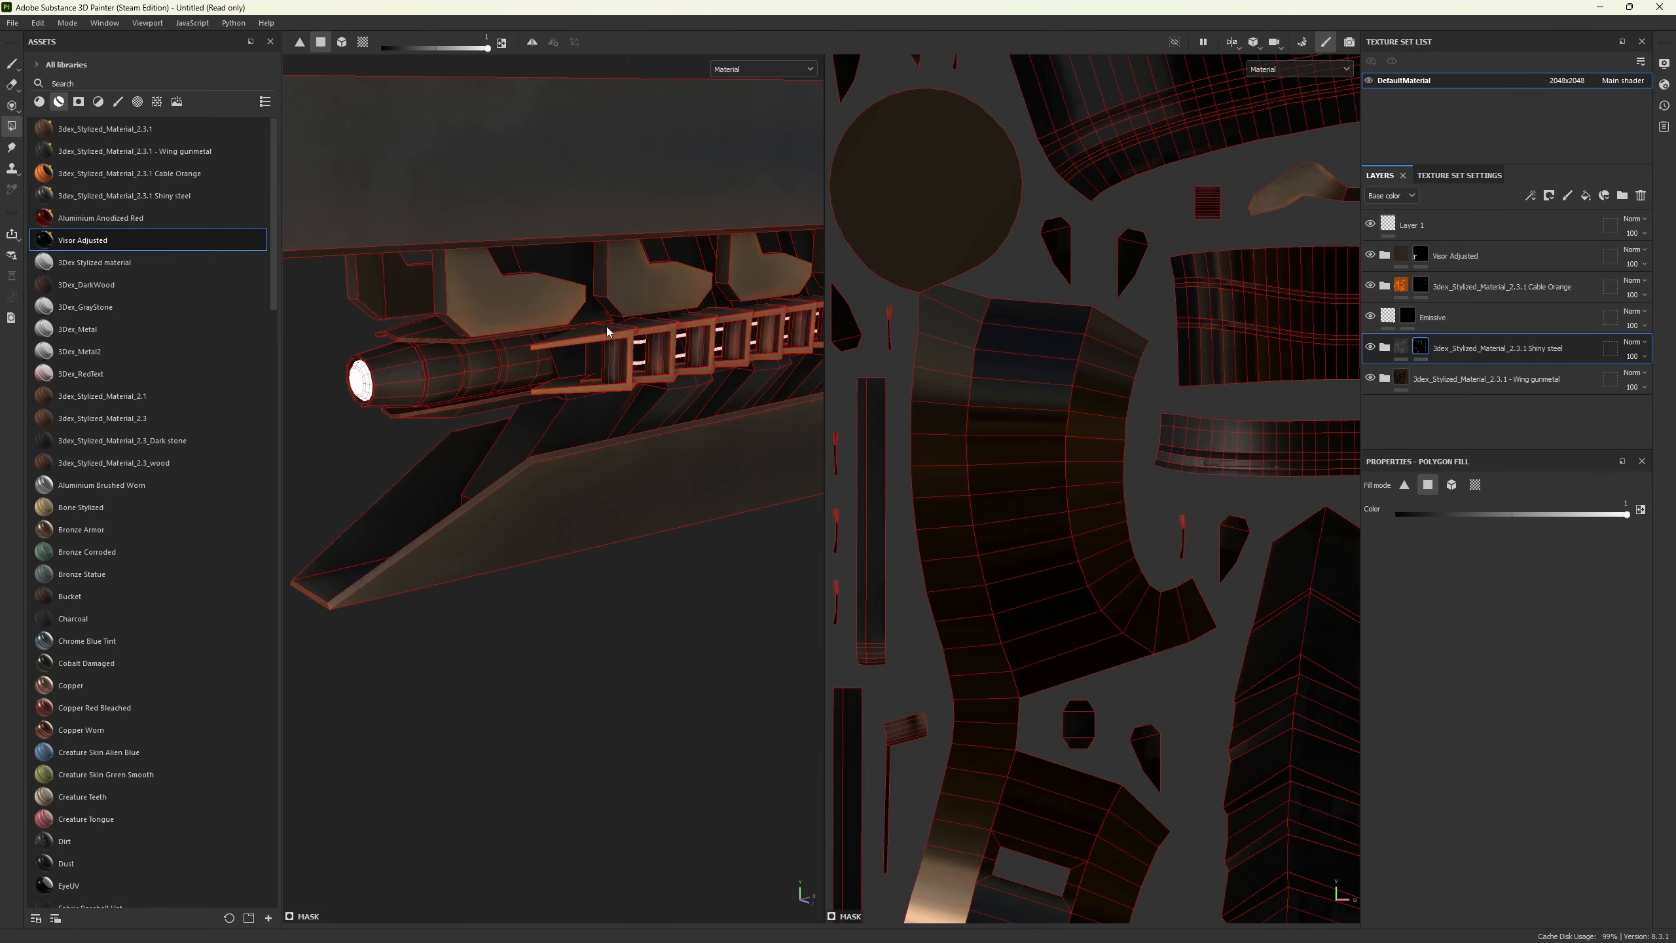
{"action": "left_click_drag", "start_coordinate": [608, 331], "coordinate": [634, 448], "text": "alt"}
{"action": "scroll", "coordinate": [622, 395], "scroll_direction": "up", "scroll_amount": 6}
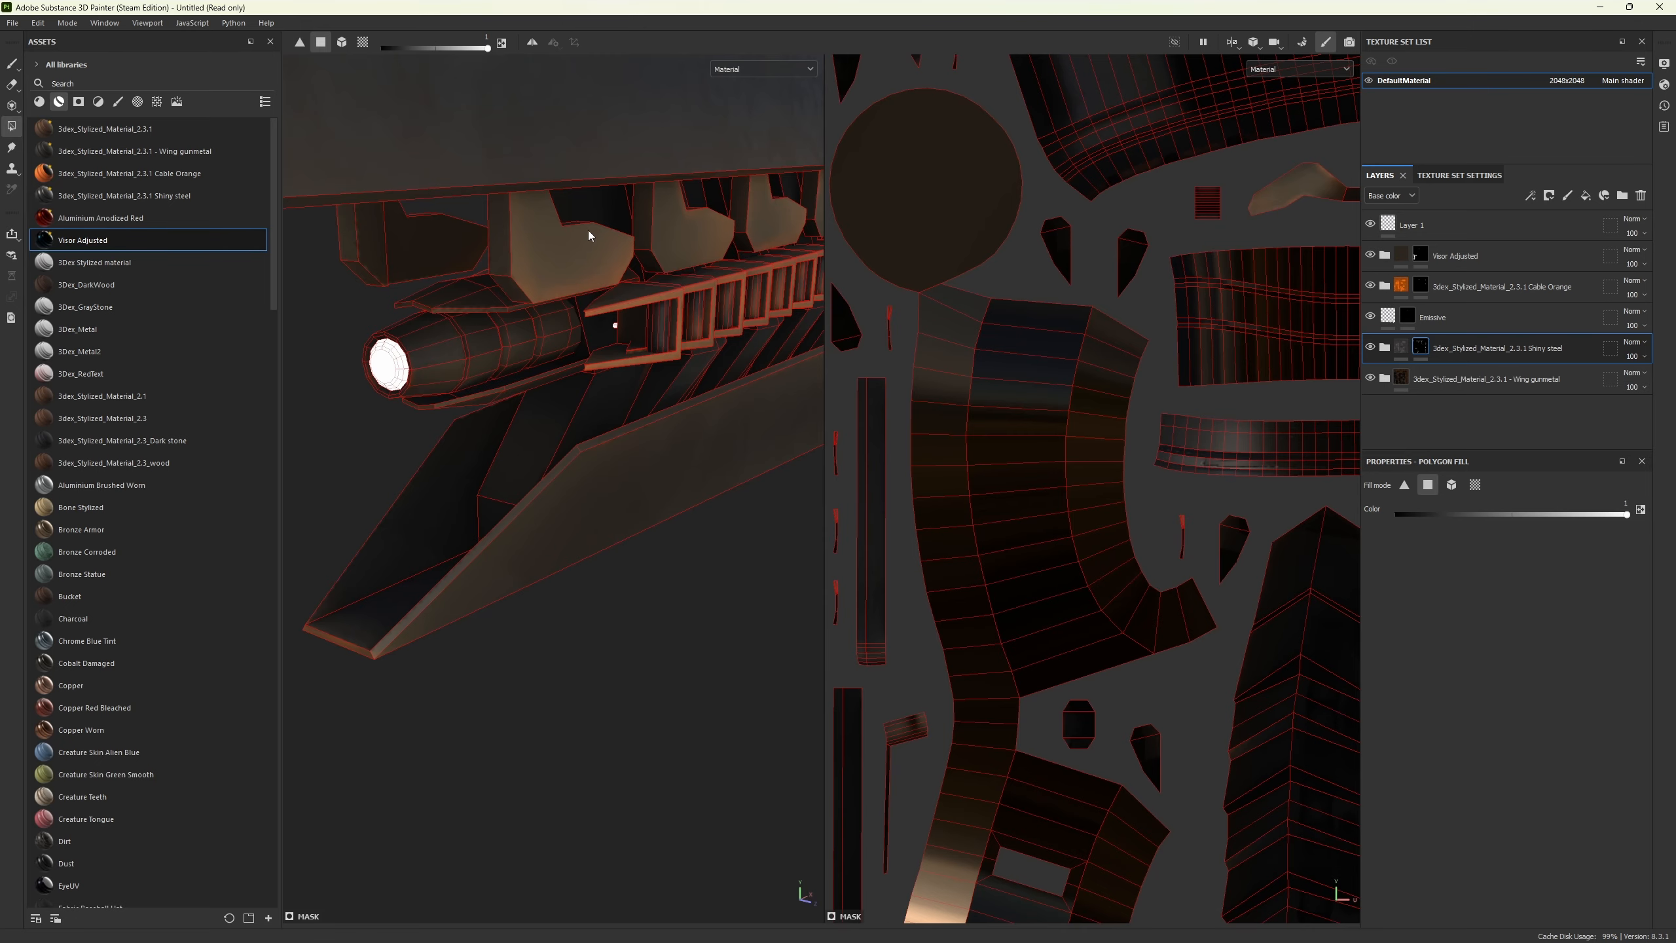
{"action": "scroll", "coordinate": [583, 266], "scroll_direction": "down", "scroll_amount": 3}
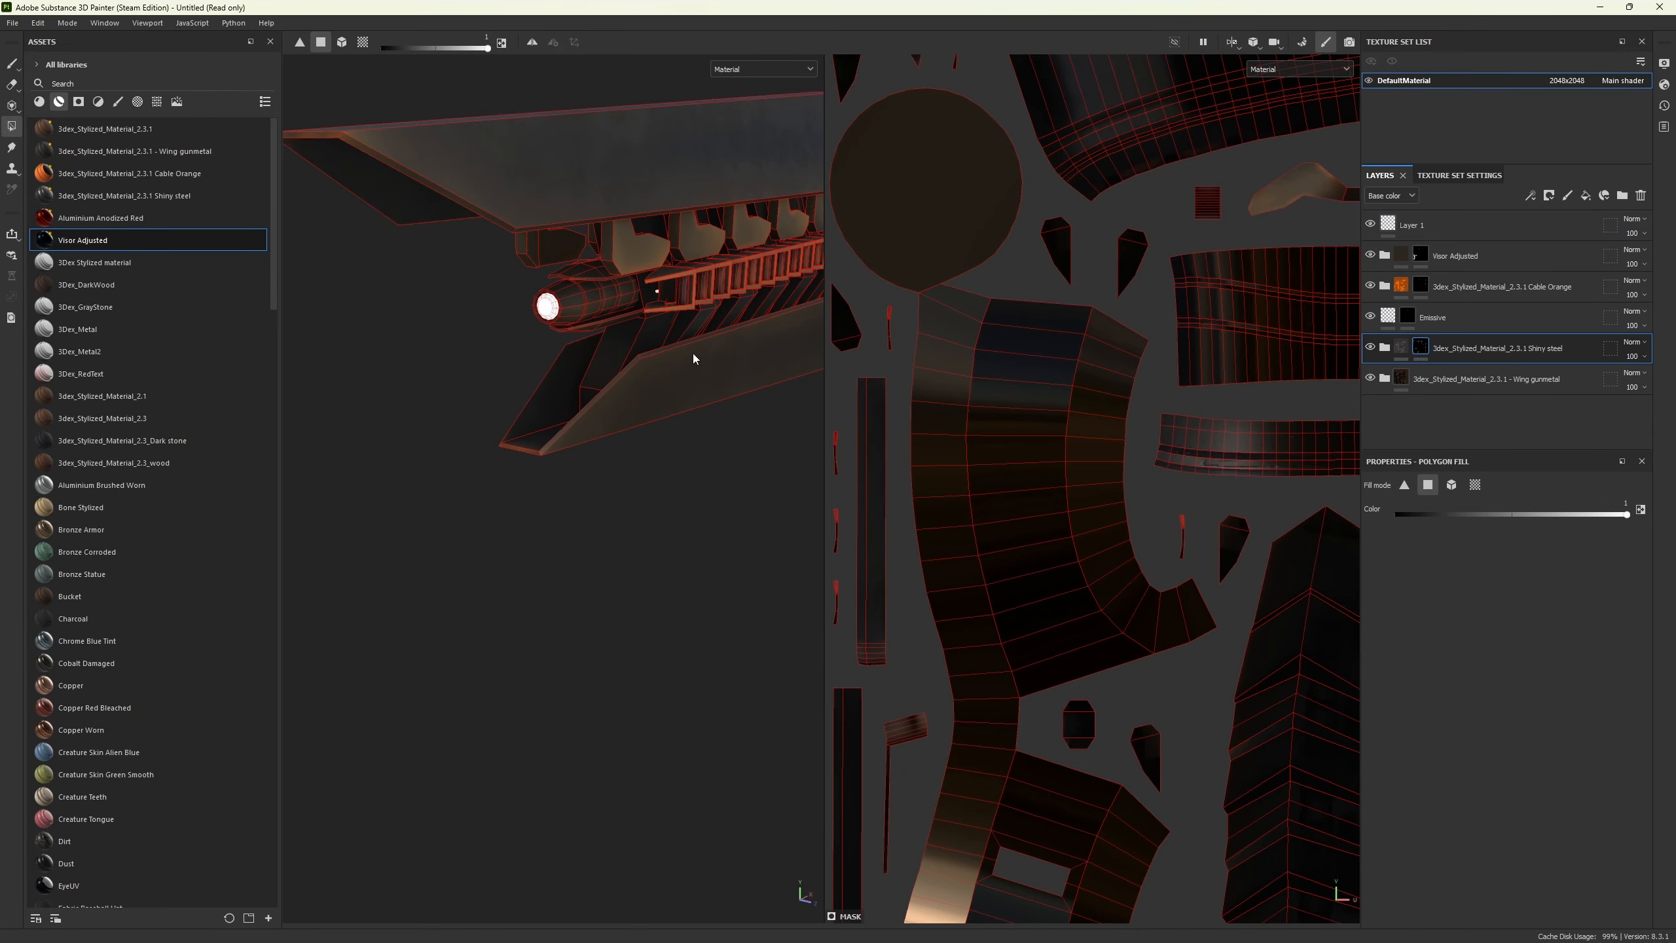
{"action": "left_click_drag", "start_coordinate": [674, 338], "coordinate": [635, 354], "text": "alt"}
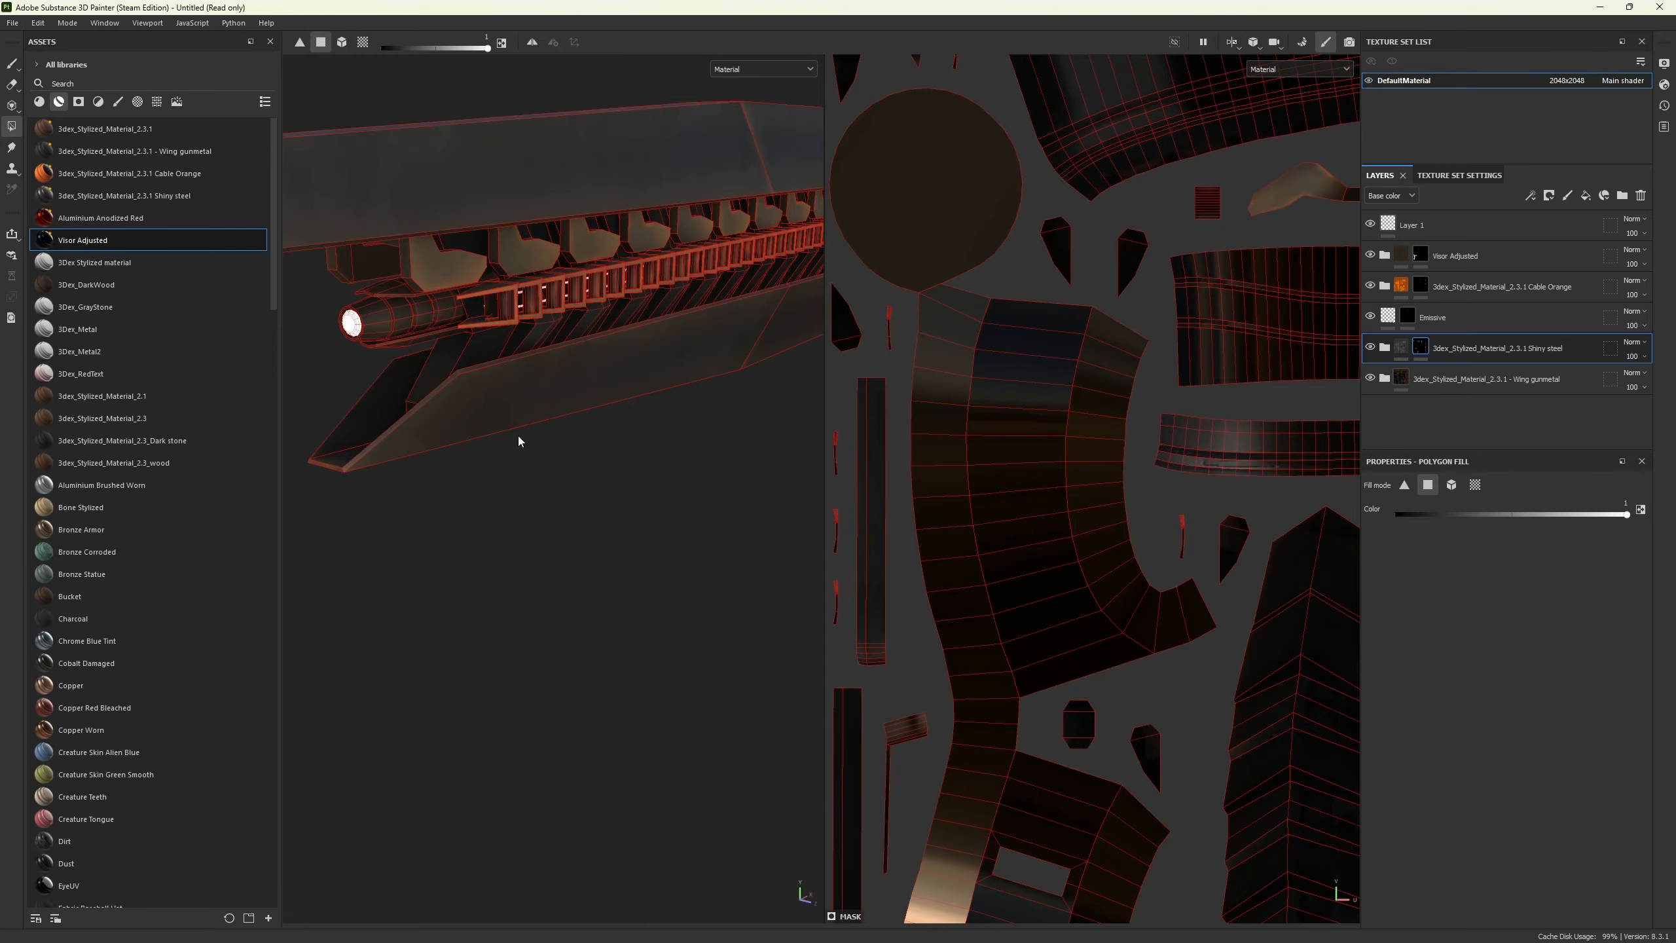
- Examine the whole engine, its full UV layout and the rear cylinder beside the orange cables
{"action": "scroll", "coordinate": [521, 441], "scroll_direction": "down", "scroll_amount": 5}
{"action": "left_click_drag", "start_coordinate": [690, 441], "coordinate": [747, 397], "text": "alt"}
{"action": "middle_click_drag", "start_coordinate": [742, 370], "coordinate": [708, 382], "text": "alt"}
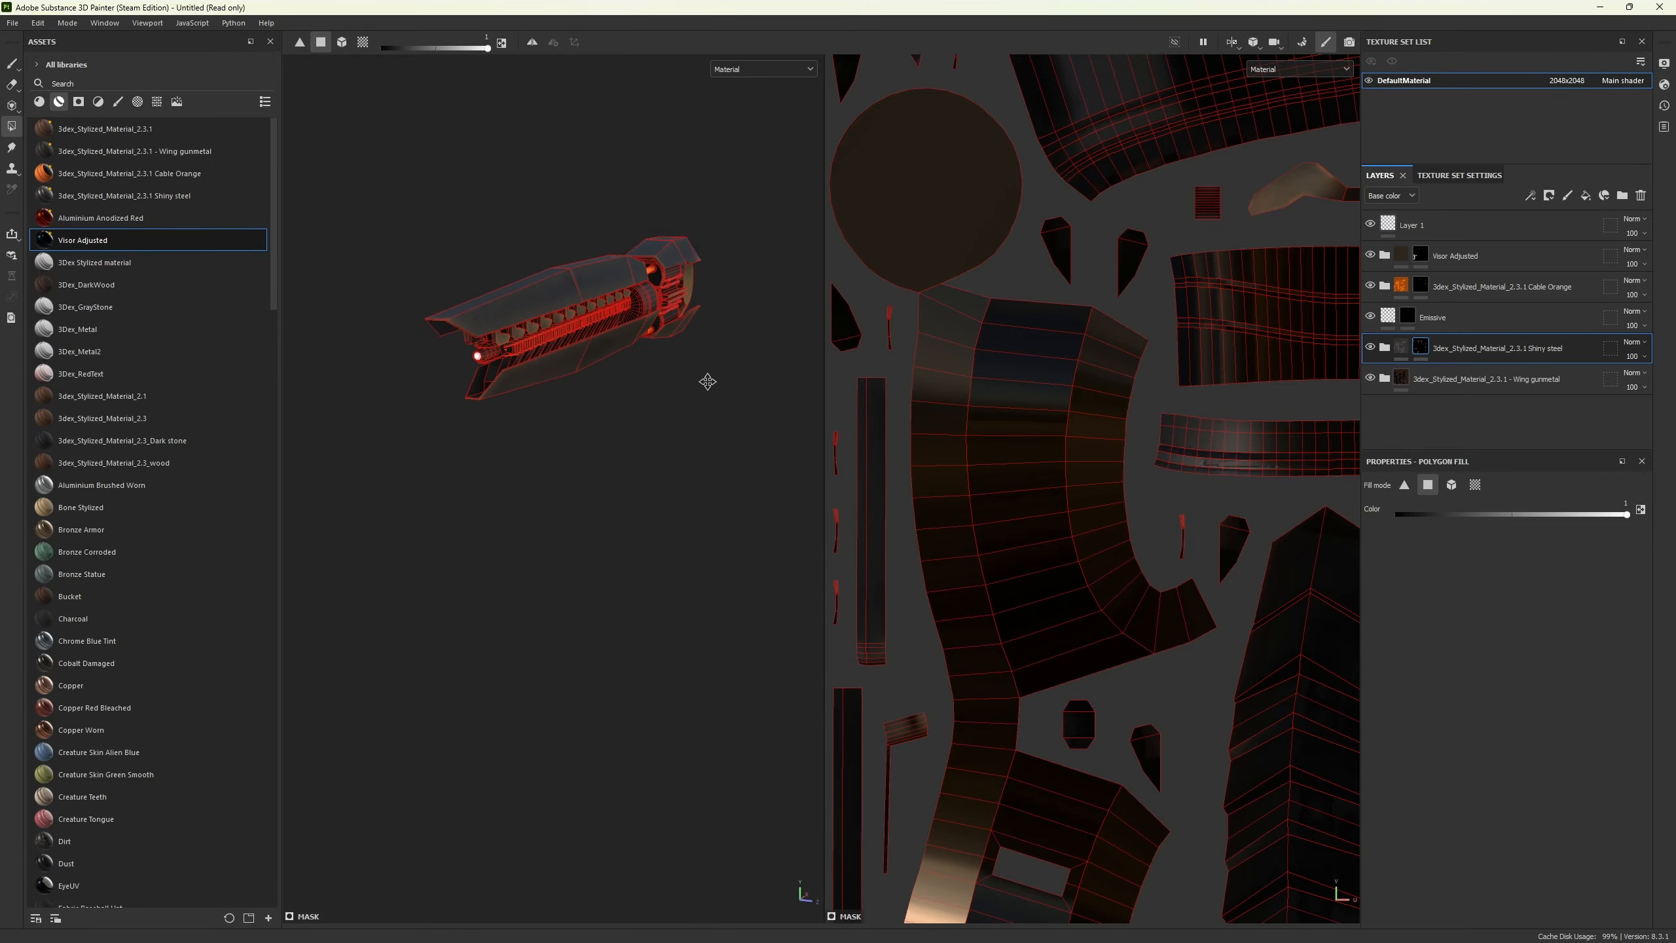
{"action": "left_click_drag", "start_coordinate": [707, 382], "coordinate": [686, 472], "text": "alt"}
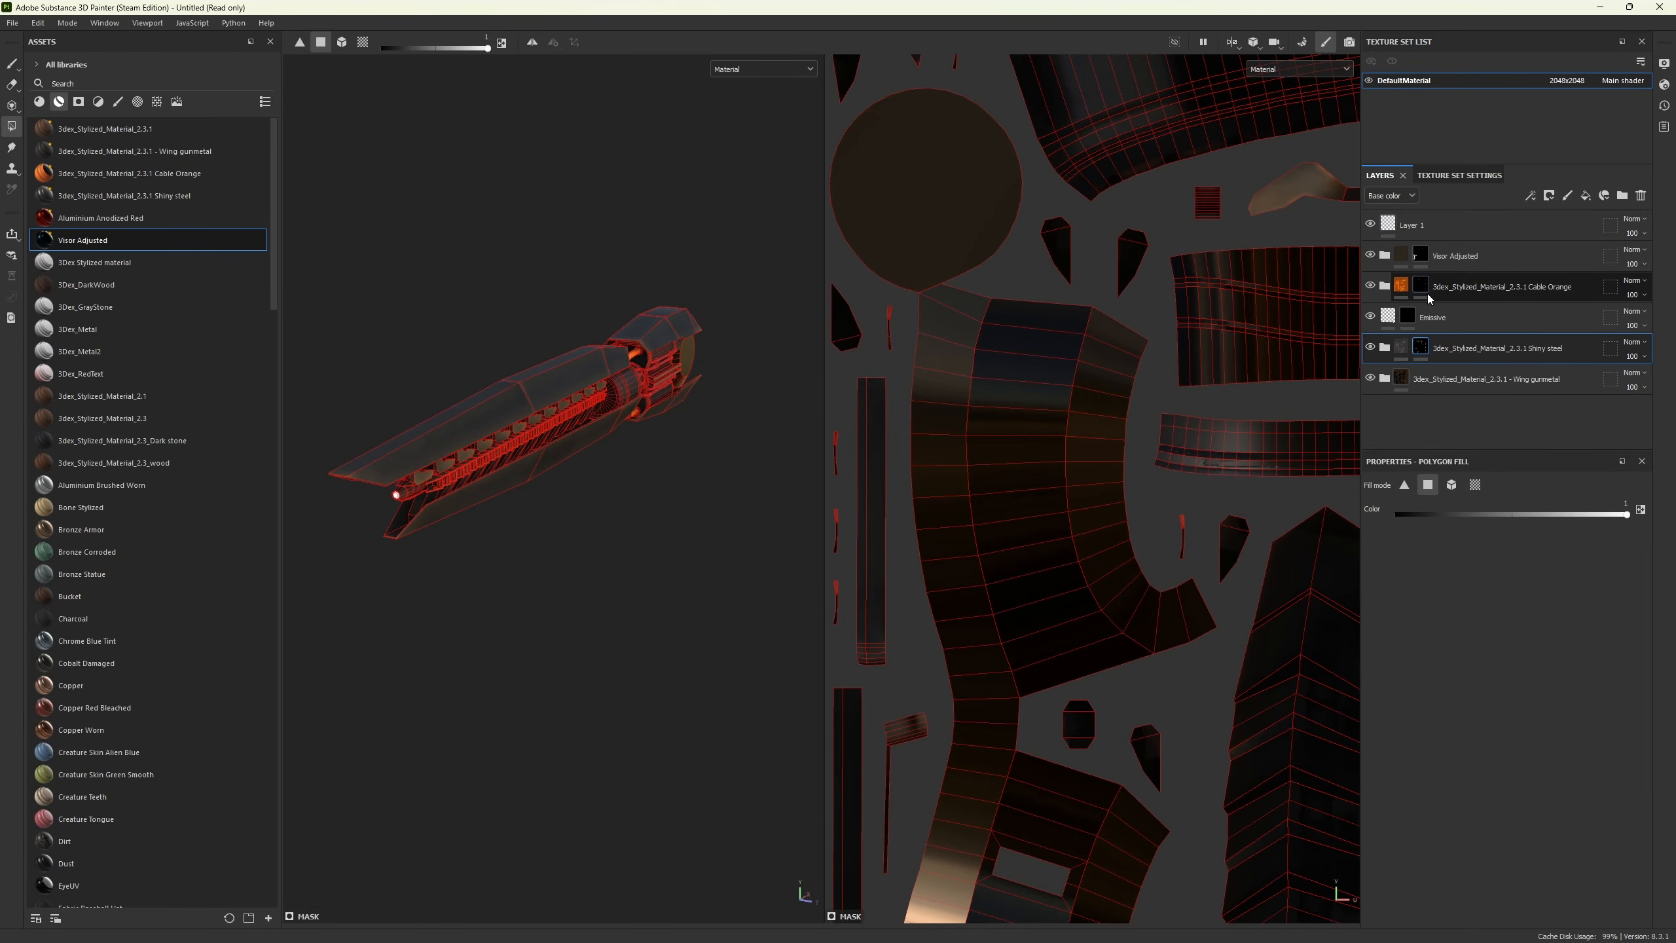
{"action": "scroll", "coordinate": [1095, 294], "scroll_direction": "down", "scroll_amount": 1}
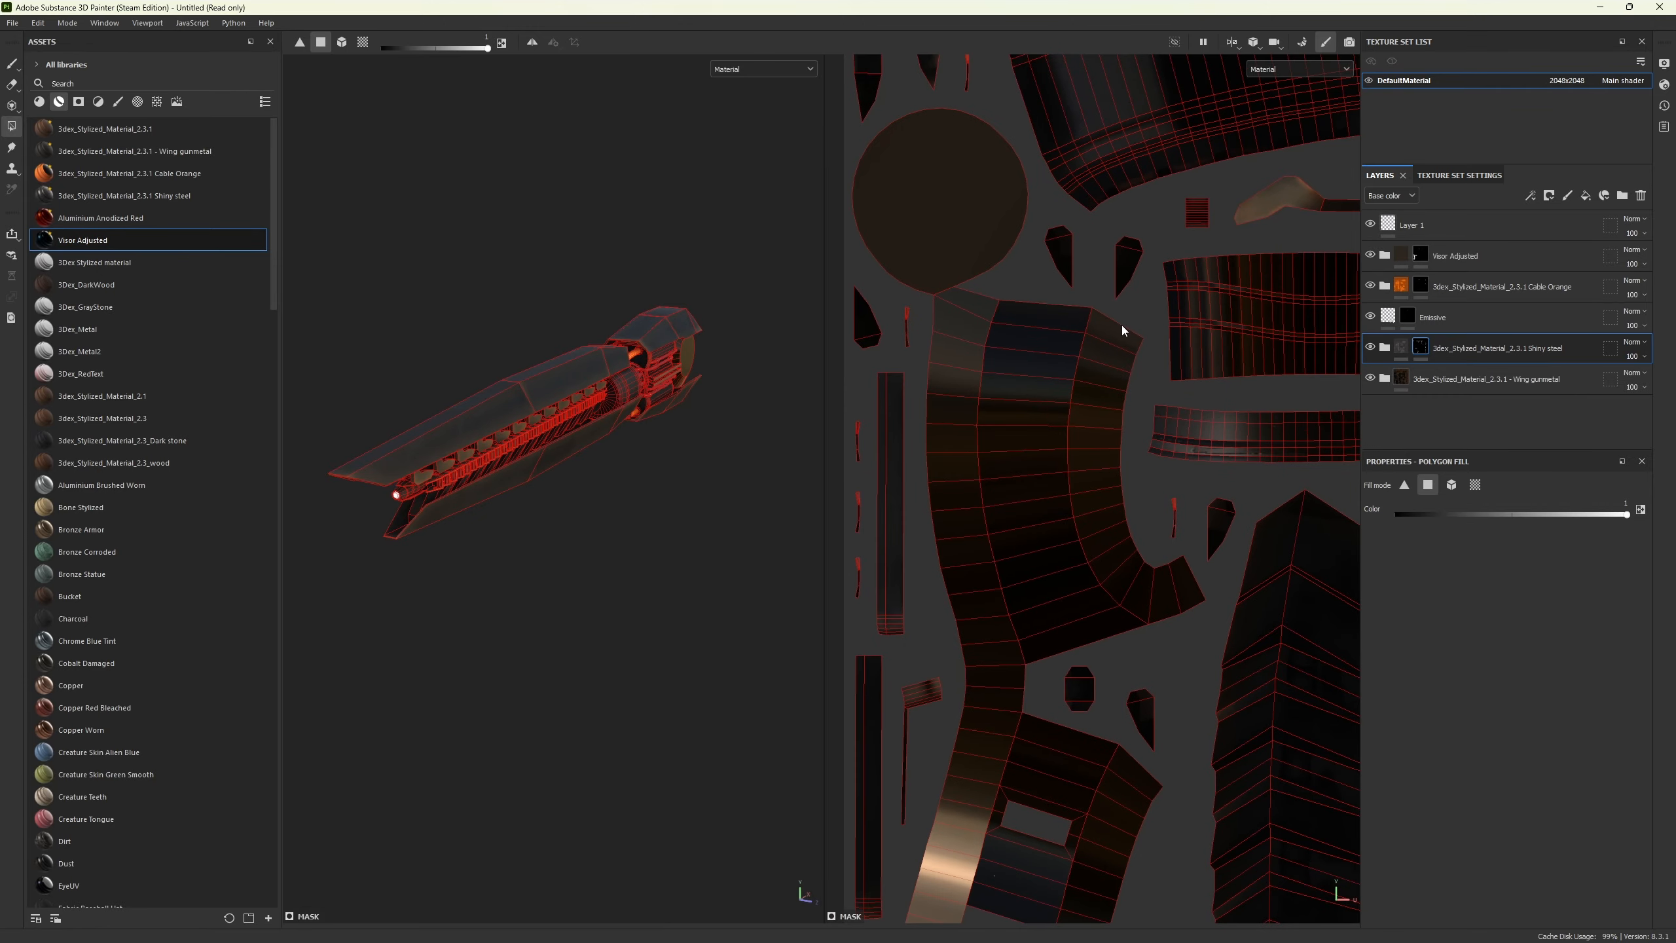
{"action": "scroll", "coordinate": [1210, 303], "scroll_direction": "down", "scroll_amount": 5}
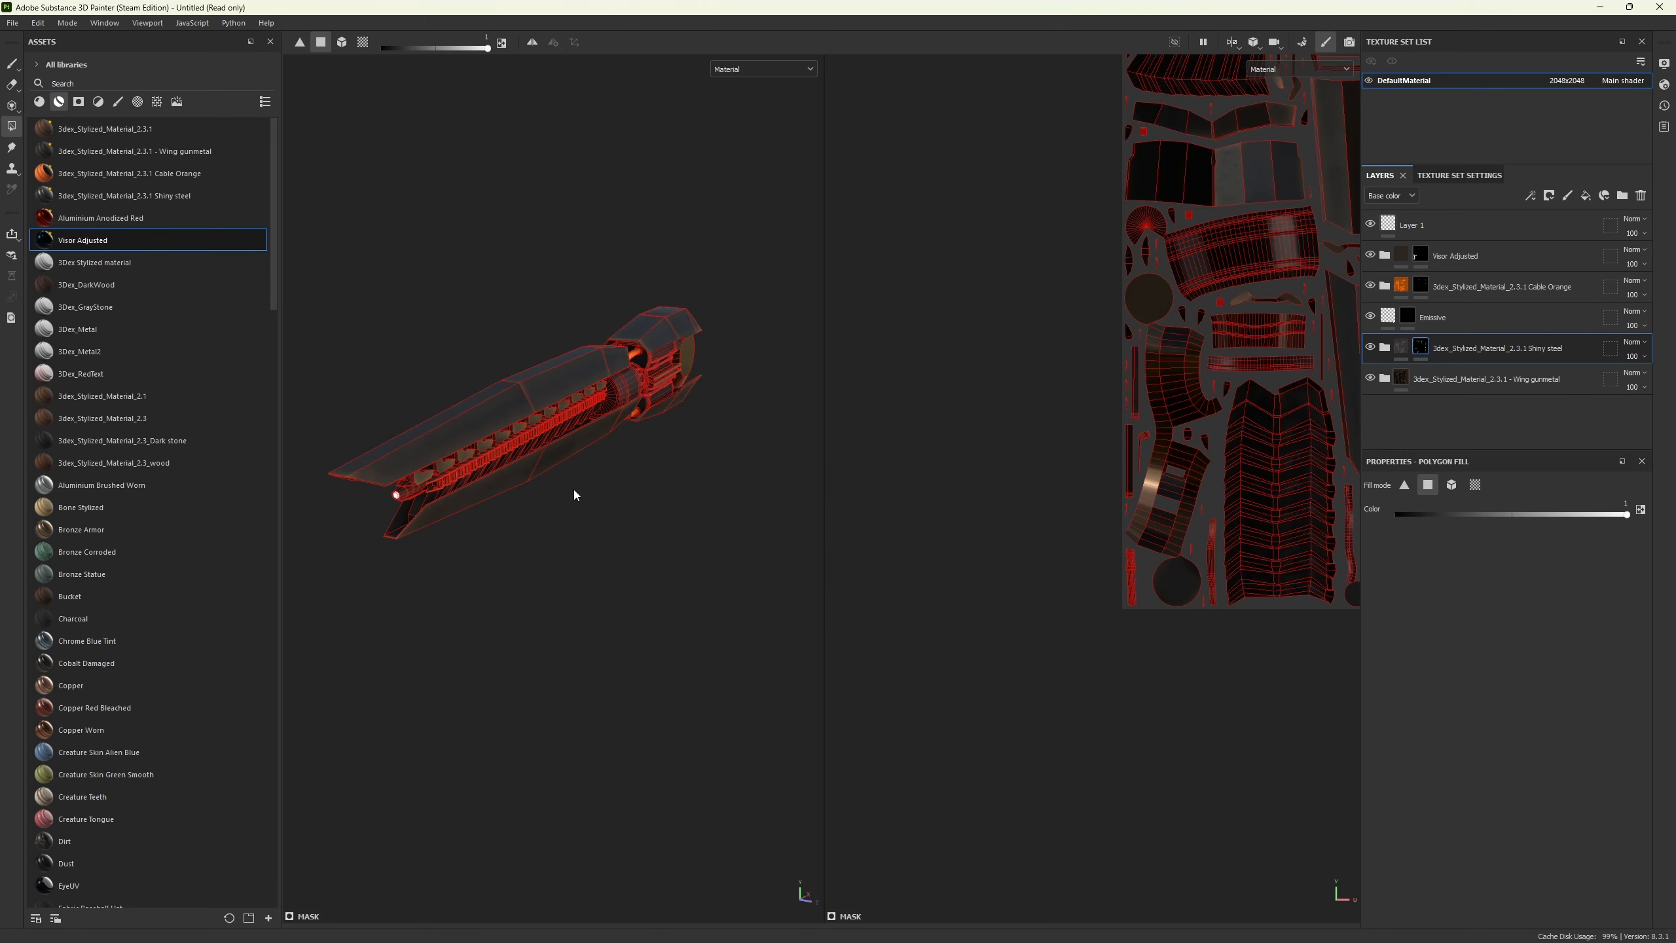
{"action": "scroll", "coordinate": [575, 495], "scroll_direction": "up", "scroll_amount": 10}
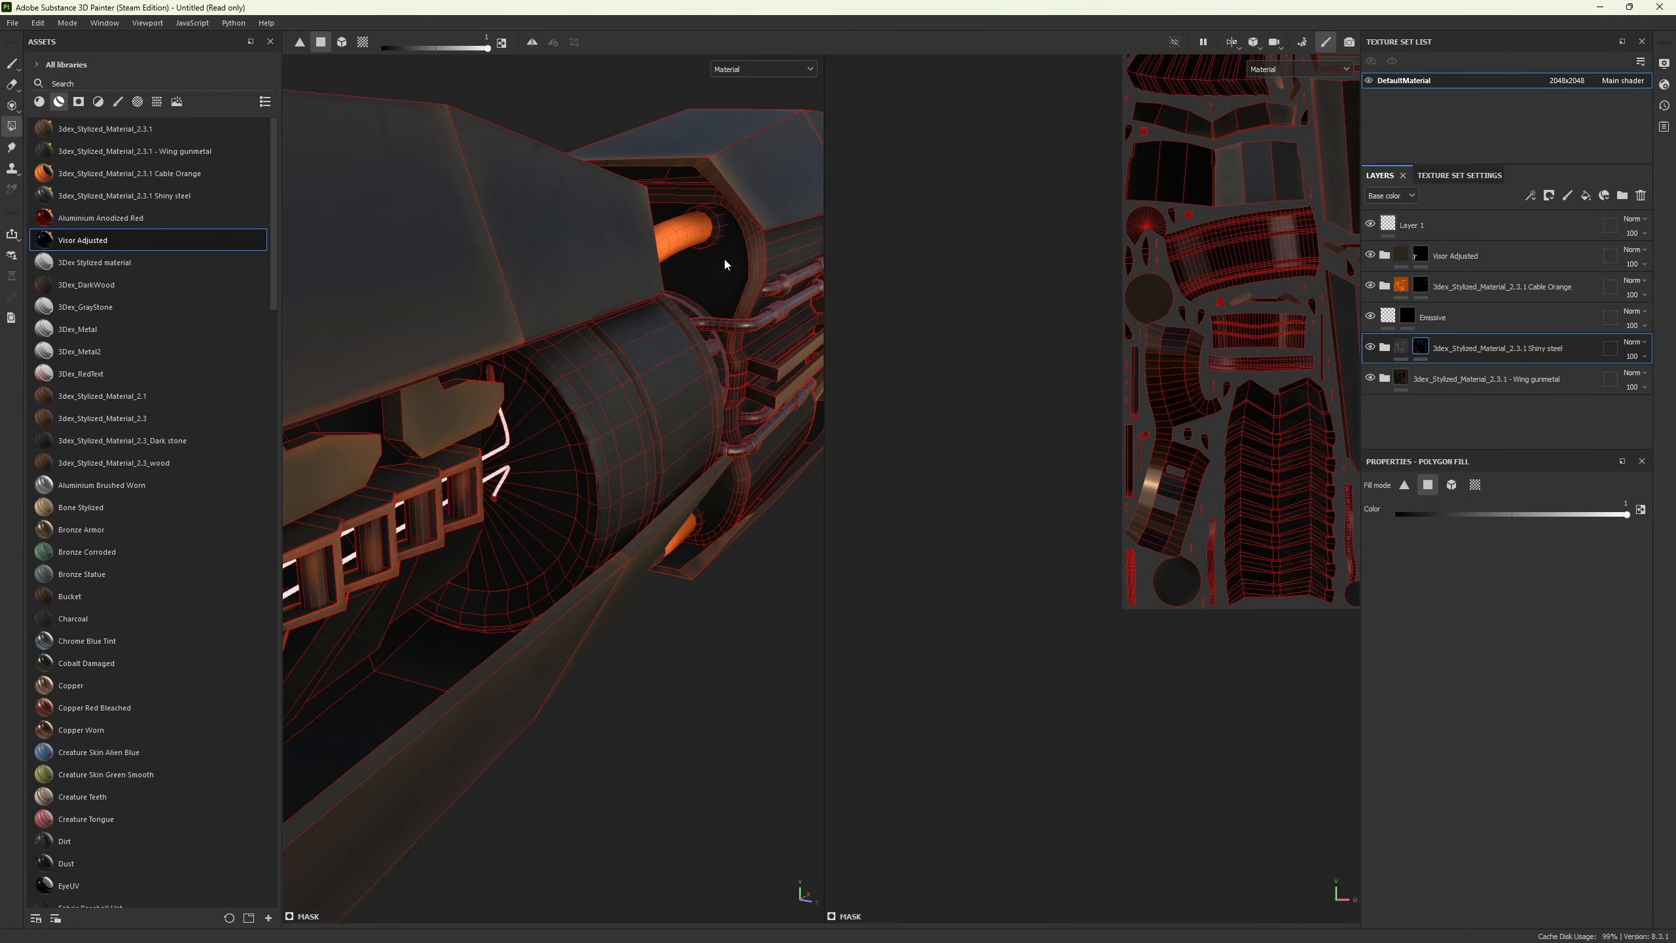
{"action": "scroll", "coordinate": [1056, 460], "scroll_direction": "up", "scroll_amount": 5}
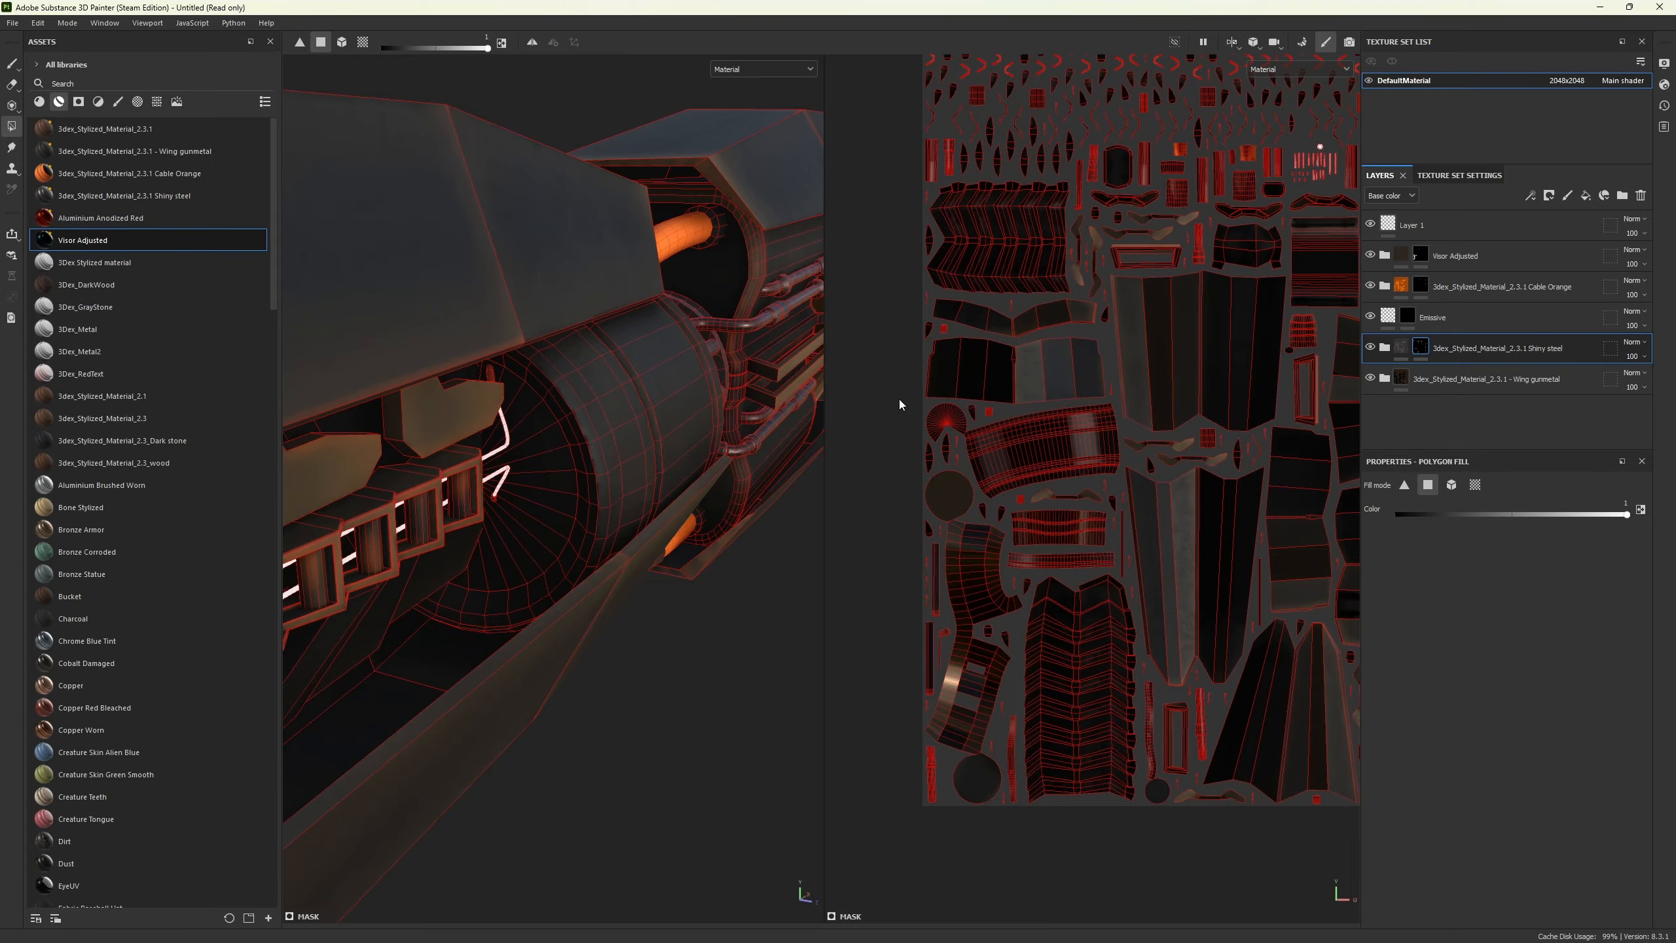
{"action": "scroll", "coordinate": [761, 588], "scroll_direction": "down", "scroll_amount": 5}
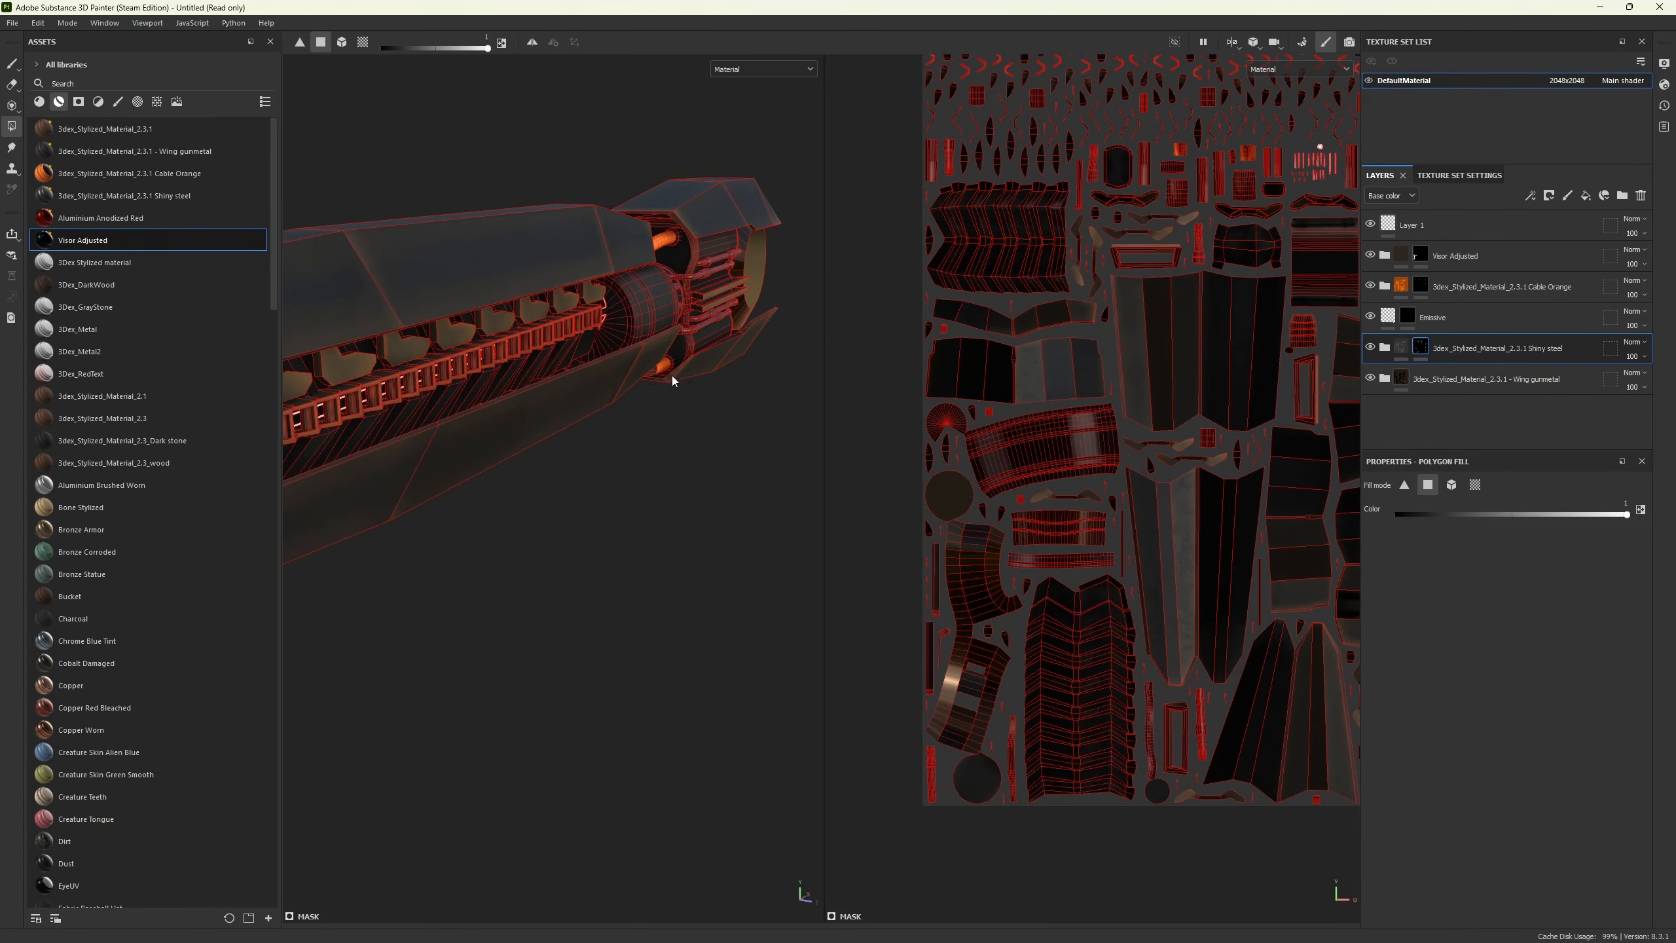
- Select Layer 1 and set the paint brush's base color to red, CE3838
{"action": "left_click", "coordinate": [1387, 227]}
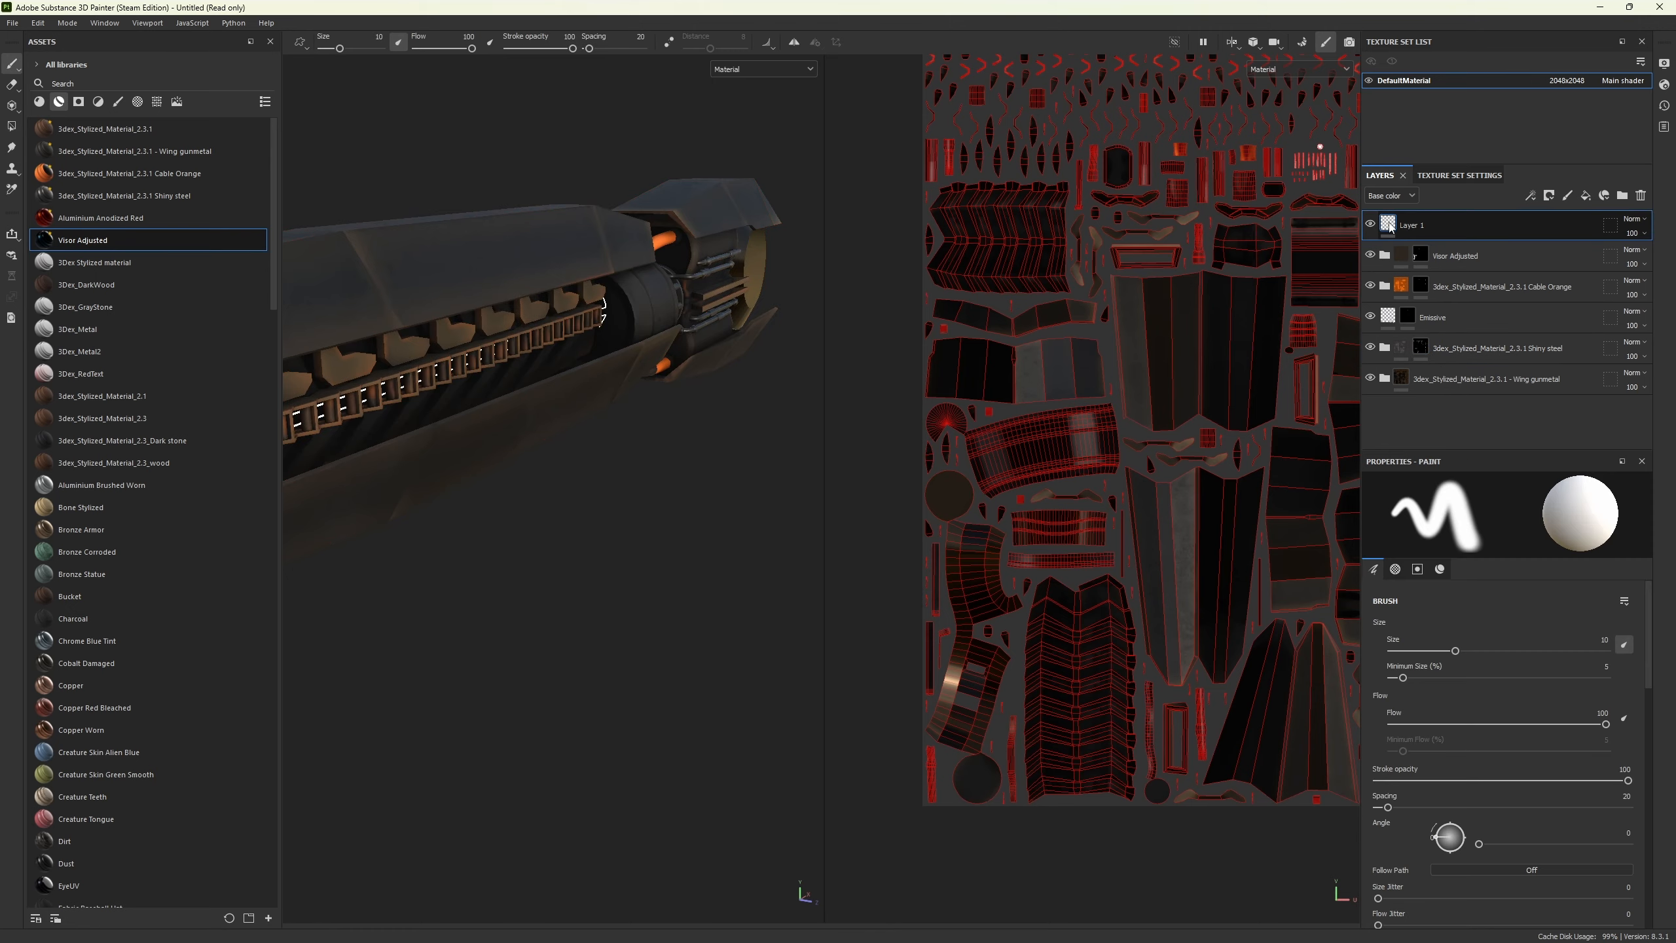
{"action": "mouse_move", "coordinate": [594, 524]}
{"action": "middle_mouse_down", "text": "alt"}
{"action": "mouse_move", "coordinate": [673, 554]}
{"action": "mouse_move", "coordinate": [616, 544]}
{"action": "middle_mouse_up", "text": "alt"}
{"action": "scroll", "coordinate": [616, 544], "scroll_direction": "up", "scroll_amount": 2}
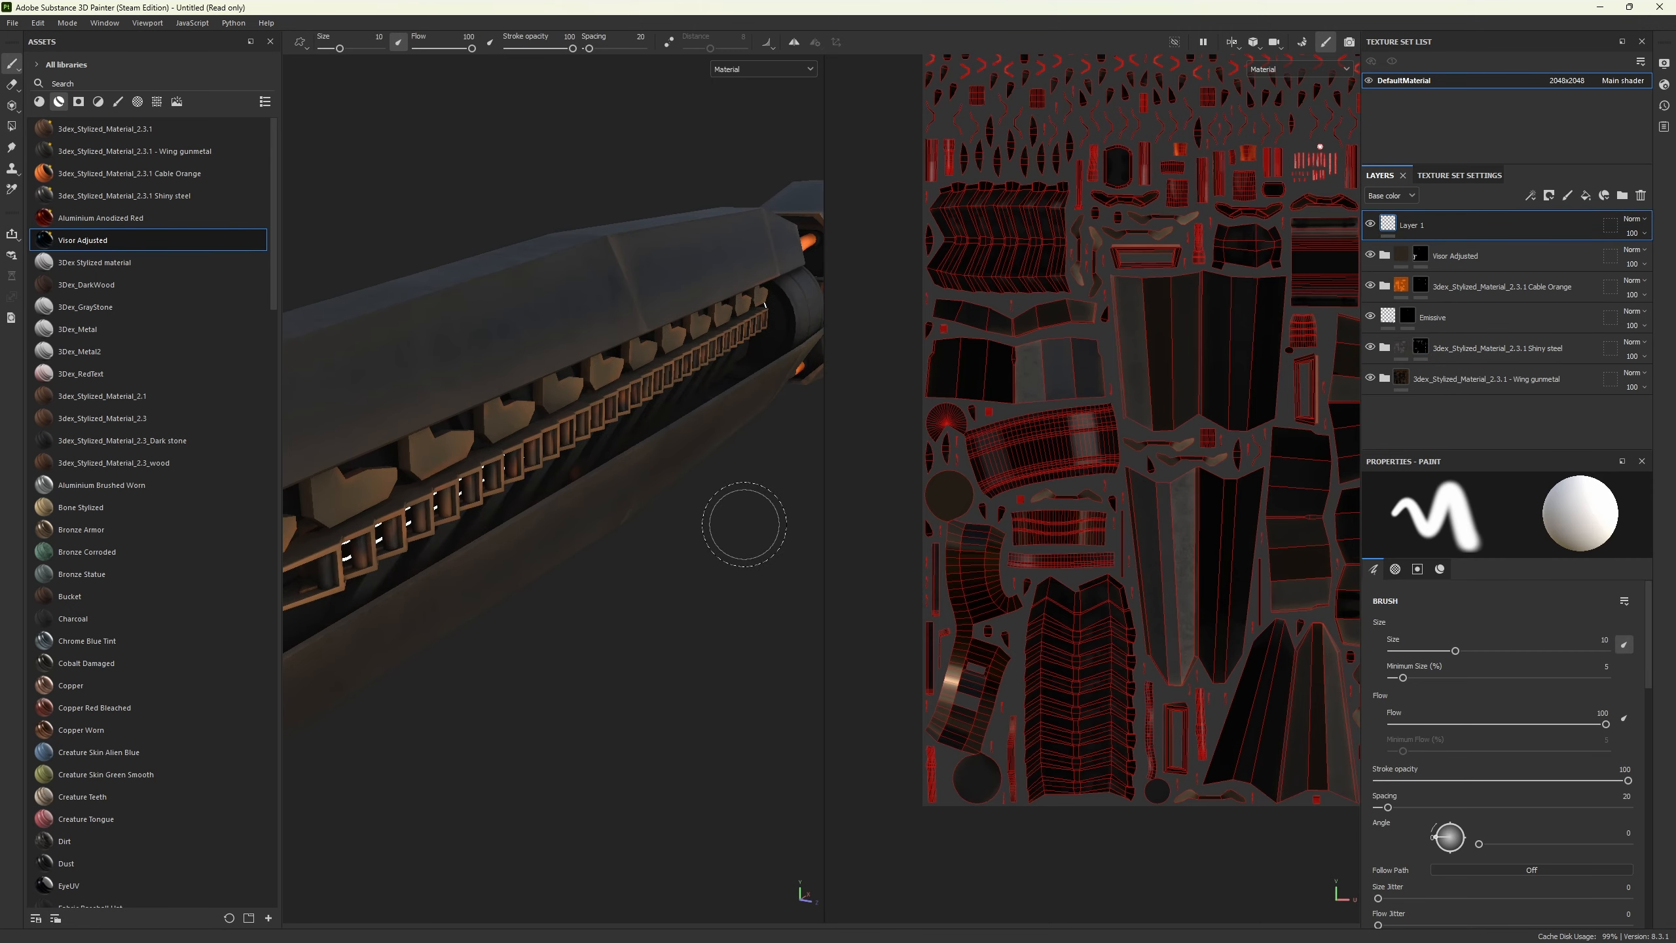
{"action": "left_click_drag", "start_coordinate": [743, 535], "coordinate": [690, 586], "text": "alt"}
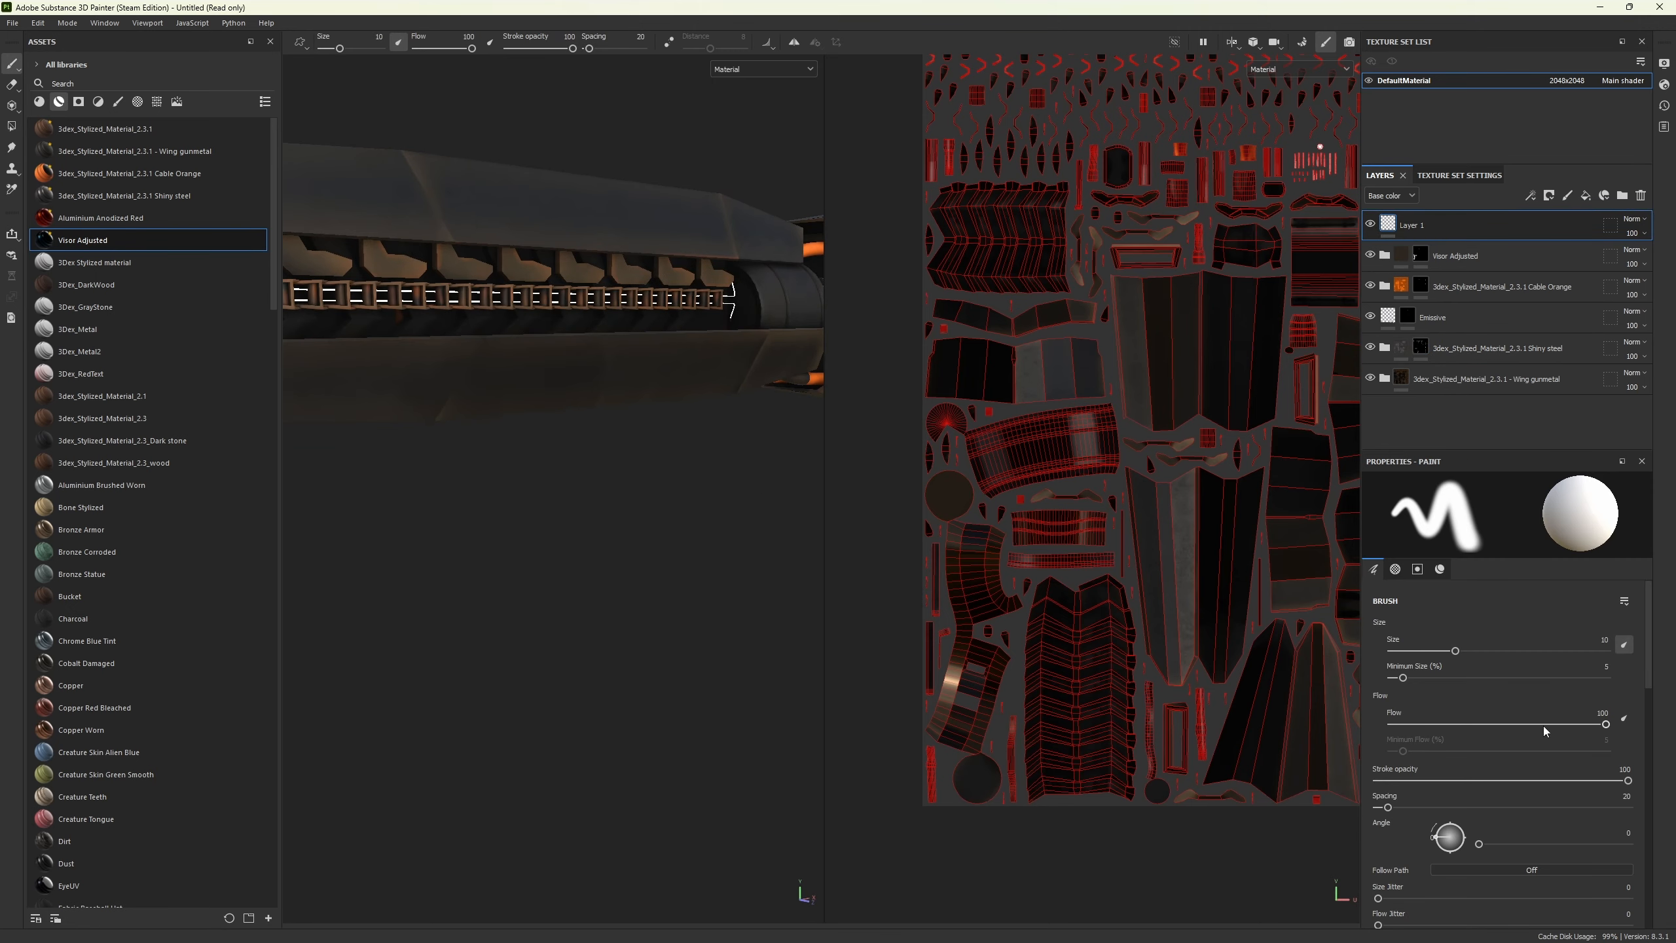
{"action": "scroll", "coordinate": [1544, 730], "scroll_direction": "down", "scroll_amount": 10}
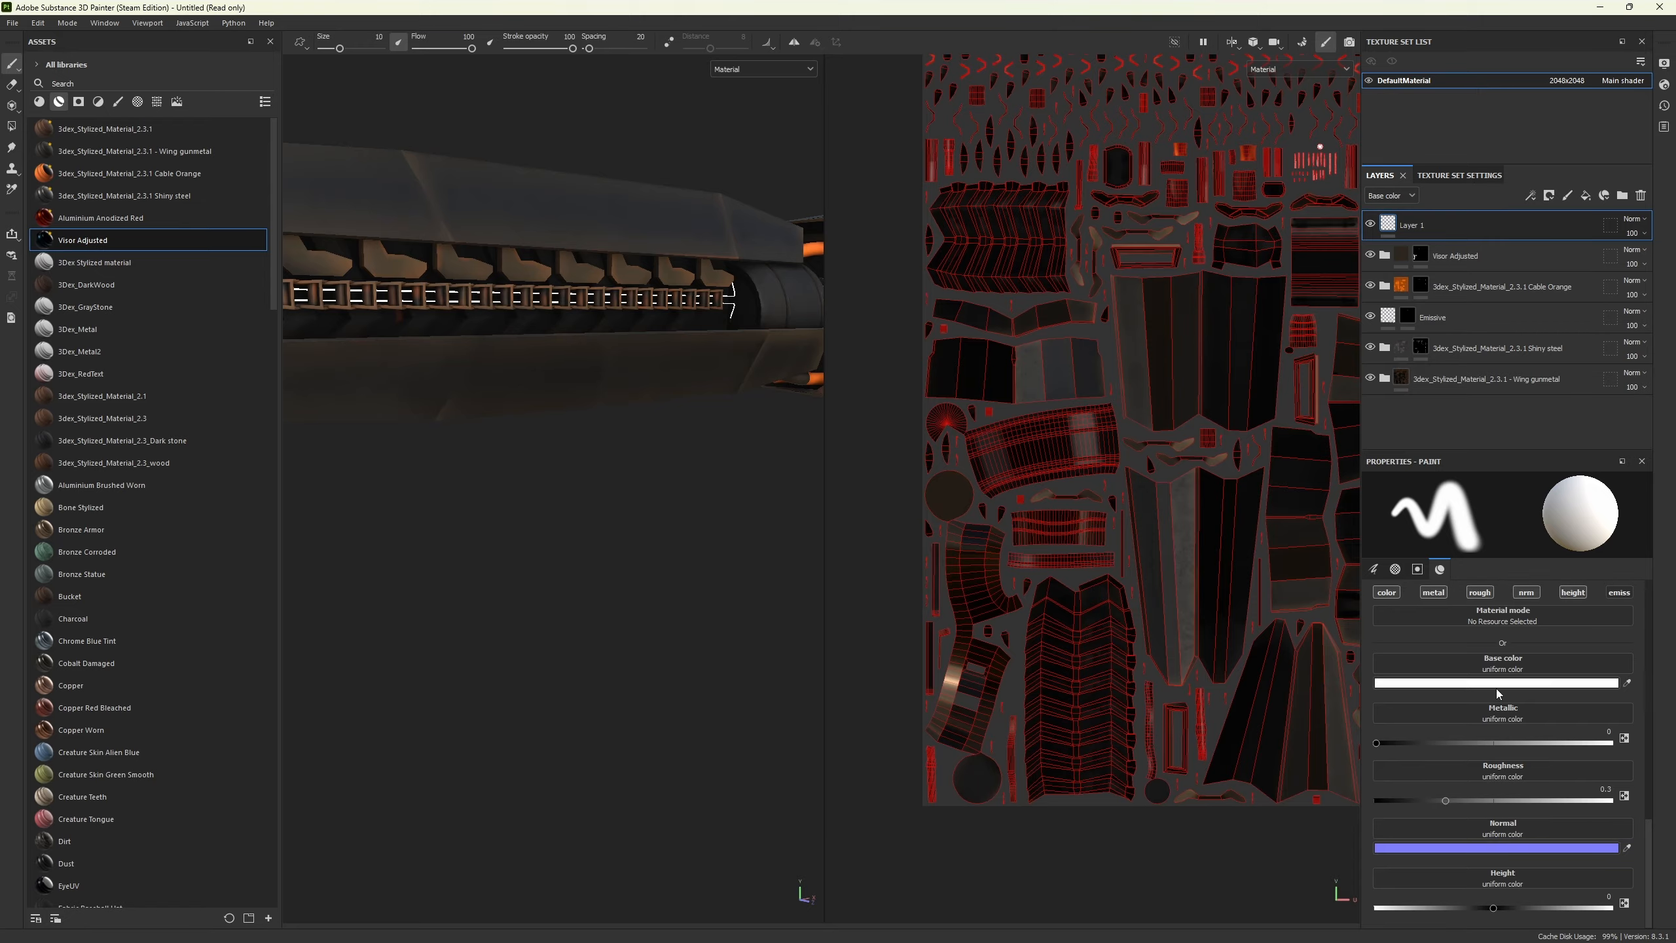
{"action": "left_click", "coordinate": [1502, 684]}
{"action": "left_click", "coordinate": [1466, 610]}
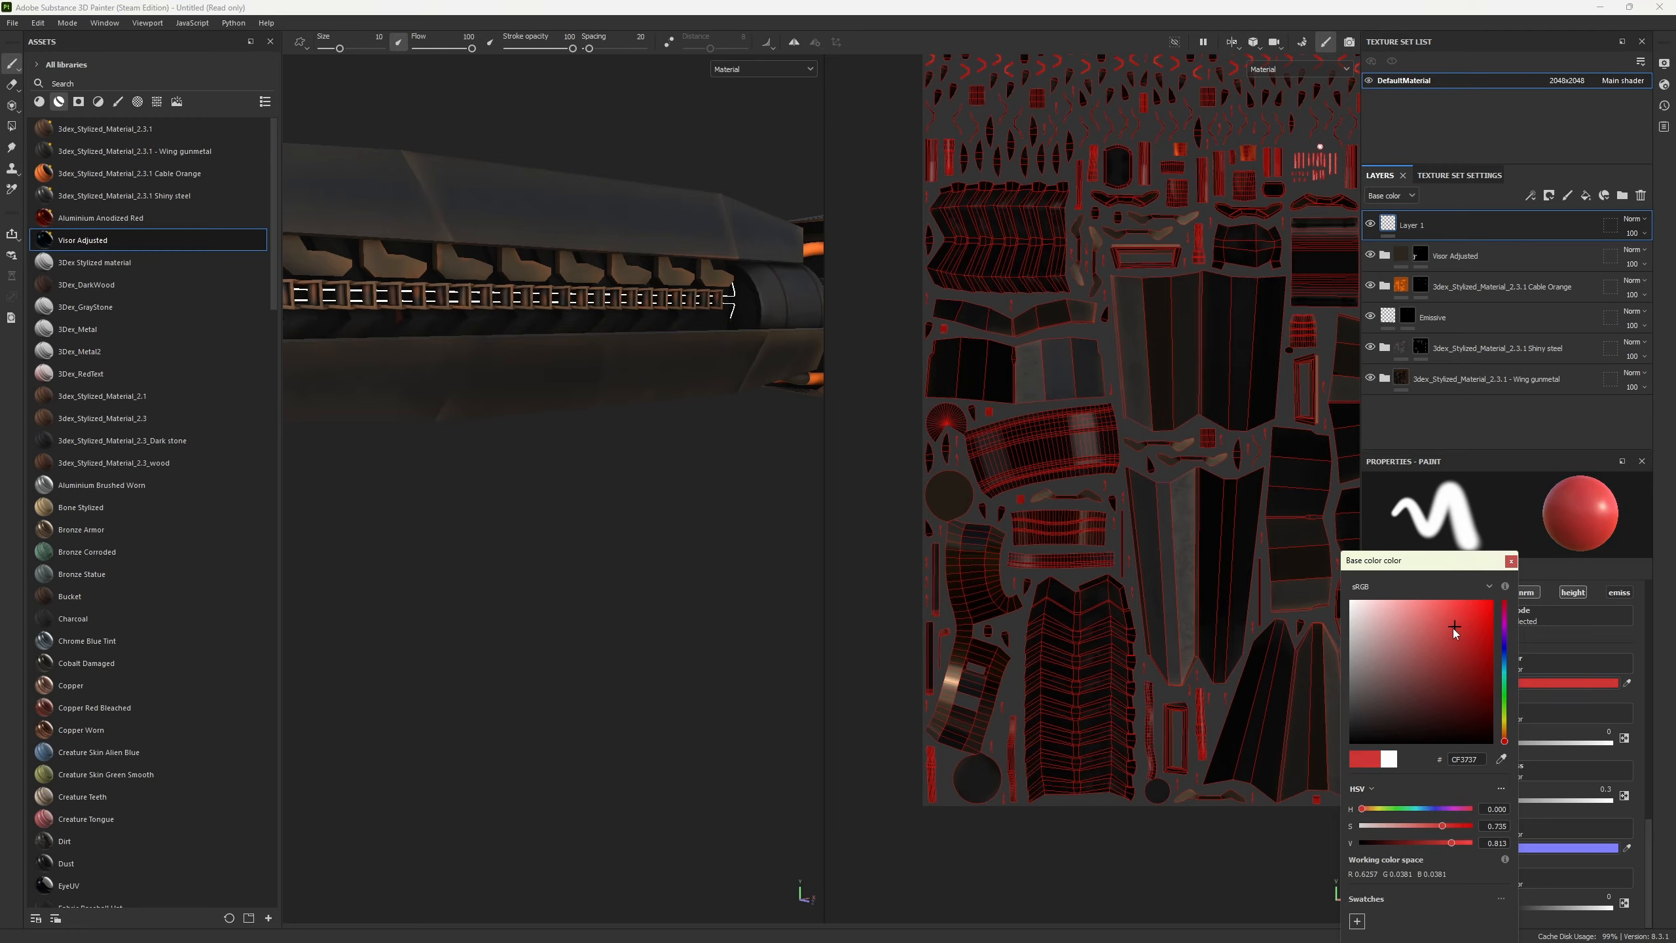
- Try a red brush stroke on the upper long cover, undo it and close the color picker
{"action": "left_click_drag", "start_coordinate": [742, 480], "coordinate": [587, 519], "text": "alt"}
{"action": "mouse_move", "coordinate": [636, 436]}
{"action": "left_mouse_down"}
{"action": "mouse_move", "coordinate": [527, 462]}
{"action": "mouse_move", "coordinate": [743, 422]}
{"action": "left_mouse_up"}
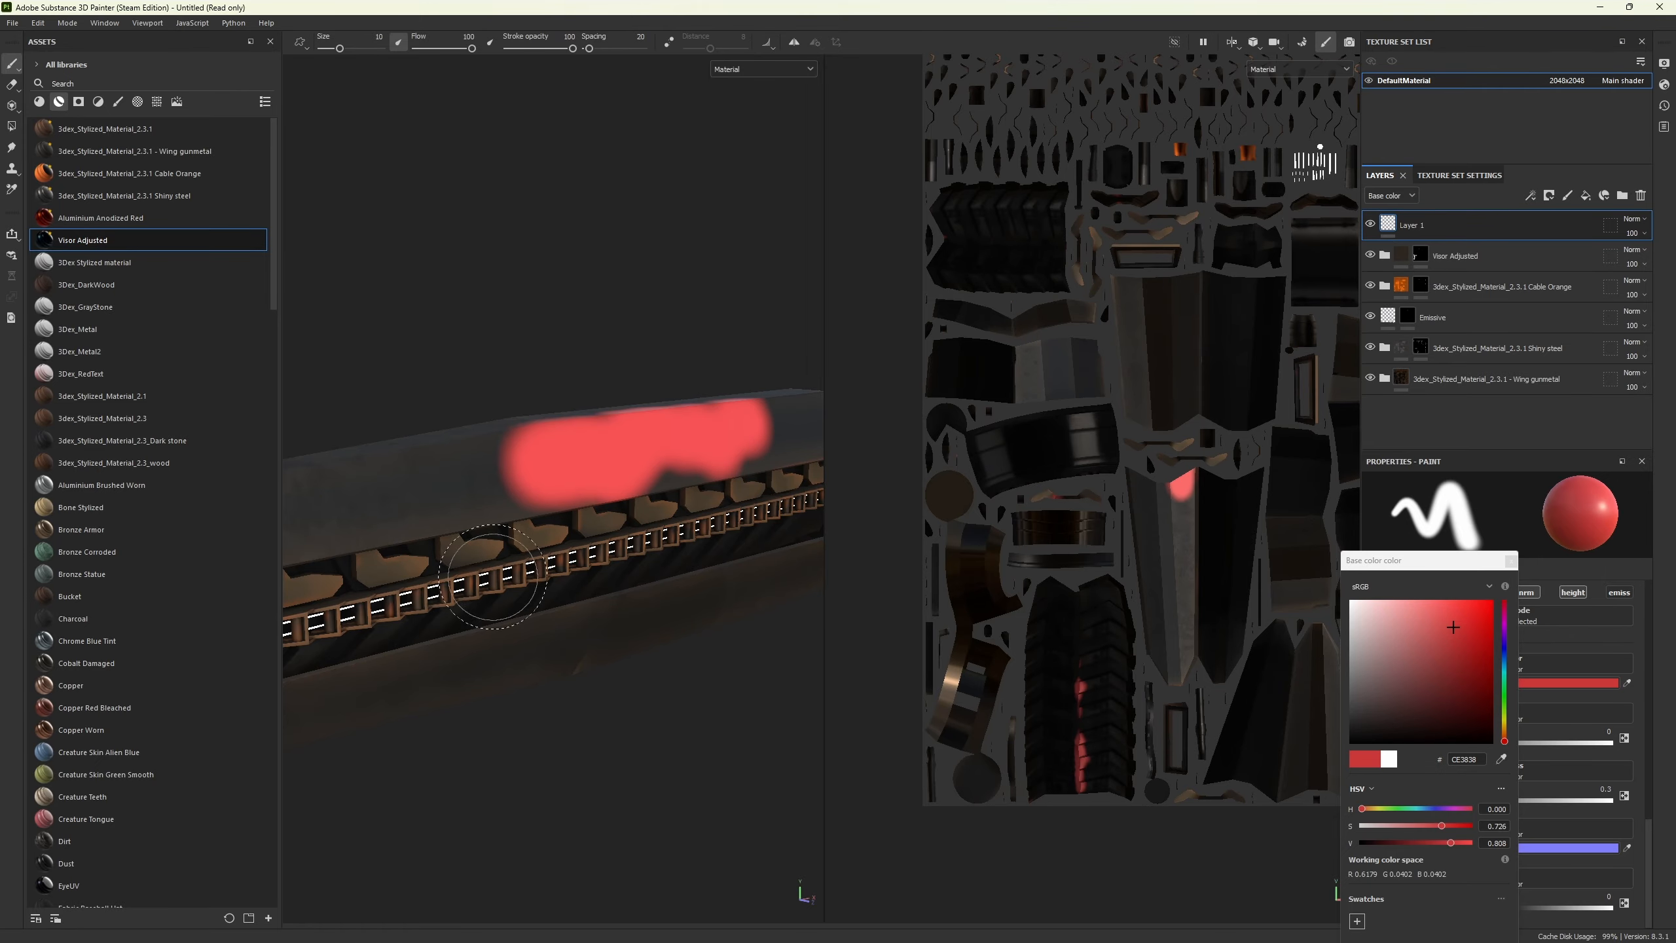
{"action": "key", "text": "ctrl+z"}
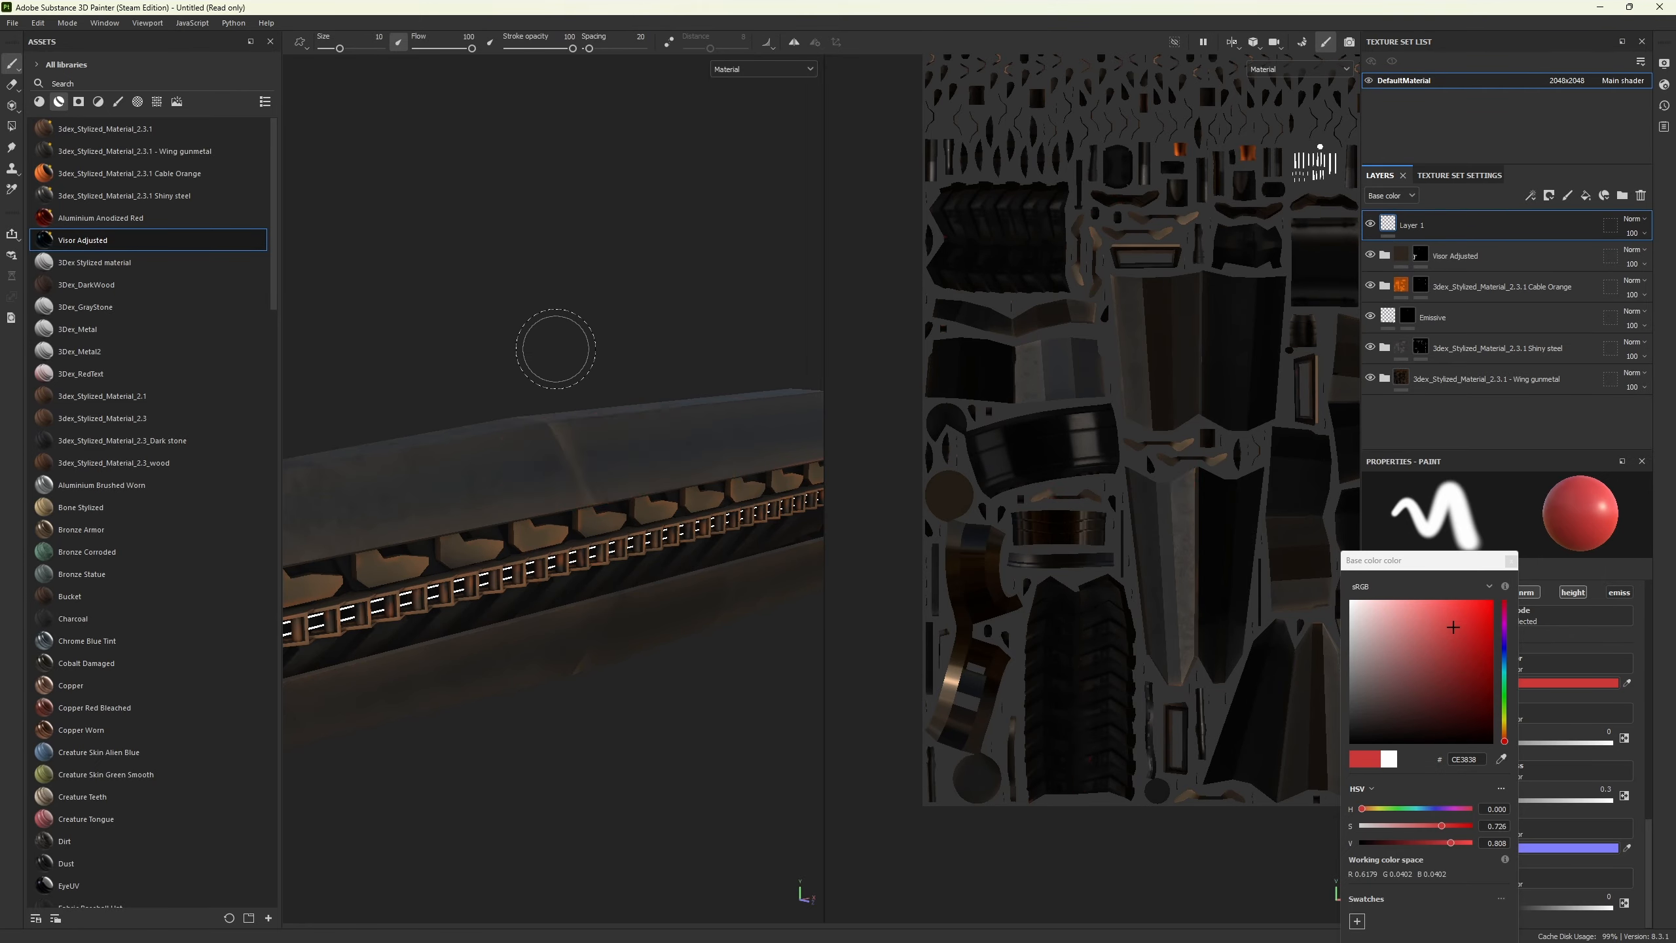
{"action": "left_click", "coordinate": [1511, 561]}
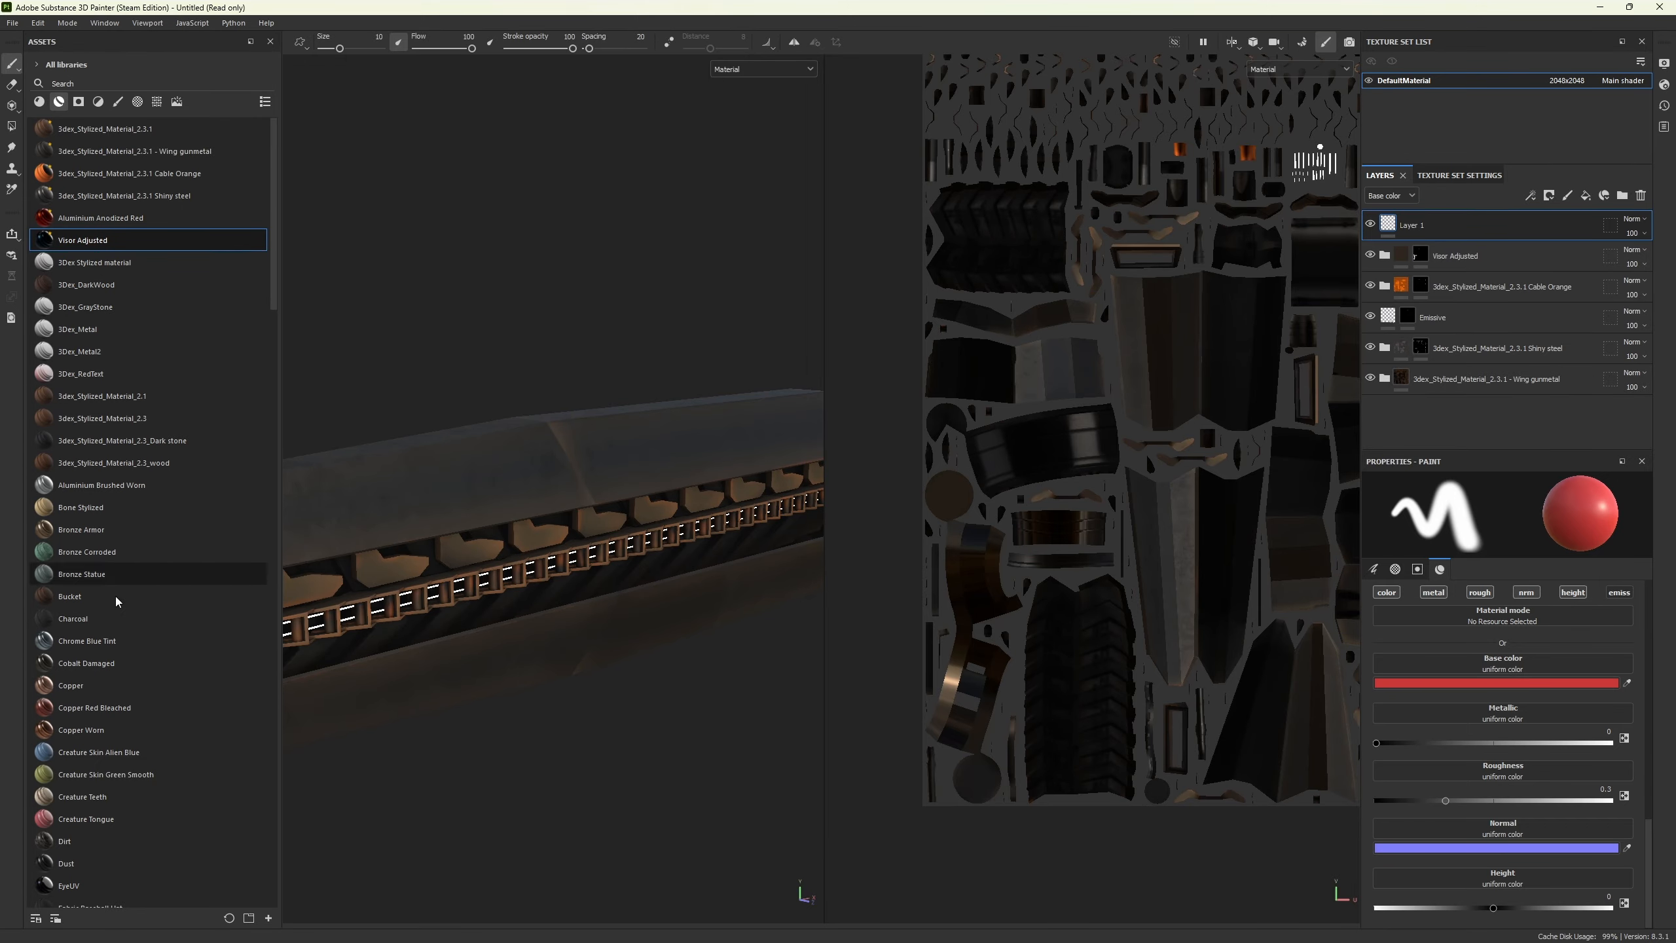
- Add the Machinery smart material at the top of the layer stack, above Layer 1
{"action": "scroll", "coordinate": [81, 535], "scroll_direction": "down", "scroll_amount": 8}
{"action": "scroll", "coordinate": [81, 535], "scroll_direction": "down", "scroll_amount": 9}
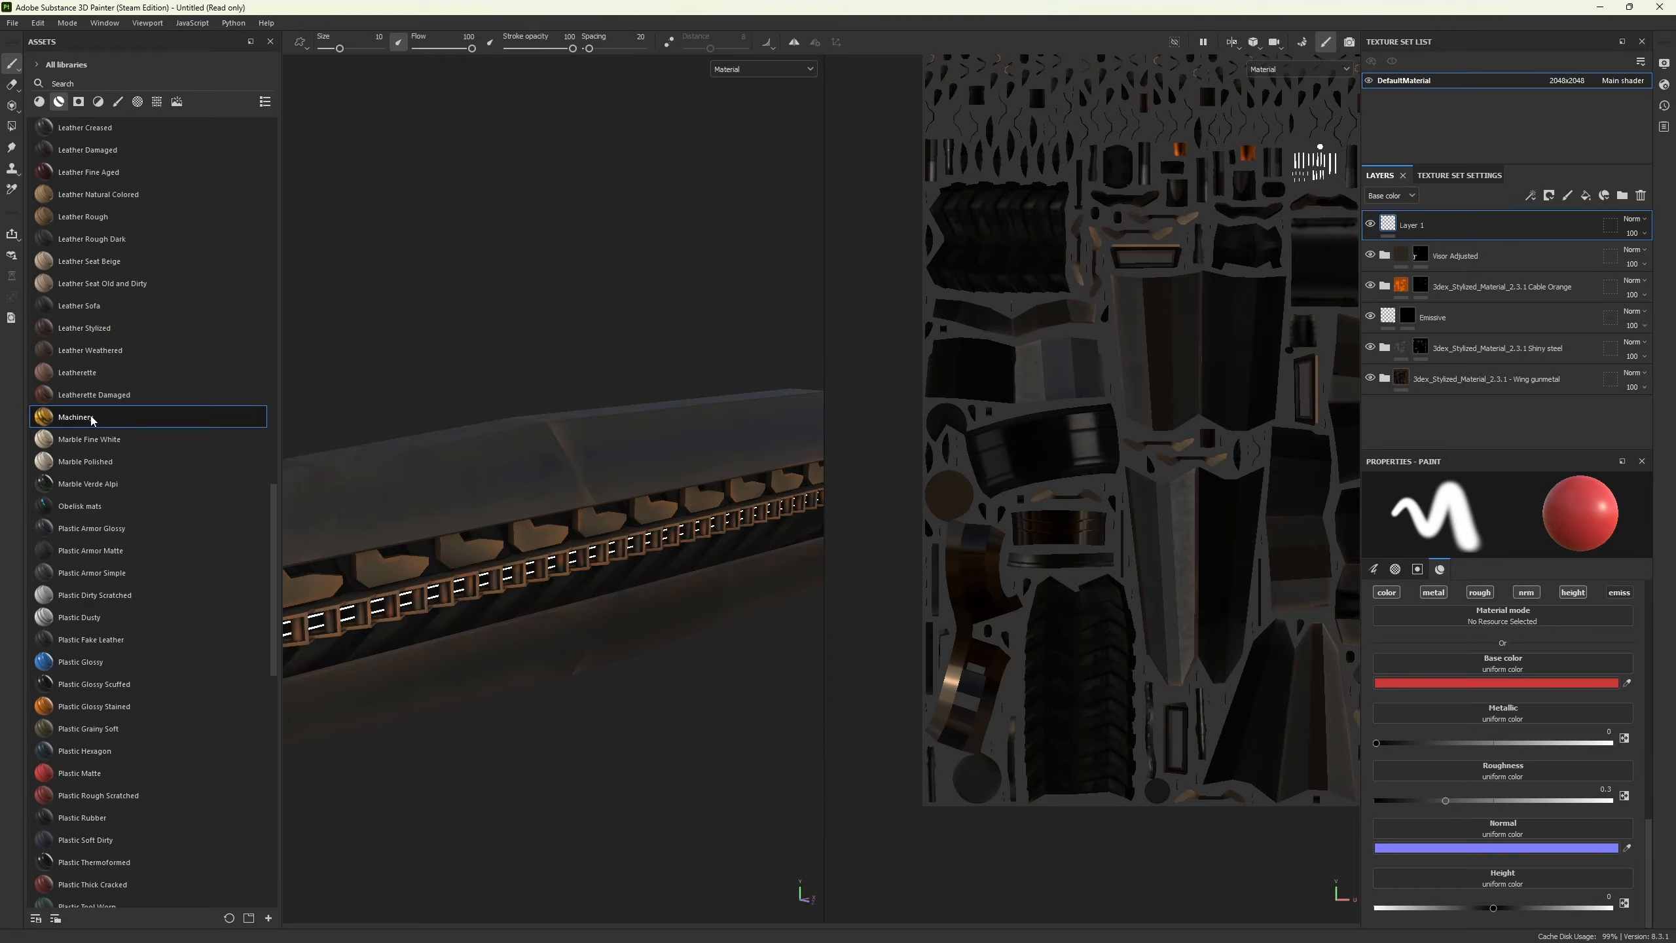
{"action": "left_click_drag", "start_coordinate": [362, 413], "coordinate": [1426, 220]}
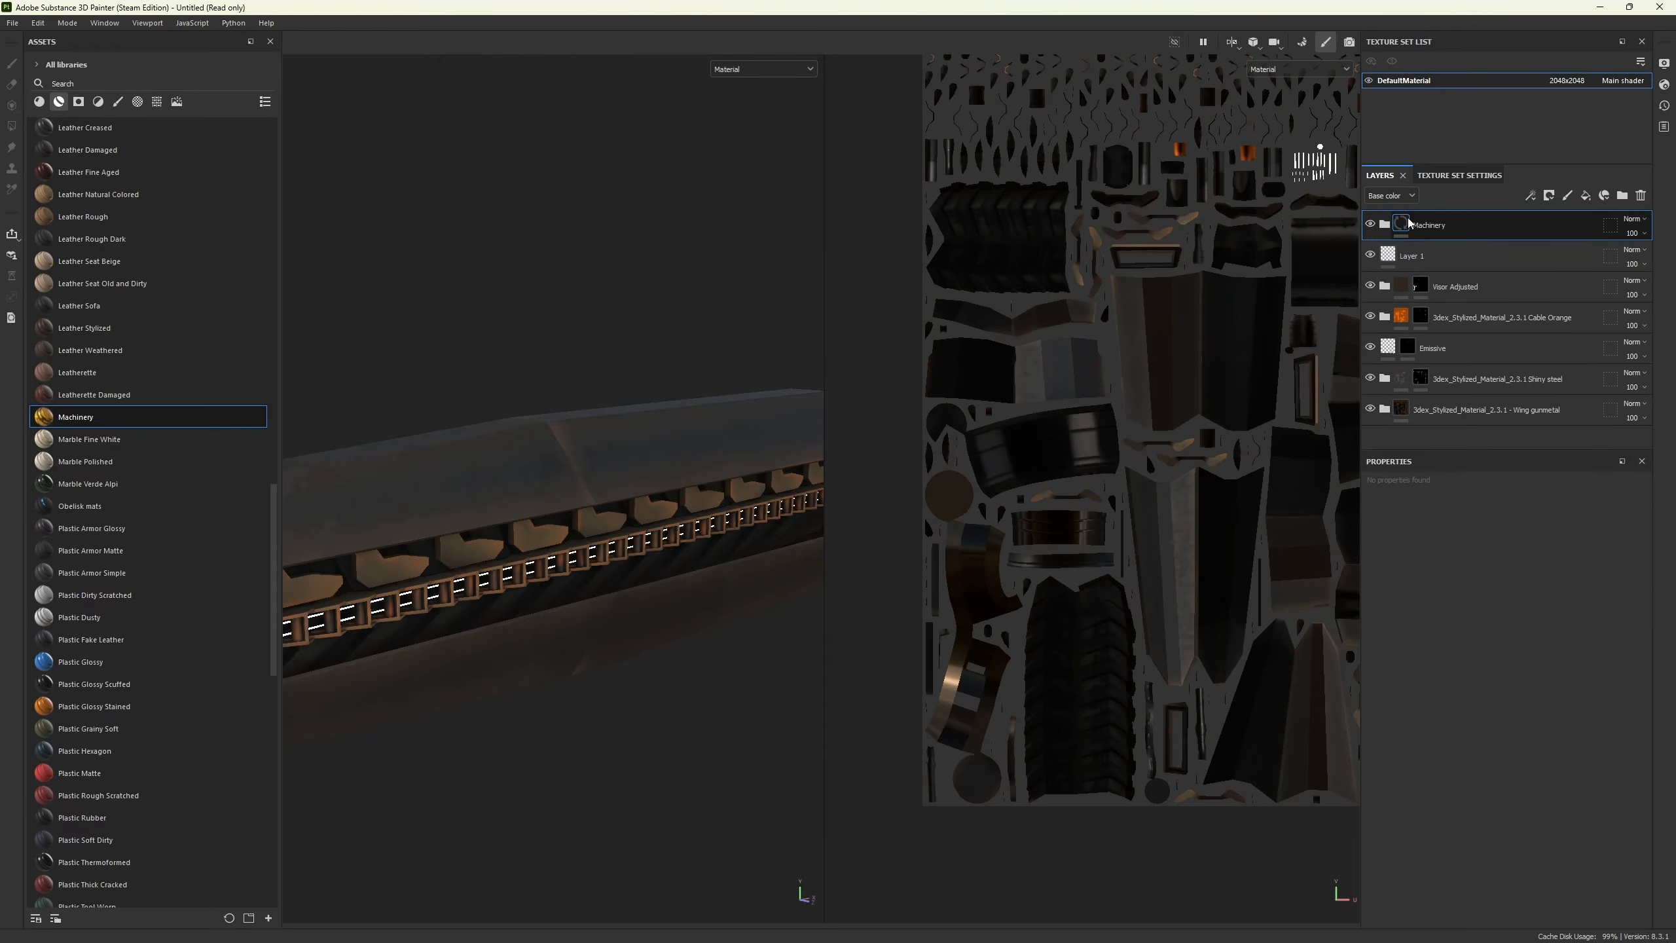
- Examine the Machinery material on the long covers, the ladder-like rail and the rear cylinder
{"action": "left_click_drag", "start_coordinate": [809, 670], "coordinate": [596, 735], "text": "alt"}
{"action": "left_click_drag", "start_coordinate": [670, 584], "coordinate": [623, 500], "text": "alt"}
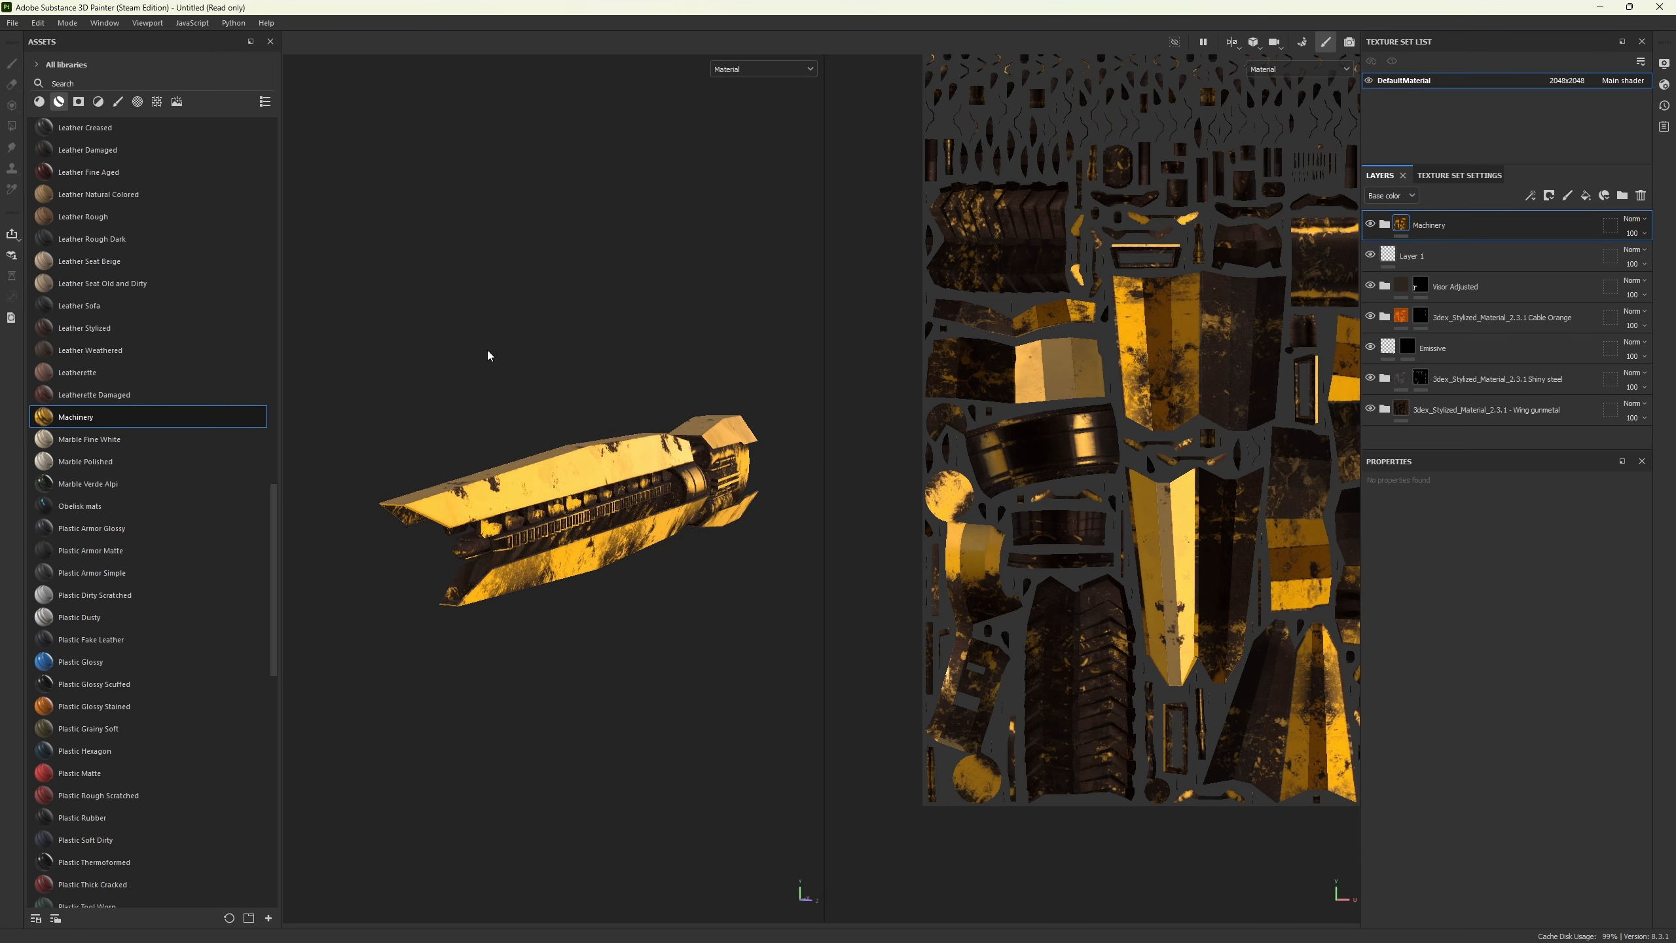
{"action": "scroll", "coordinate": [690, 578], "scroll_direction": "up", "scroll_amount": 2}
{"action": "left_click_drag", "start_coordinate": [679, 577], "coordinate": [692, 574], "text": "alt"}
{"action": "middle_click_drag", "start_coordinate": [692, 574], "coordinate": [556, 540], "text": "alt"}
{"action": "scroll", "coordinate": [669, 456], "scroll_direction": "up", "scroll_amount": 2}
{"action": "scroll", "coordinate": [670, 457], "scroll_direction": "up", "scroll_amount": 3}
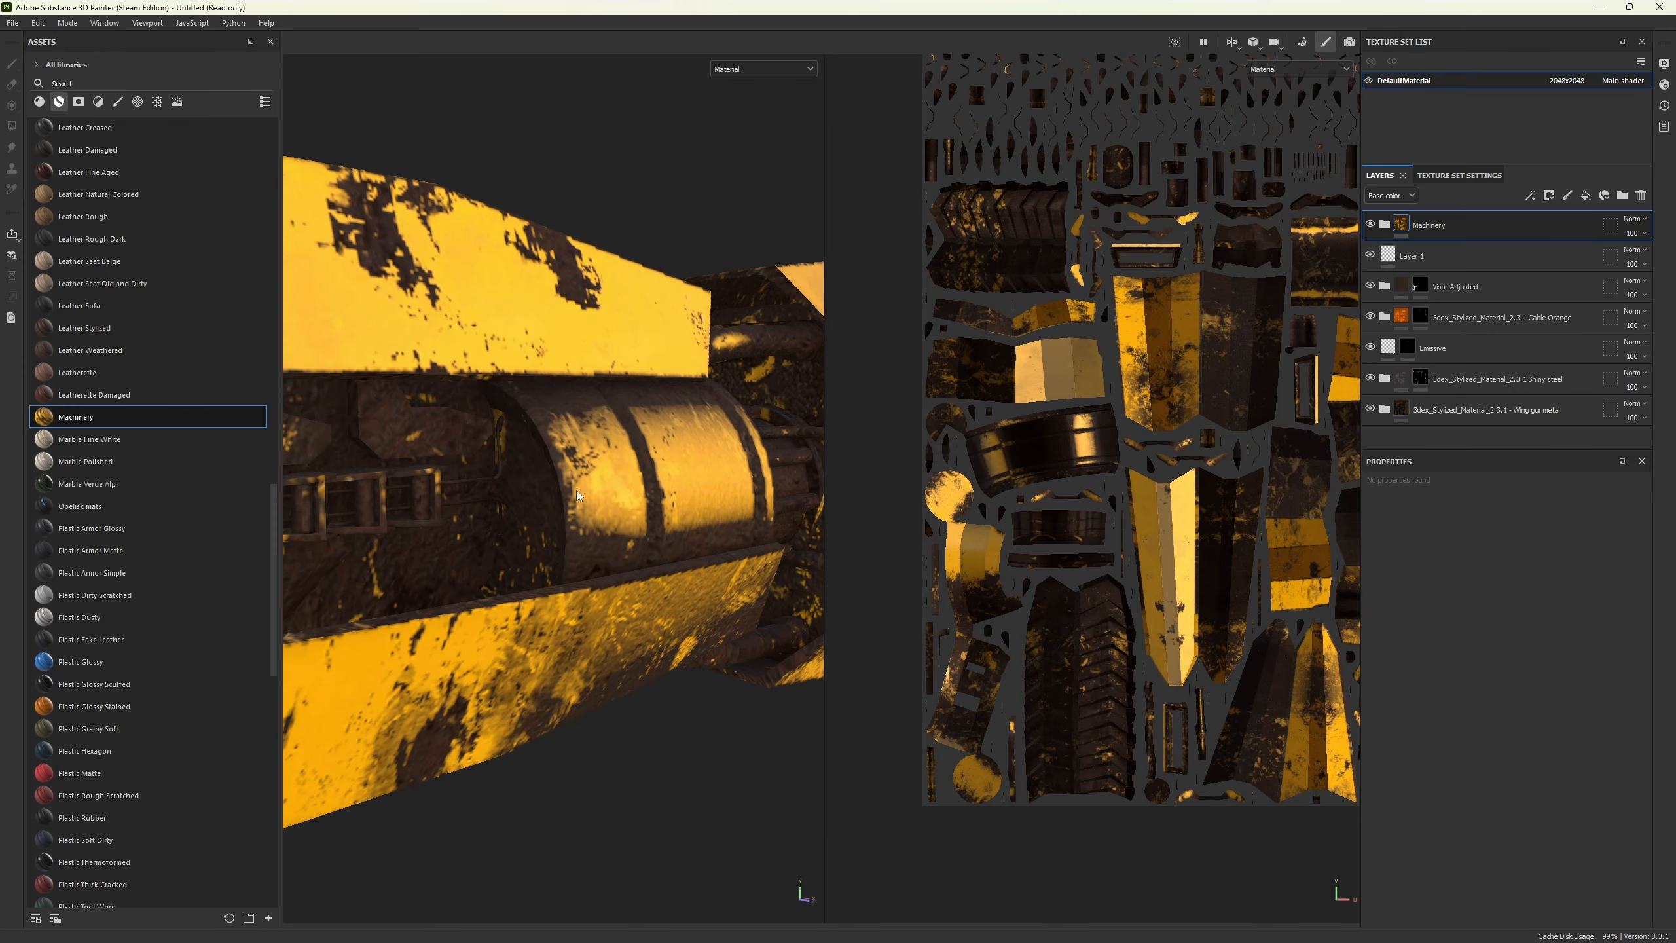
{"action": "scroll", "coordinate": [692, 495], "scroll_direction": "down", "scroll_amount": 5}
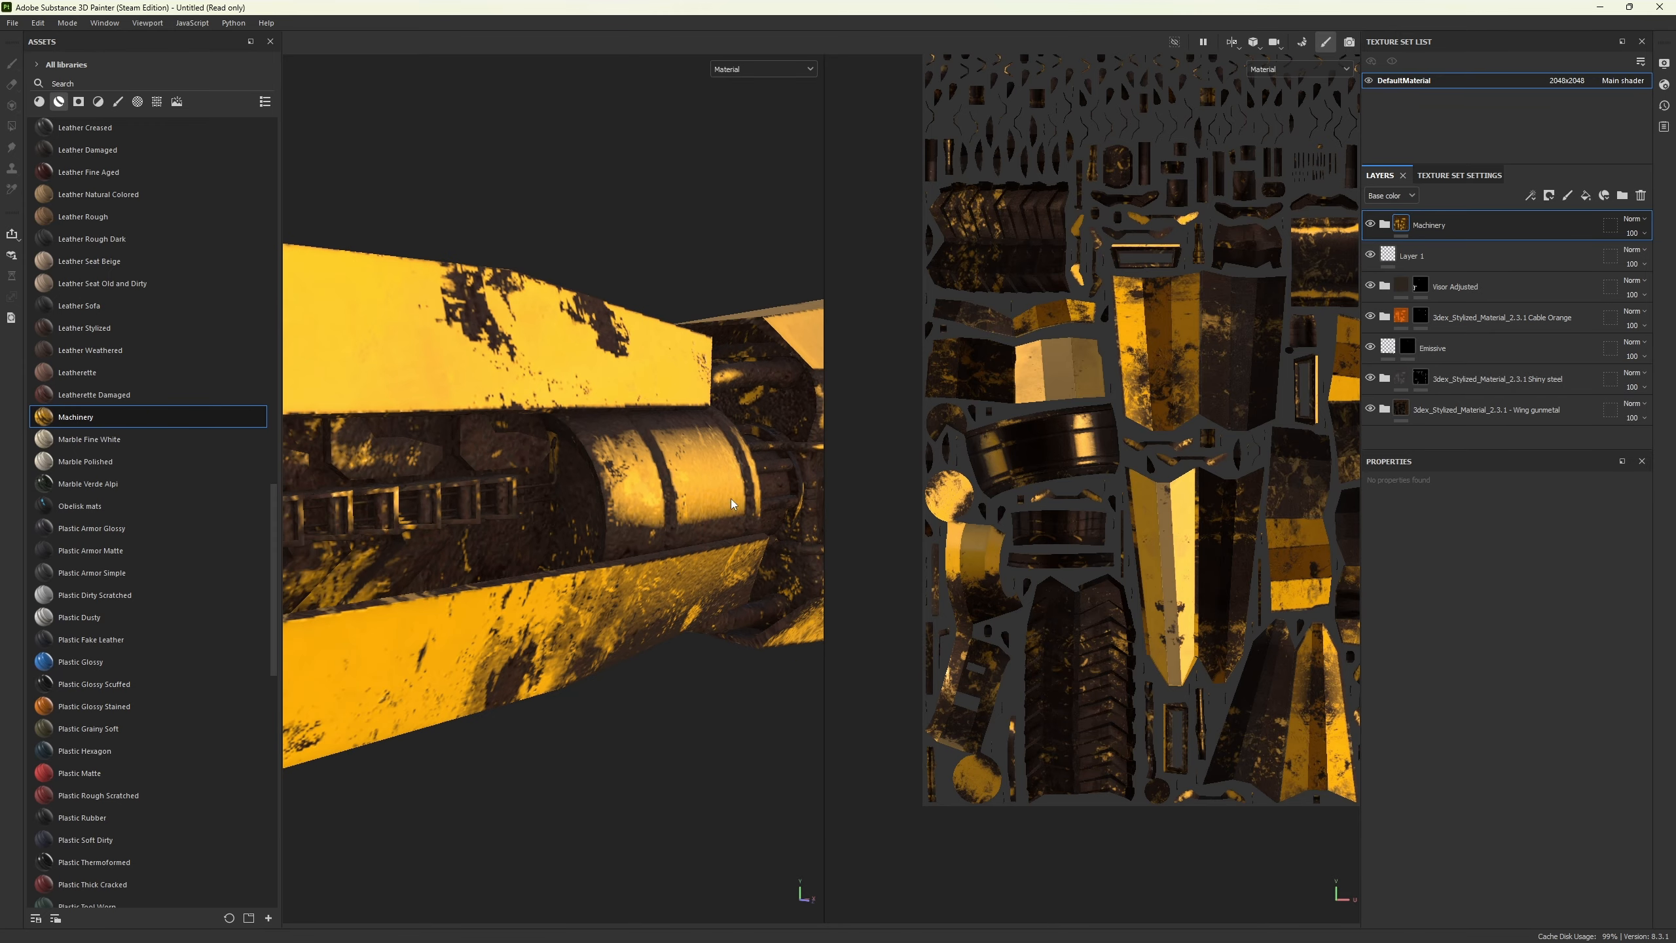
{"action": "left_click_drag", "start_coordinate": [724, 514], "coordinate": [749, 562], "text": "alt"}
{"action": "scroll", "coordinate": [740, 568], "scroll_direction": "up", "scroll_amount": 3}
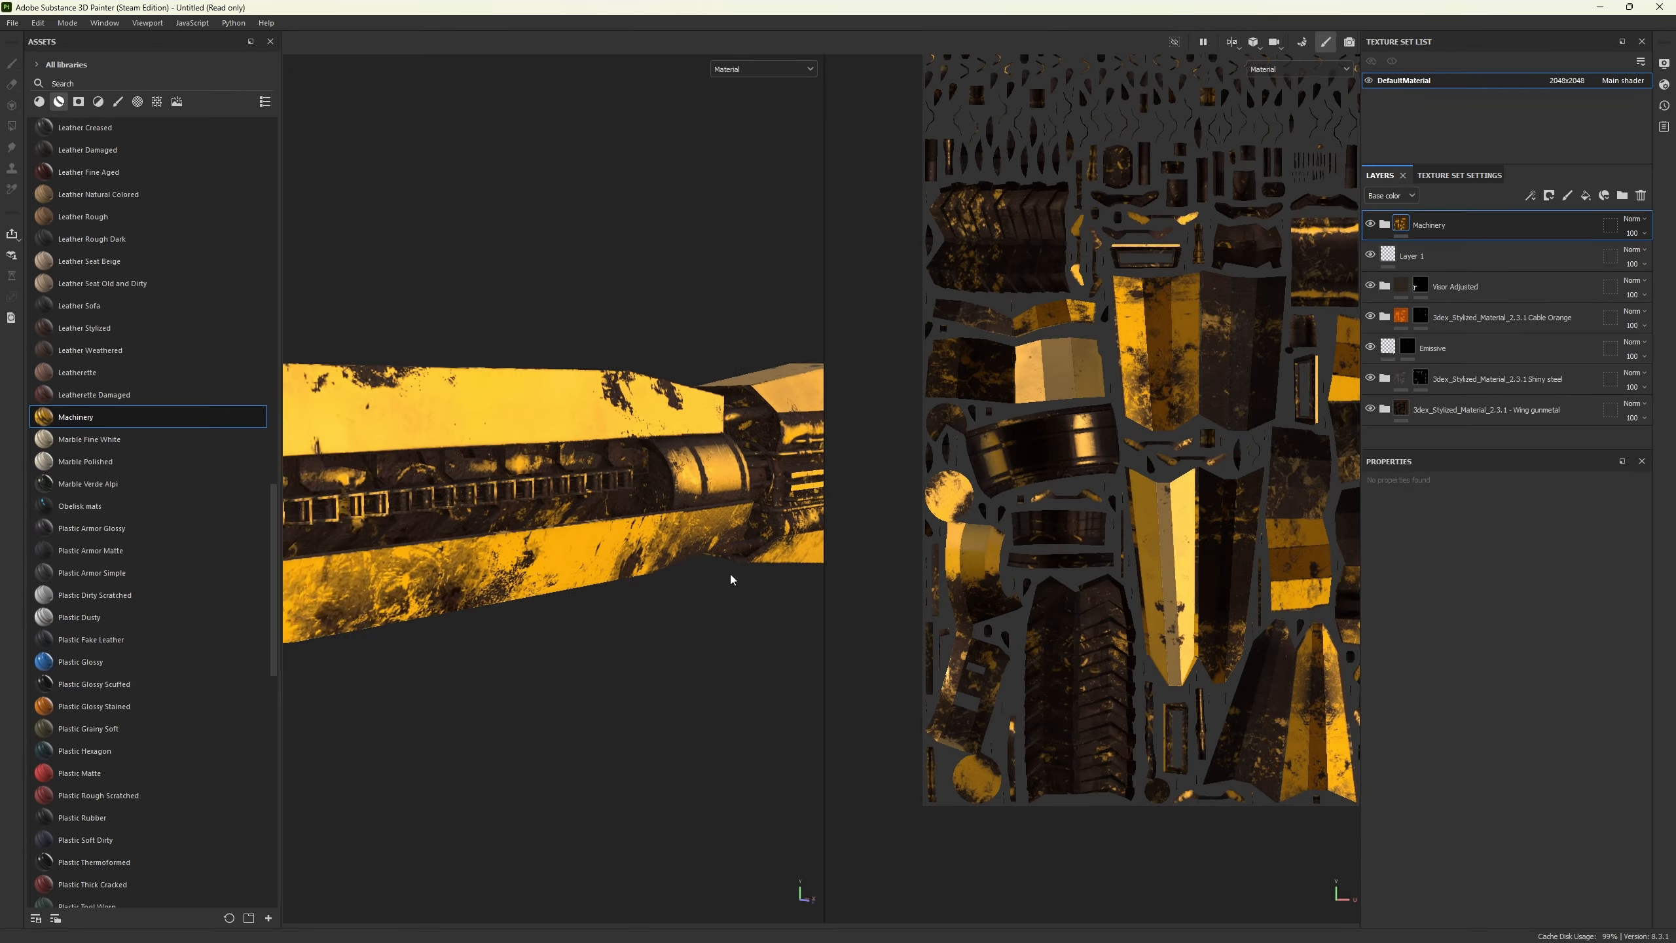
{"action": "left_click_drag", "start_coordinate": [736, 637], "coordinate": [648, 642], "text": "alt"}
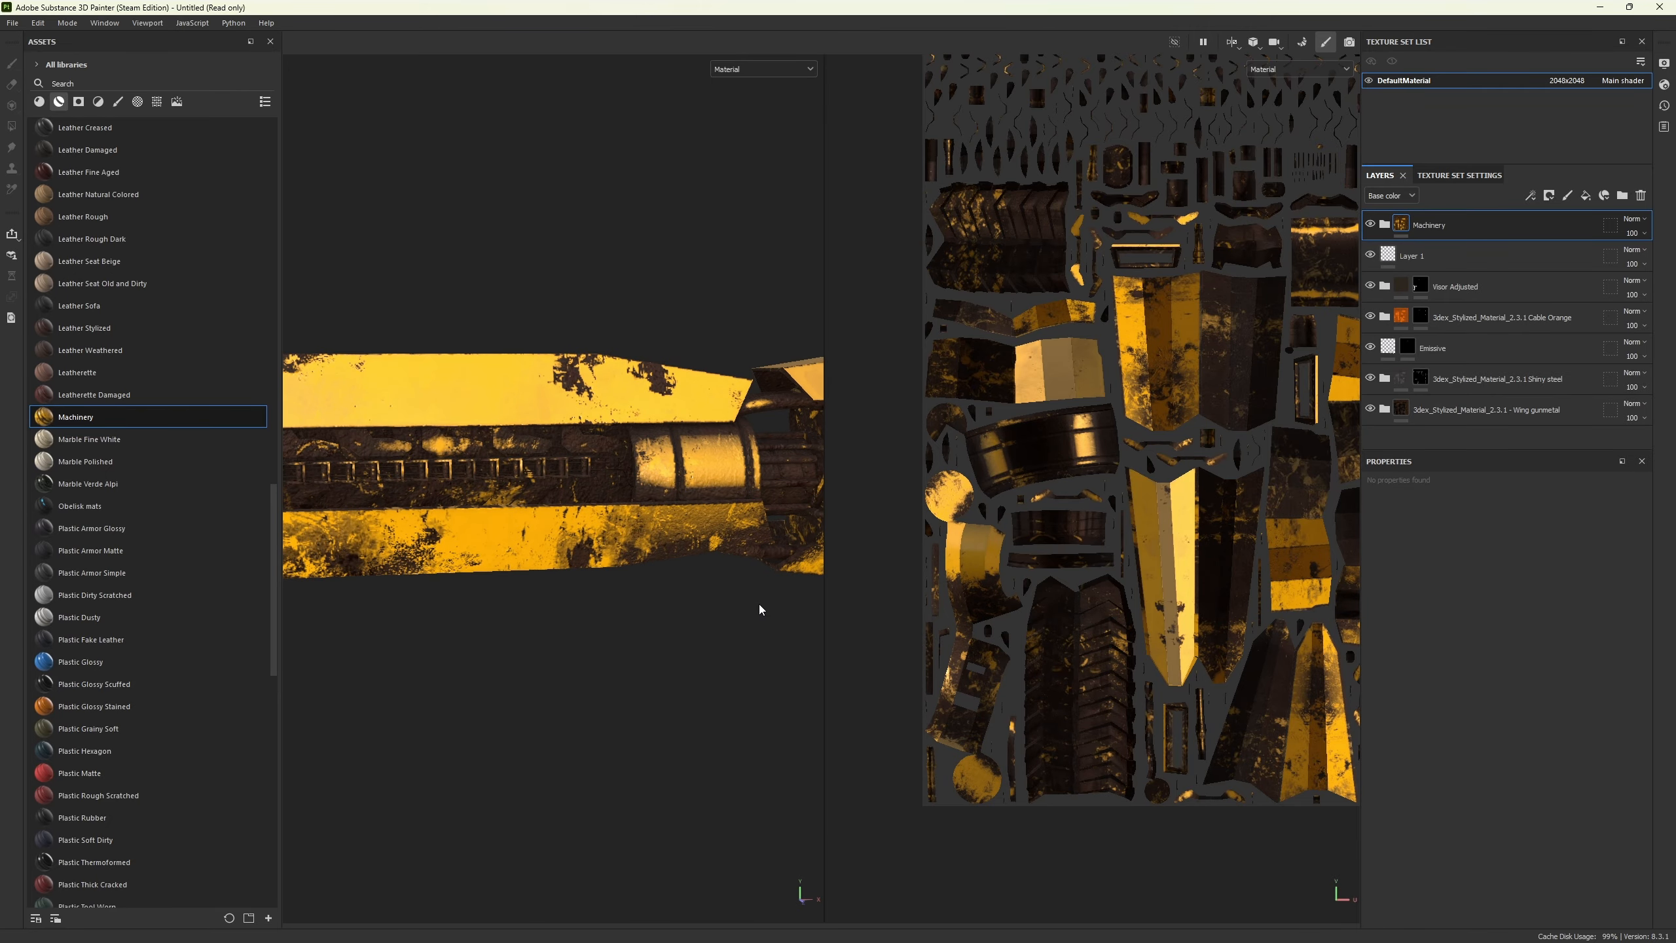
- Add a black mask to the Machinery material and fill the rear cylinder into it with Polygon Fill in mesh mode
{"action": "right_click", "coordinate": [1401, 226]}
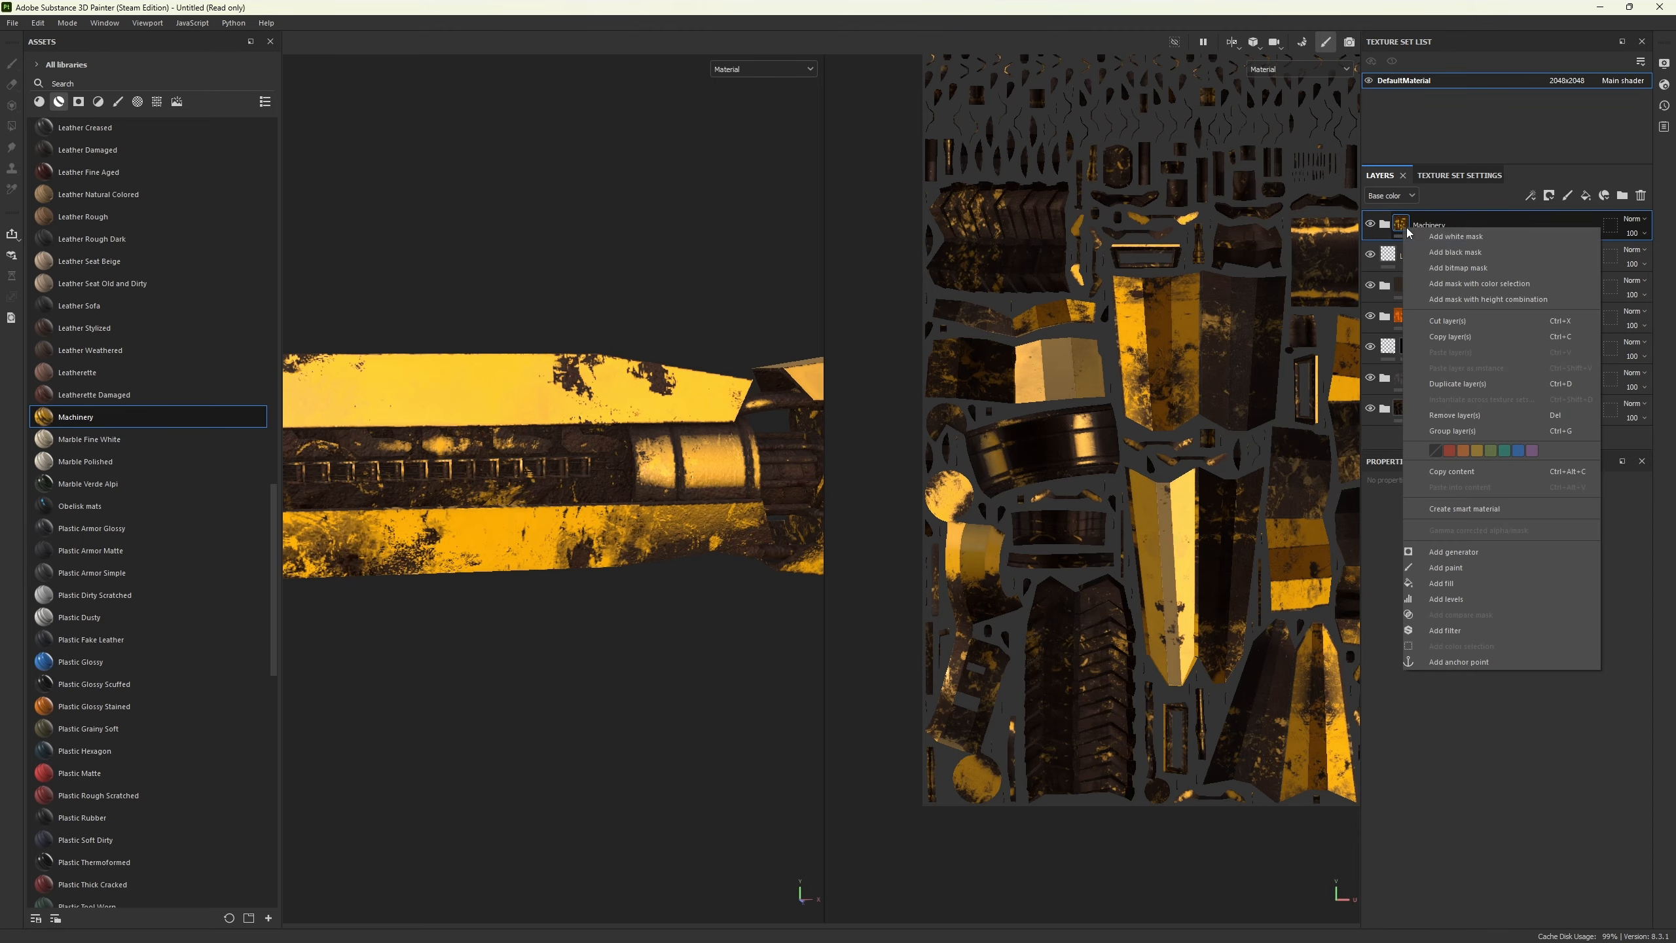
{"action": "left_click", "coordinate": [1478, 258]}
{"action": "key", "text": "4"}
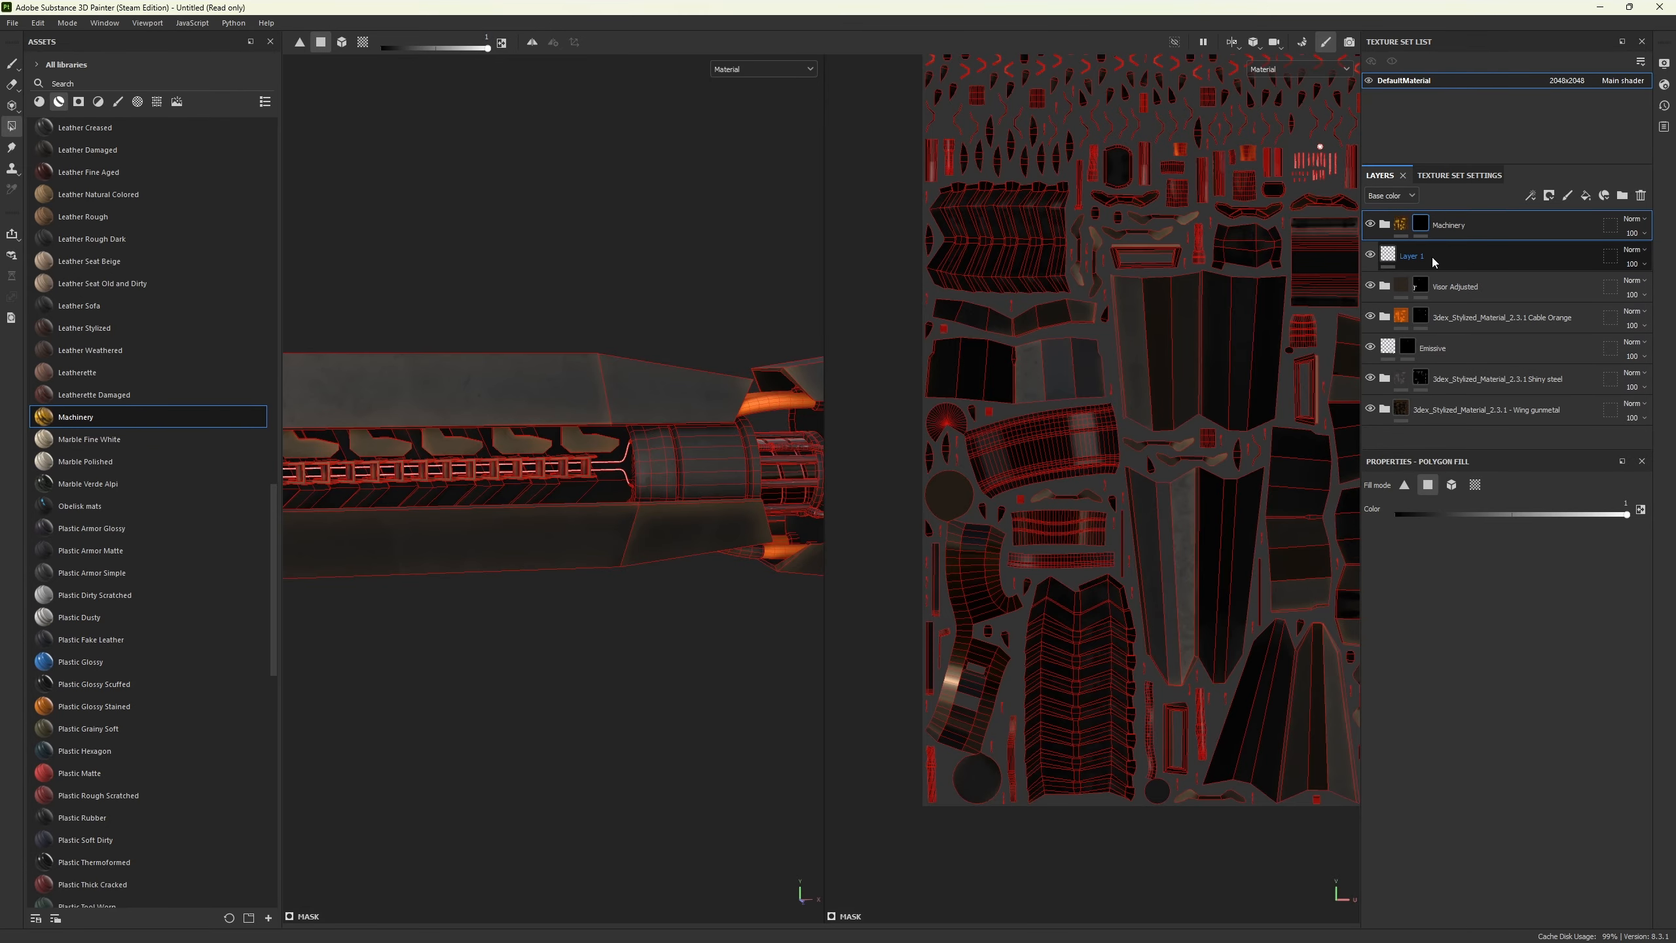
{"action": "scroll", "coordinate": [660, 502], "scroll_direction": "up", "scroll_amount": 3}
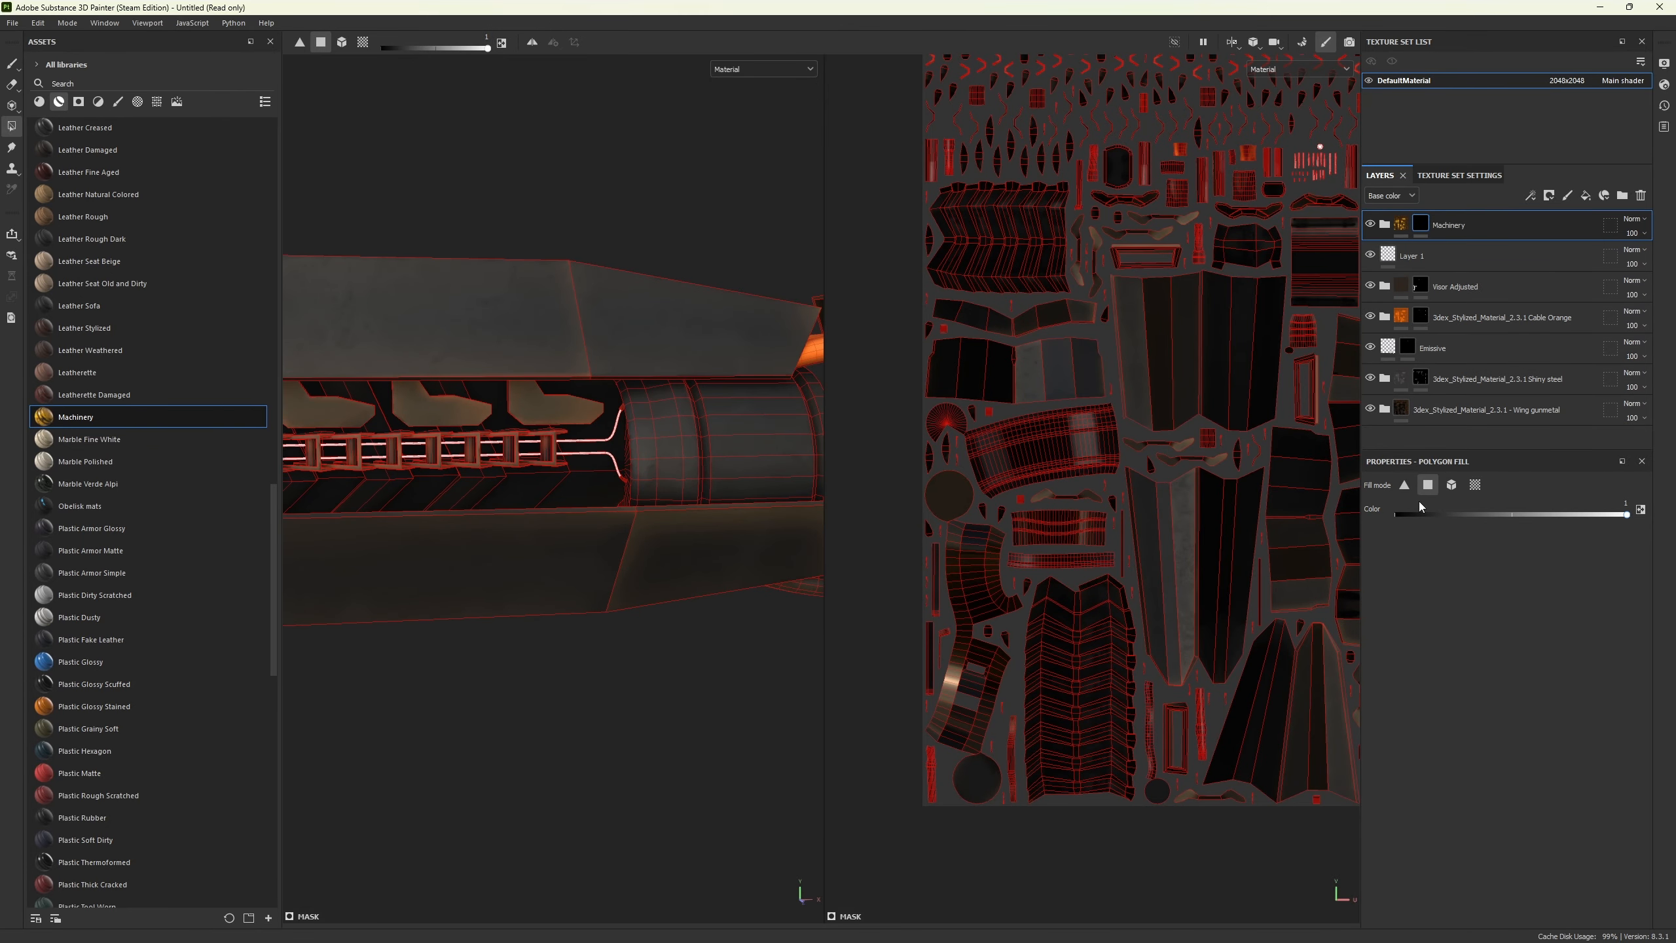
{"action": "left_click", "coordinate": [730, 417]}
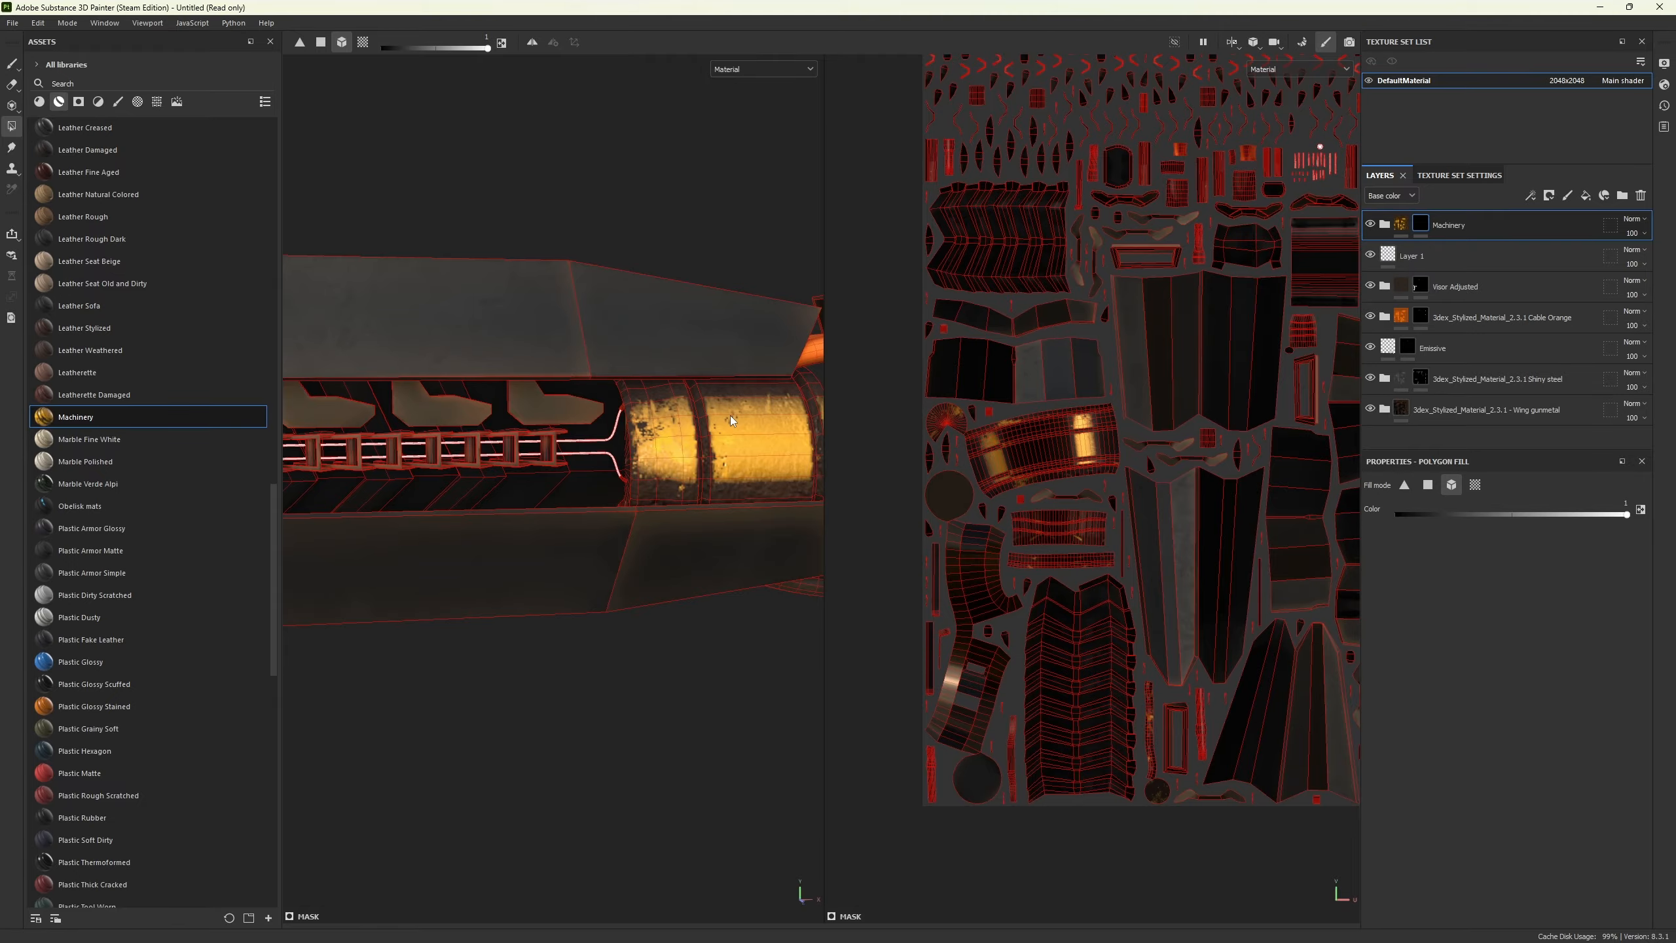
{"action": "scroll", "coordinate": [749, 432], "scroll_direction": "down", "scroll_amount": 2}
{"action": "scroll", "coordinate": [838, 575], "scroll_direction": "down", "scroll_amount": 1}
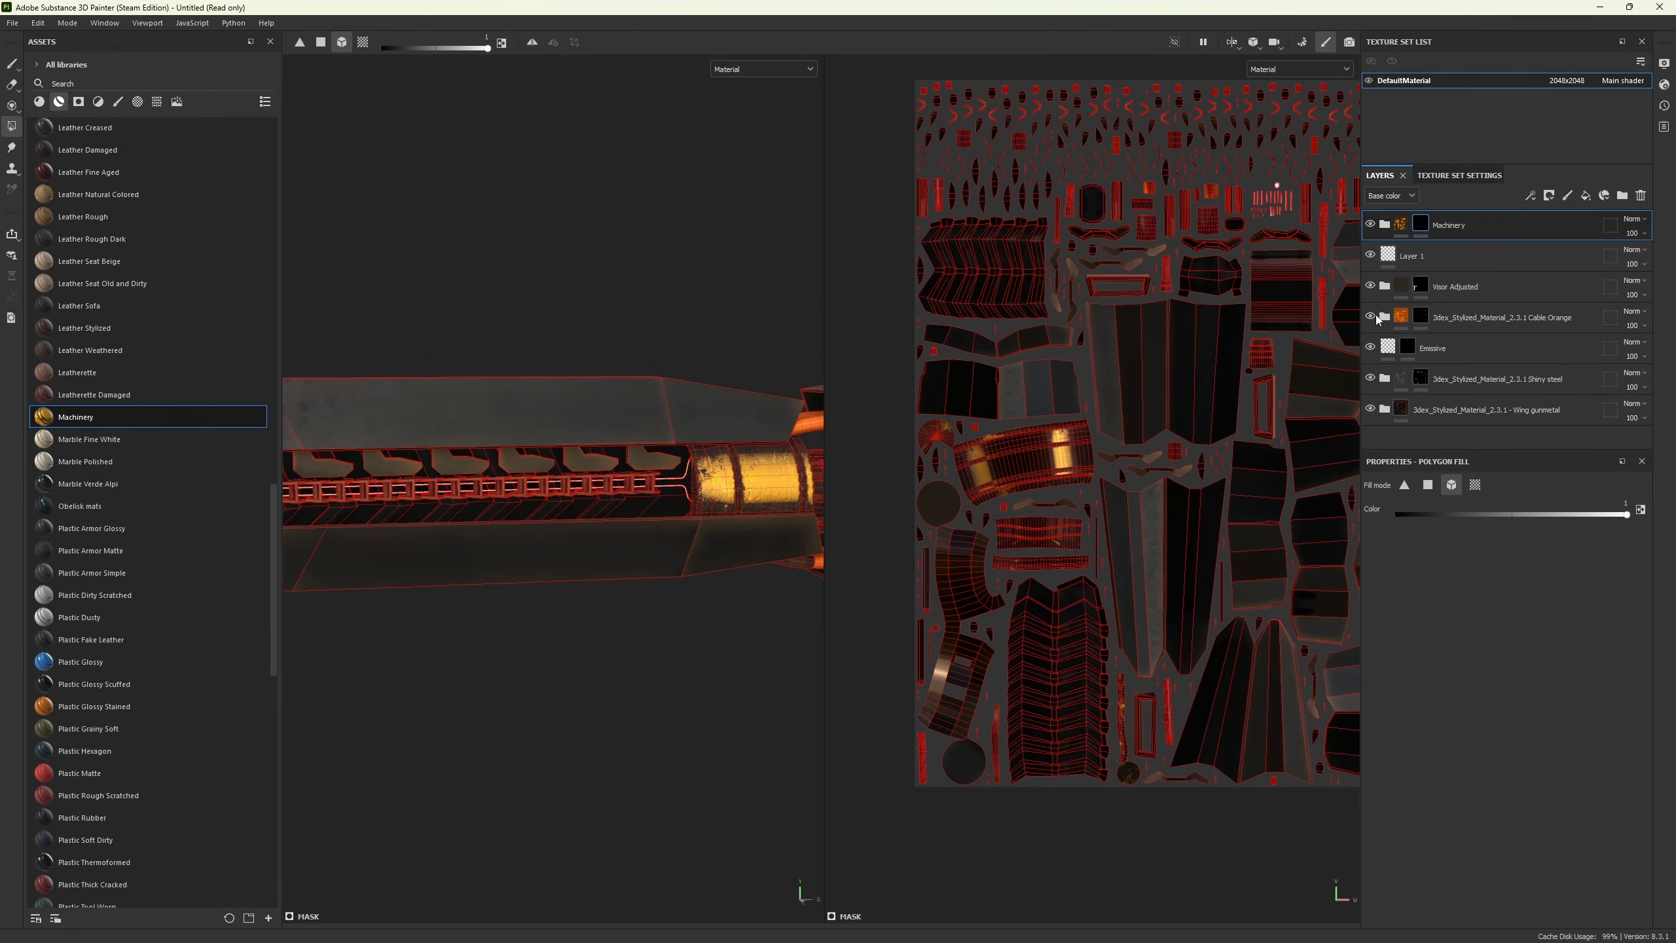
- Switch to Layer 1 with the Paint tool and examine the yellow Machinery material on the engine's rear cylinder from several angles
{"action": "left_click", "coordinate": [1393, 258]}
{"action": "key", "text": "1"}
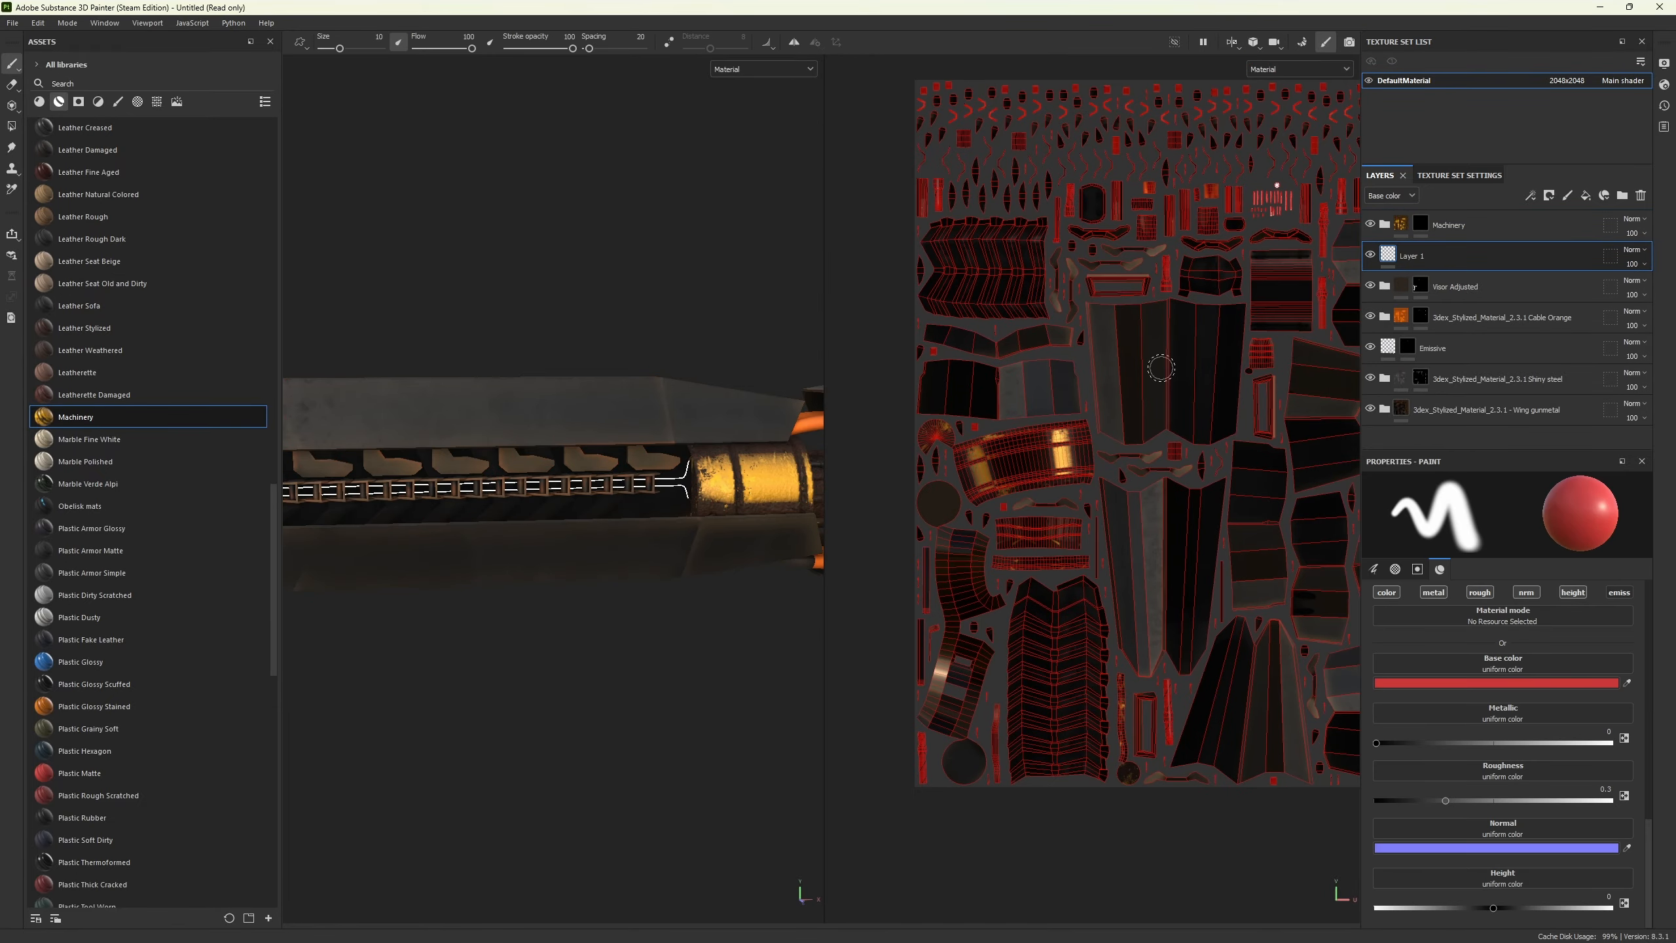
{"action": "left_click_drag", "start_coordinate": [449, 668], "coordinate": [582, 641], "text": "alt"}
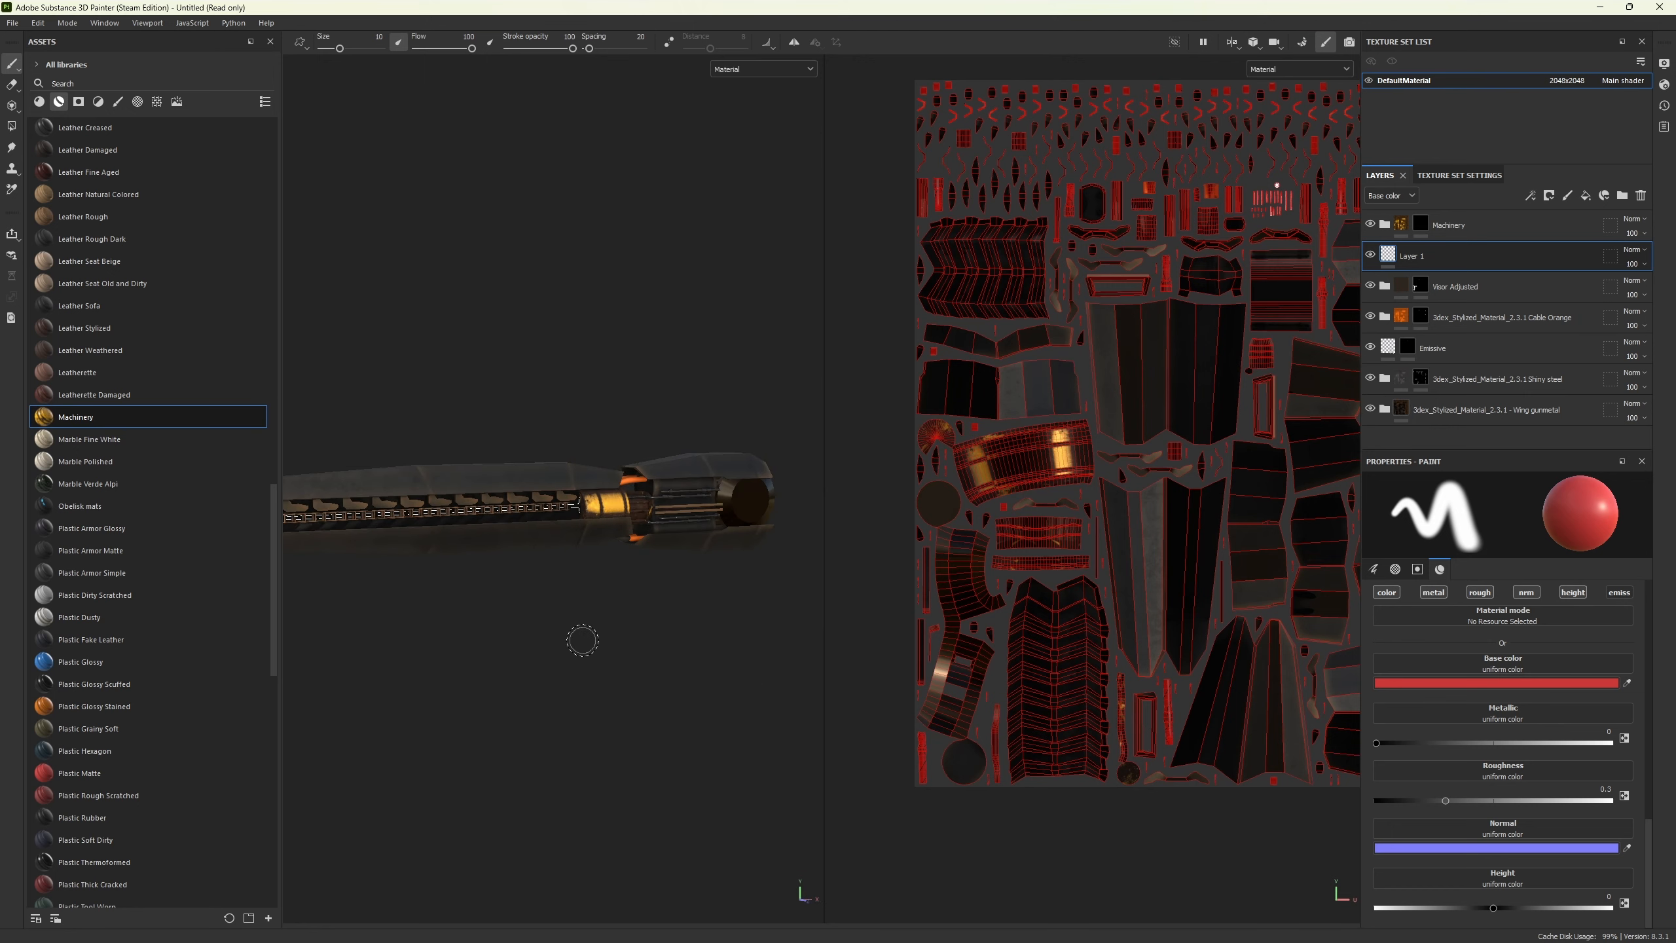
{"action": "middle_click_drag", "start_coordinate": [573, 651], "coordinate": [668, 633], "text": "alt"}
{"action": "mouse_move", "coordinate": [668, 634]}
{"action": "left_mouse_down", "text": "alt"}
{"action": "mouse_move", "coordinate": [703, 658]}
{"action": "mouse_move", "coordinate": [685, 663]}
{"action": "mouse_move", "coordinate": [722, 648]}
{"action": "mouse_move", "coordinate": [490, 606]}
{"action": "mouse_move", "coordinate": [348, 626]}
{"action": "mouse_move", "coordinate": [646, 636]}
{"action": "mouse_move", "coordinate": [741, 614]}
{"action": "mouse_move", "coordinate": [480, 551]}
{"action": "left_mouse_up", "text": "alt"}
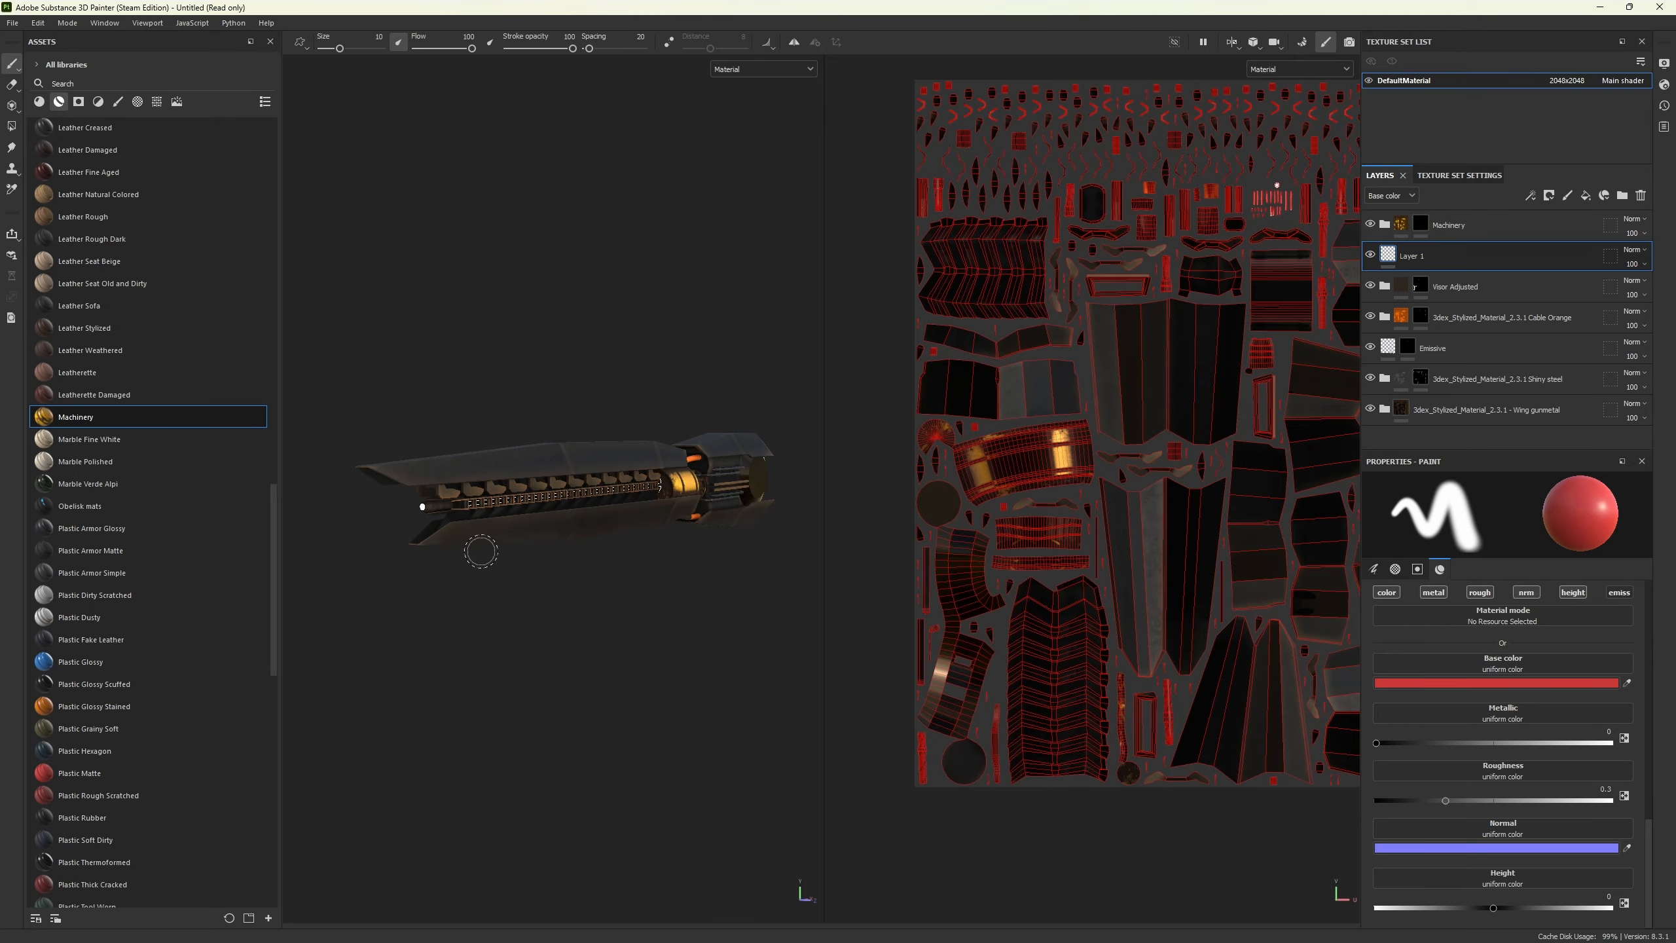
{"action": "scroll", "coordinate": [533, 515], "scroll_direction": "up", "scroll_amount": 10}
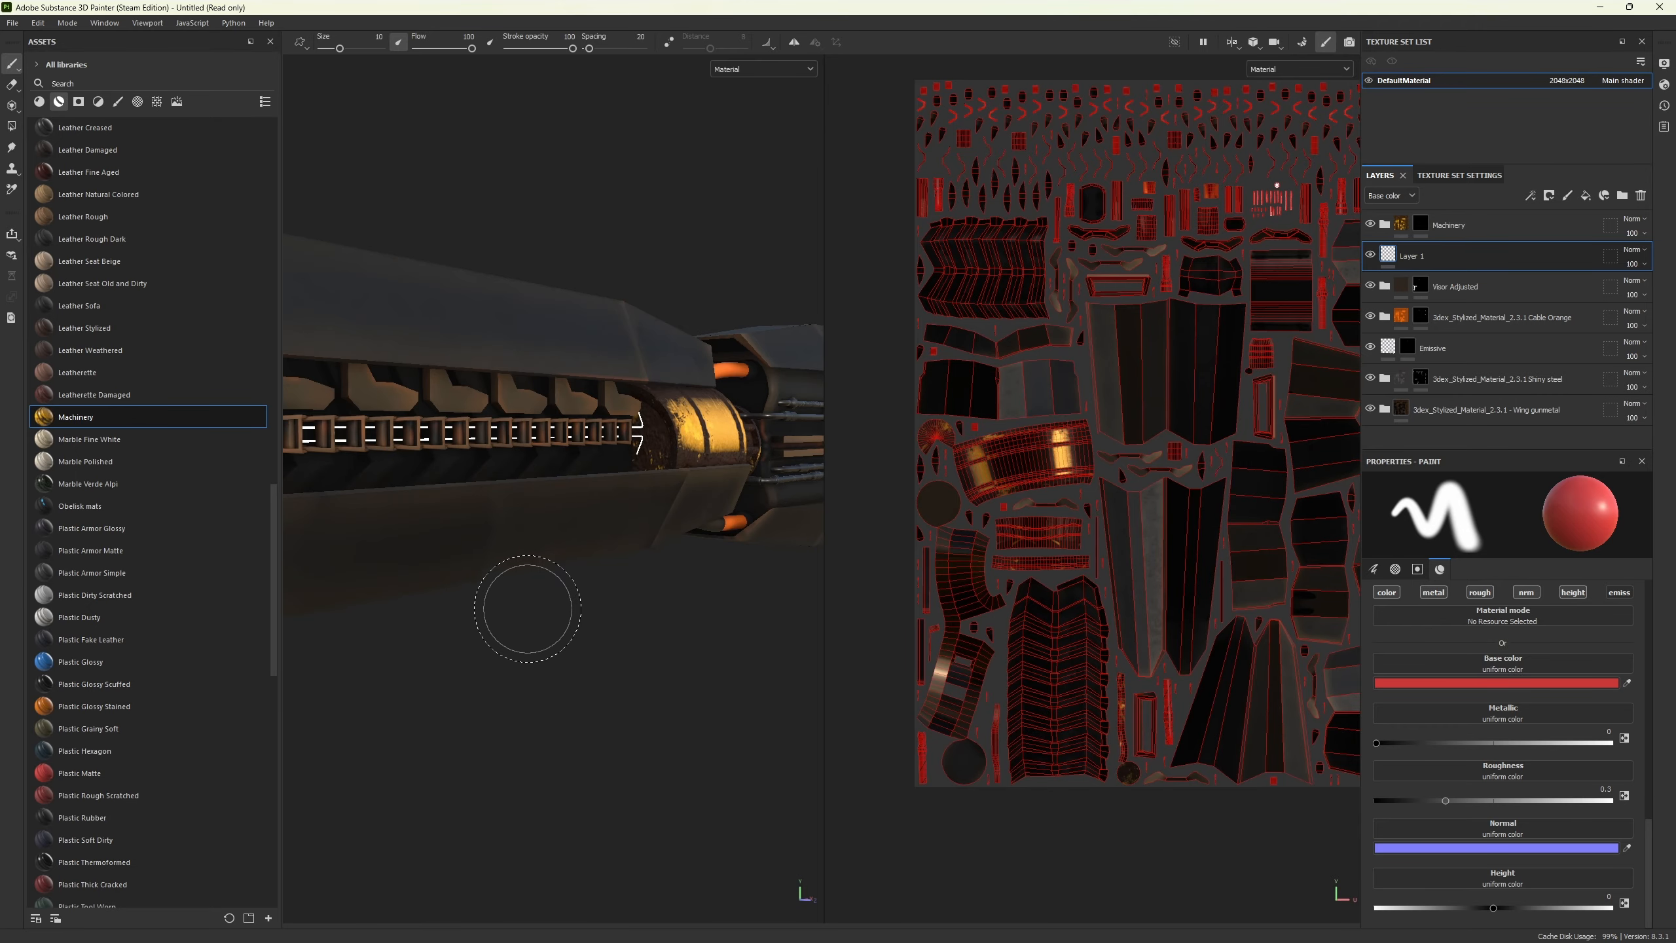
{"action": "scroll", "coordinate": [651, 672], "scroll_direction": "down", "scroll_amount": 3}
{"action": "mouse_move", "coordinate": [730, 689]}
{"action": "left_mouse_down", "text": "alt"}
{"action": "mouse_move", "coordinate": [650, 707]}
{"action": "mouse_move", "coordinate": [633, 693]}
{"action": "left_mouse_up", "text": "alt"}
{"action": "scroll", "coordinate": [610, 618], "scroll_direction": "up", "scroll_amount": 5}
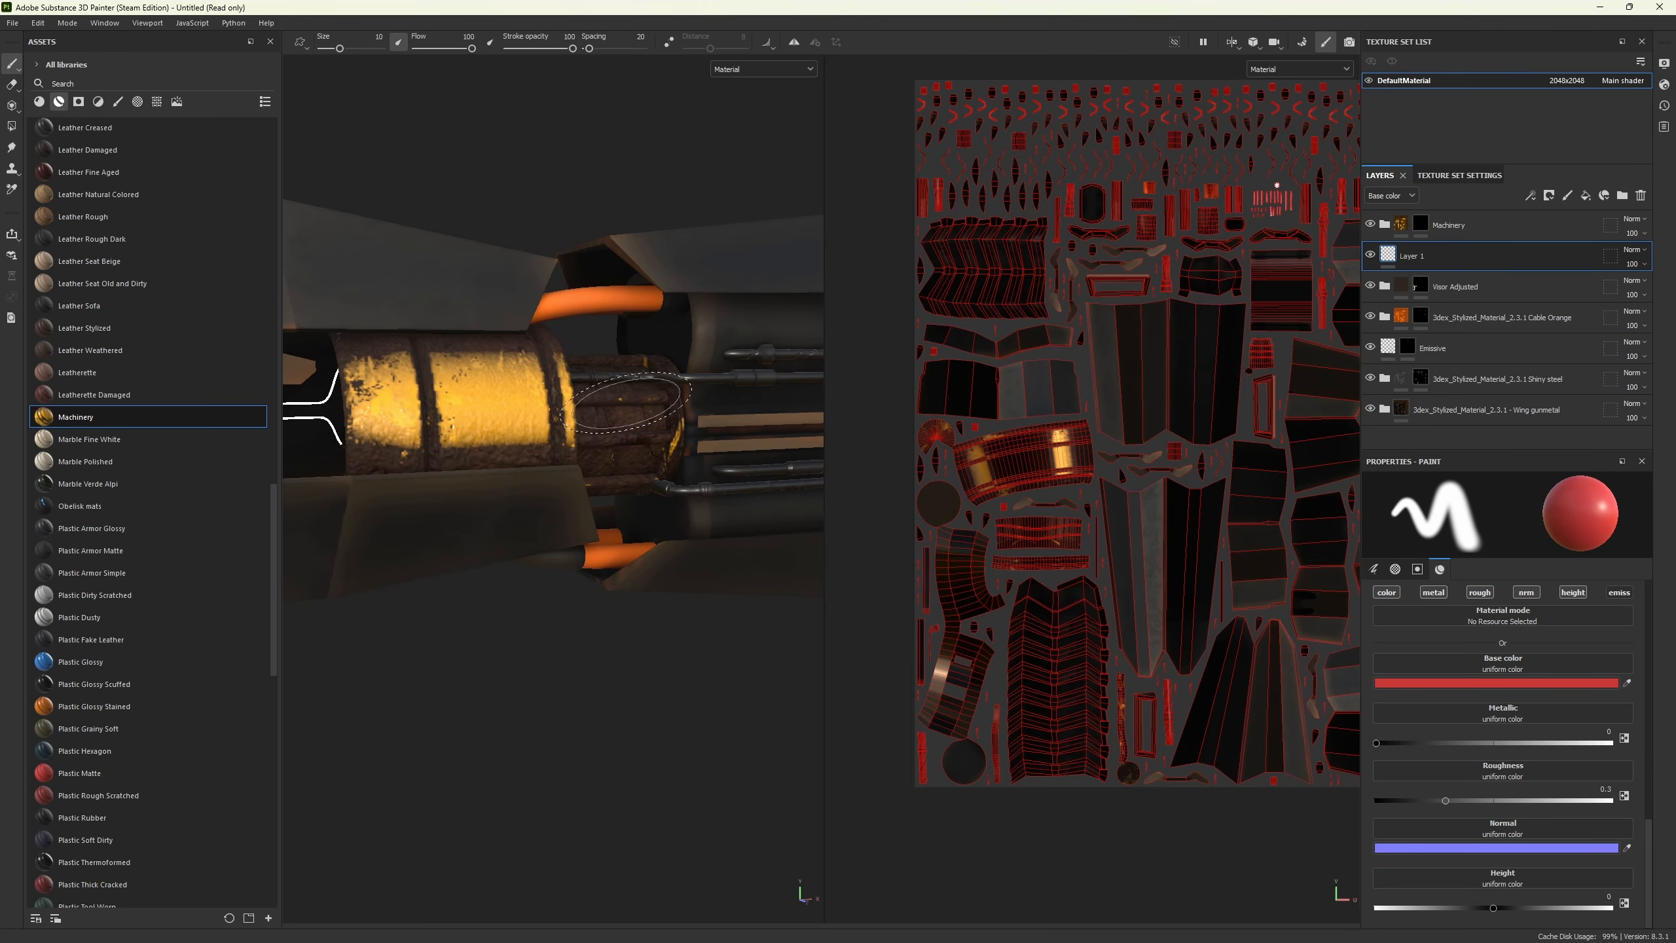
{"action": "scroll", "coordinate": [634, 488], "scroll_direction": "down", "scroll_amount": 2}
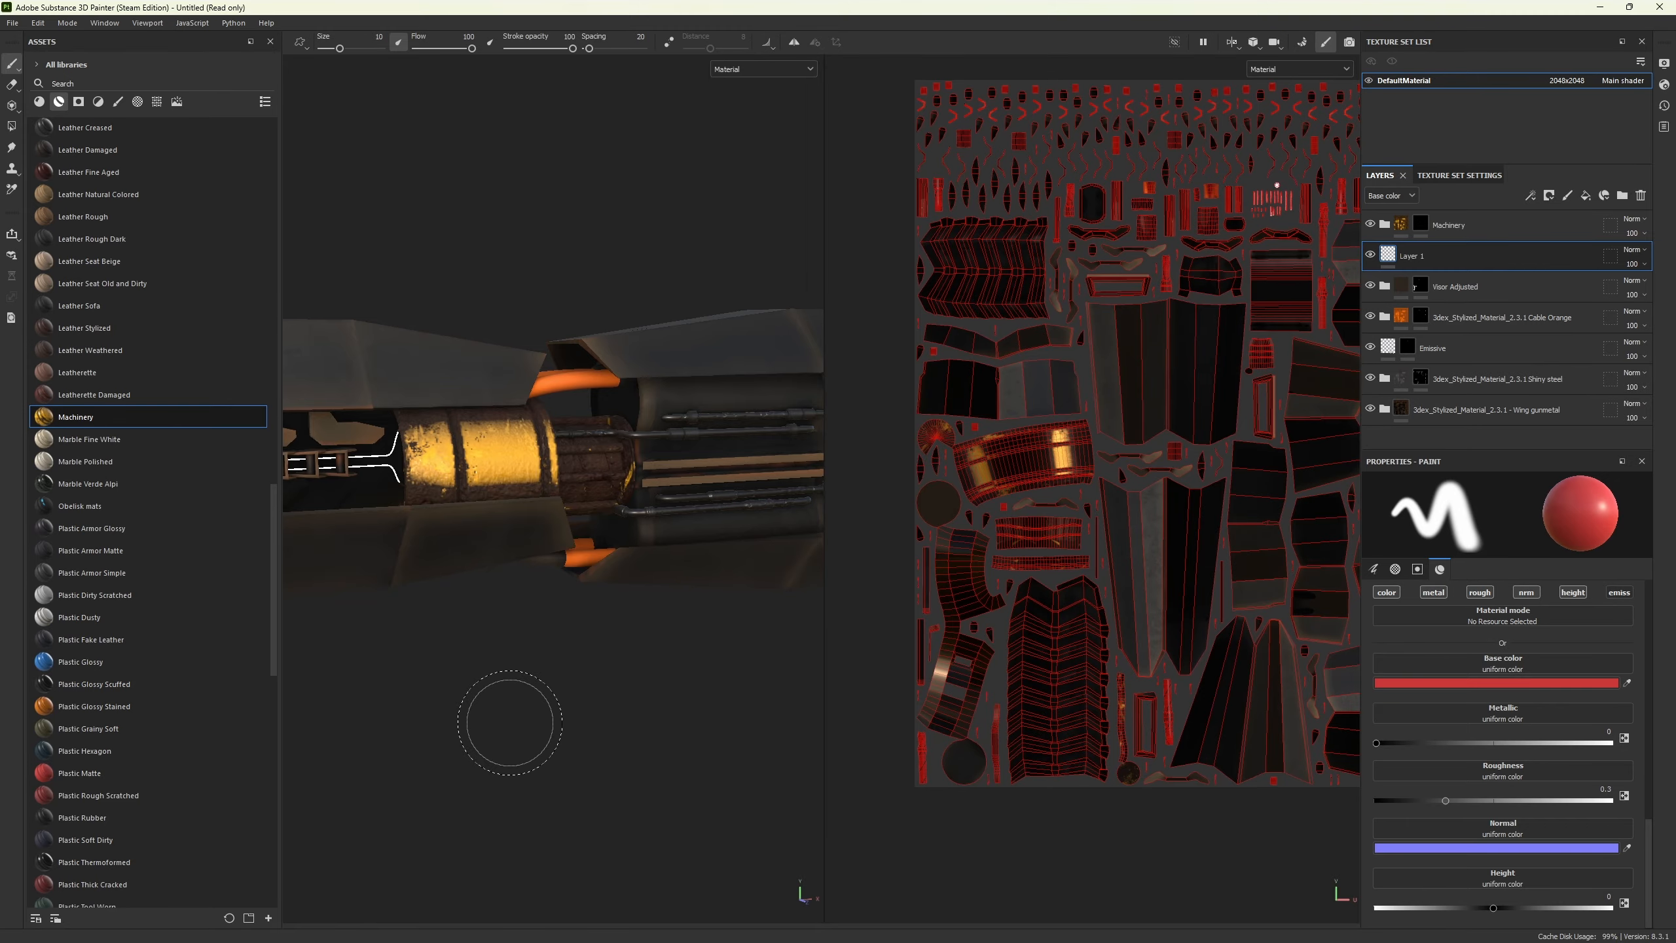
{"action": "mouse_move", "coordinate": [497, 711]}
{"action": "left_mouse_down", "text": "alt"}
{"action": "mouse_move", "coordinate": [550, 700]}
{"action": "mouse_move", "coordinate": [448, 666]}
{"action": "mouse_move", "coordinate": [536, 680]}
{"action": "left_mouse_up", "text": "alt"}
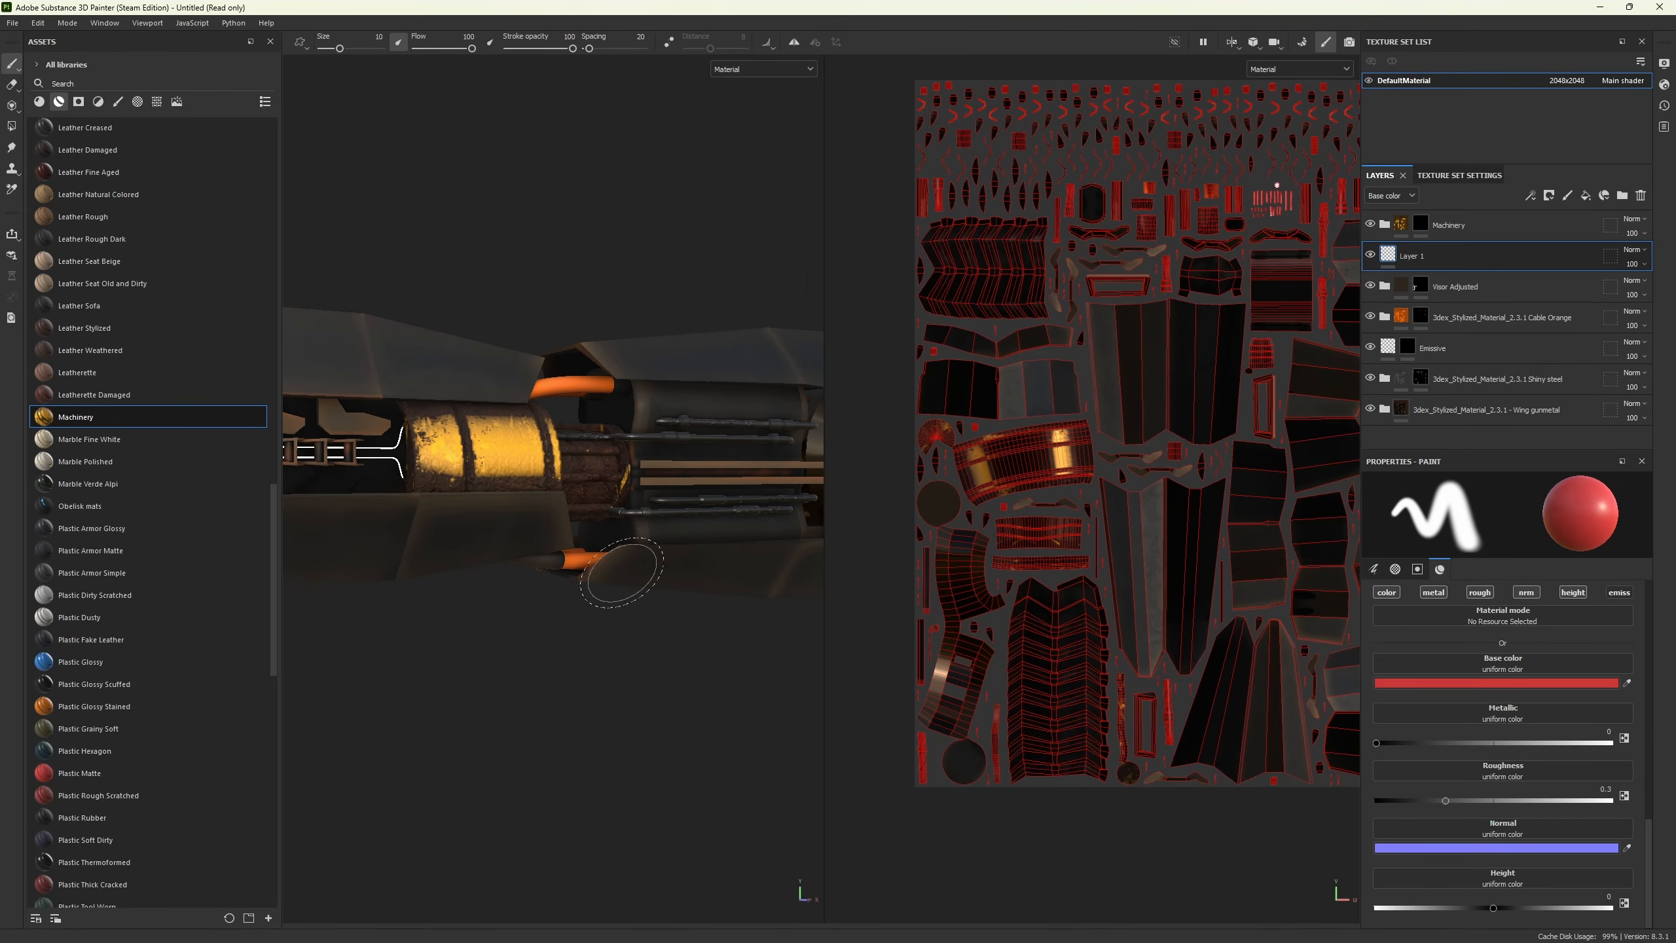
{"action": "scroll", "coordinate": [594, 583], "scroll_direction": "down", "scroll_amount": 1}
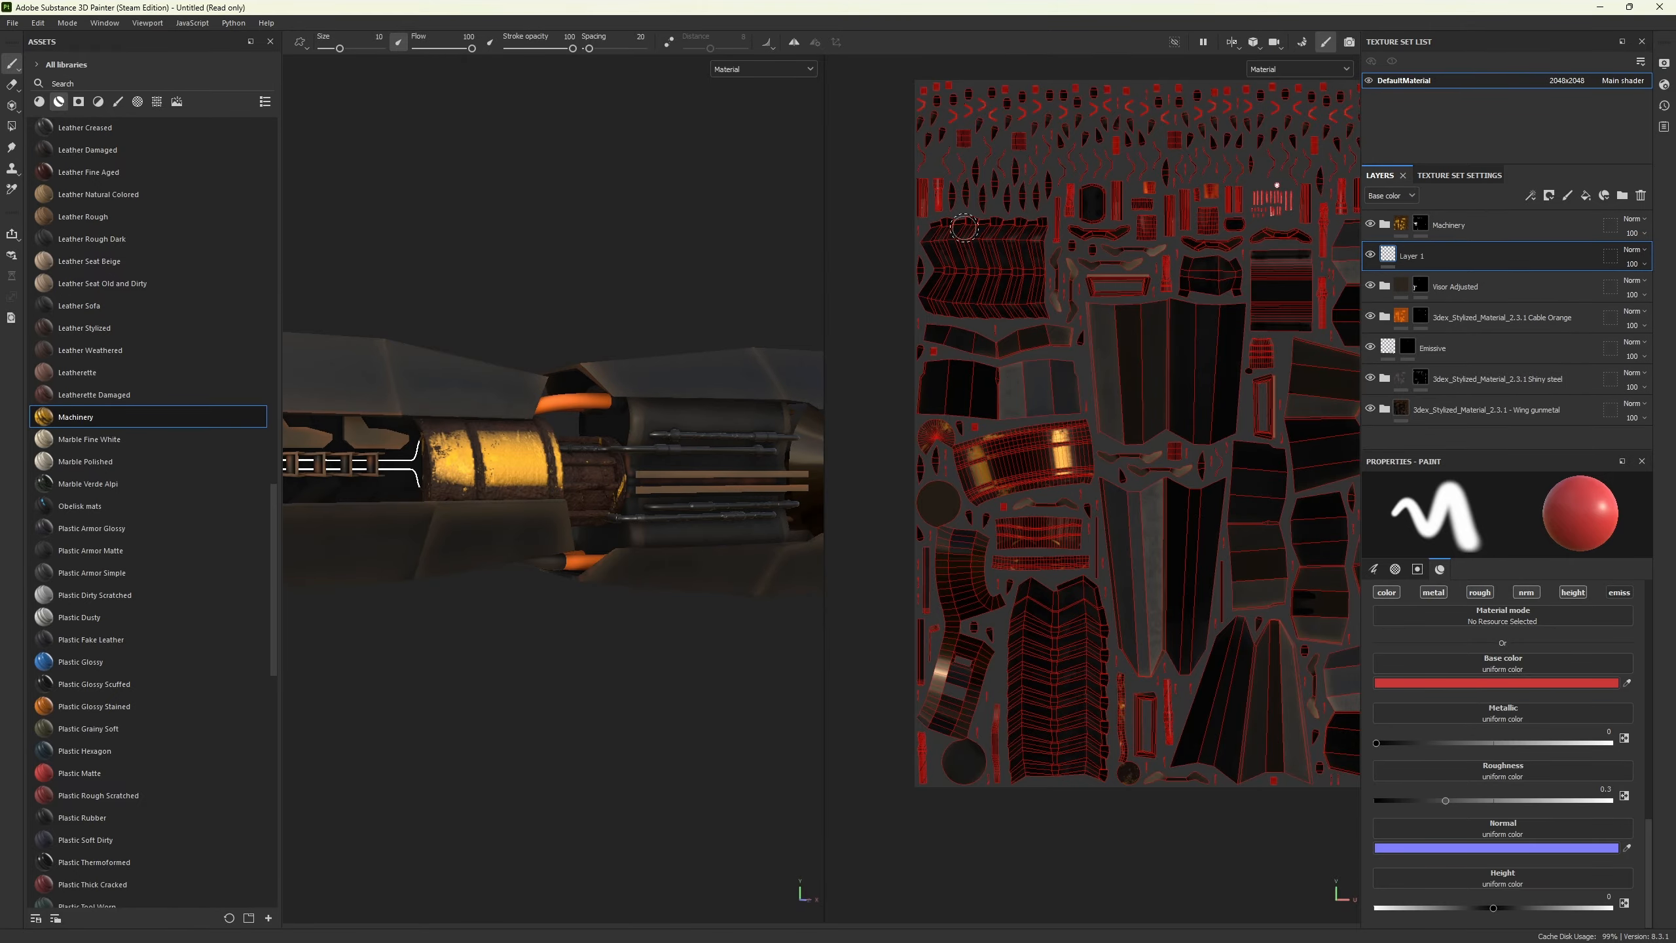
- Inspect the cylinder's Machinery texture in the UV layout and compare it with the materials across the whole engine
{"action": "scroll", "coordinate": [970, 231], "scroll_direction": "down", "scroll_amount": 4}
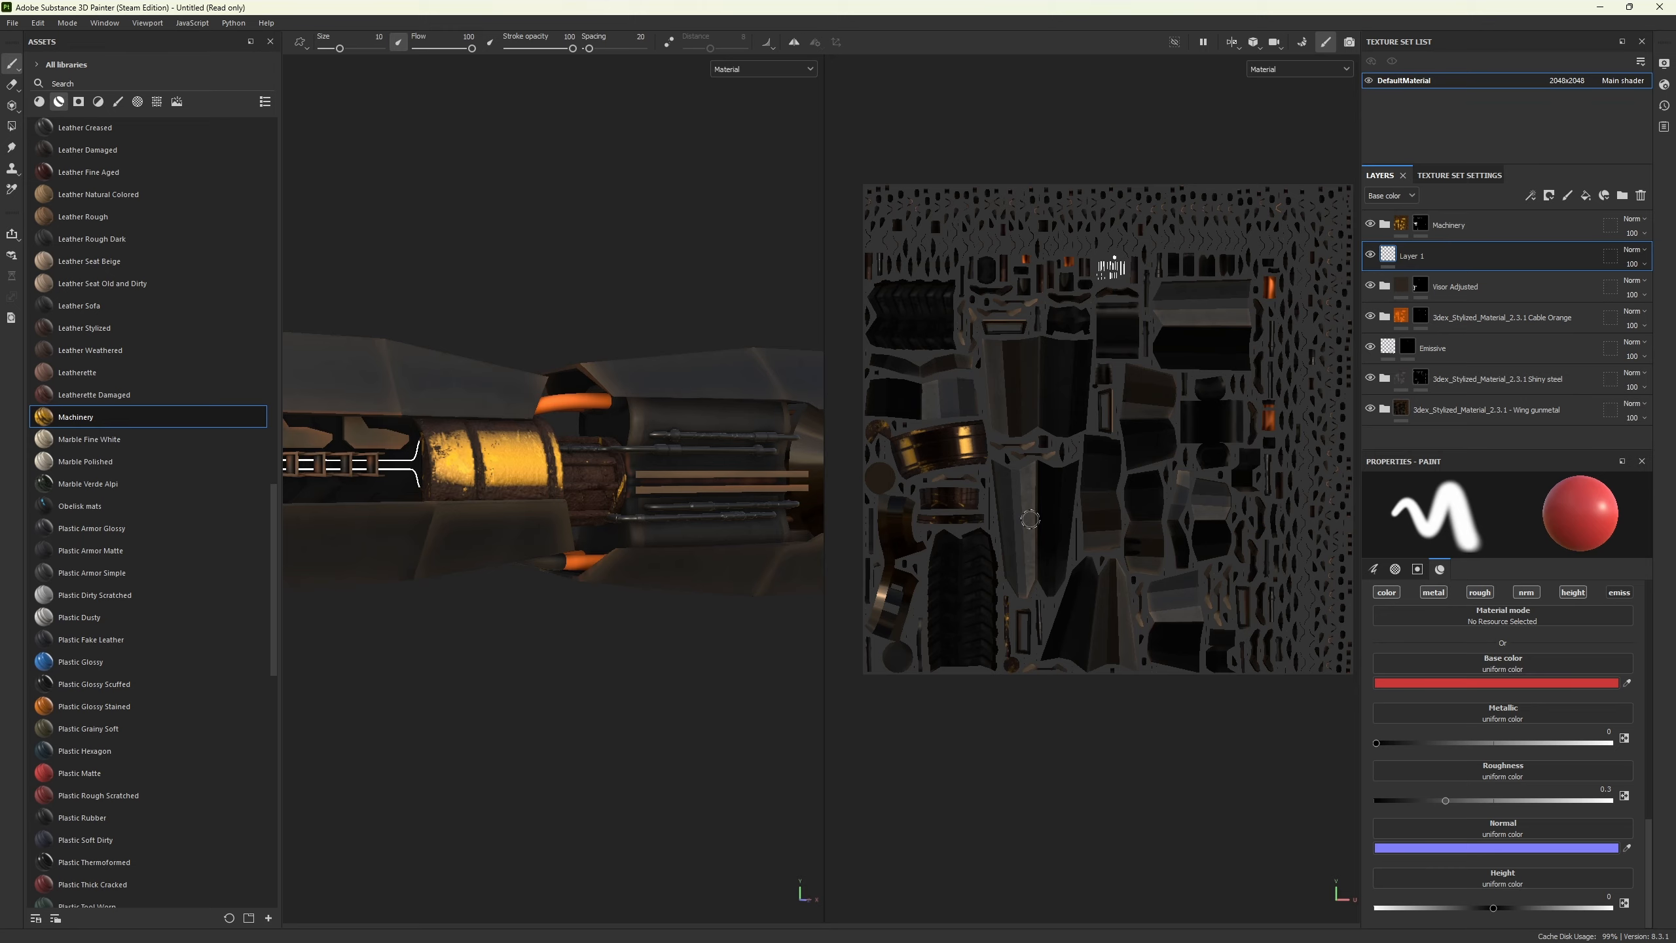
{"action": "scroll", "coordinate": [933, 474], "scroll_direction": "up", "scroll_amount": 8}
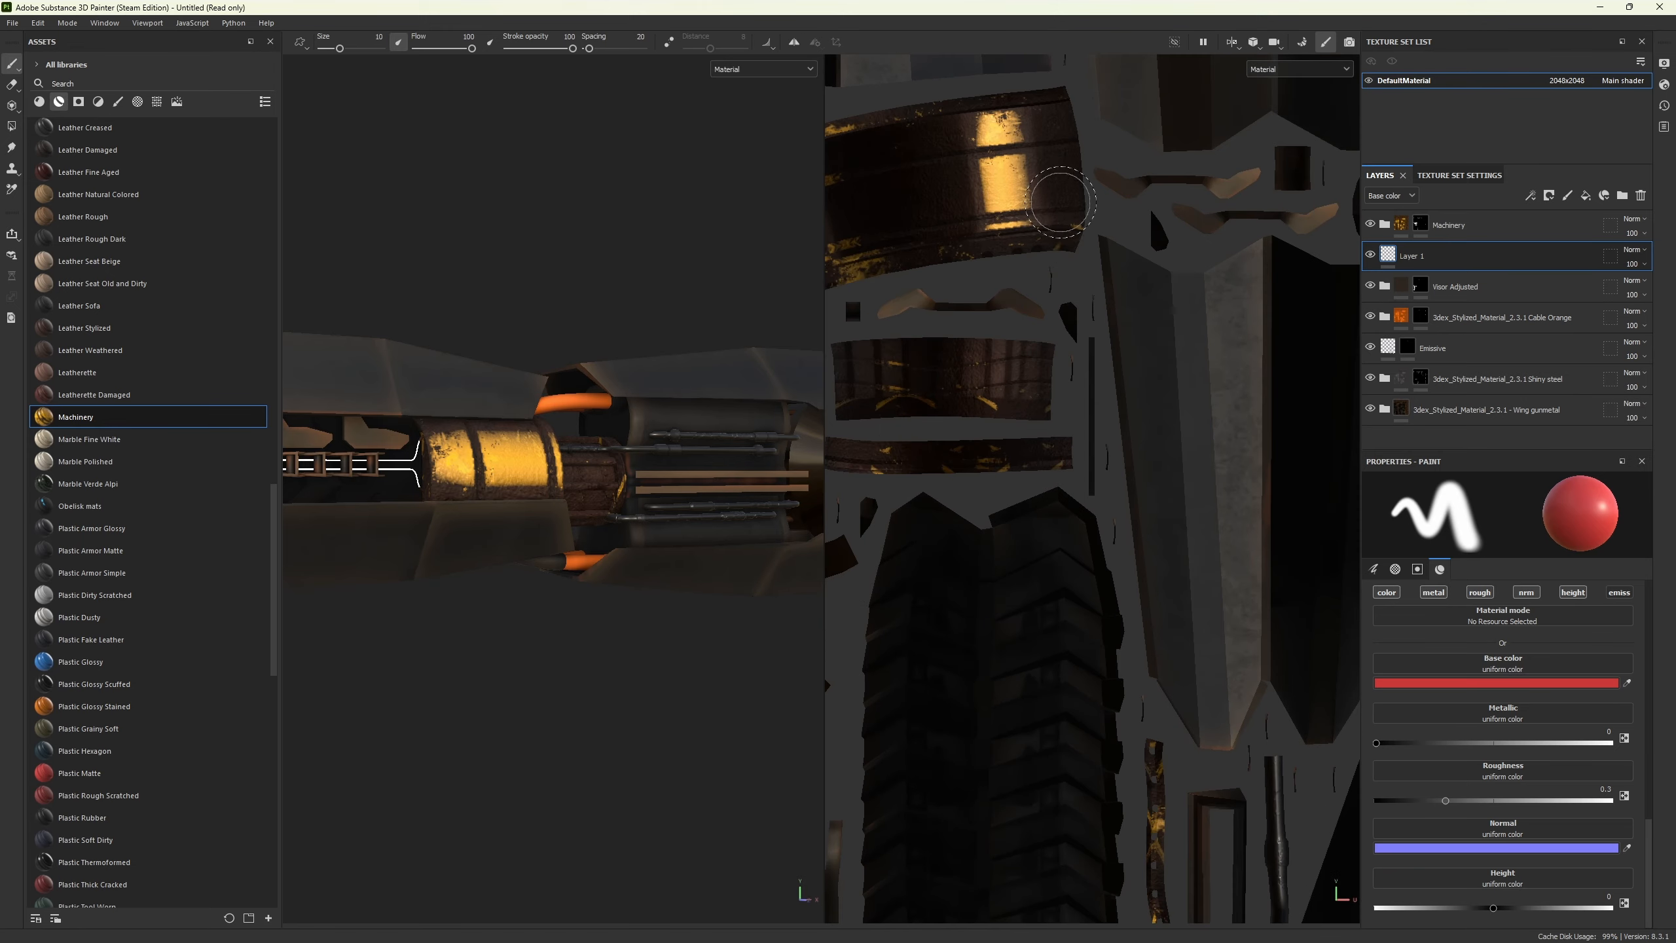
{"action": "scroll", "coordinate": [1061, 201], "scroll_direction": "down", "scroll_amount": 5}
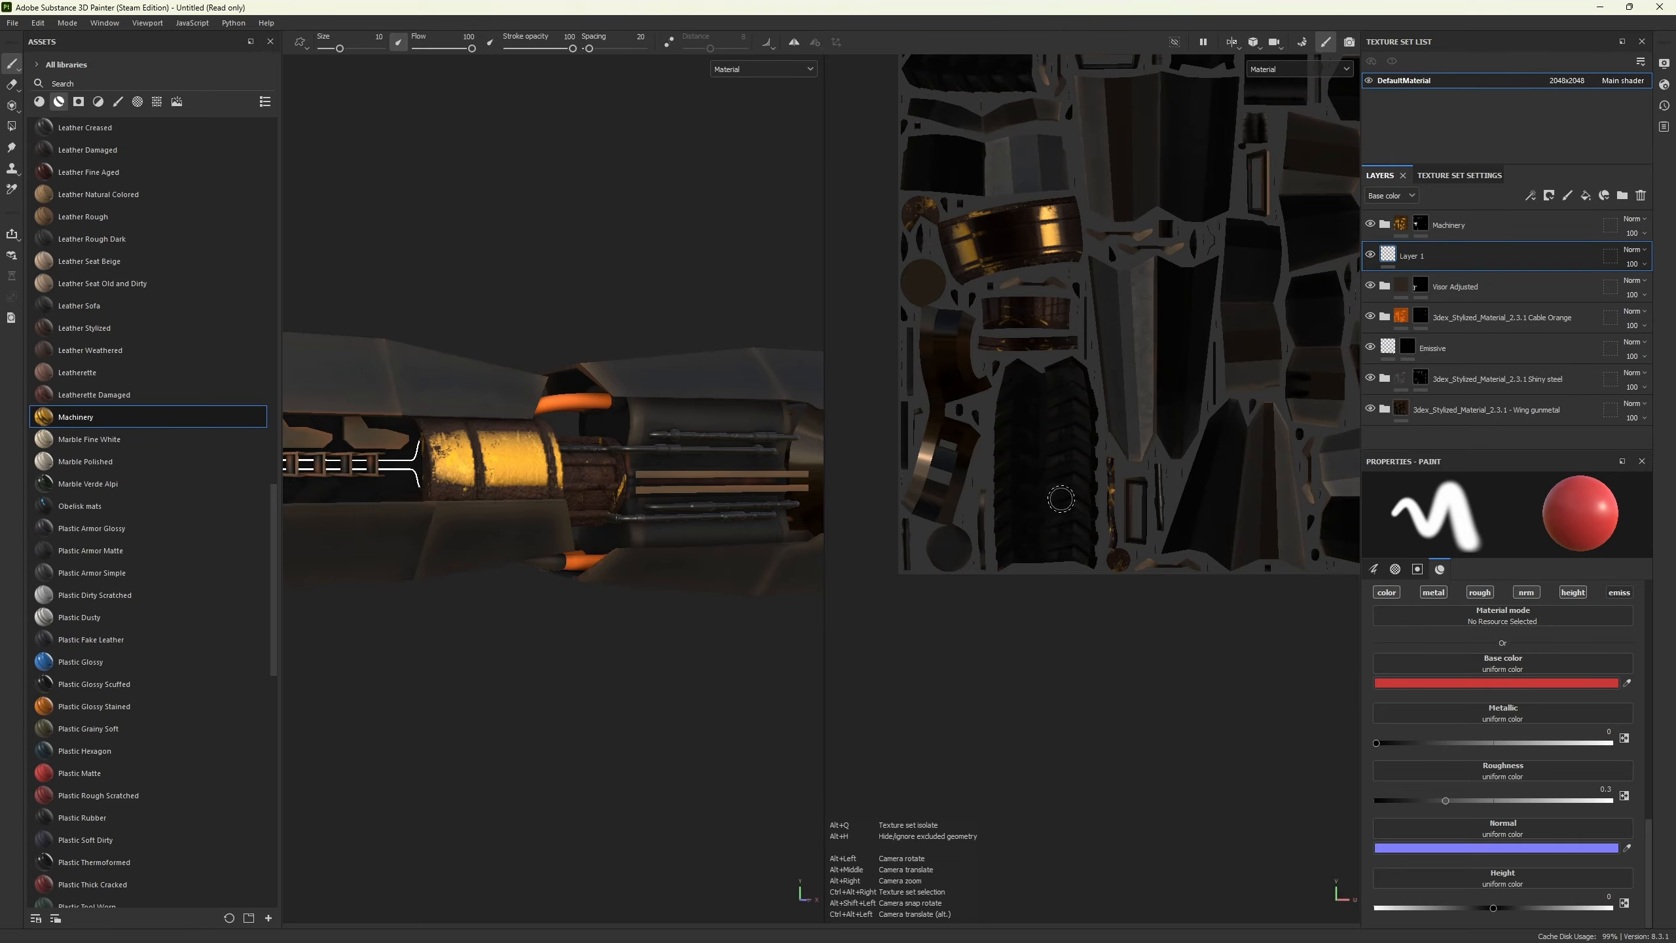
{"action": "middle_click_drag", "start_coordinate": [1131, 429], "coordinate": [1010, 605], "text": "alt"}
{"action": "scroll", "coordinate": [1166, 365], "scroll_direction": "down", "scroll_amount": 2}
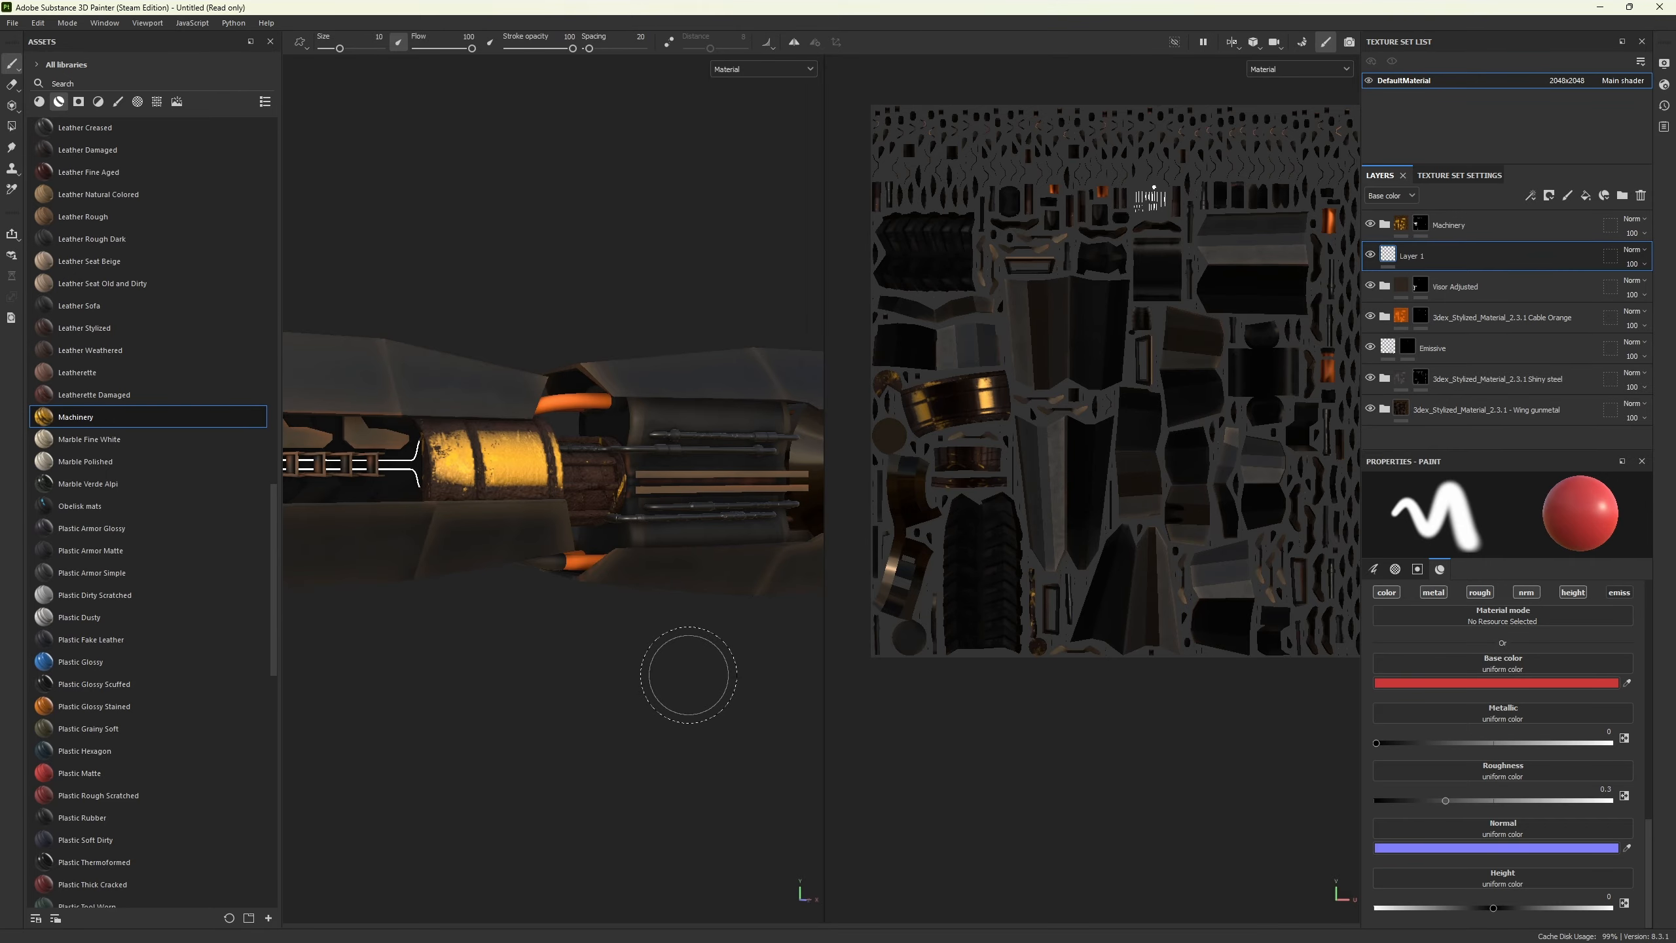
{"action": "scroll", "coordinate": [561, 648], "scroll_direction": "down", "scroll_amount": 3}
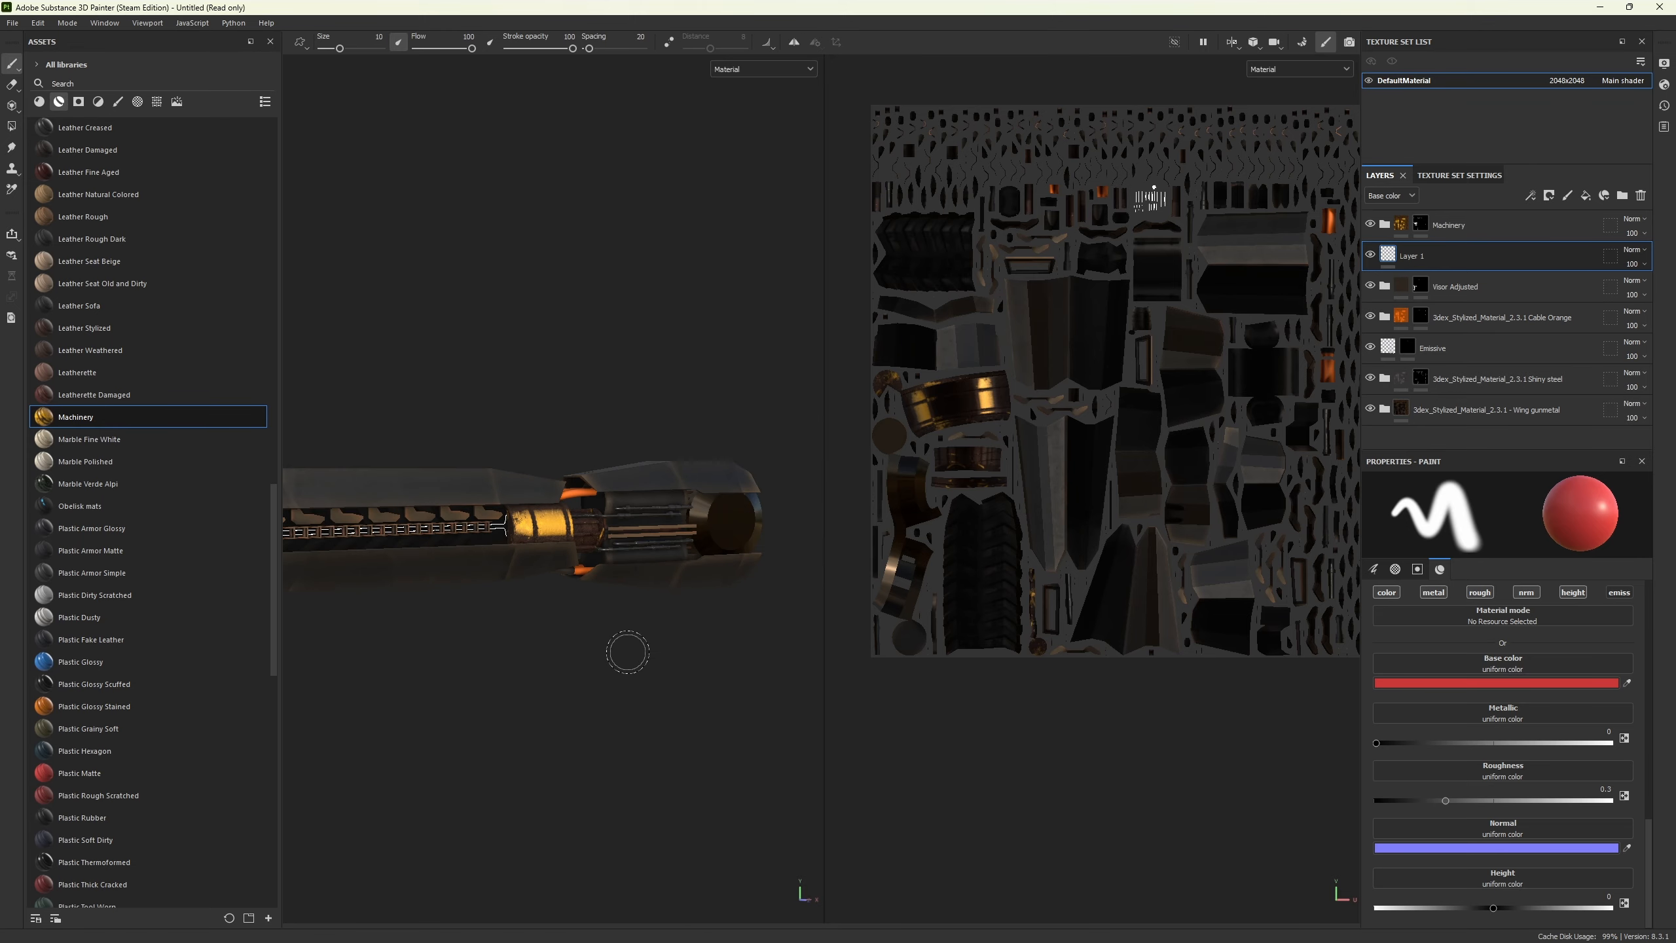
{"action": "left_click_drag", "start_coordinate": [538, 619], "coordinate": [643, 599], "text": "alt"}
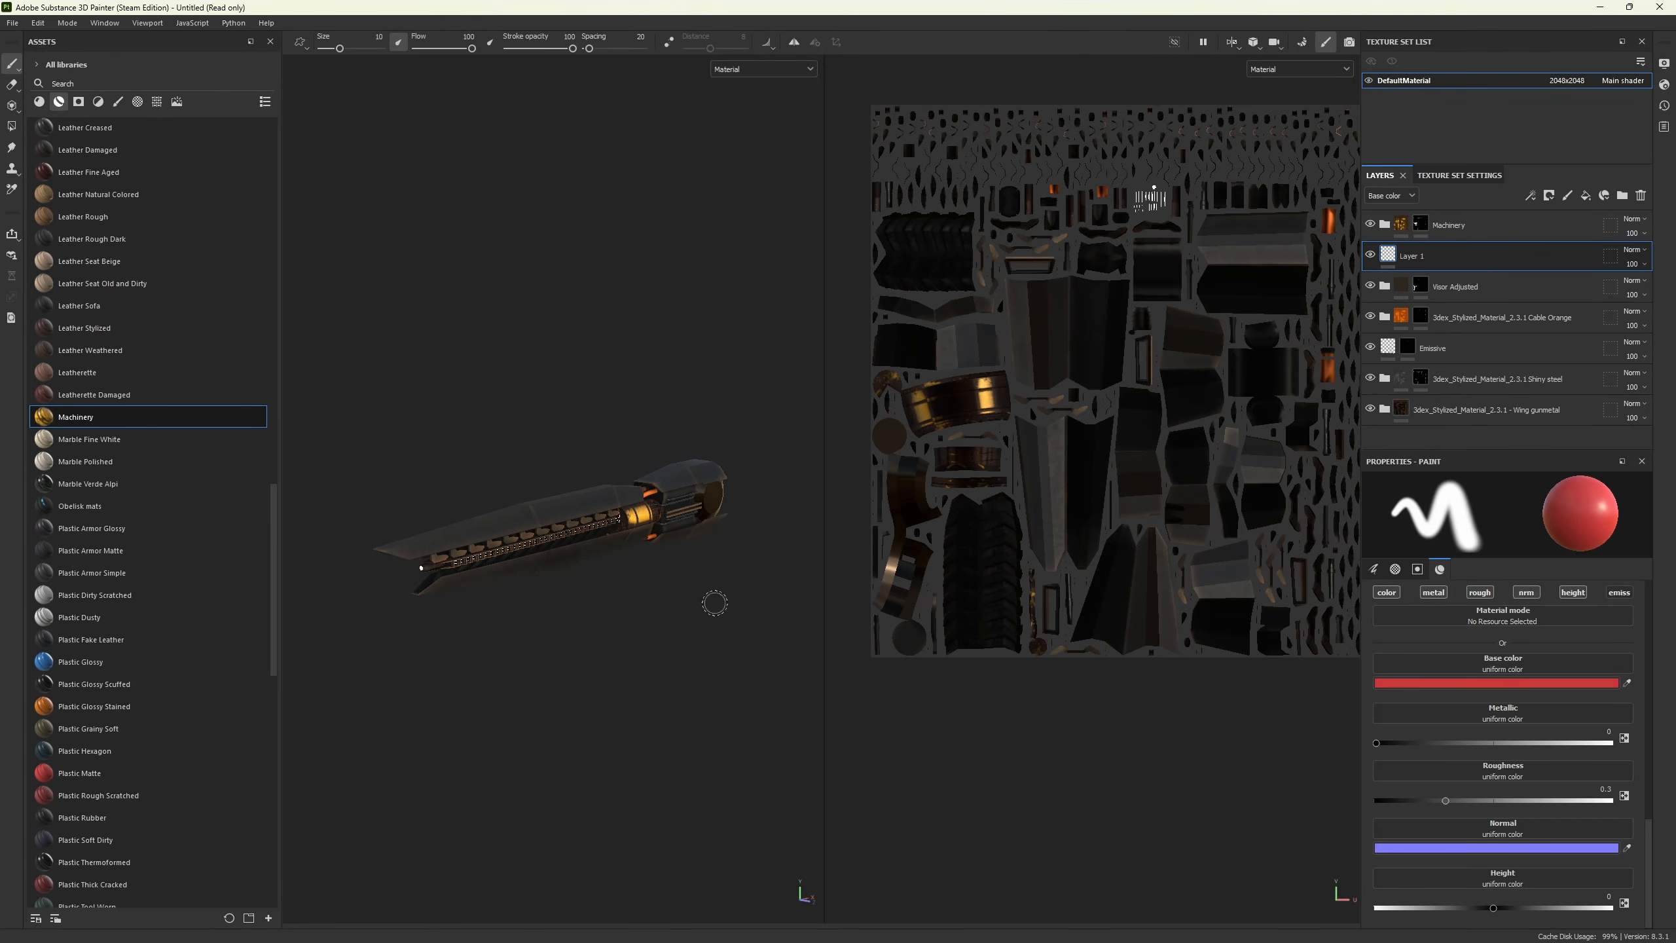
{"action": "scroll", "coordinate": [646, 576], "scroll_direction": "up", "scroll_amount": 3}
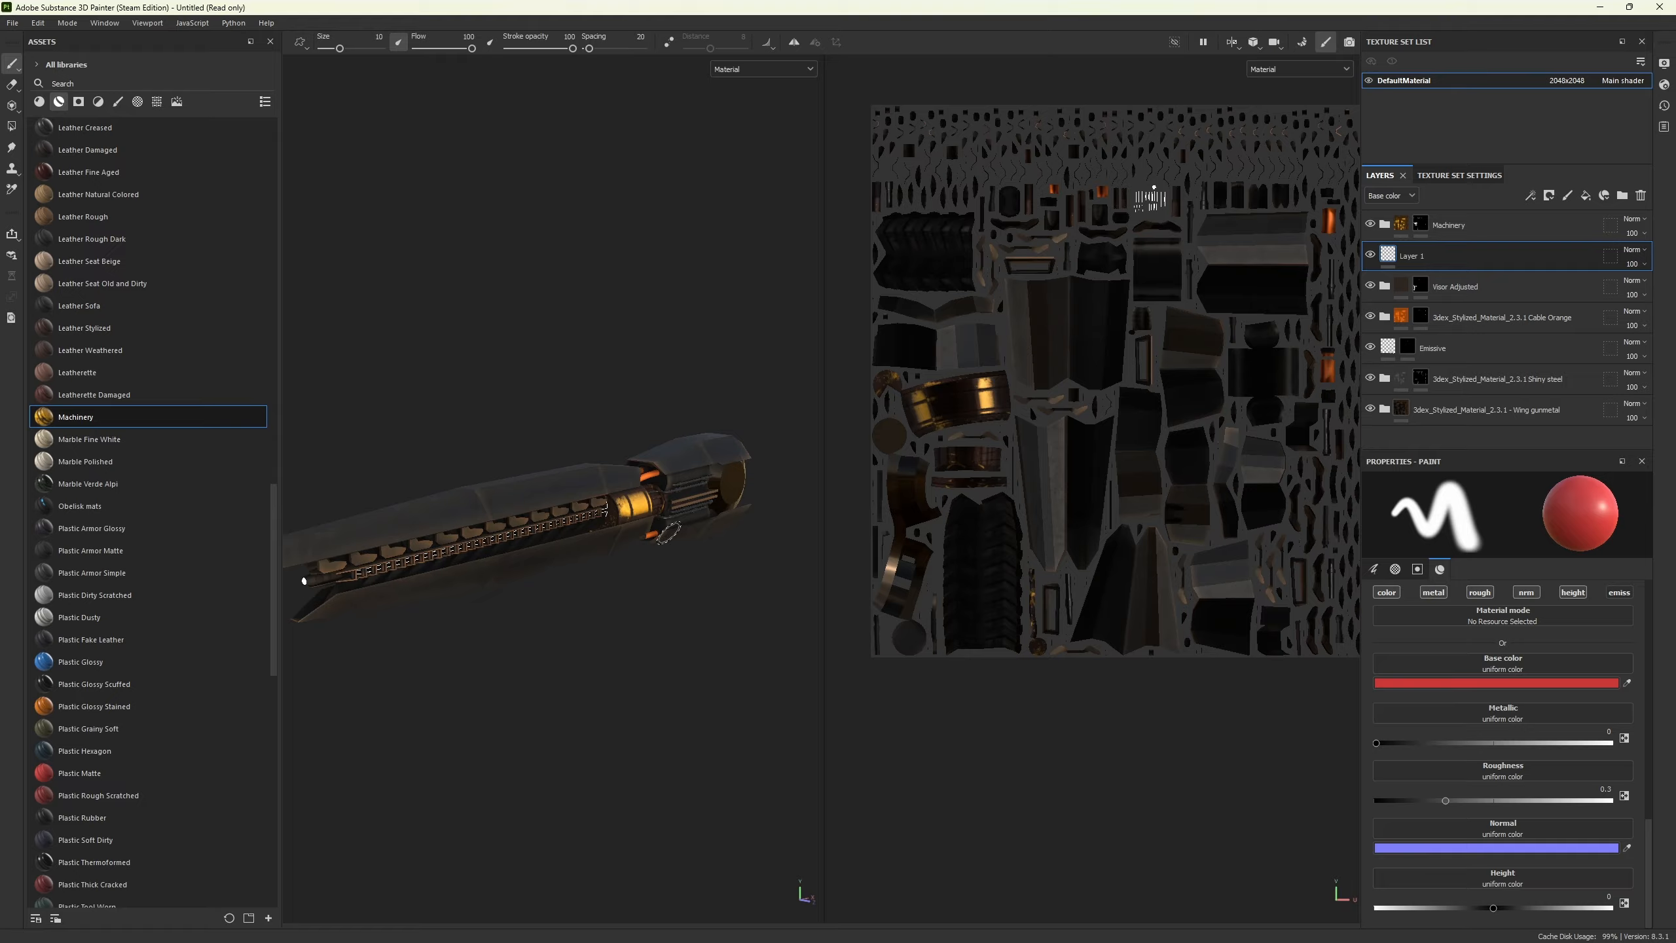
{"action": "mouse_move", "coordinate": [677, 599]}
{"action": "left_mouse_down", "text": "alt"}
{"action": "mouse_move", "coordinate": [621, 621]}
{"action": "mouse_move", "coordinate": [452, 626]}
{"action": "mouse_move", "coordinate": [655, 599]}
{"action": "left_mouse_up", "text": "alt"}
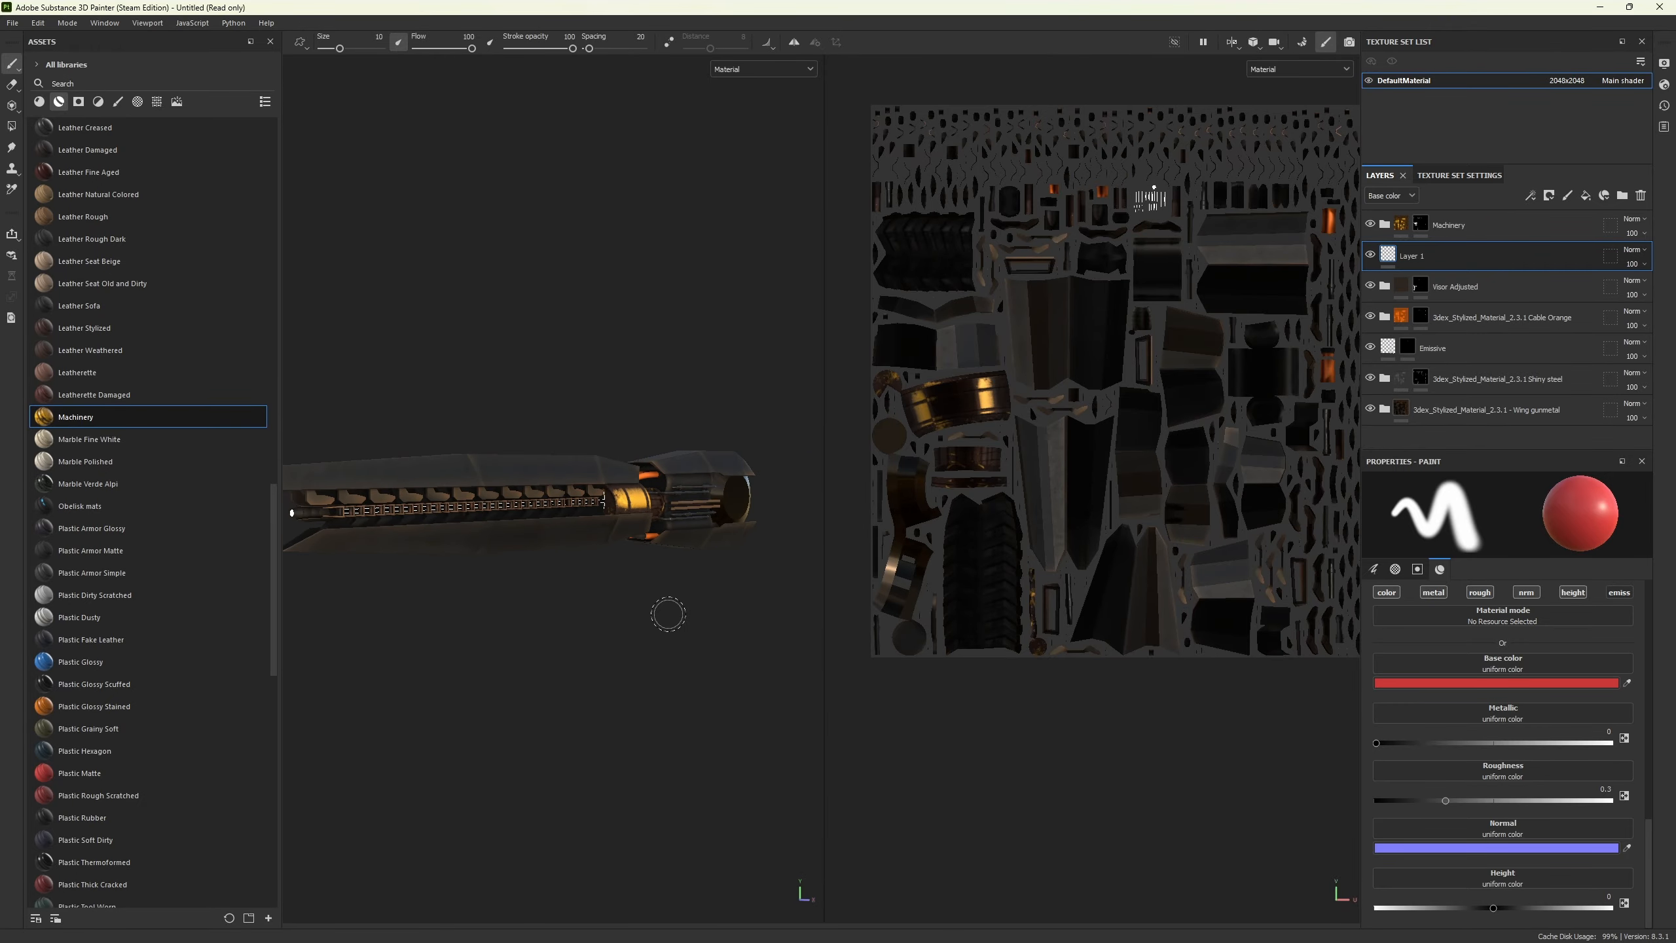